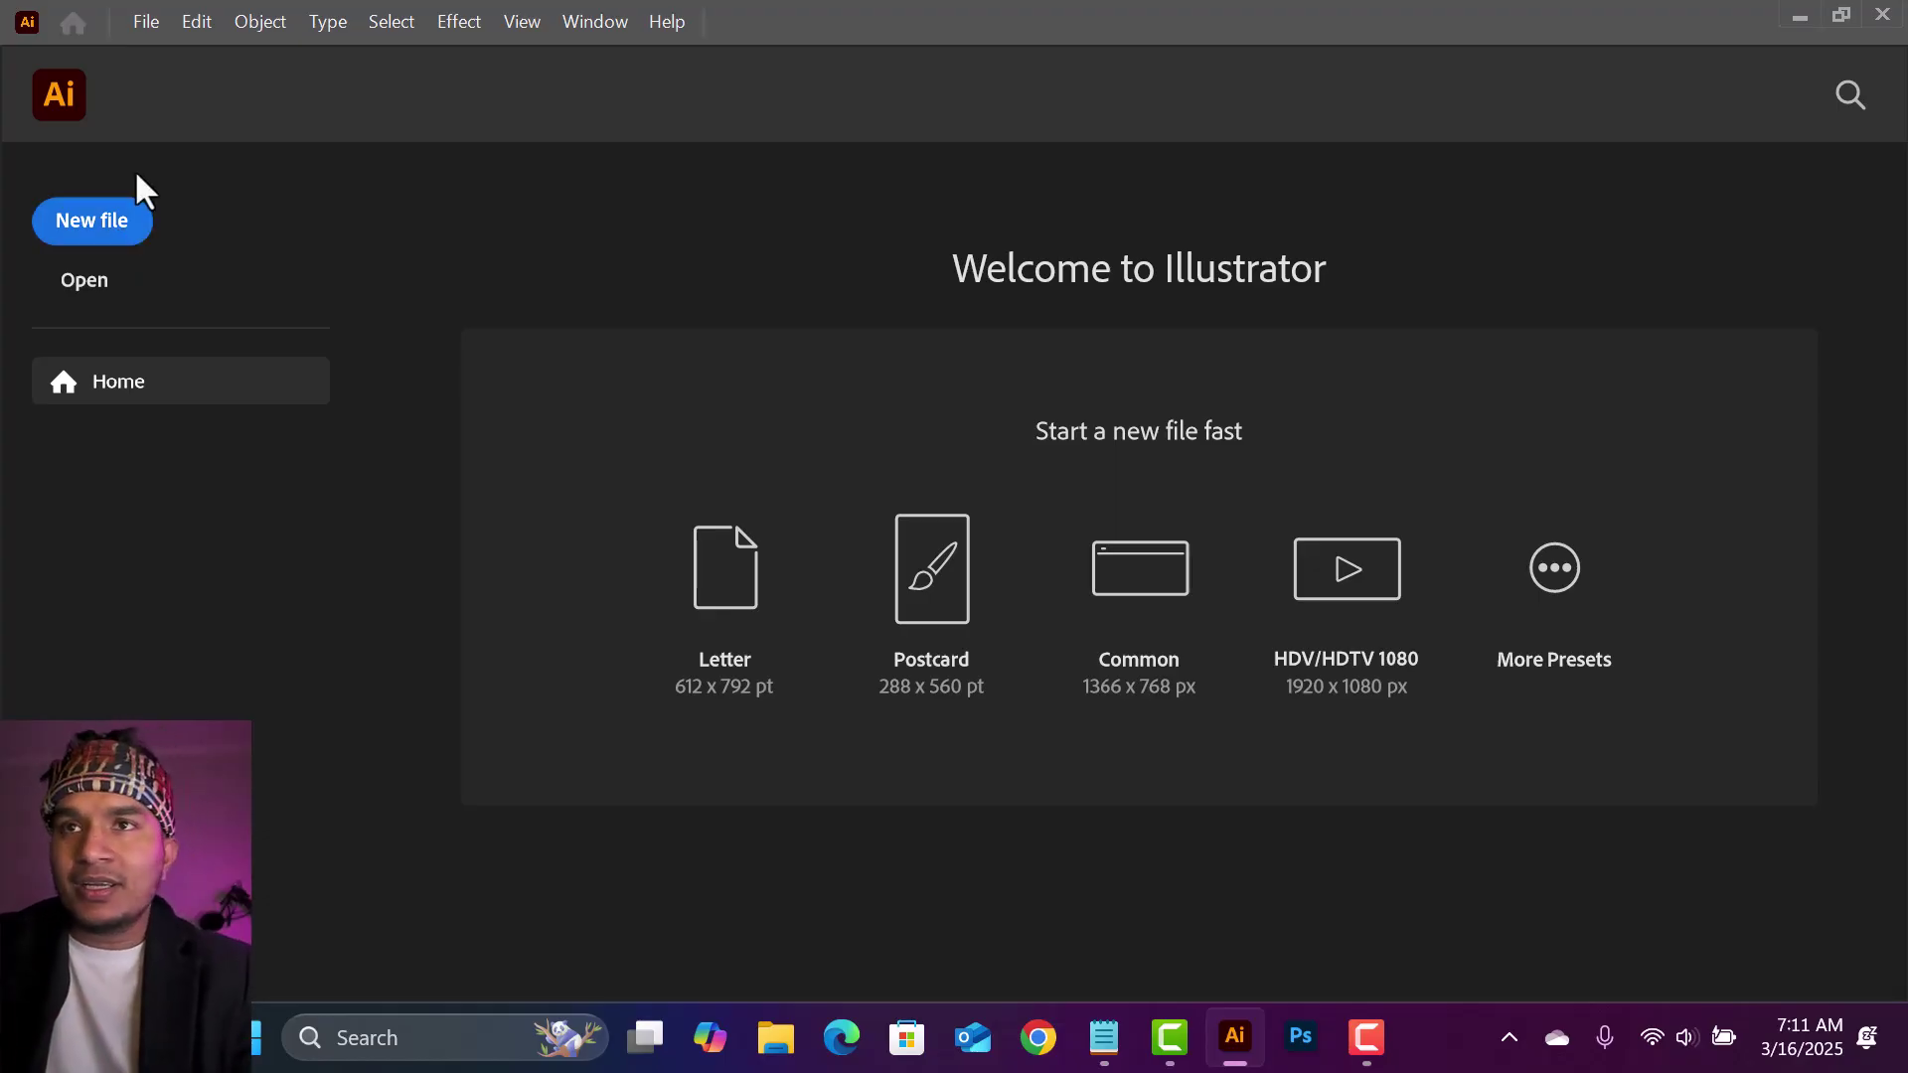
Step: Open the File menu from the Illustrator Home screen
click(146, 21)
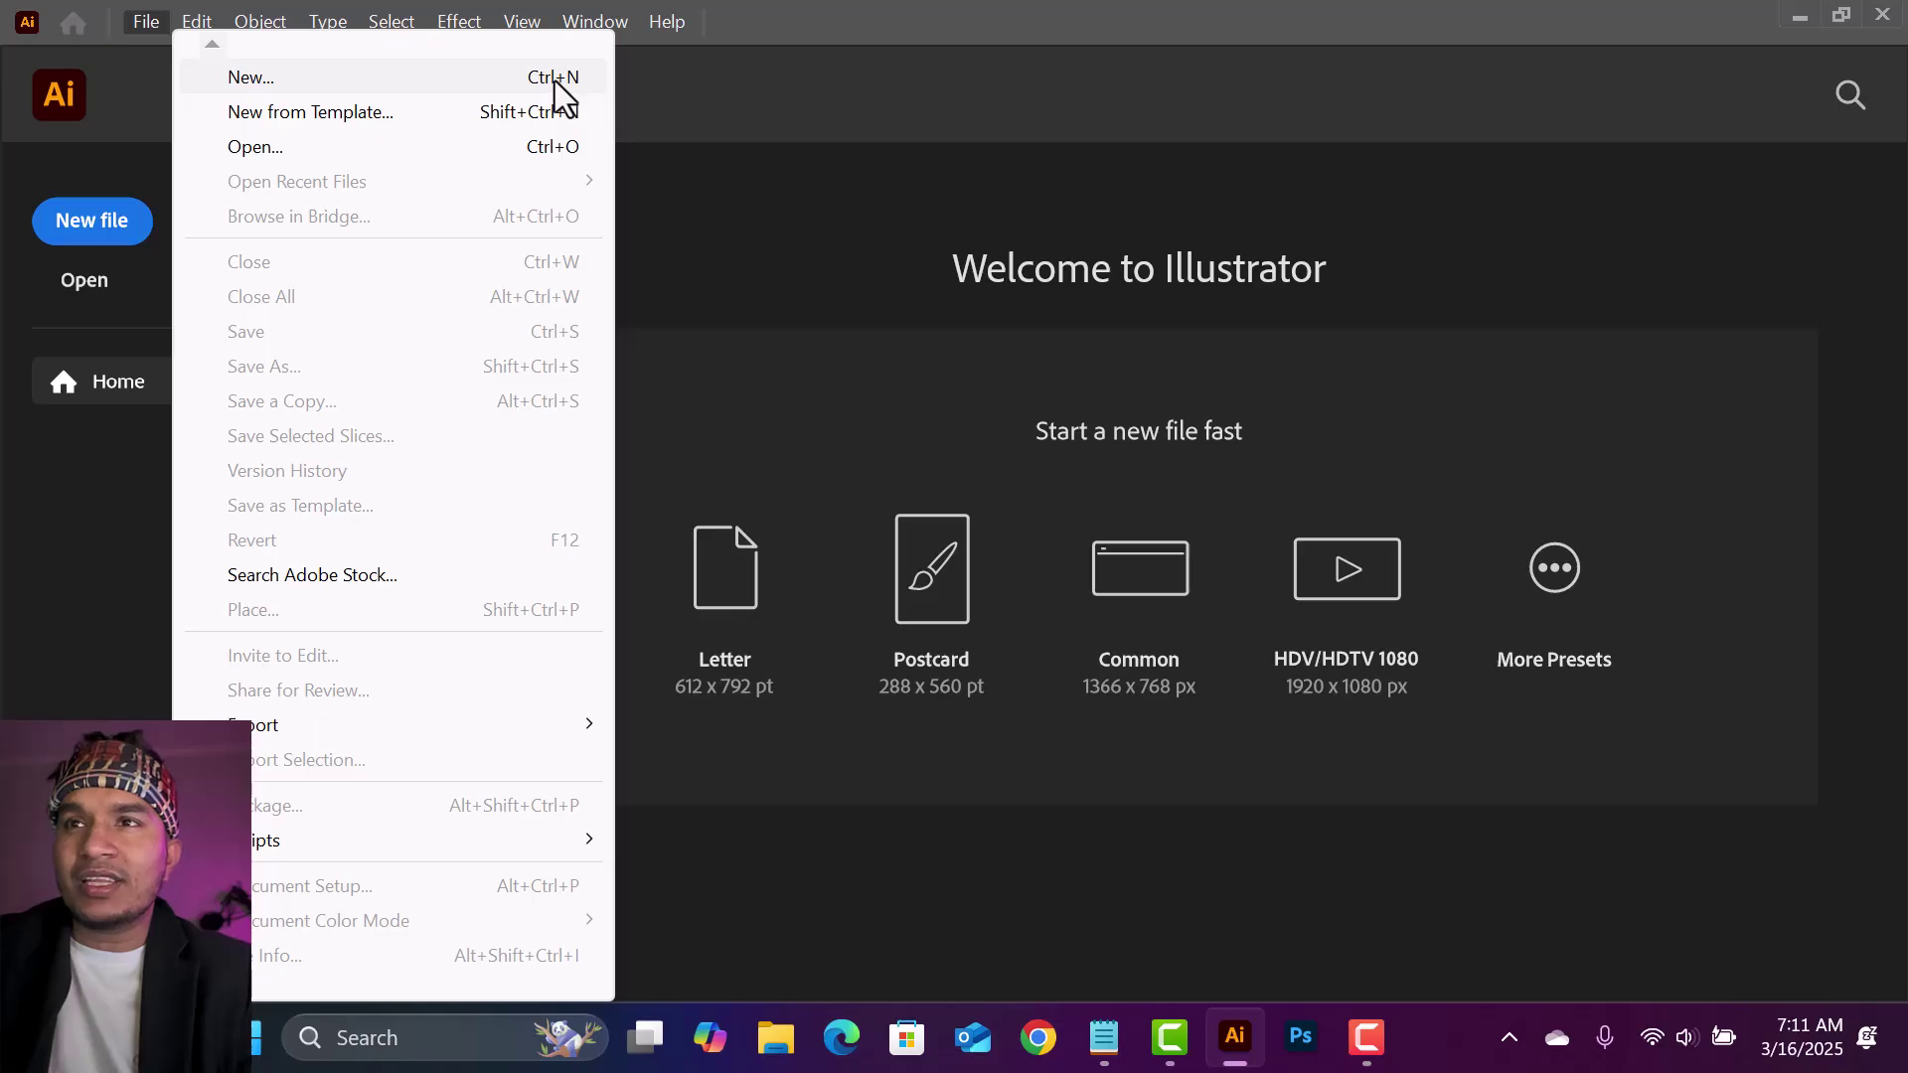
Step: Start a new document and browse the Saved, Mobile and Web preset categories
click(463, 87)
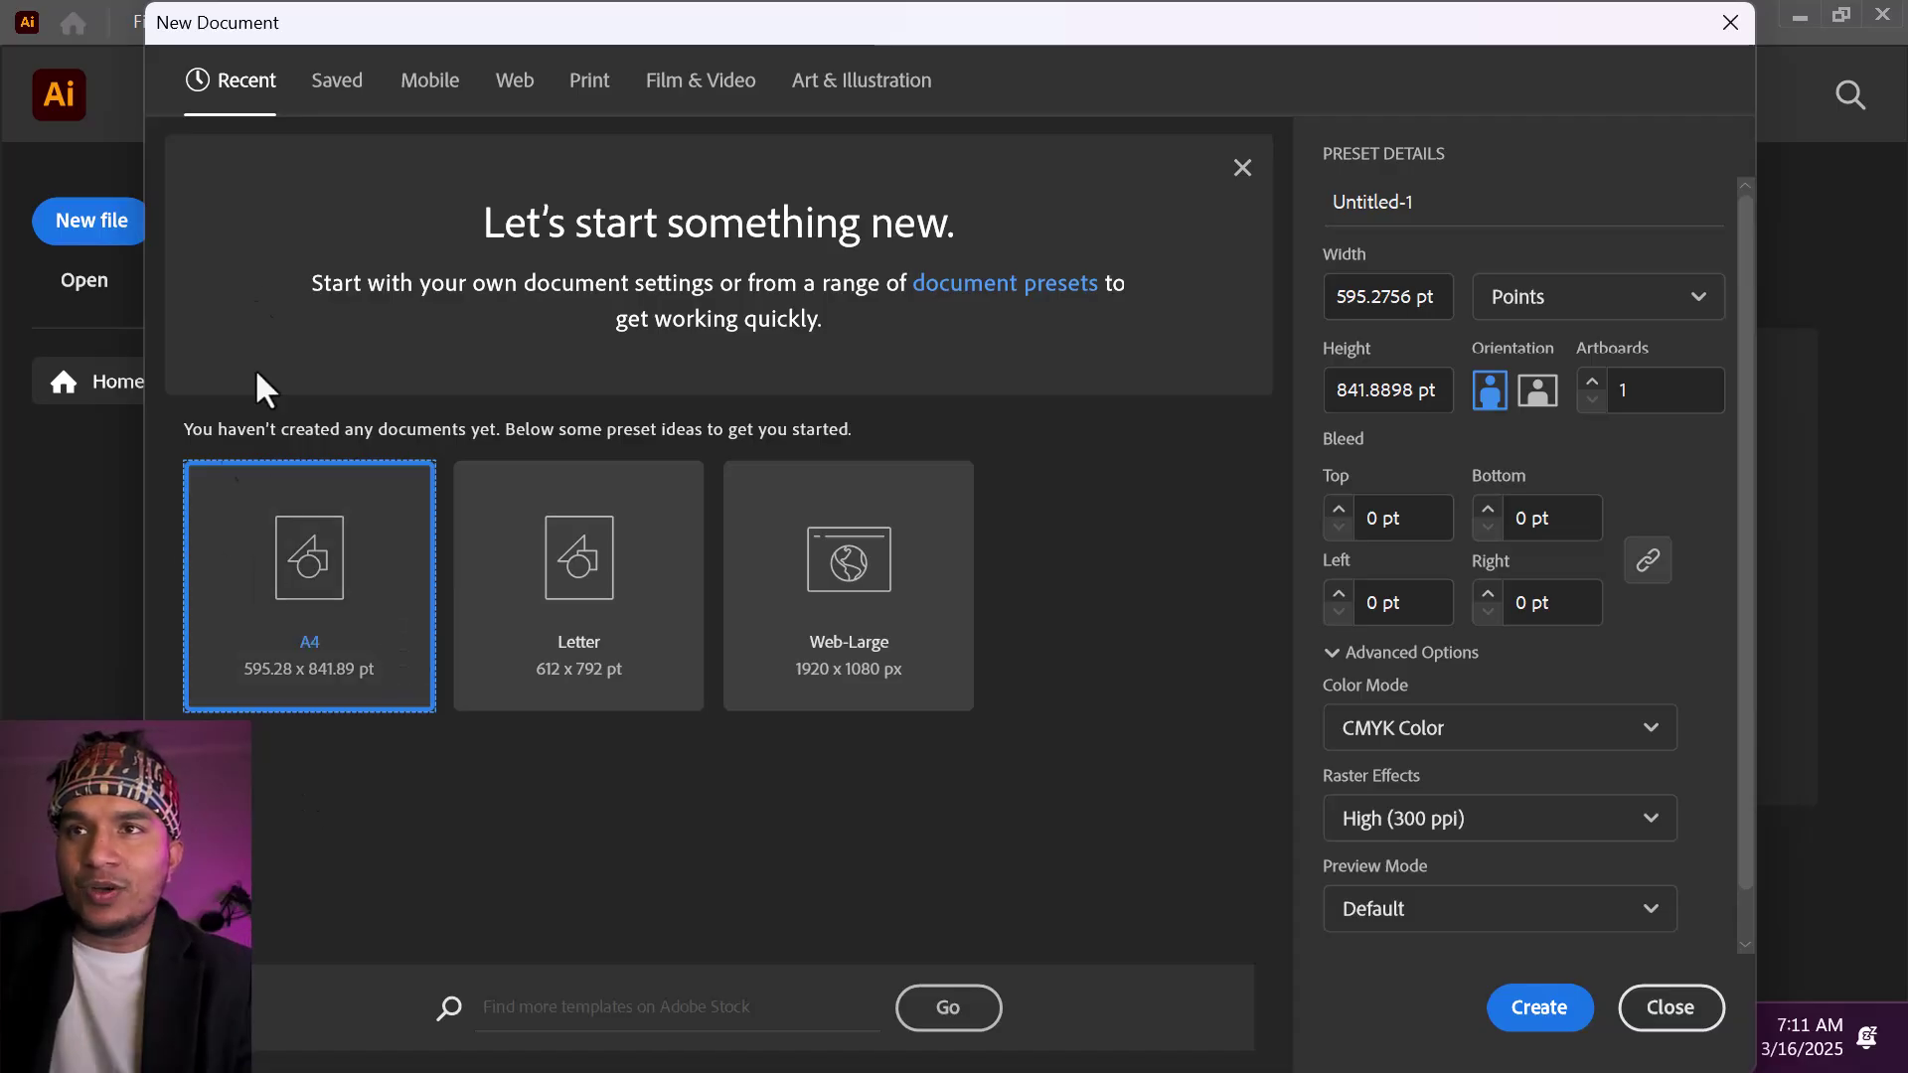
click(353, 92)
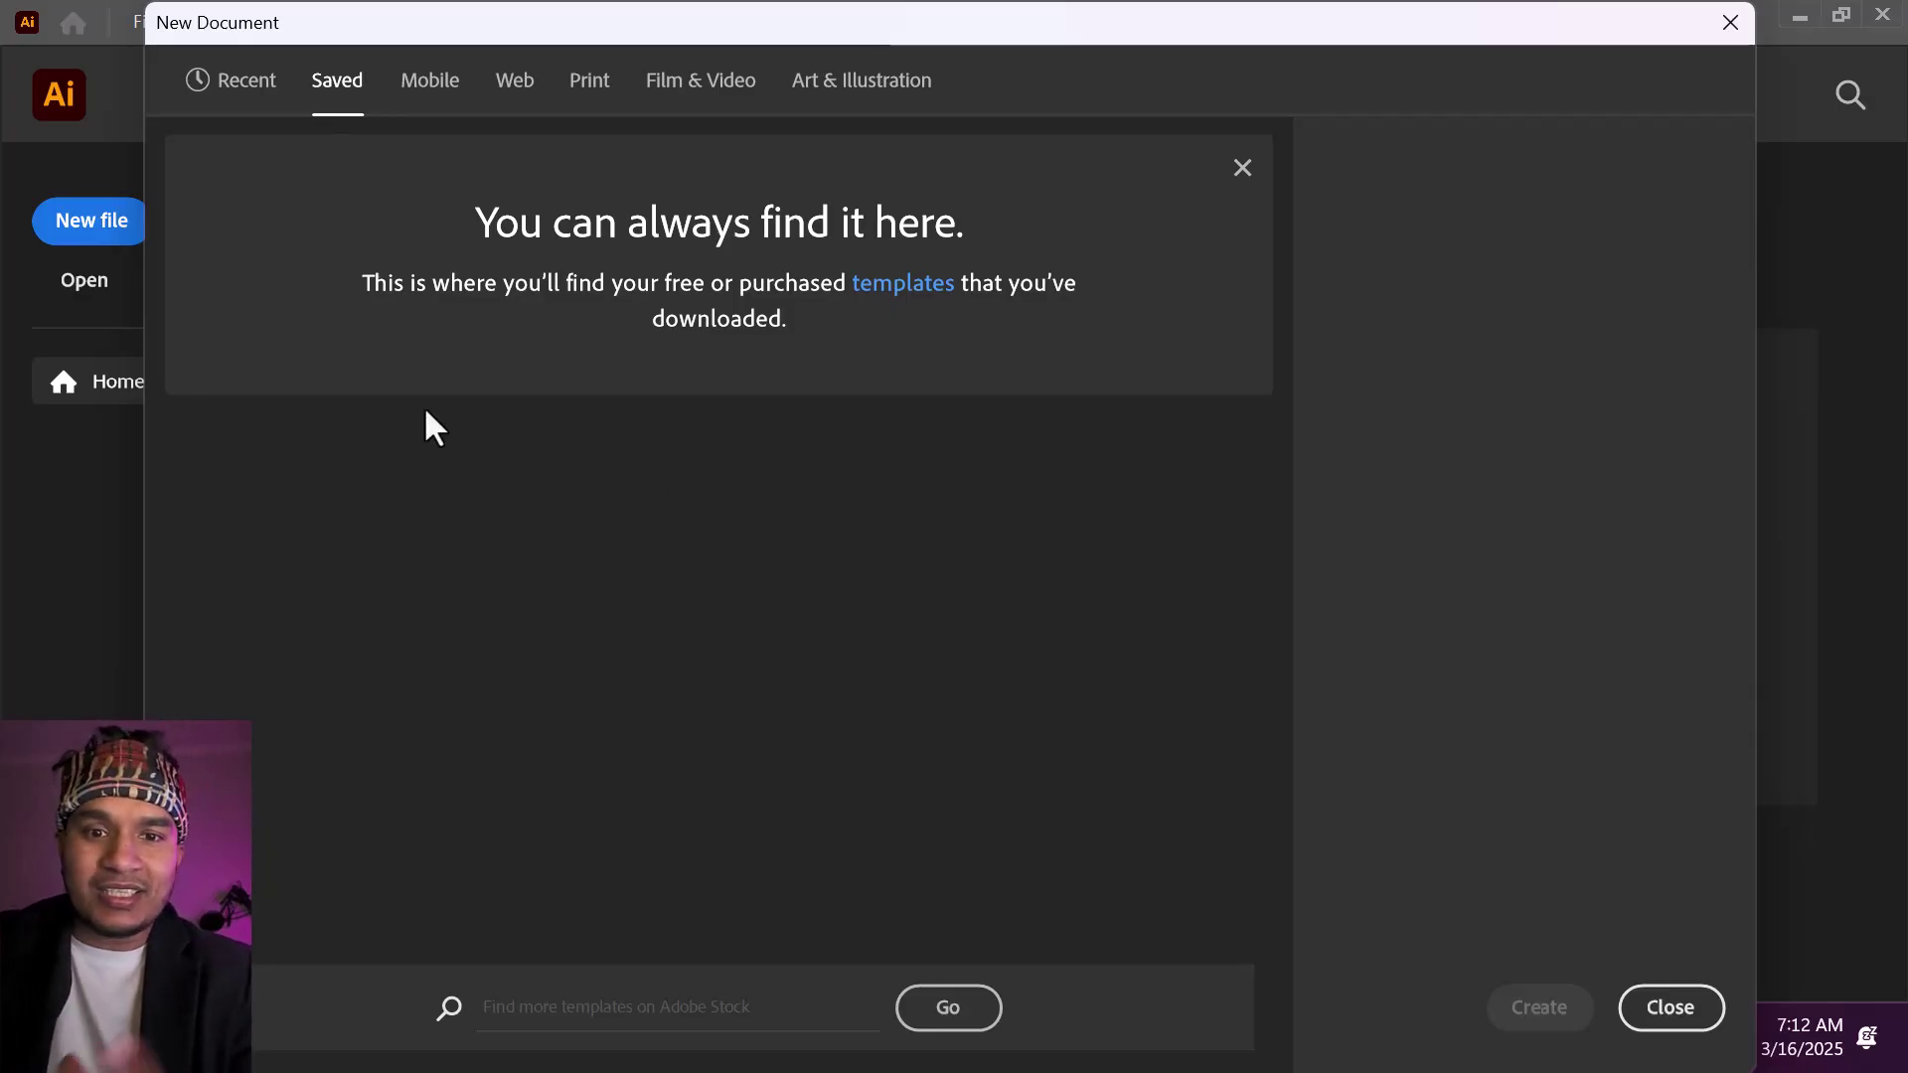
click(440, 81)
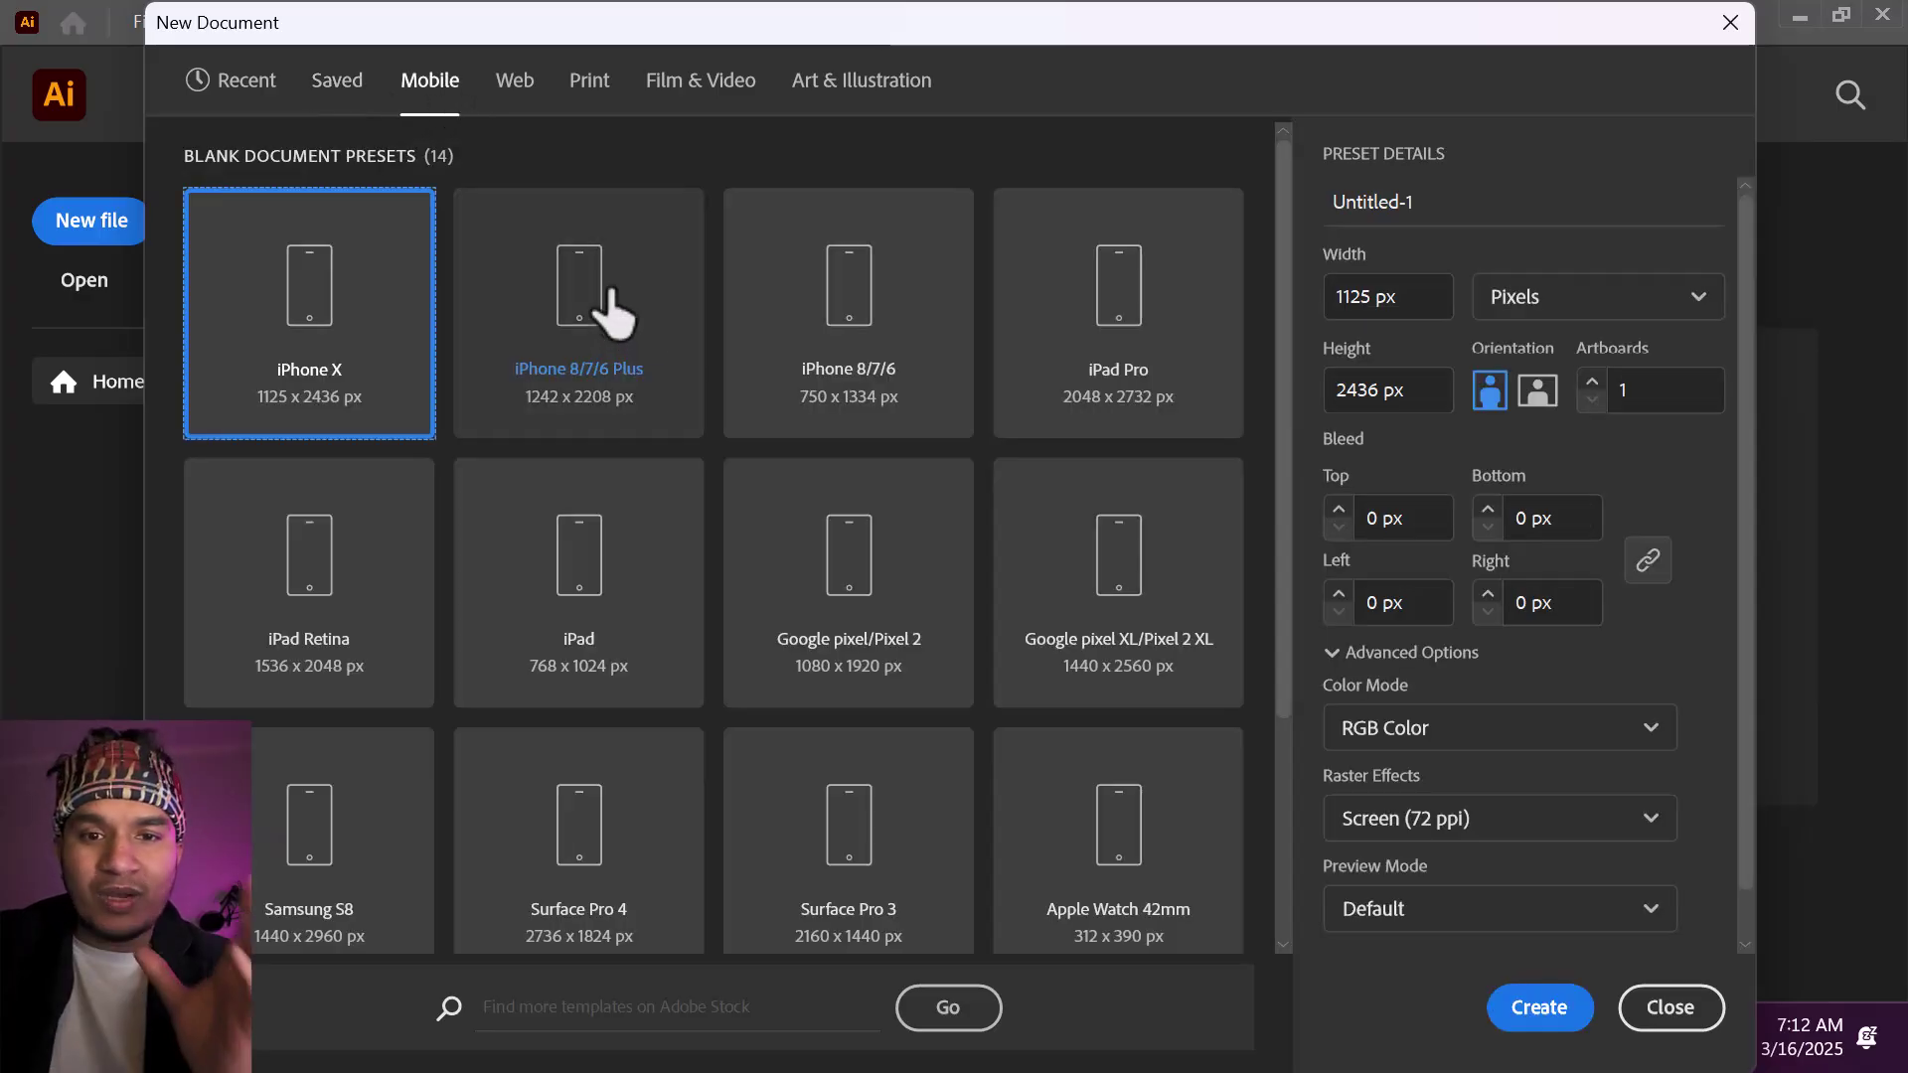
scroll(1201, 604, down, 3)
scroll(801, 451, up, 3)
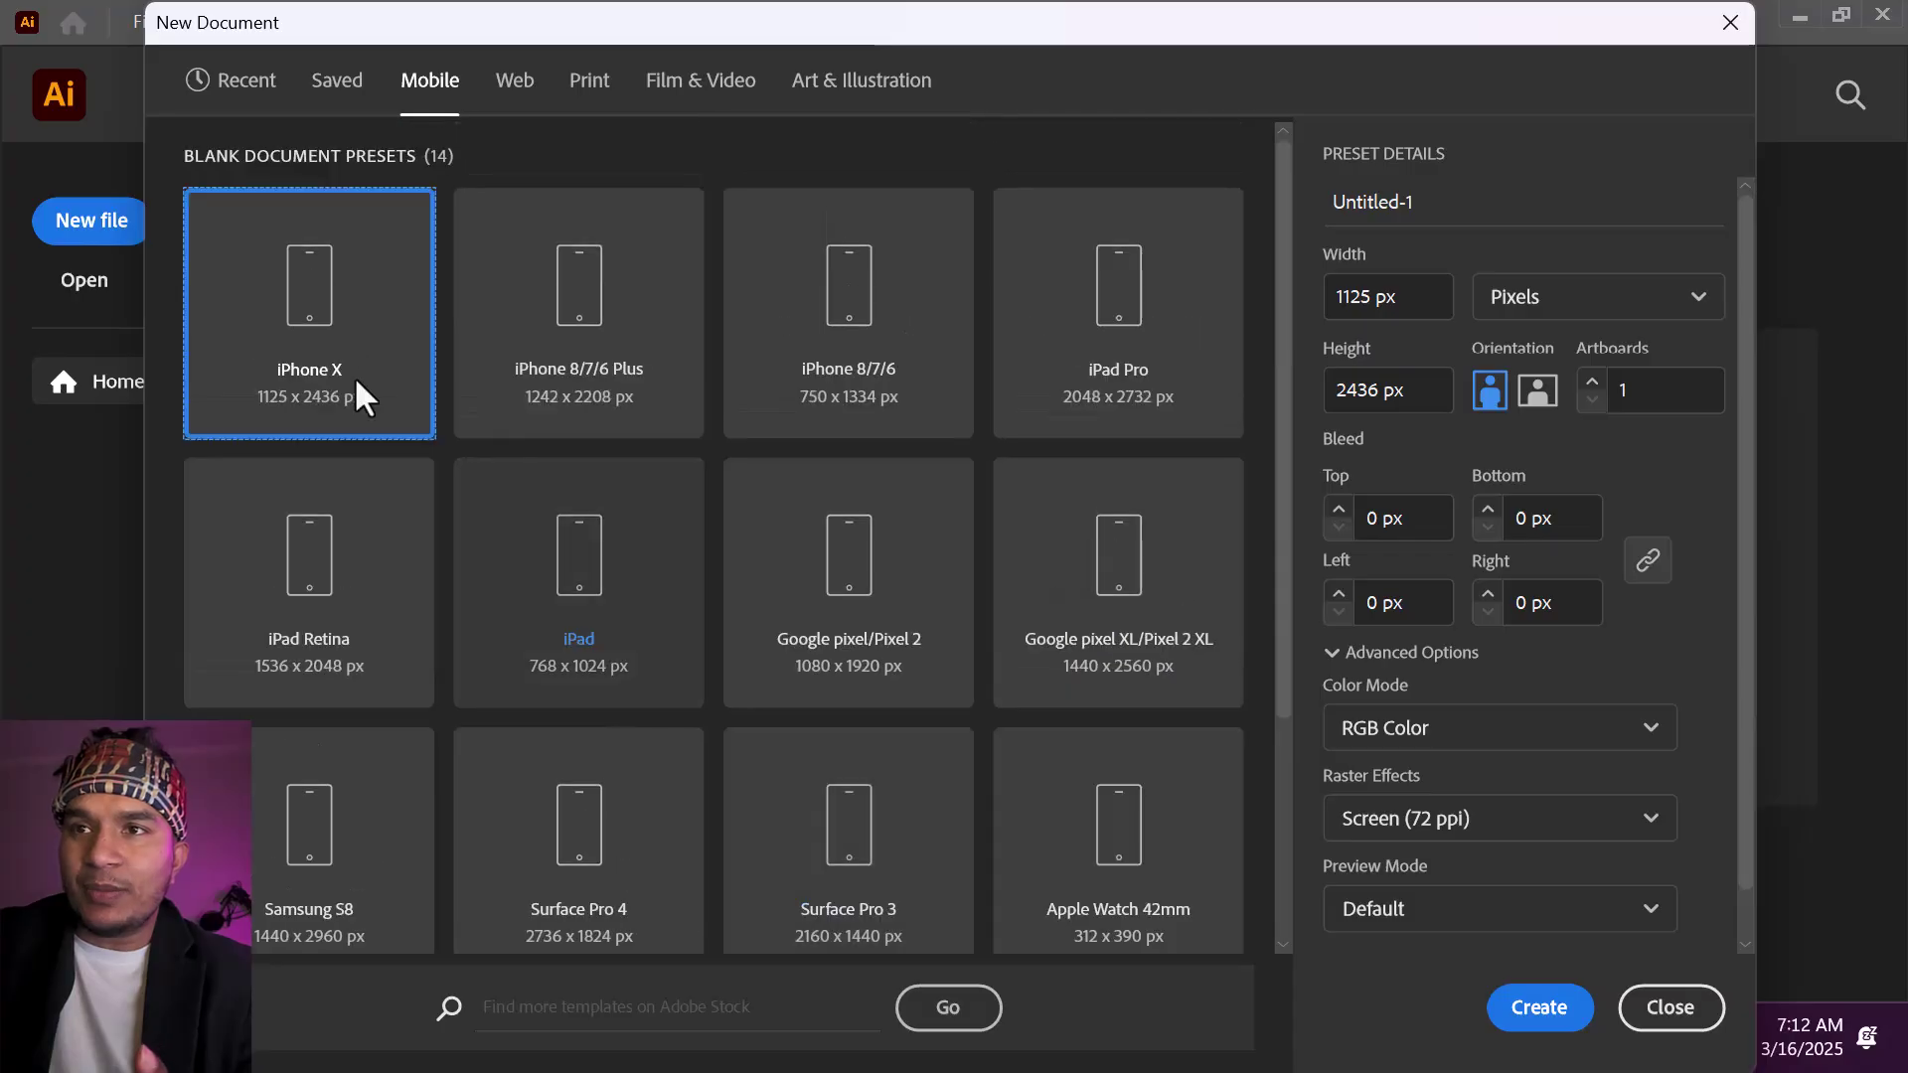
scroll(782, 787, down, 3)
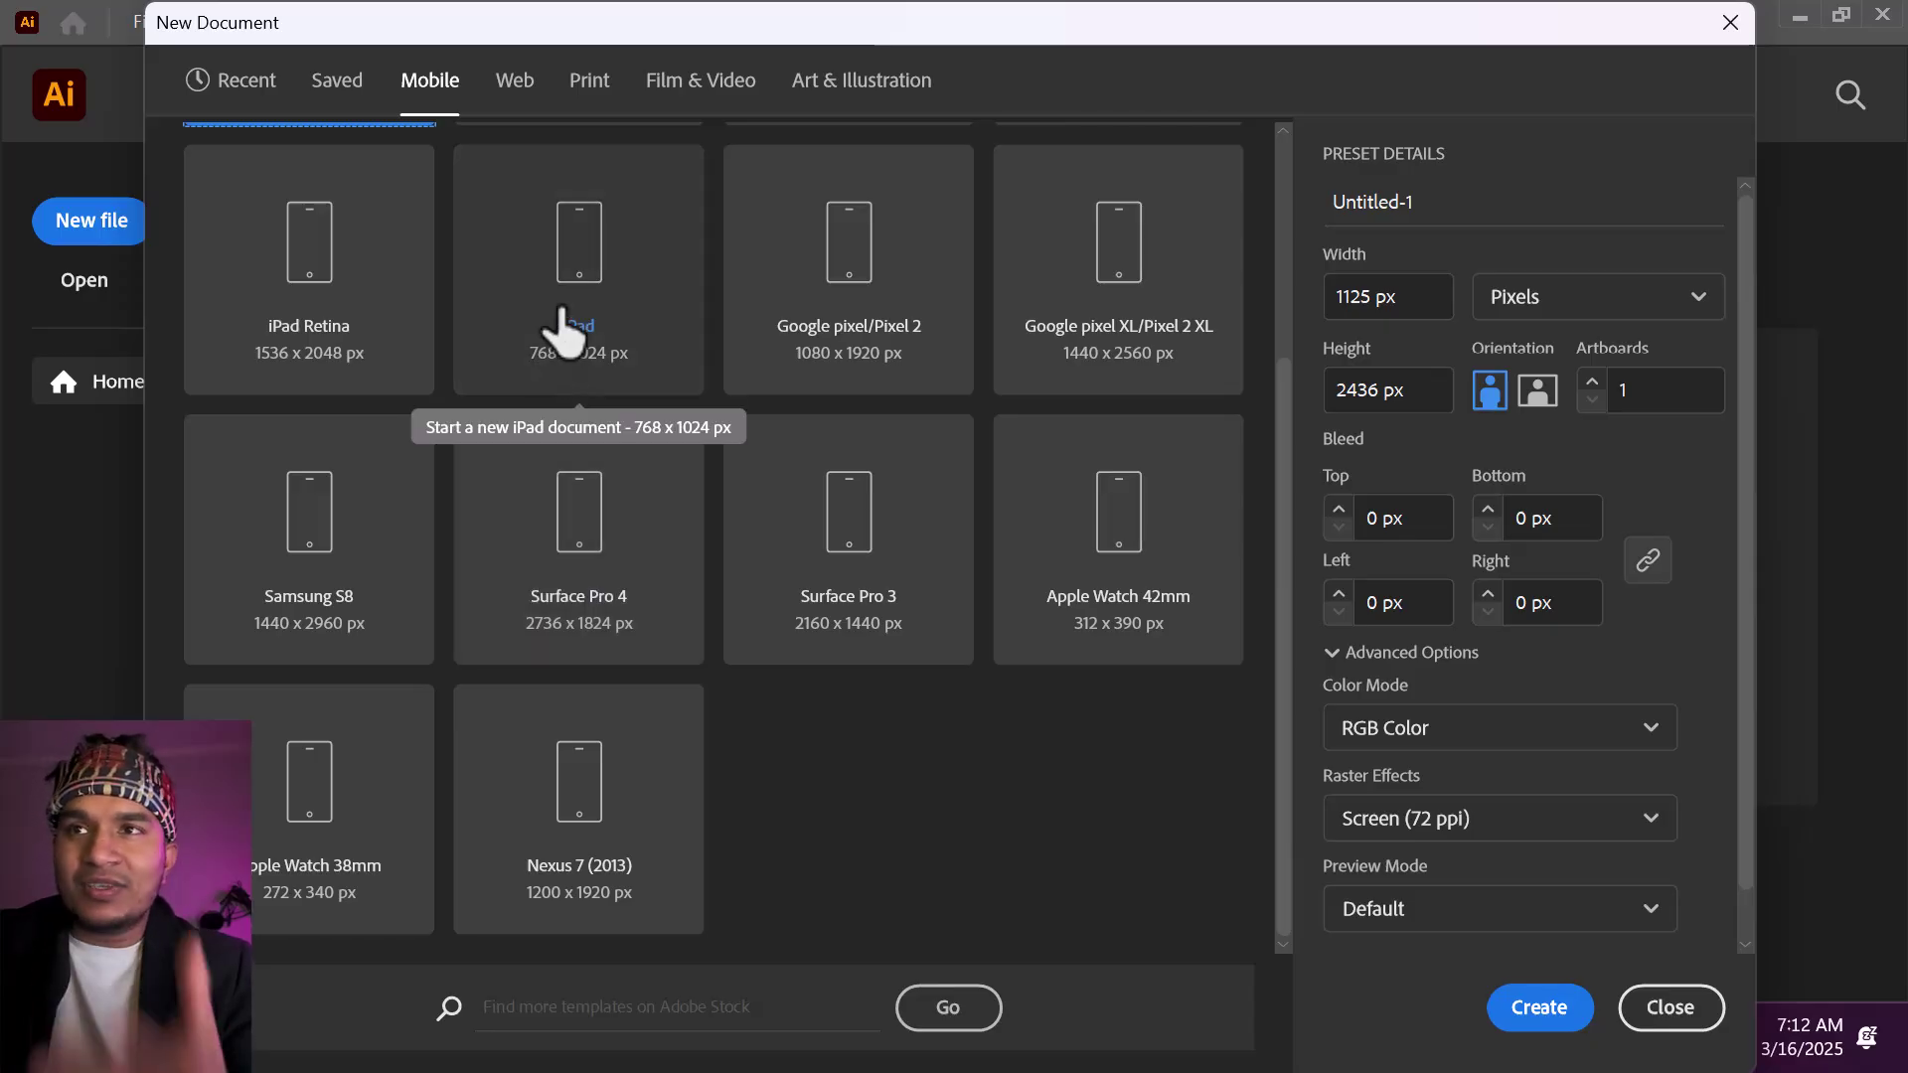
click(524, 89)
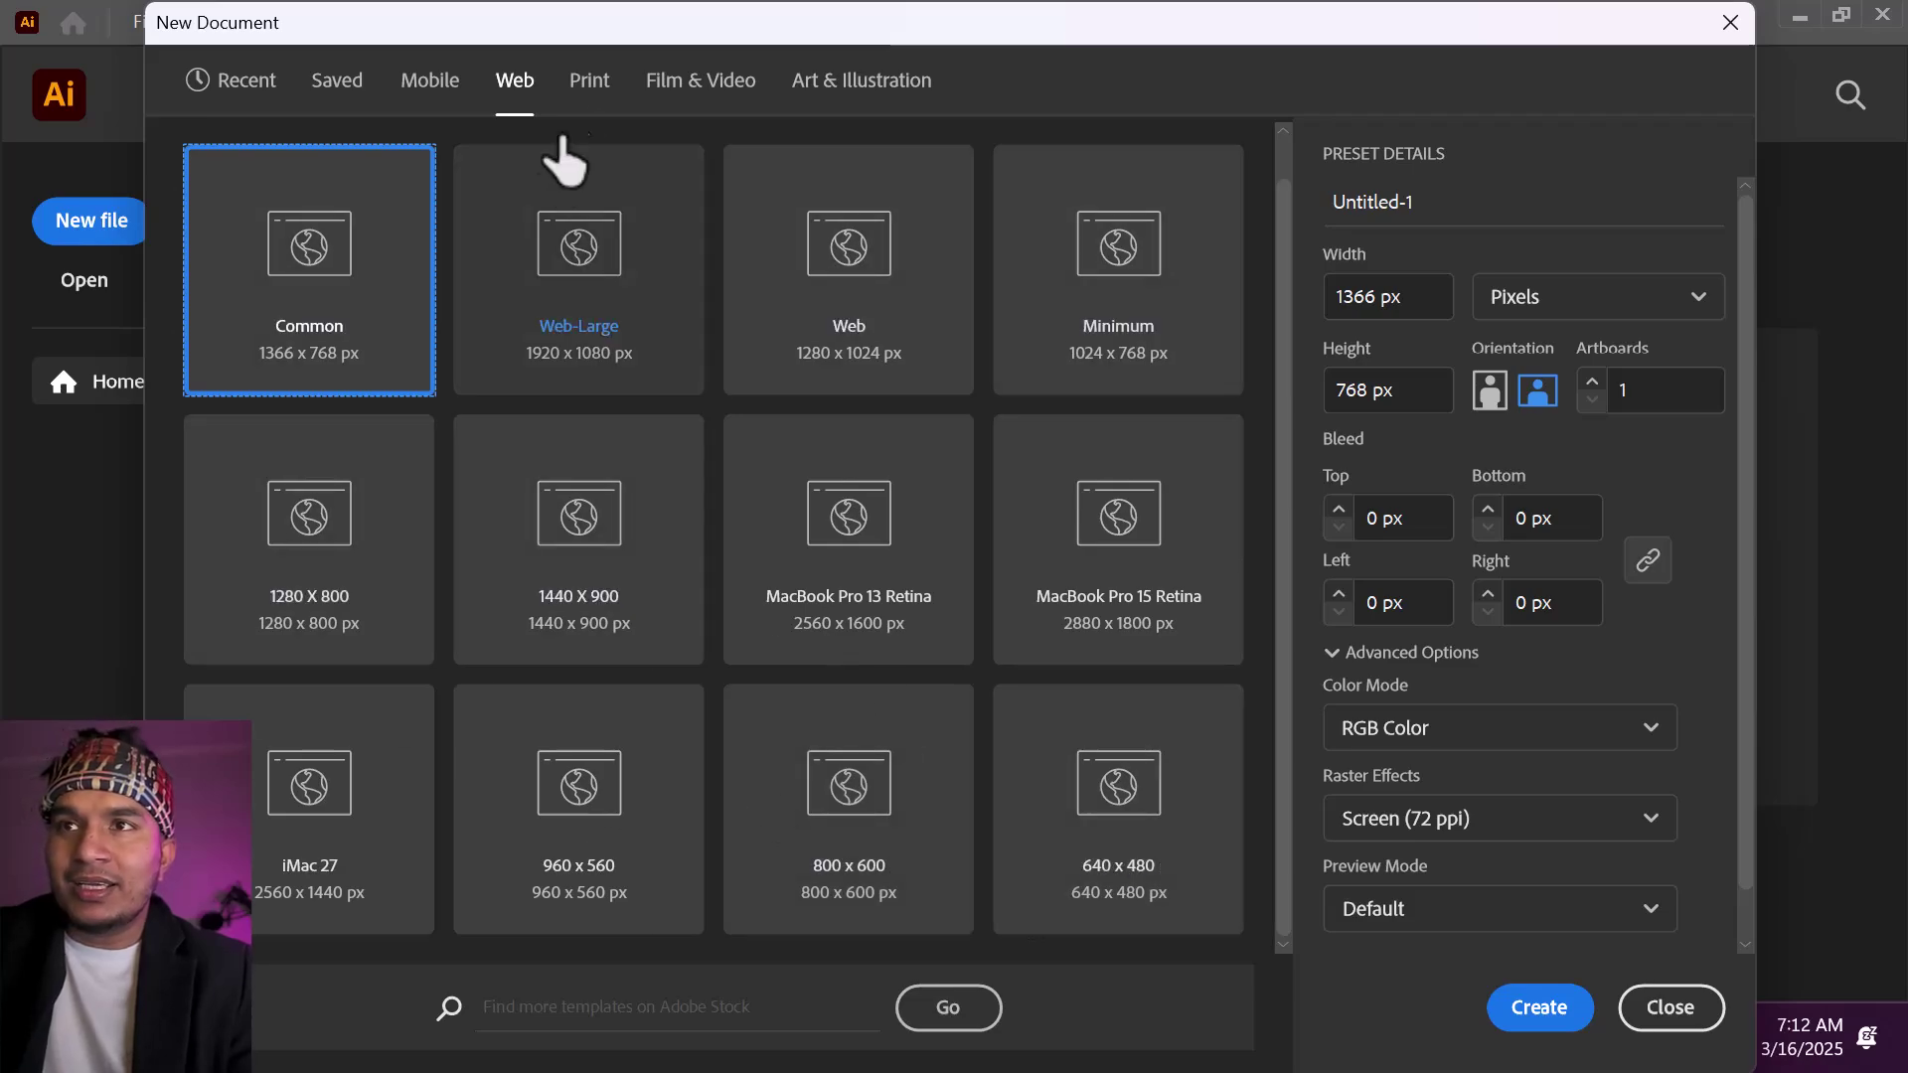
Step: Compare Print (A4), Film & Video and Art & Illustration presets, scrolling the details to More Settings
click(587, 83)
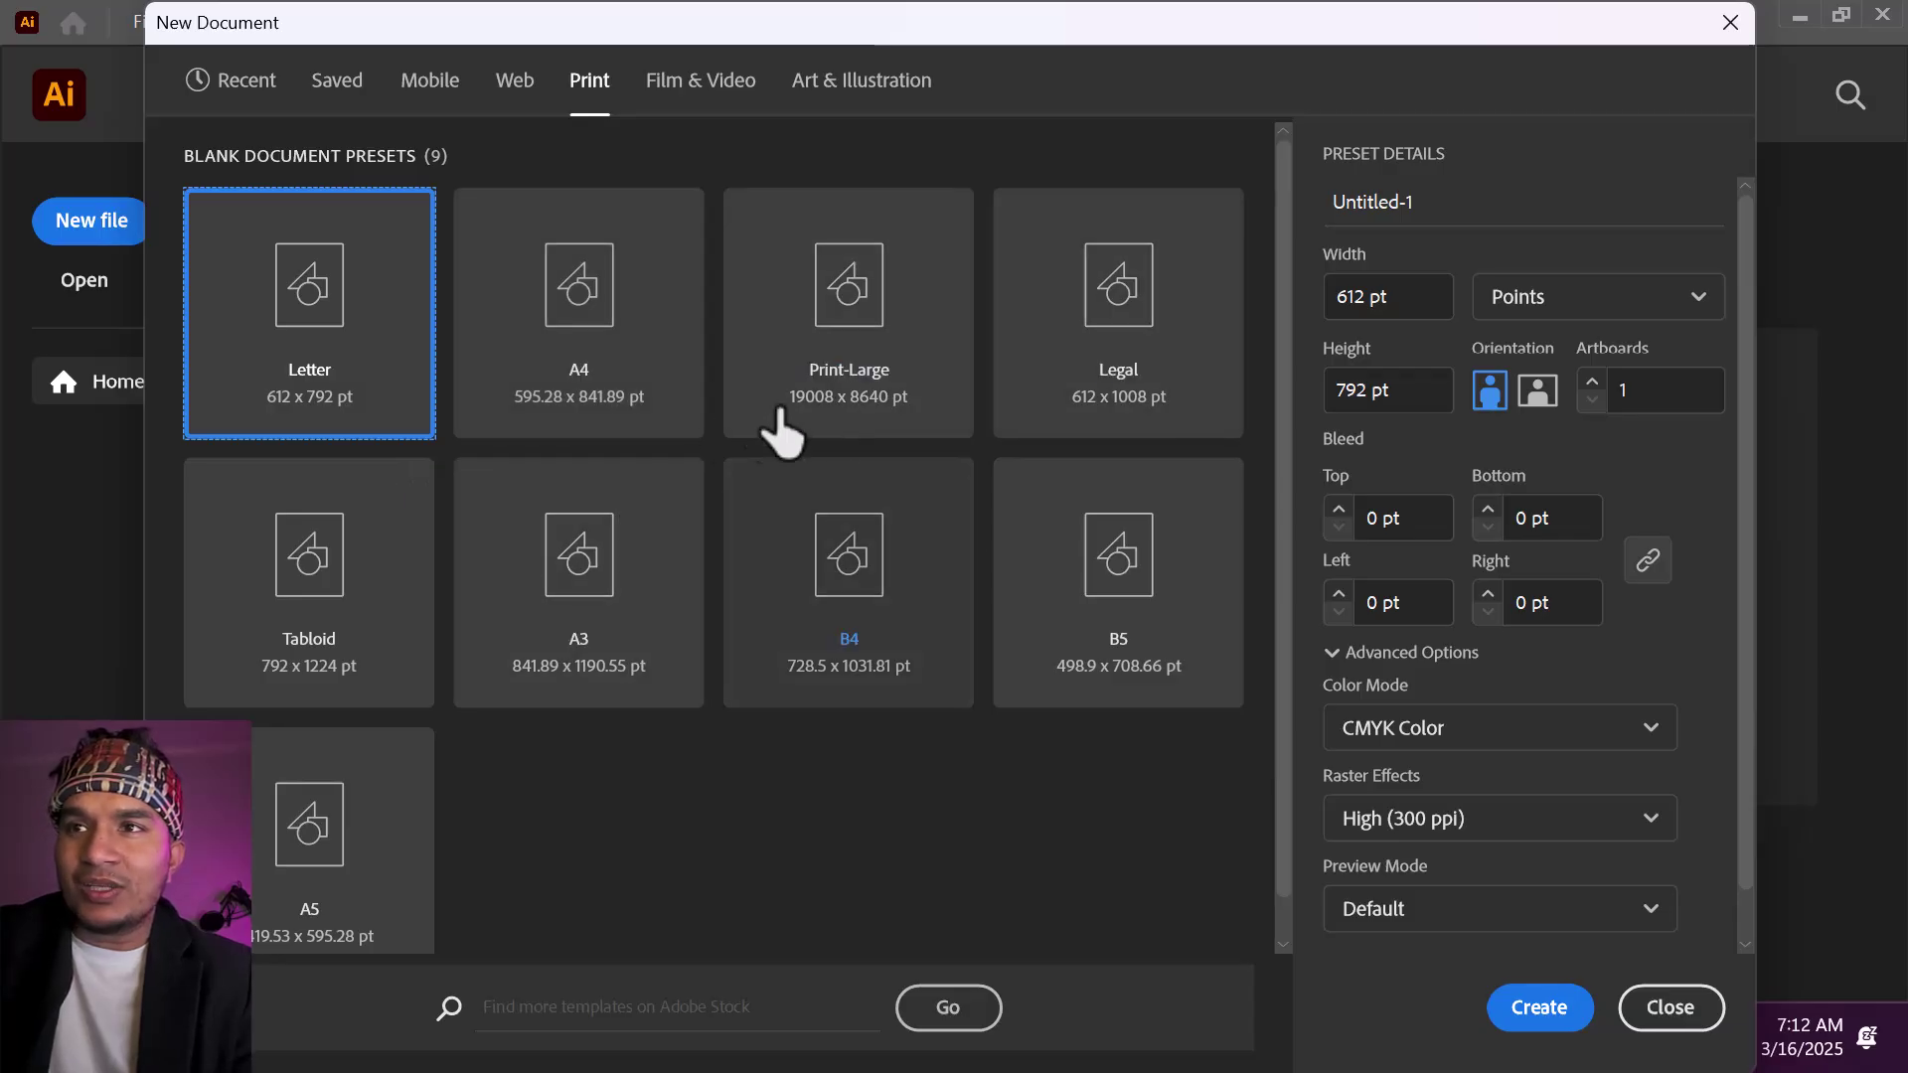
click(602, 392)
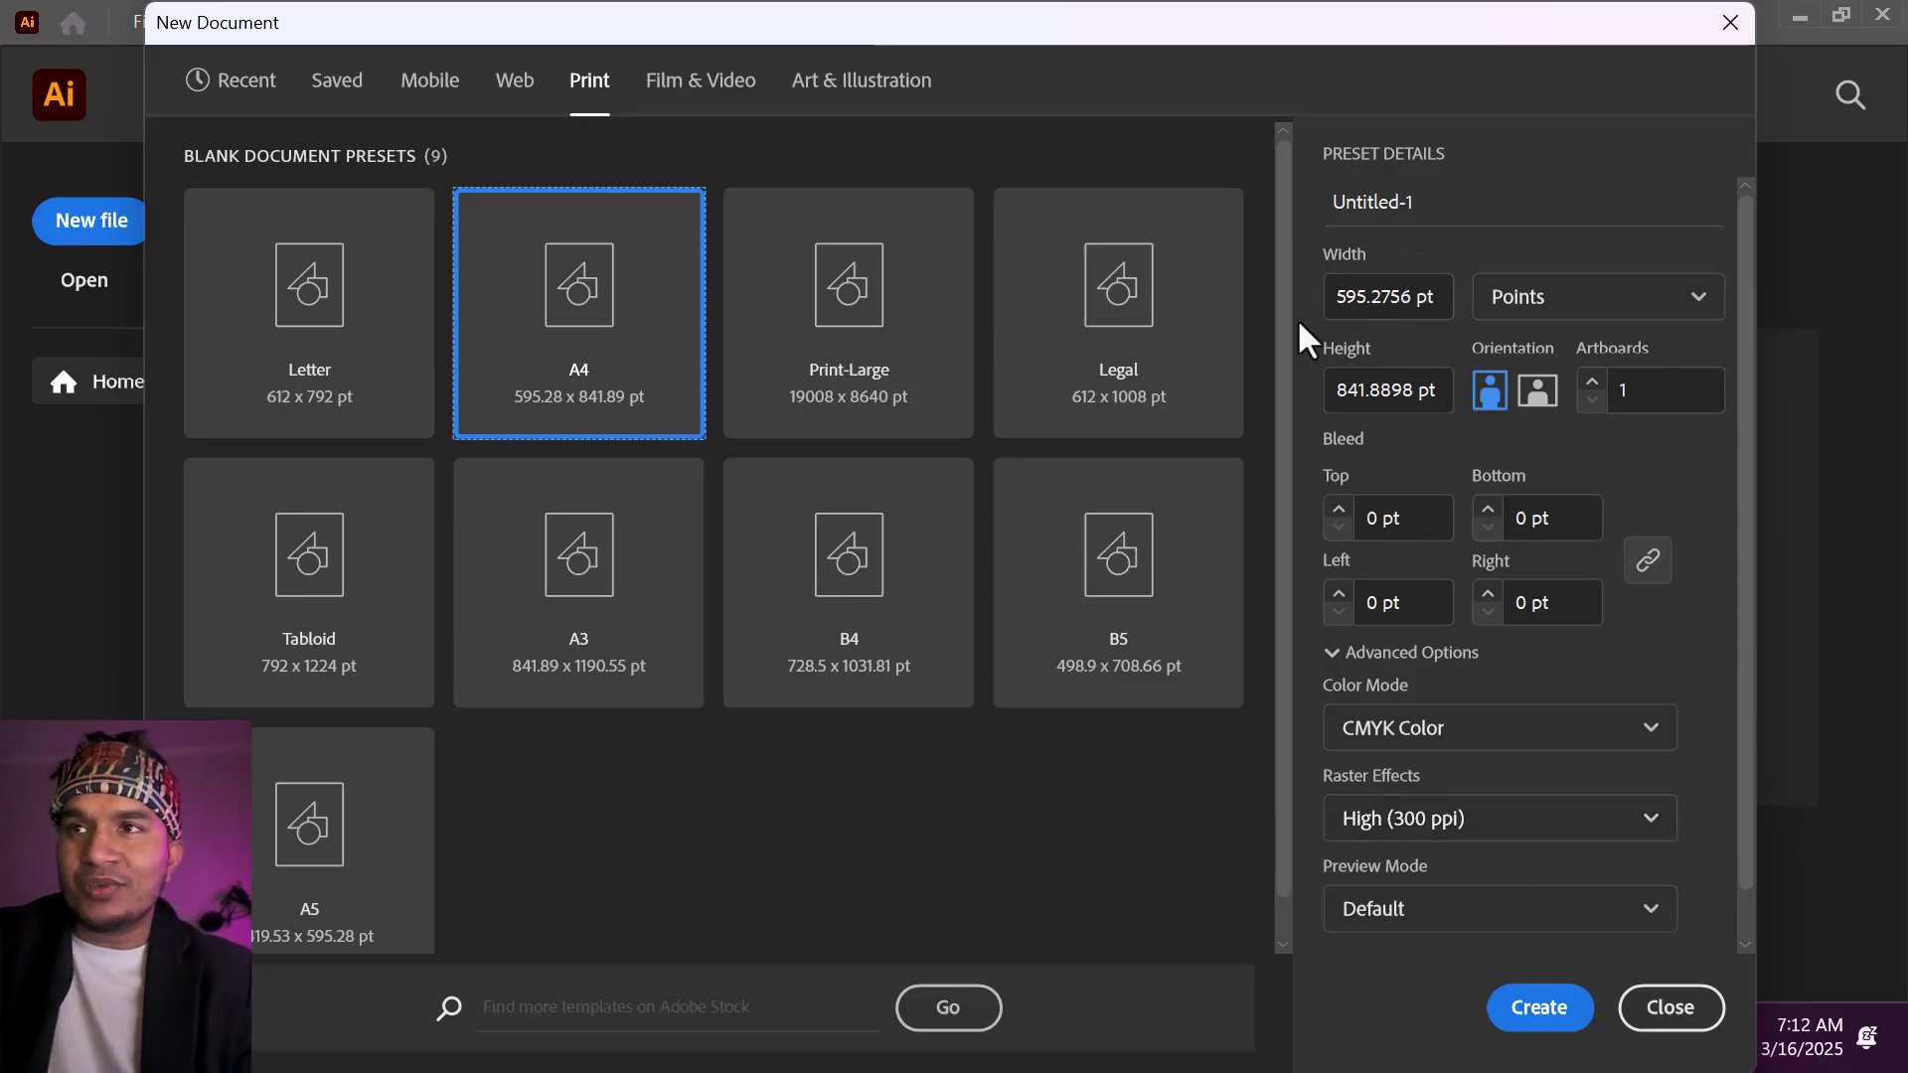
click(685, 86)
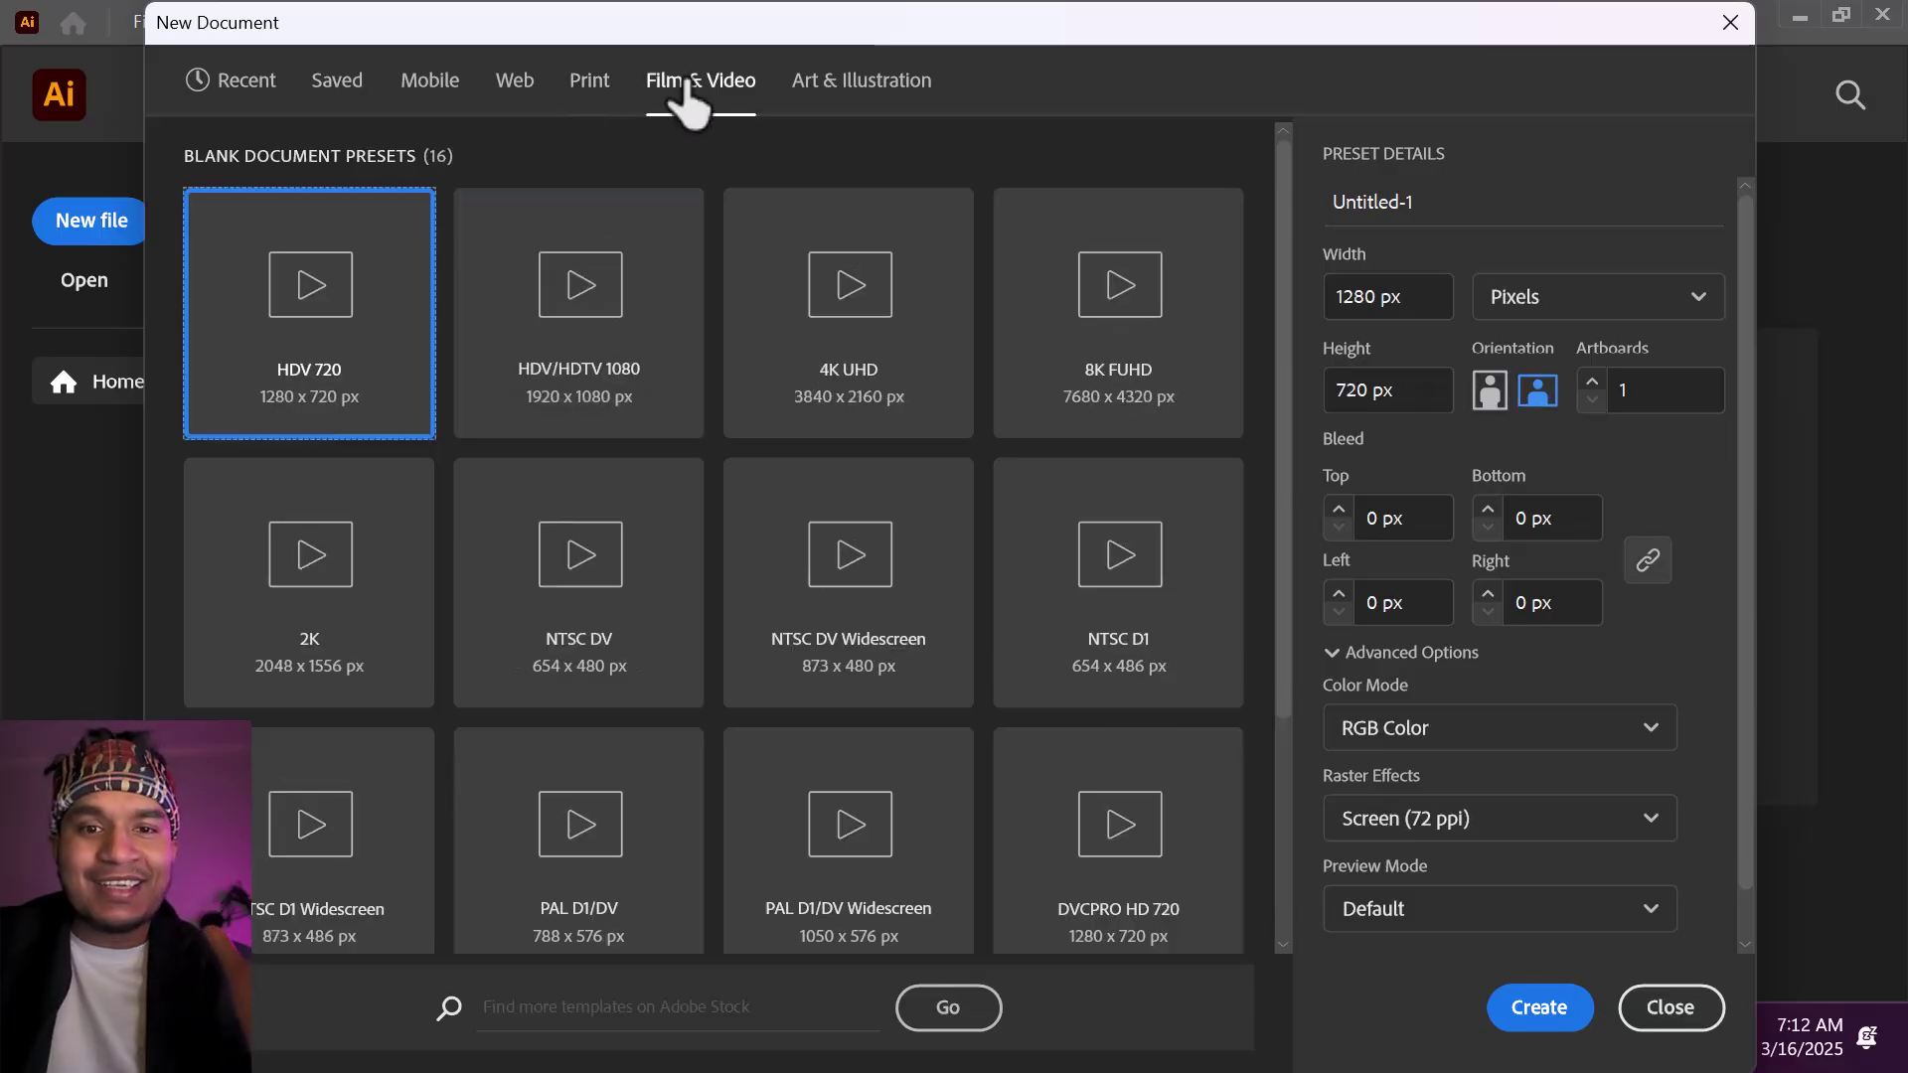
click(894, 87)
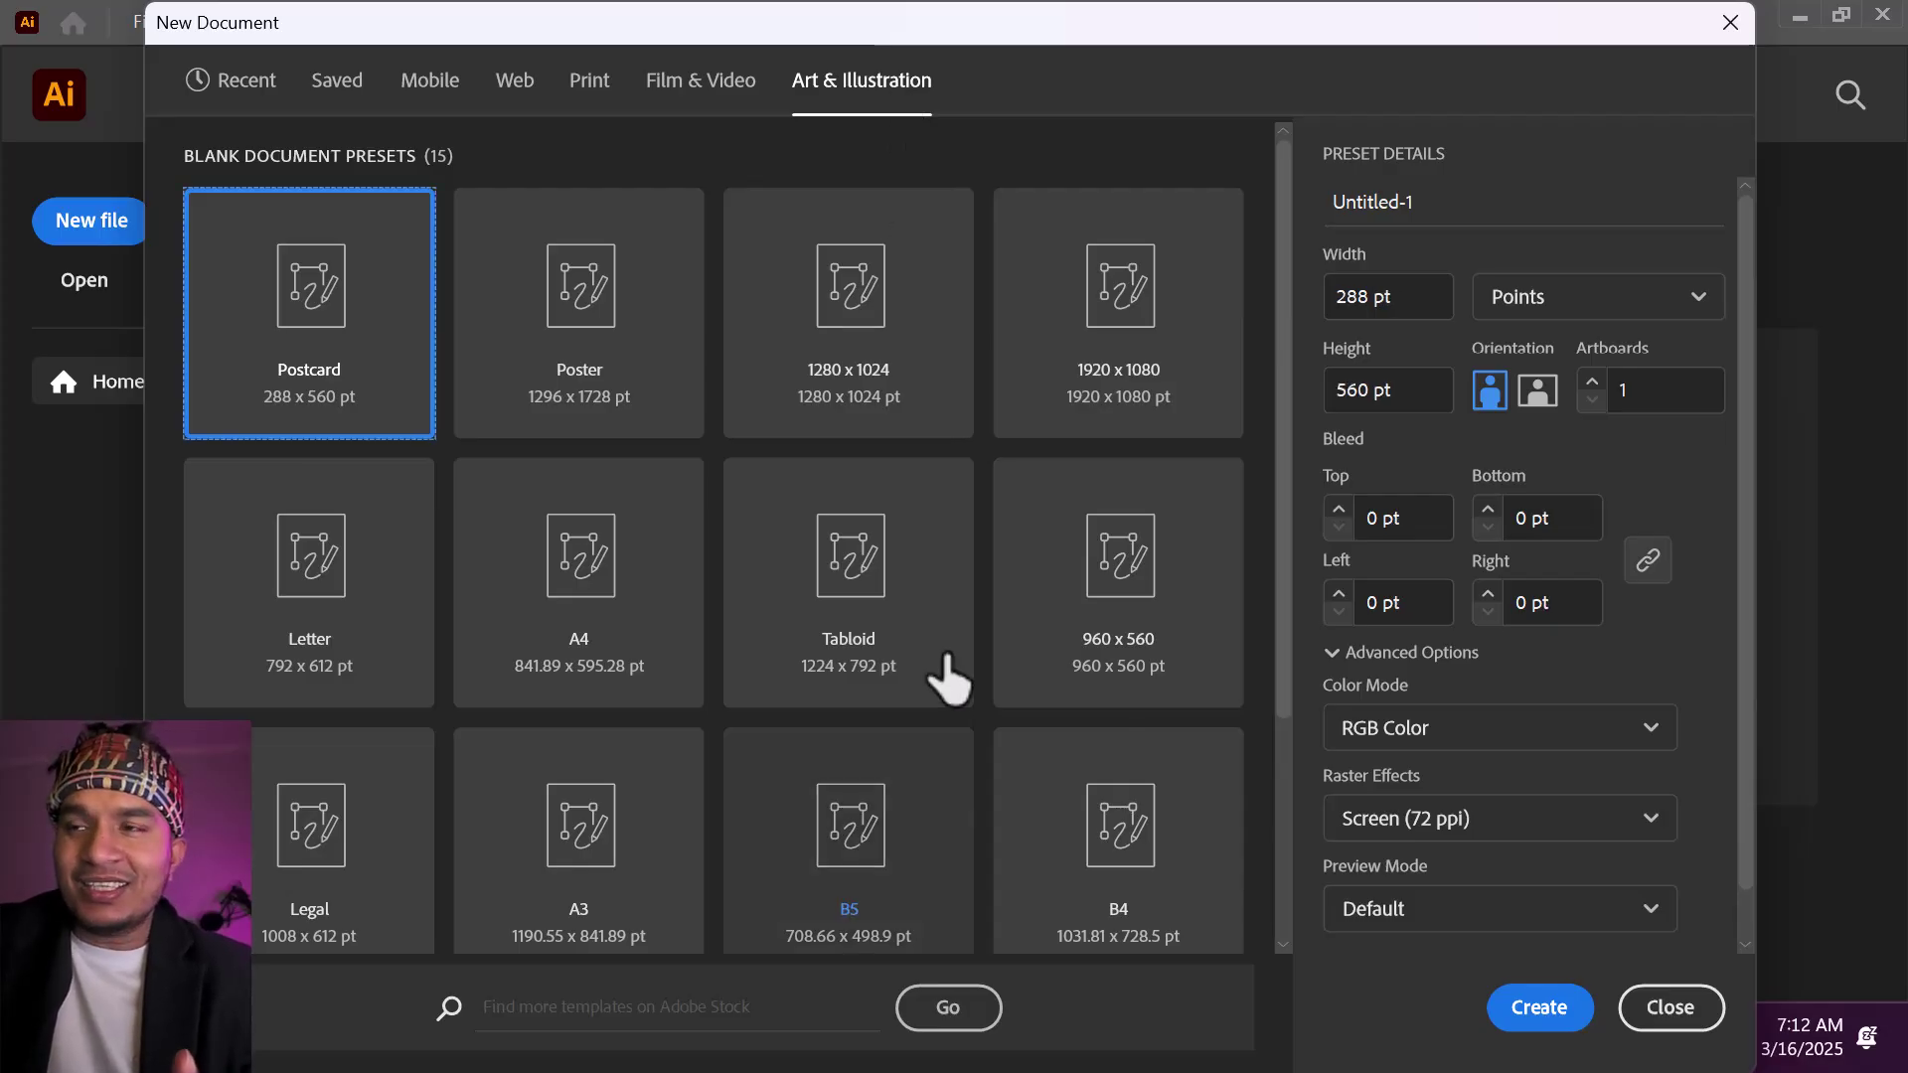
scroll(942, 666, down, 3)
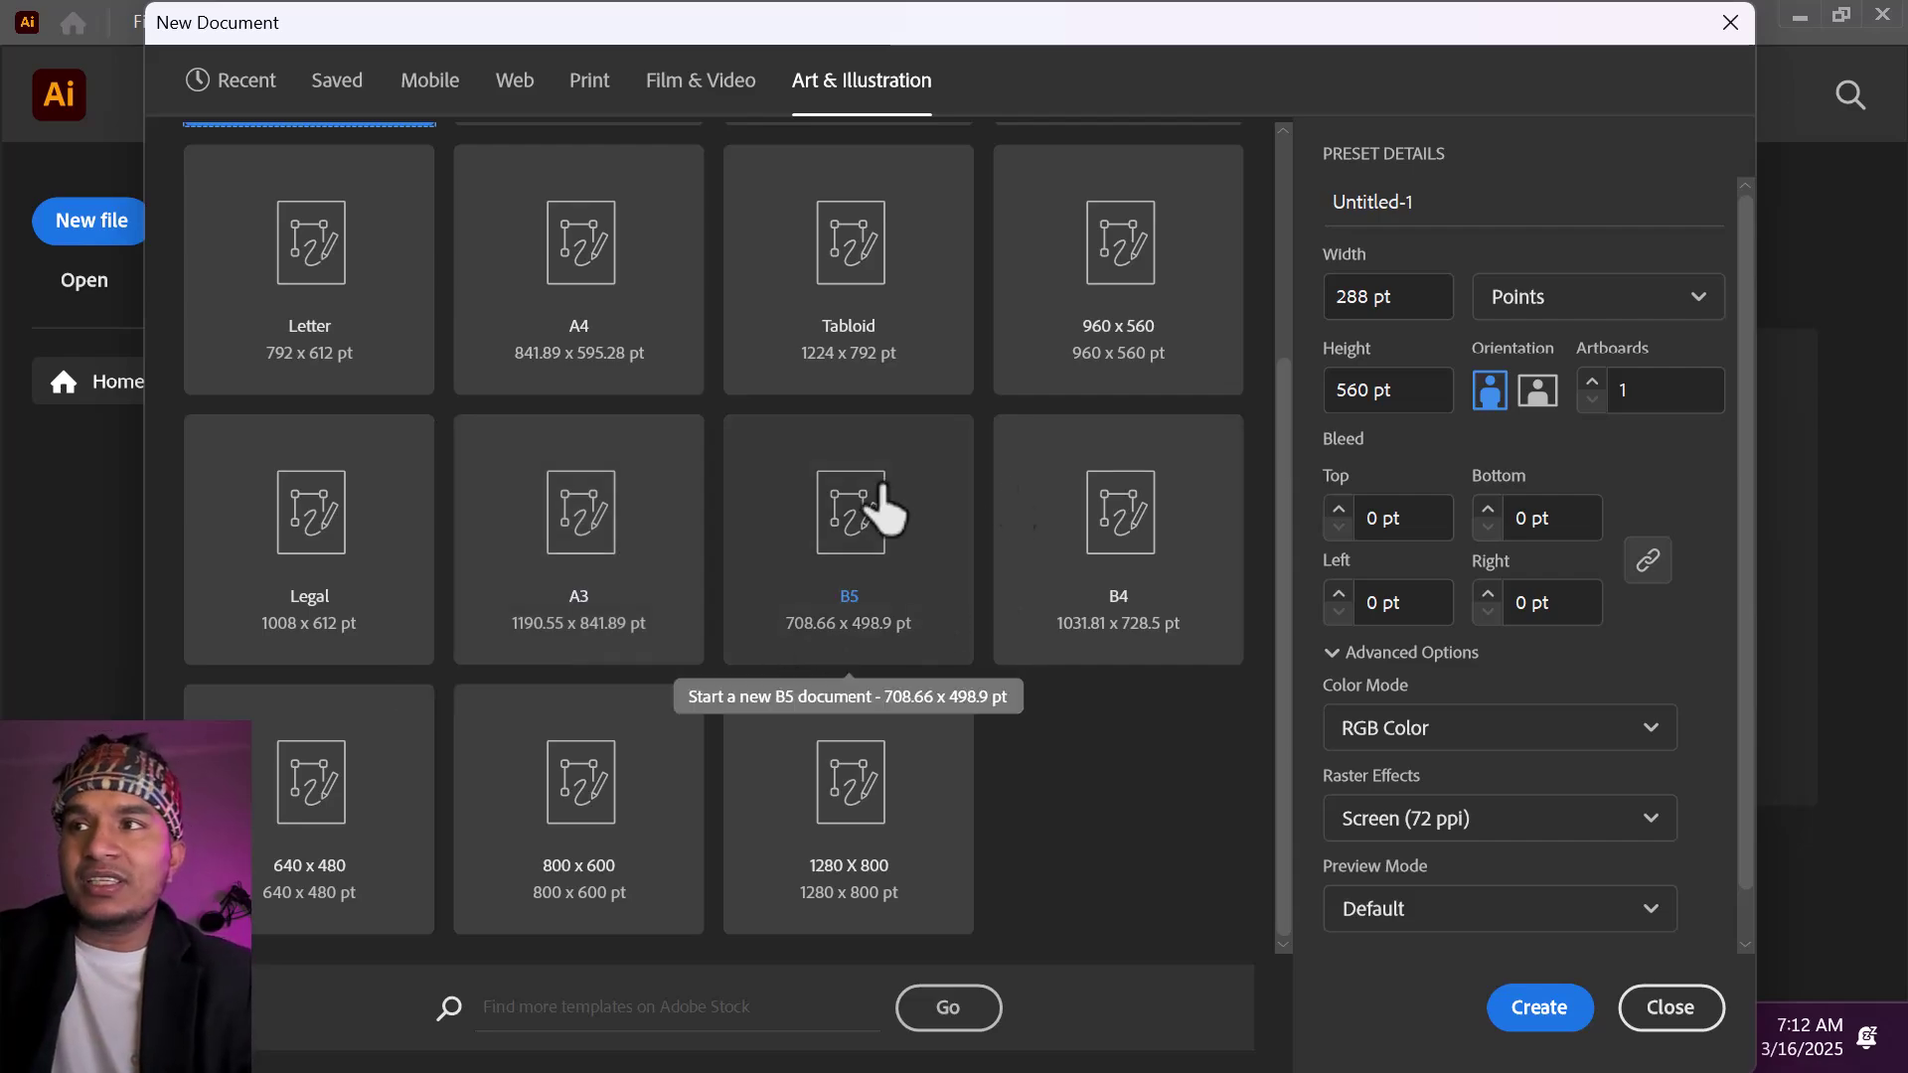
scroll(1535, 641, down, 1)
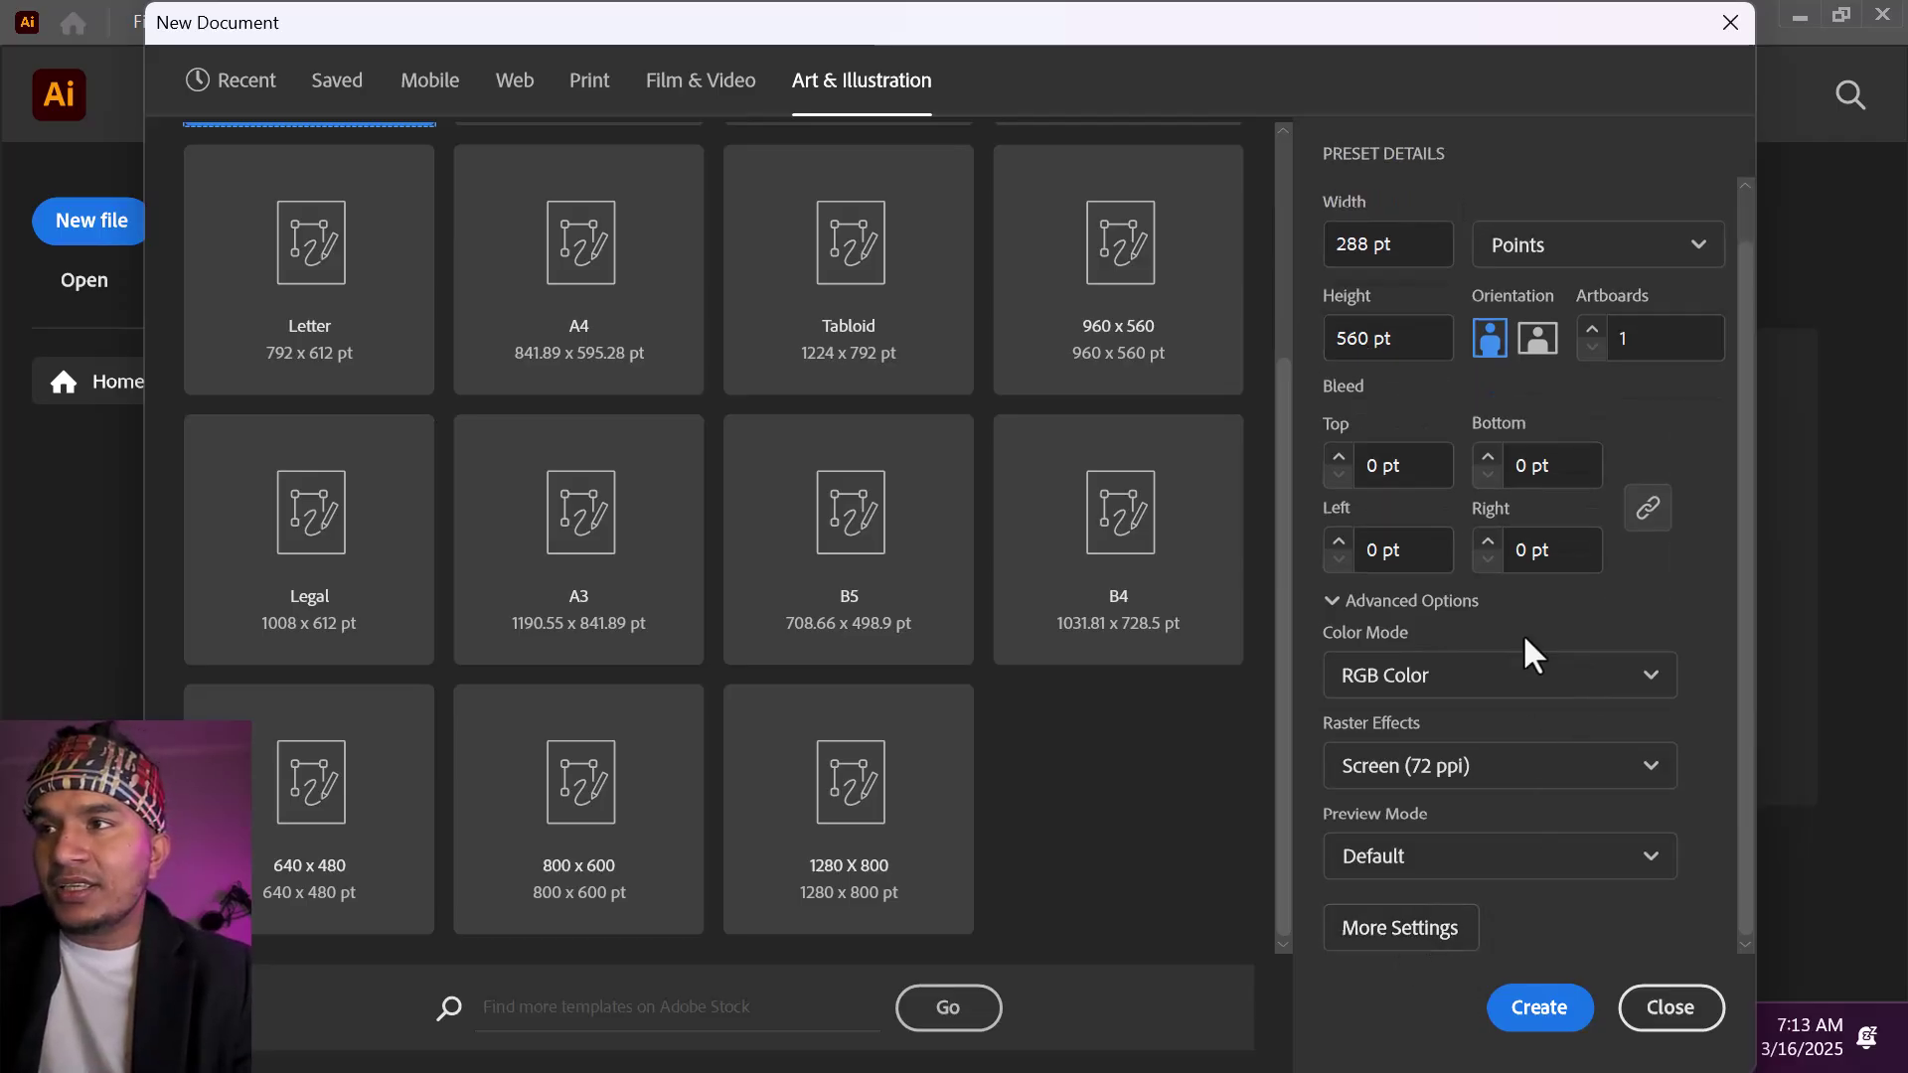
scroll(1530, 656, up, 1)
scroll(1405, 272, down, 1)
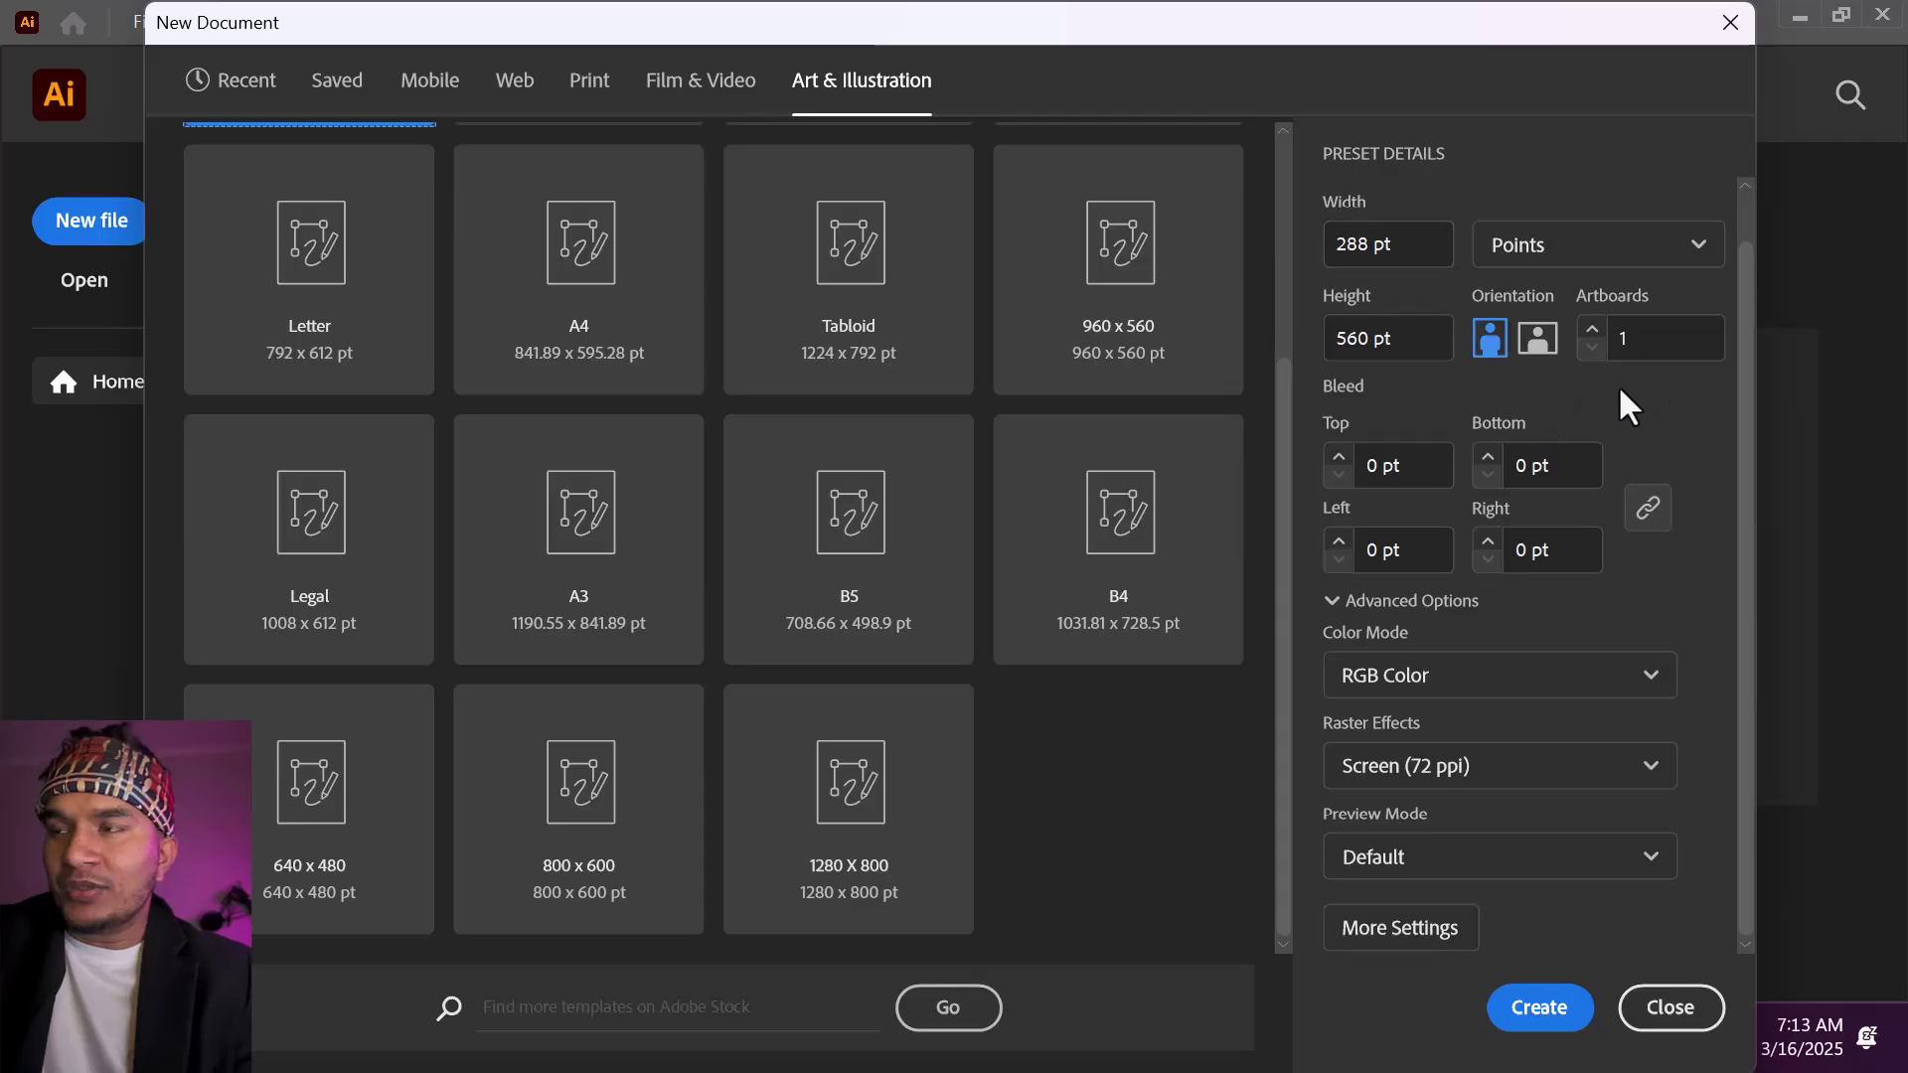
drag(1742, 335, 1752, 656)
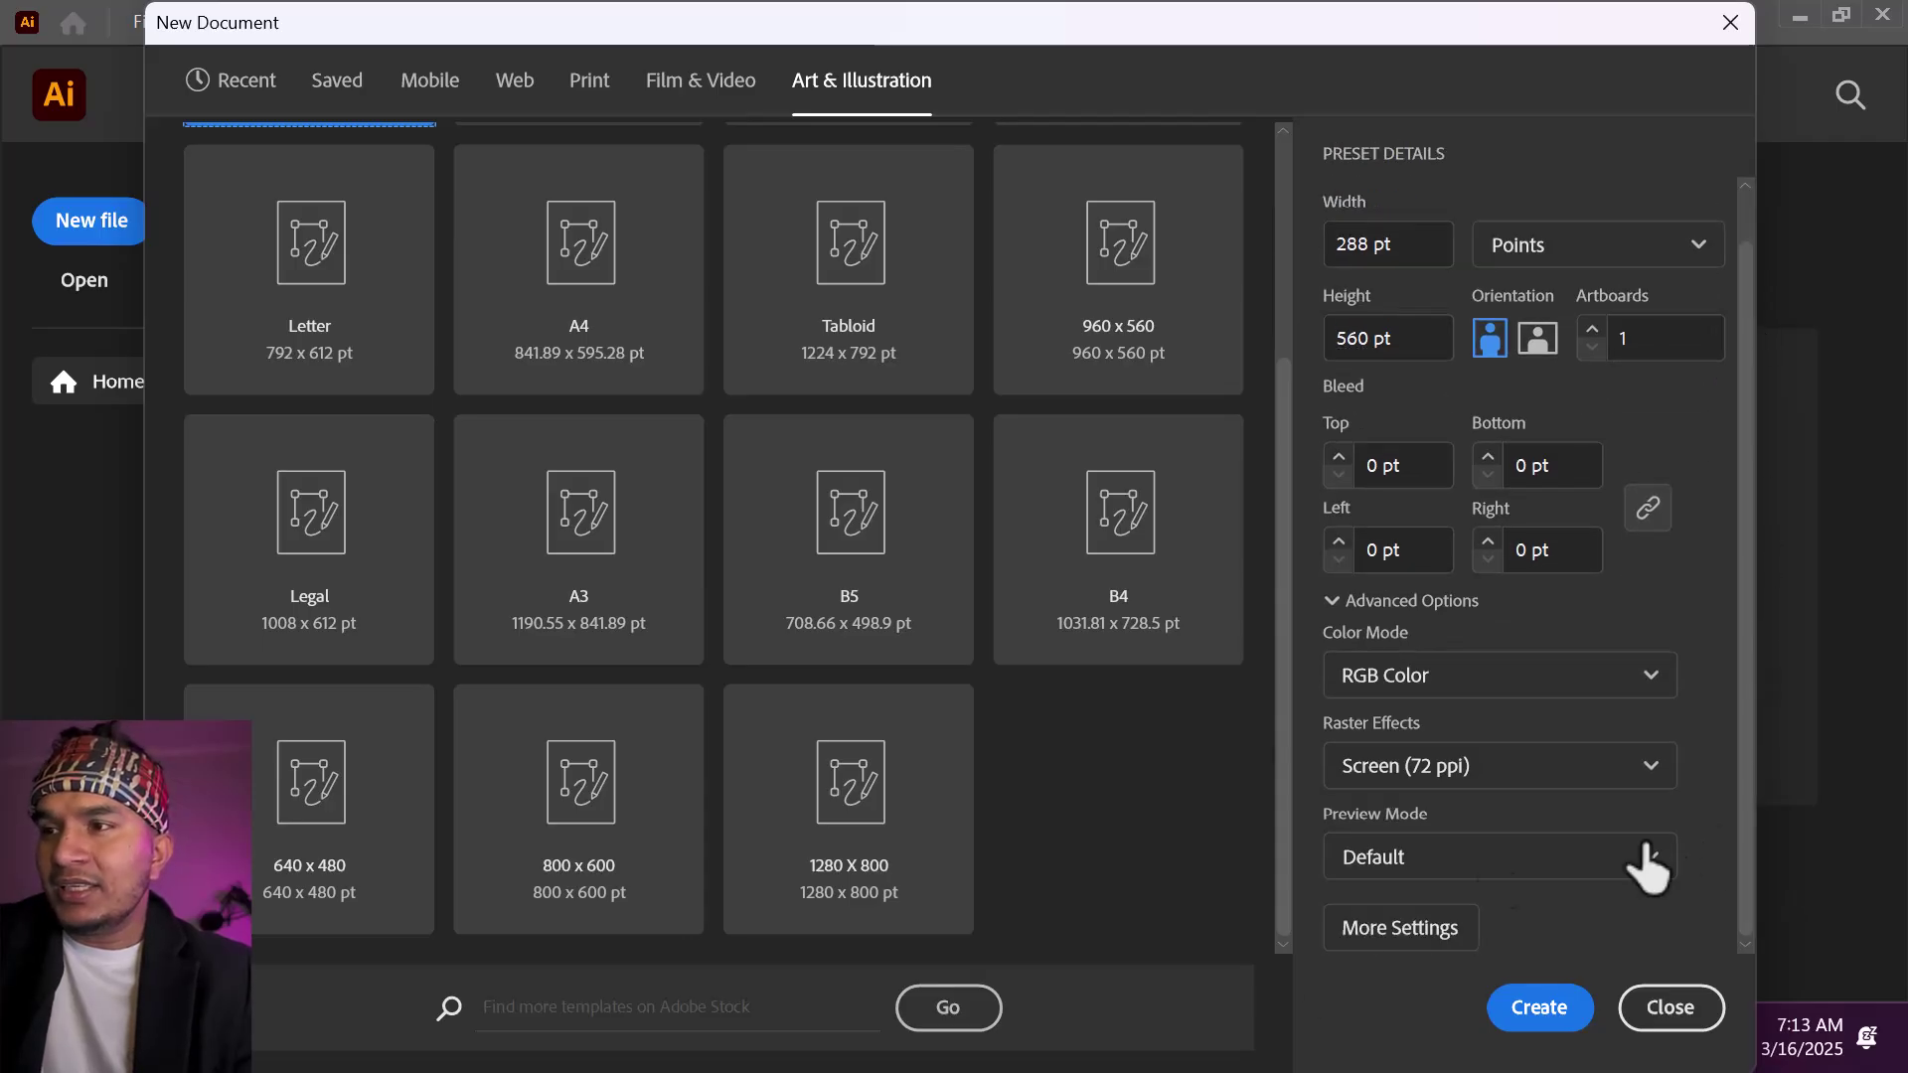
Step: Open More Settings and rename the document to 'Real estate Logo'
click(1416, 936)
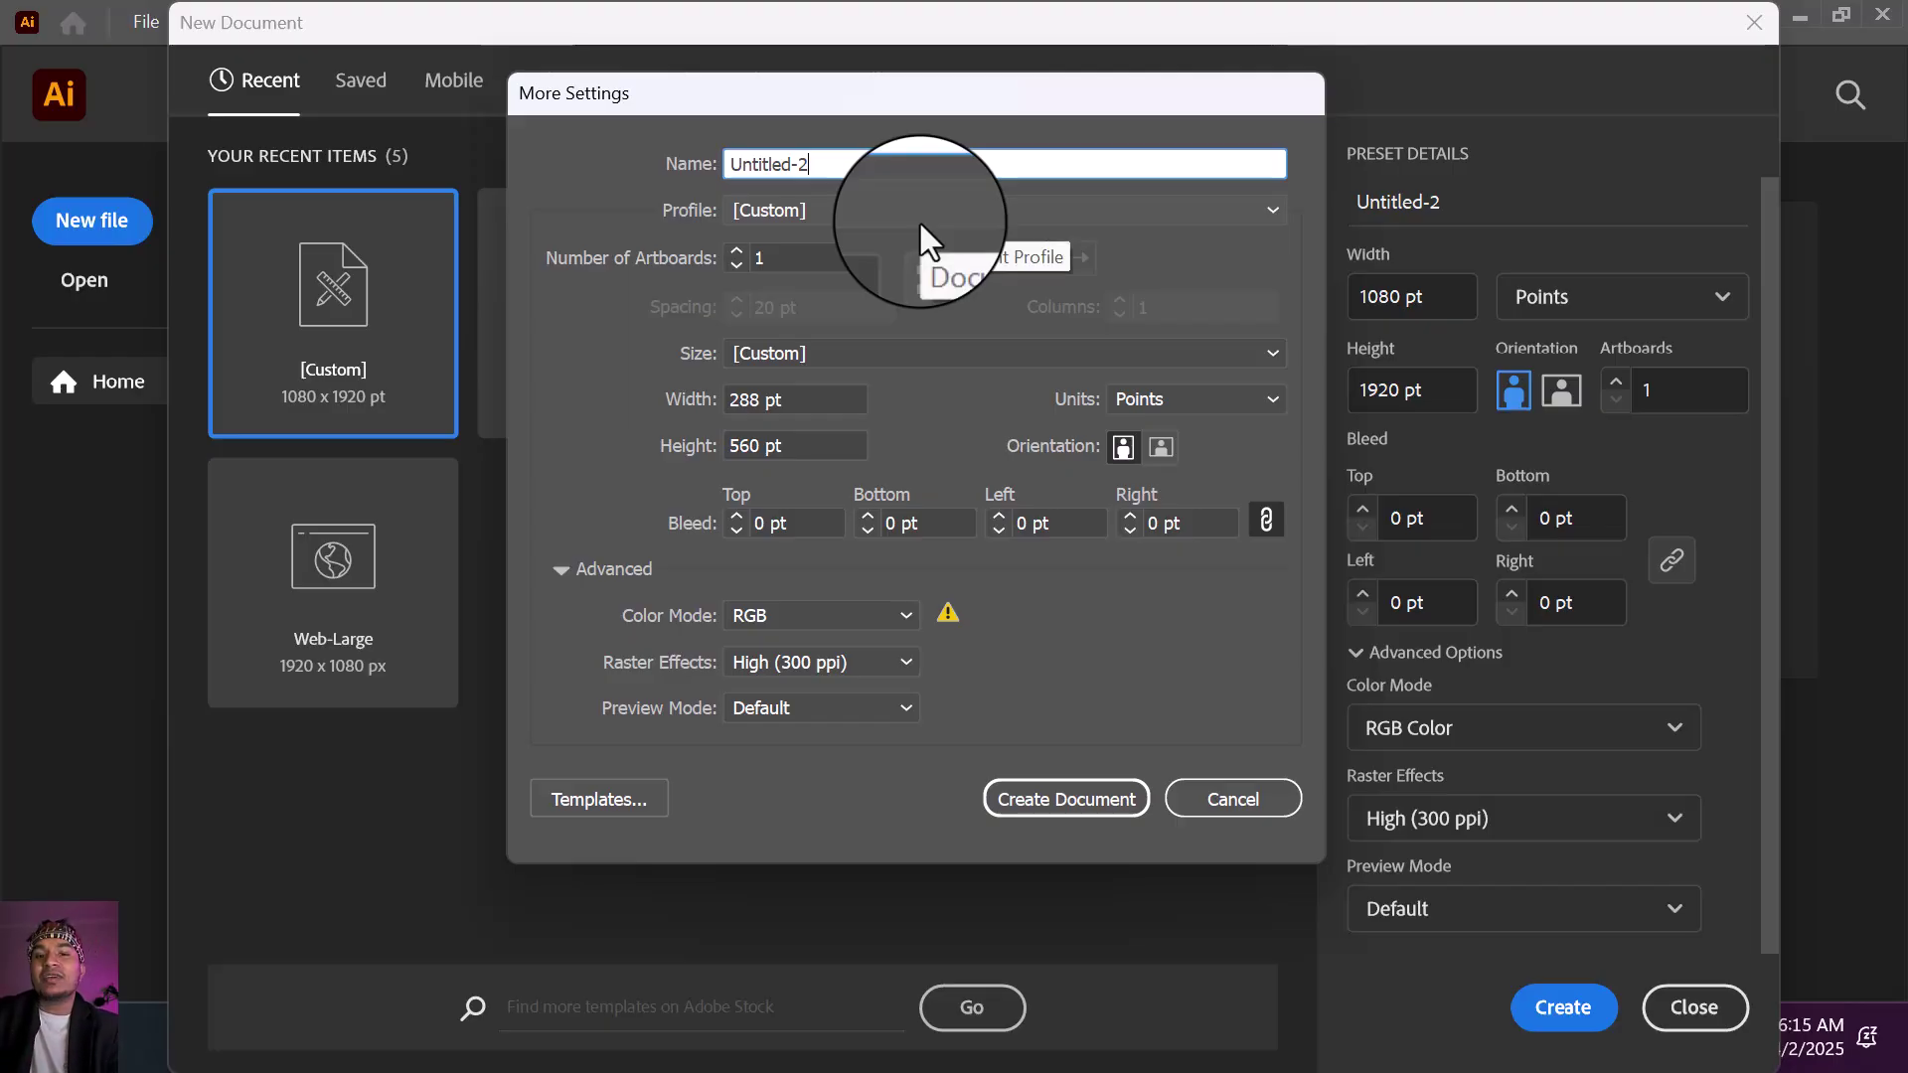
drag(830, 162, 672, 164)
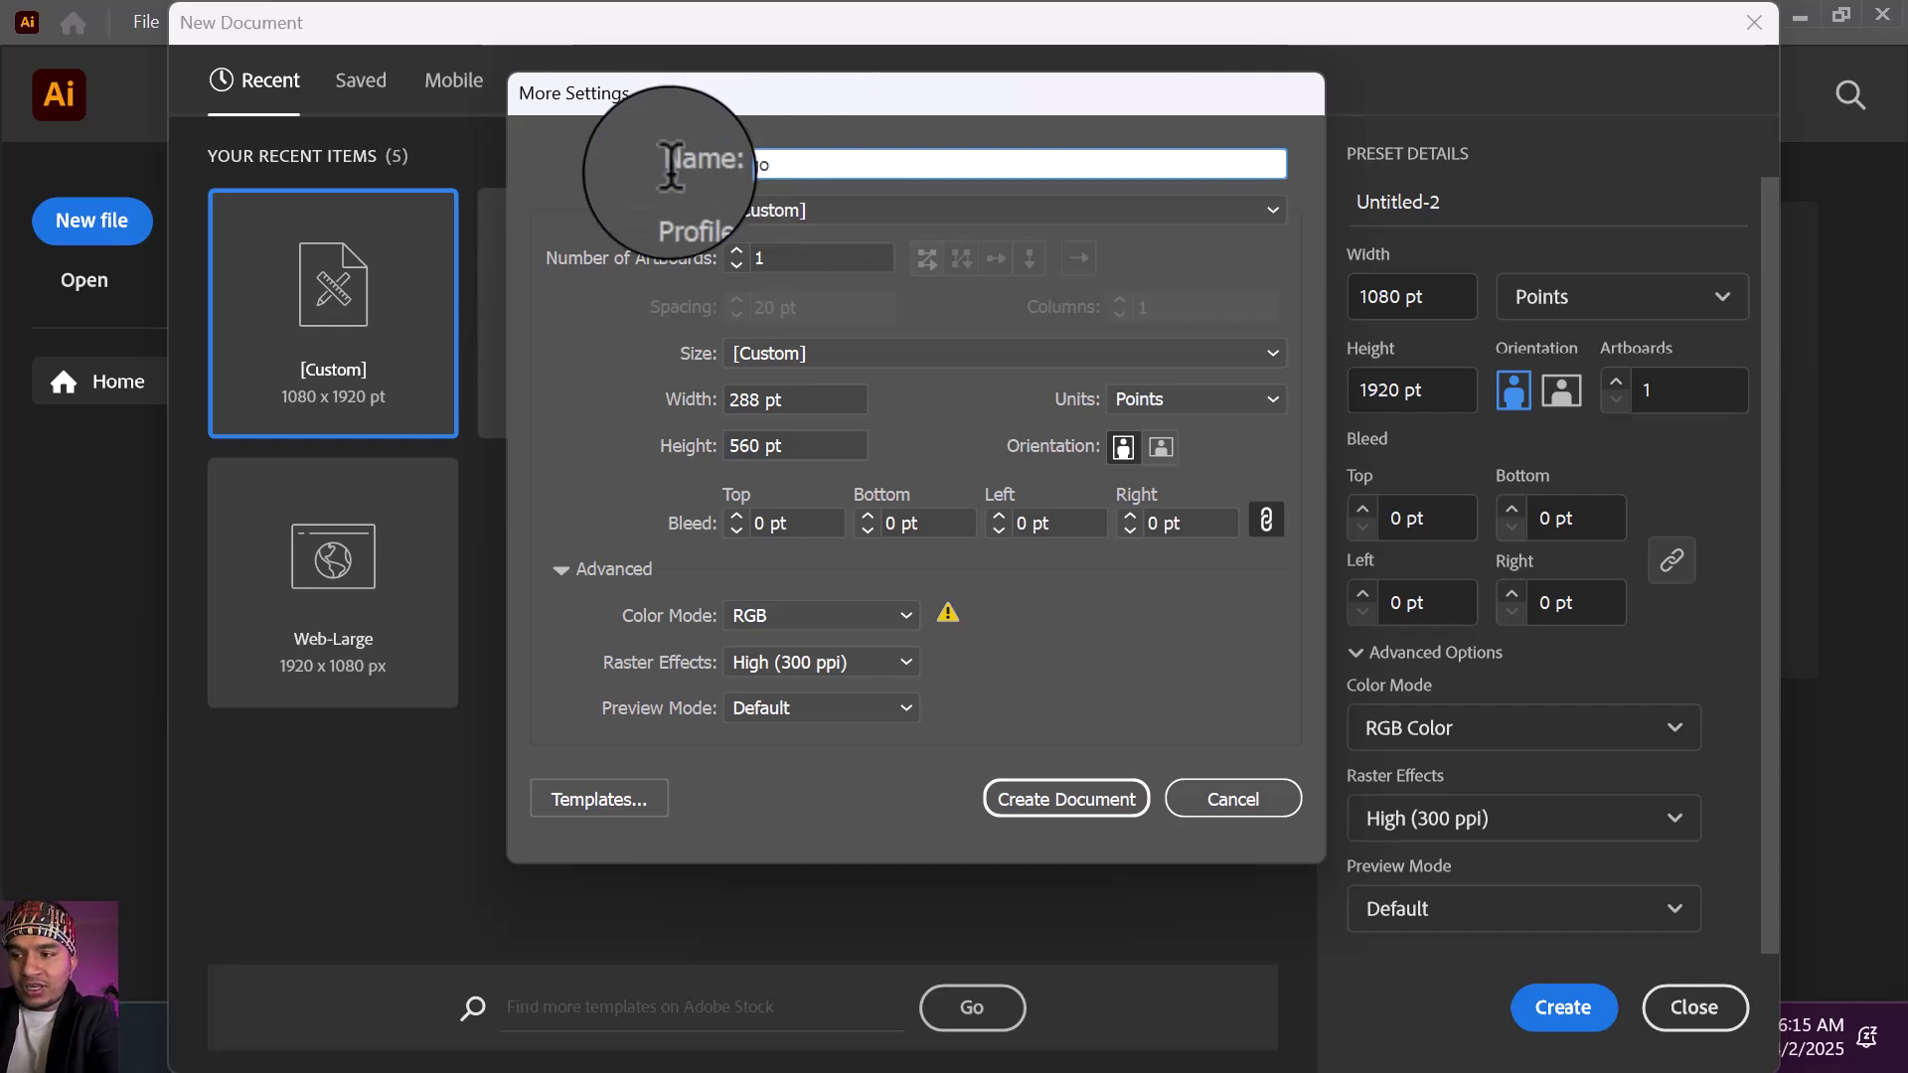
text(Logo)
double_click(730, 162)
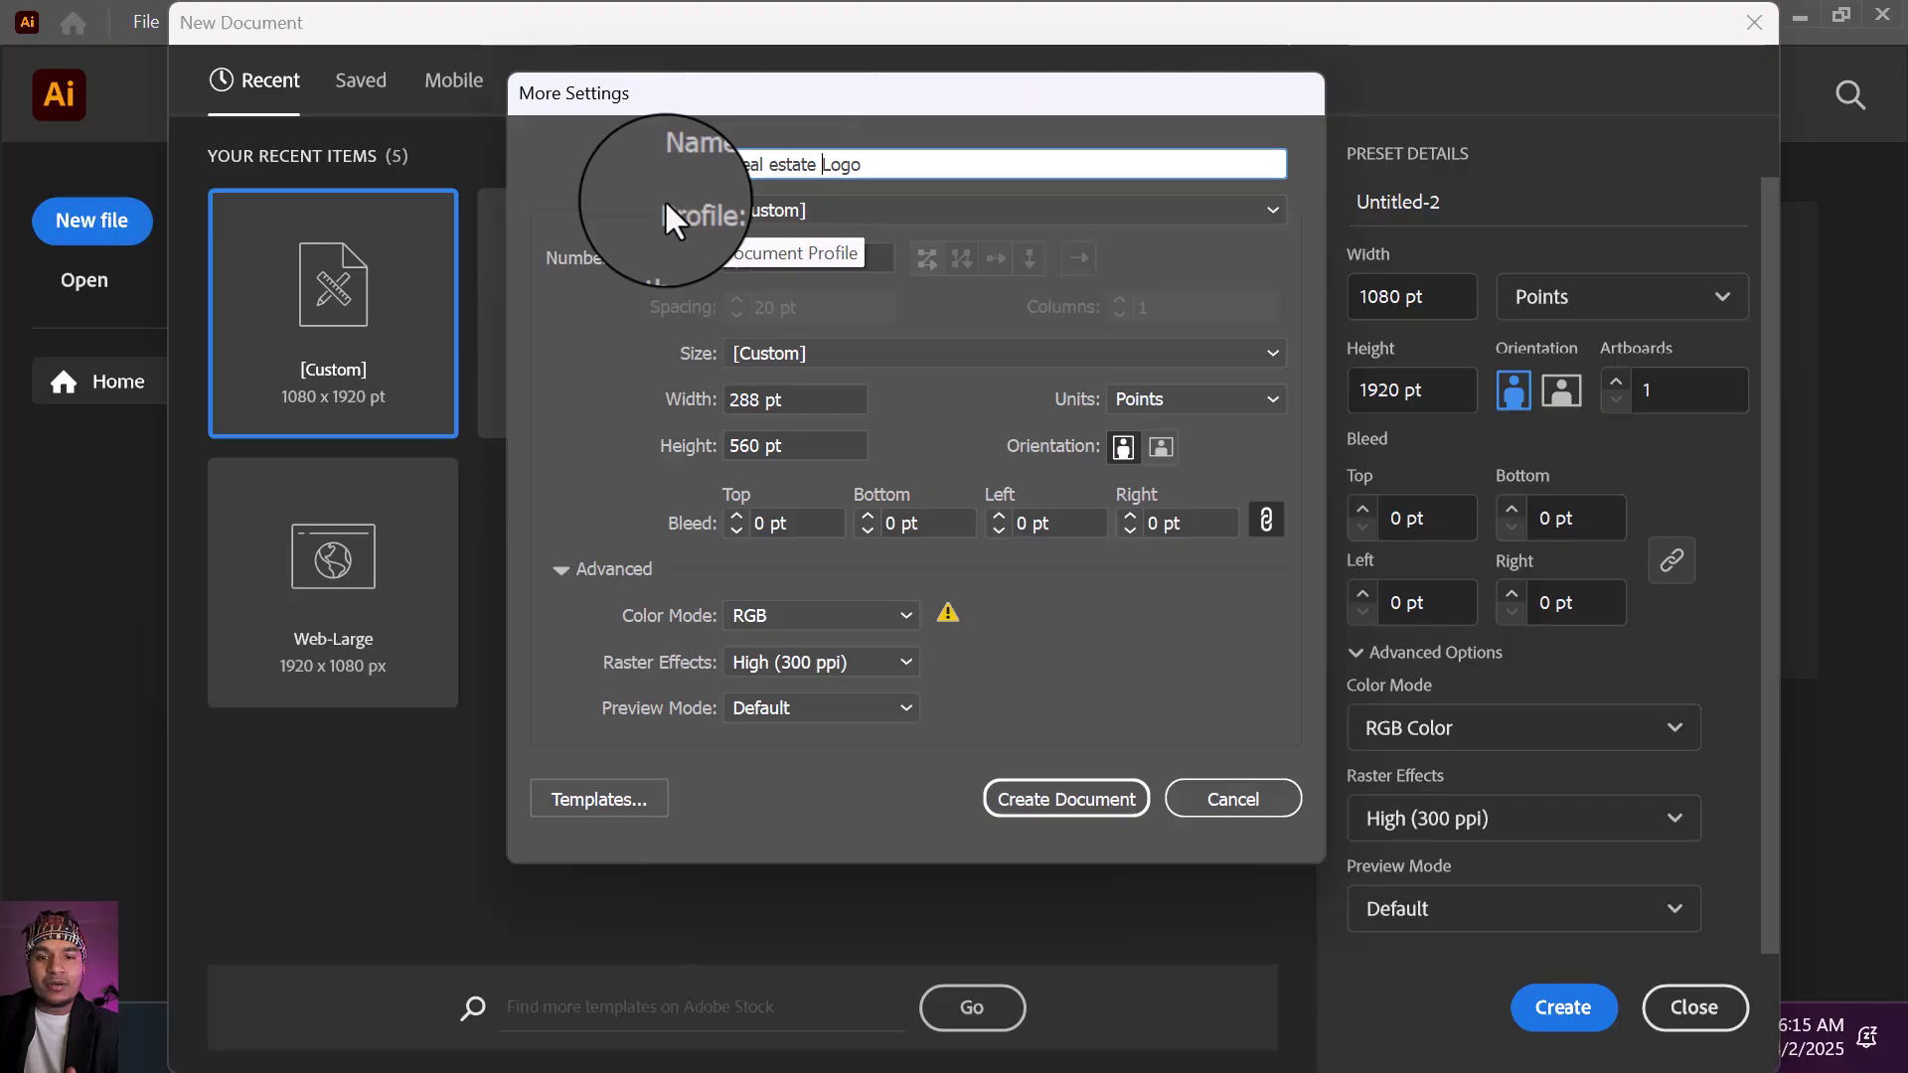
Step: Keep the [Custom] profile and raise the number of artboards to 2
click(836, 209)
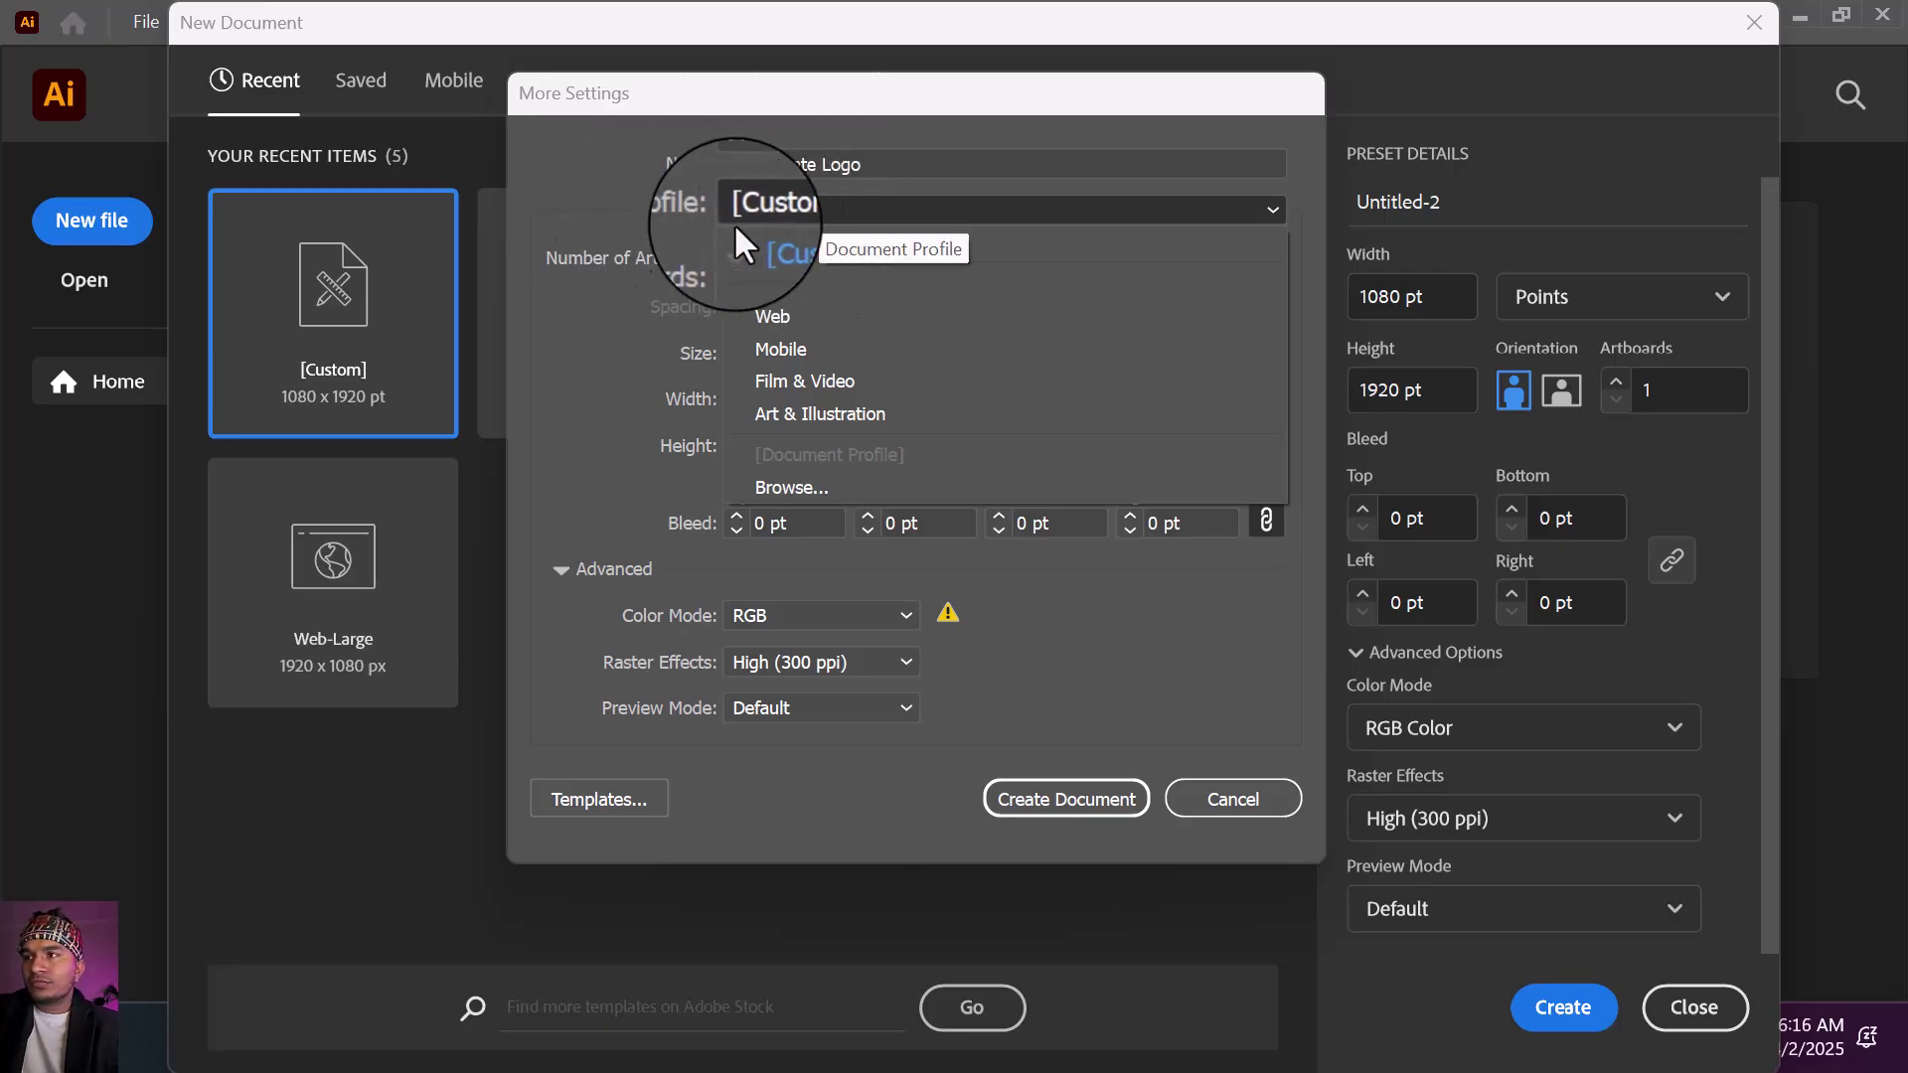
click(673, 225)
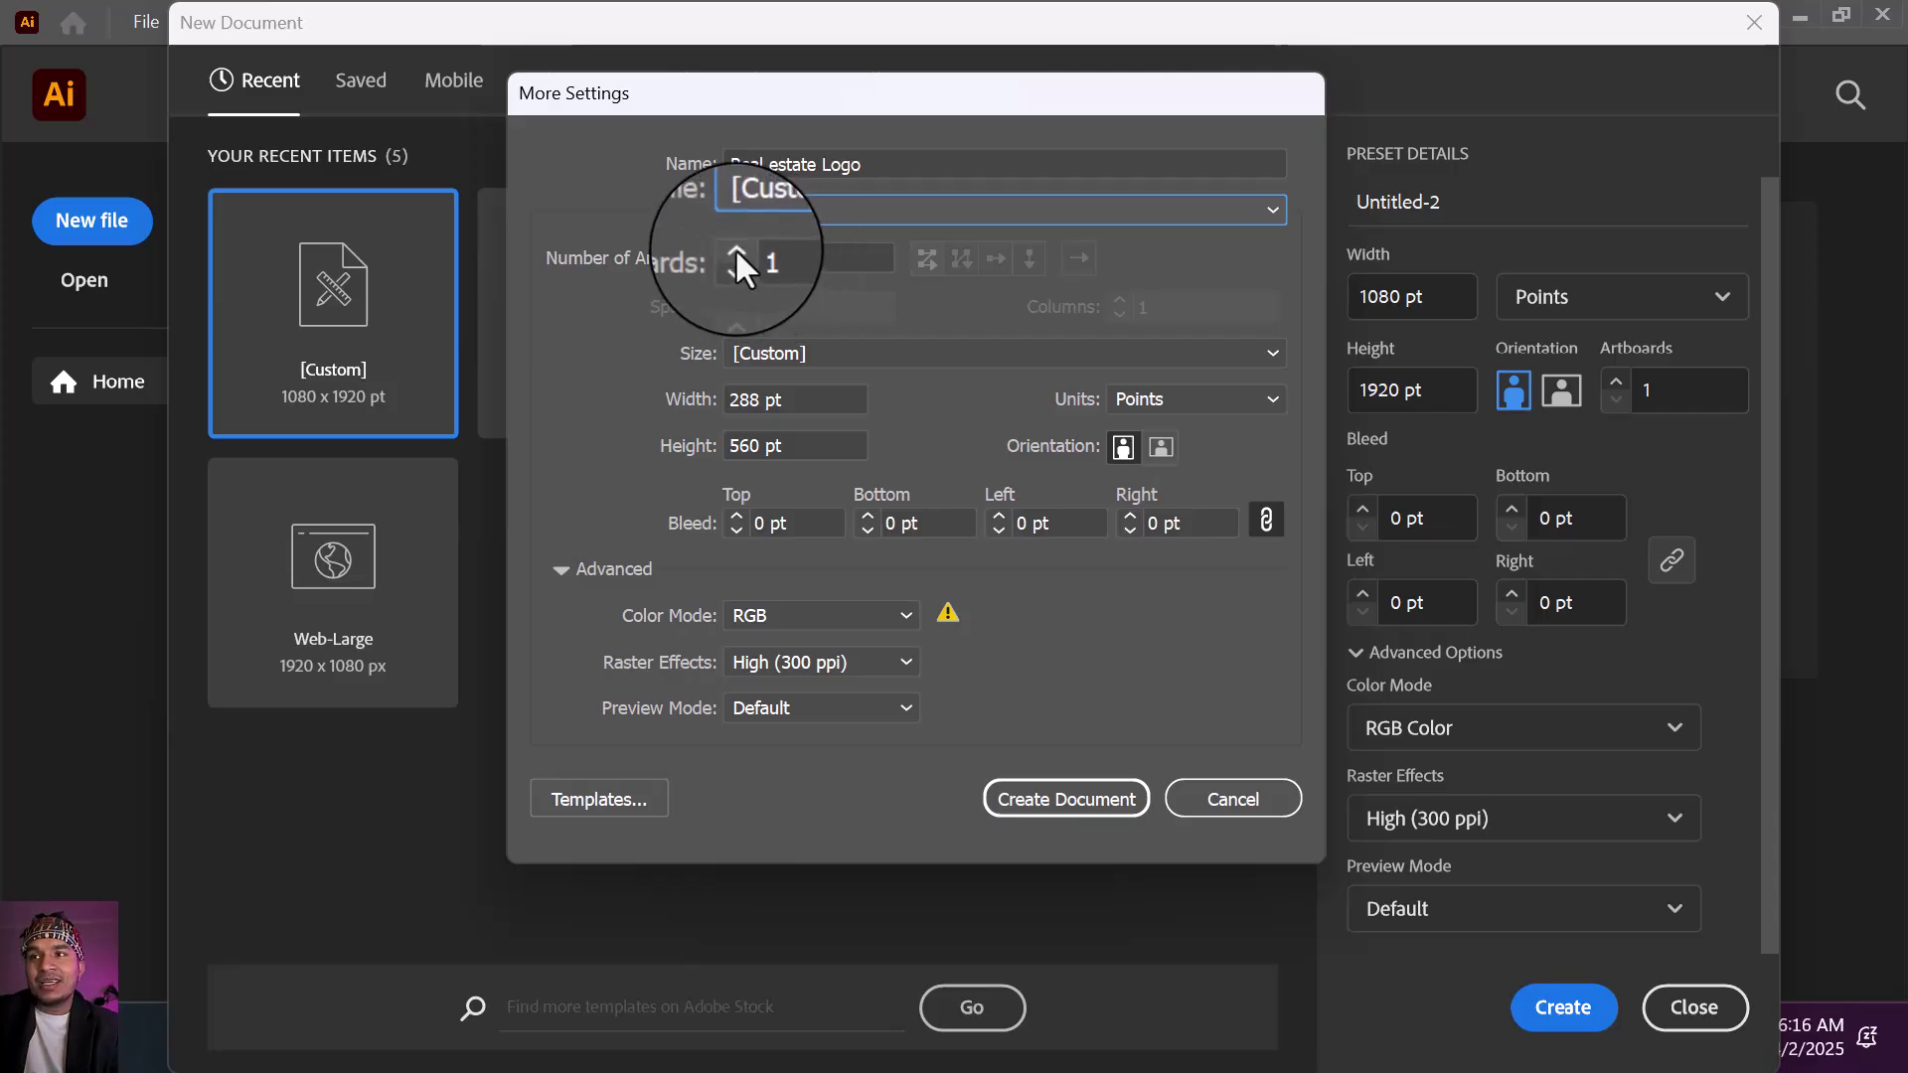
click(736, 250)
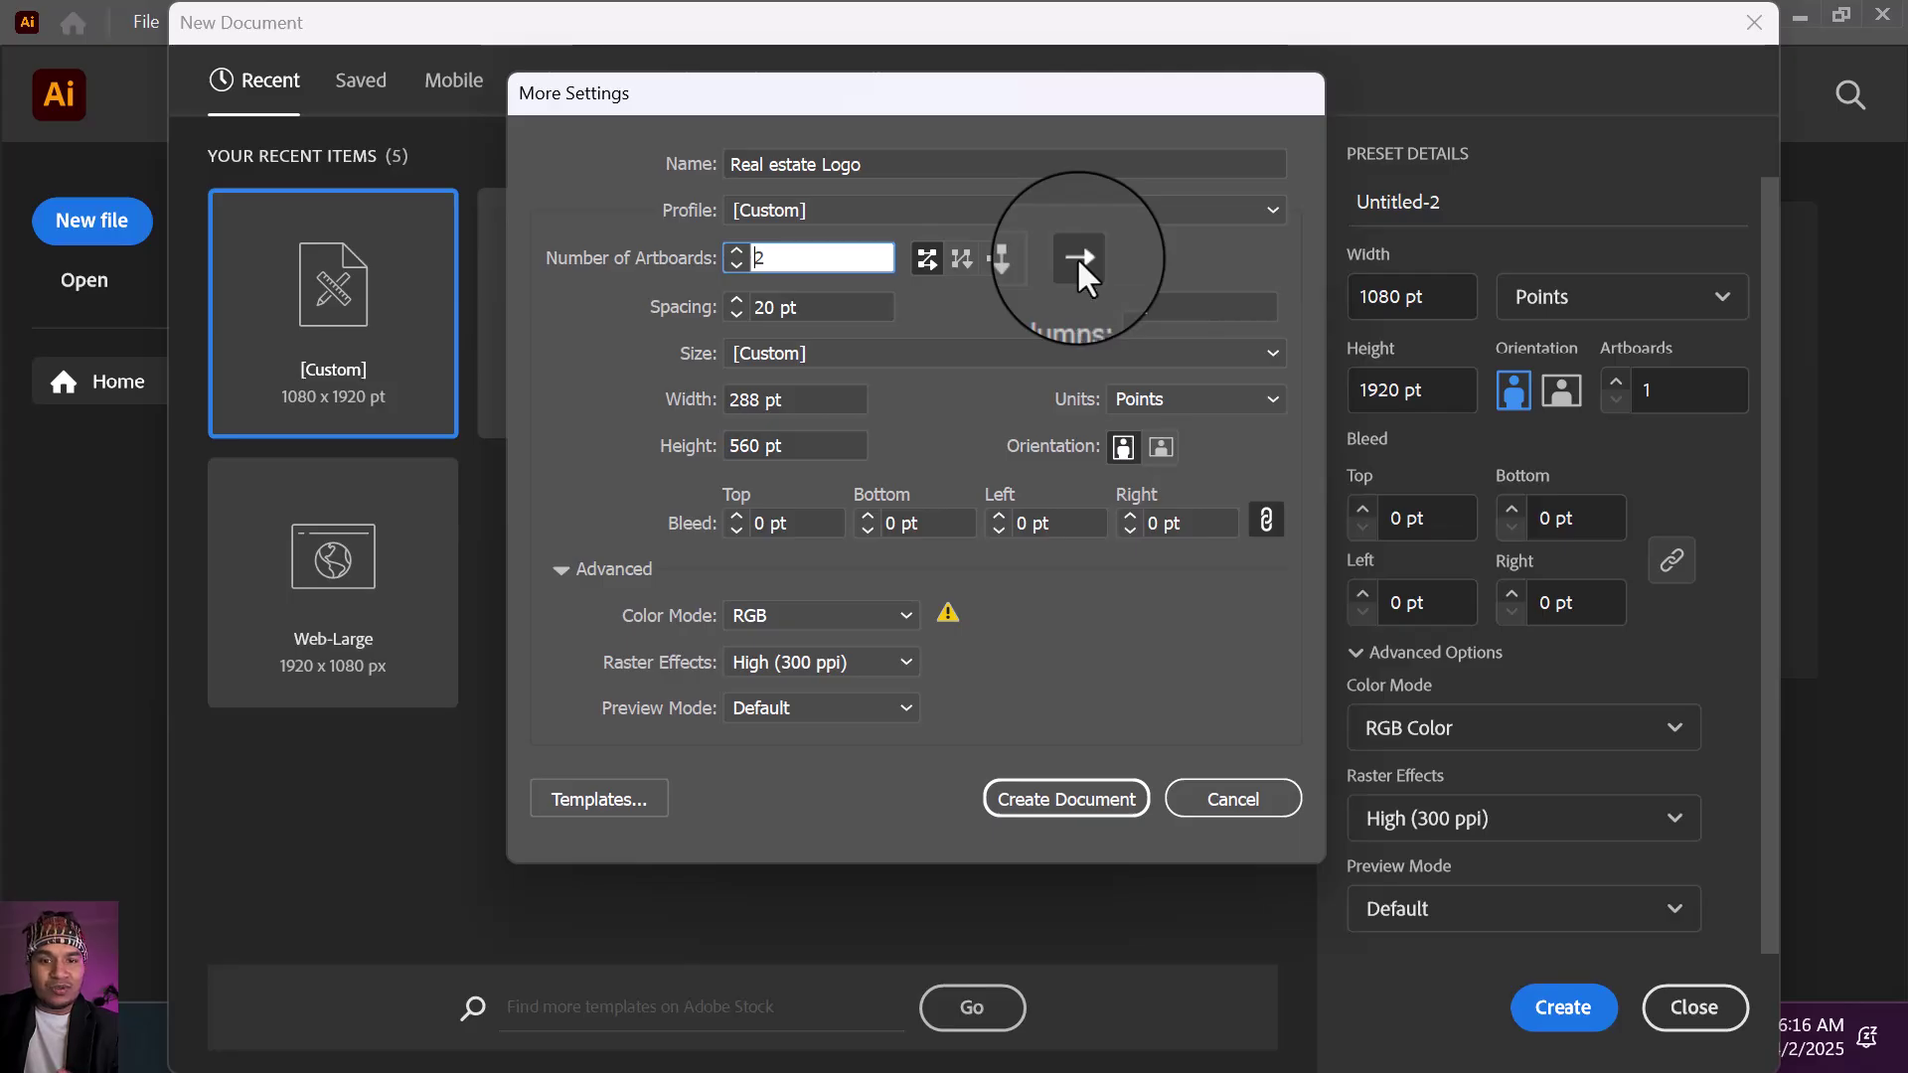
Step: Try a 2-artboard arrangement and counts of 3 and 4, then settle on 1 artboard
click(1030, 257)
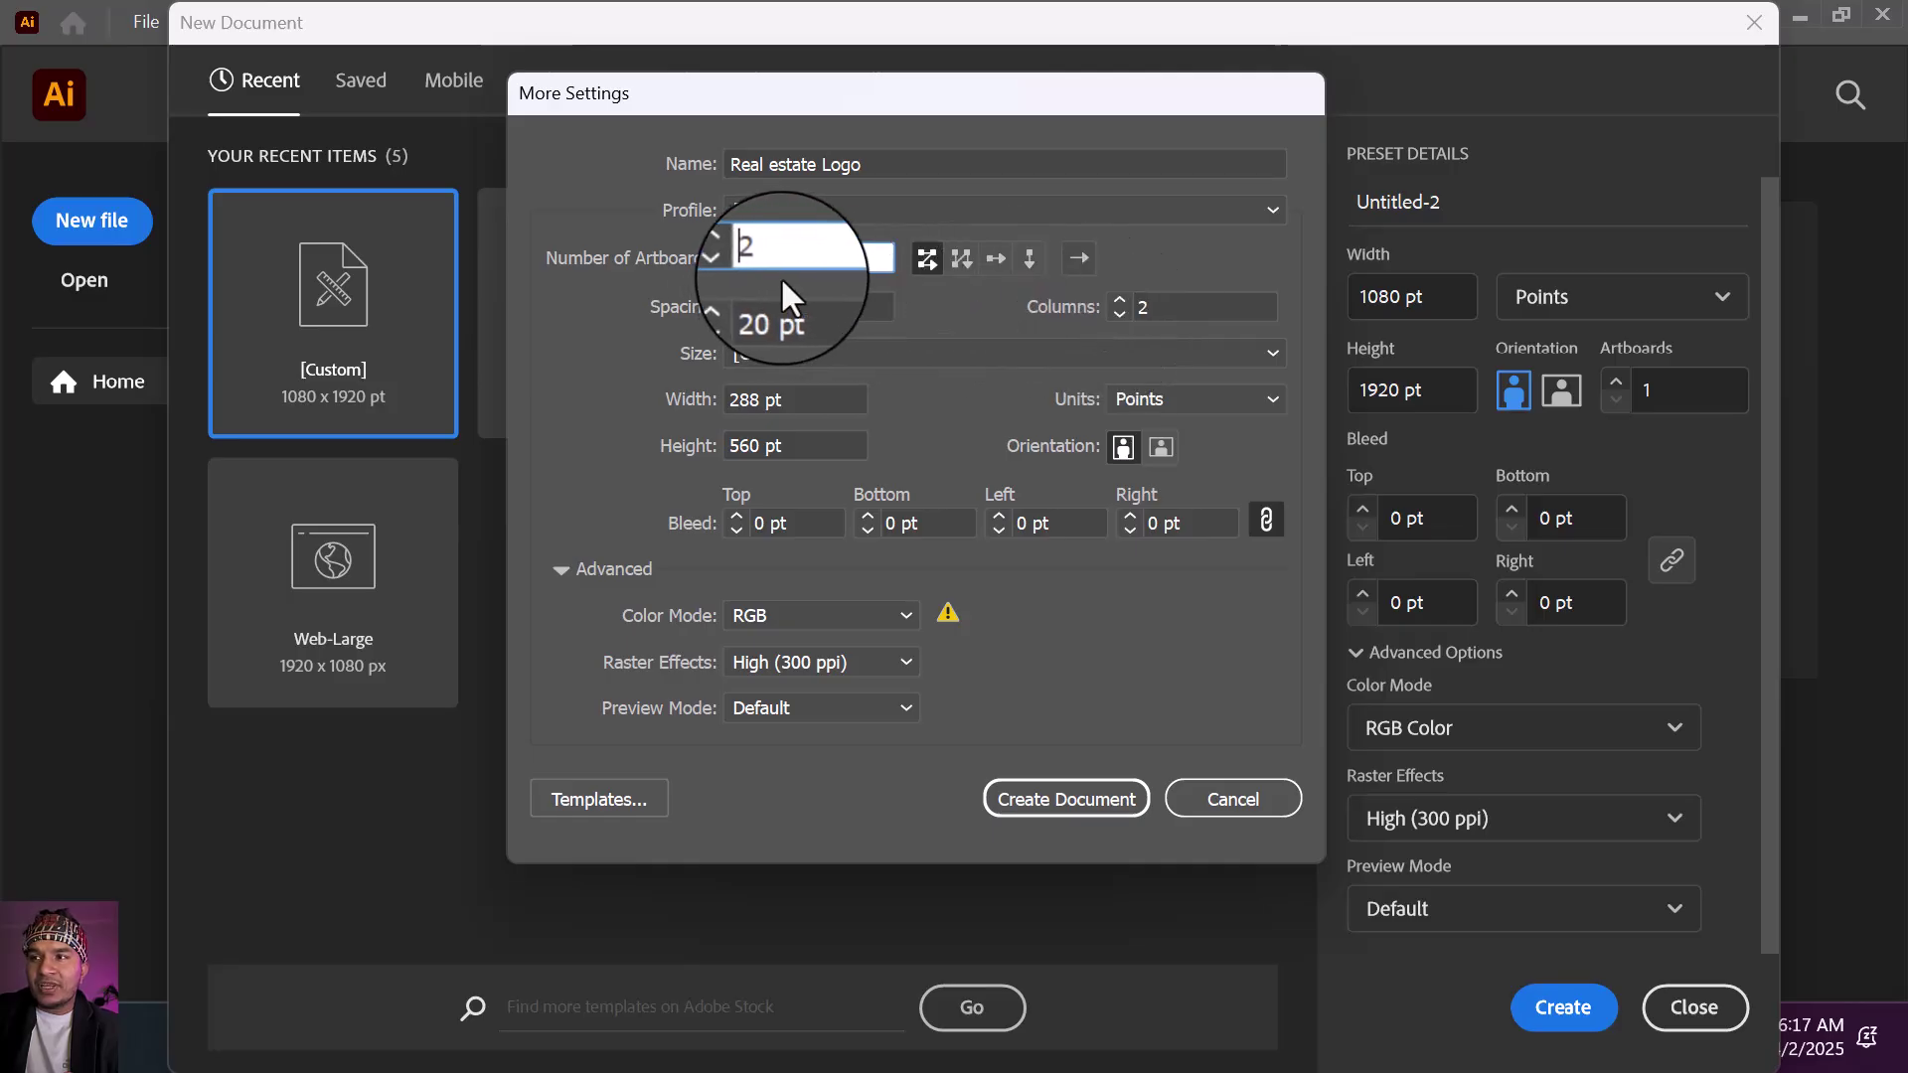
click(736, 267)
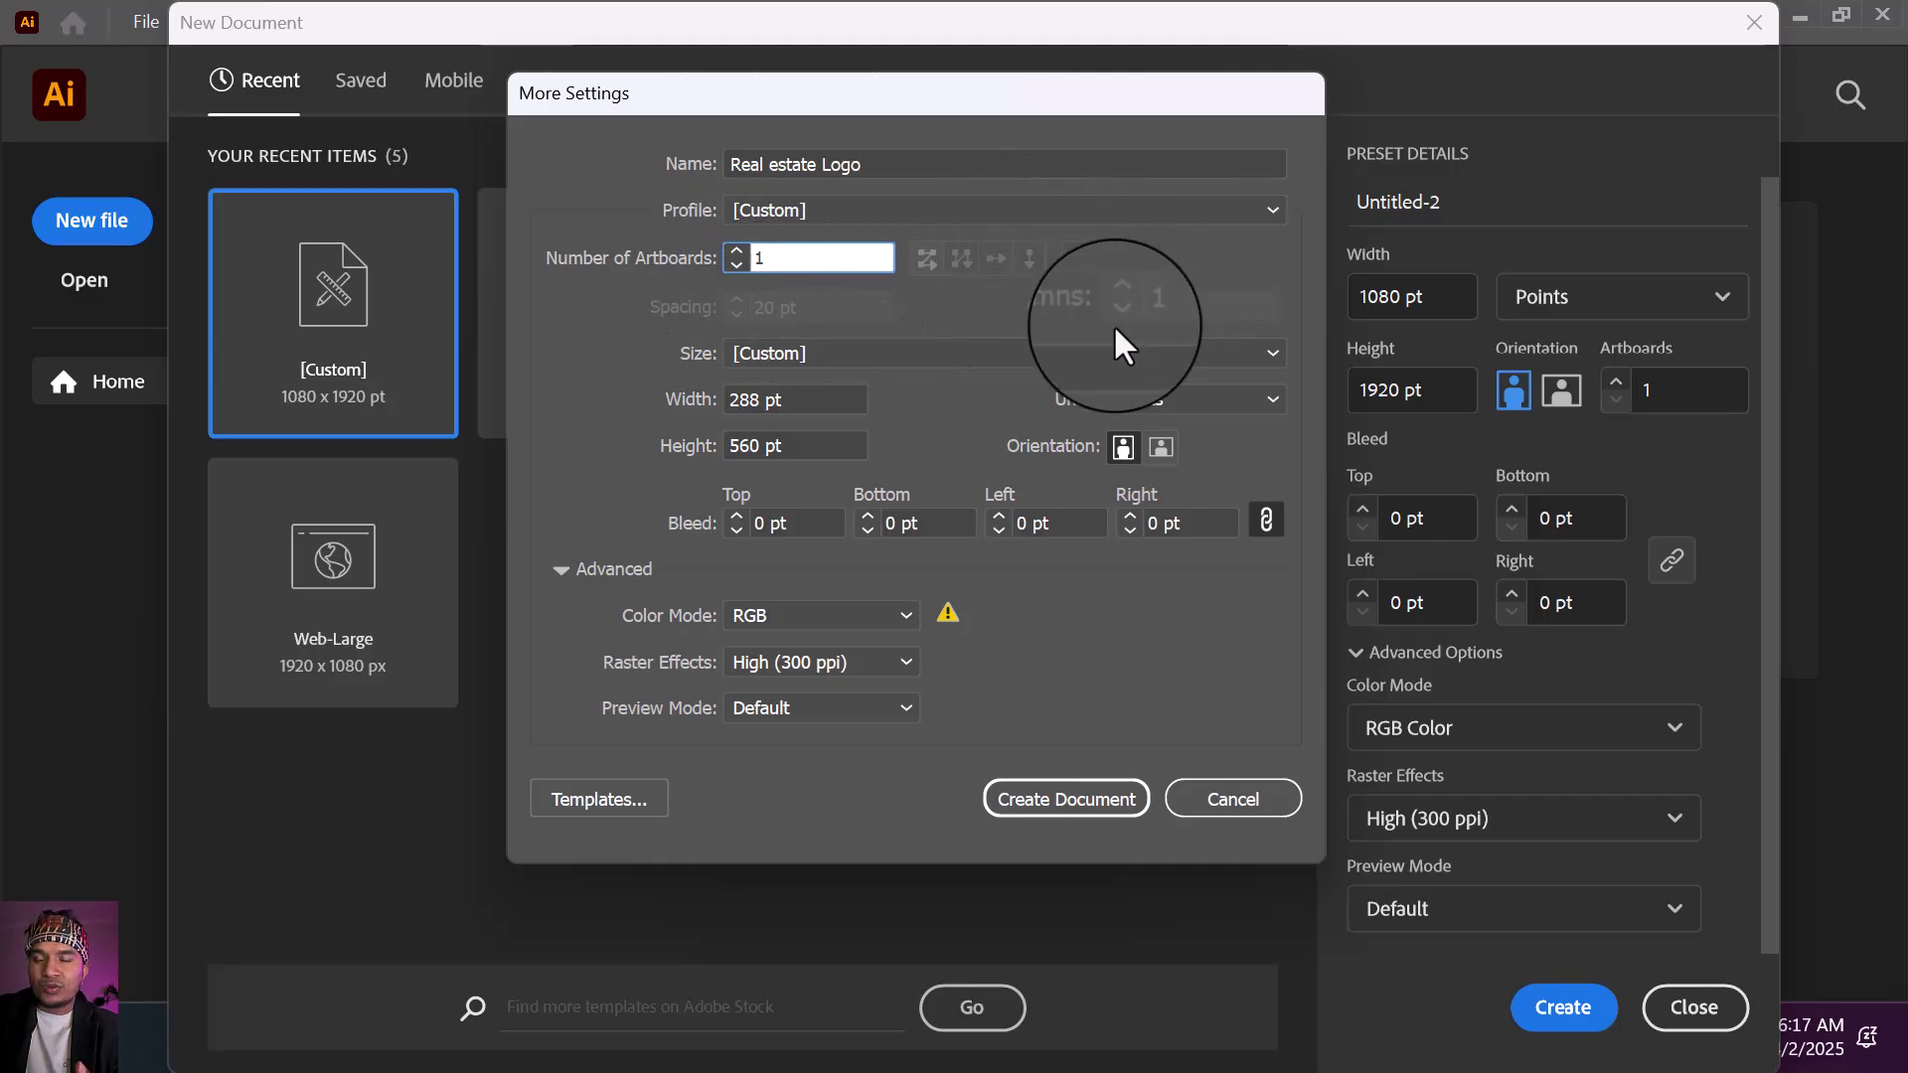
click(737, 251)
click(737, 251)
click(736, 250)
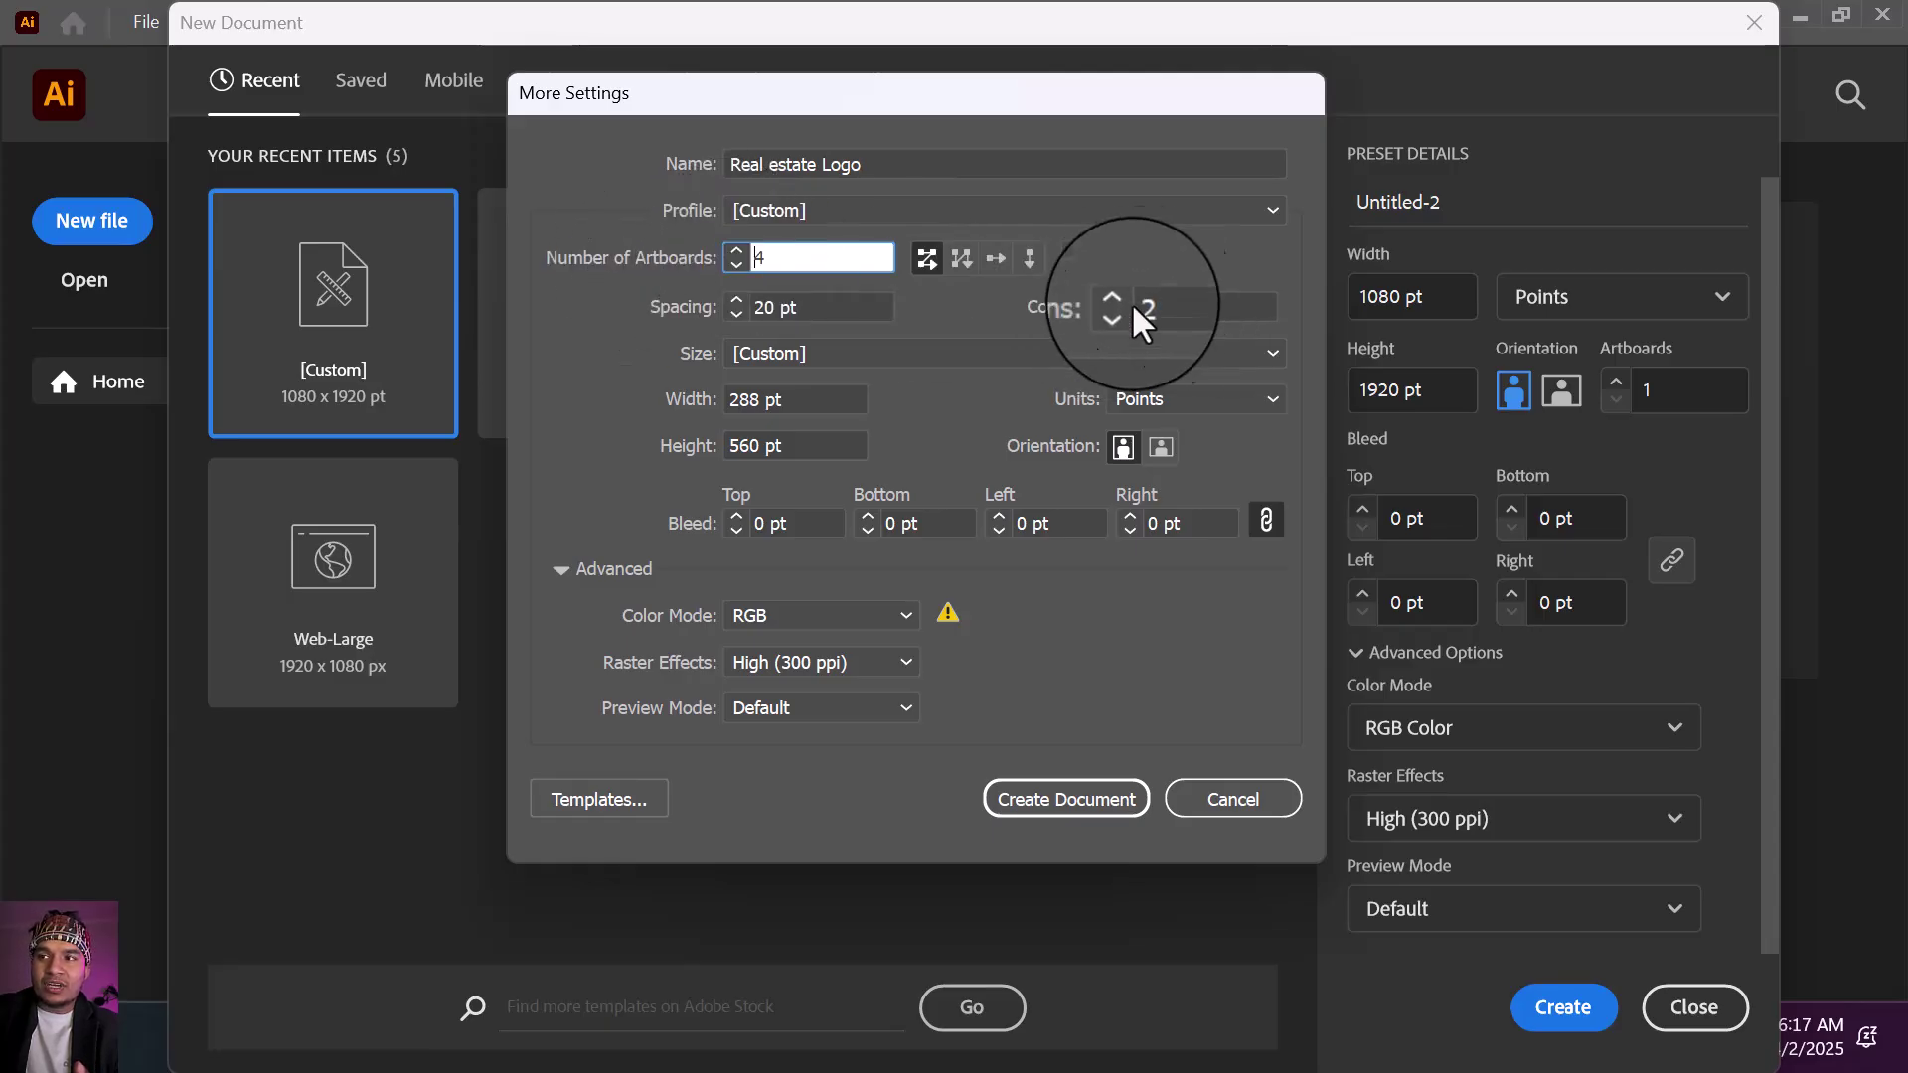
click(735, 264)
click(735, 264)
click(734, 265)
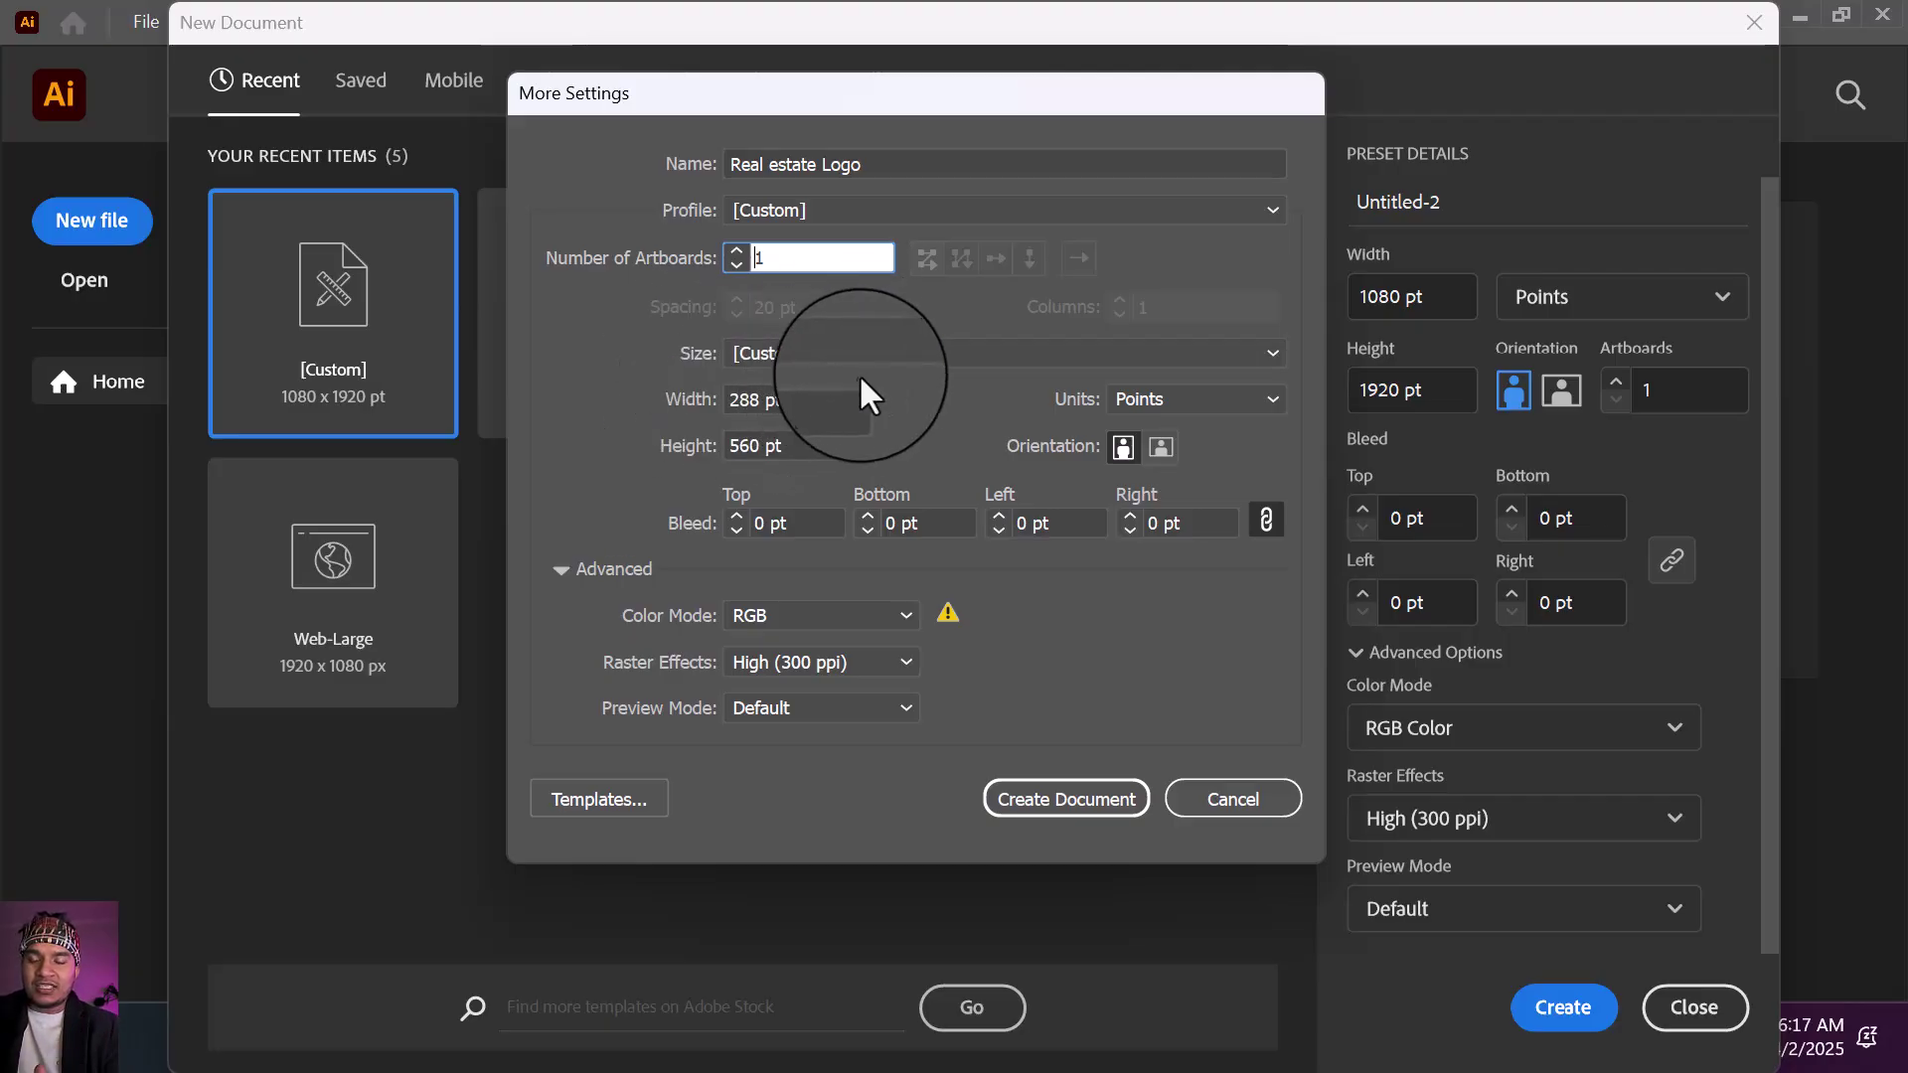
Step: Keep the custom 288 x 560 size and switch the document units to Pixels
click(879, 348)
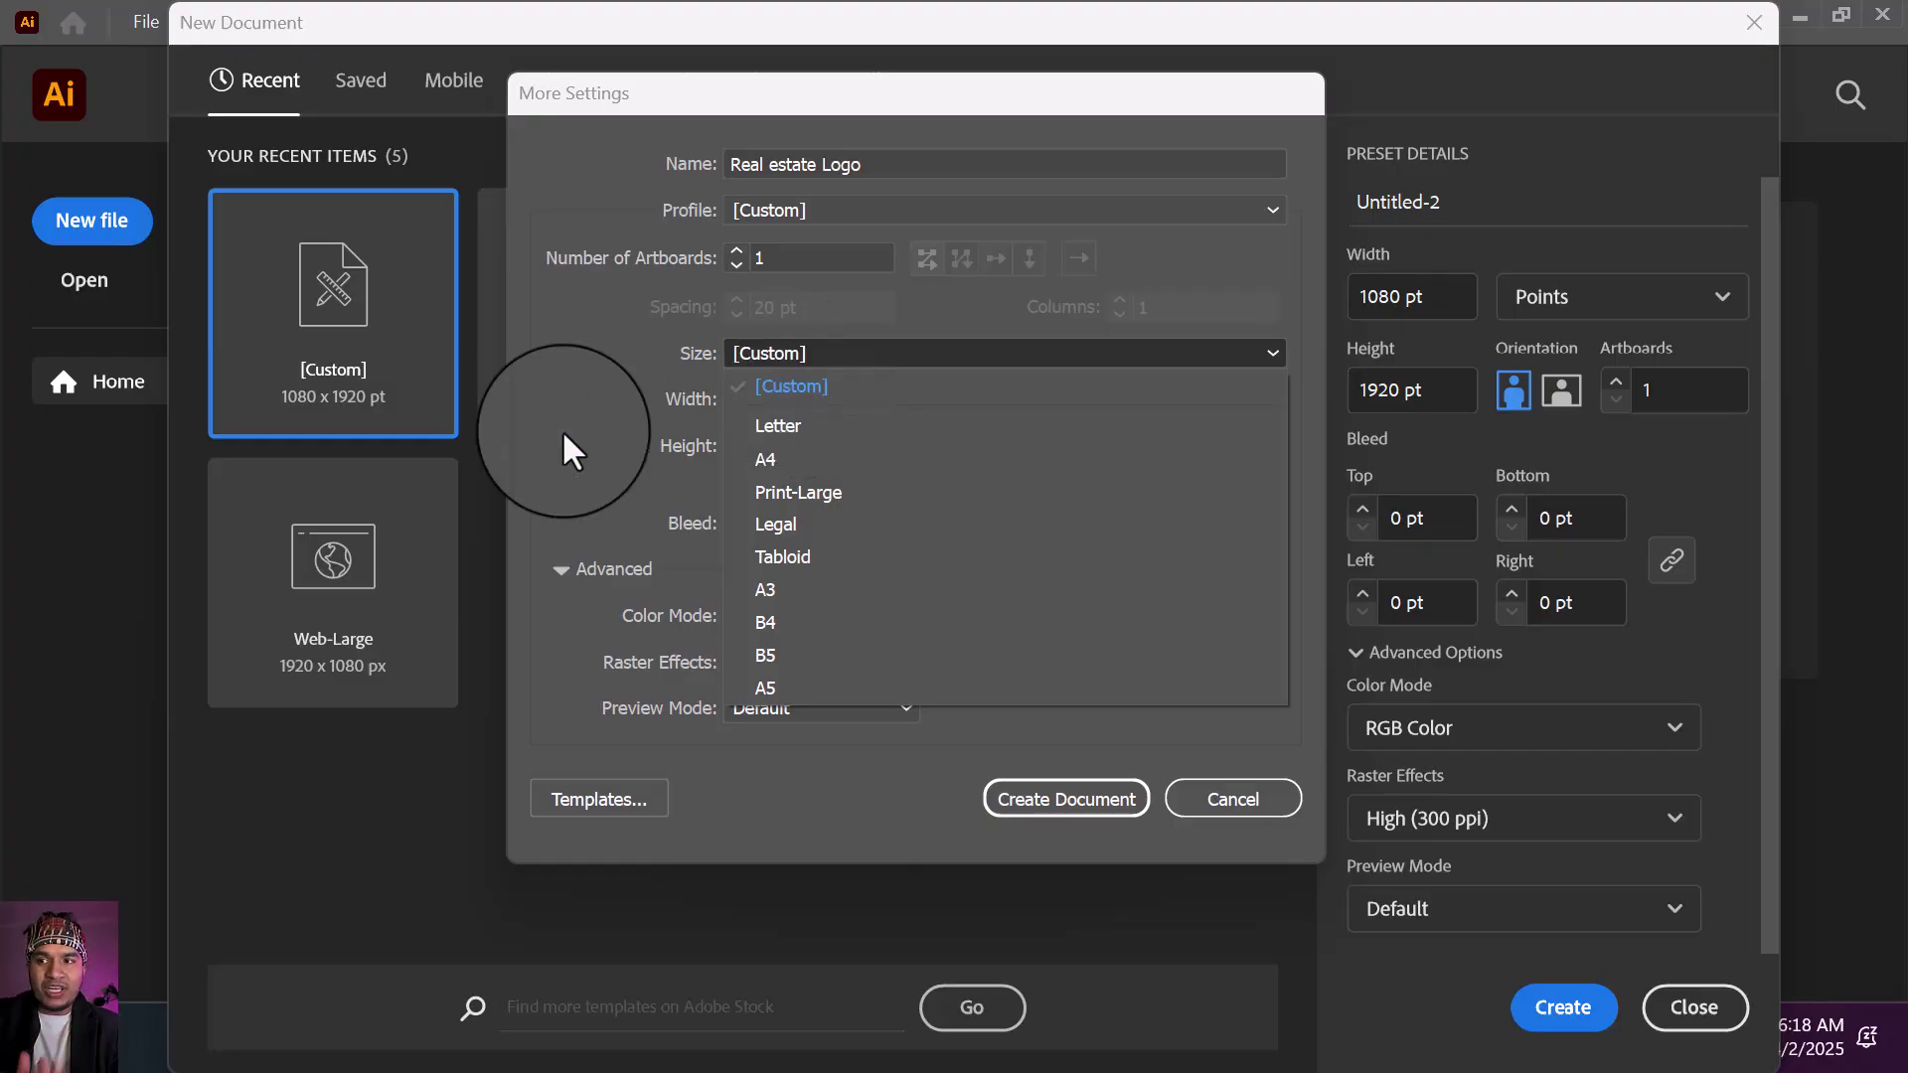
click(584, 389)
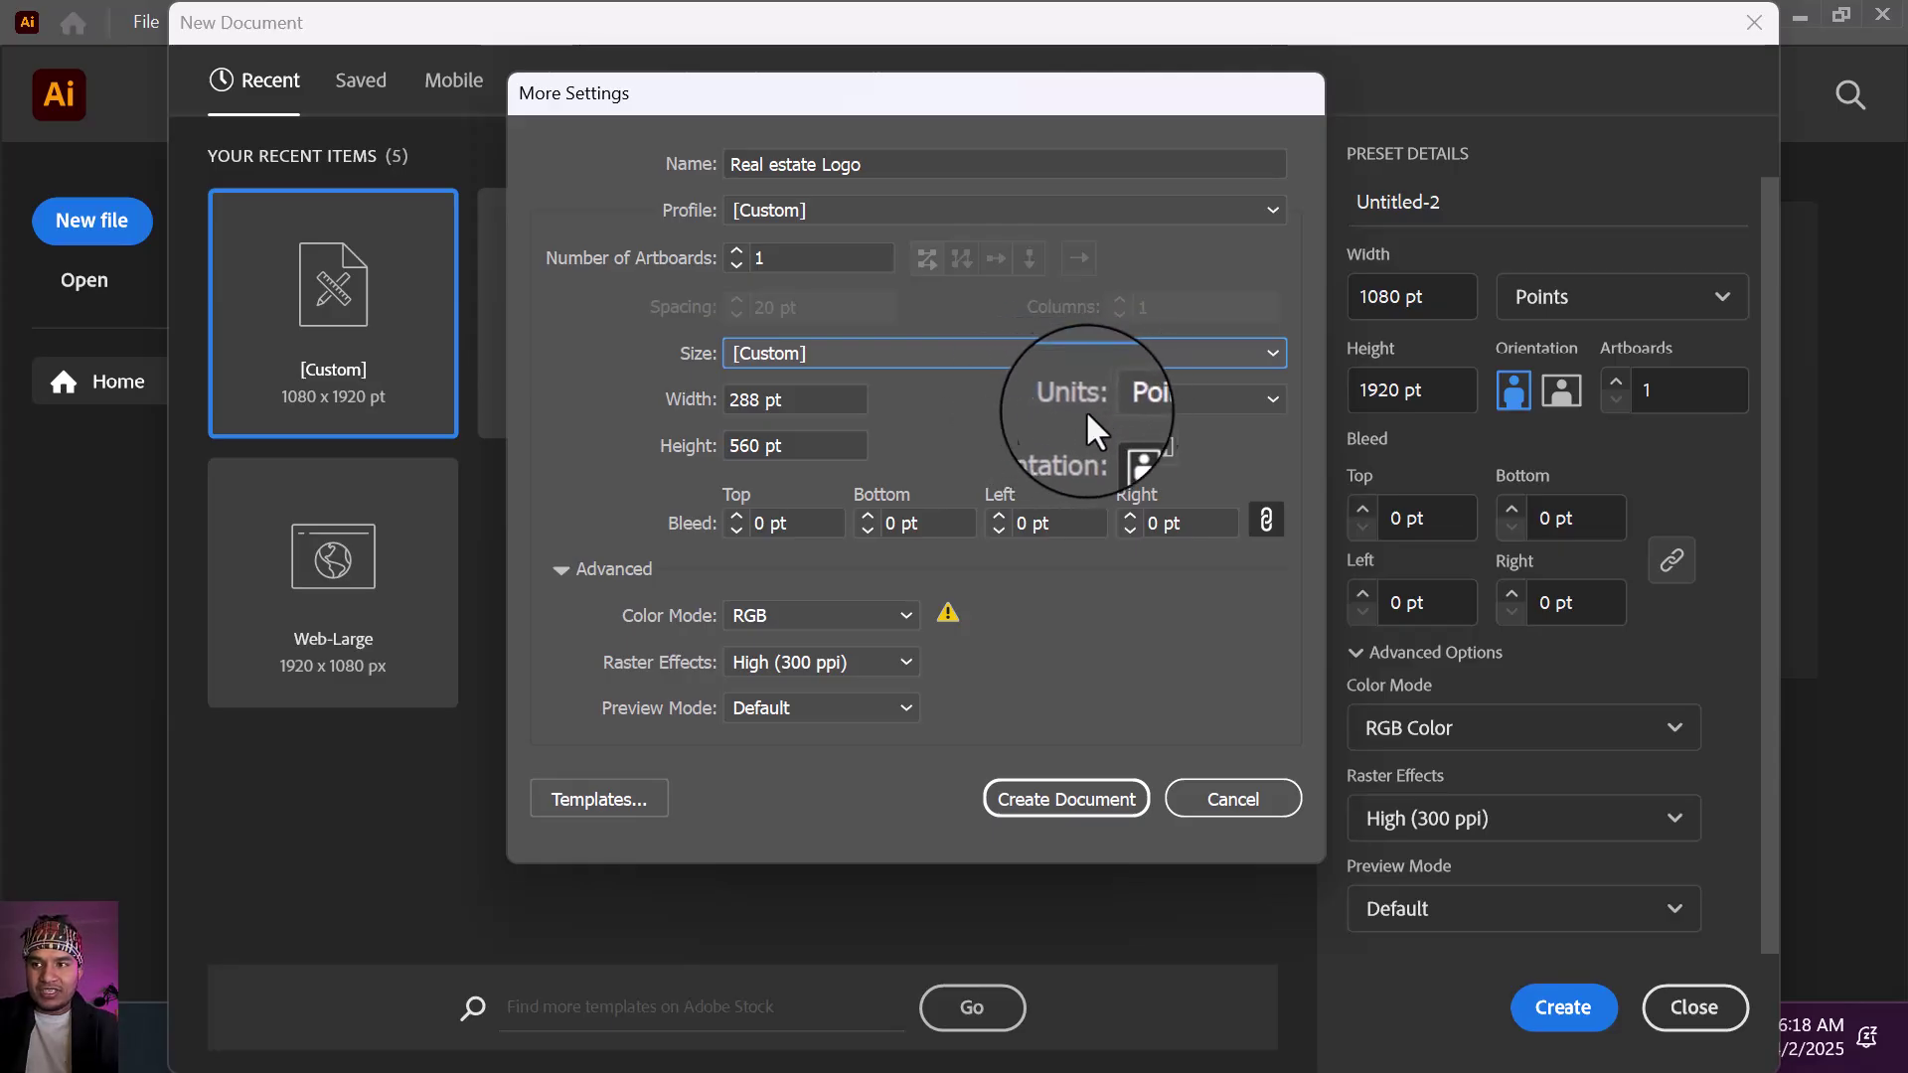
click(1202, 401)
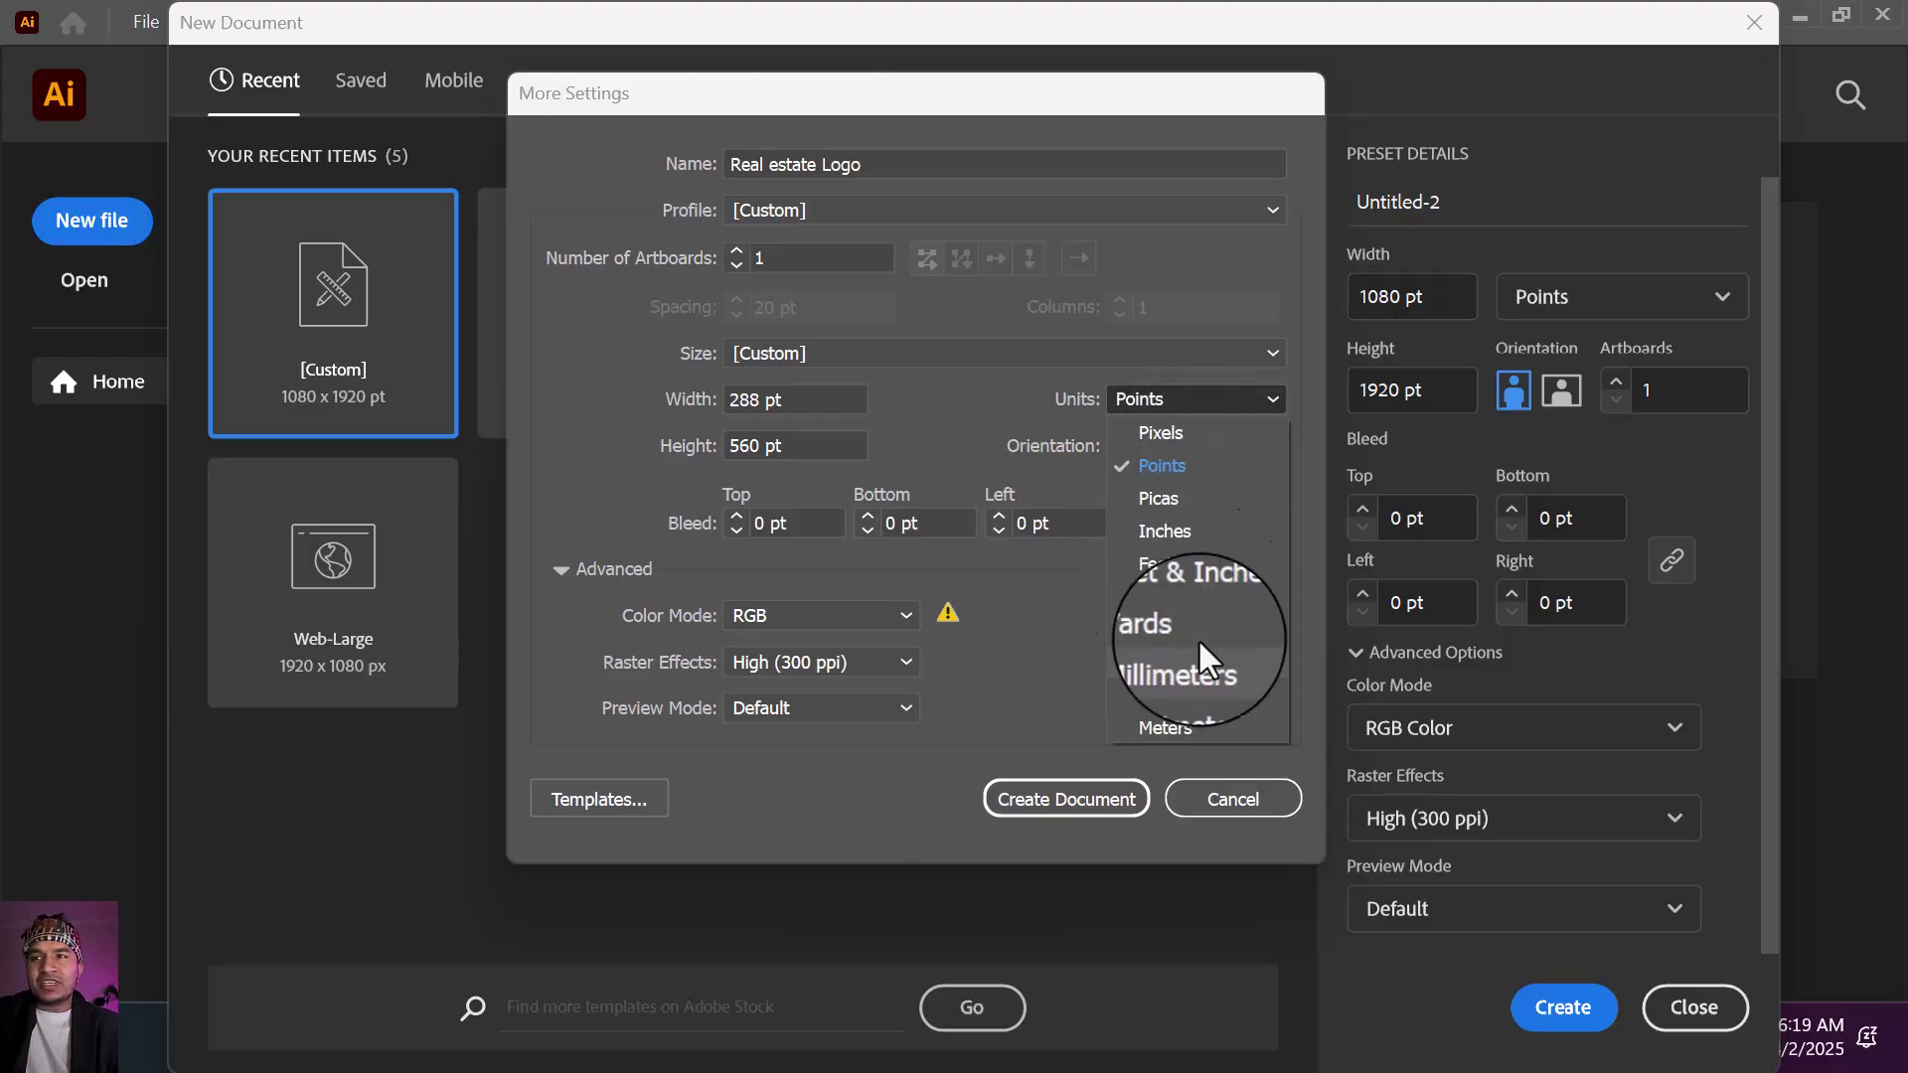
click(1171, 429)
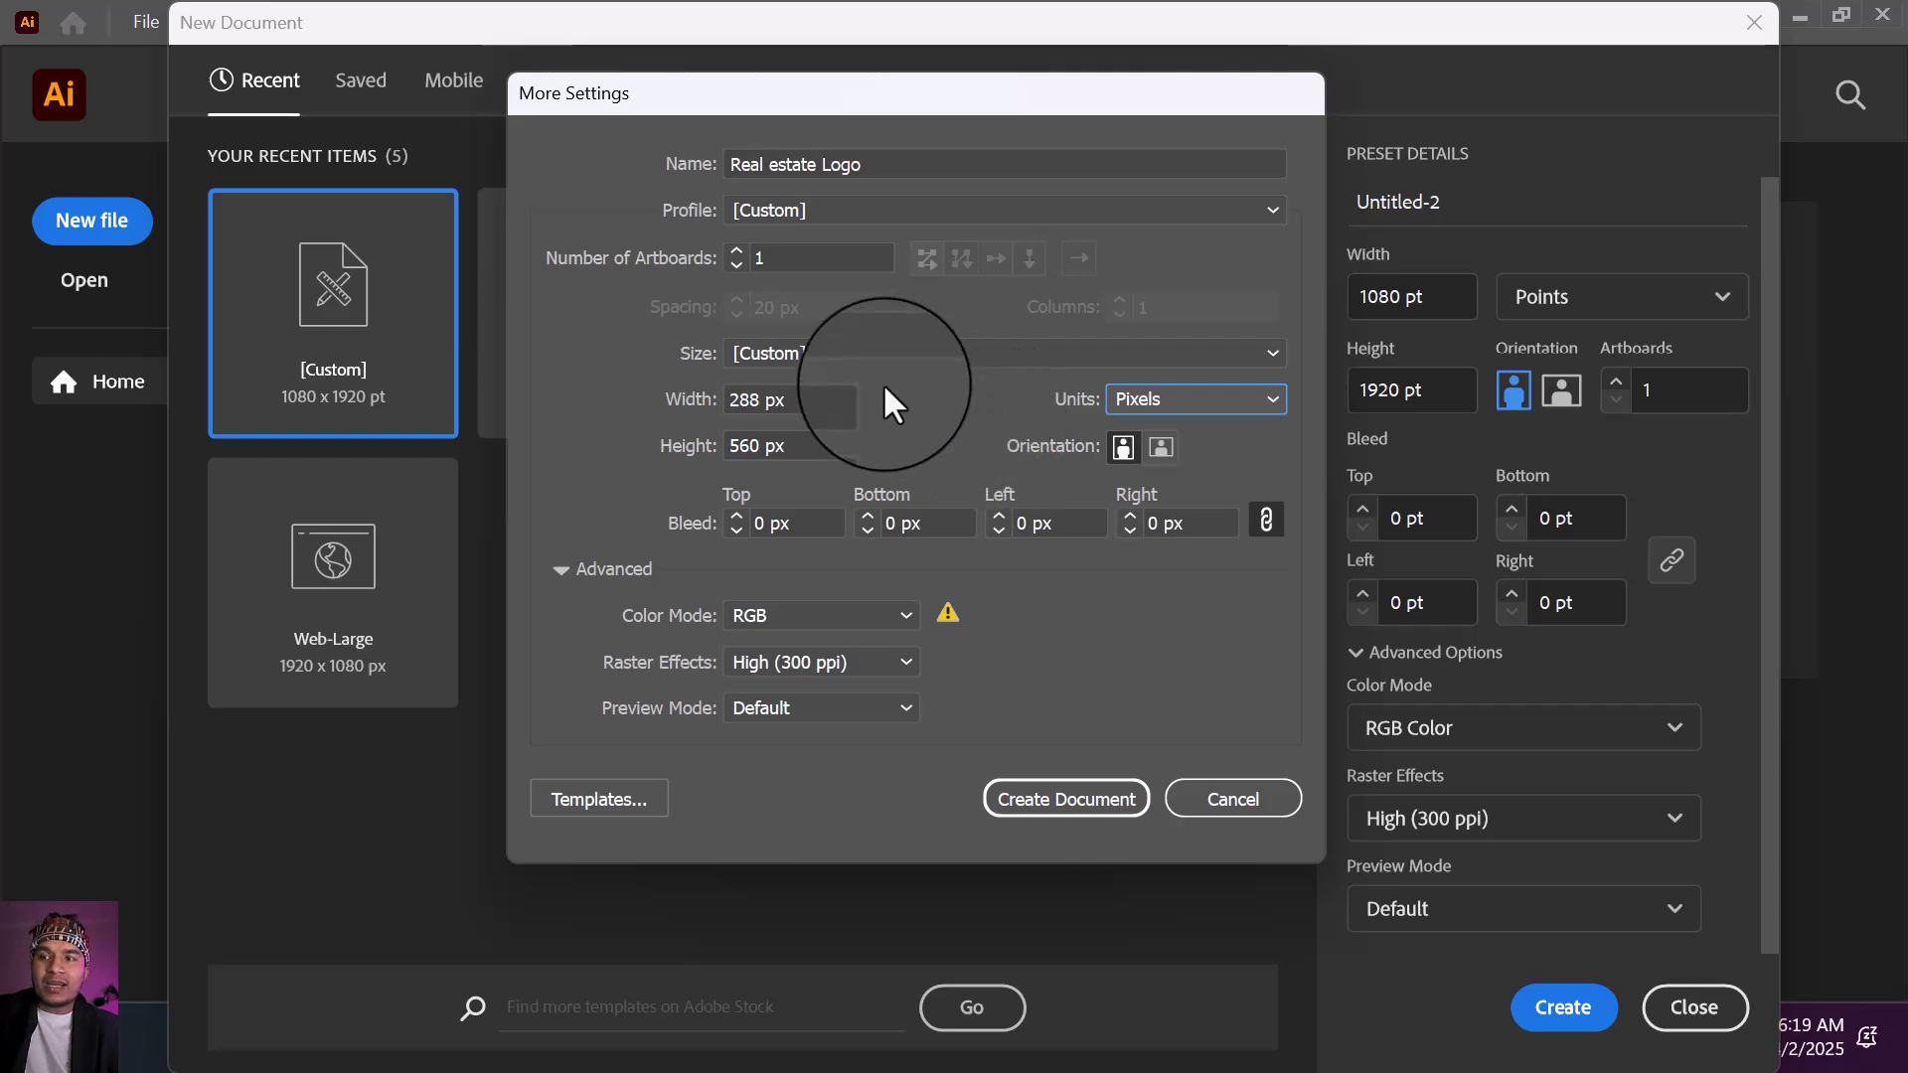
Step: Set width to 1920 px, height to 1080 px, and orientation to landscape
double_click(761, 398)
text(1)
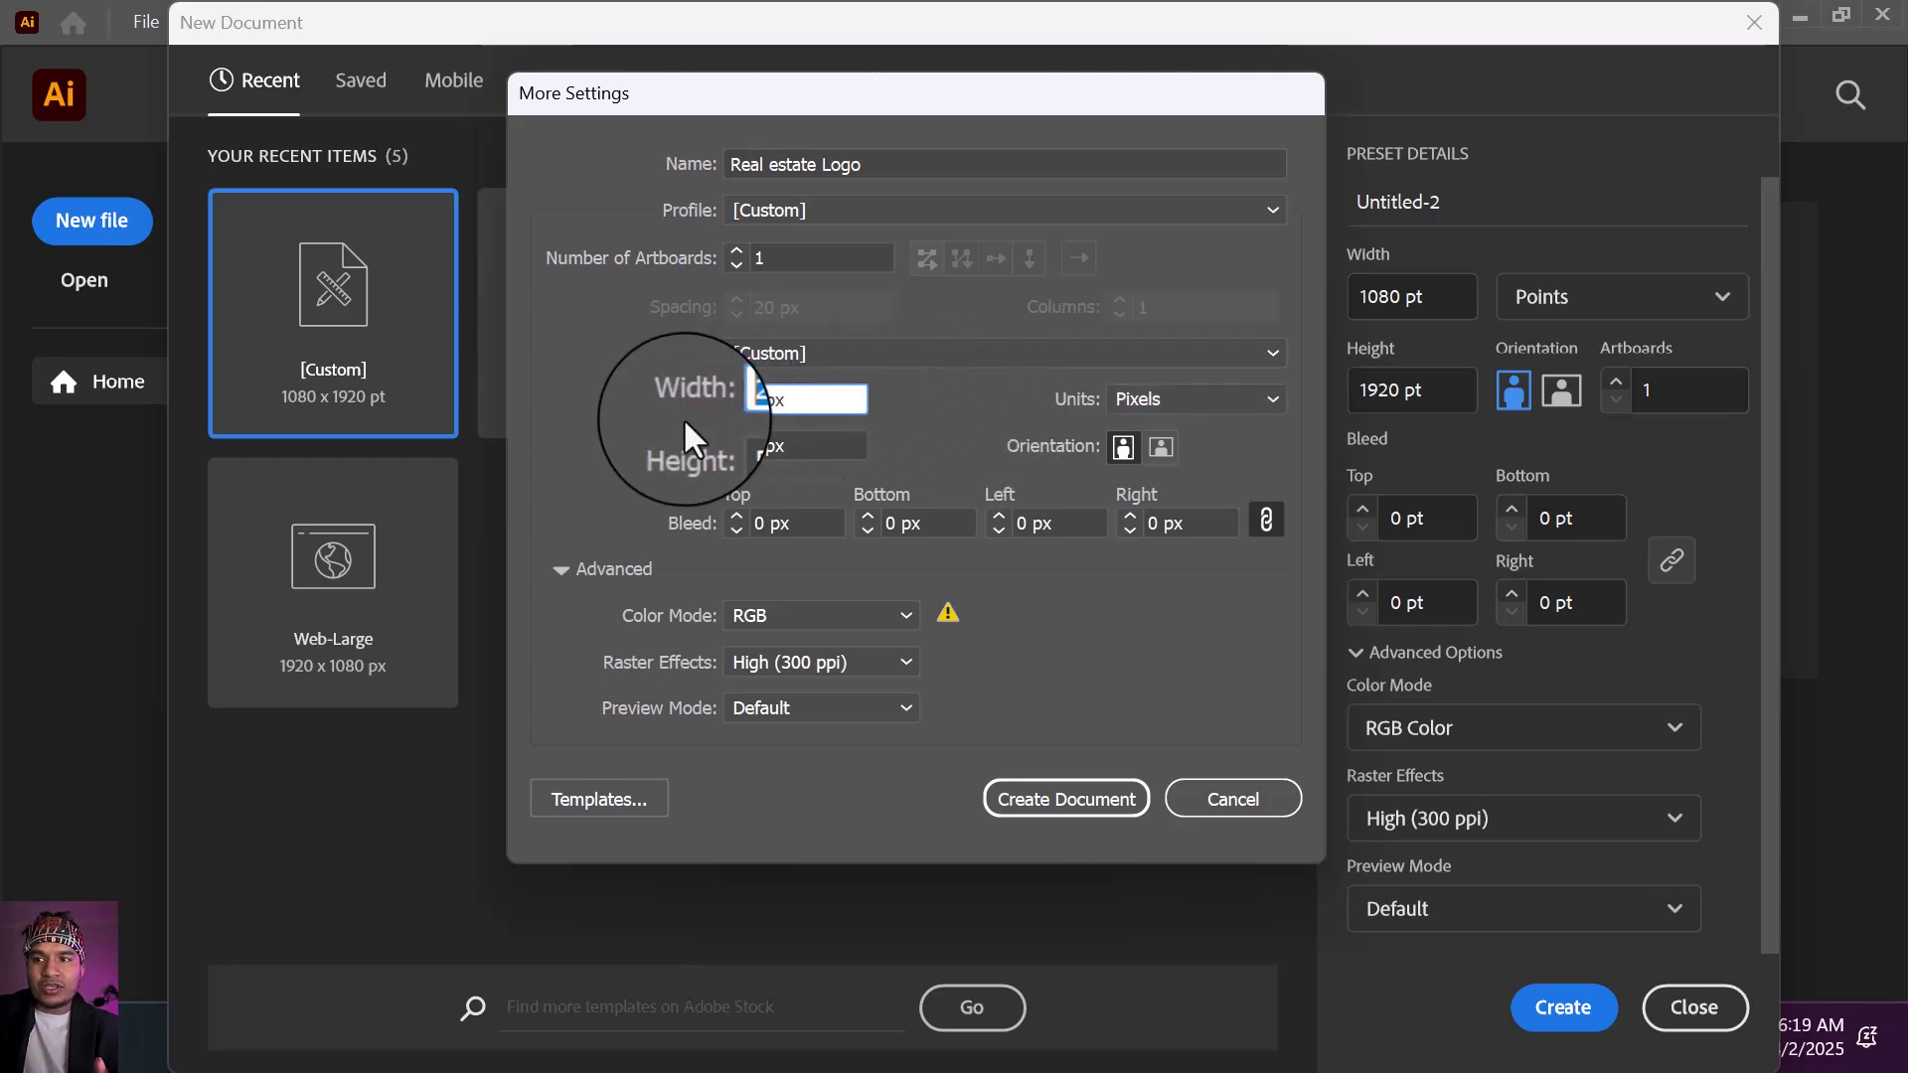
text(920)
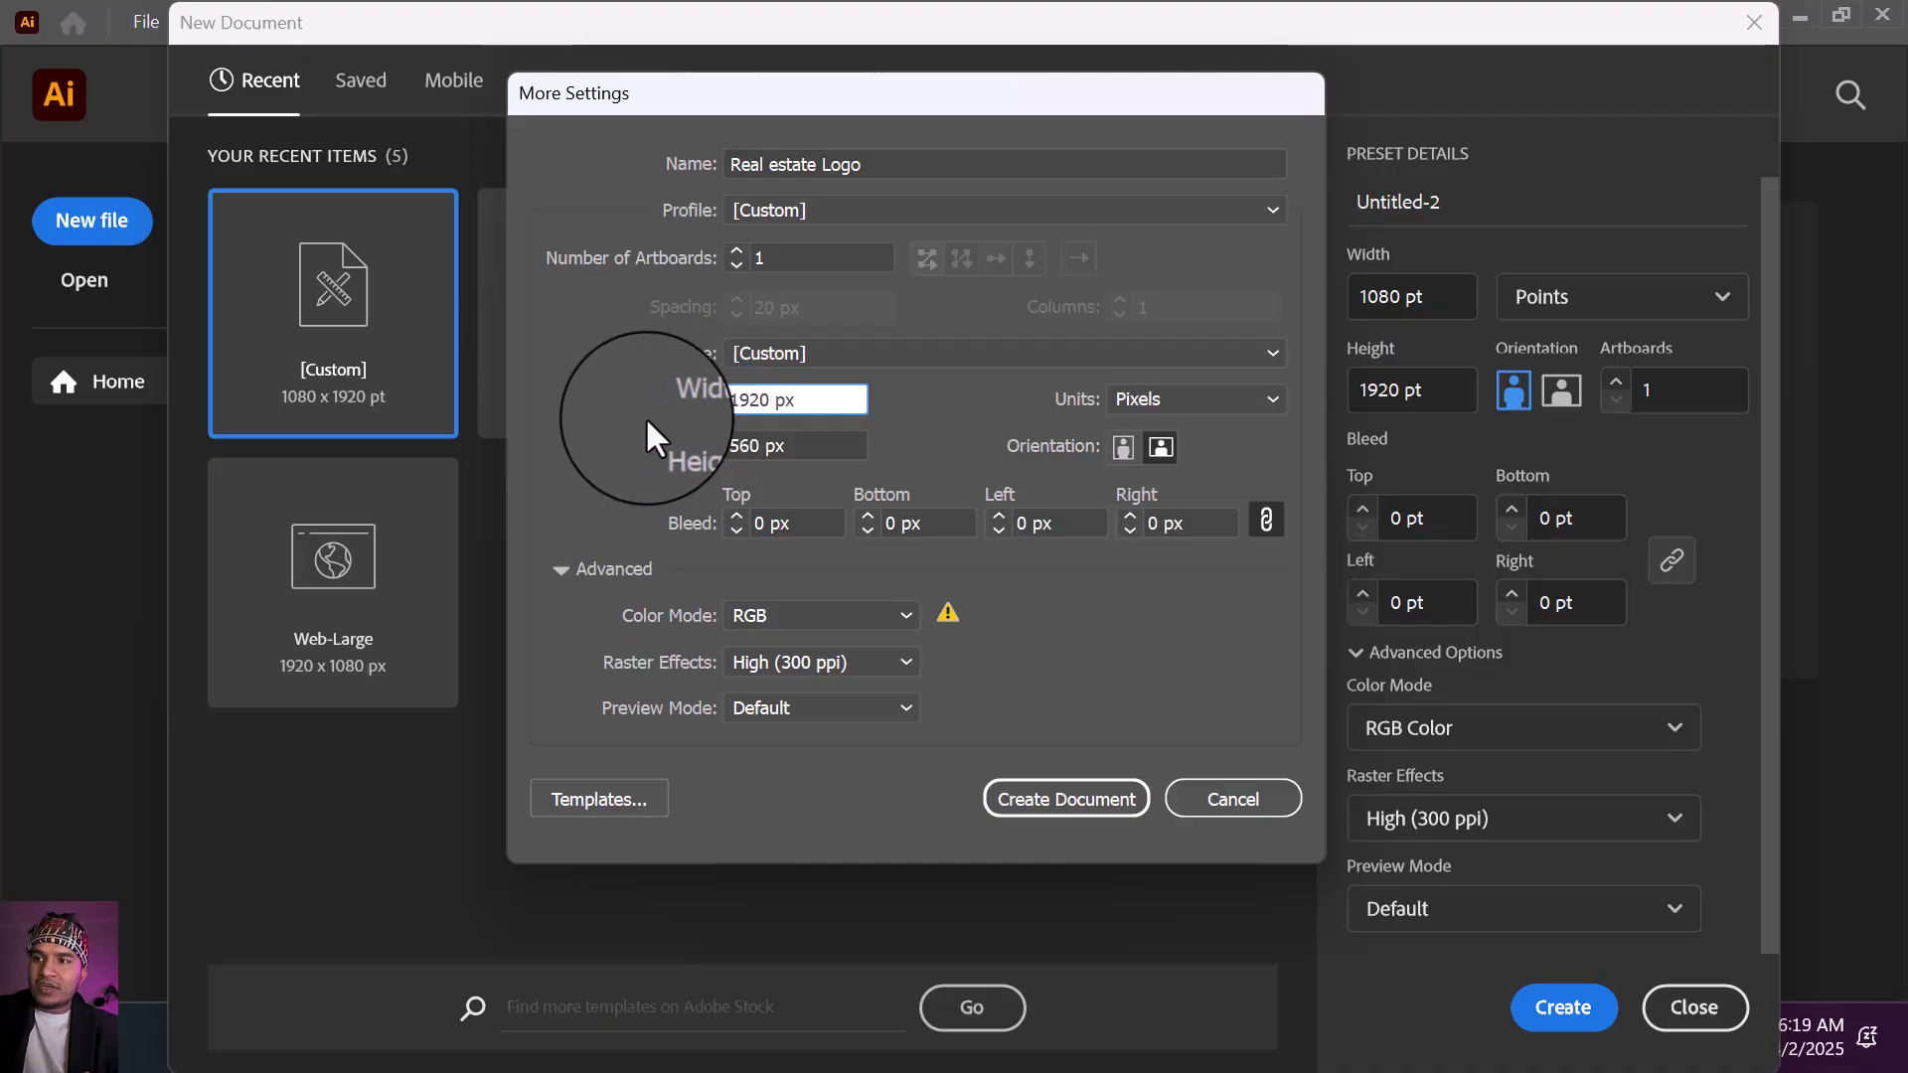
double_click(761, 445)
text(1080)
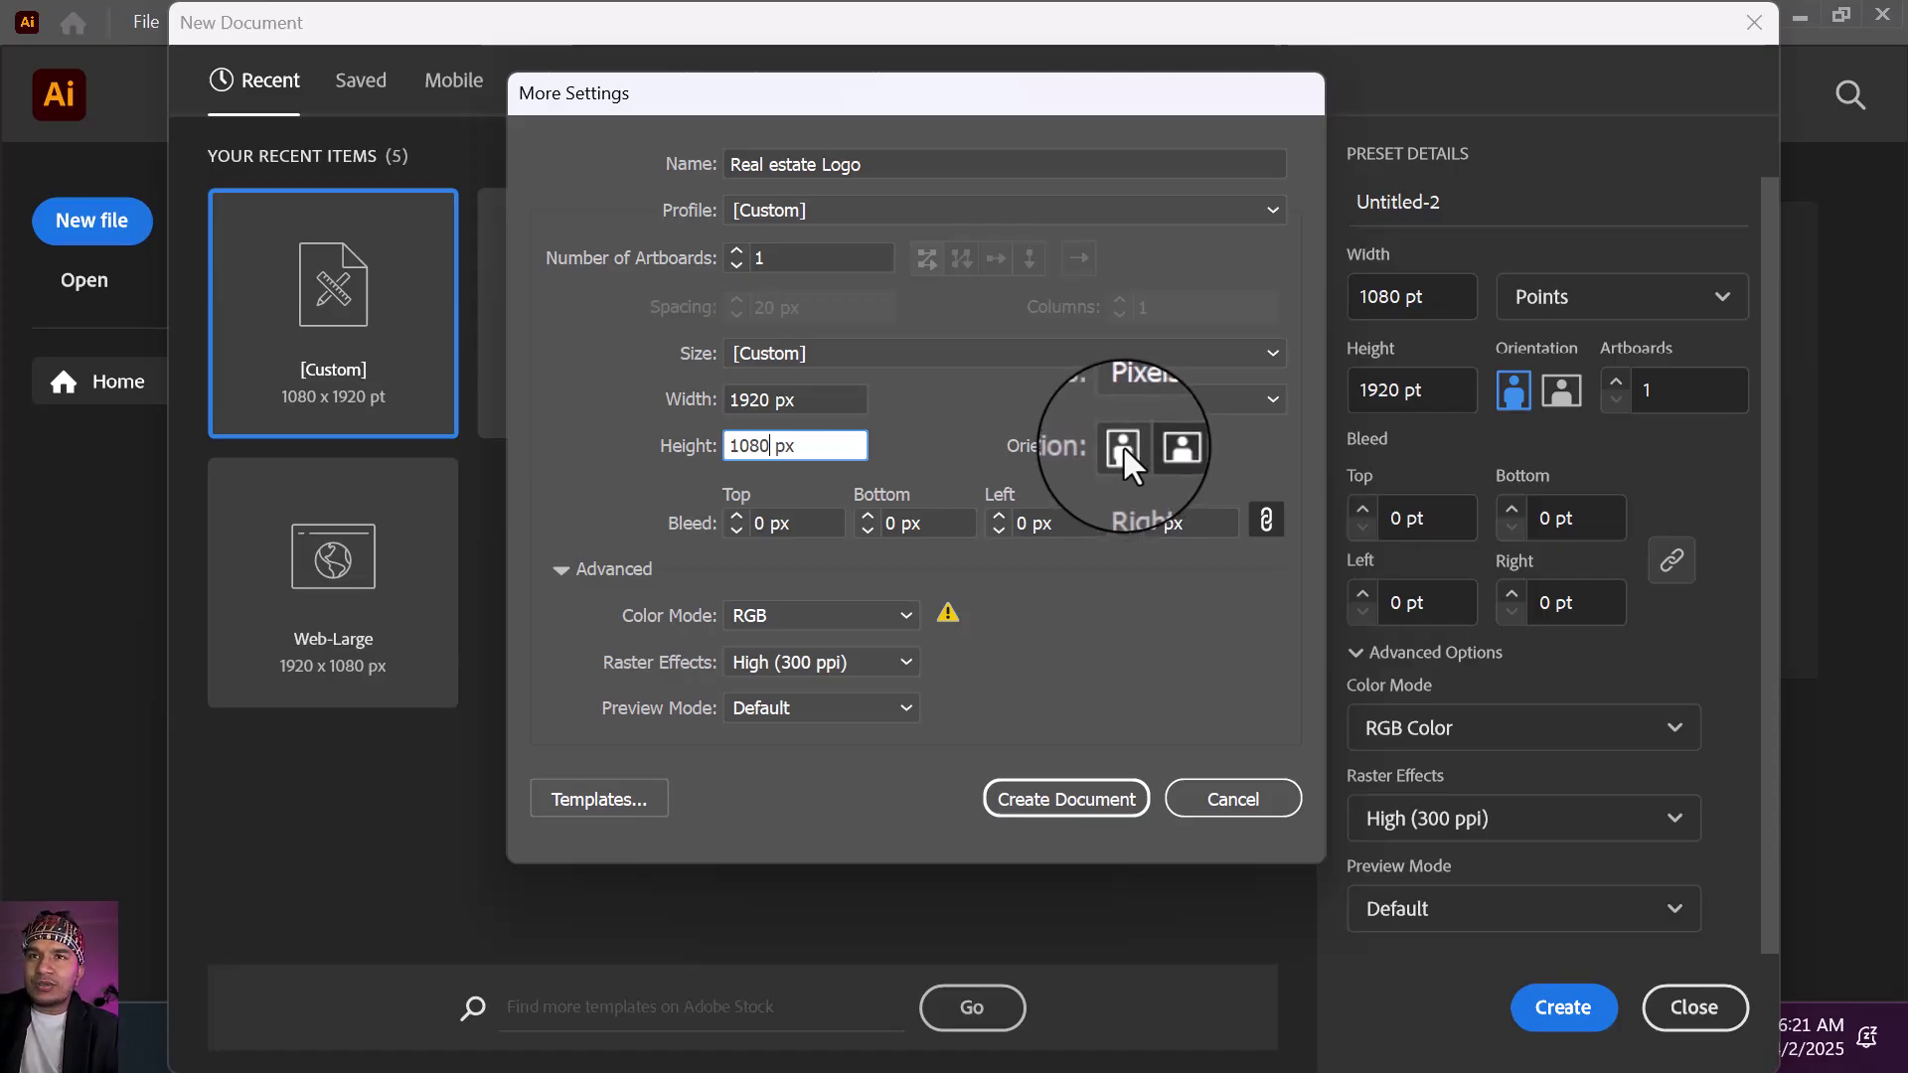
click(1155, 447)
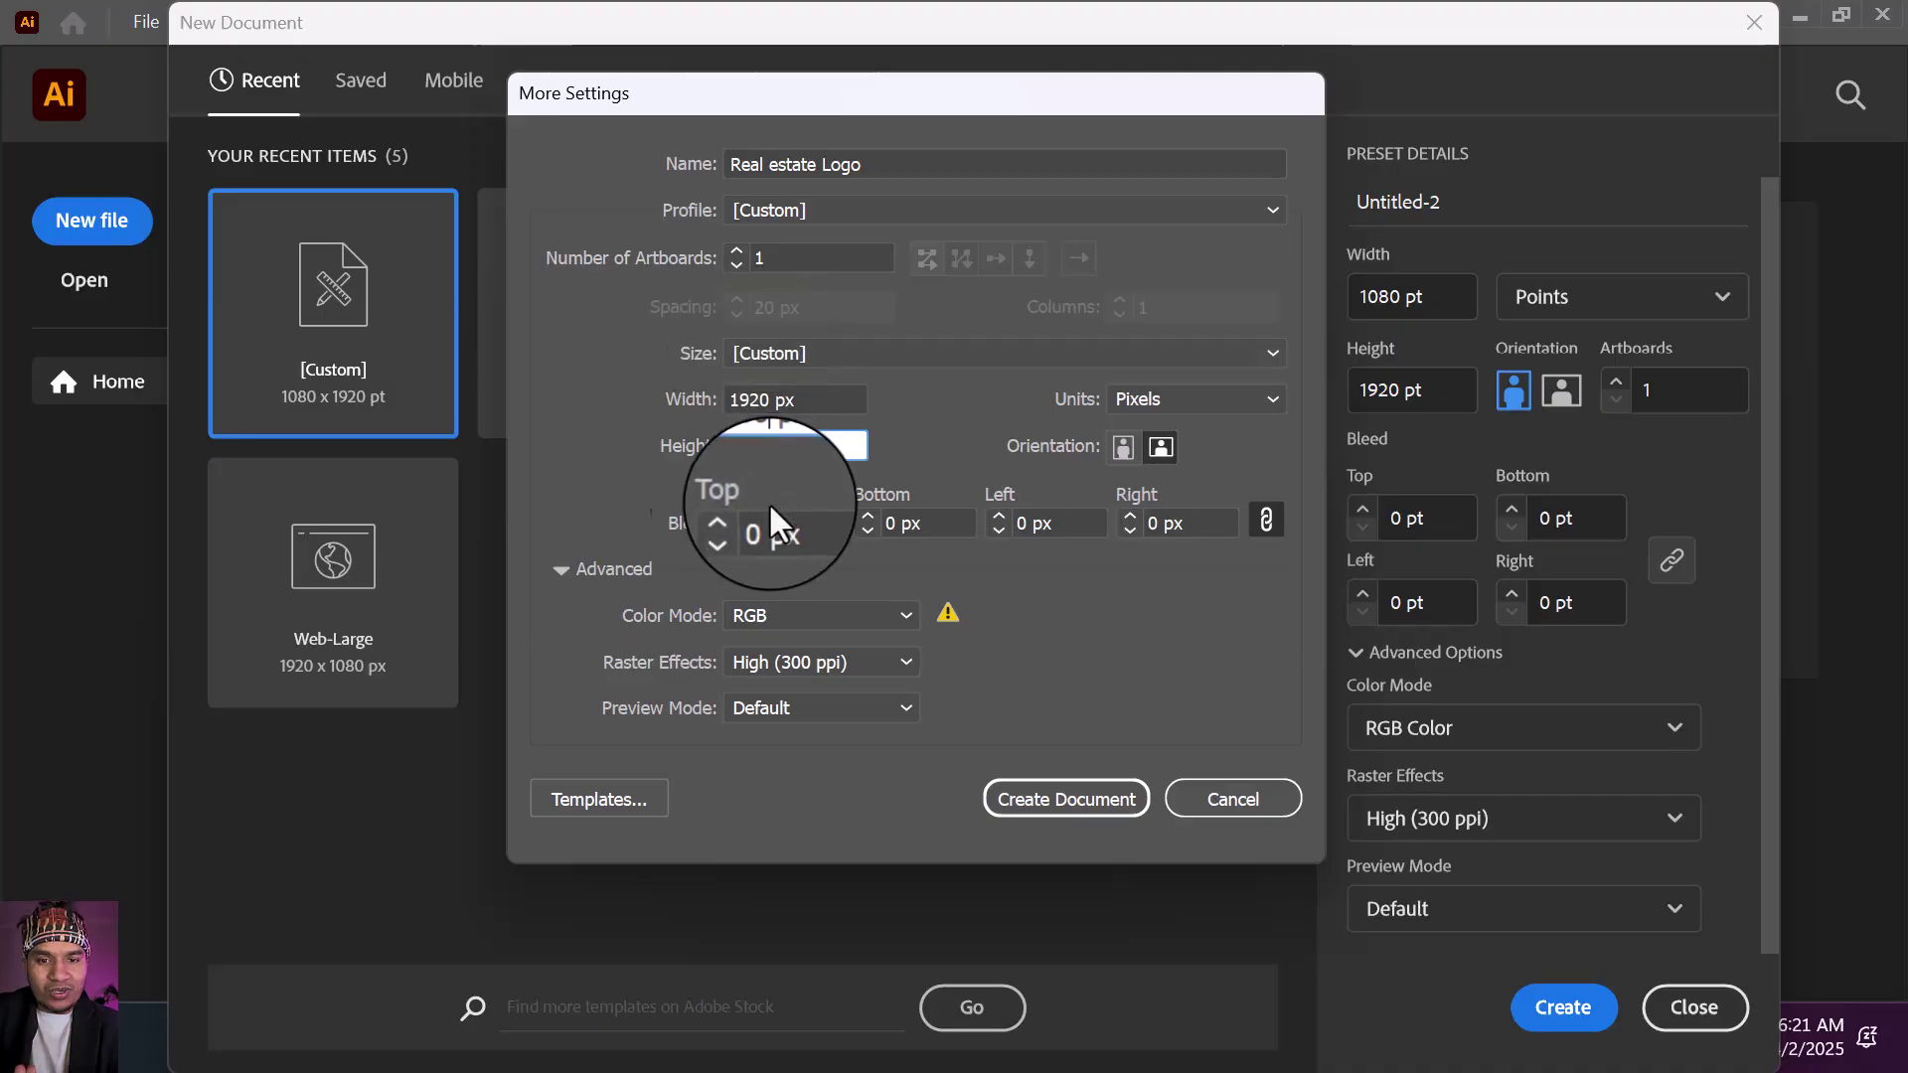
click(1161, 452)
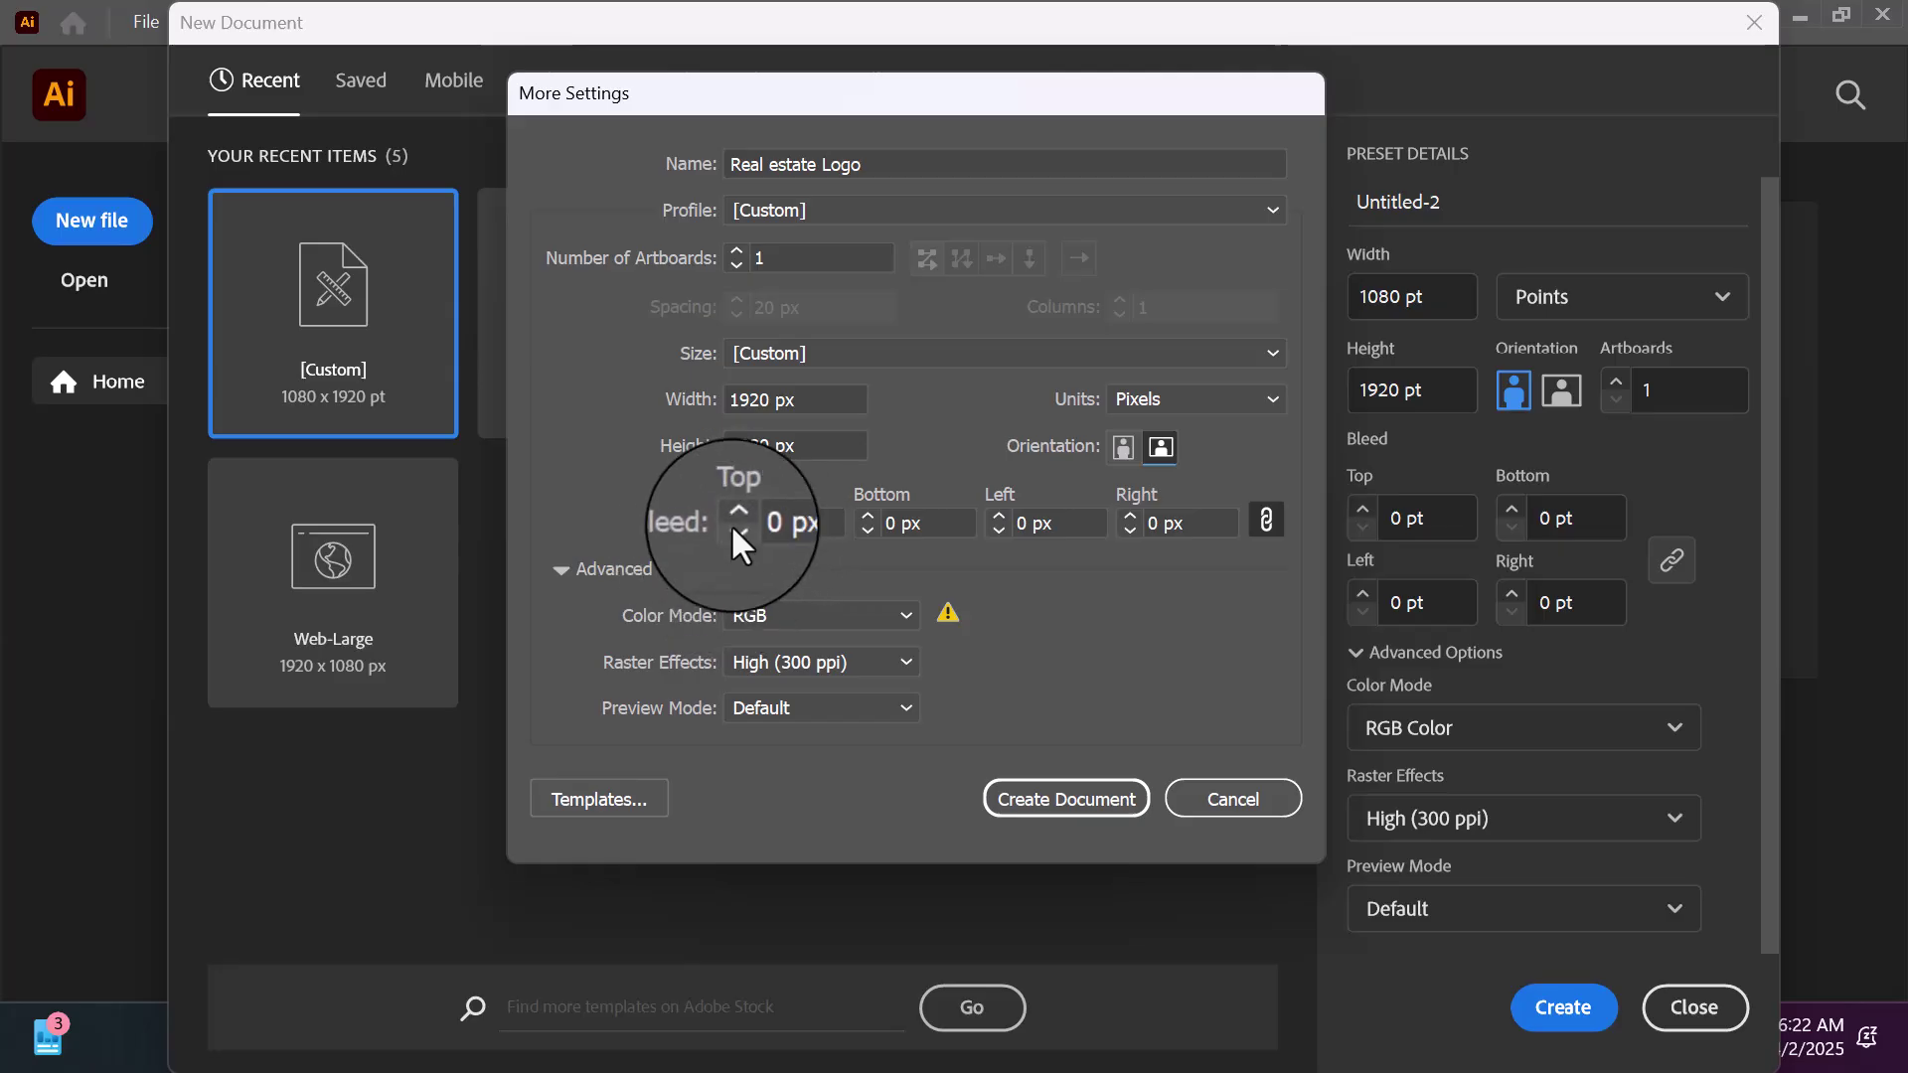
click(732, 527)
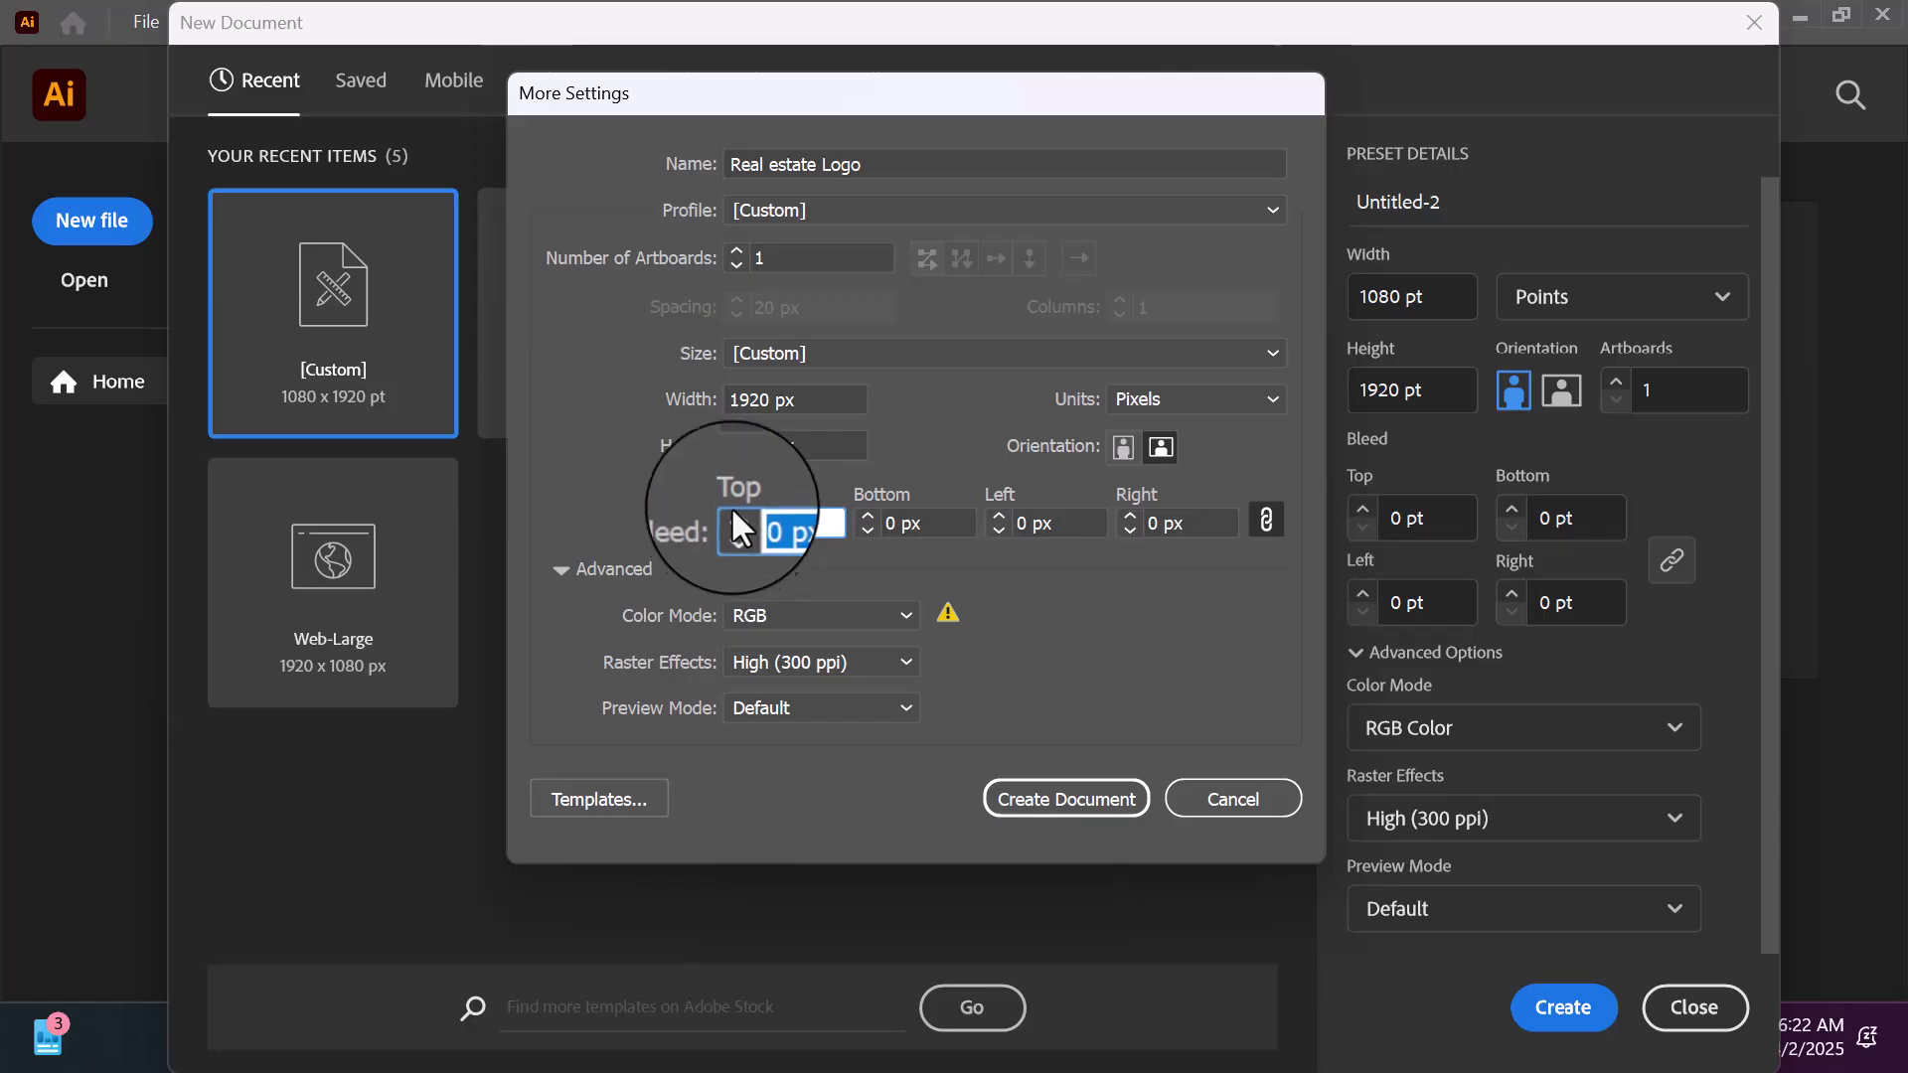
click(731, 508)
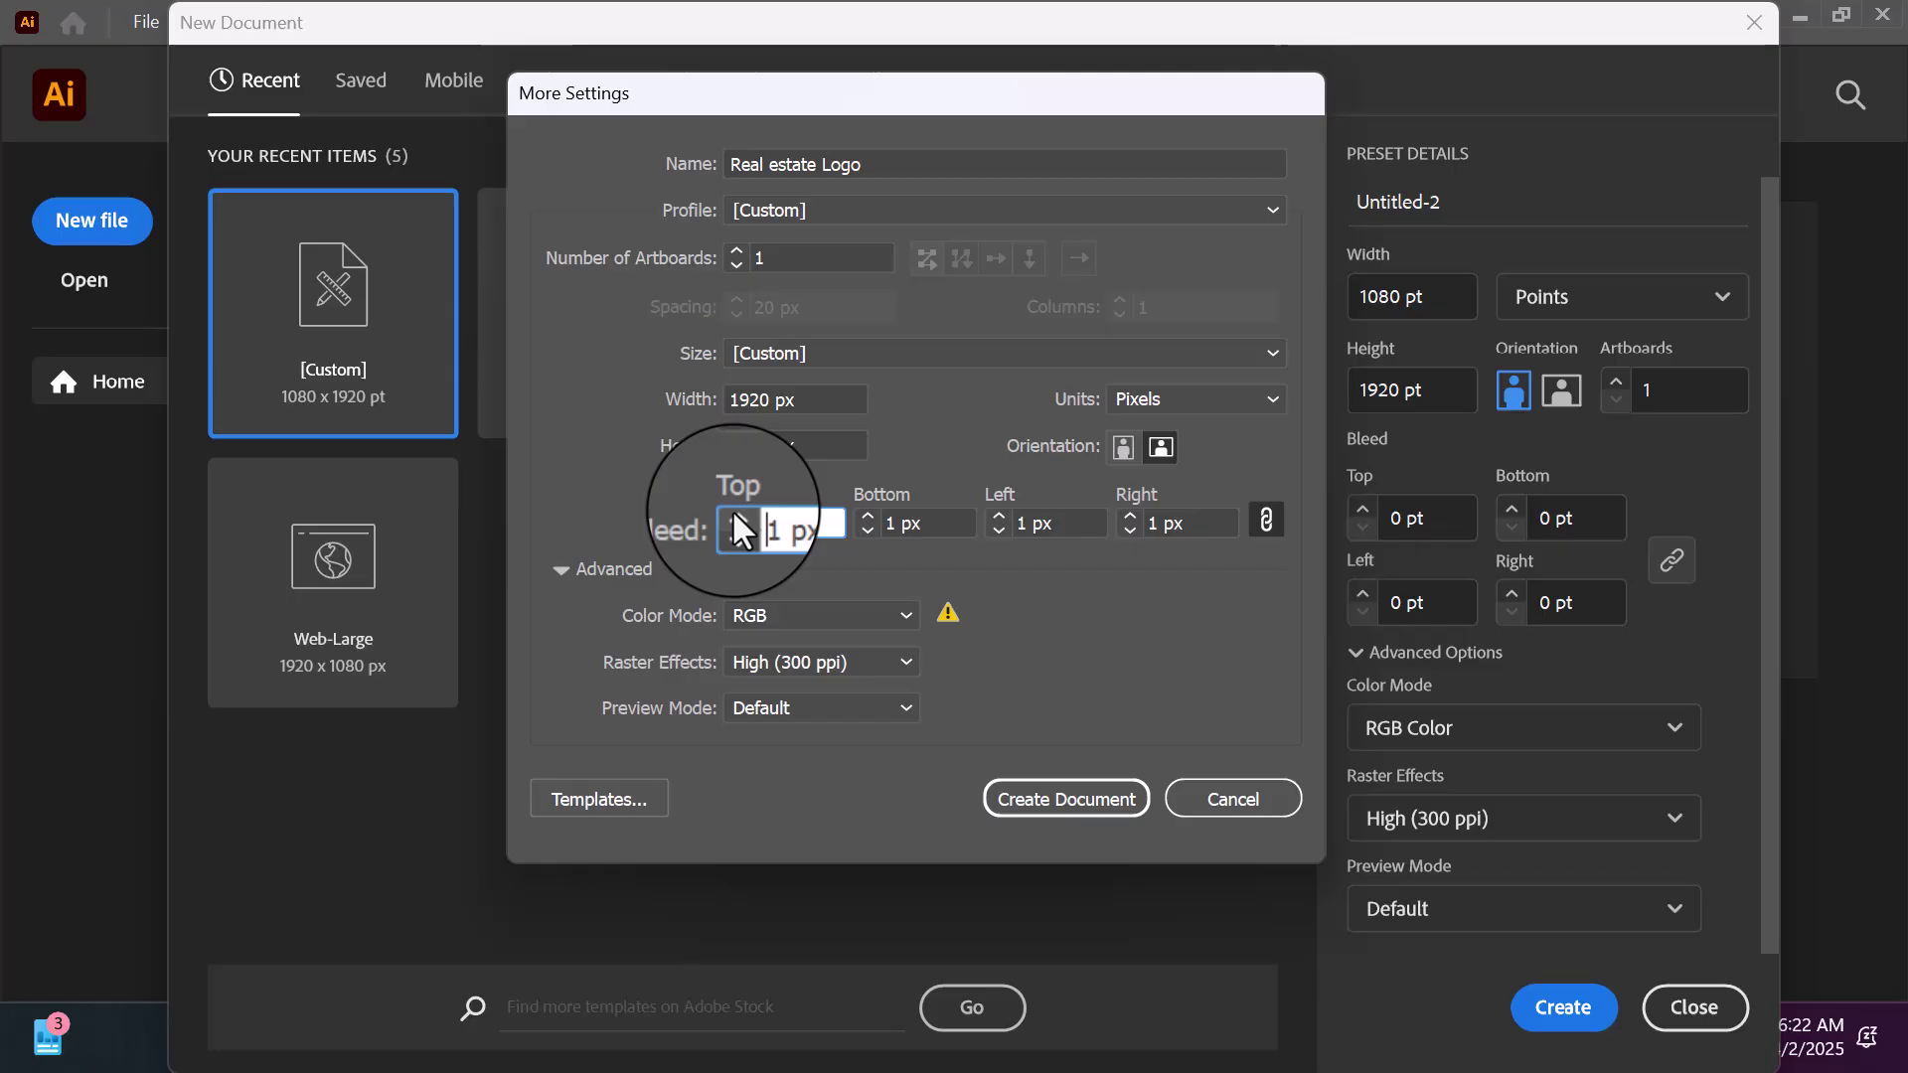
click(733, 511)
click(732, 511)
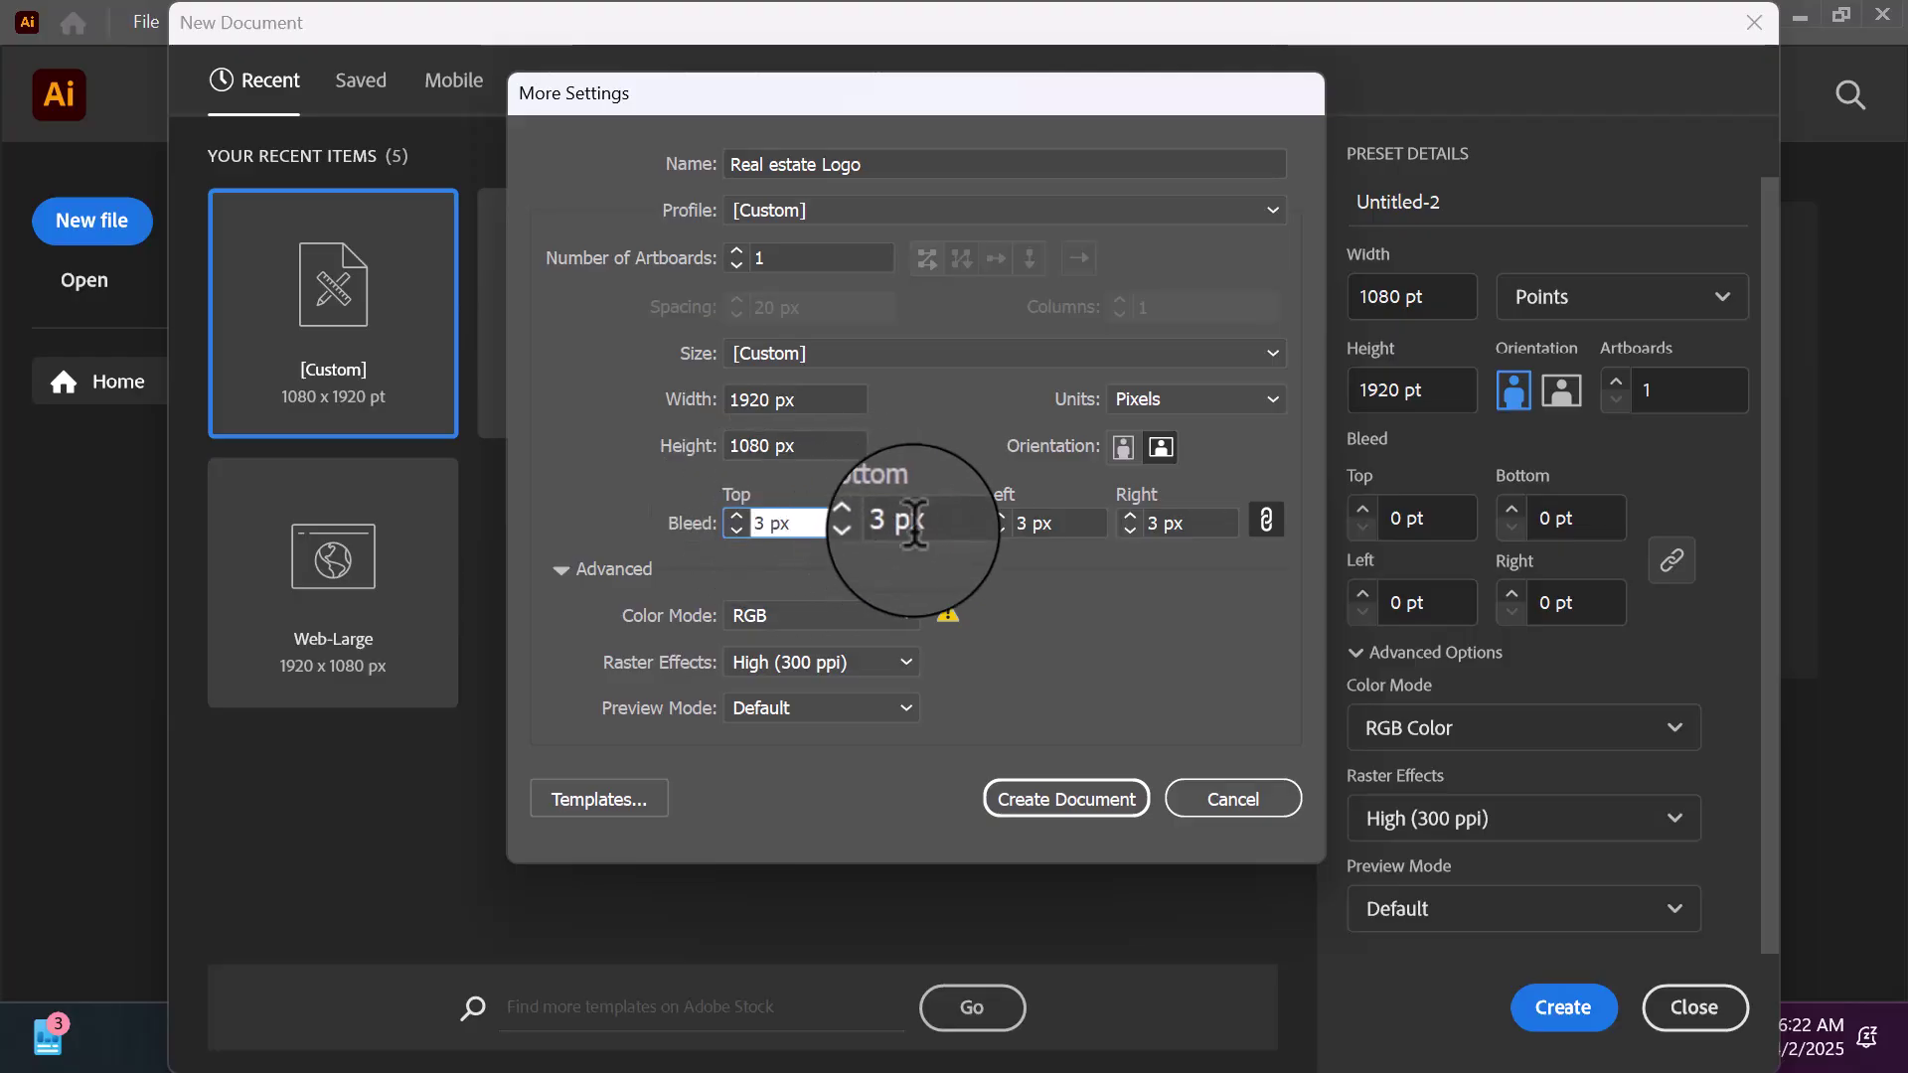
click(744, 529)
click(743, 530)
click(743, 526)
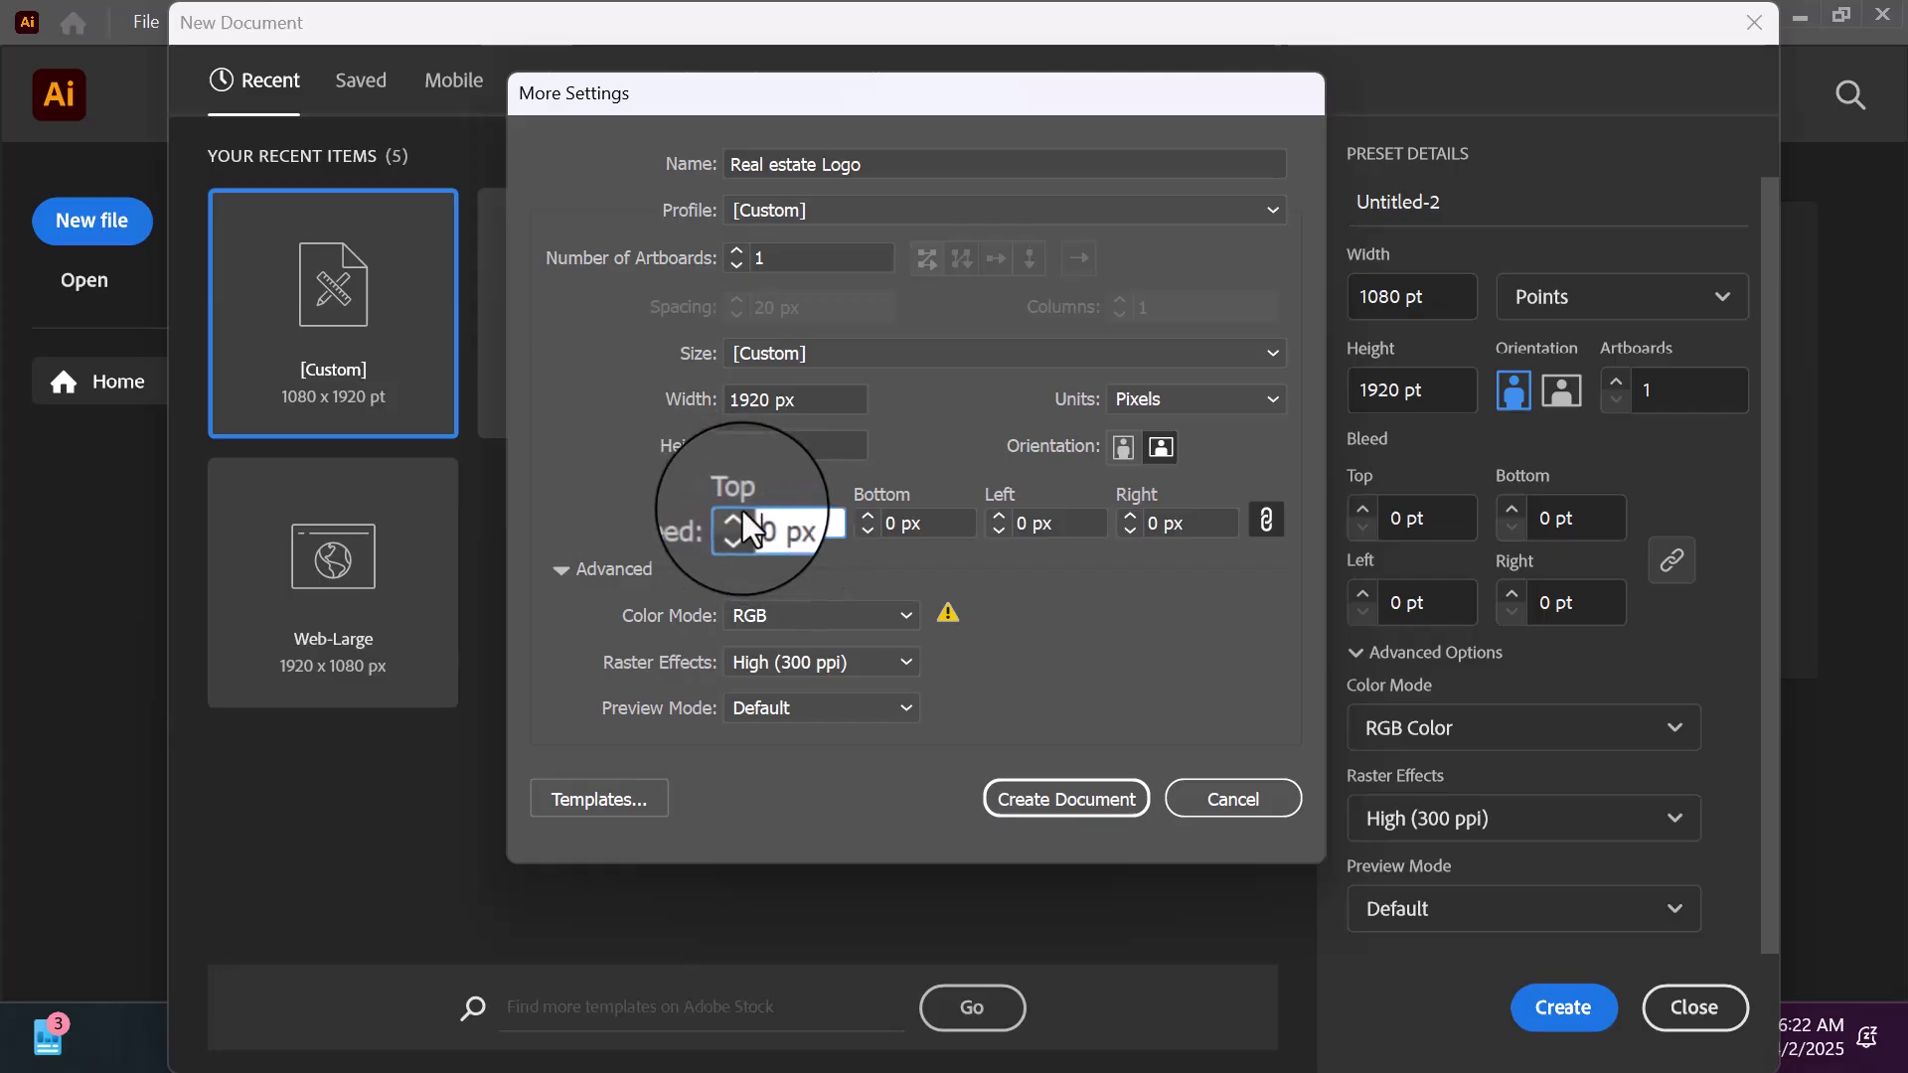
double_click(804, 524)
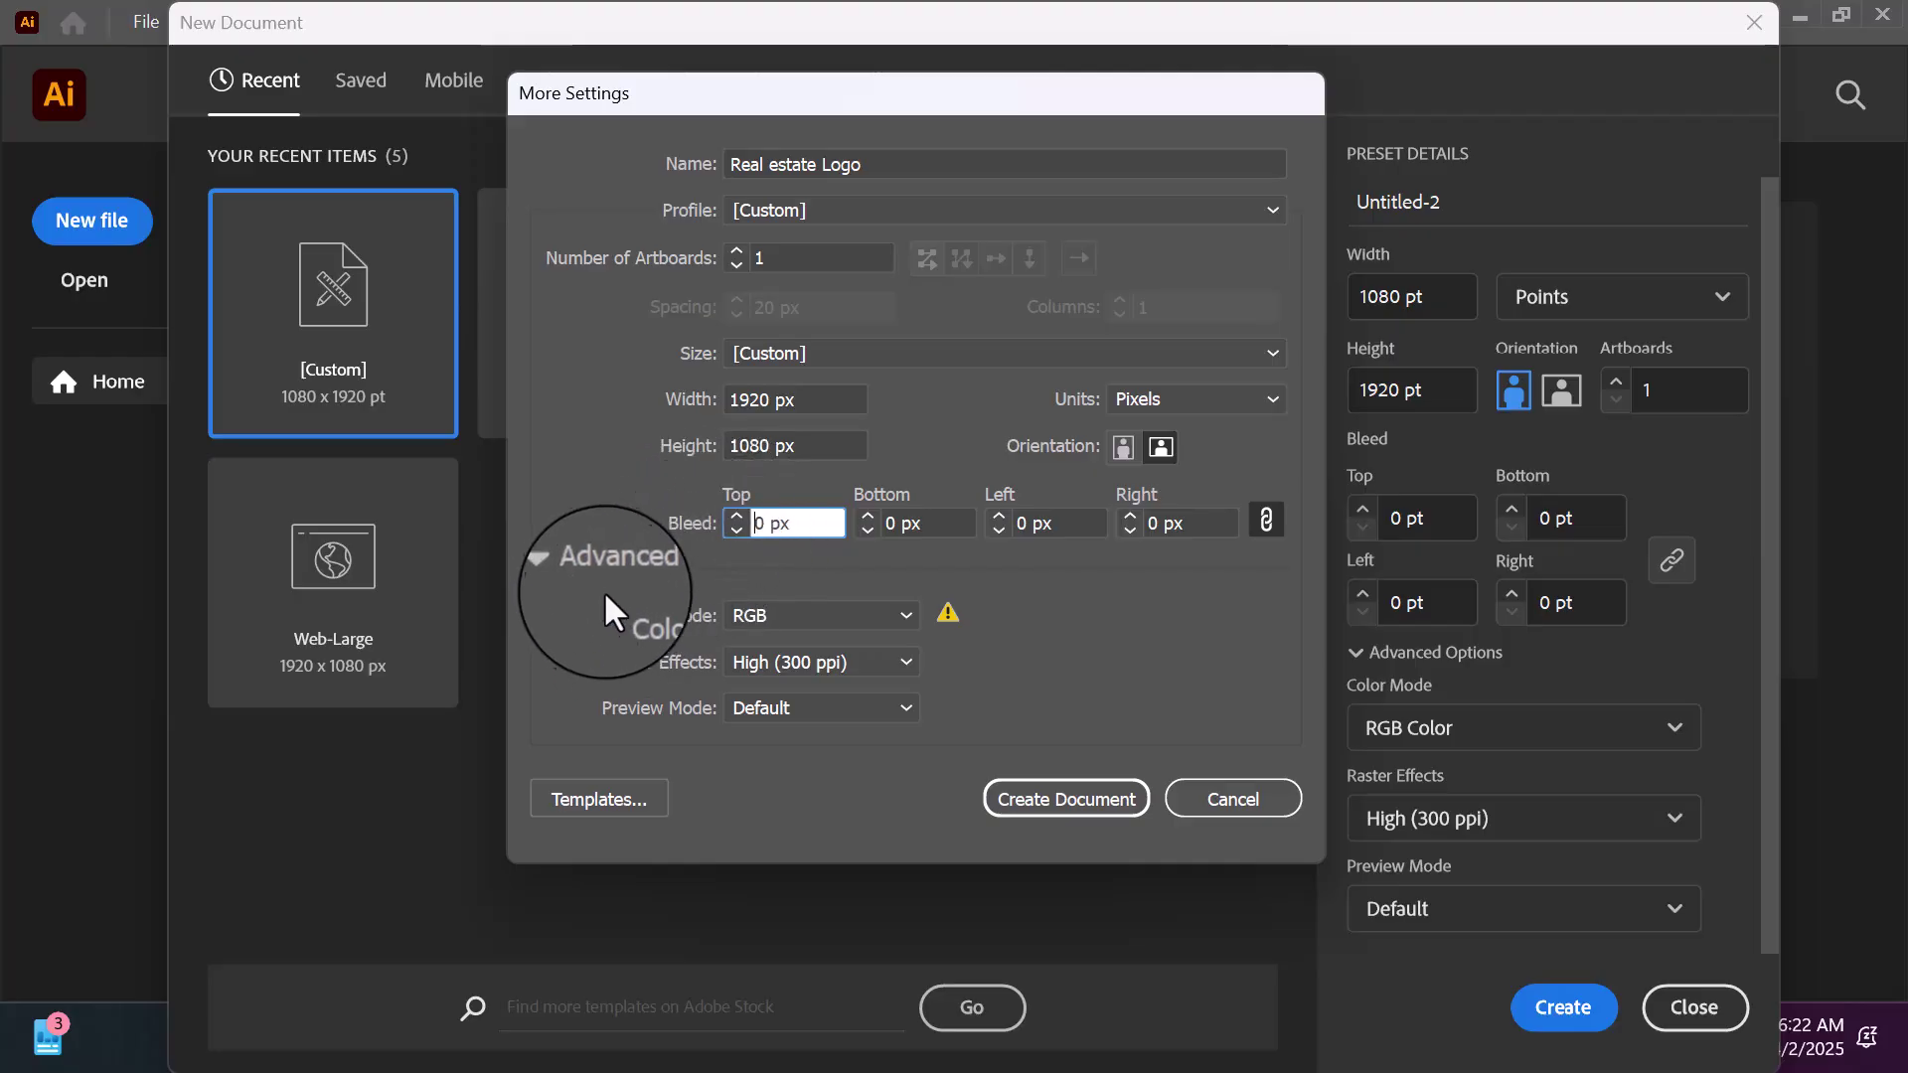
click(558, 569)
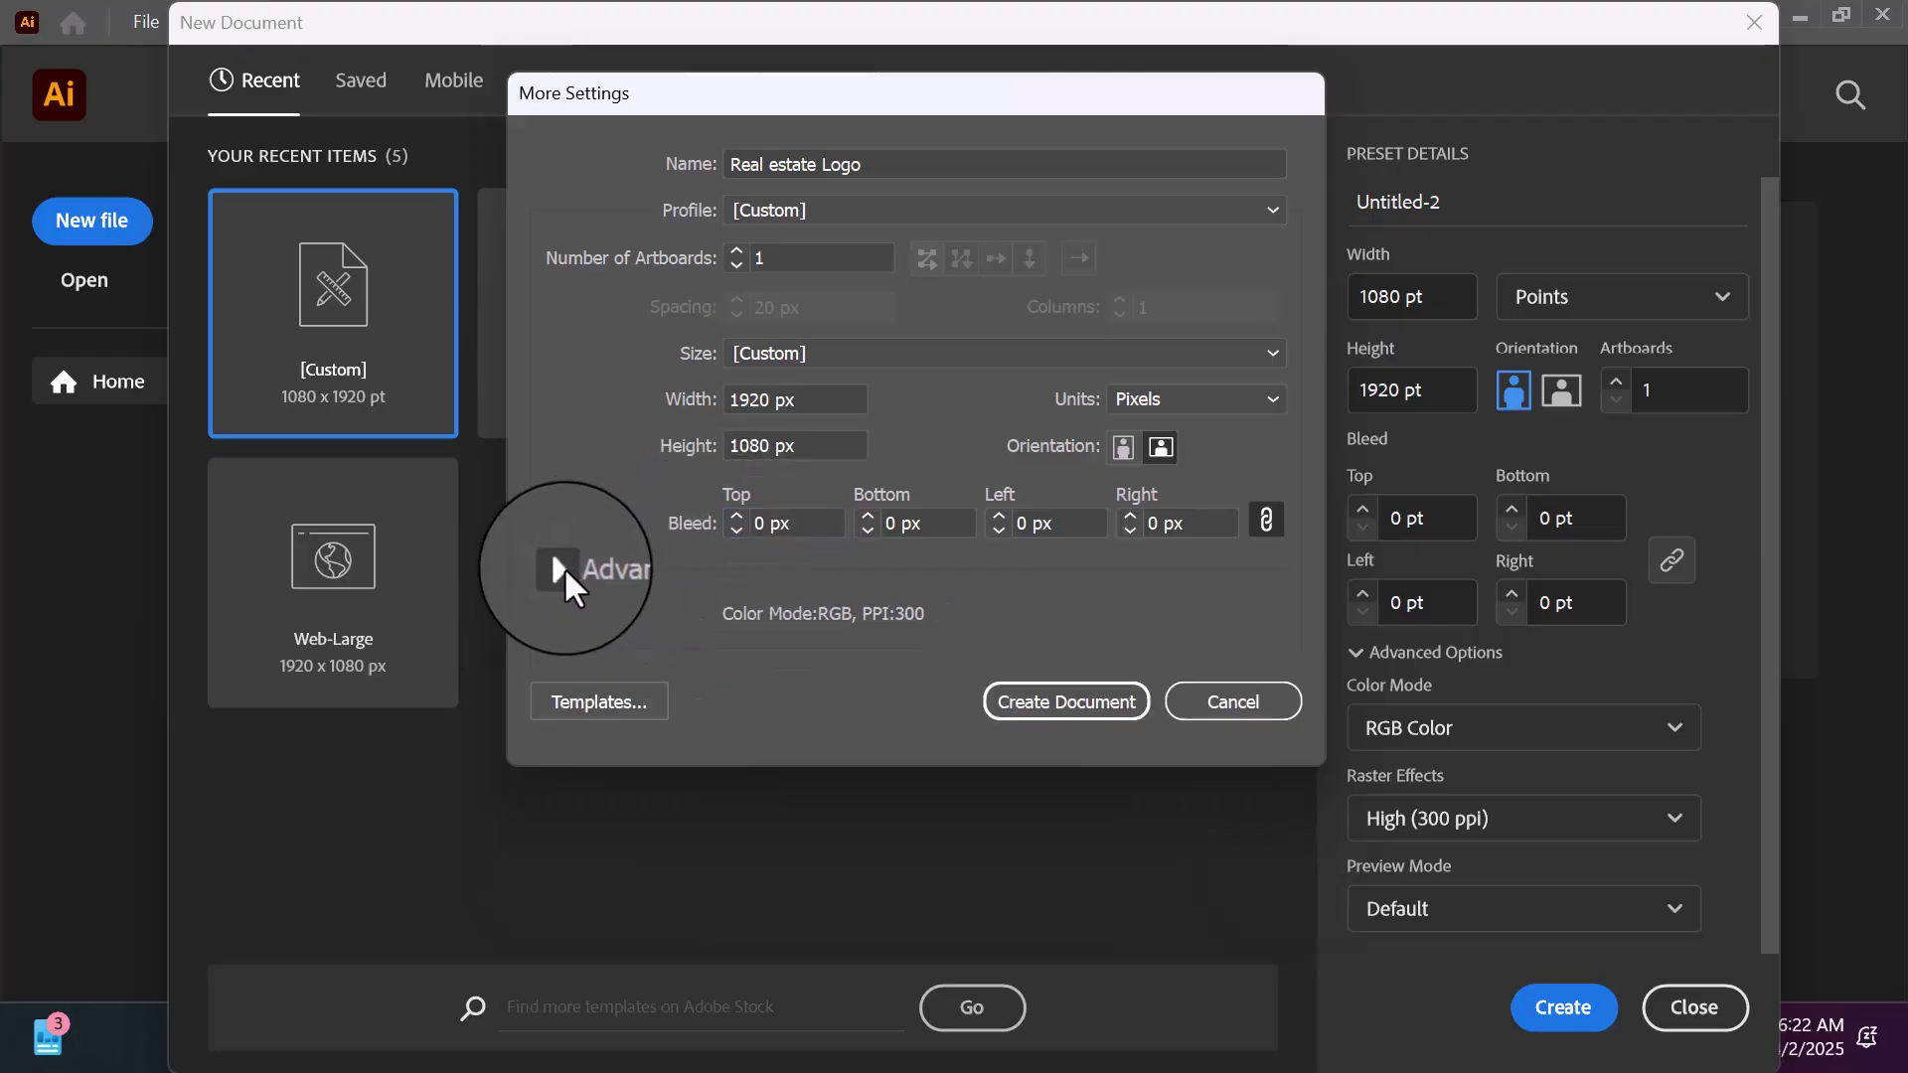
click(562, 570)
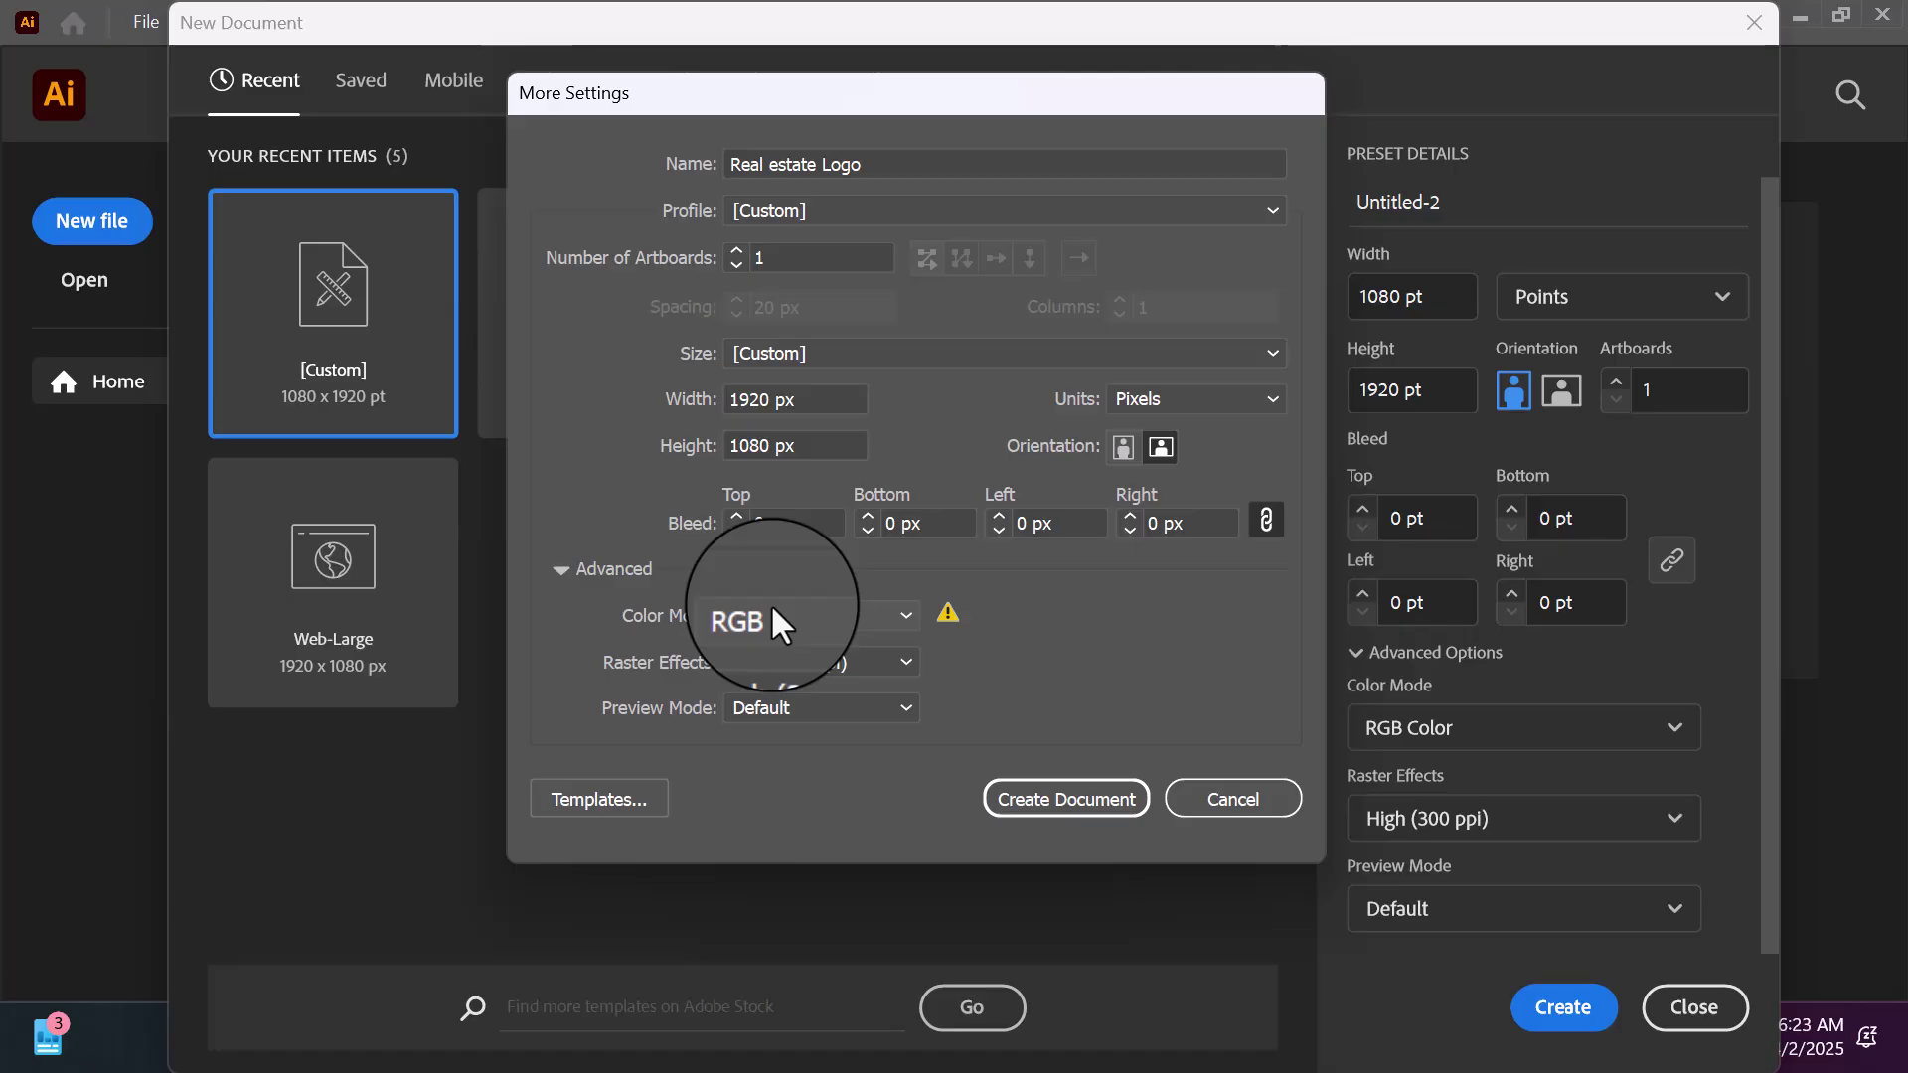
Step: Choose CMYK colour, High (300 ppi) raster effects and Default preview, then create the document
click(881, 618)
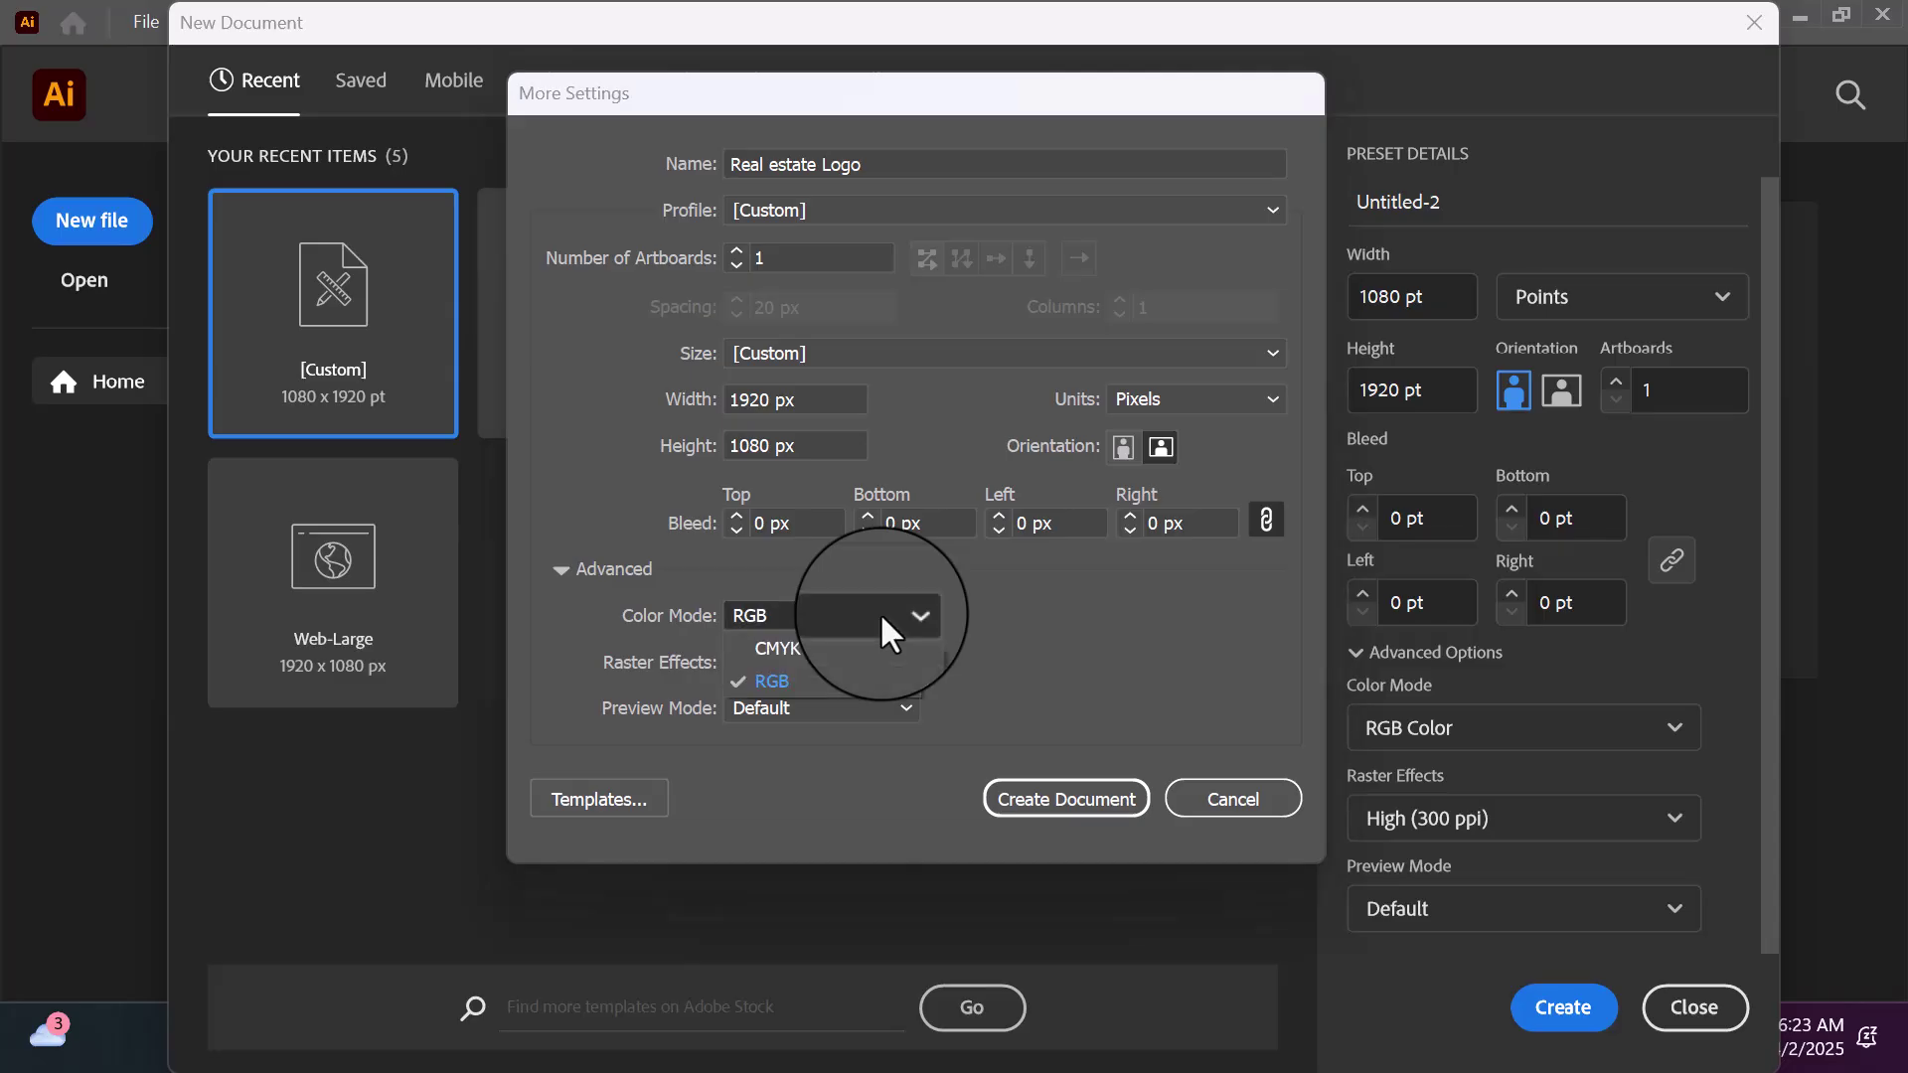
click(802, 648)
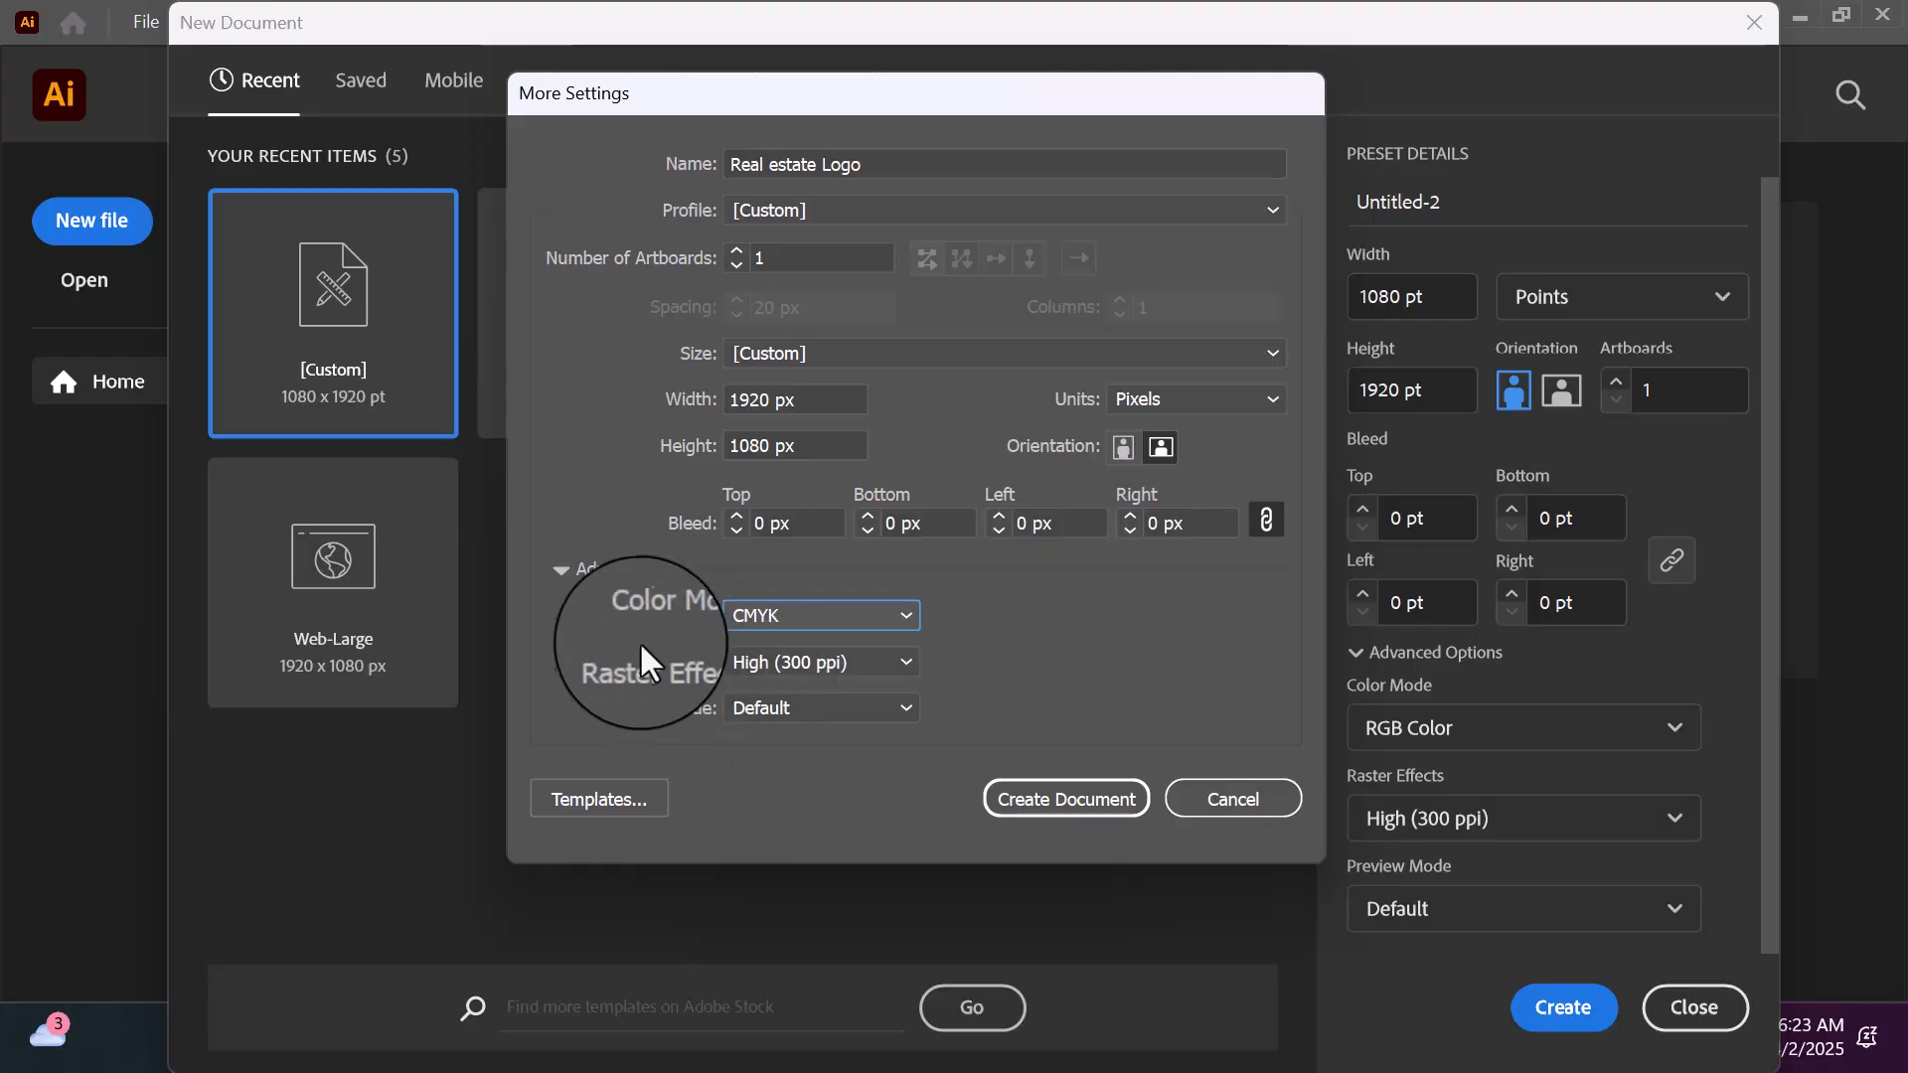
click(879, 664)
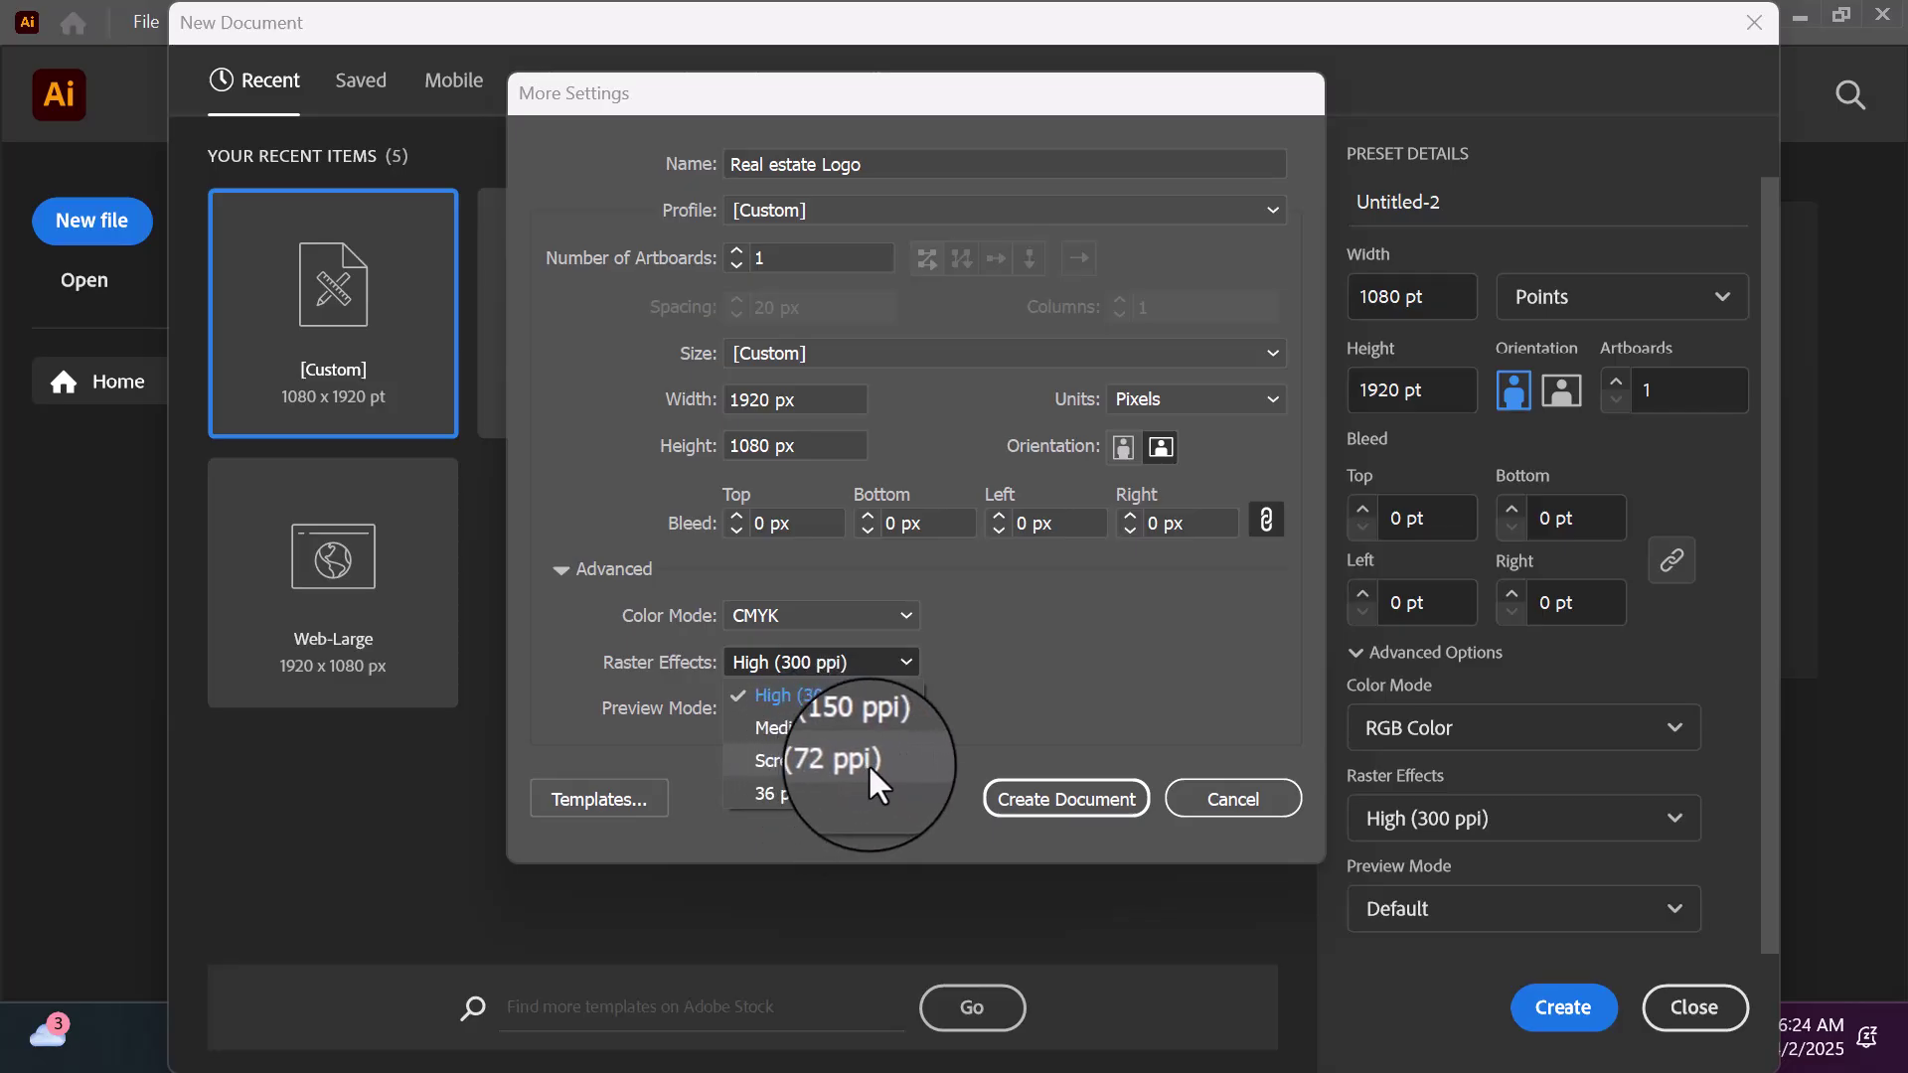
click(1008, 672)
click(861, 659)
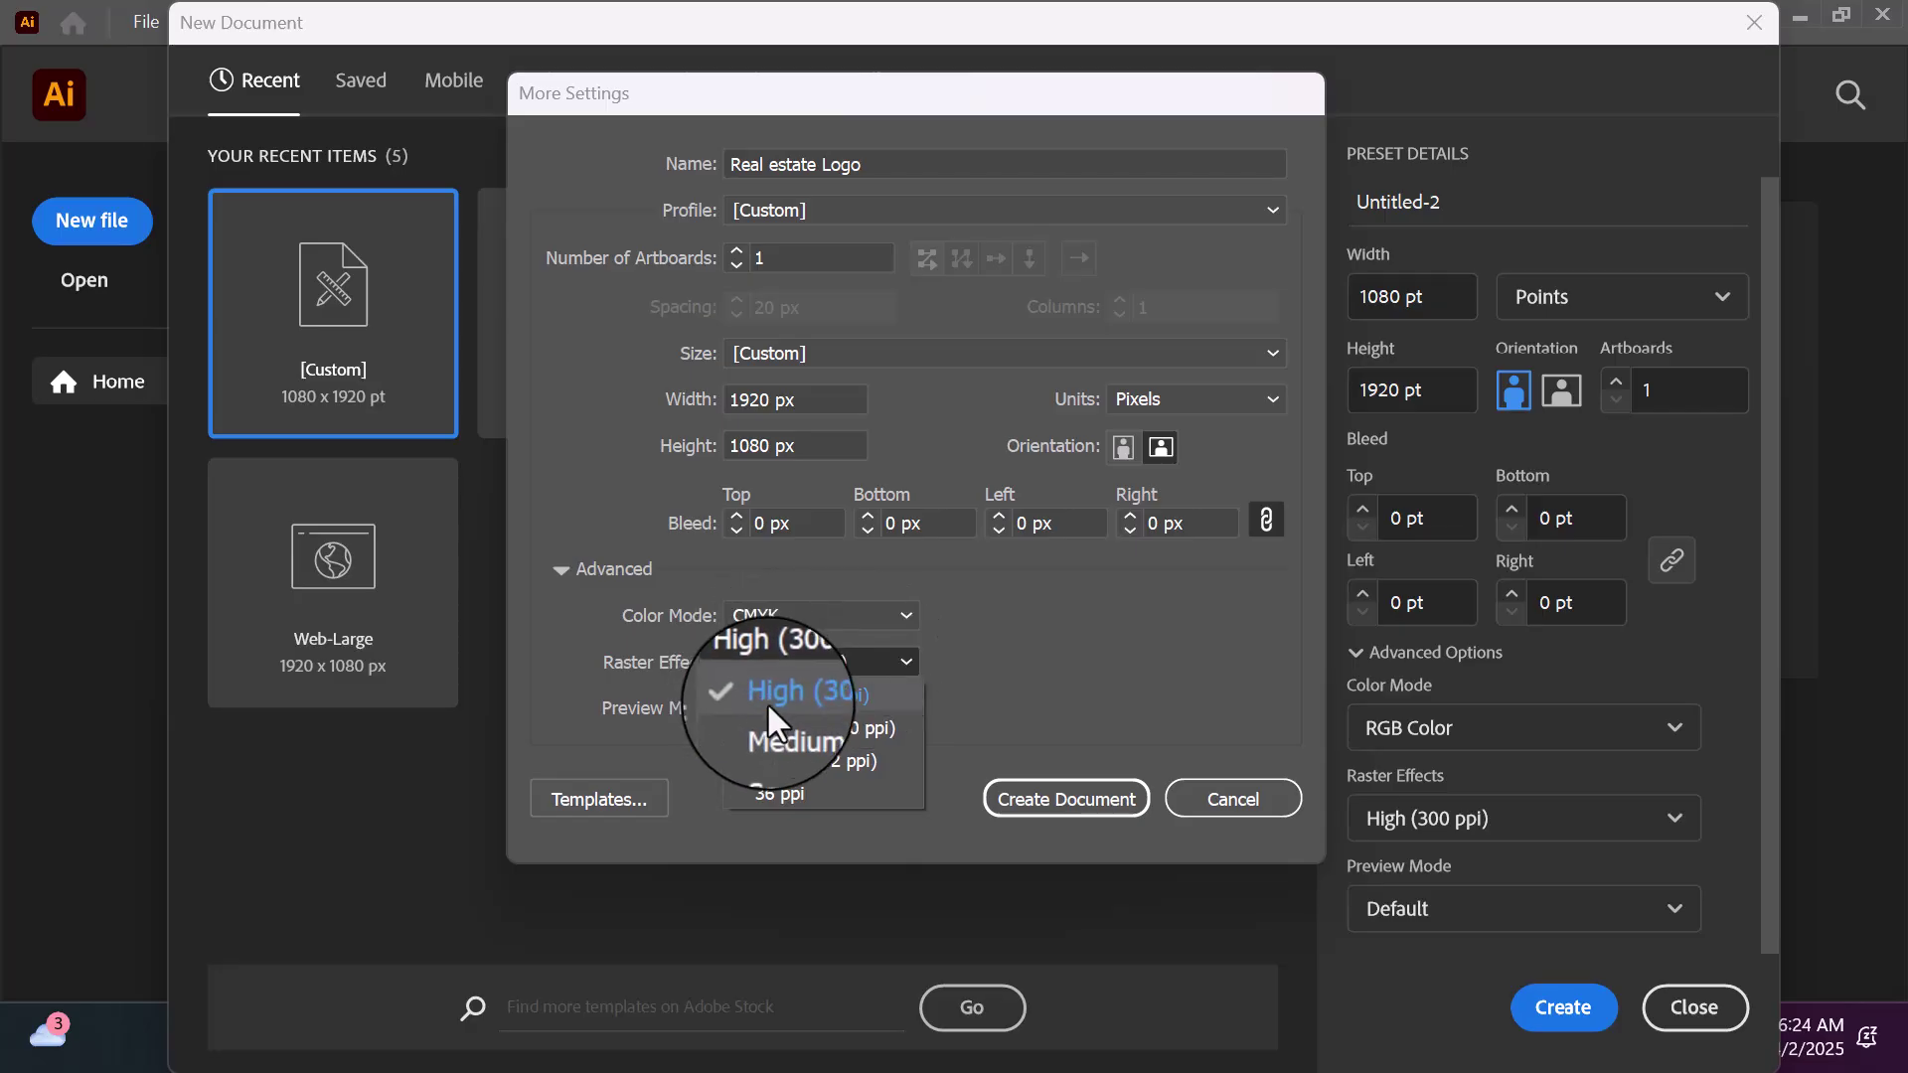
click(850, 687)
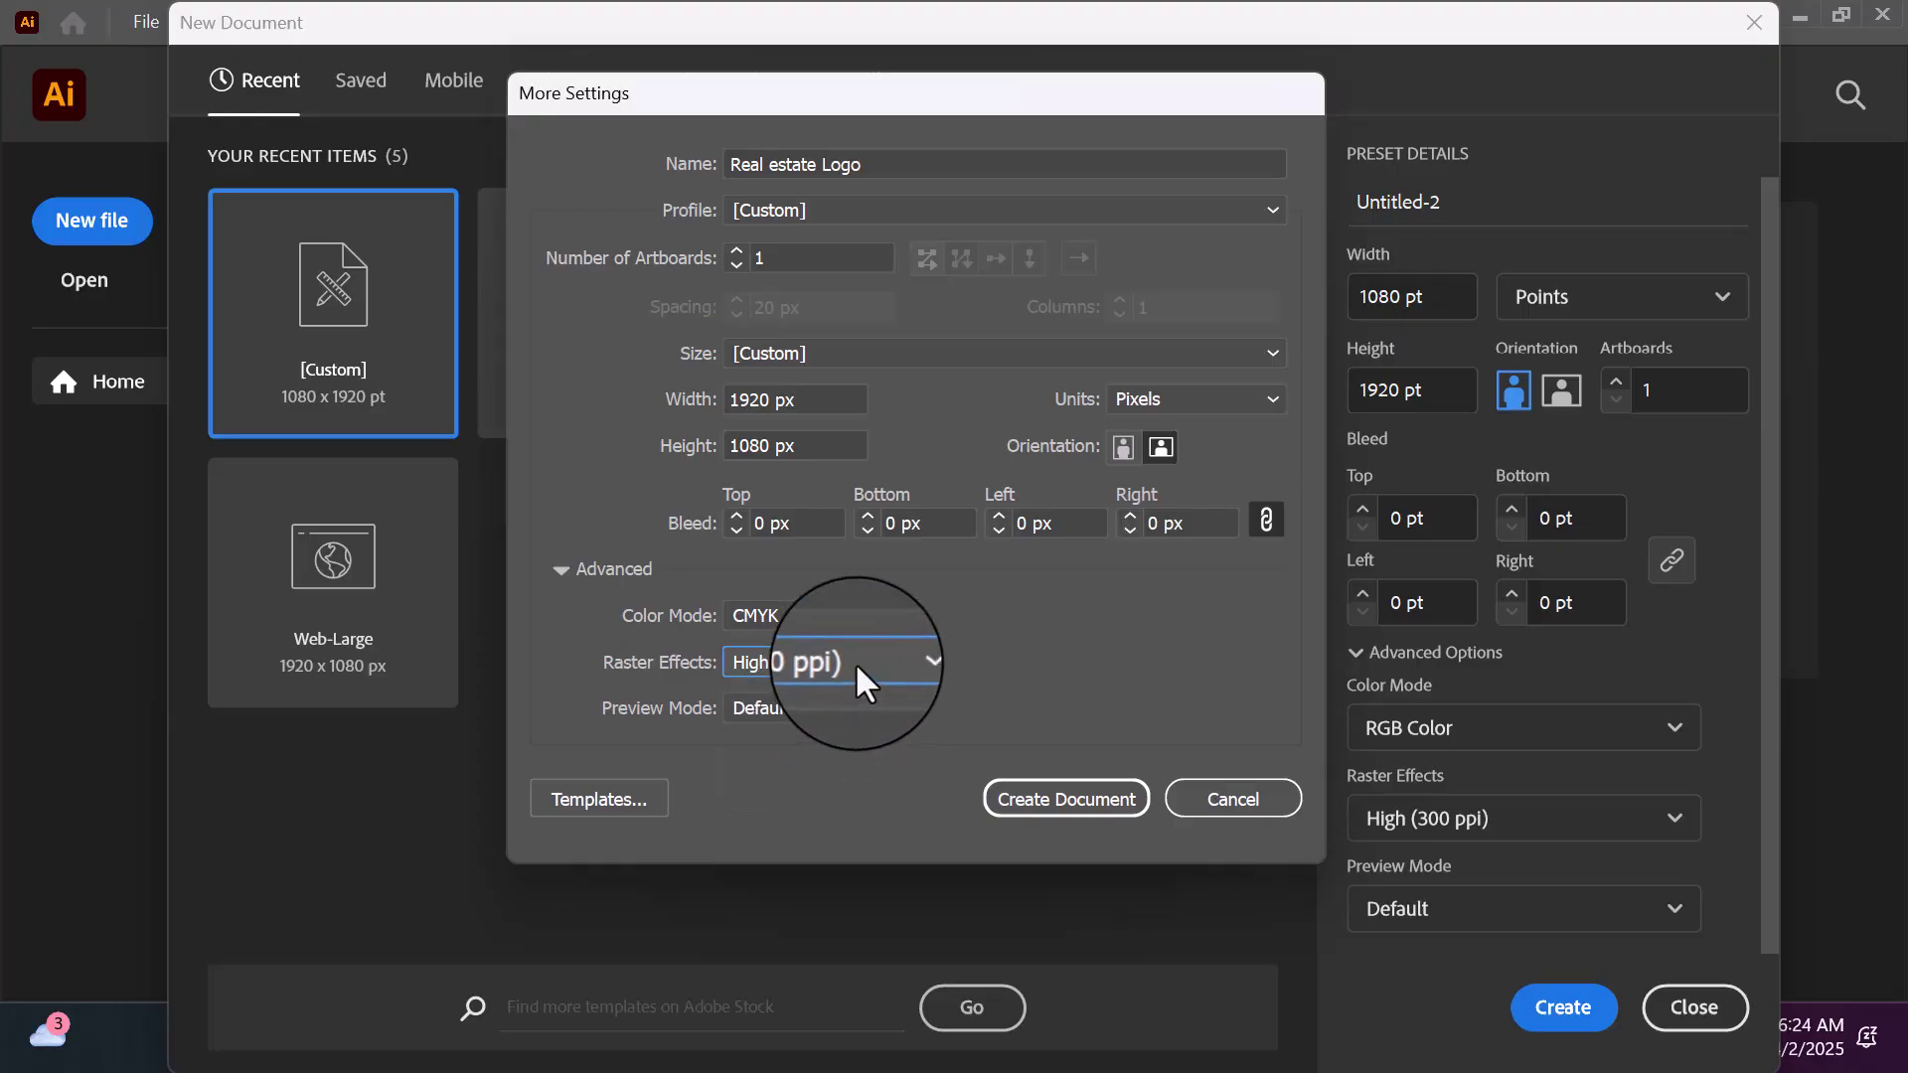
click(893, 717)
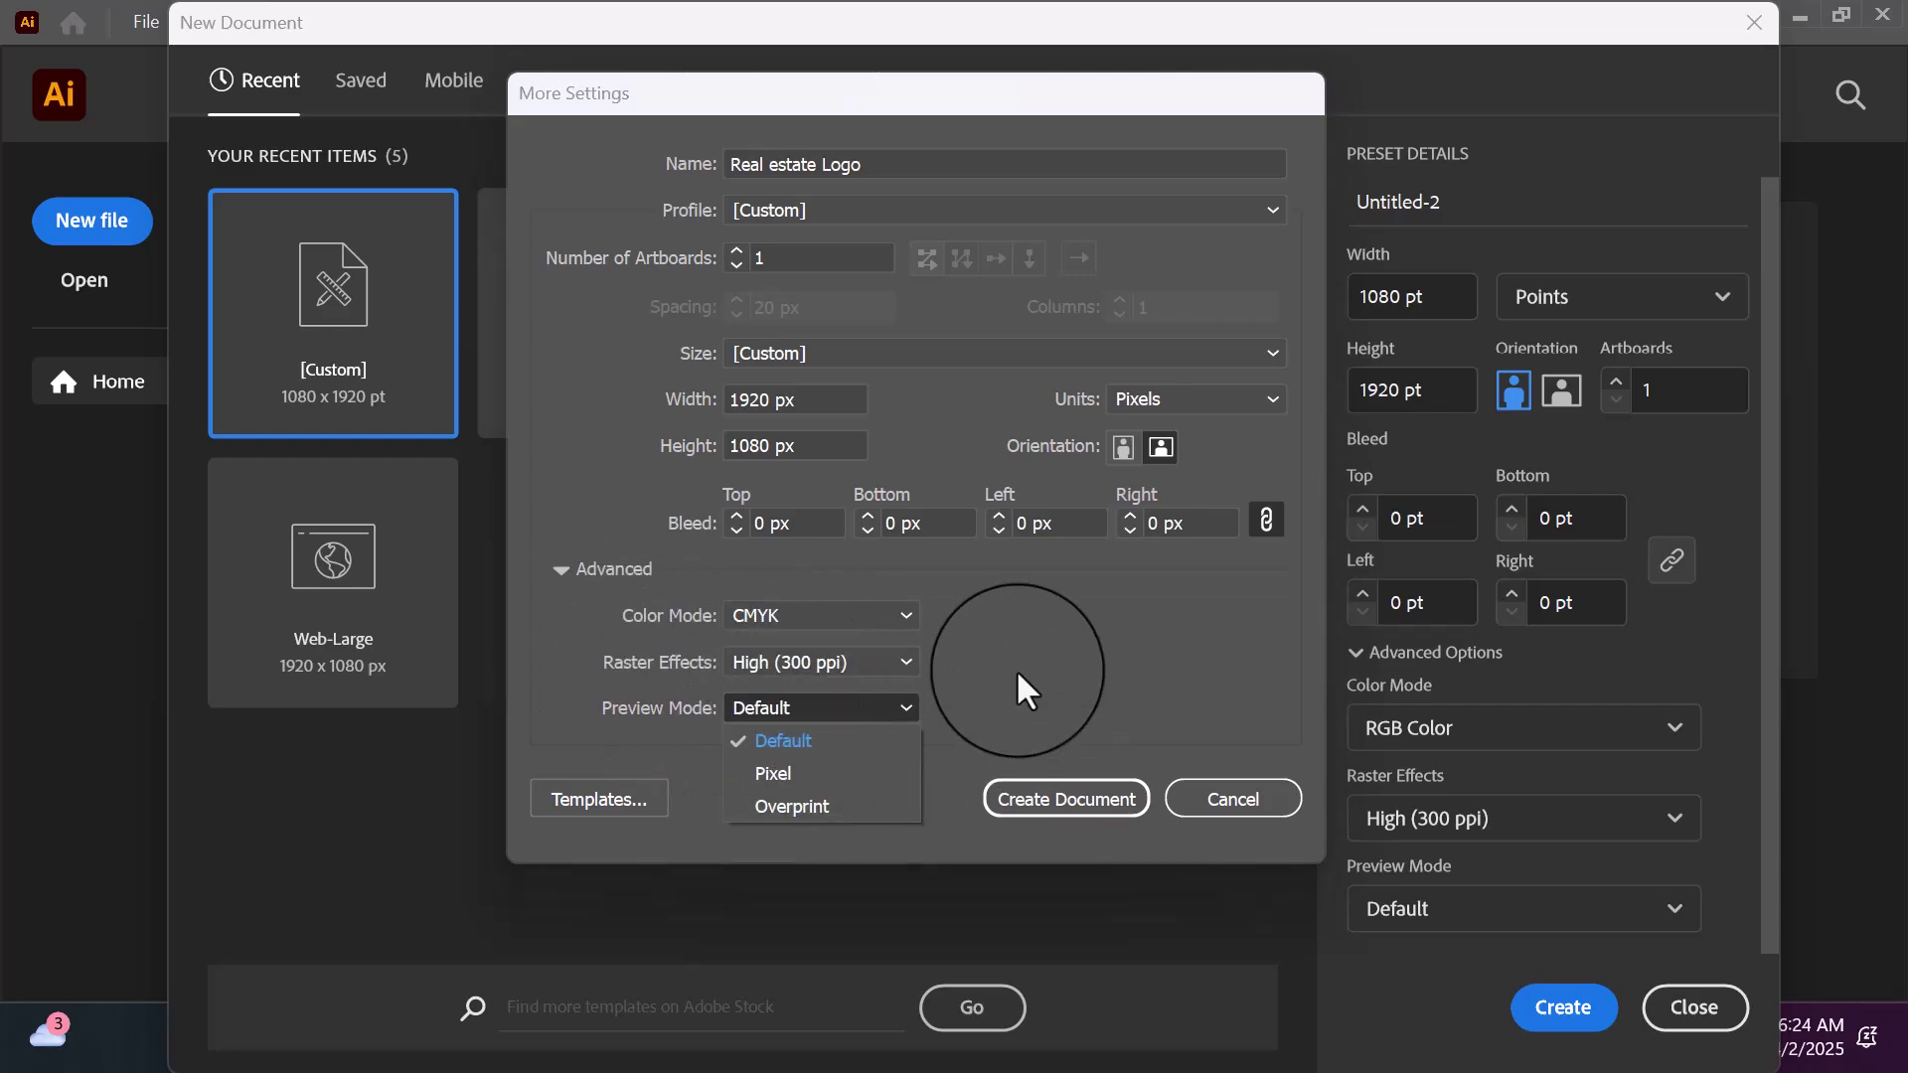
click(1029, 743)
click(1042, 797)
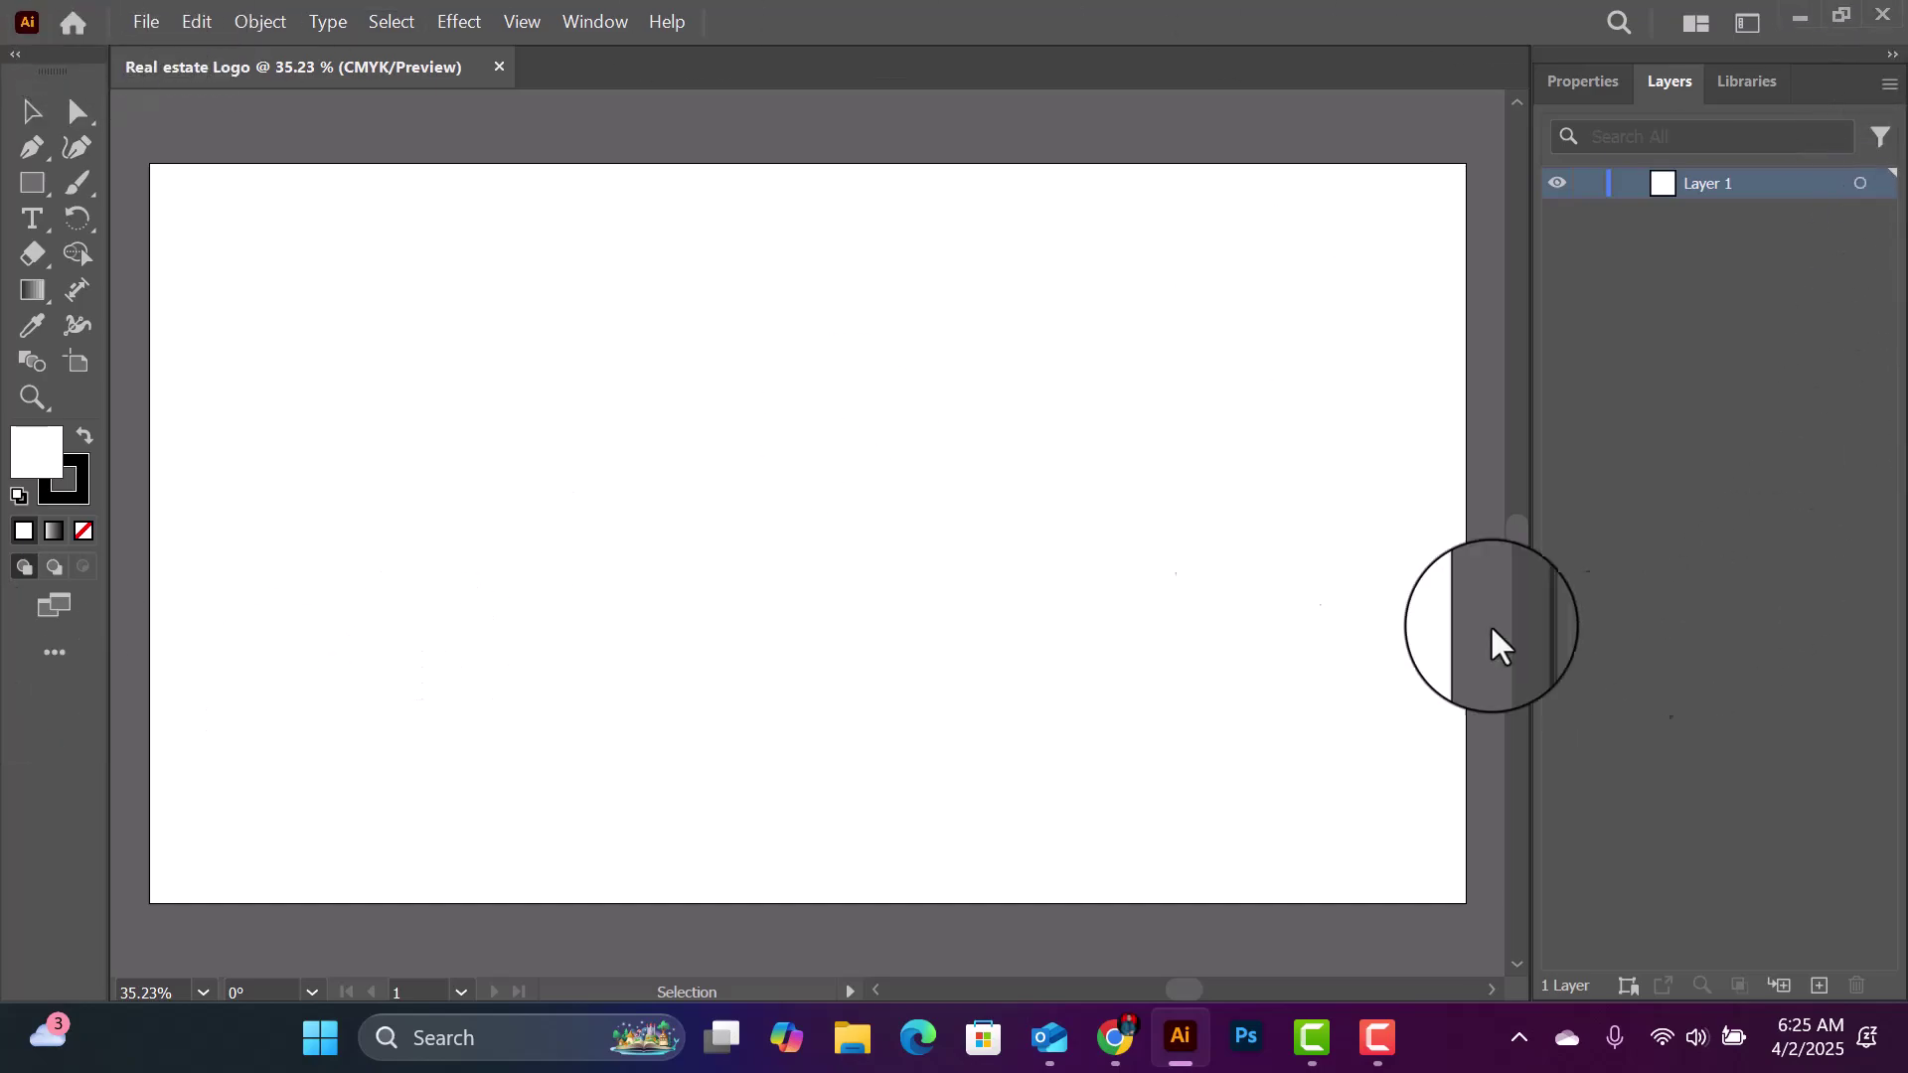
Step: Browse the menu bar from the File menu over to the Window menu's Toolbars options
click(146, 22)
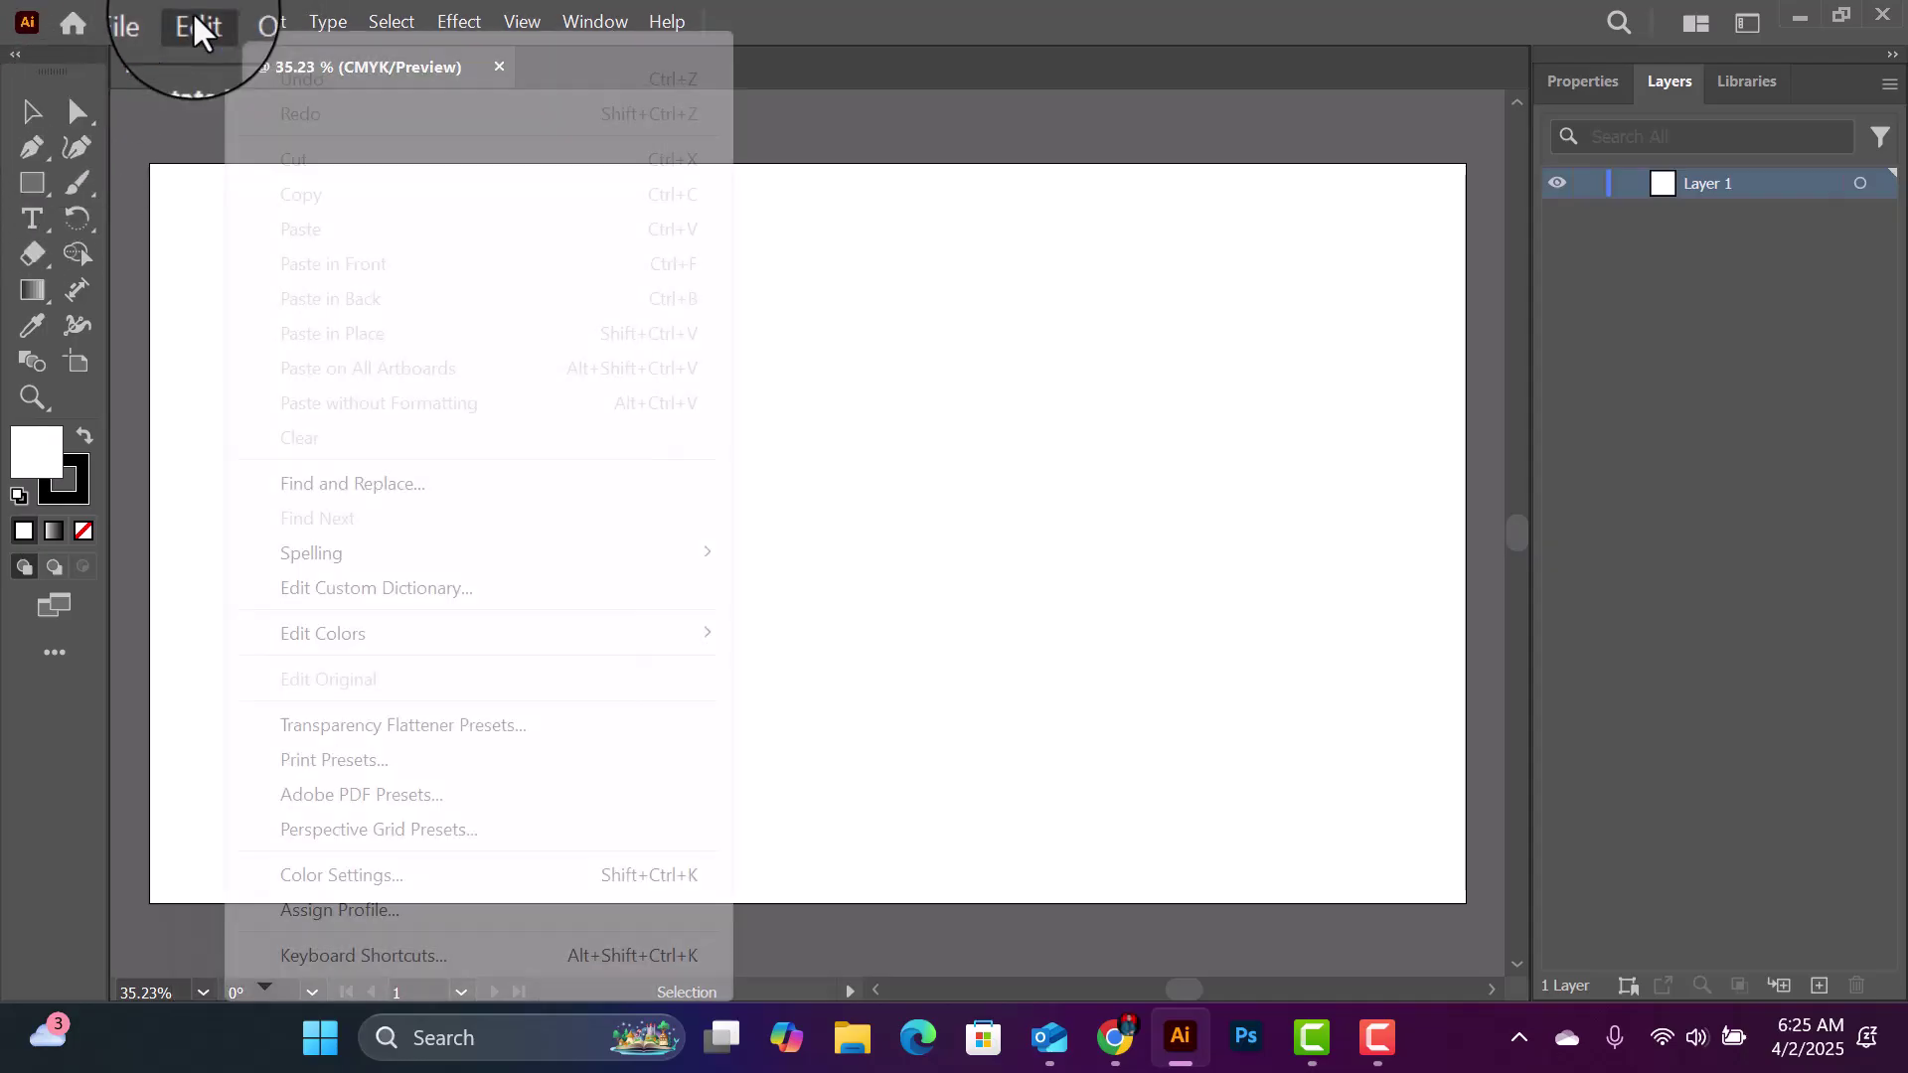
click(143, 24)
click(145, 24)
mouse_move(194, 26)
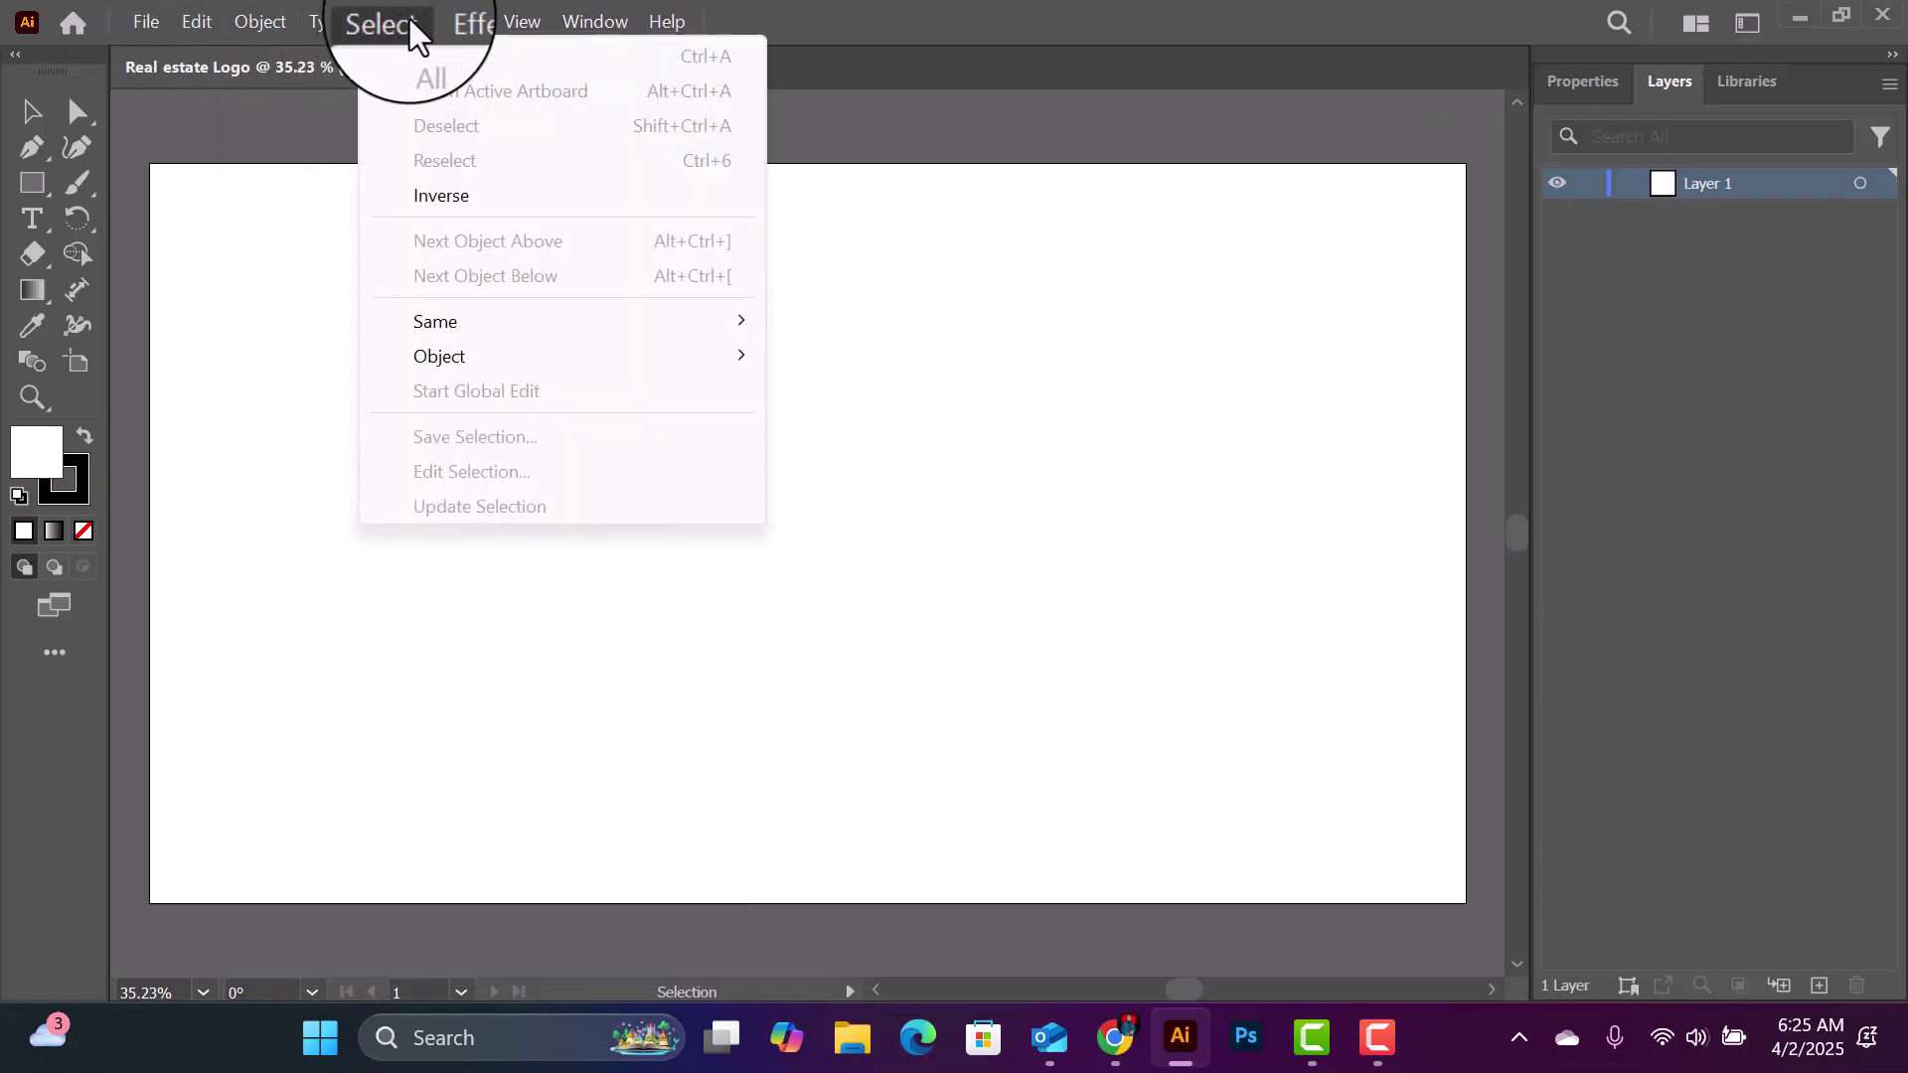
mouse_move(581, 10)
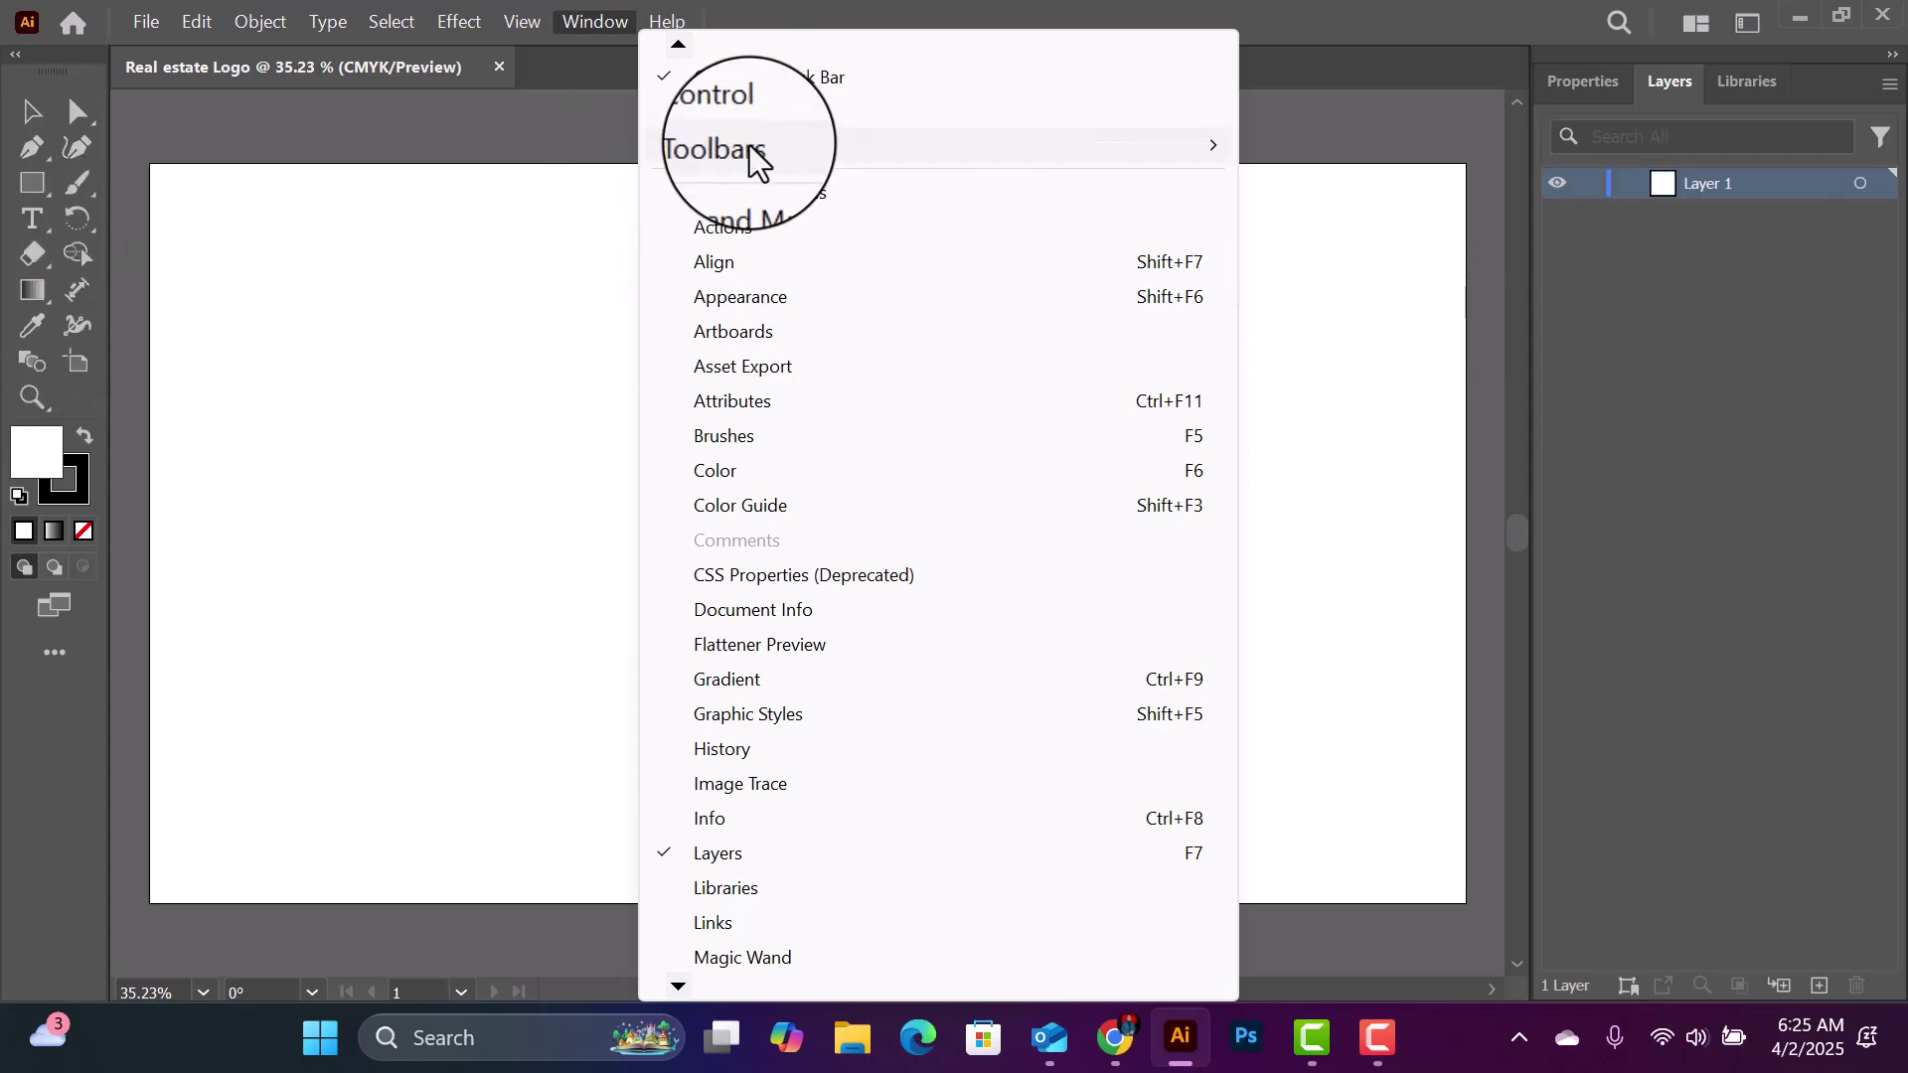
mouse_move(756, 154)
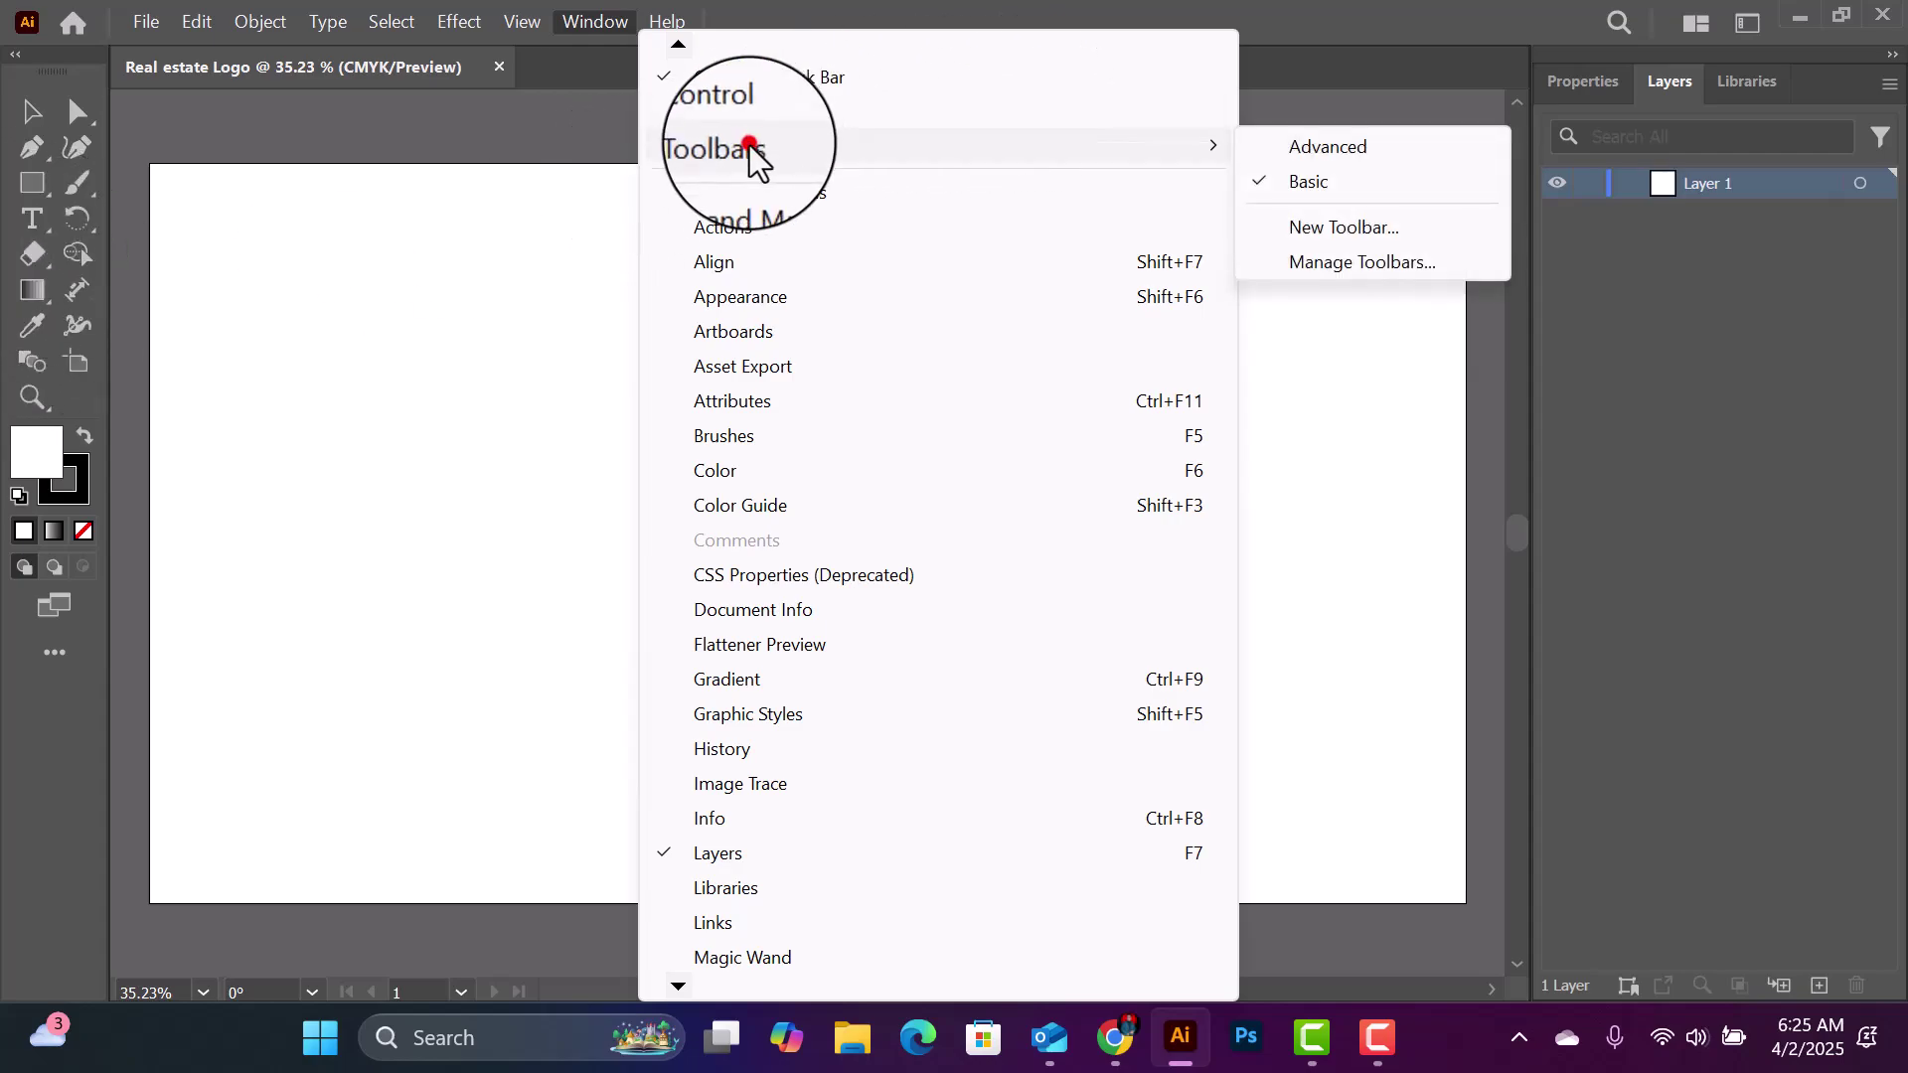
click(1332, 182)
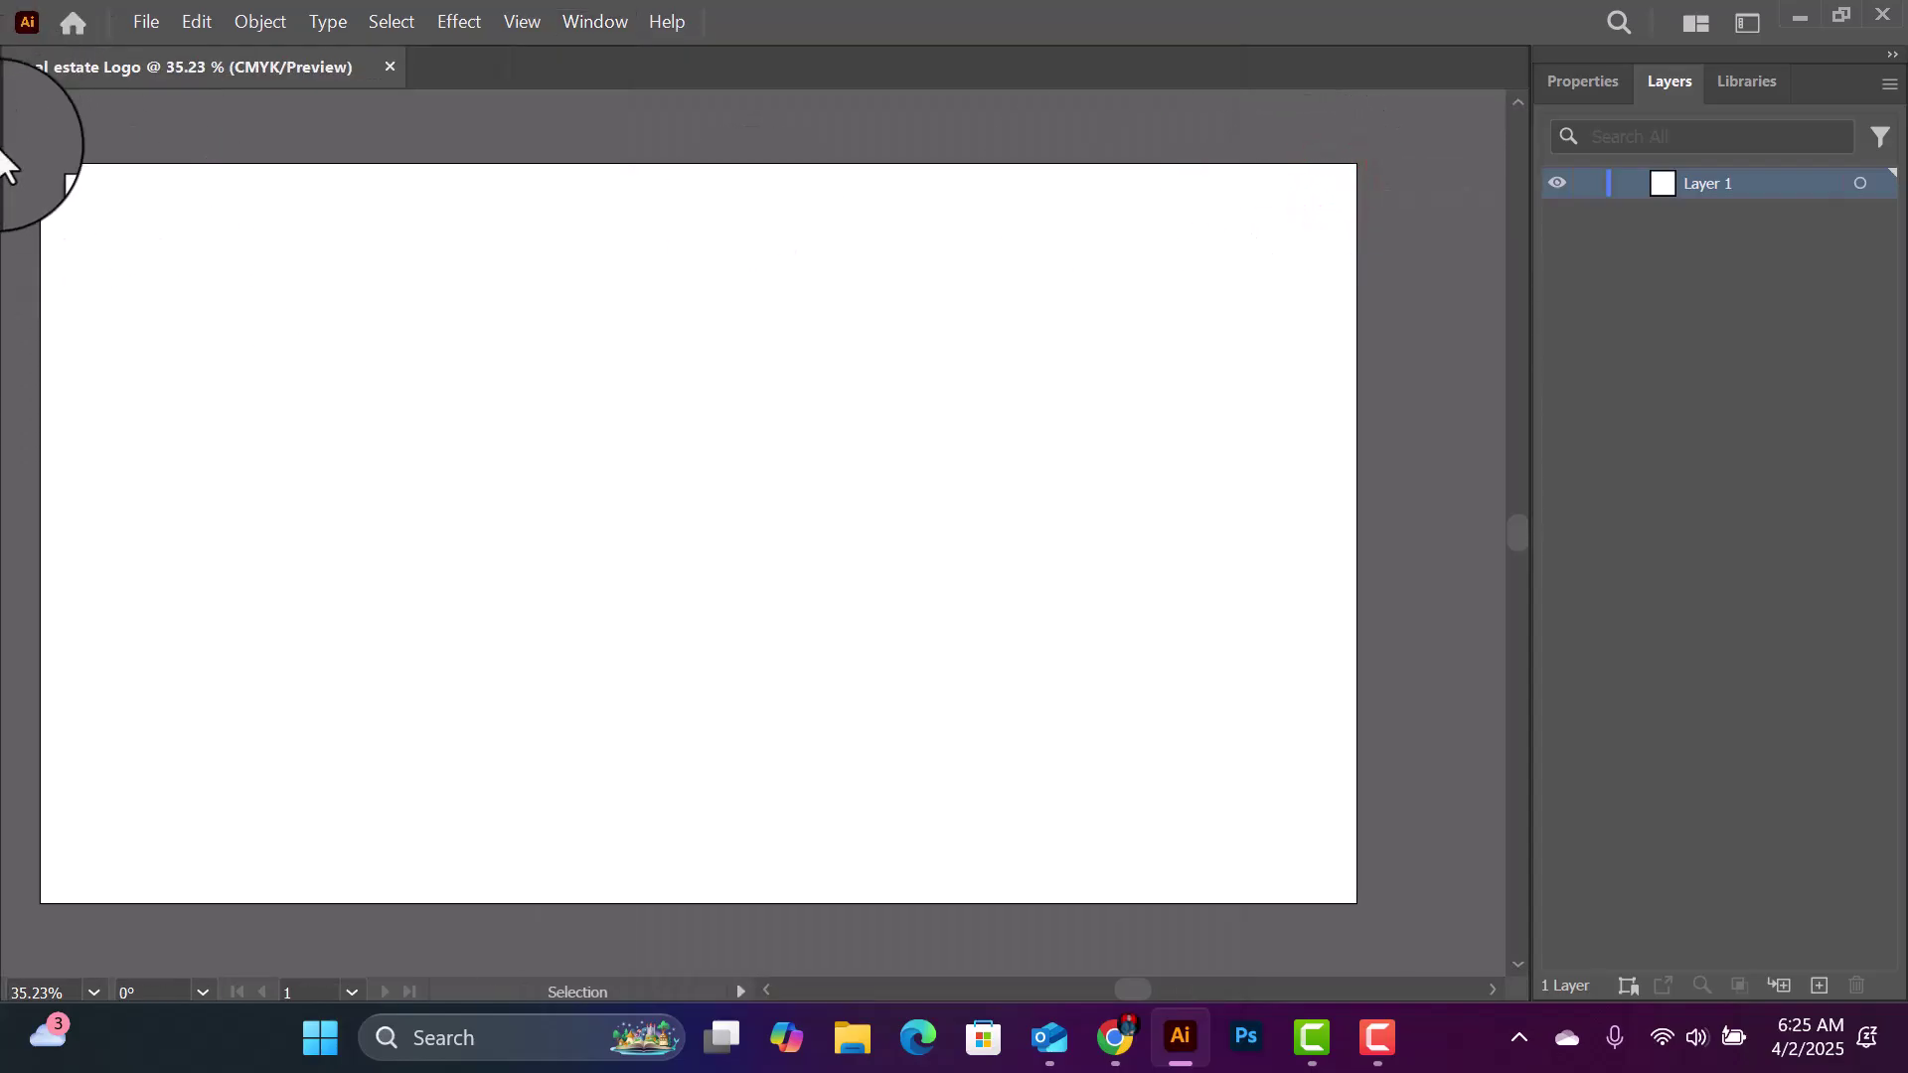
click(597, 16)
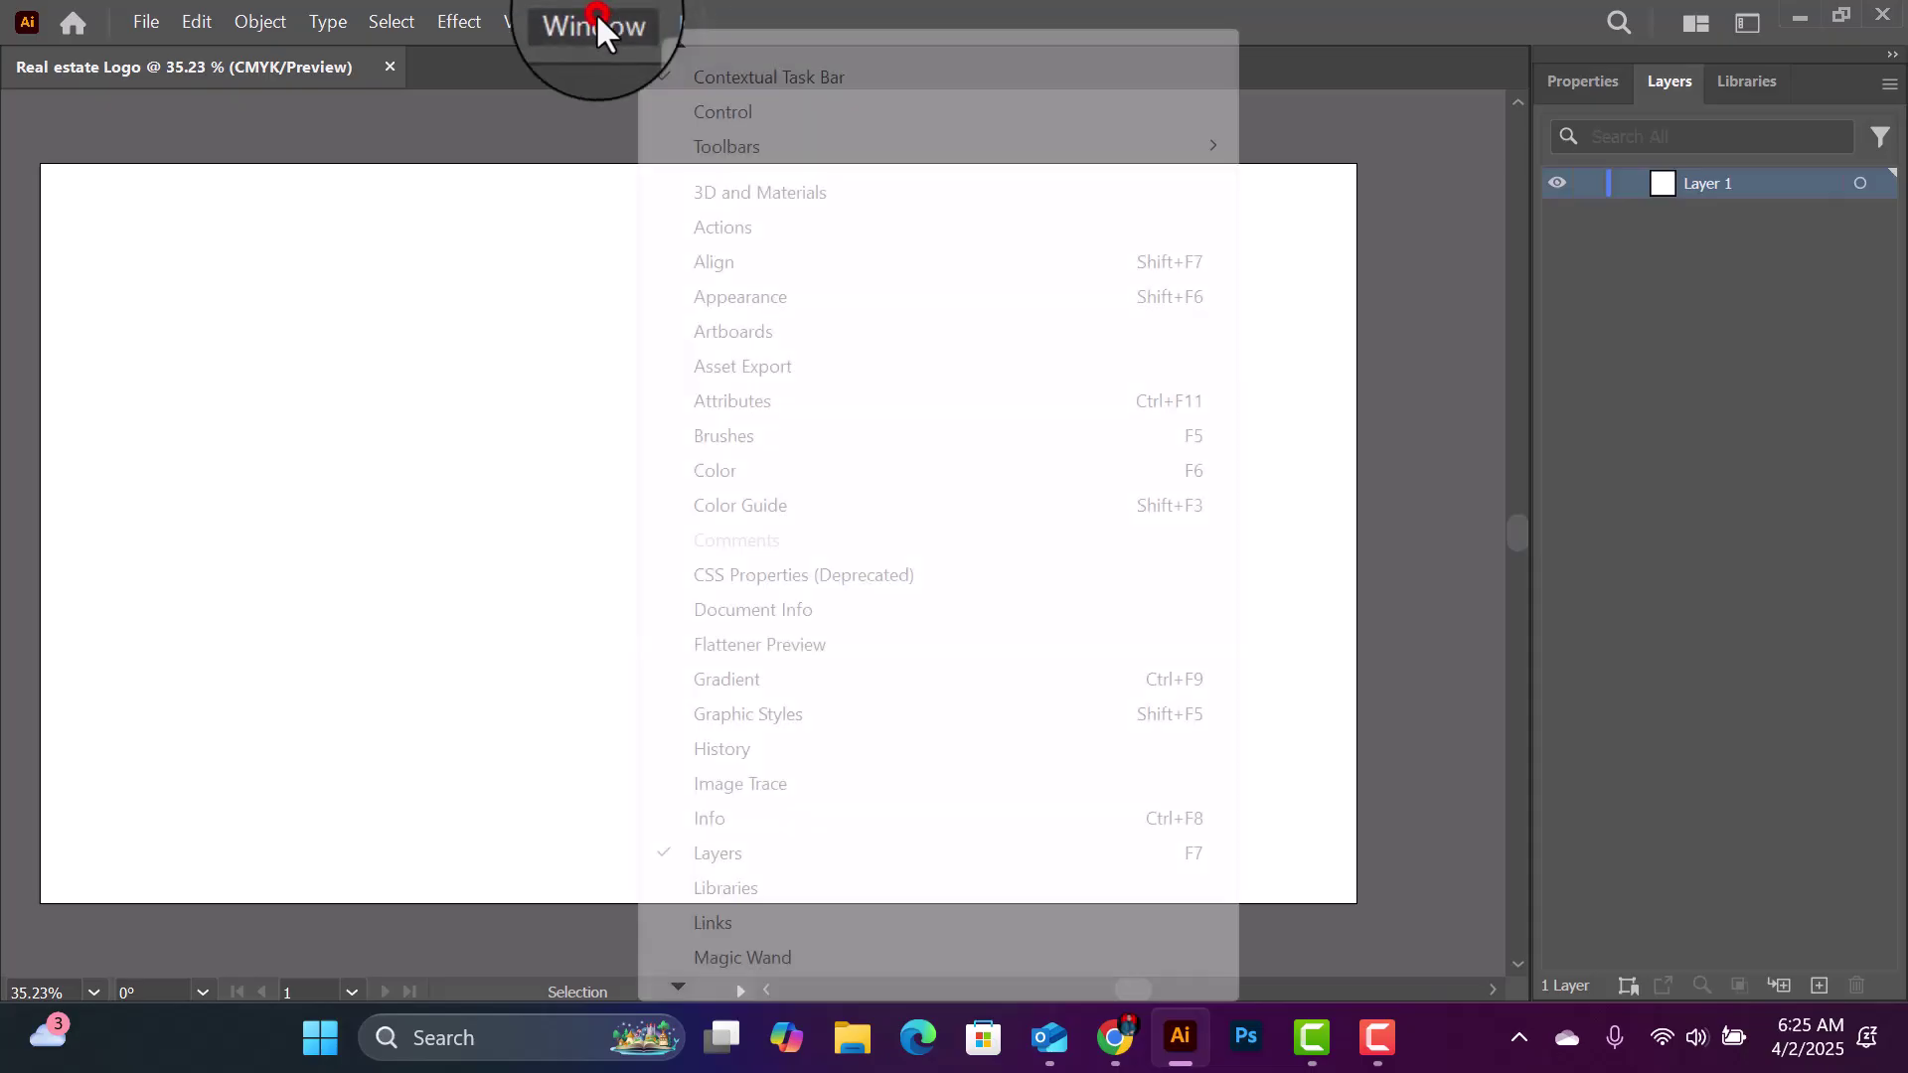
click(833, 145)
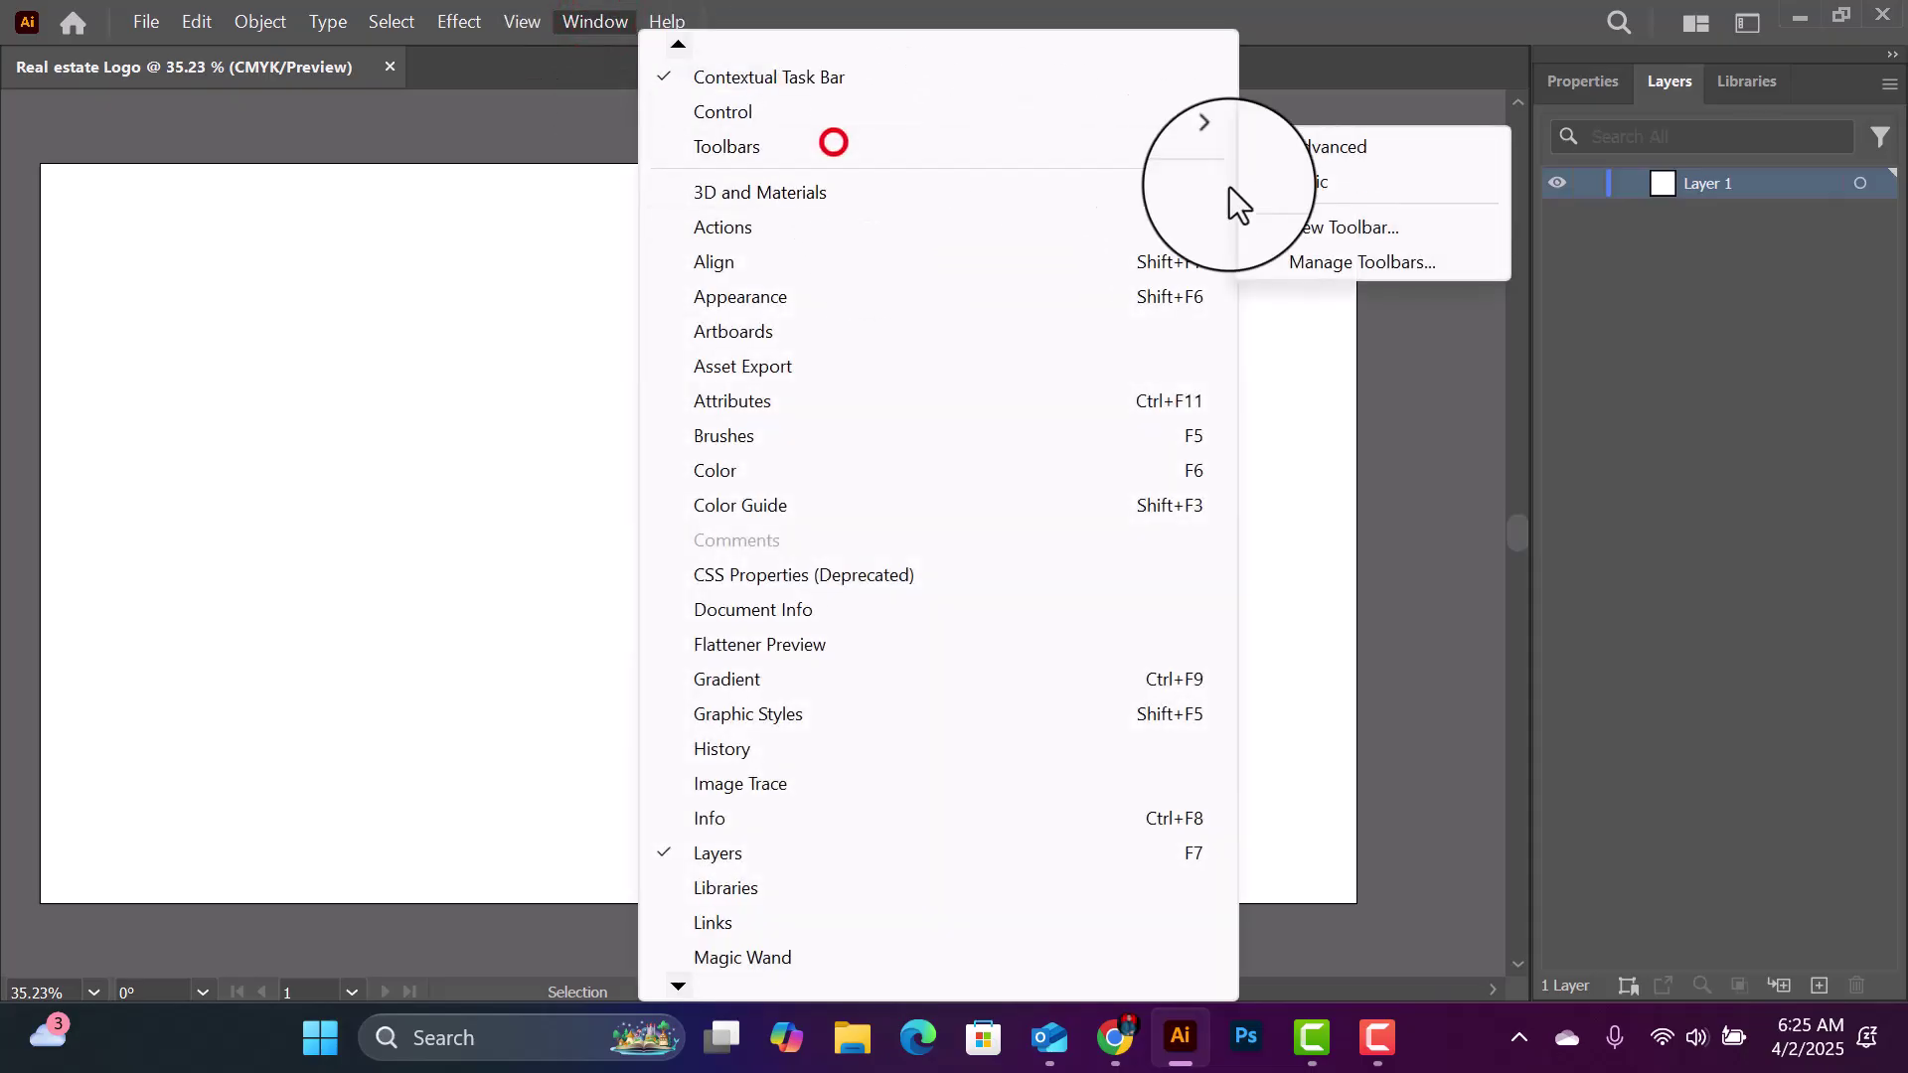
click(1320, 181)
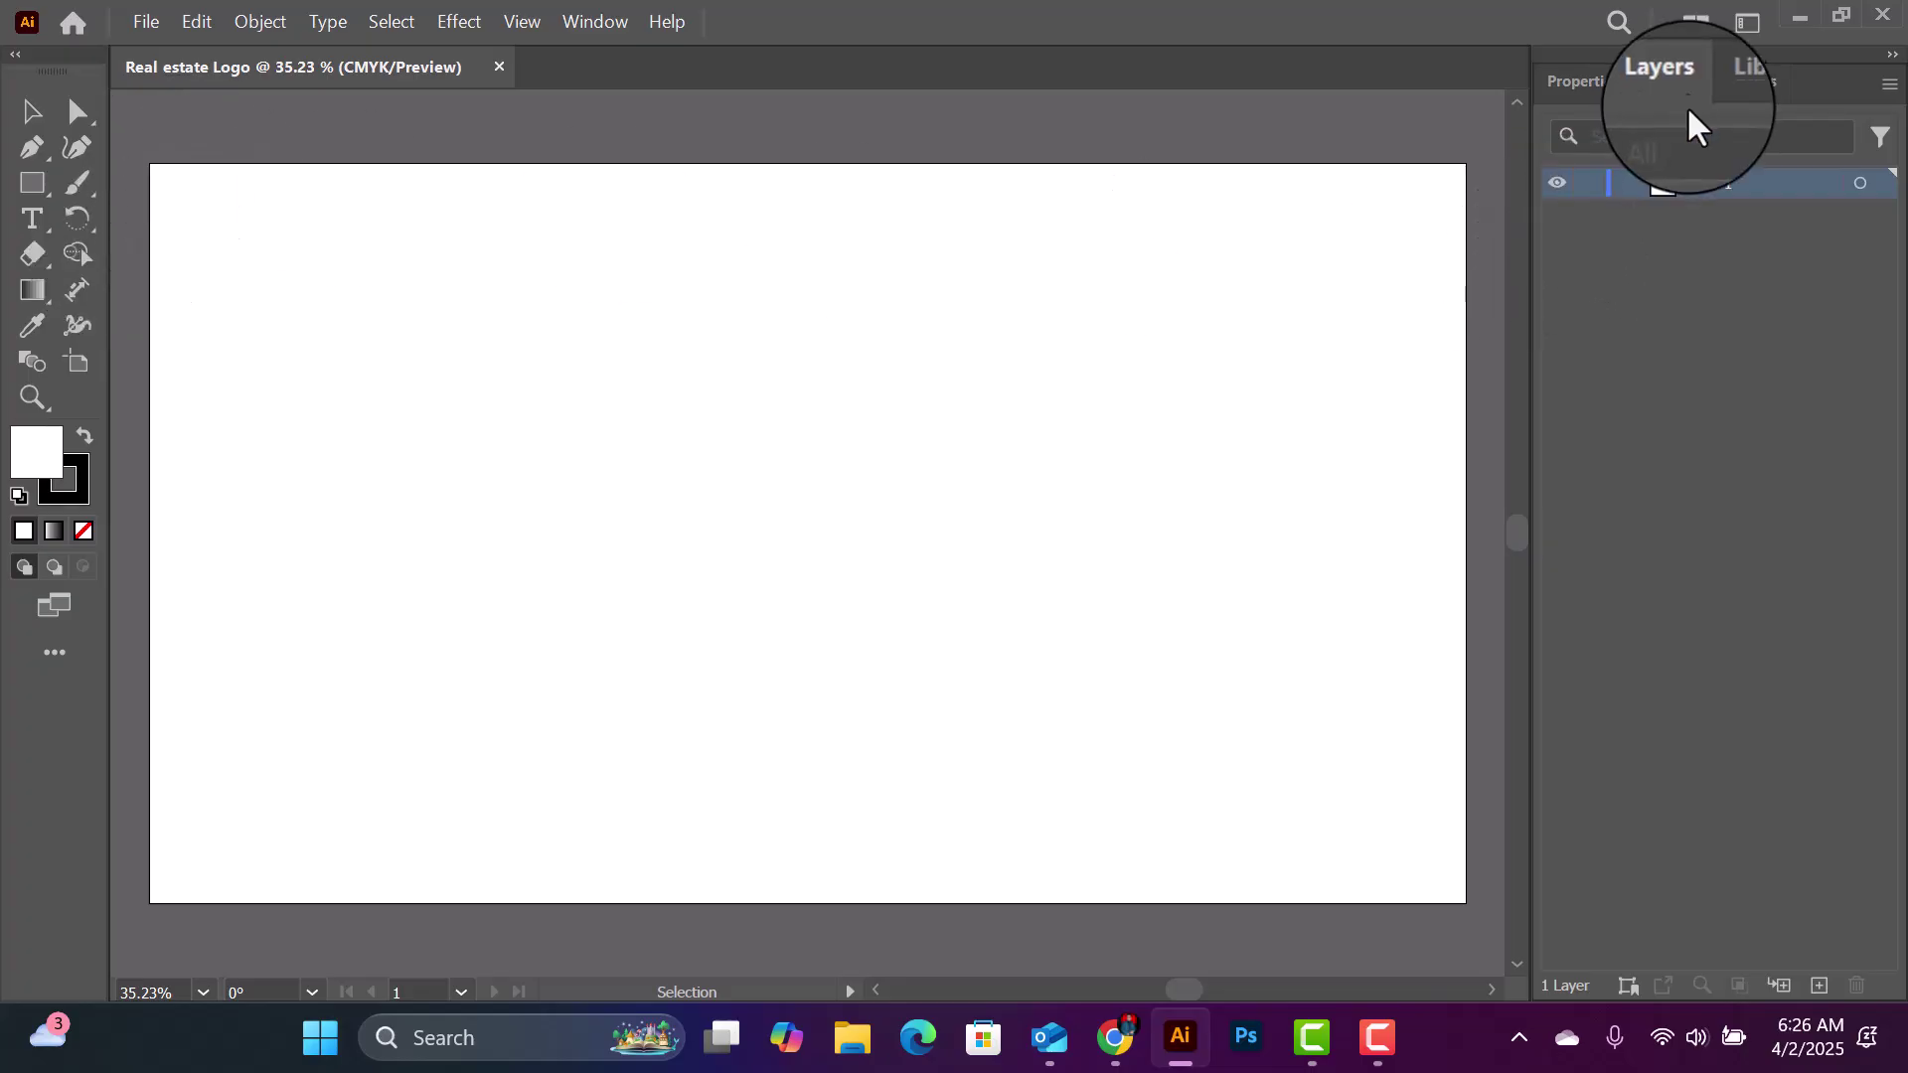
Step: Switch between the Properties, Layers and Libraries panel tabs to inspect each view
click(1602, 86)
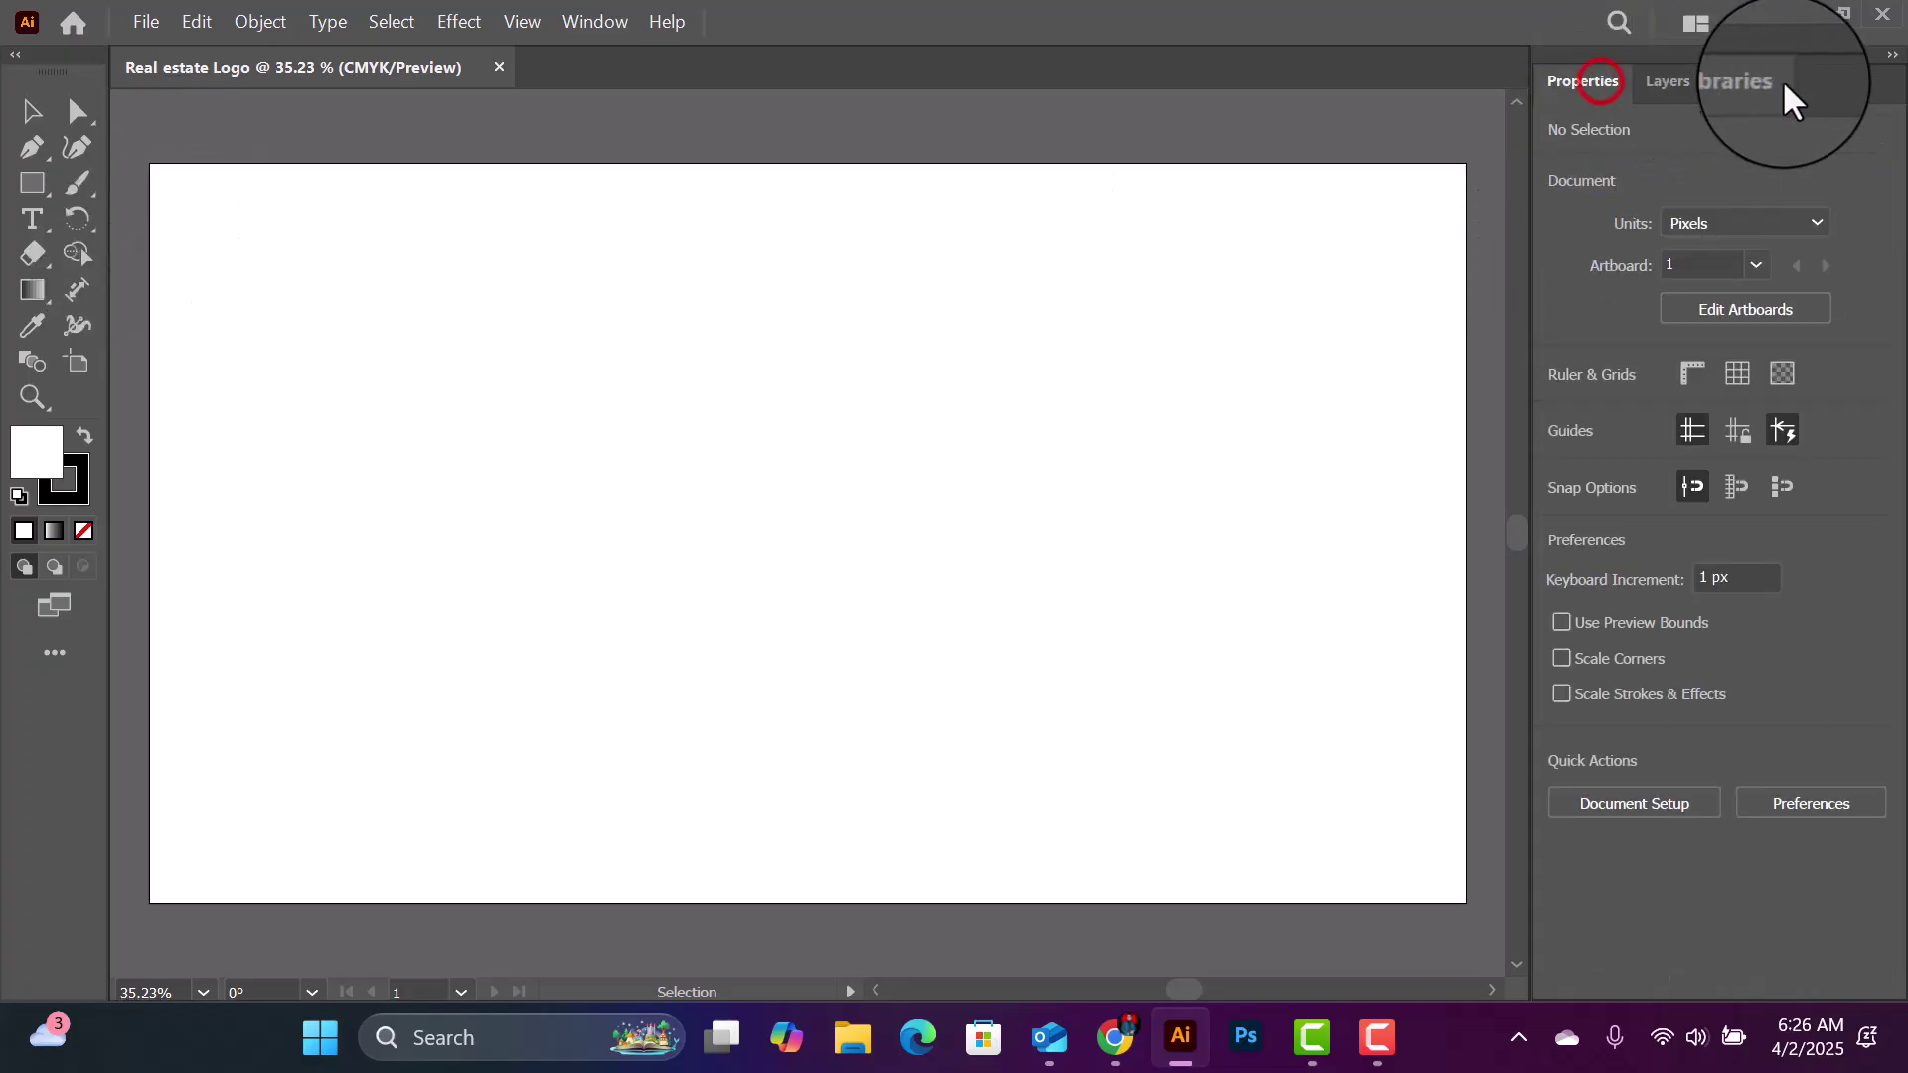
click(1669, 85)
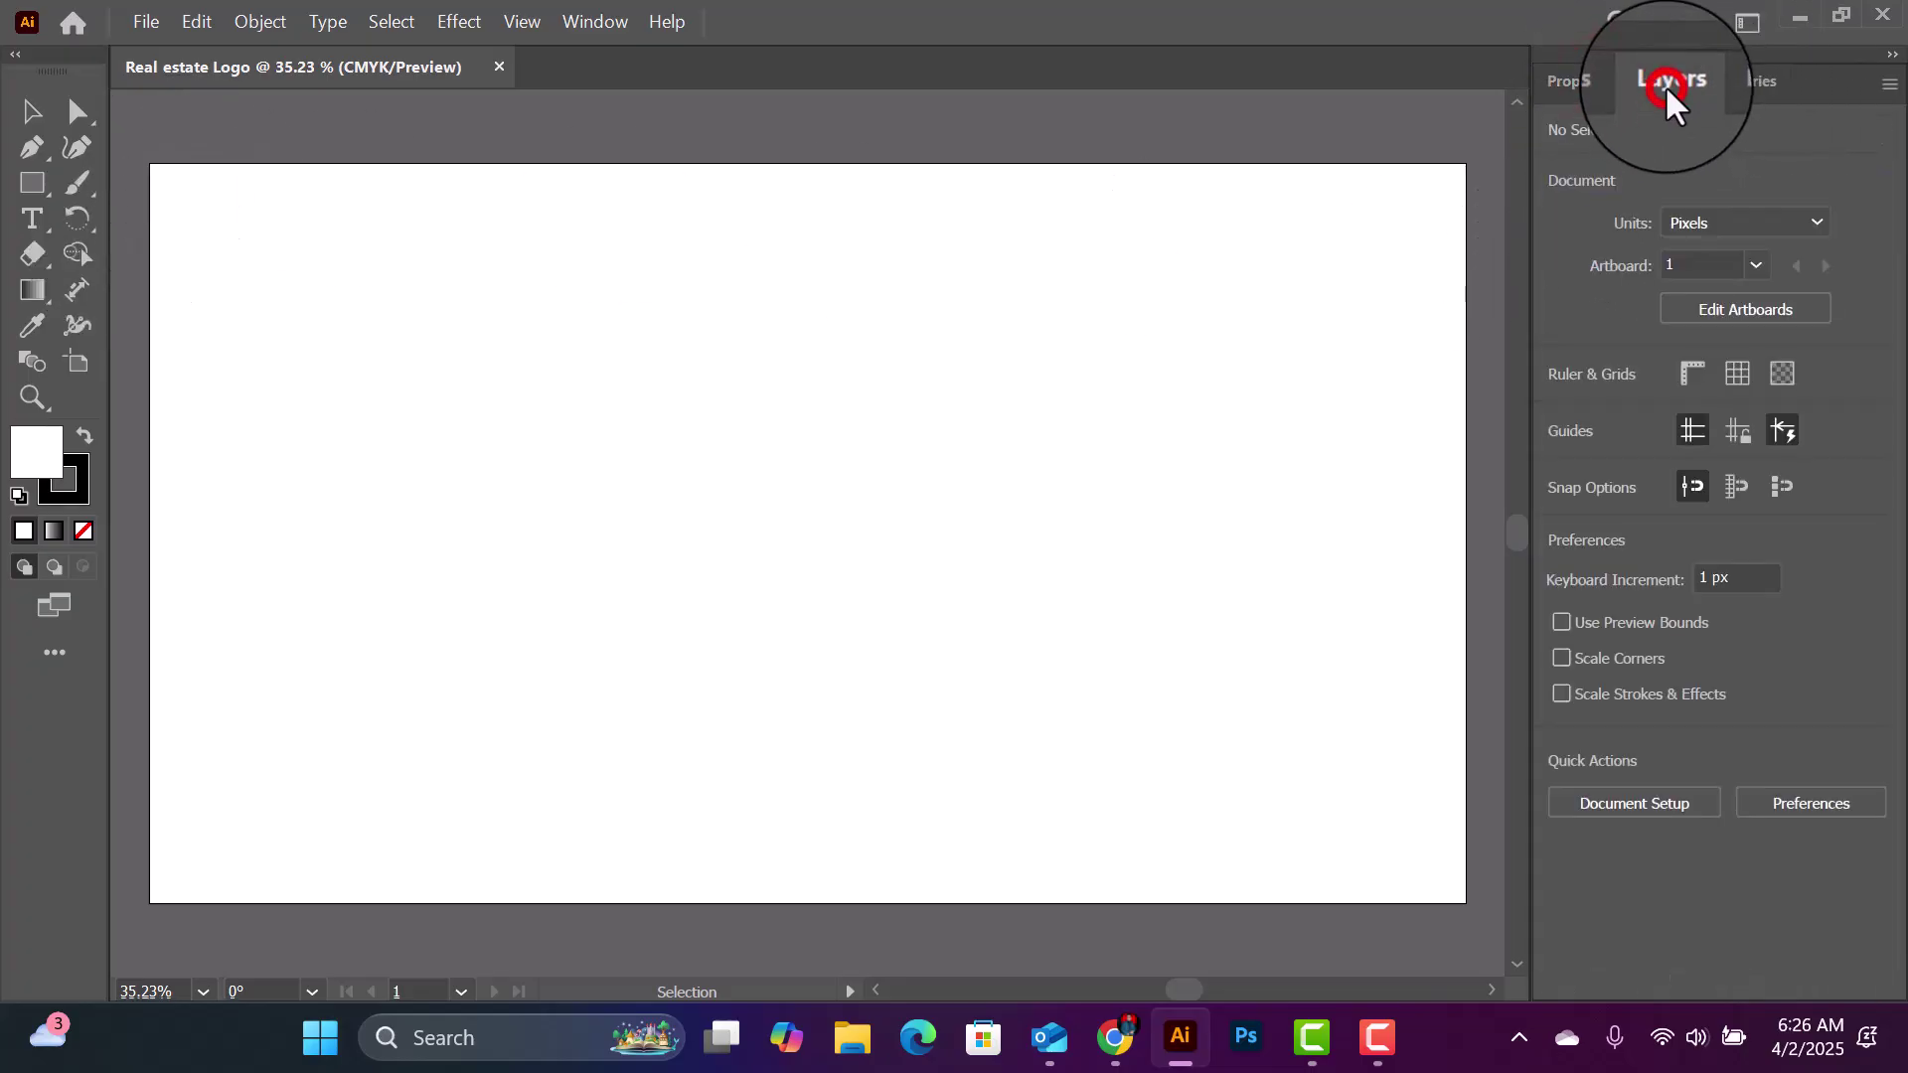
click(1755, 87)
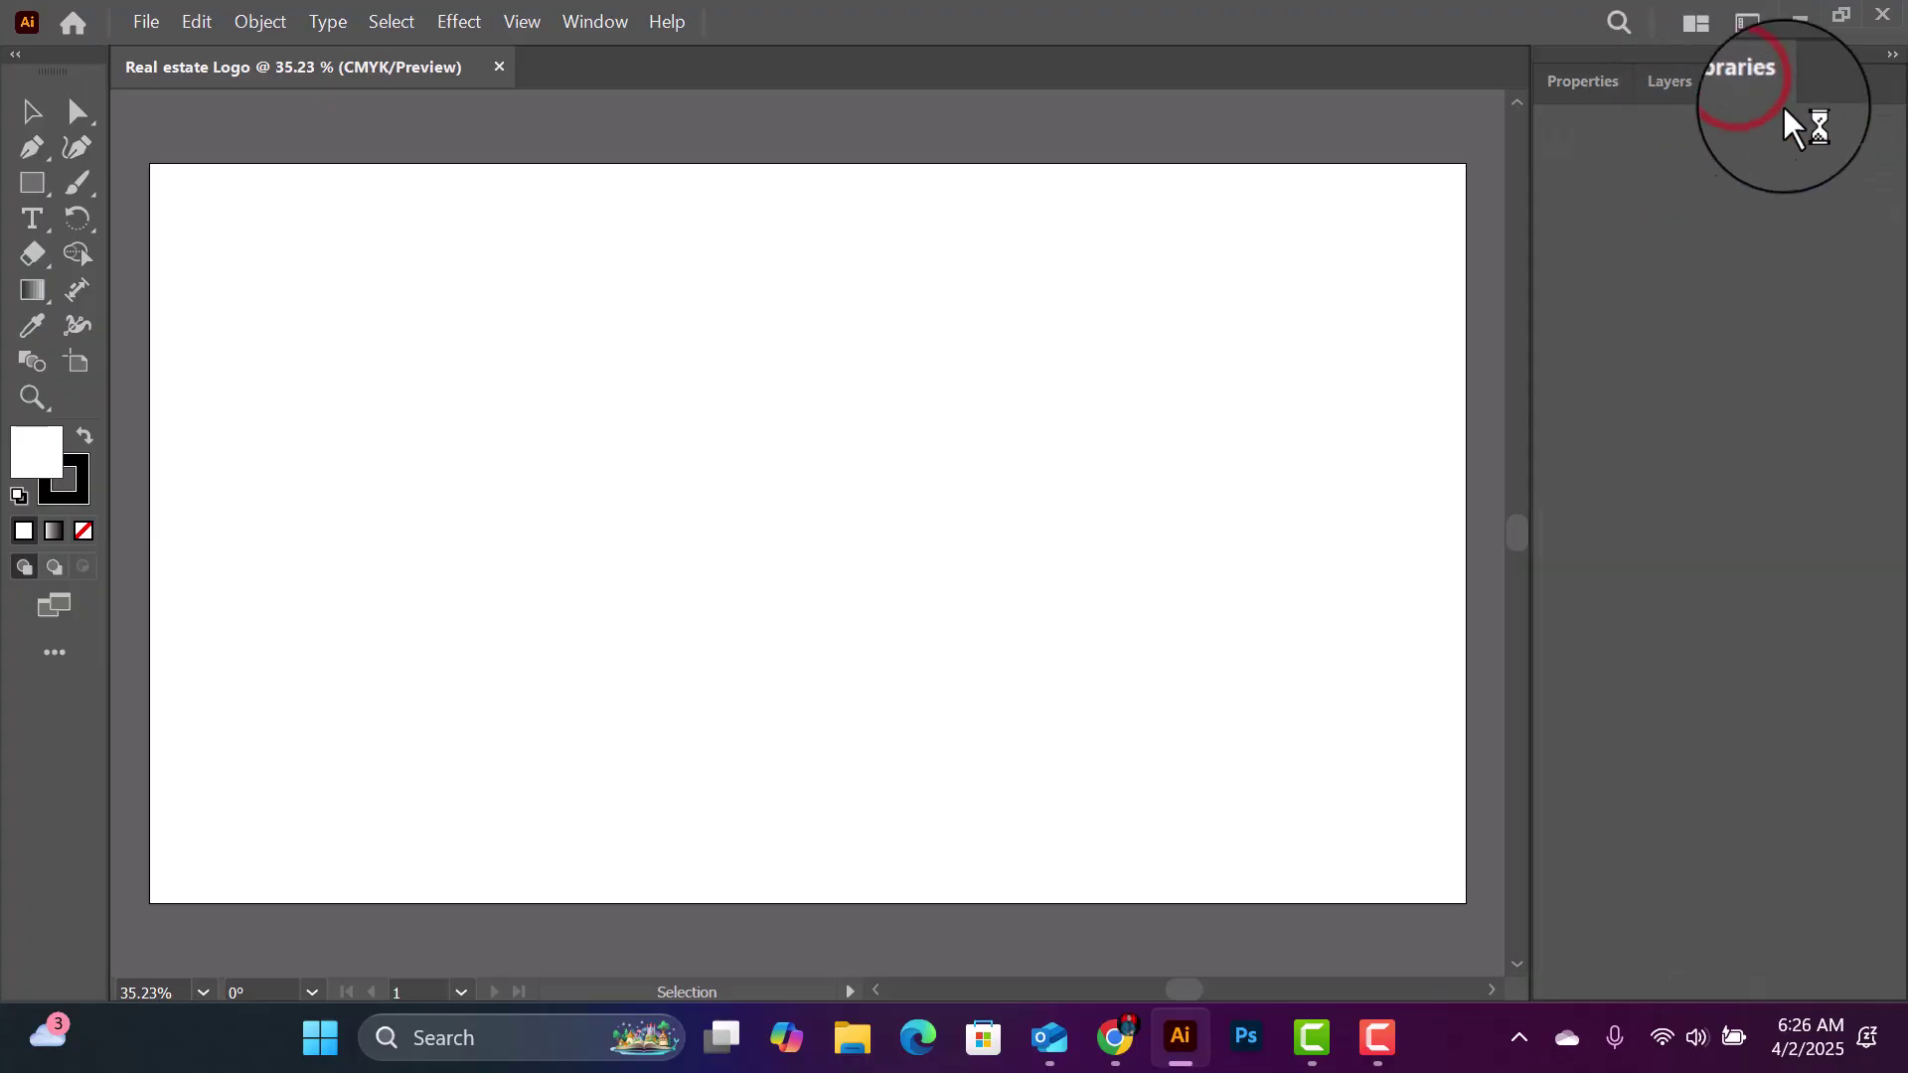
click(1679, 91)
click(1595, 87)
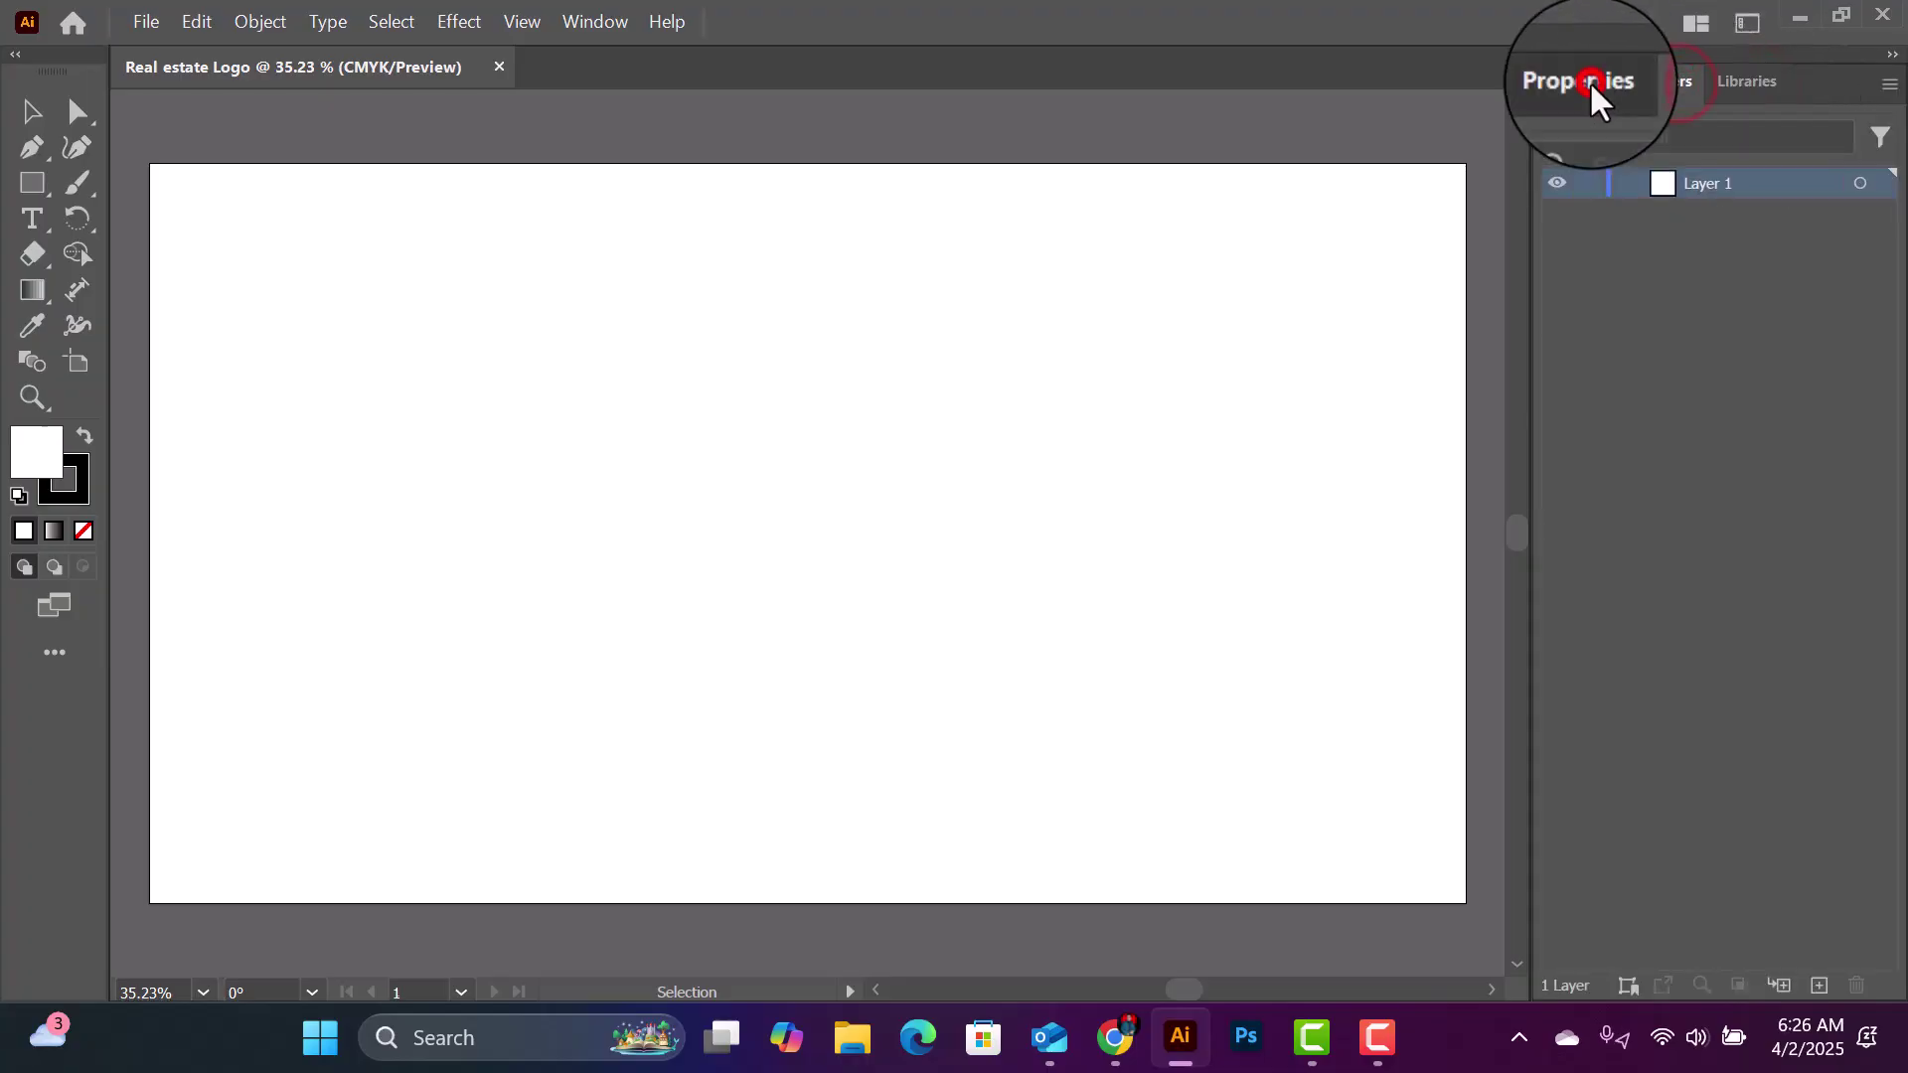
click(1749, 82)
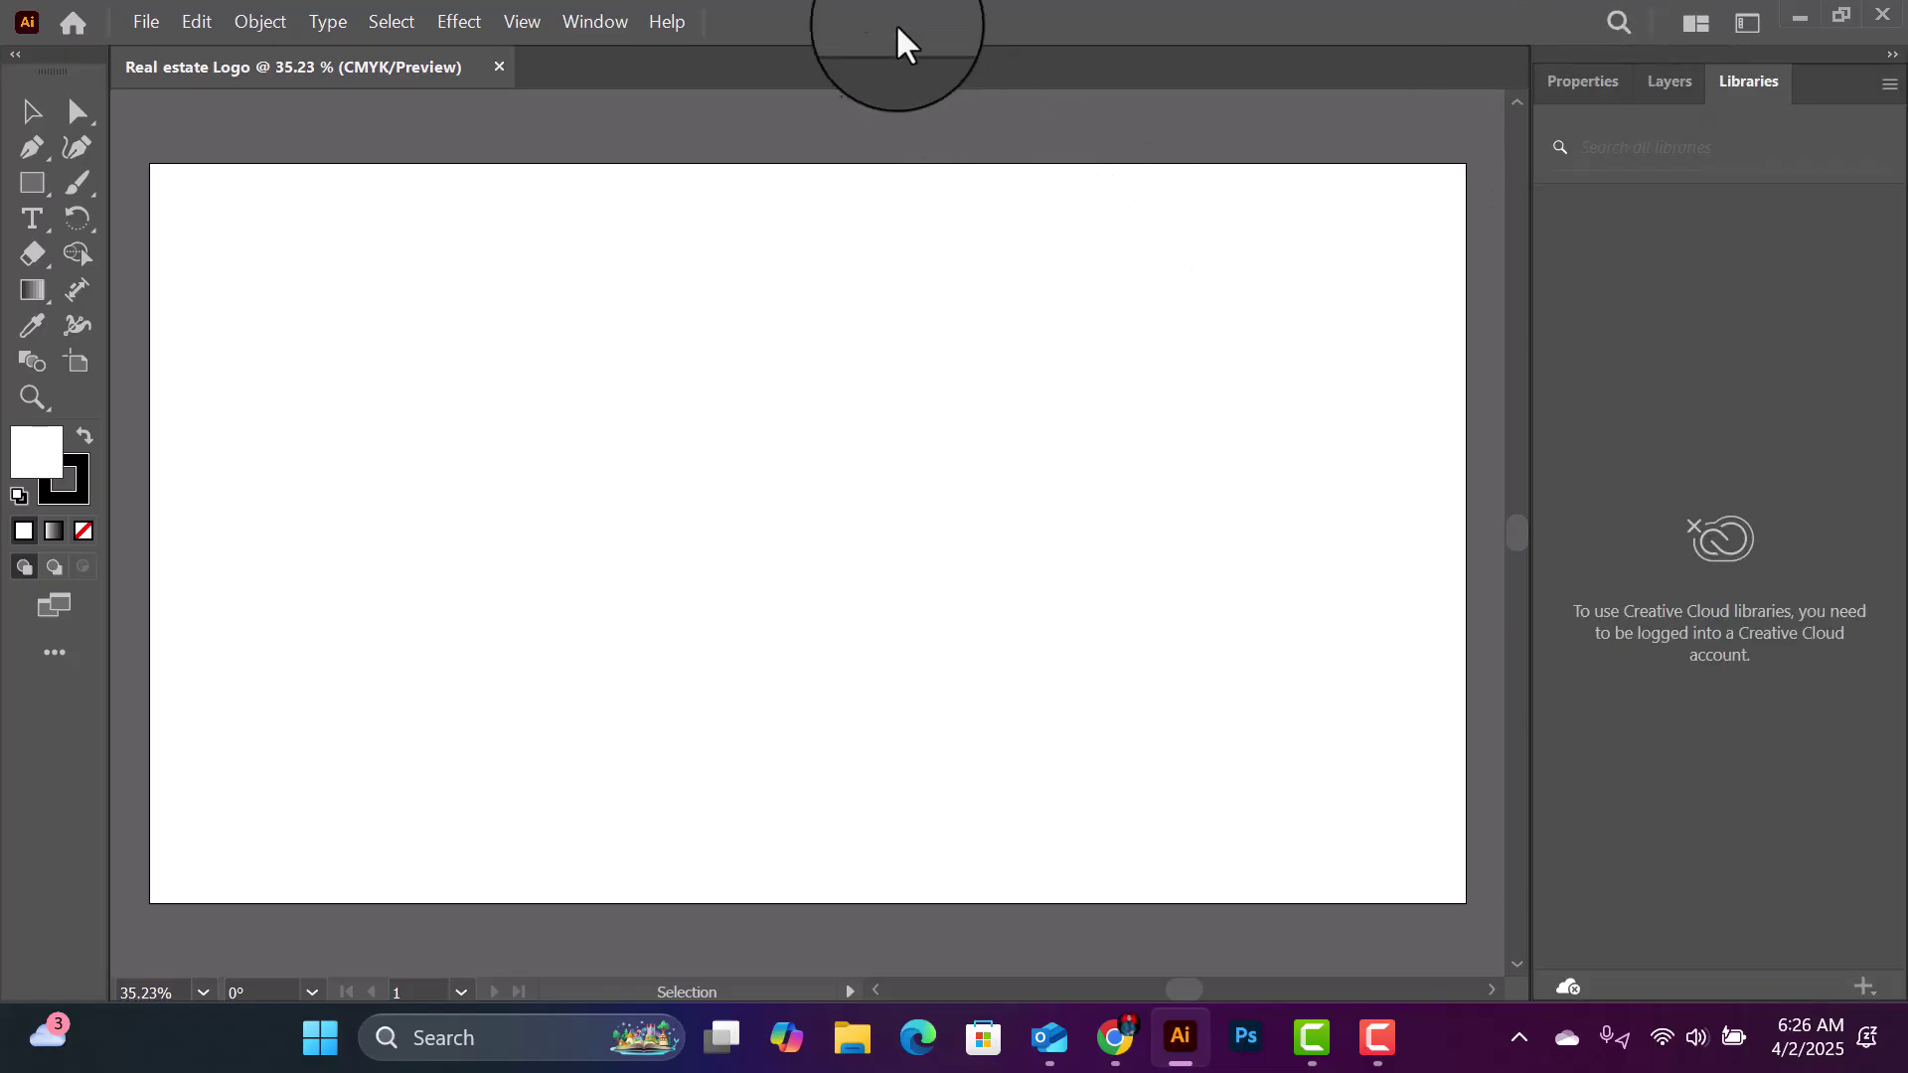
click(1655, 82)
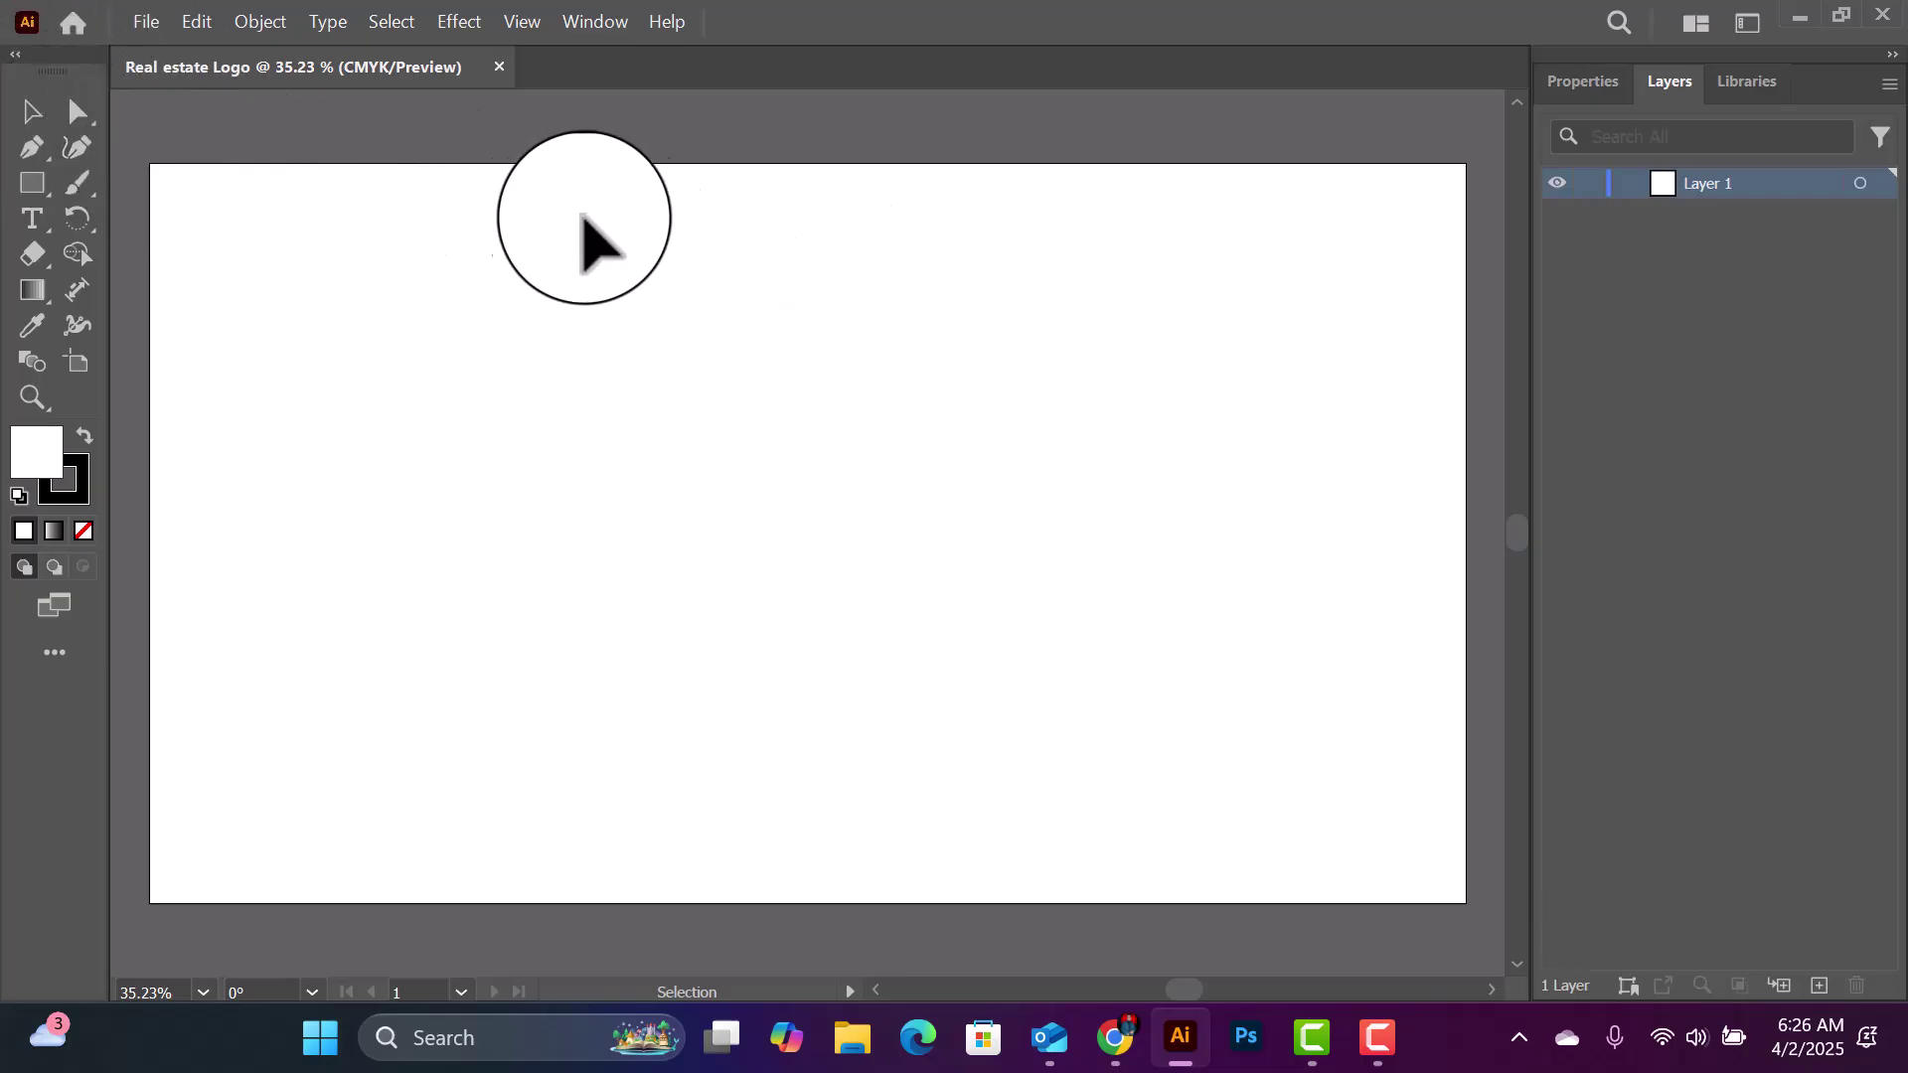
Step: Look through the File and Edit menus, then open the Window menu
click(147, 23)
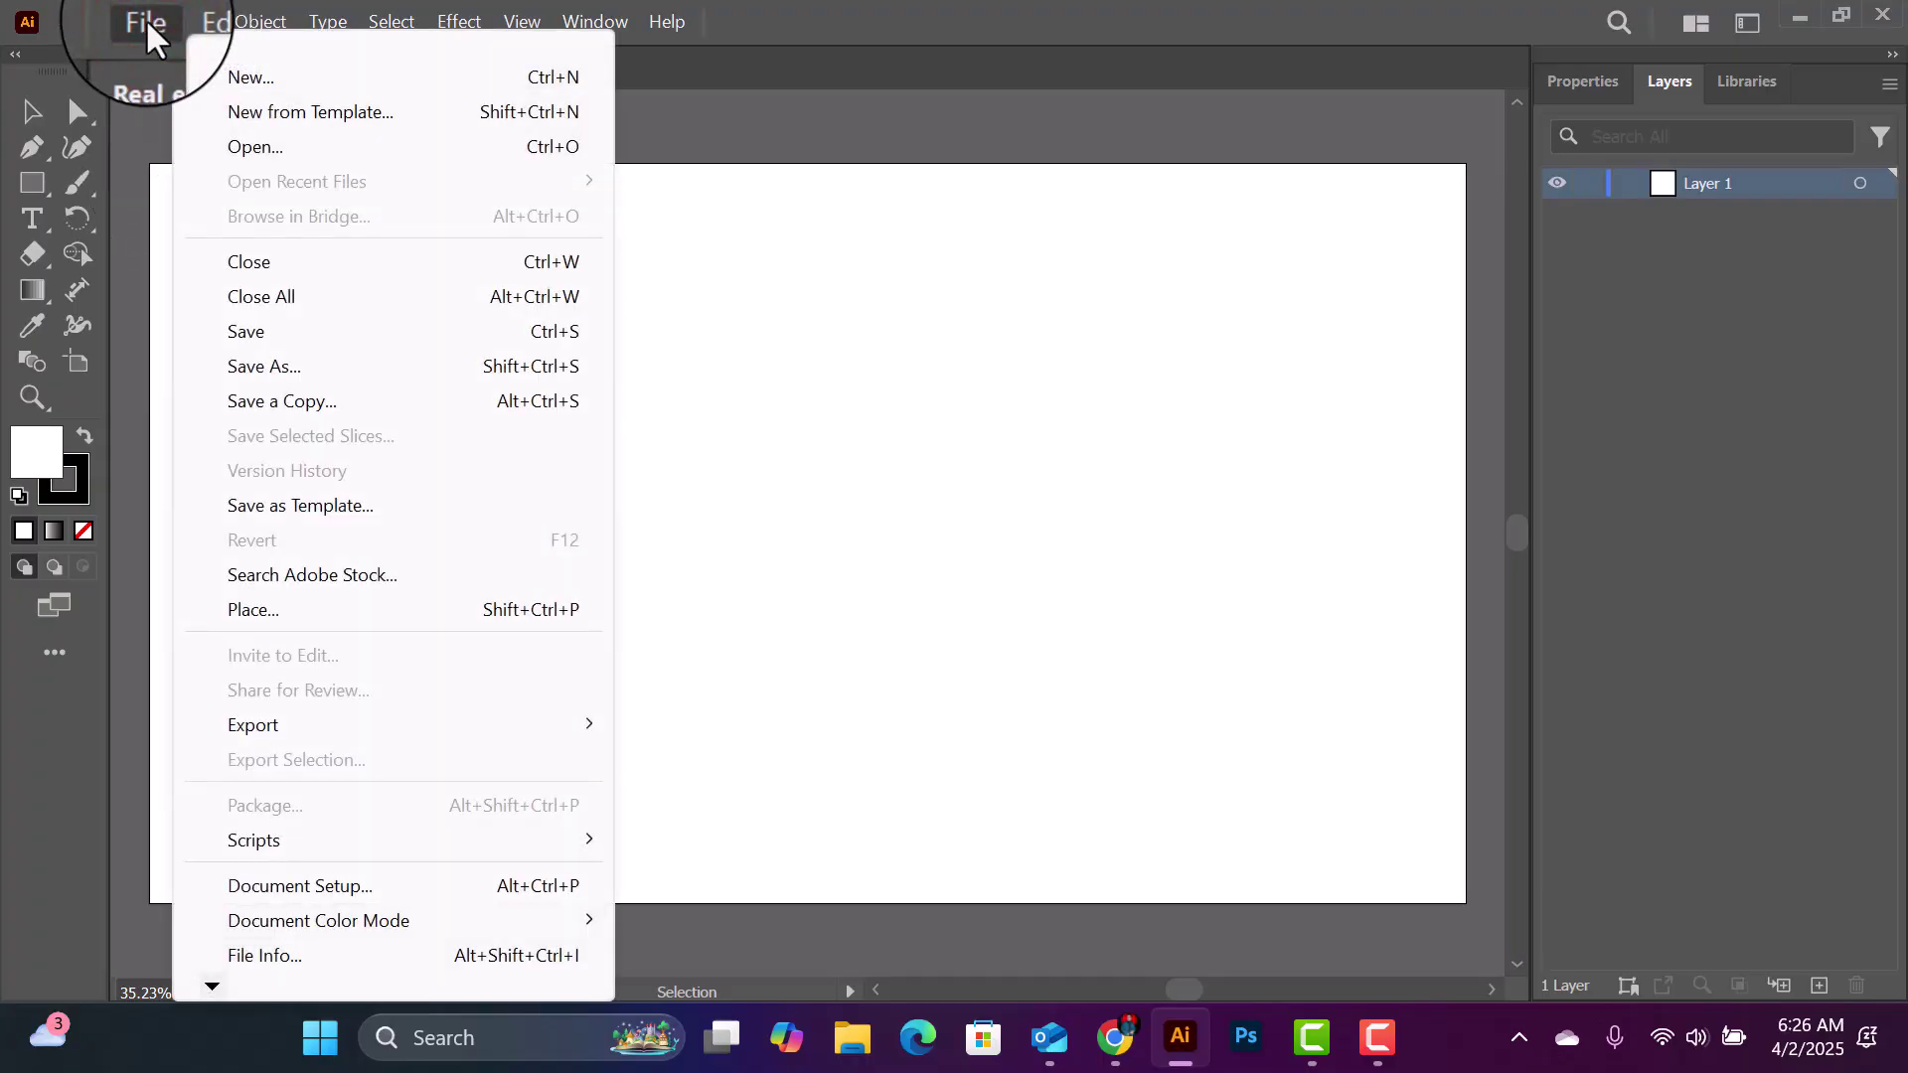
mouse_move(196, 22)
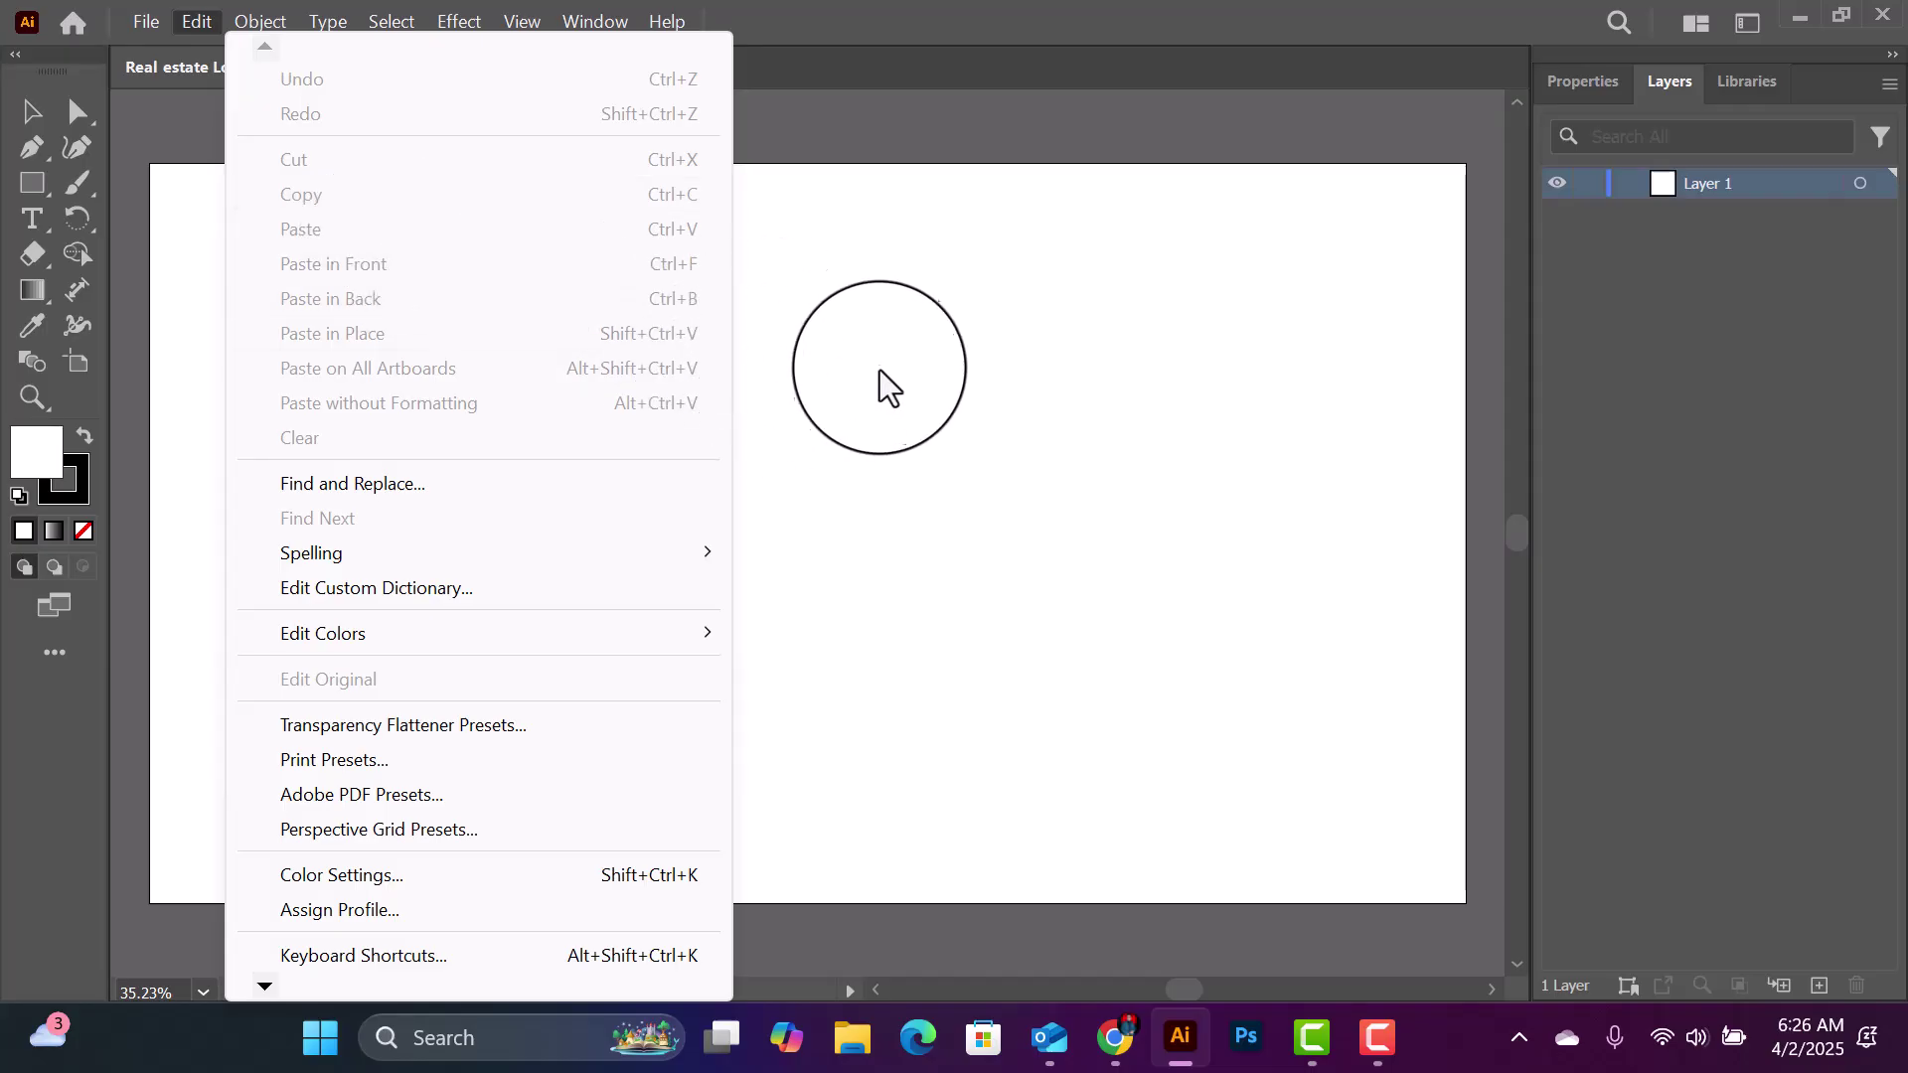
click(878, 360)
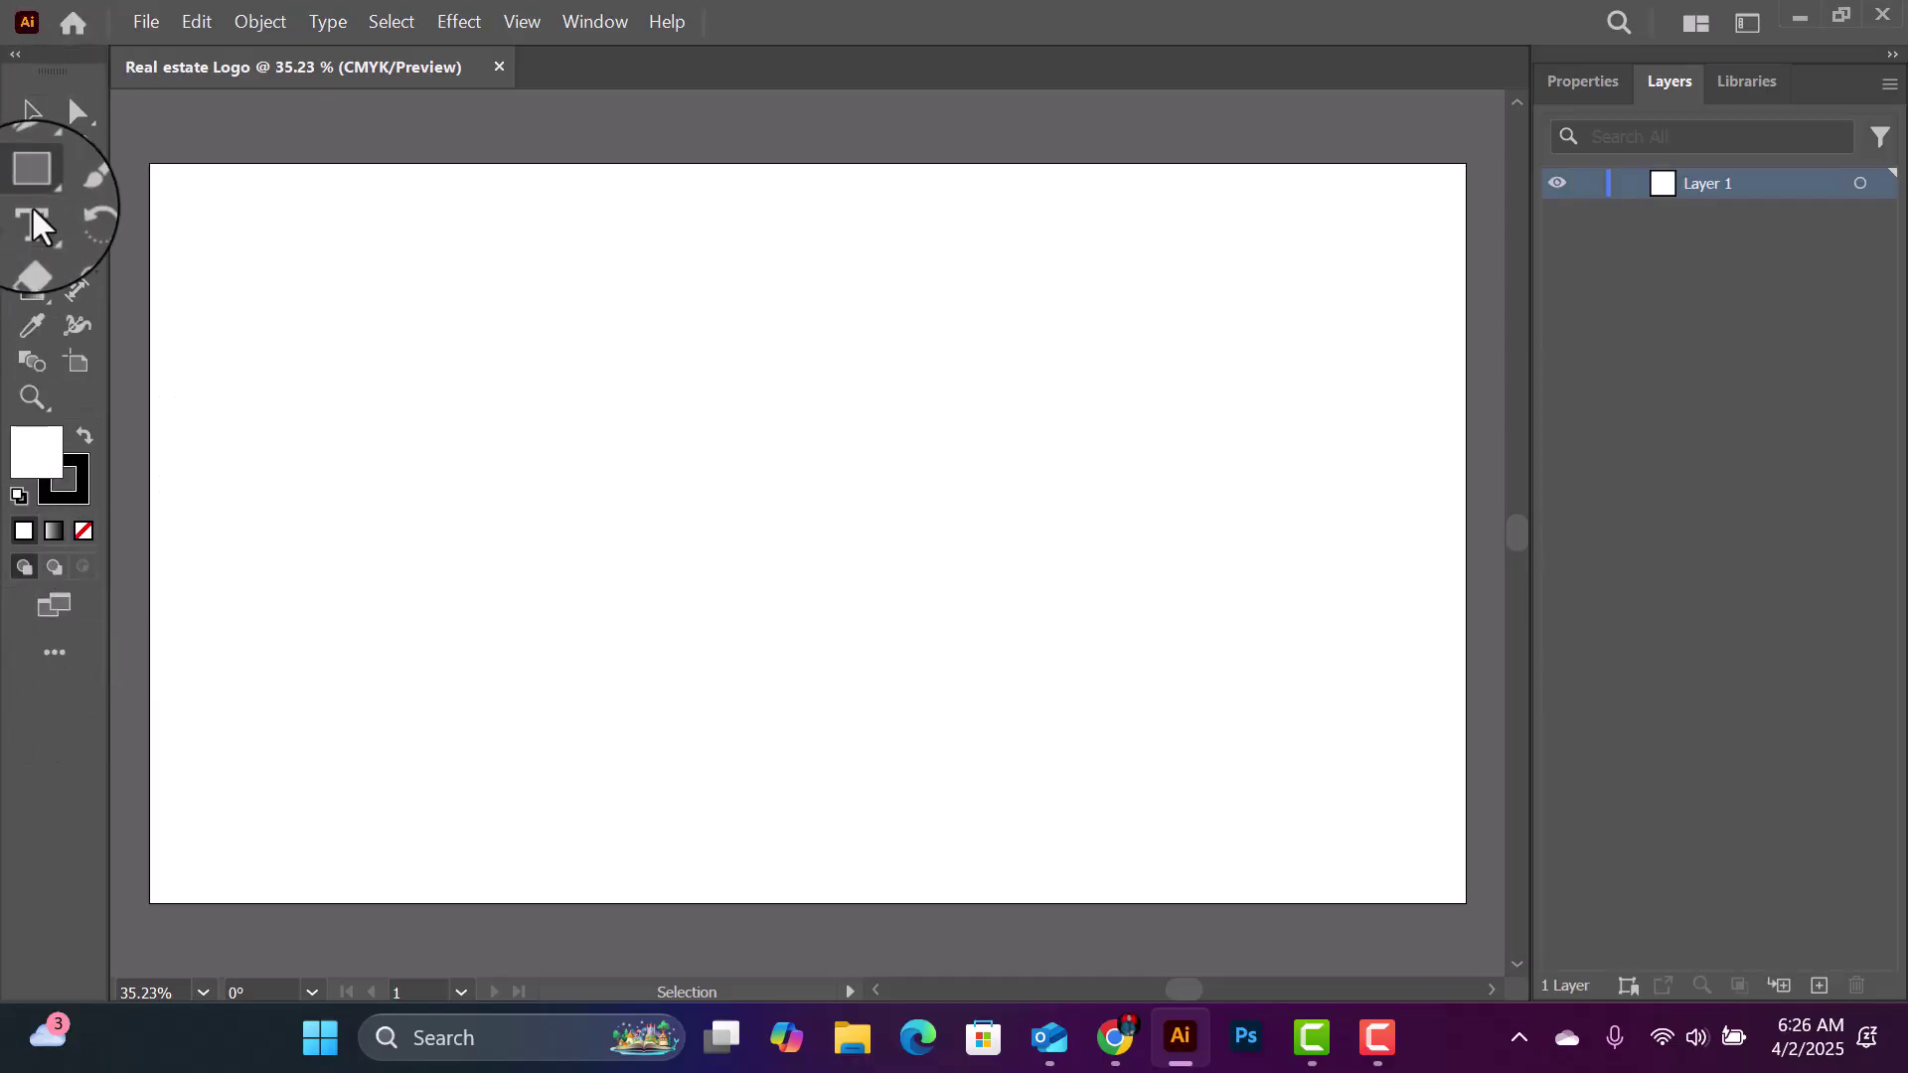
click(609, 22)
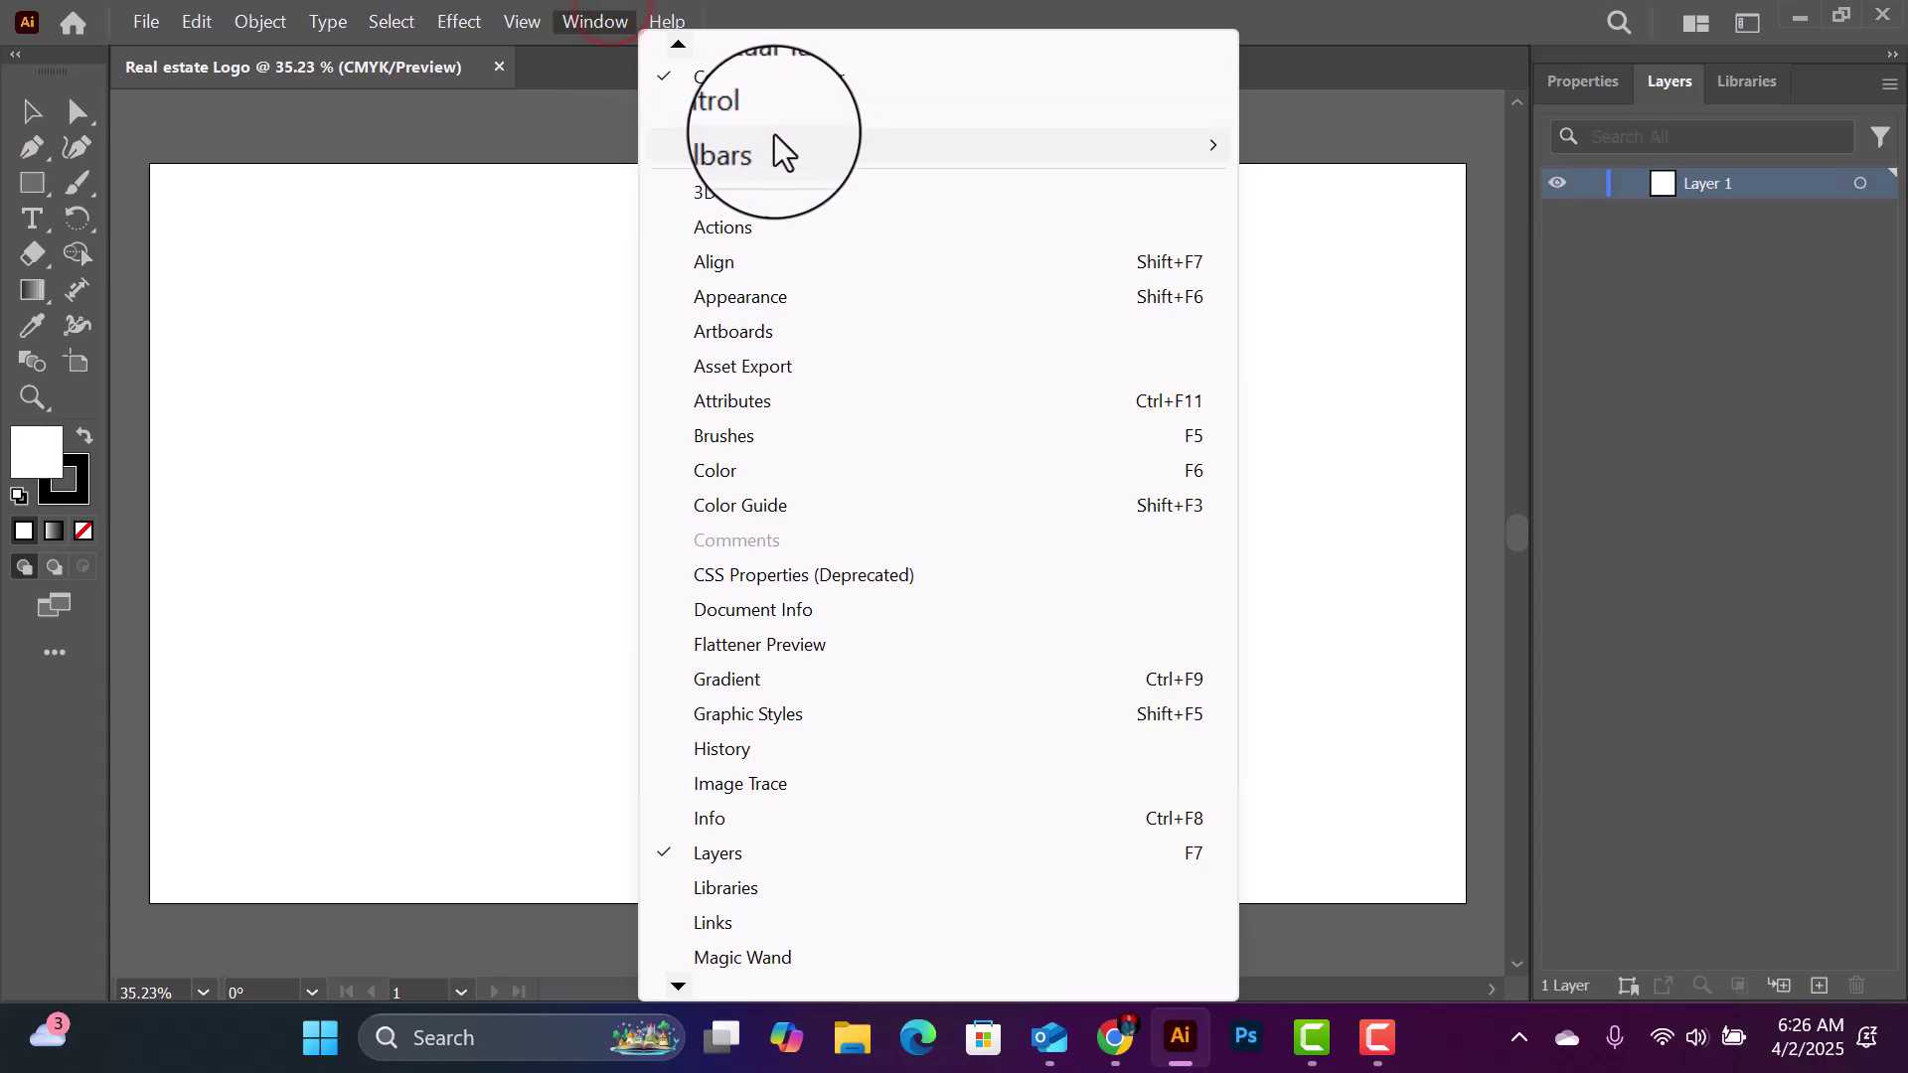
Step: Switch to the Advanced toolbar, try the Magic Wand and Pen tools, then return to Selection
mouse_move(1229, 159)
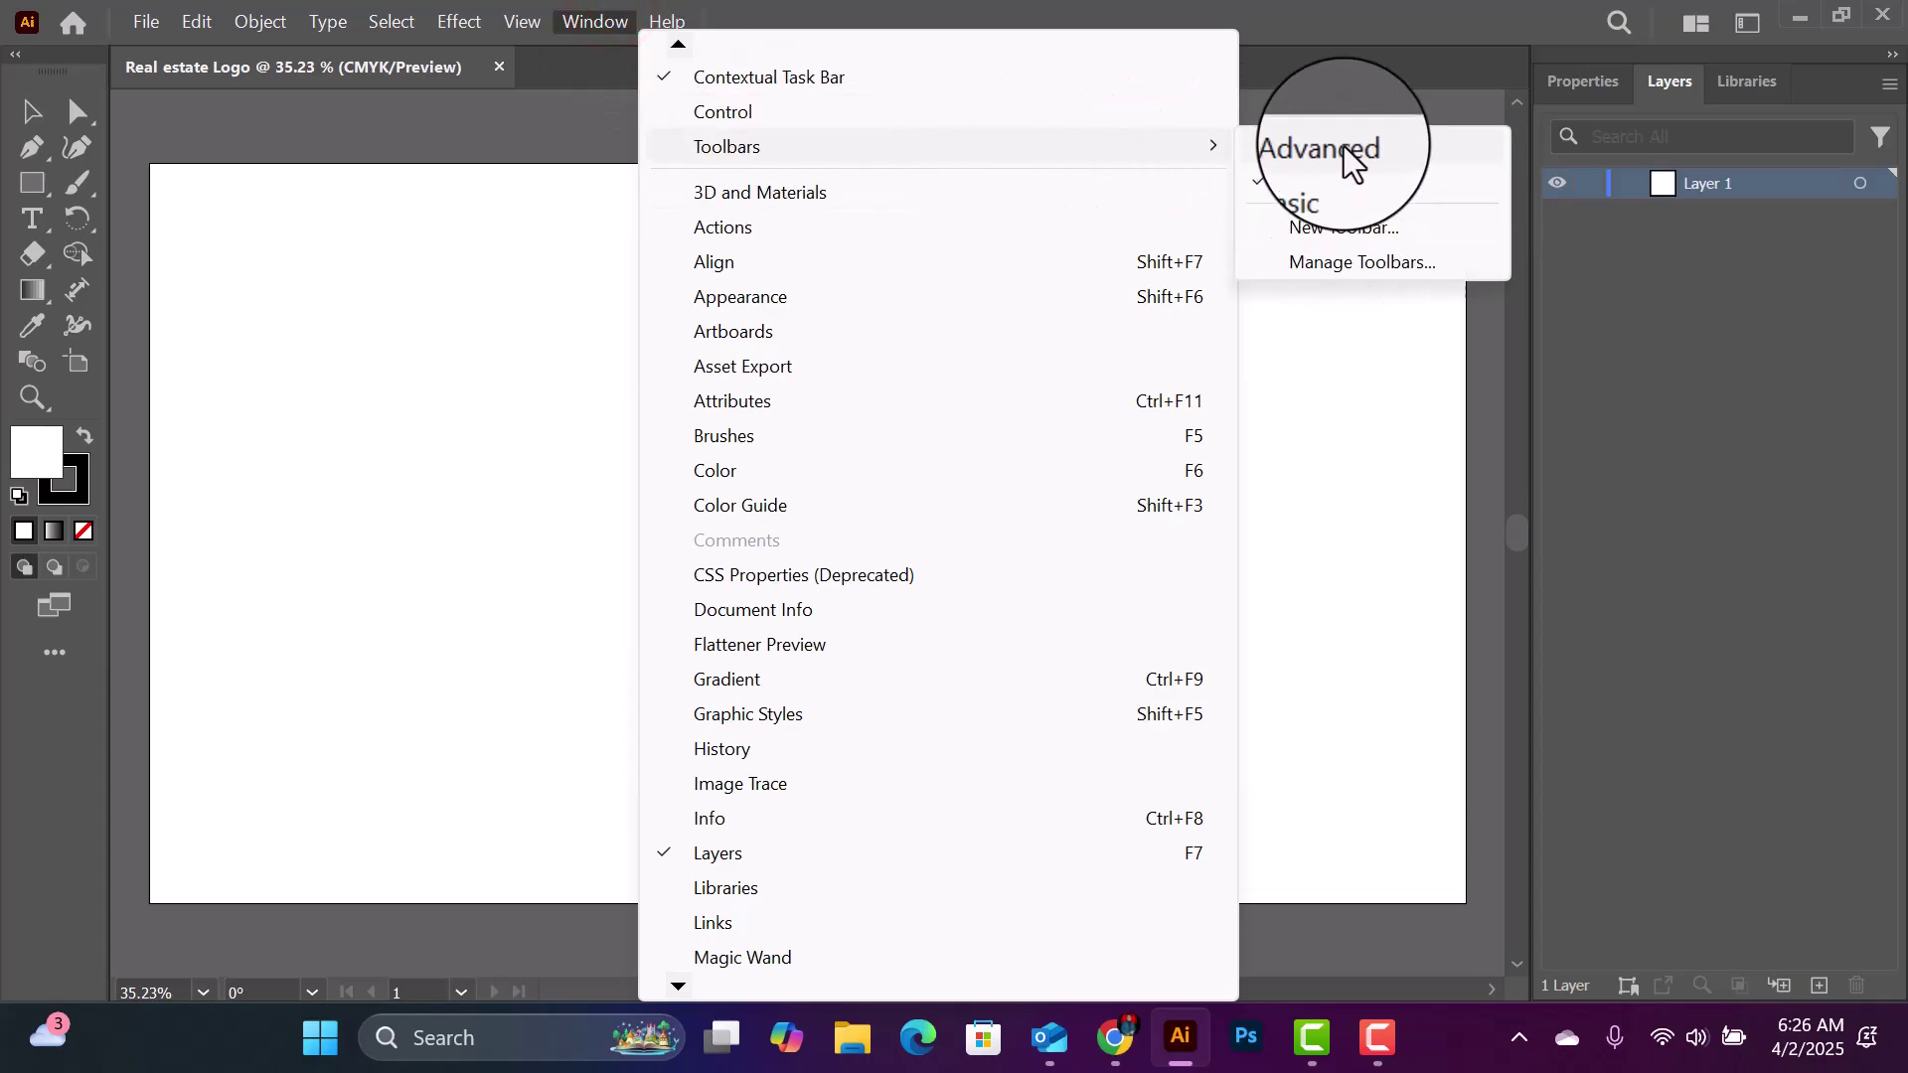
click(1344, 149)
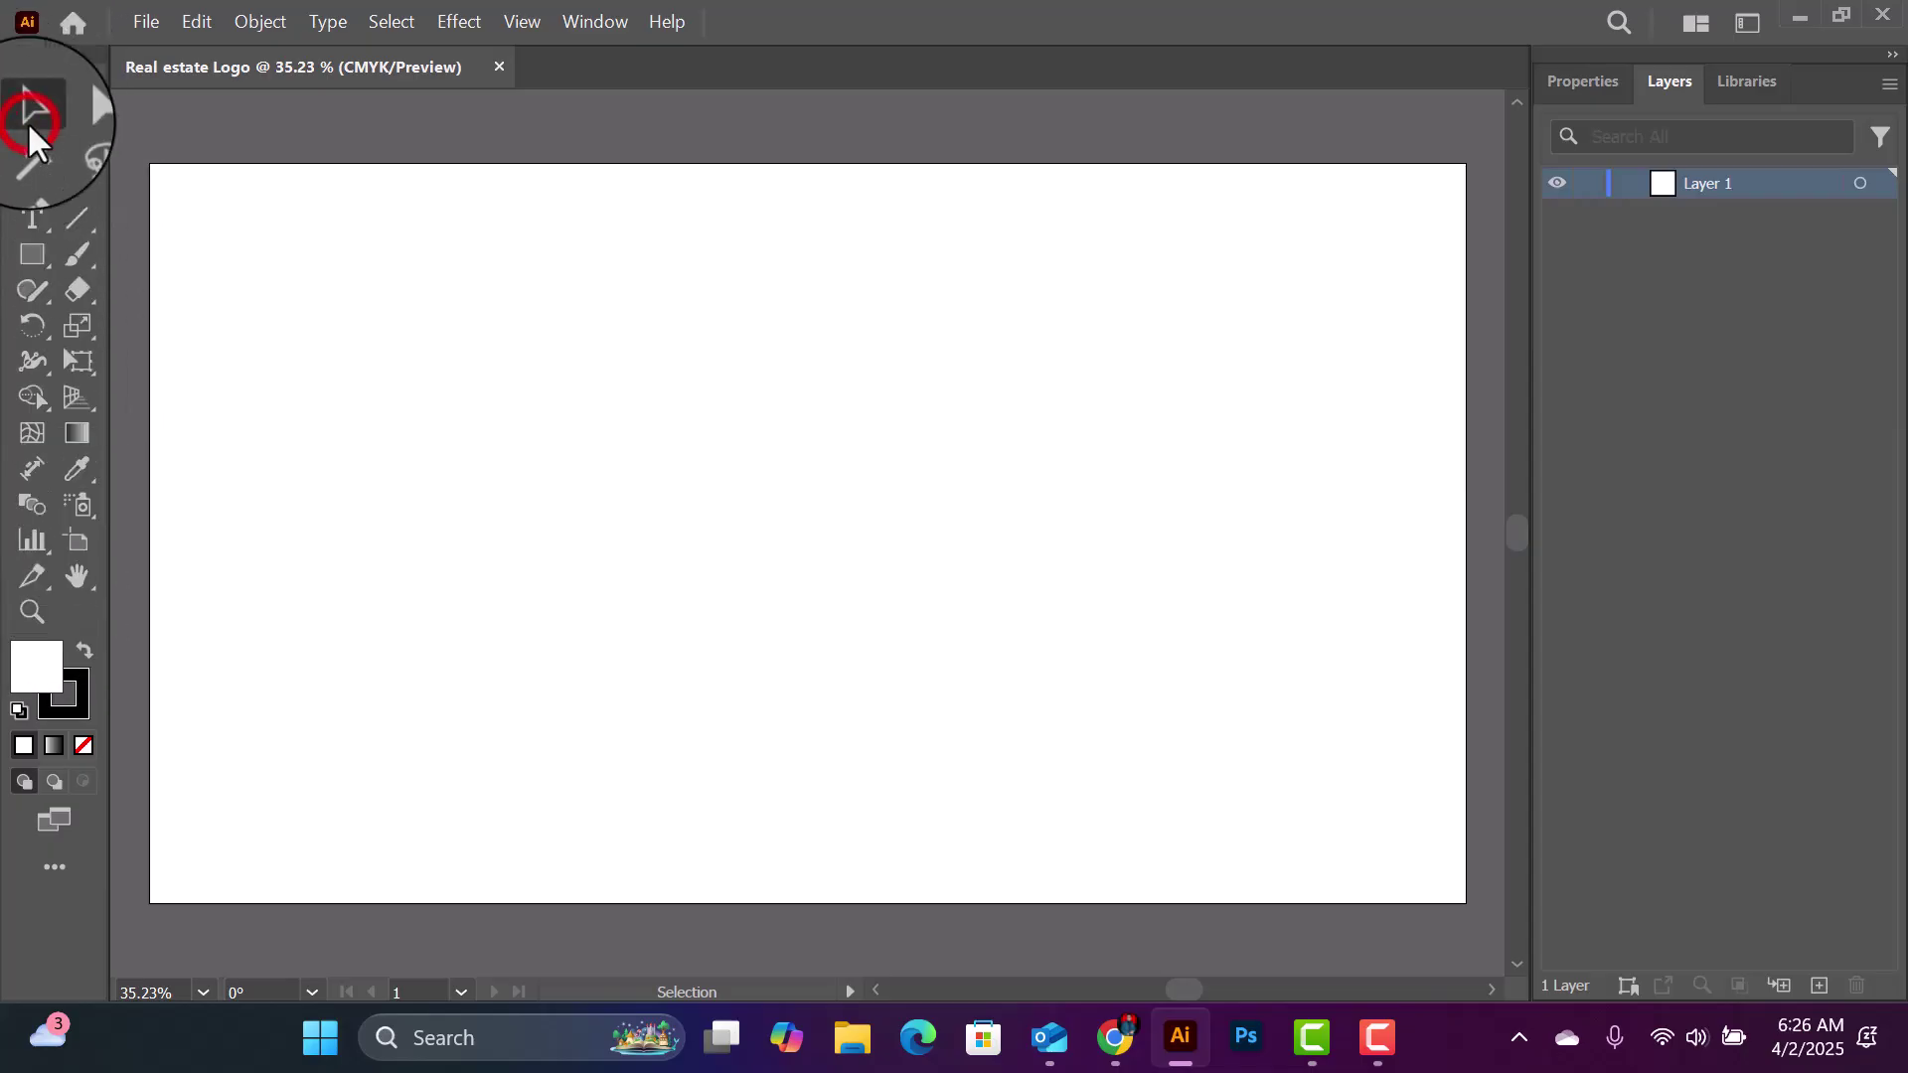
click(26, 152)
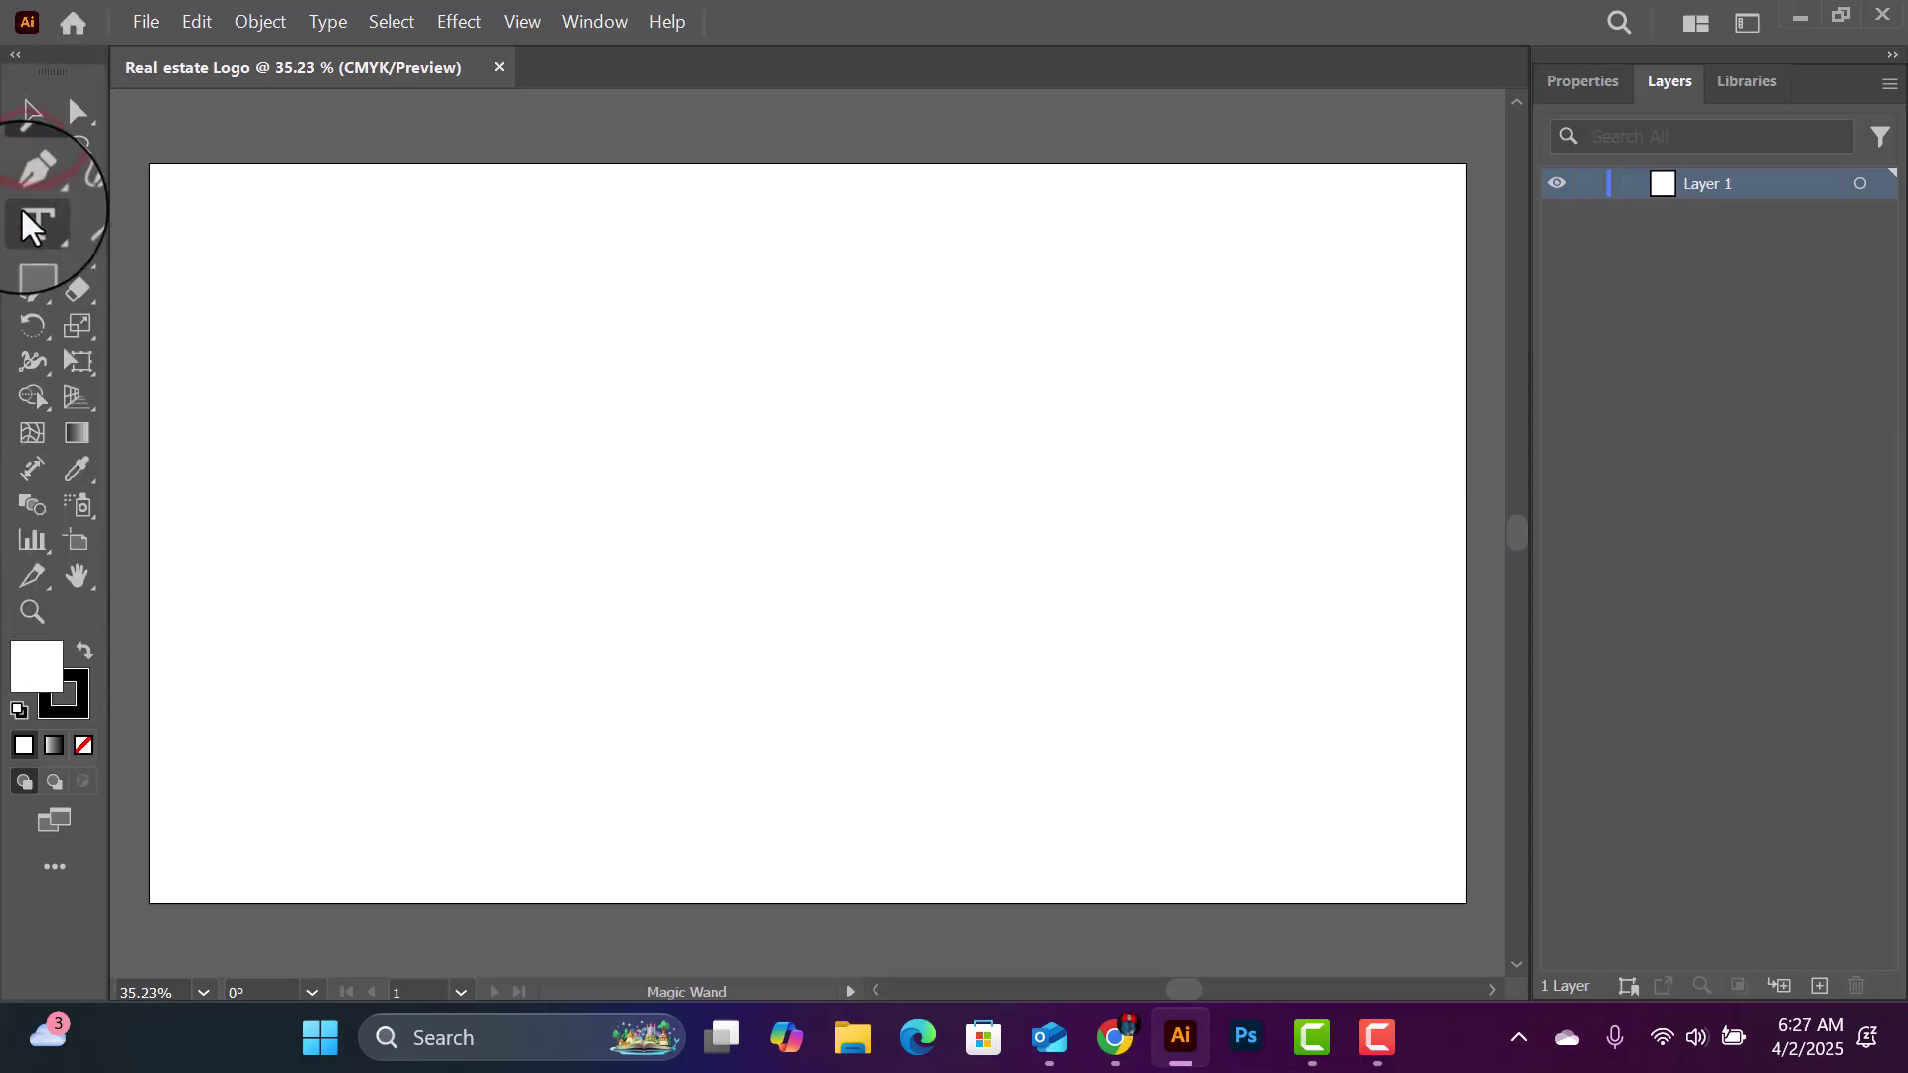
click(45, 176)
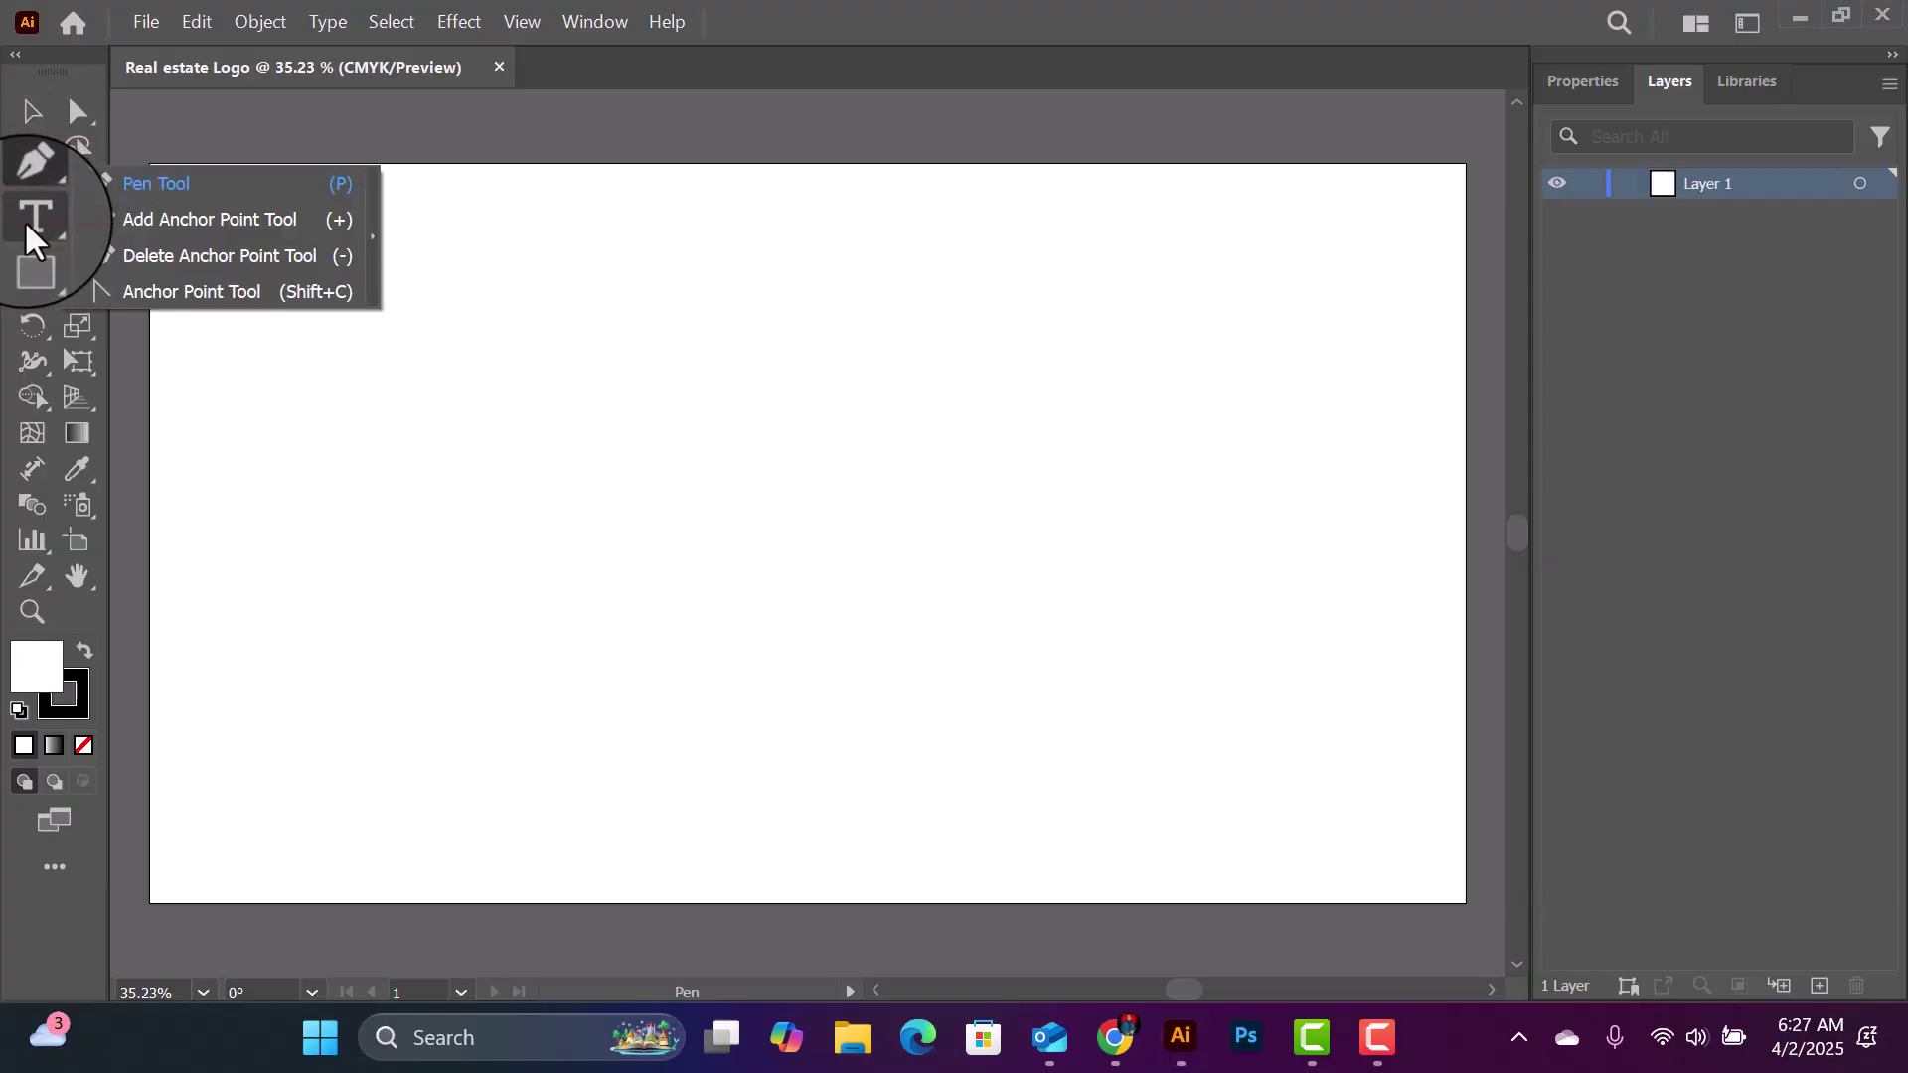
click(28, 113)
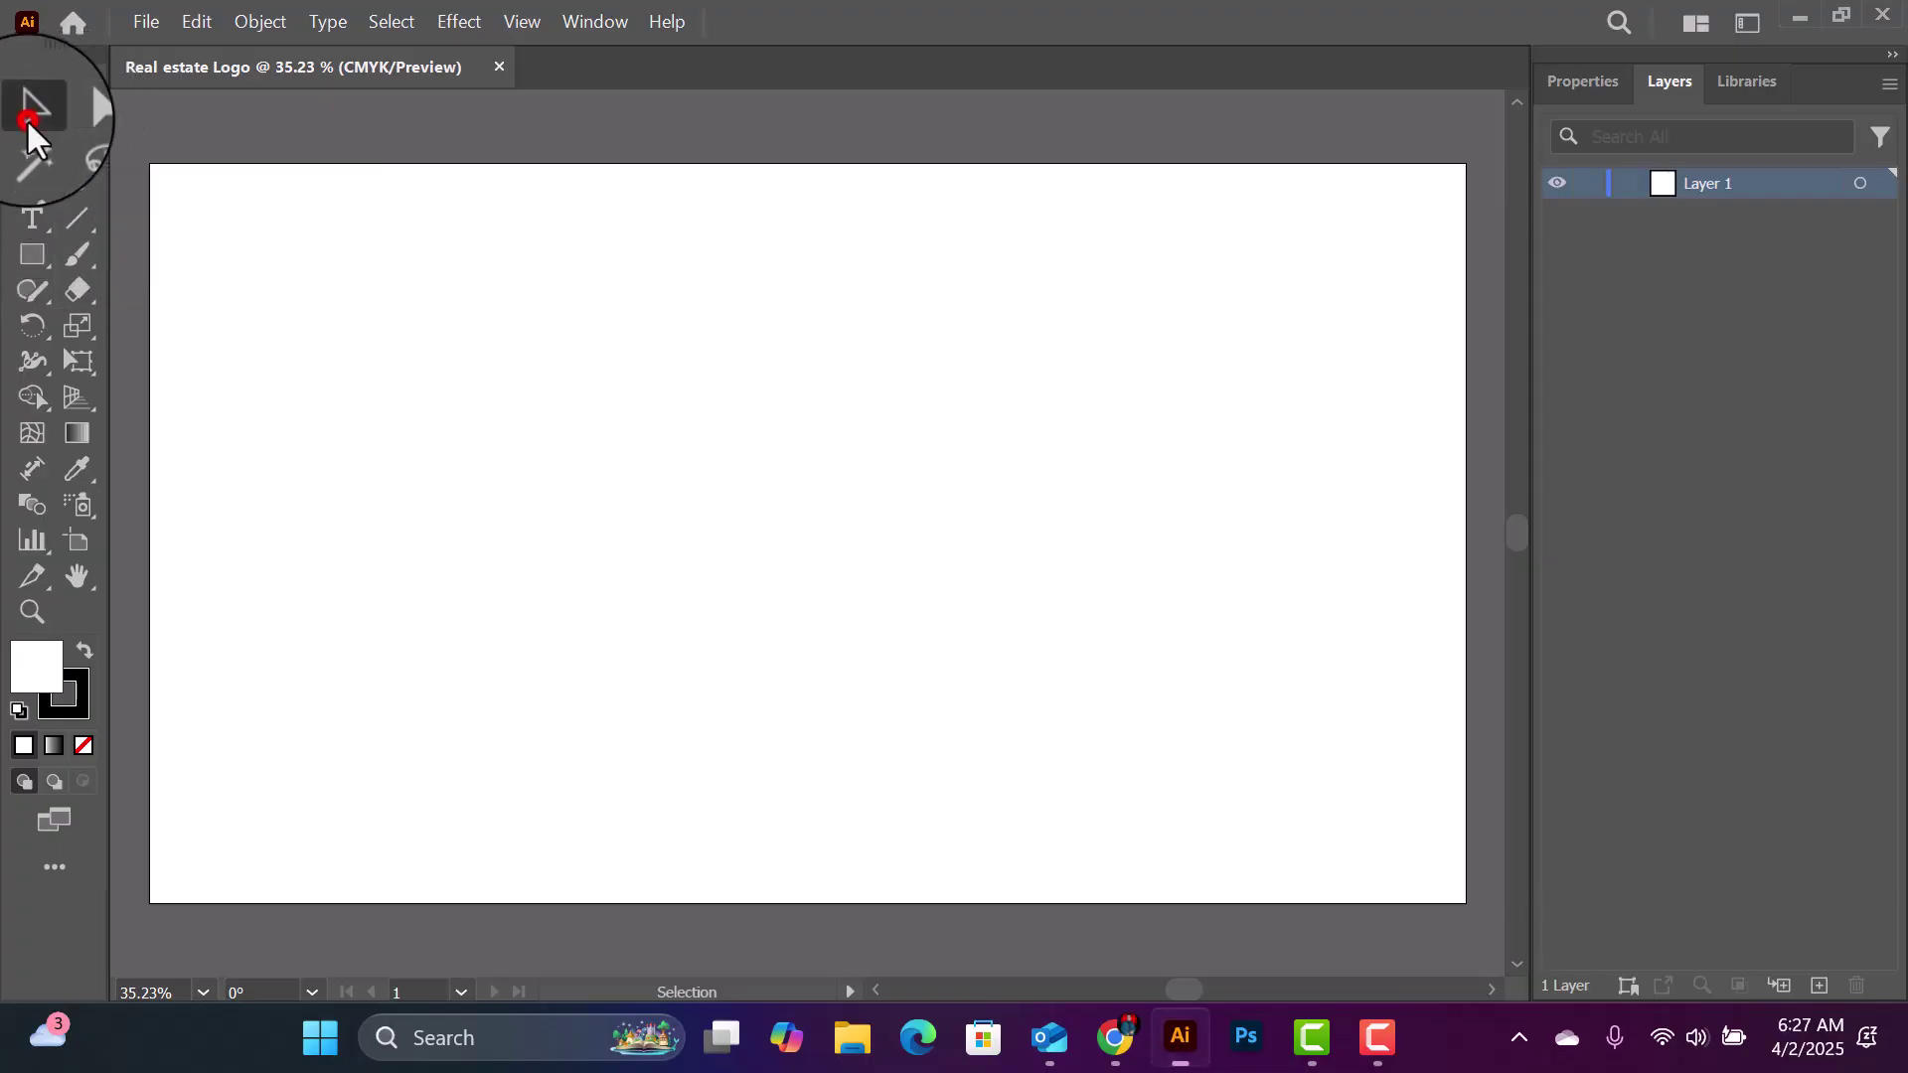
click(1744, 32)
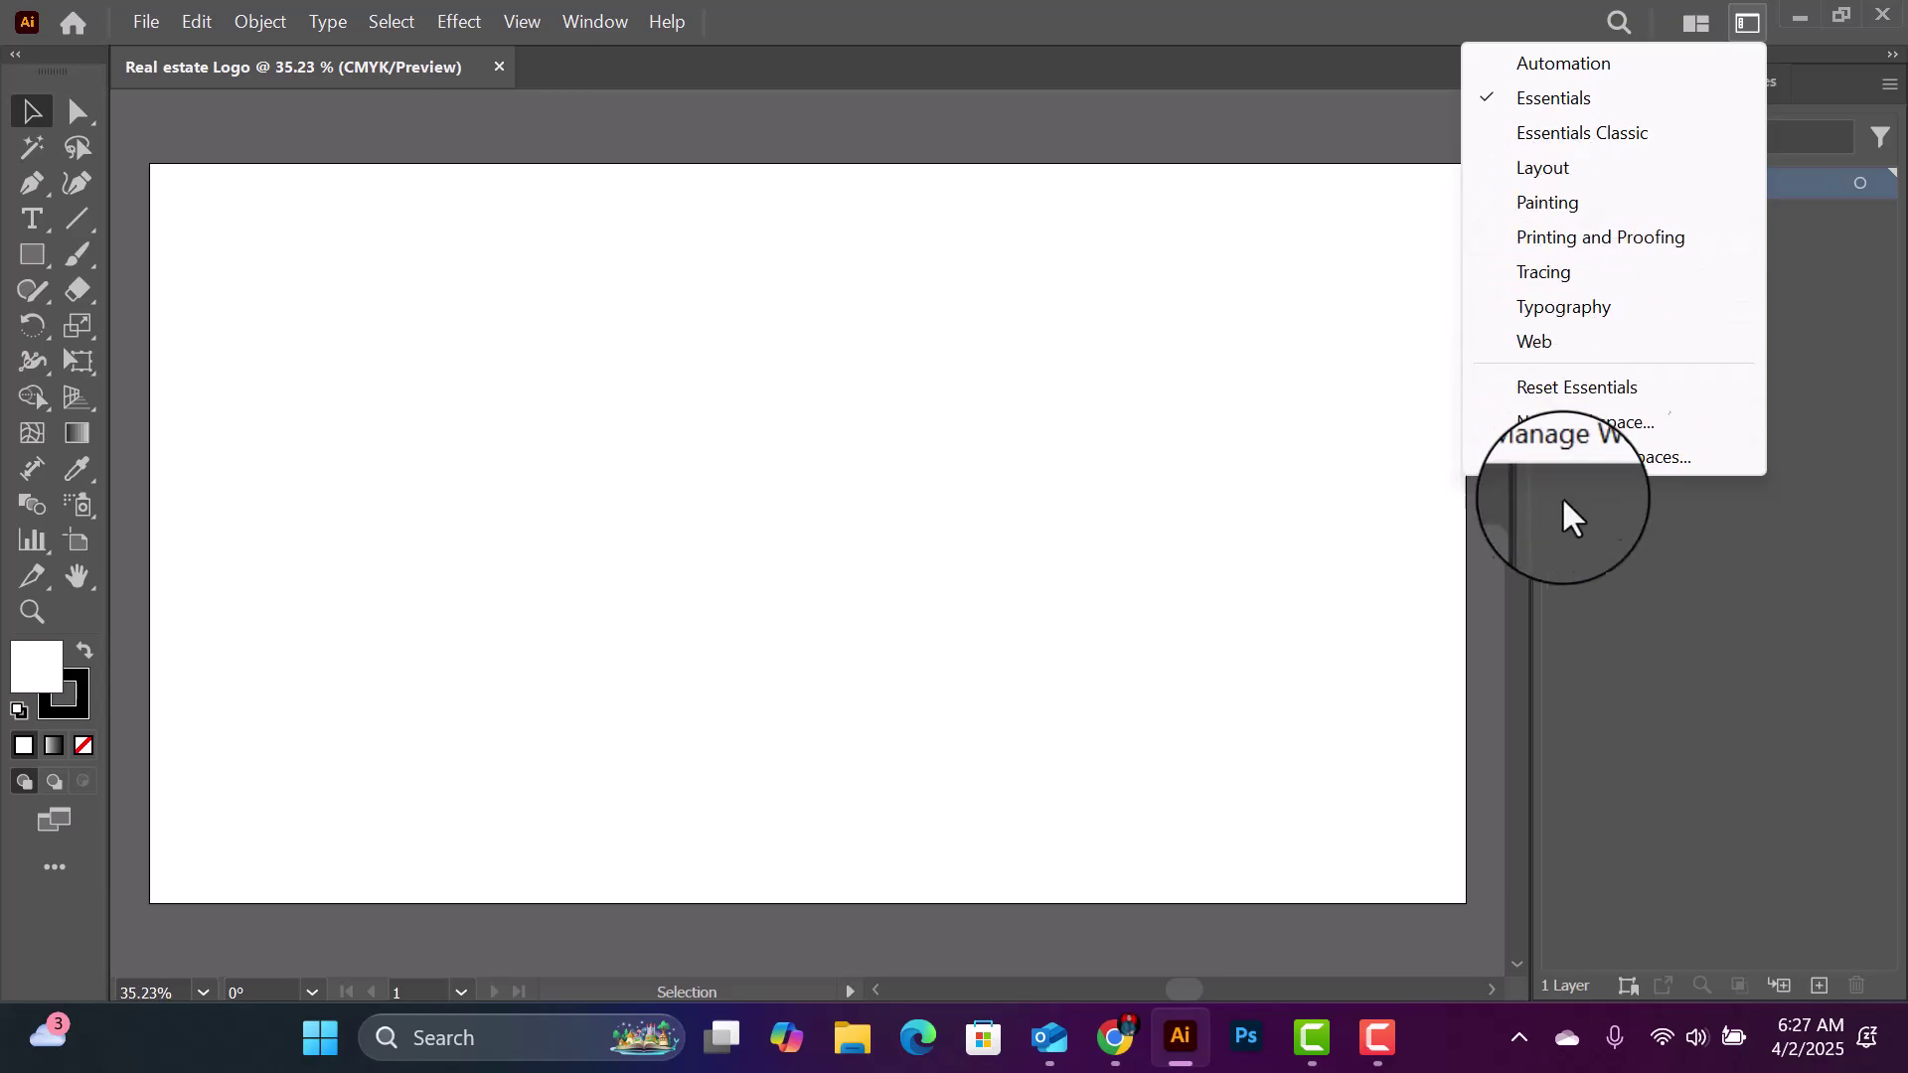
click(1749, 30)
click(1749, 29)
click(1693, 30)
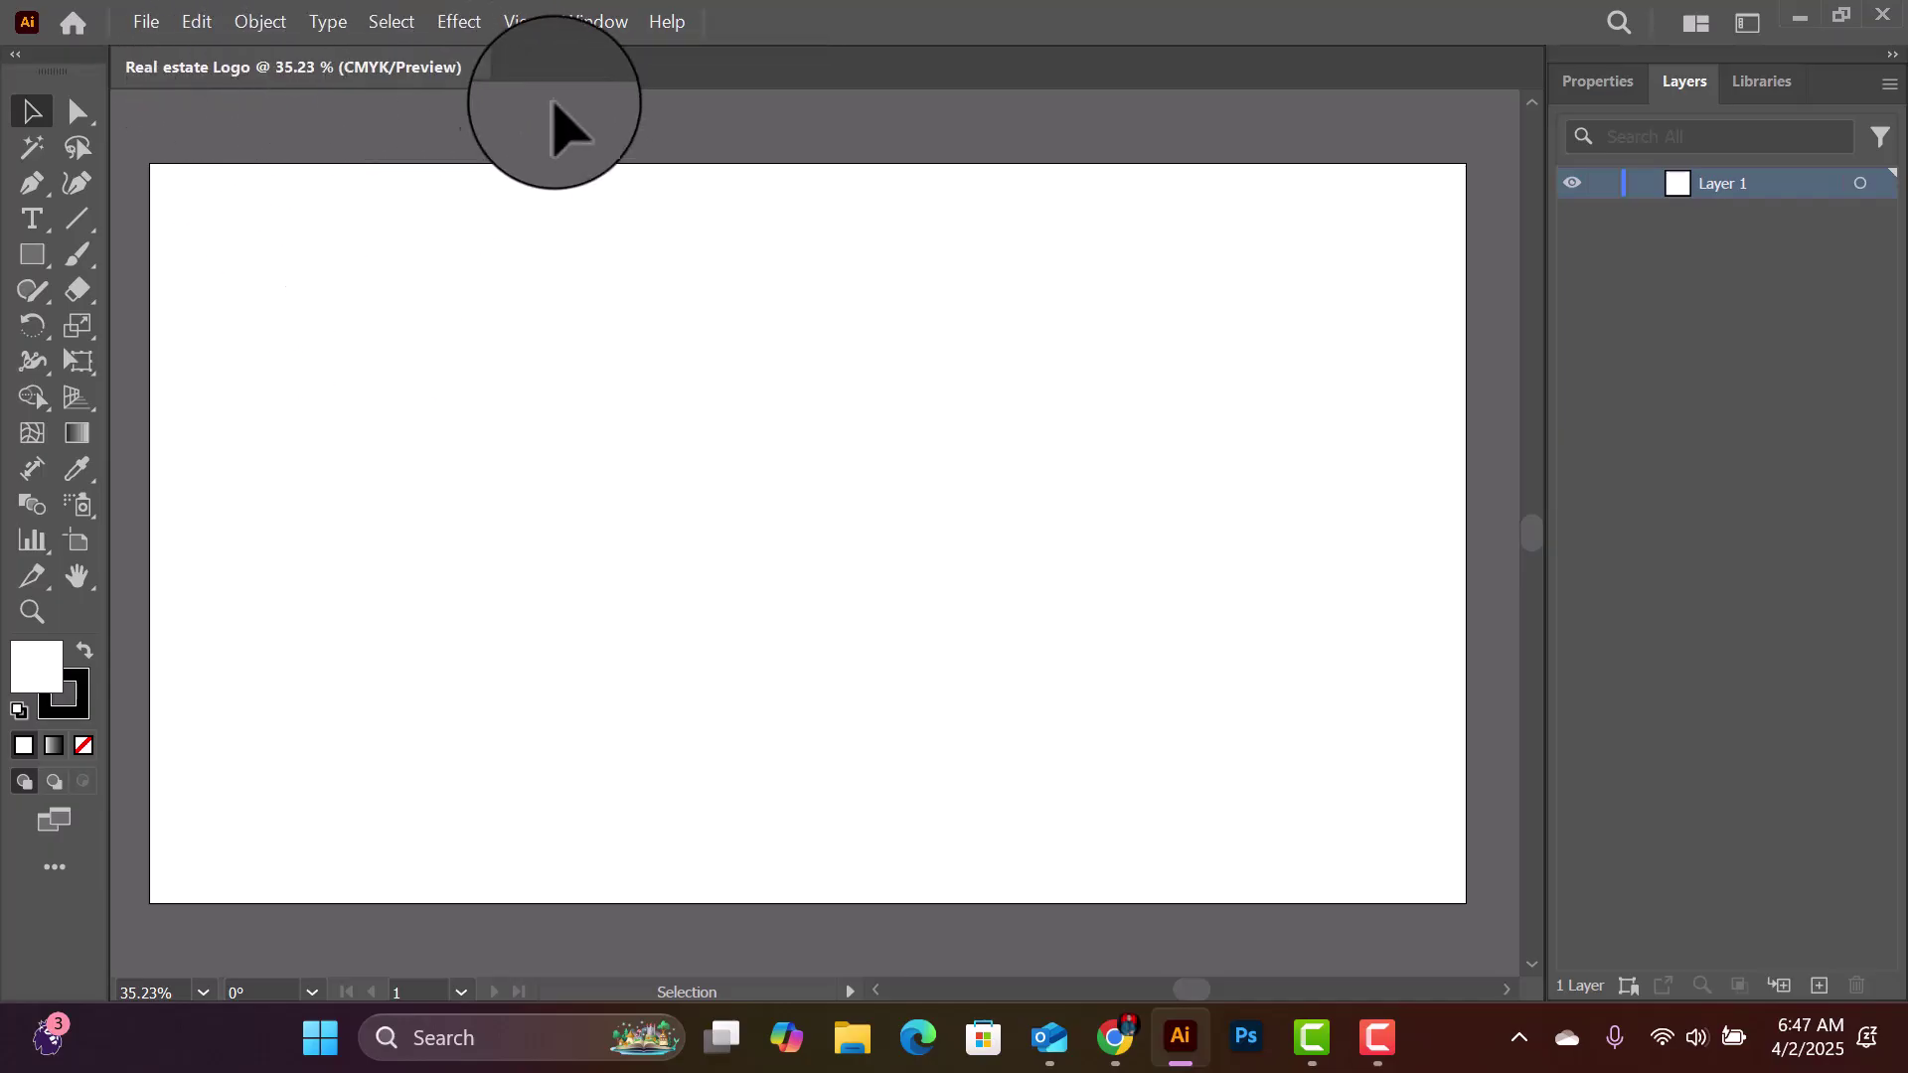
Step: Turn on Window > Control to show the fill, stroke and opacity Control bar
click(141, 21)
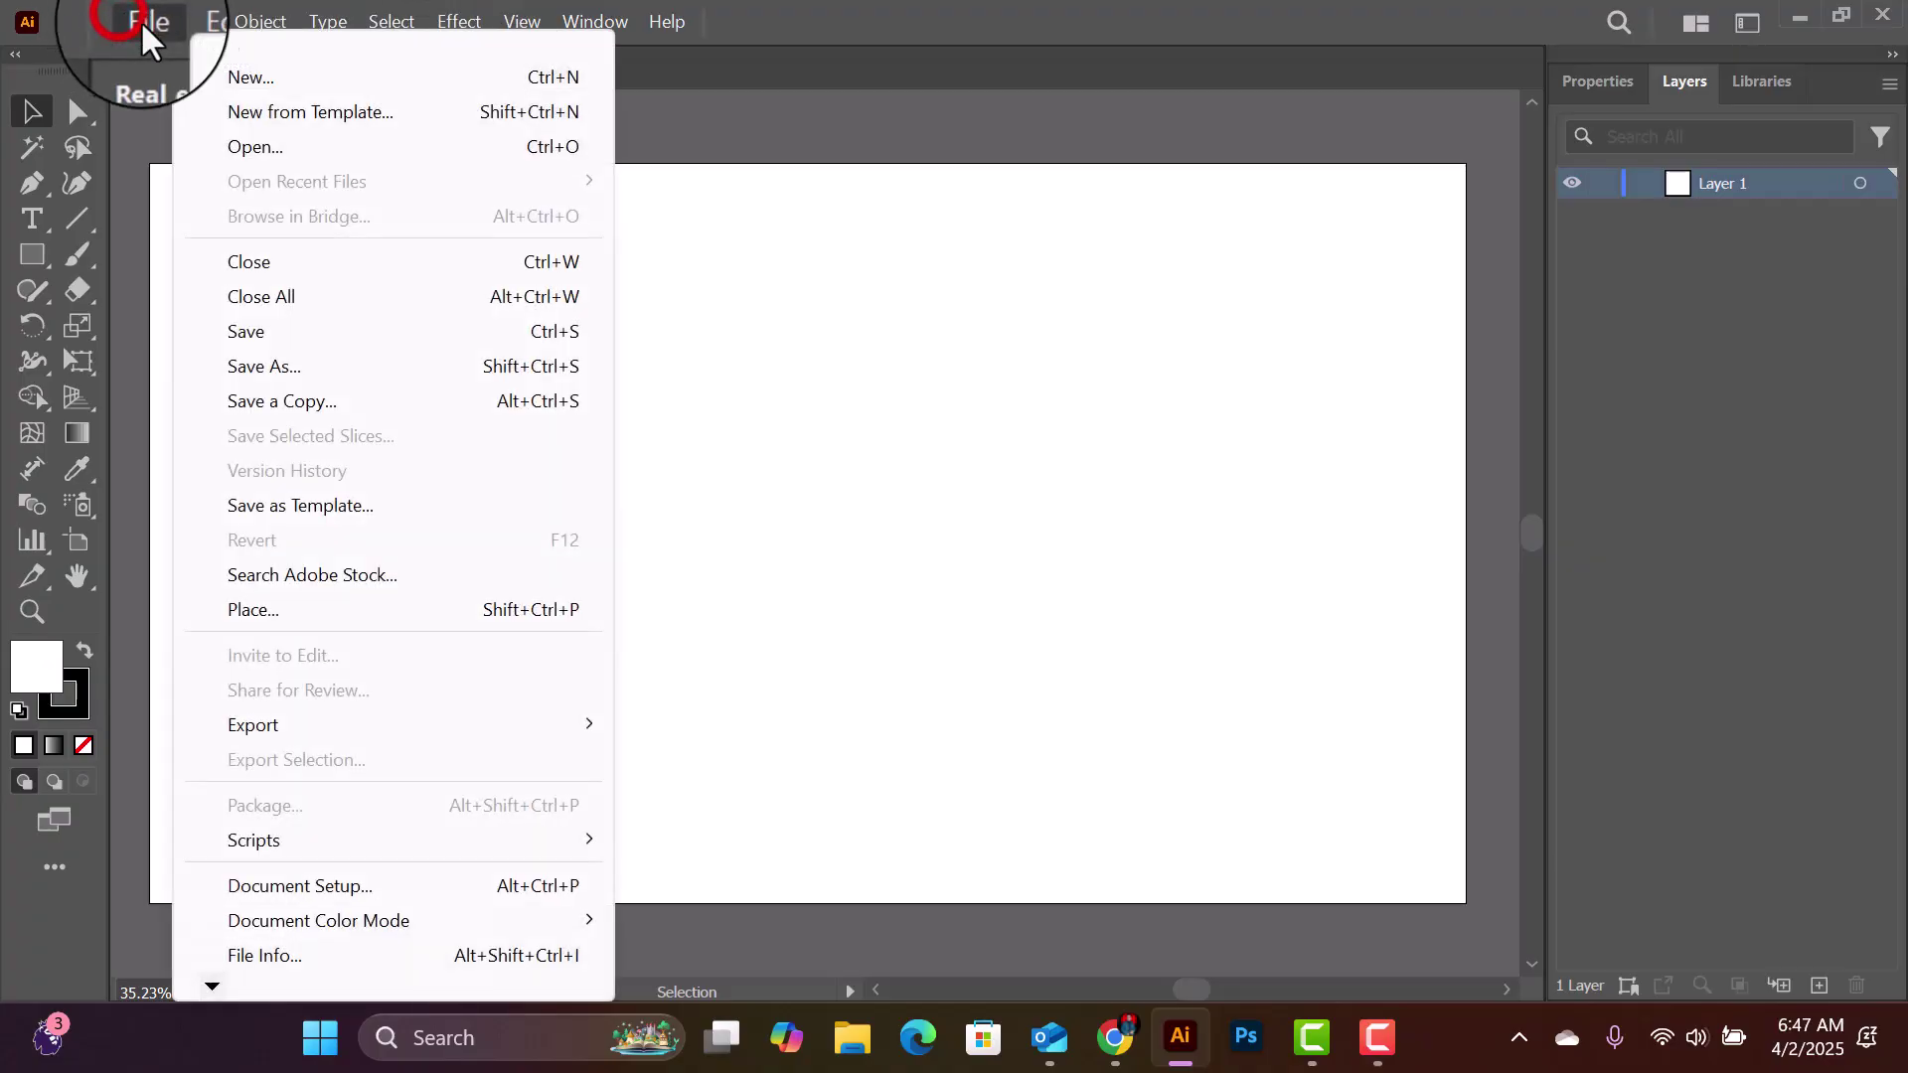
click(770, 56)
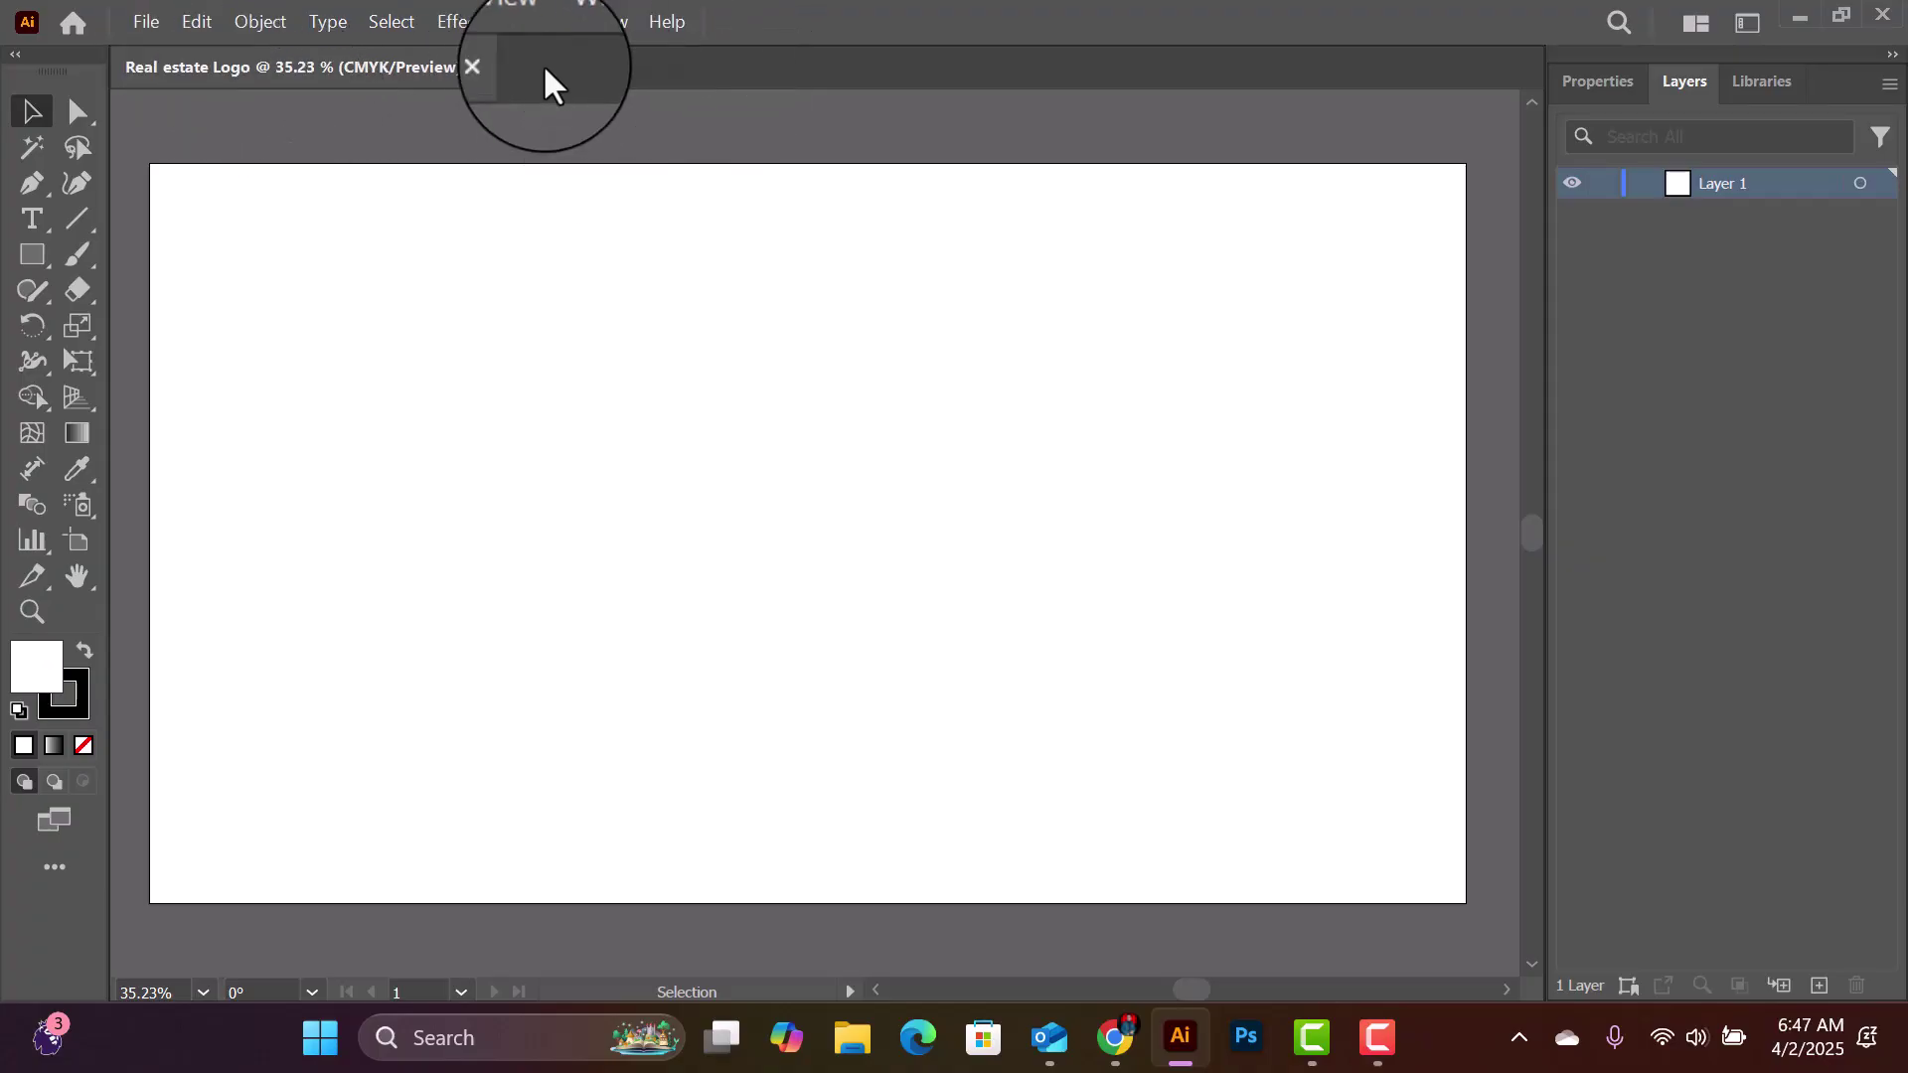
click(596, 24)
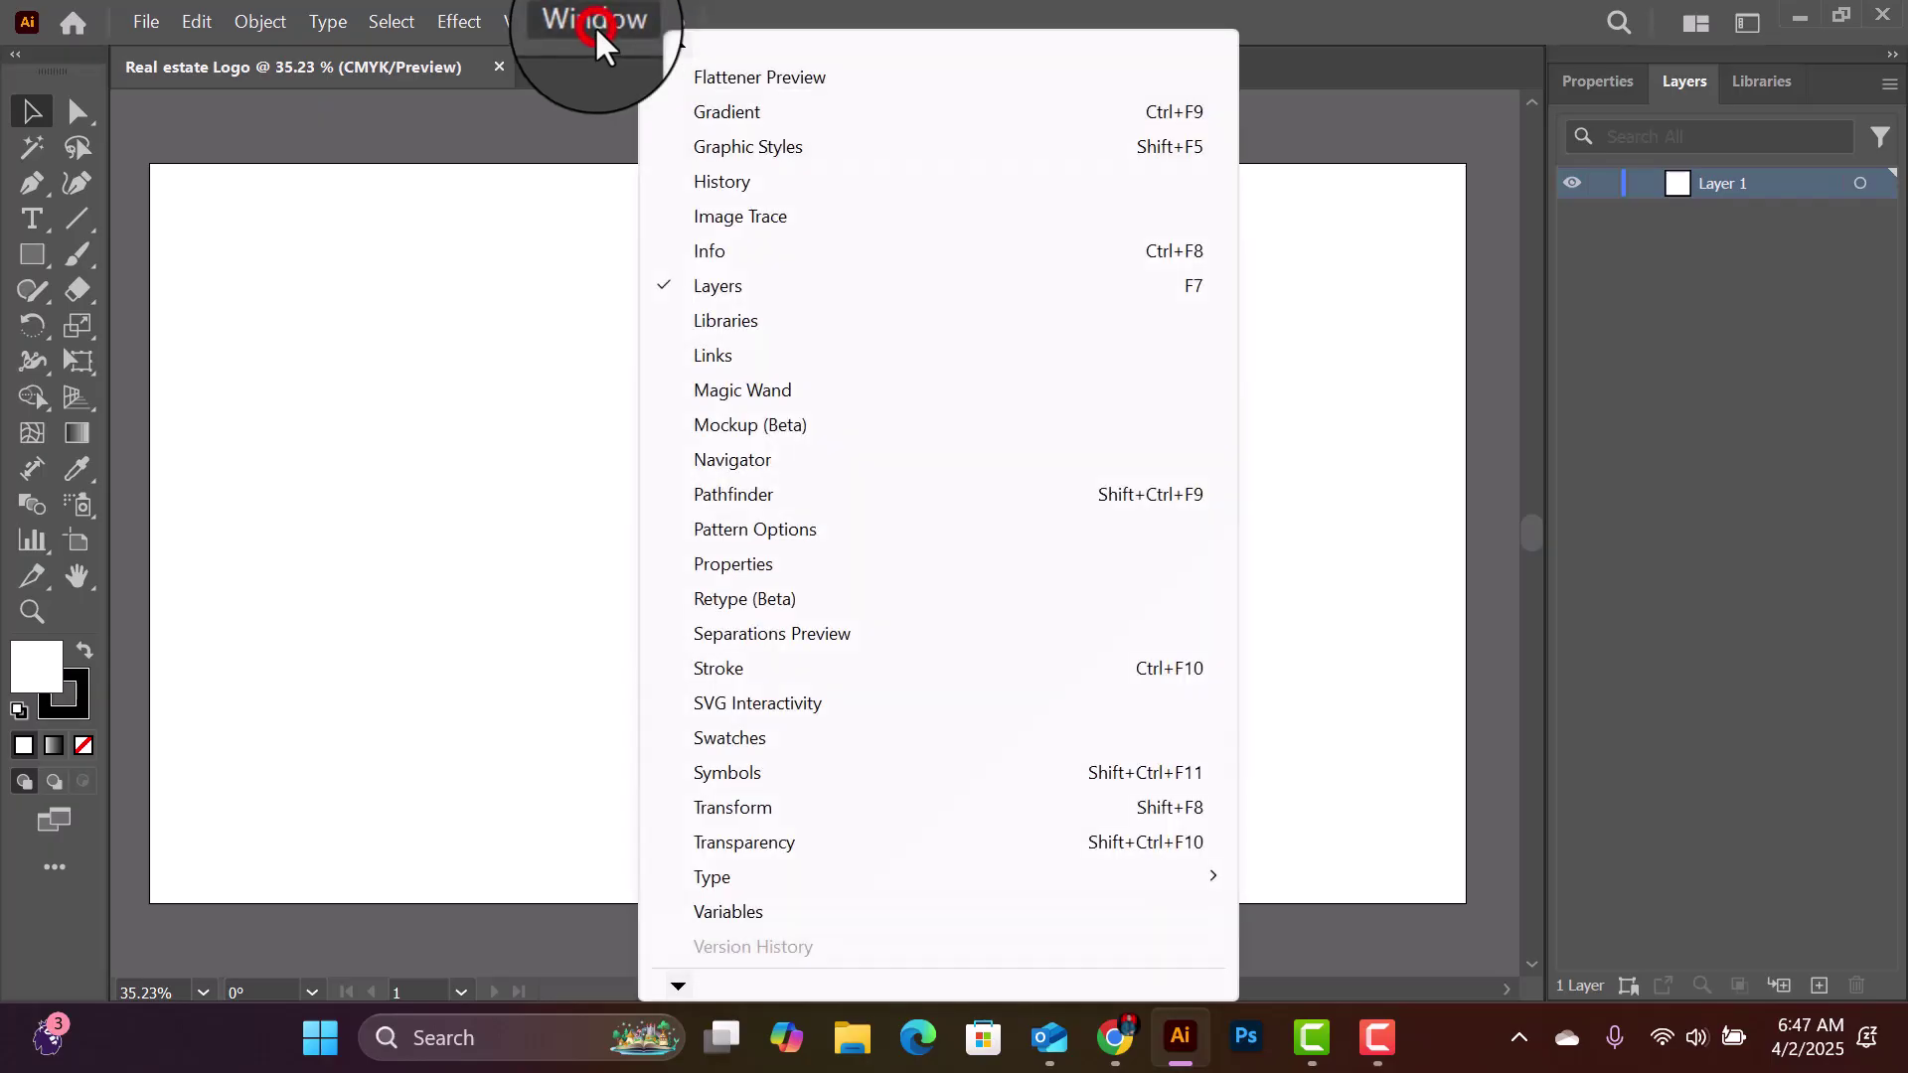
click(674, 50)
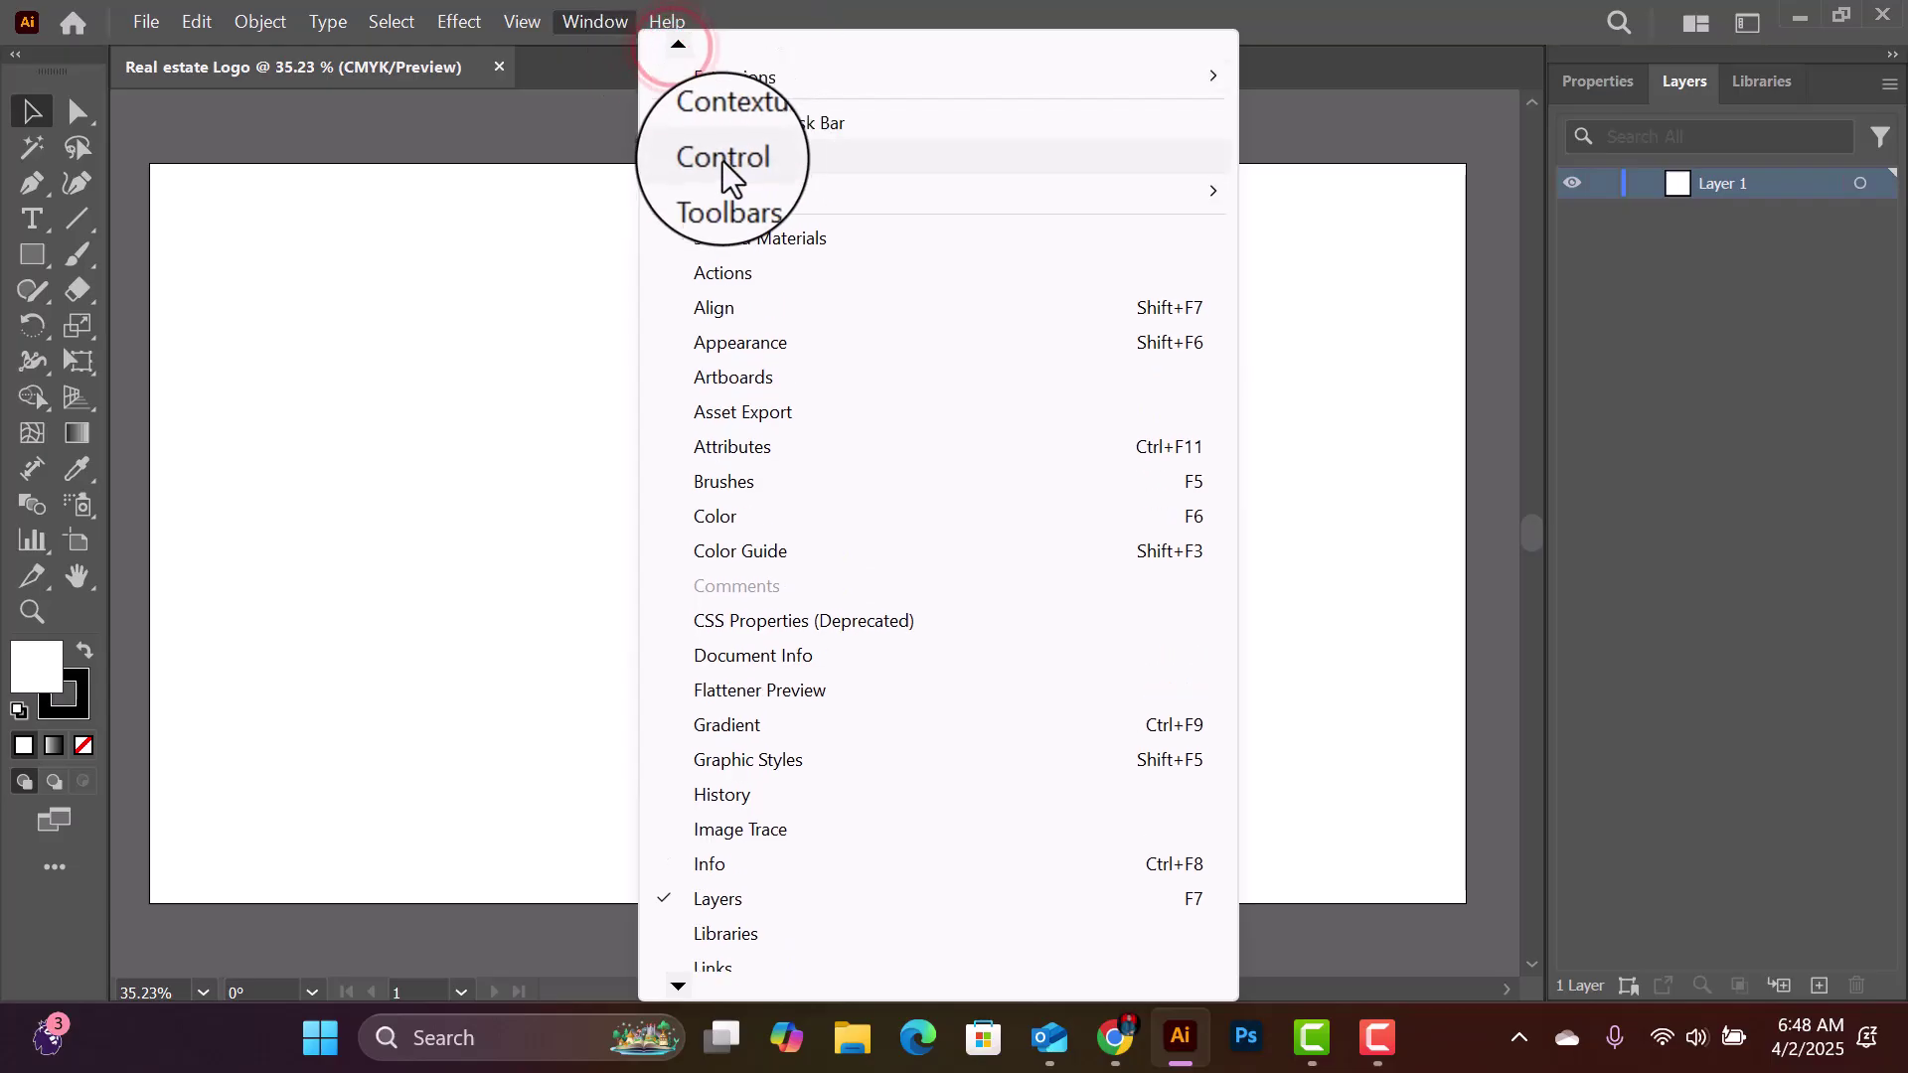
click(747, 161)
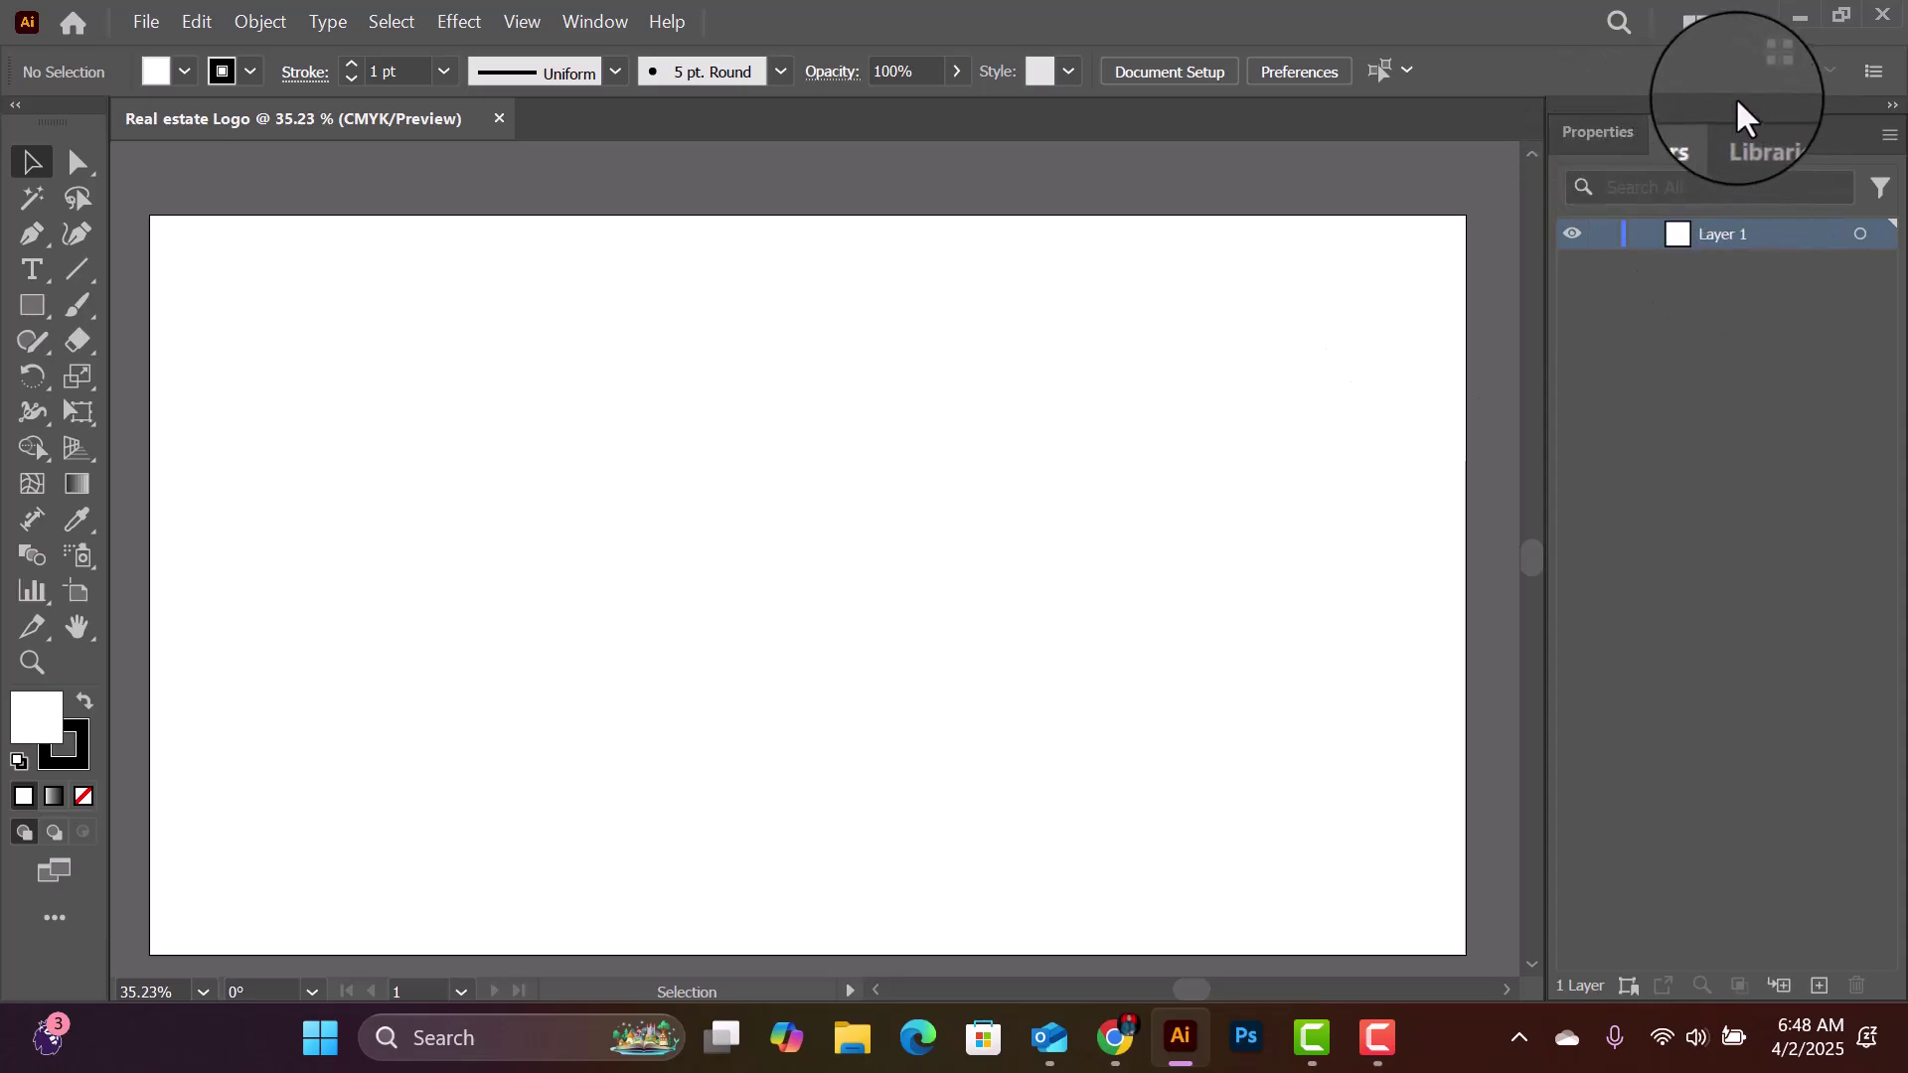
Step: Float the Layers panel group, then open the Color panel with CMYK sliders and dock it
drag(1733, 97, 795, 346)
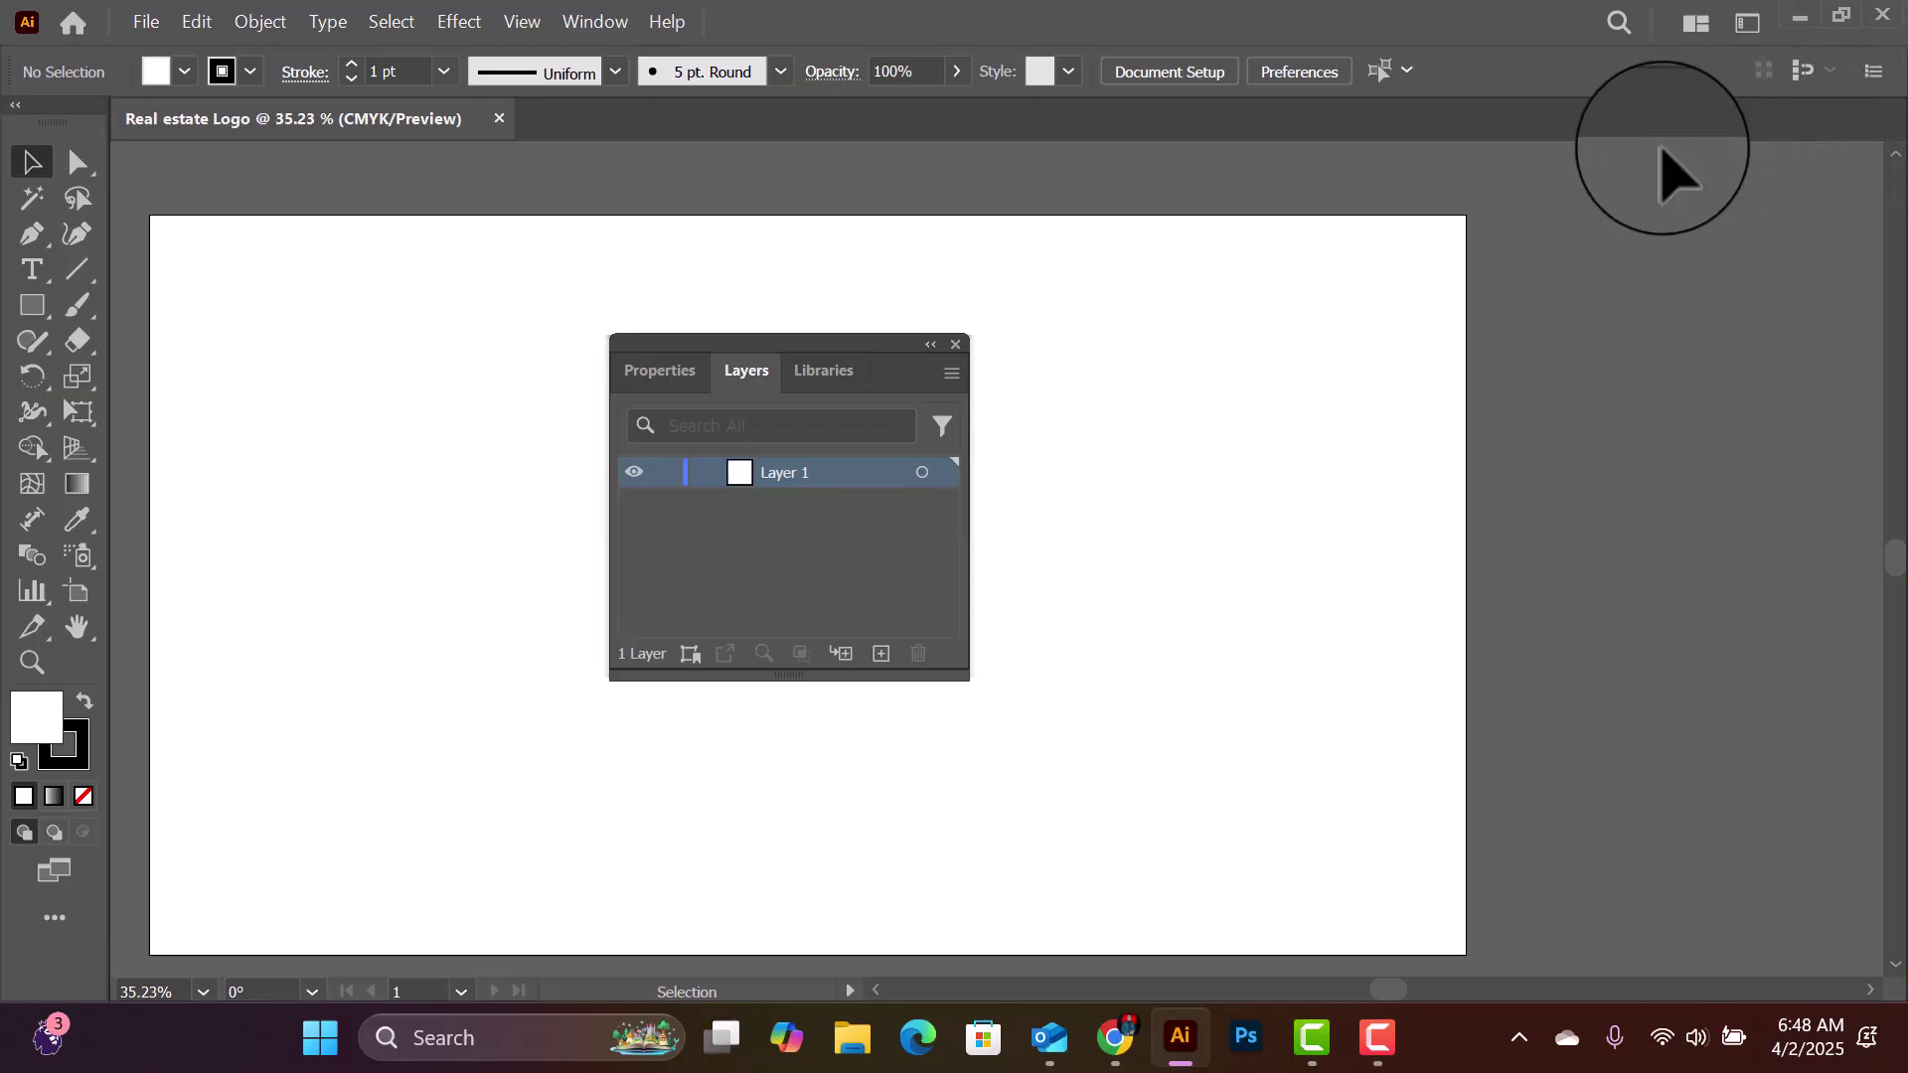
click(579, 20)
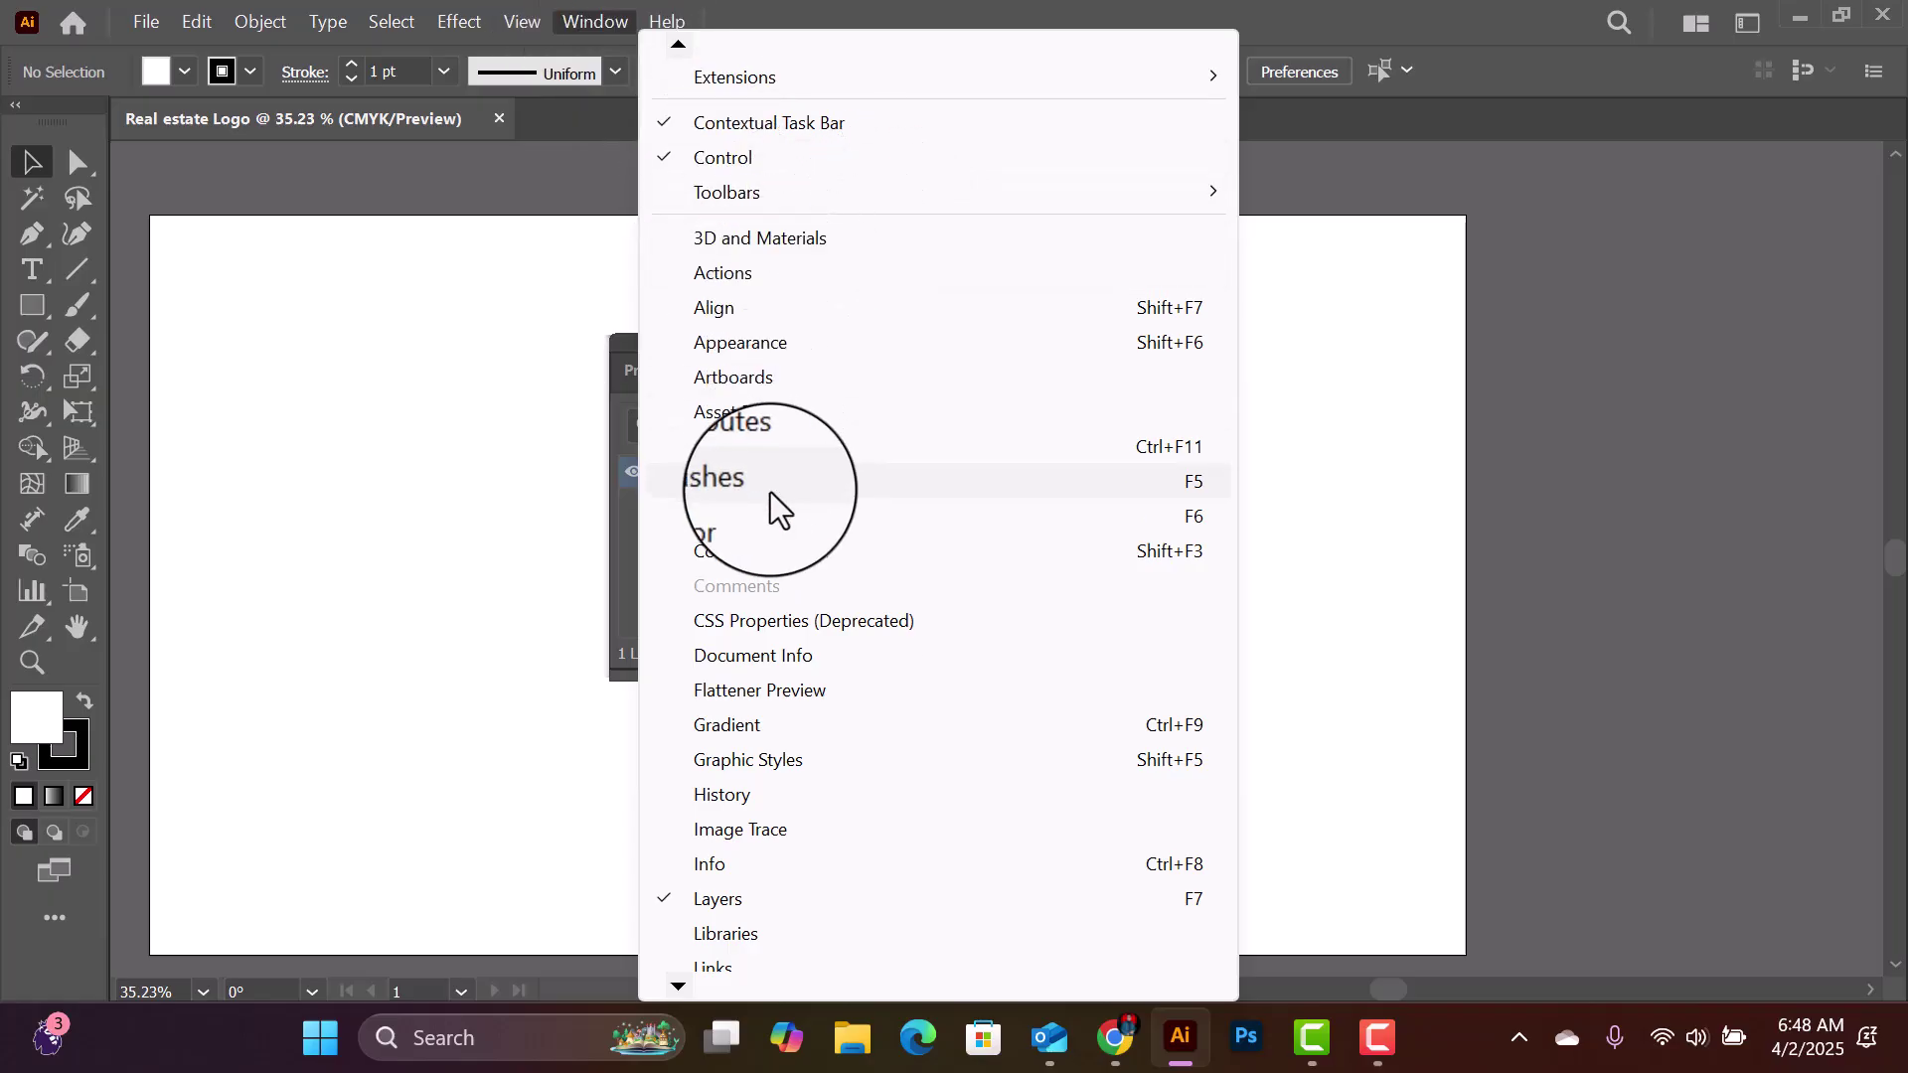
click(749, 516)
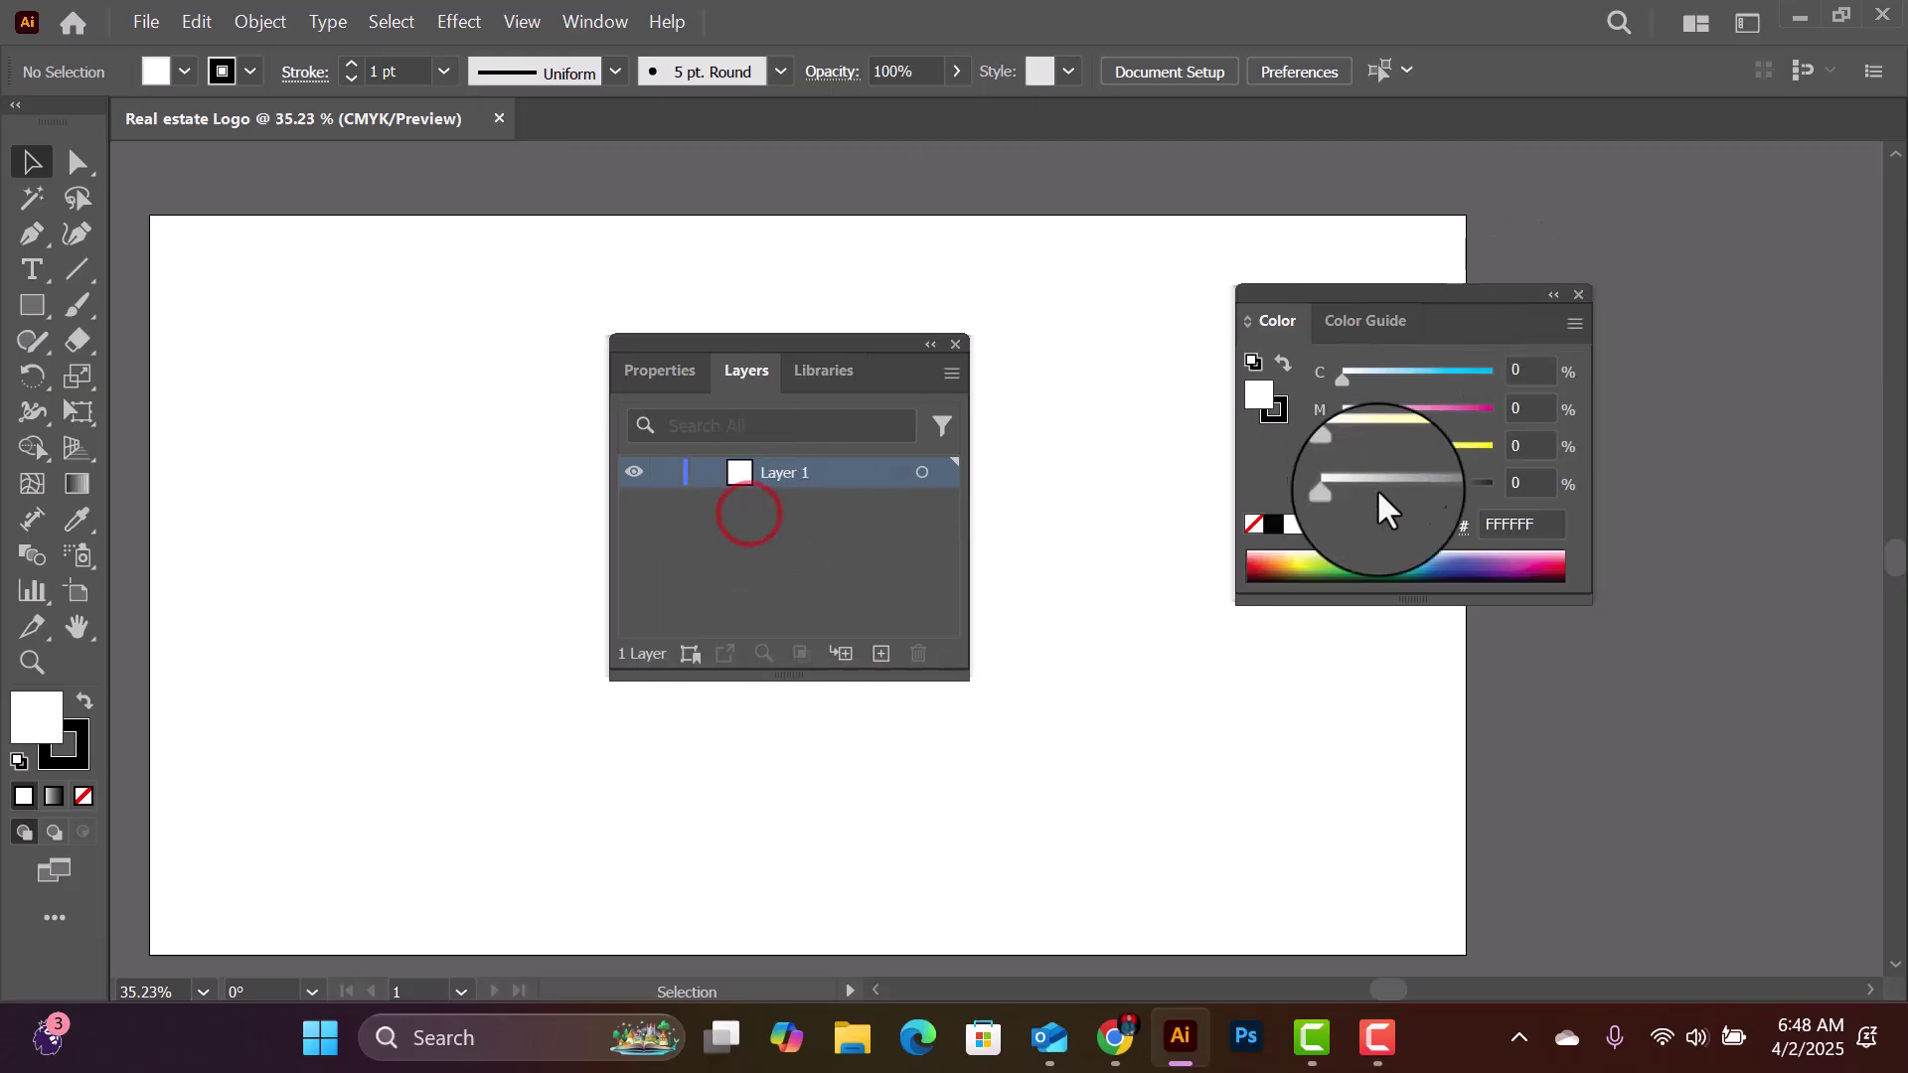
click(1343, 324)
click(1284, 330)
drag(1399, 296, 1900, 139)
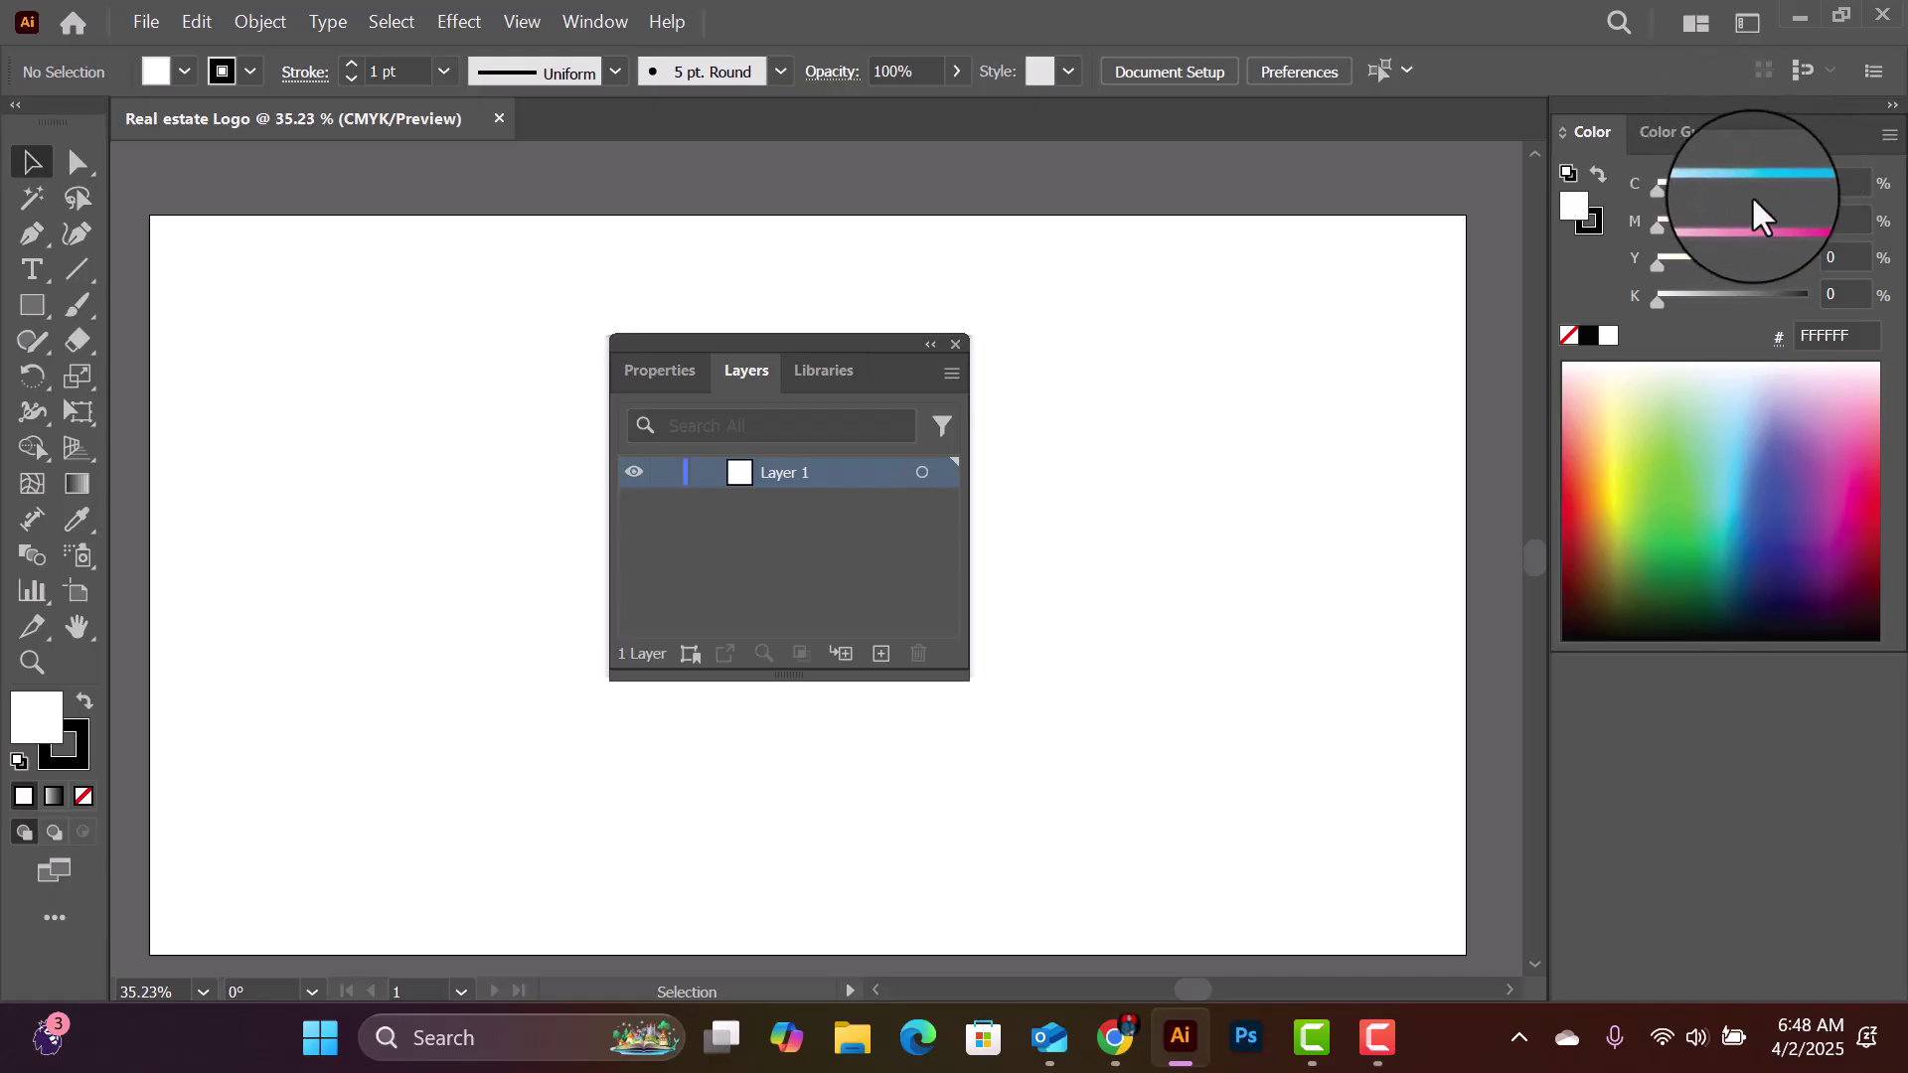
click(604, 21)
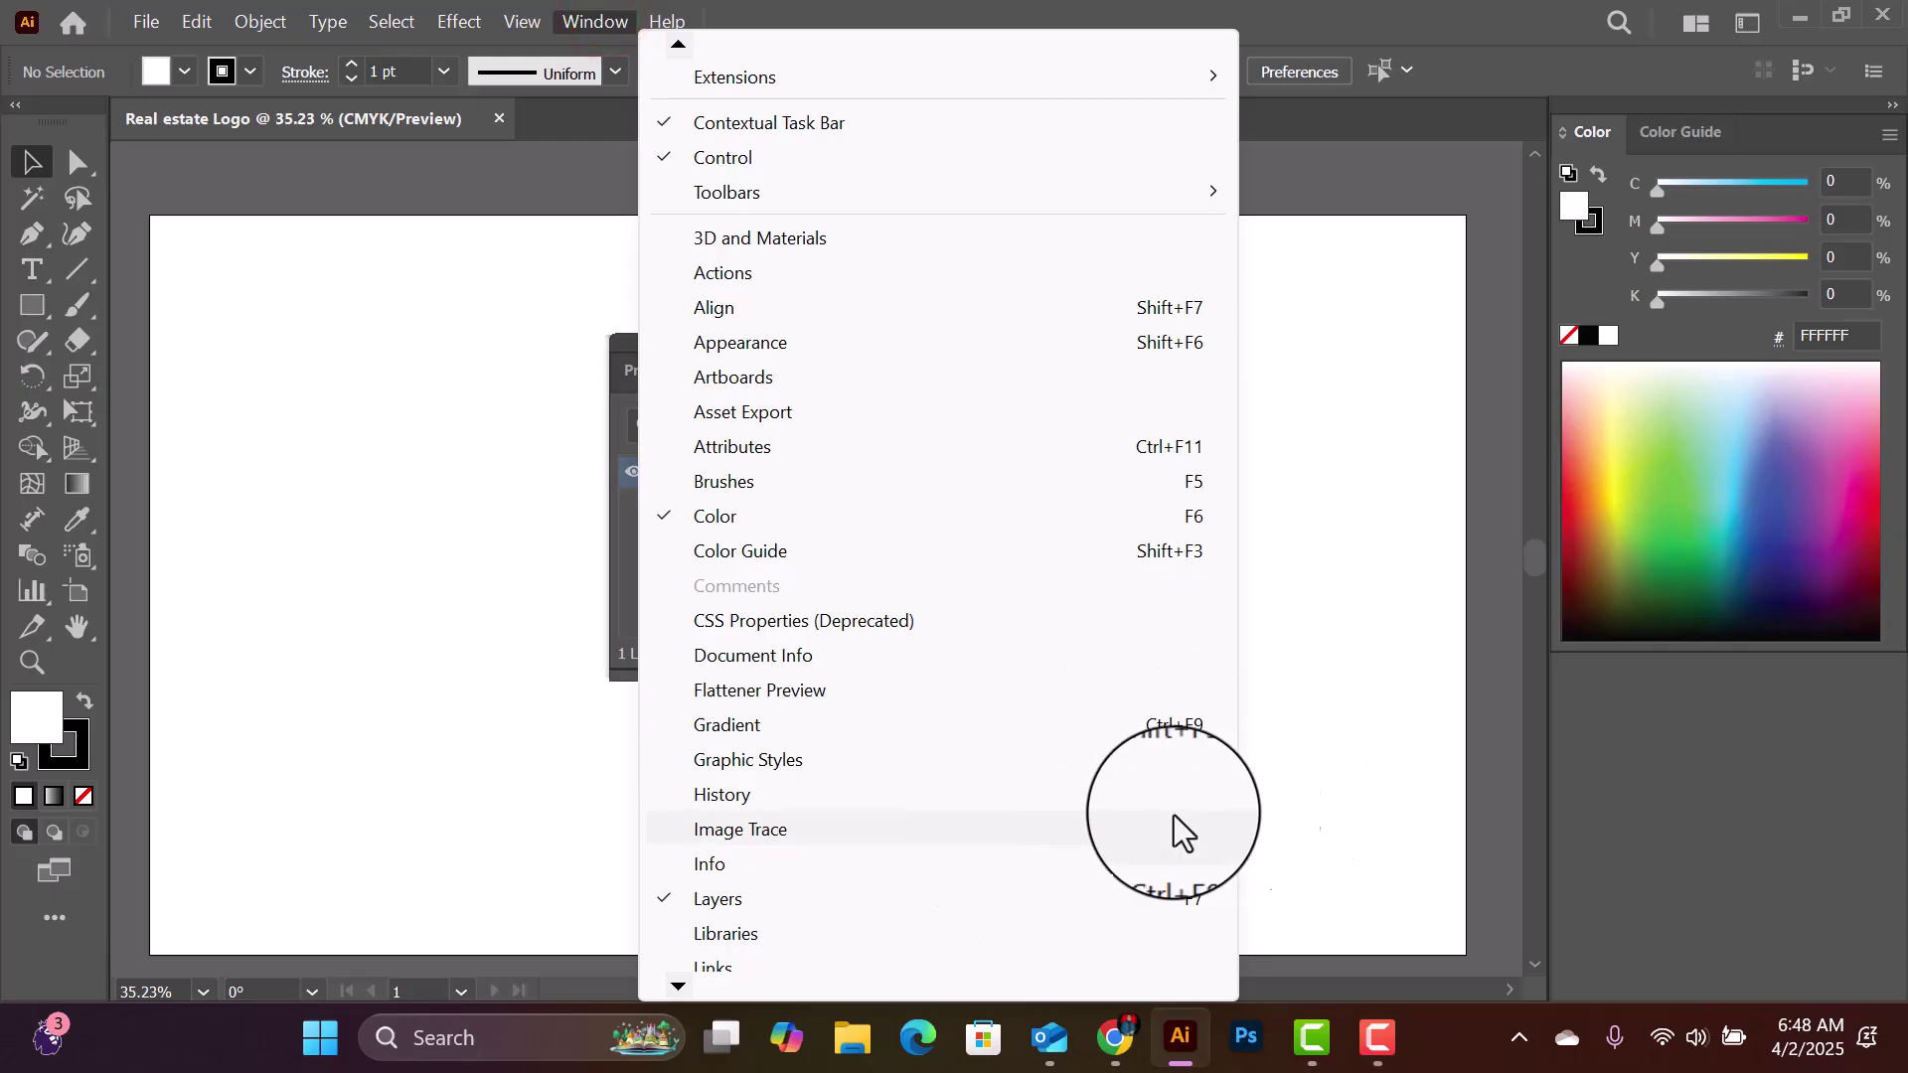
Step: Open the Transparency panel and dock it as a tab beside the Color panel
scroll(690, 970, down, 6)
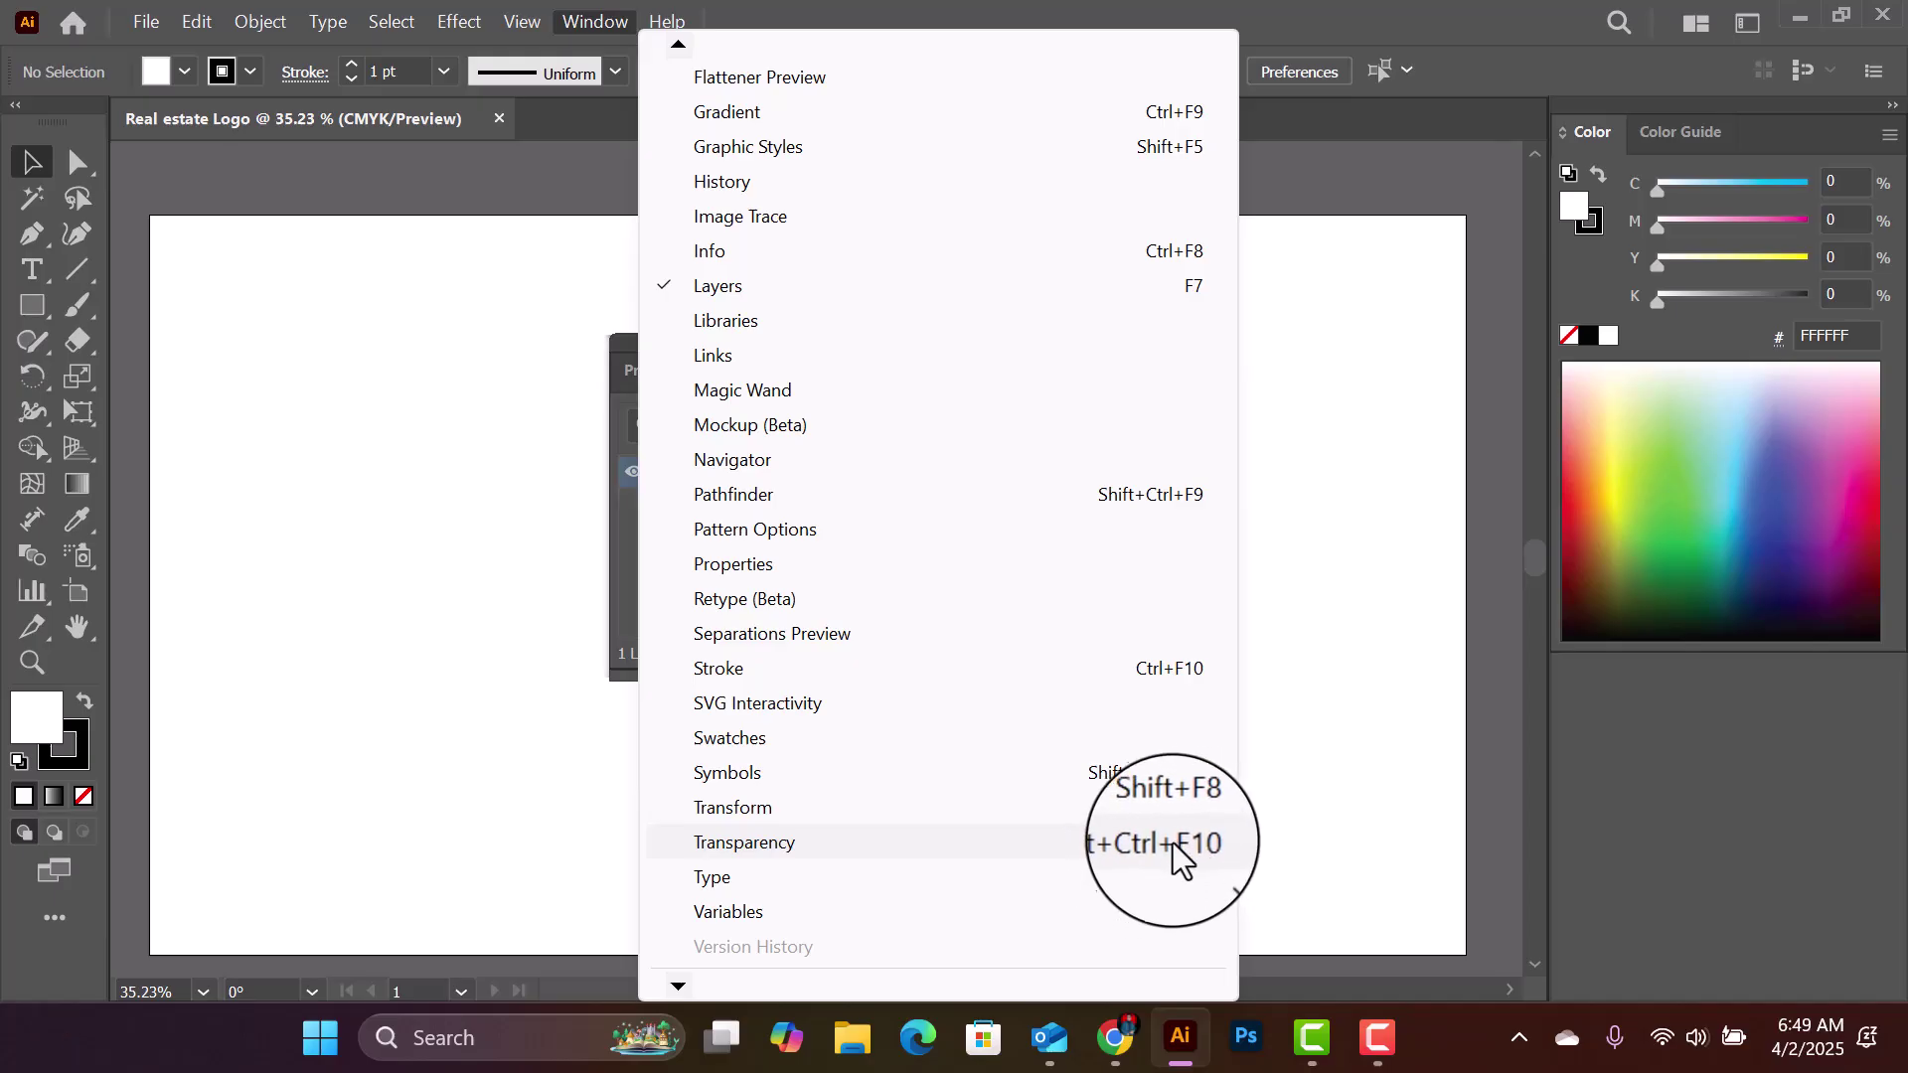
click(975, 850)
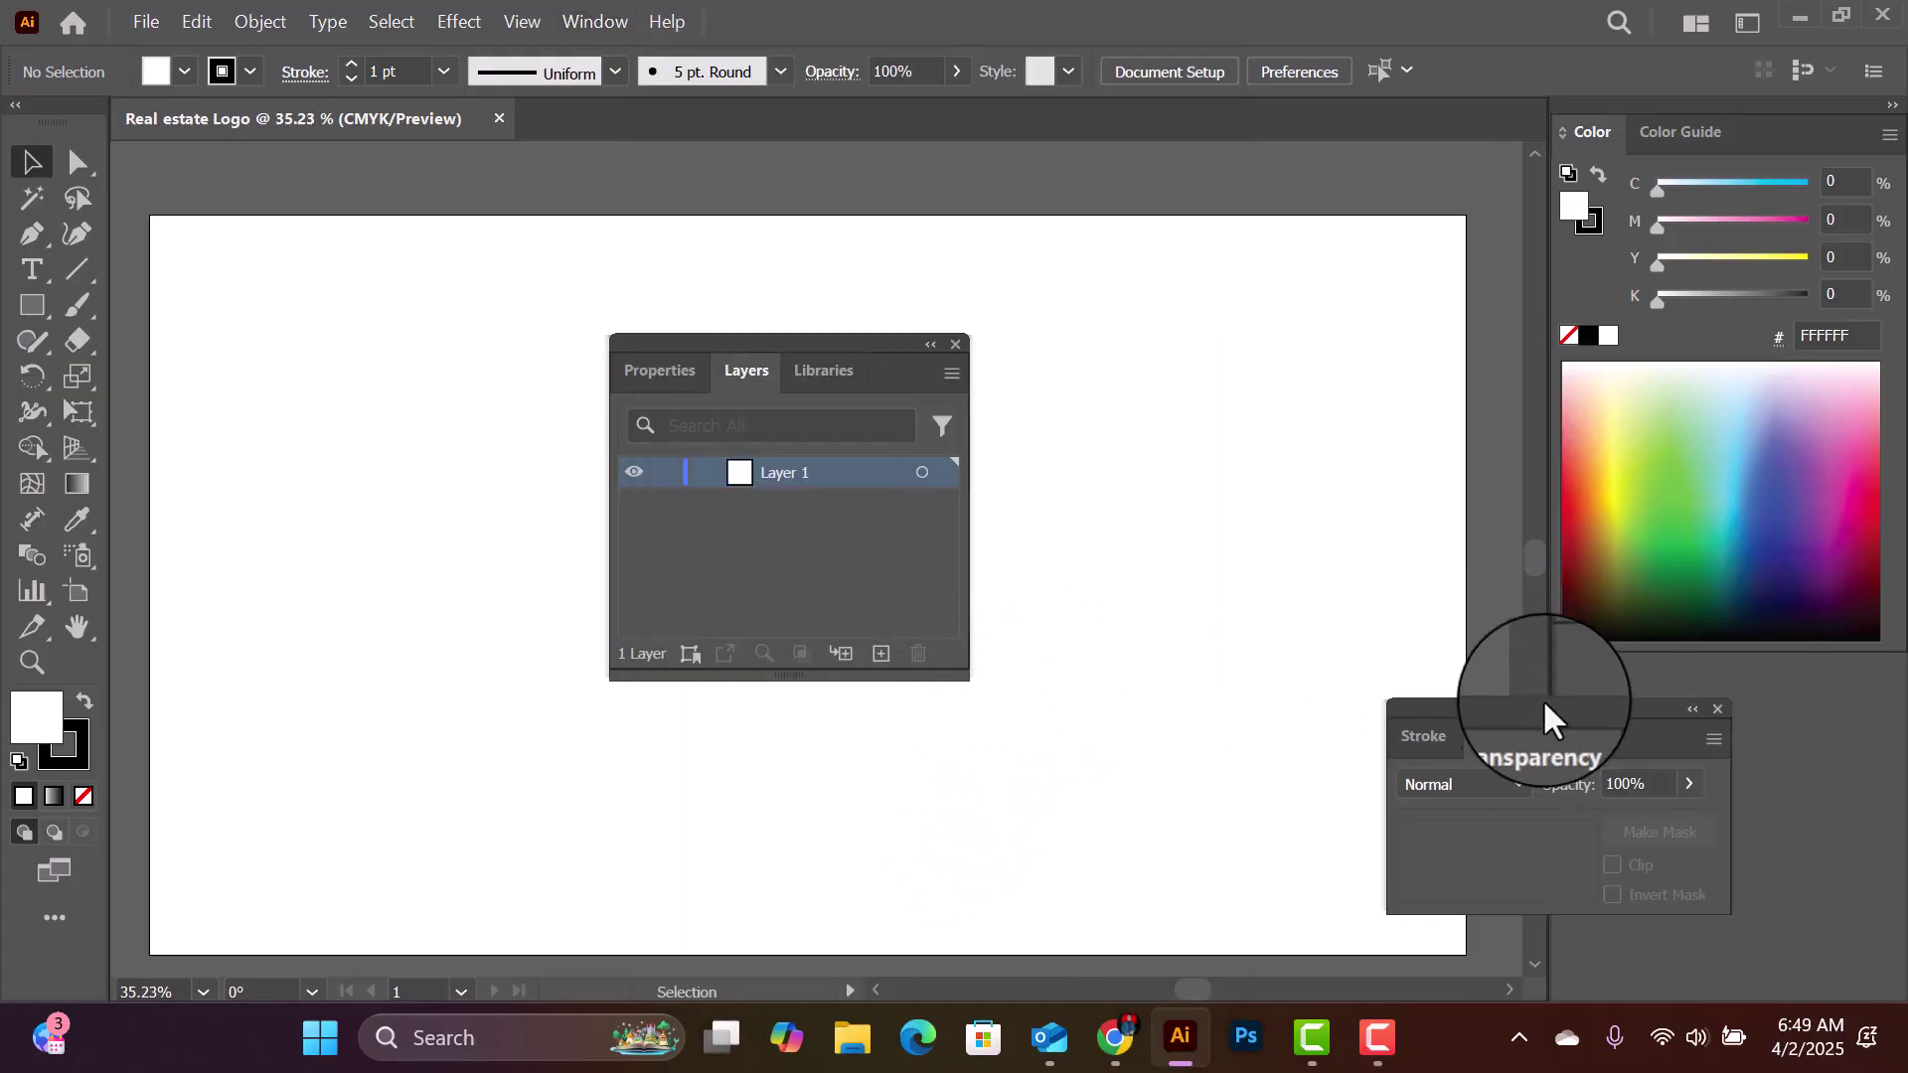
drag(1534, 707, 1759, 134)
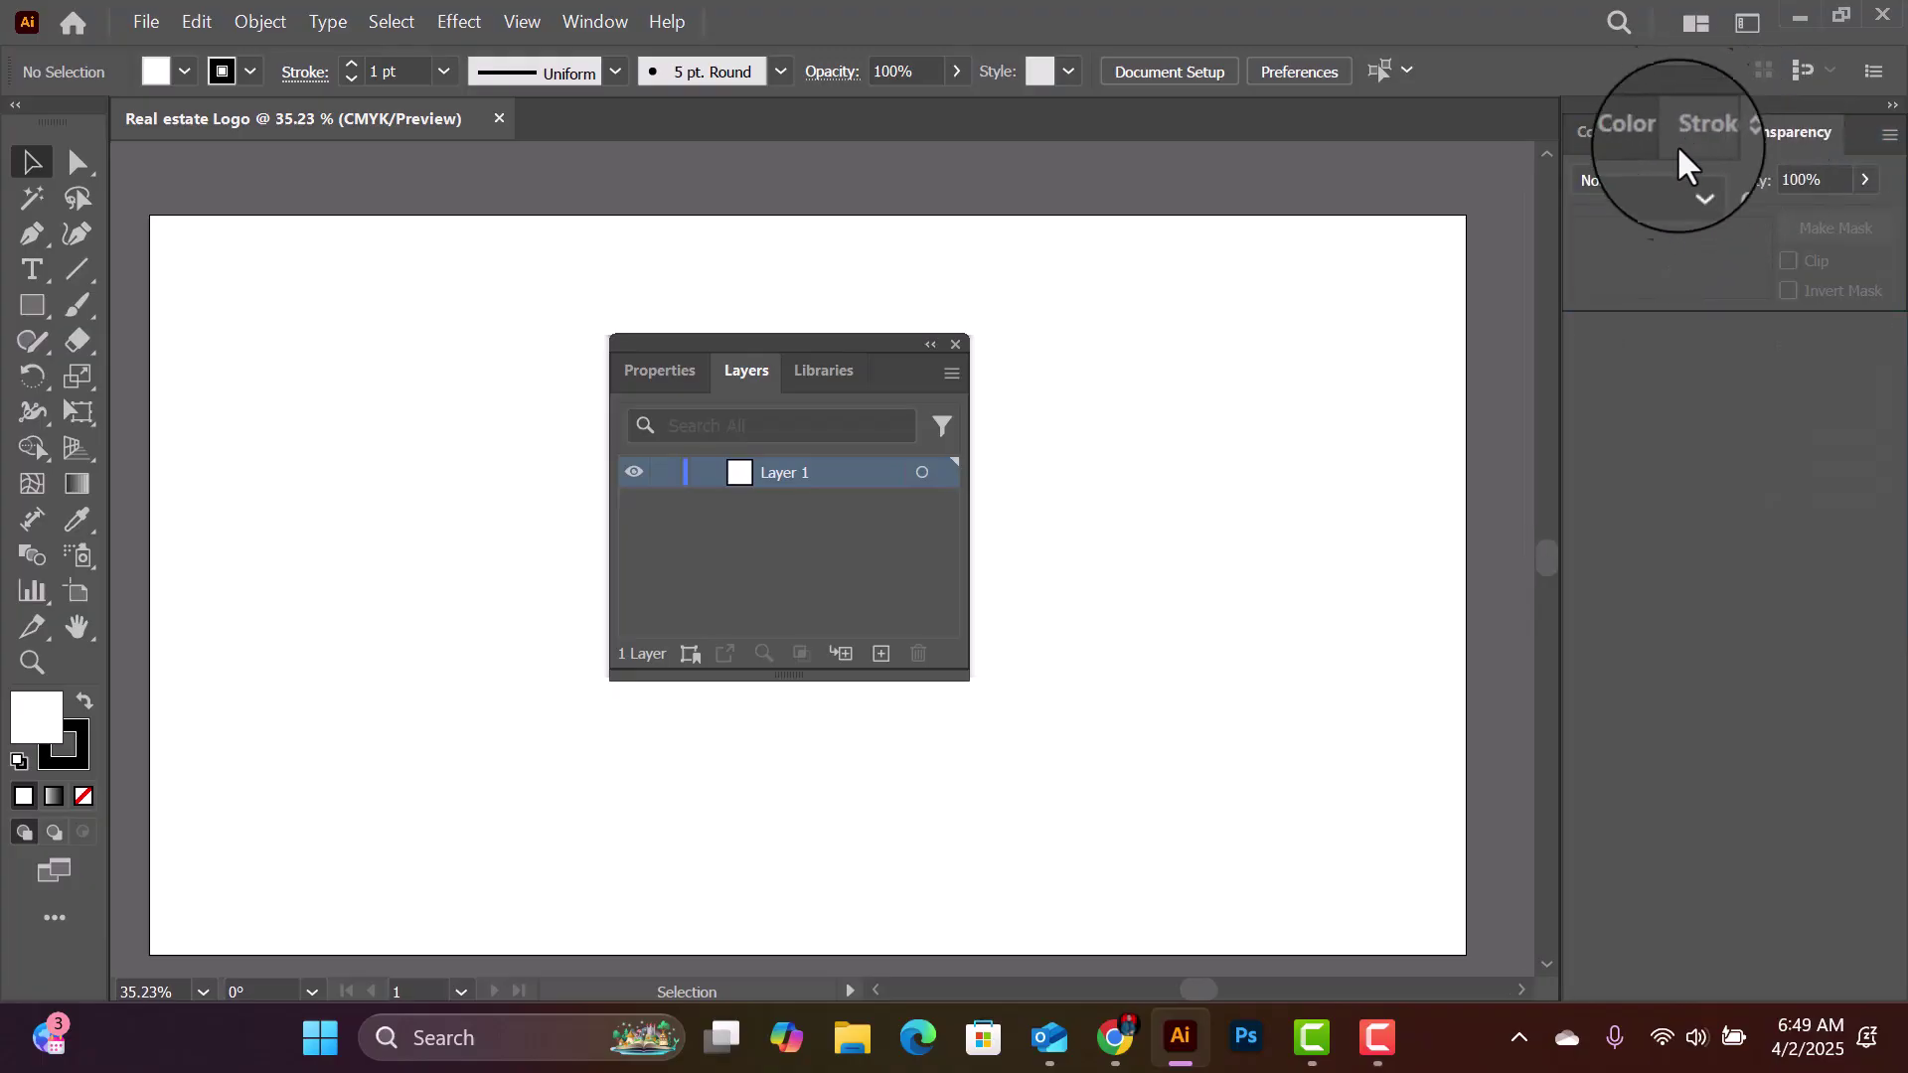
click(1593, 137)
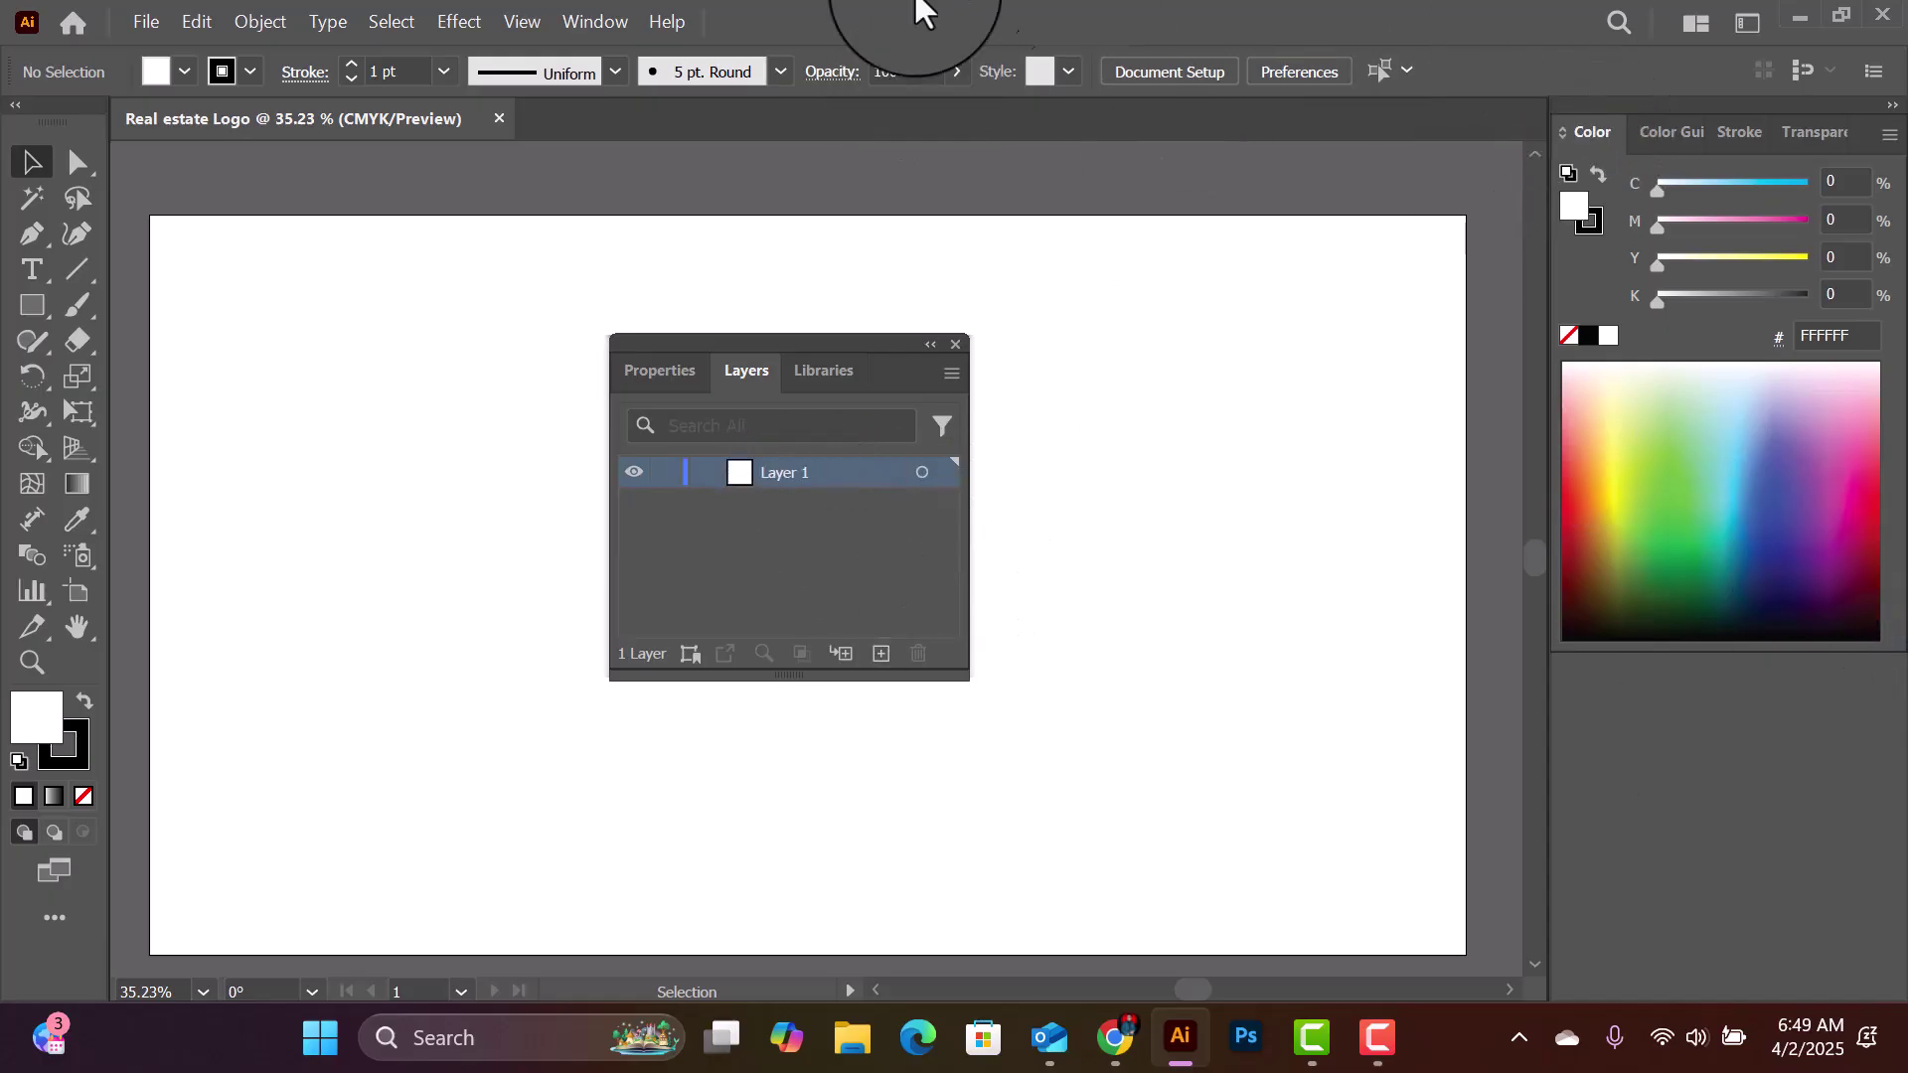
click(594, 24)
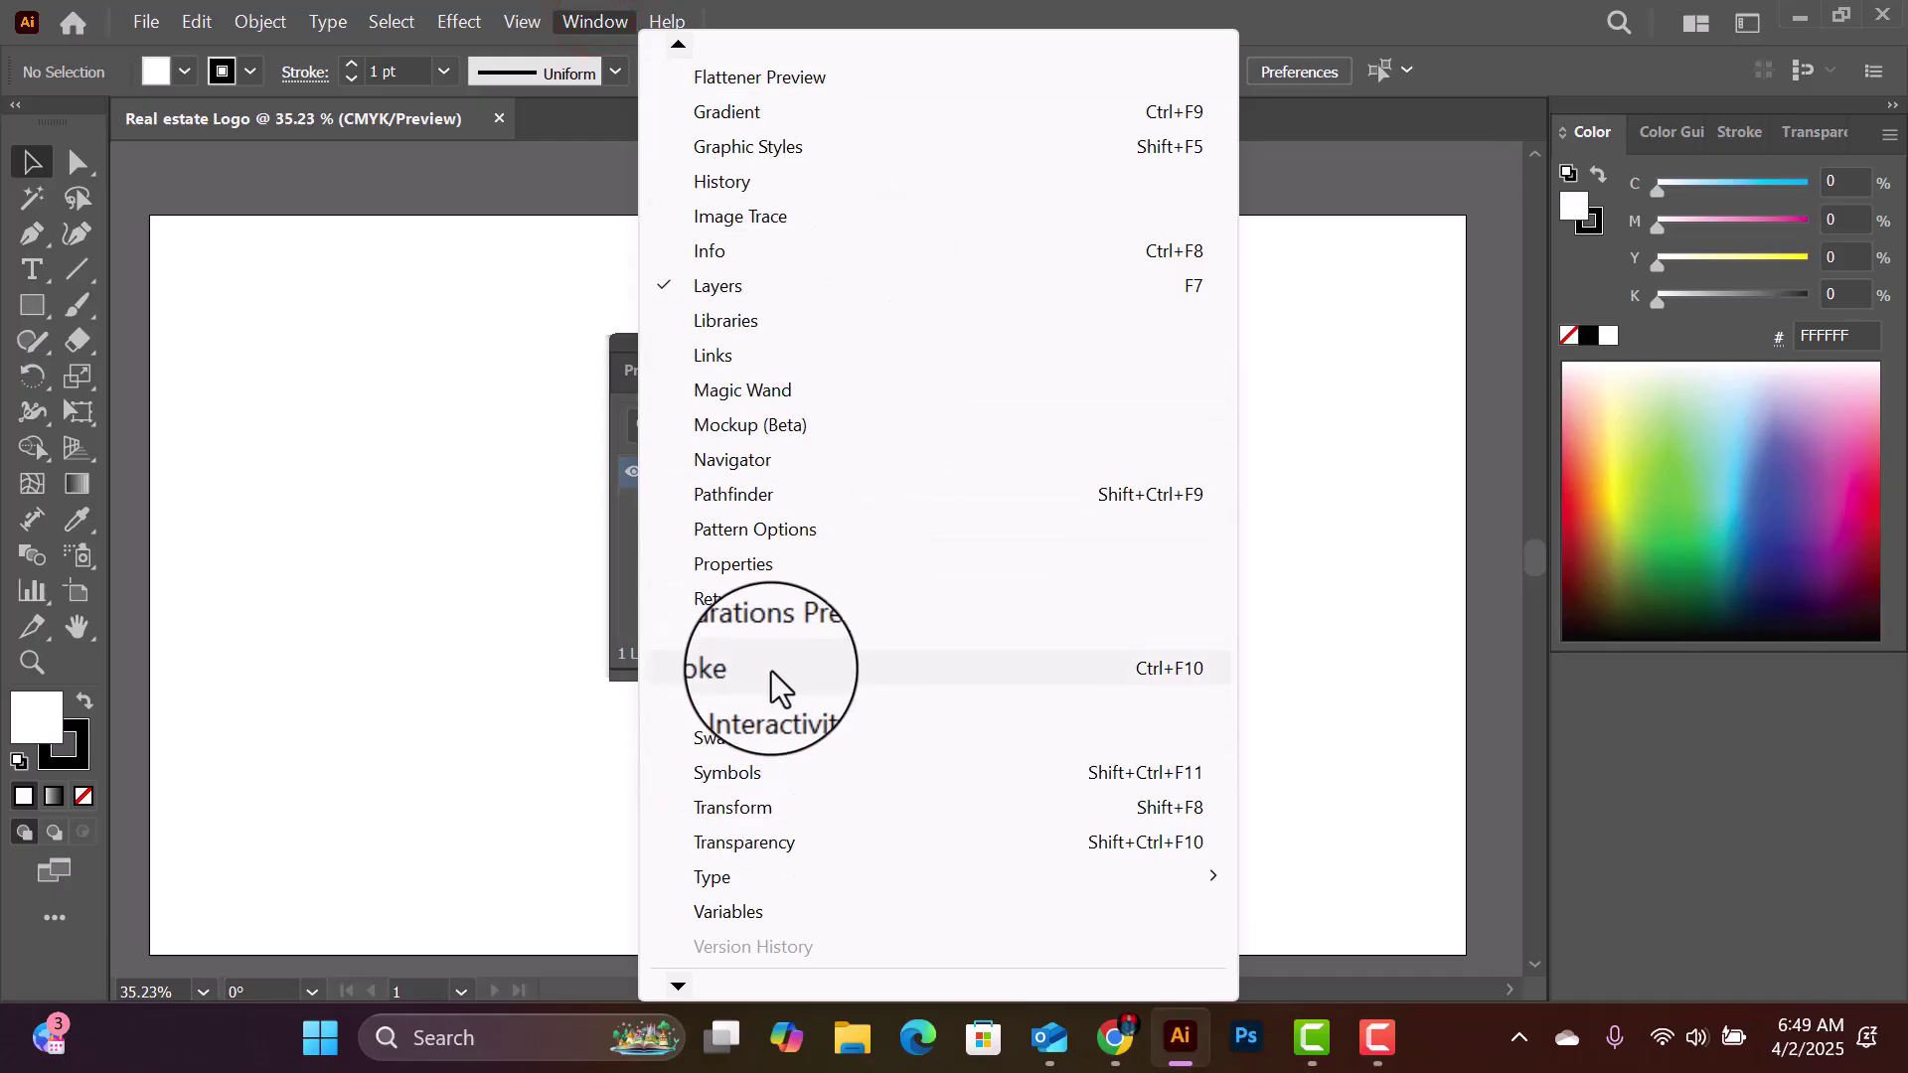
Step: Dock the Swatches and Gradient panels under Color, then move the Layers panel into the dock and expand it
click(755, 737)
mouse_move(1342, 283)
mouse_down()
mouse_move(1584, 517)
mouse_move(1806, 666)
mouse_move(1888, 676)
mouse_move(1798, 656)
mouse_move(1603, 662)
mouse_move(1592, 387)
mouse_move(1637, 658)
mouse_move(1310, 689)
mouse_move(1647, 669)
mouse_move(1633, 659)
mouse_up()
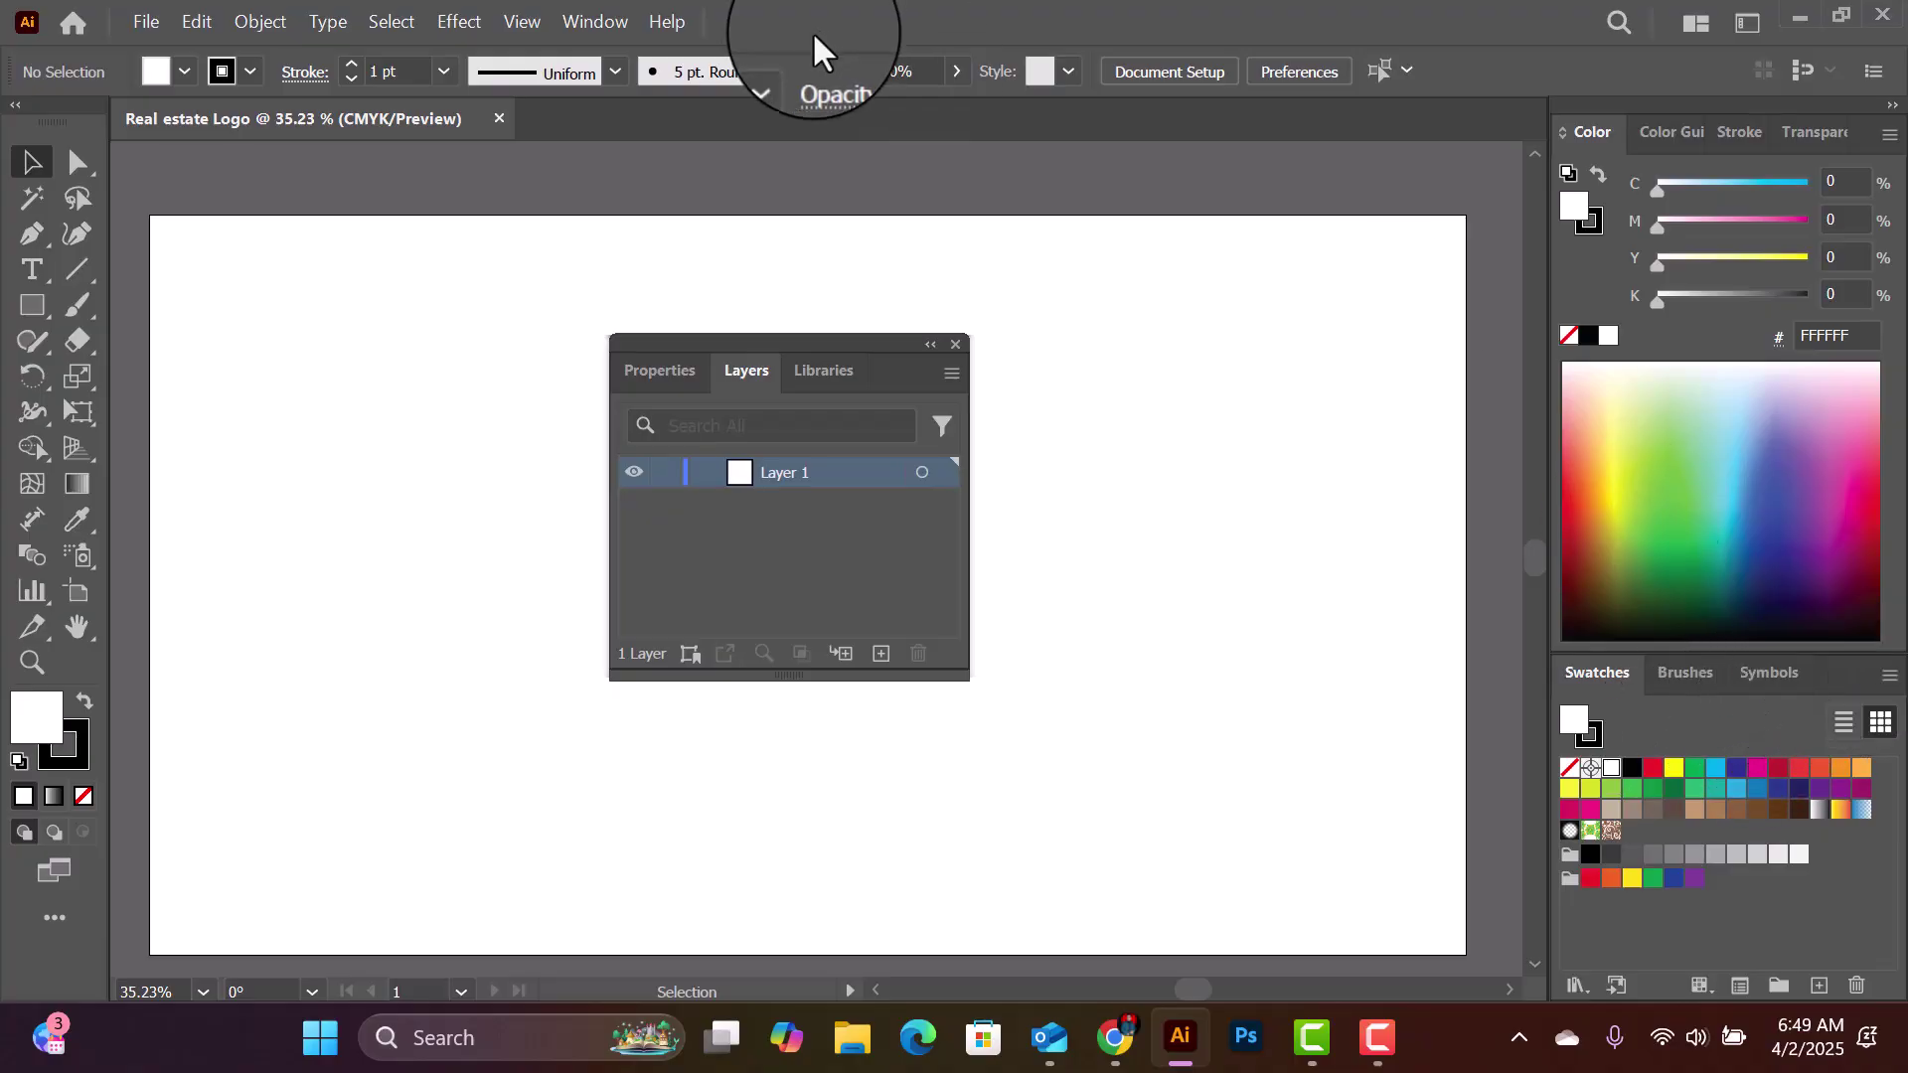
click(586, 24)
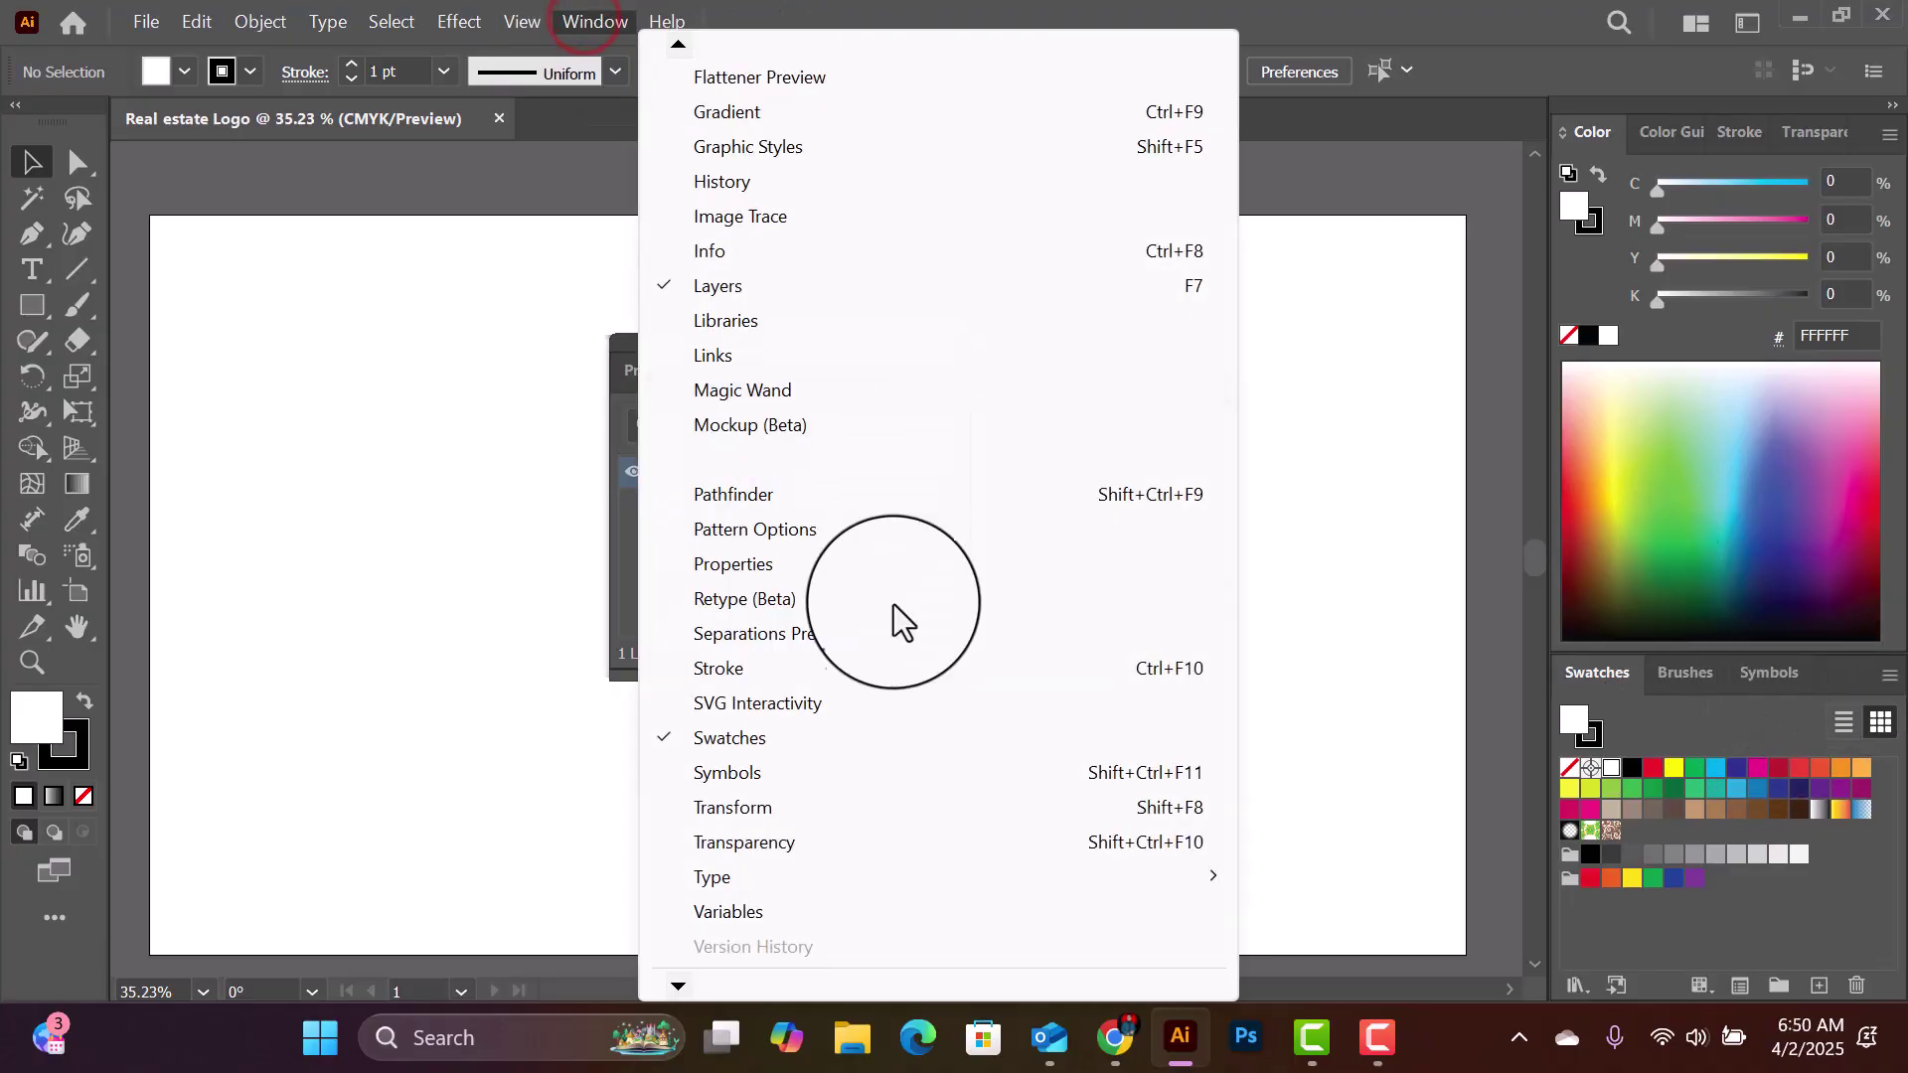
click(752, 121)
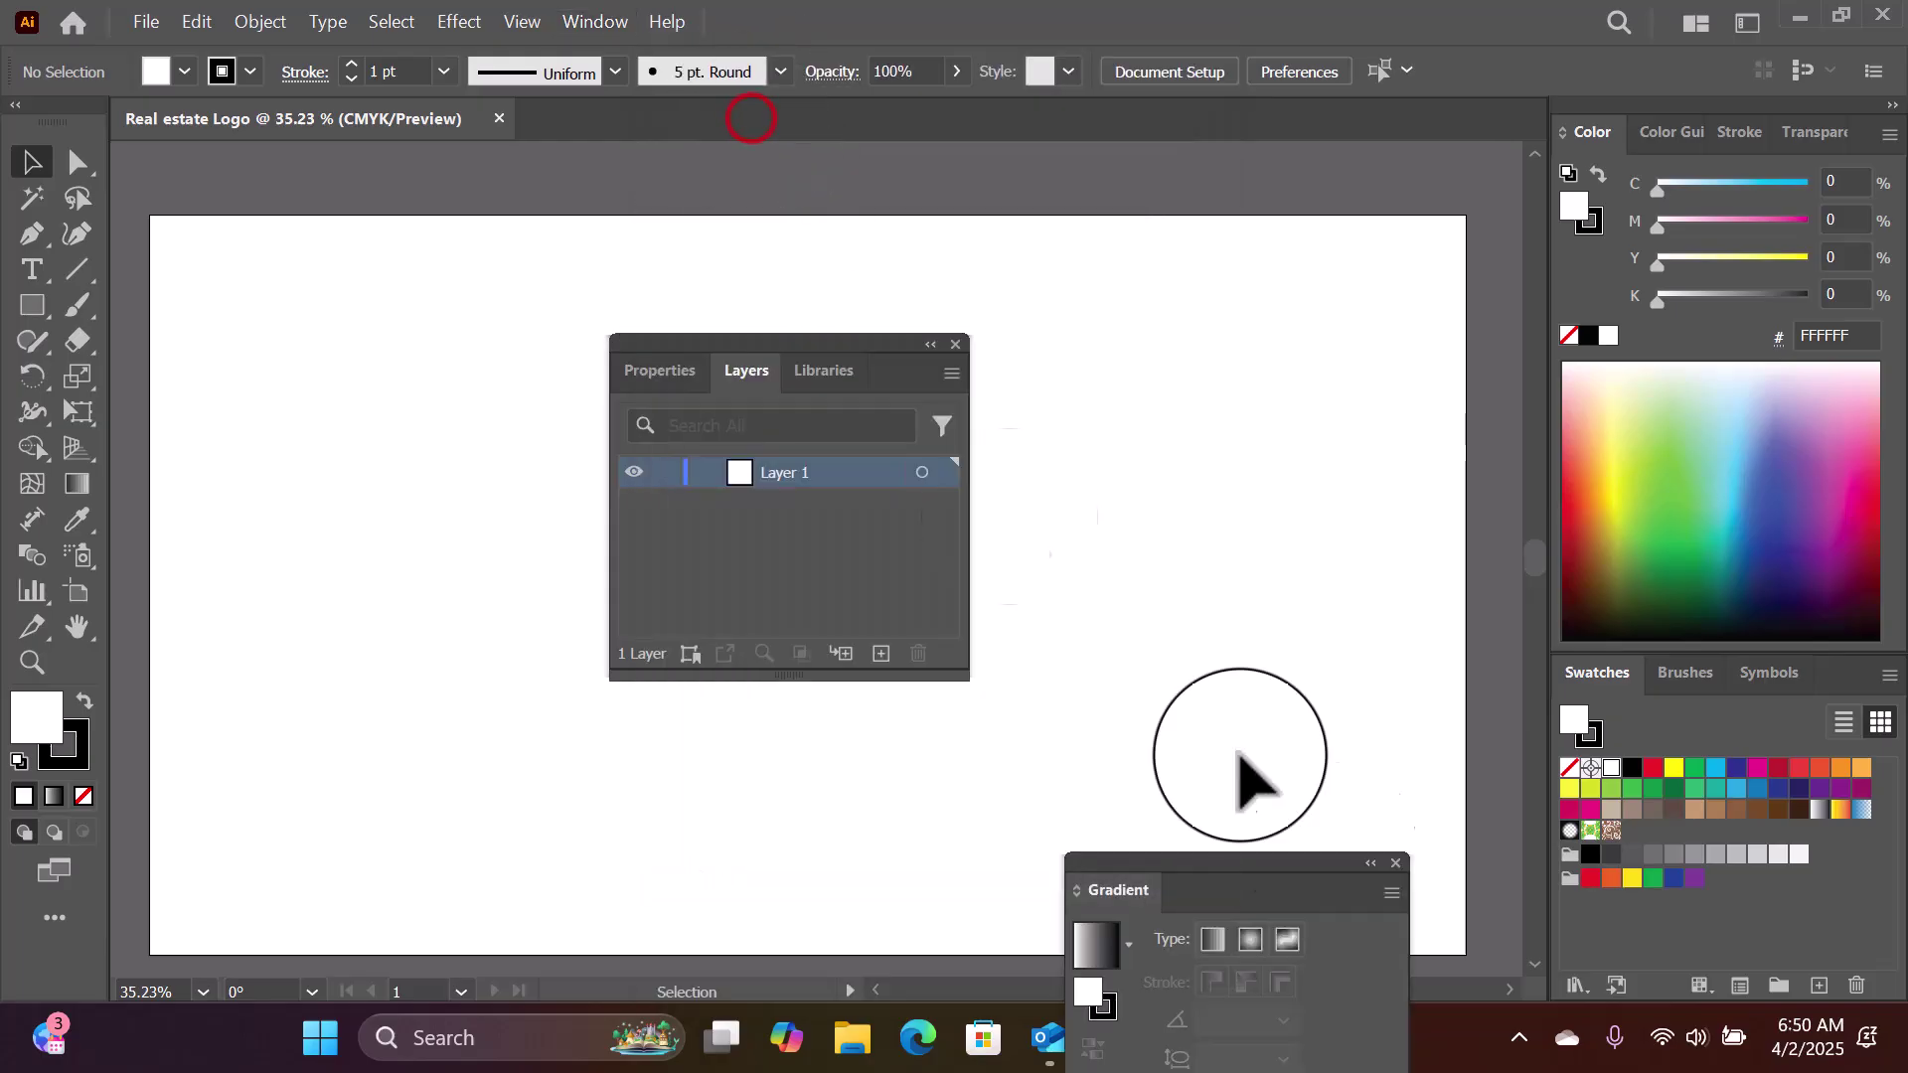
mouse_move(1194, 856)
mouse_down()
mouse_move(1732, 731)
mouse_move(1822, 670)
mouse_up()
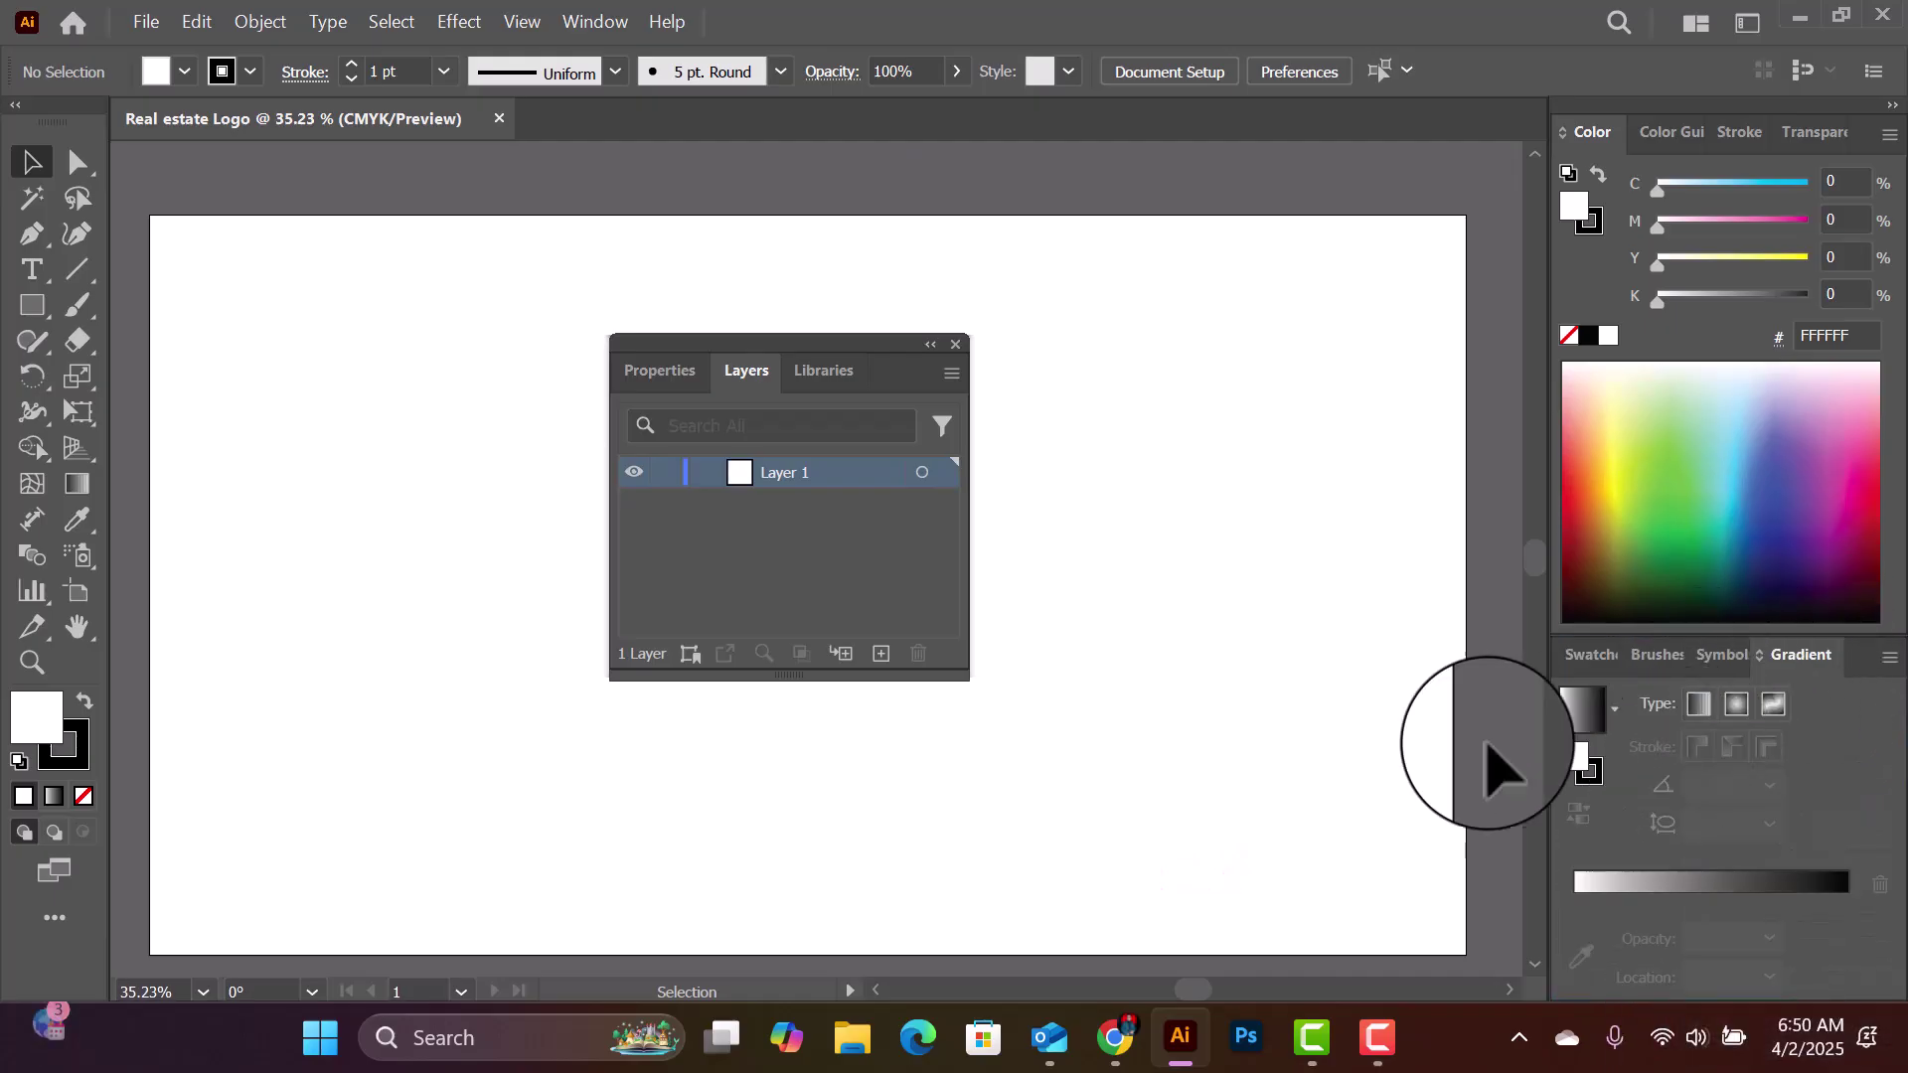
drag(658, 354, 1603, 995)
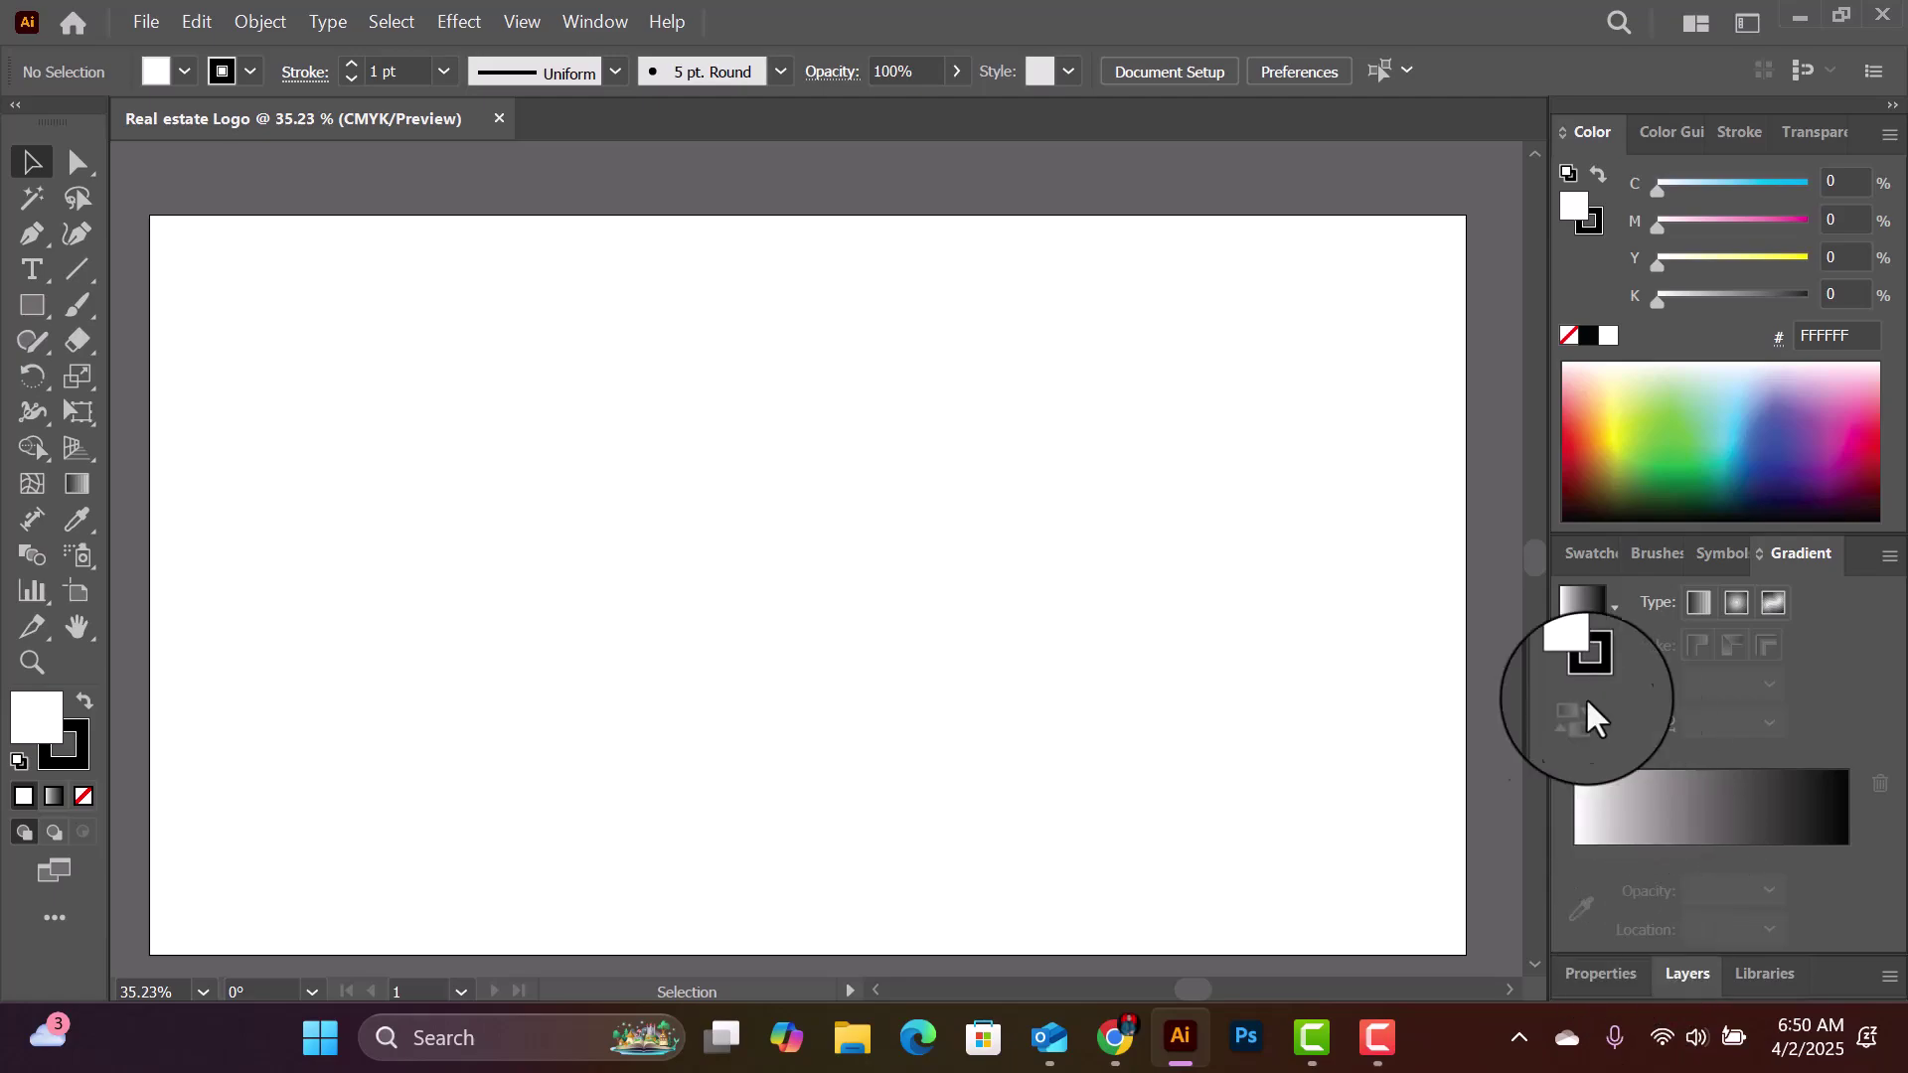
click(1691, 974)
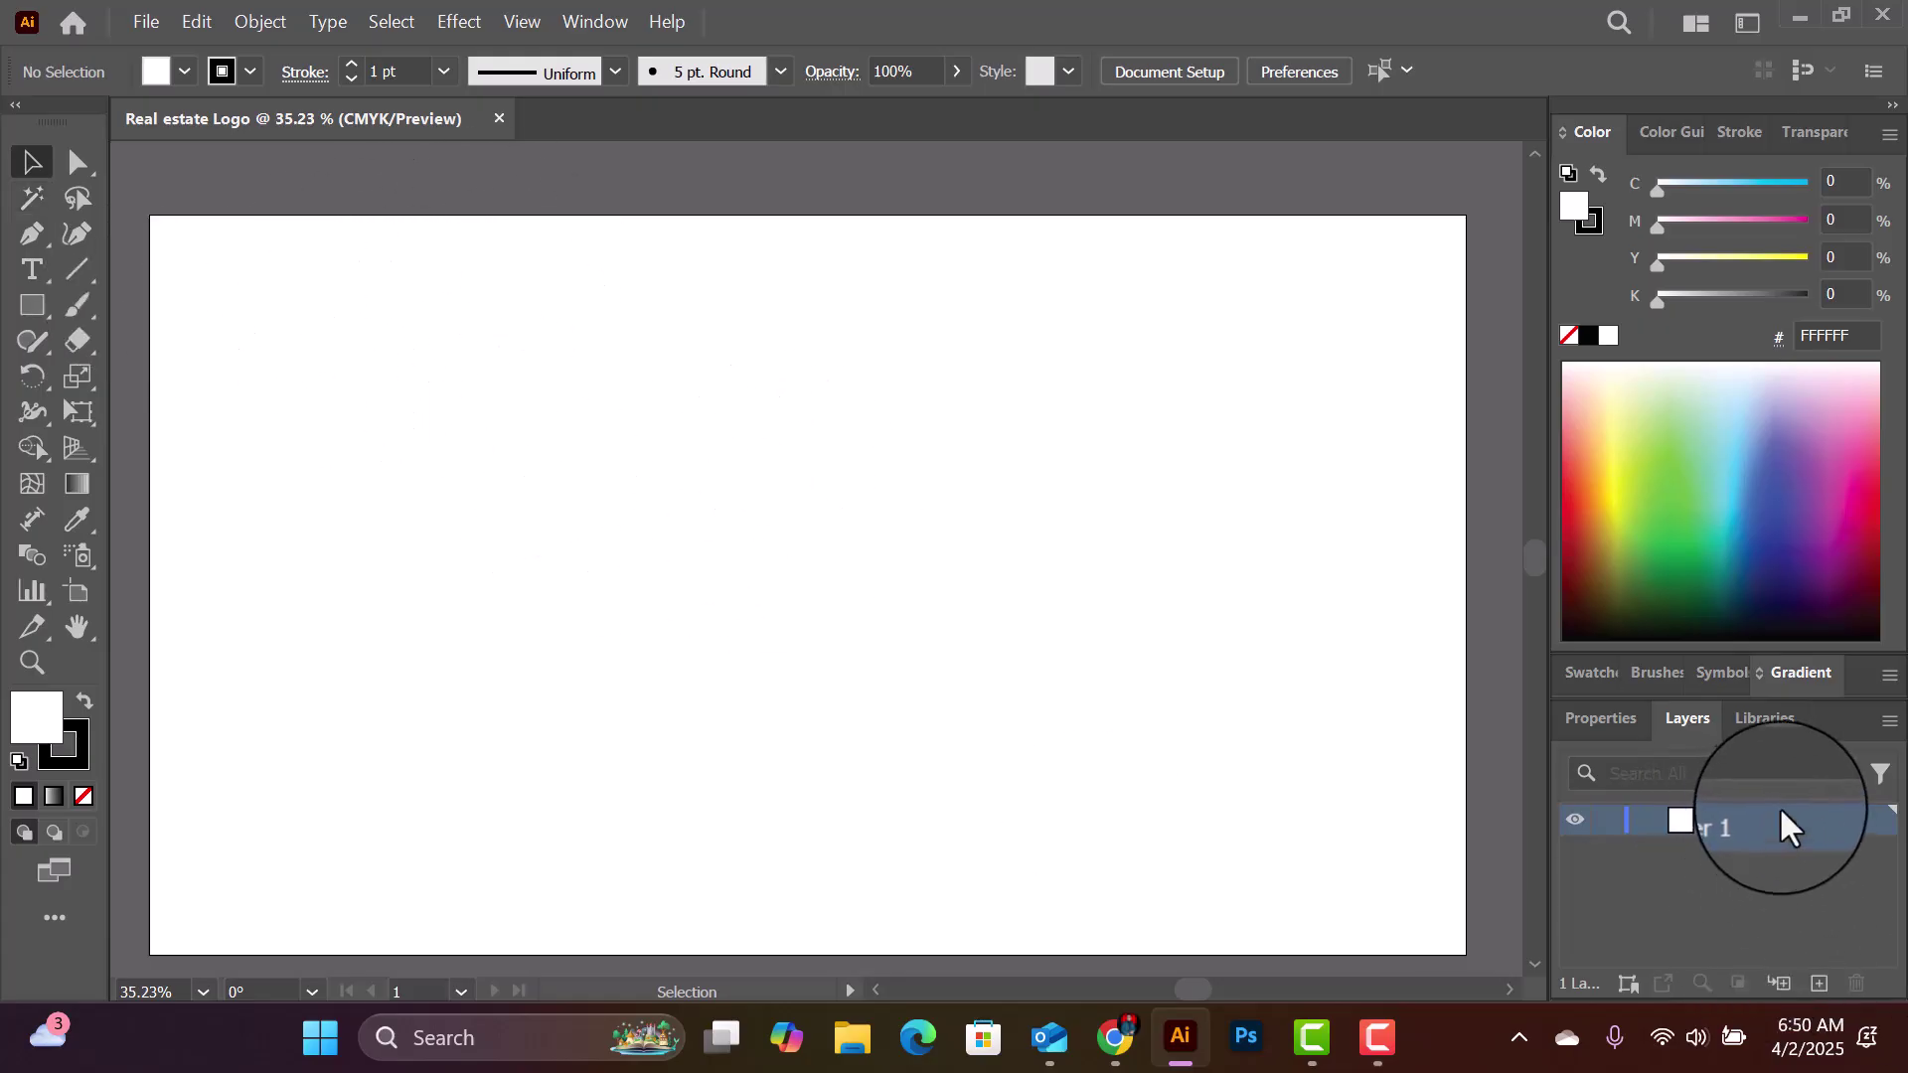
Step: Change the Layer 1 name in the Layers panel to 'logo page 1'
double_click(1717, 819)
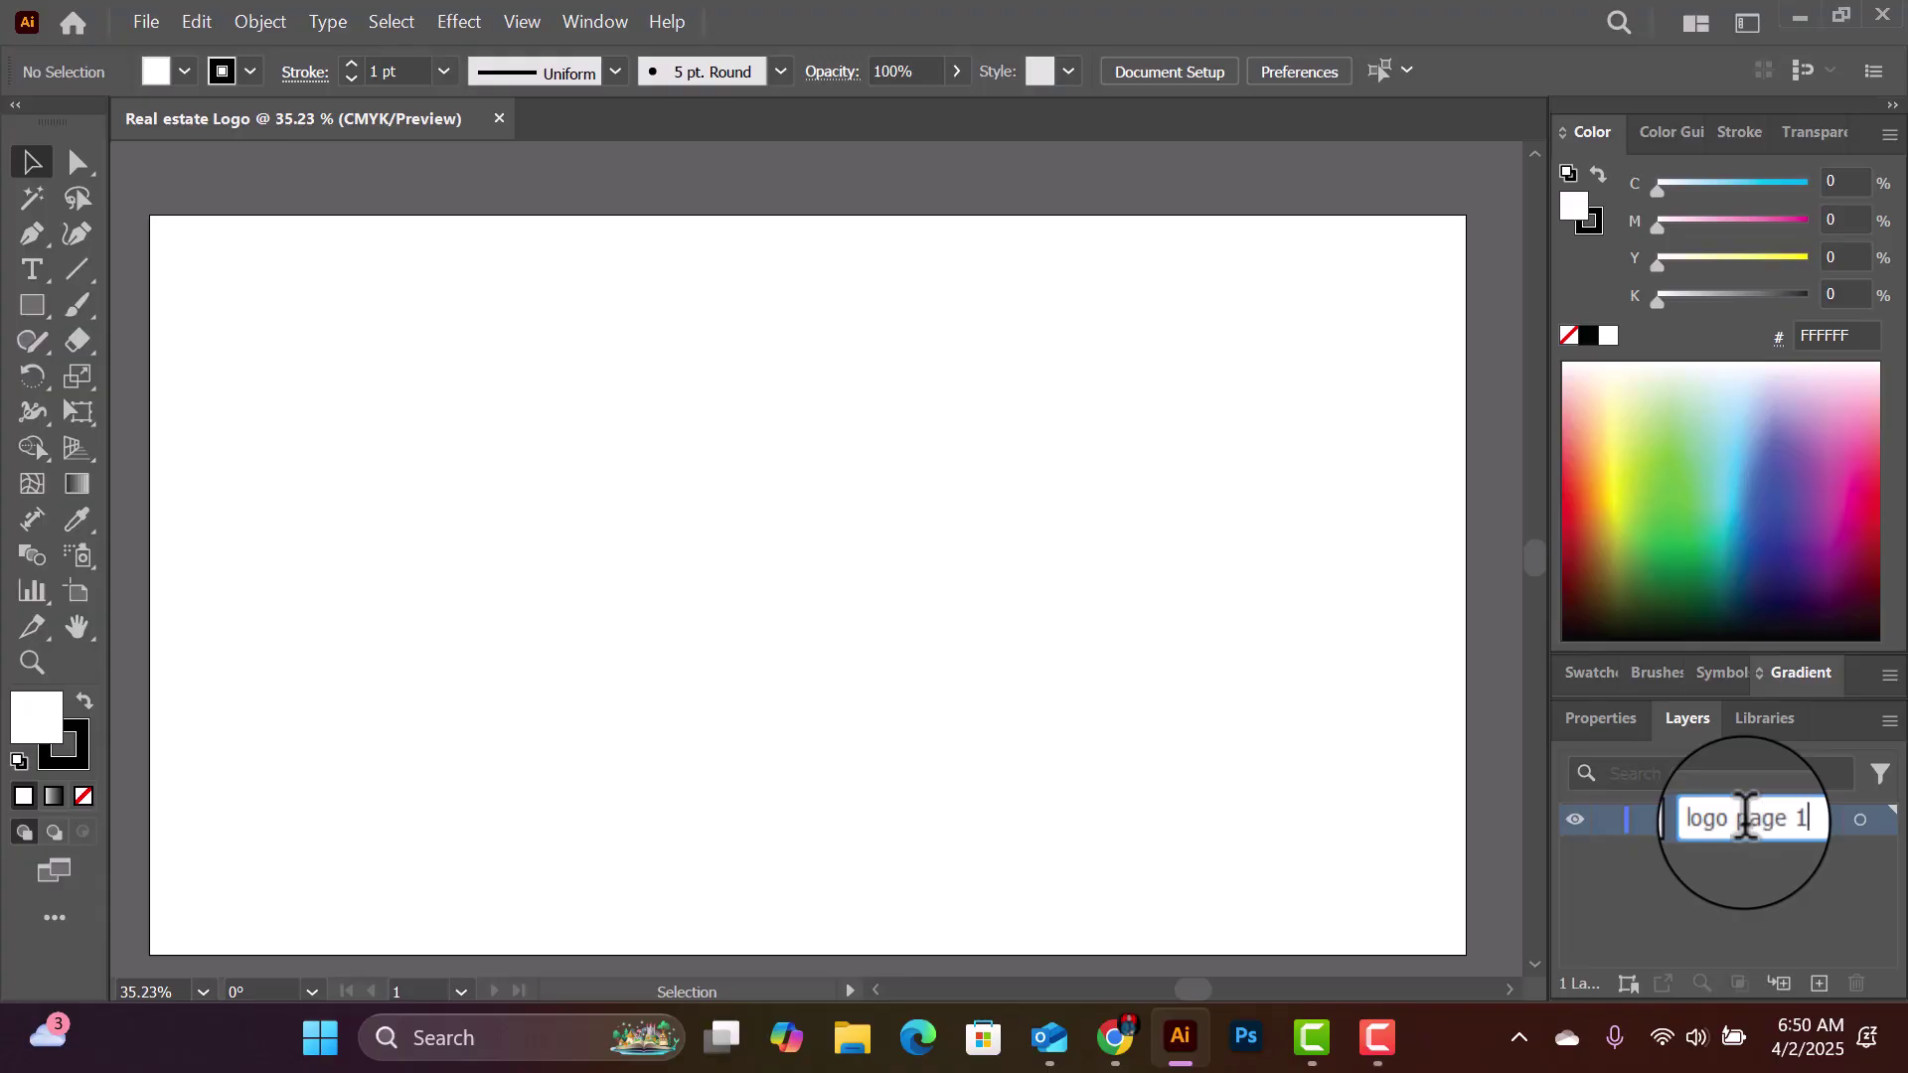
click(1817, 819)
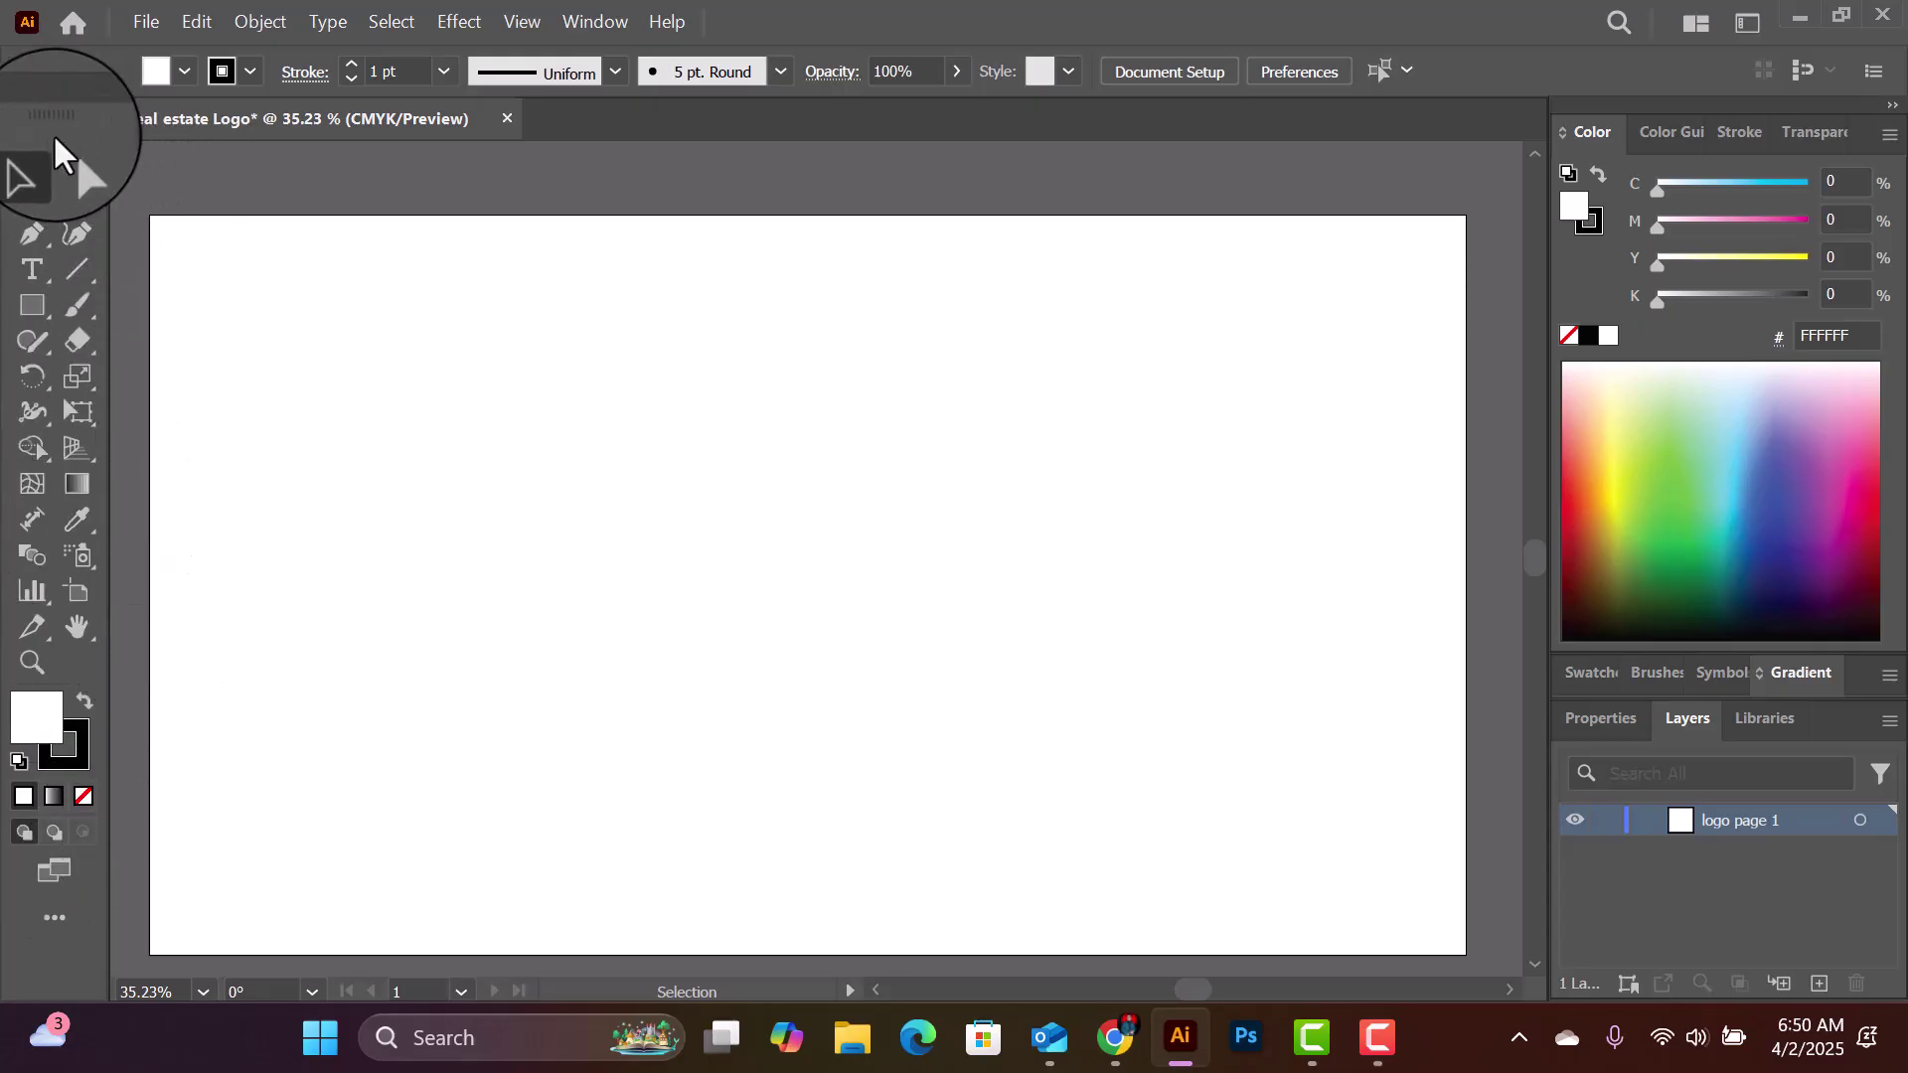
Step: Dock the floating Tools panel back at the left edge of the window
drag(59, 151, 5, 238)
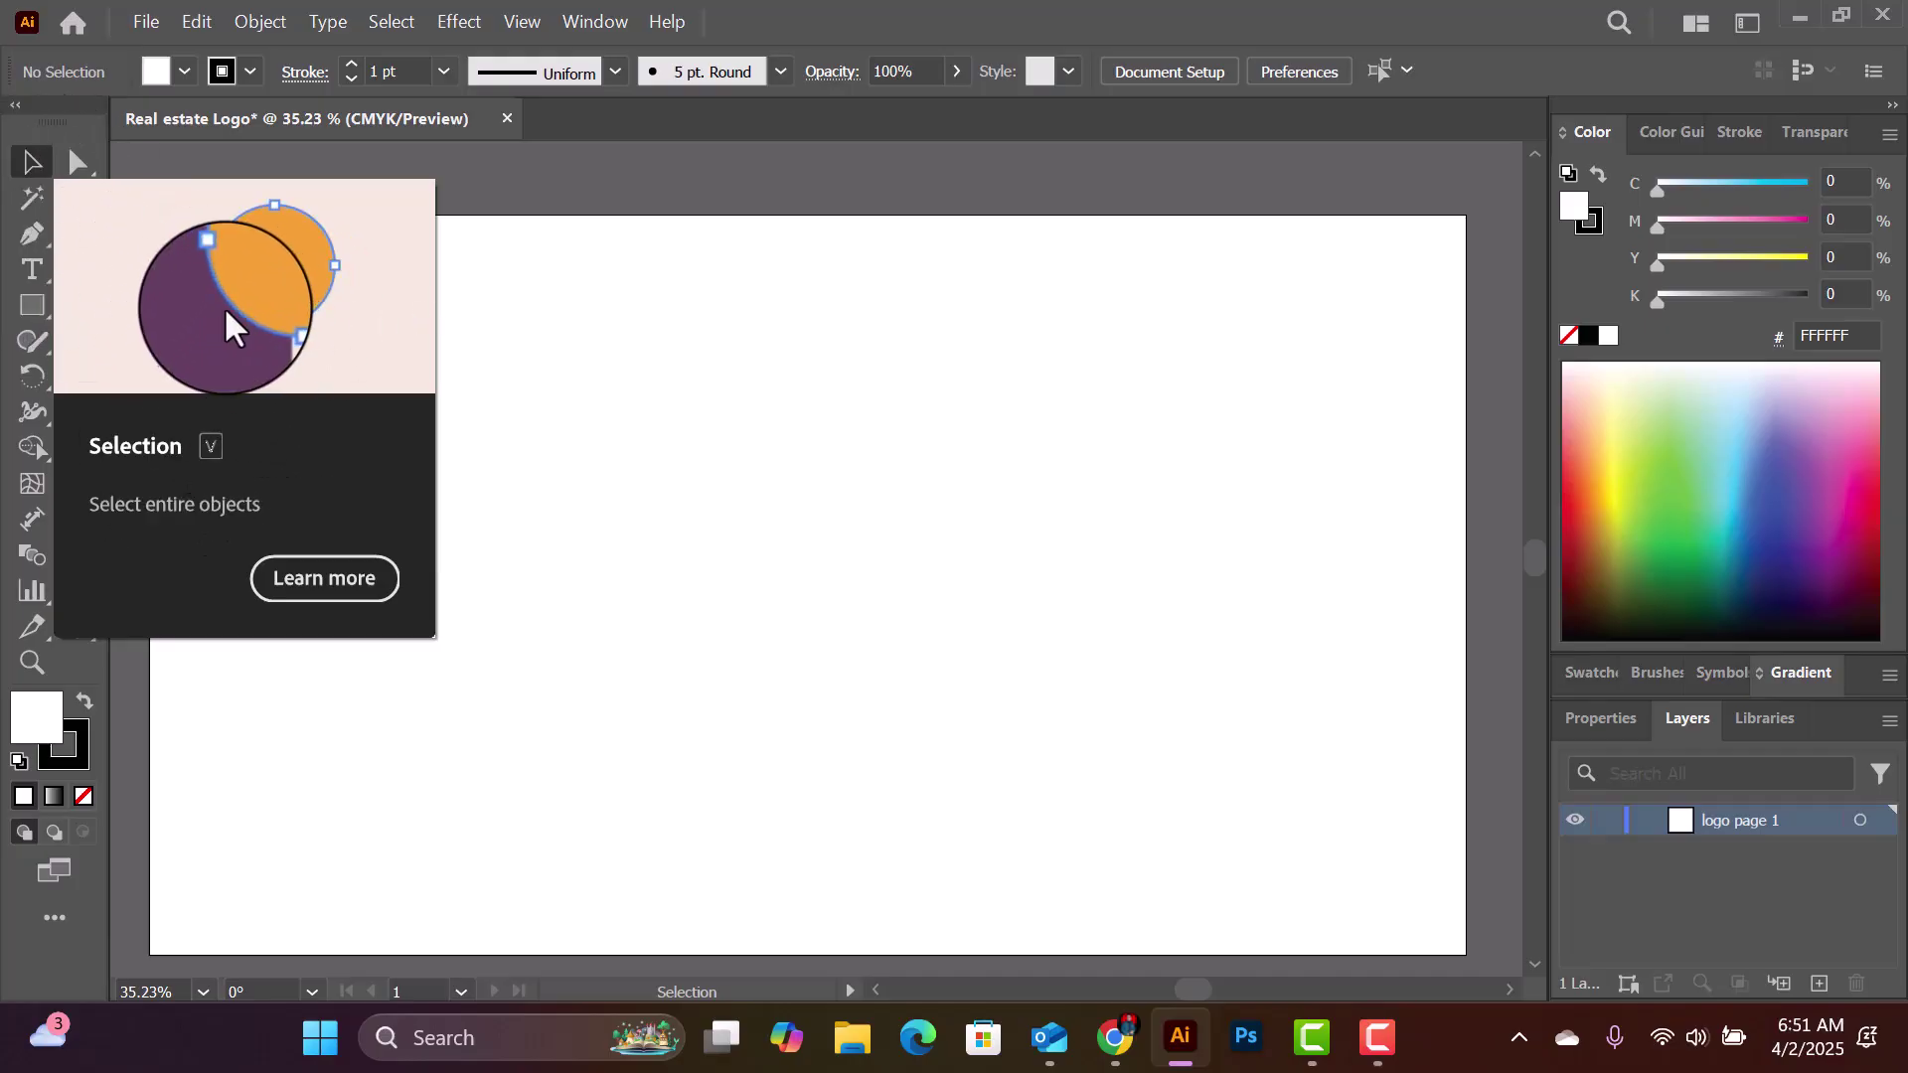
mouse_move(72, 177)
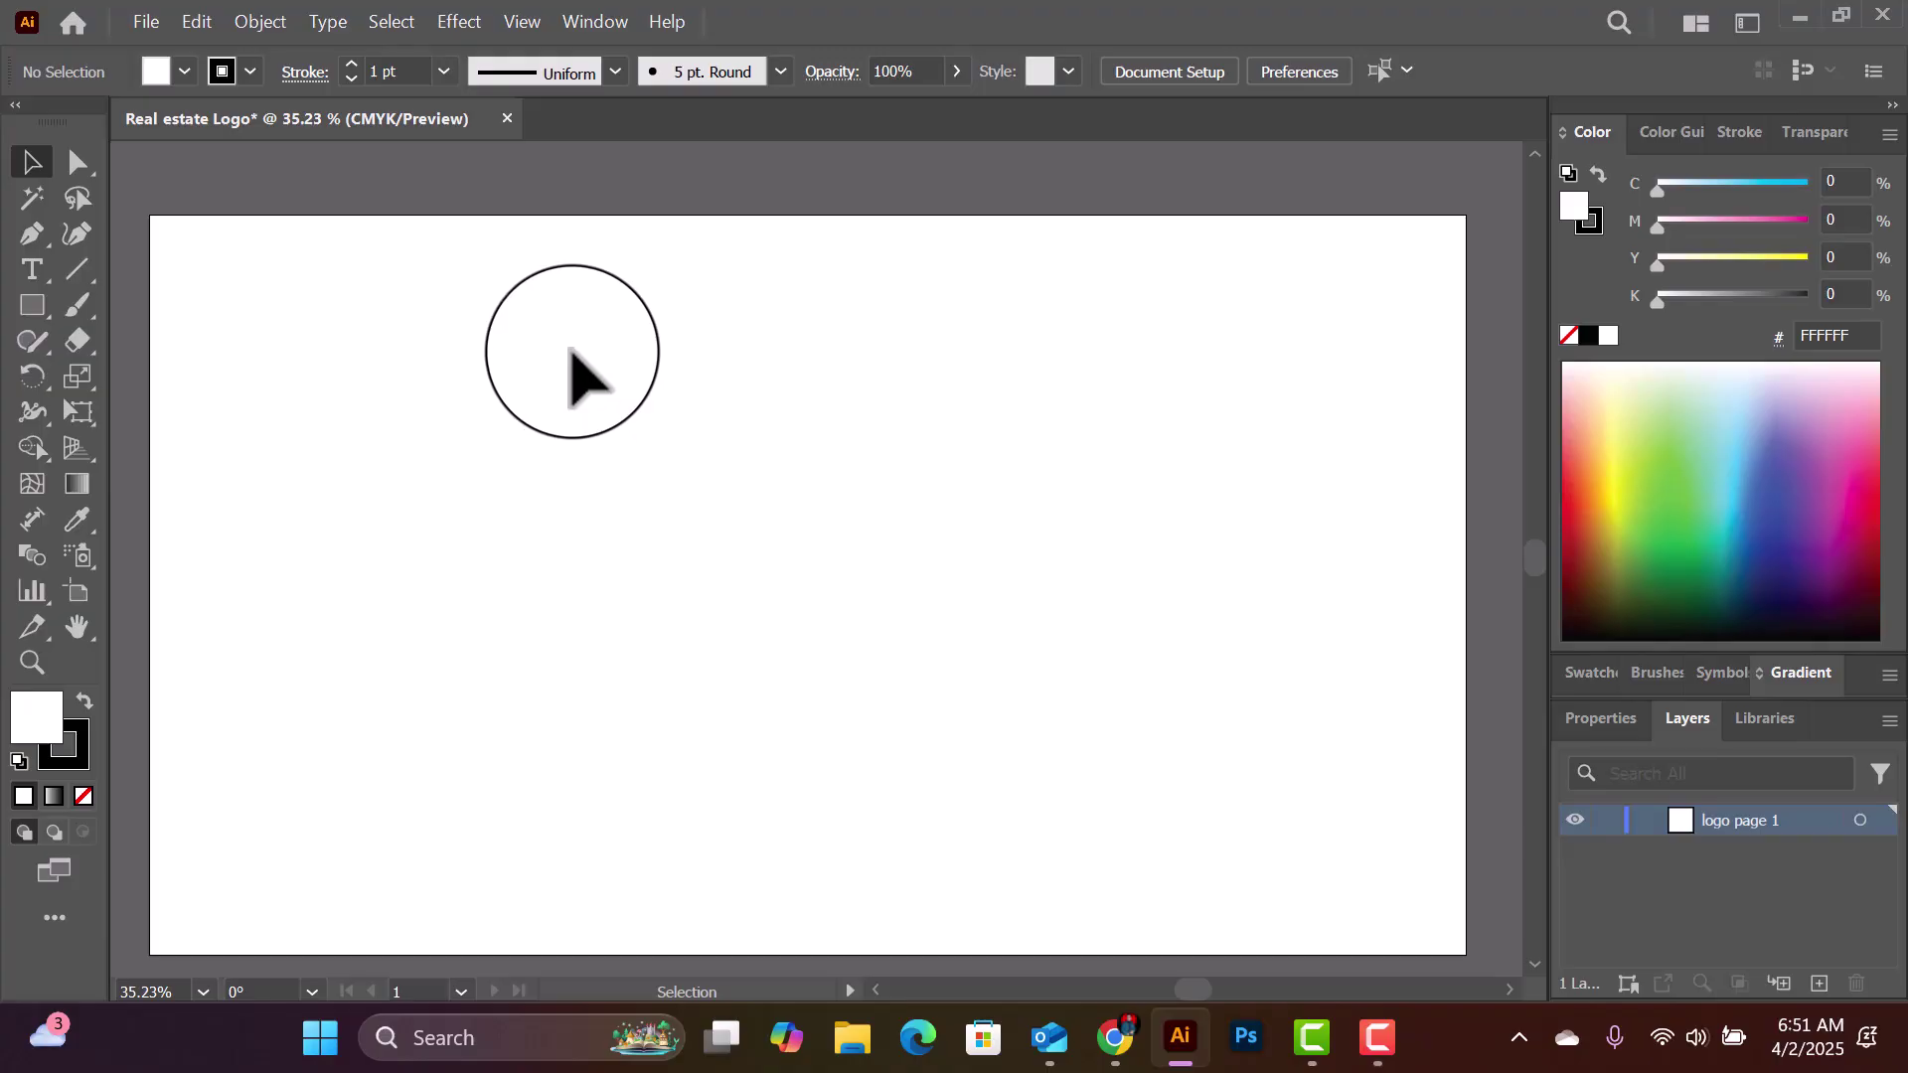
click(146, 21)
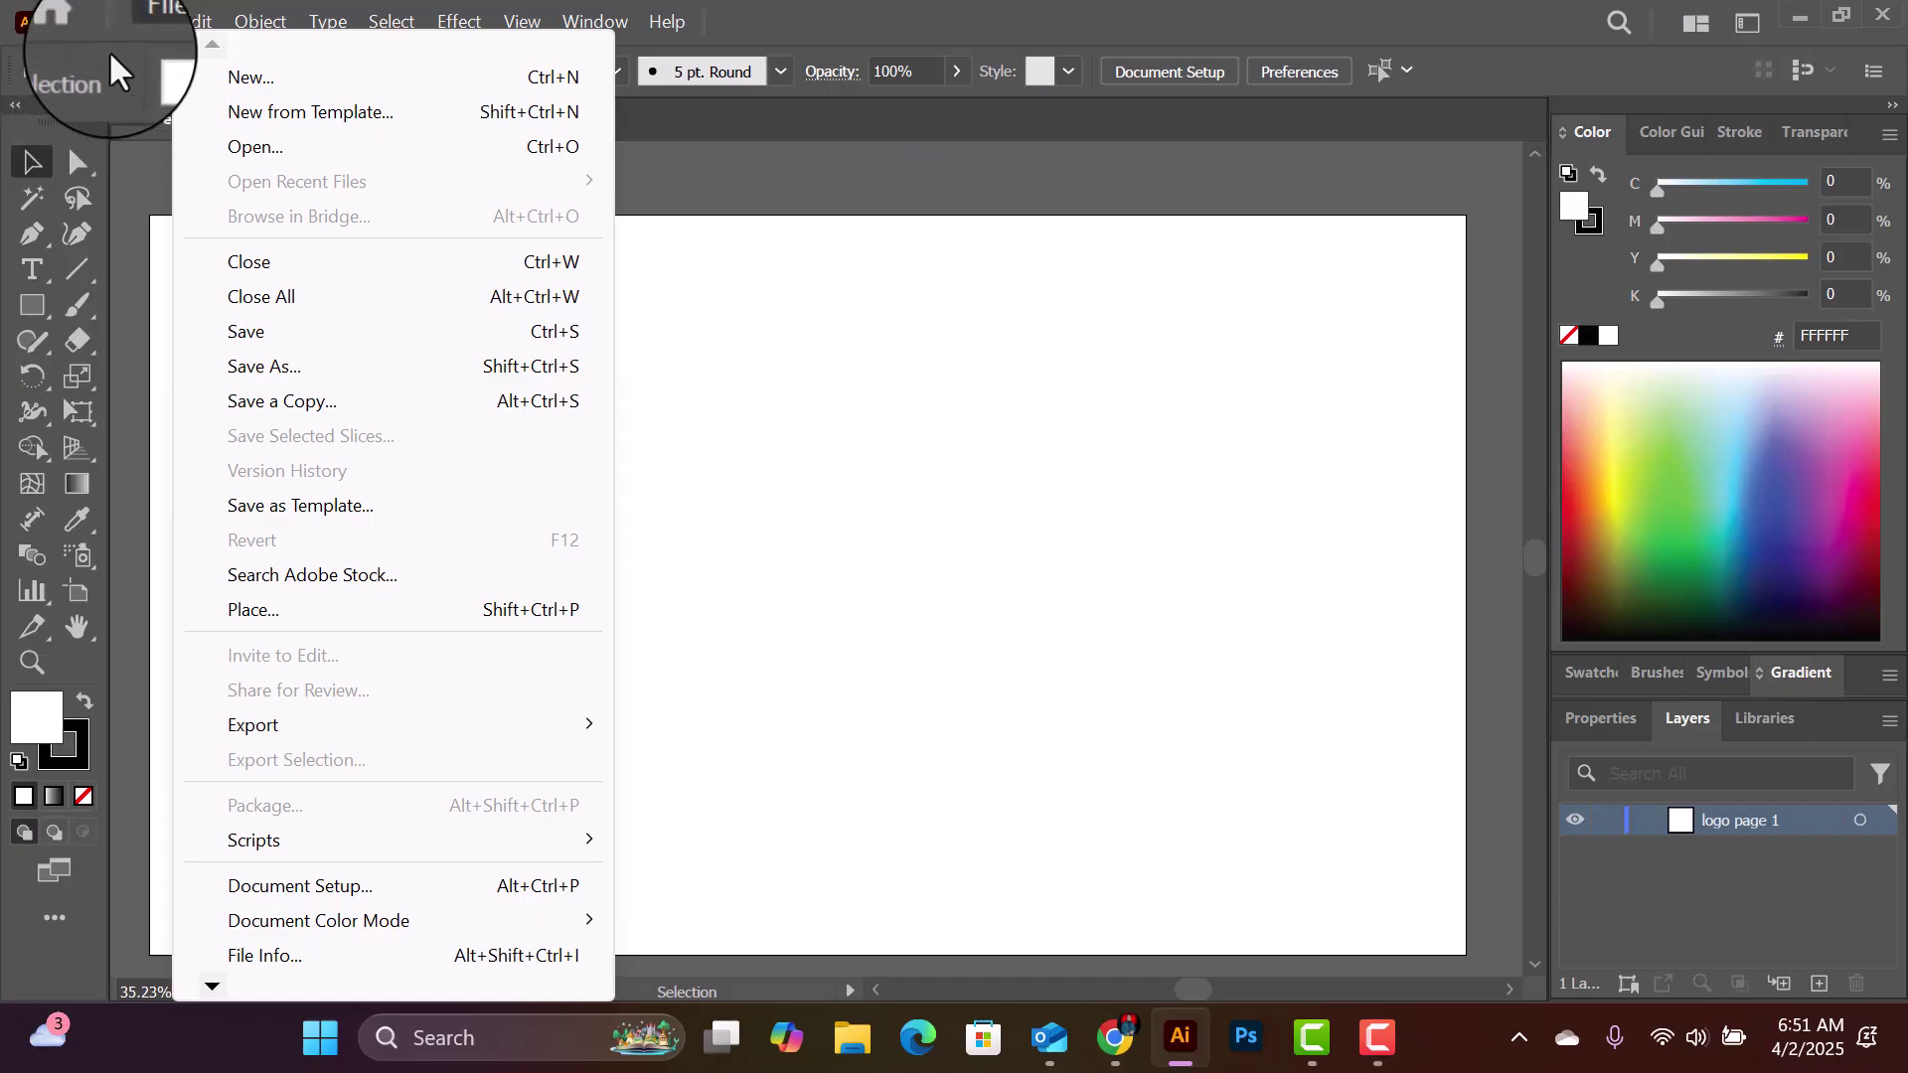
click(199, 28)
click(262, 22)
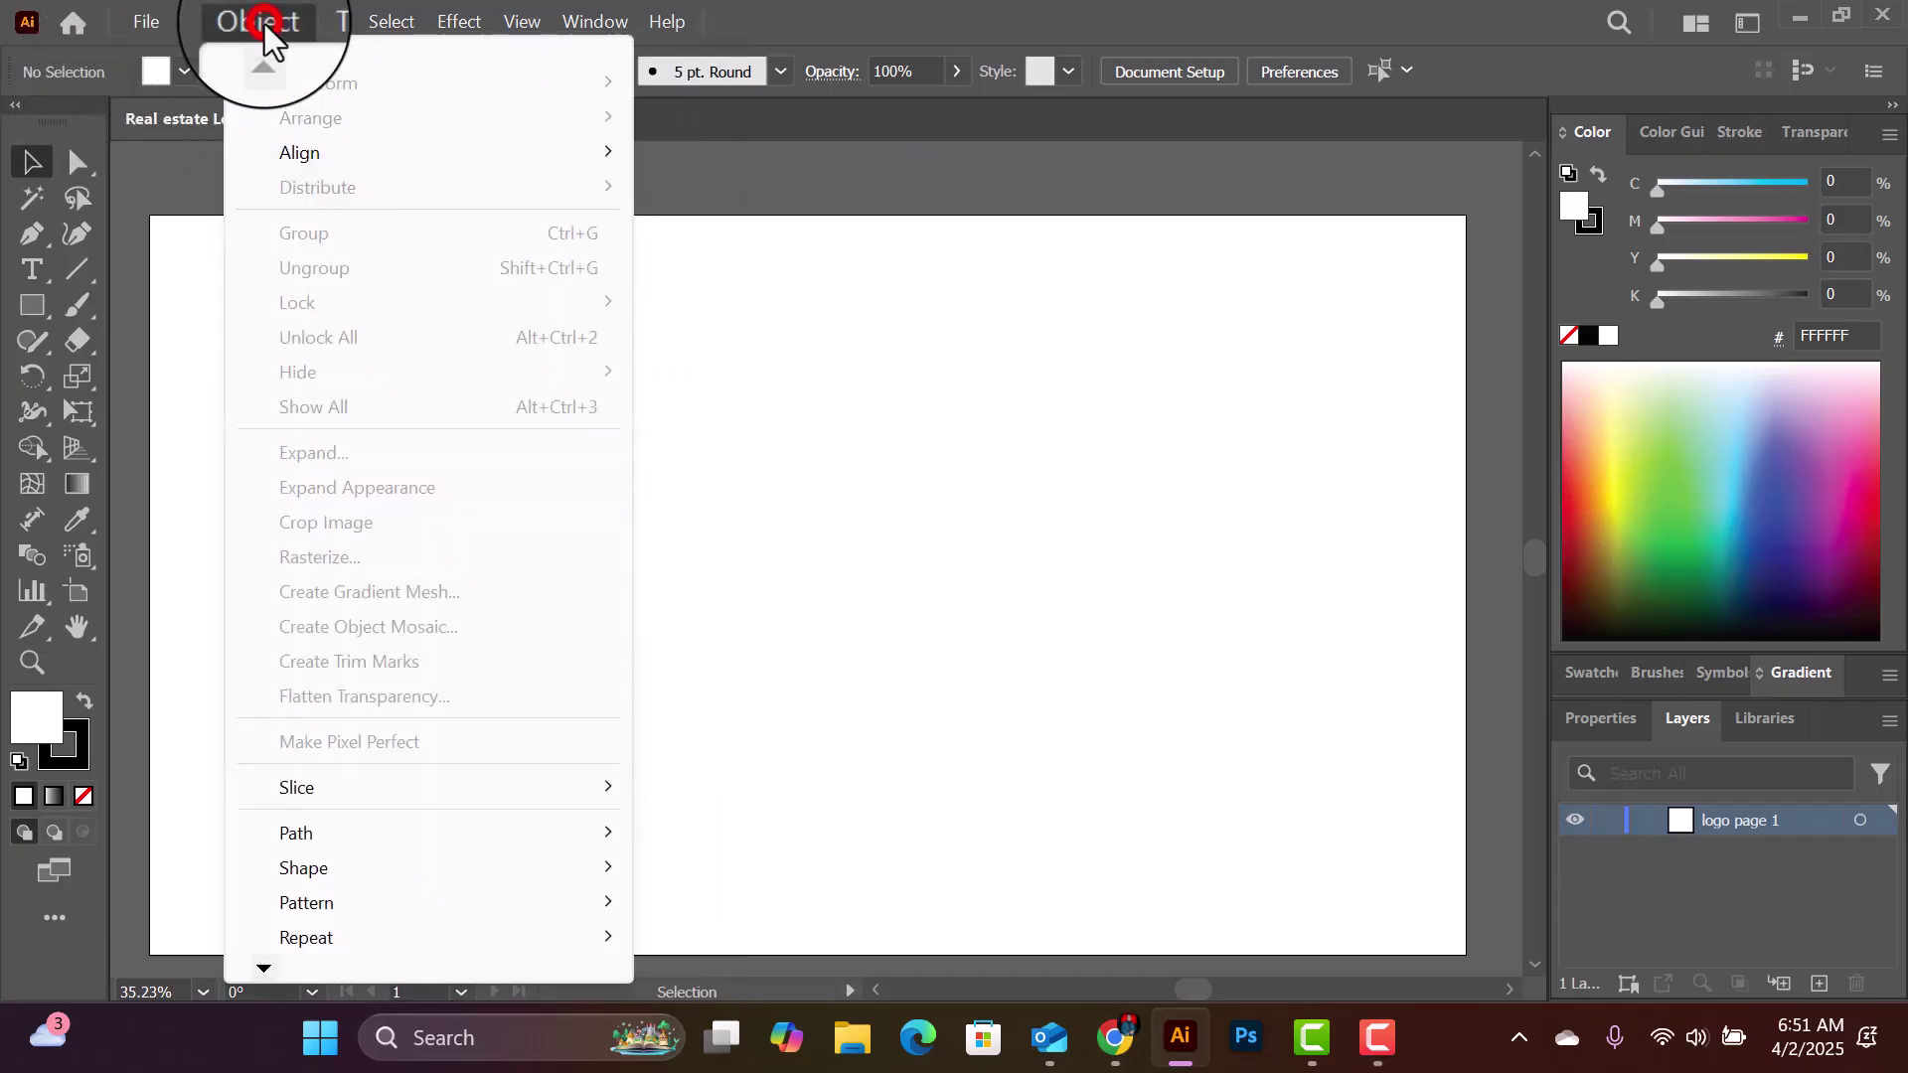
mouse_move(165, 22)
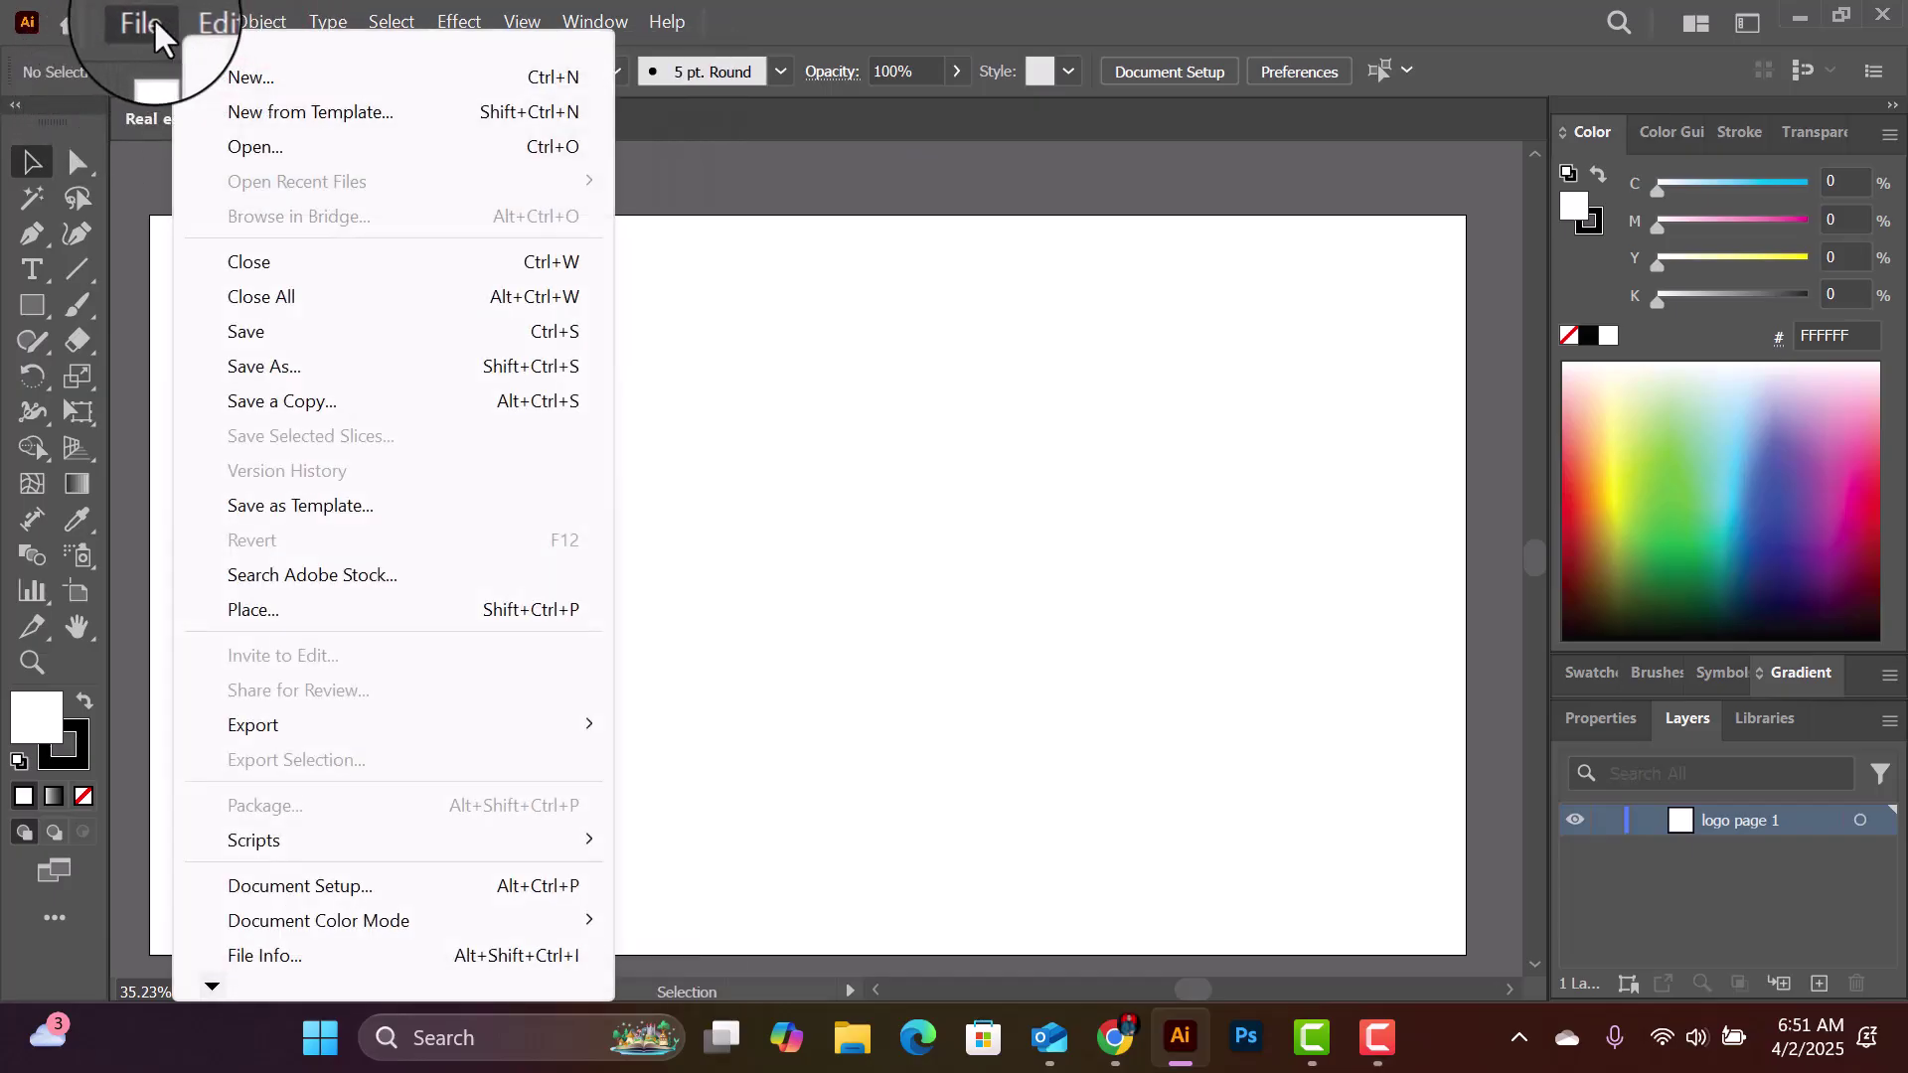
click(155, 22)
click(155, 22)
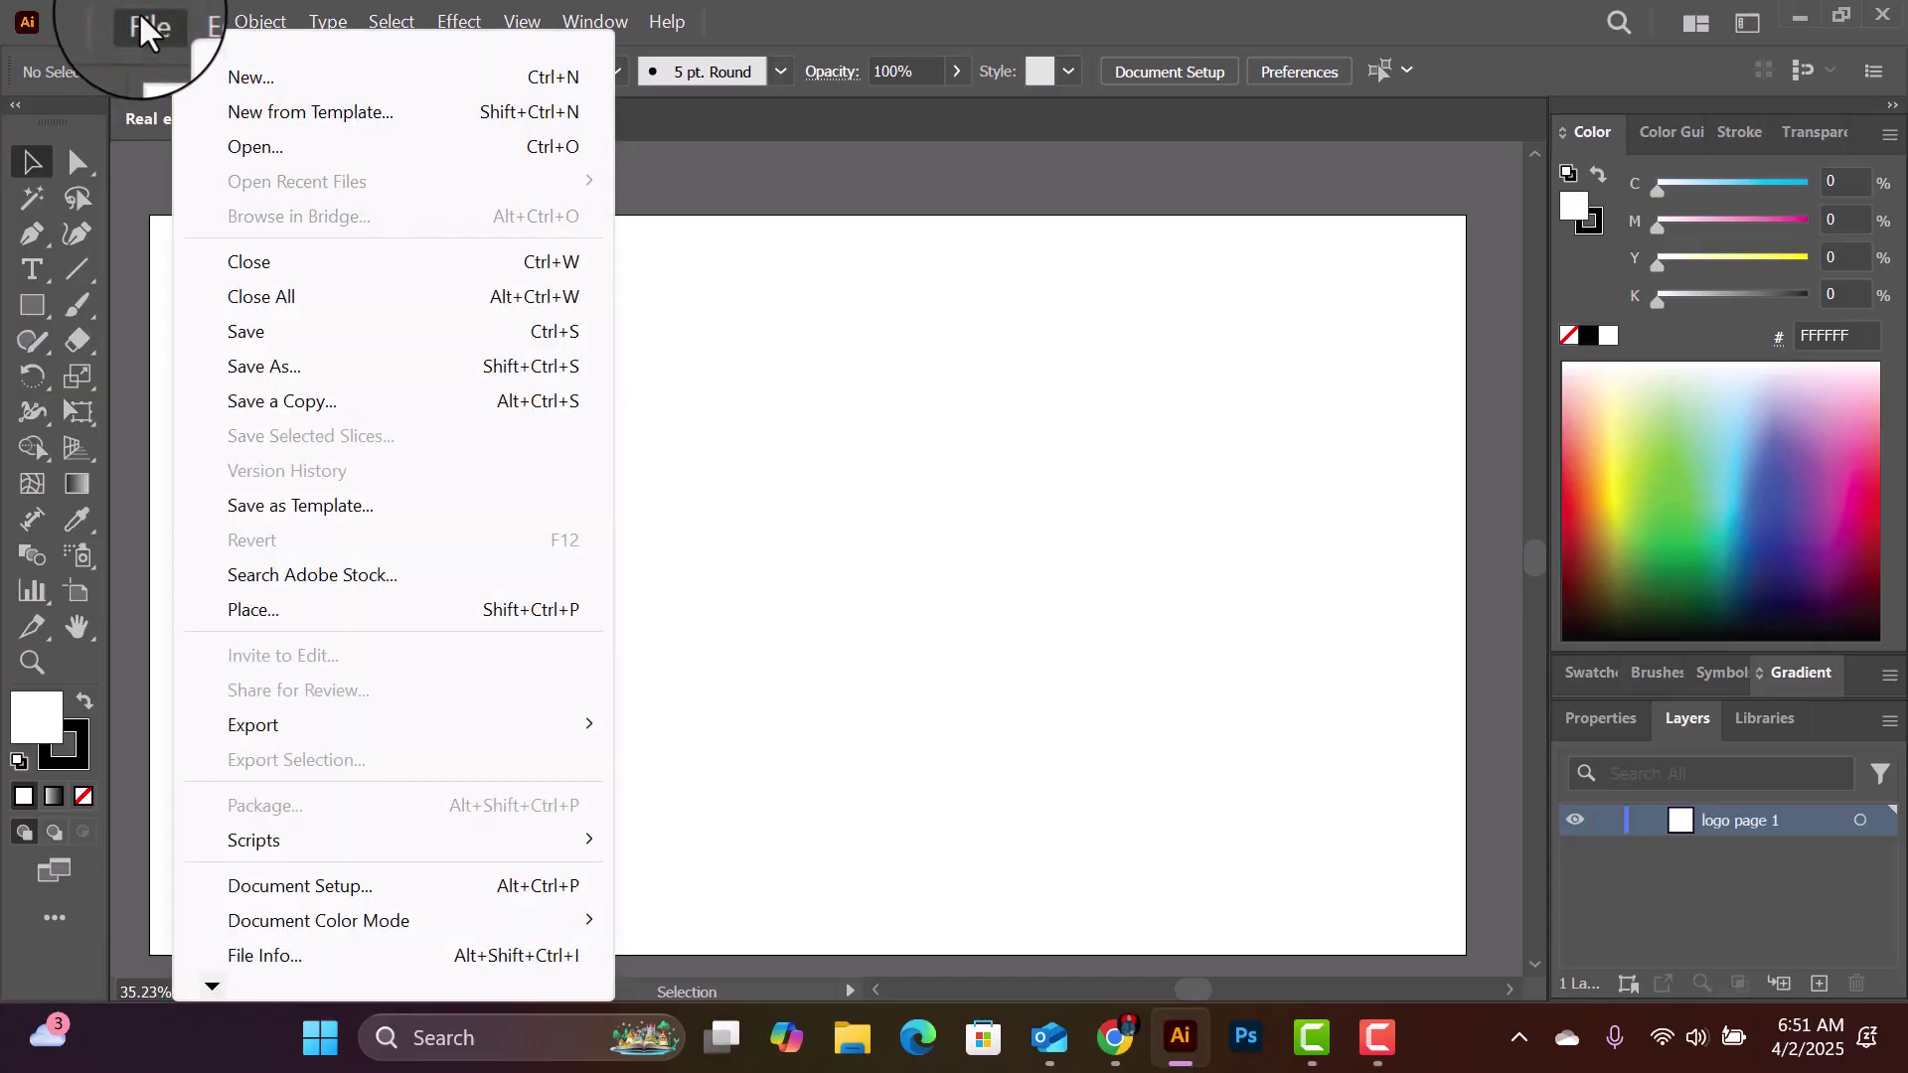
click(28, 169)
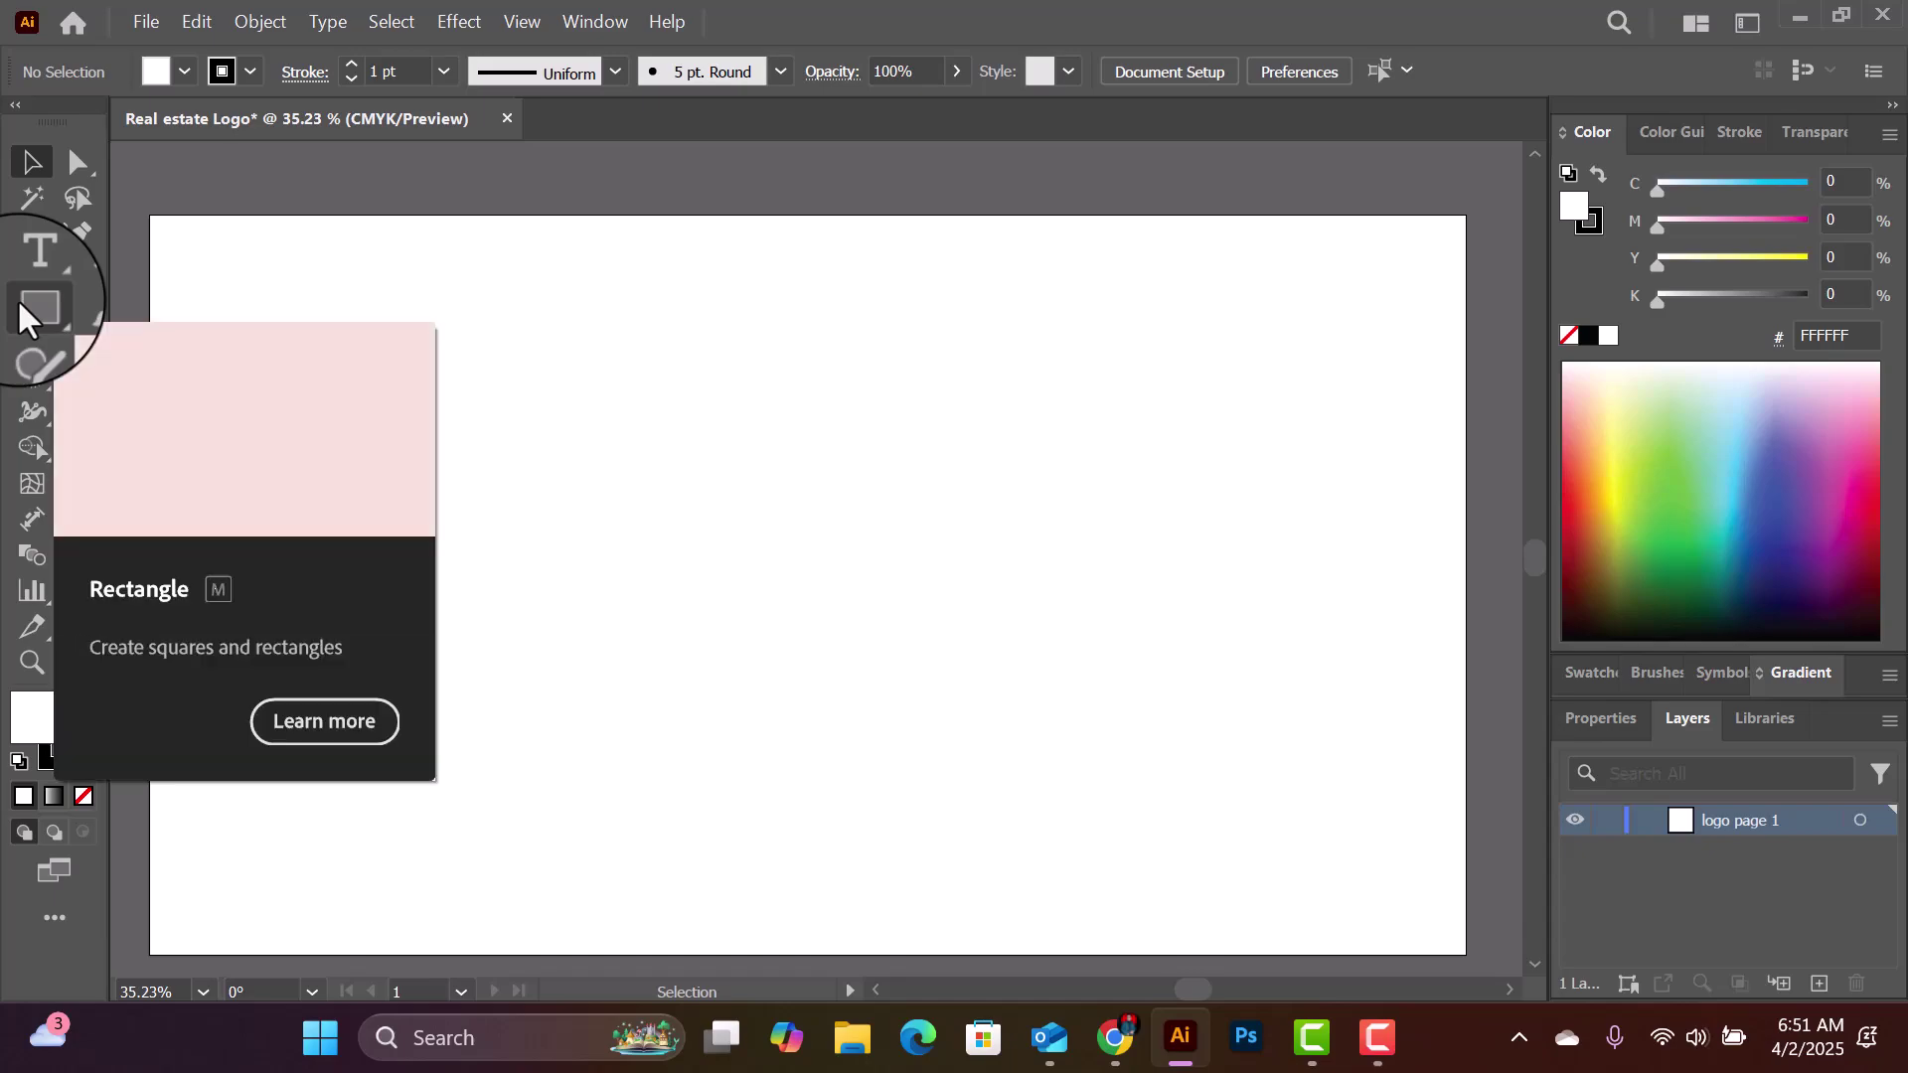
Step: Draw a rectangle near the artboard centre, fill it red (DB1F2D), and add a smaller one to its right
click(20, 306)
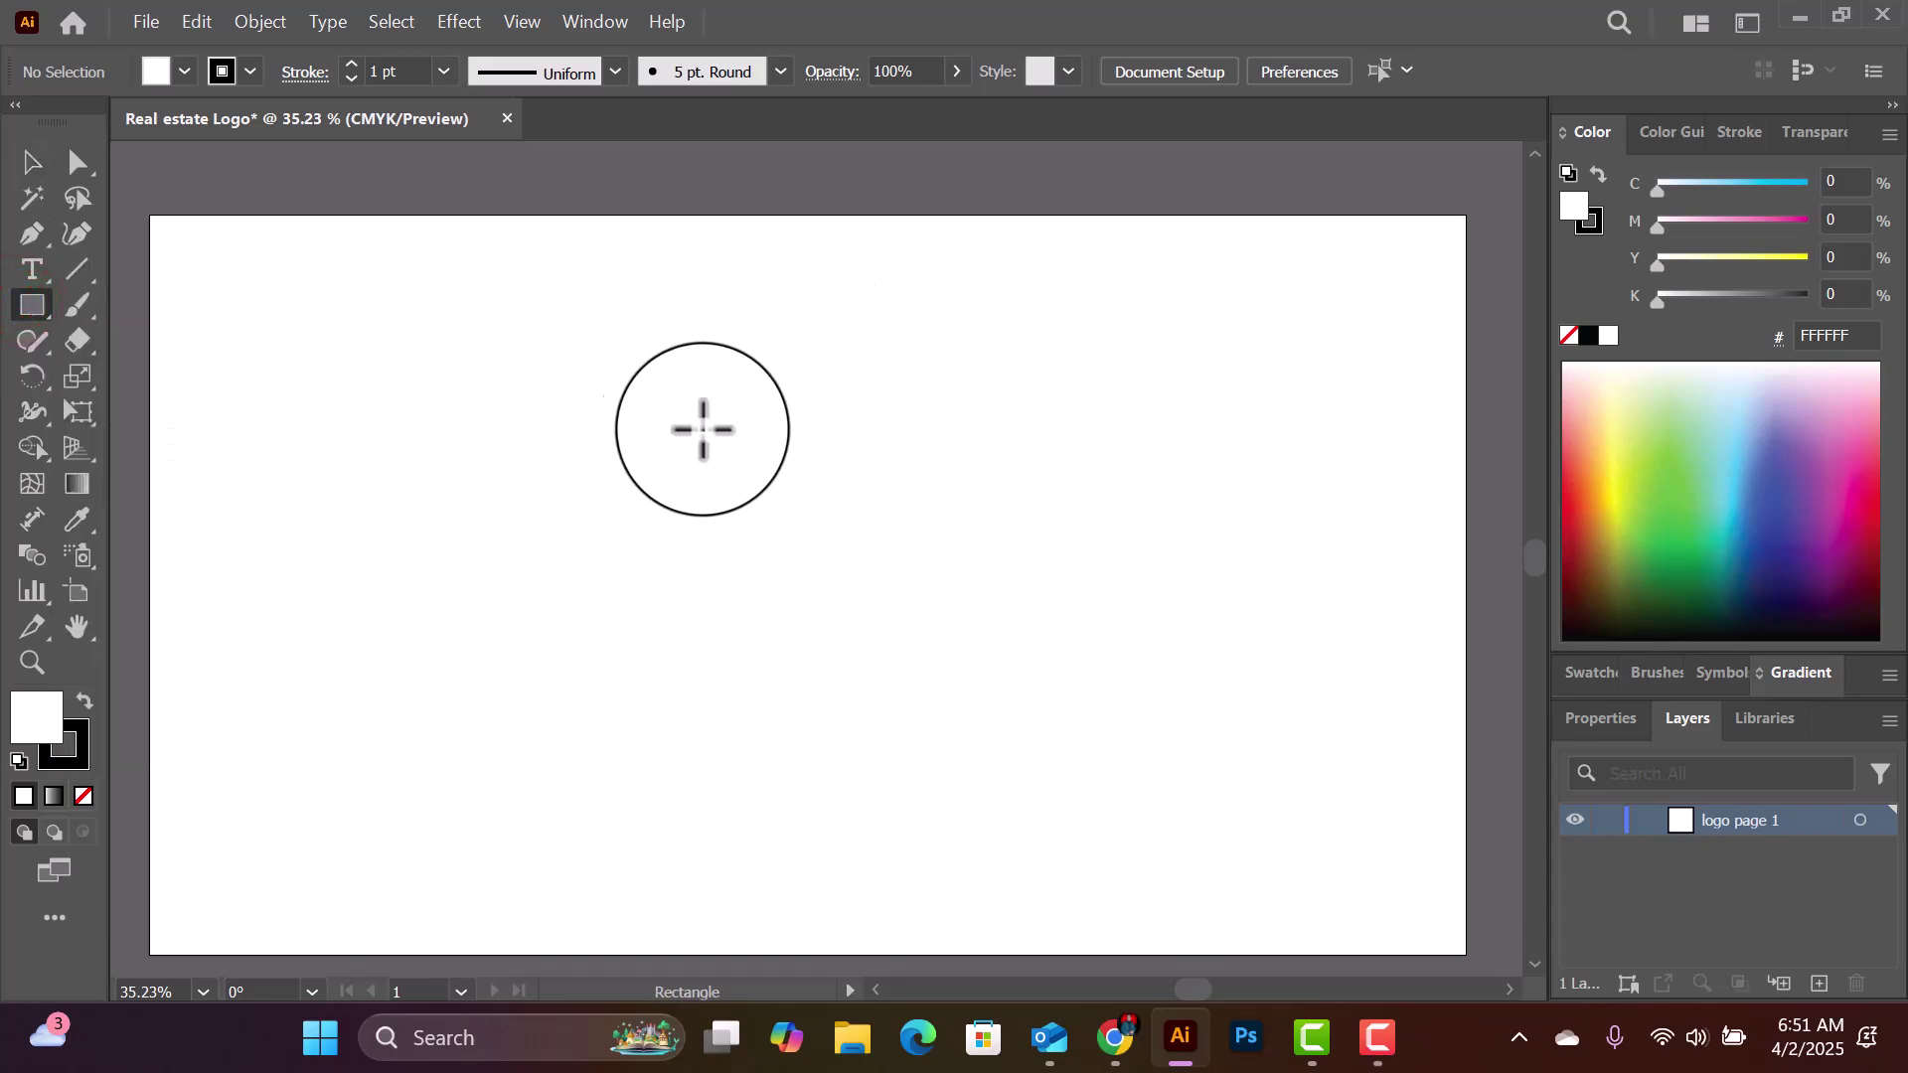
drag(605, 424, 922, 647)
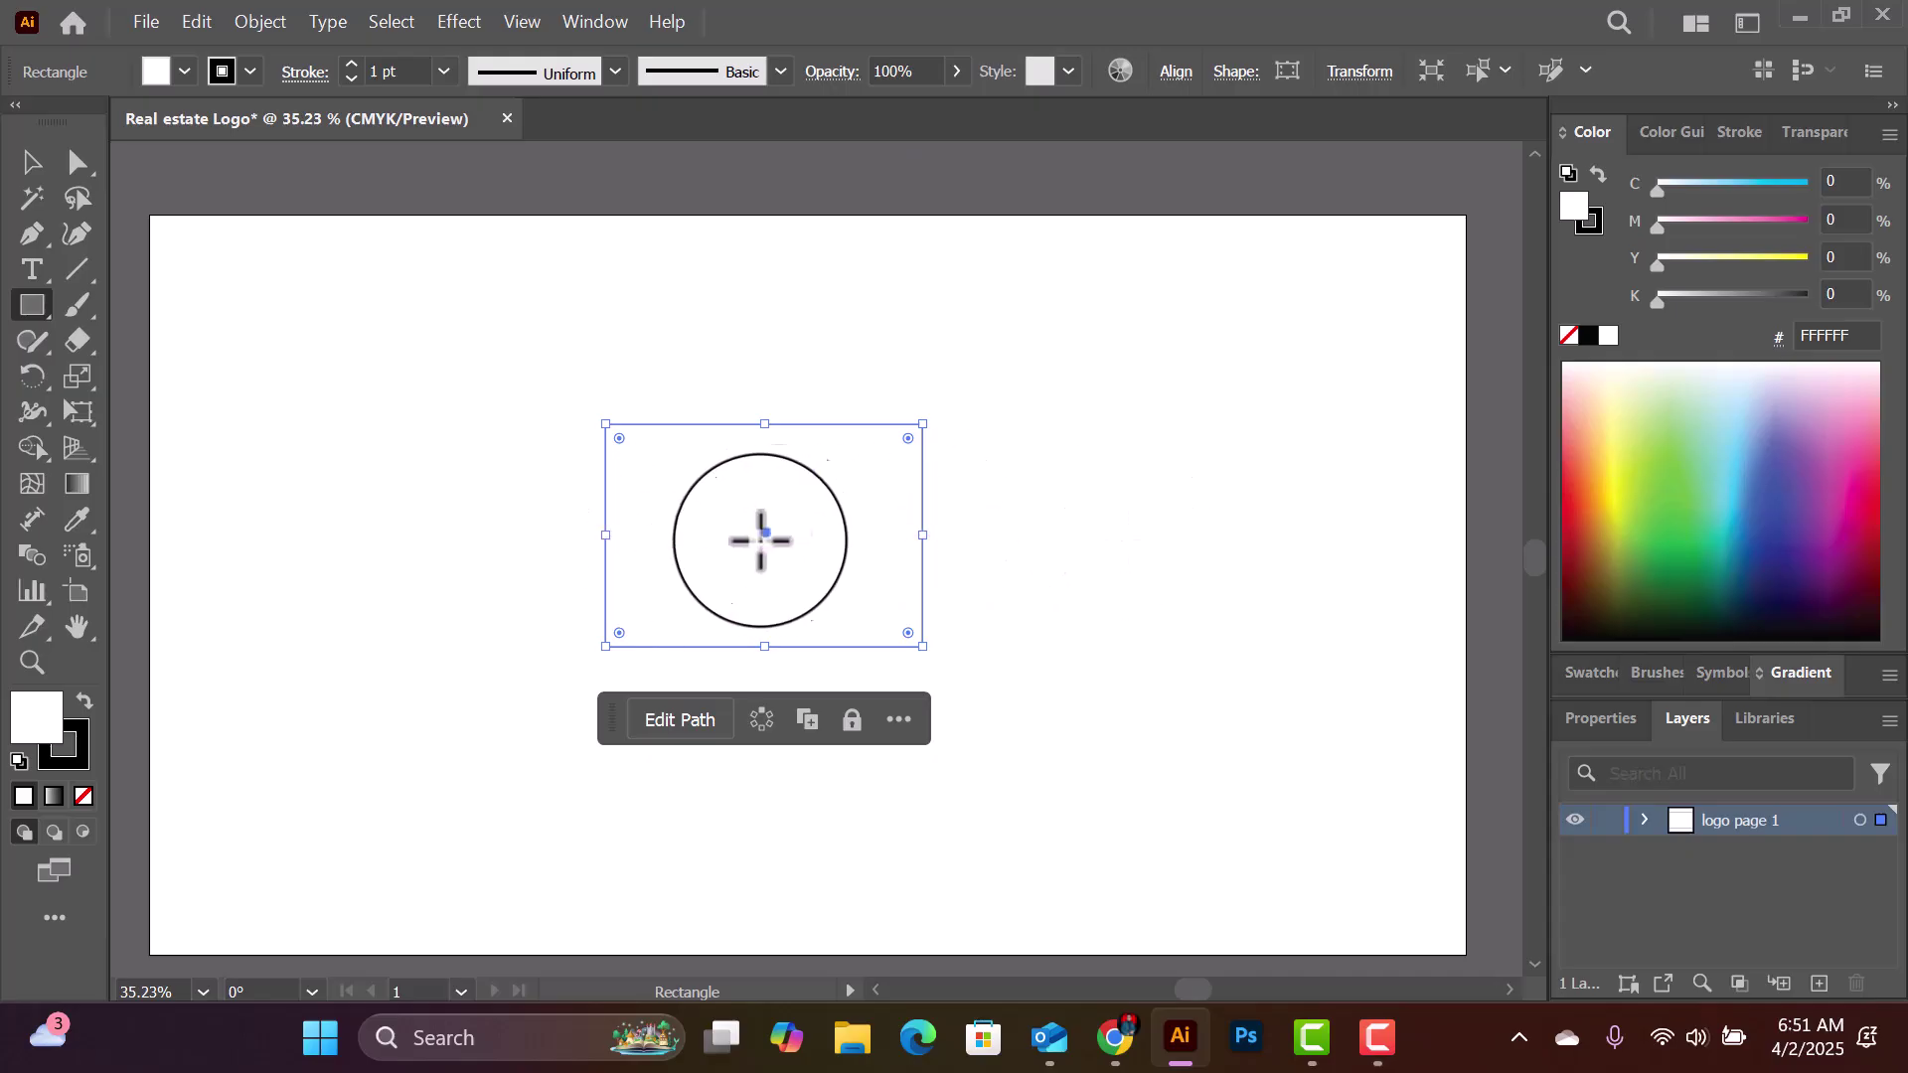
click(1754, 478)
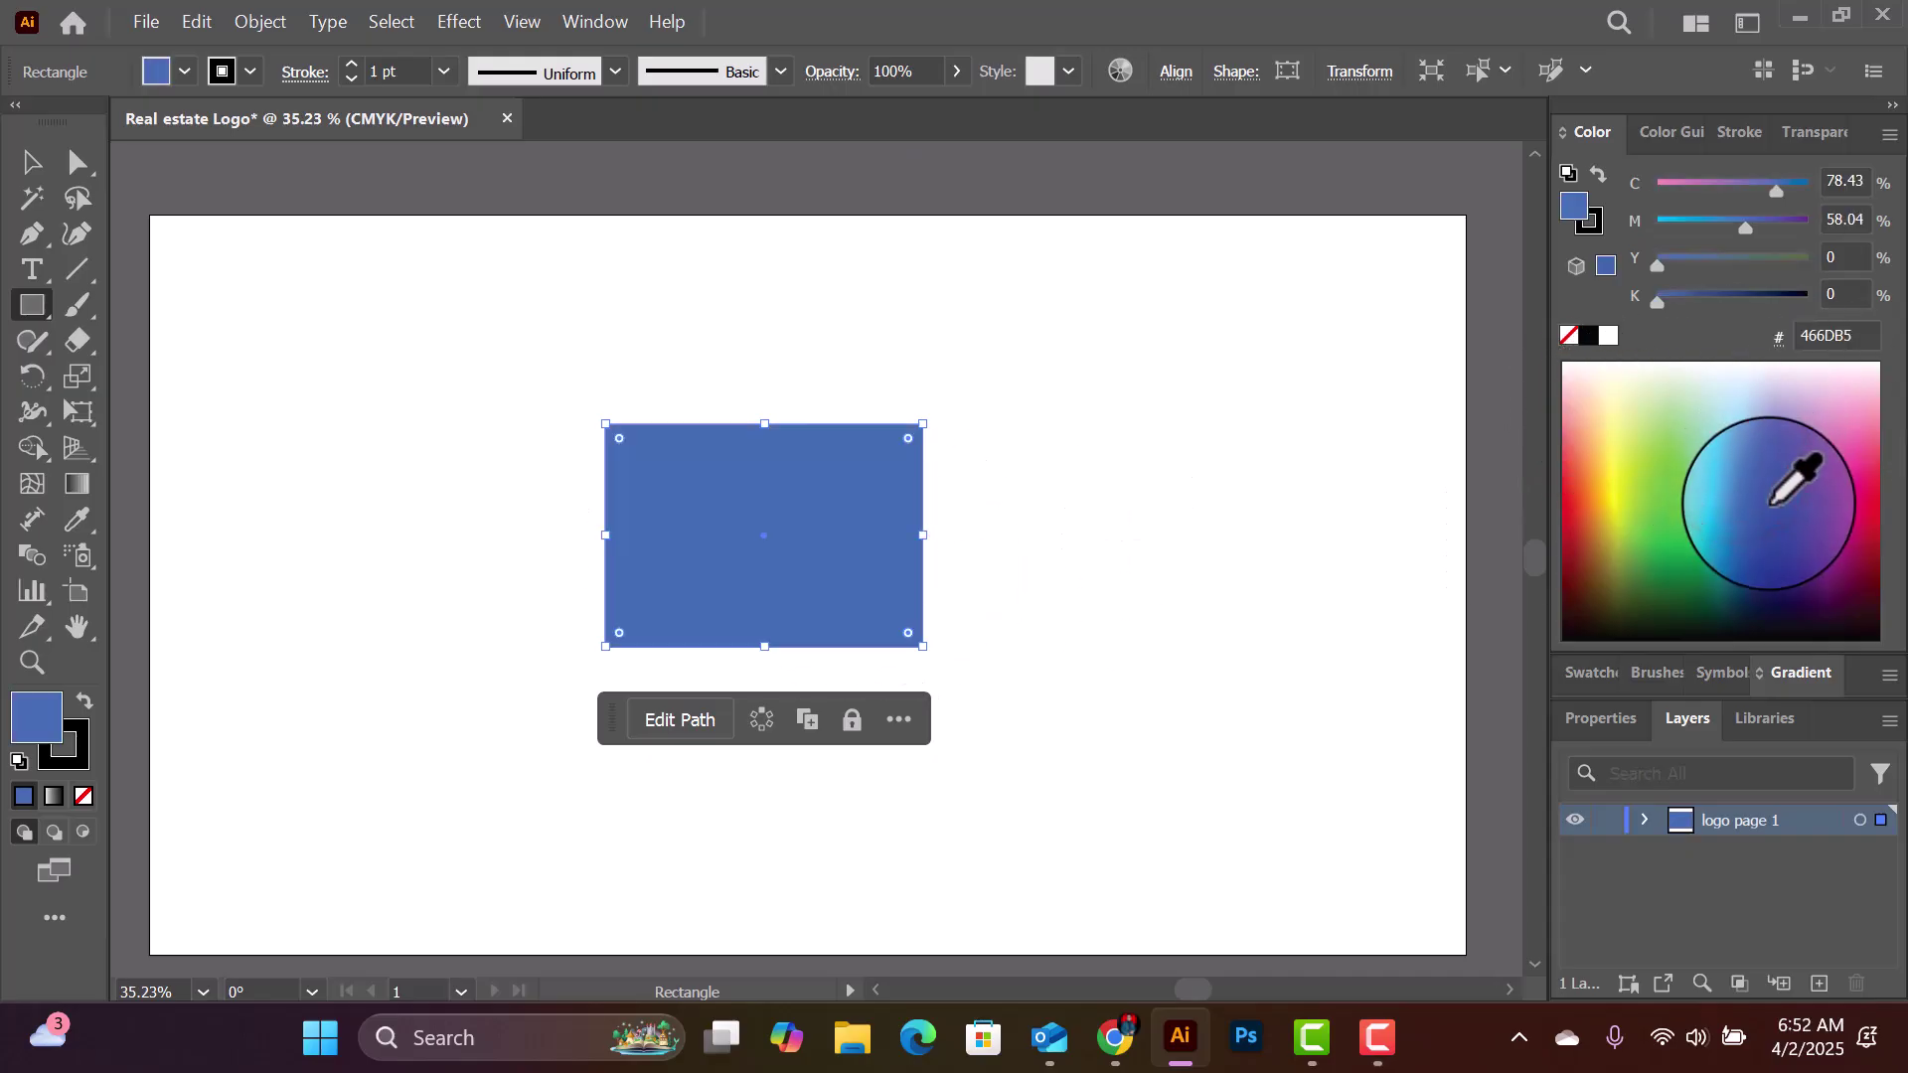
click(1854, 475)
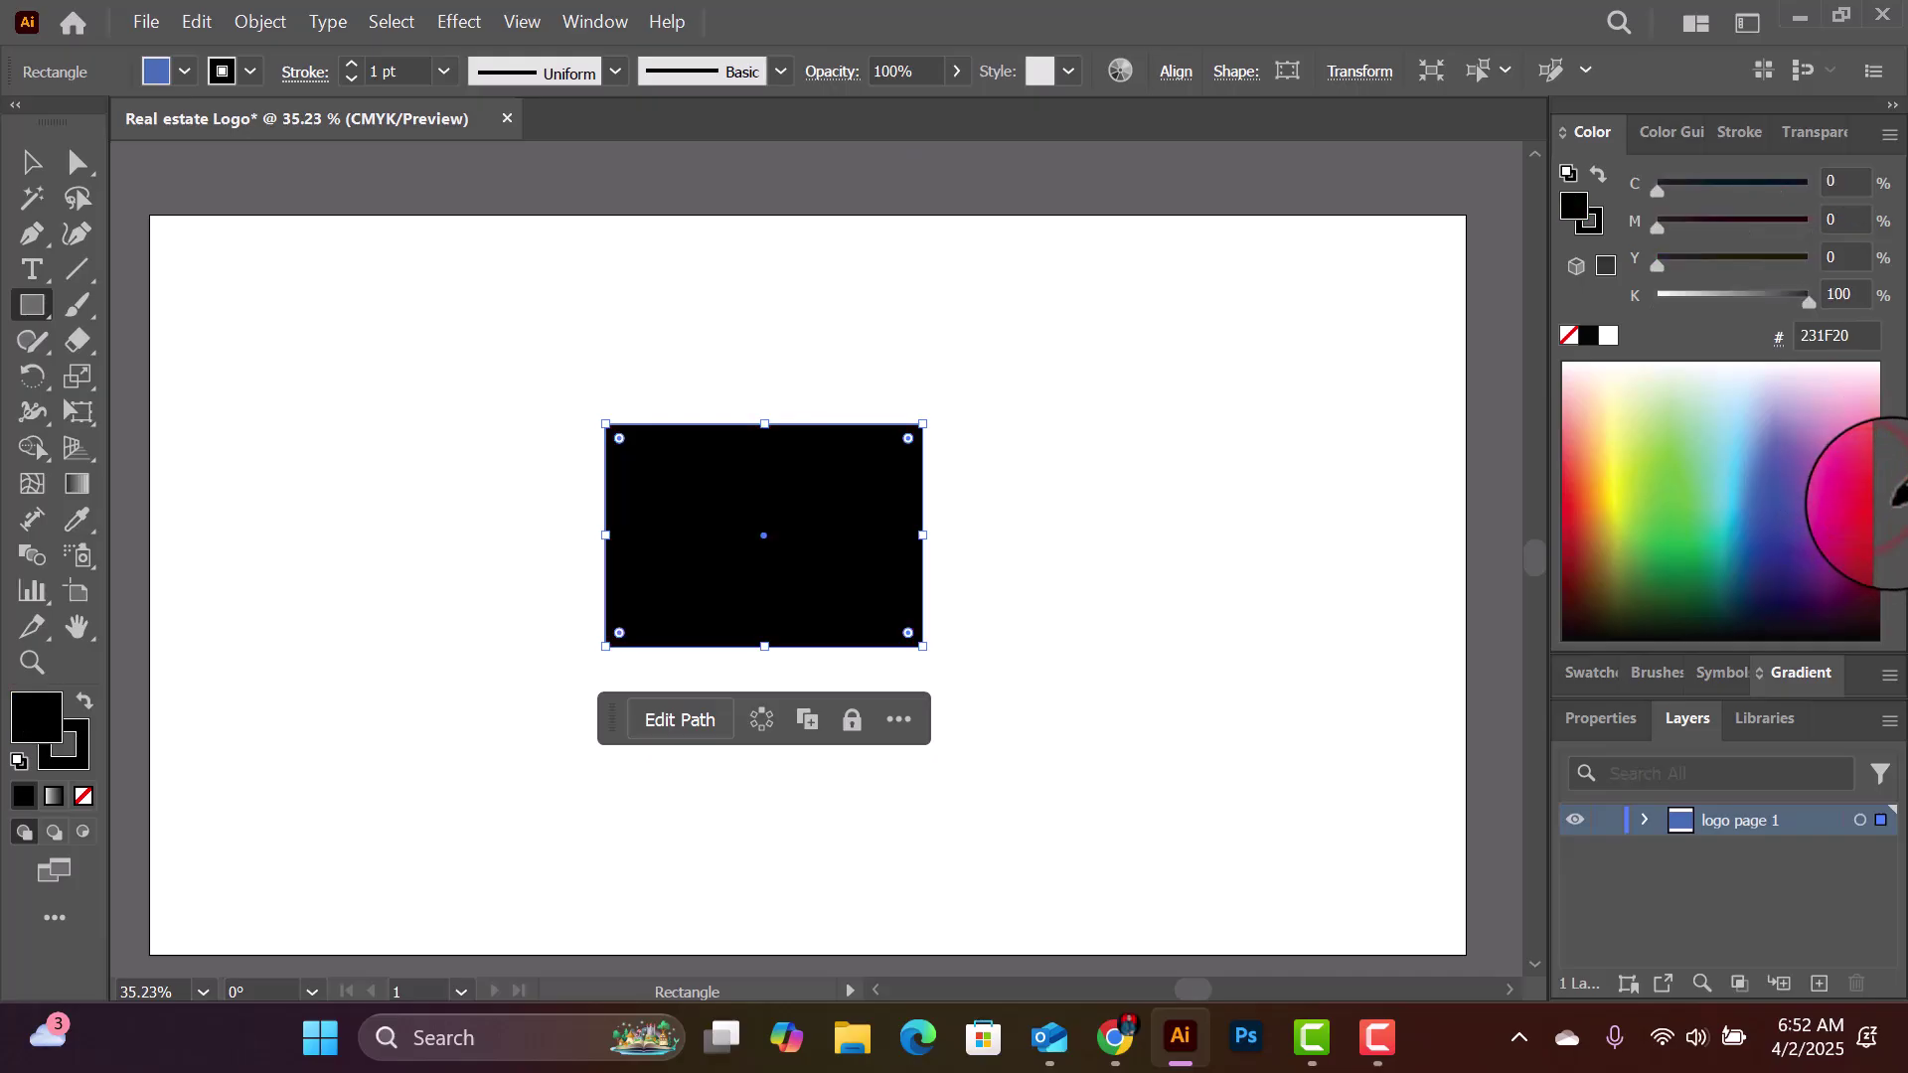
click(1868, 515)
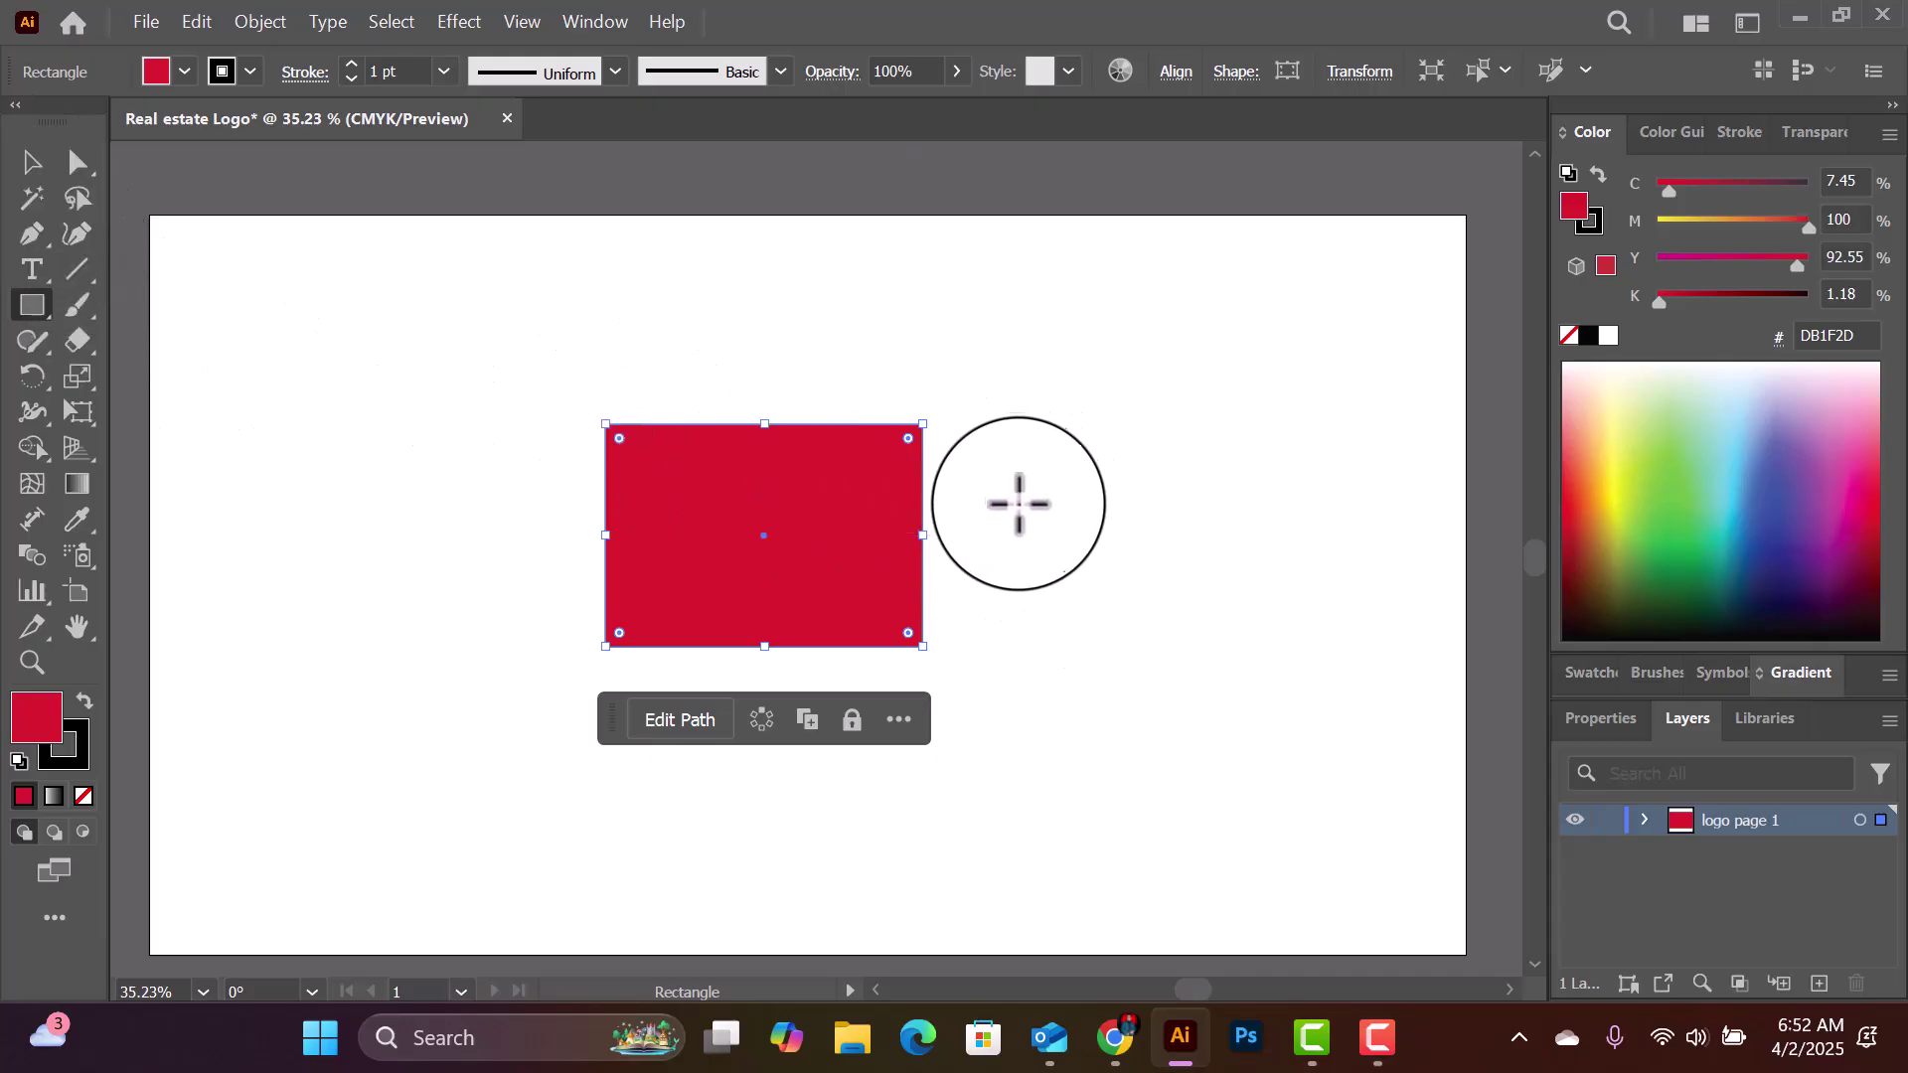
drag(1005, 492, 1224, 634)
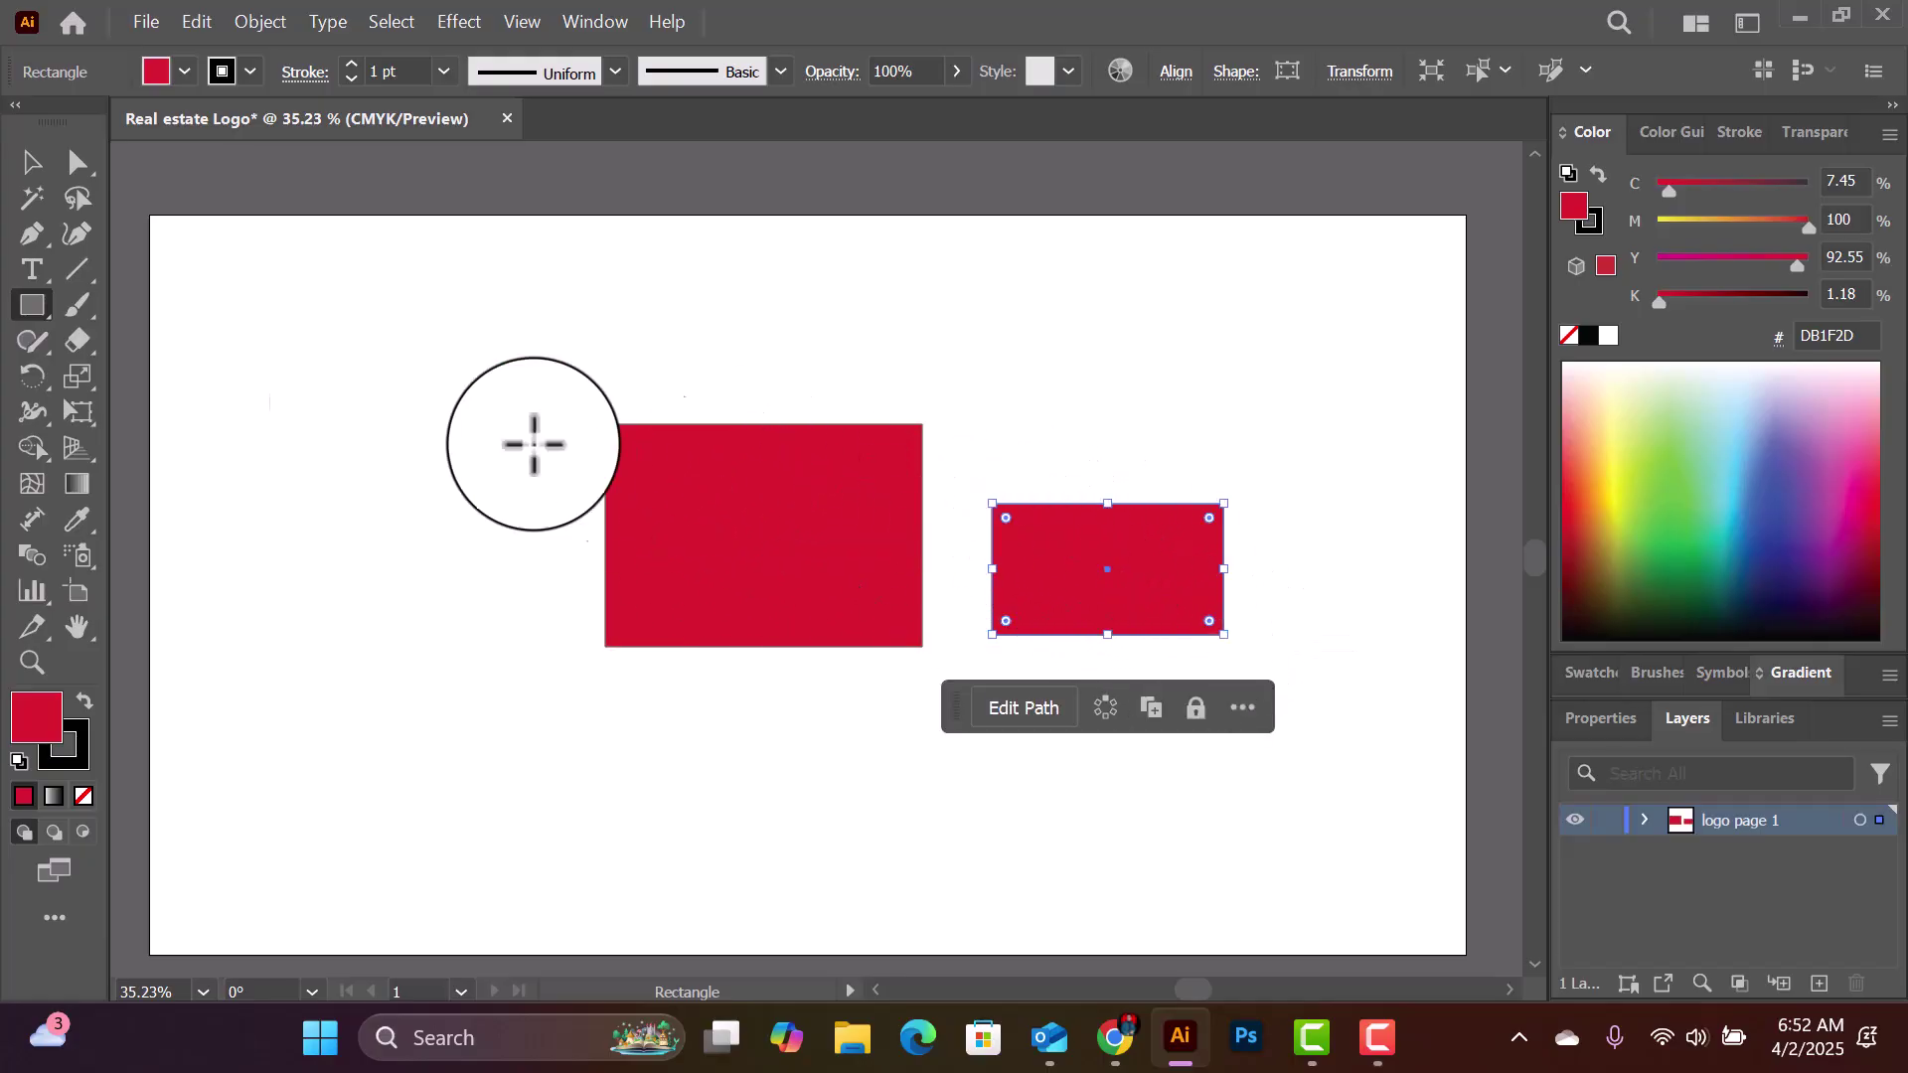
Step: Fill the large rectangle yellow and the small one dark navy (101C44), then select both
click(44, 161)
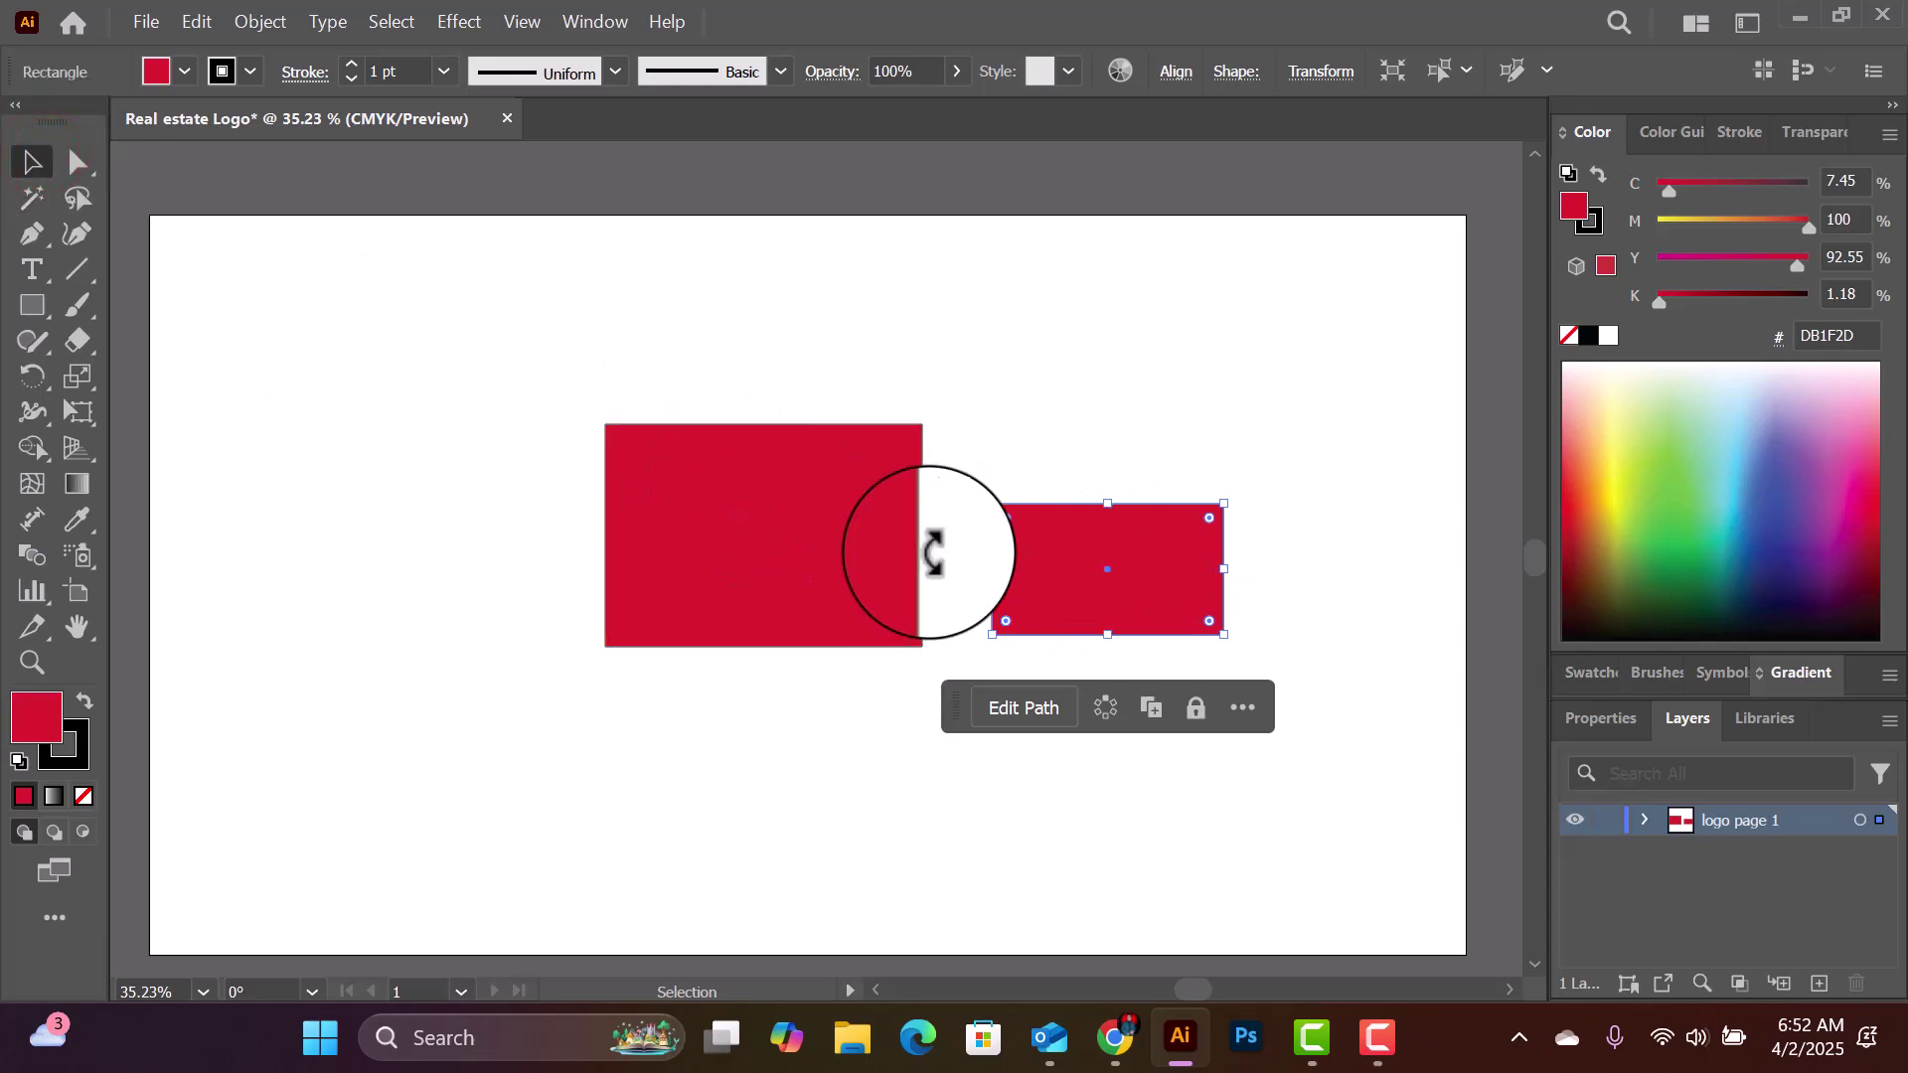
drag(544, 380, 871, 584)
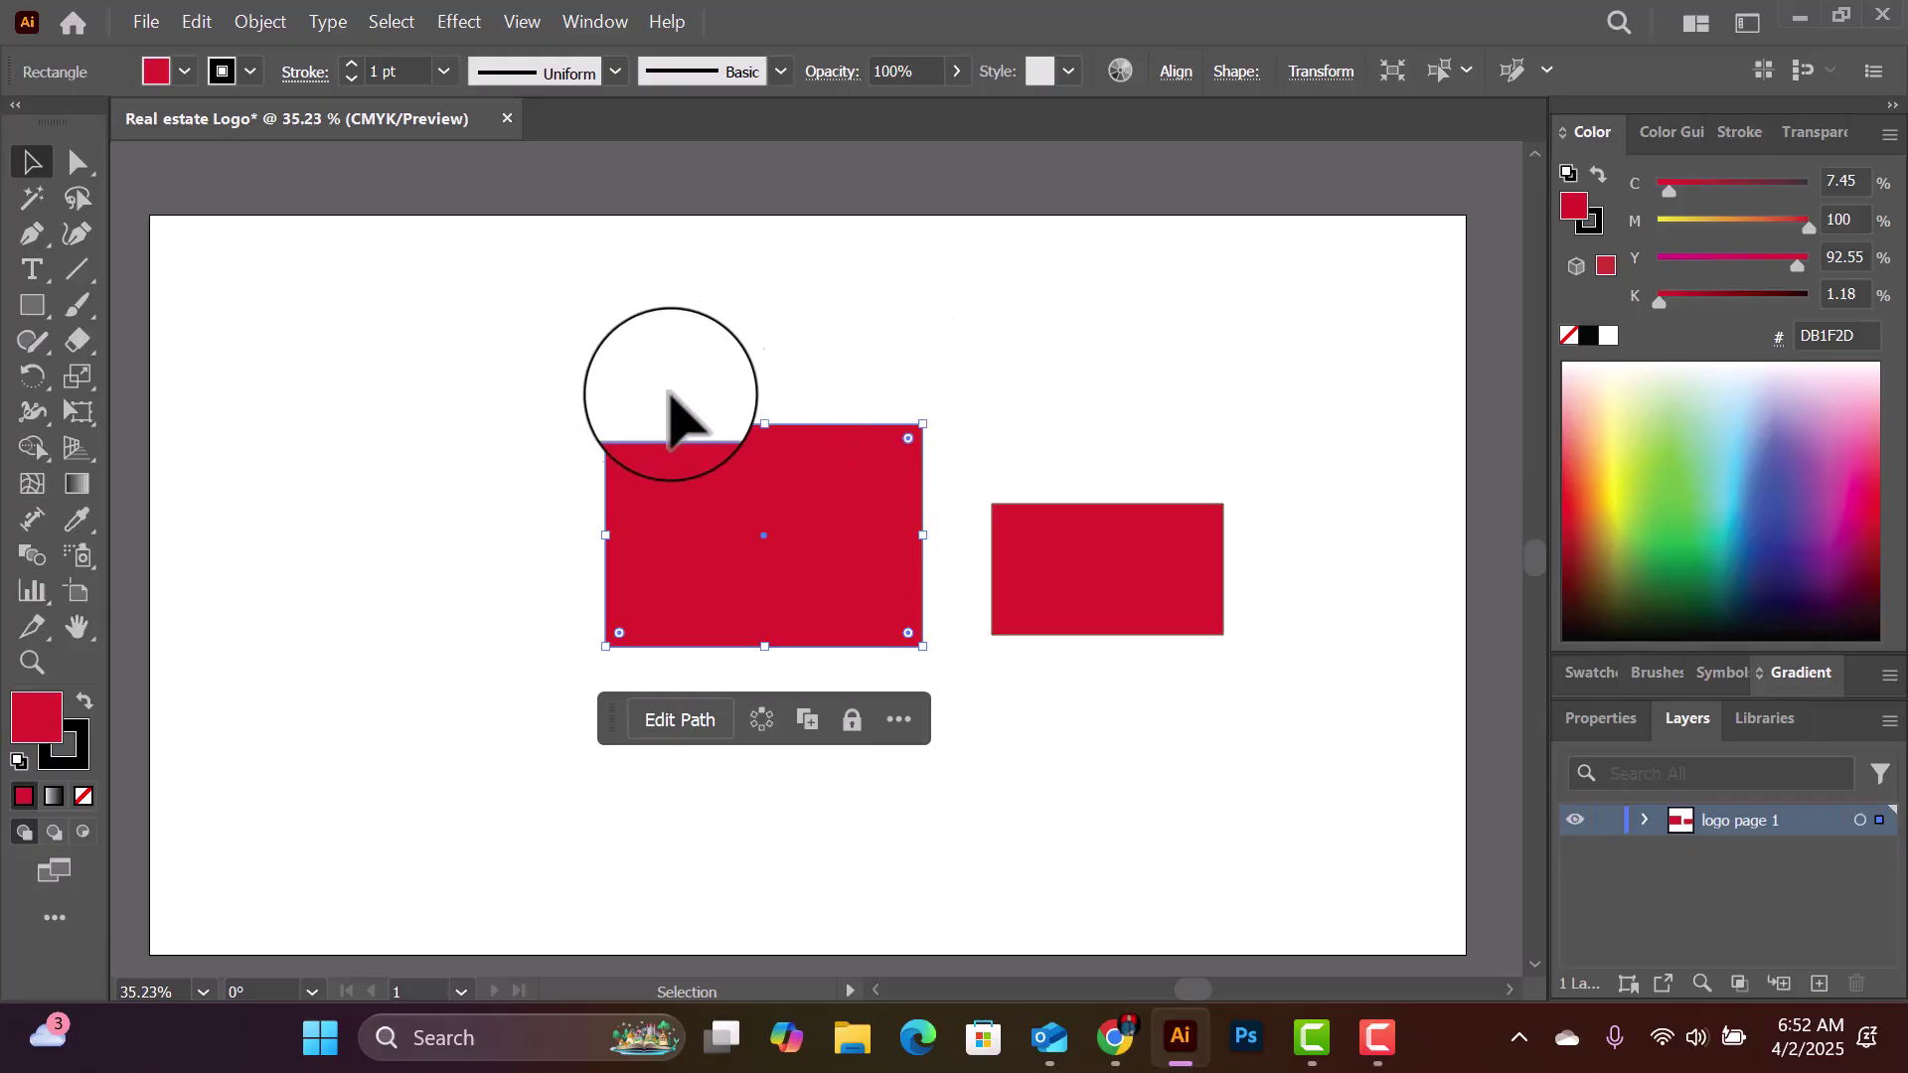
click(1610, 497)
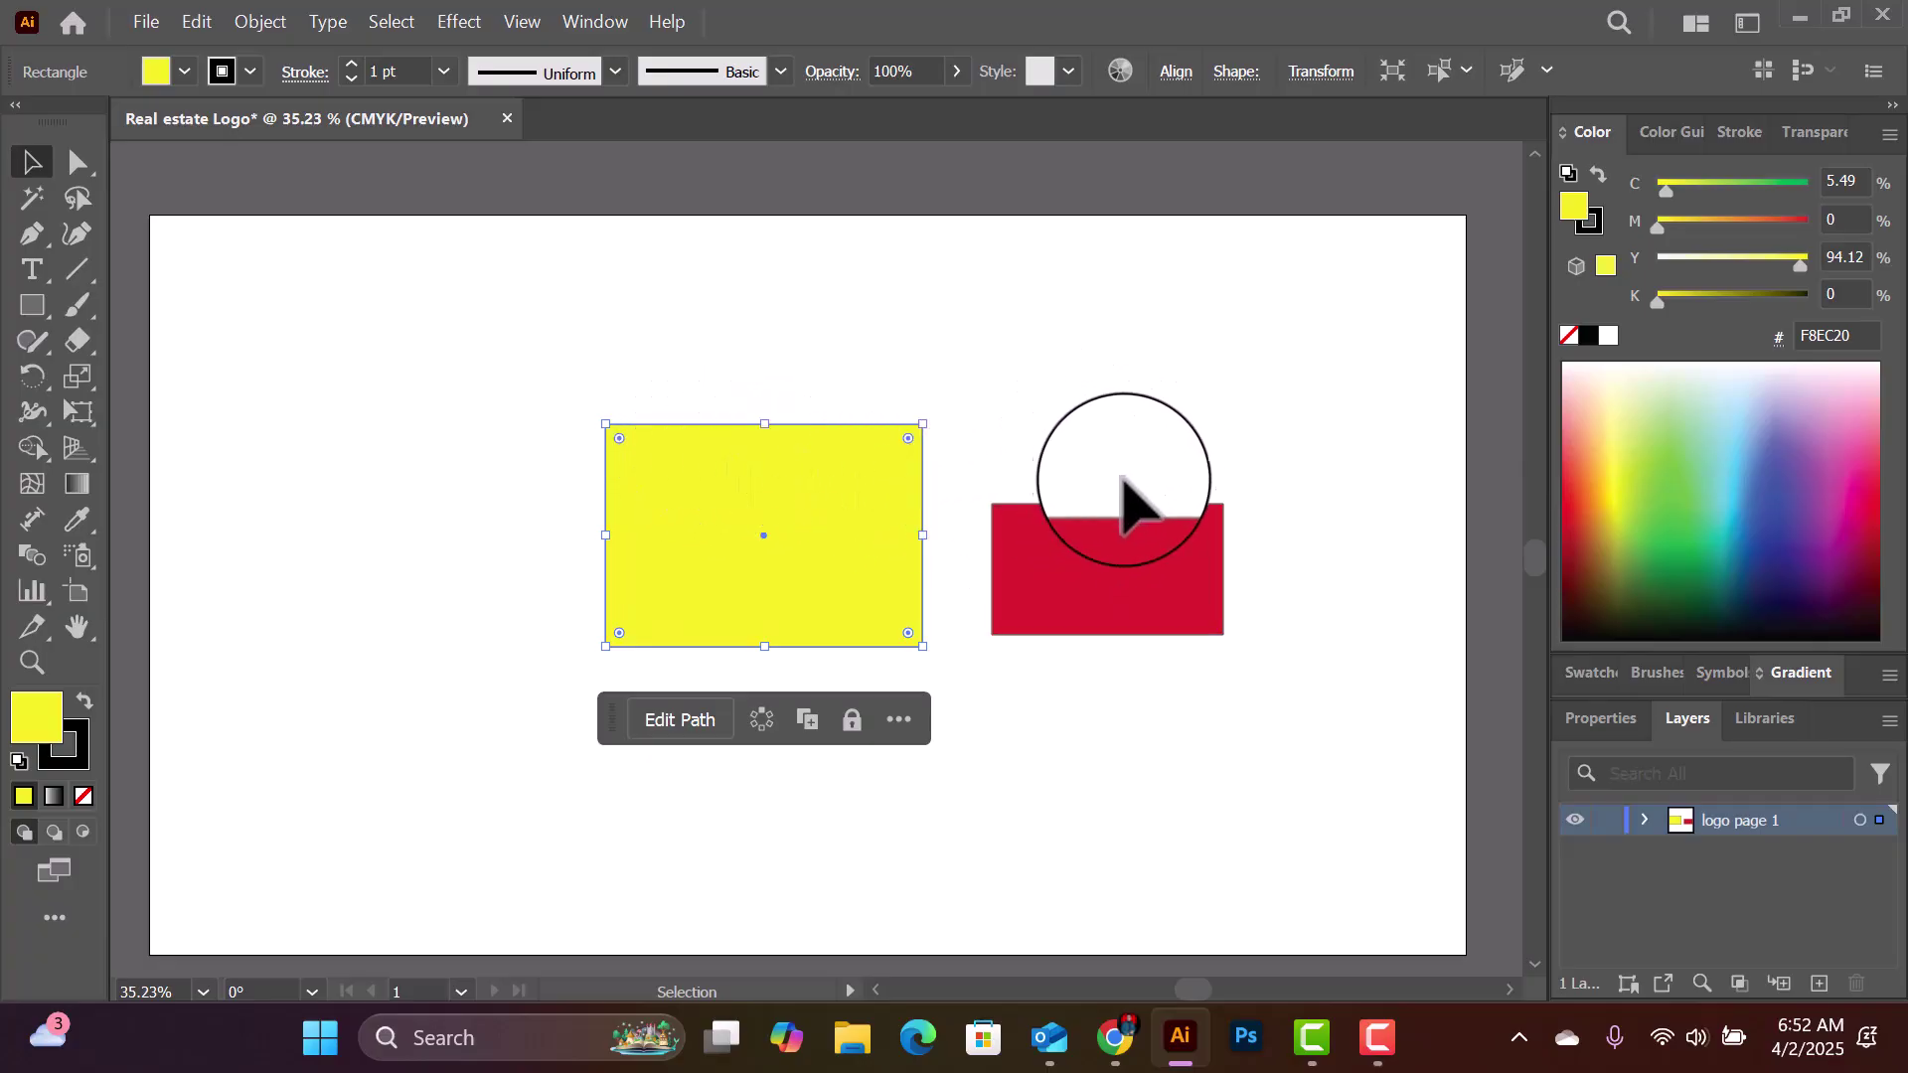
drag(1010, 478, 1153, 626)
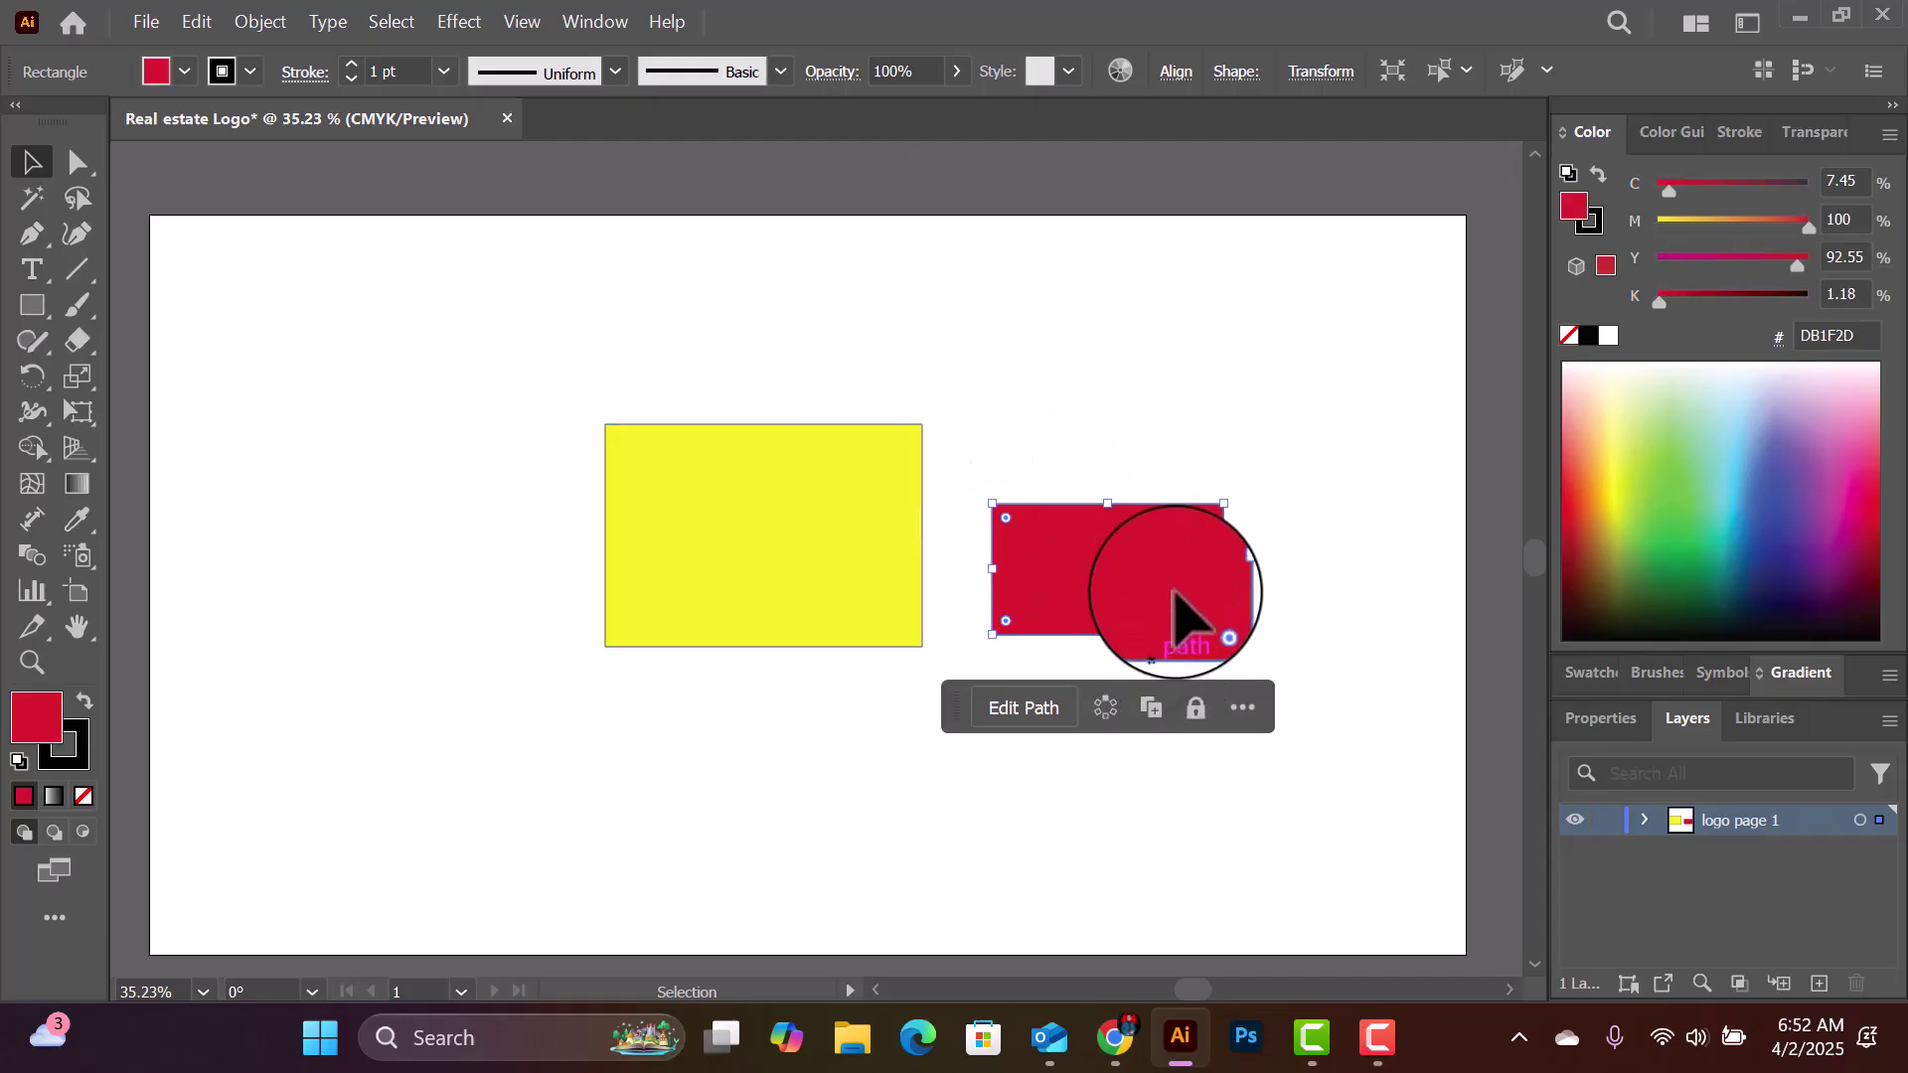
click(1752, 596)
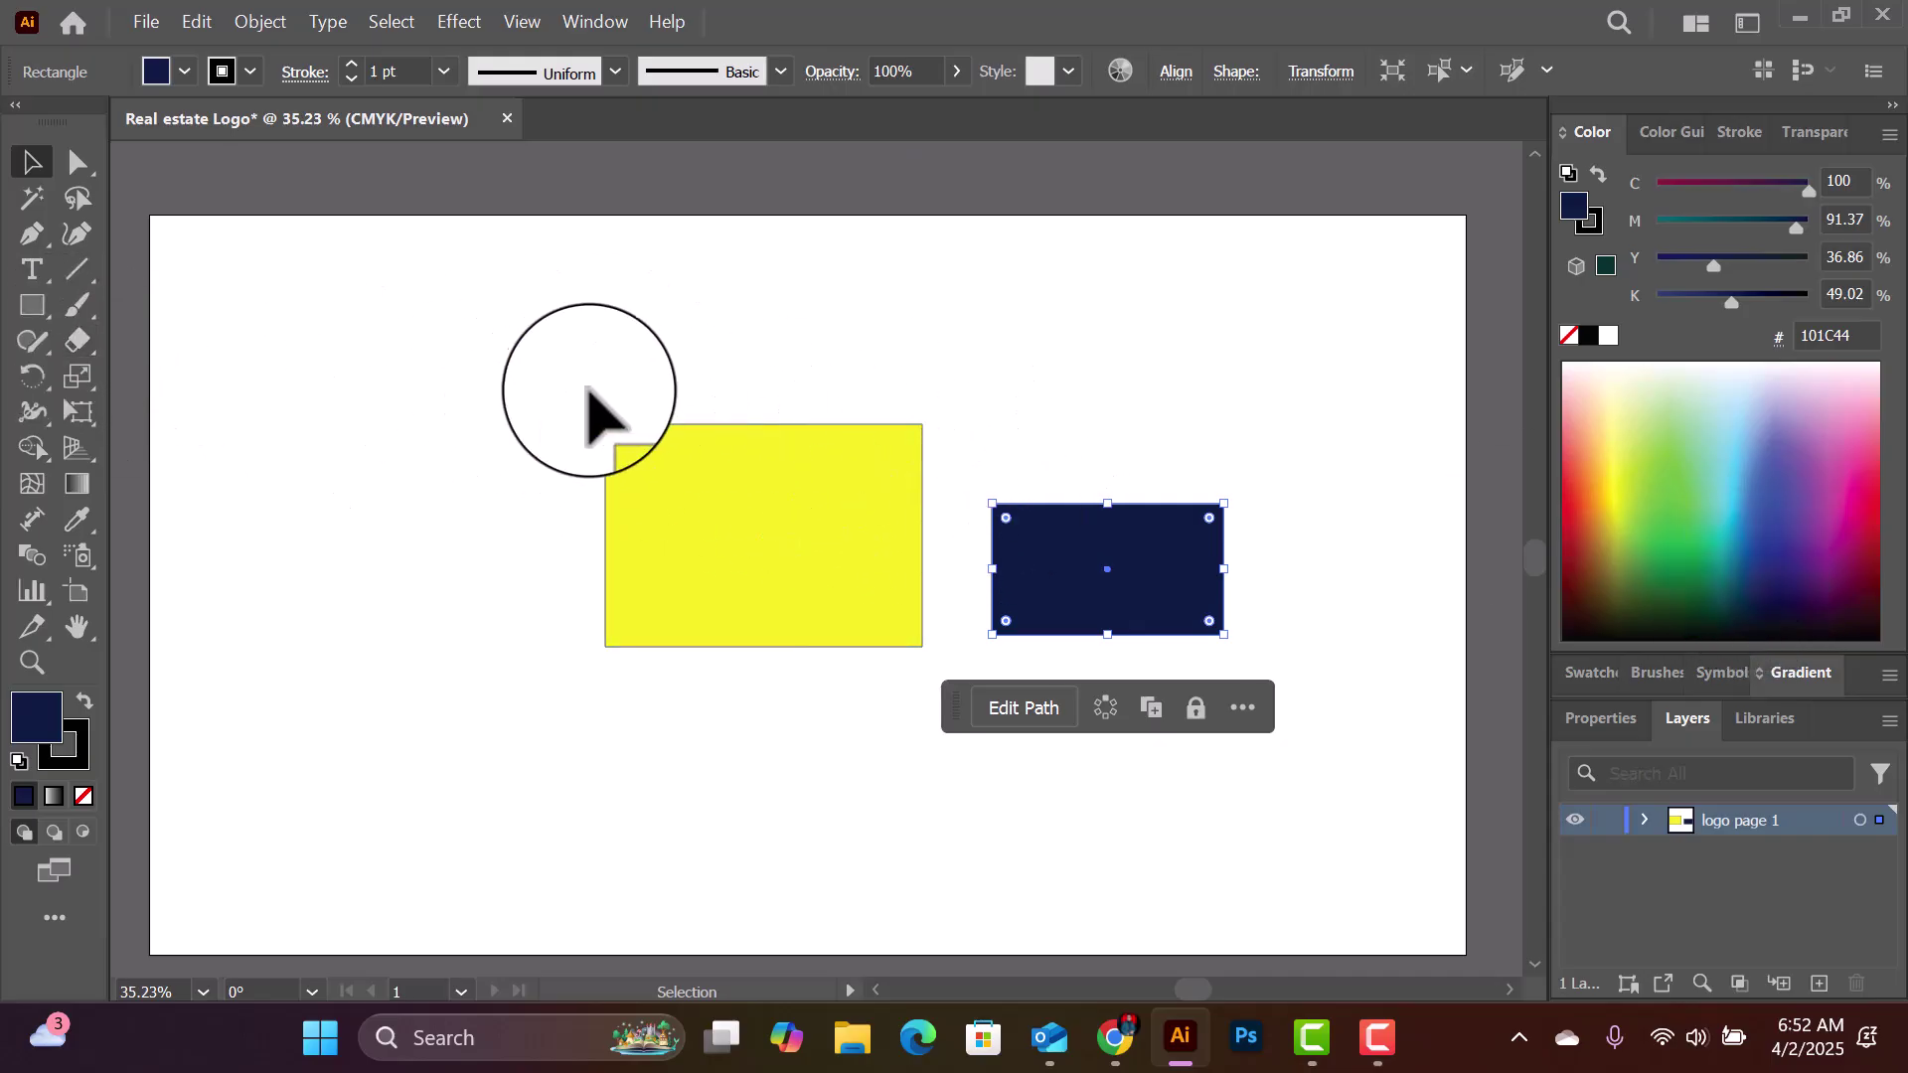
click(542, 336)
drag(495, 330, 1300, 767)
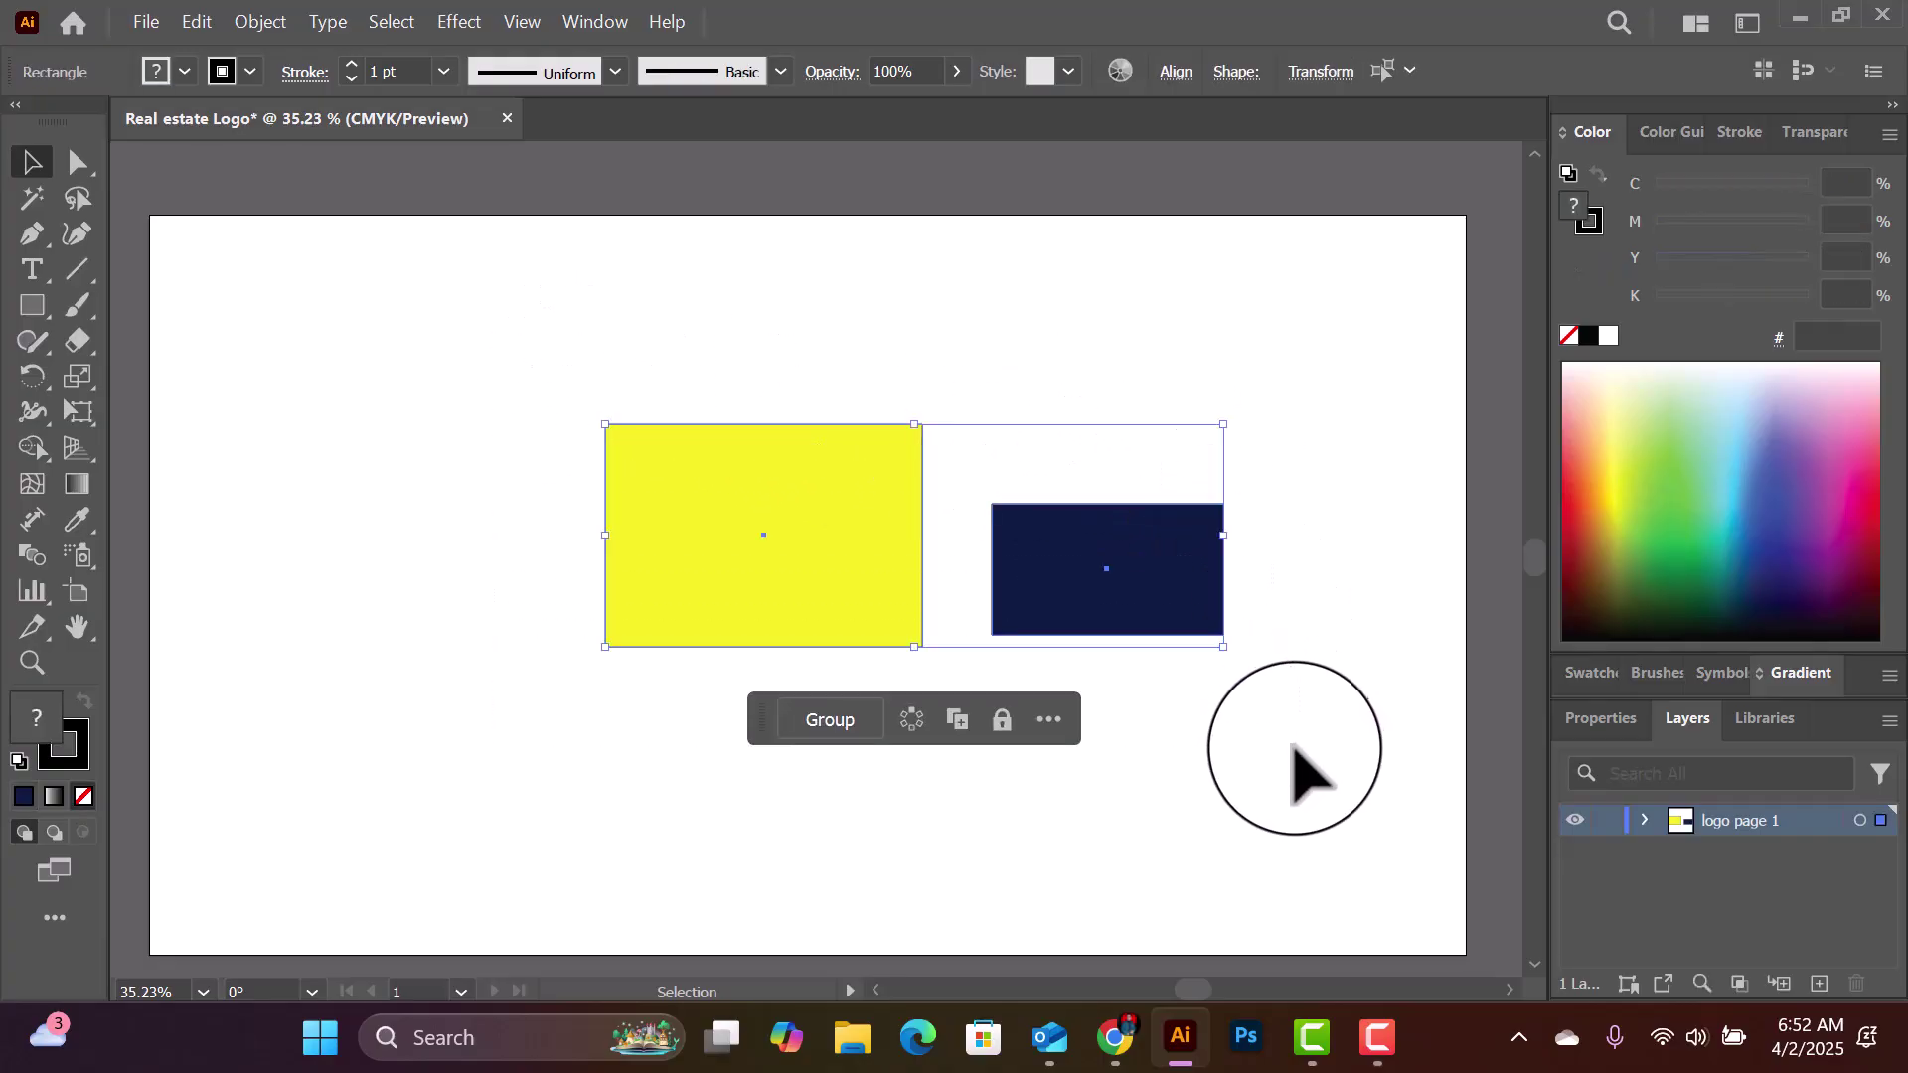
Step: Refill both rectangles red (EF4723) and expand the toolbar into two columns
click(1580, 495)
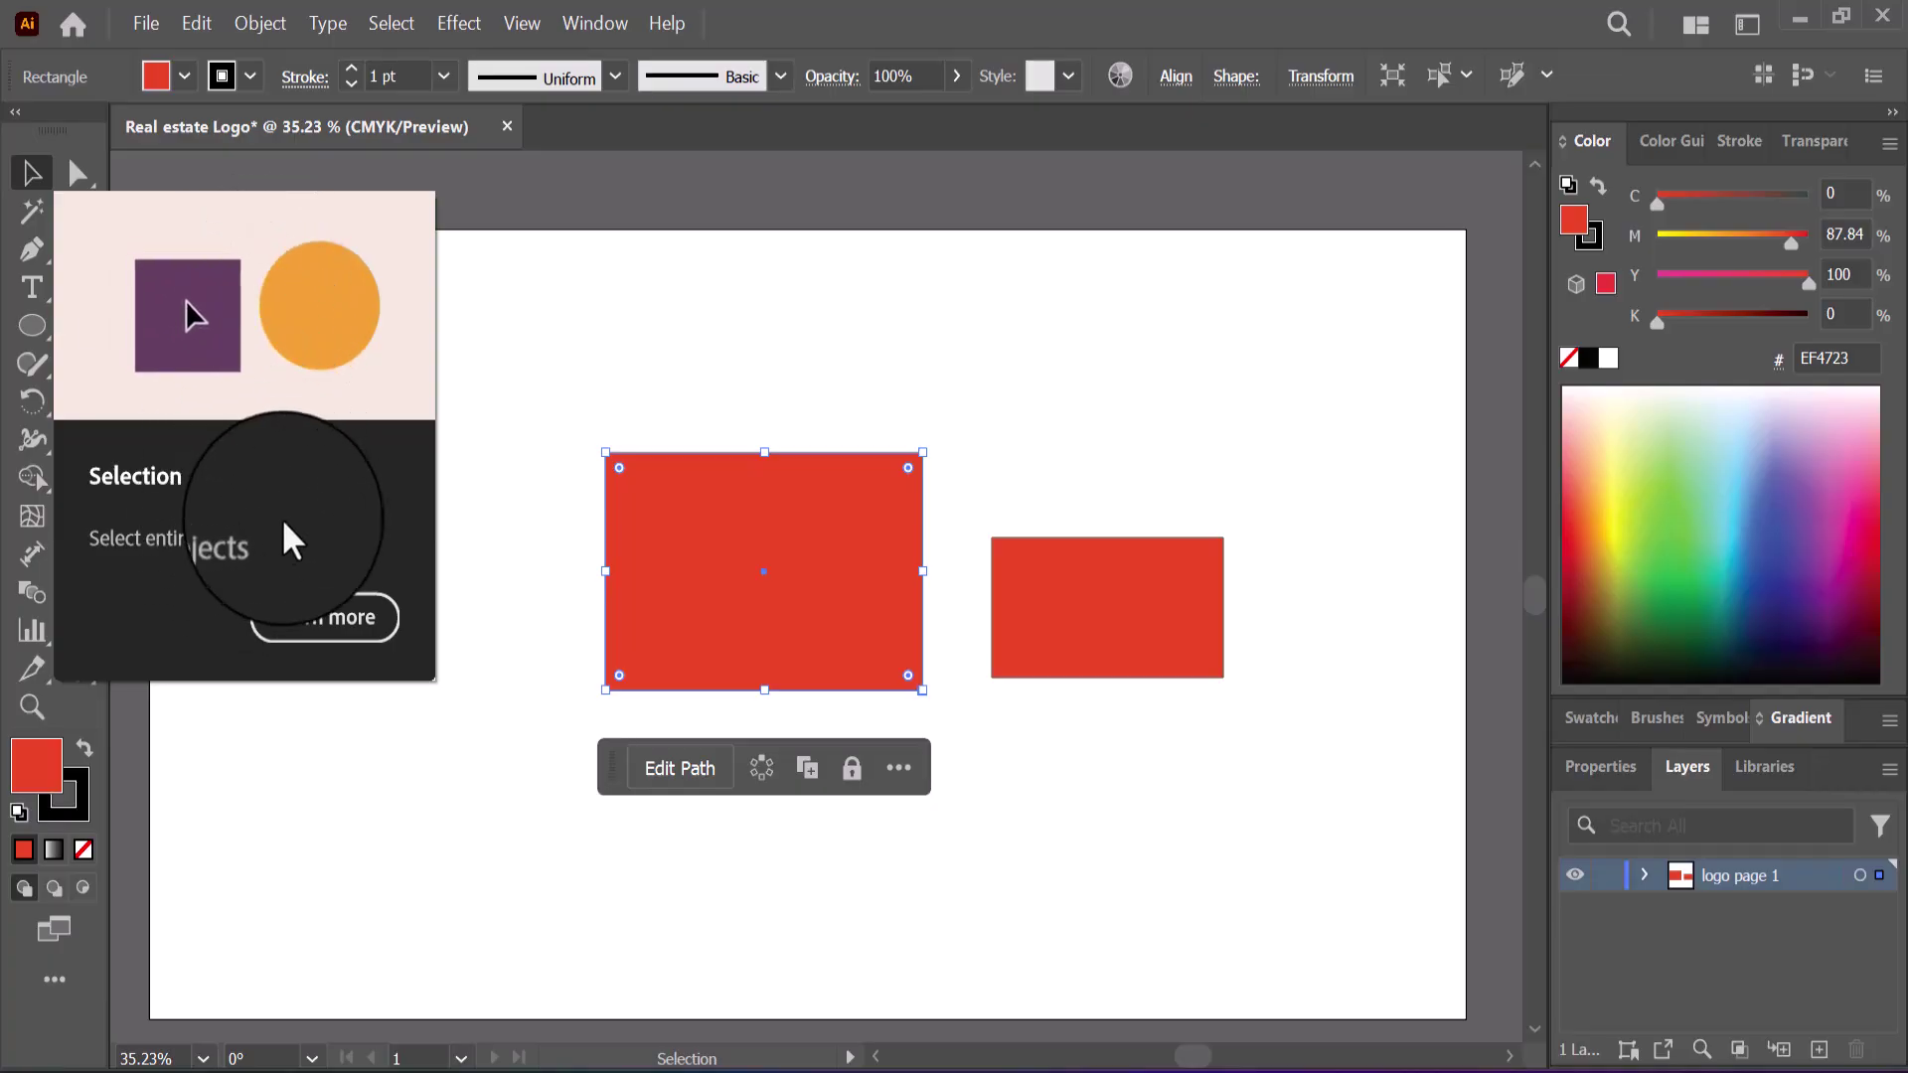
click(15, 113)
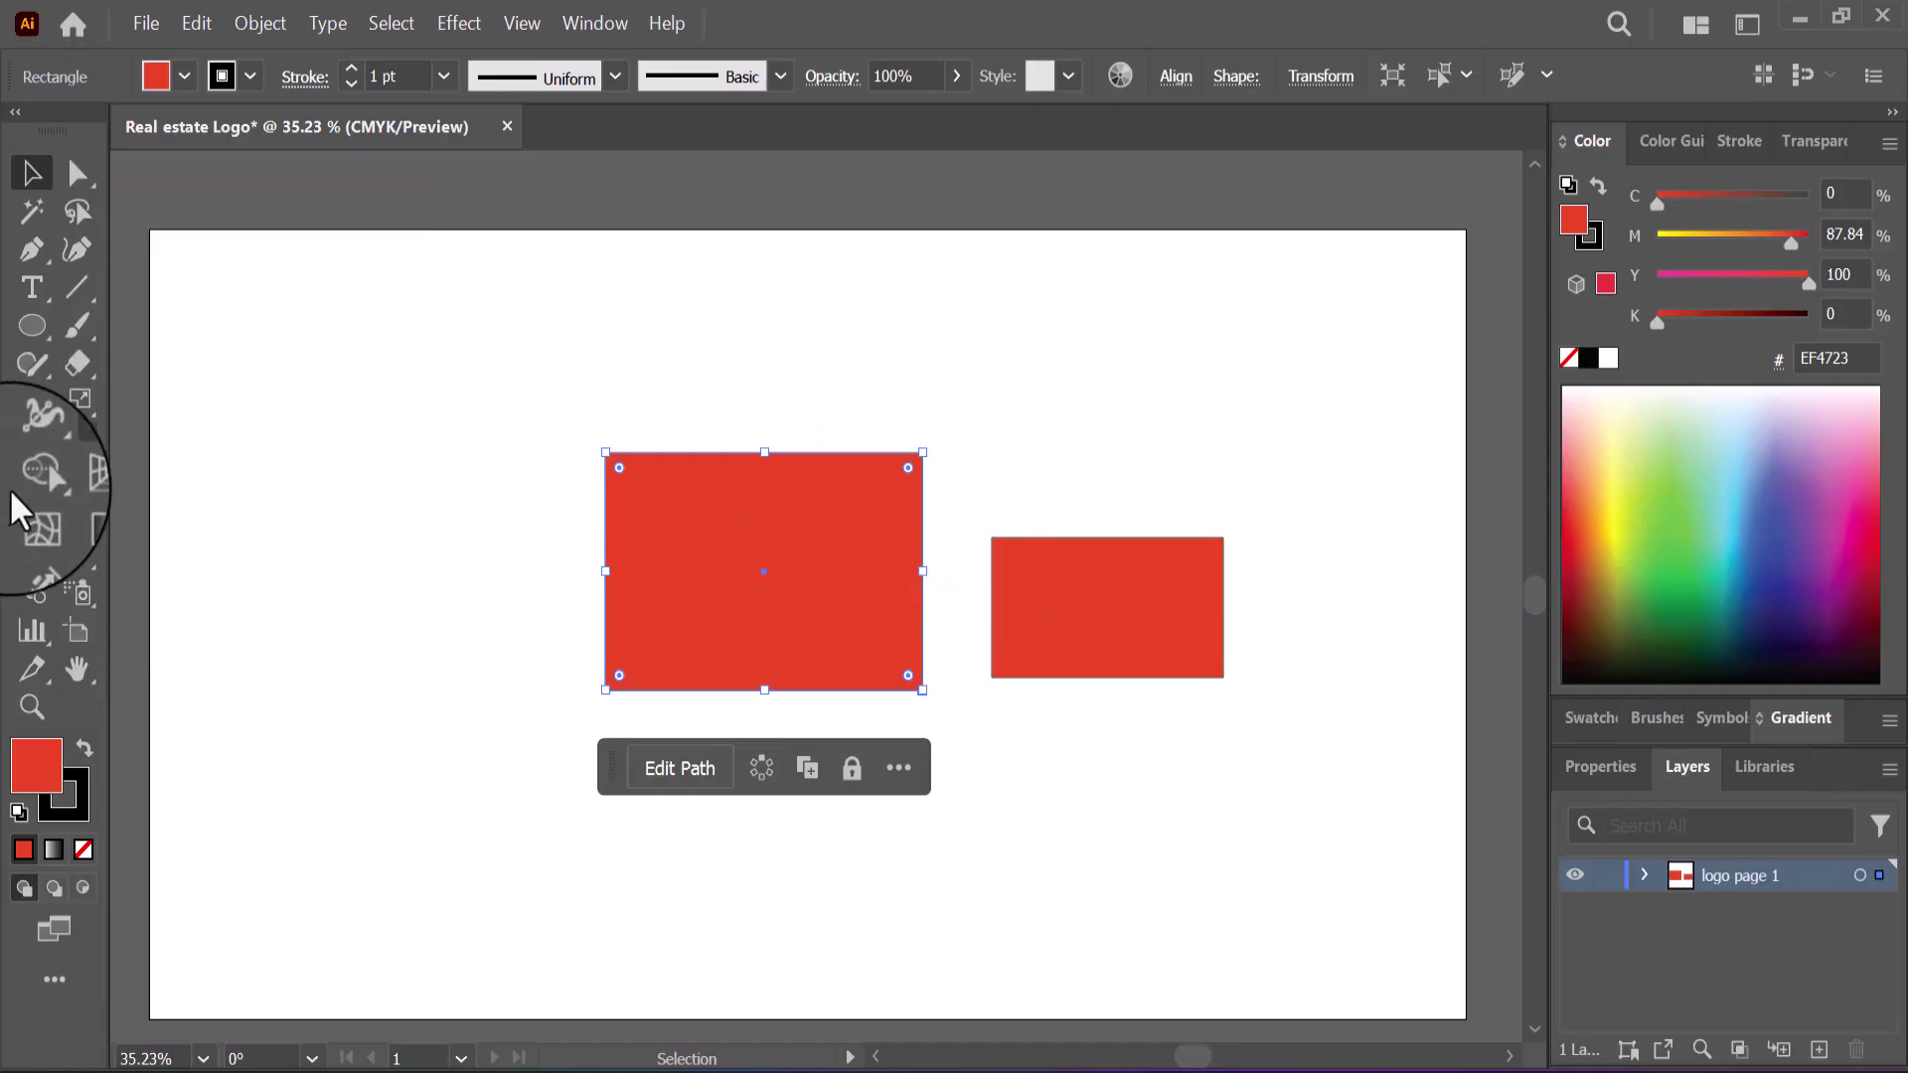
Step: Draw a star at the upper left and a circle below it
click(20, 328)
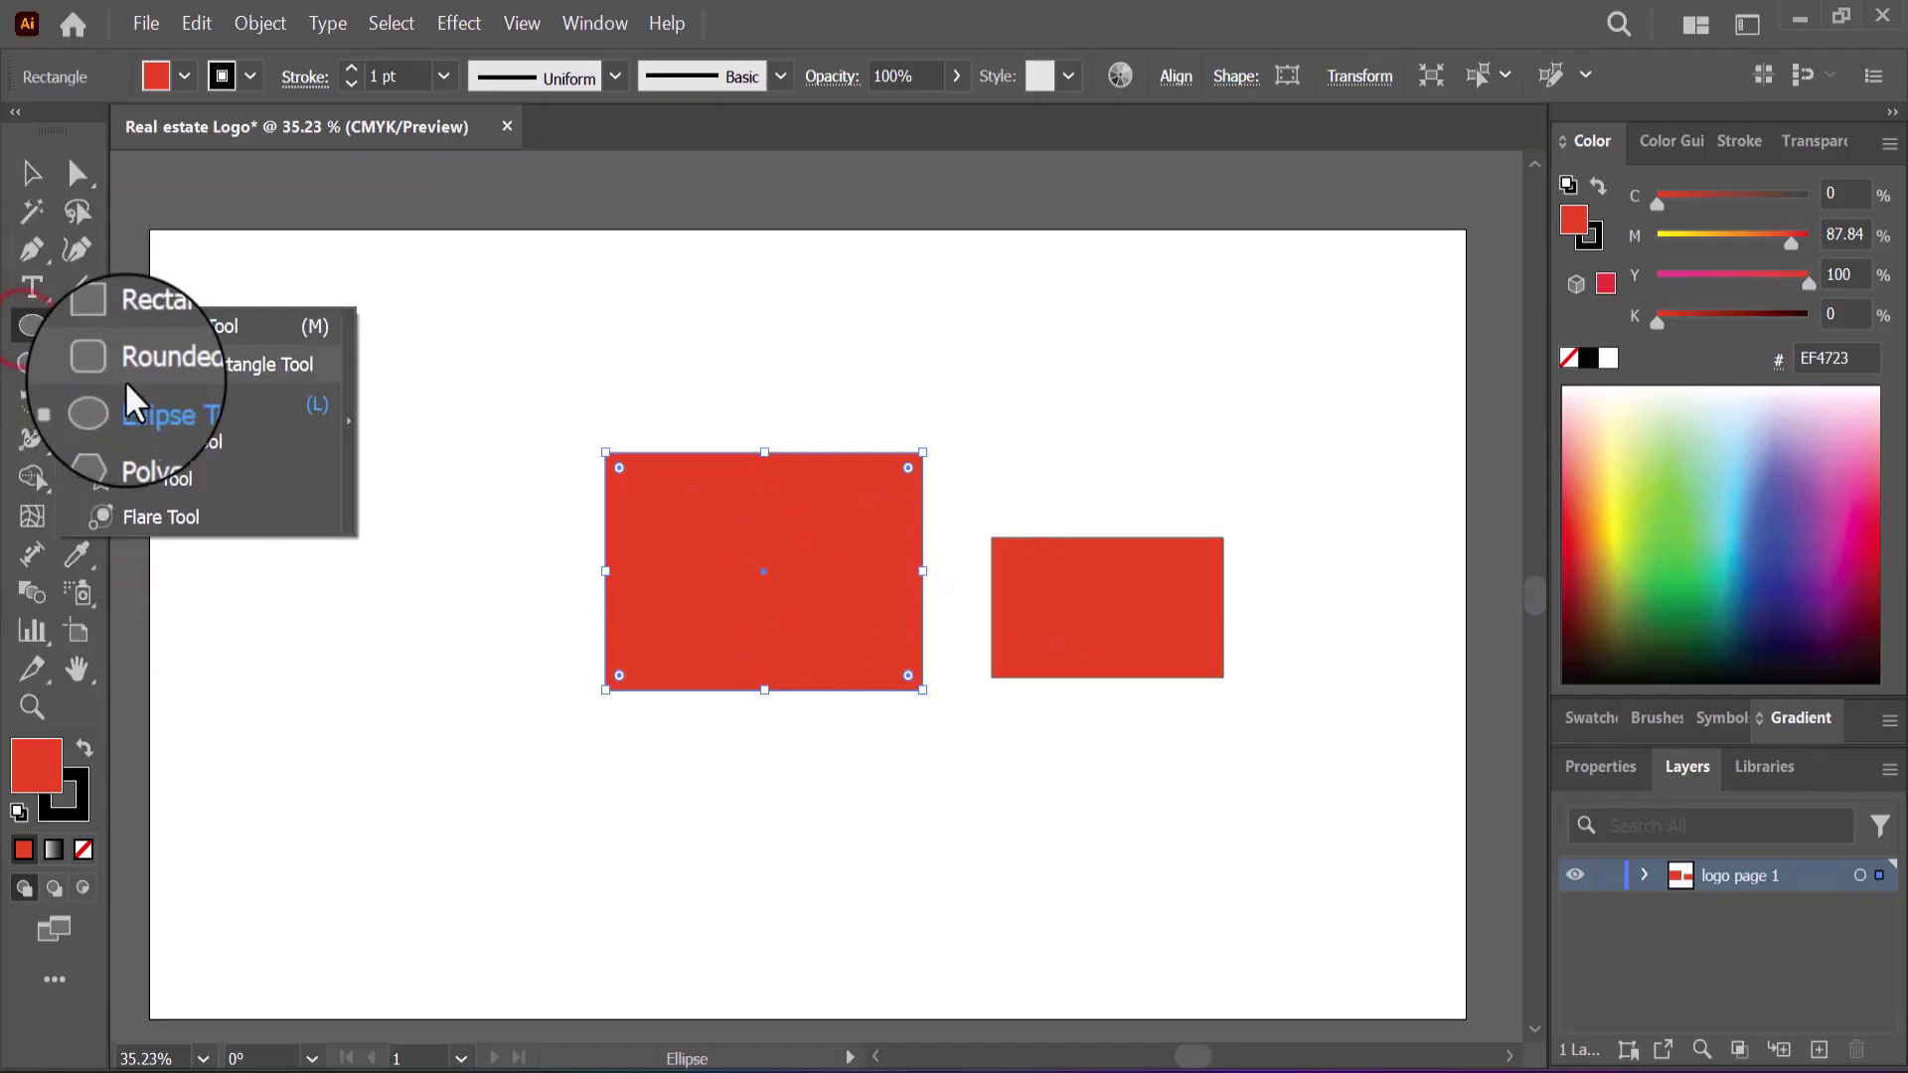
click(149, 475)
drag(295, 480, 373, 572)
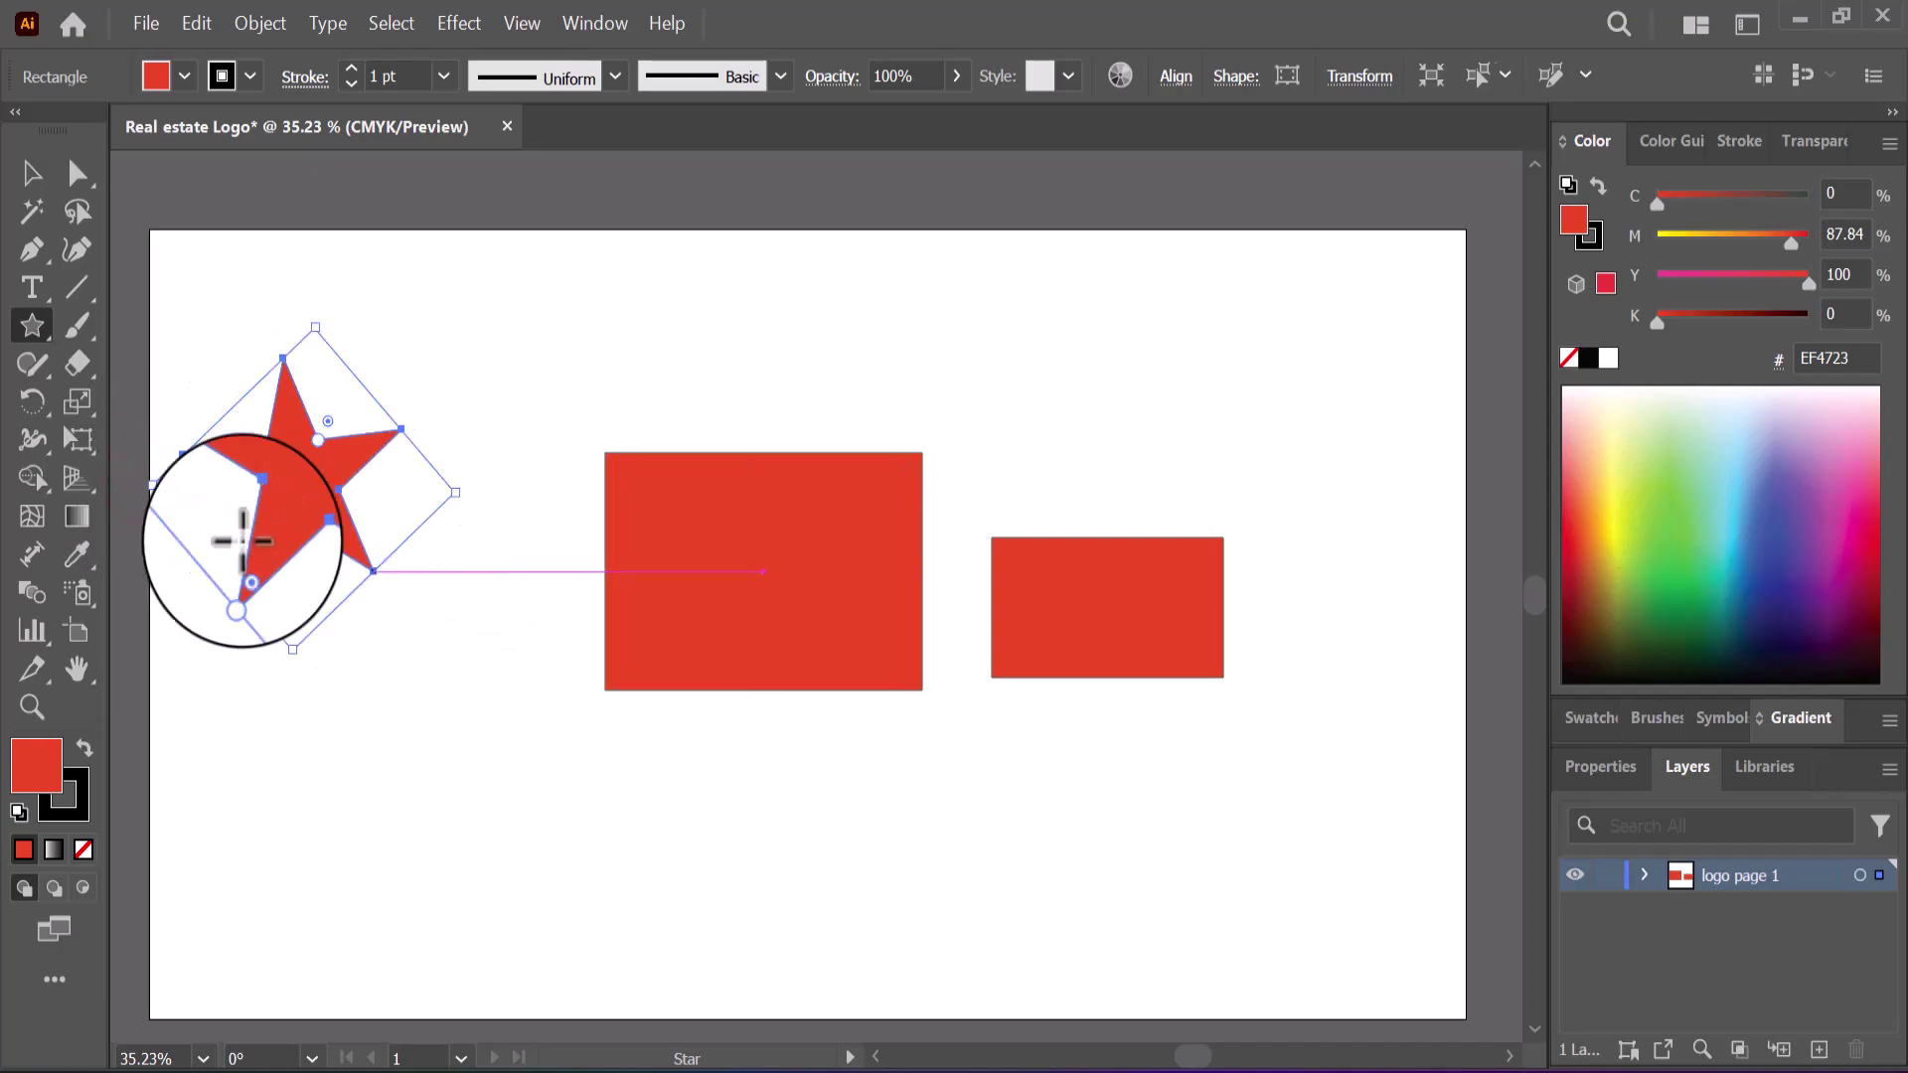
click(30, 320)
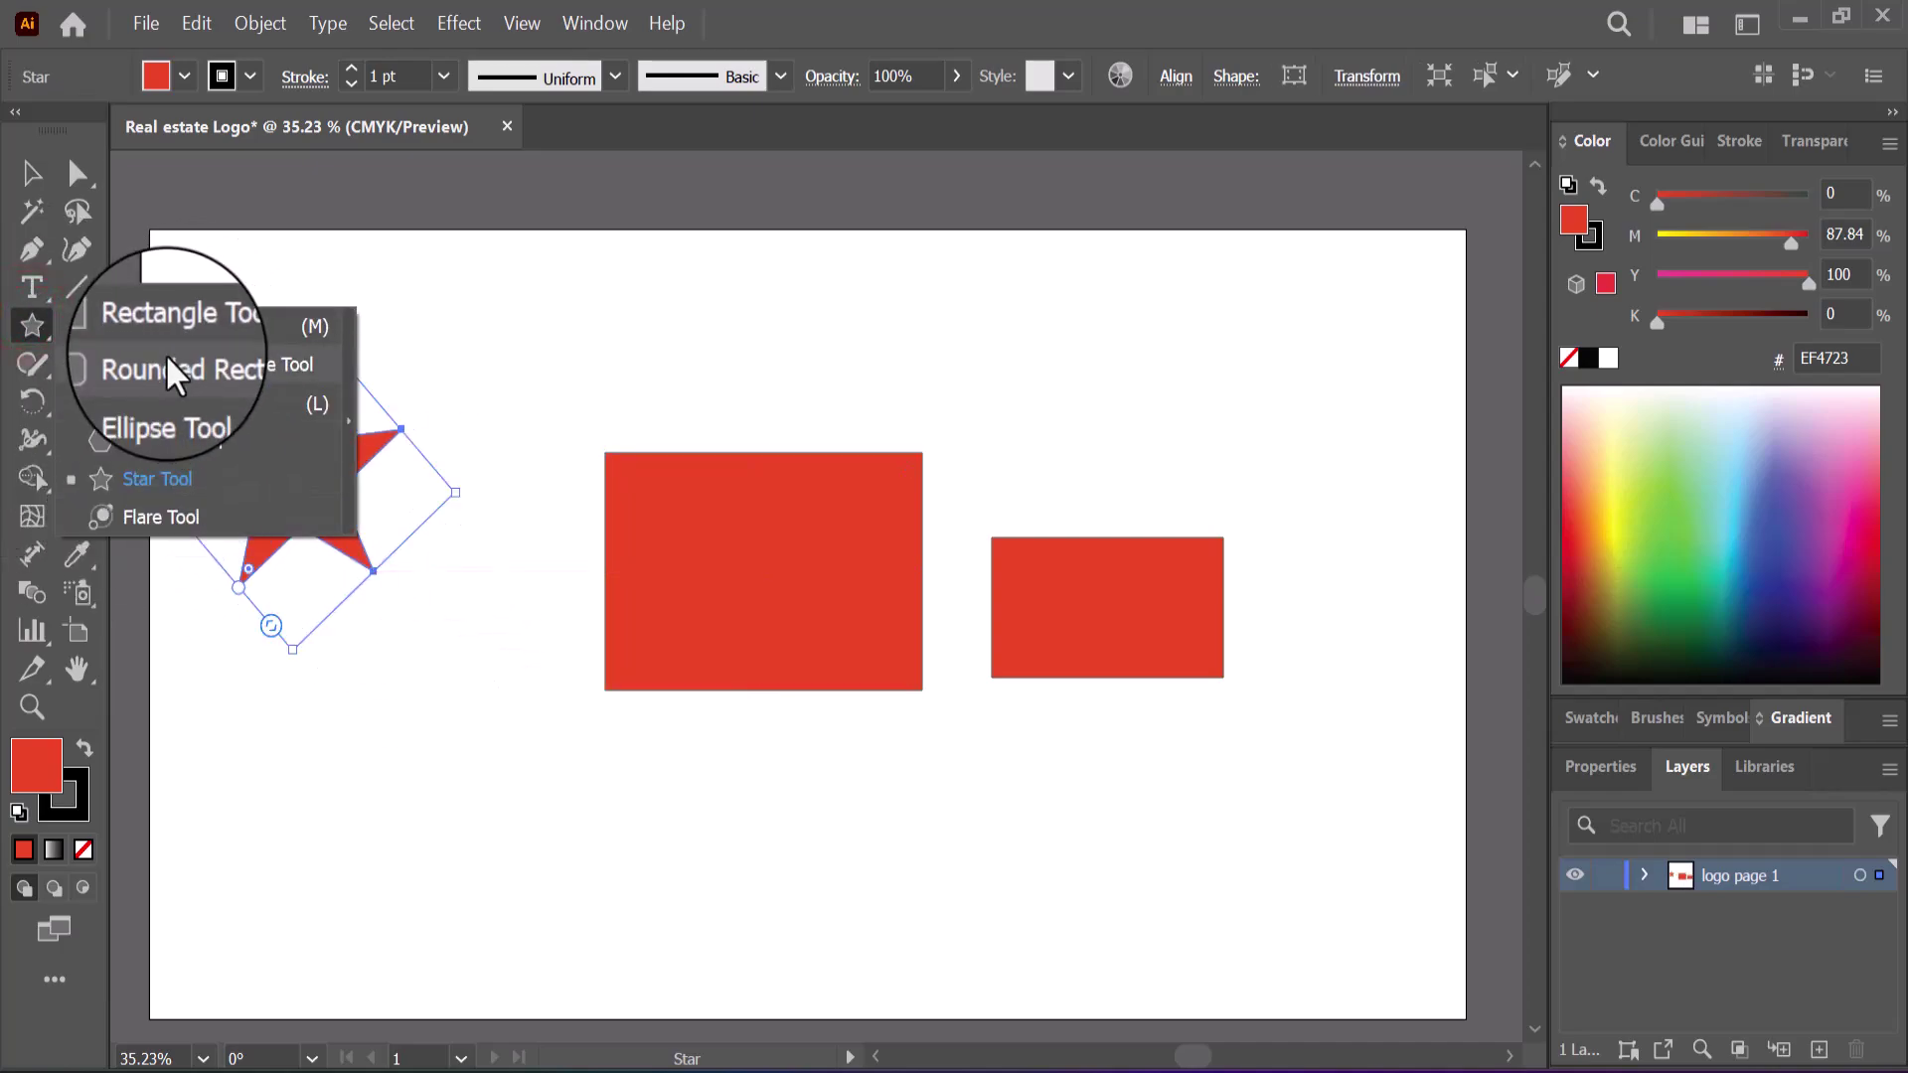
click(155, 402)
drag(468, 771, 633, 946)
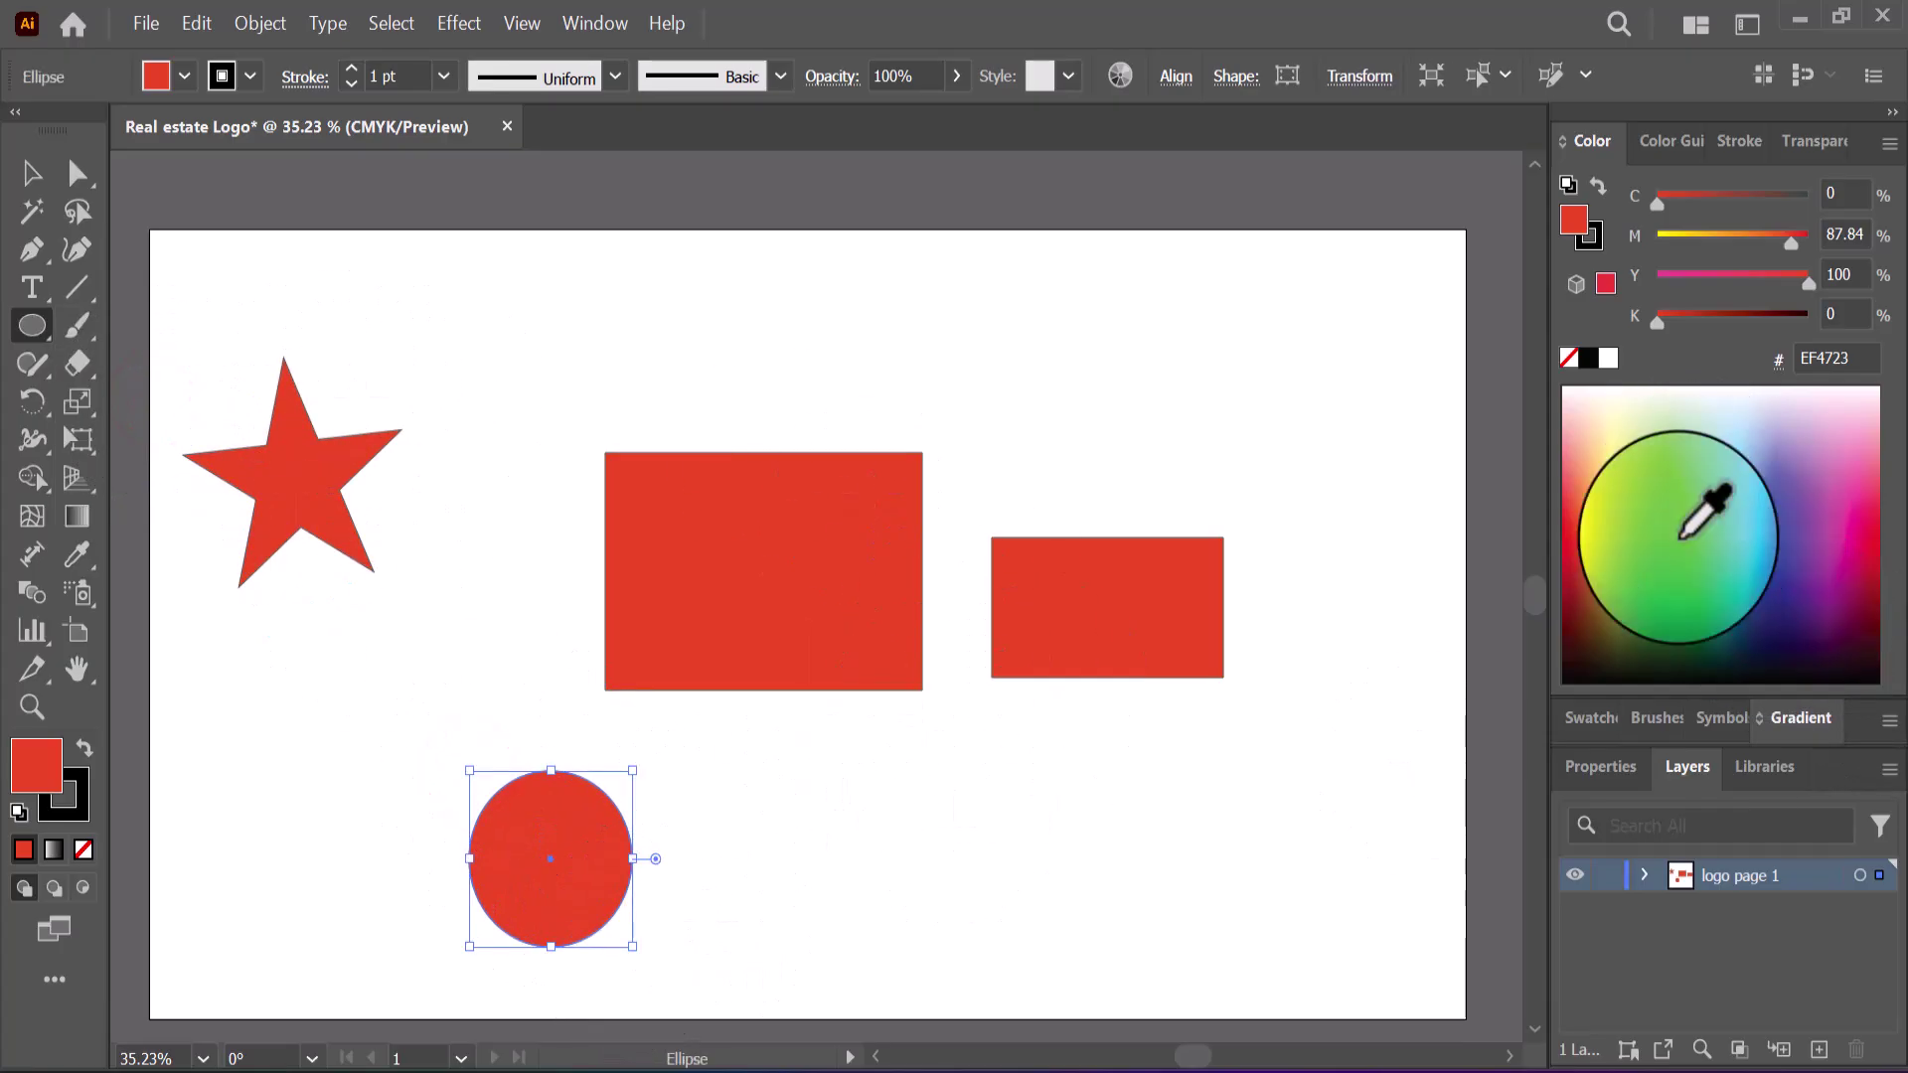
Step: Colour the circle yellow and the star light blue (43BCEC)
click(1610, 527)
click(25, 173)
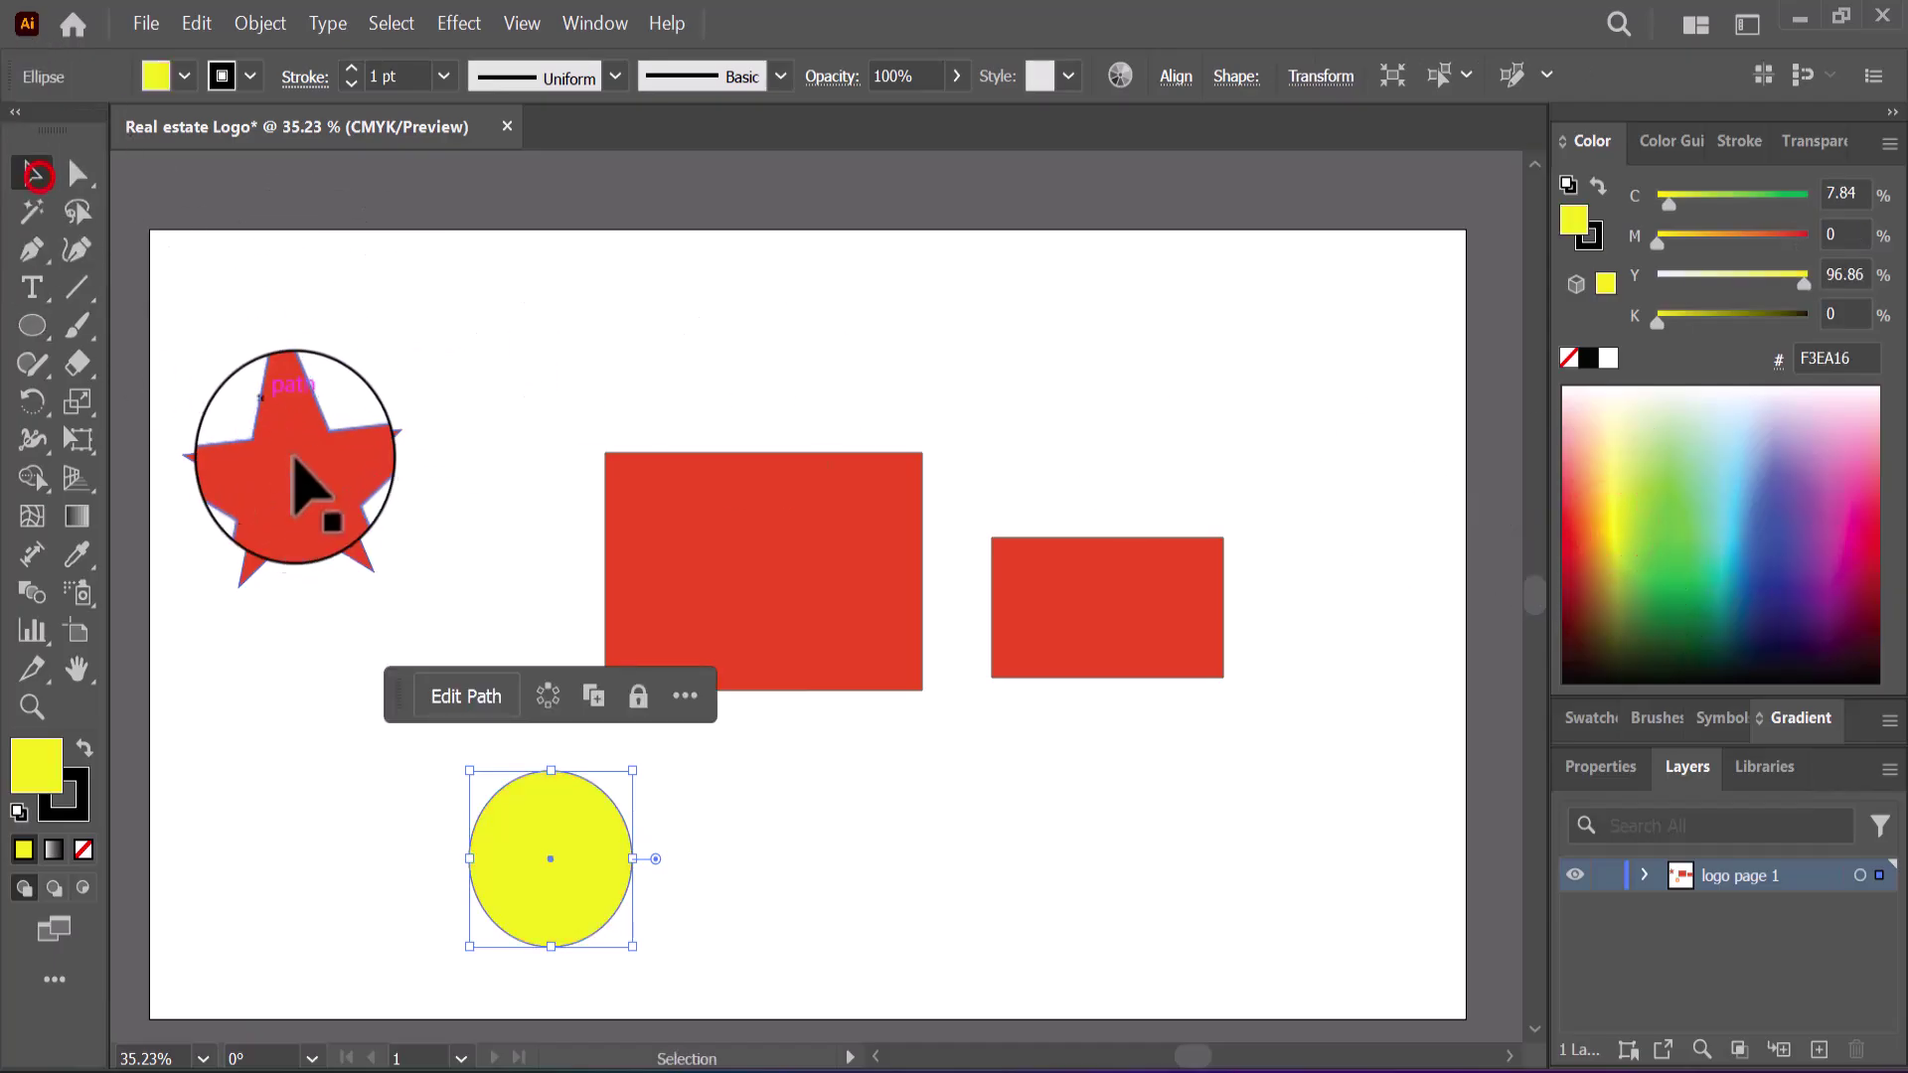
click(300, 485)
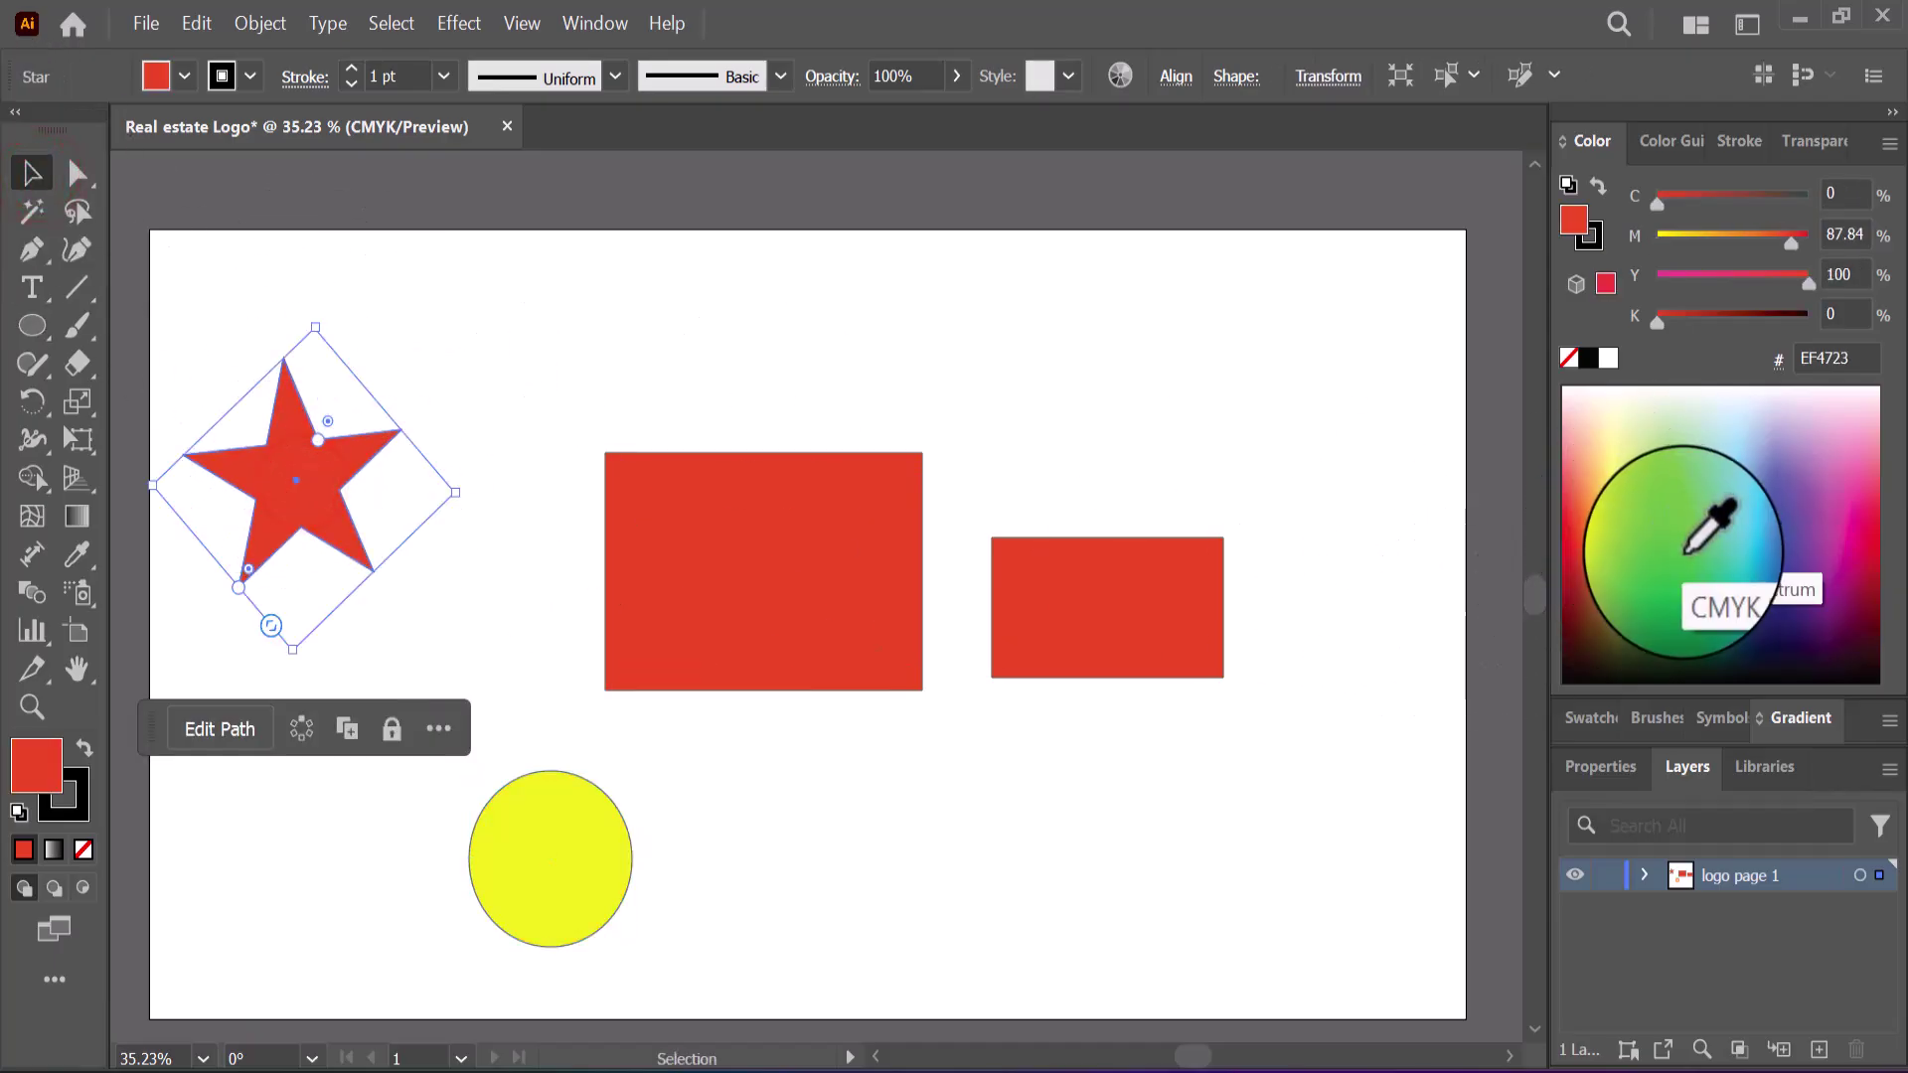
click(1731, 519)
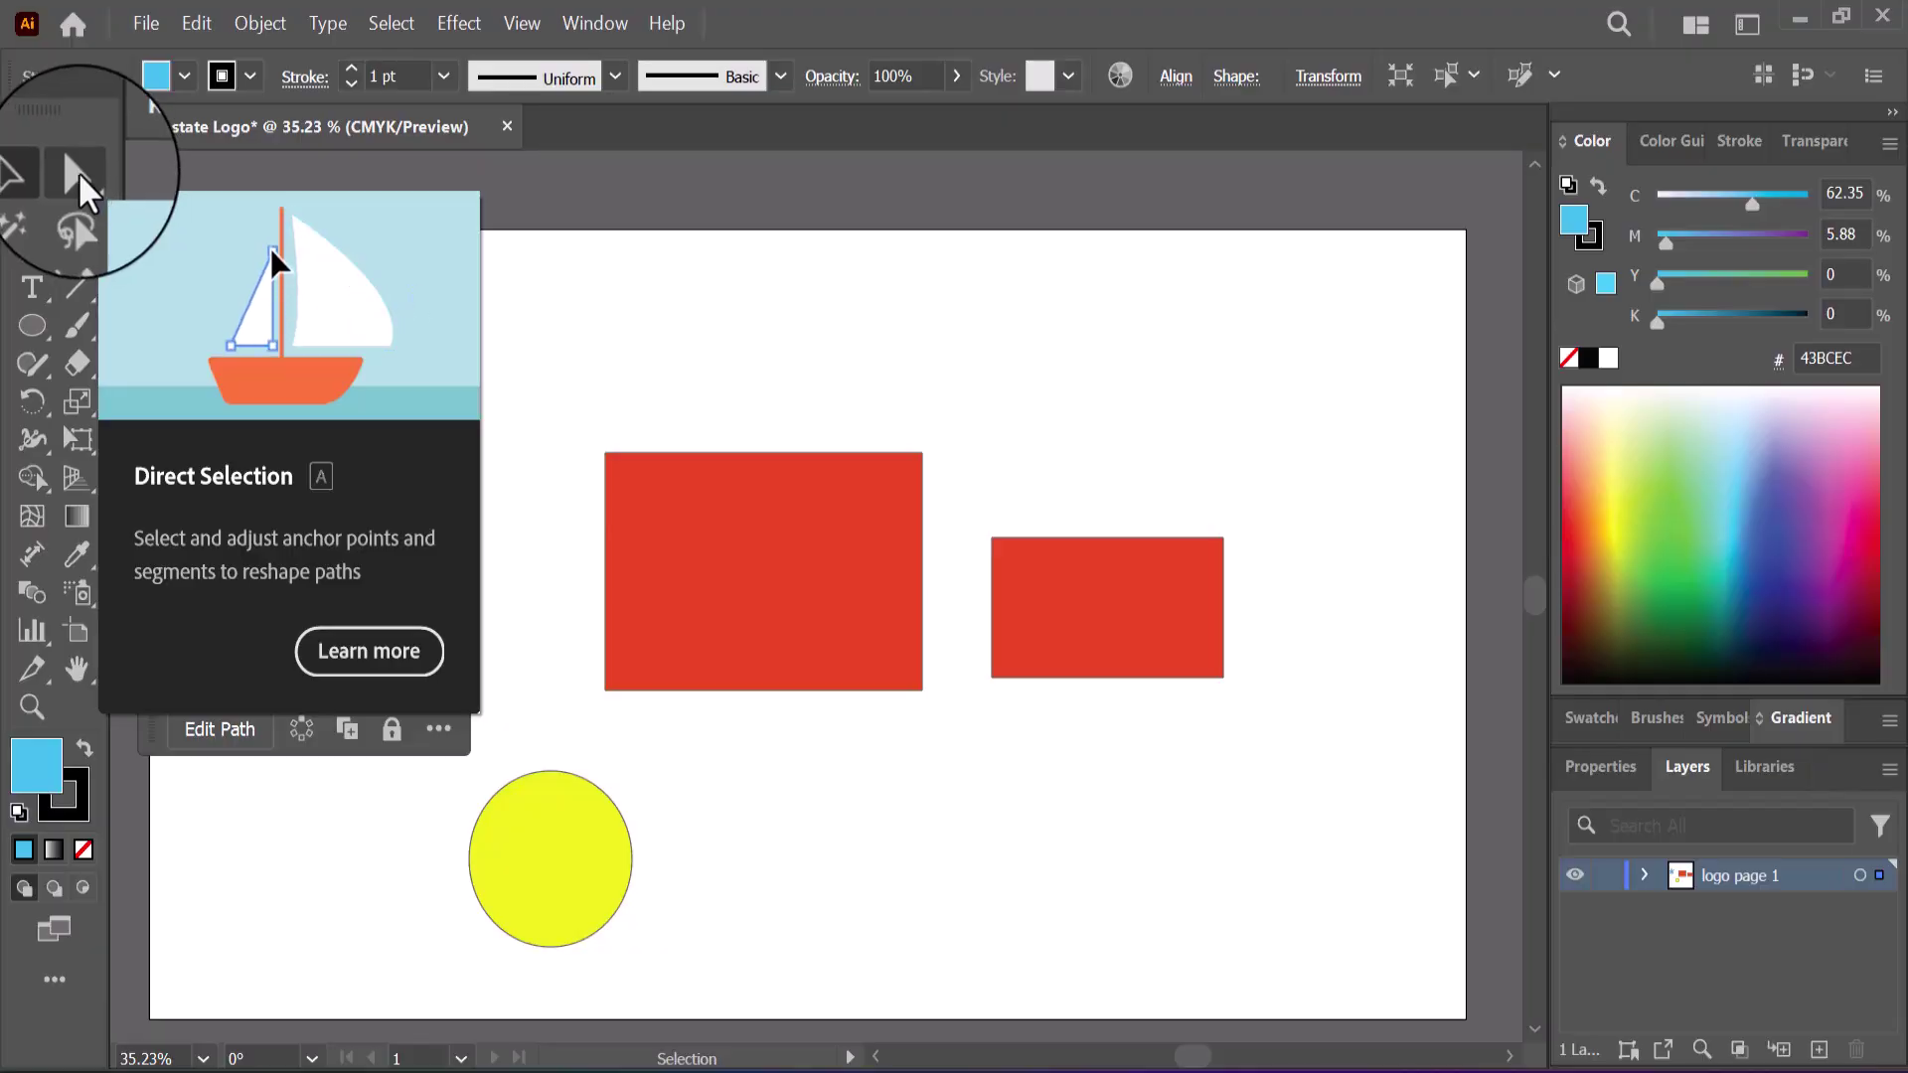
Step: With Direct Selection, pull the small rectangle's top-right anchor upward
click(79, 179)
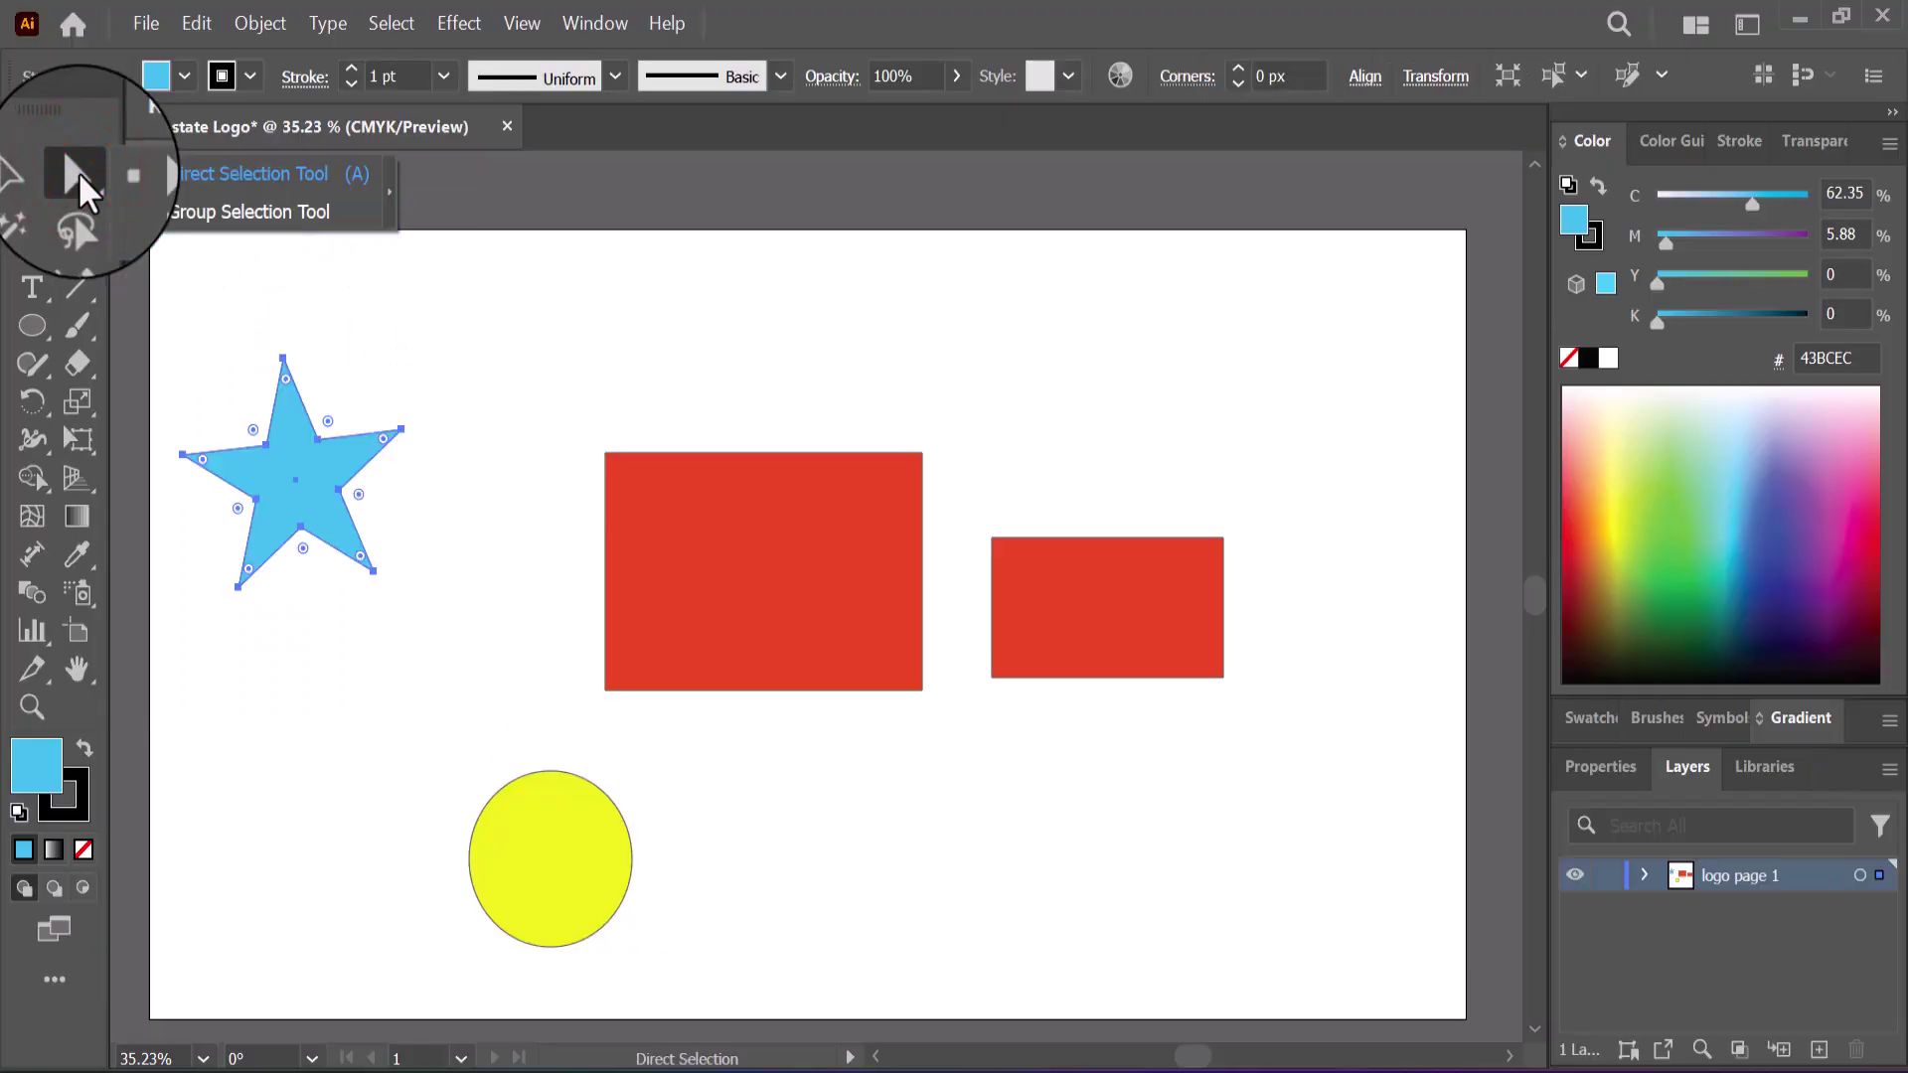
click(79, 178)
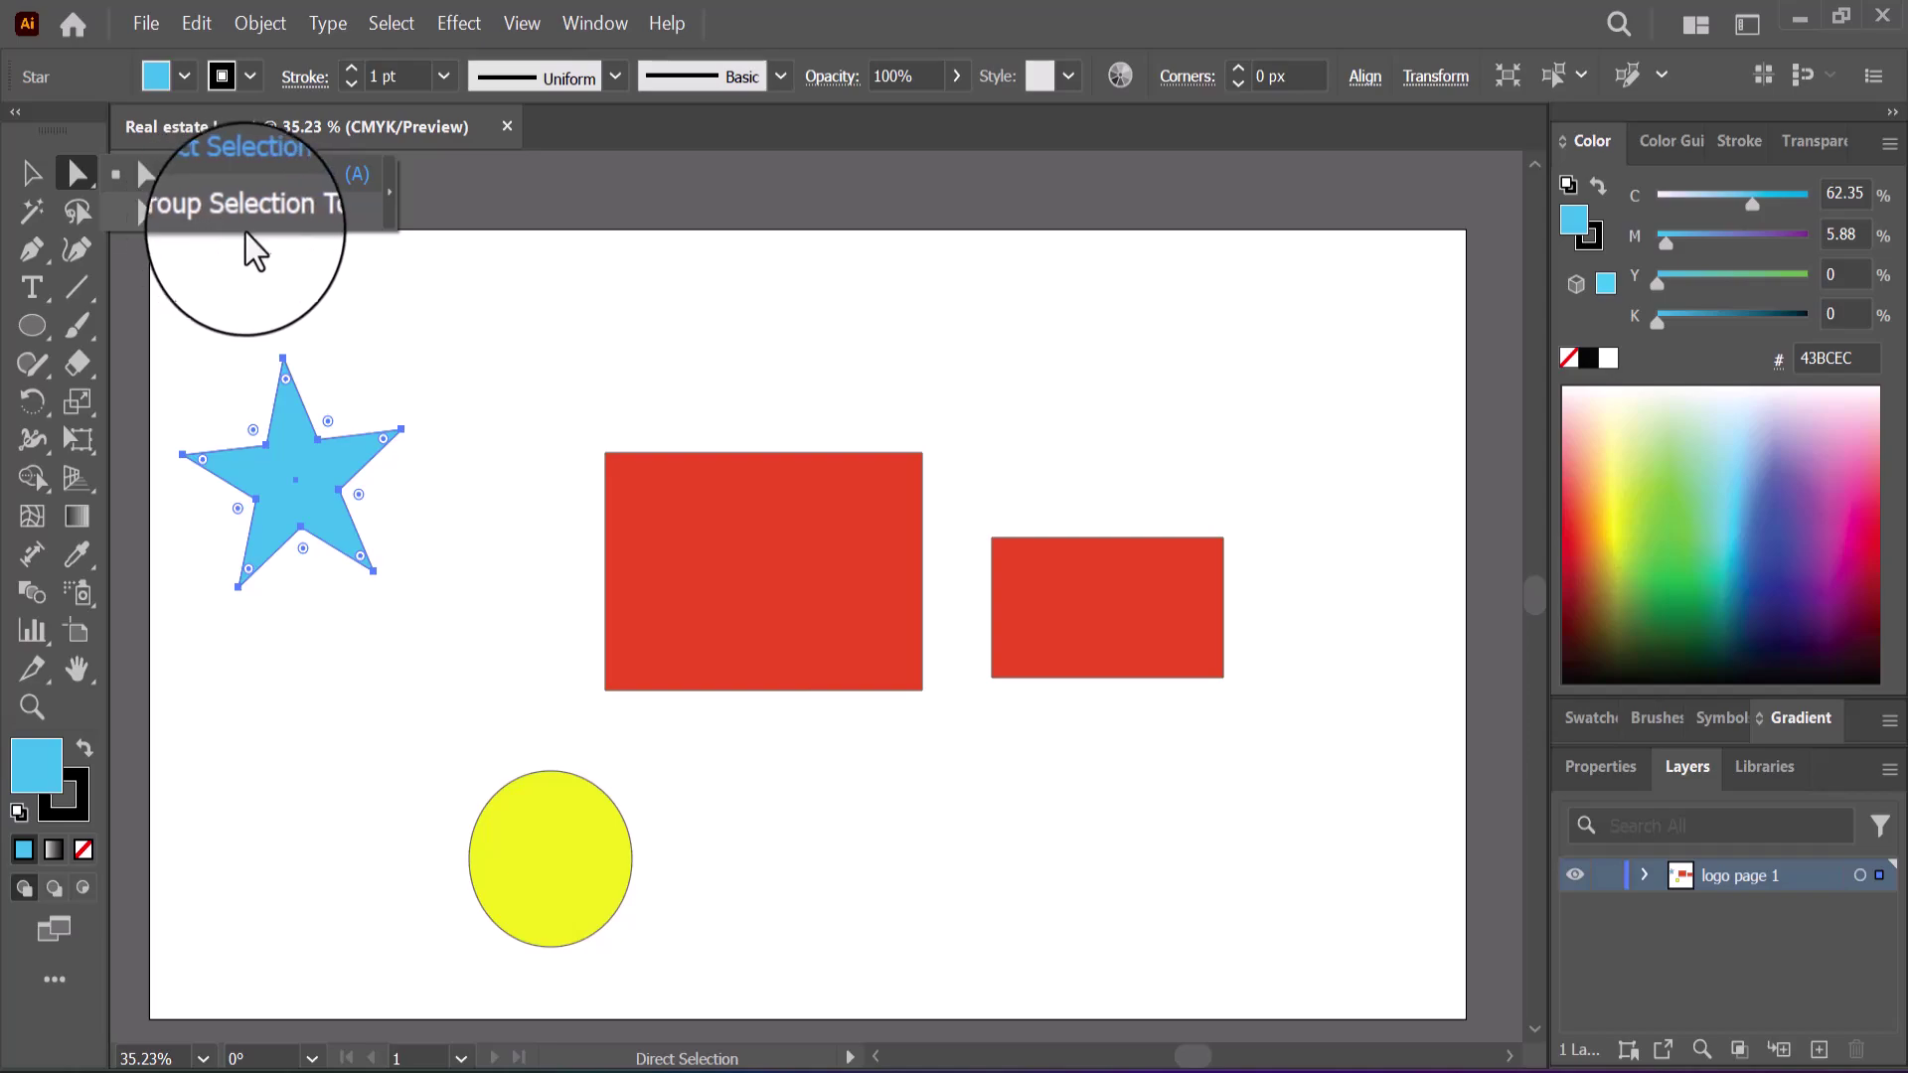
click(274, 175)
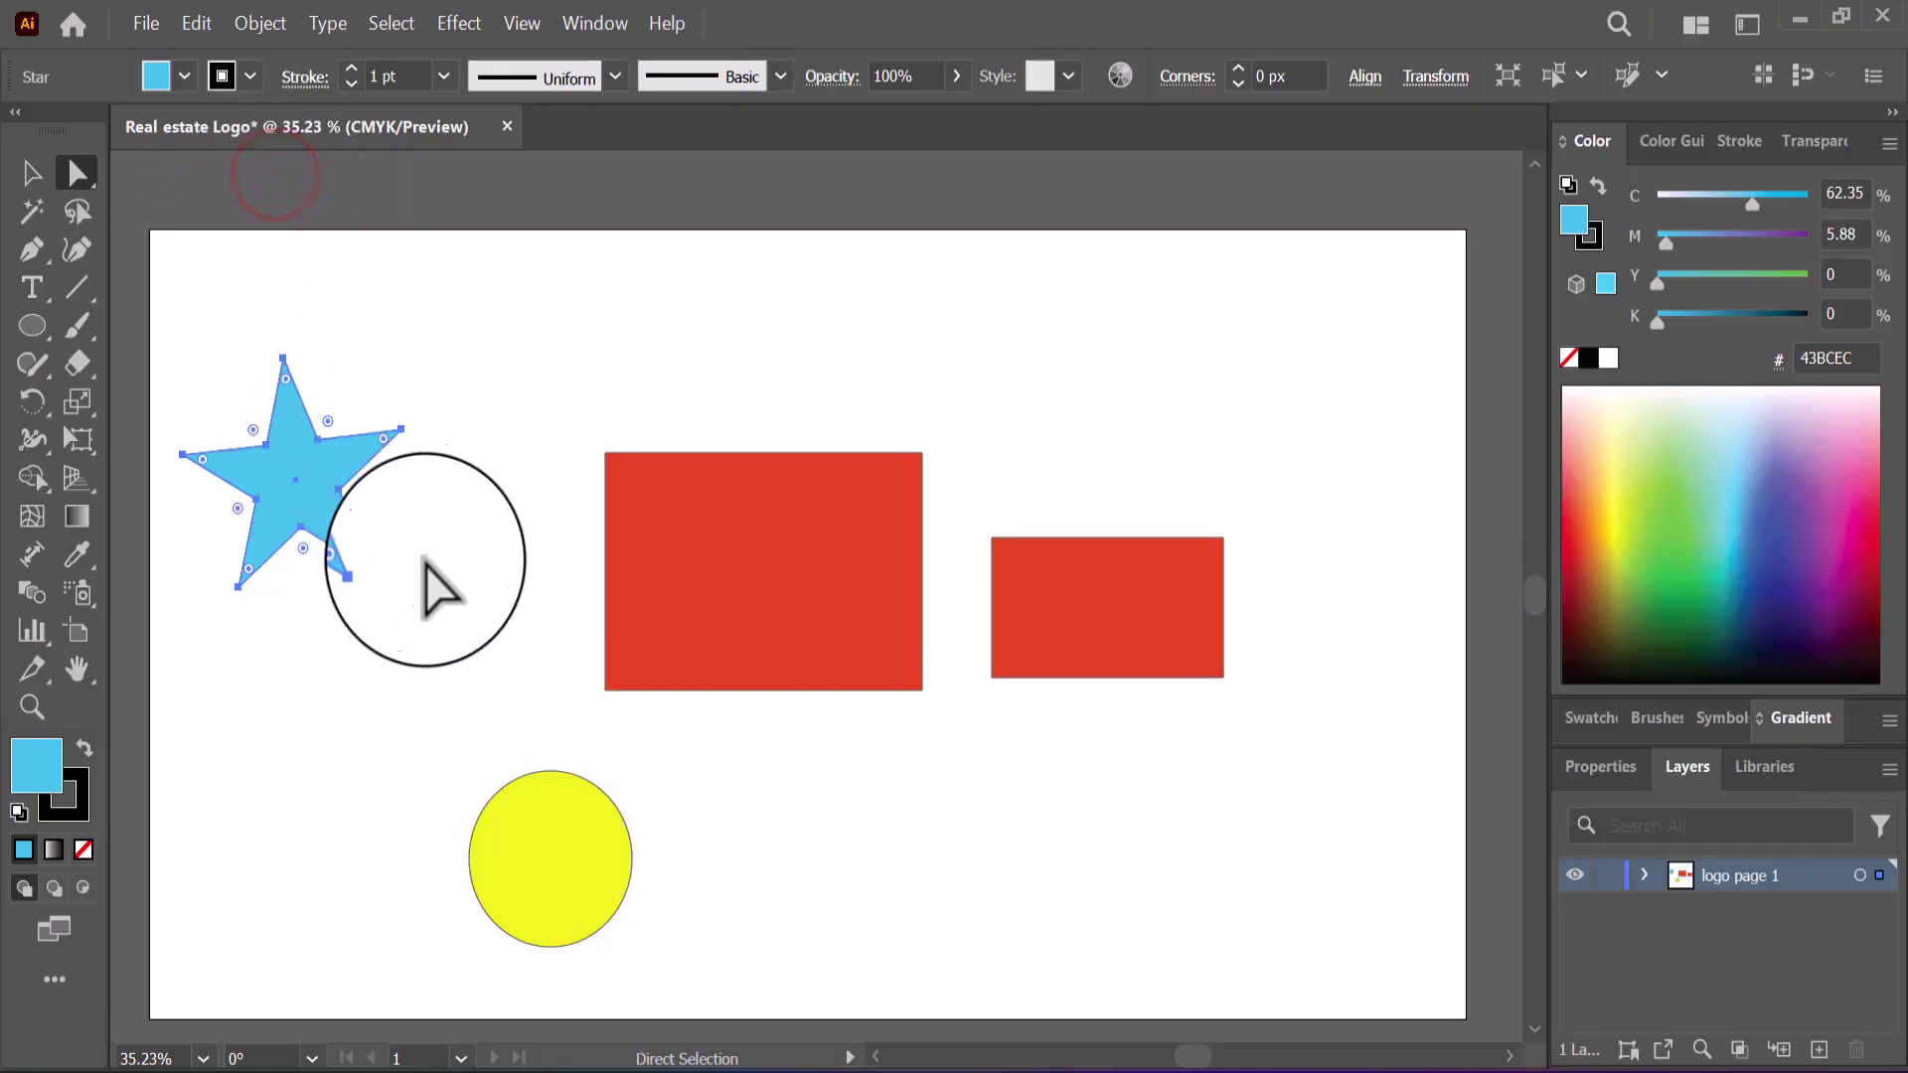
click(668, 529)
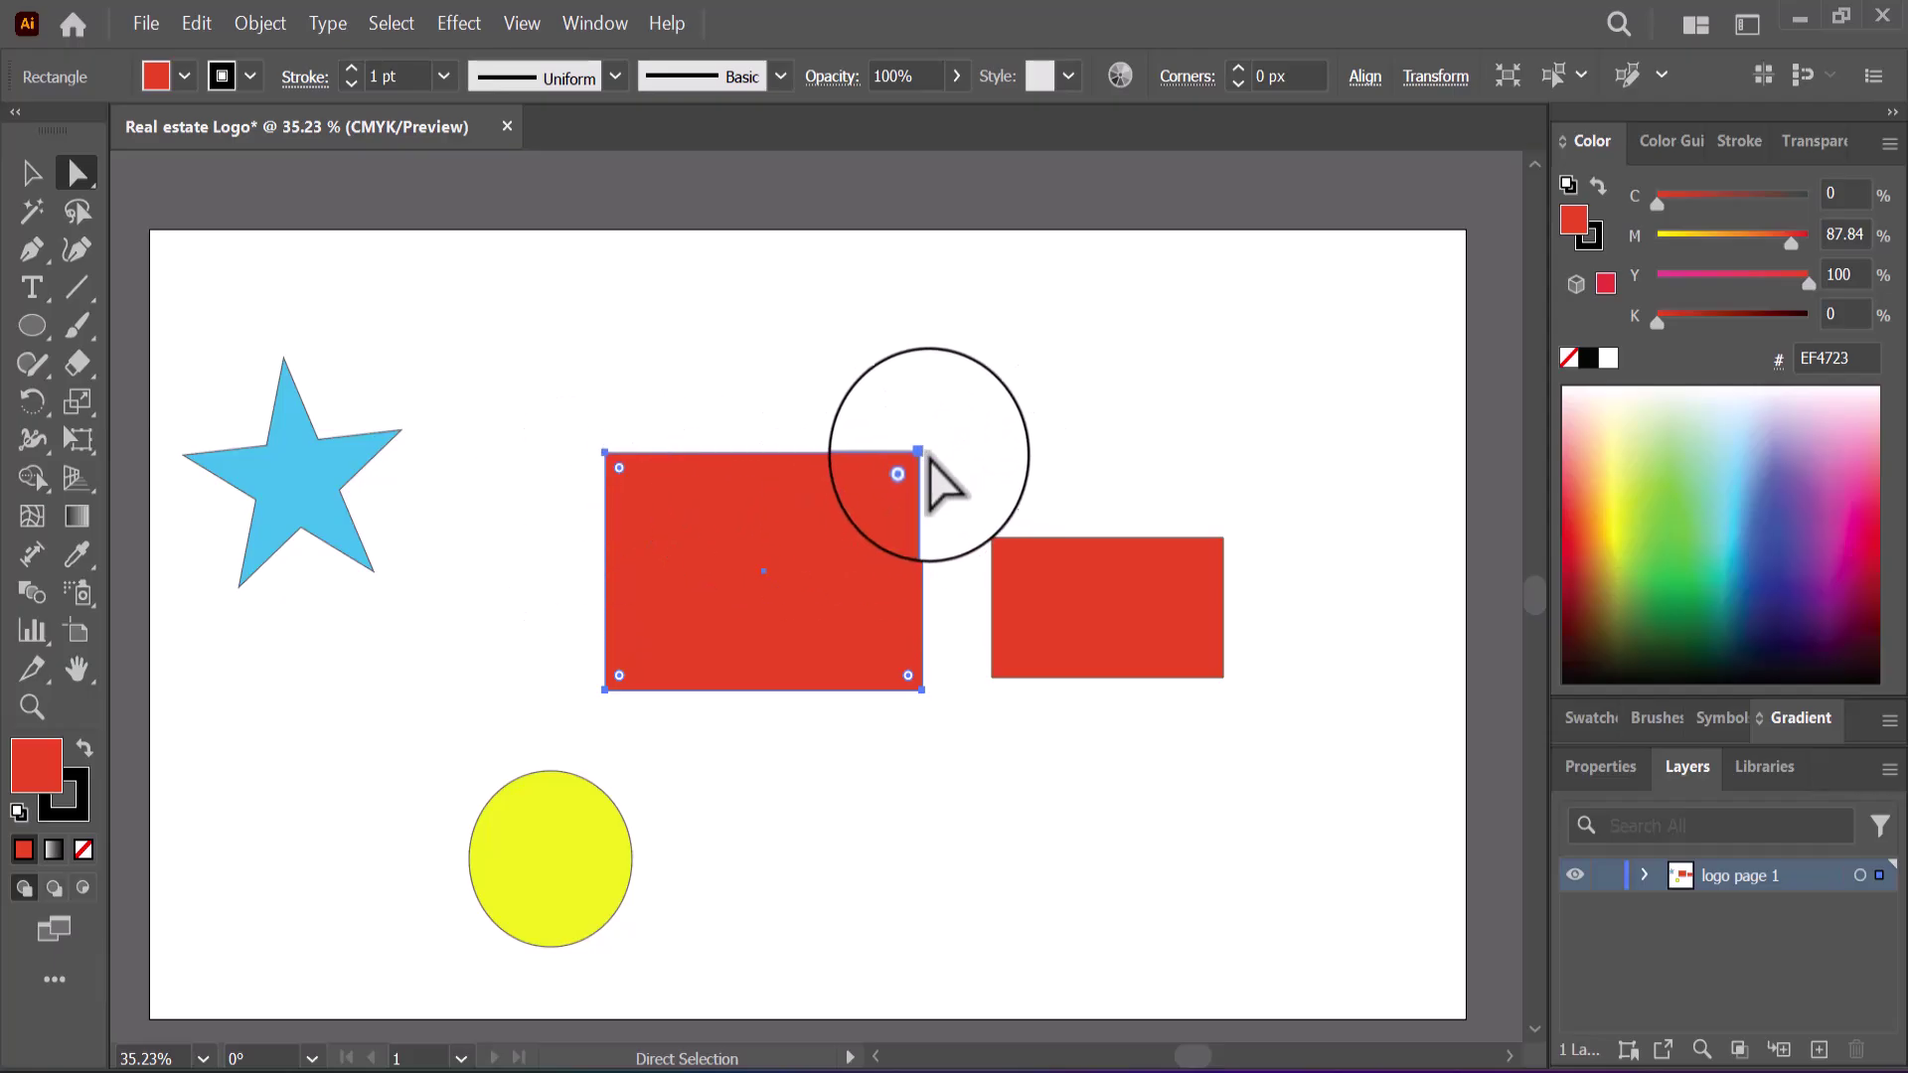
click(289, 491)
drag(295, 462, 363, 584)
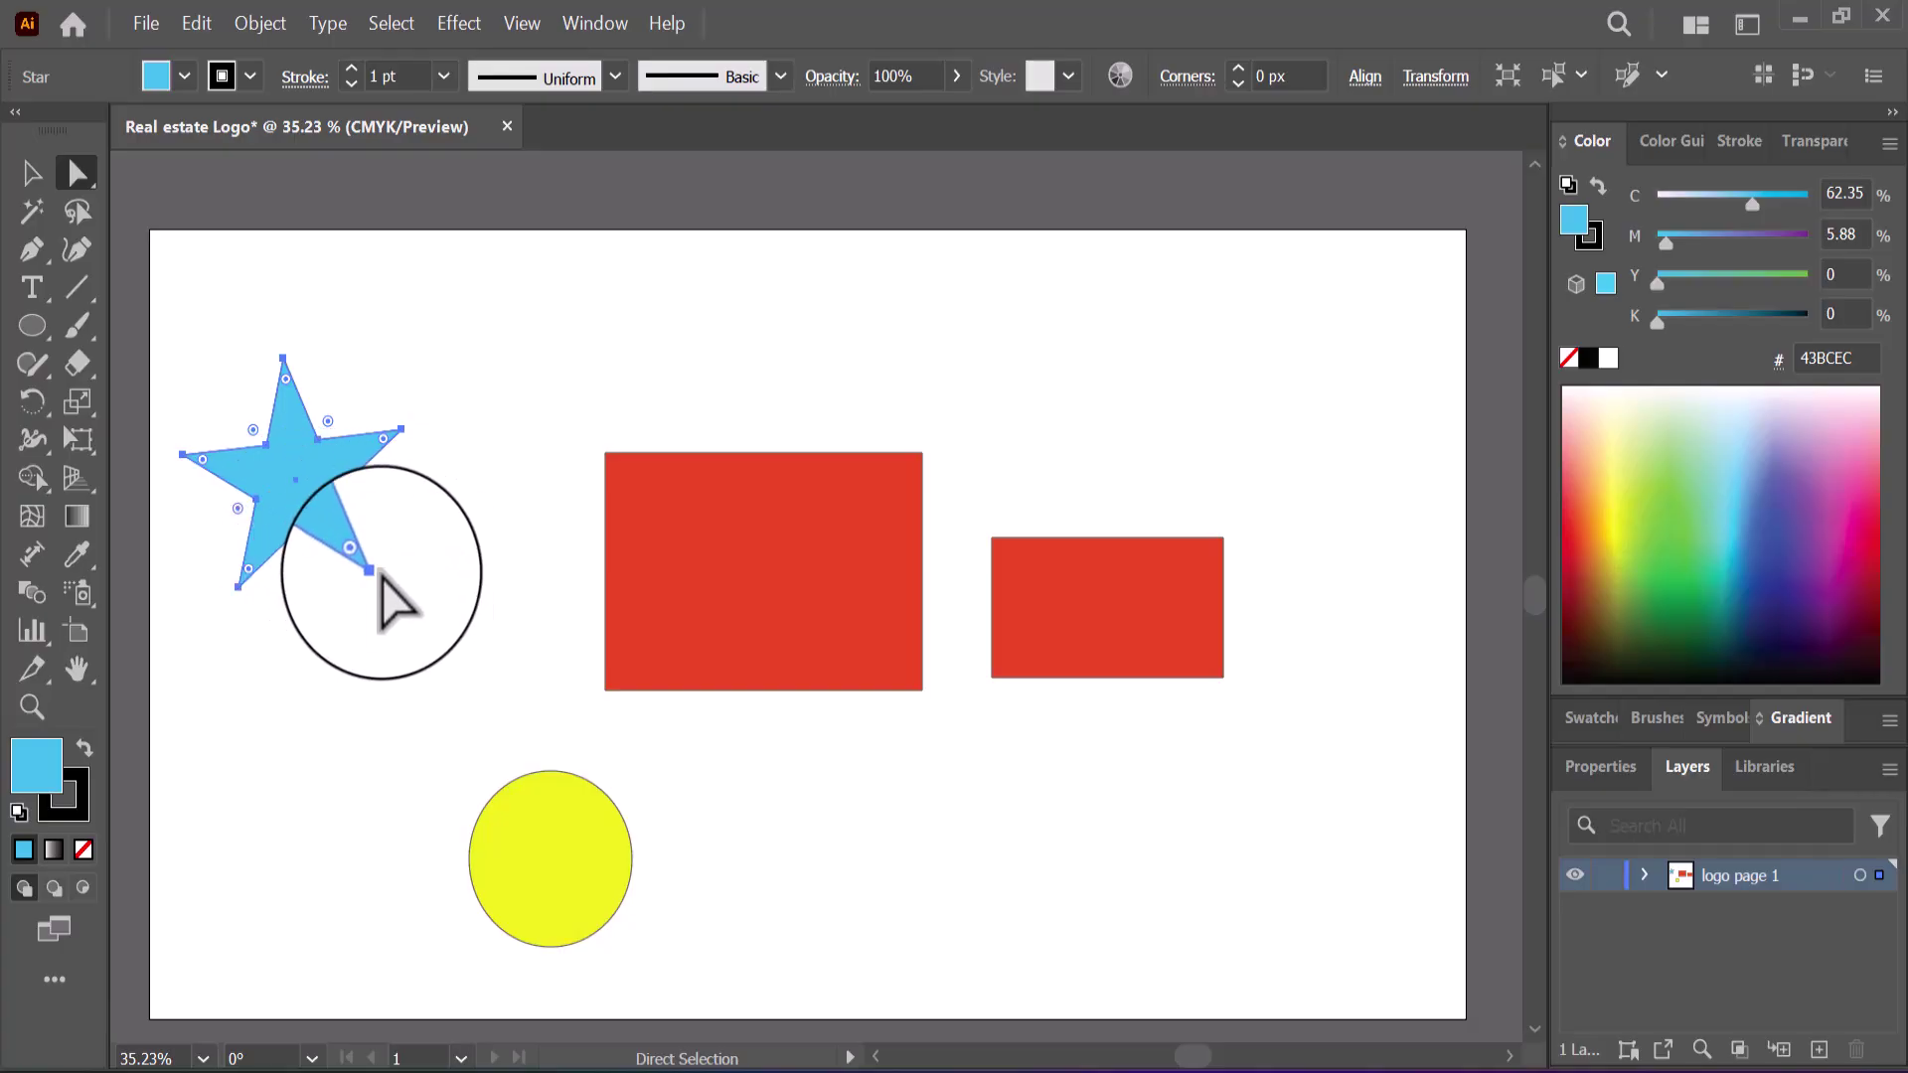
click(1053, 601)
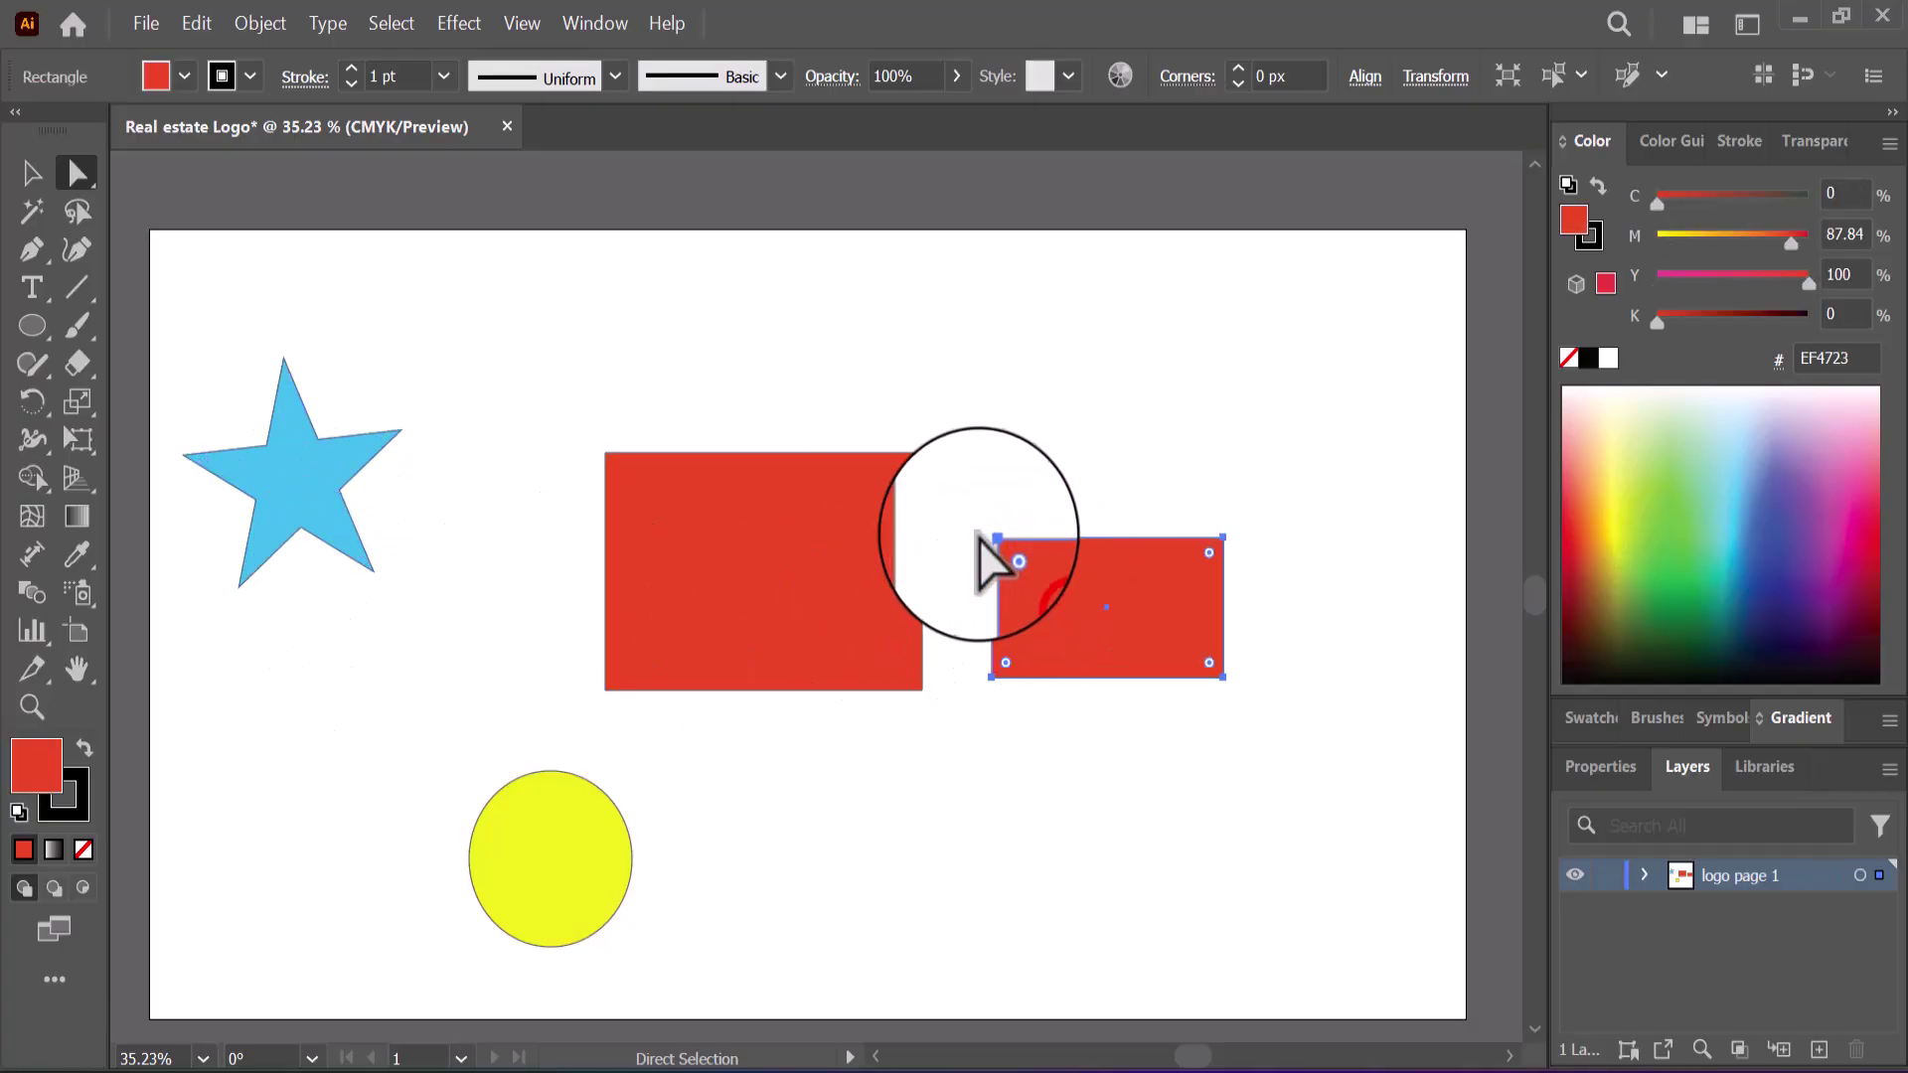
drag(1224, 541, 1235, 340)
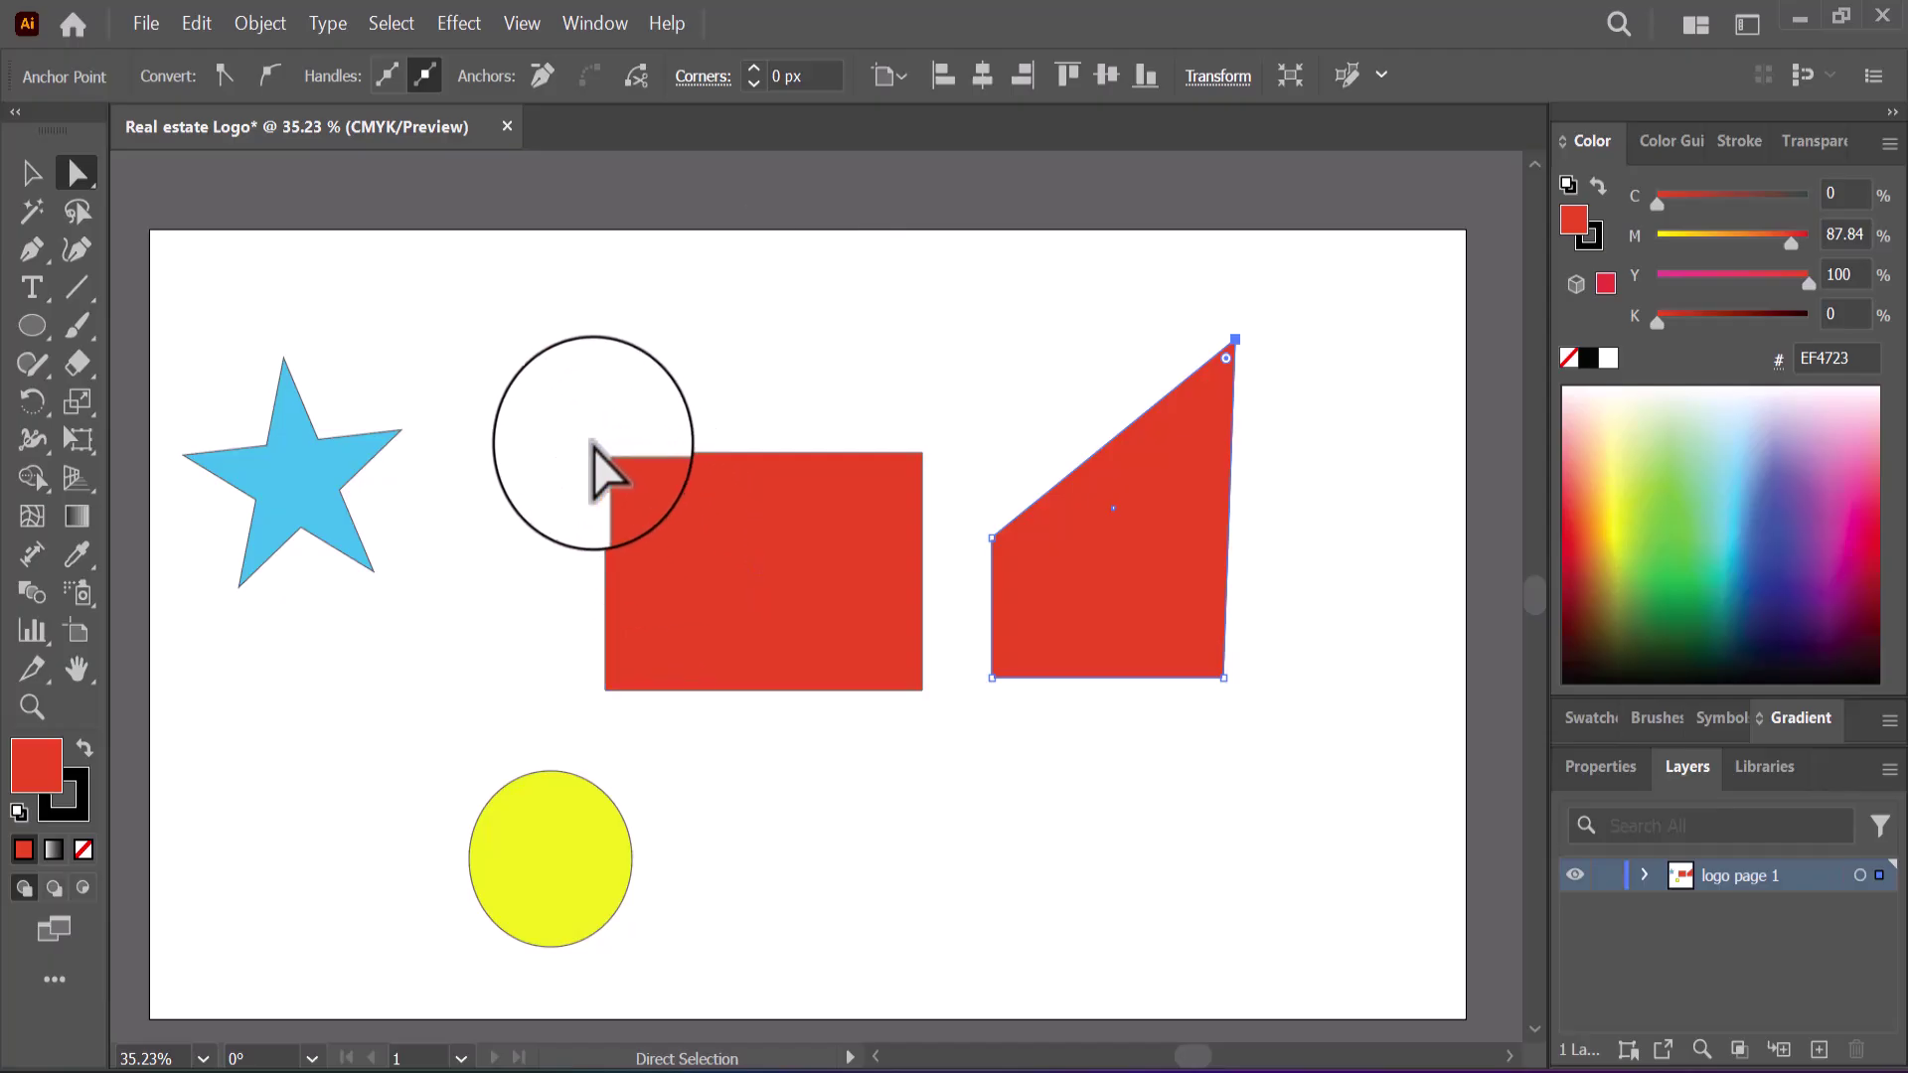
Step: Drag the large rectangle's bottom-right anchor down-right and its top-left anchor up
click(923, 687)
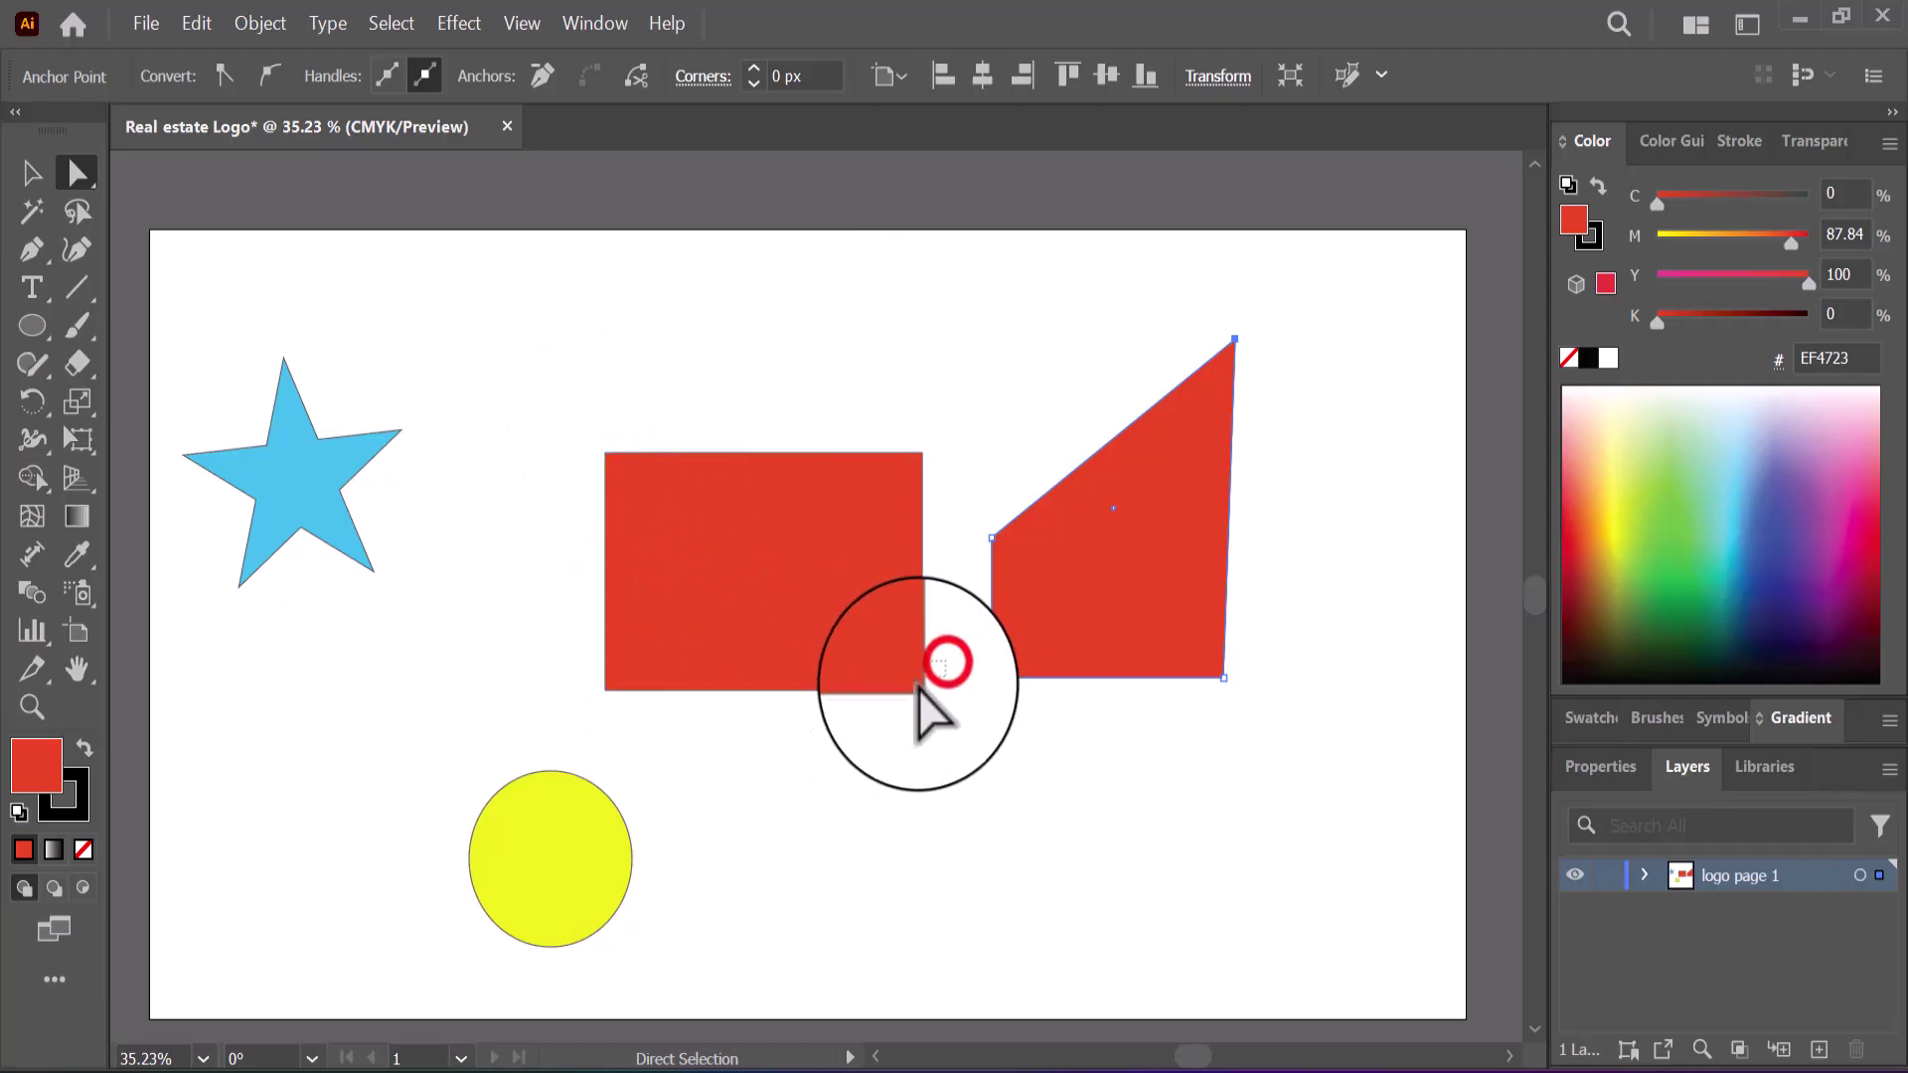
drag(926, 694, 971, 931)
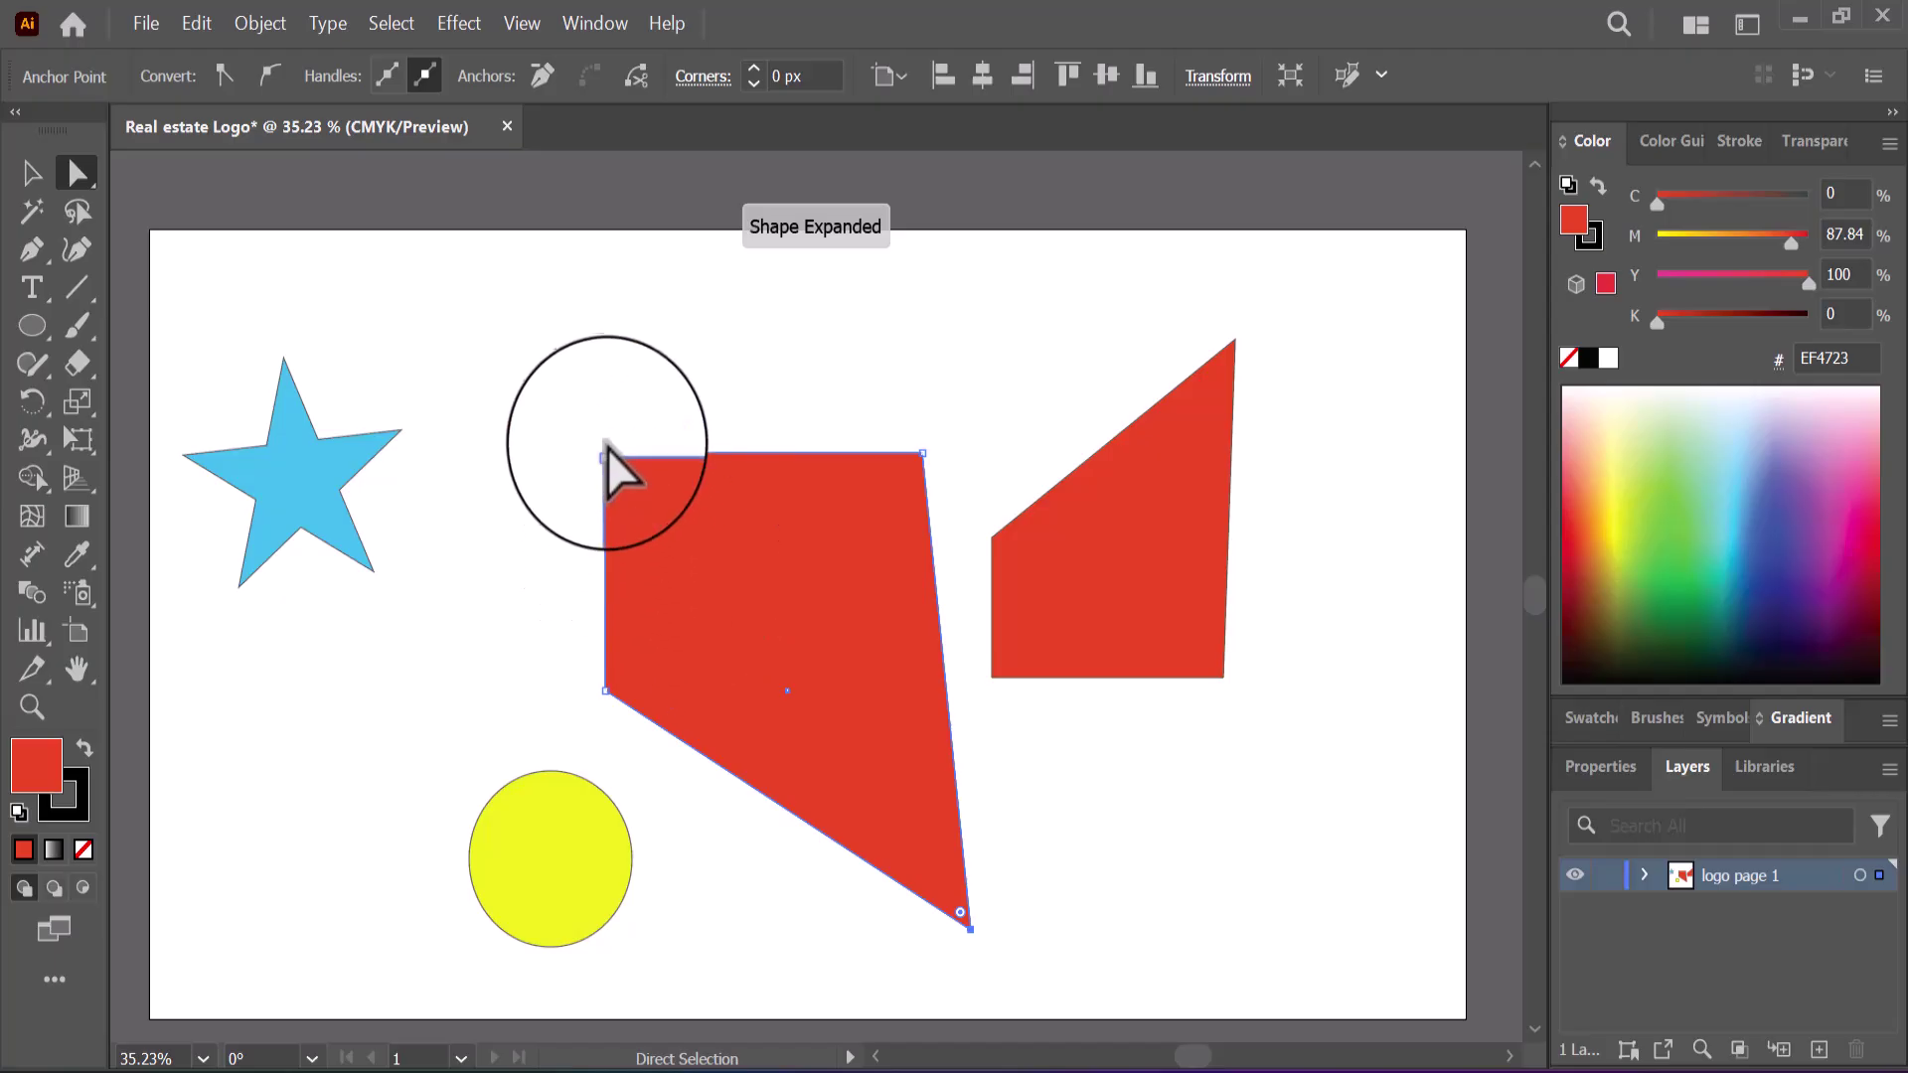
drag(606, 450, 625, 384)
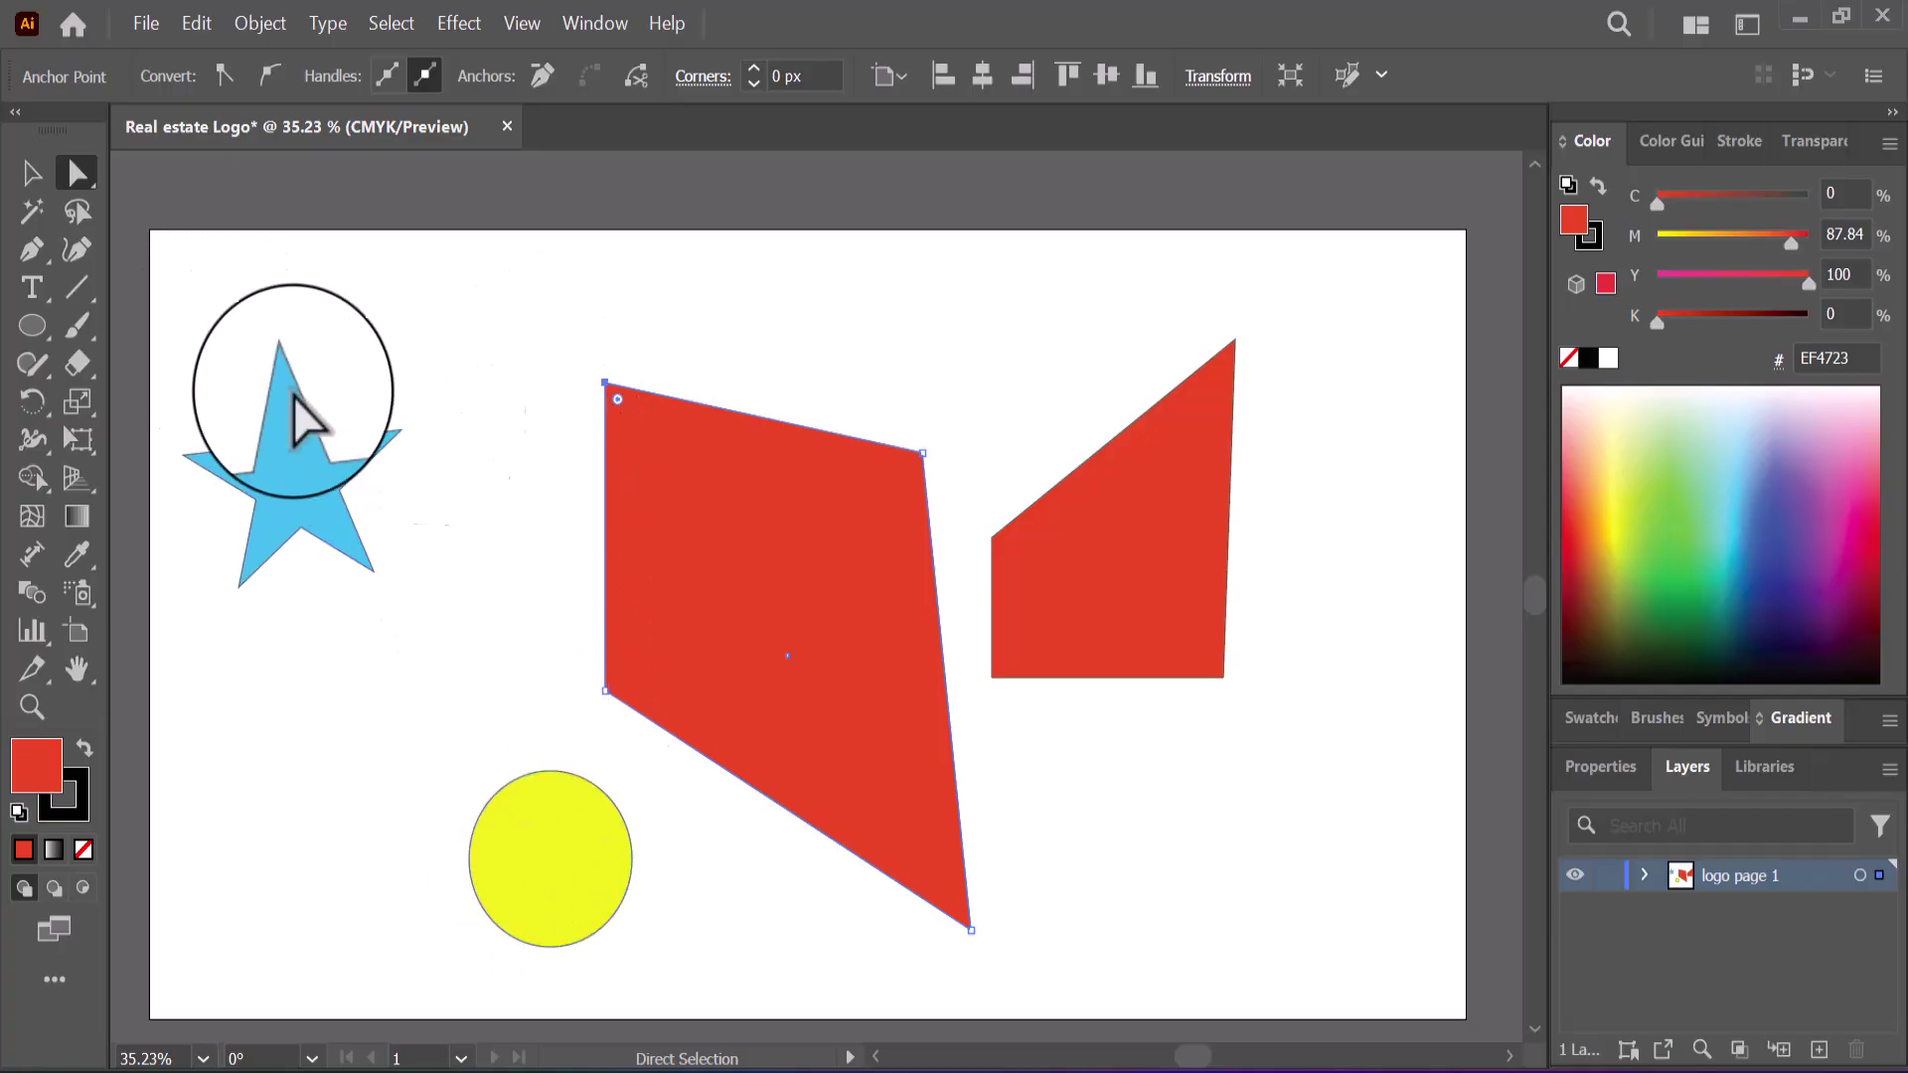
click(332, 431)
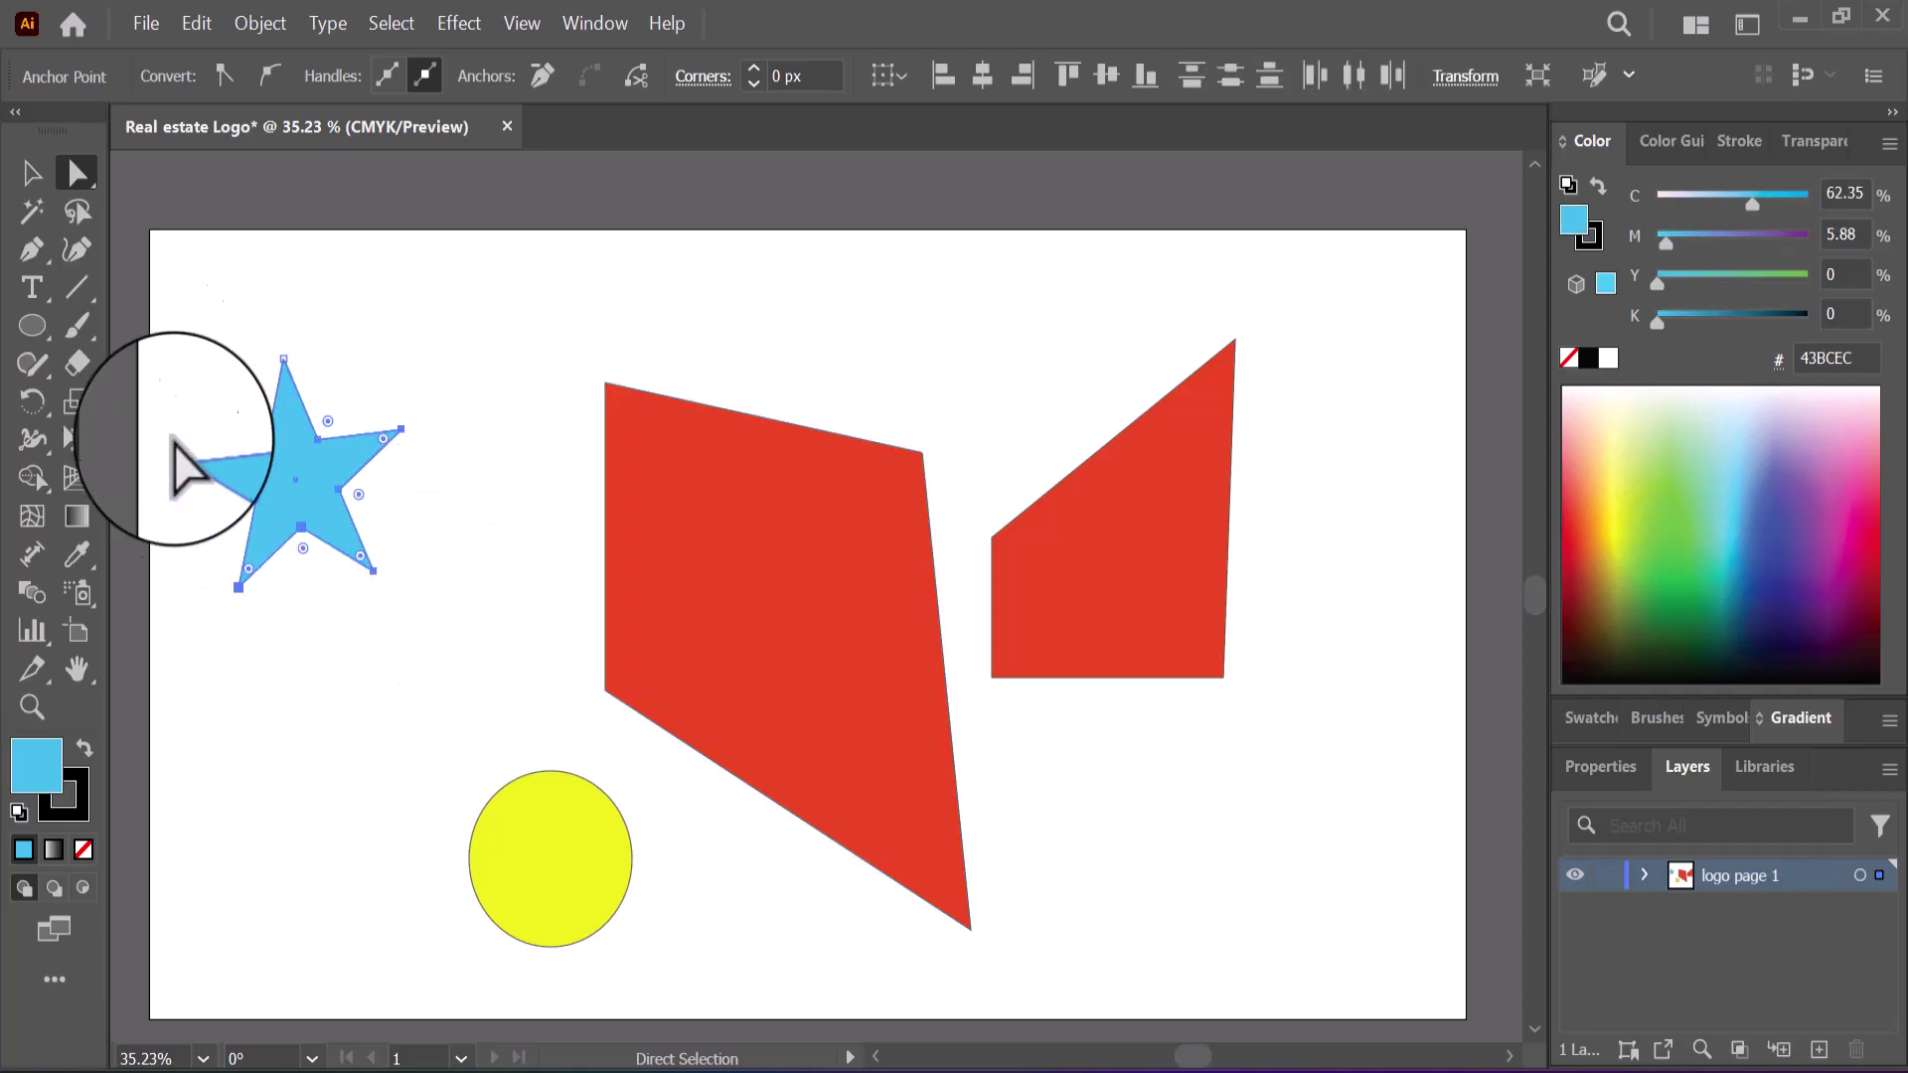
click(80, 171)
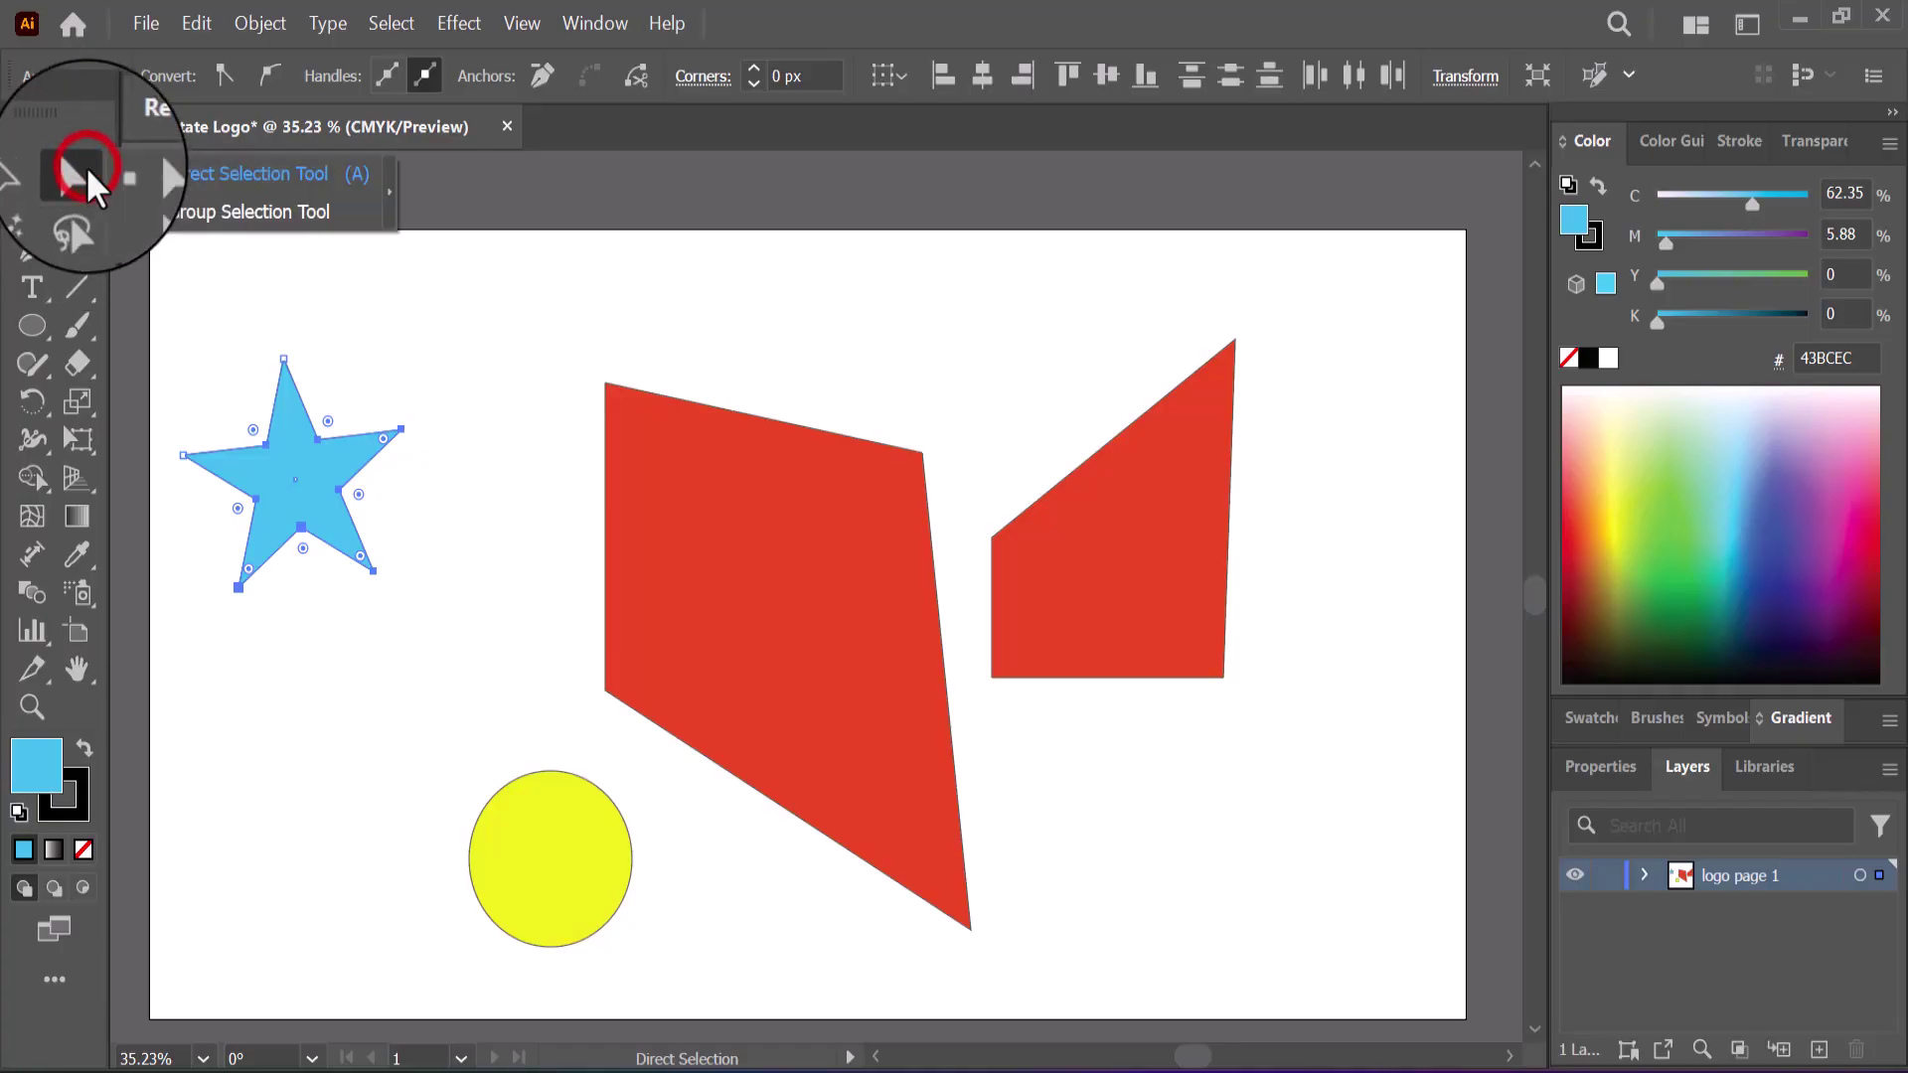
Step: Select both red quadrilaterals with Group Selection and nudge them together slightly right
click(271, 211)
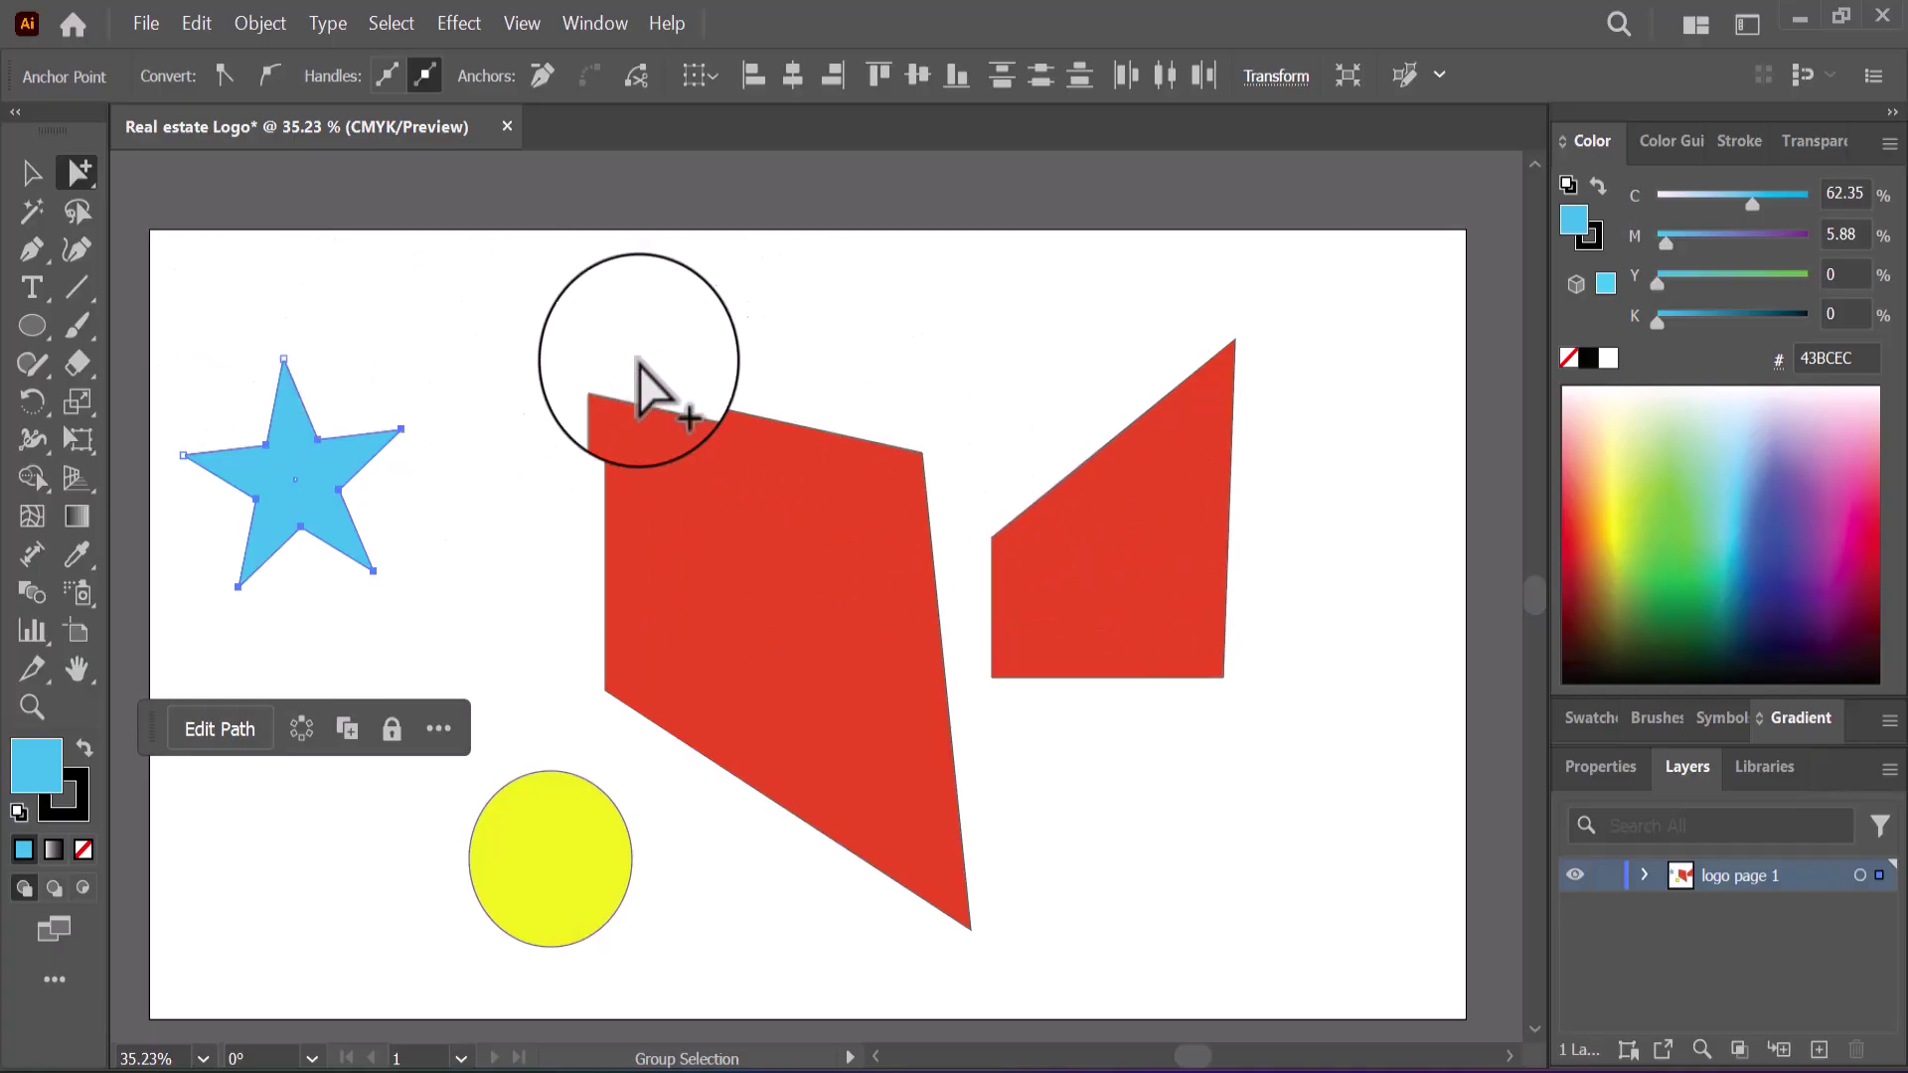
click(688, 497)
click(1108, 551)
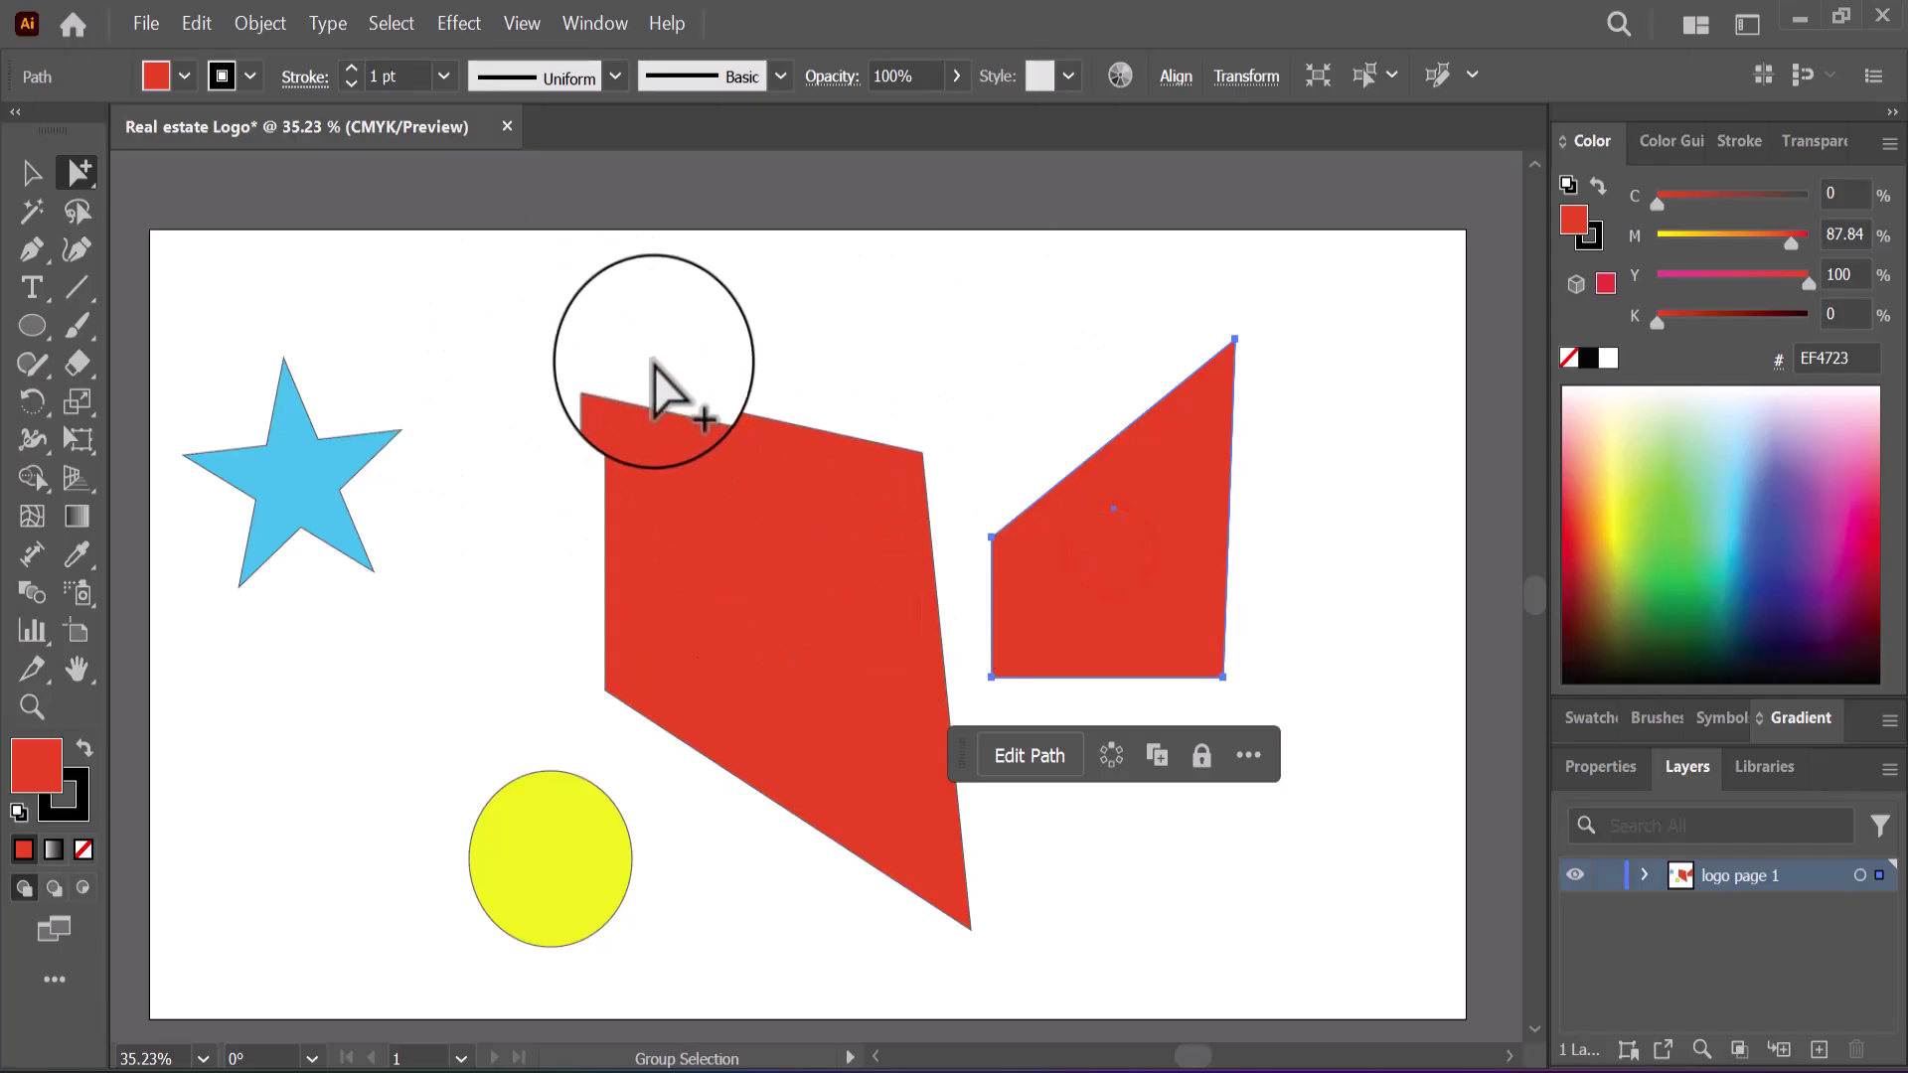
drag(542, 313, 1371, 696)
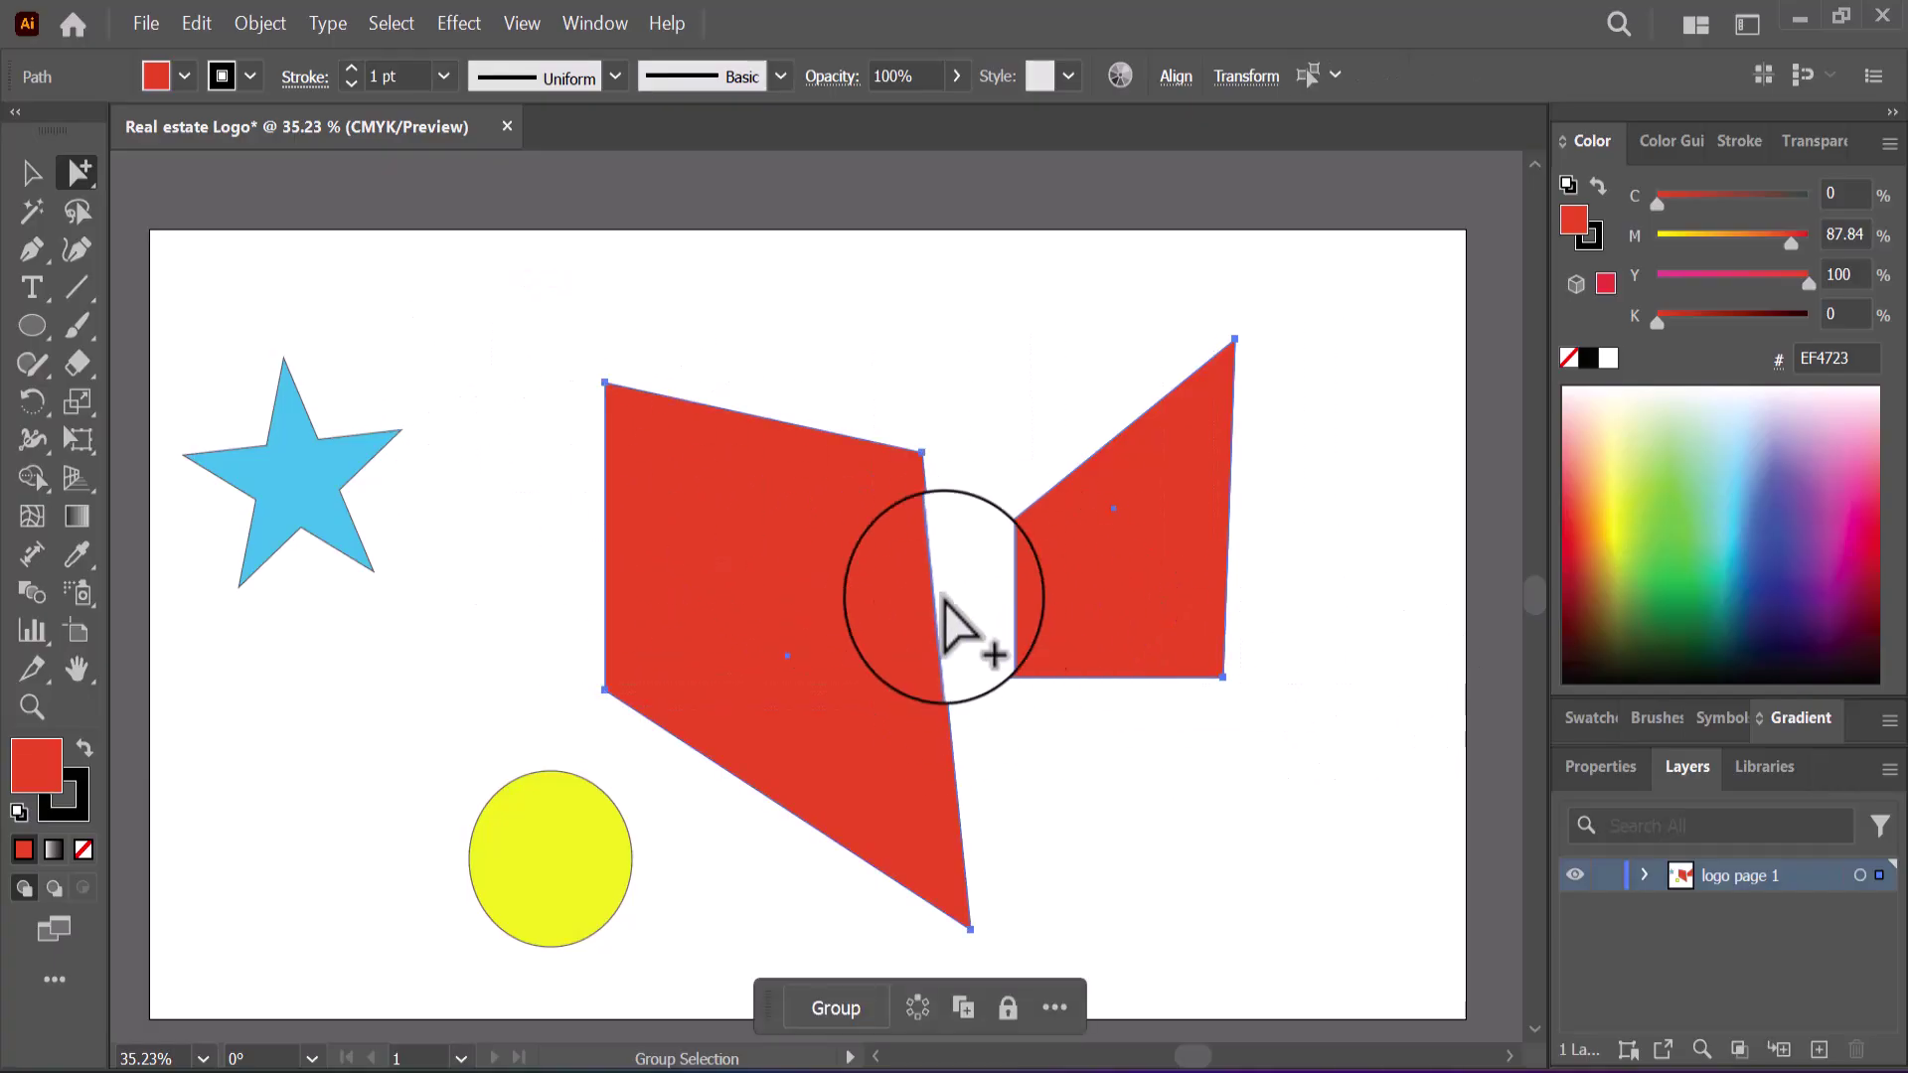
click(24, 173)
mouse_move(851, 609)
mouse_down()
mouse_move(795, 546)
mouse_move(894, 597)
mouse_move(865, 587)
mouse_up()
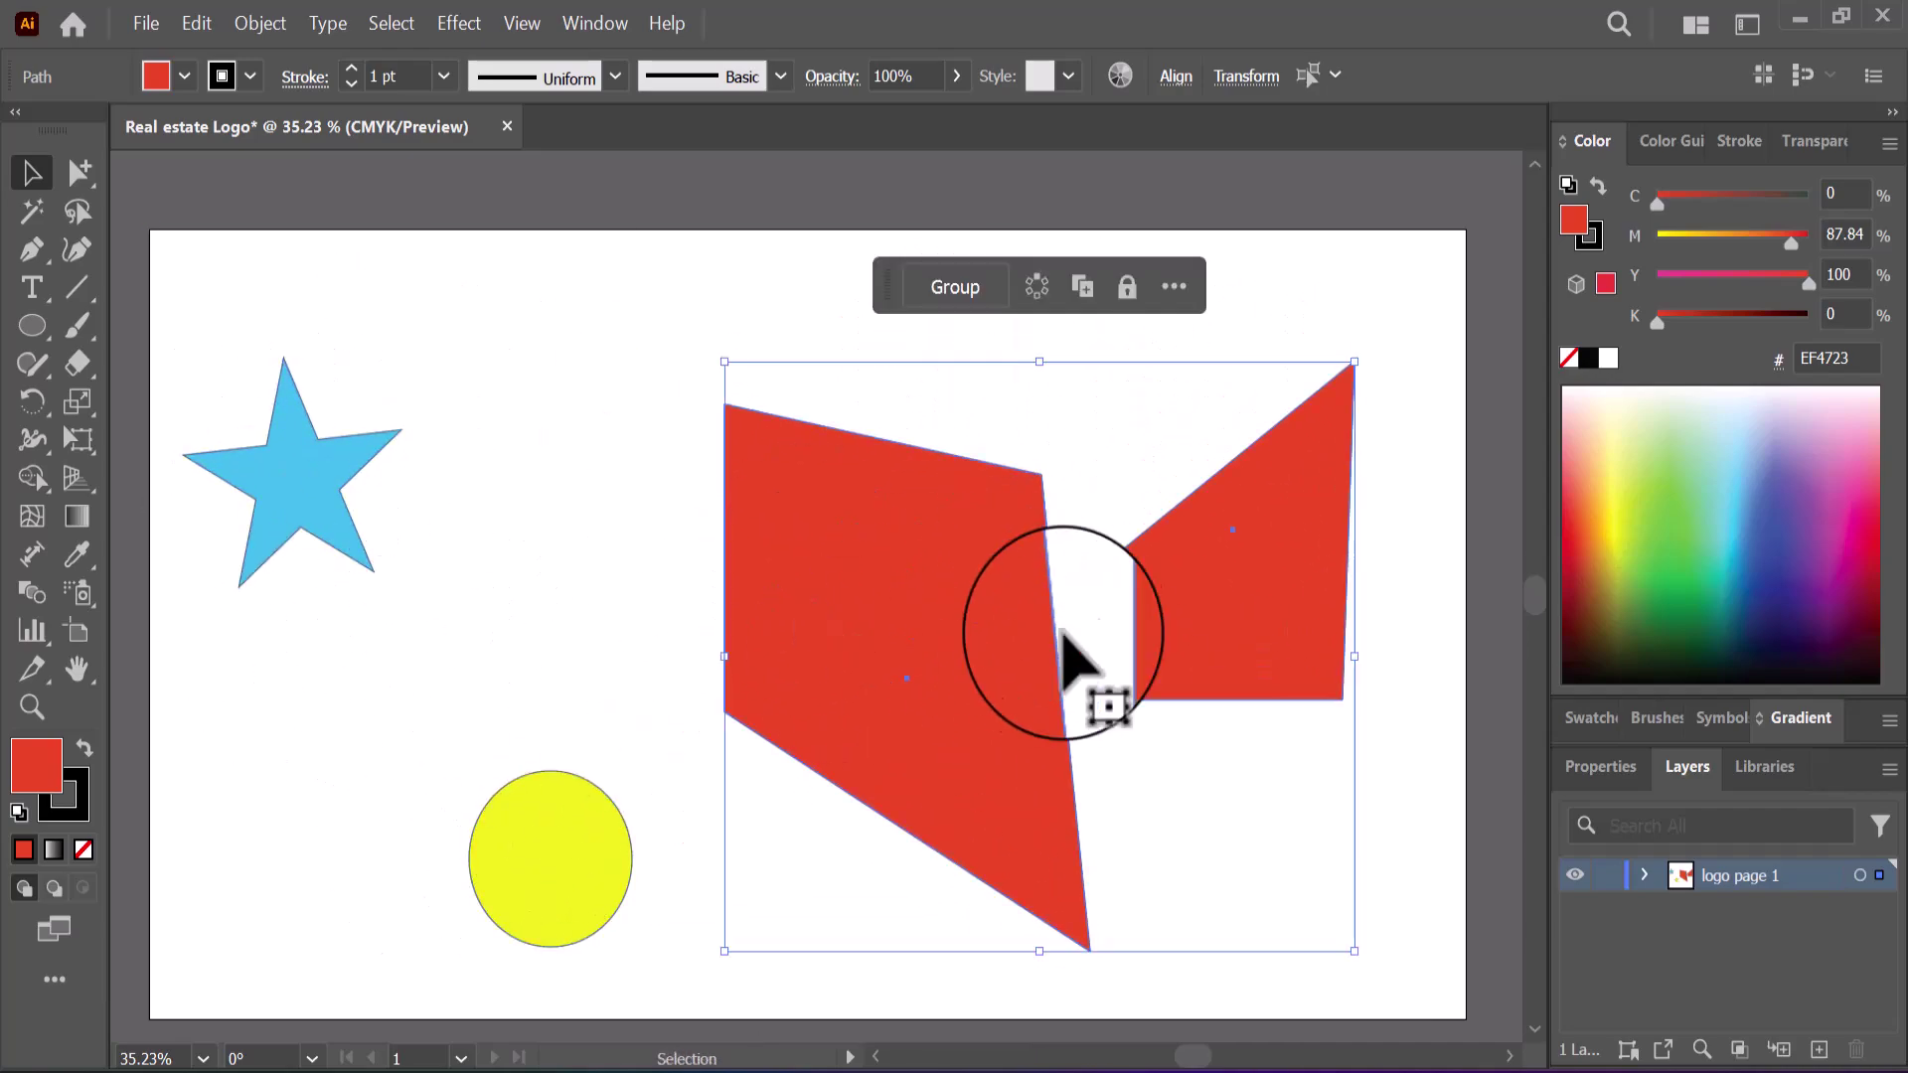
mouse_move(851, 617)
mouse_down()
mouse_move(796, 566)
mouse_move(755, 571)
mouse_move(860, 607)
mouse_up()
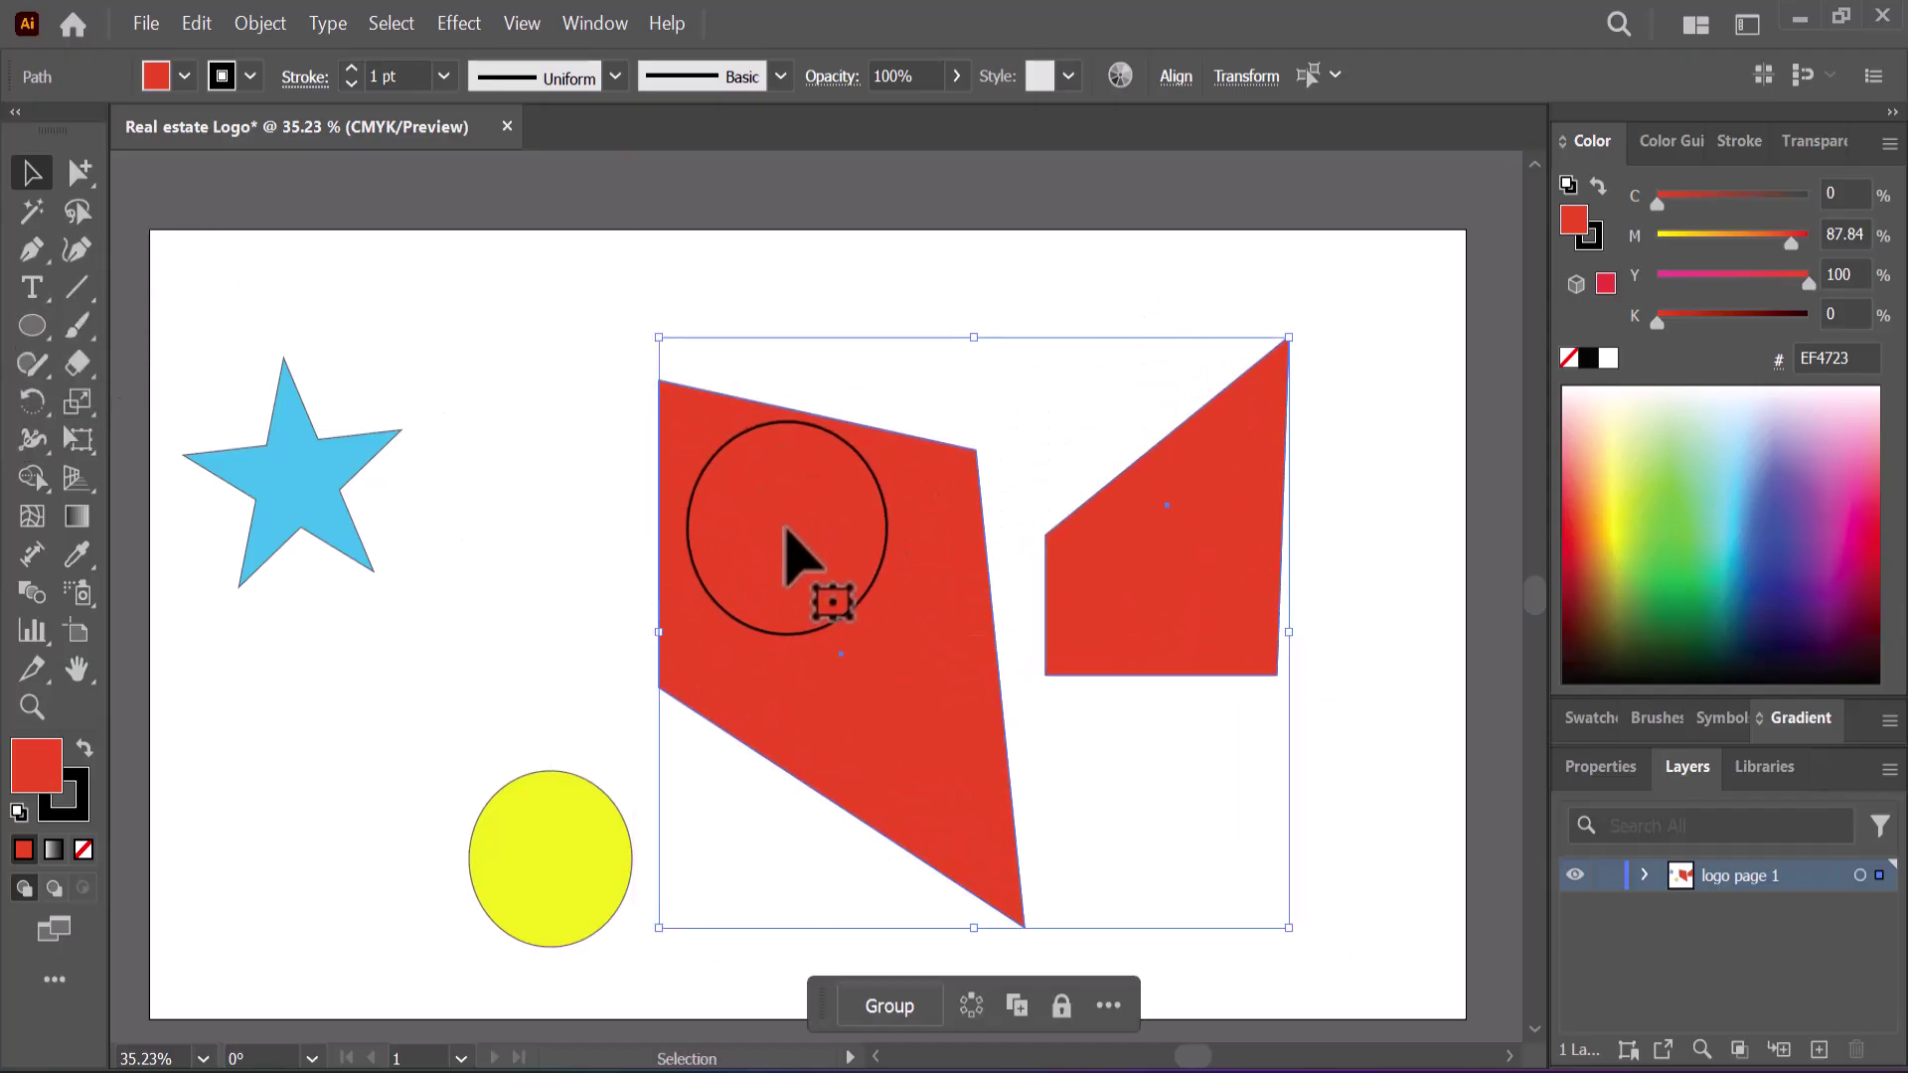
Step: Group the two red quadrilaterals, fill them dark green (176A36), then ungroup them
right_click(786, 513)
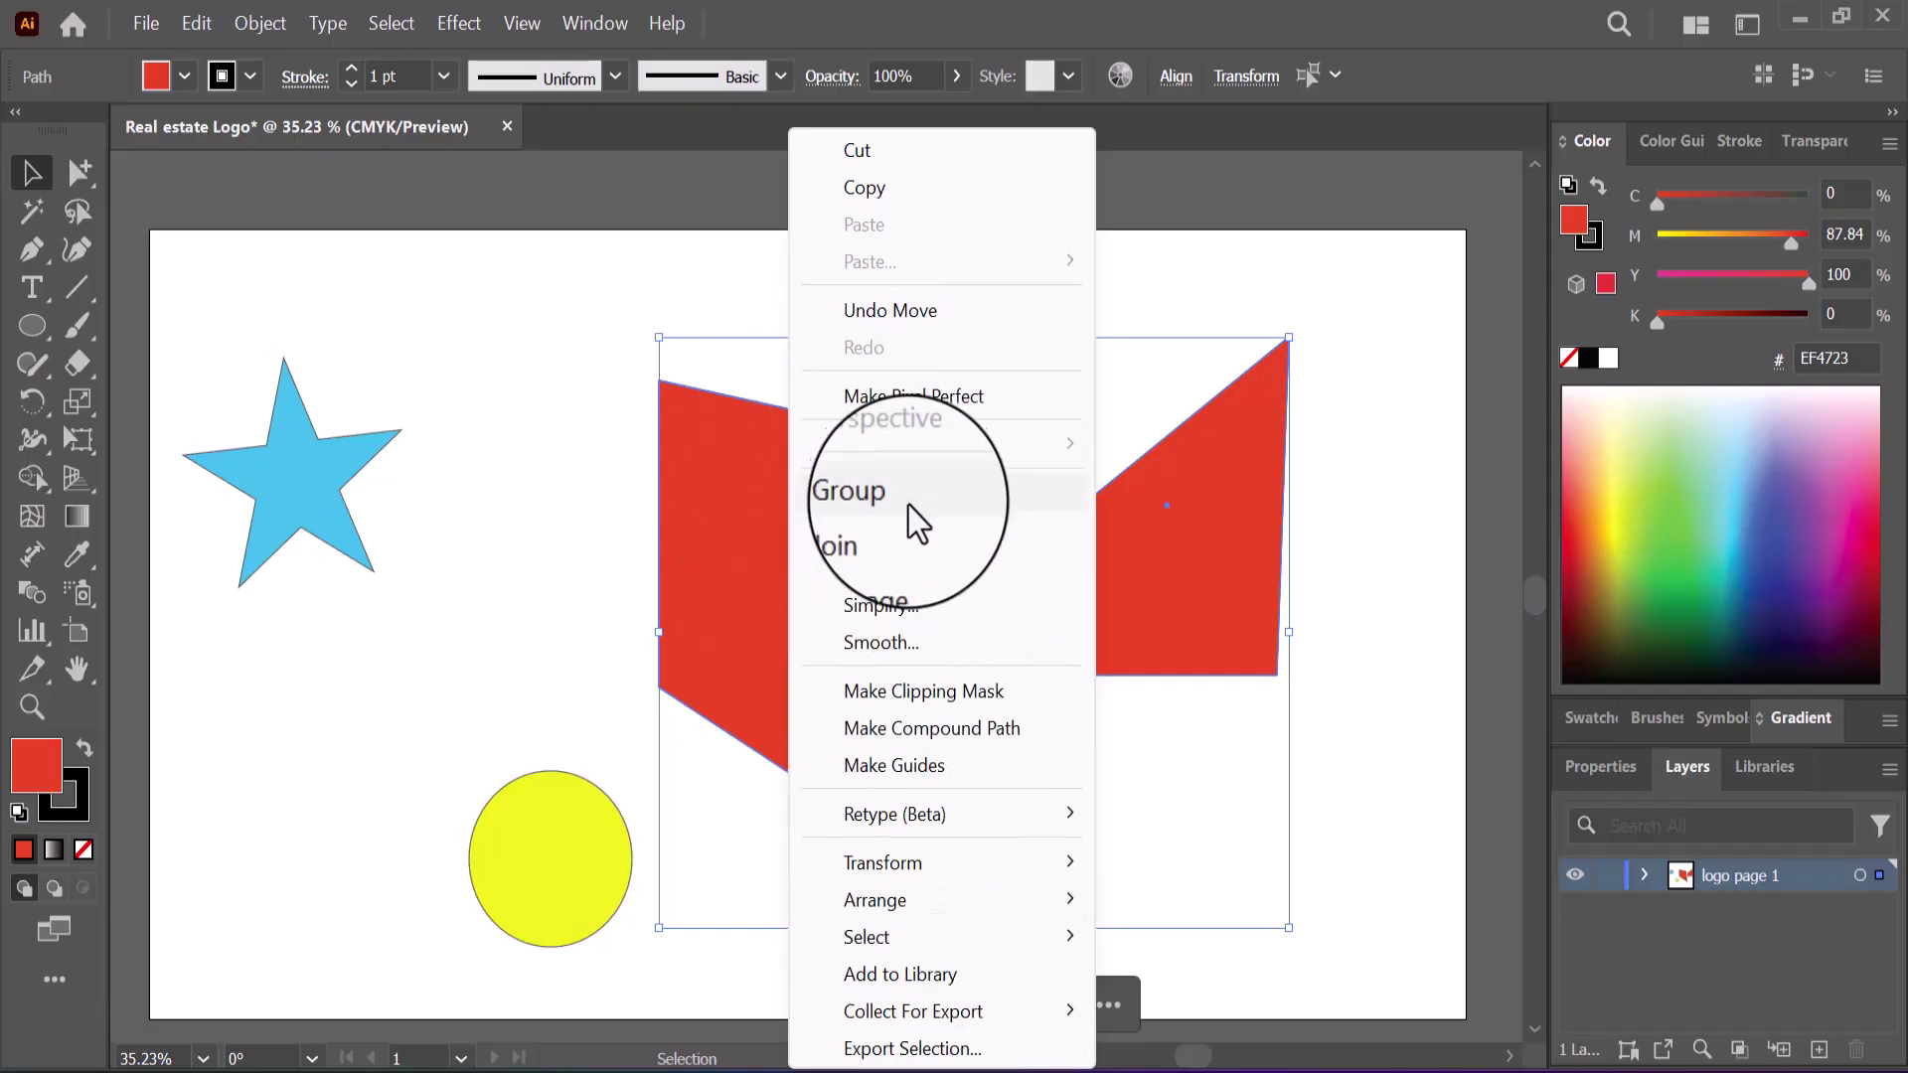
click(880, 493)
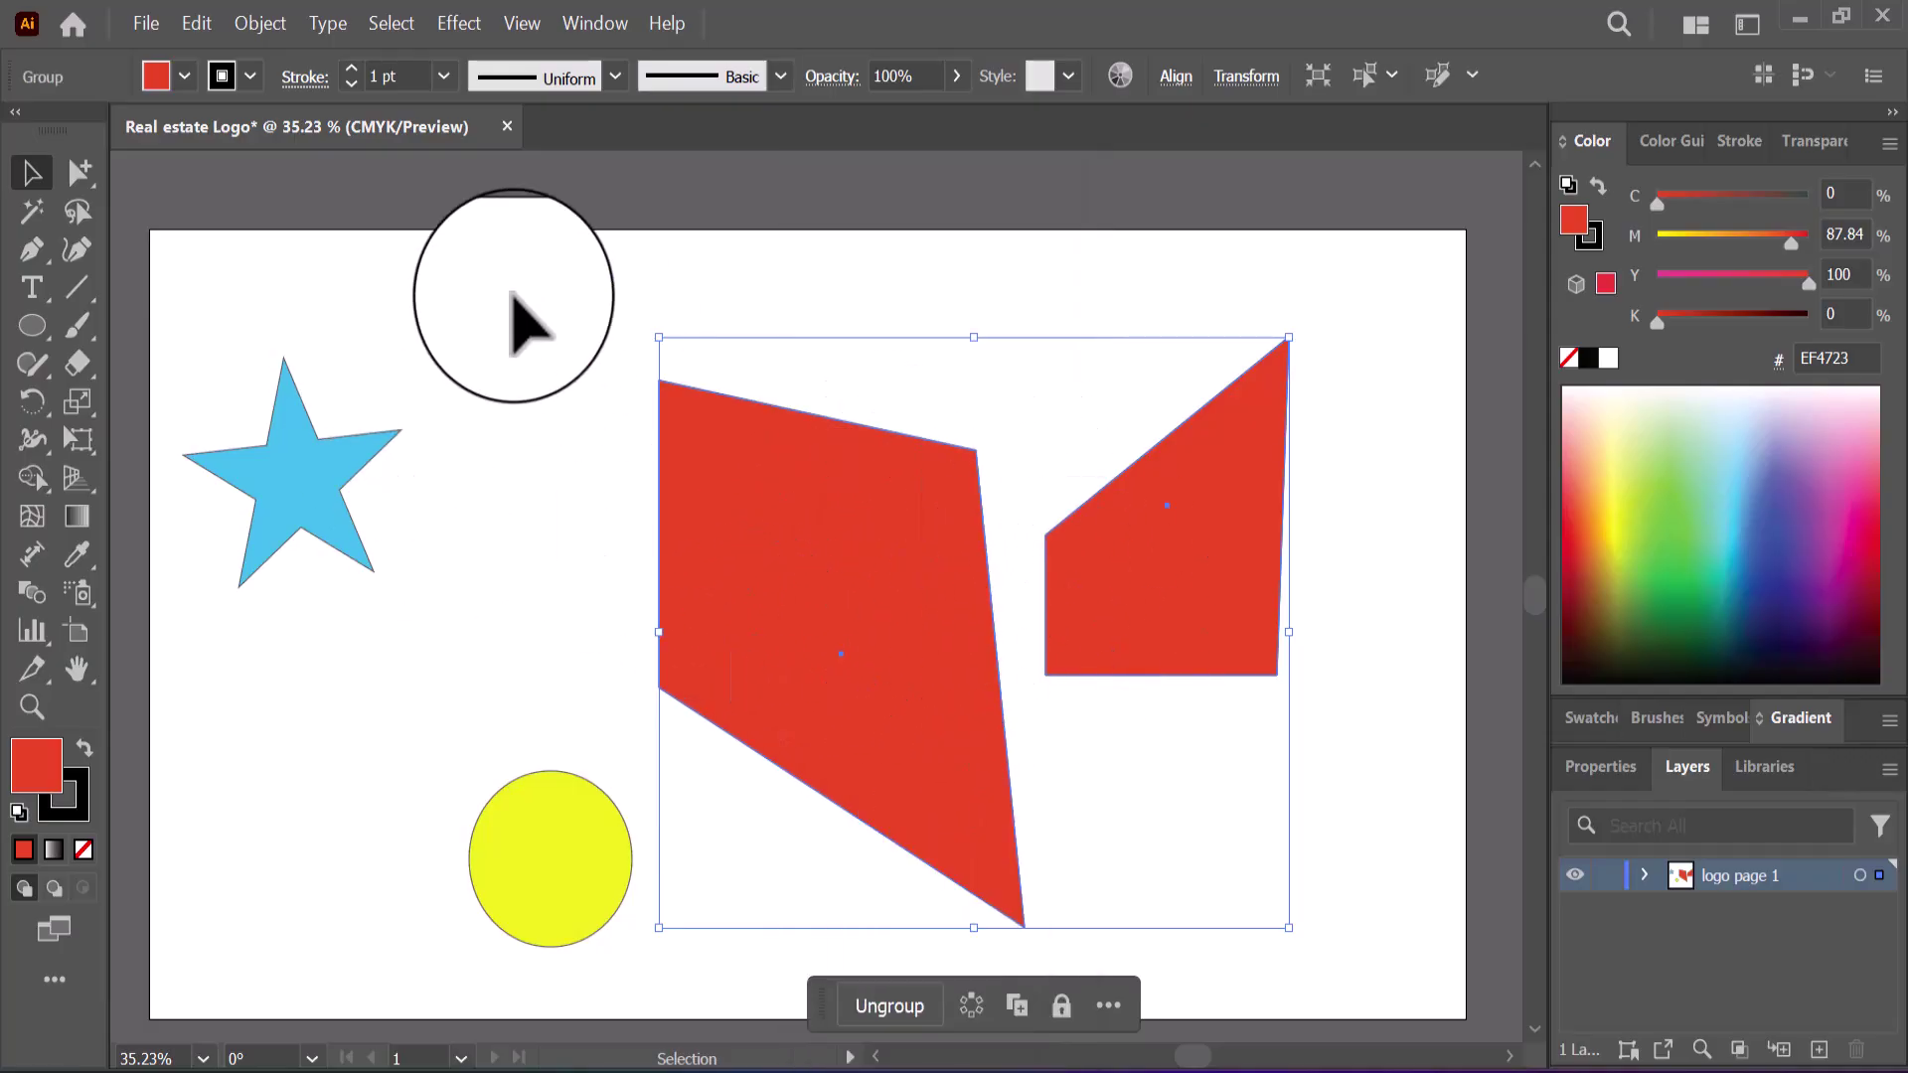
click(382, 359)
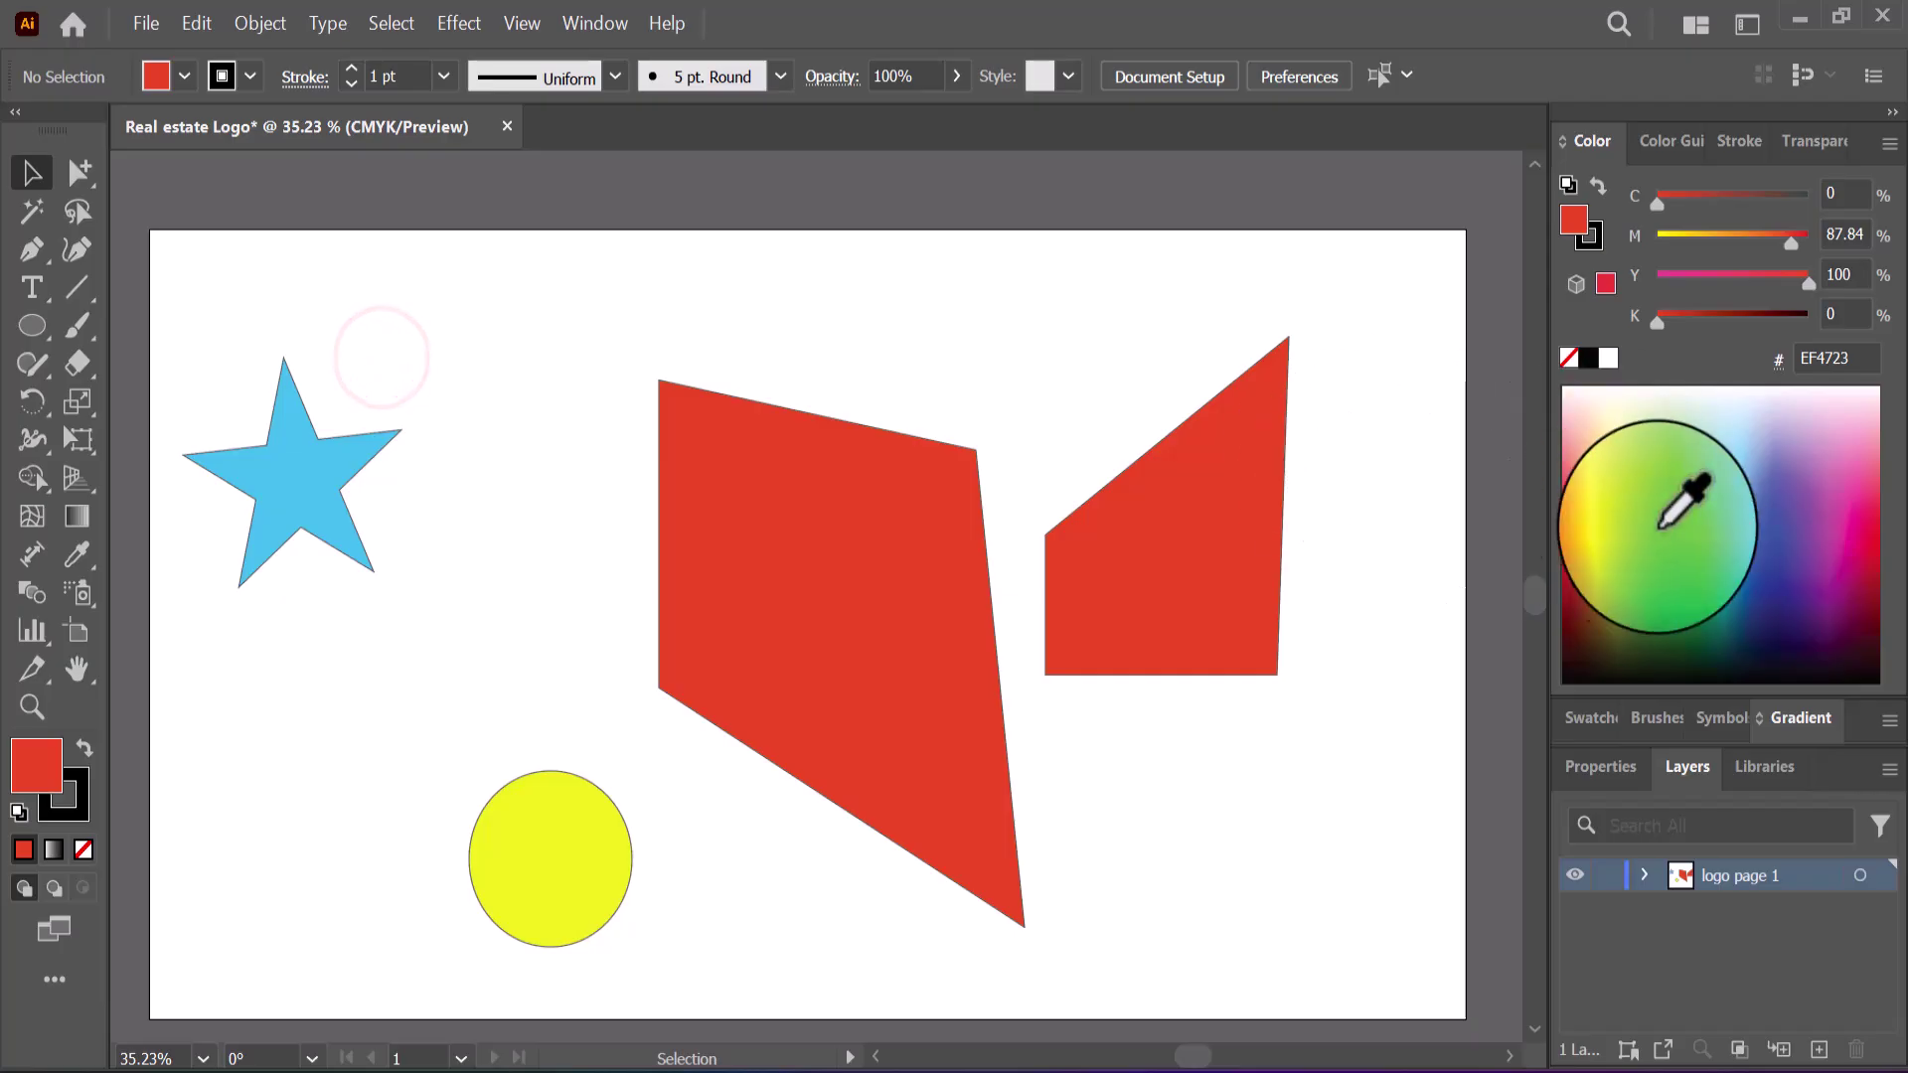
click(1785, 562)
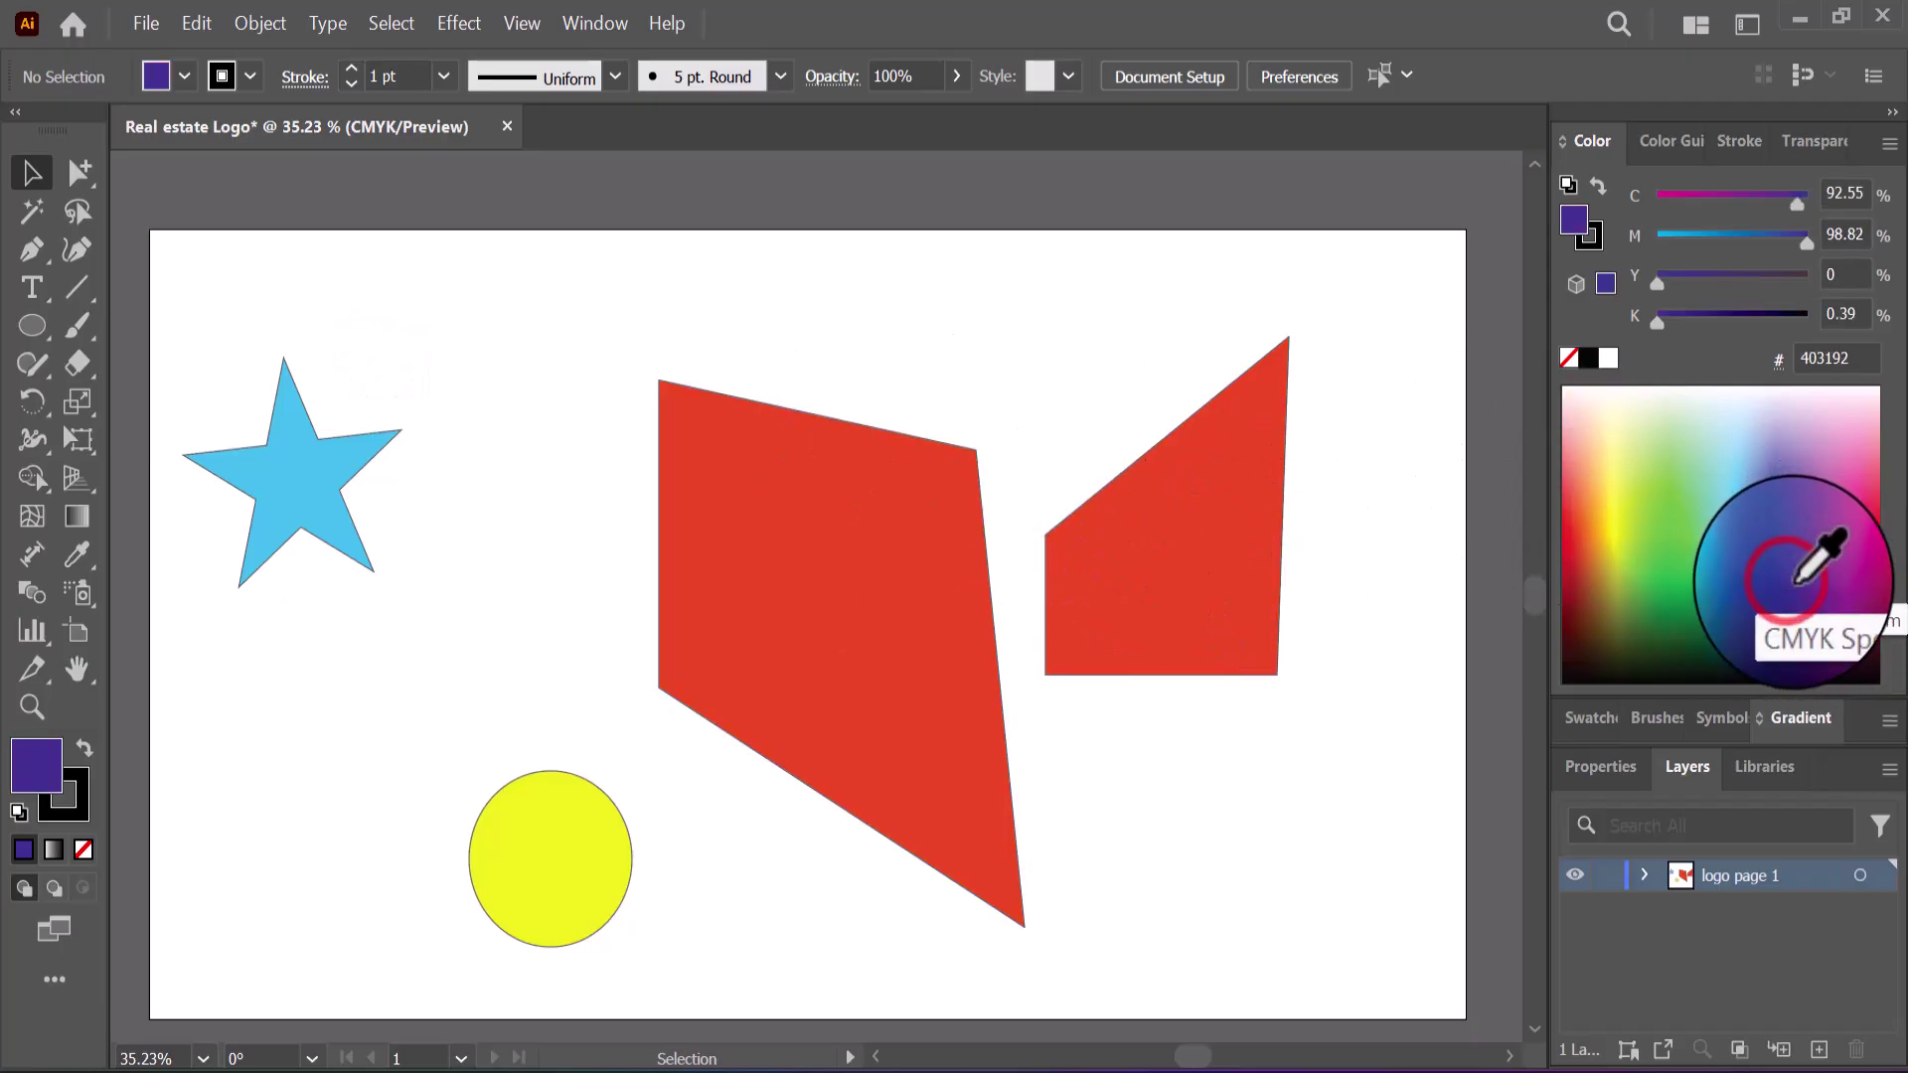
click(873, 456)
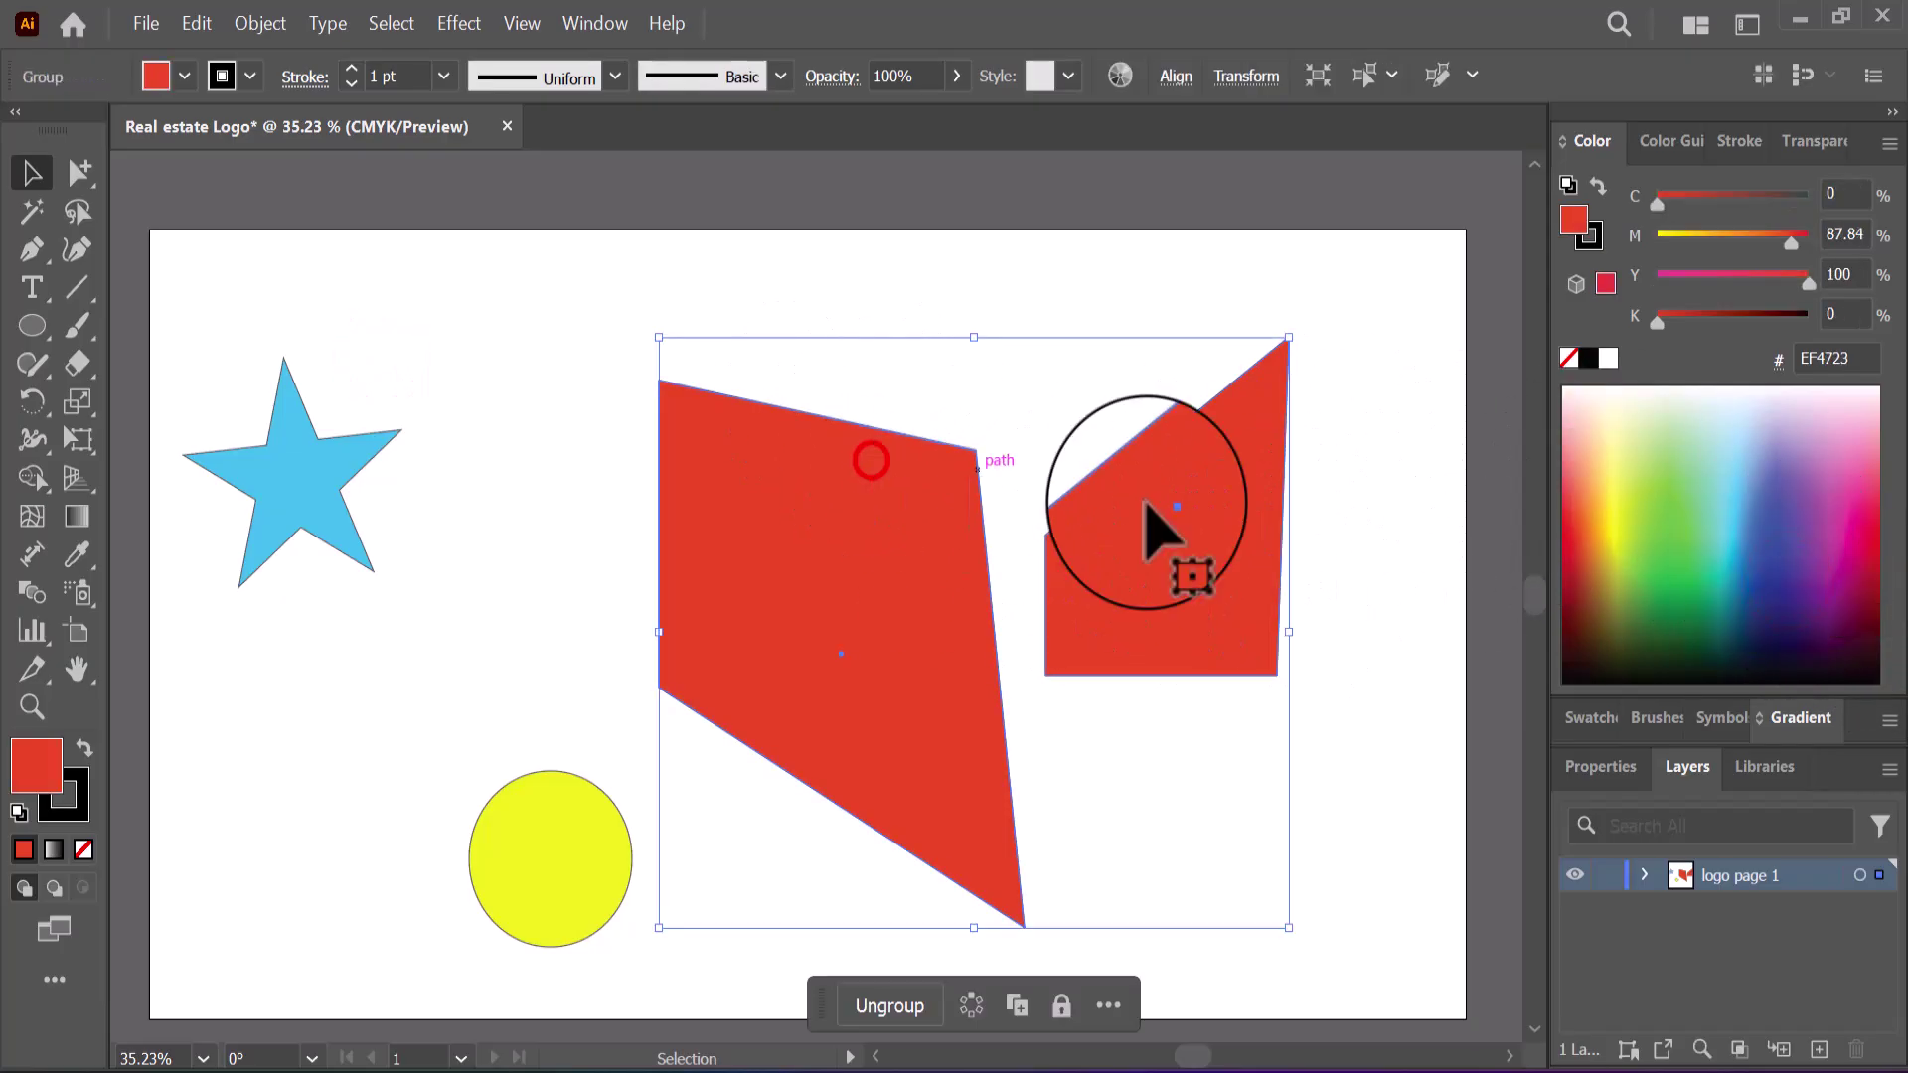
click(1759, 586)
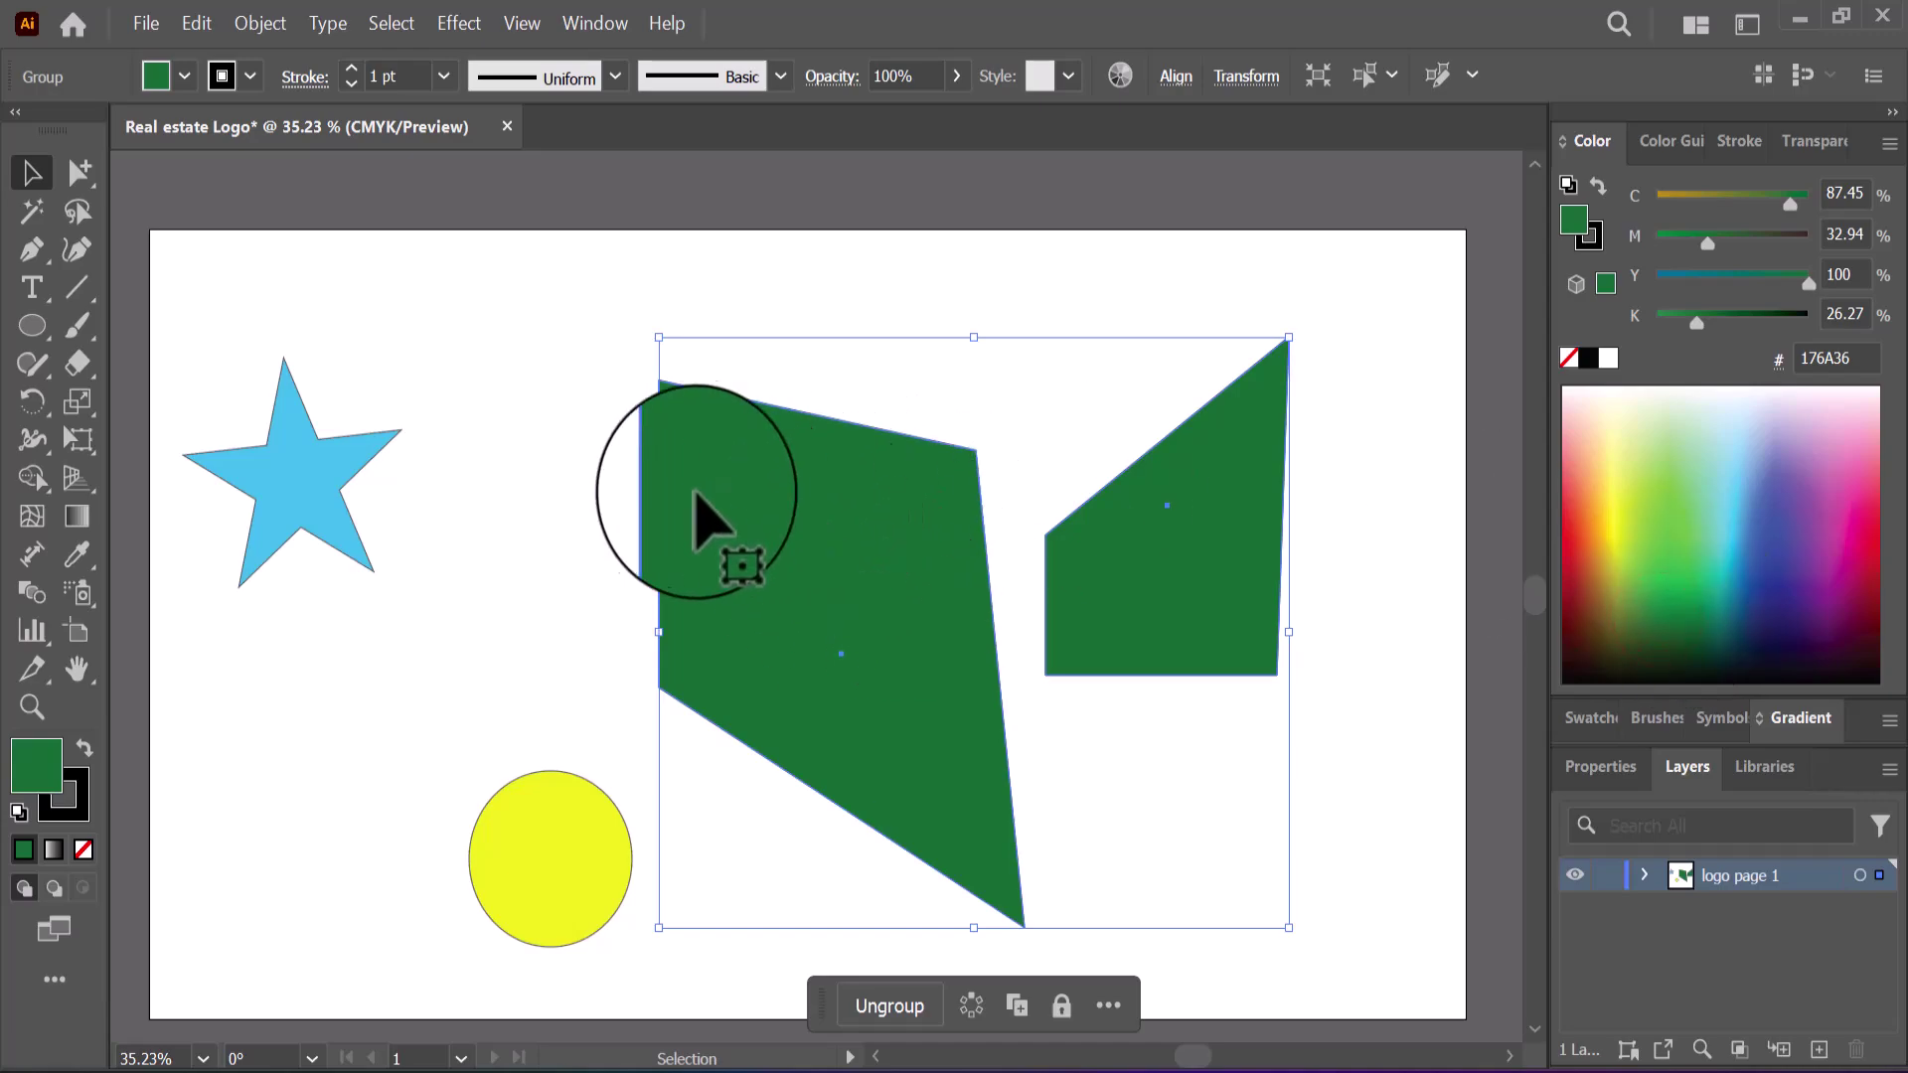
right_click(772, 488)
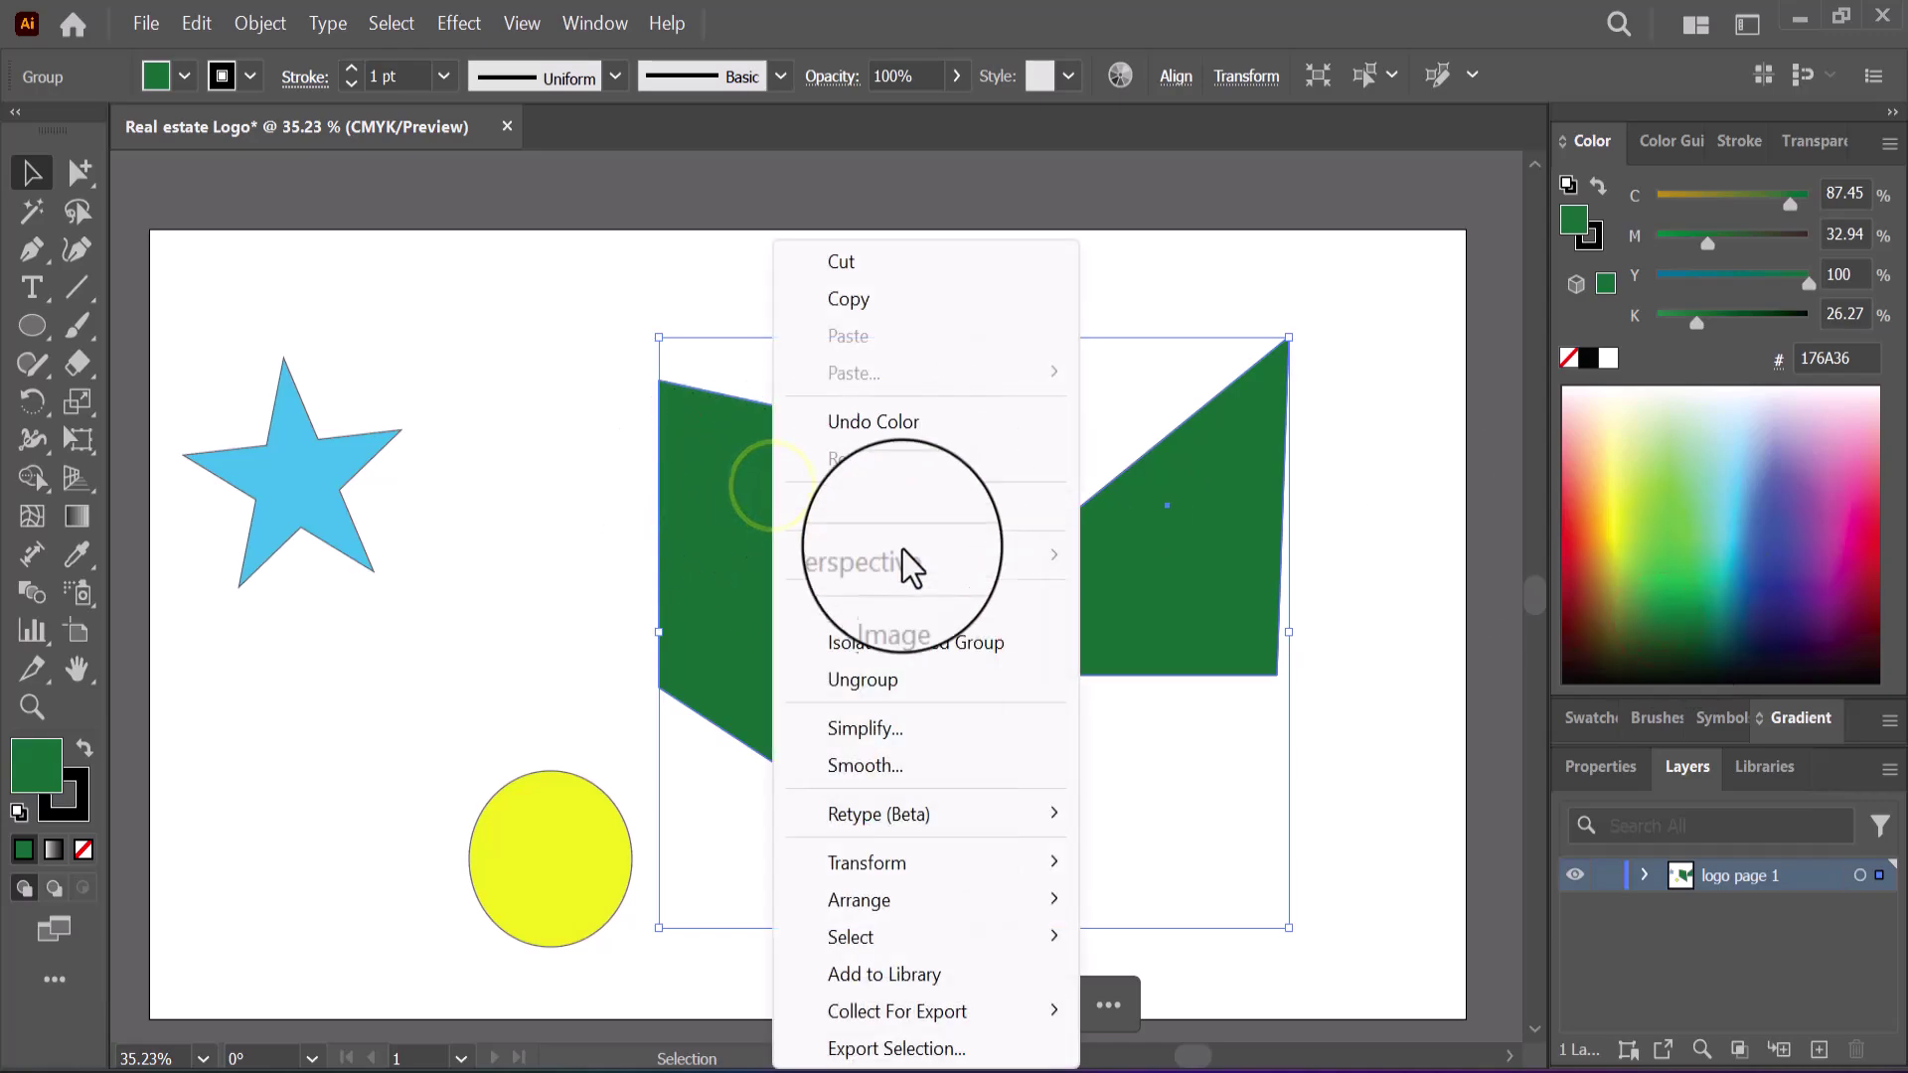
click(904, 686)
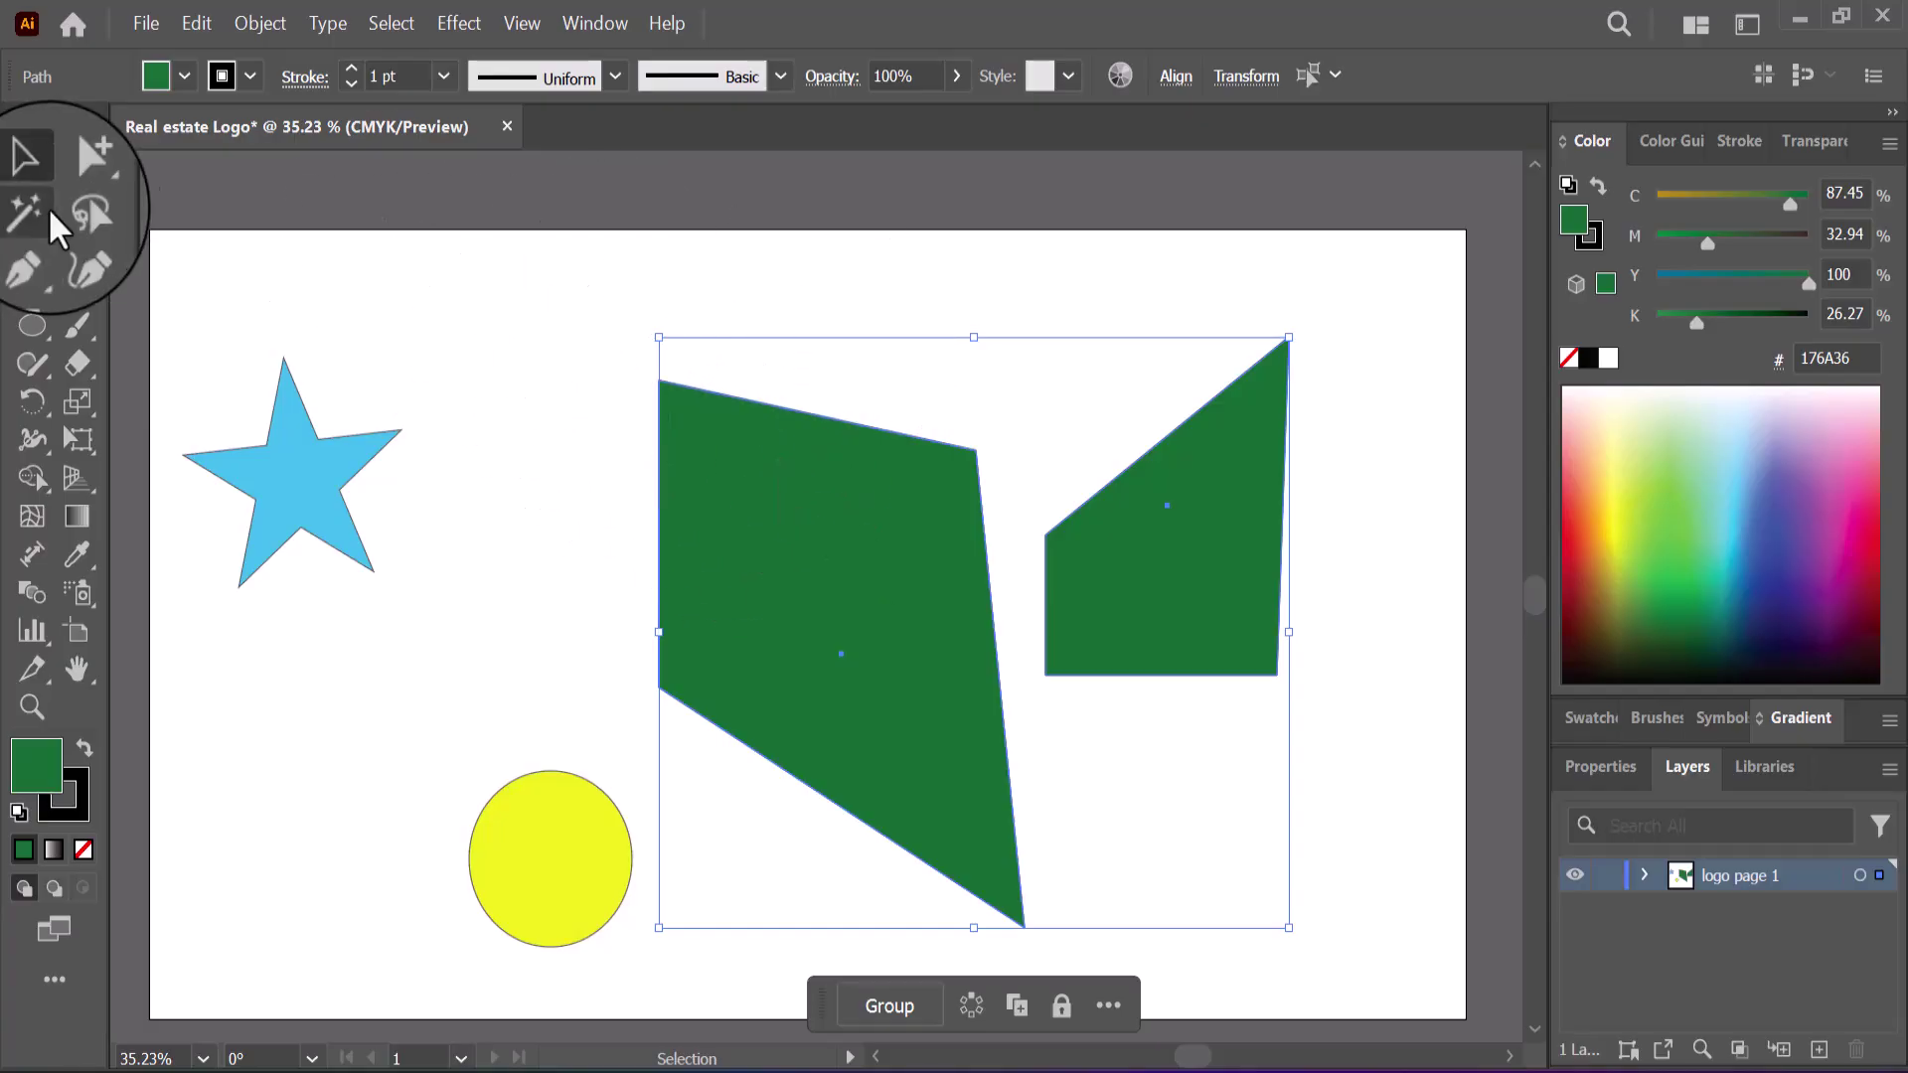
drag(86, 170, 308, 202)
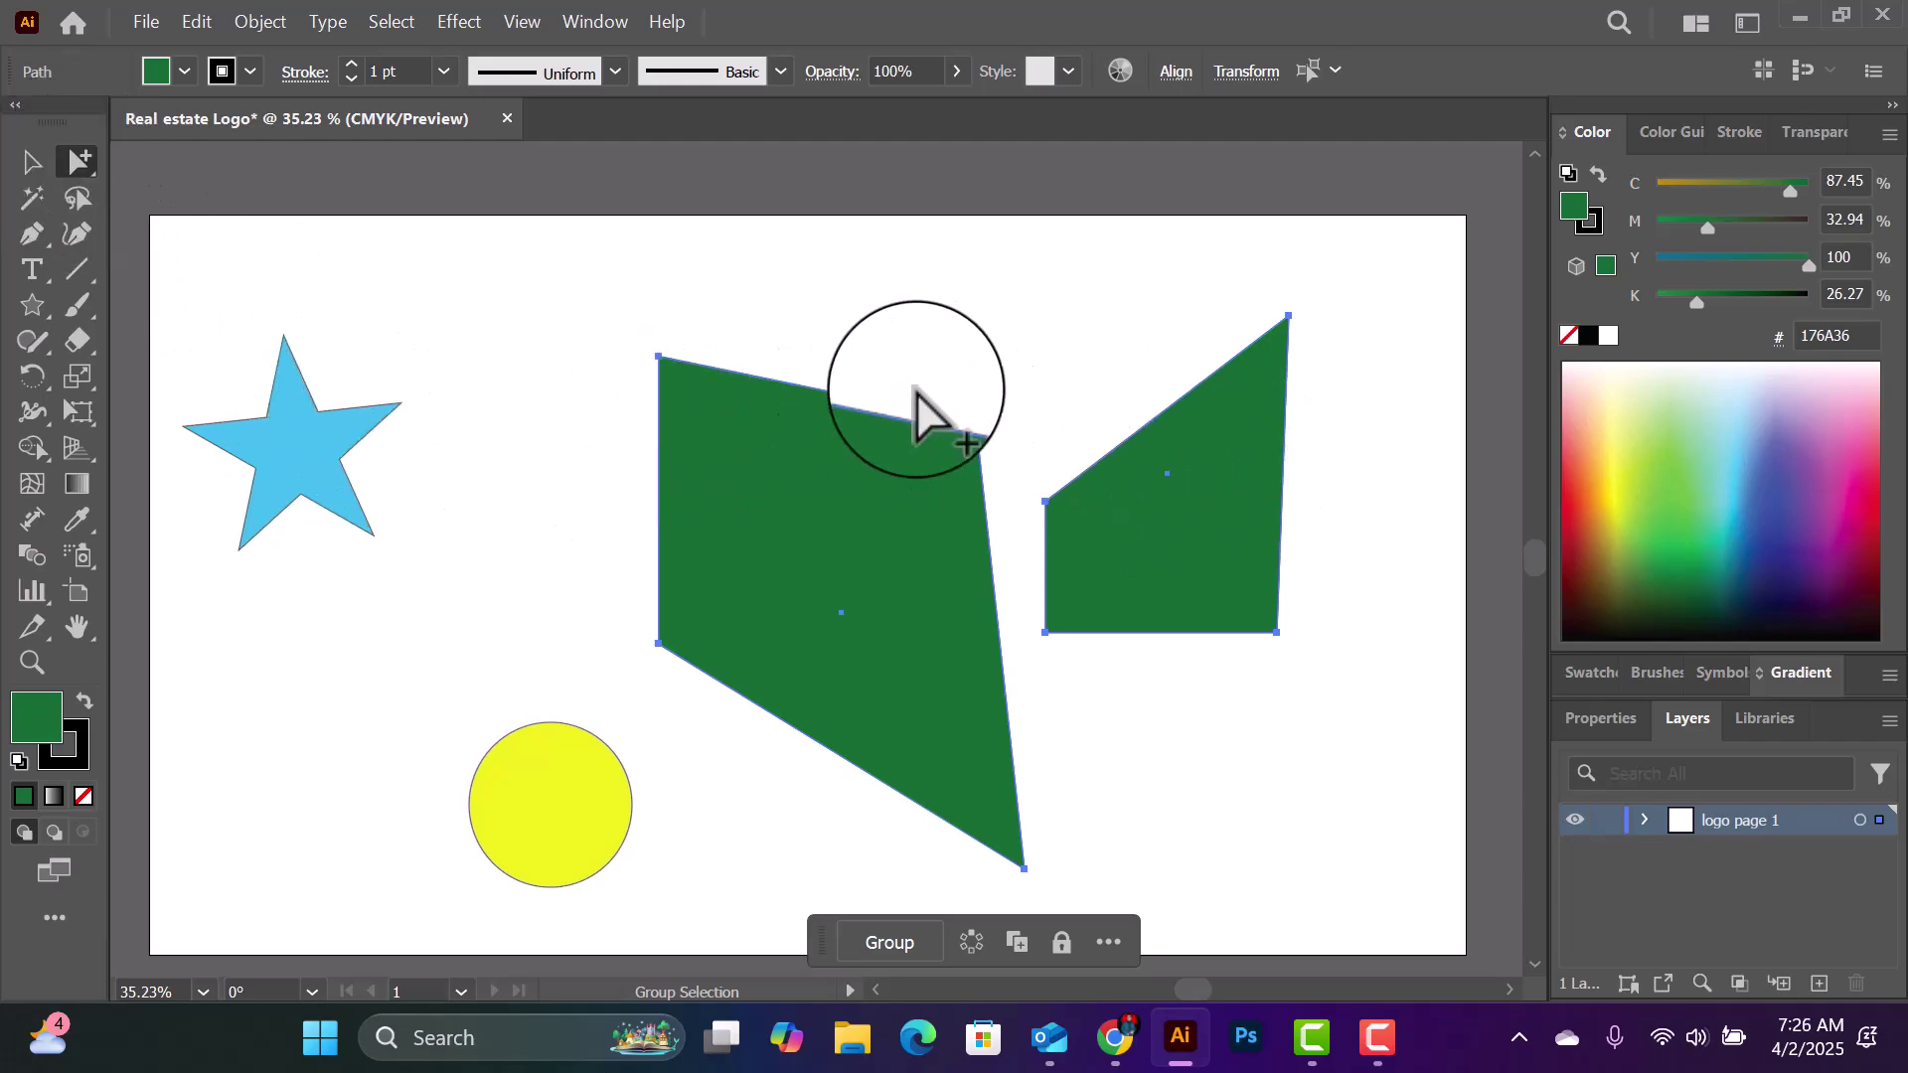
mouse_move(631, 319)
mouse_down()
mouse_move(867, 552)
mouse_move(972, 781)
mouse_up()
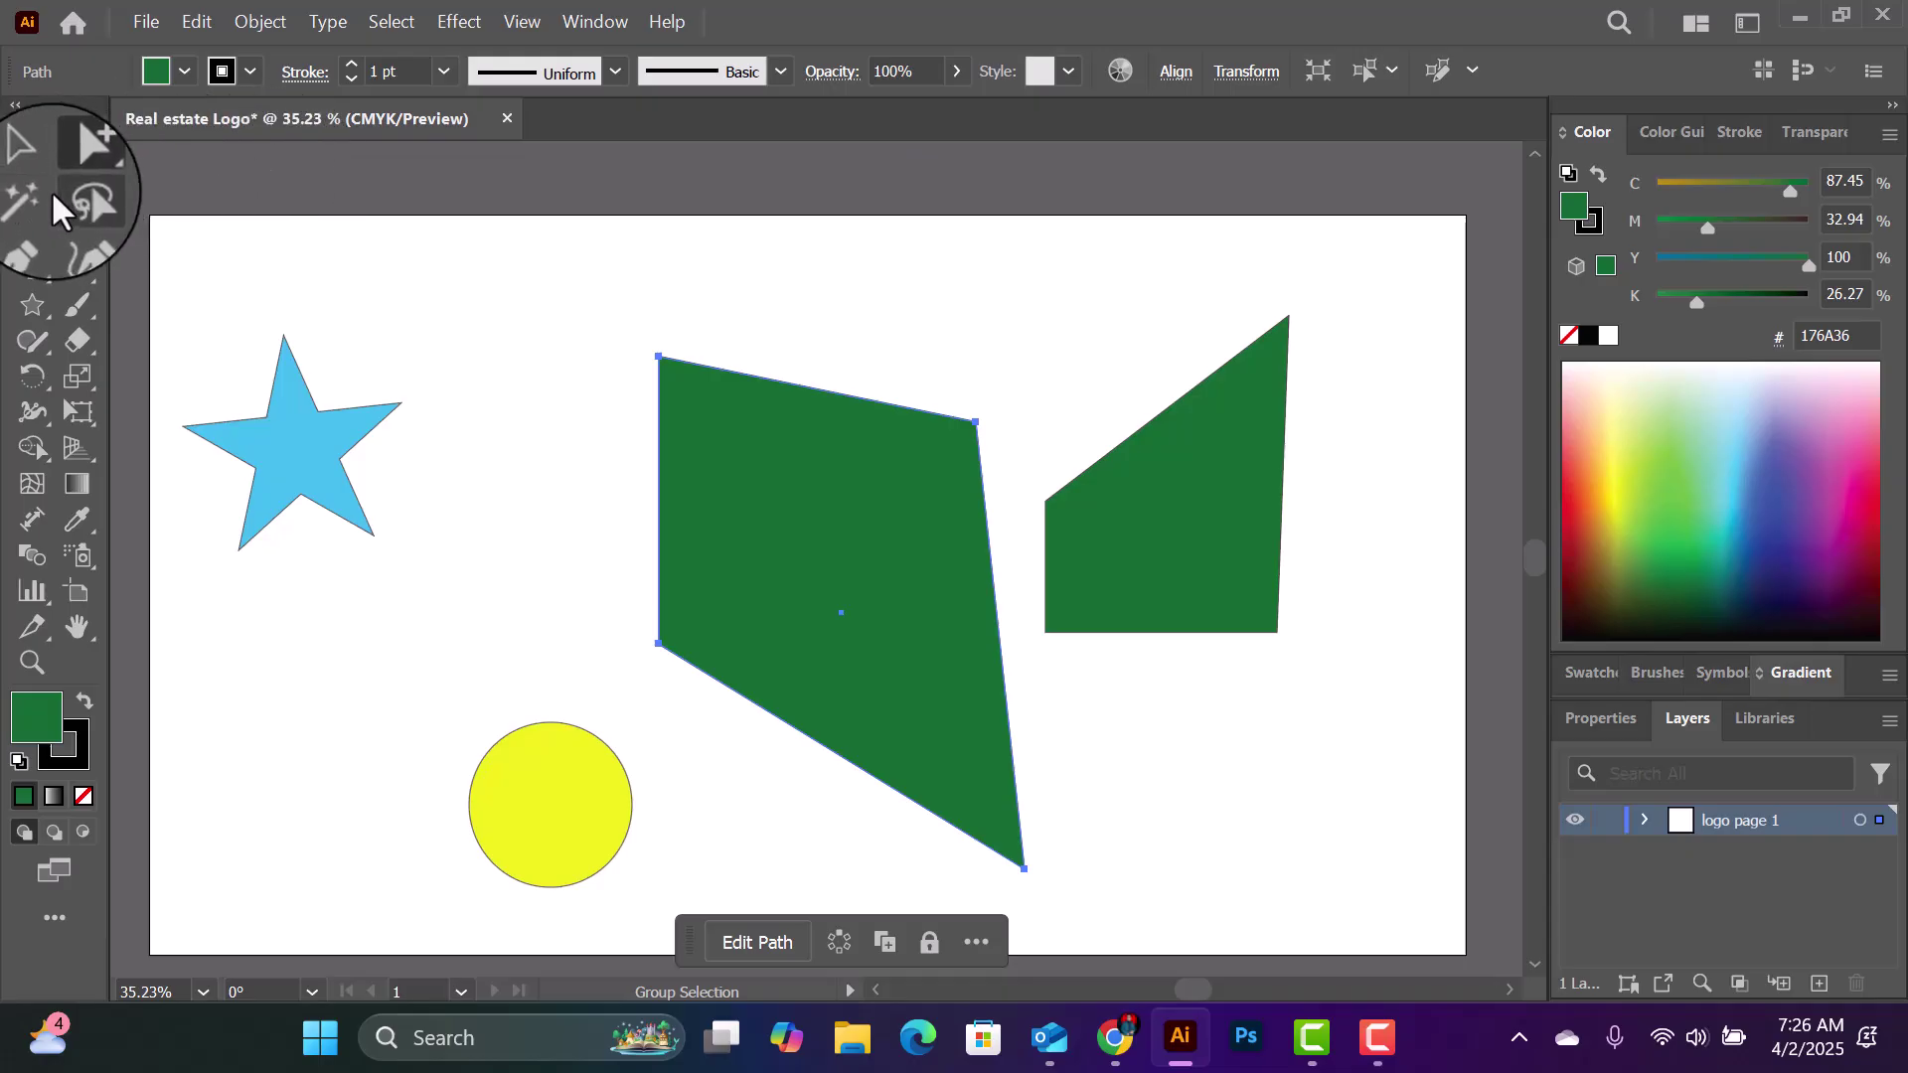
click(30, 157)
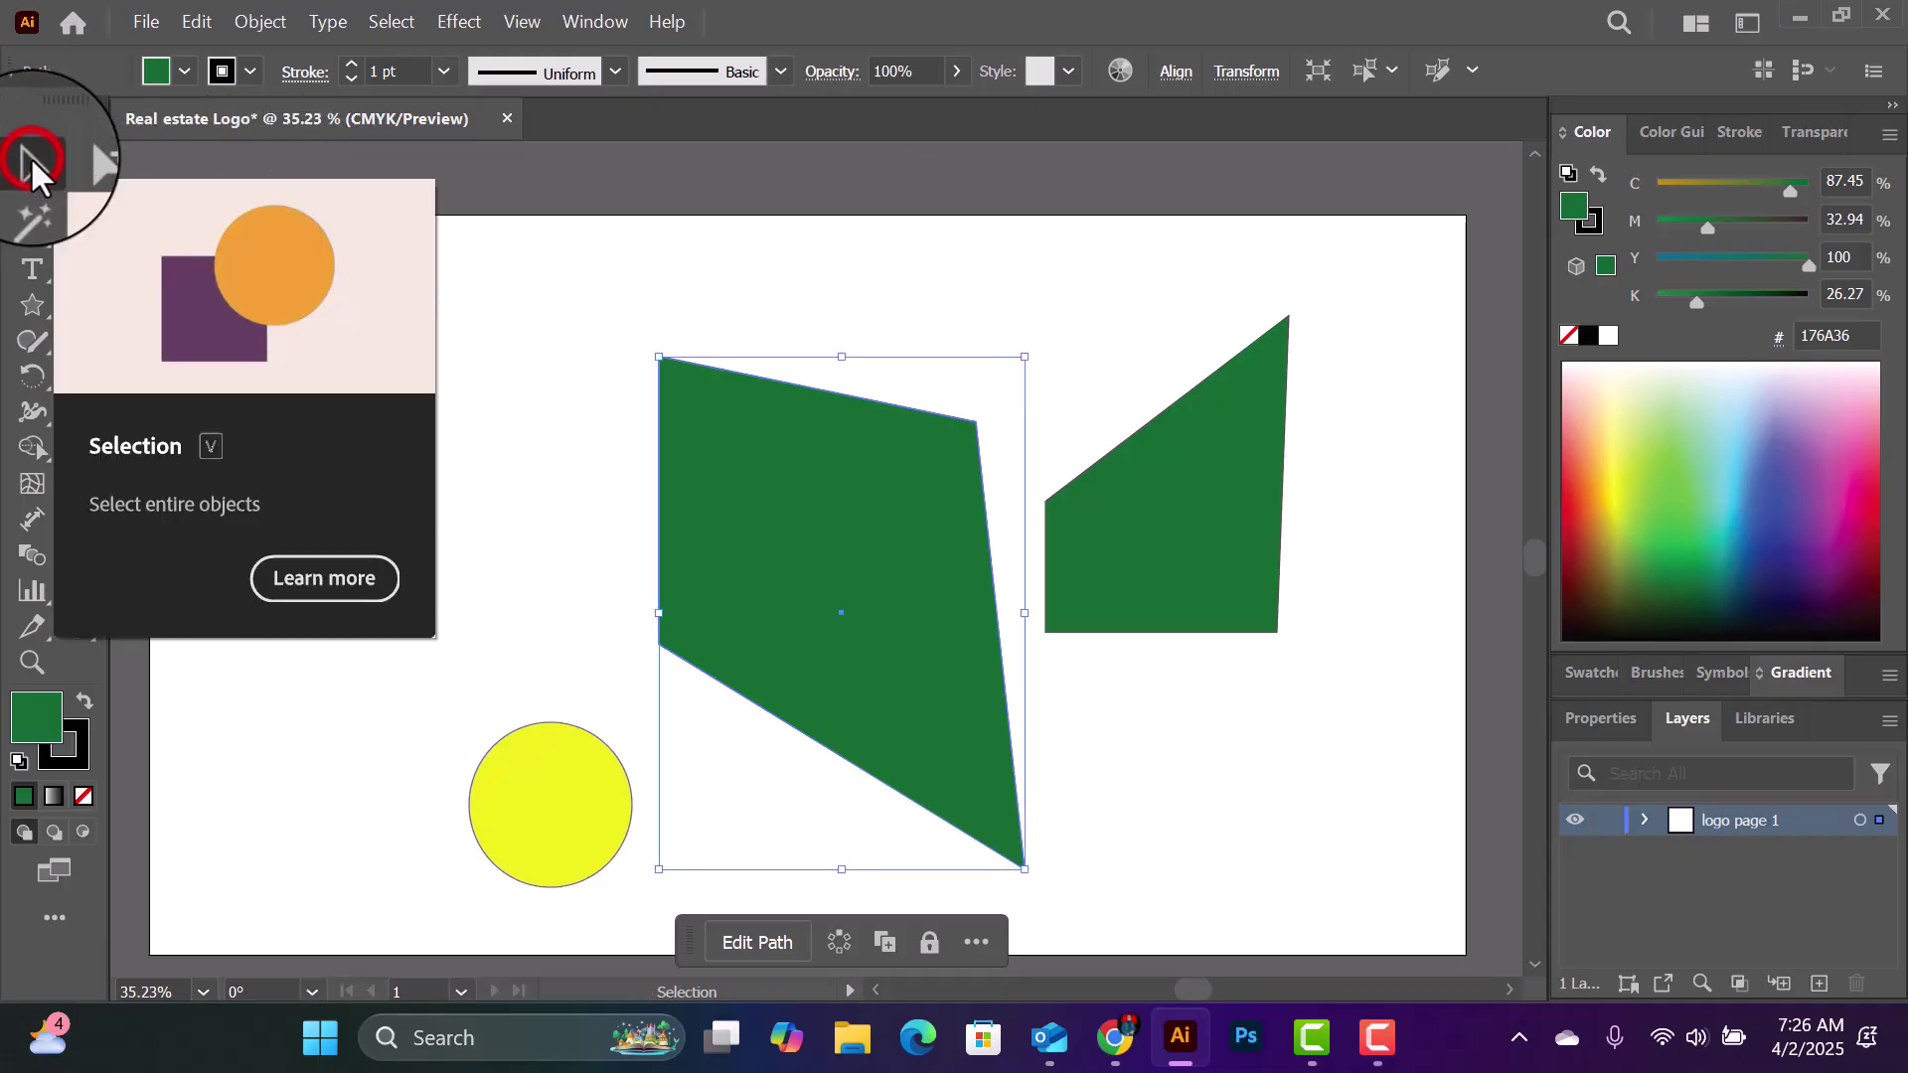
click(1252, 465)
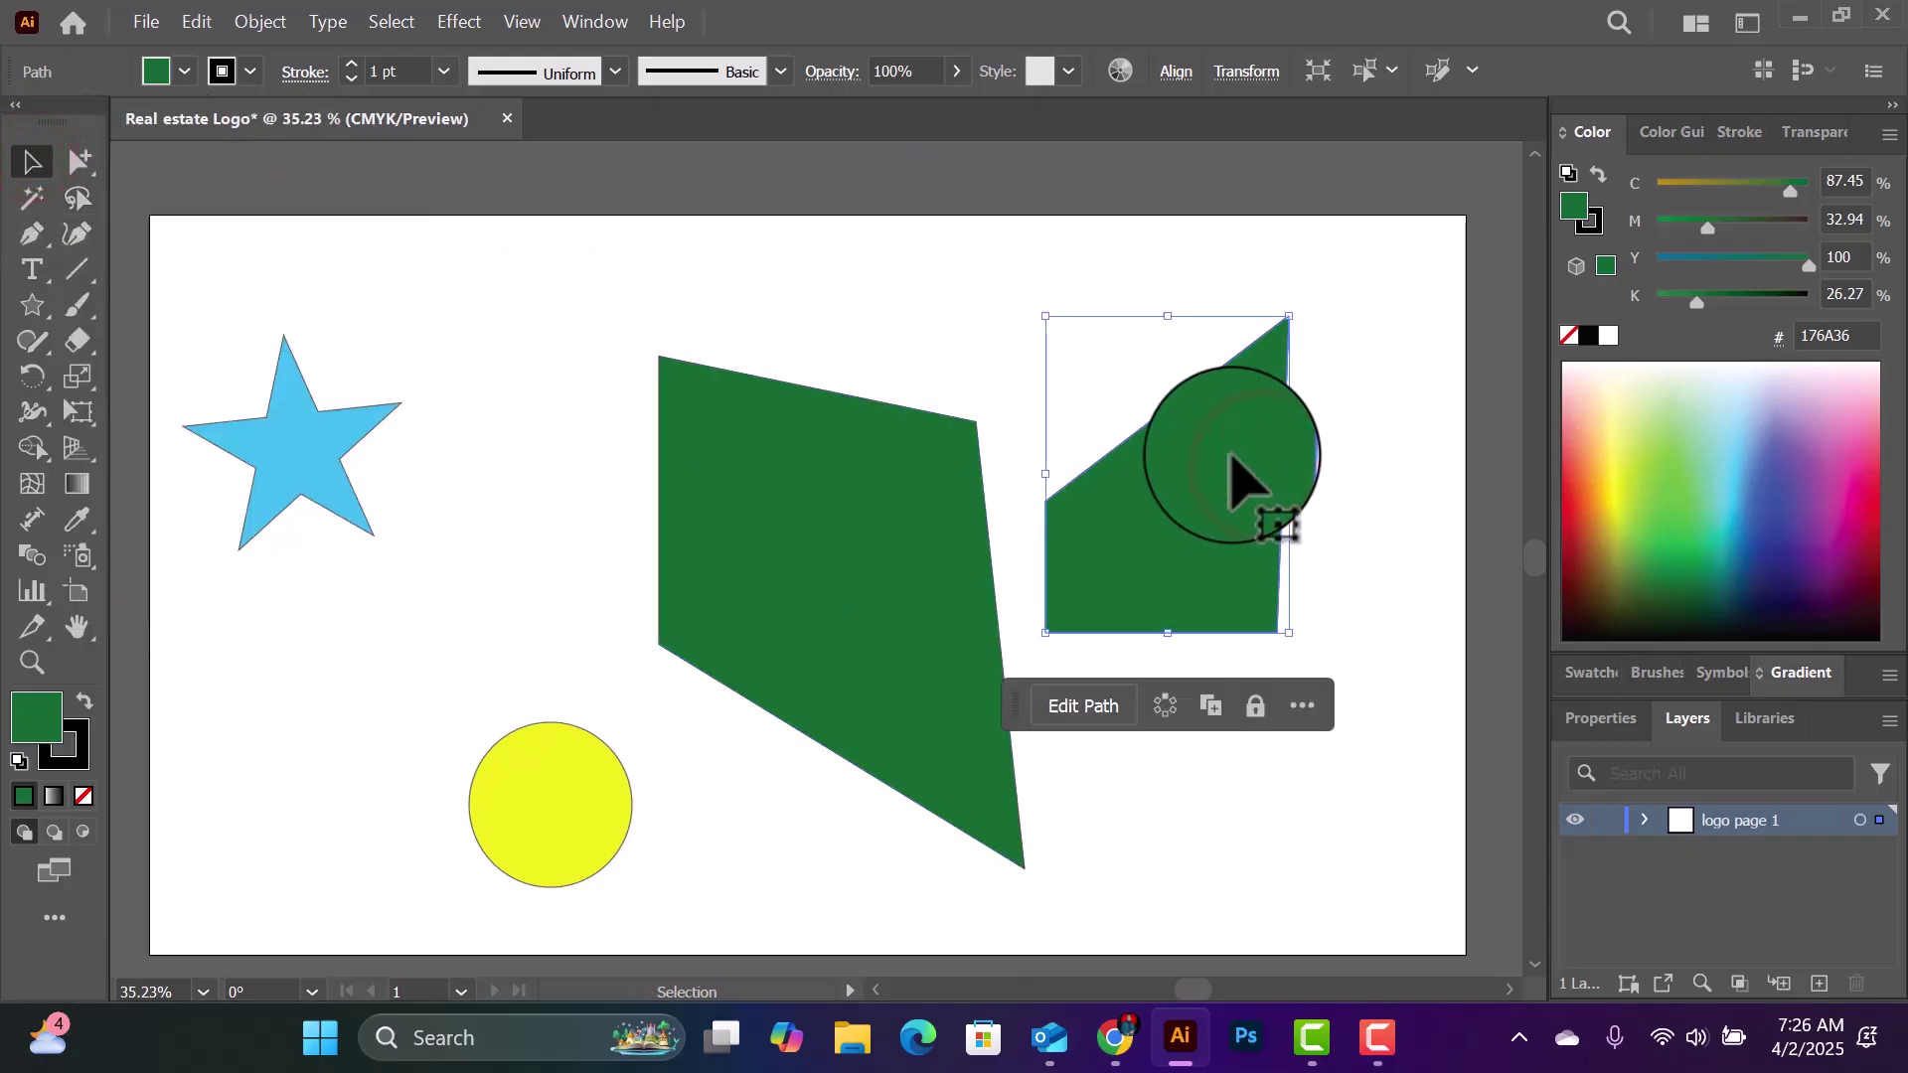
Step: Delete the right green shape, then scale the other down and rotate it into a diamond
key(Delete)
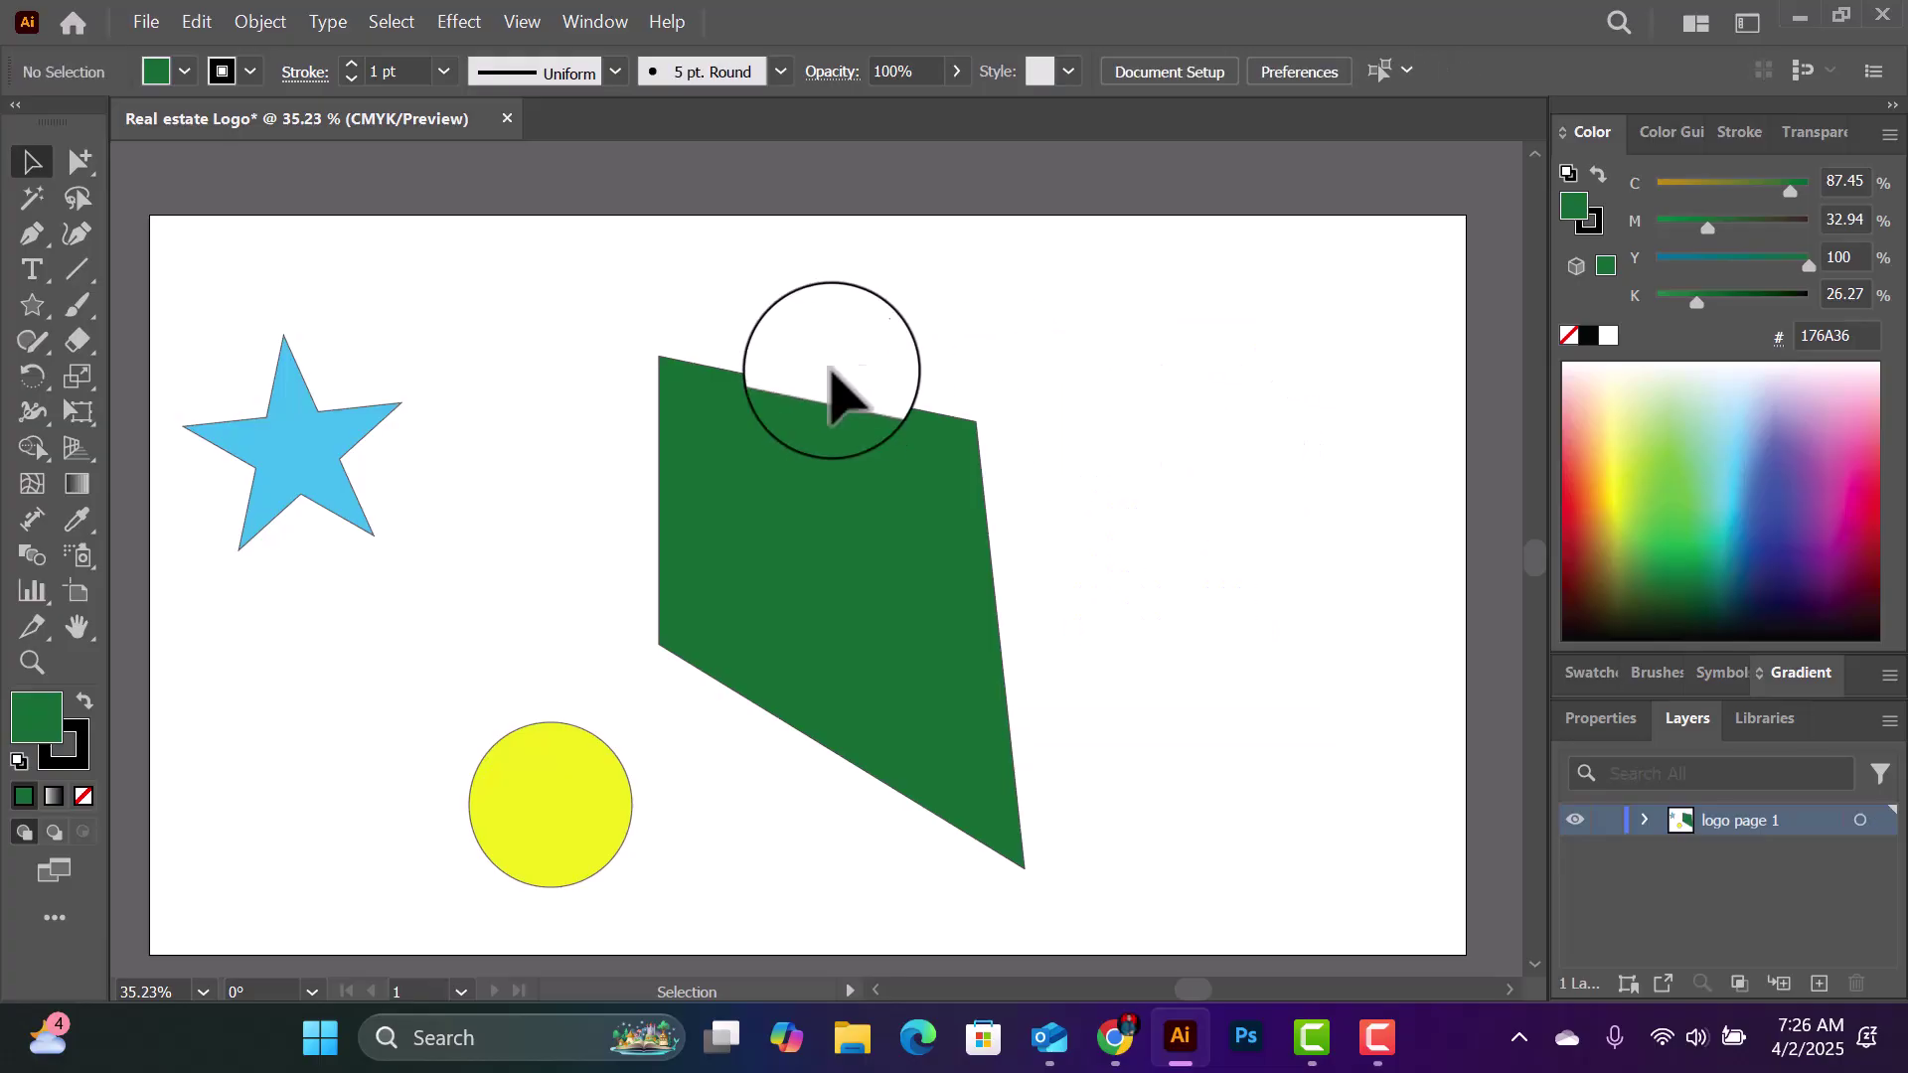
click(860, 475)
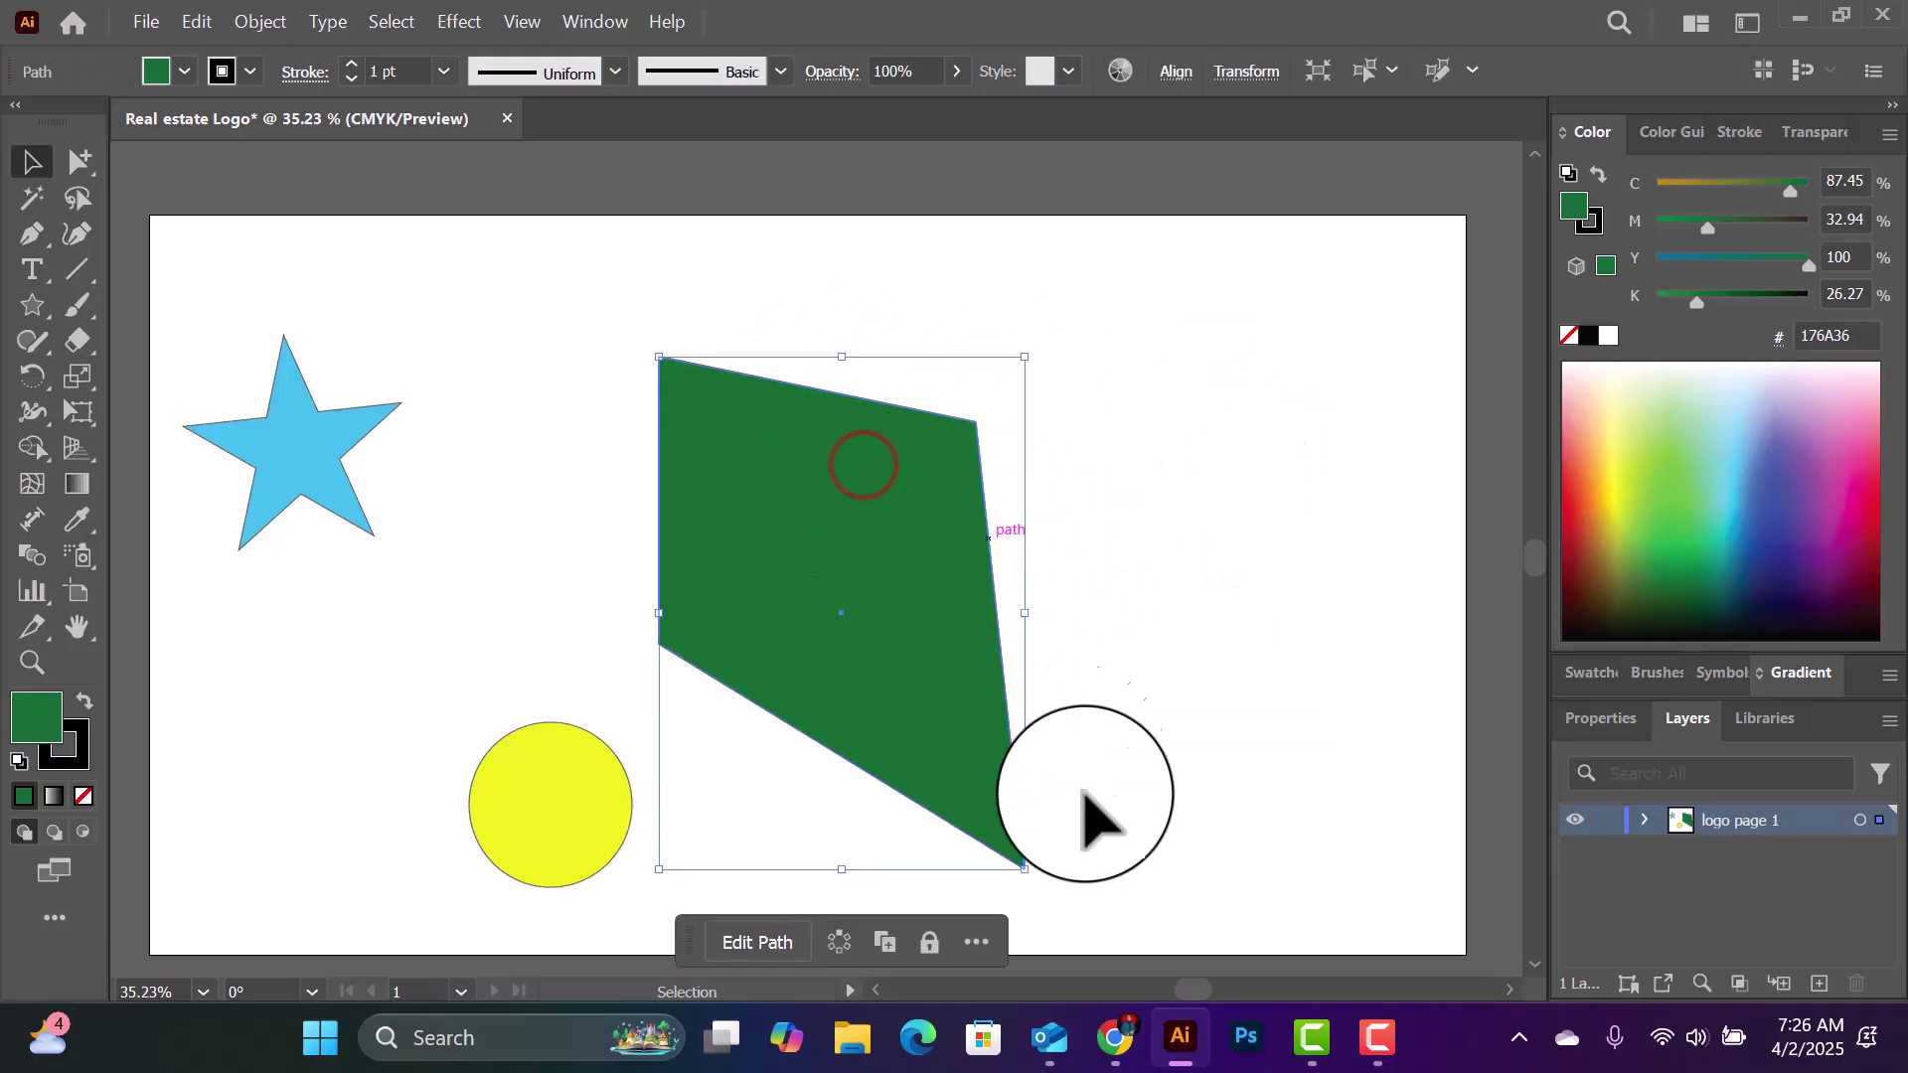
drag(1022, 863, 800, 550)
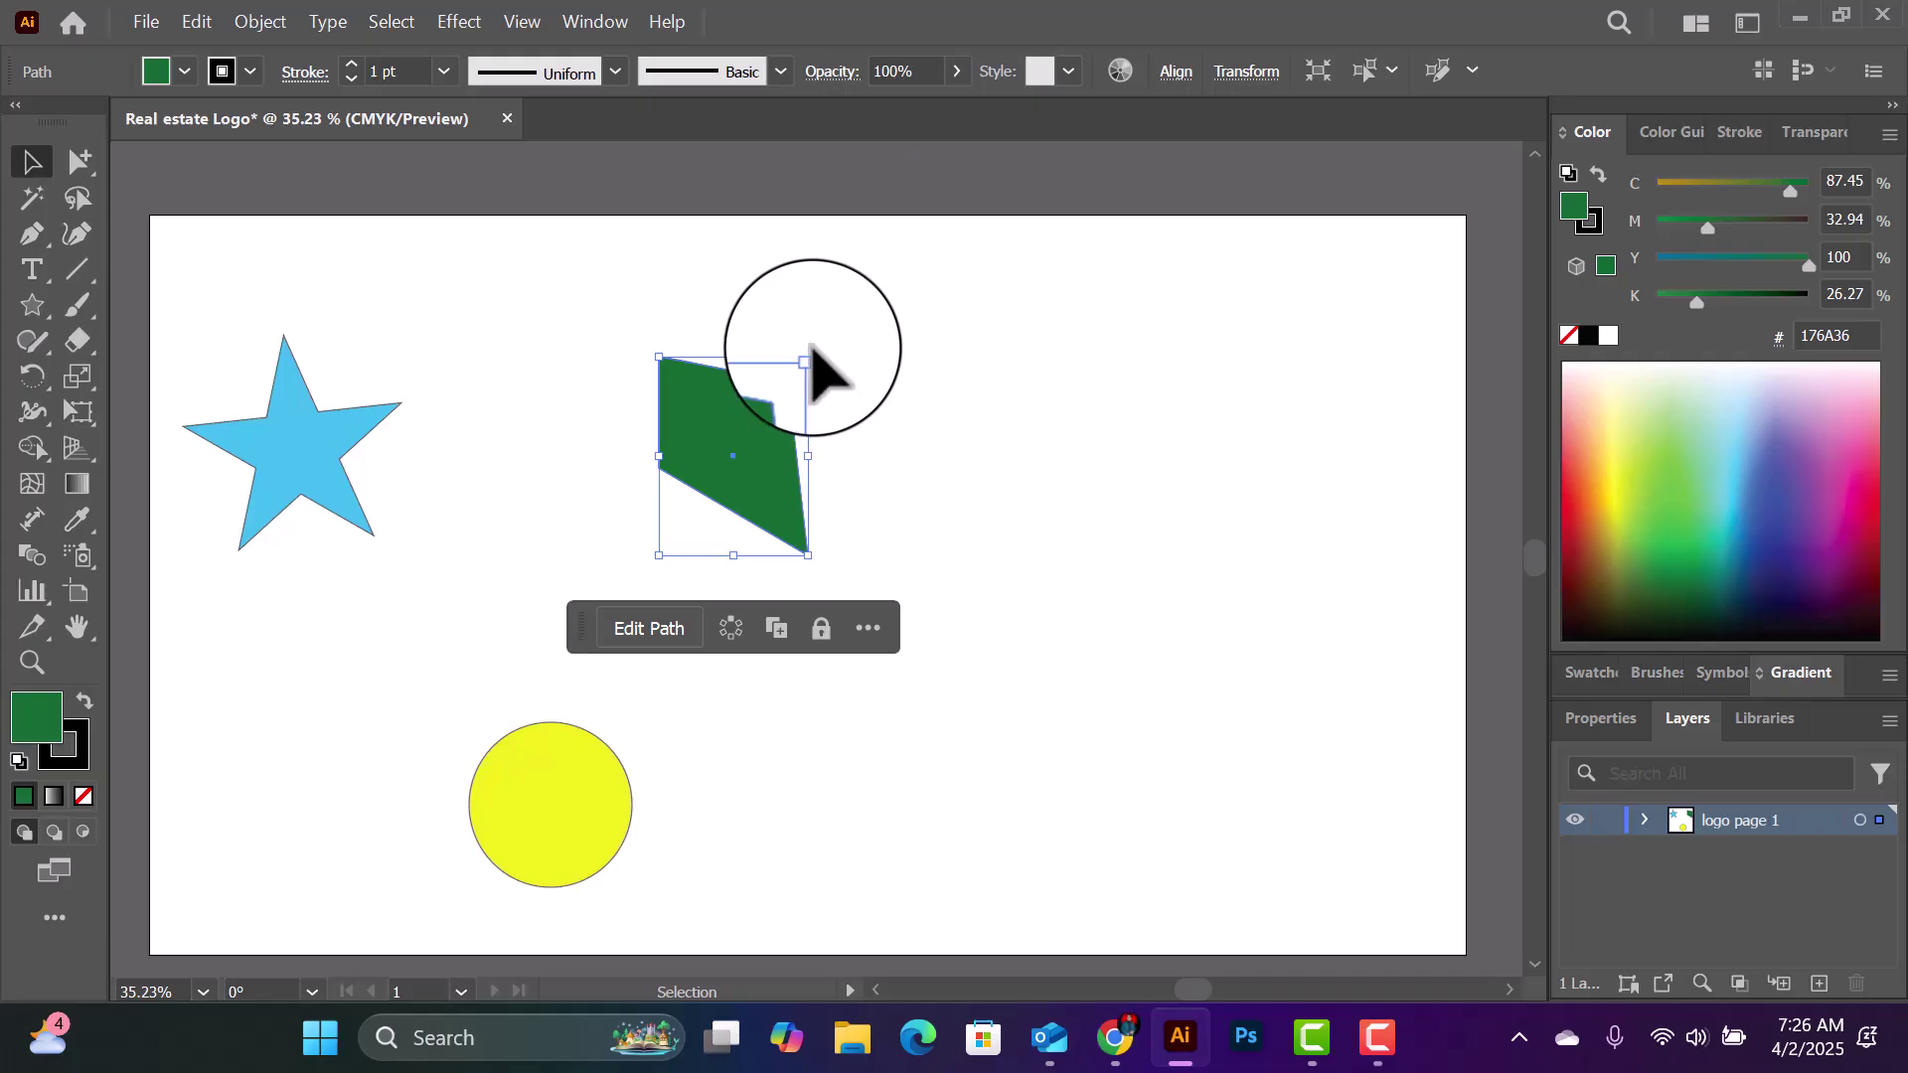
drag(815, 348, 646, 494)
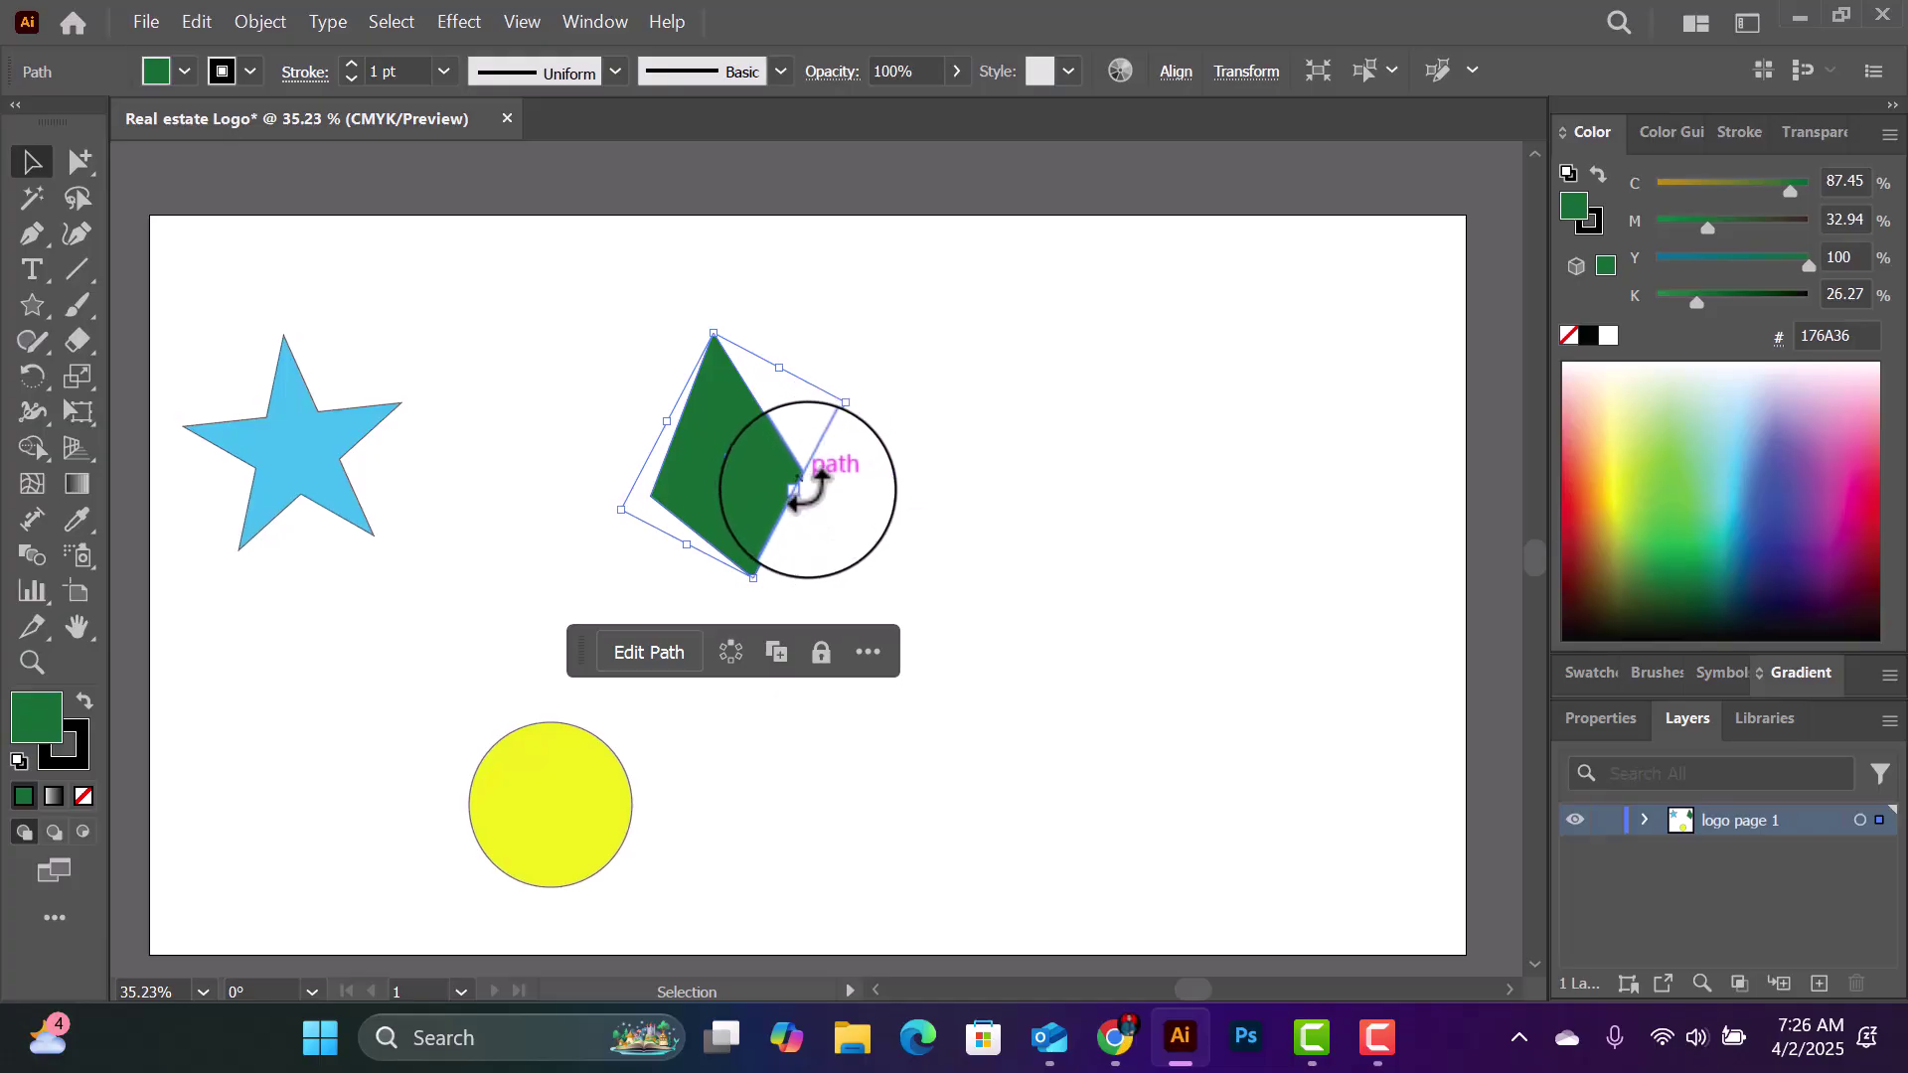
Step: With Direct Selection, pull the diamond's right anchor up-right and its top anchor left
click(63, 161)
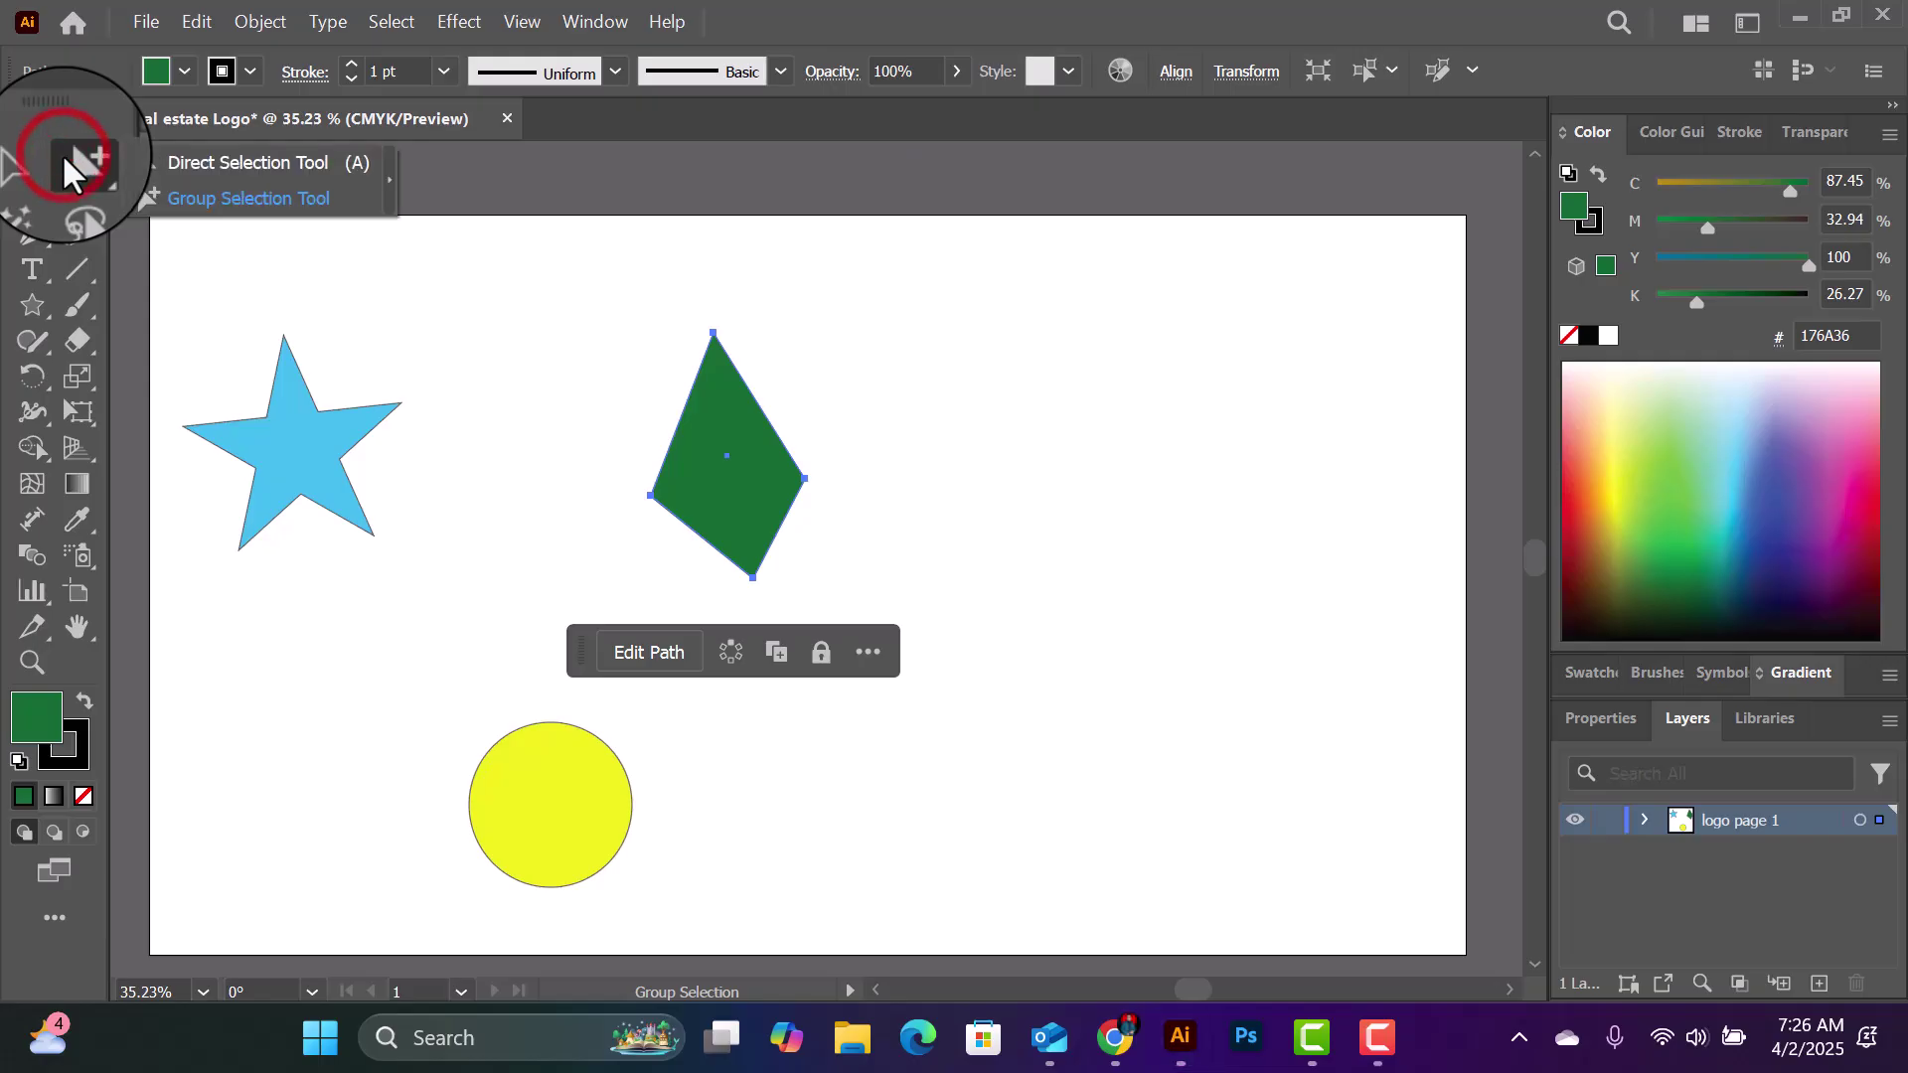
click(274, 161)
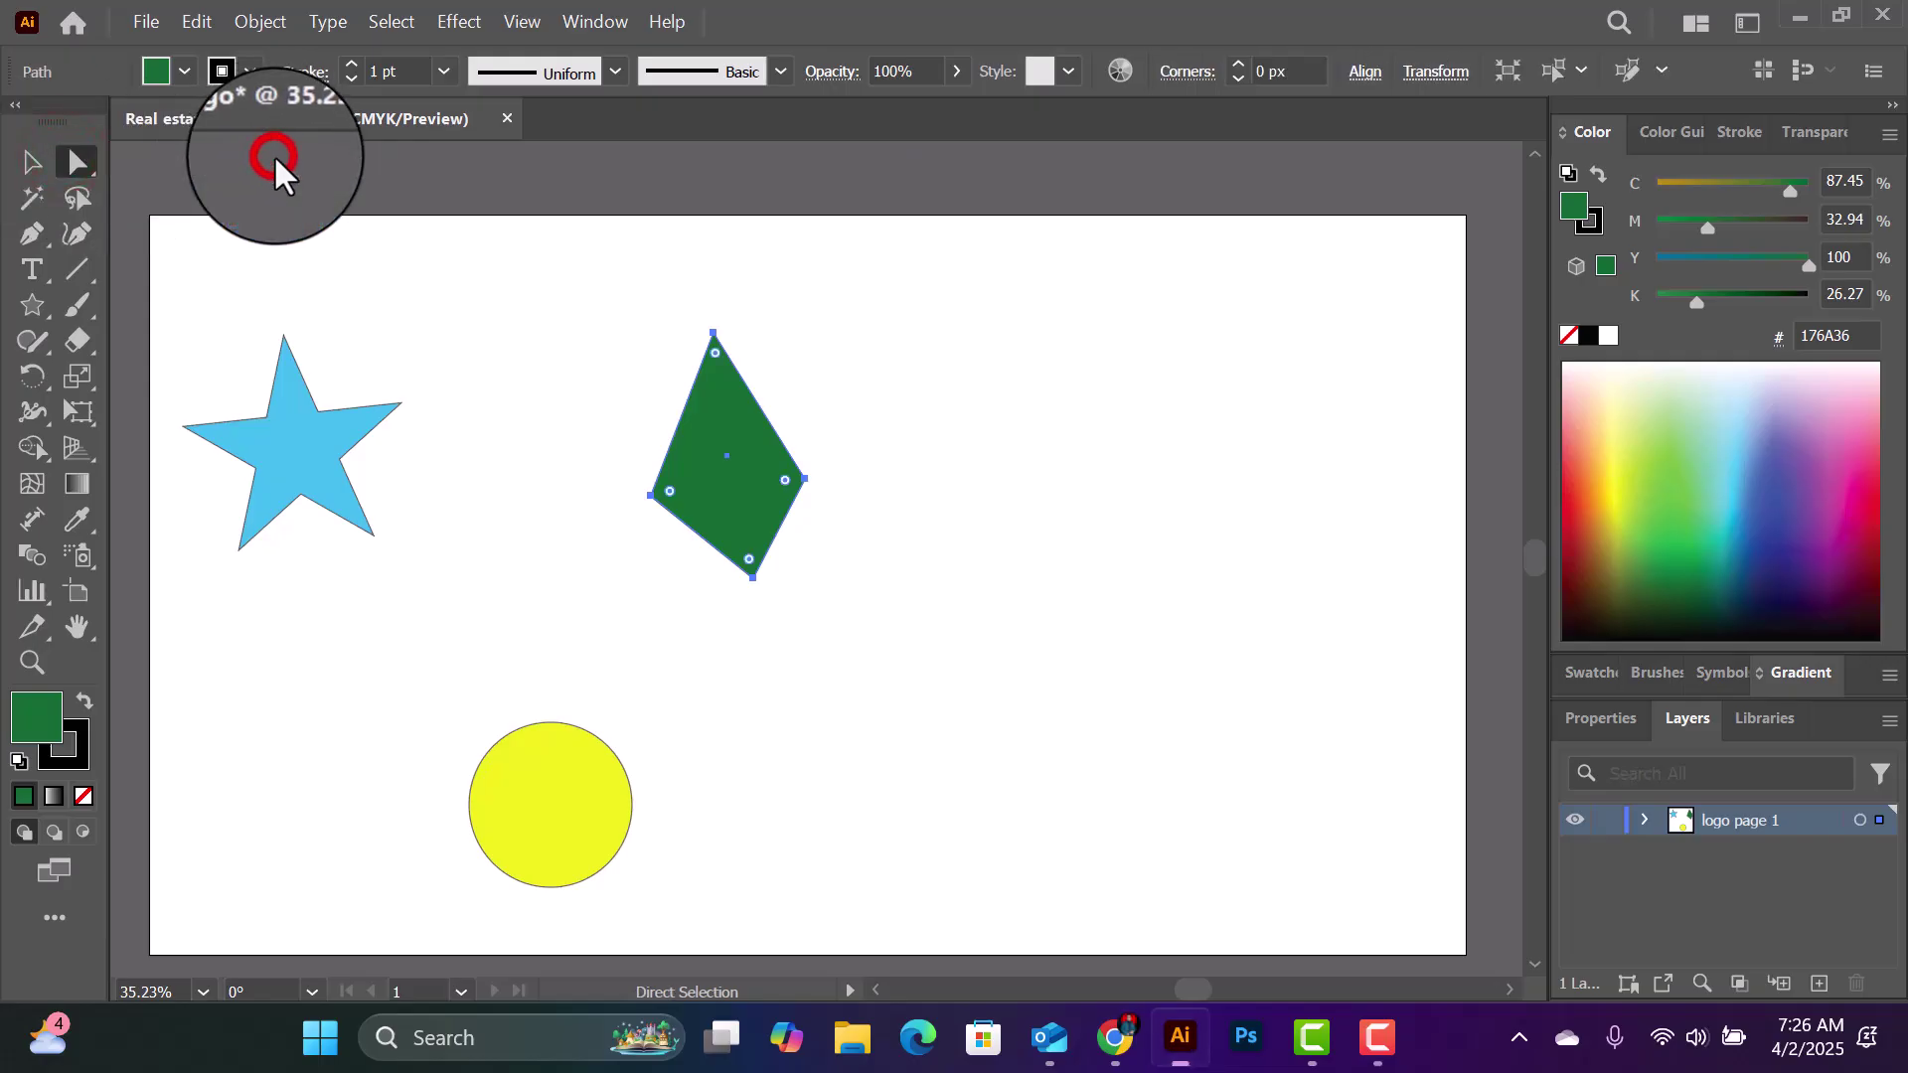
click(805, 479)
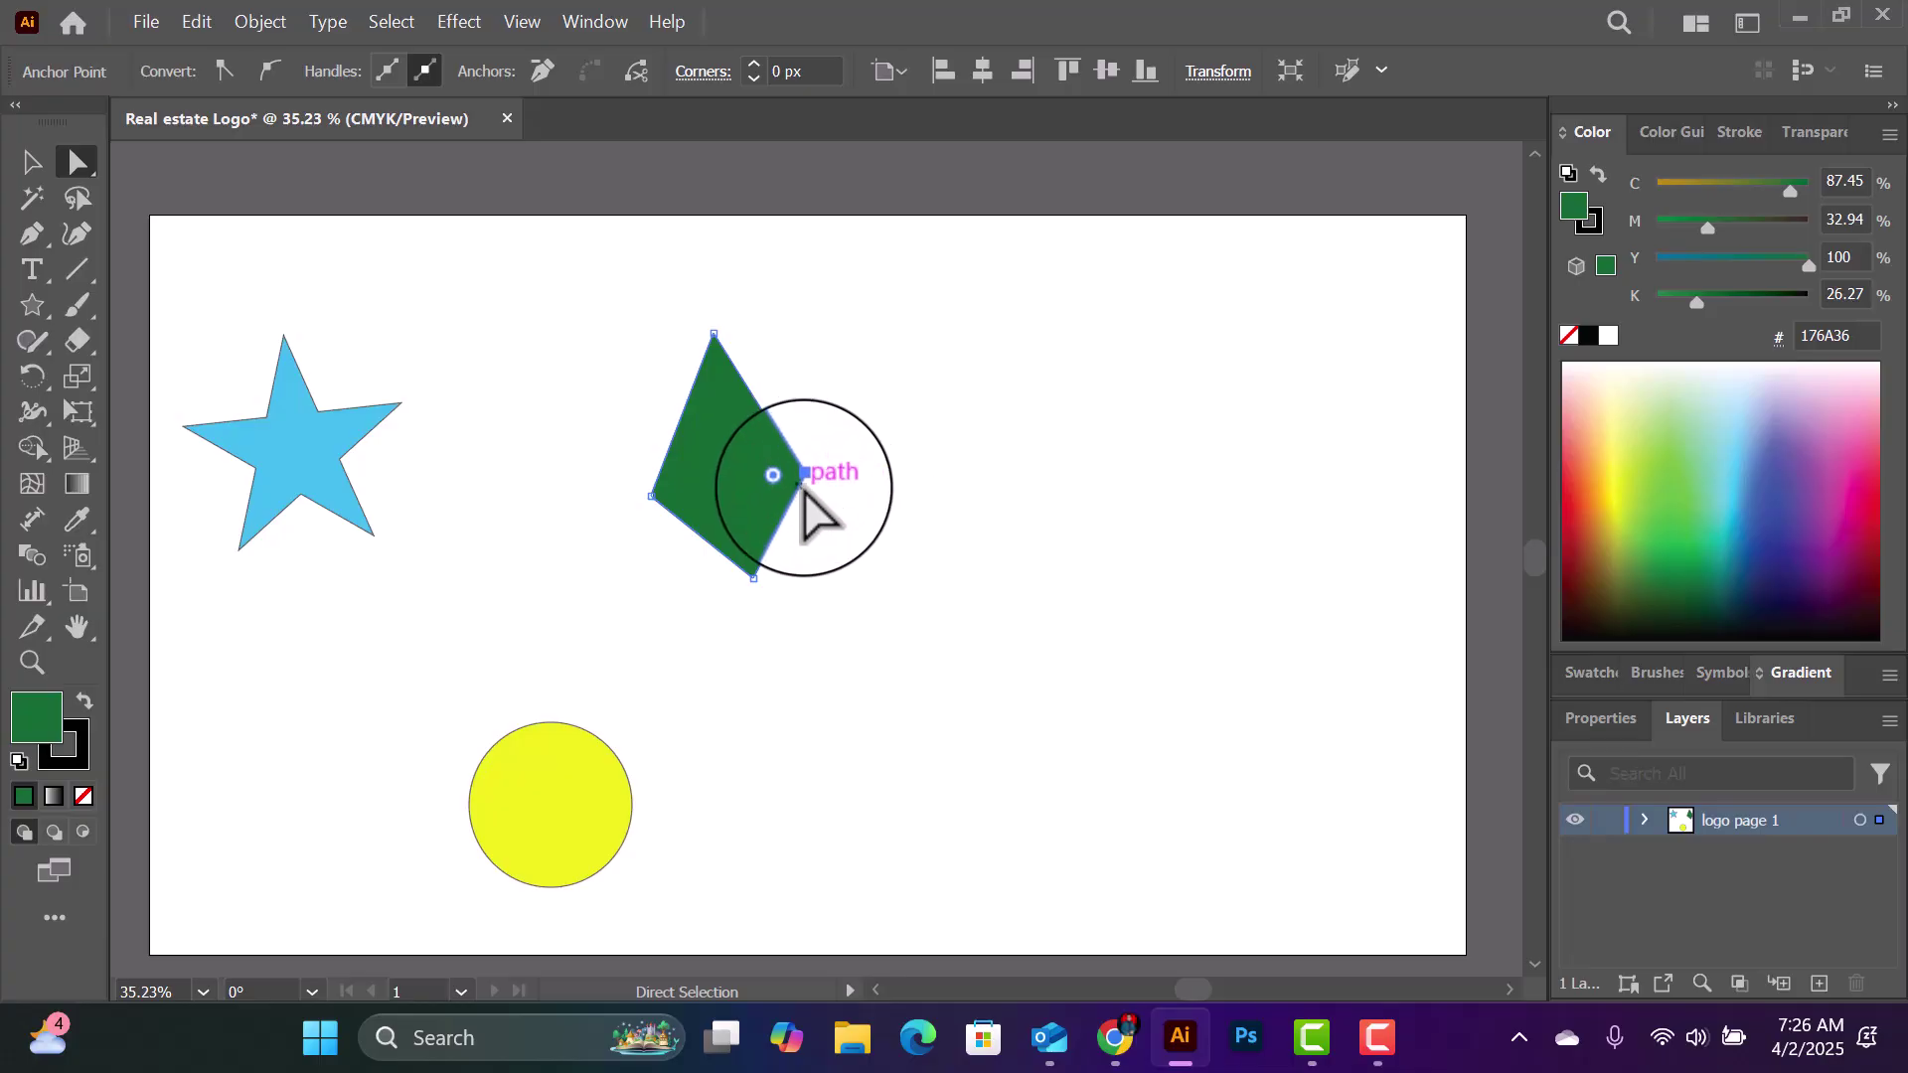
mouse_move(807, 483)
mouse_down()
mouse_move(830, 481)
mouse_move(825, 465)
mouse_up()
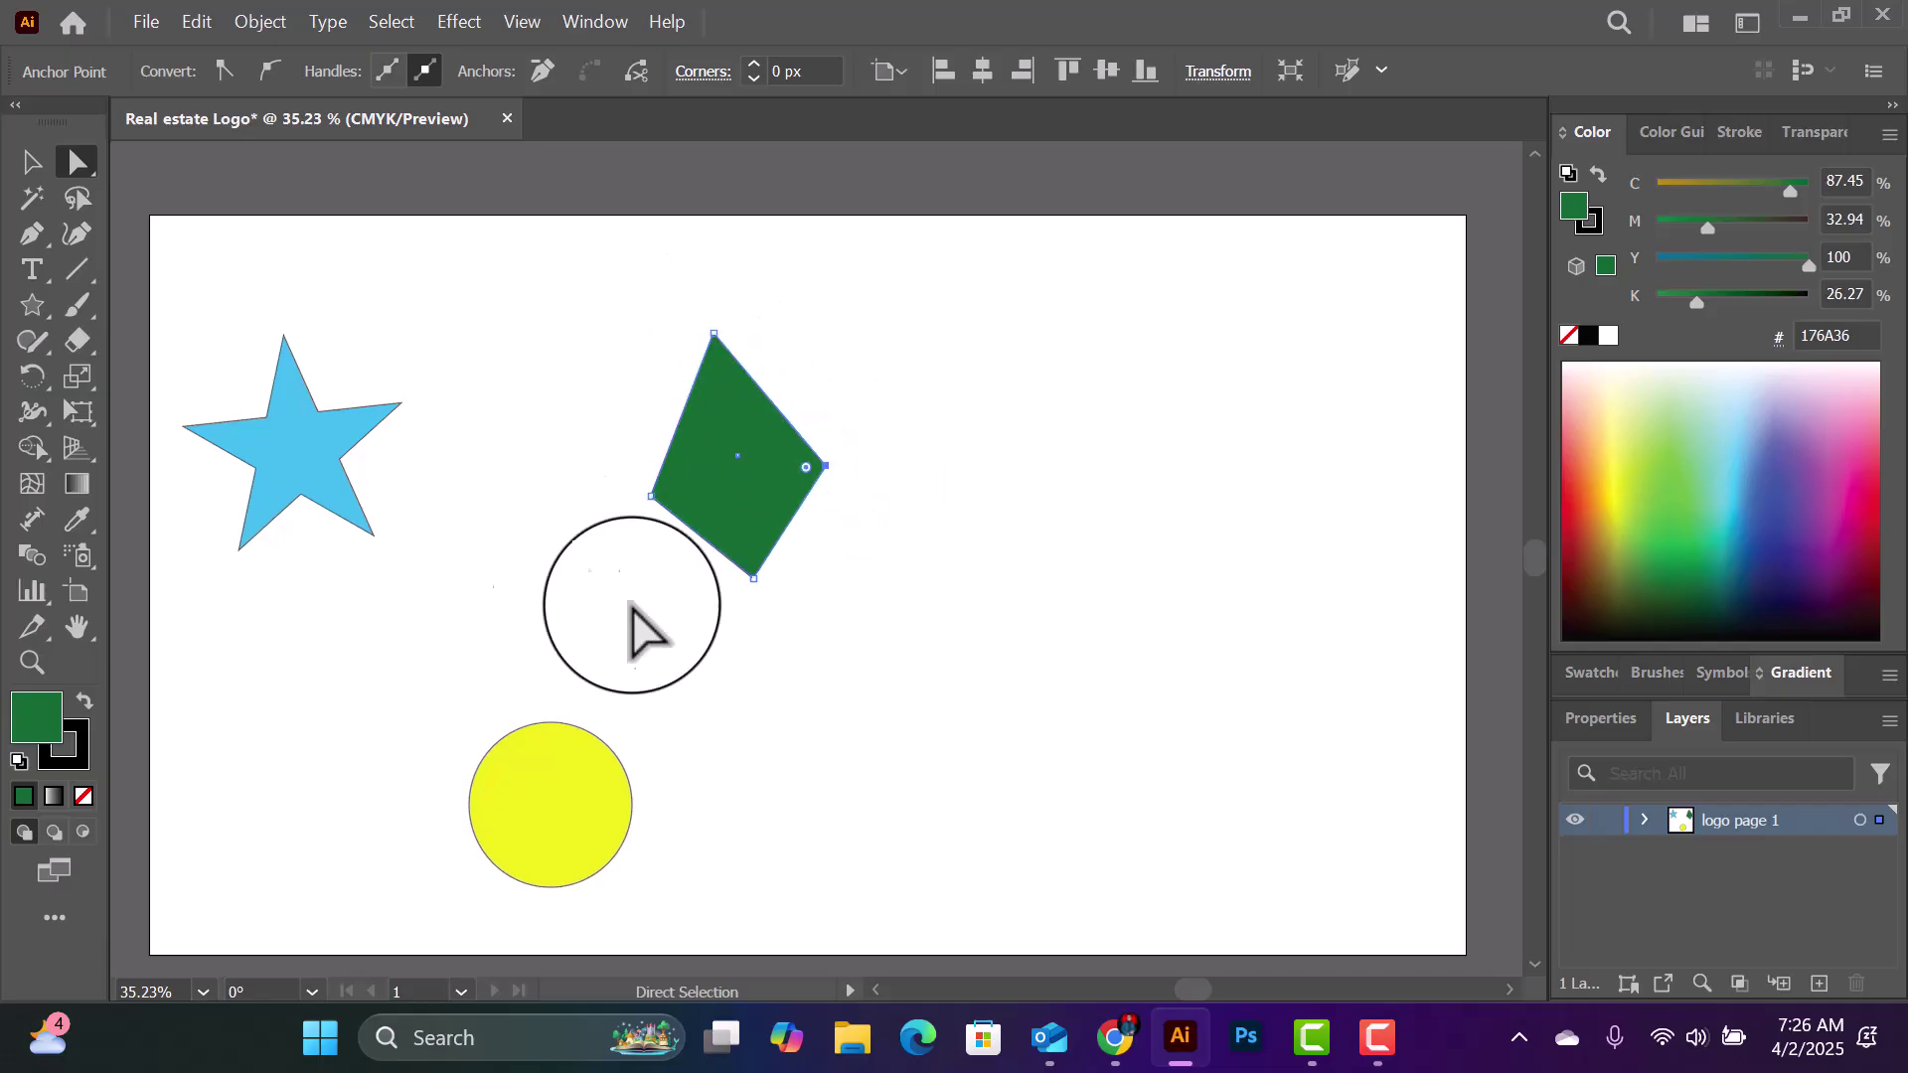
drag(731, 329, 708, 297)
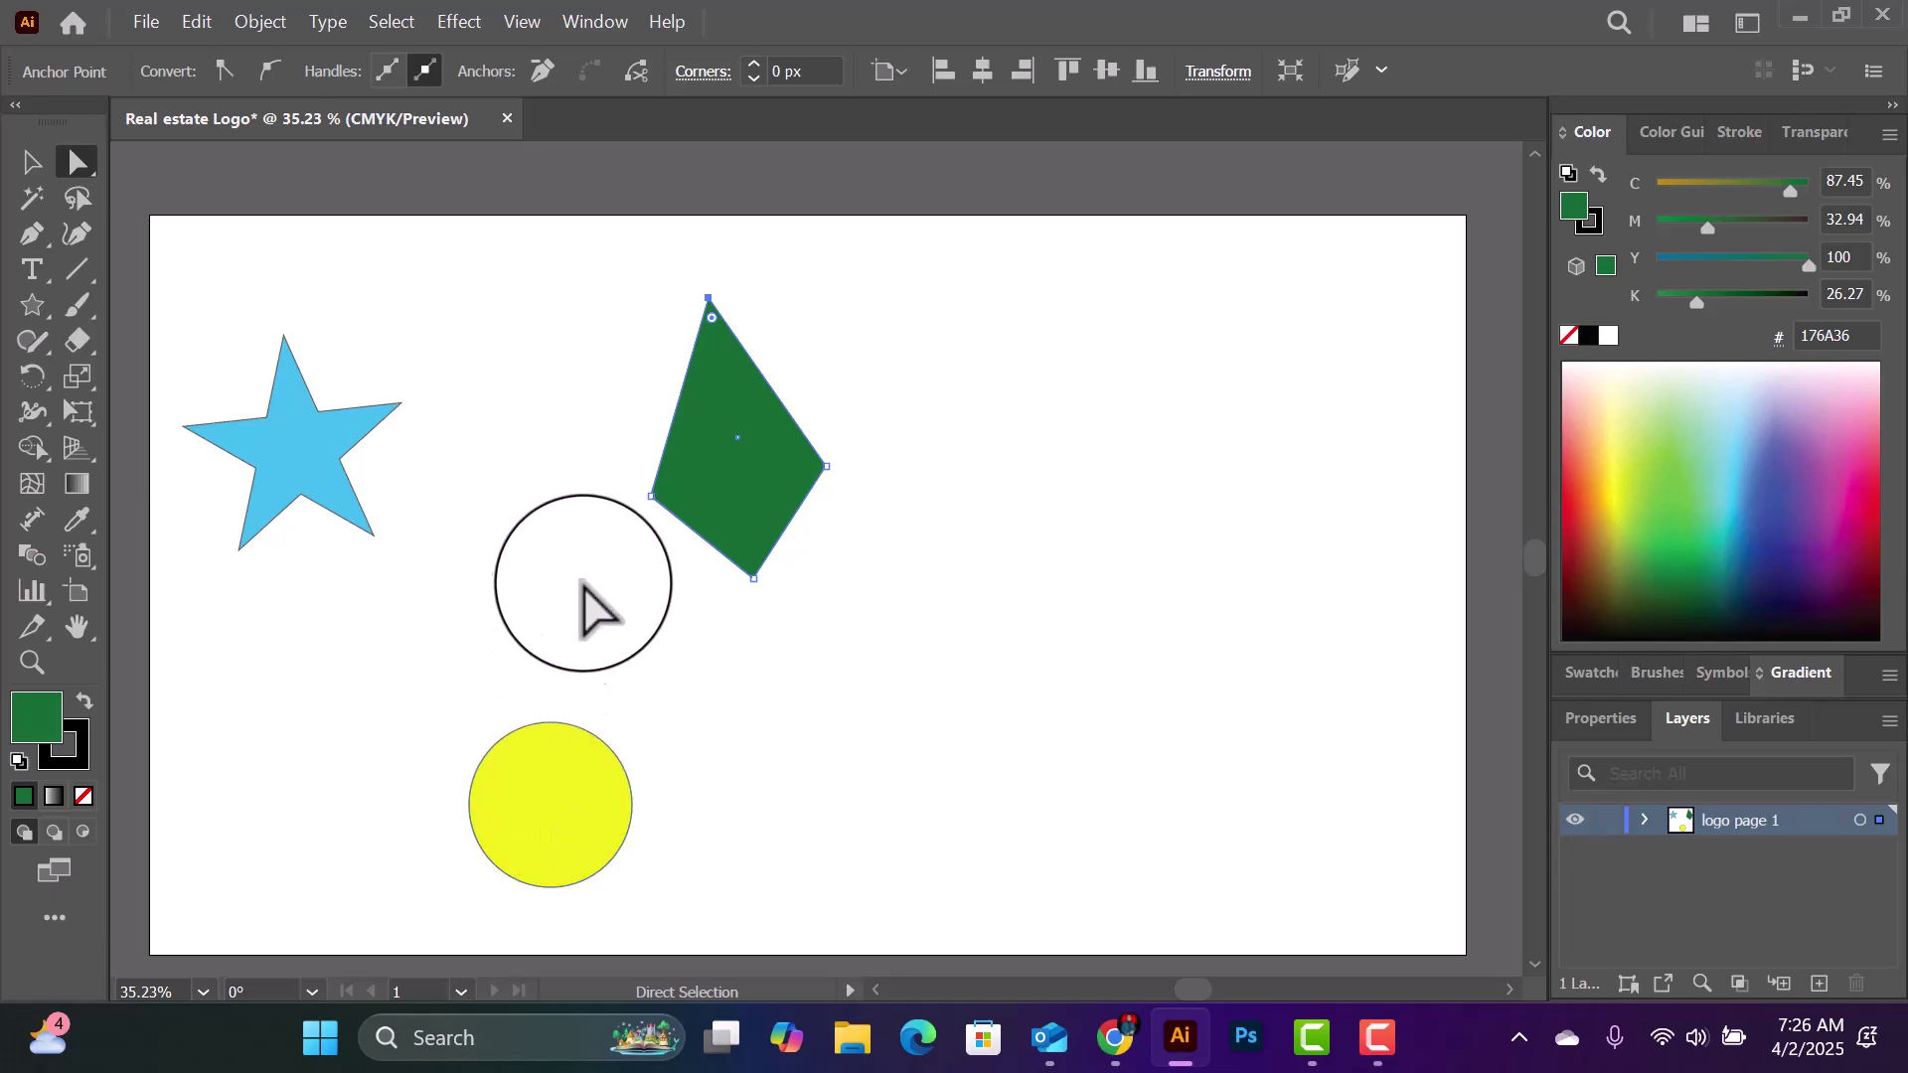
Step: Move the yellow circle up so the green petal's lower tip rests on it
click(30, 160)
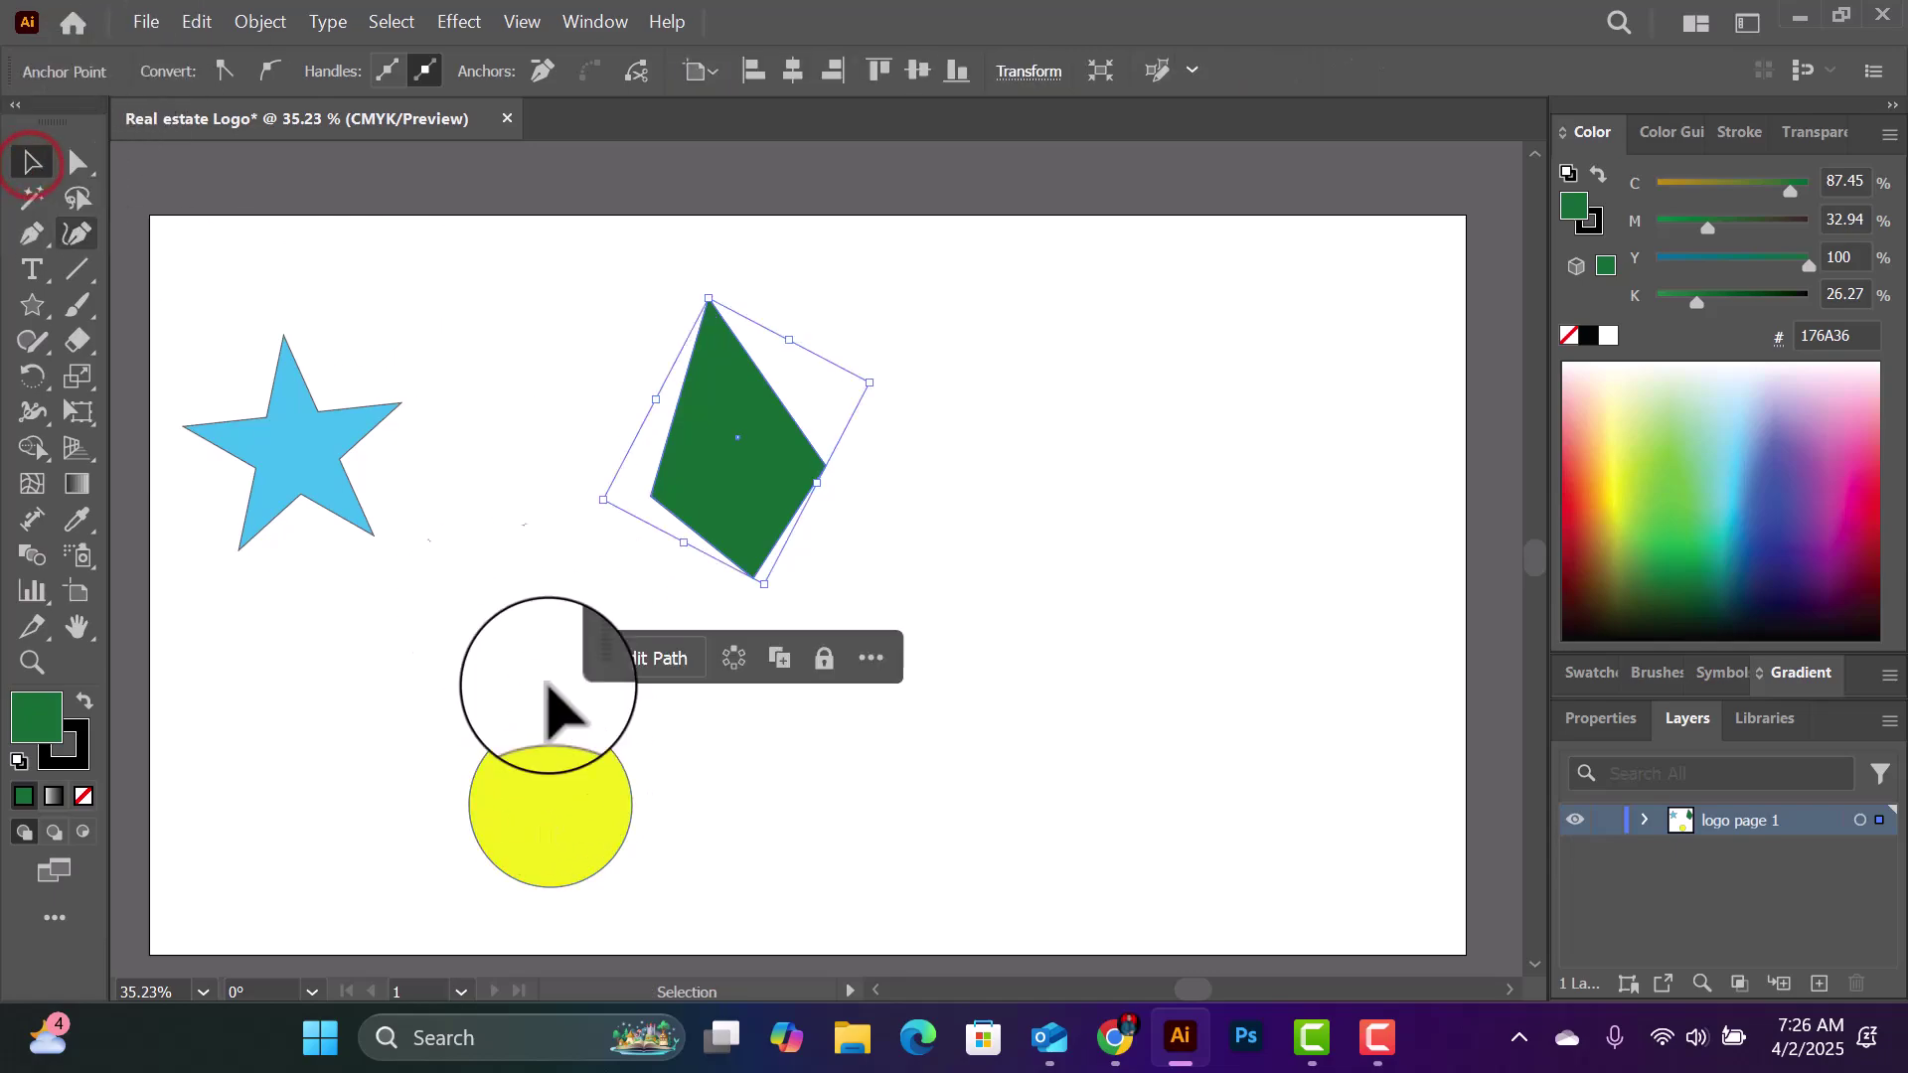
drag(545, 809, 752, 557)
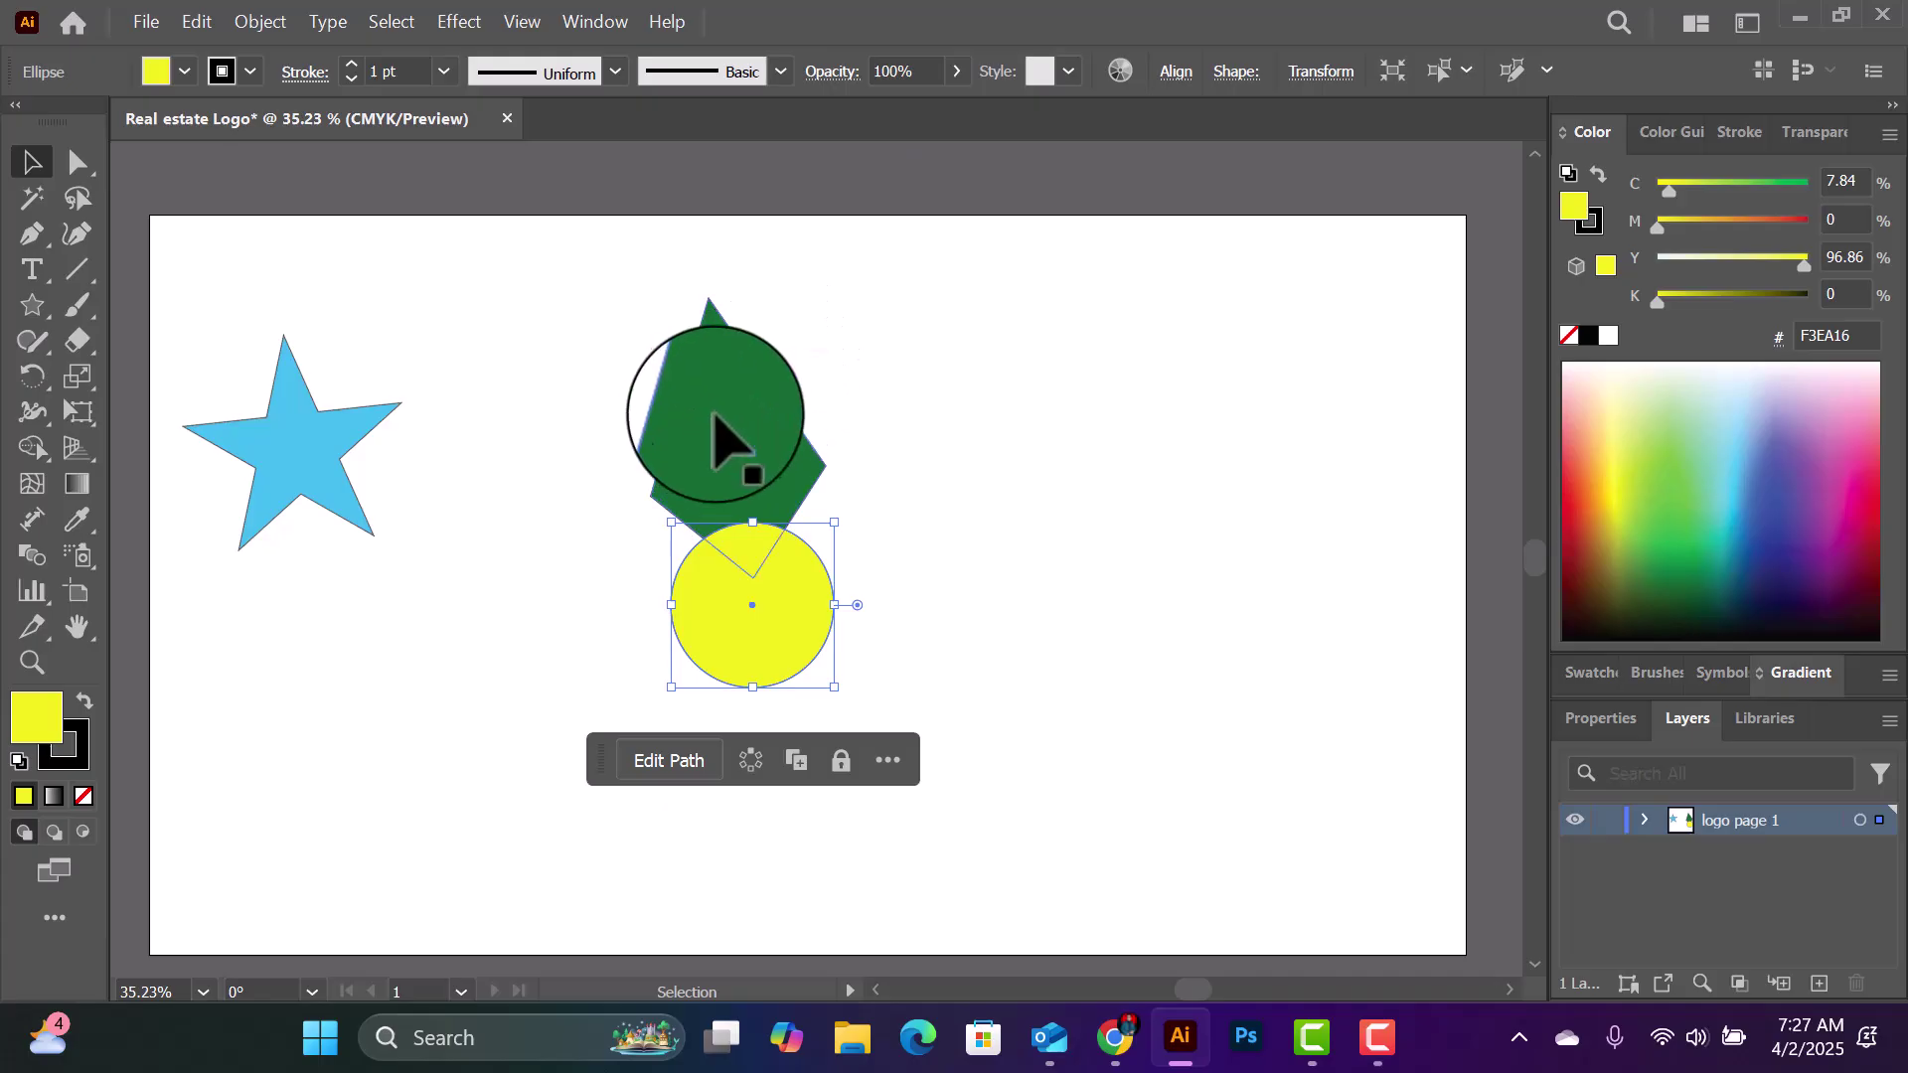
click(656, 296)
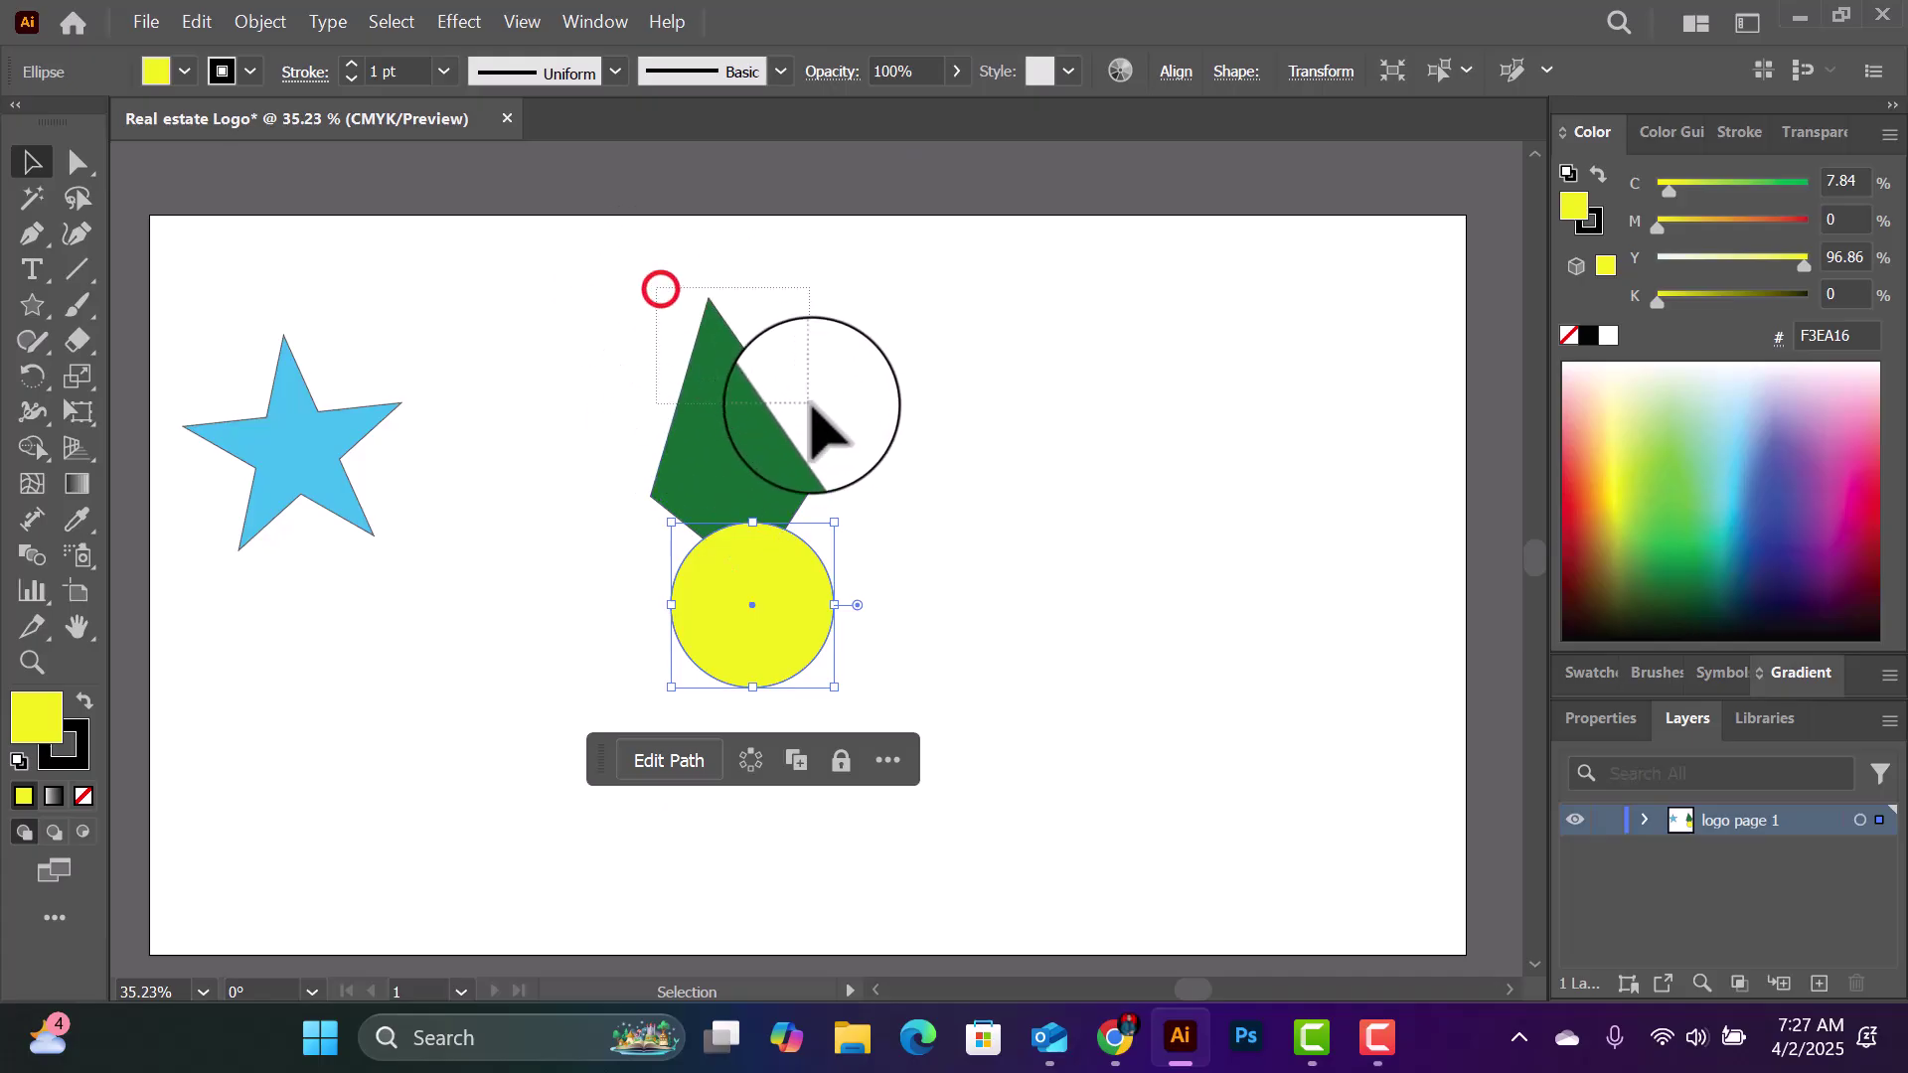
Step: Copy the green petal and use Paste in Place to stack a duplicate over it
right_click(708, 393)
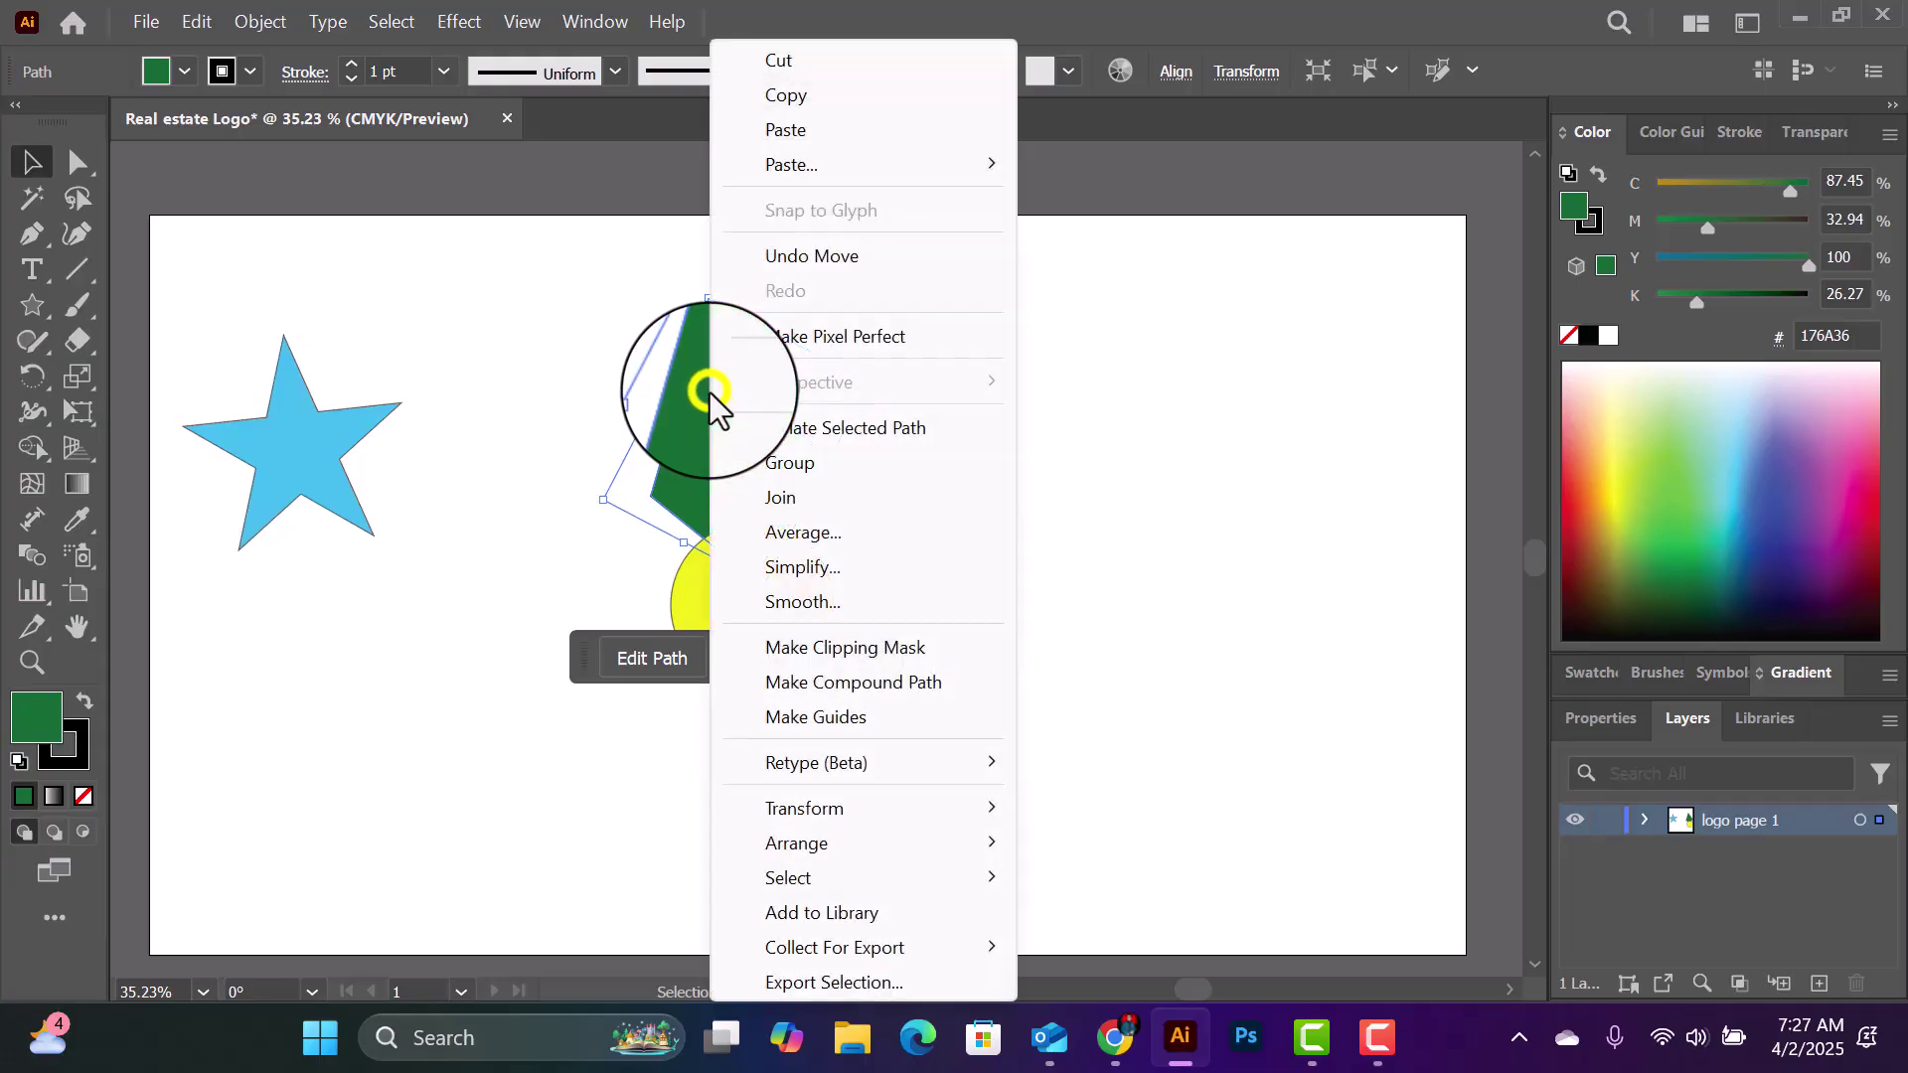
click(790, 97)
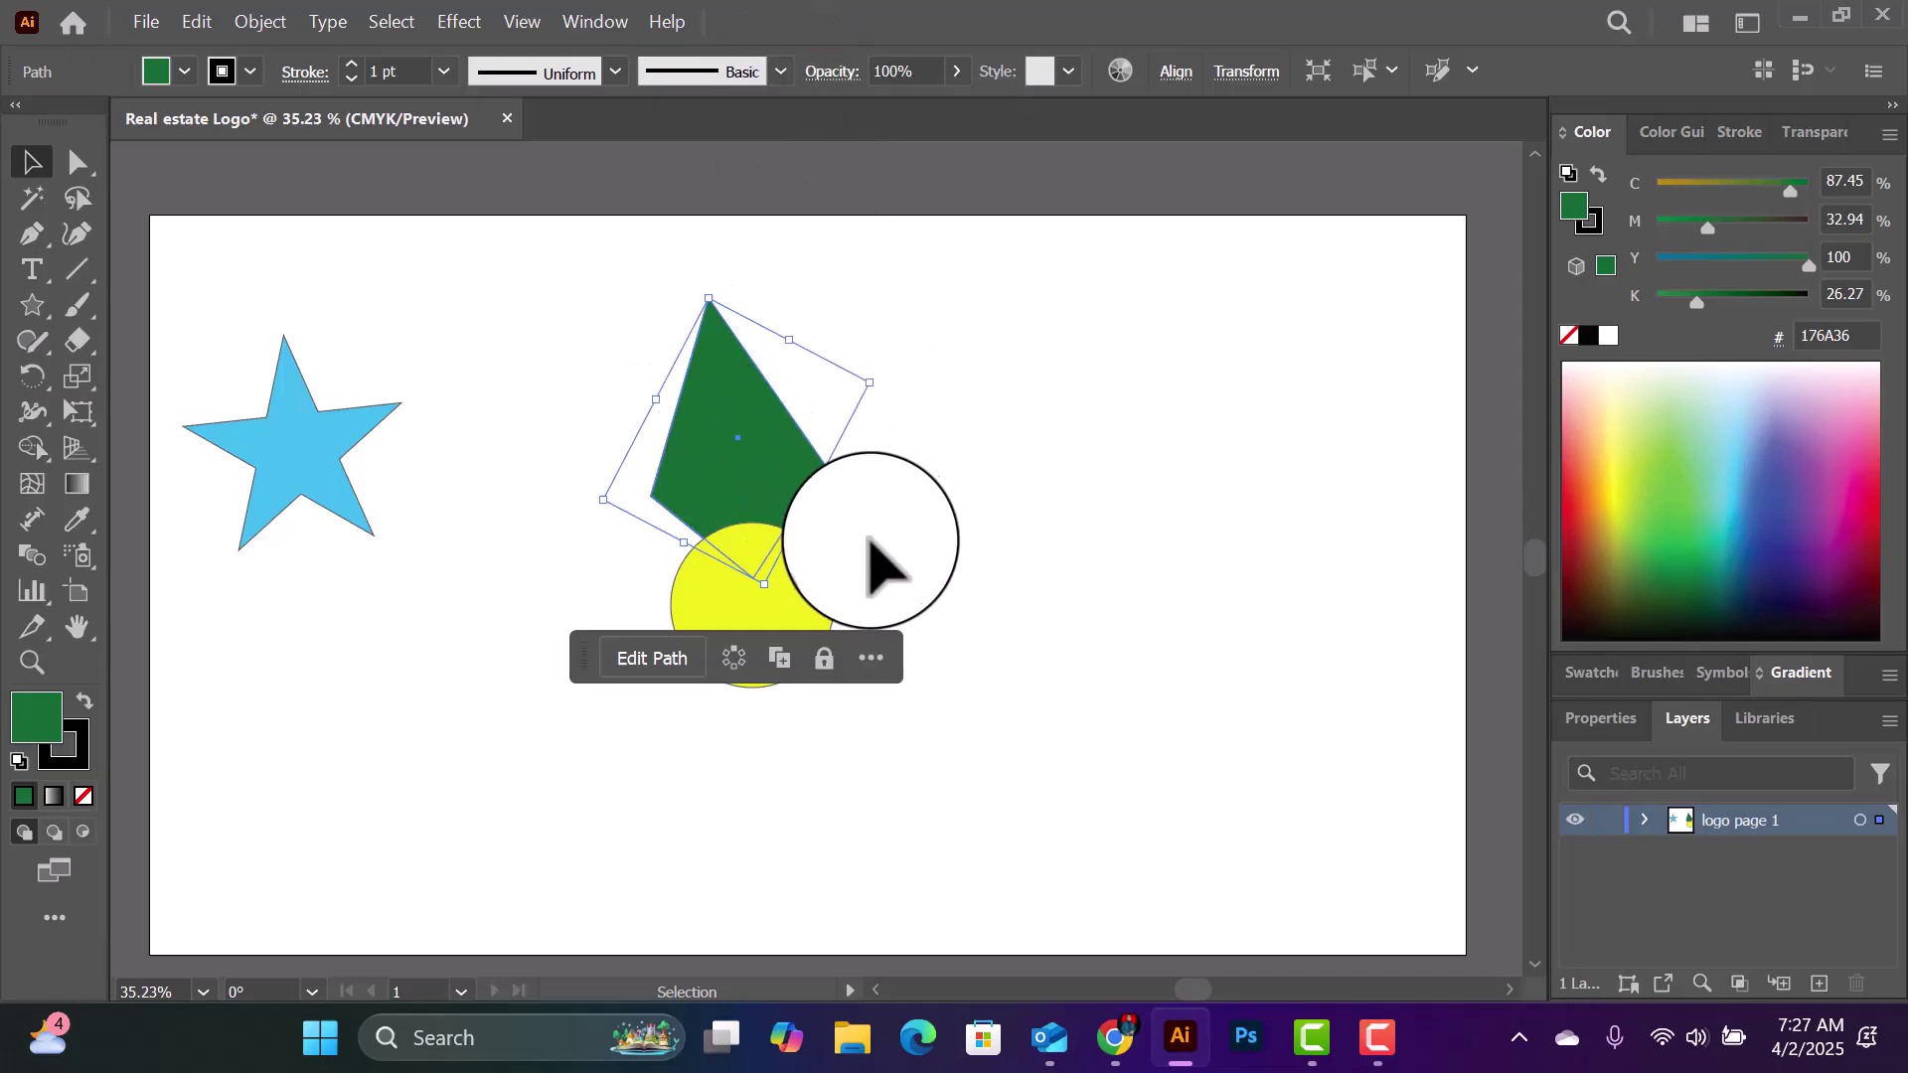
right_click(912, 584)
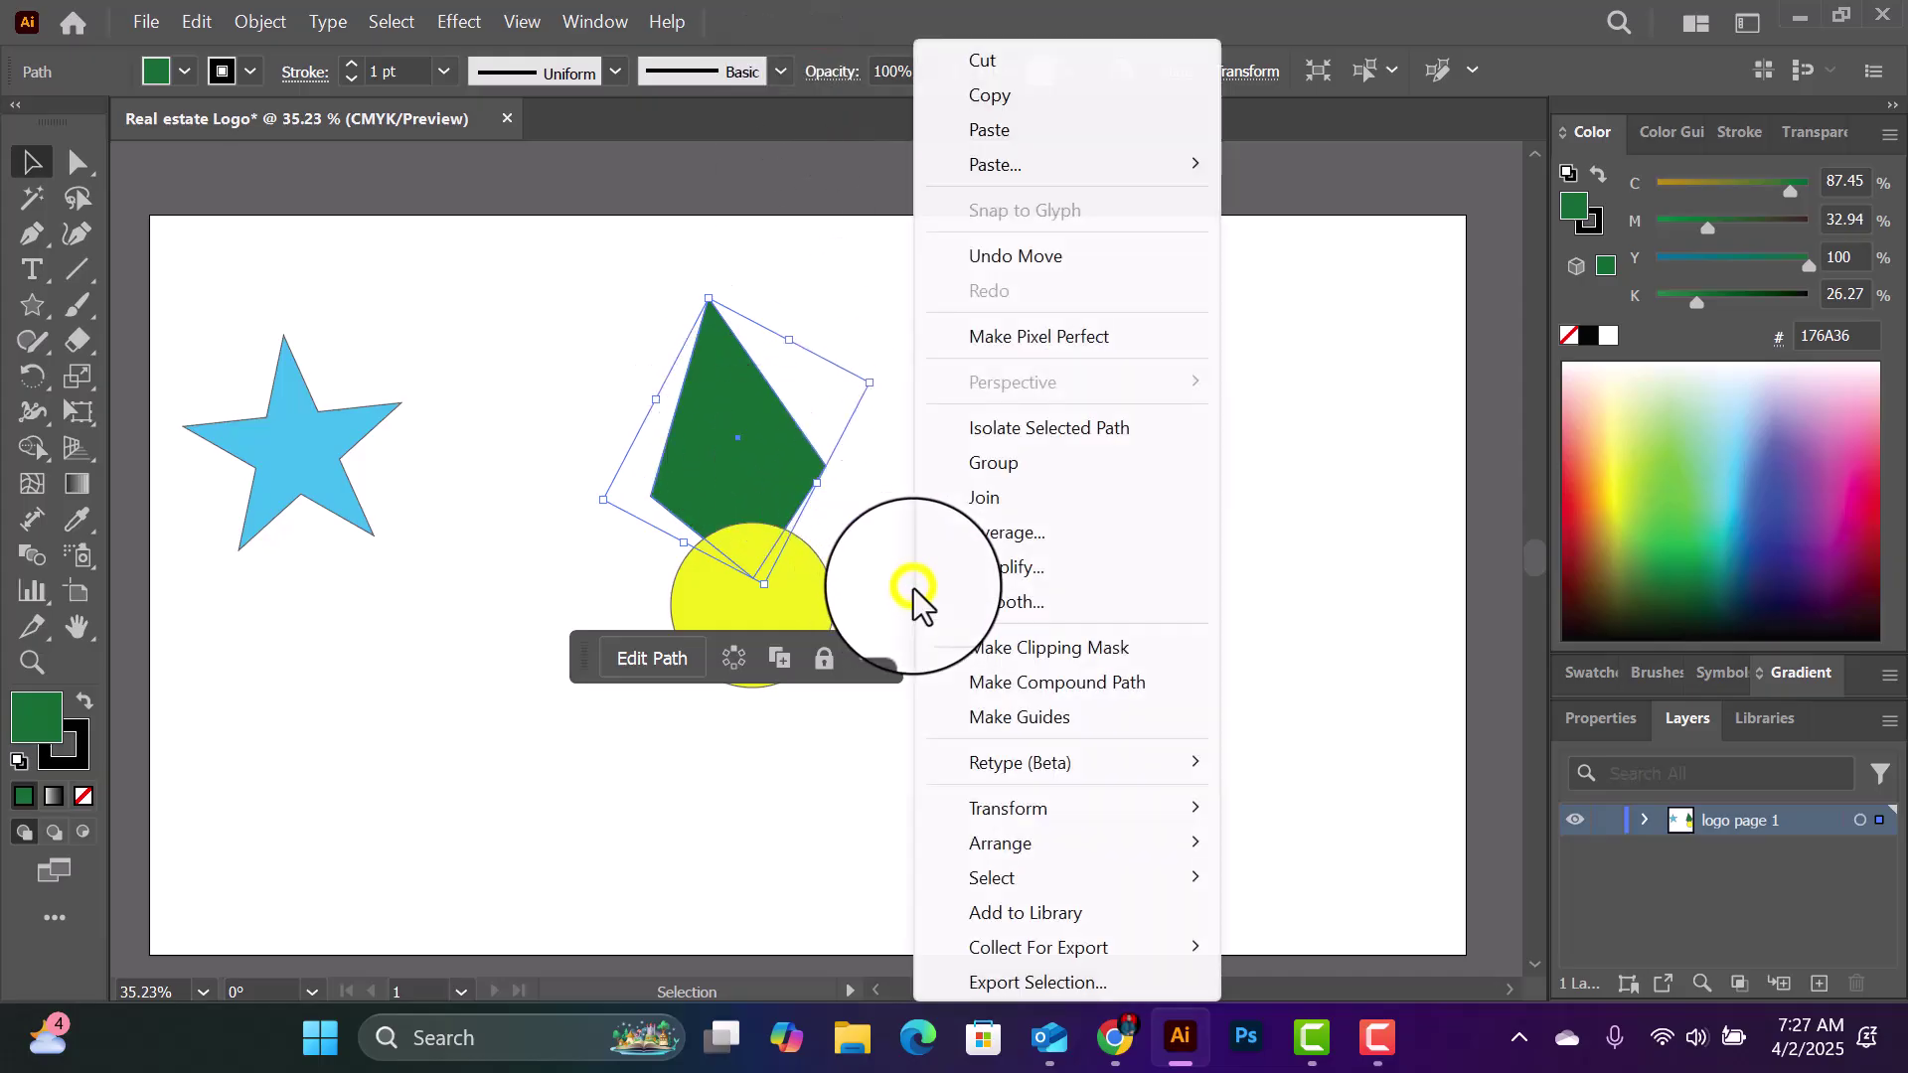
click(1028, 165)
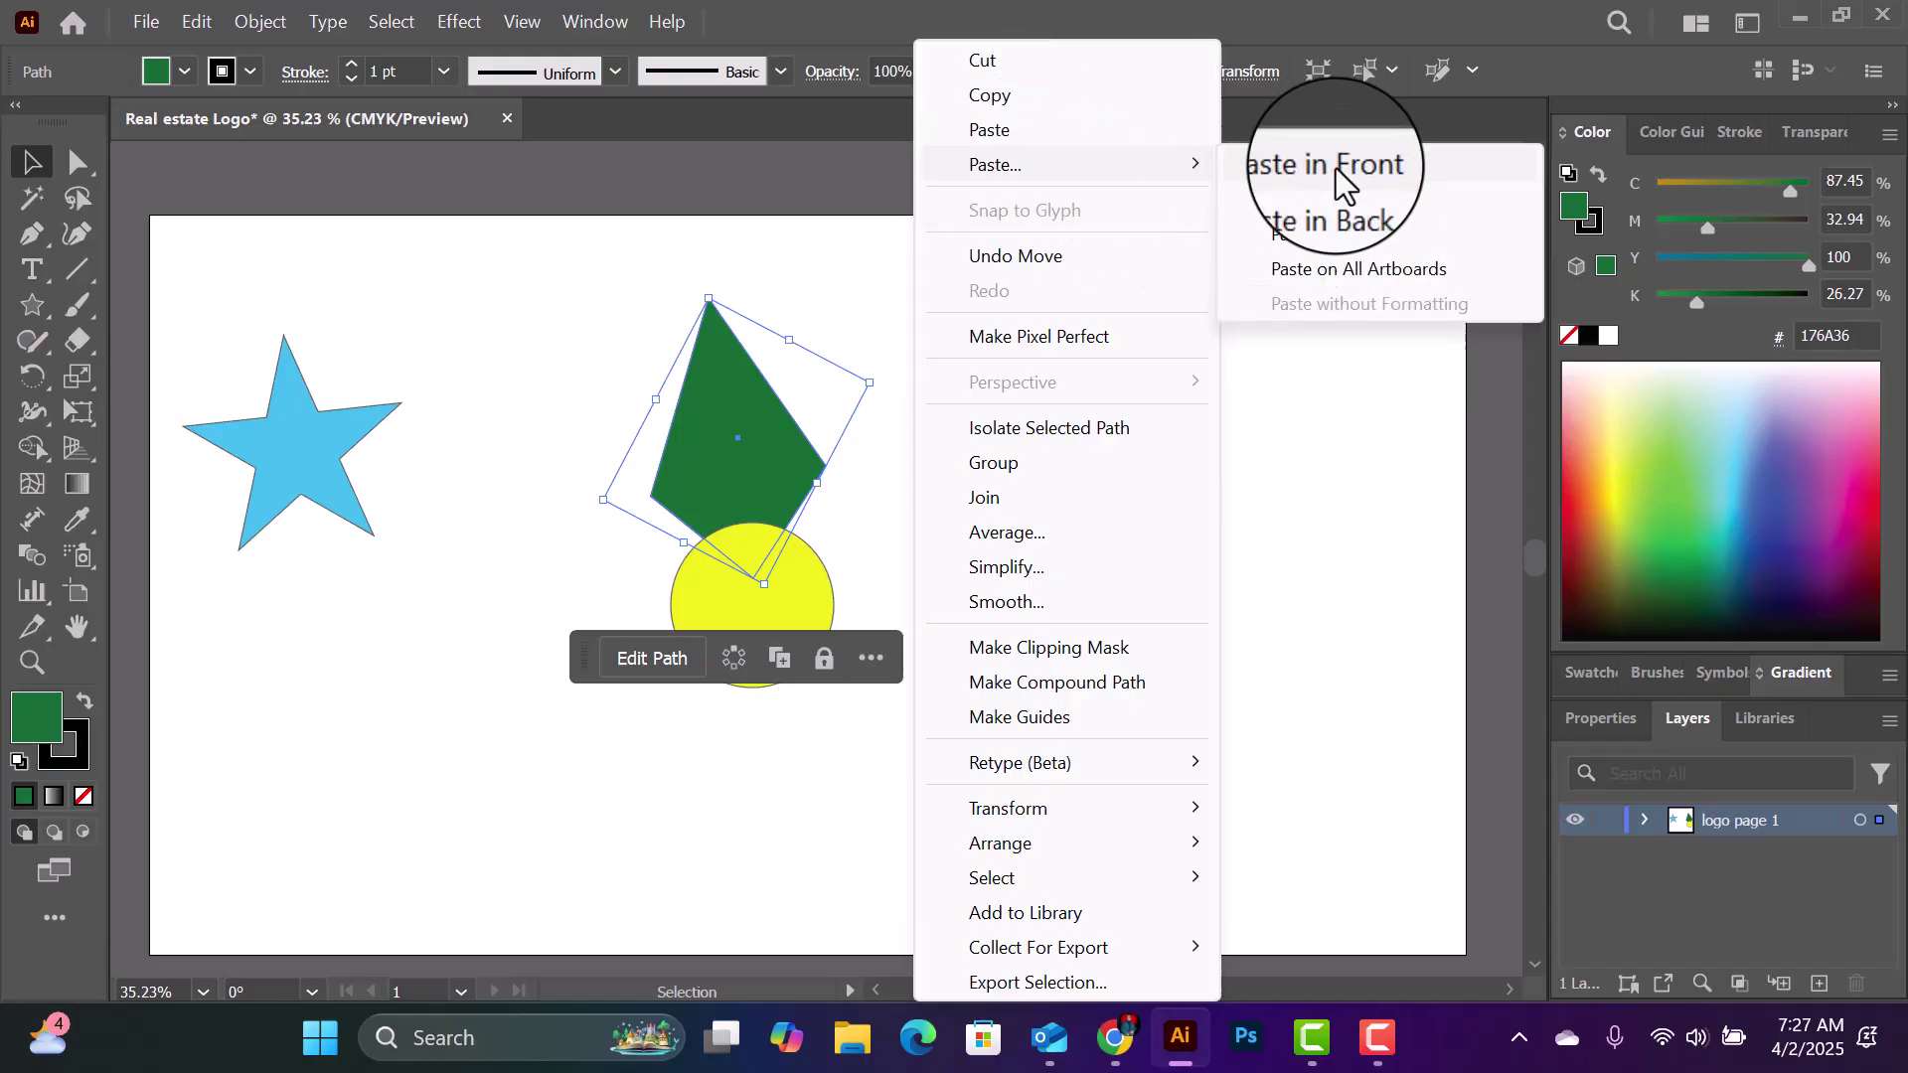
click(1332, 235)
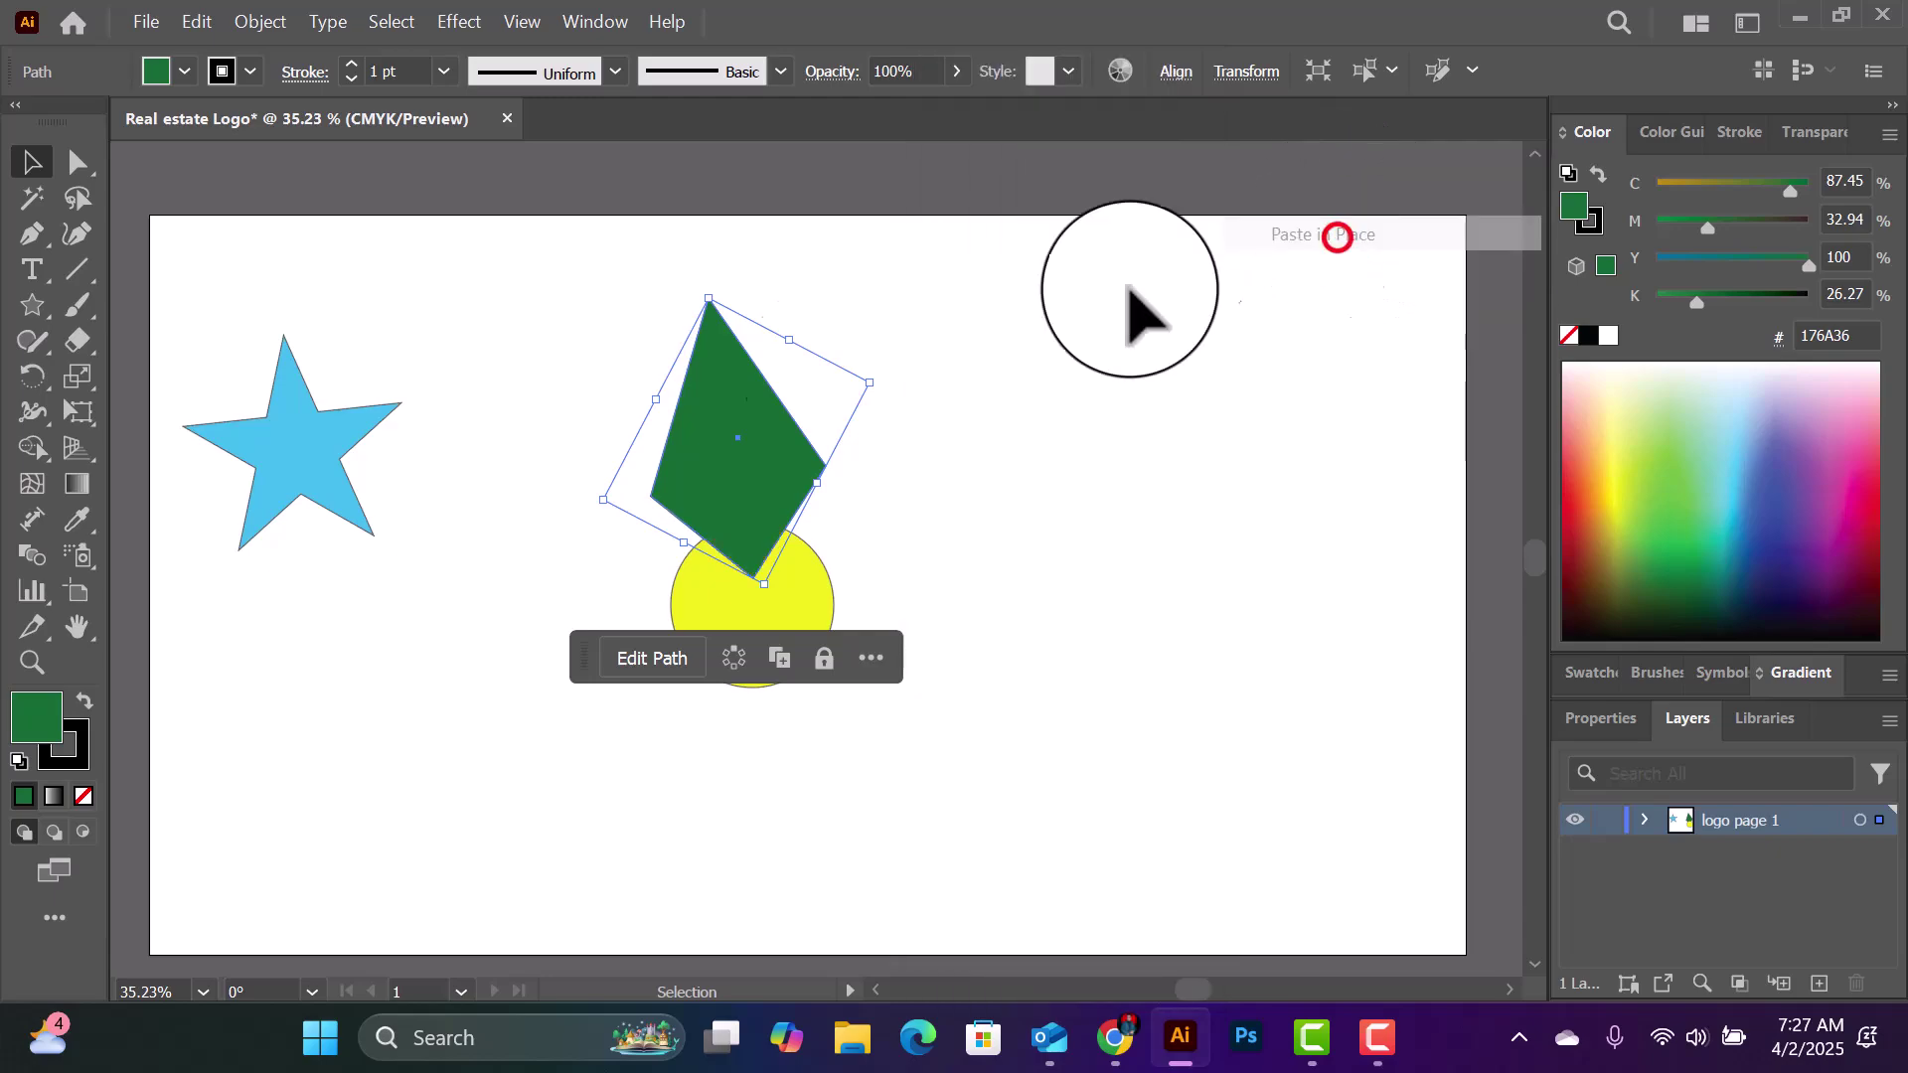
Step: Rotate and move the pasted petal beside the circle's right edge, recentring the yellow circle
drag(732, 392, 915, 417)
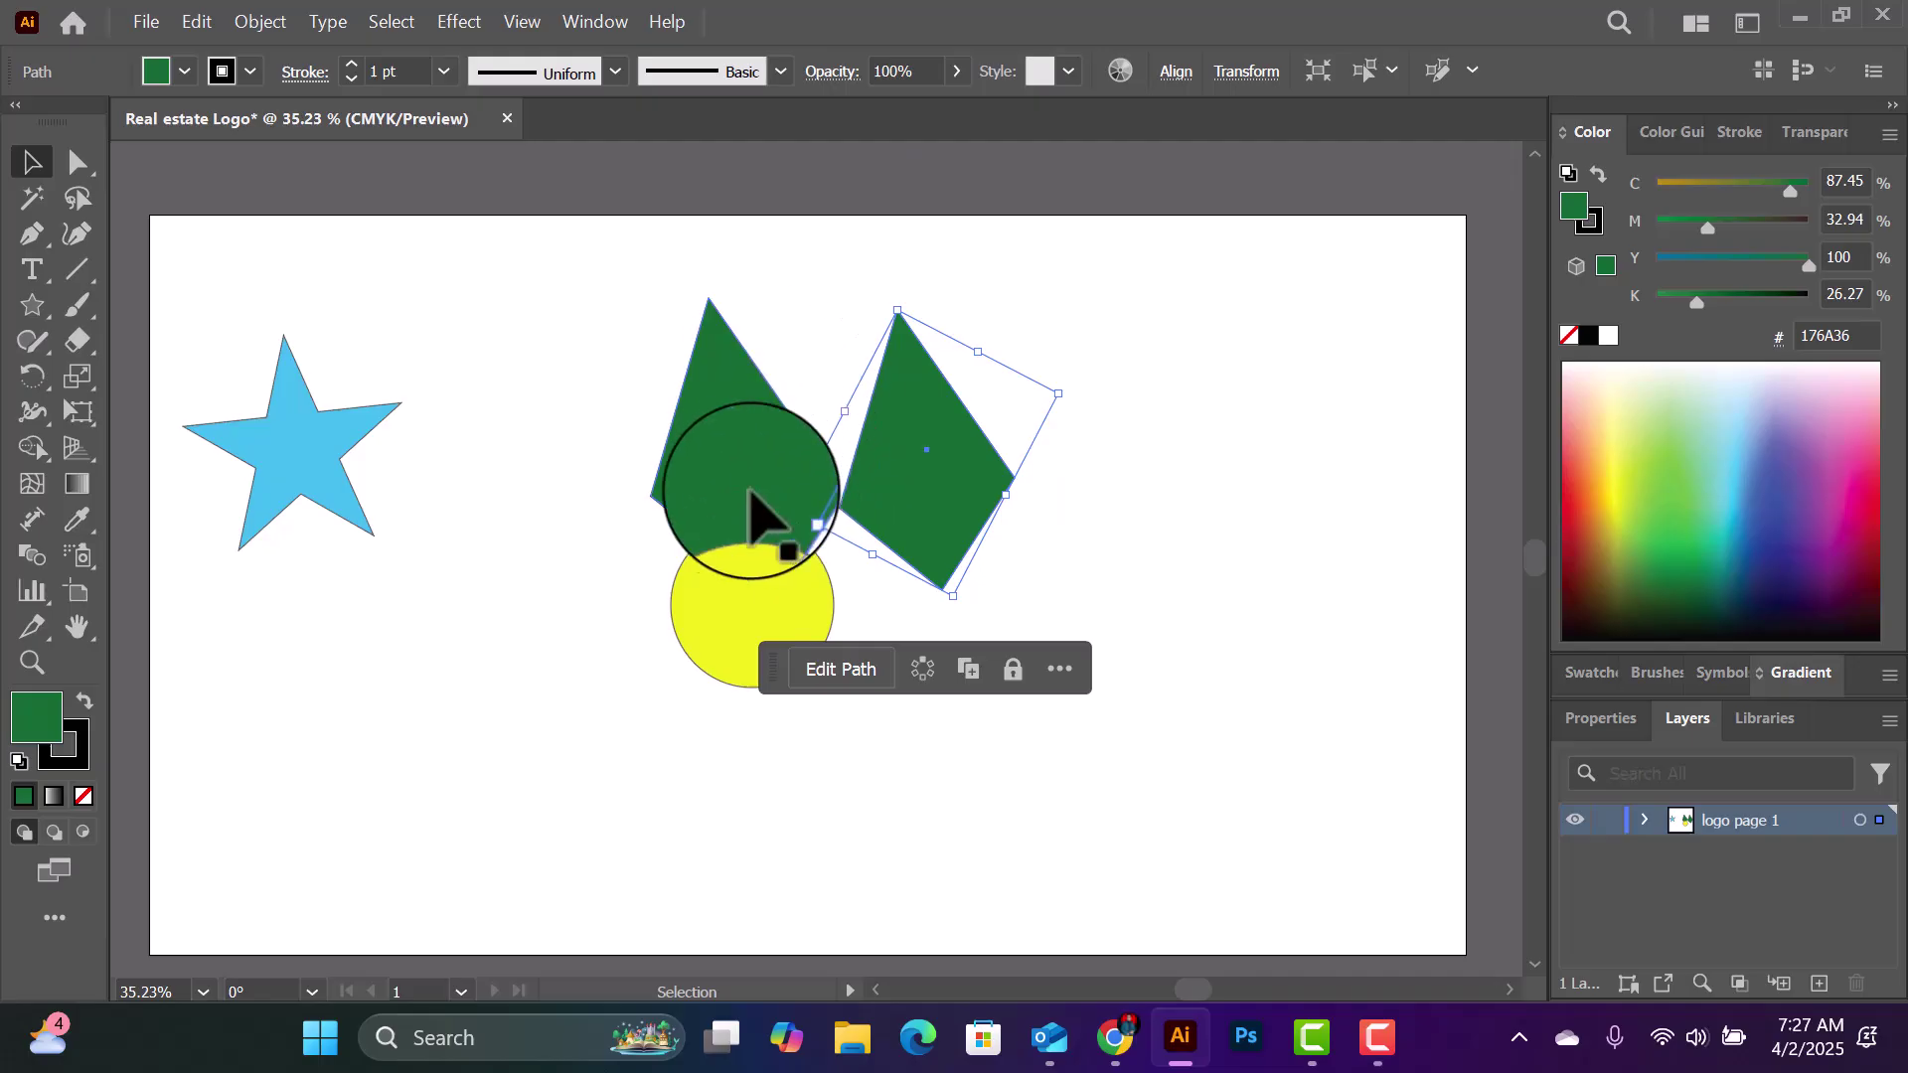
click(1073, 395)
click(935, 456)
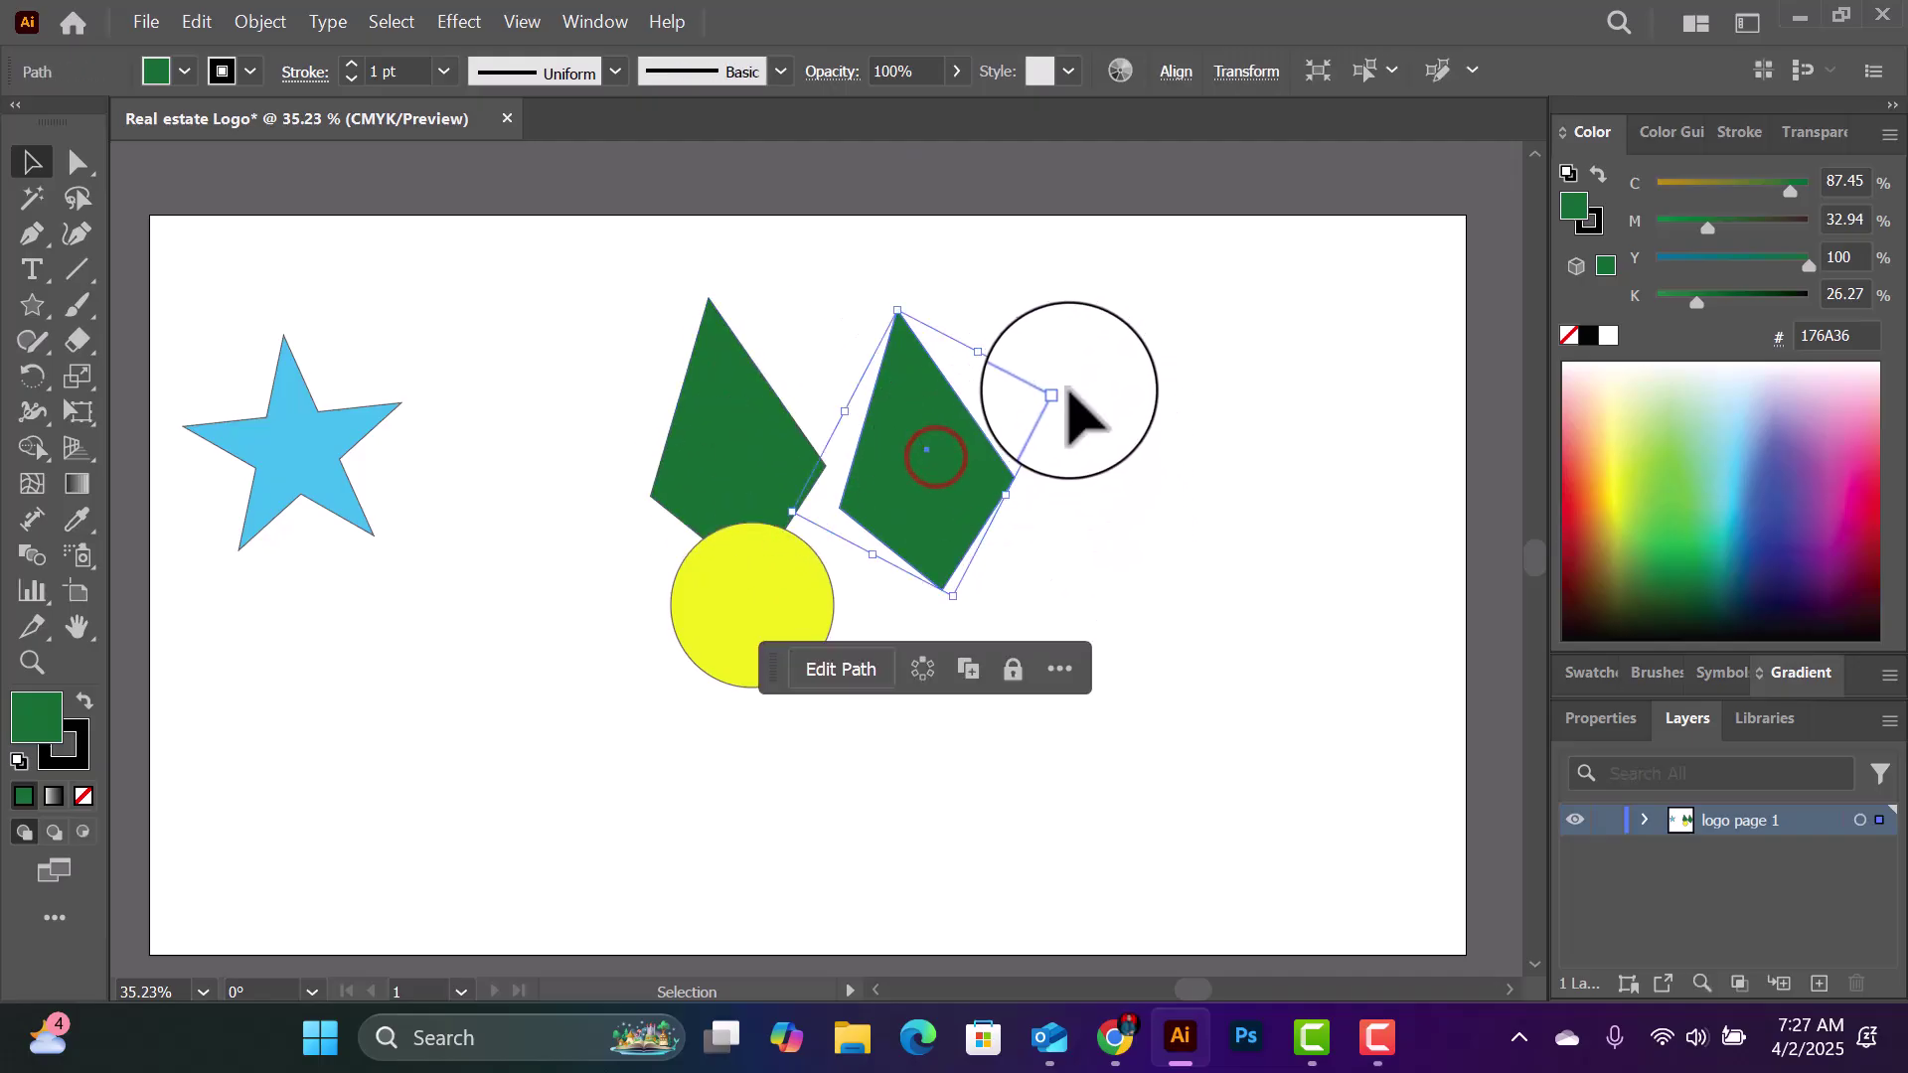
drag(1066, 392, 979, 575)
drag(985, 429, 967, 573)
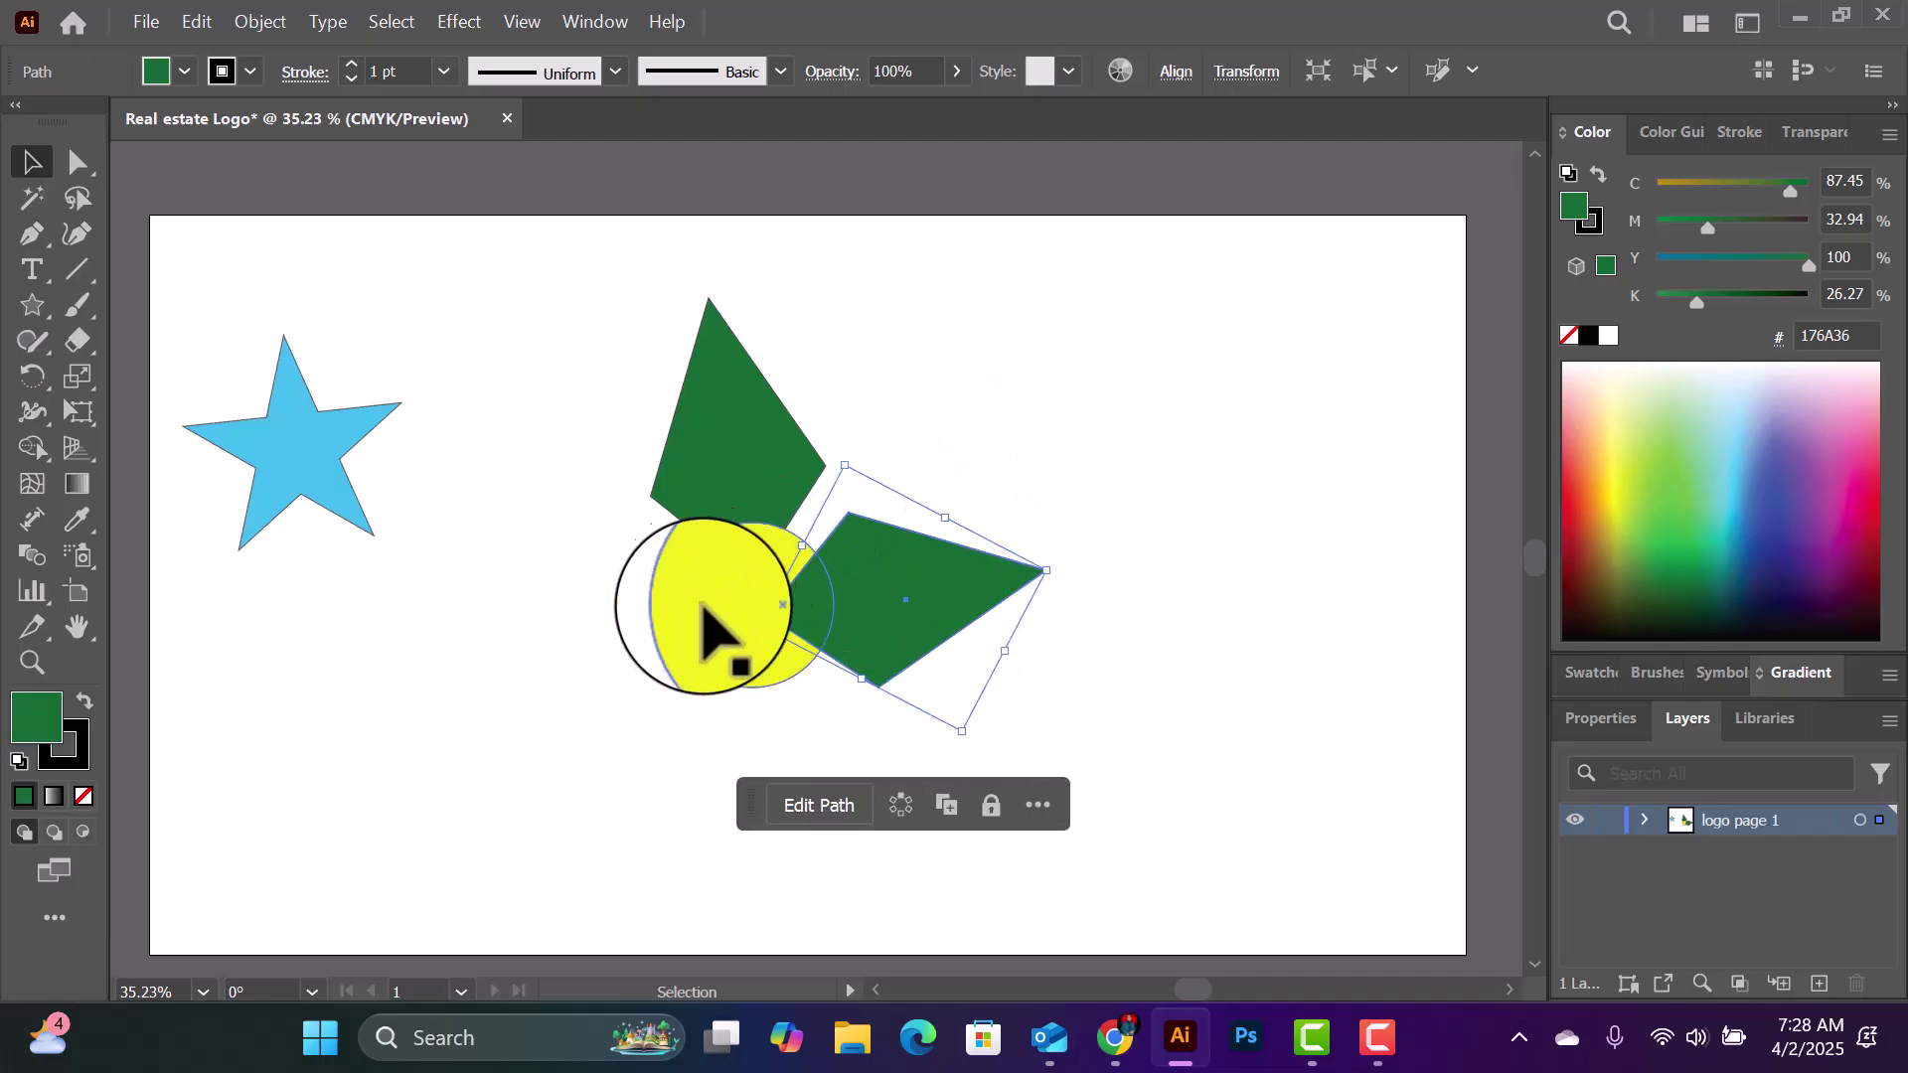
drag(731, 594, 791, 599)
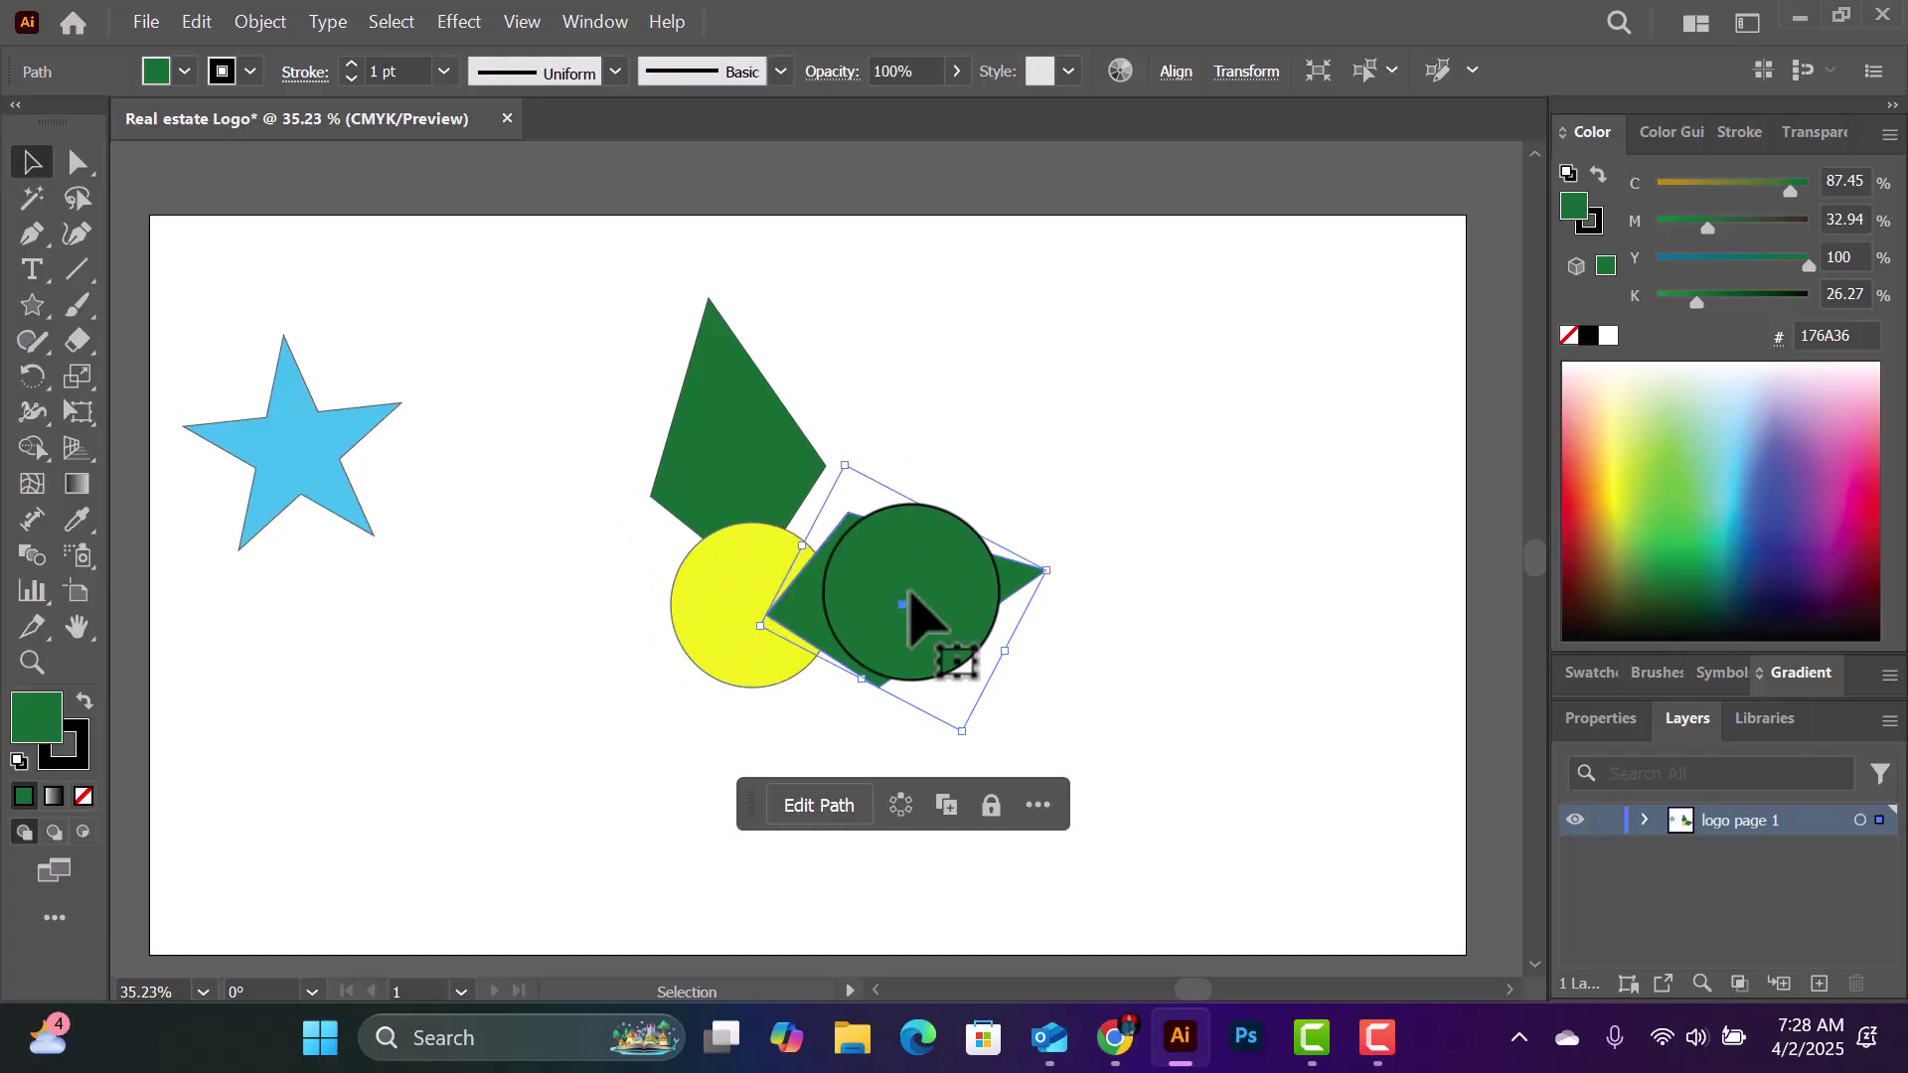
mouse_move(750, 586)
mouse_down()
mouse_move(693, 596)
mouse_move(920, 609)
mouse_move(925, 639)
mouse_move(737, 569)
mouse_up()
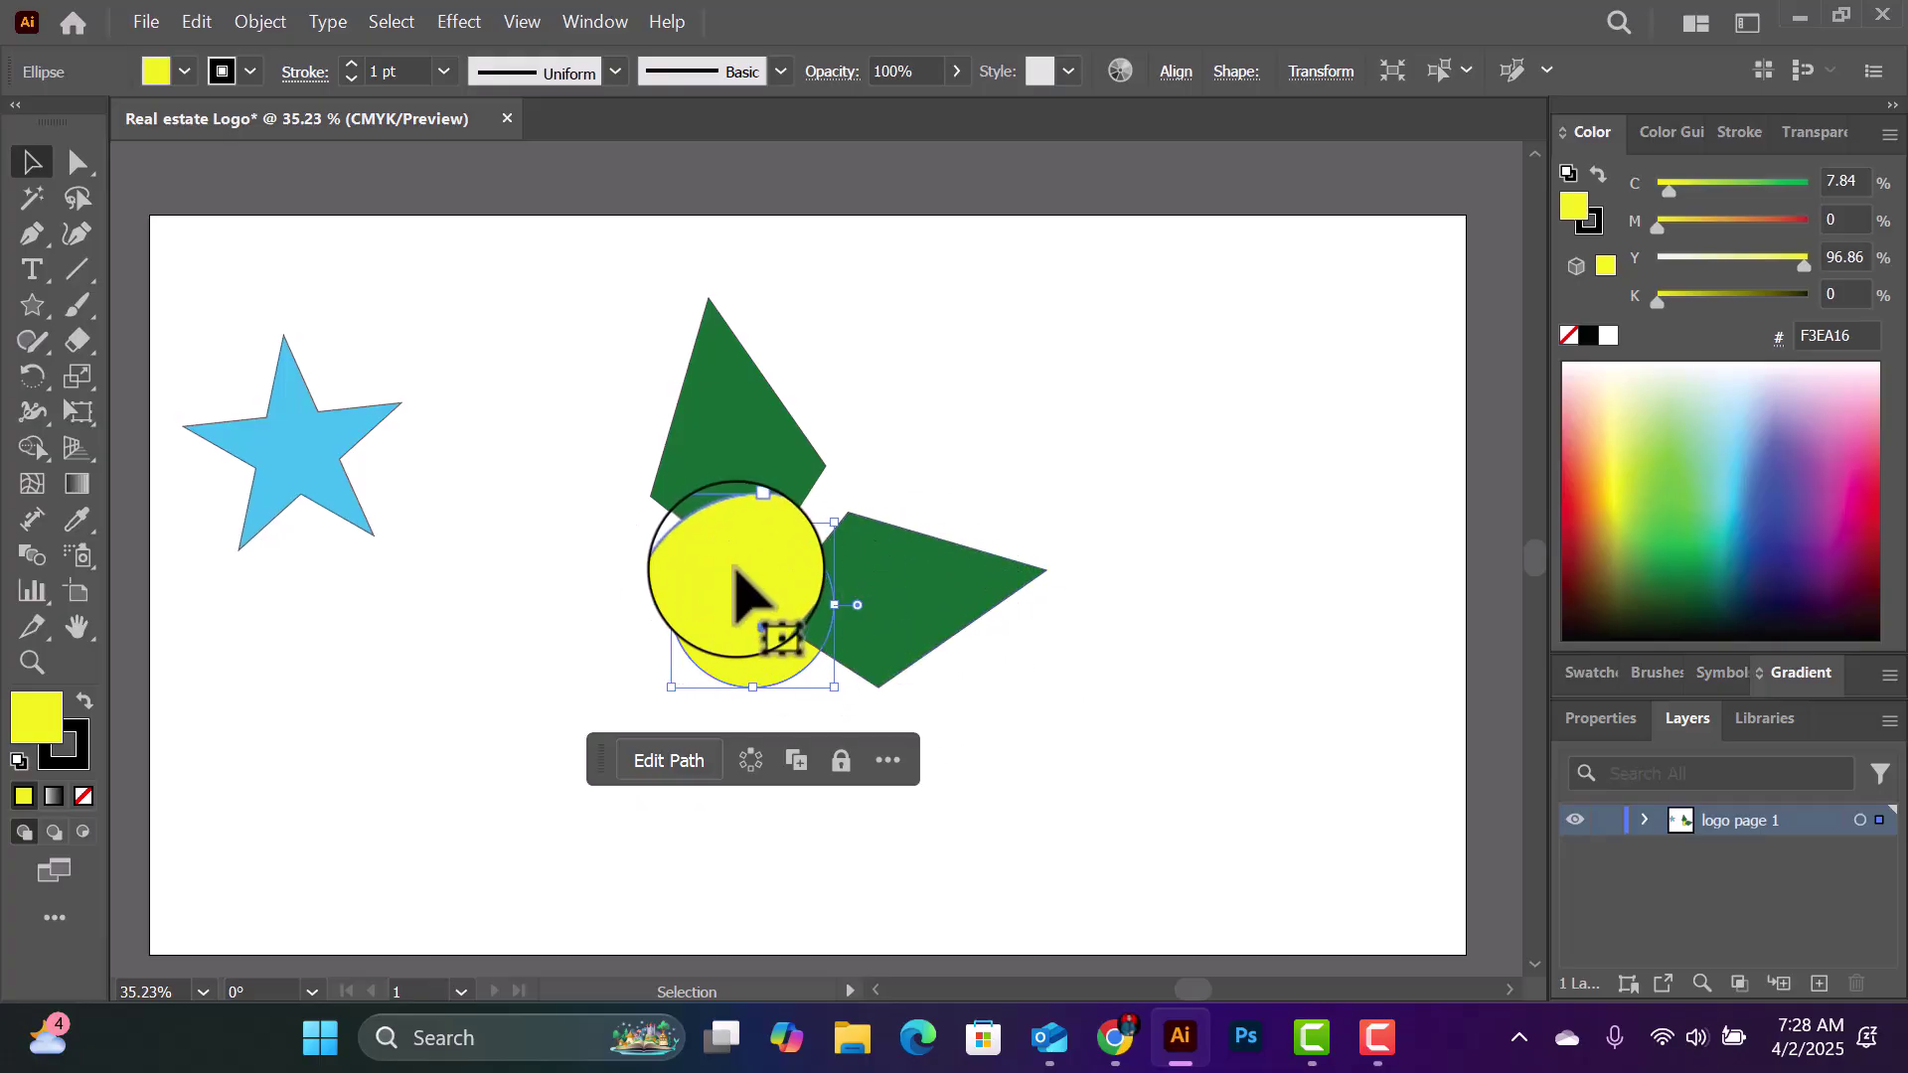
Step: Use Arrange > Bring to Front on the yellow circle and nudge it slightly down
right_click(737, 570)
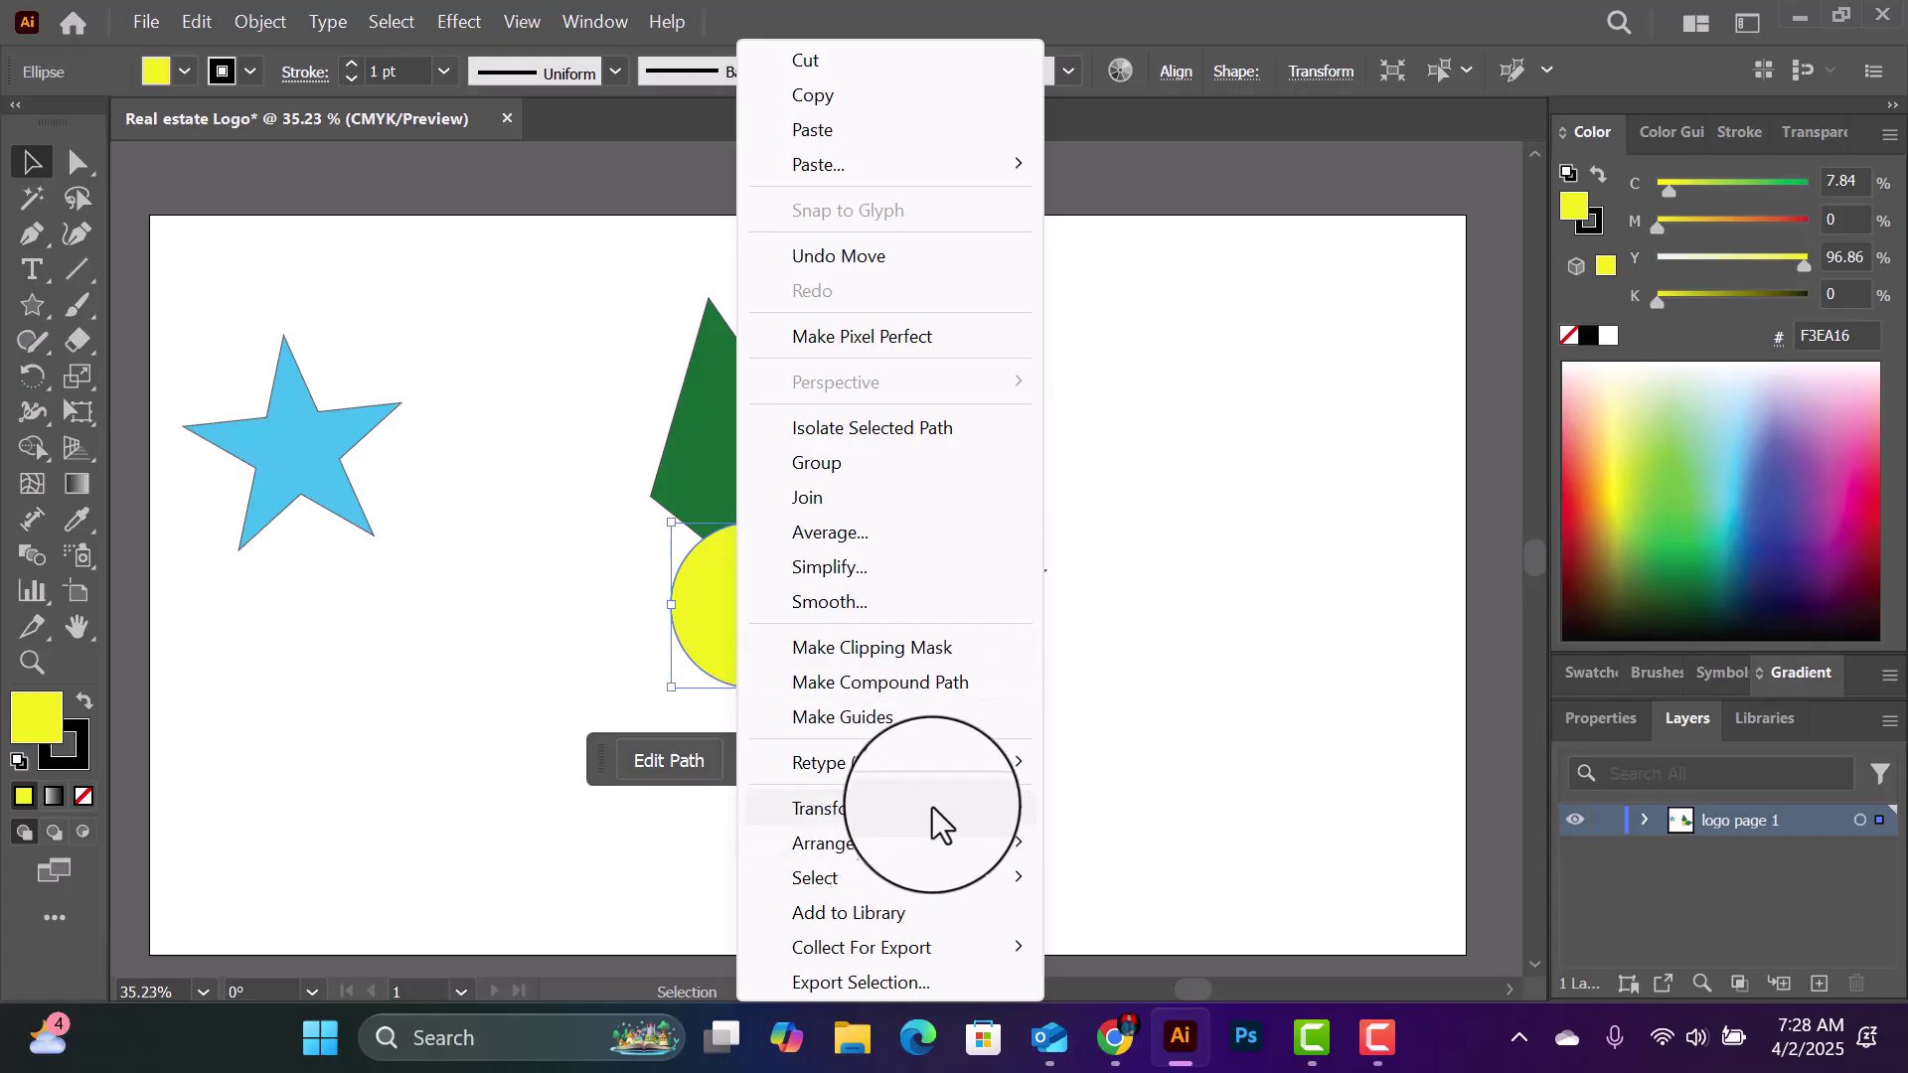
click(1016, 850)
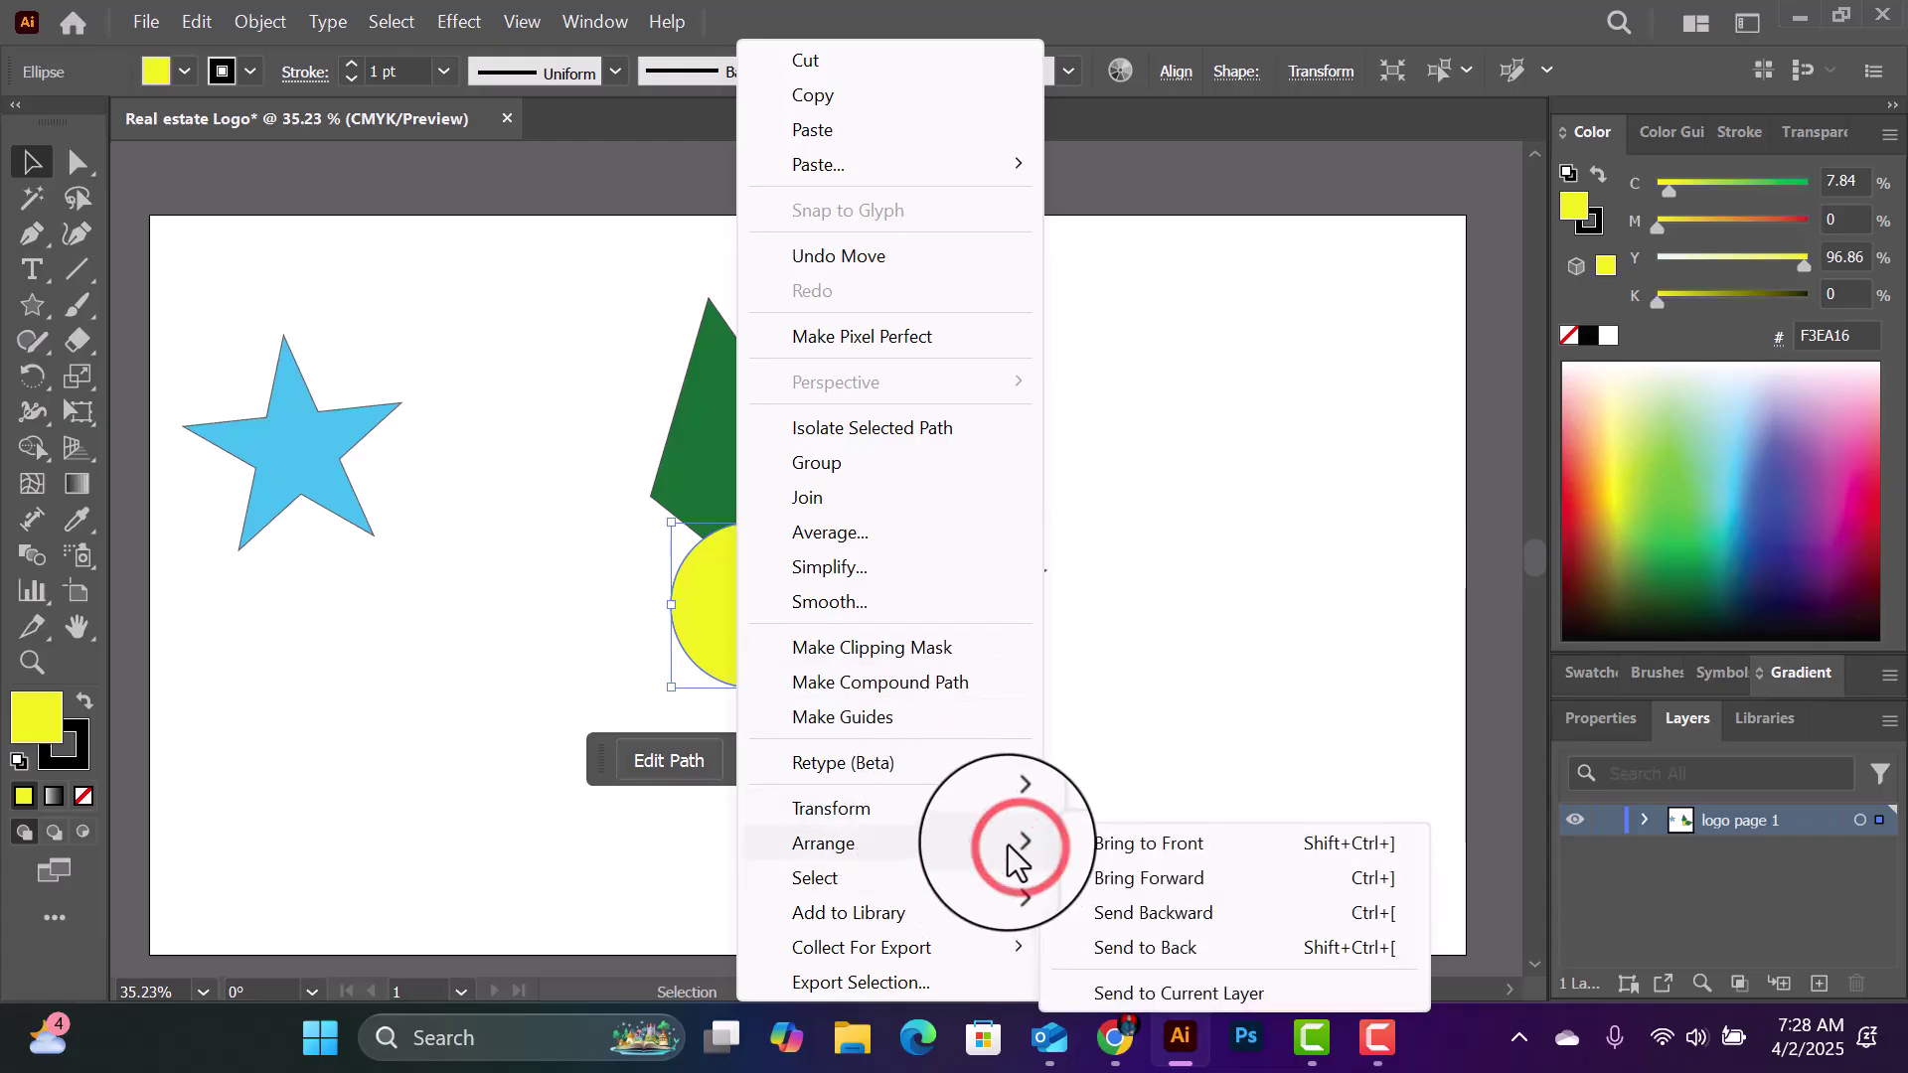
click(1371, 845)
mouse_move(747, 612)
mouse_down()
mouse_move(793, 561)
mouse_move(779, 596)
mouse_move(937, 609)
mouse_move(749, 639)
mouse_move(747, 616)
mouse_up()
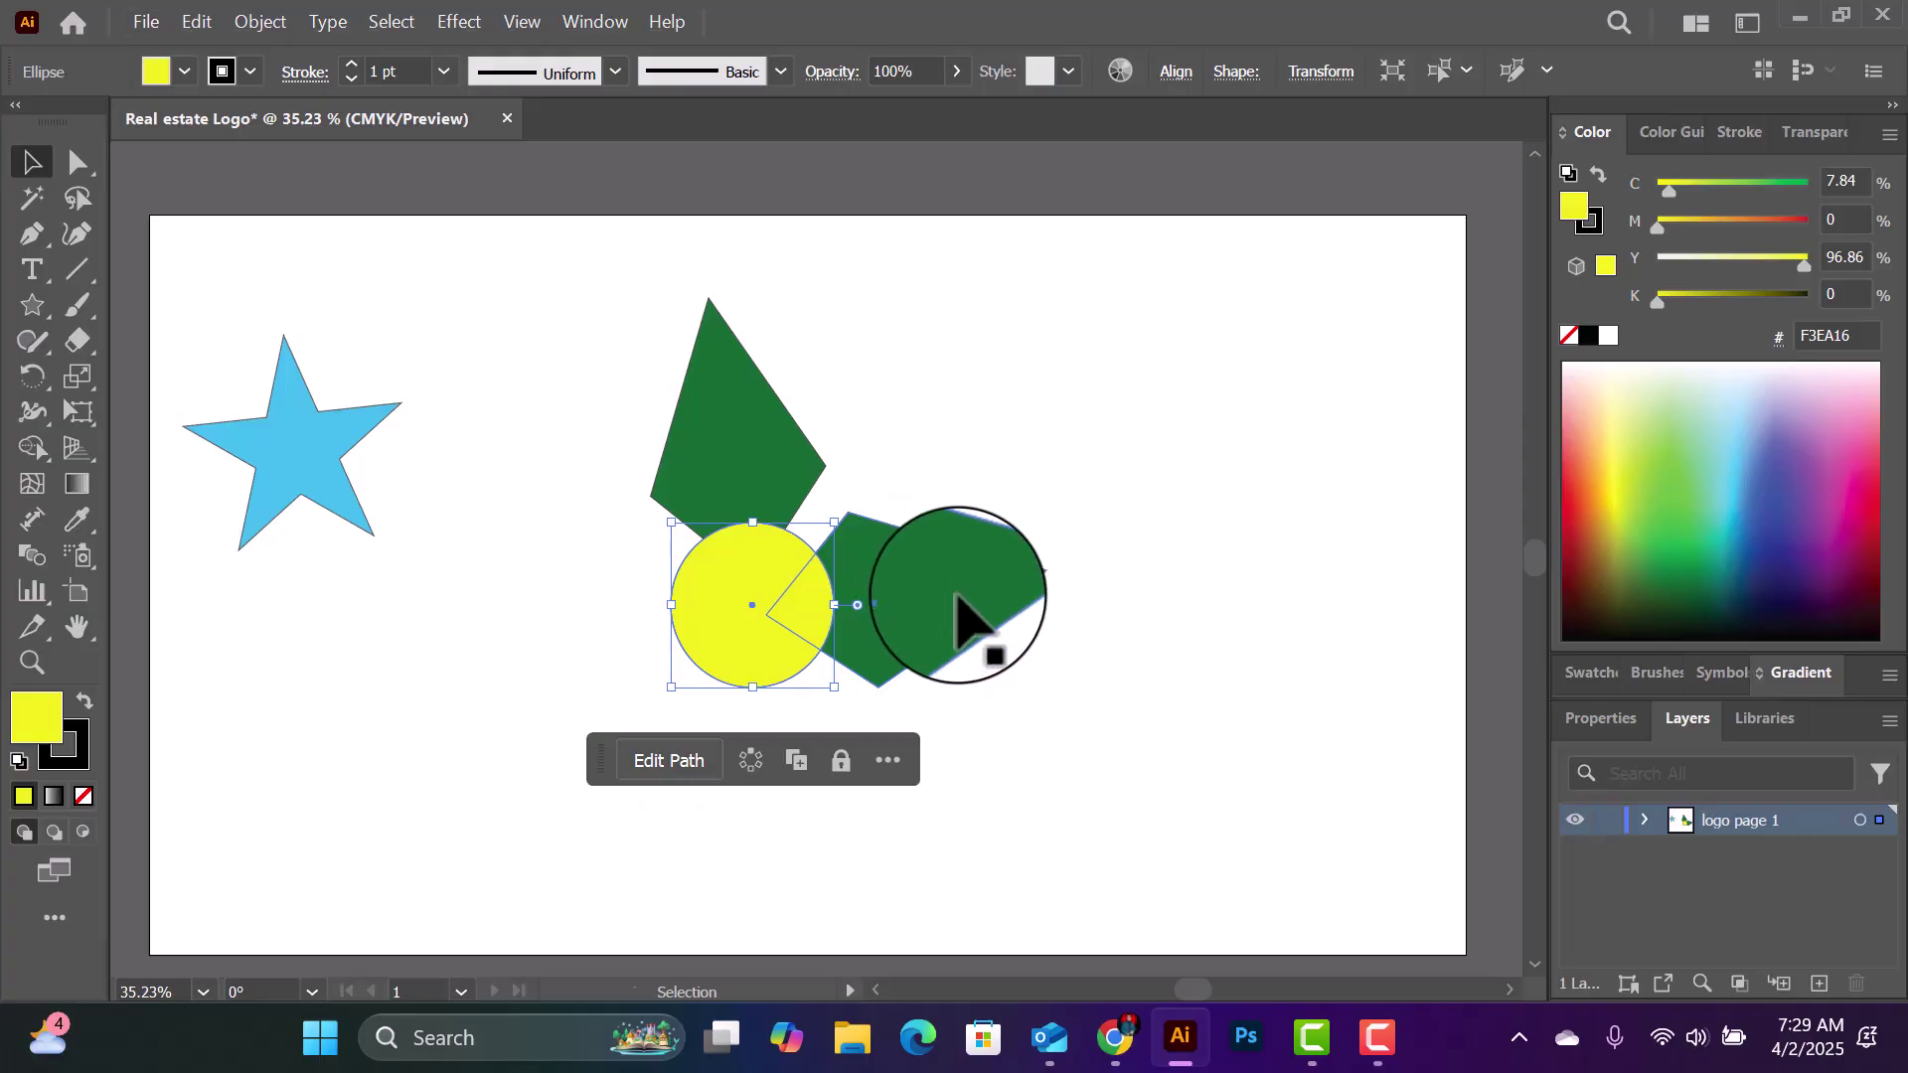
Step: Snug the right green petal against the circle and place a rotated copy below it
click(955, 583)
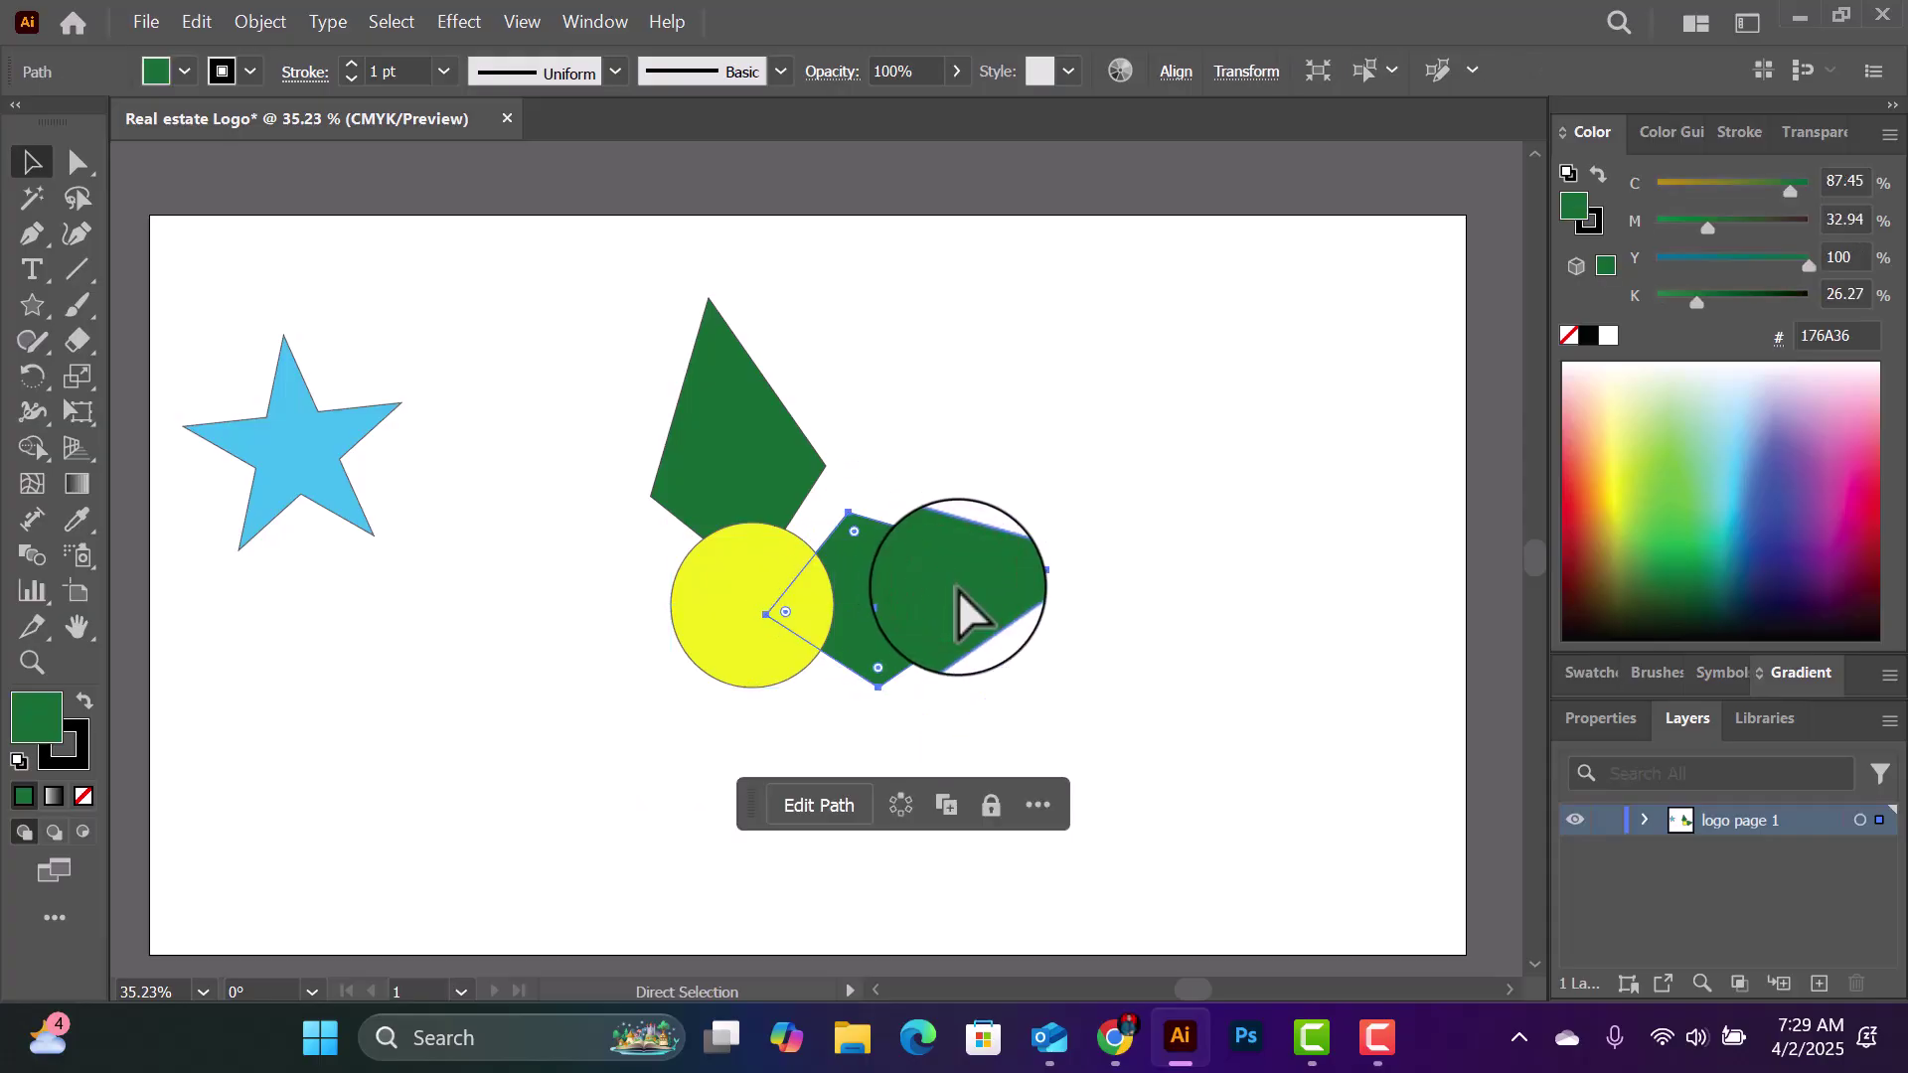
drag(958, 589, 938, 566)
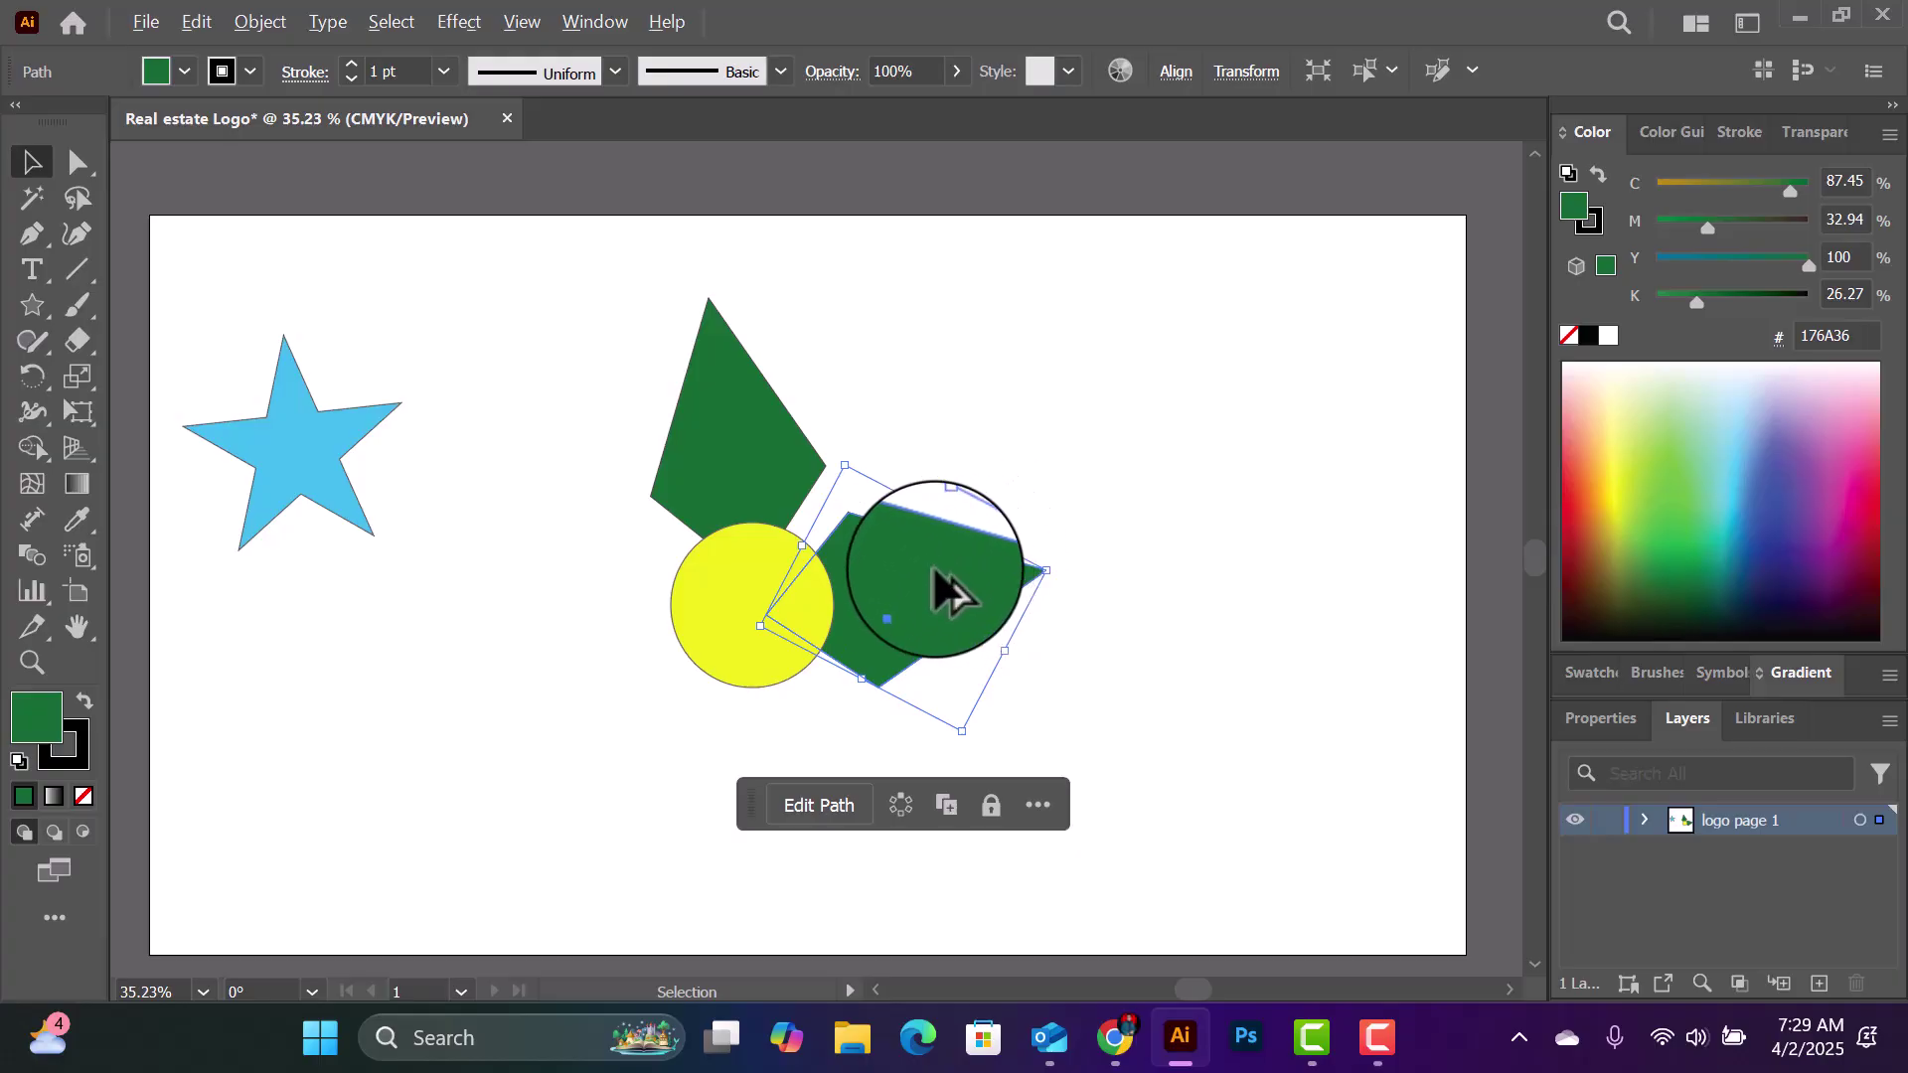
drag(935, 561, 849, 746)
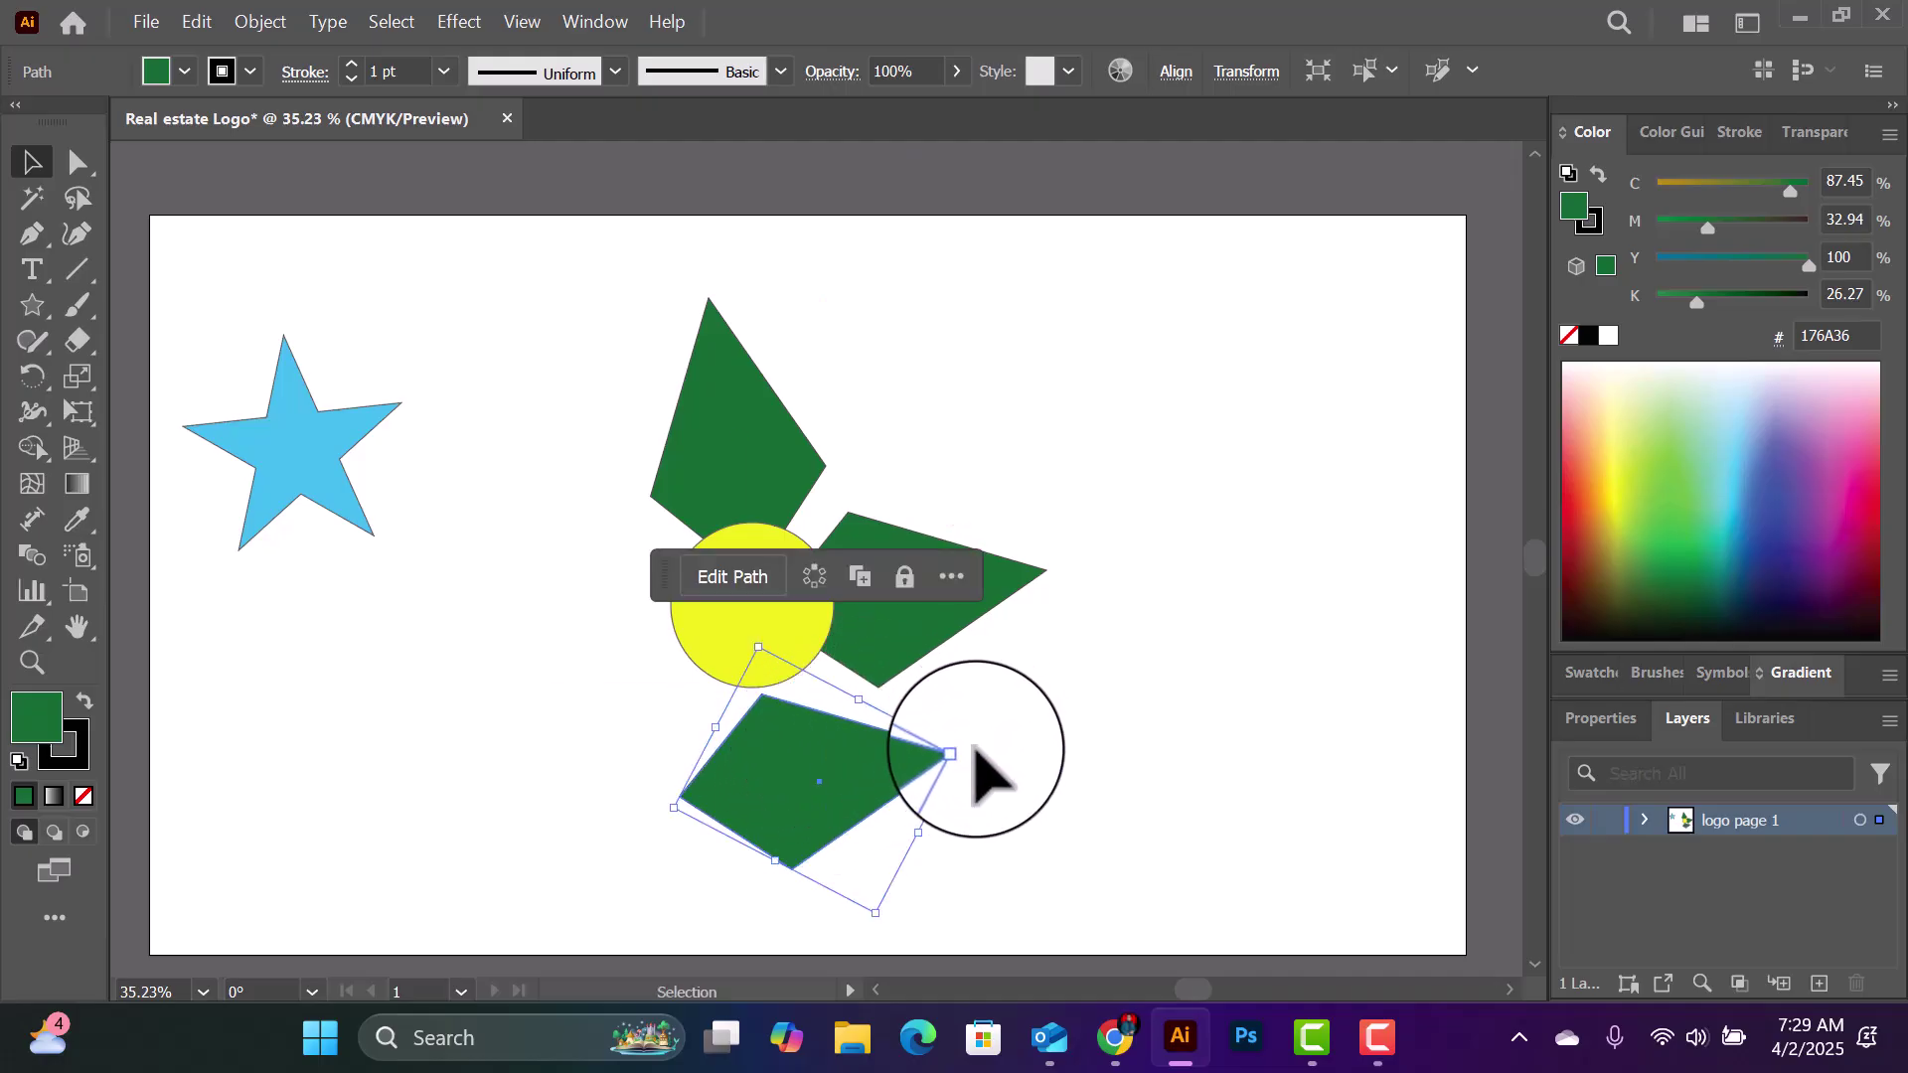
drag(969, 751, 833, 890)
drag(827, 699, 773, 700)
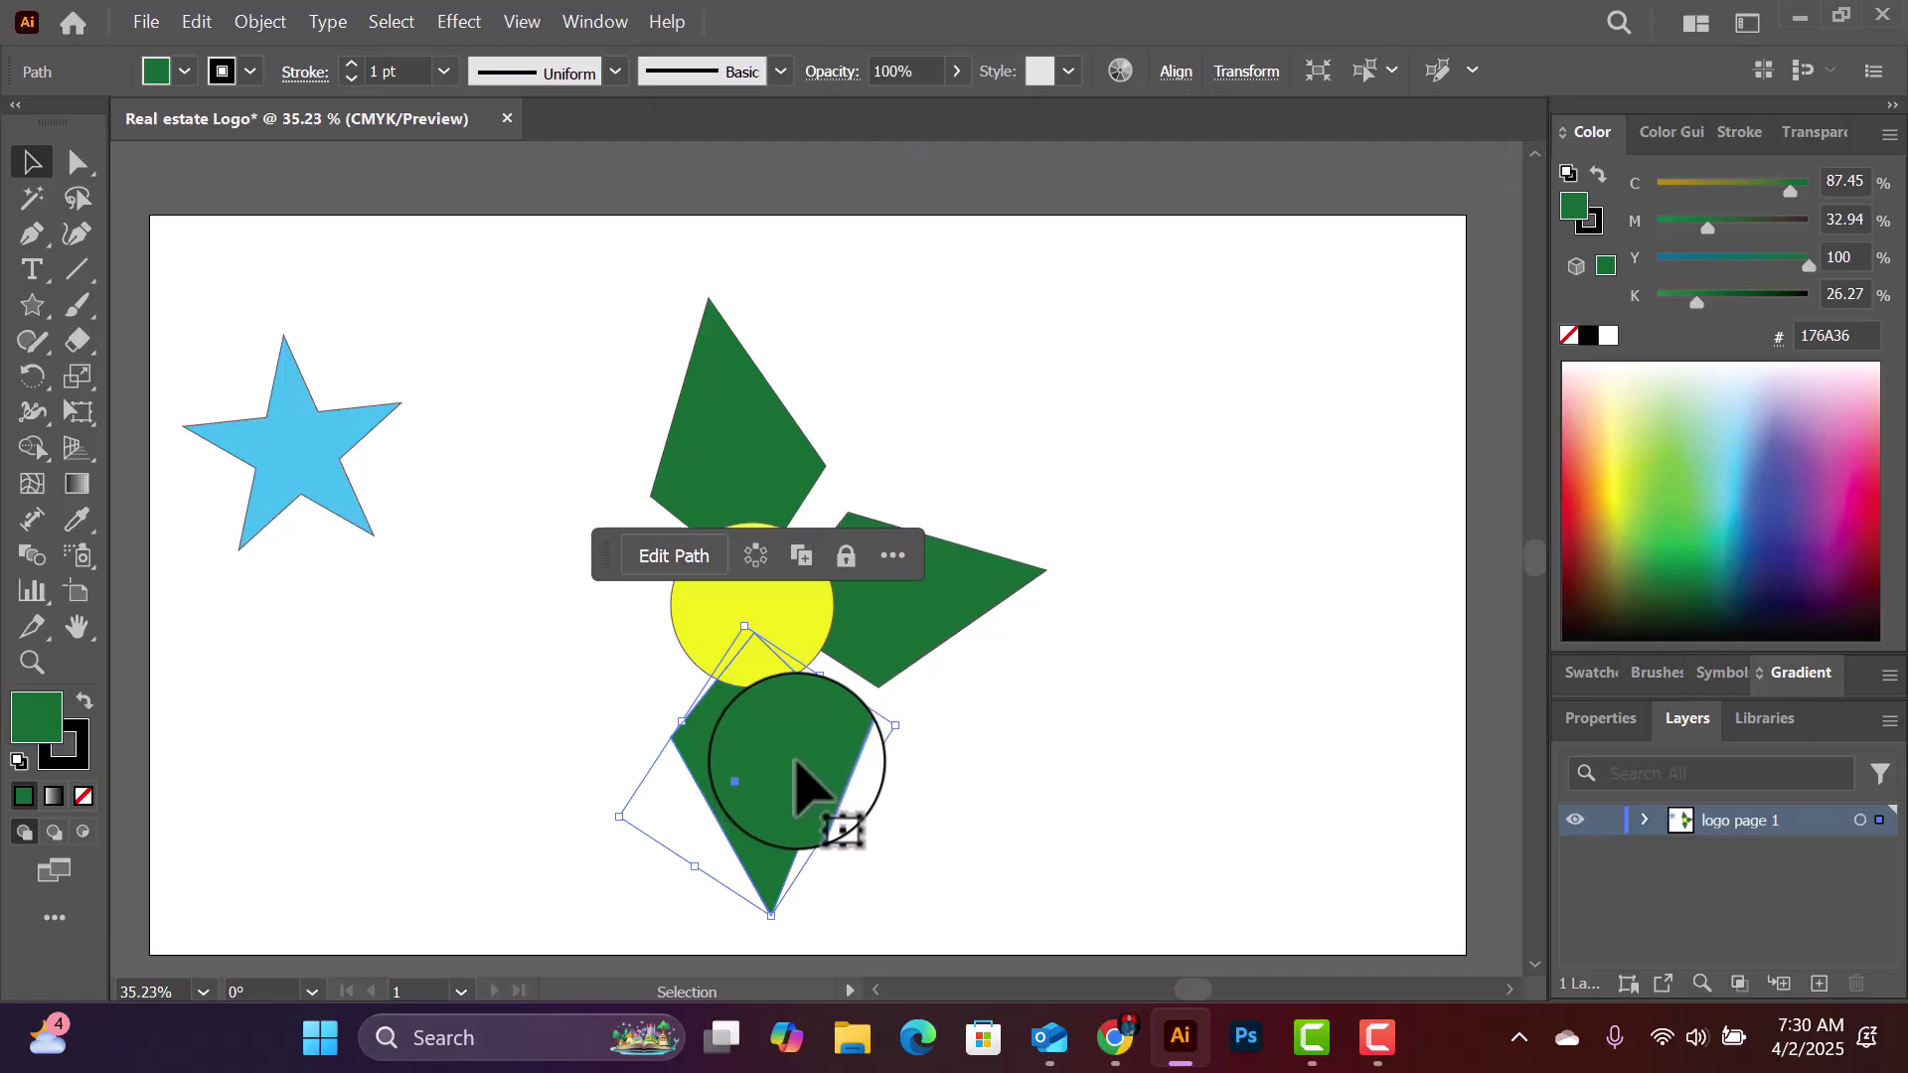
drag(795, 757, 598, 678)
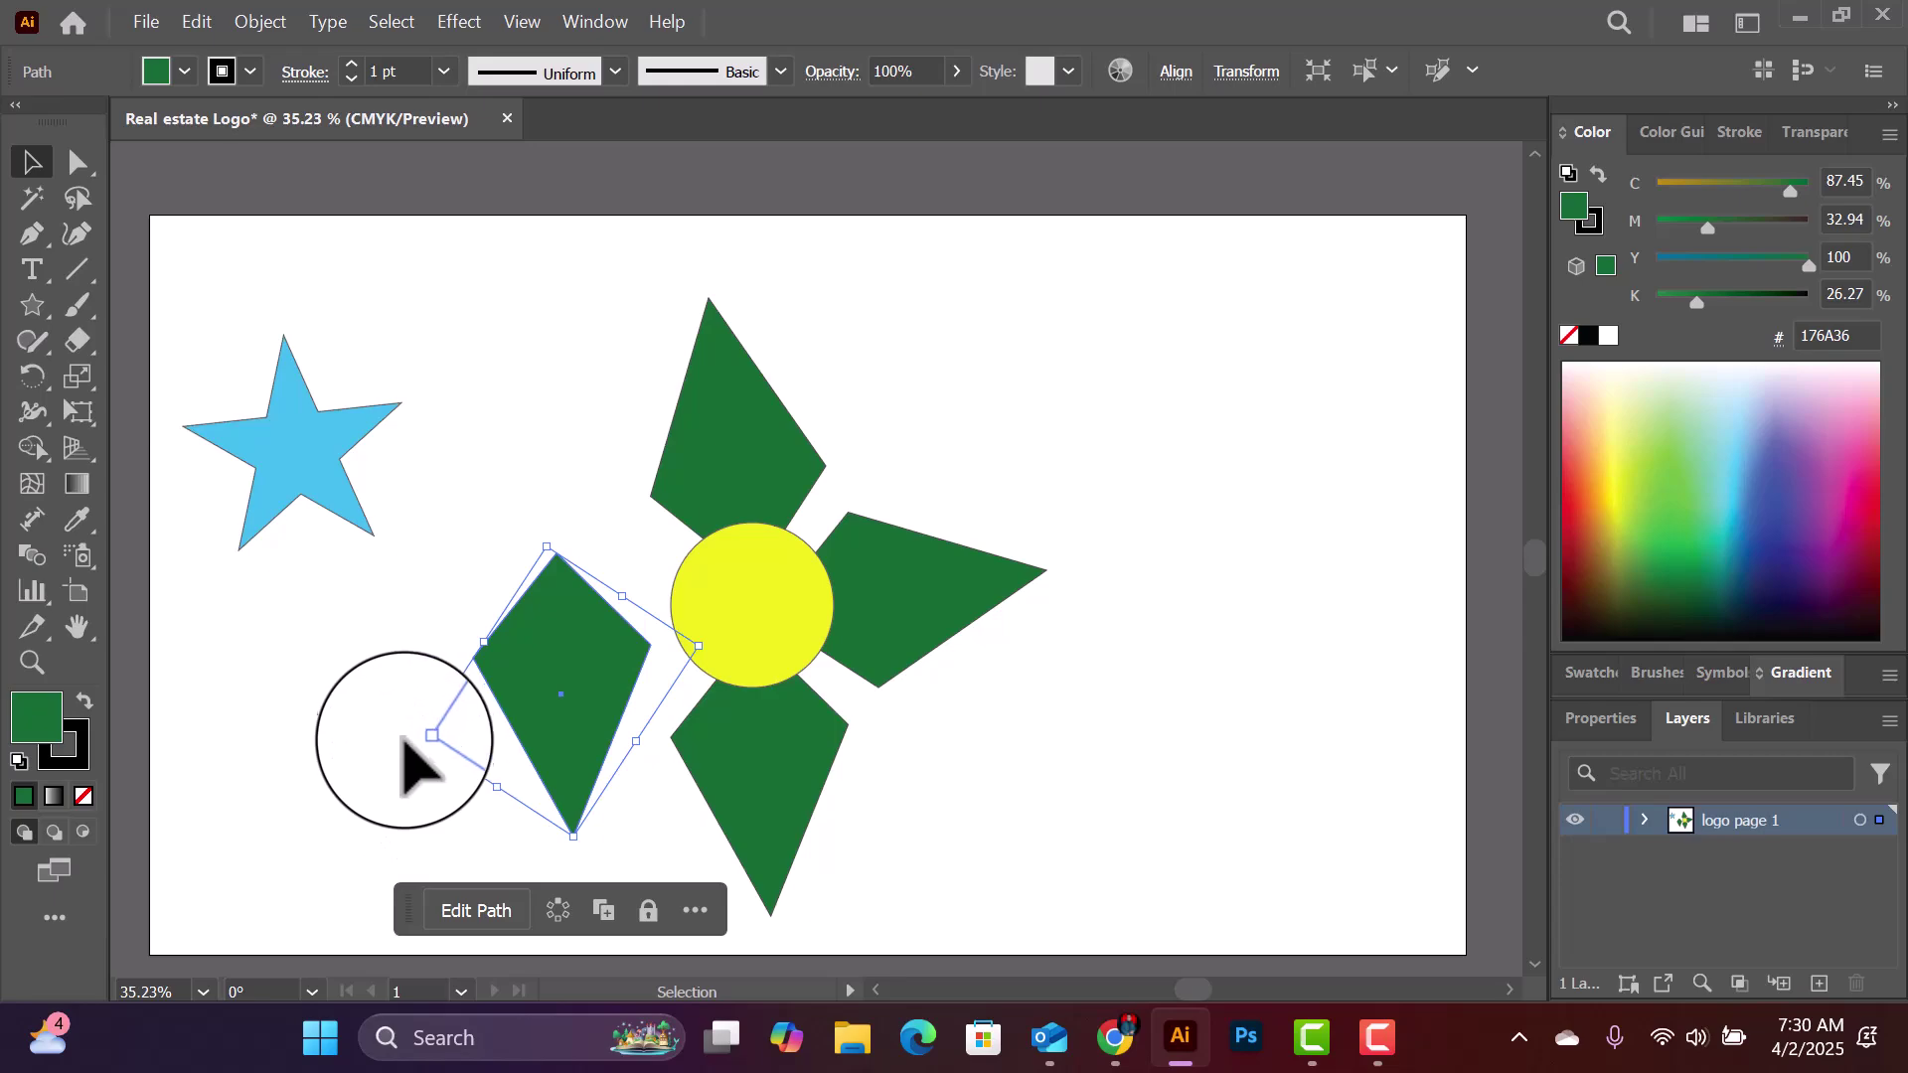
Step: Rotate another petal copy to point left and fit it against the circle
drag(409, 740, 384, 375)
drag(630, 681, 642, 608)
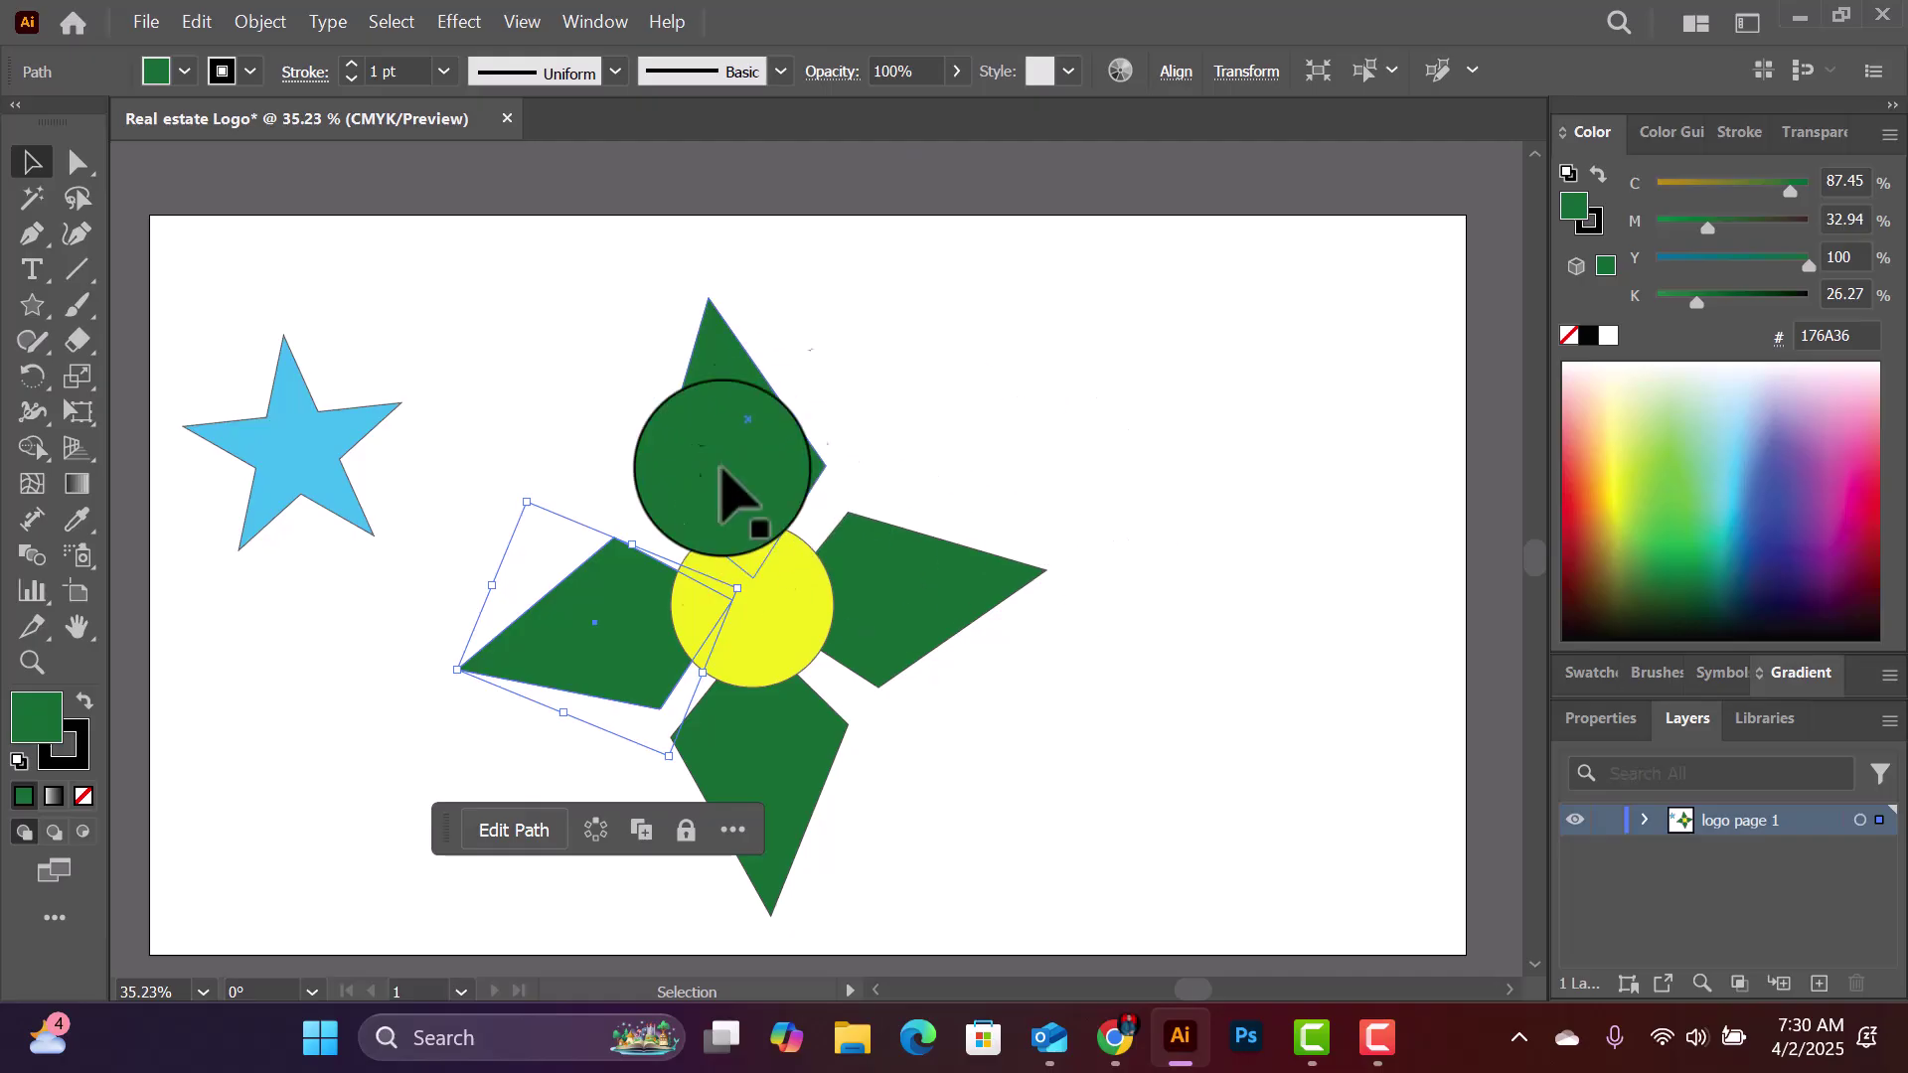
drag(722, 256, 1226, 616)
click(1204, 599)
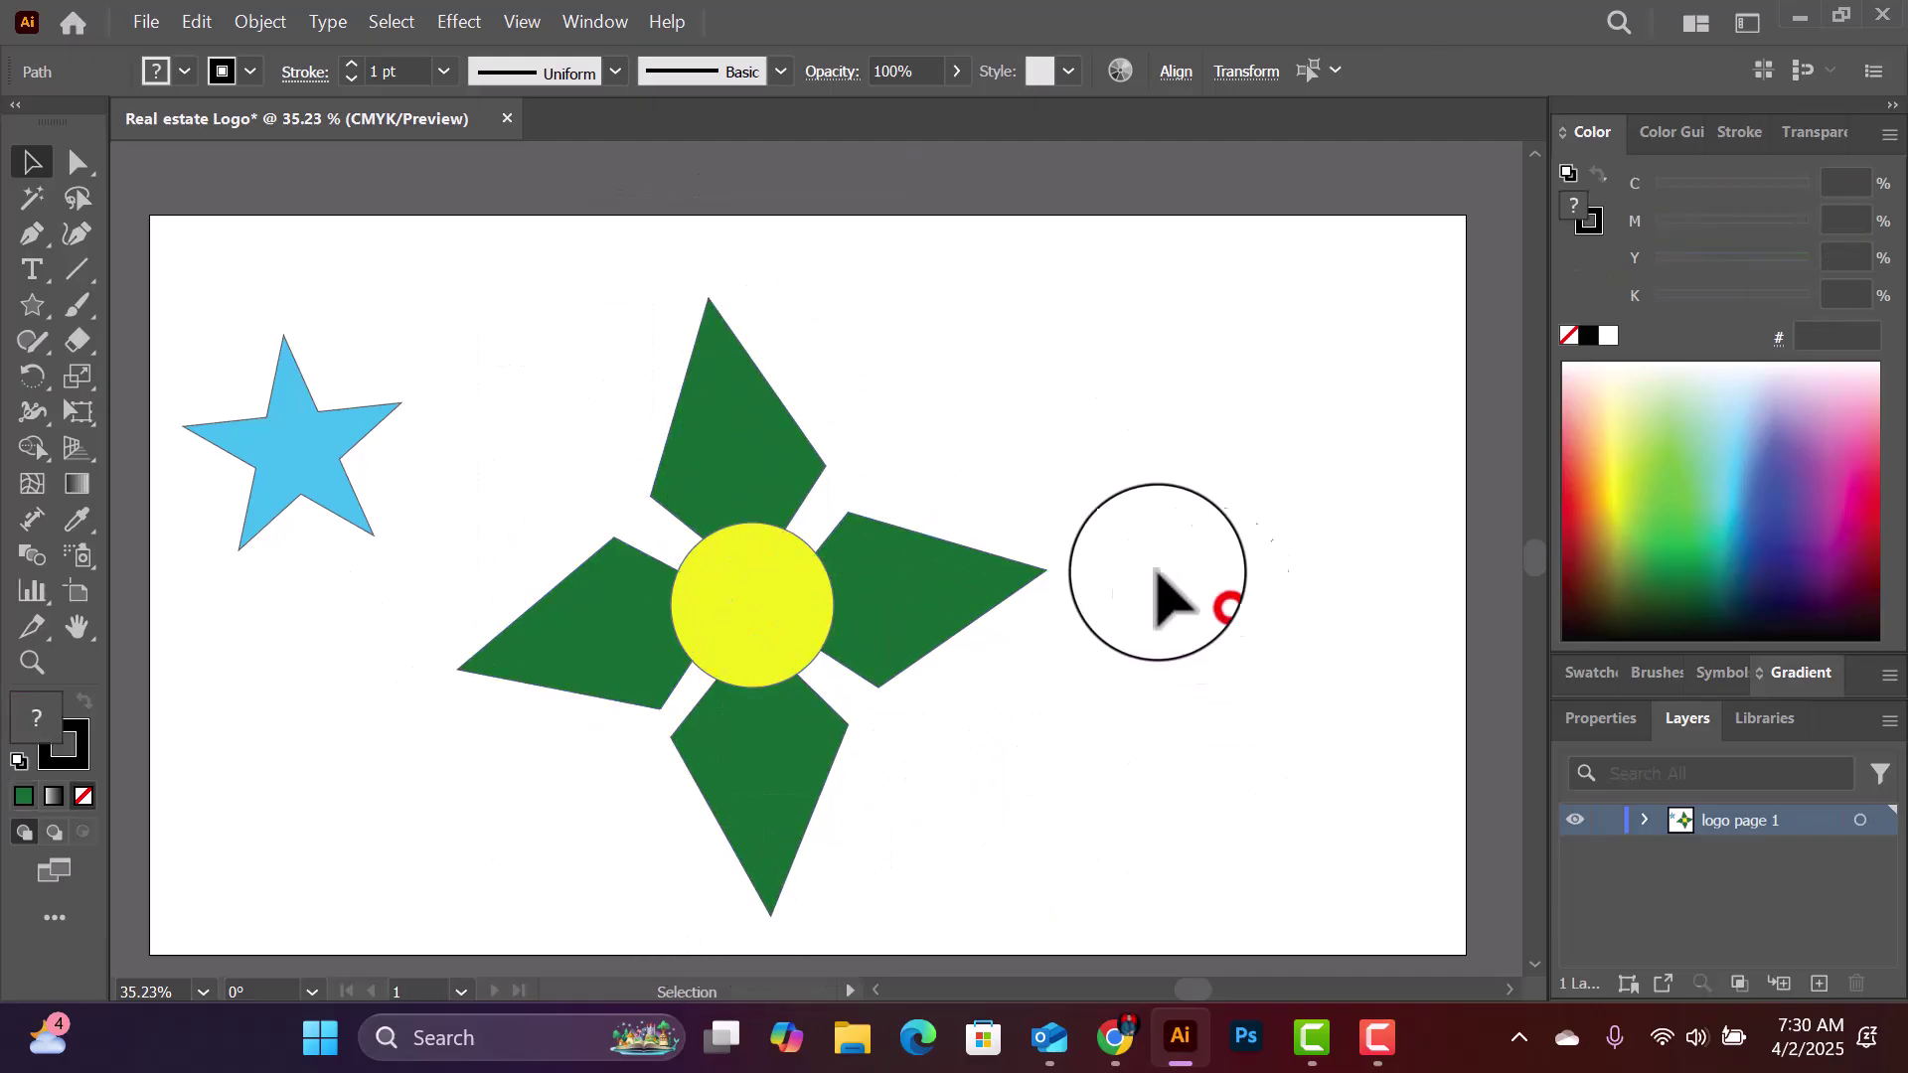
Step: Fill the right petal orange-red, the left petal purple, and the star dark blue (263A95)
click(960, 600)
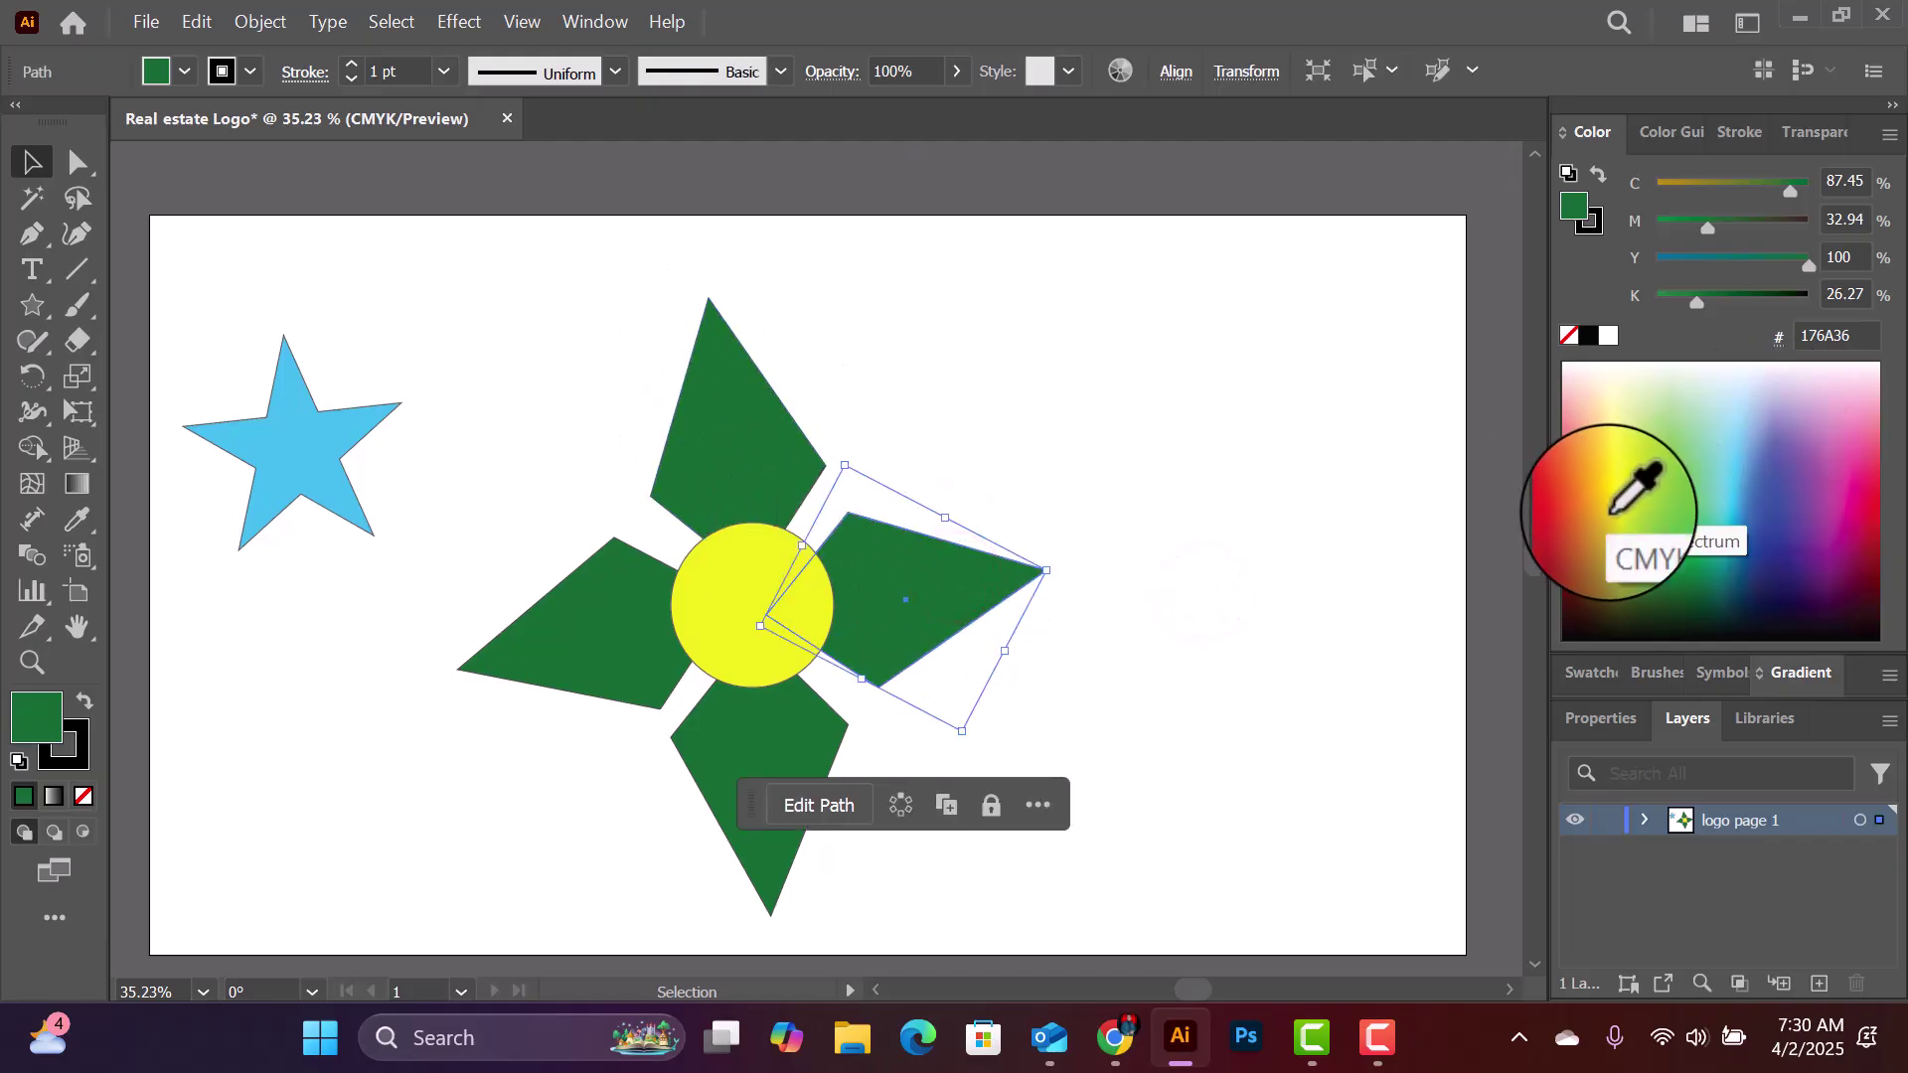
click(1582, 503)
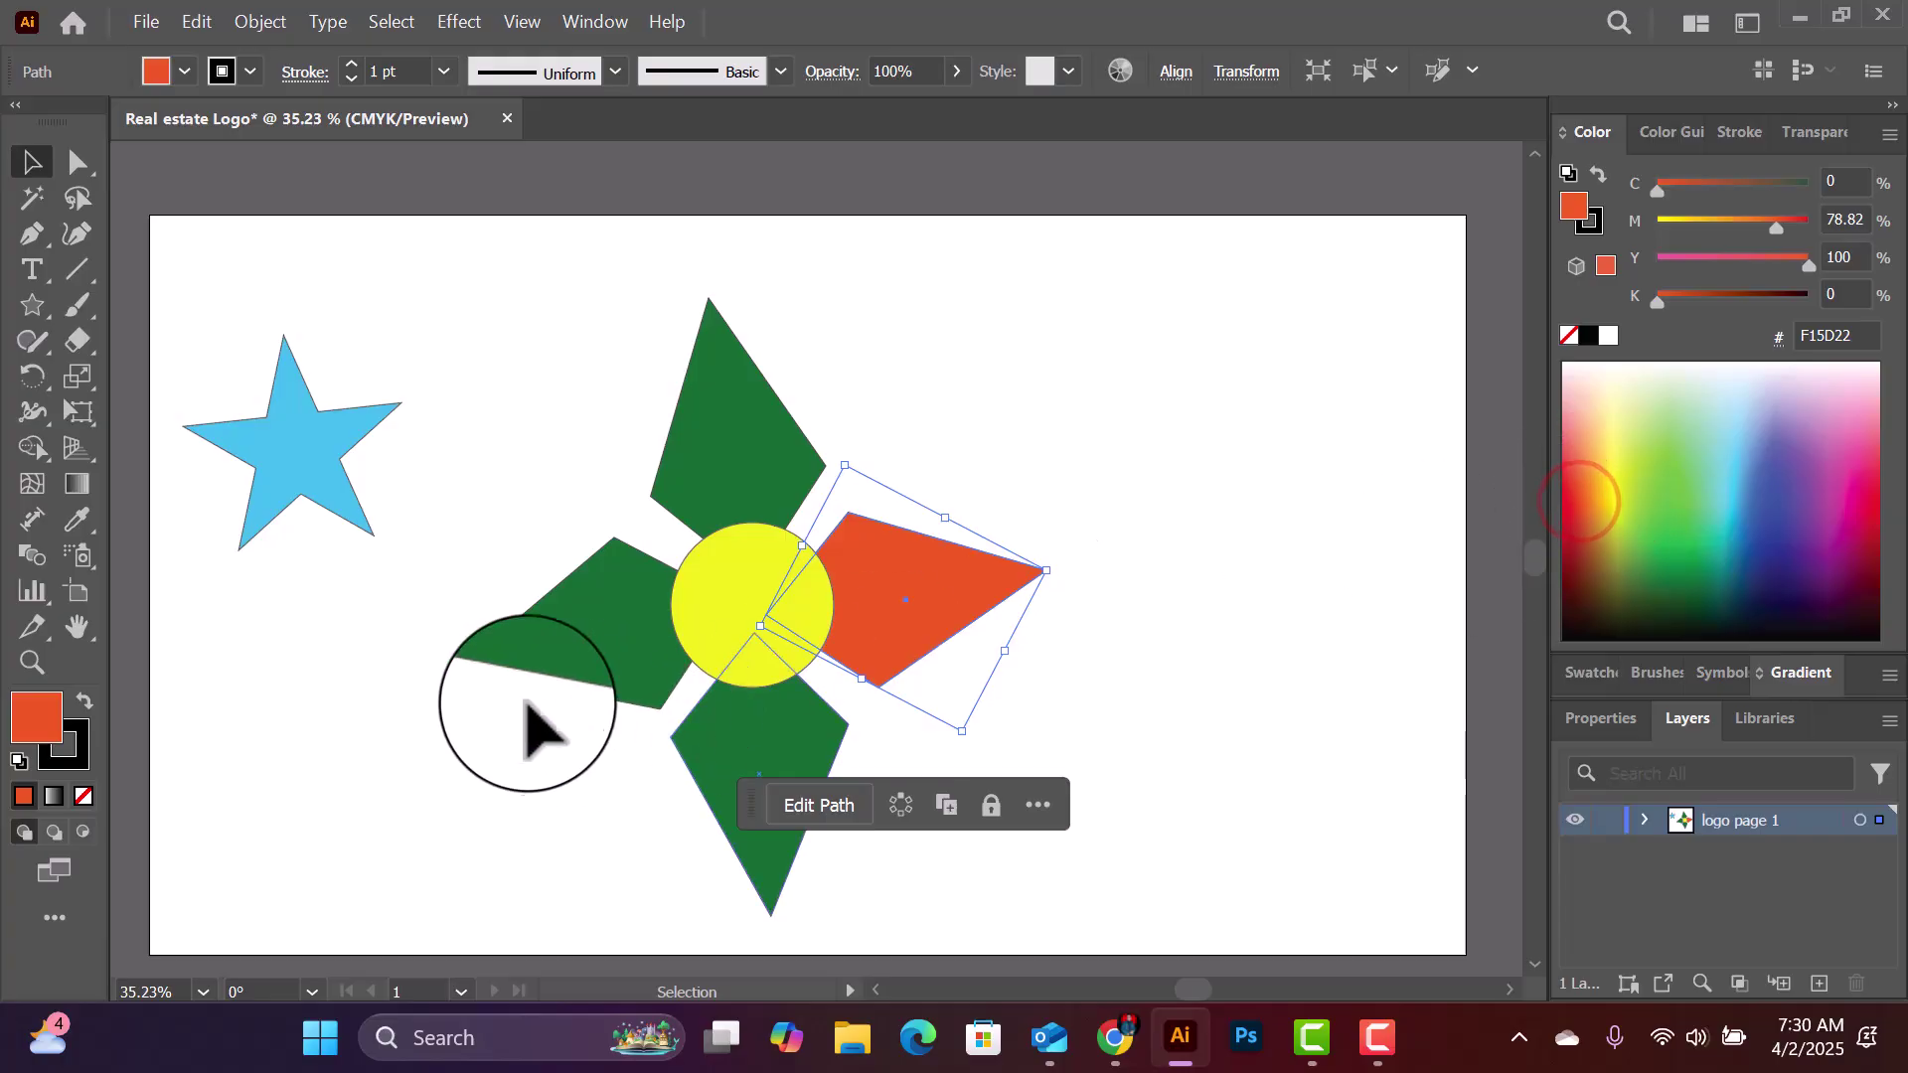
click(646, 584)
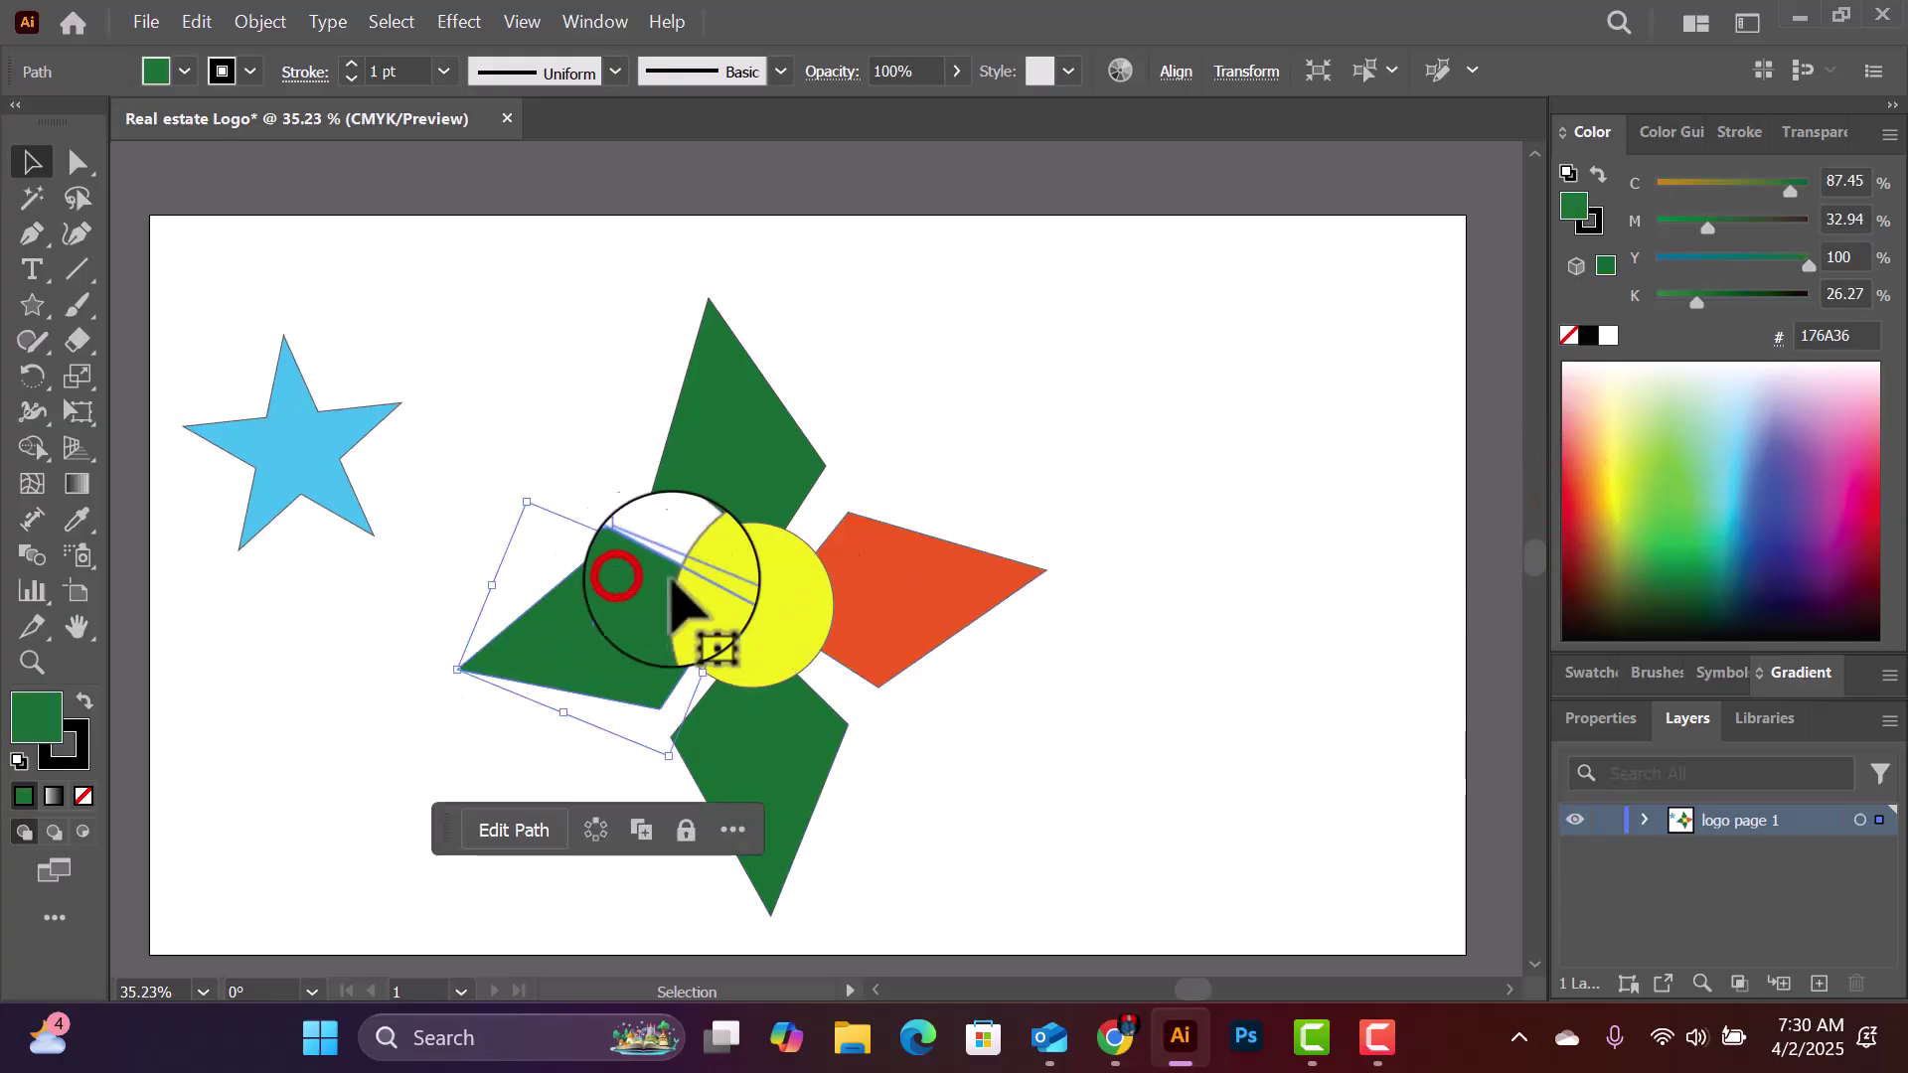
click(1833, 517)
click(305, 439)
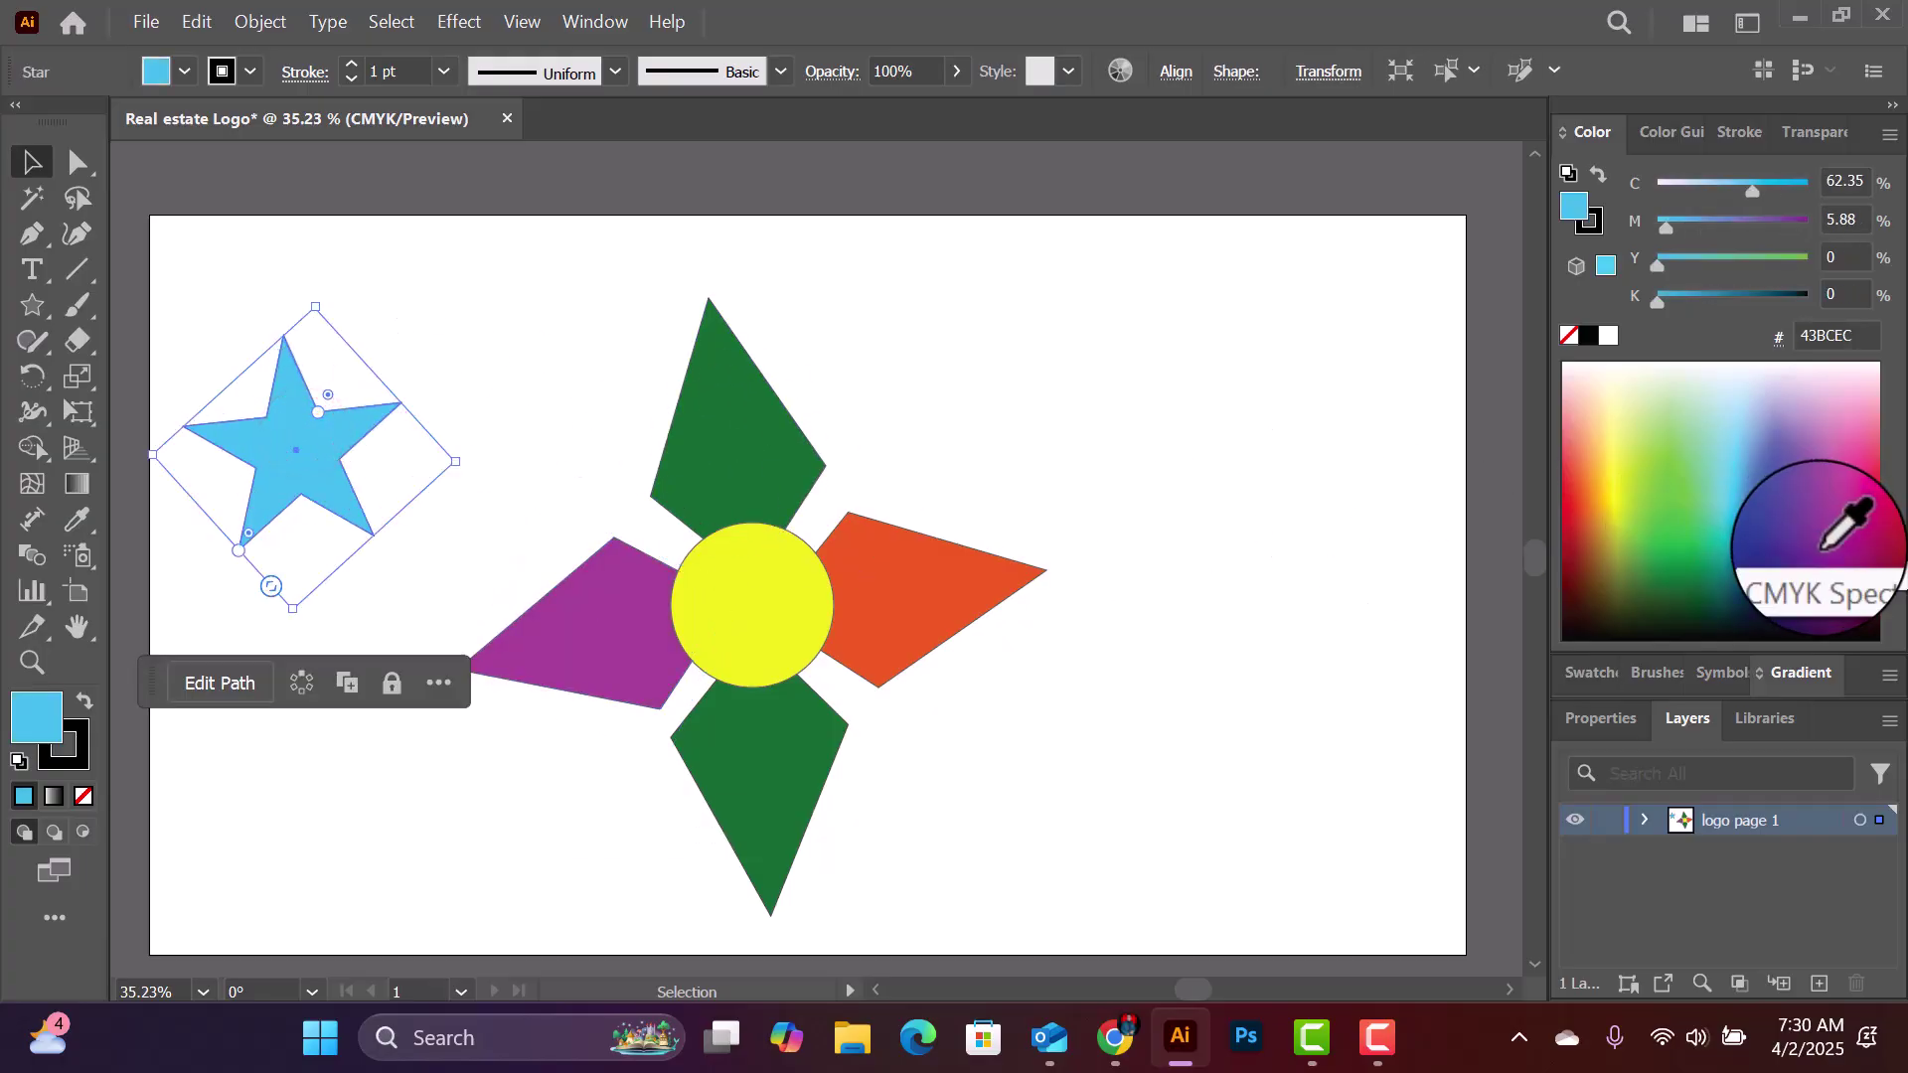
click(1761, 543)
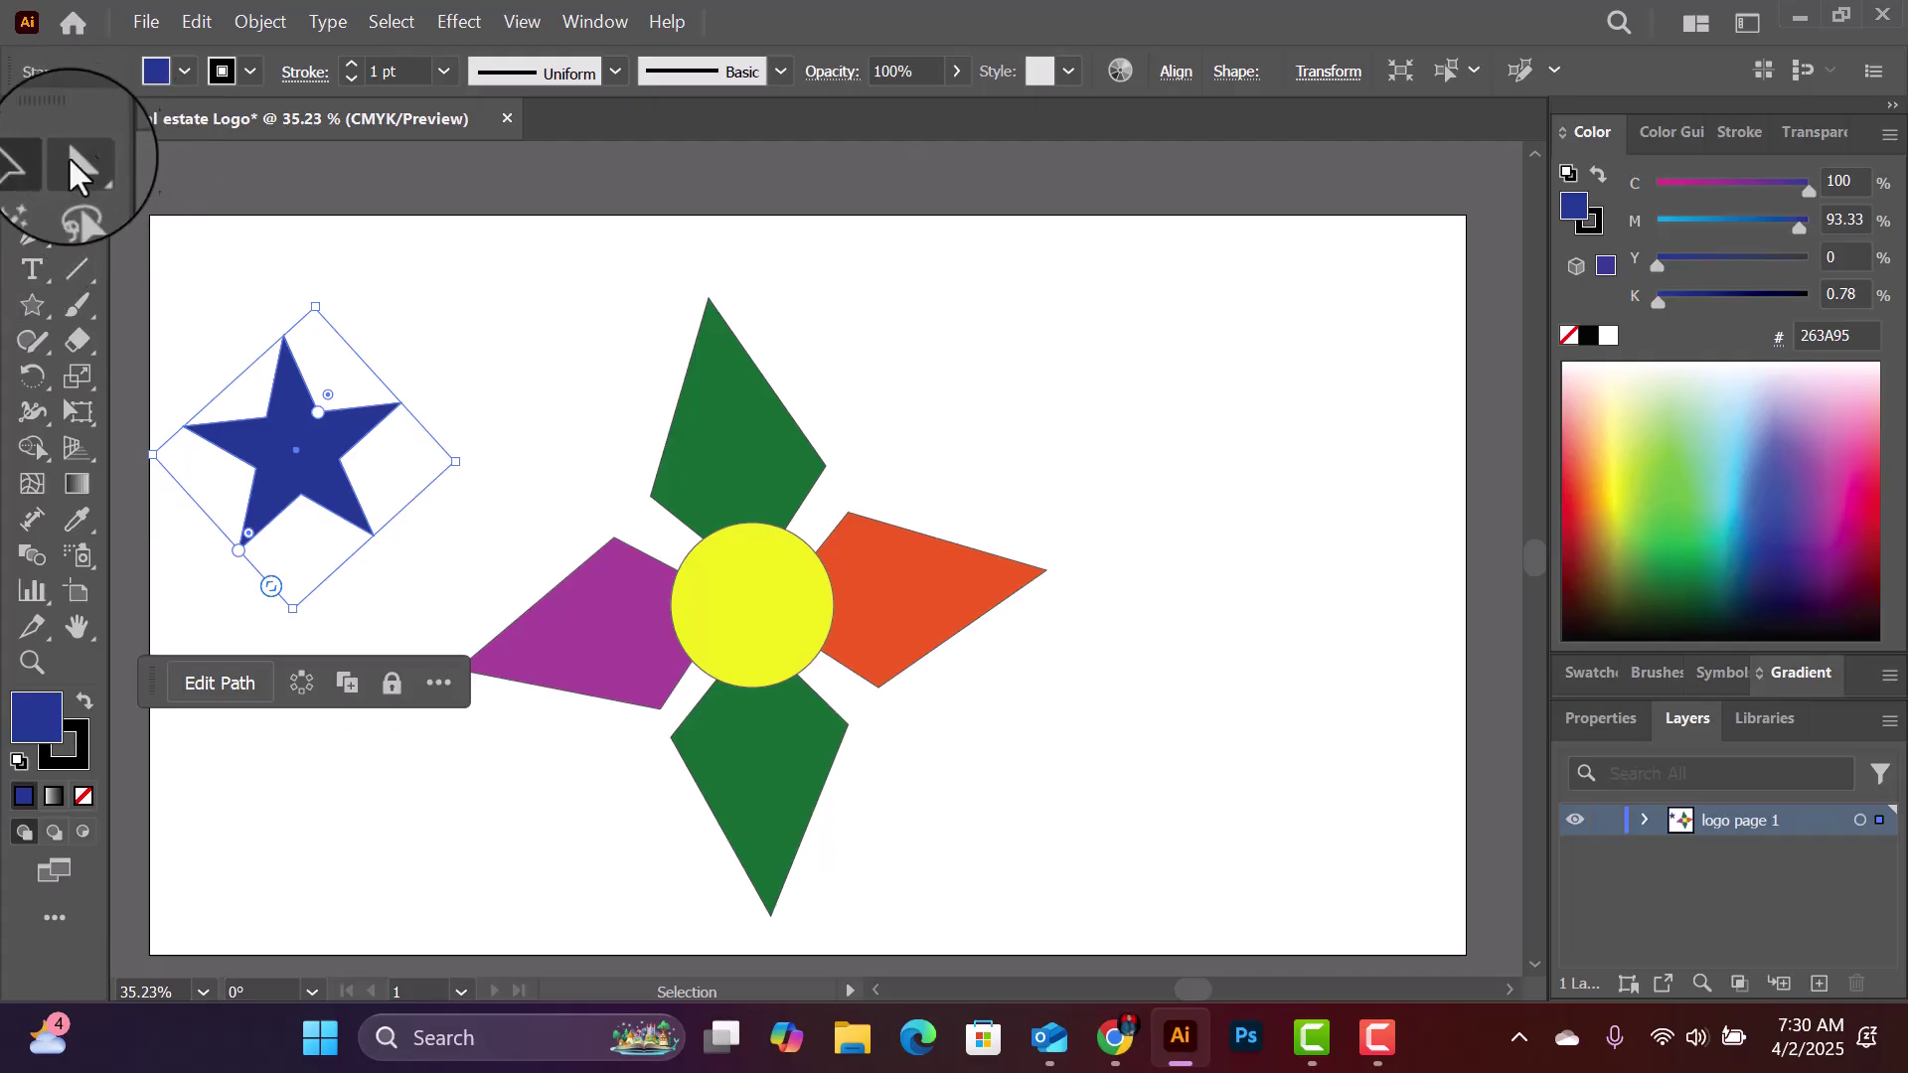
Step: Move the star to the upper right and recolour both green petals light blue (42C7F4)
drag(316, 440, 1098, 352)
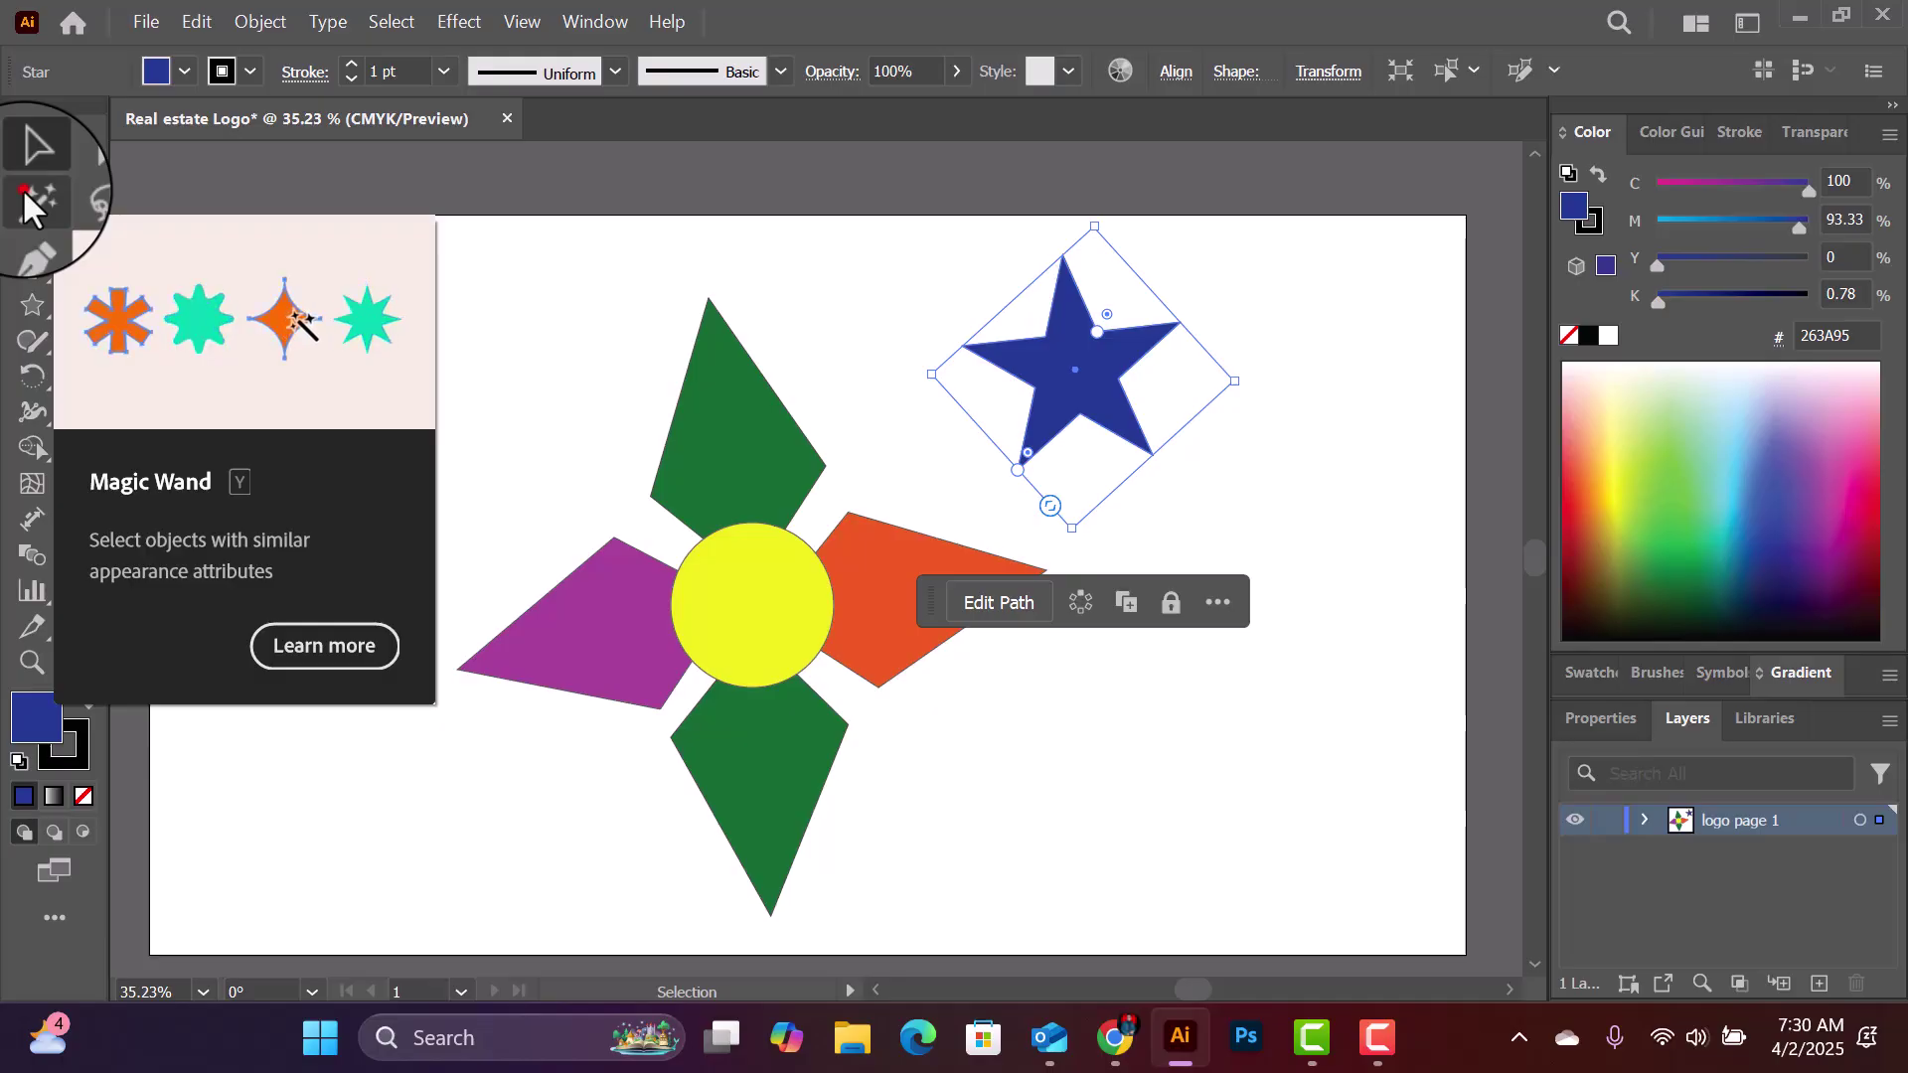
click(24, 196)
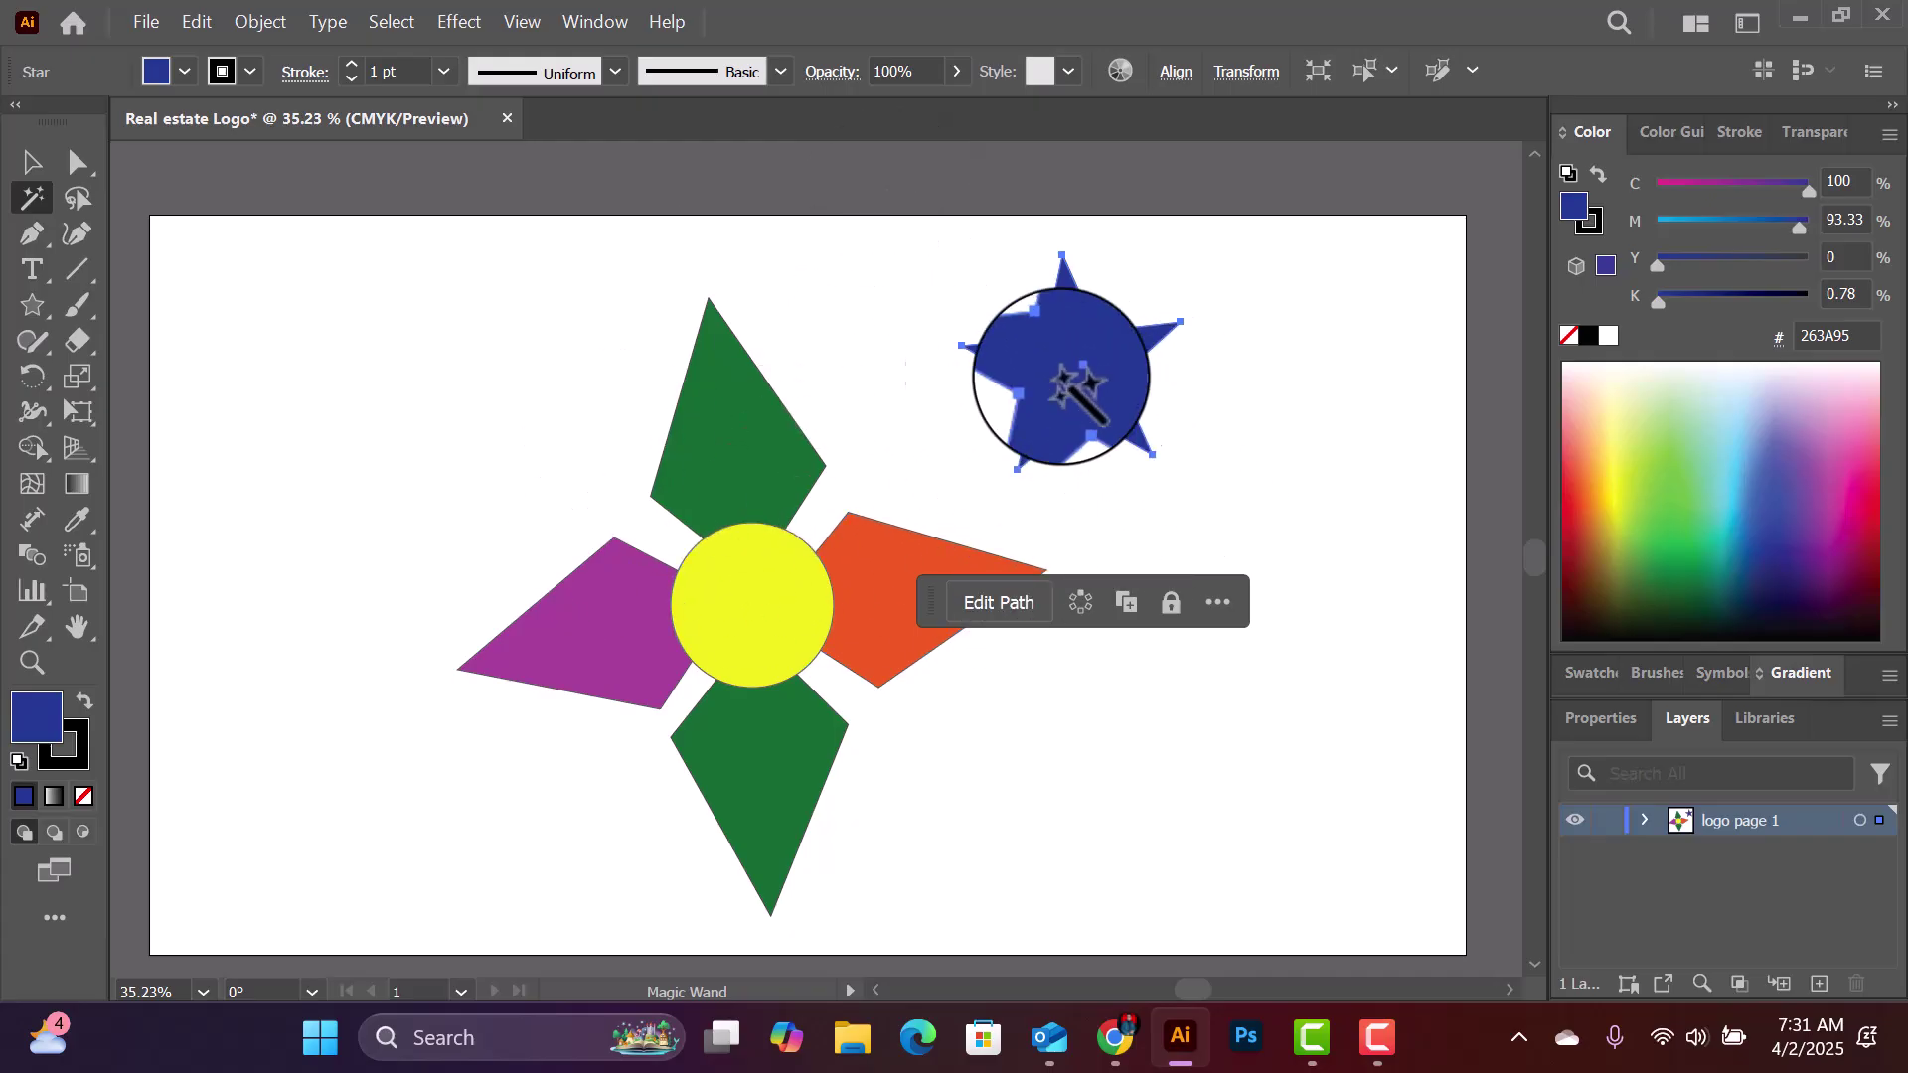
click(738, 407)
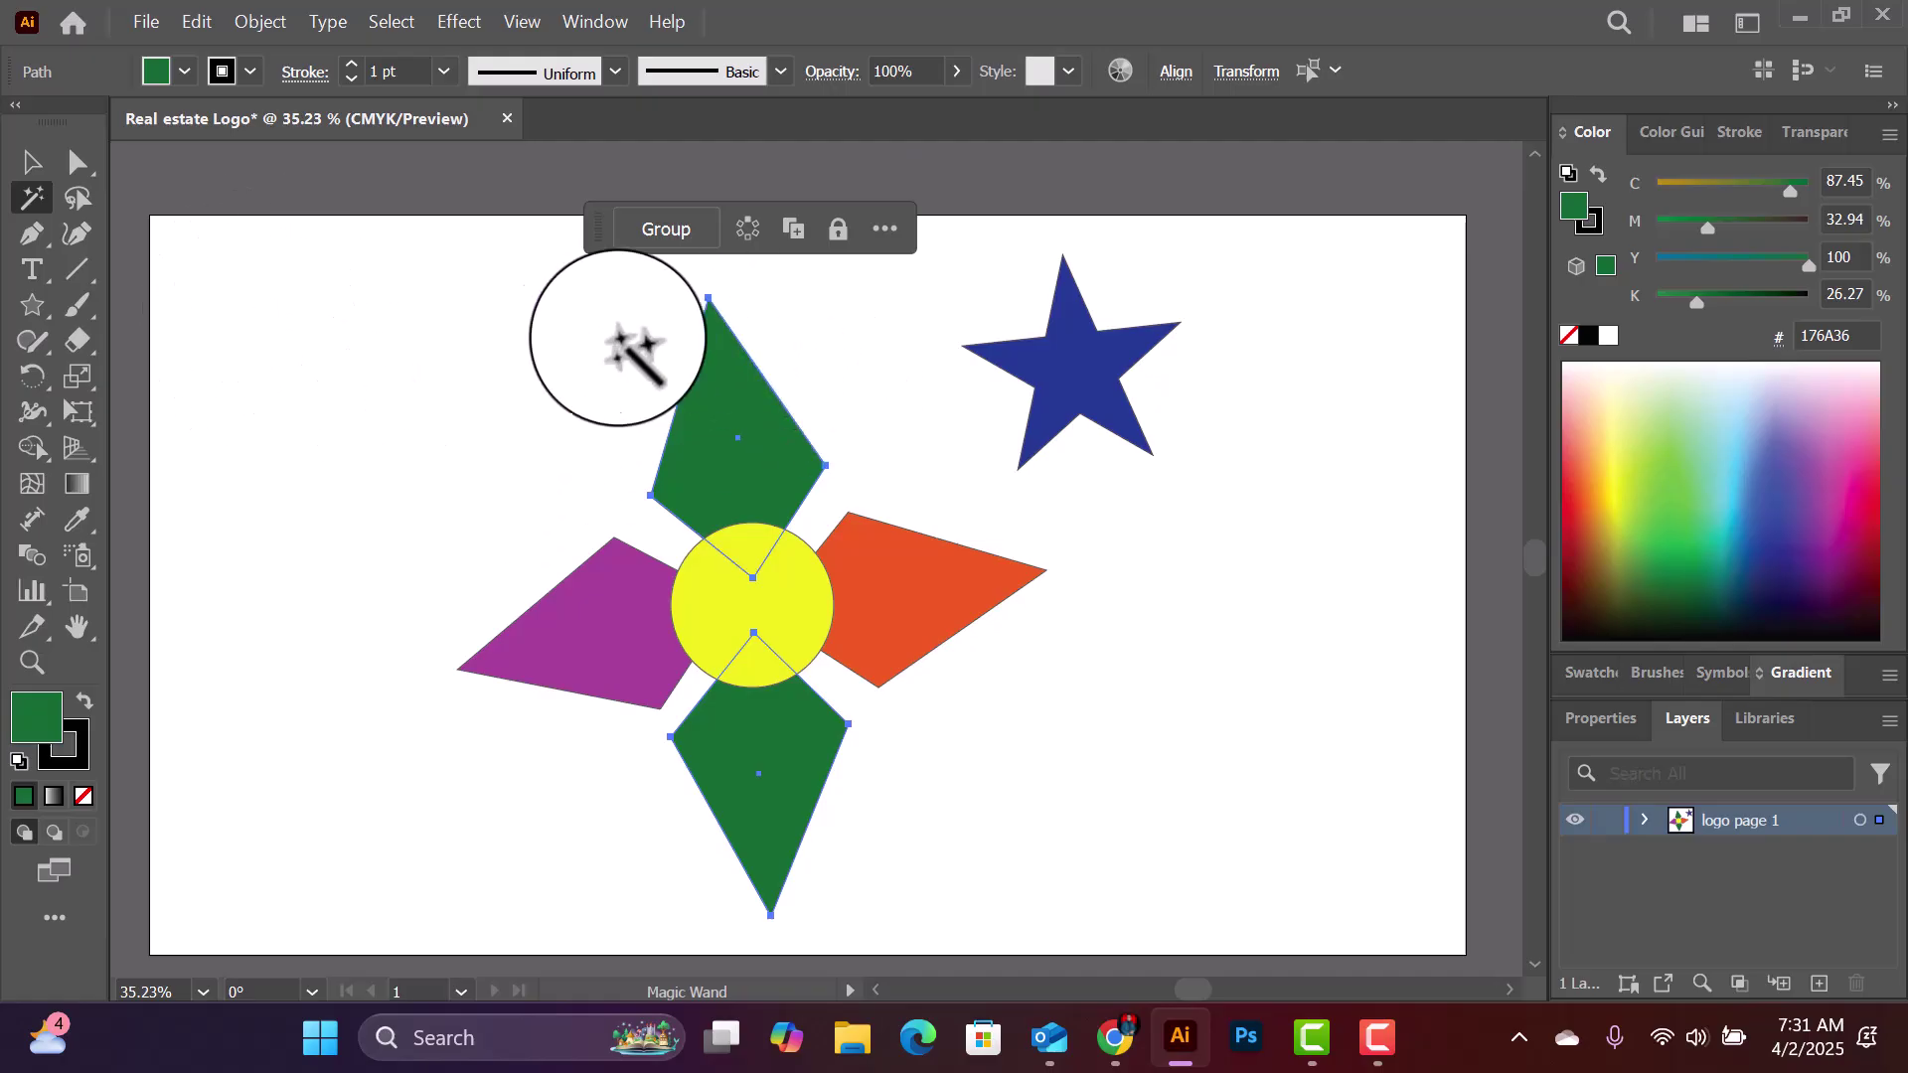
click(704, 381)
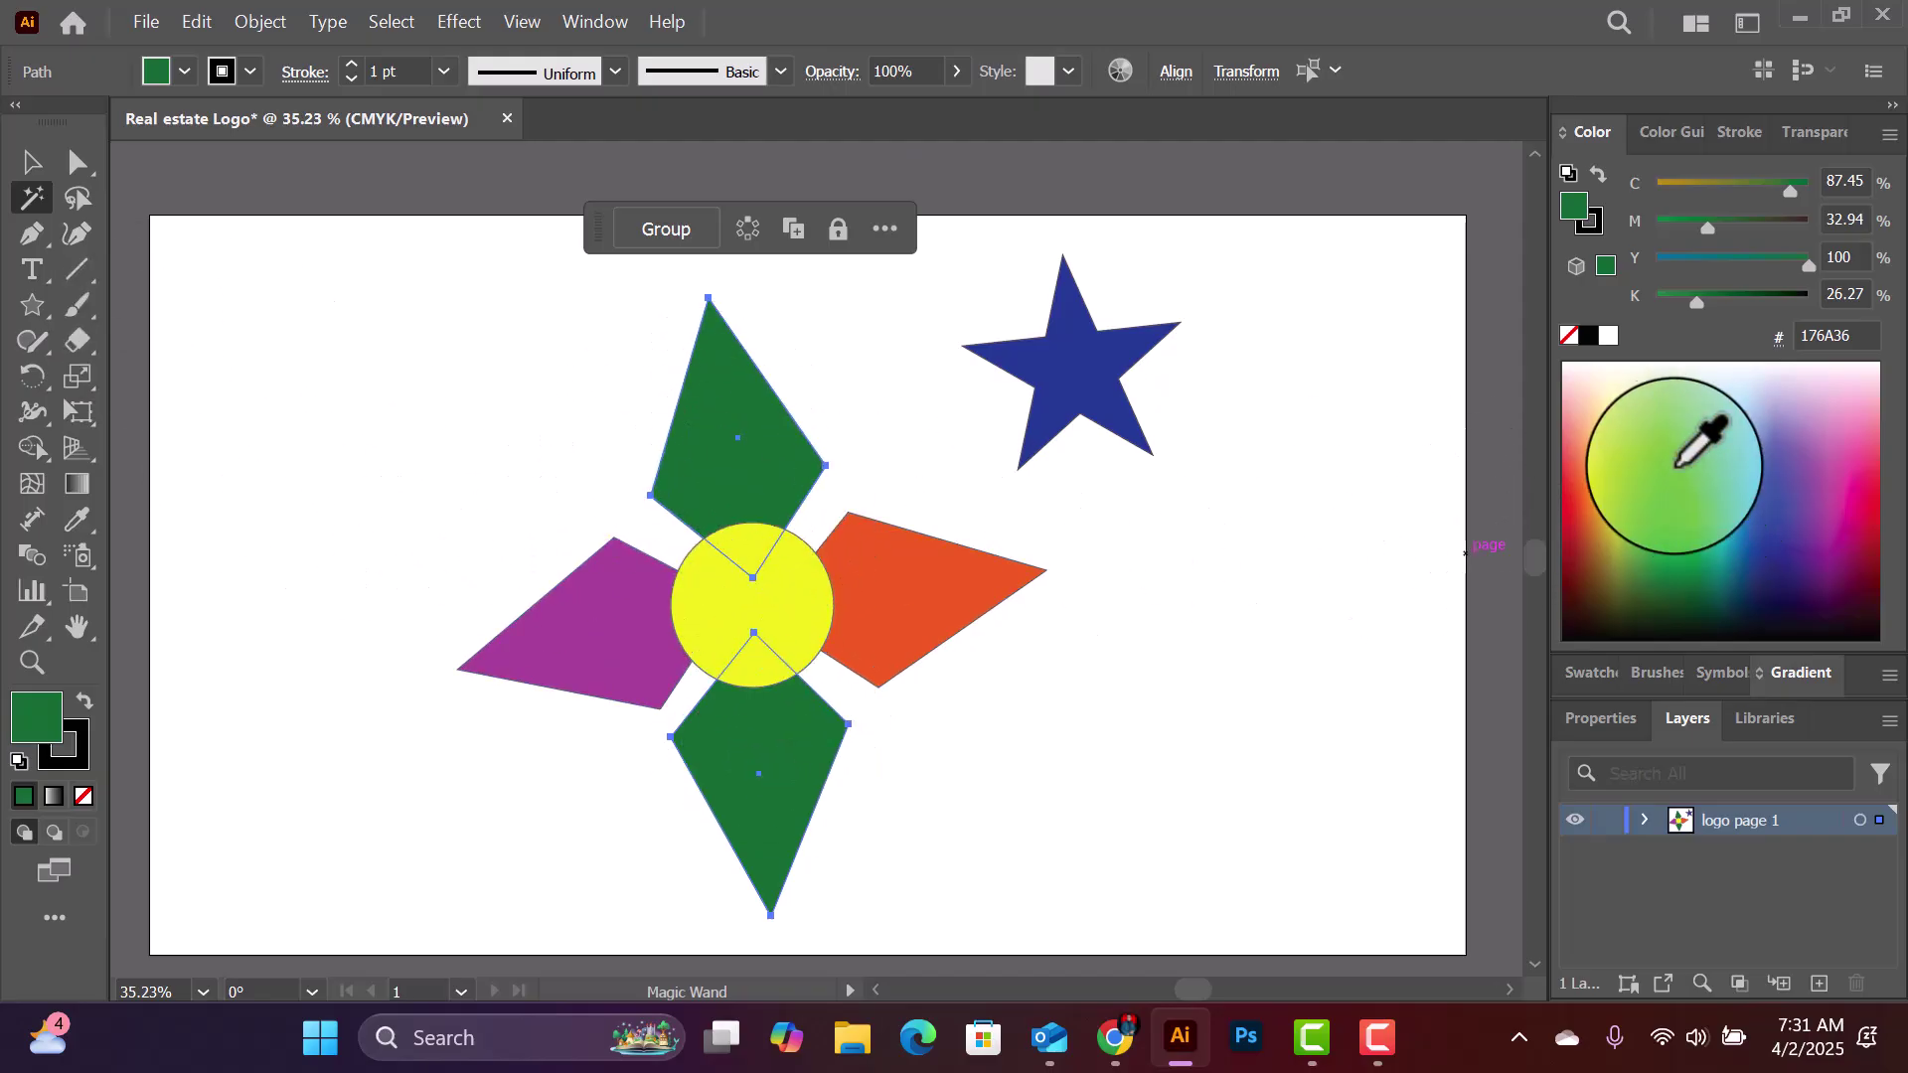
click(1620, 494)
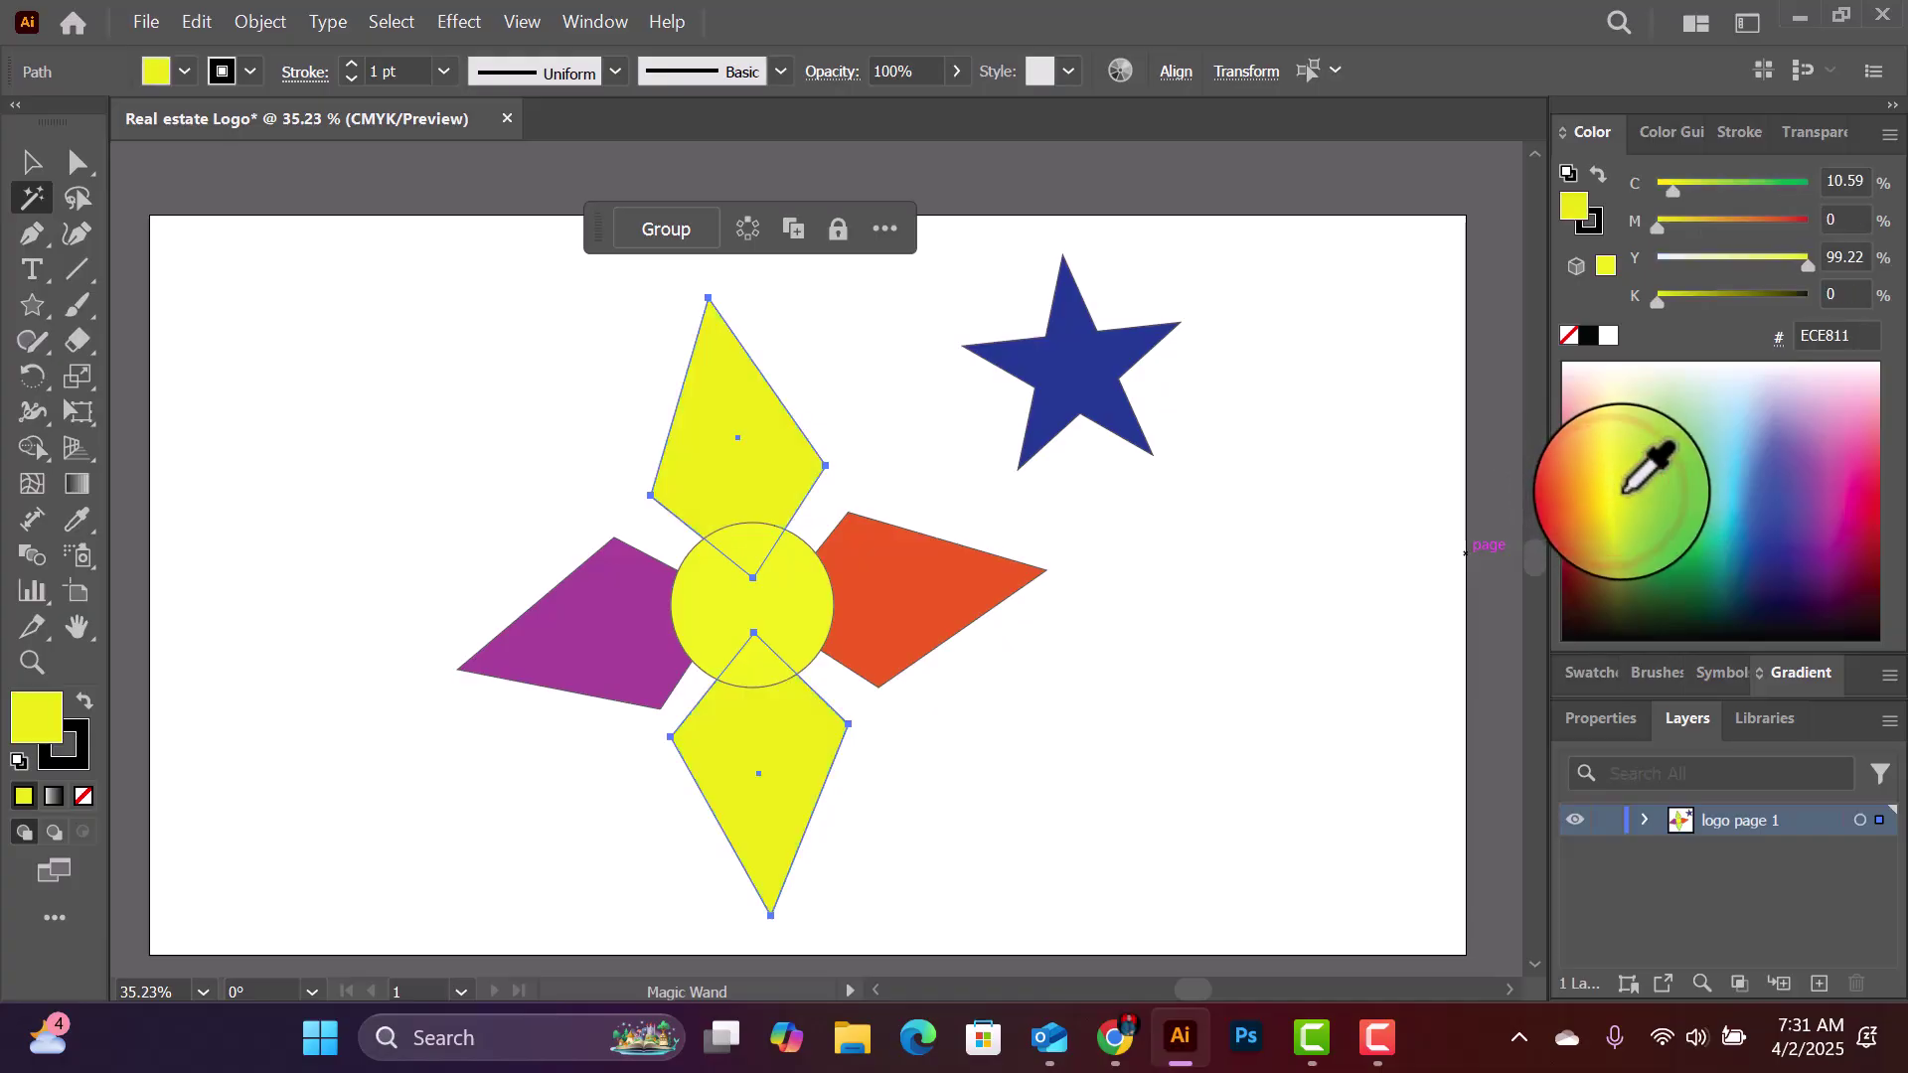
click(1578, 516)
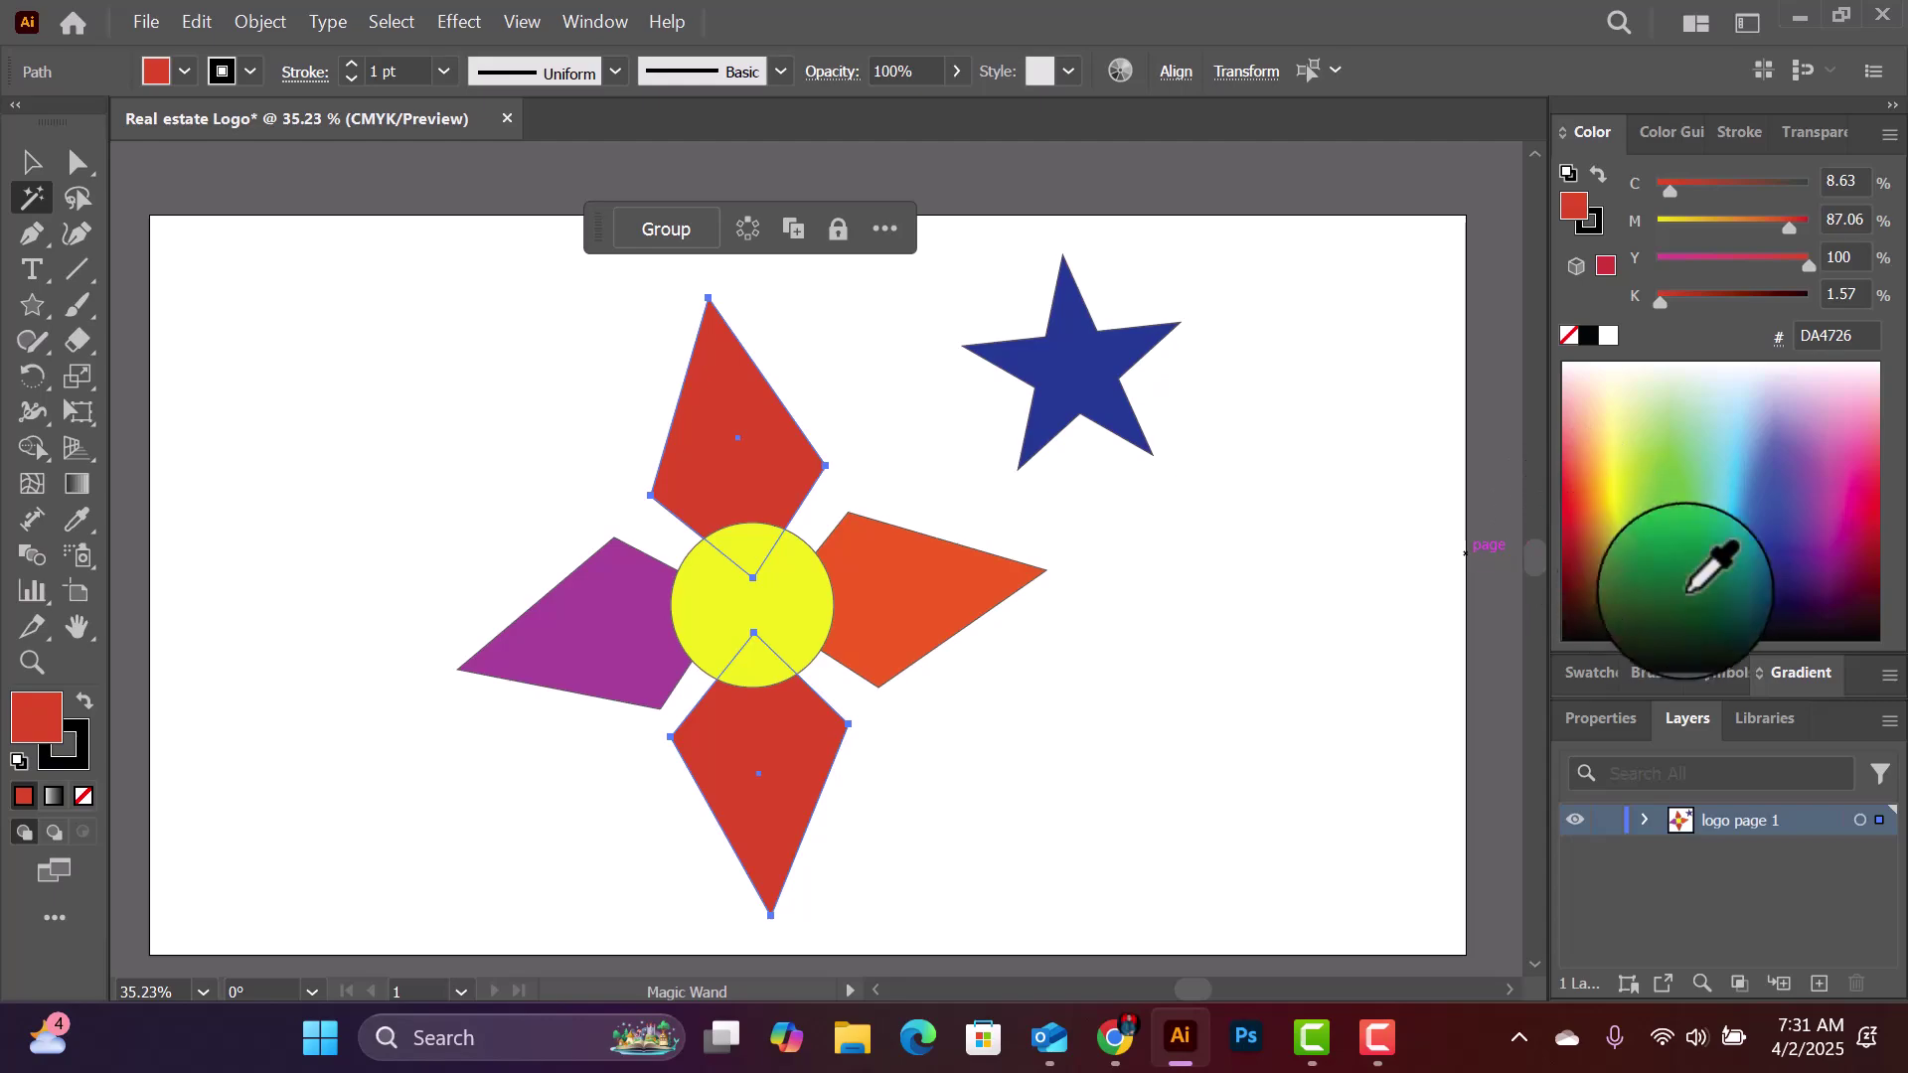
click(1734, 467)
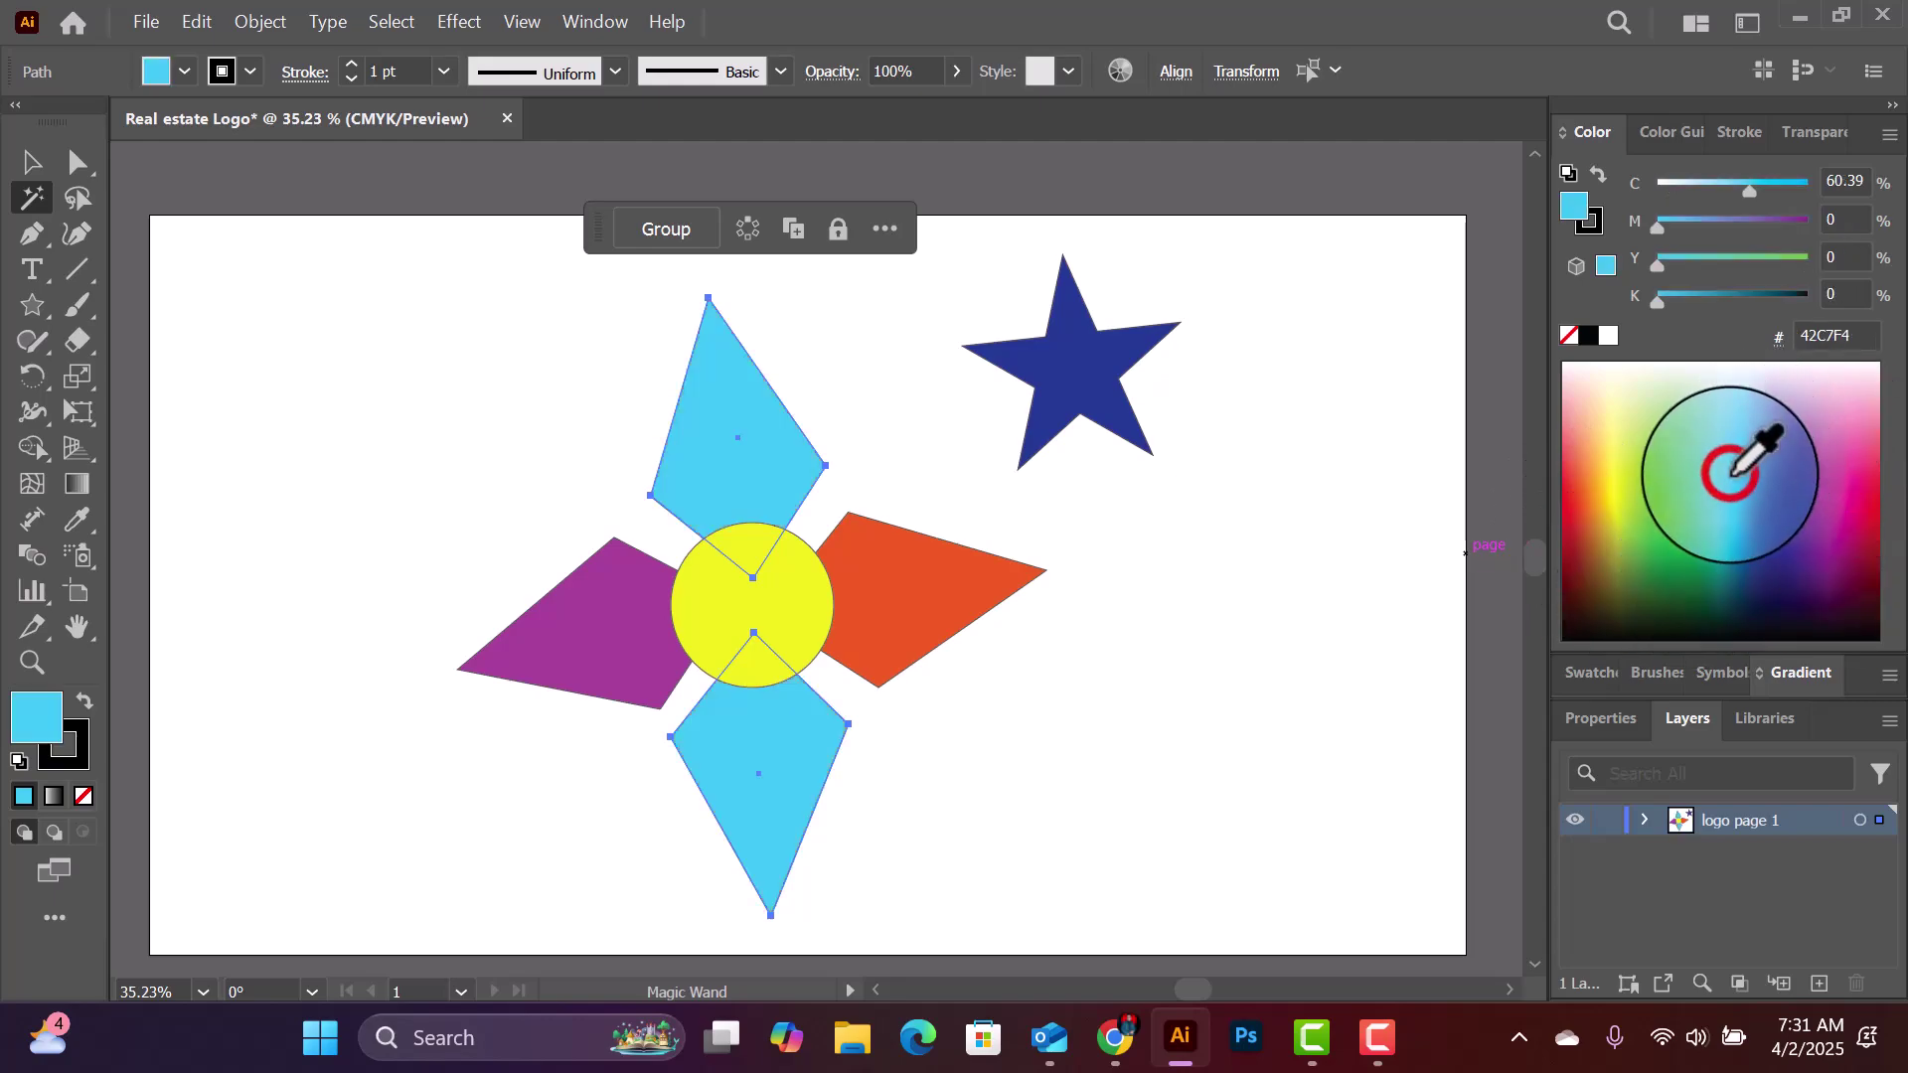
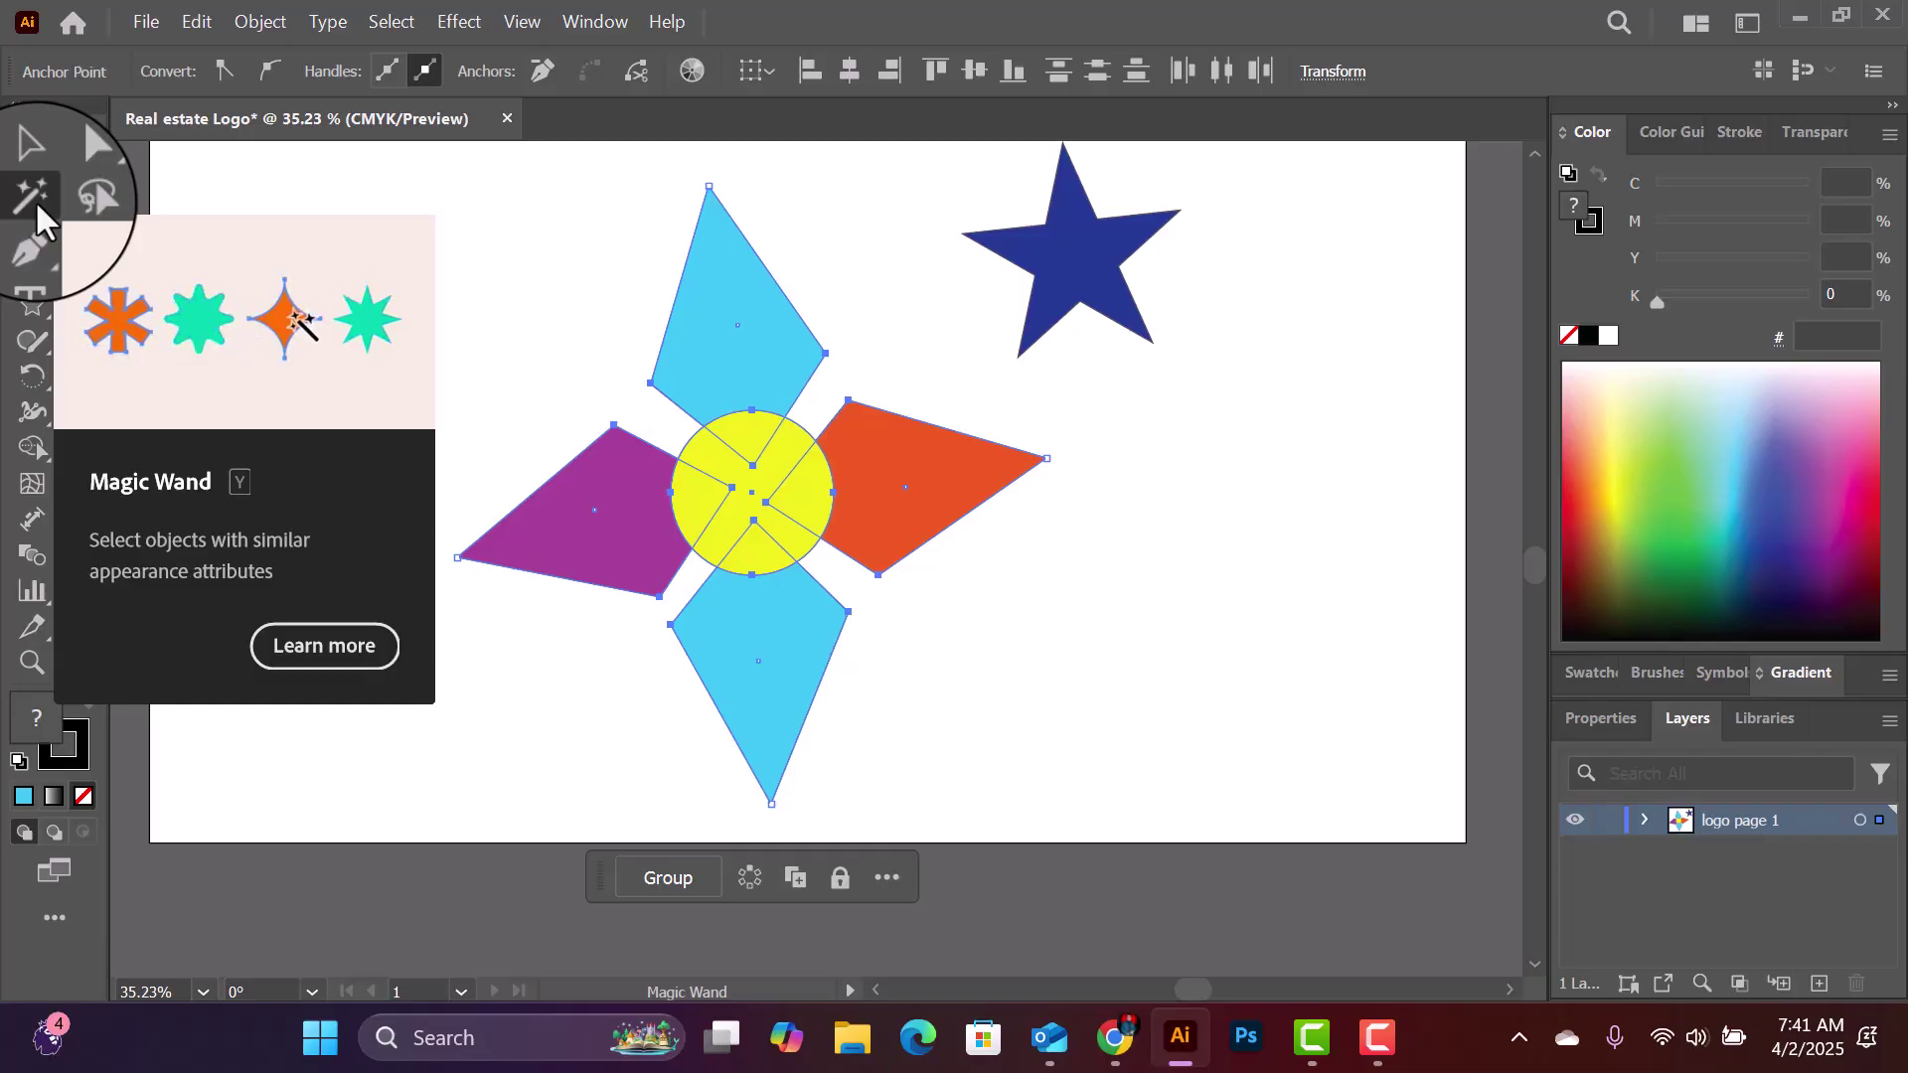
Step: Open the File menu to begin saving the Real estate Logo elsewhere
click(135, 21)
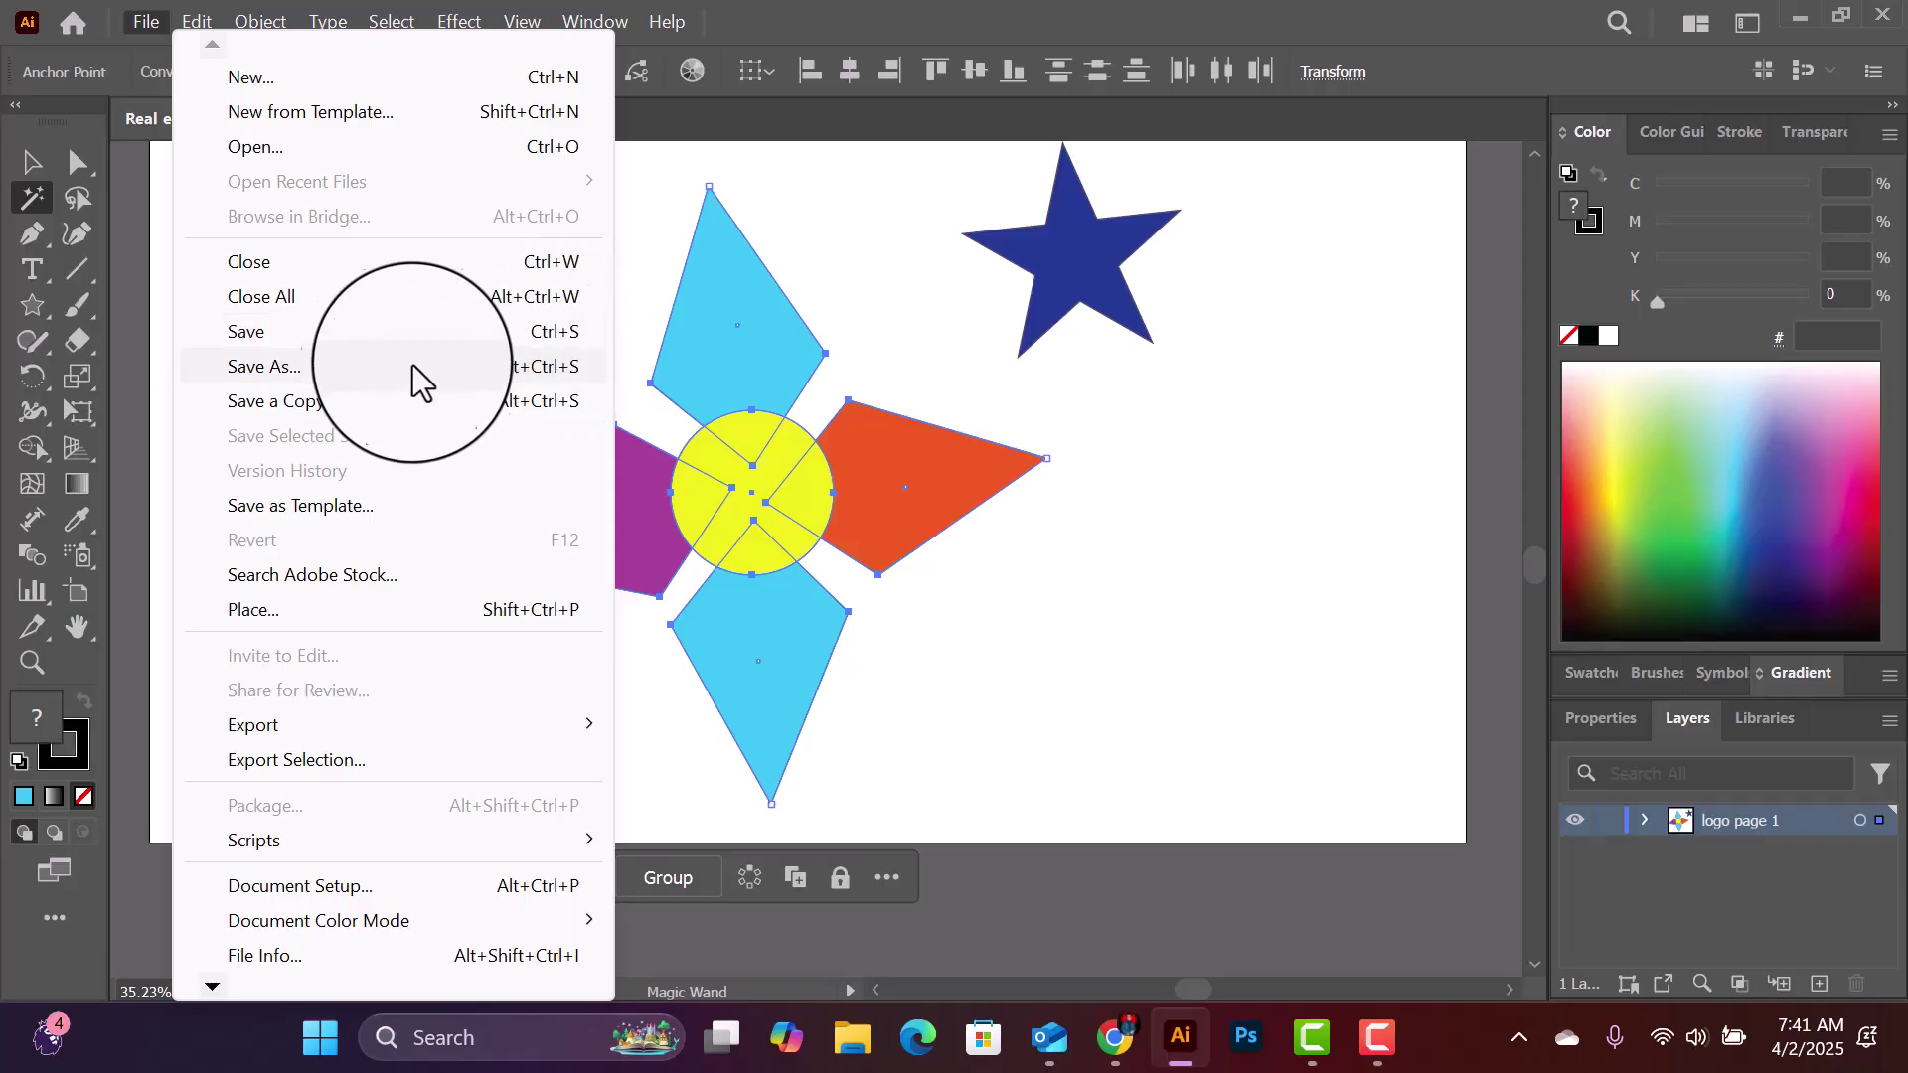
Step: Start Save As, browse to New Volume (D:) > Class > illustrator, and select the file name
click(320, 367)
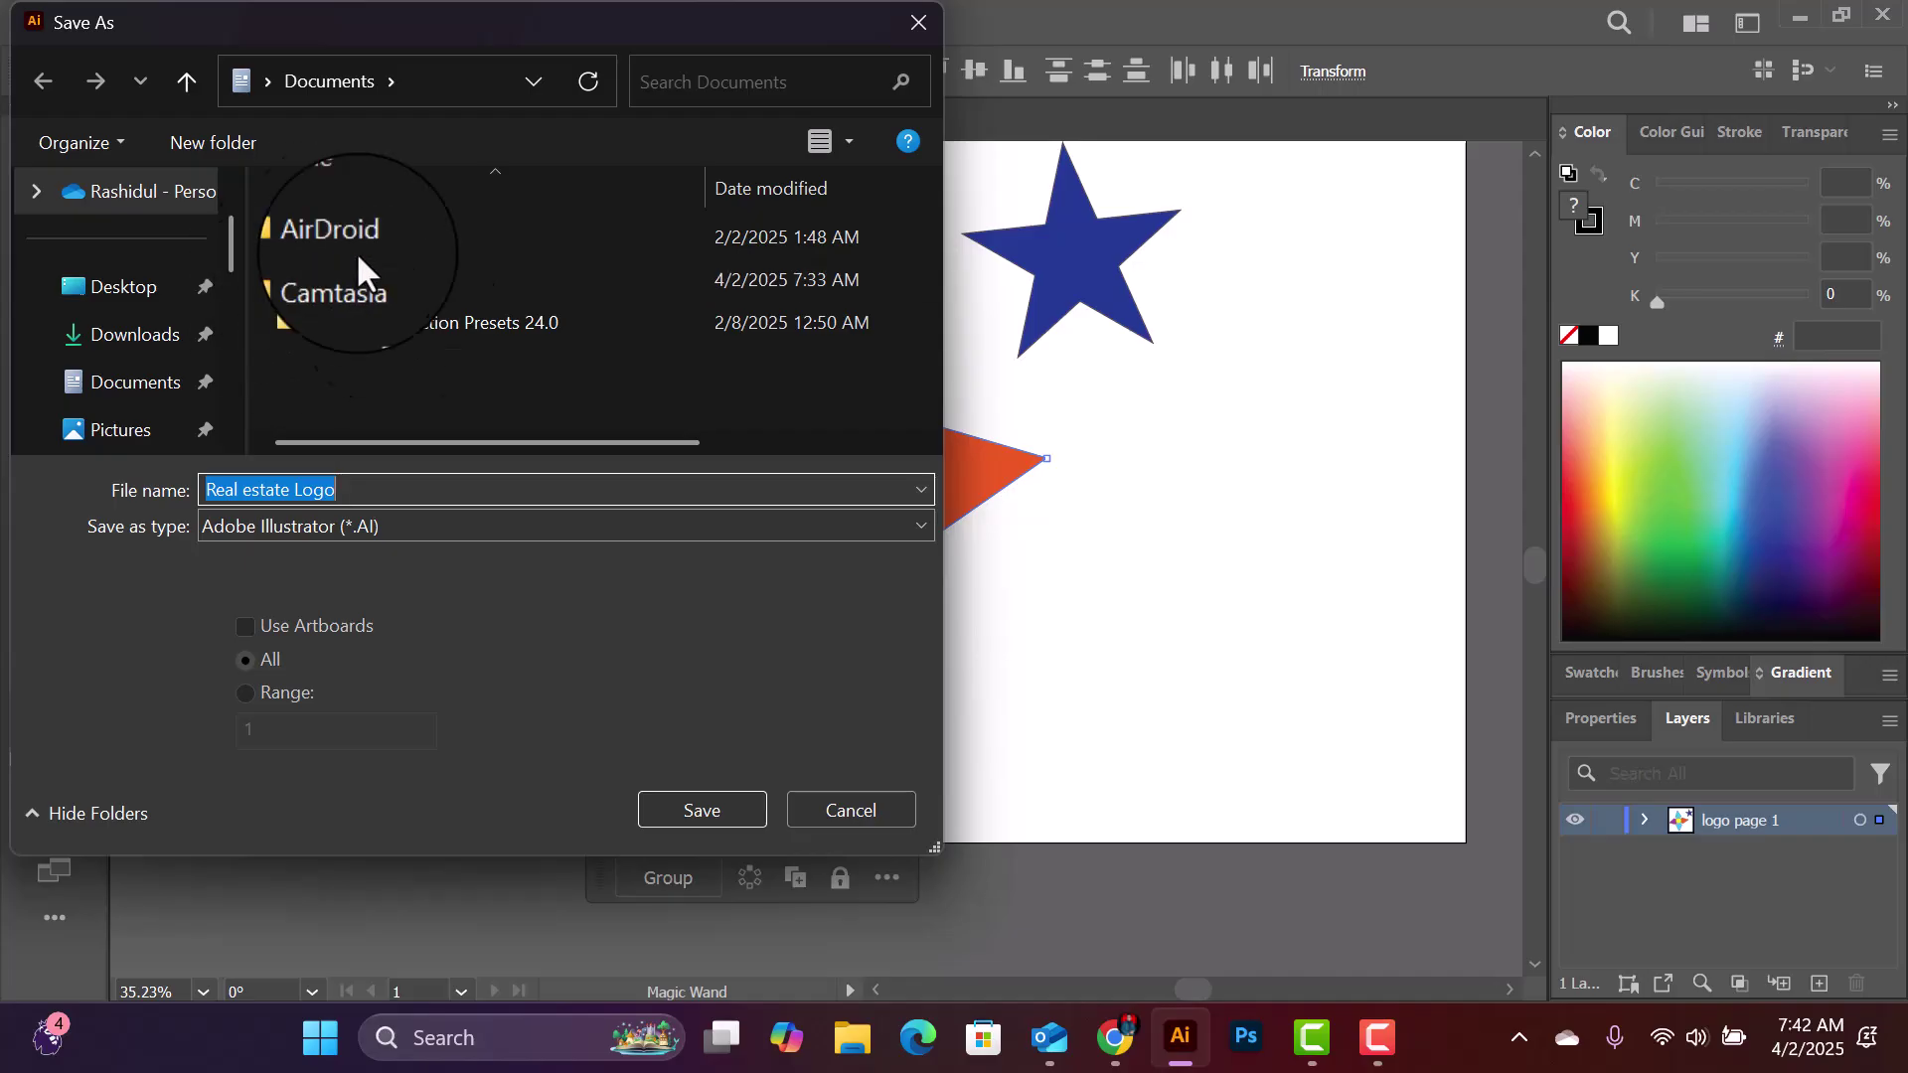
scroll(129, 310, down, 5)
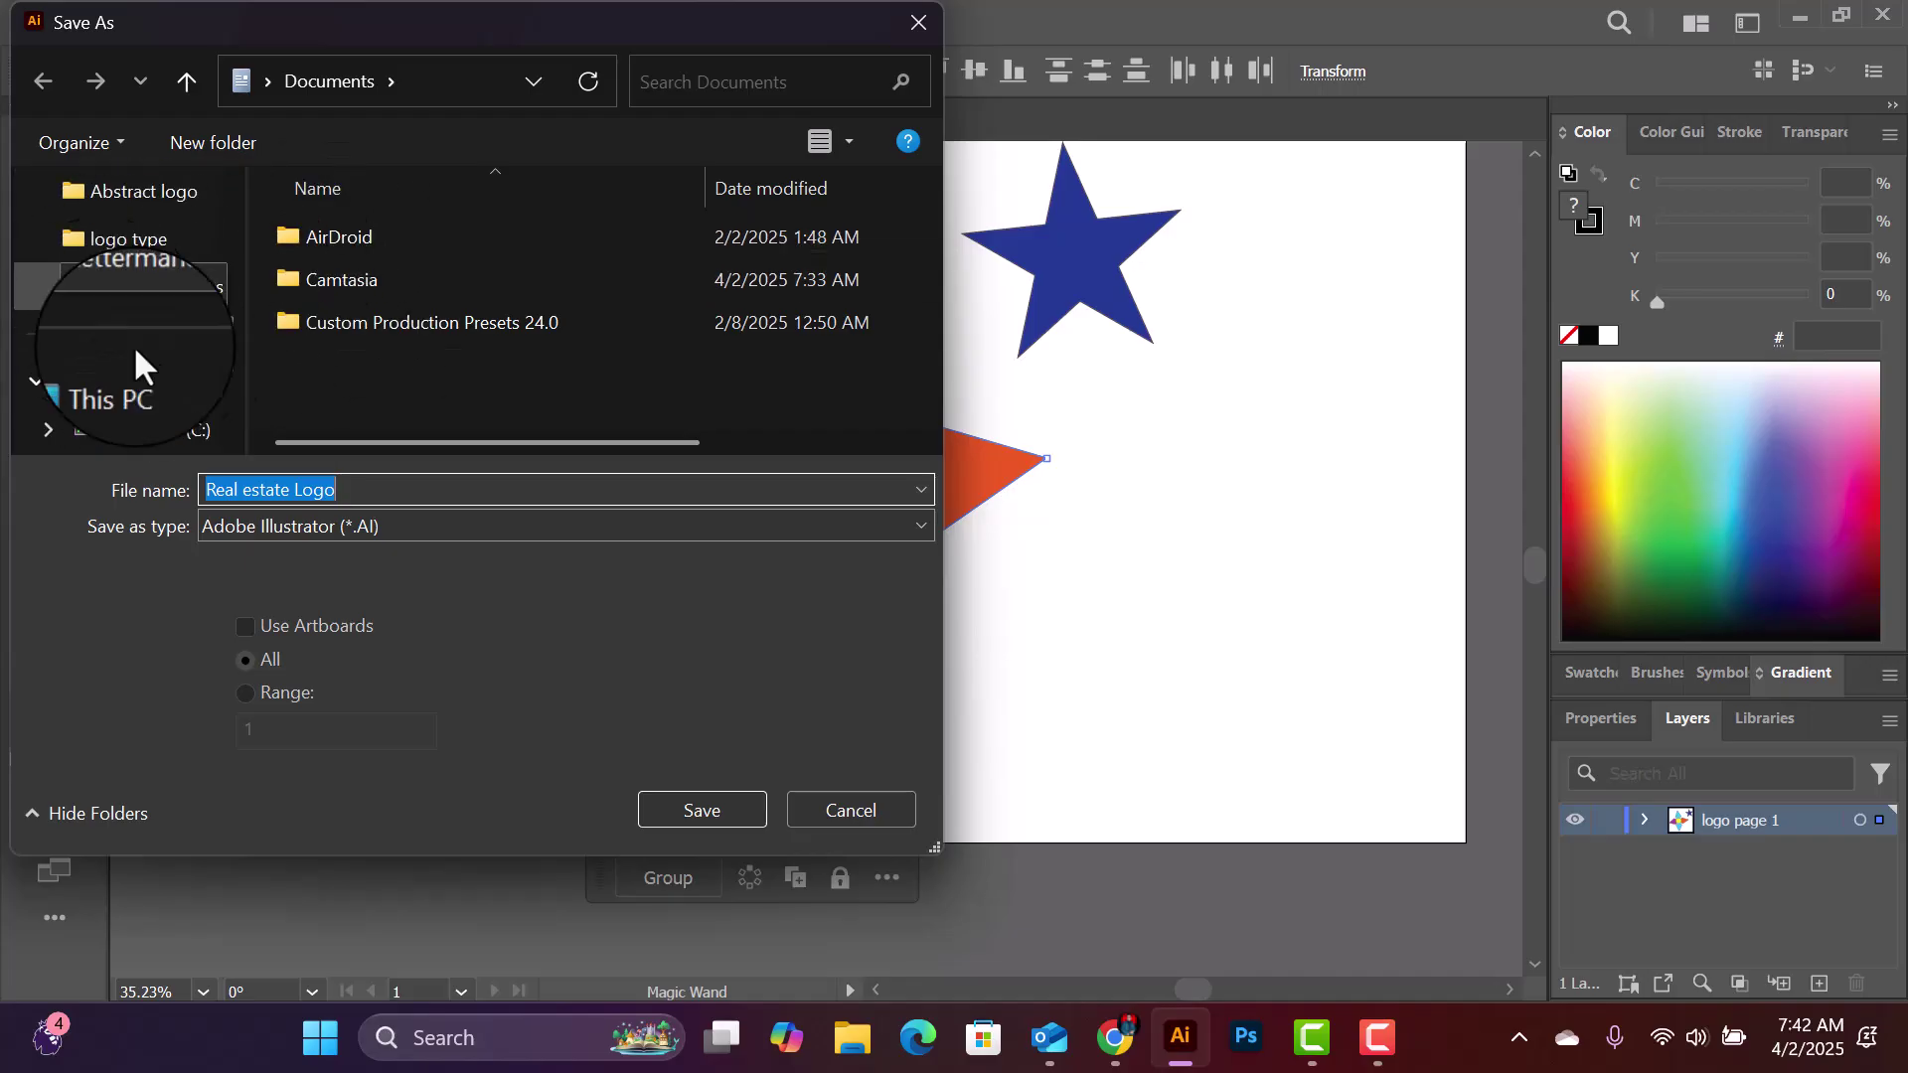
click(137, 388)
double_click(409, 343)
double_click(497, 300)
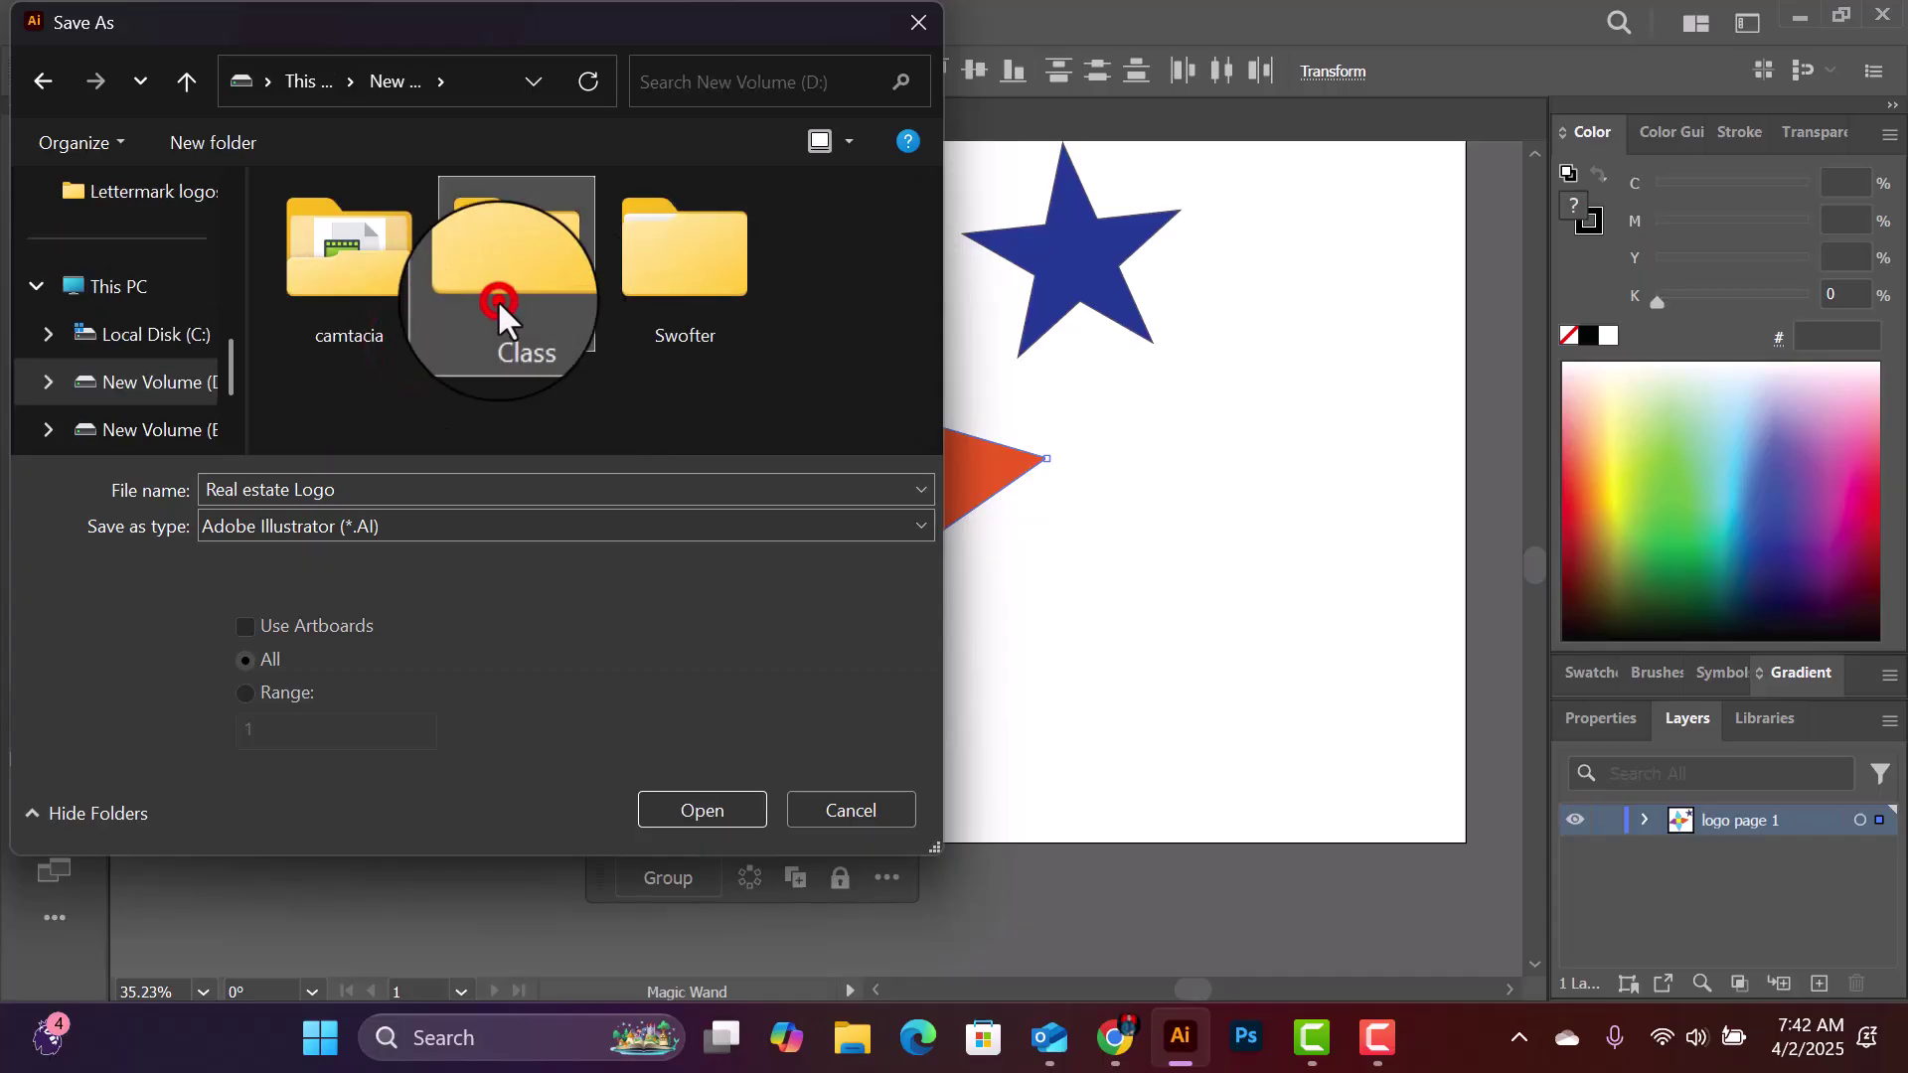
double_click(318, 246)
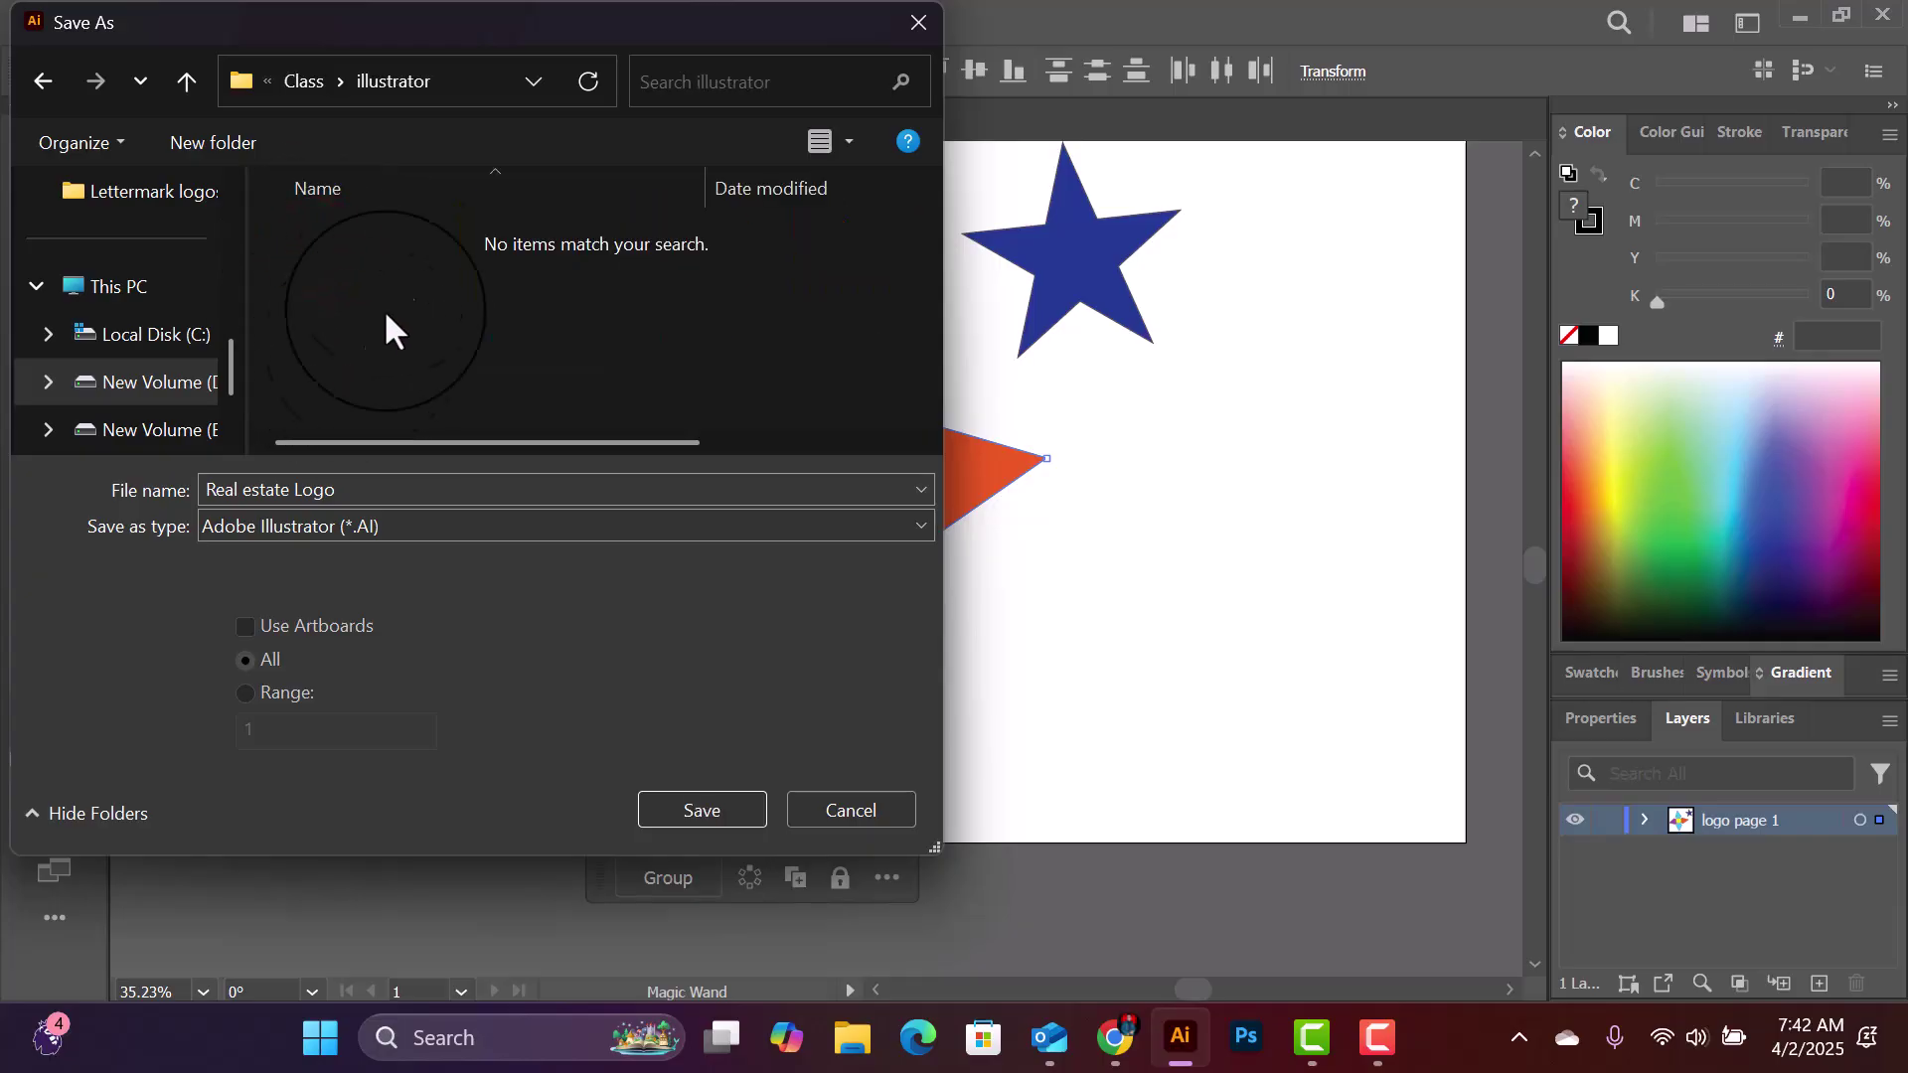
click(397, 490)
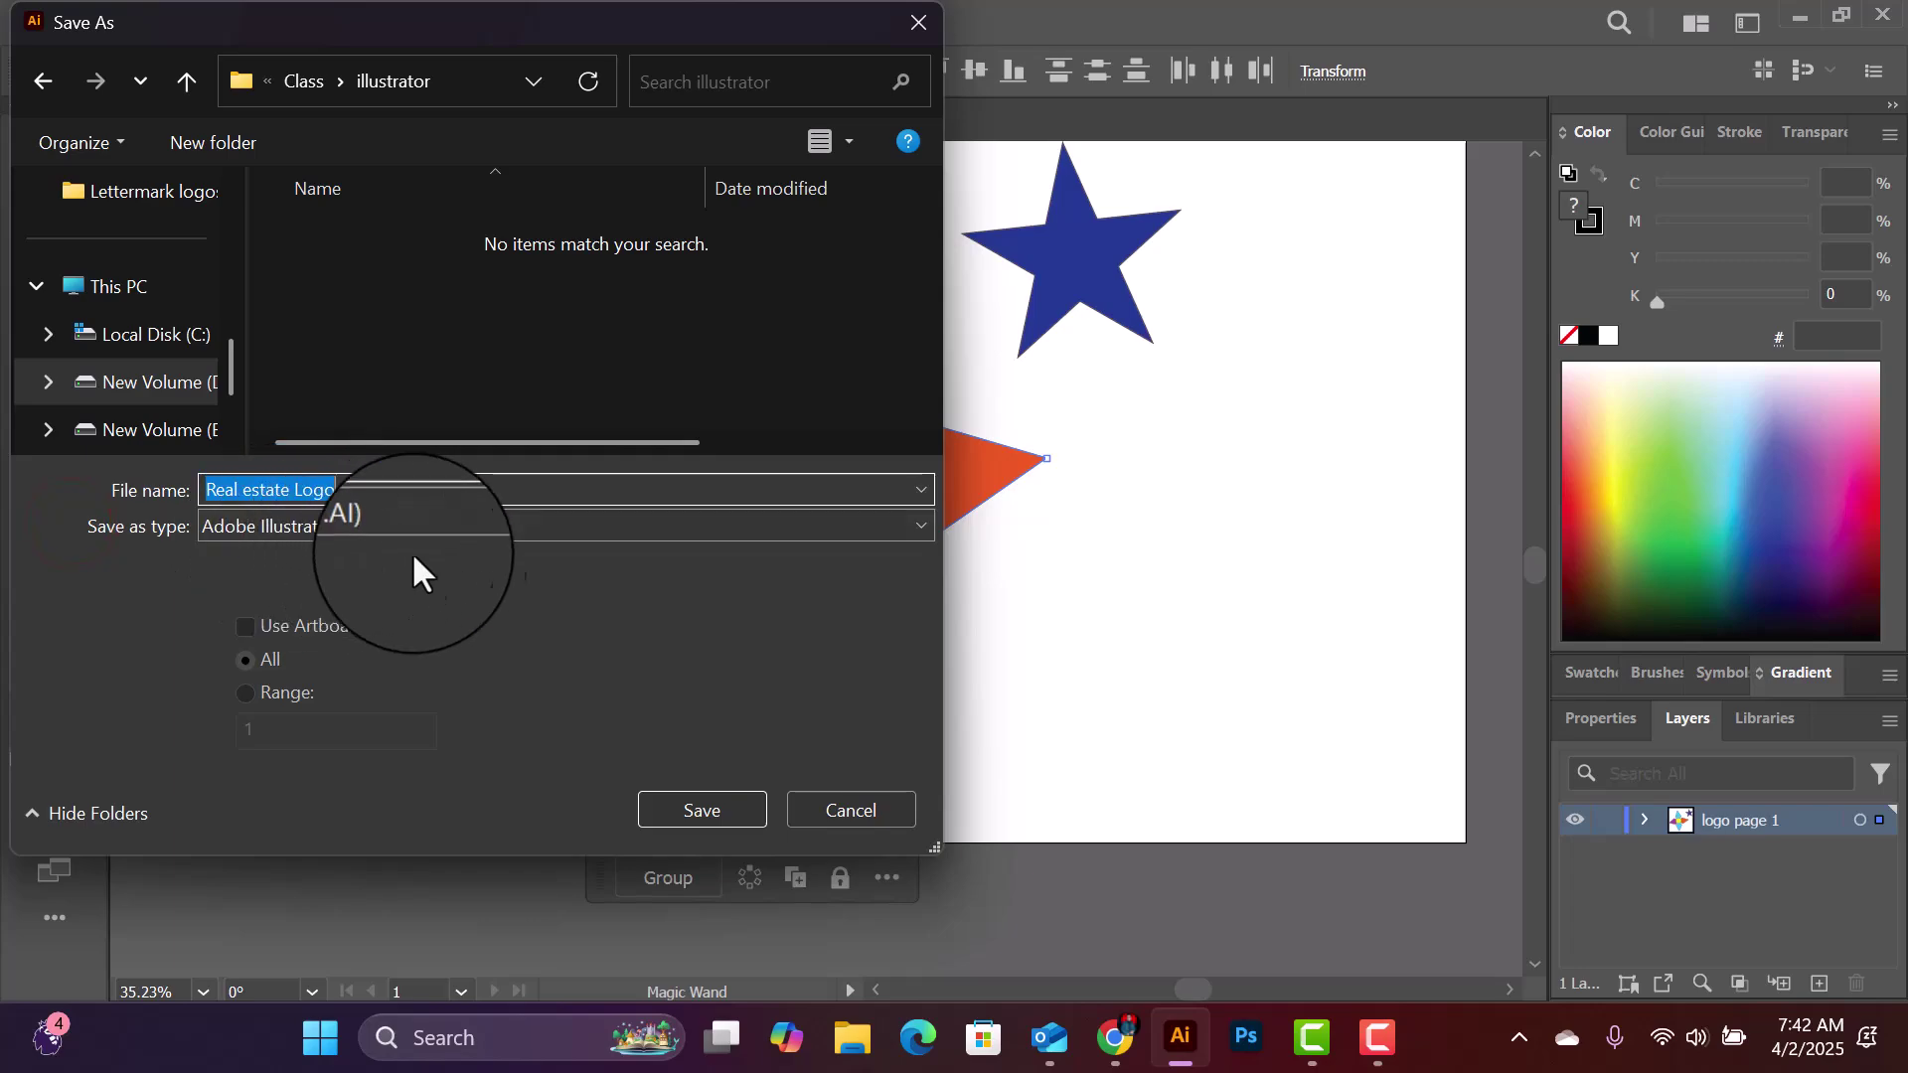
drag(745, 12, 1769, 392)
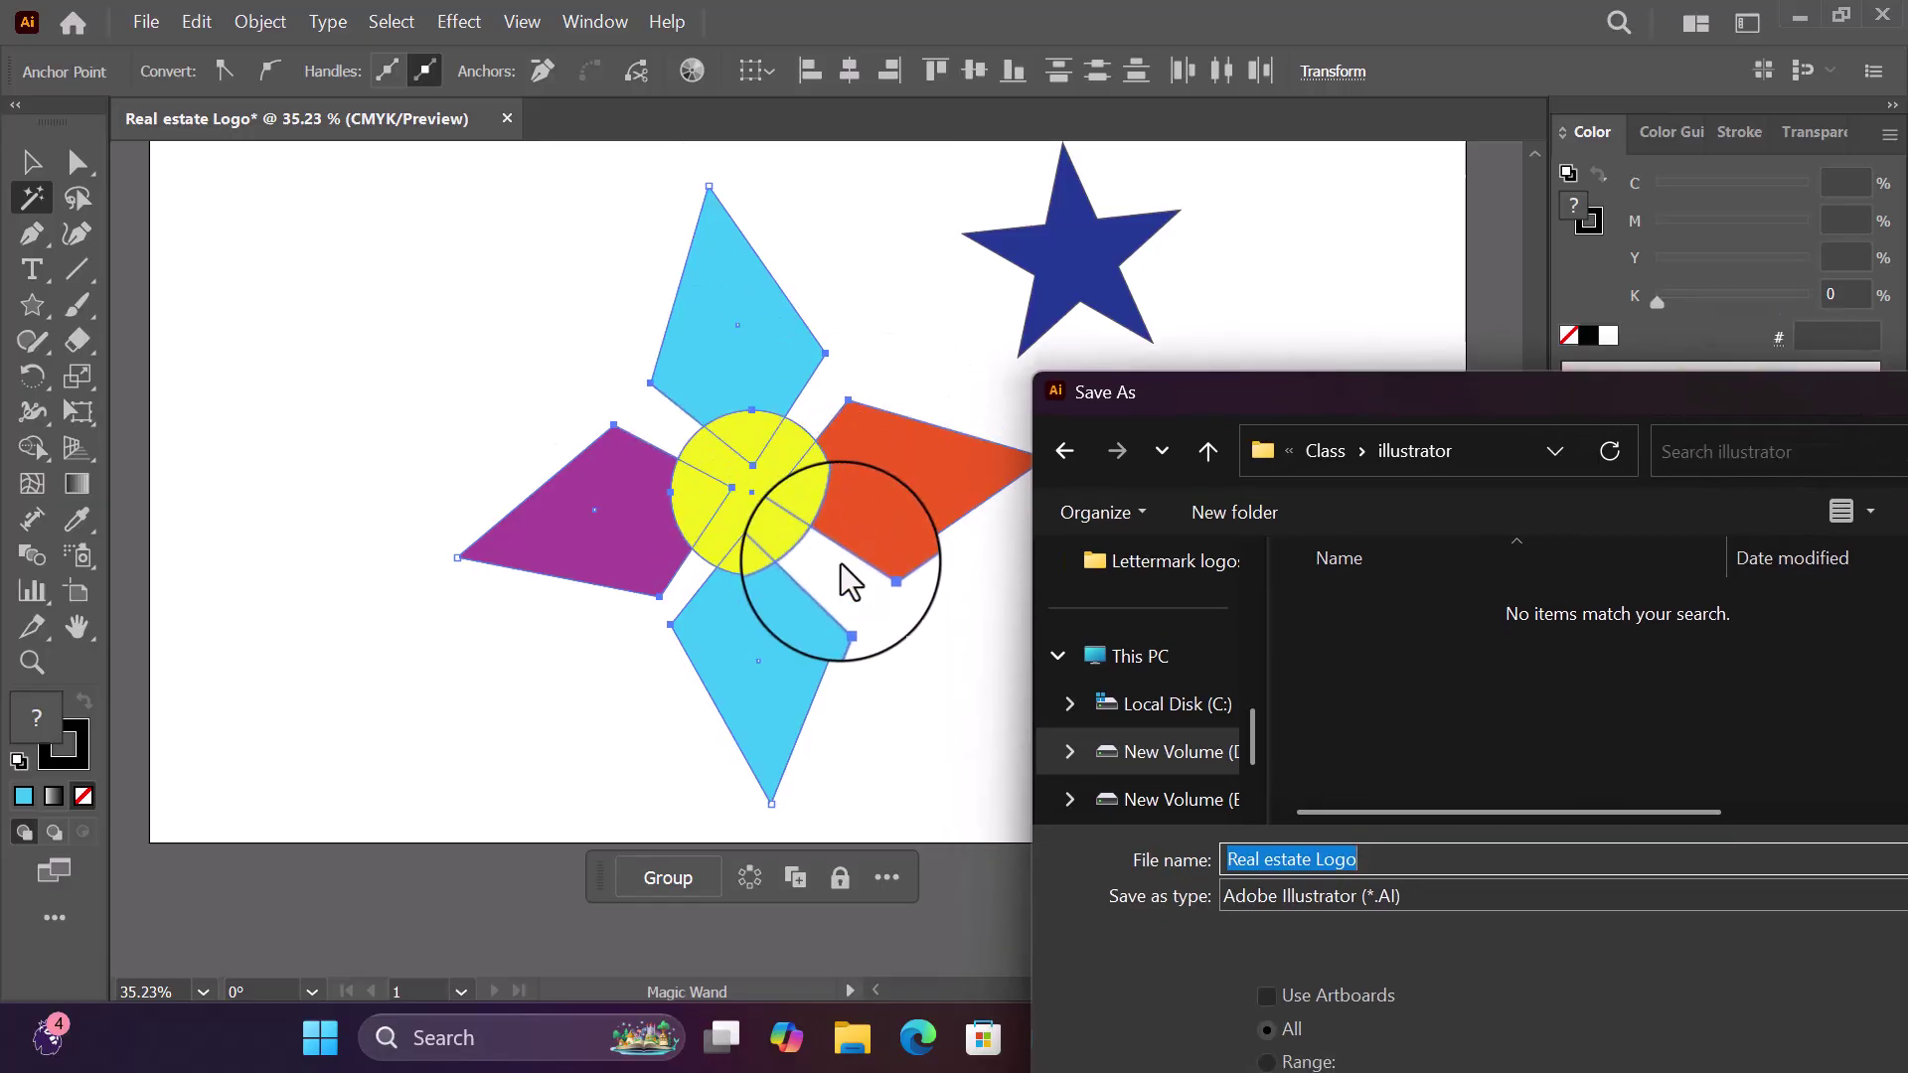
click(1387, 897)
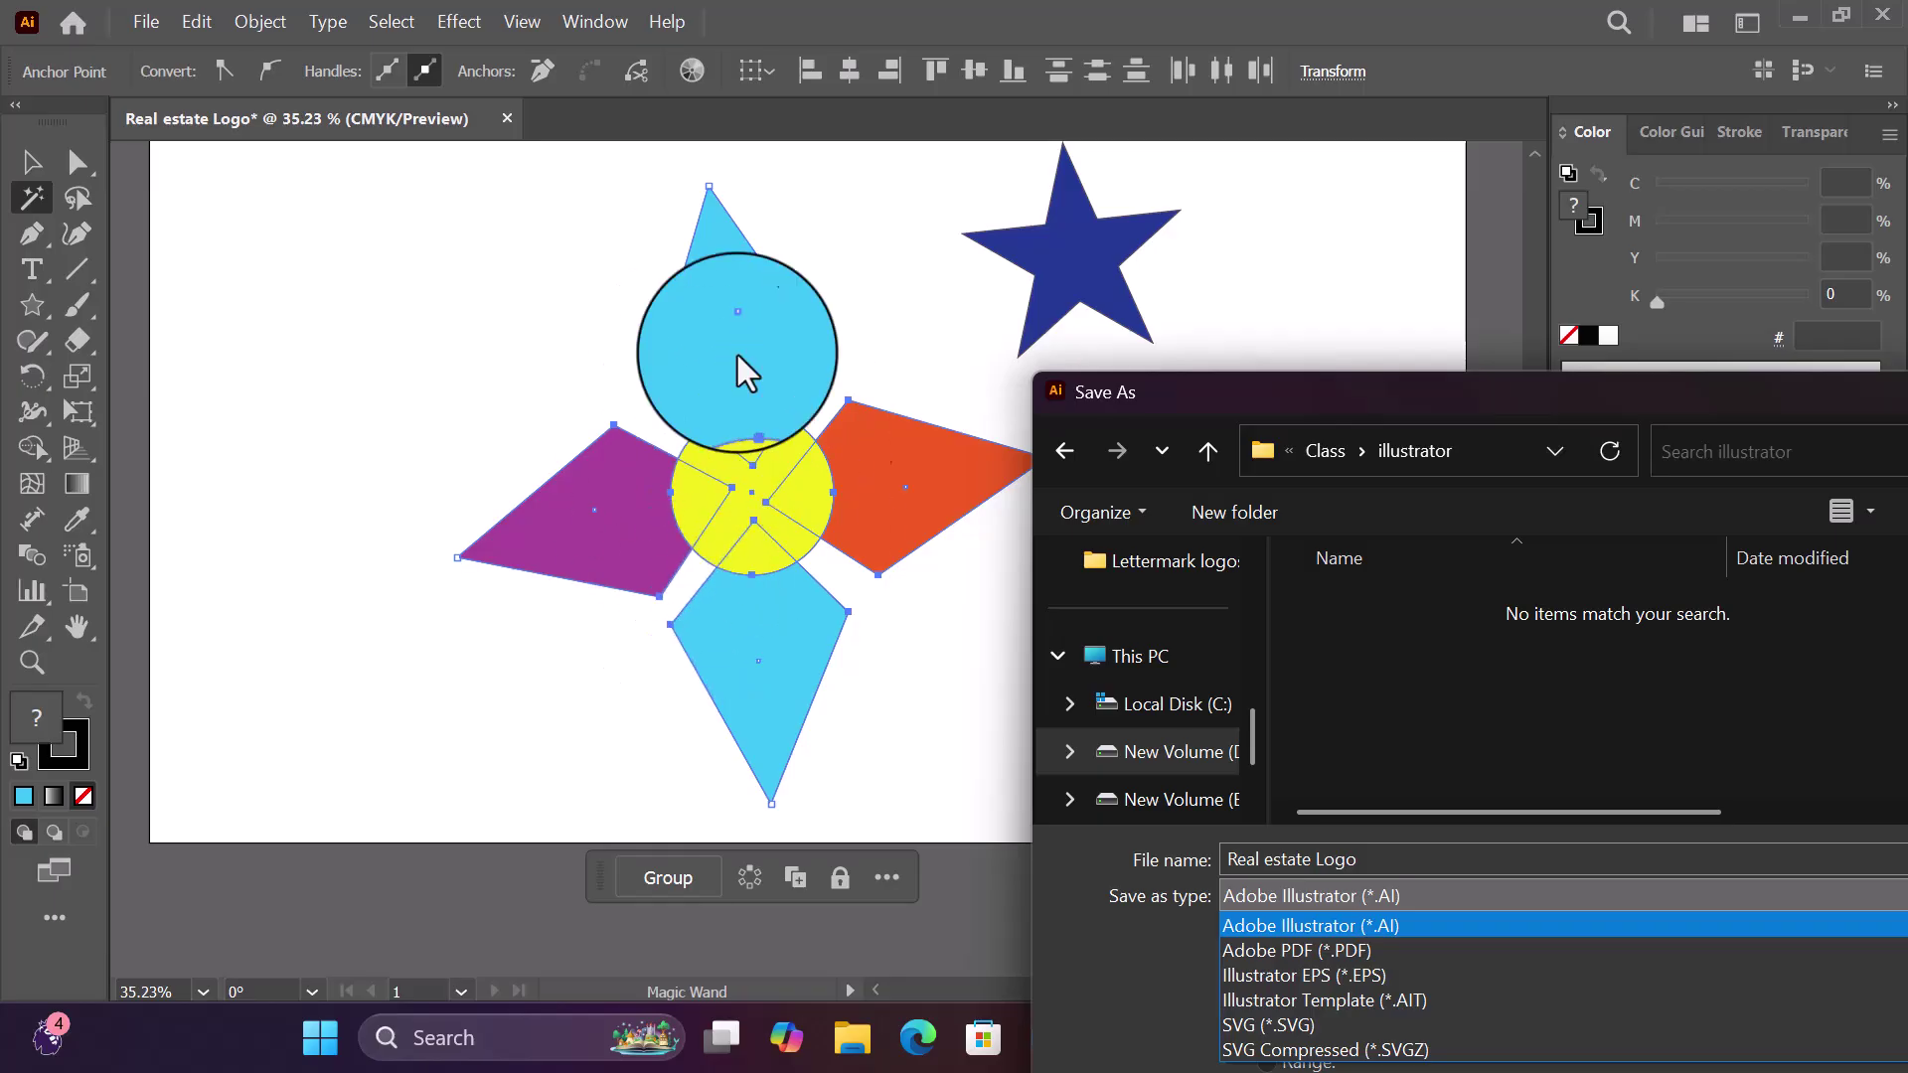
Step: Keep Adobe Illustrator (*.AI) as the file type and save Real estate Logo in Class › illustrator
click(1291, 390)
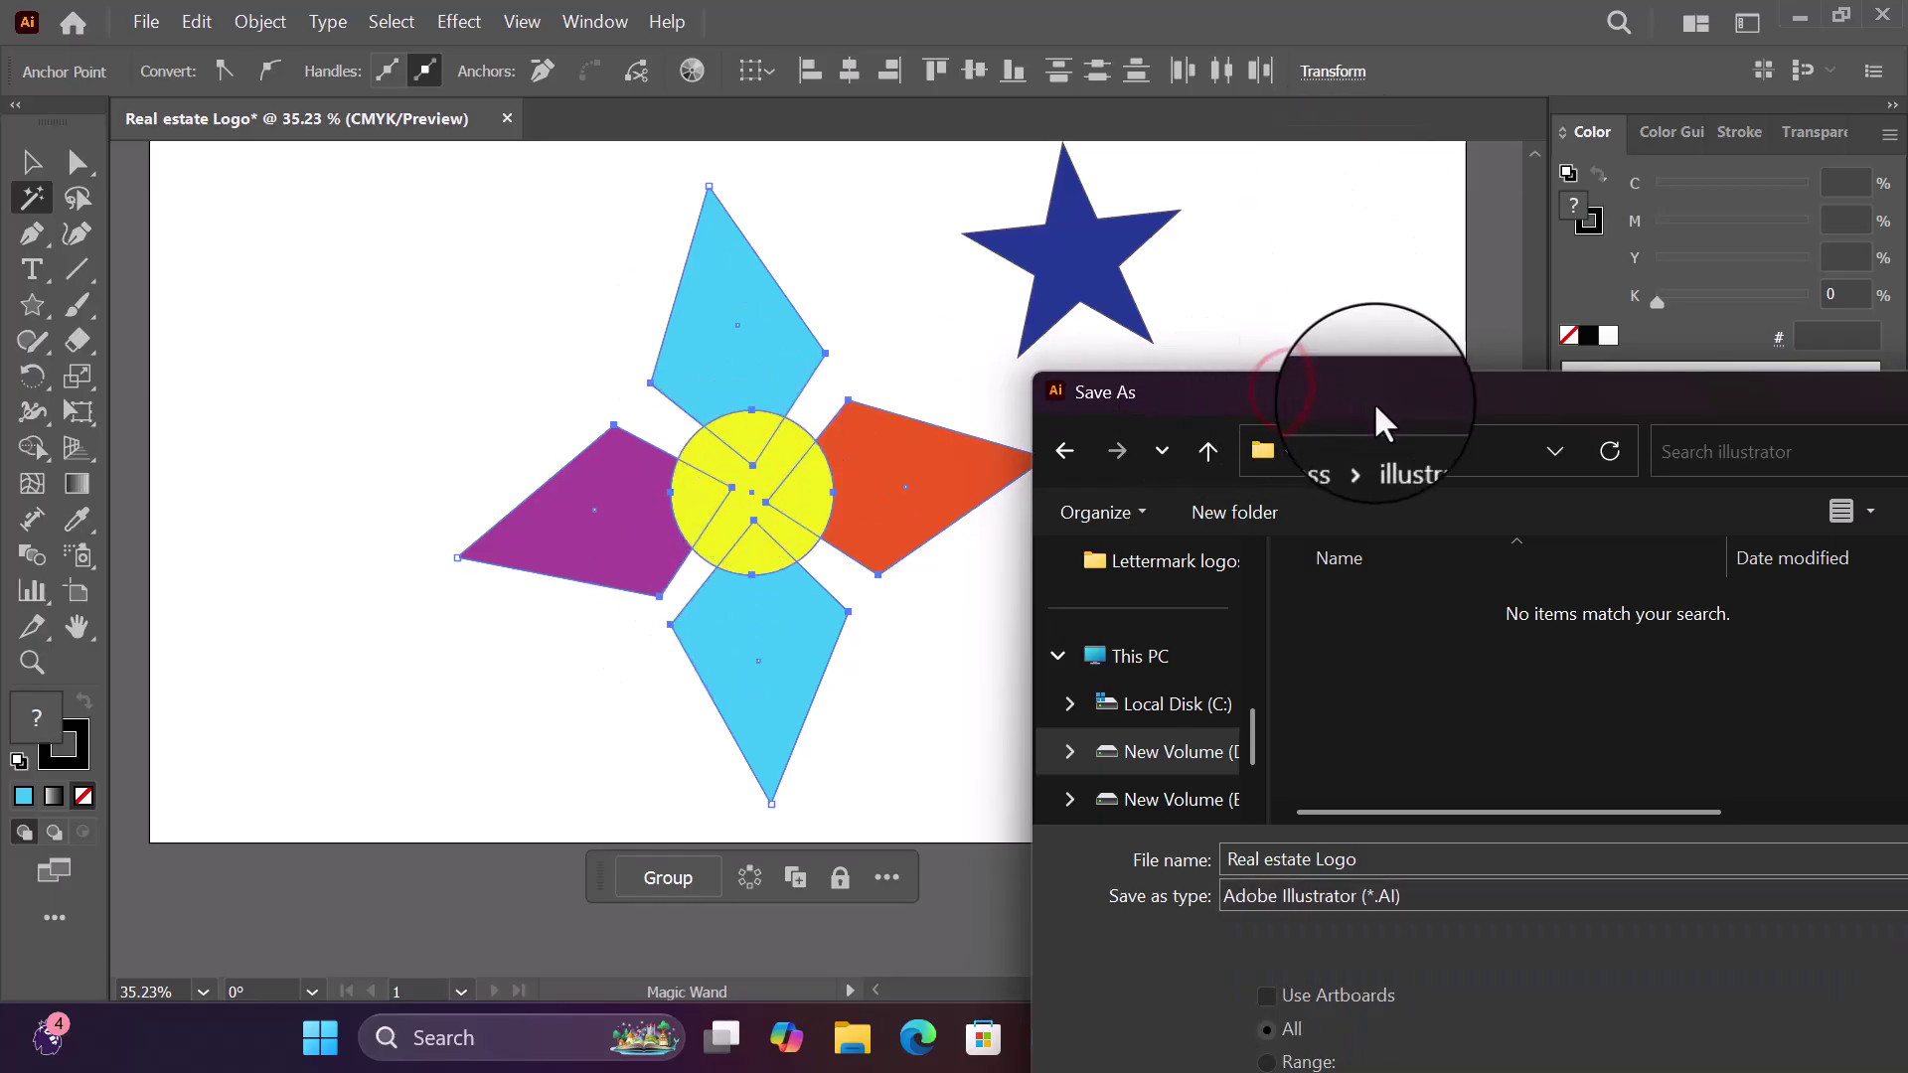
drag(1373, 402, 1381, 129)
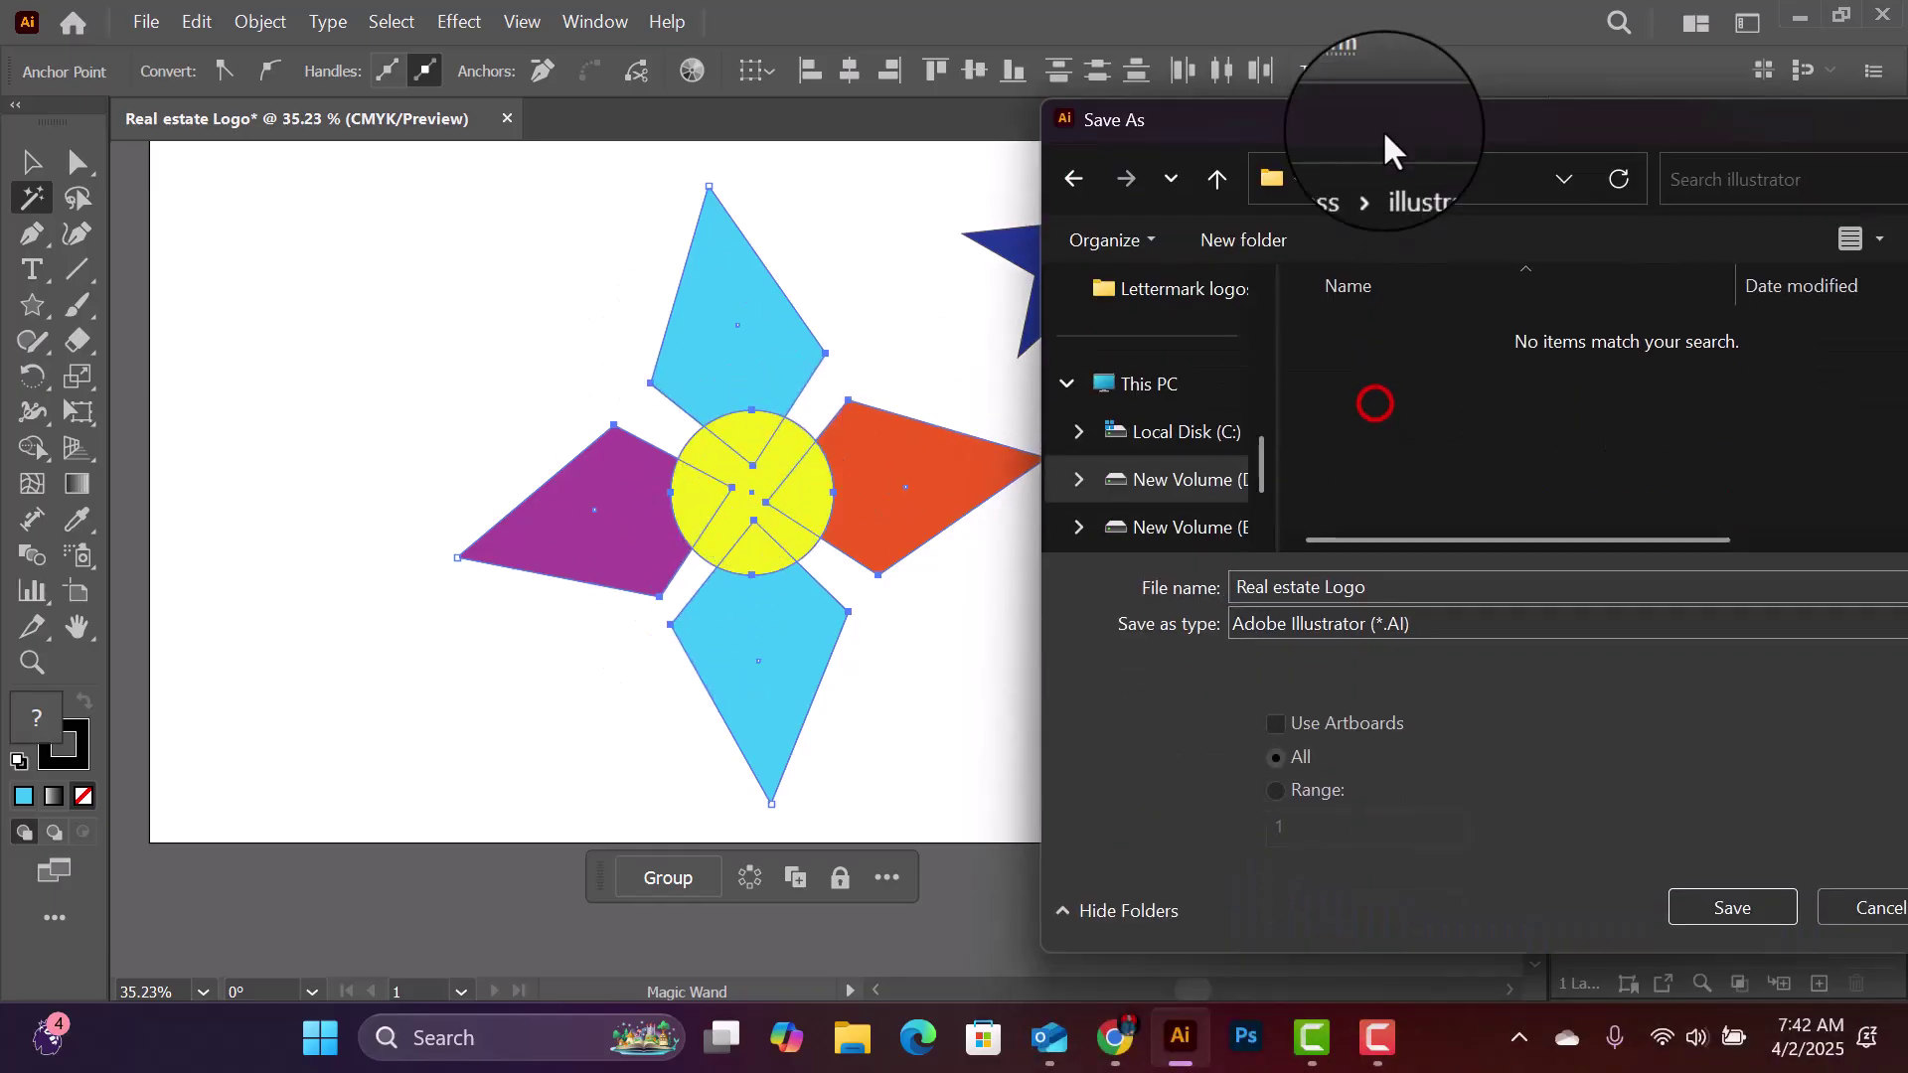
click(1425, 624)
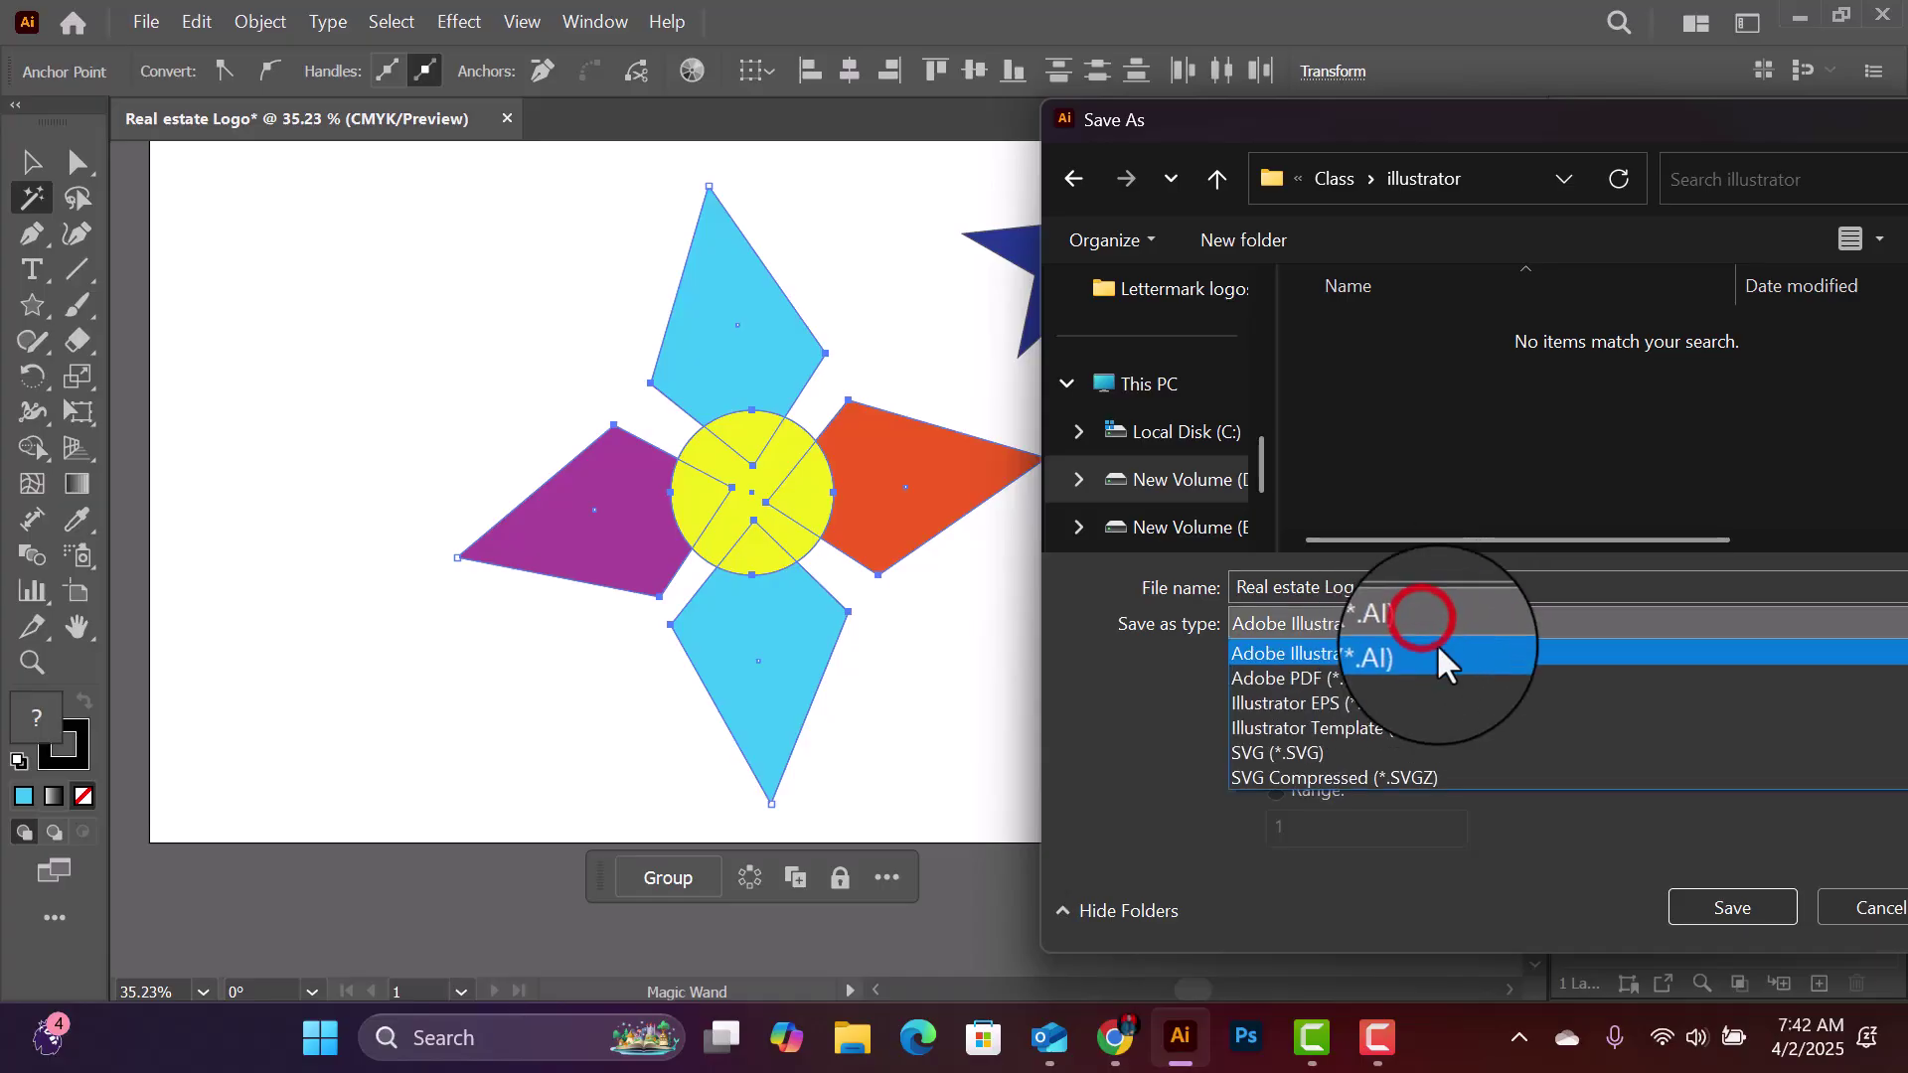
click(1348, 725)
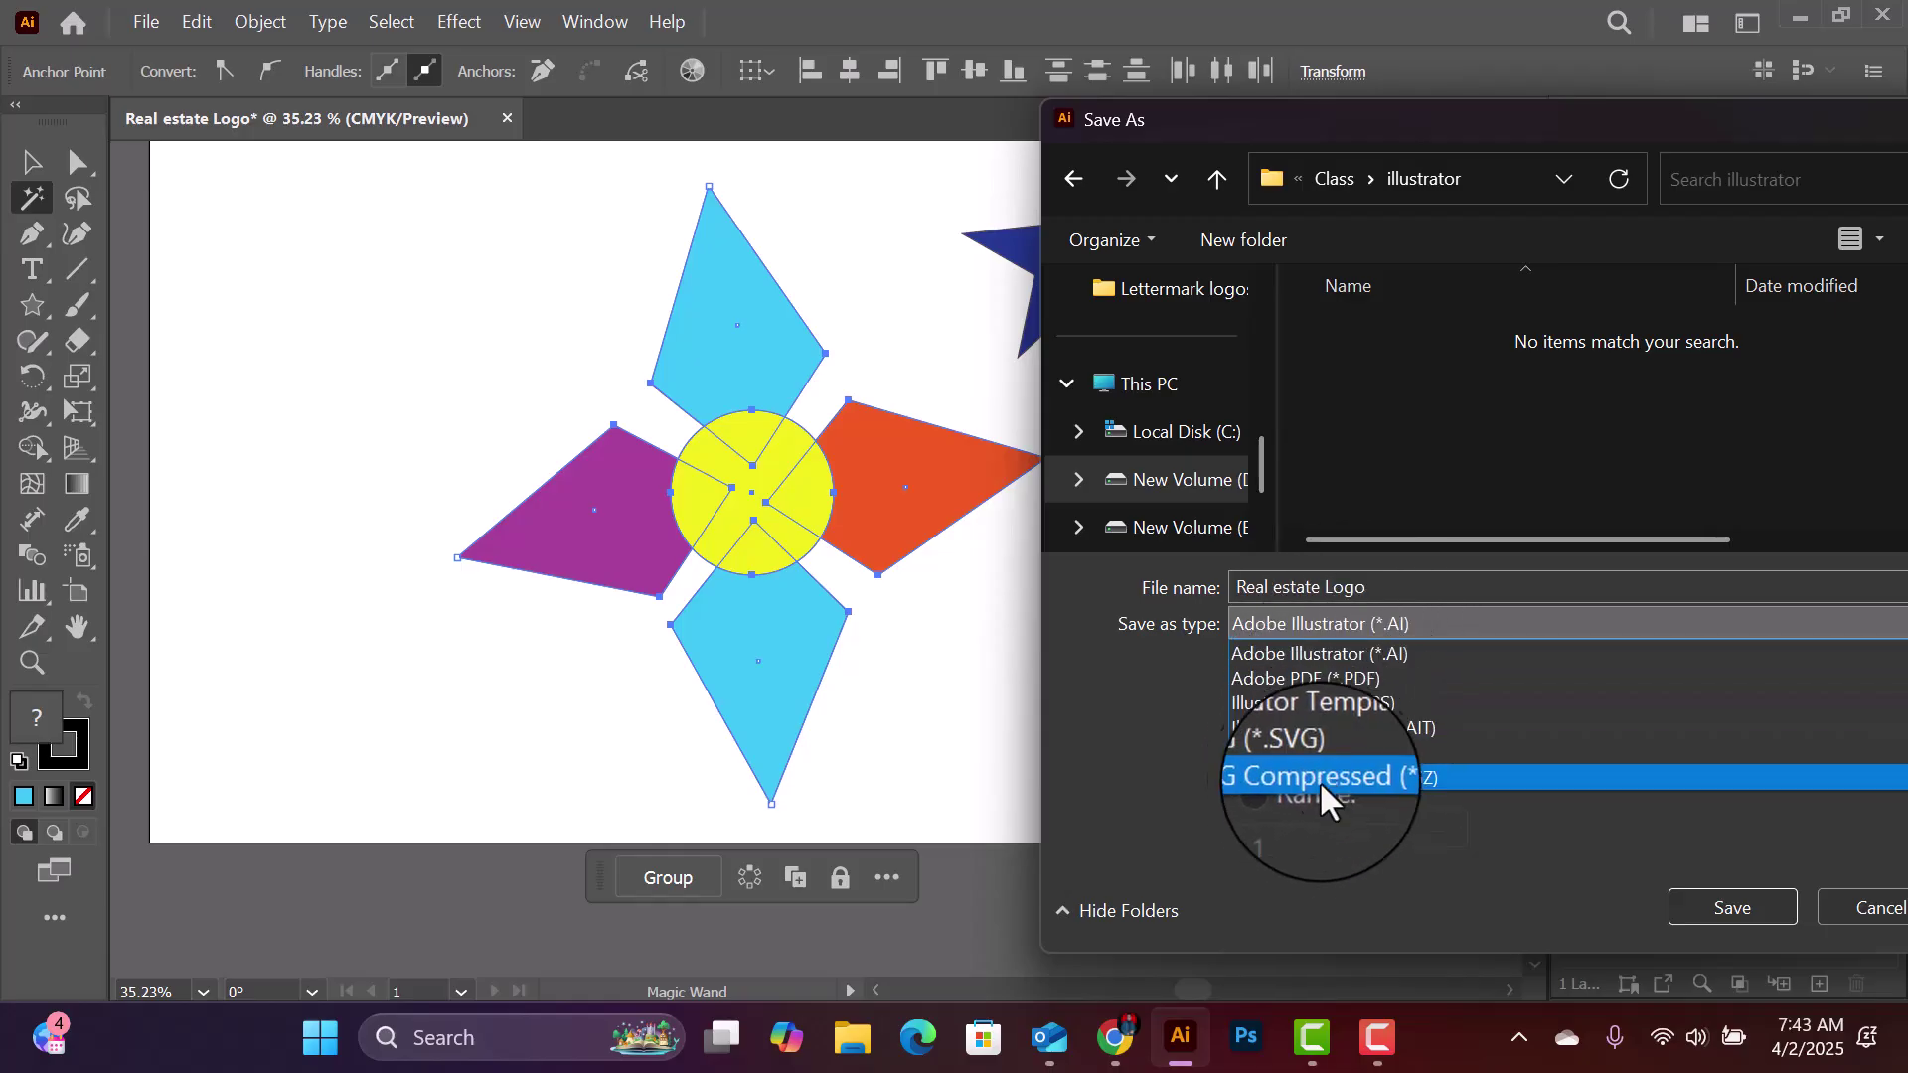
click(1375, 618)
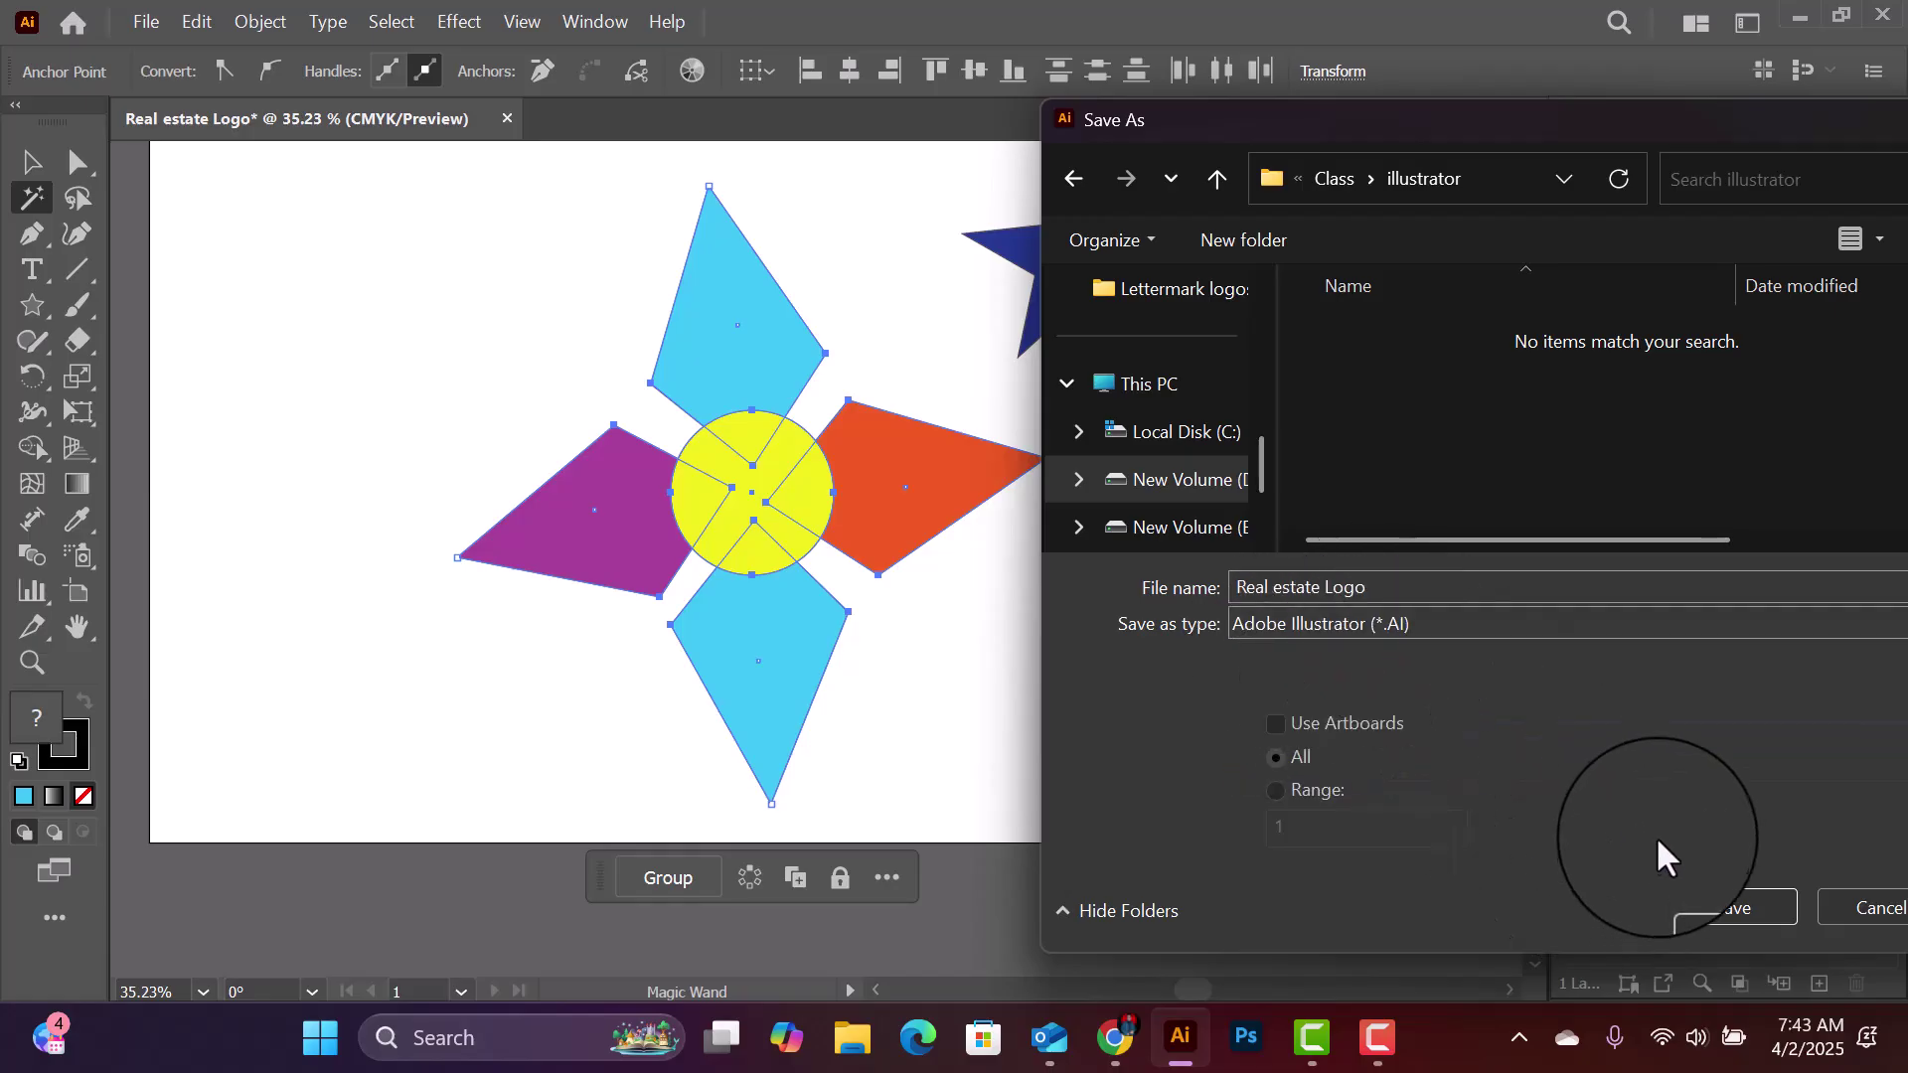
drag(1721, 119, 1560, 115)
click(1576, 902)
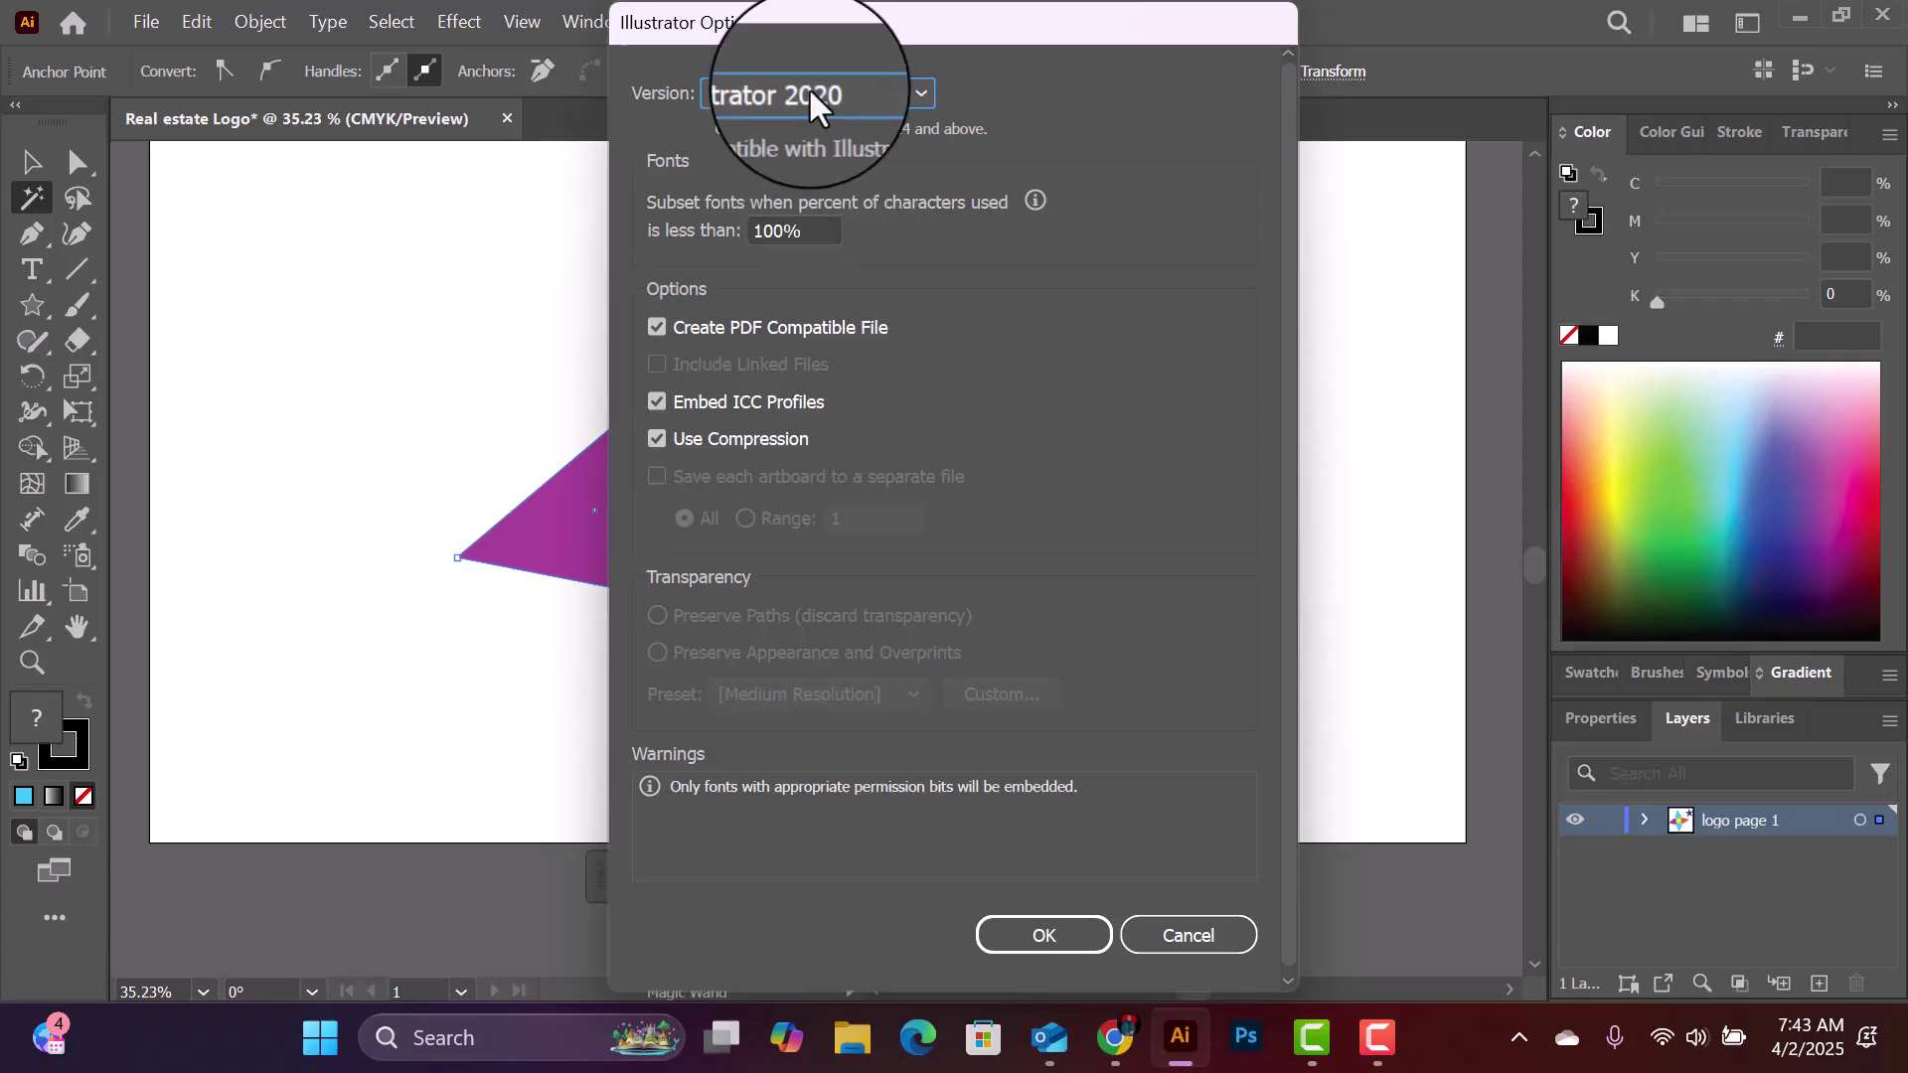
Step: Keep Illustrator 2020 as the compatibility version in Illustrator Options and confirm the save
click(851, 87)
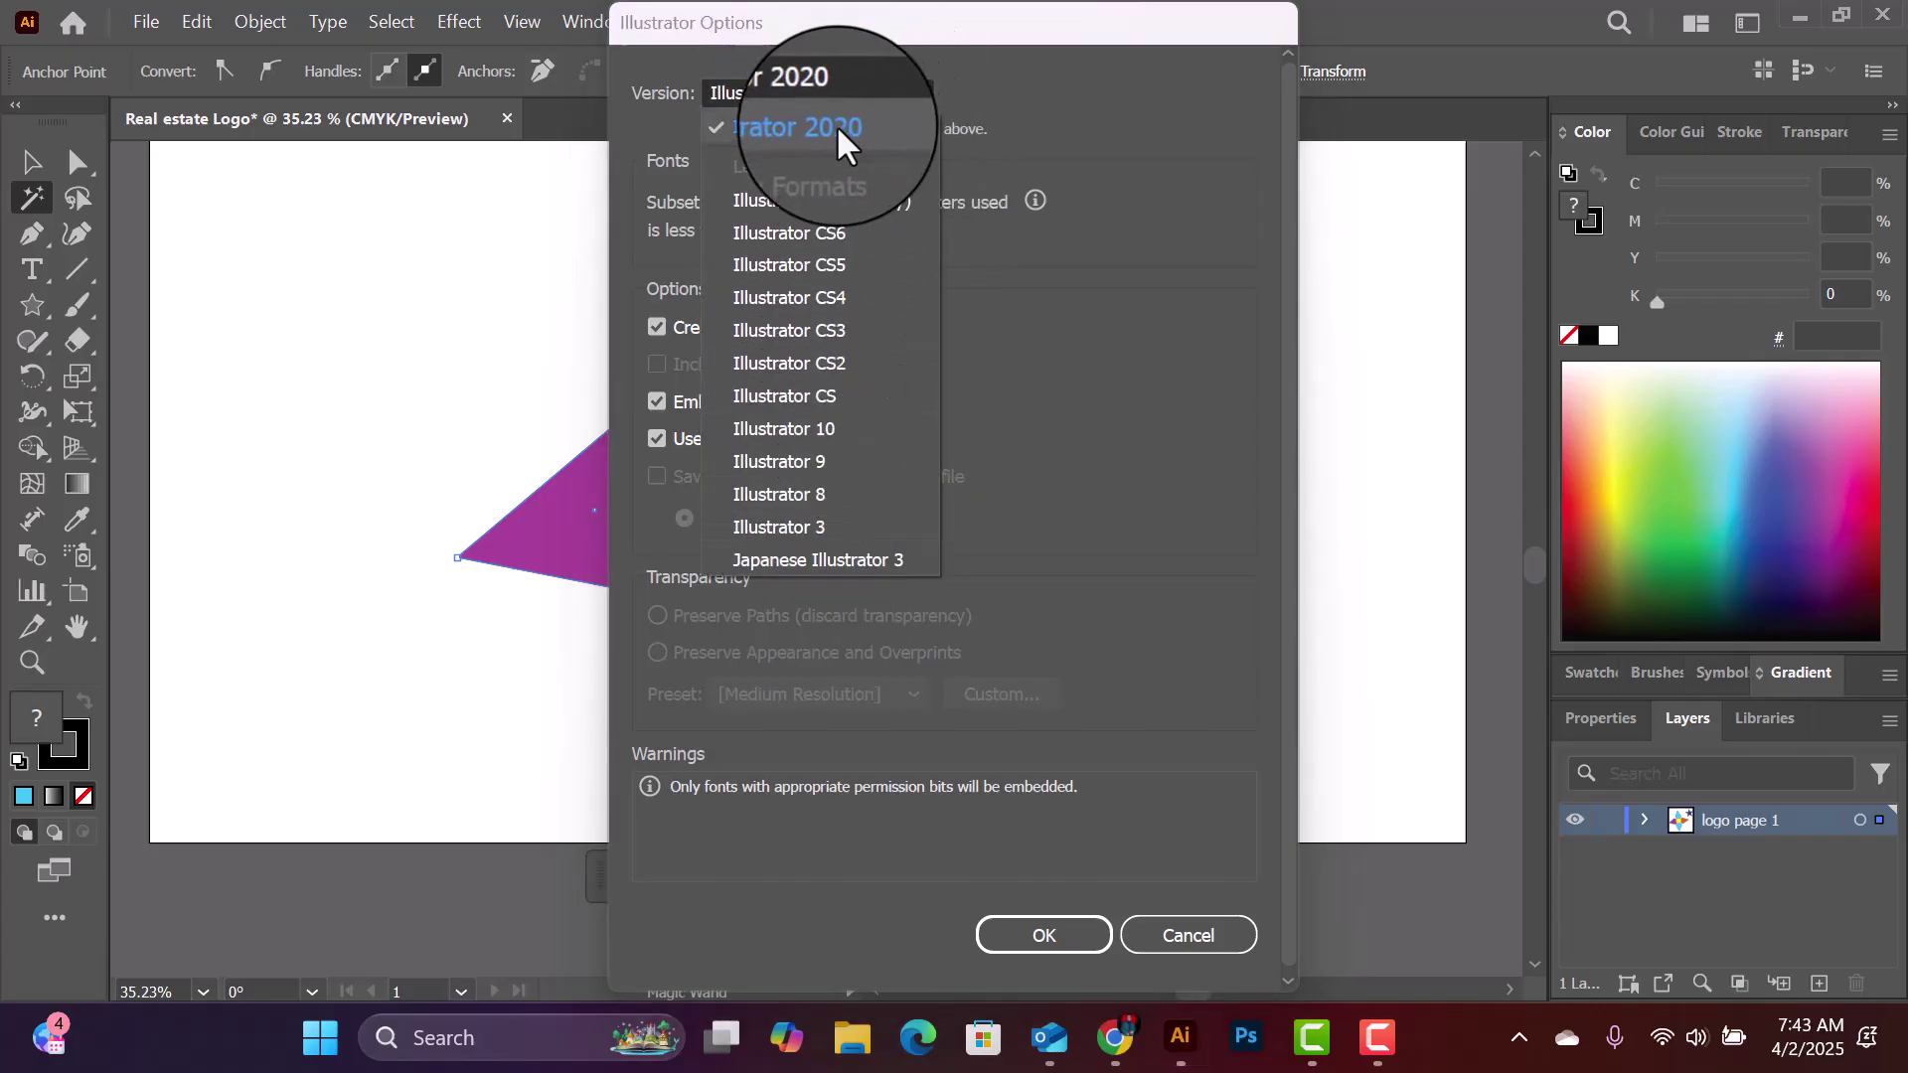
click(872, 129)
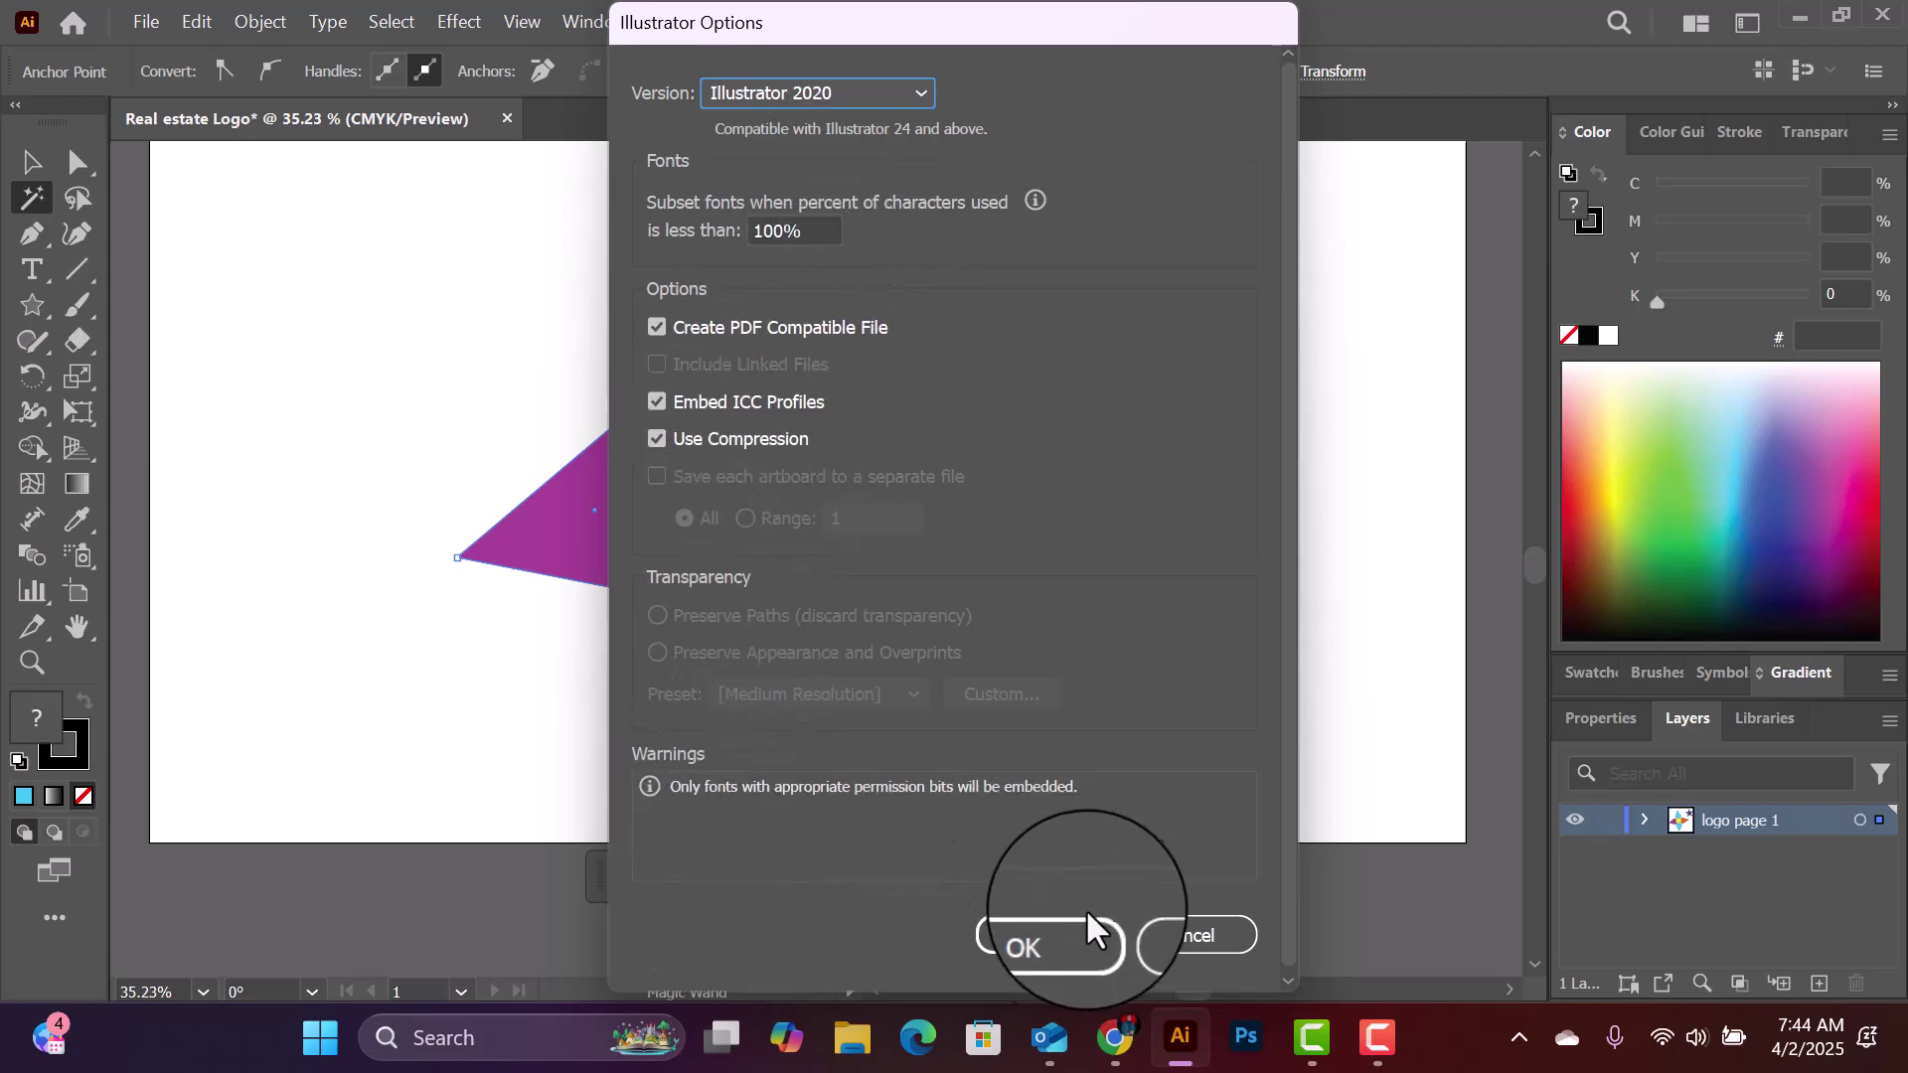
click(1059, 916)
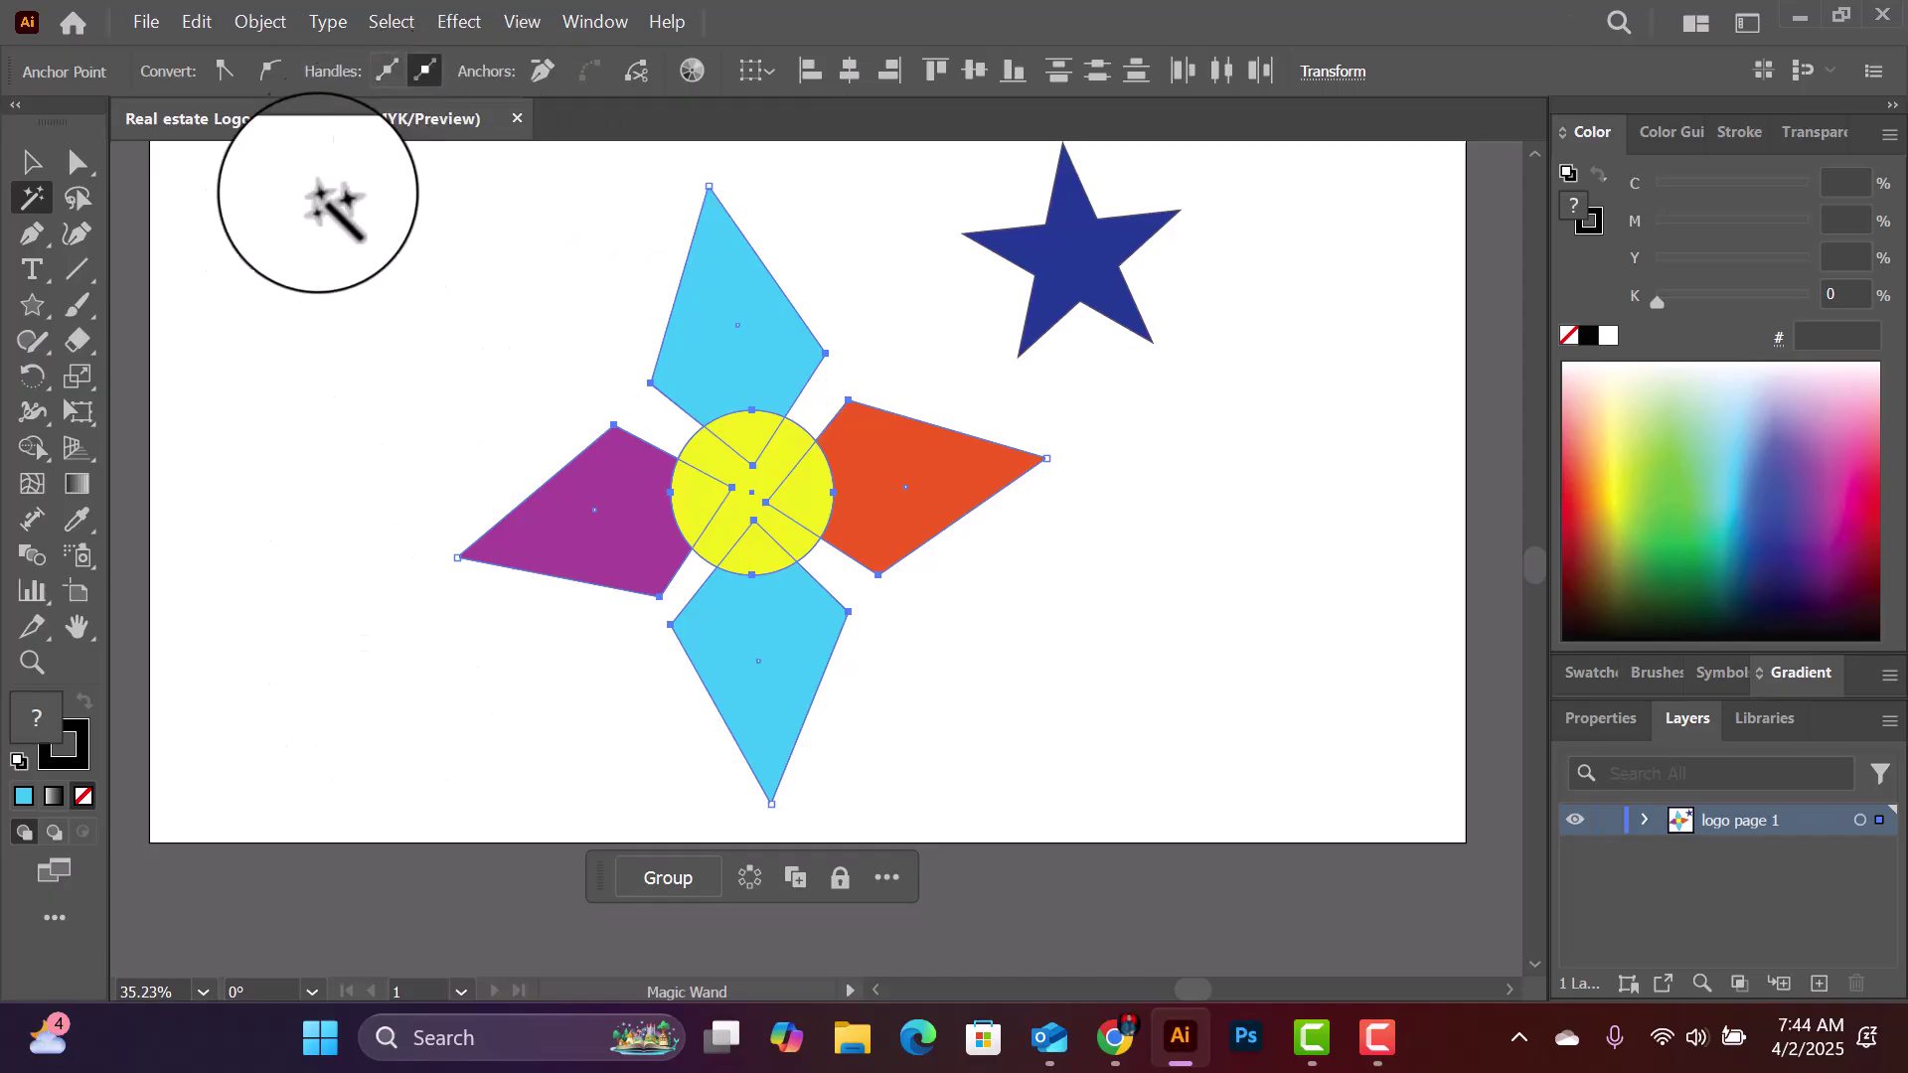
Step: Nudge the top cyan, purple and bottom cyan petals snug against the yellow circle, then save with Ctrl+S
click(45, 157)
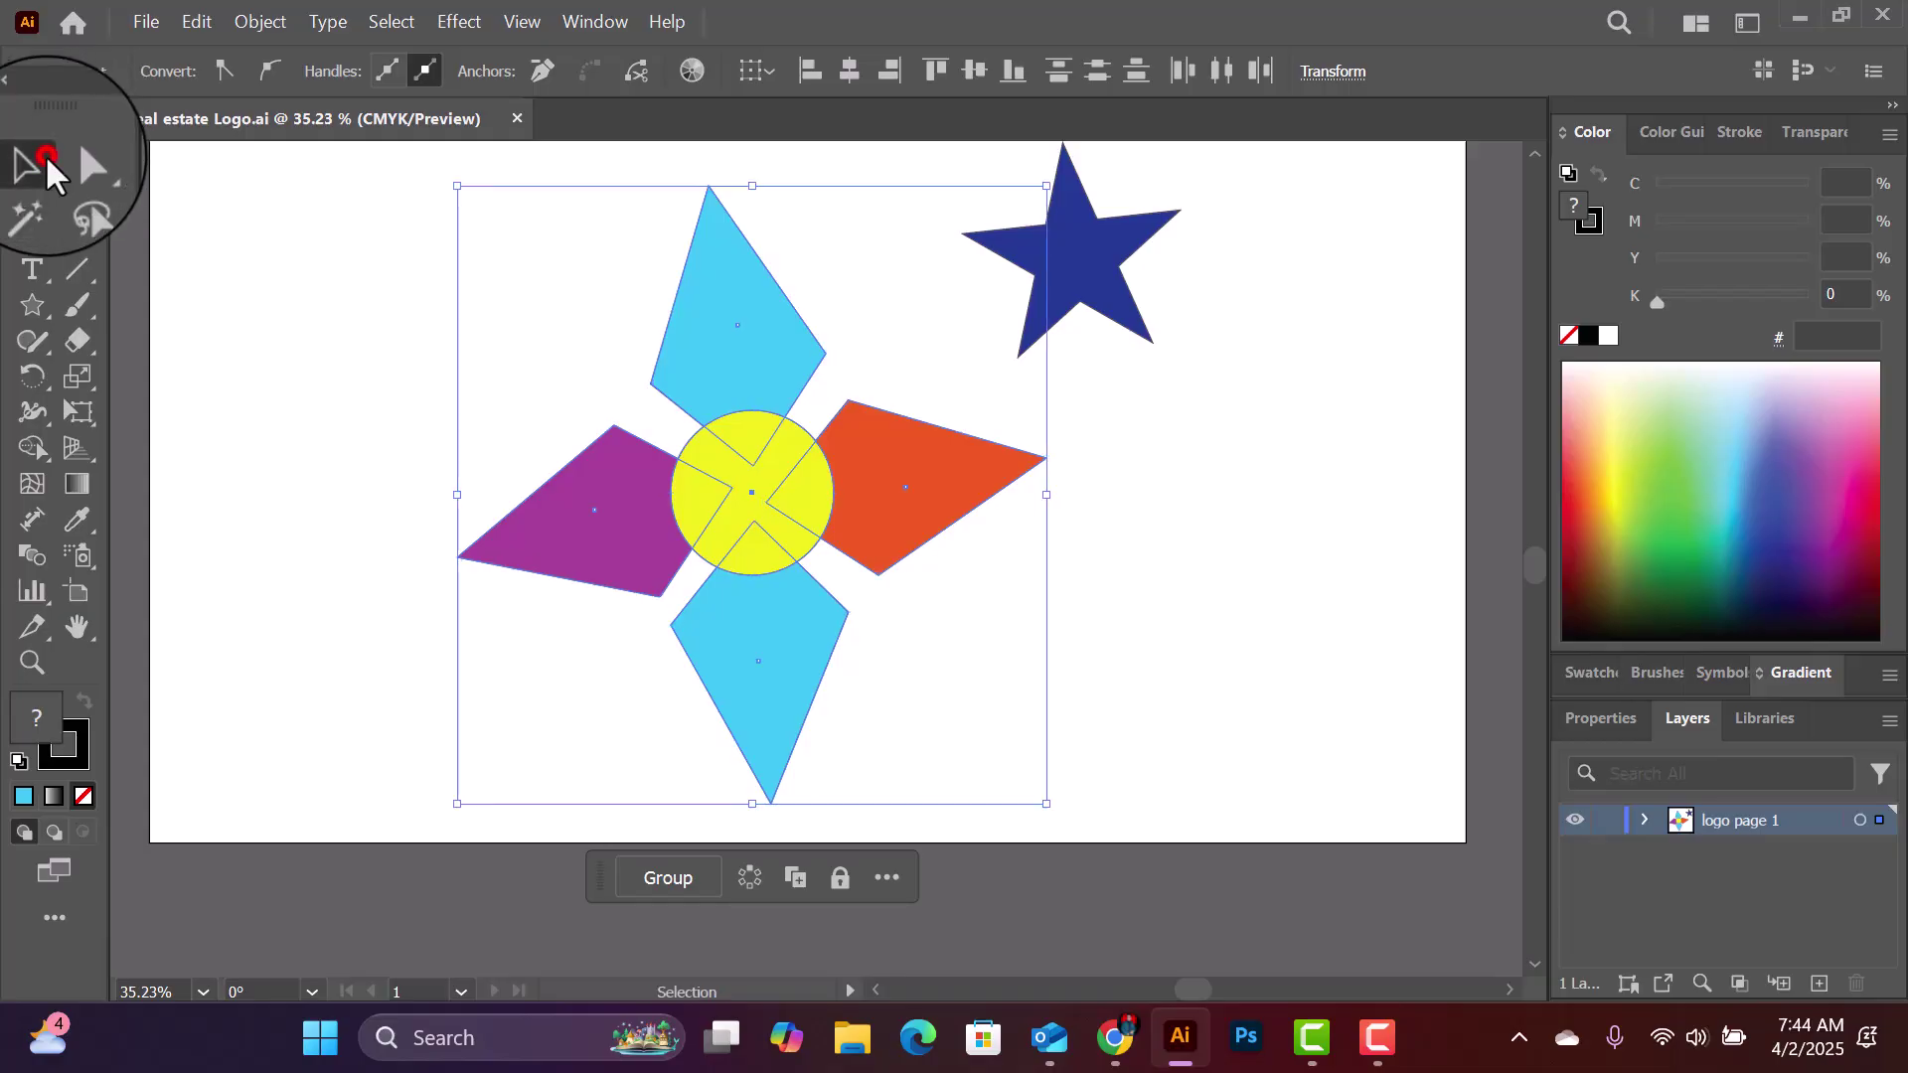
mouse_move(744, 298)
mouse_down()
mouse_move(741, 263)
mouse_move(701, 227)
mouse_move(749, 308)
mouse_up()
click(944, 487)
drag(639, 559, 701, 575)
drag(796, 639, 798, 594)
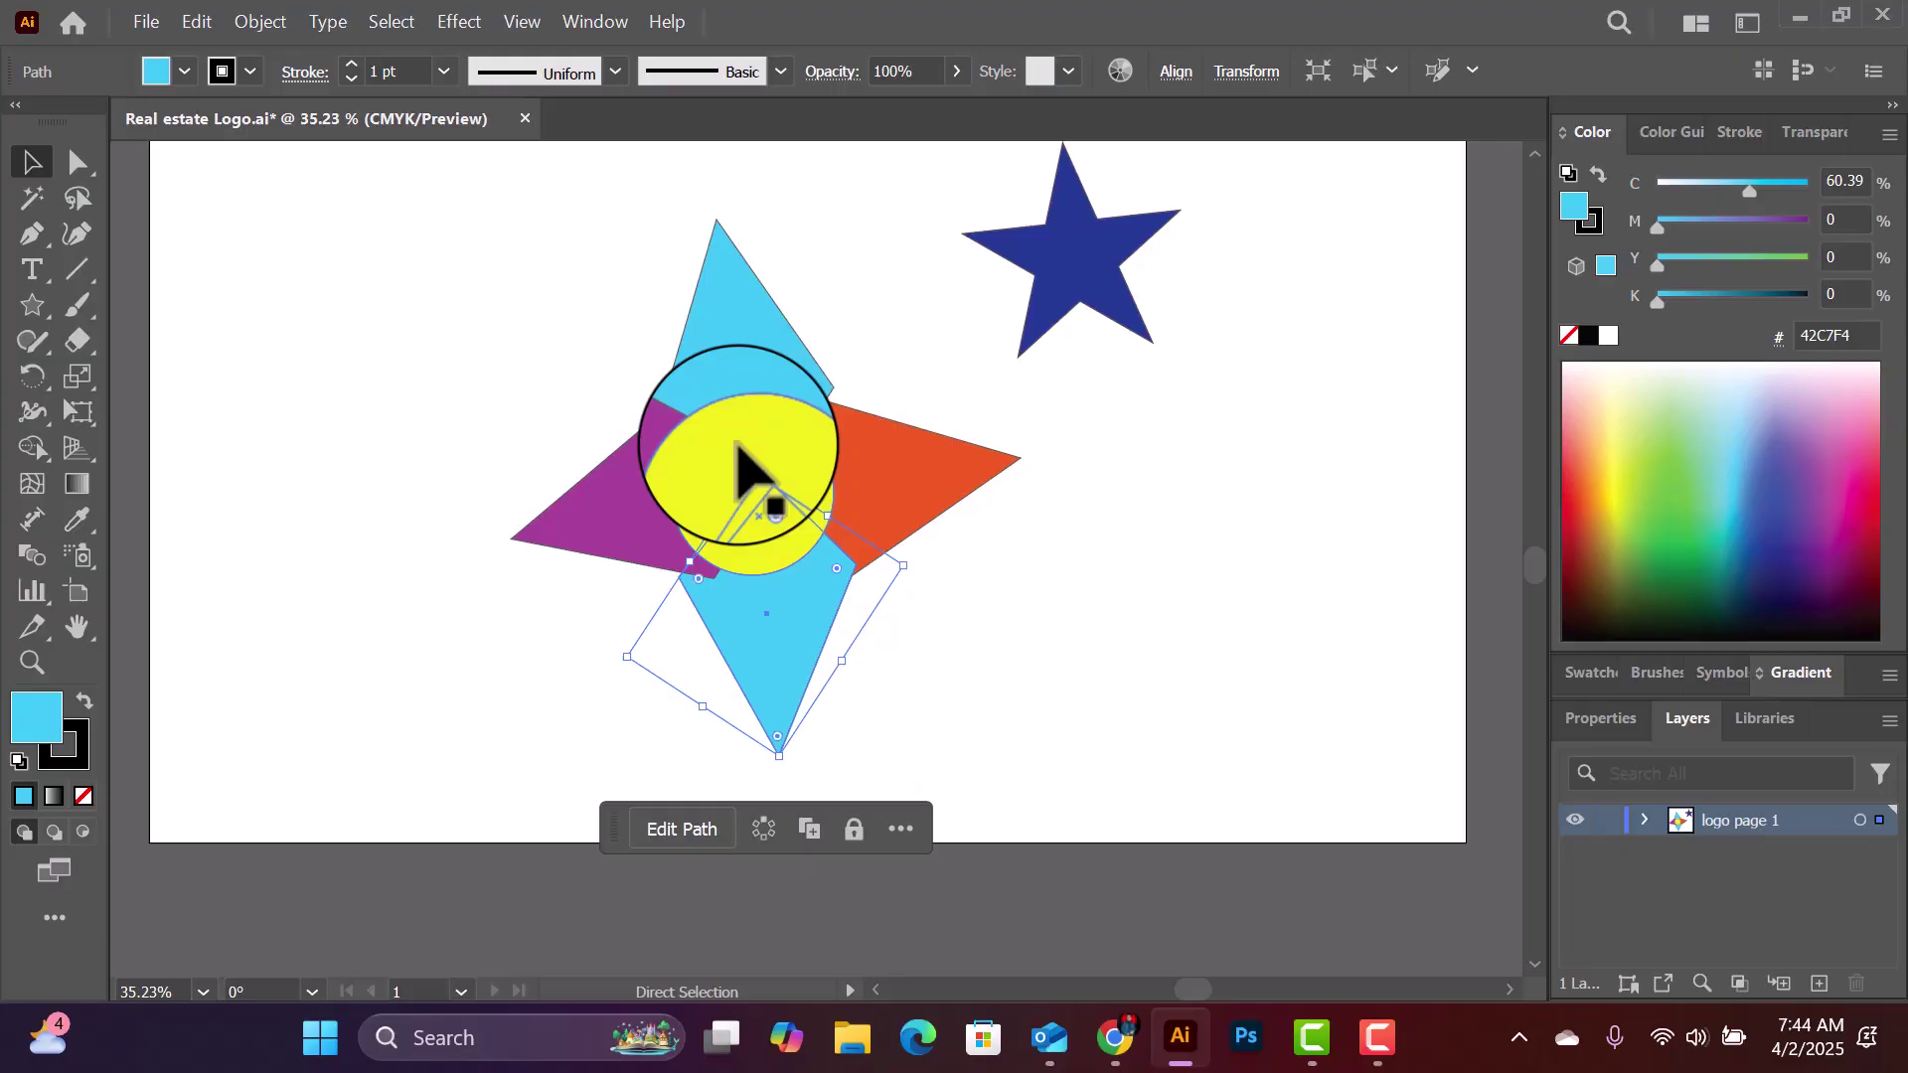
key(ctrl+s)
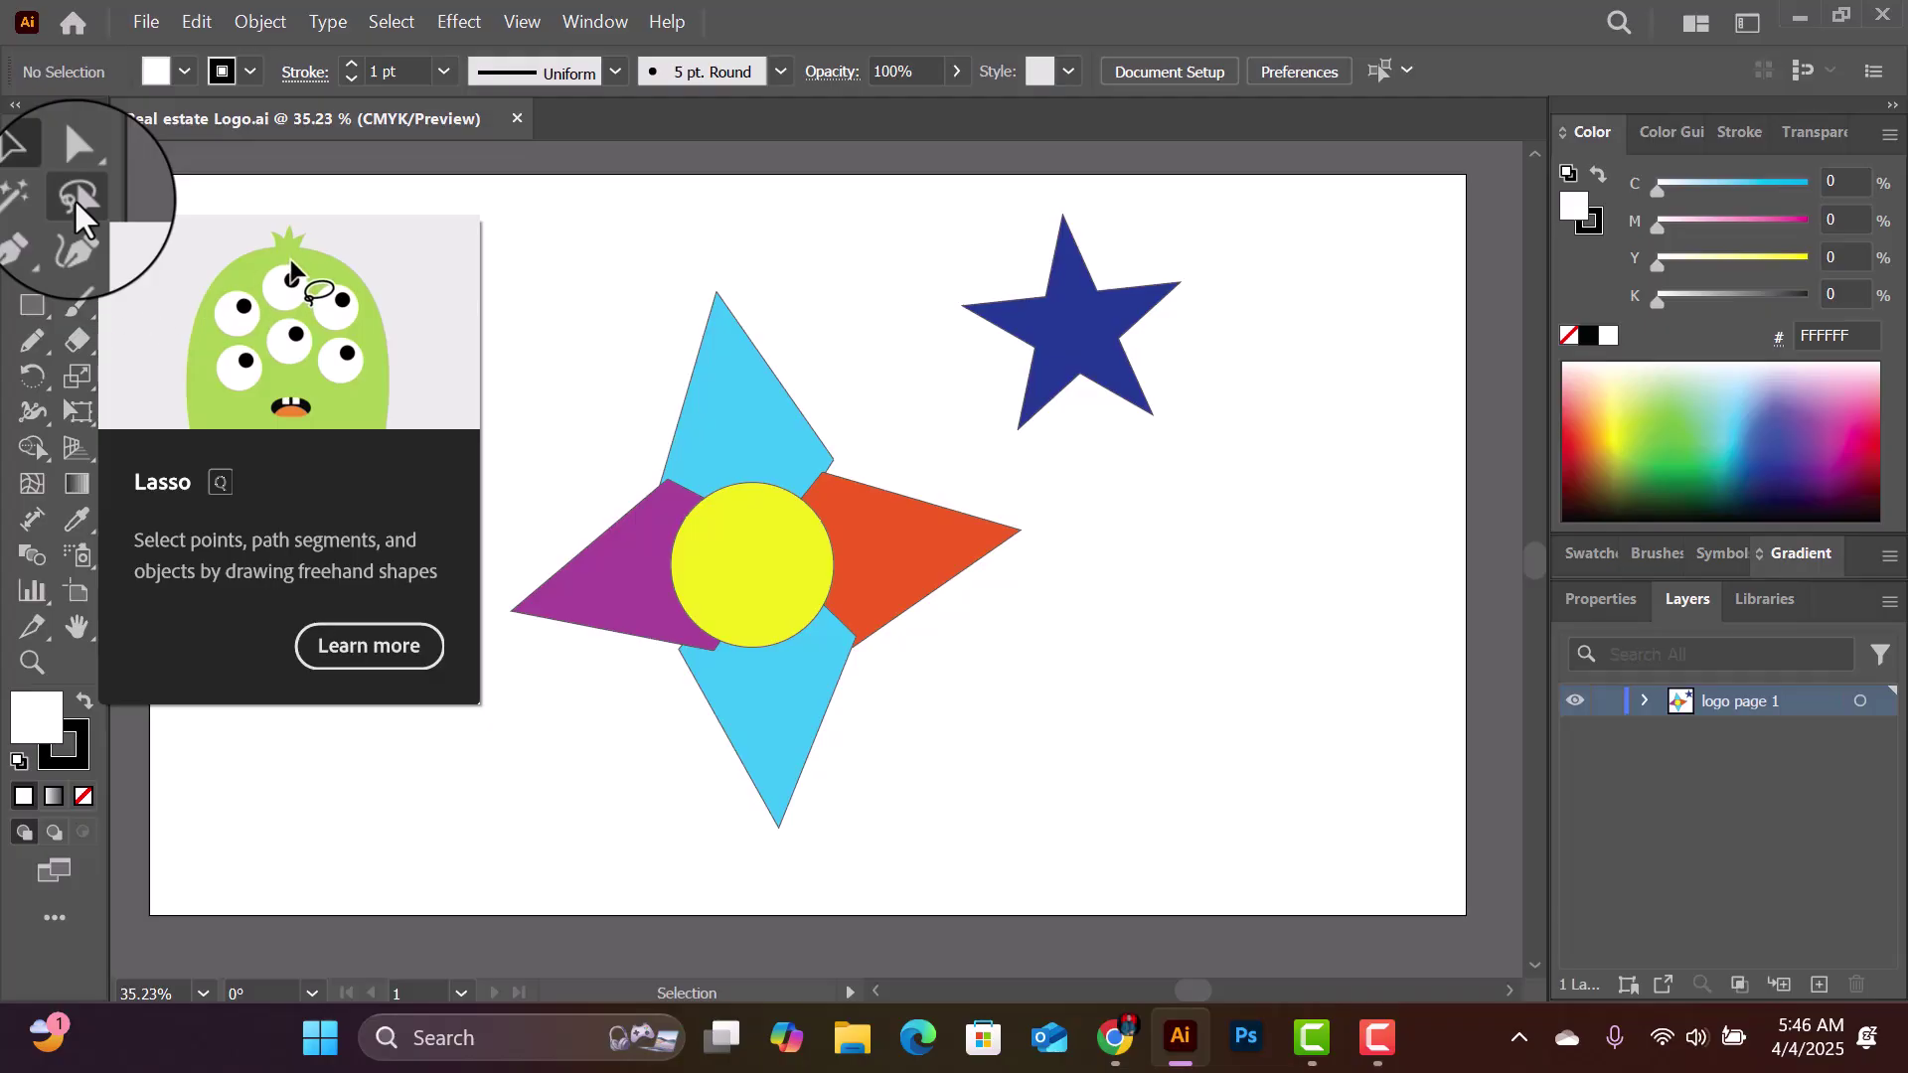
Step: Lasso-select the top and bottom light-blue petals of the logo
click(74, 199)
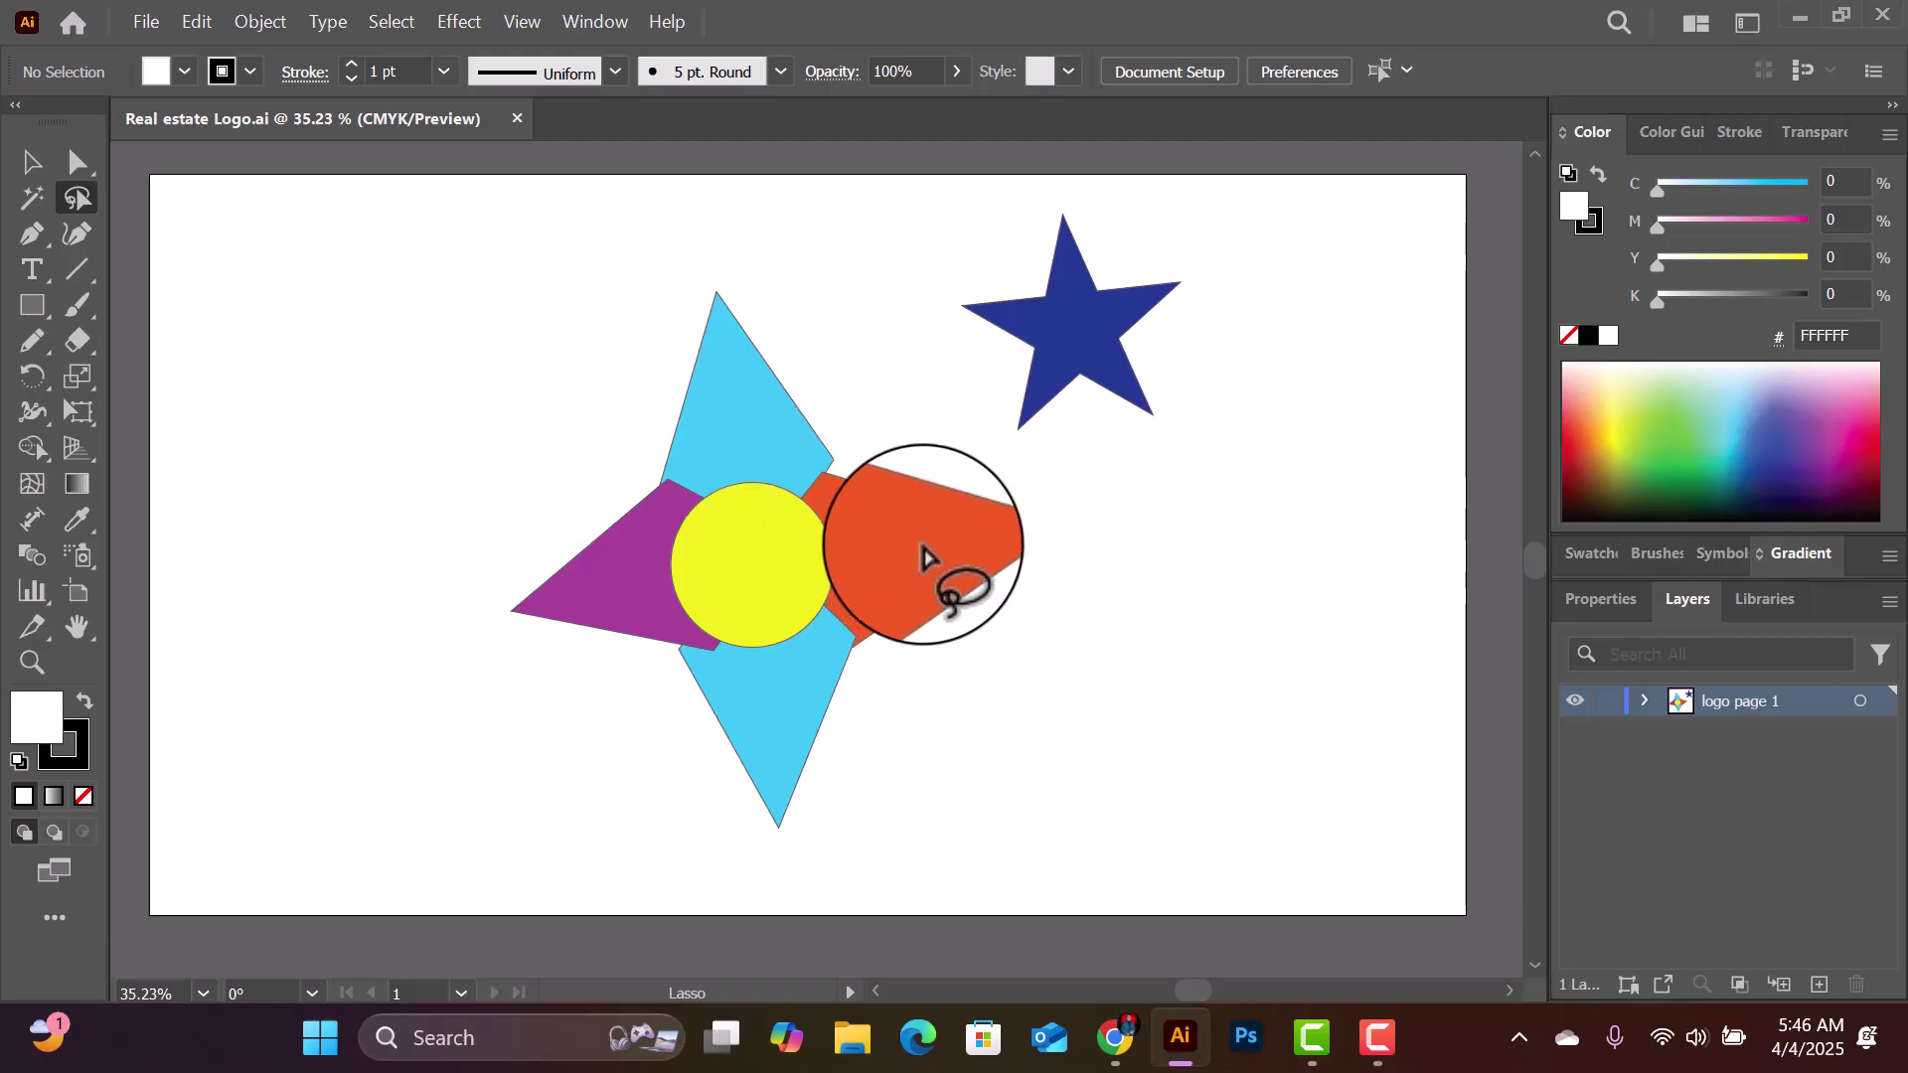
mouse_move(680, 261)
mouse_down()
mouse_move(603, 352)
mouse_move(617, 401)
mouse_move(765, 439)
mouse_move(848, 500)
mouse_move(909, 605)
mouse_move(999, 618)
mouse_move(1233, 441)
mouse_move(1250, 383)
mouse_move(1236, 268)
mouse_move(1141, 163)
mouse_move(953, 182)
mouse_move(814, 369)
mouse_move(676, 447)
mouse_up()
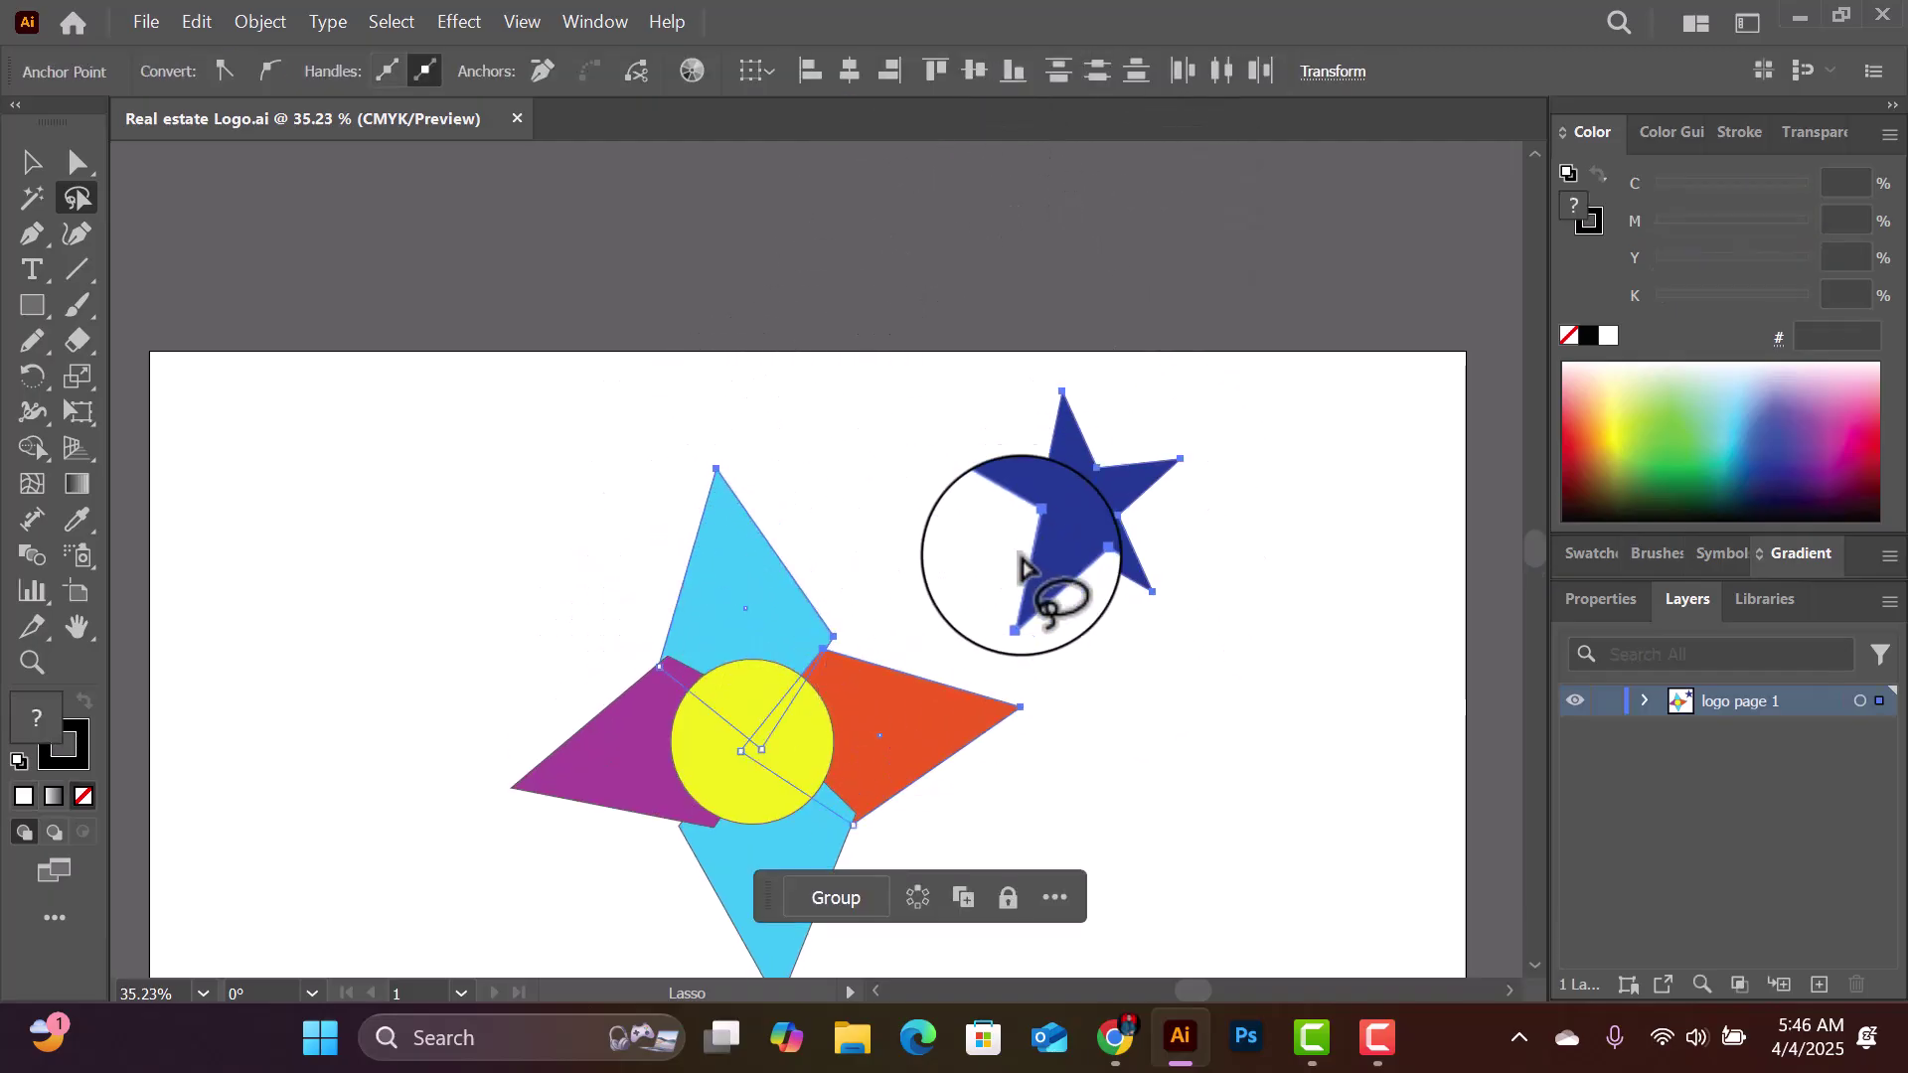
scroll(1016, 548, down, 2)
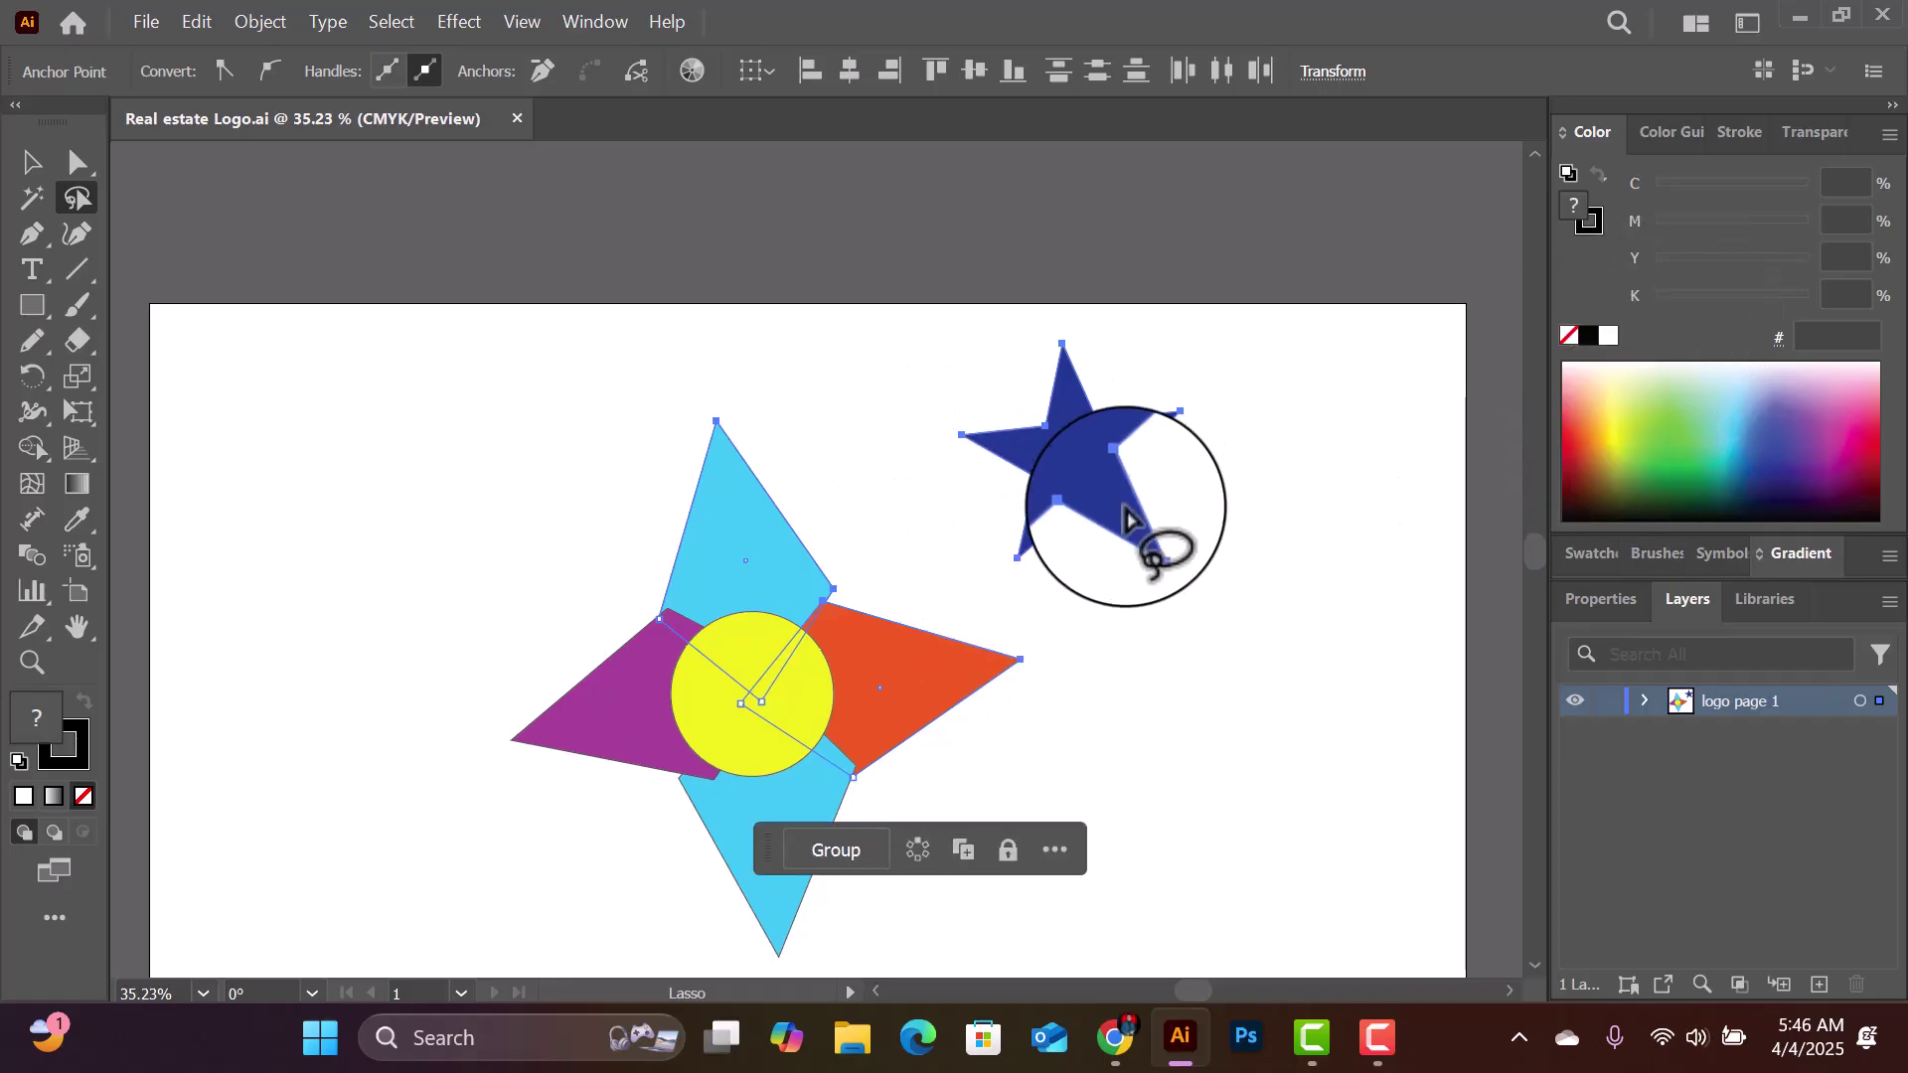
click(901, 554)
mouse_move(828, 455)
mouse_down()
mouse_move(718, 550)
mouse_move(632, 503)
mouse_move(525, 550)
mouse_move(424, 750)
mouse_move(523, 919)
mouse_move(900, 869)
mouse_move(883, 924)
mouse_move(768, 967)
mouse_move(484, 914)
mouse_move(329, 686)
mouse_move(501, 385)
mouse_move(690, 326)
mouse_move(823, 412)
mouse_move(793, 482)
mouse_up()
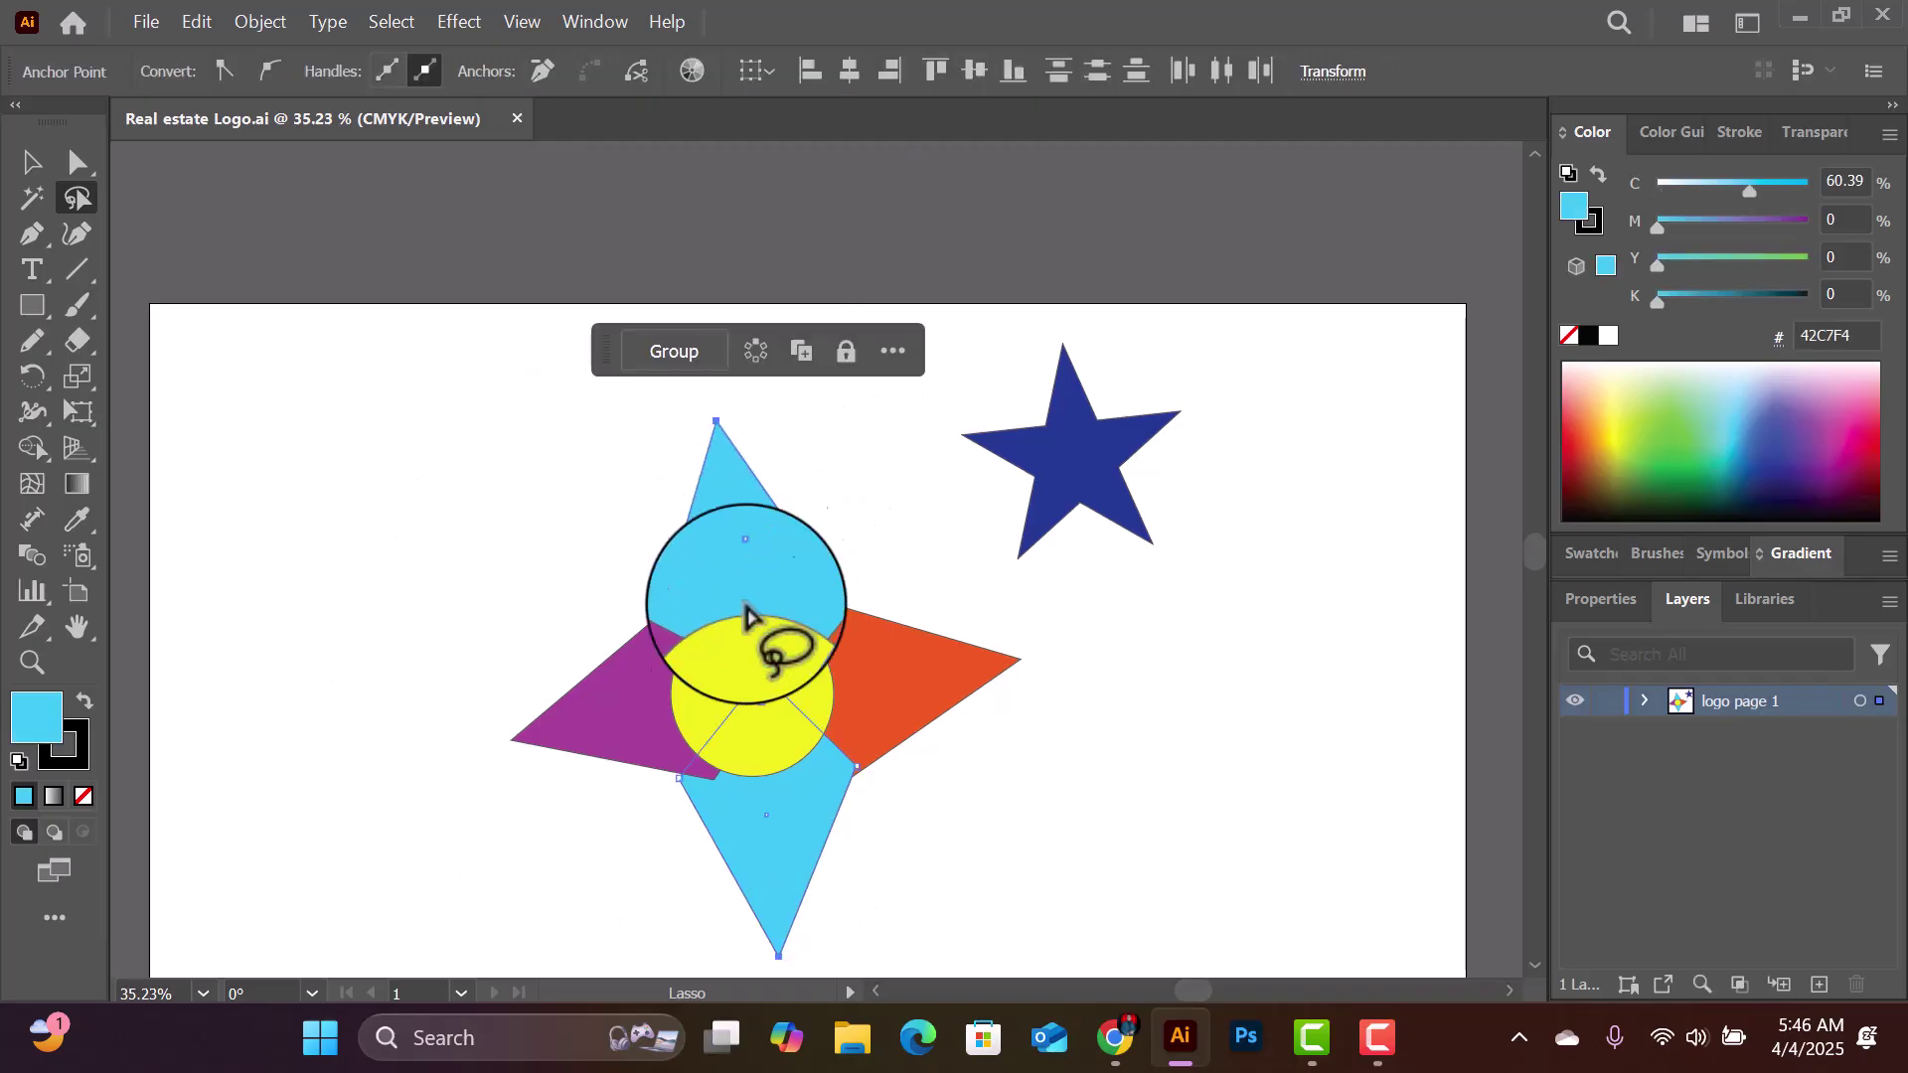
drag(784, 656, 733, 605)
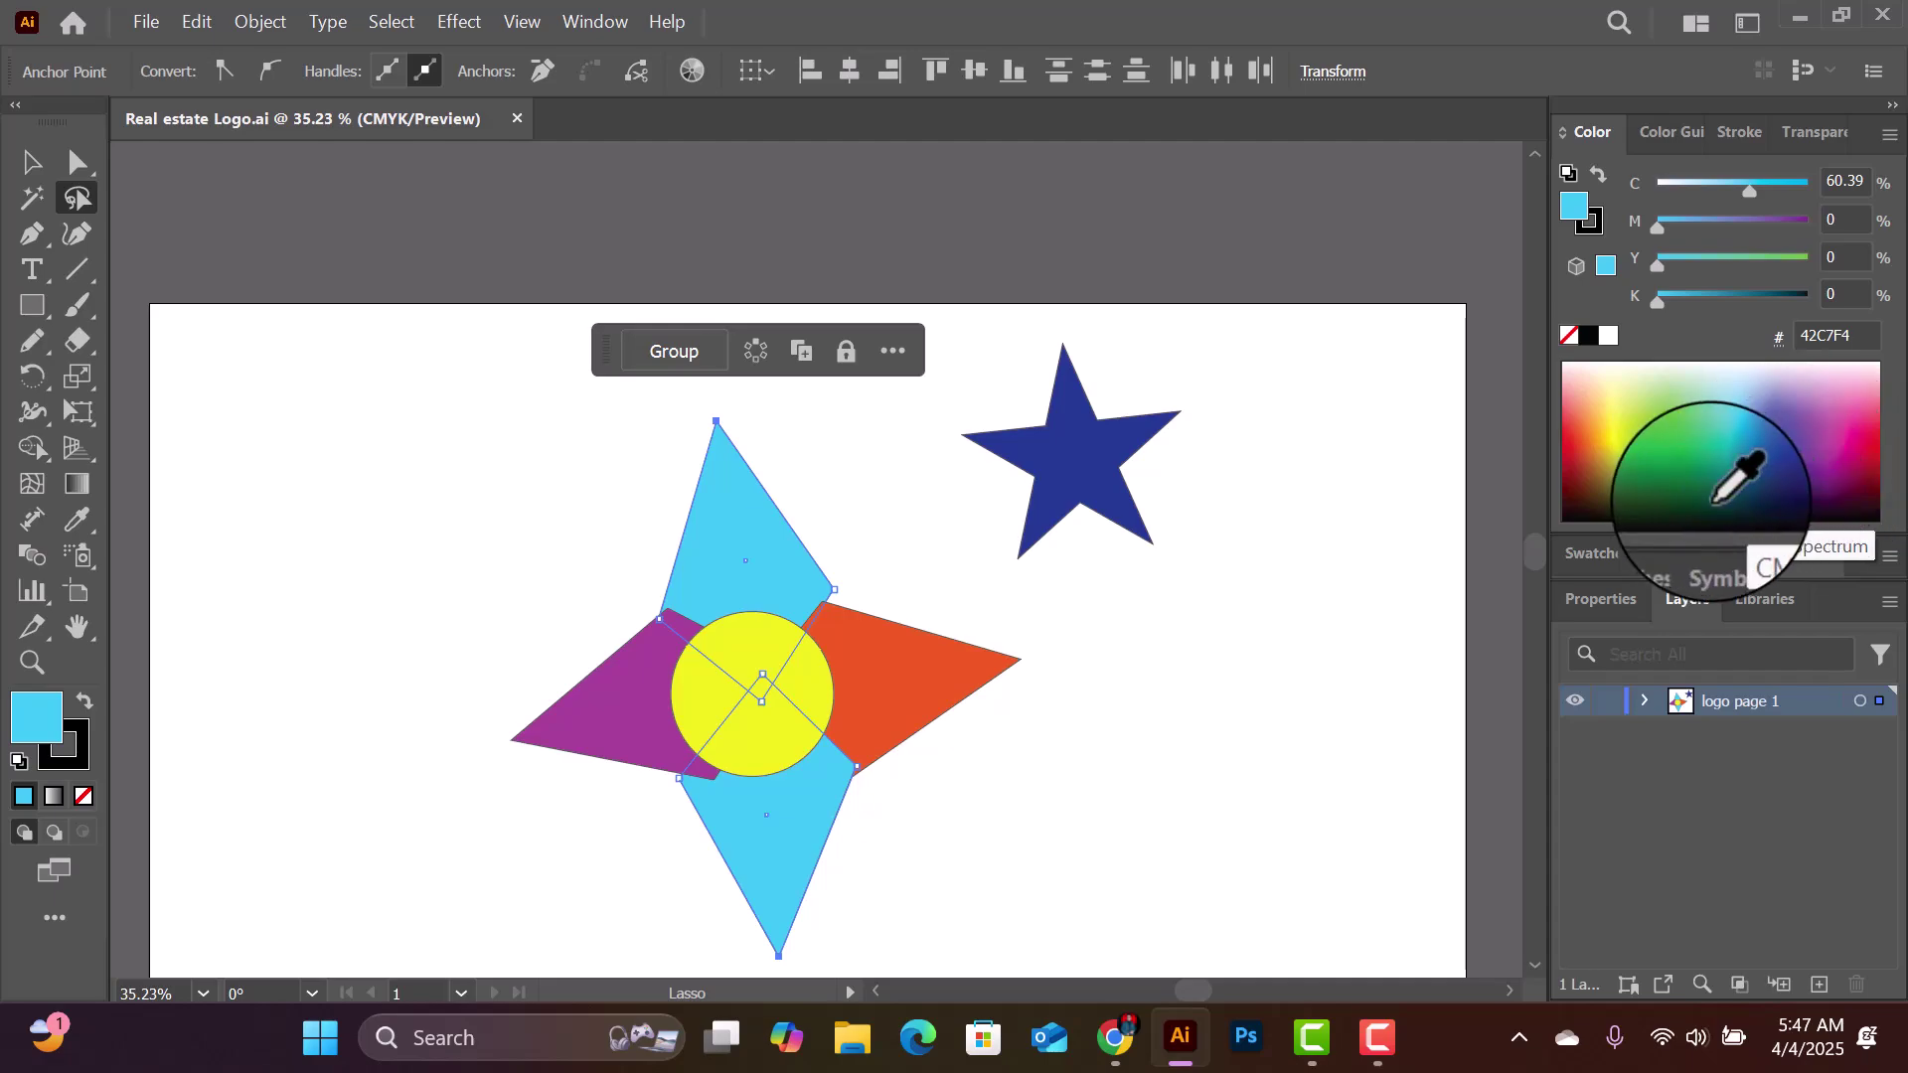
Step: Fill the selected petals green from the Color panel spectrum, then lasso-select the blue star
click(1669, 440)
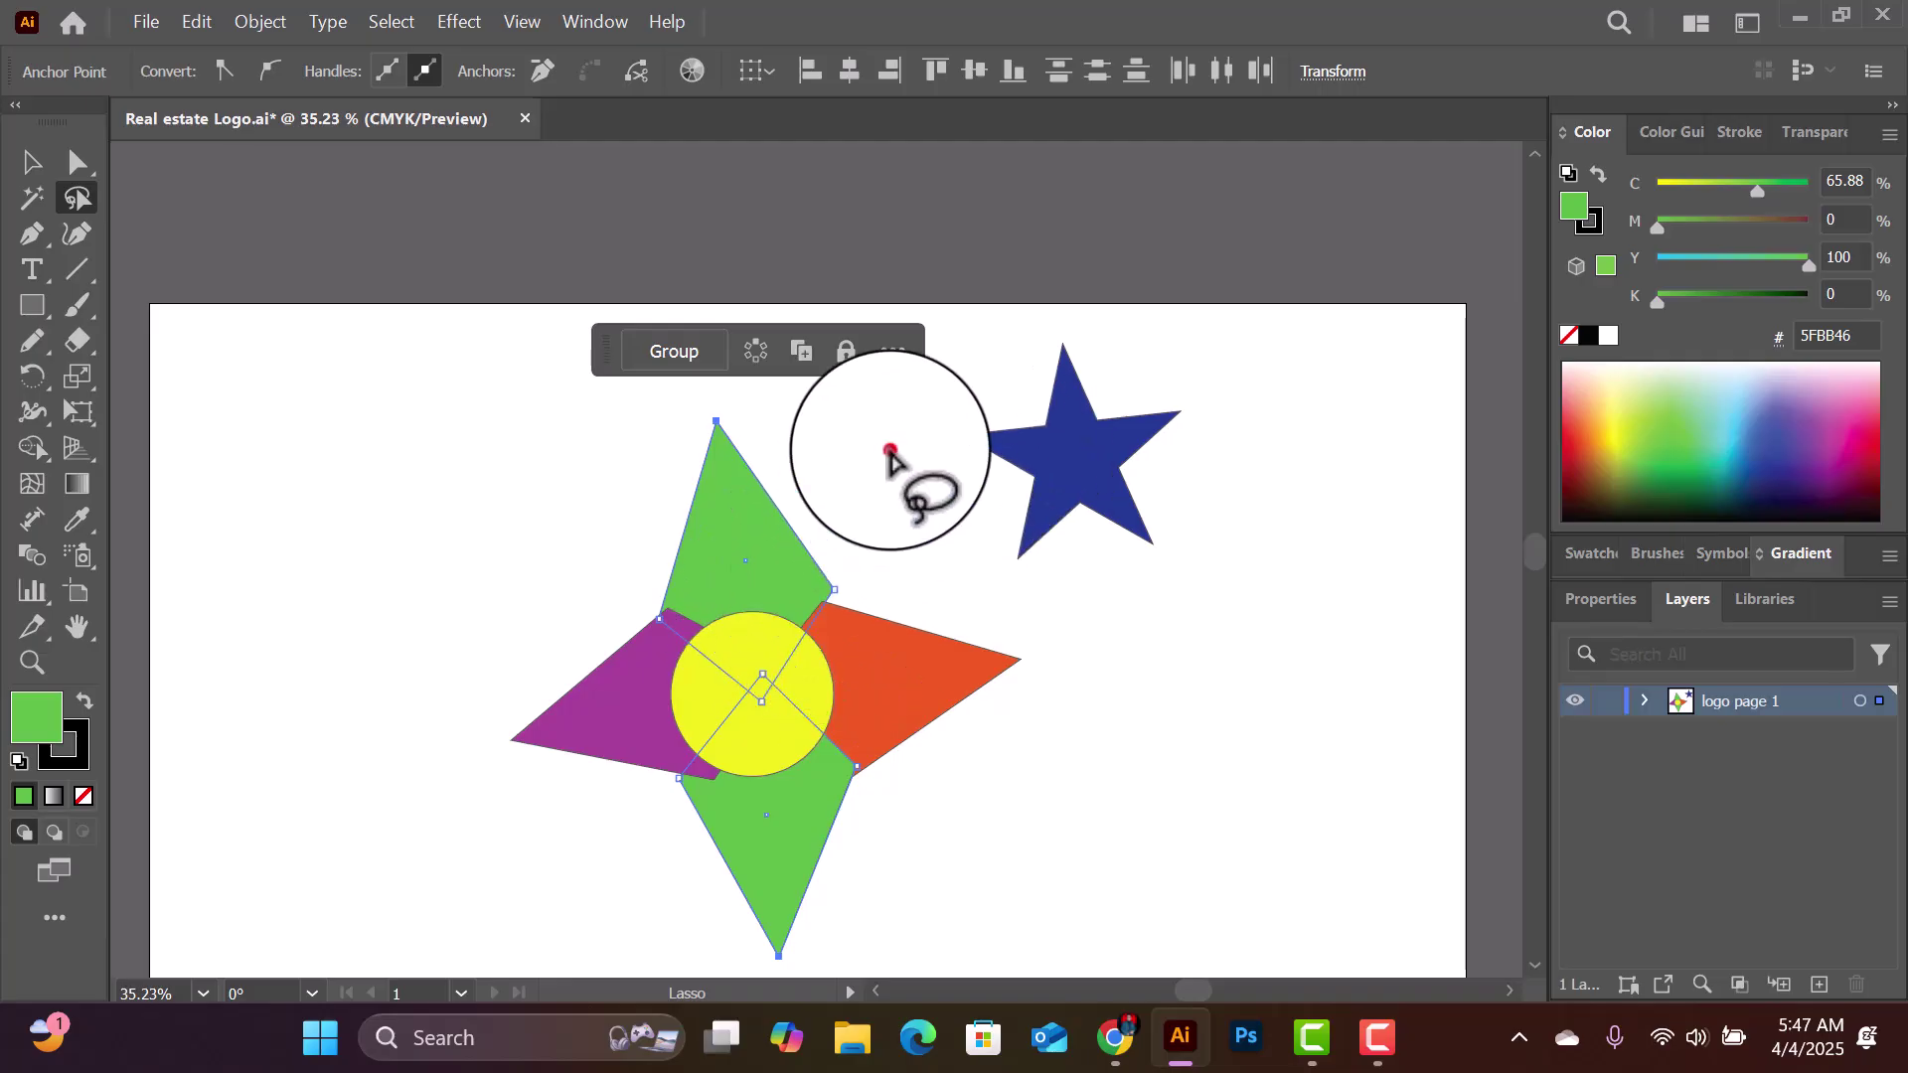
click(881, 452)
mouse_move(1016, 370)
mouse_down()
mouse_move(949, 462)
mouse_move(1192, 502)
mouse_move(989, 422)
mouse_move(1033, 457)
mouse_up()
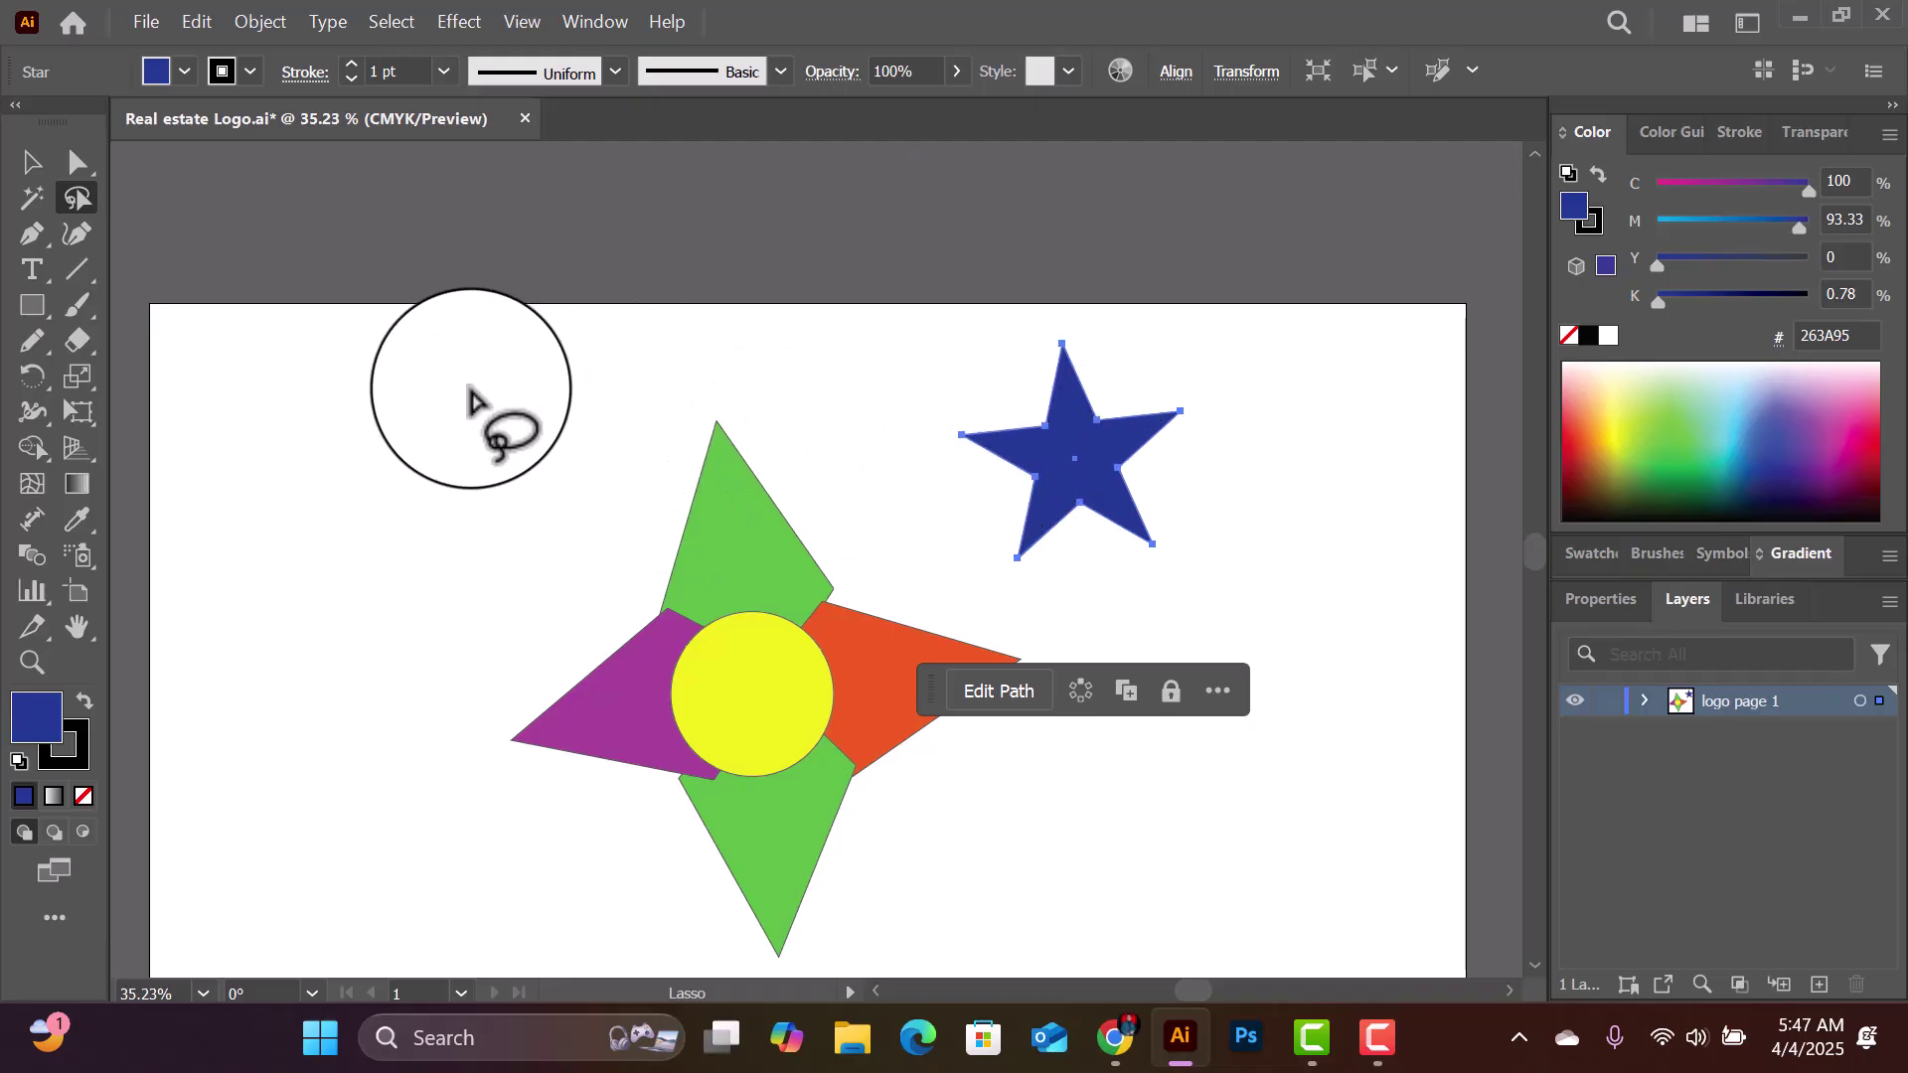
click(26, 235)
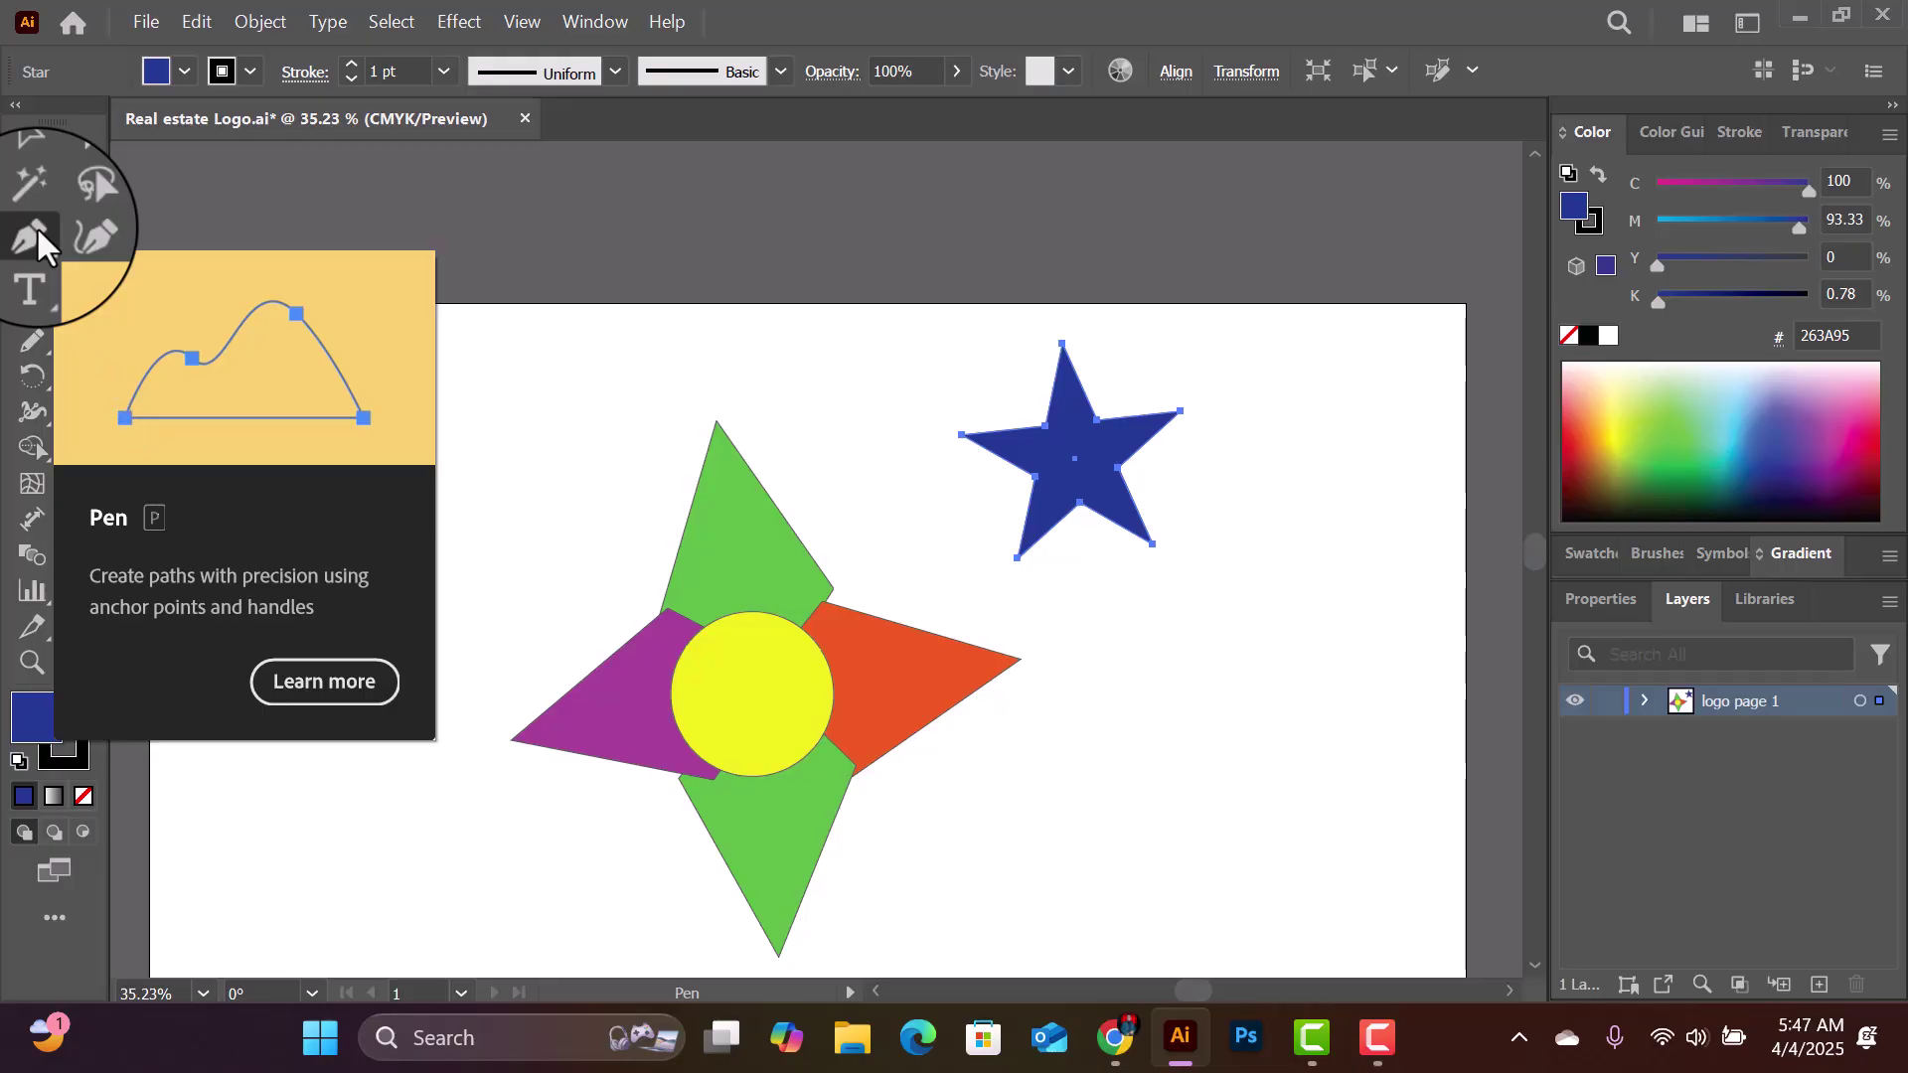
Step: Marquee-select all the green, purple, orange and yellow logo shapes with the Direct Selection tool
click(36, 230)
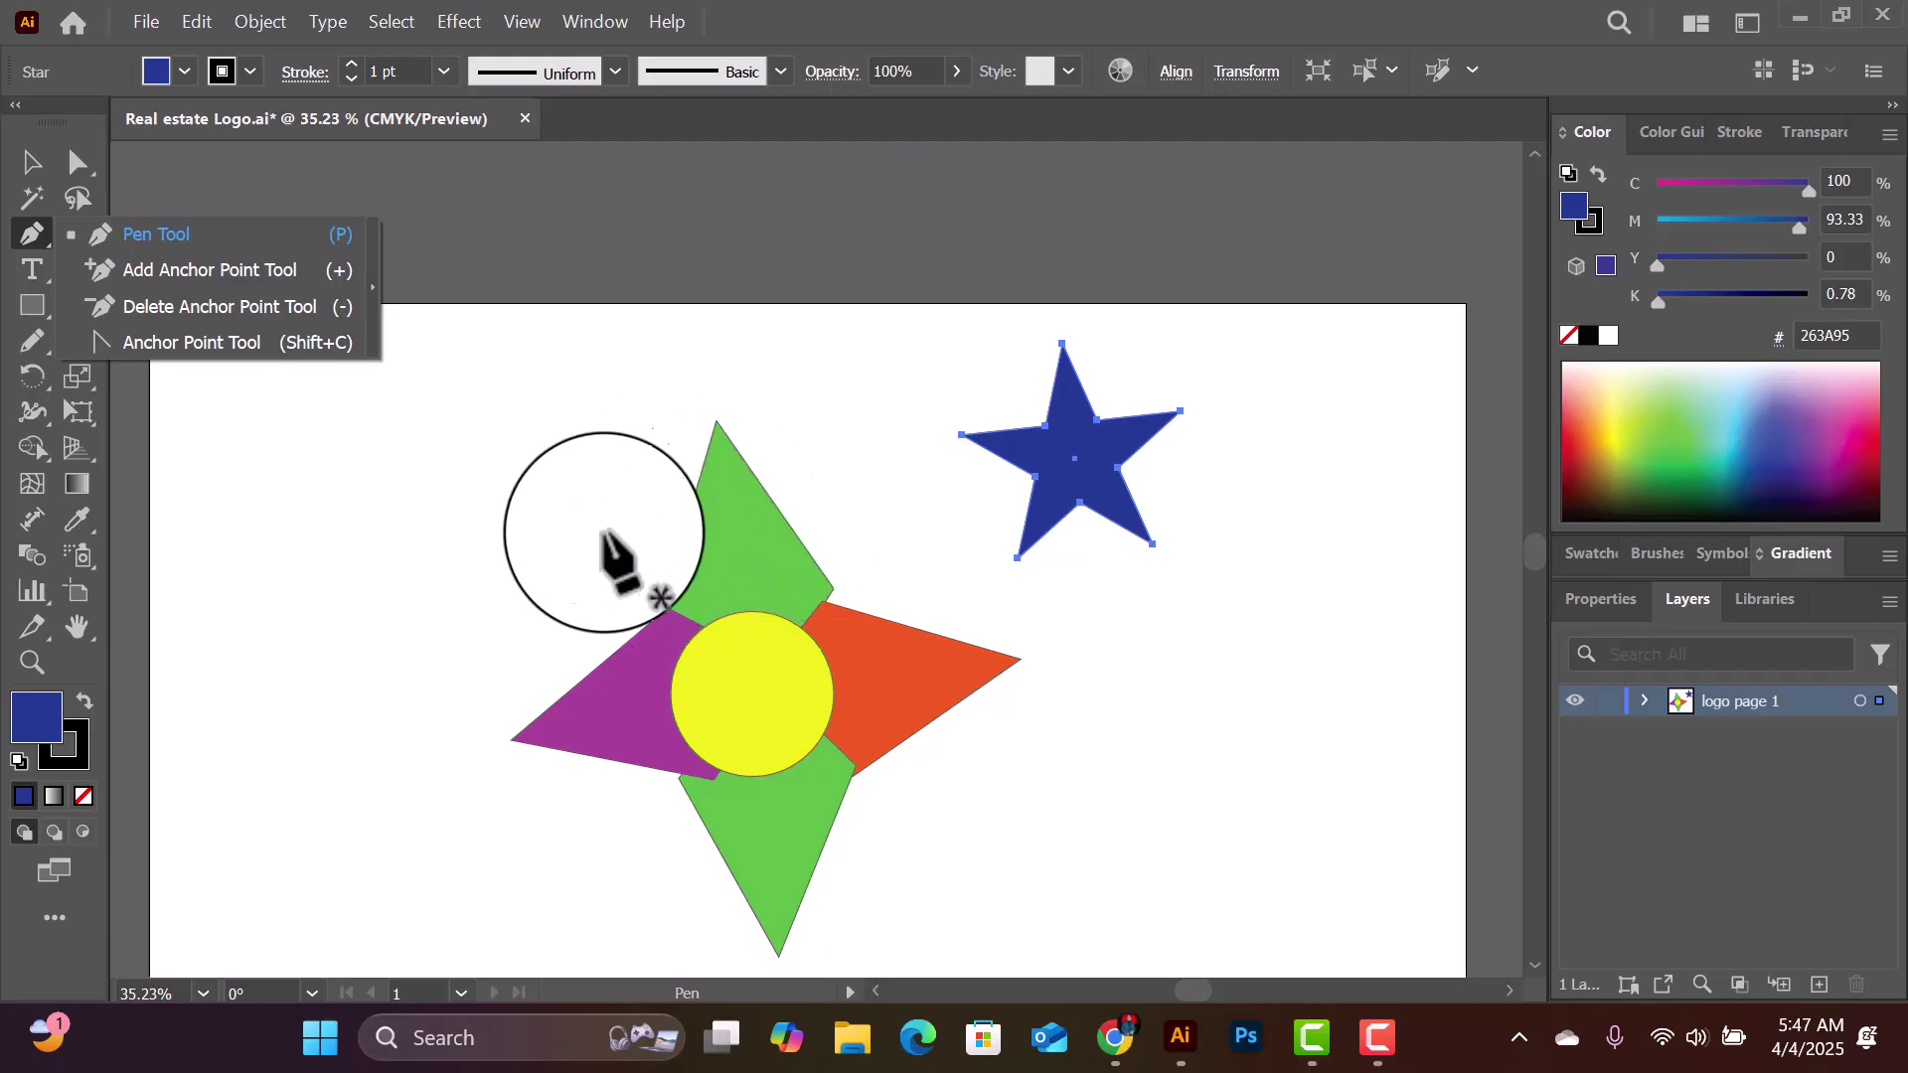
click(71, 164)
drag(71, 164, 254, 155)
drag(536, 418, 929, 894)
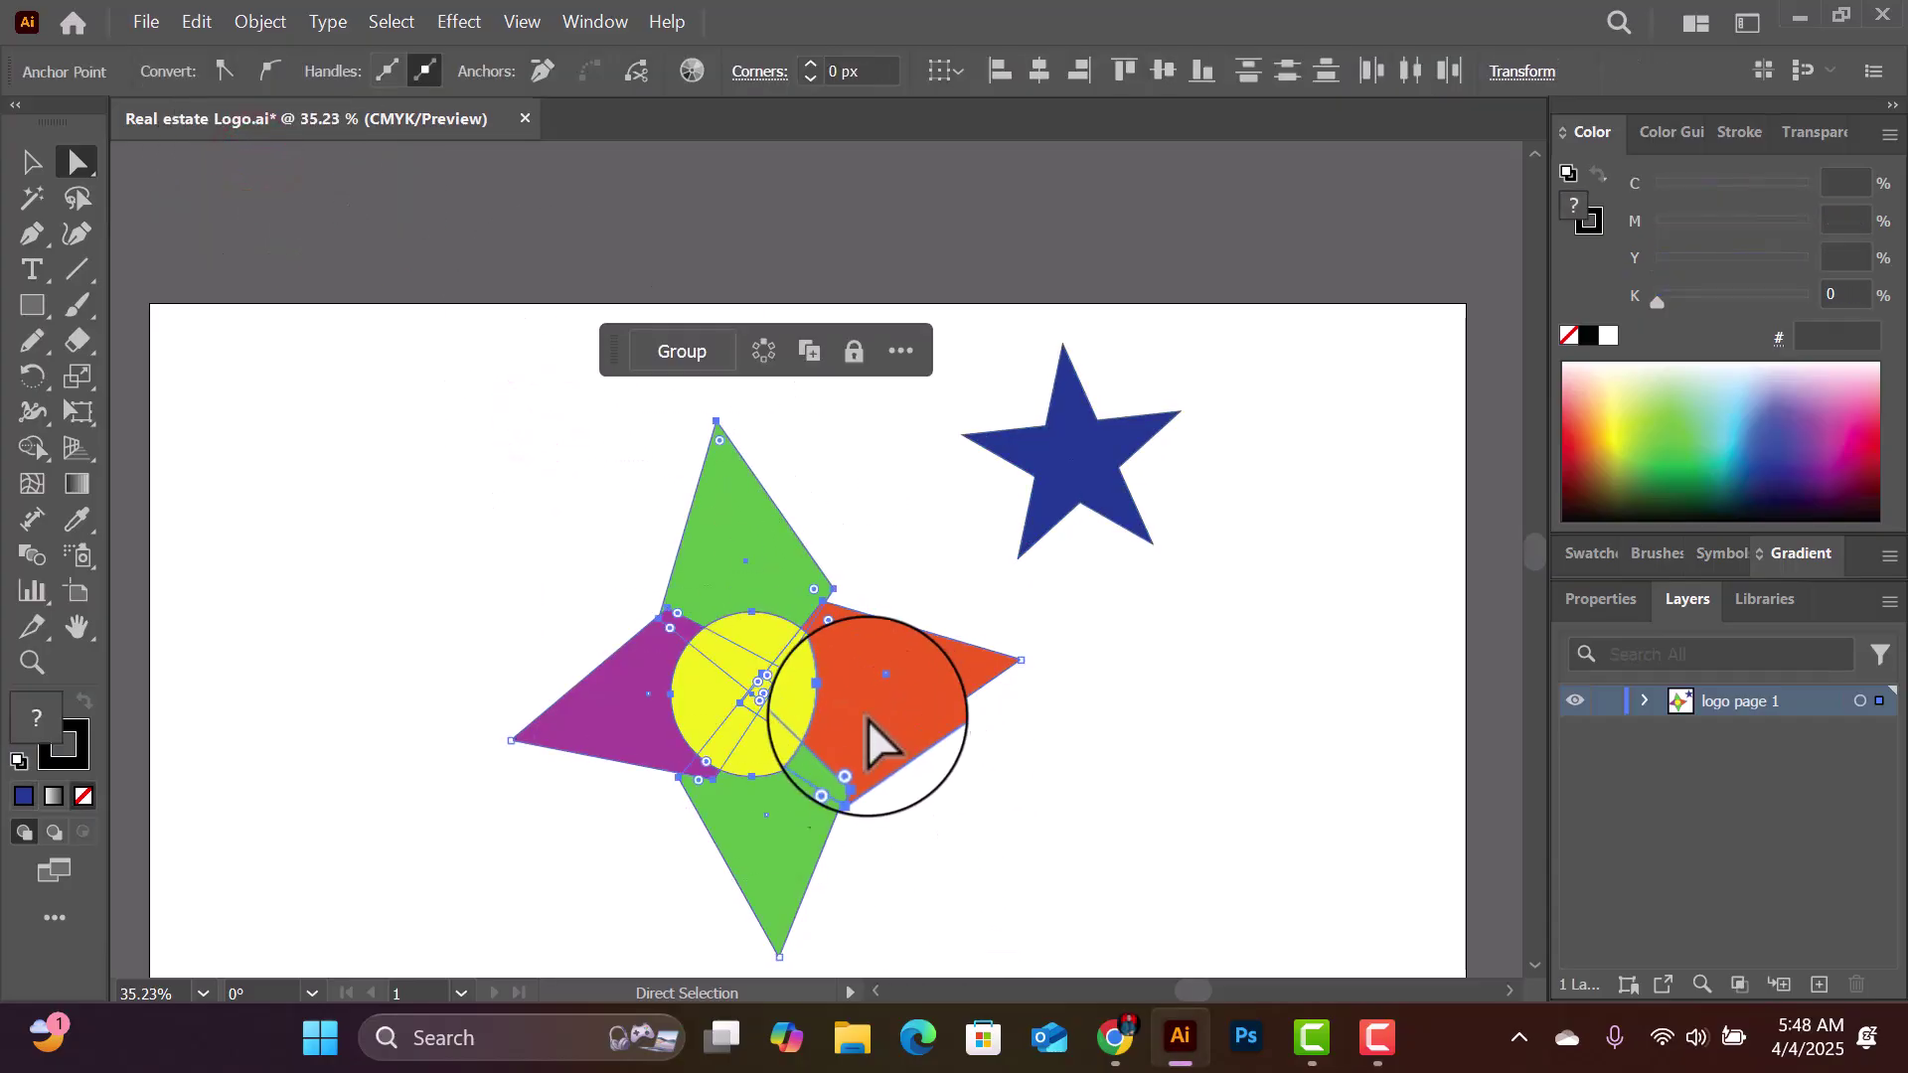
Step: Group the logo shapes, scale the group down, and move it toward the artboard's top-left corner
right_click(723, 550)
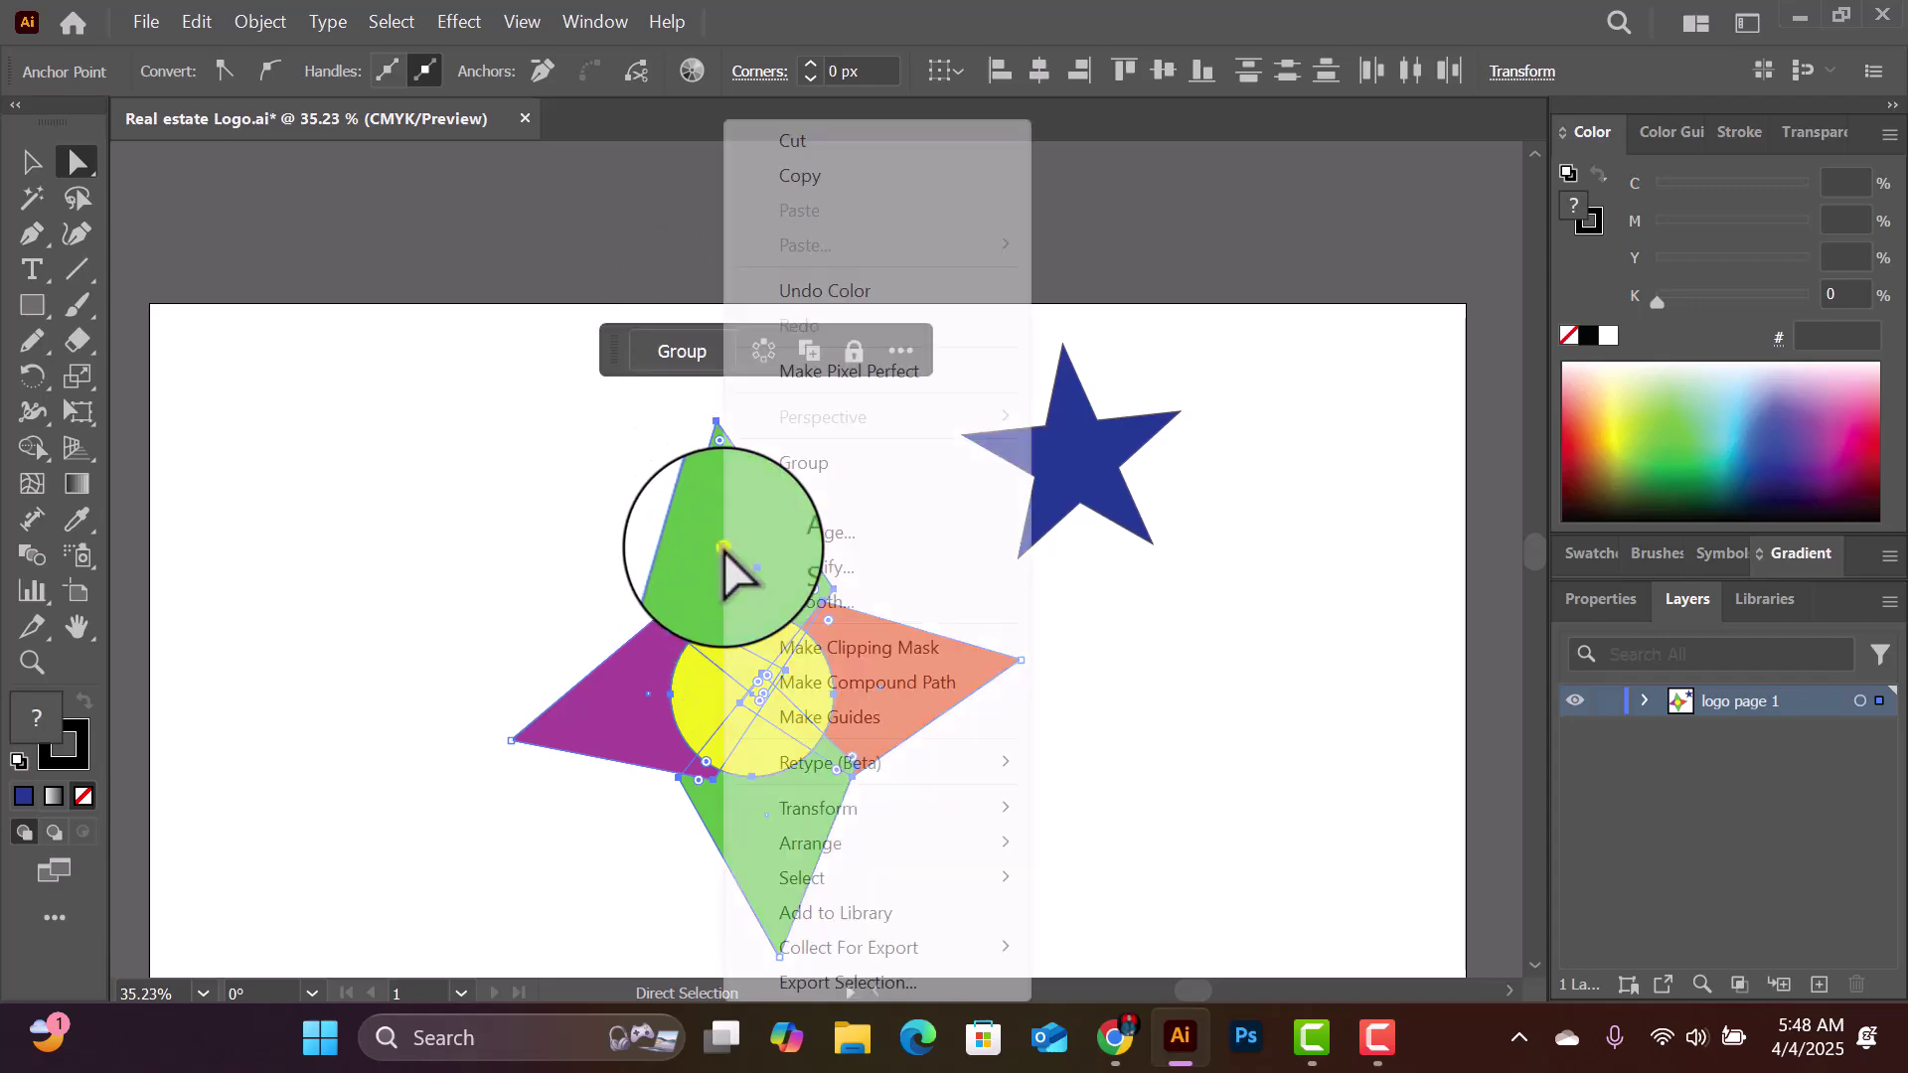
click(843, 462)
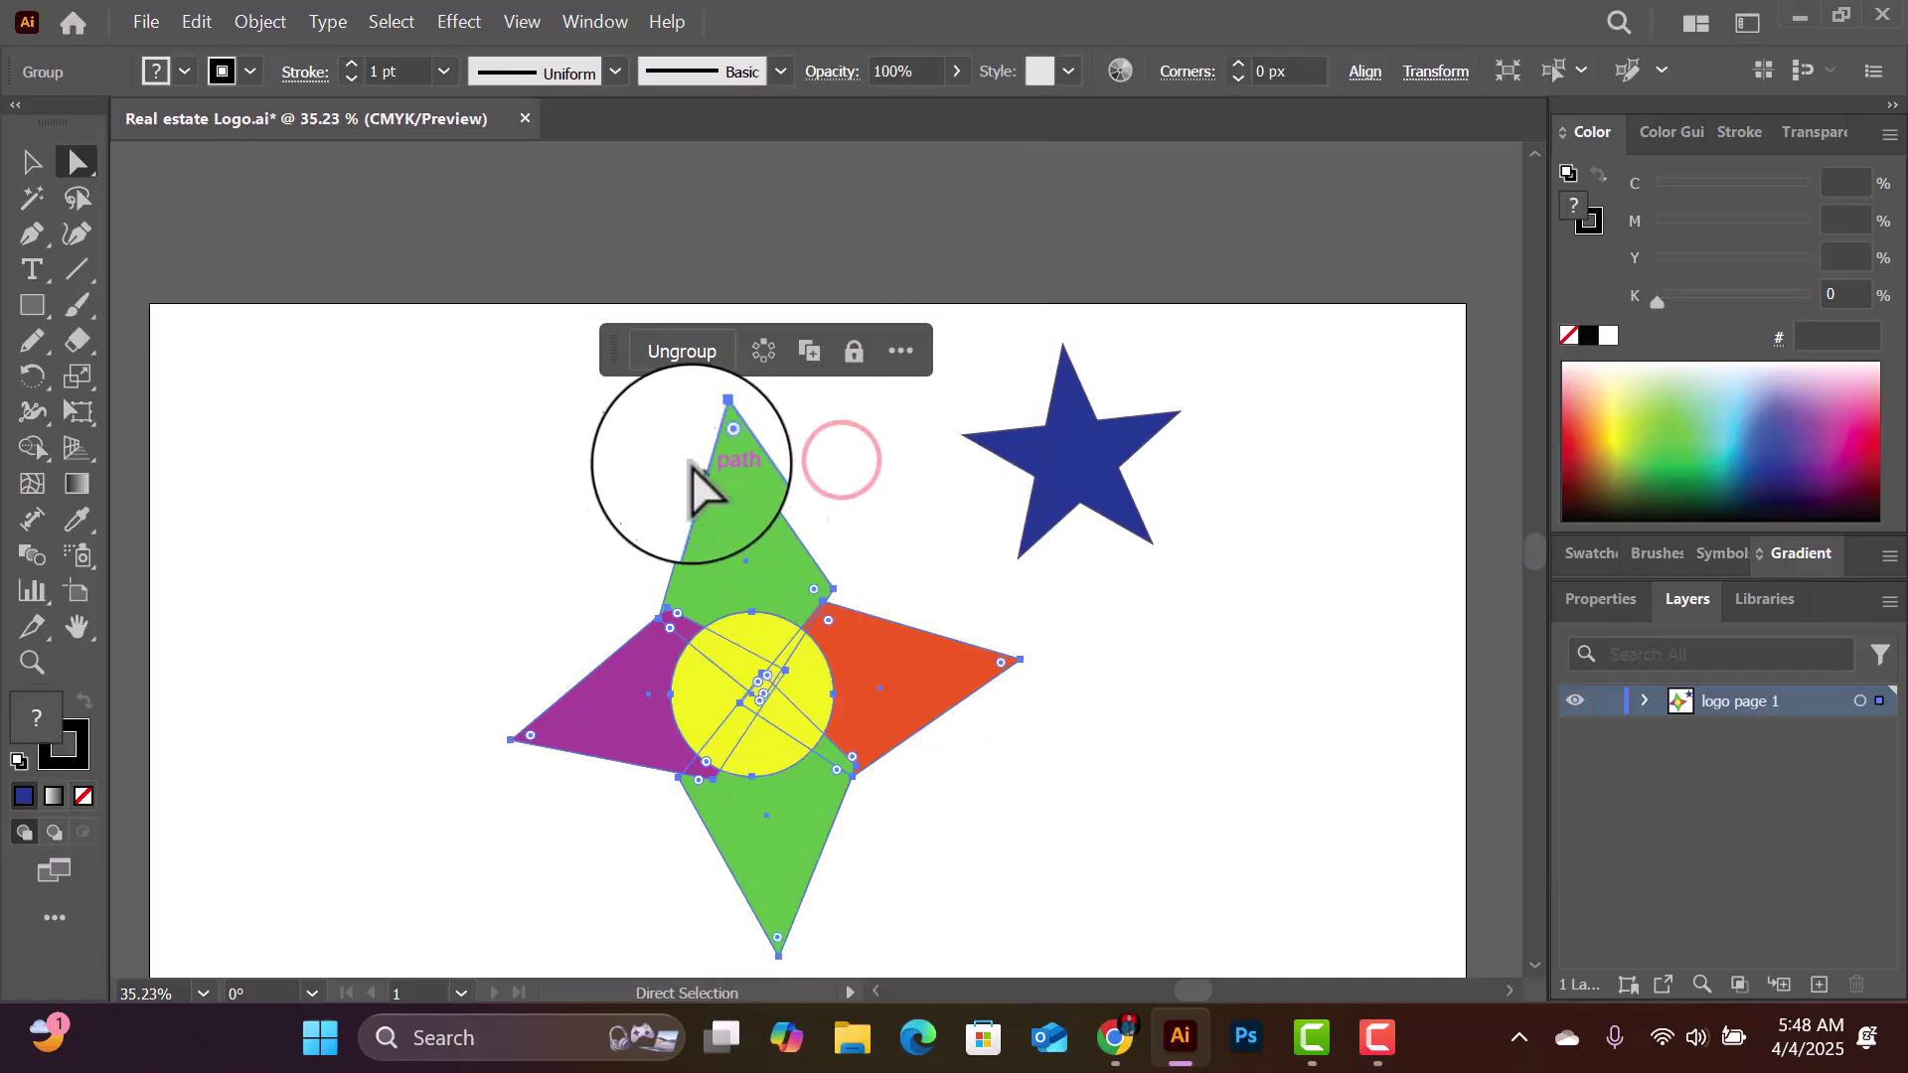
click(31, 157)
click(1200, 651)
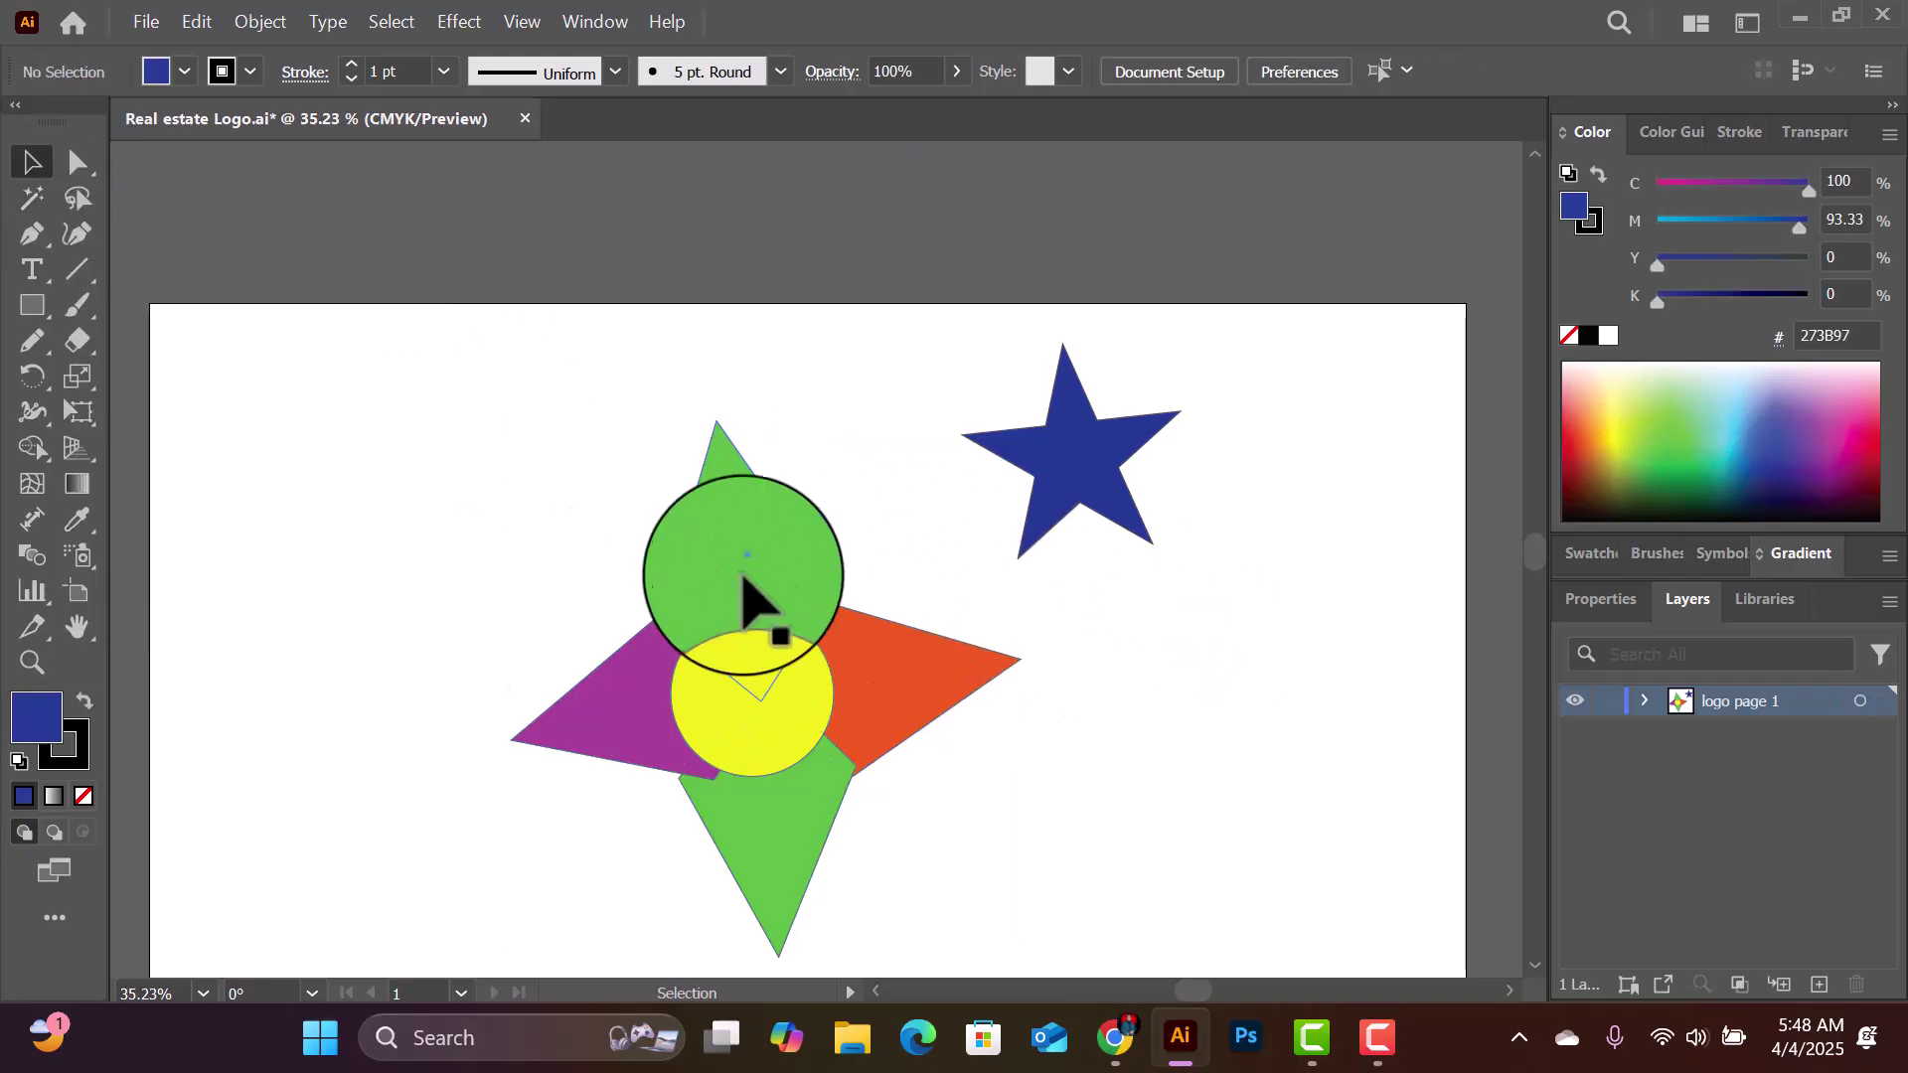
drag(752, 557, 449, 483)
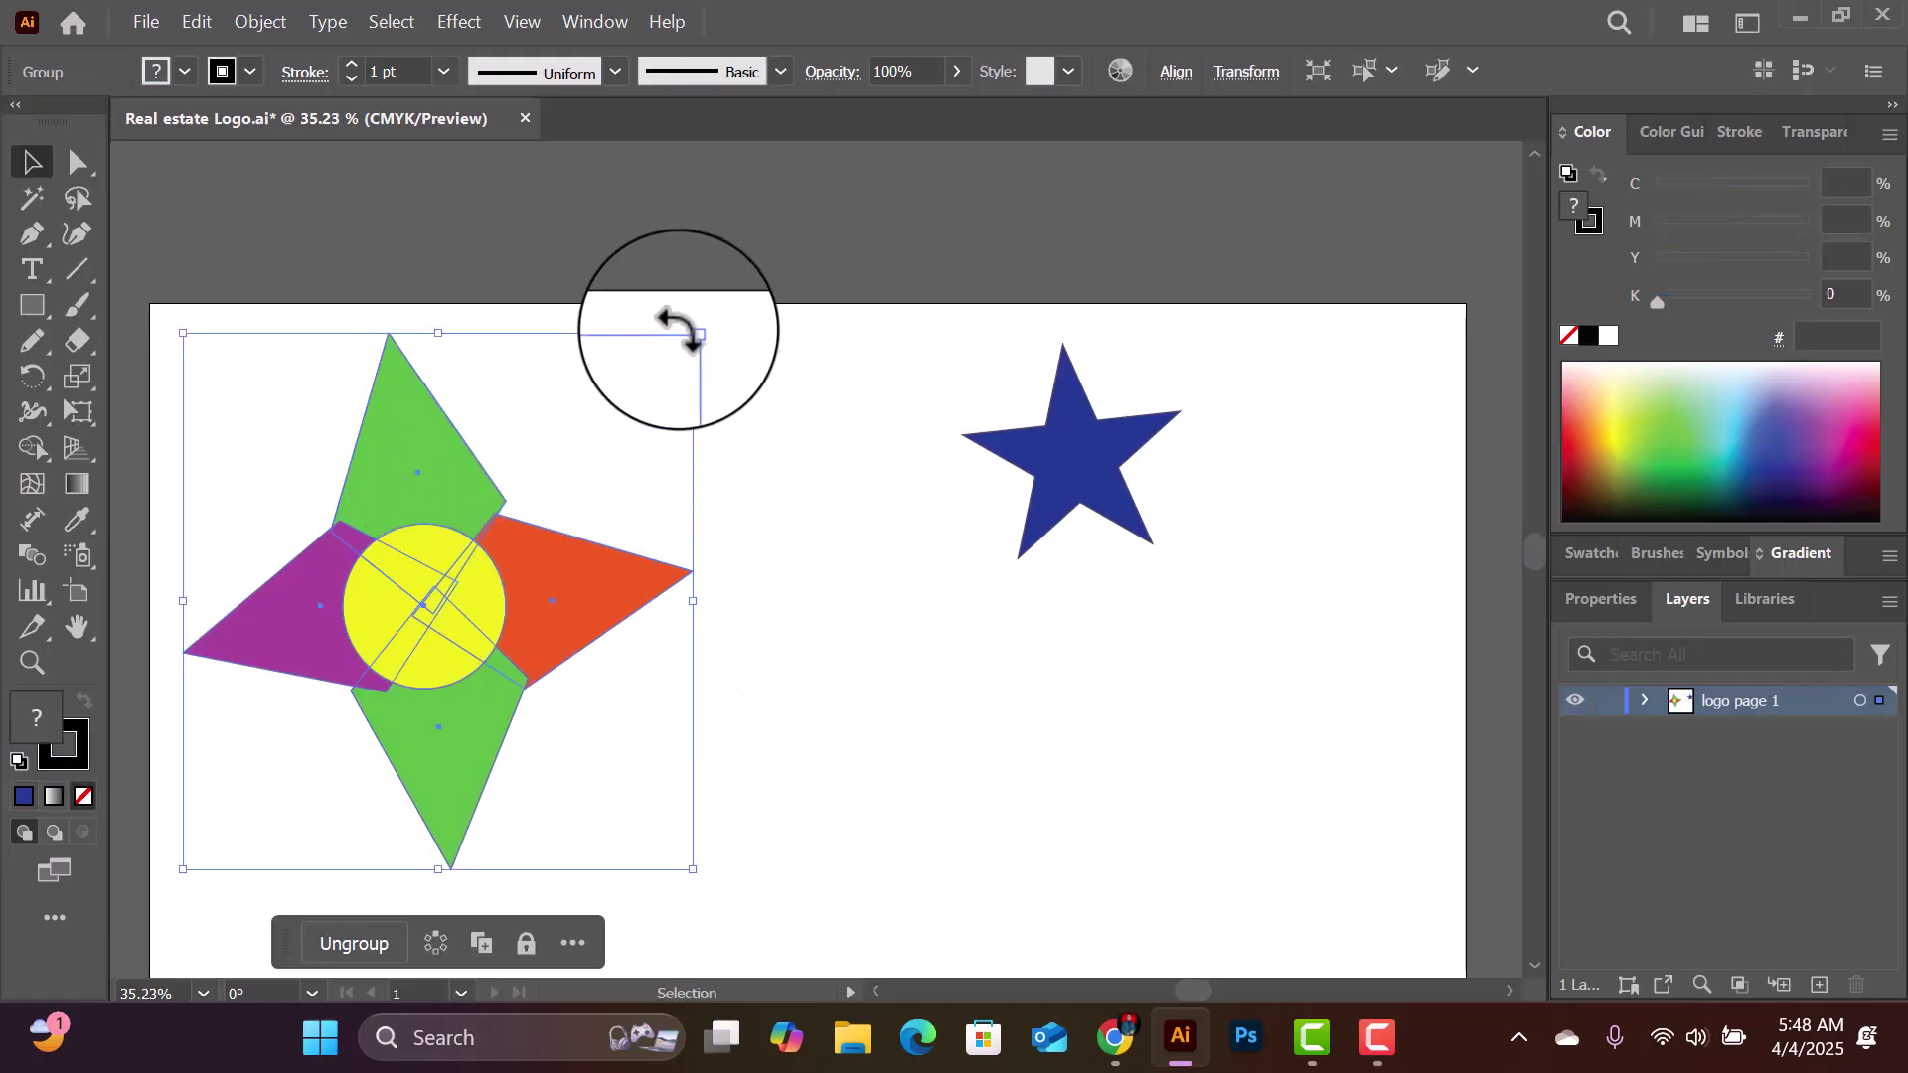
drag(692, 333, 693, 612)
drag(316, 692, 318, 483)
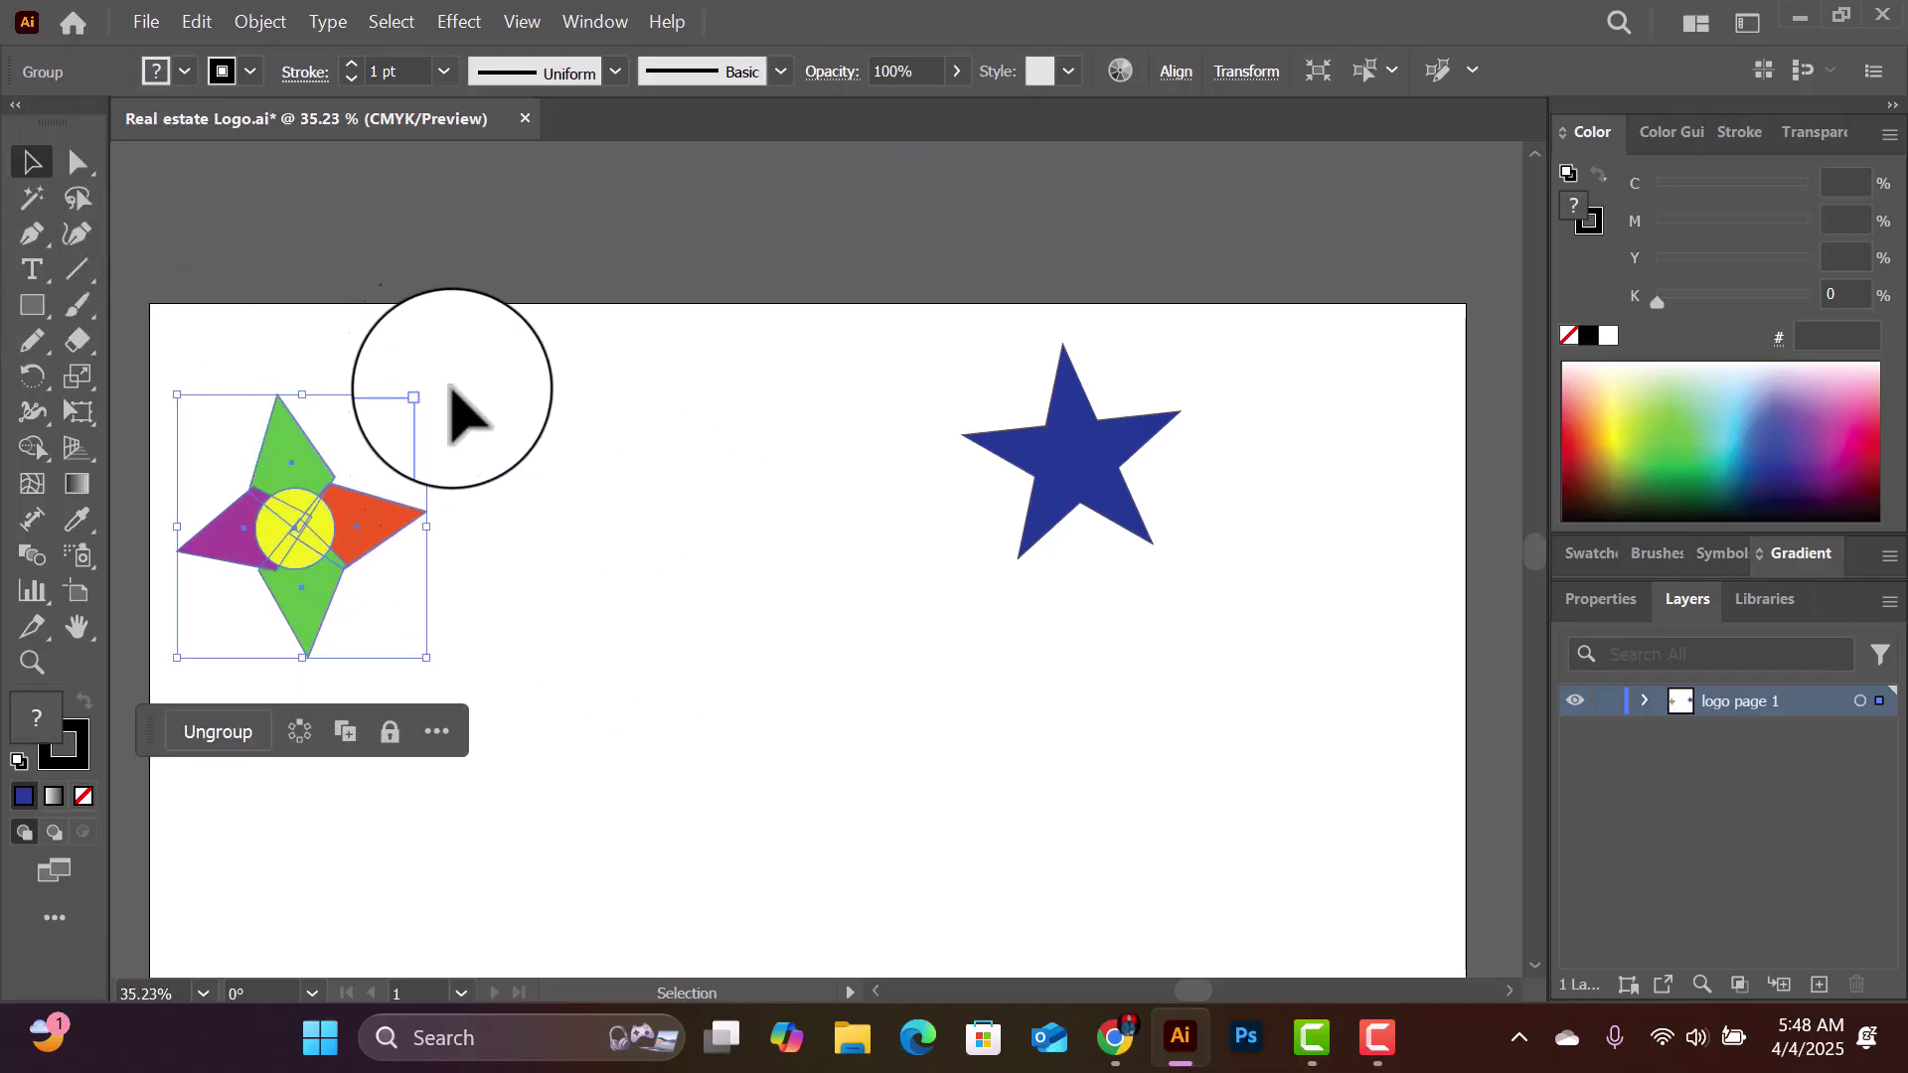
Step: Deselect everything with Select > Deselect and choose the Pen Tool
click(397, 20)
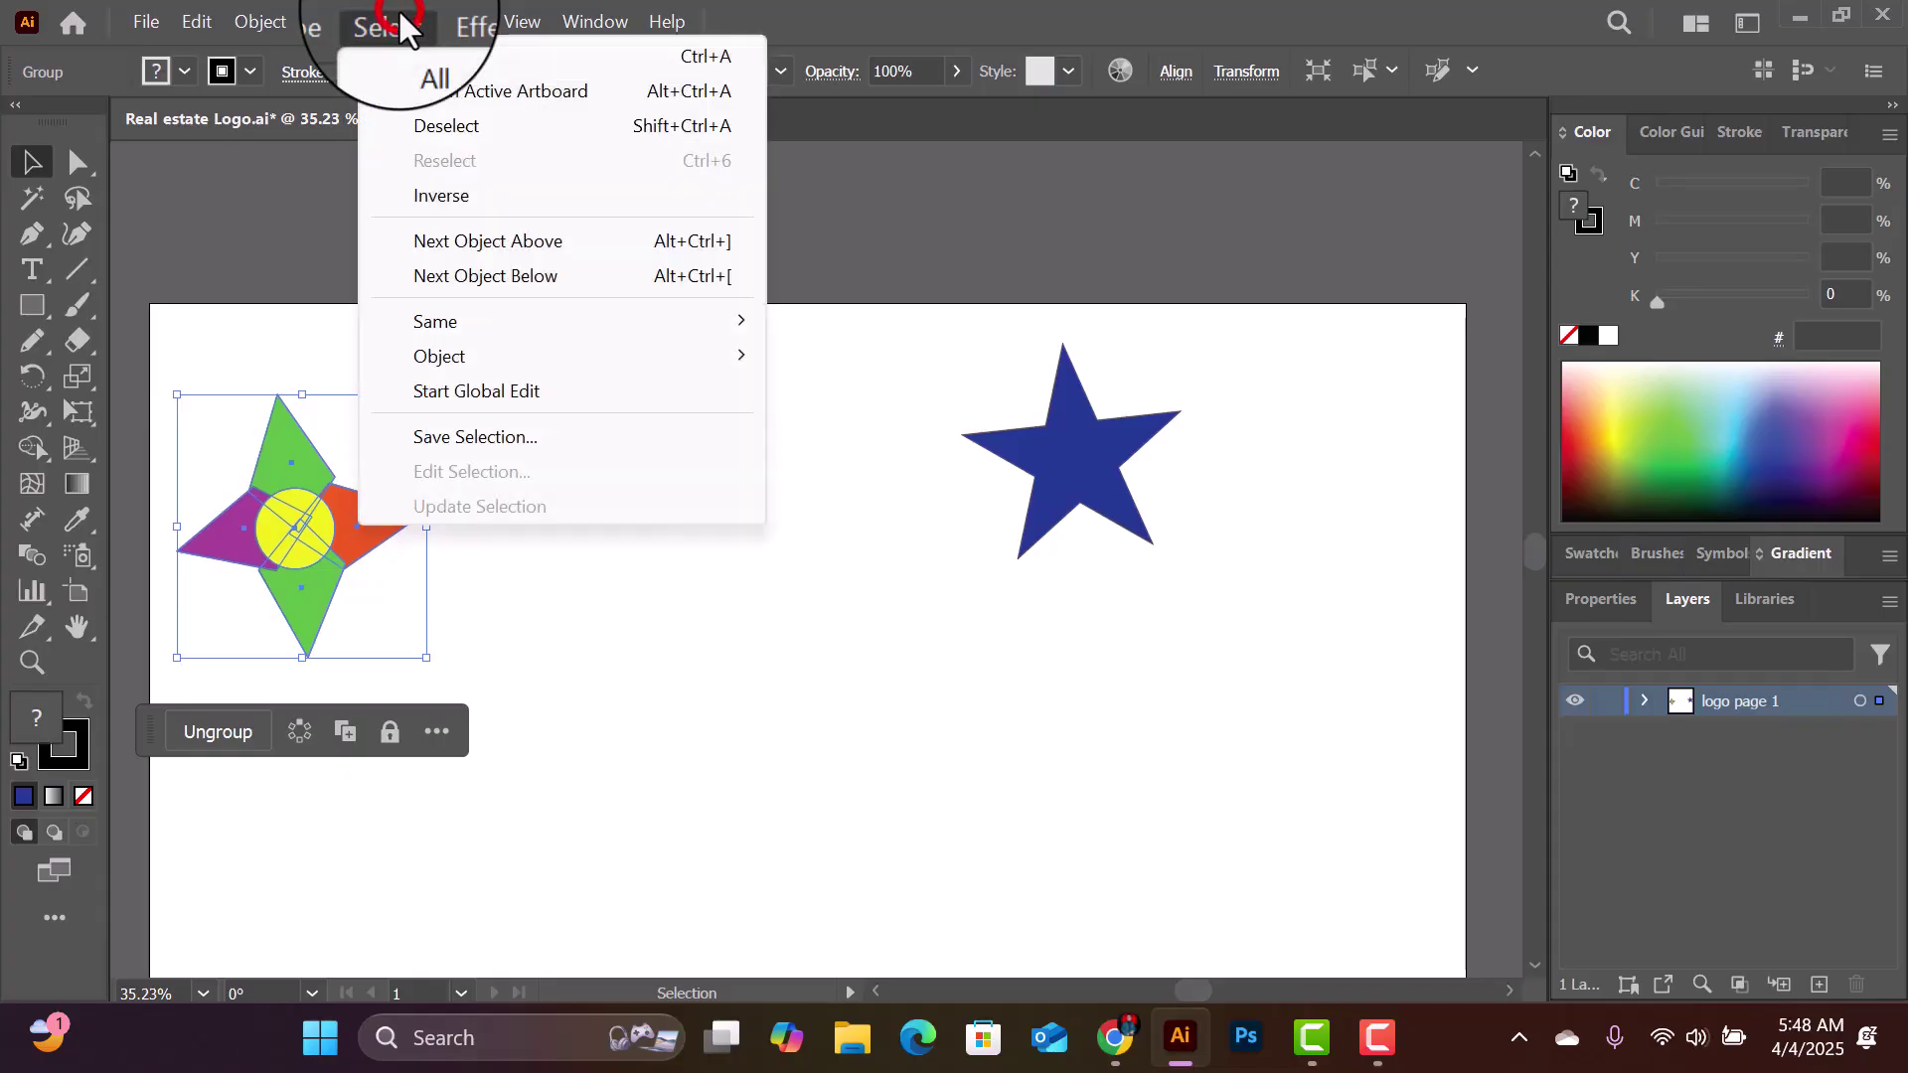
click(486, 130)
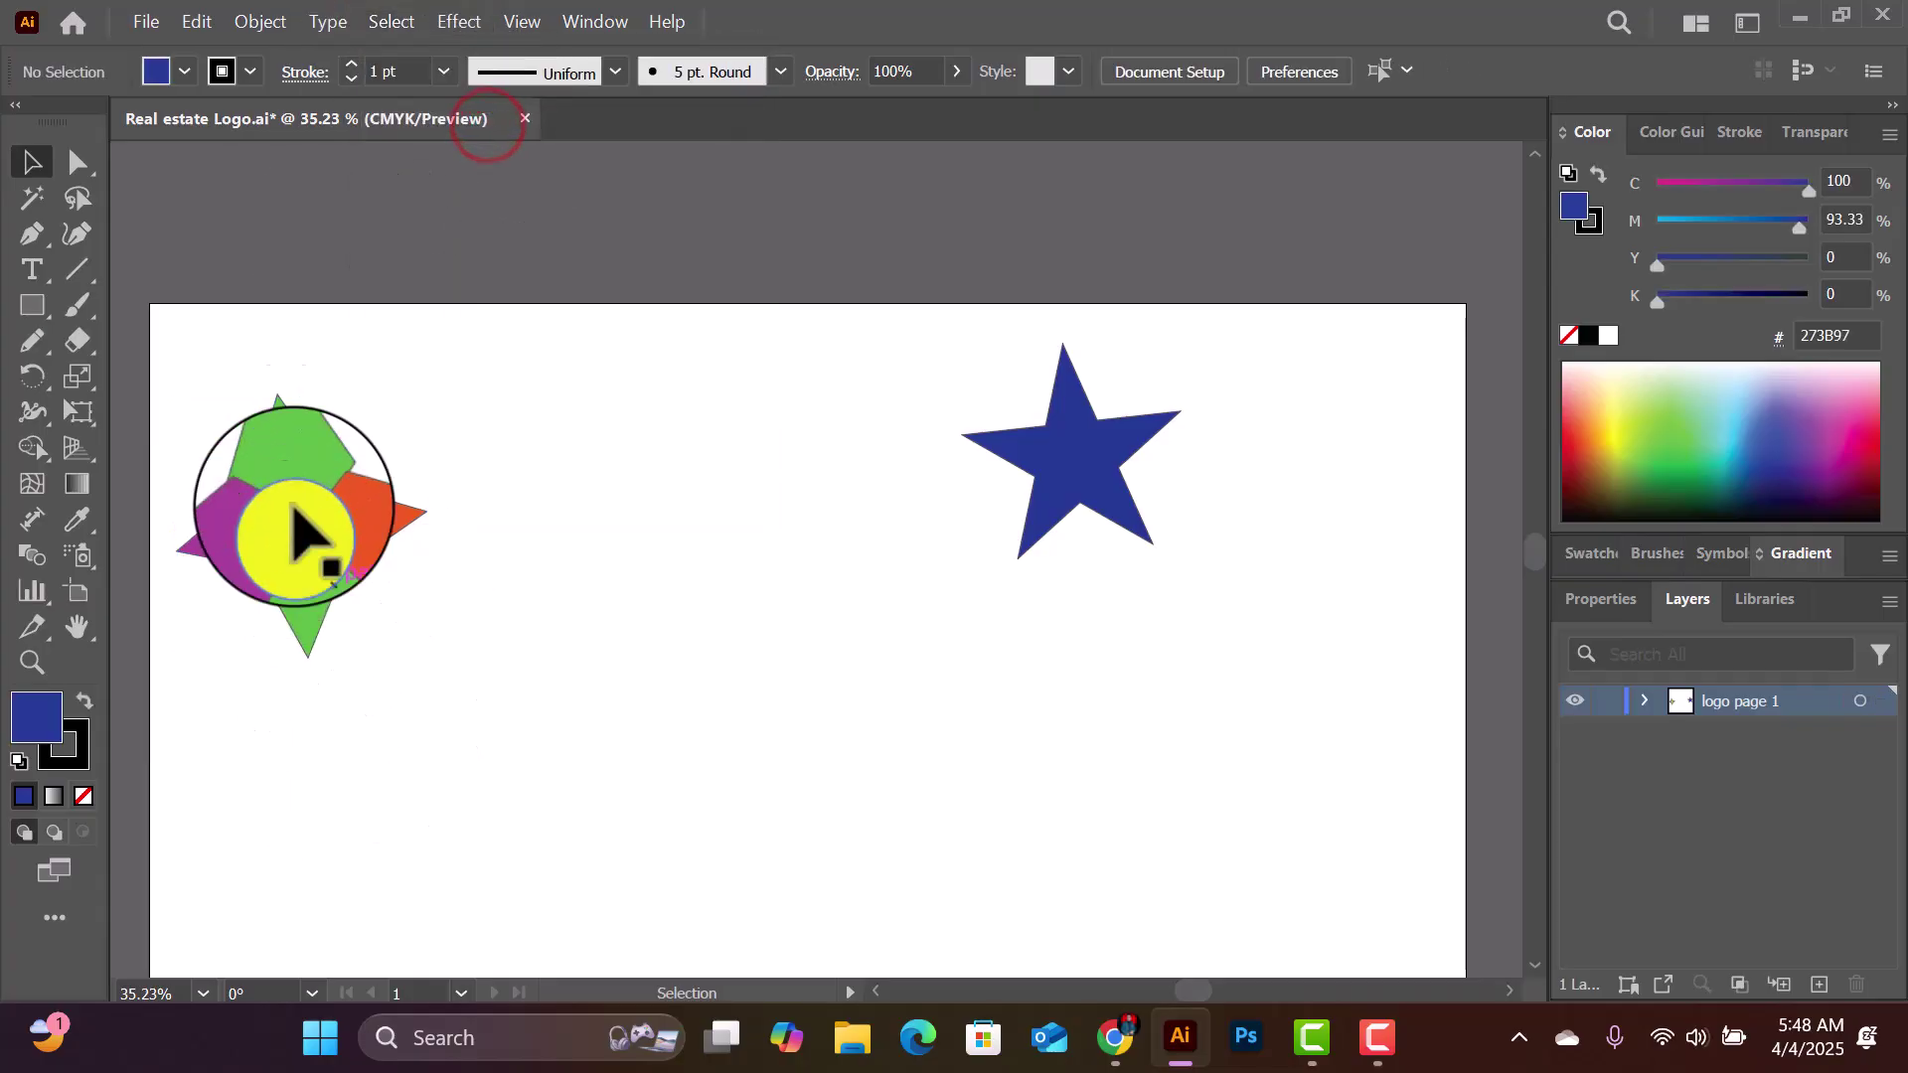
click(34, 230)
click(163, 232)
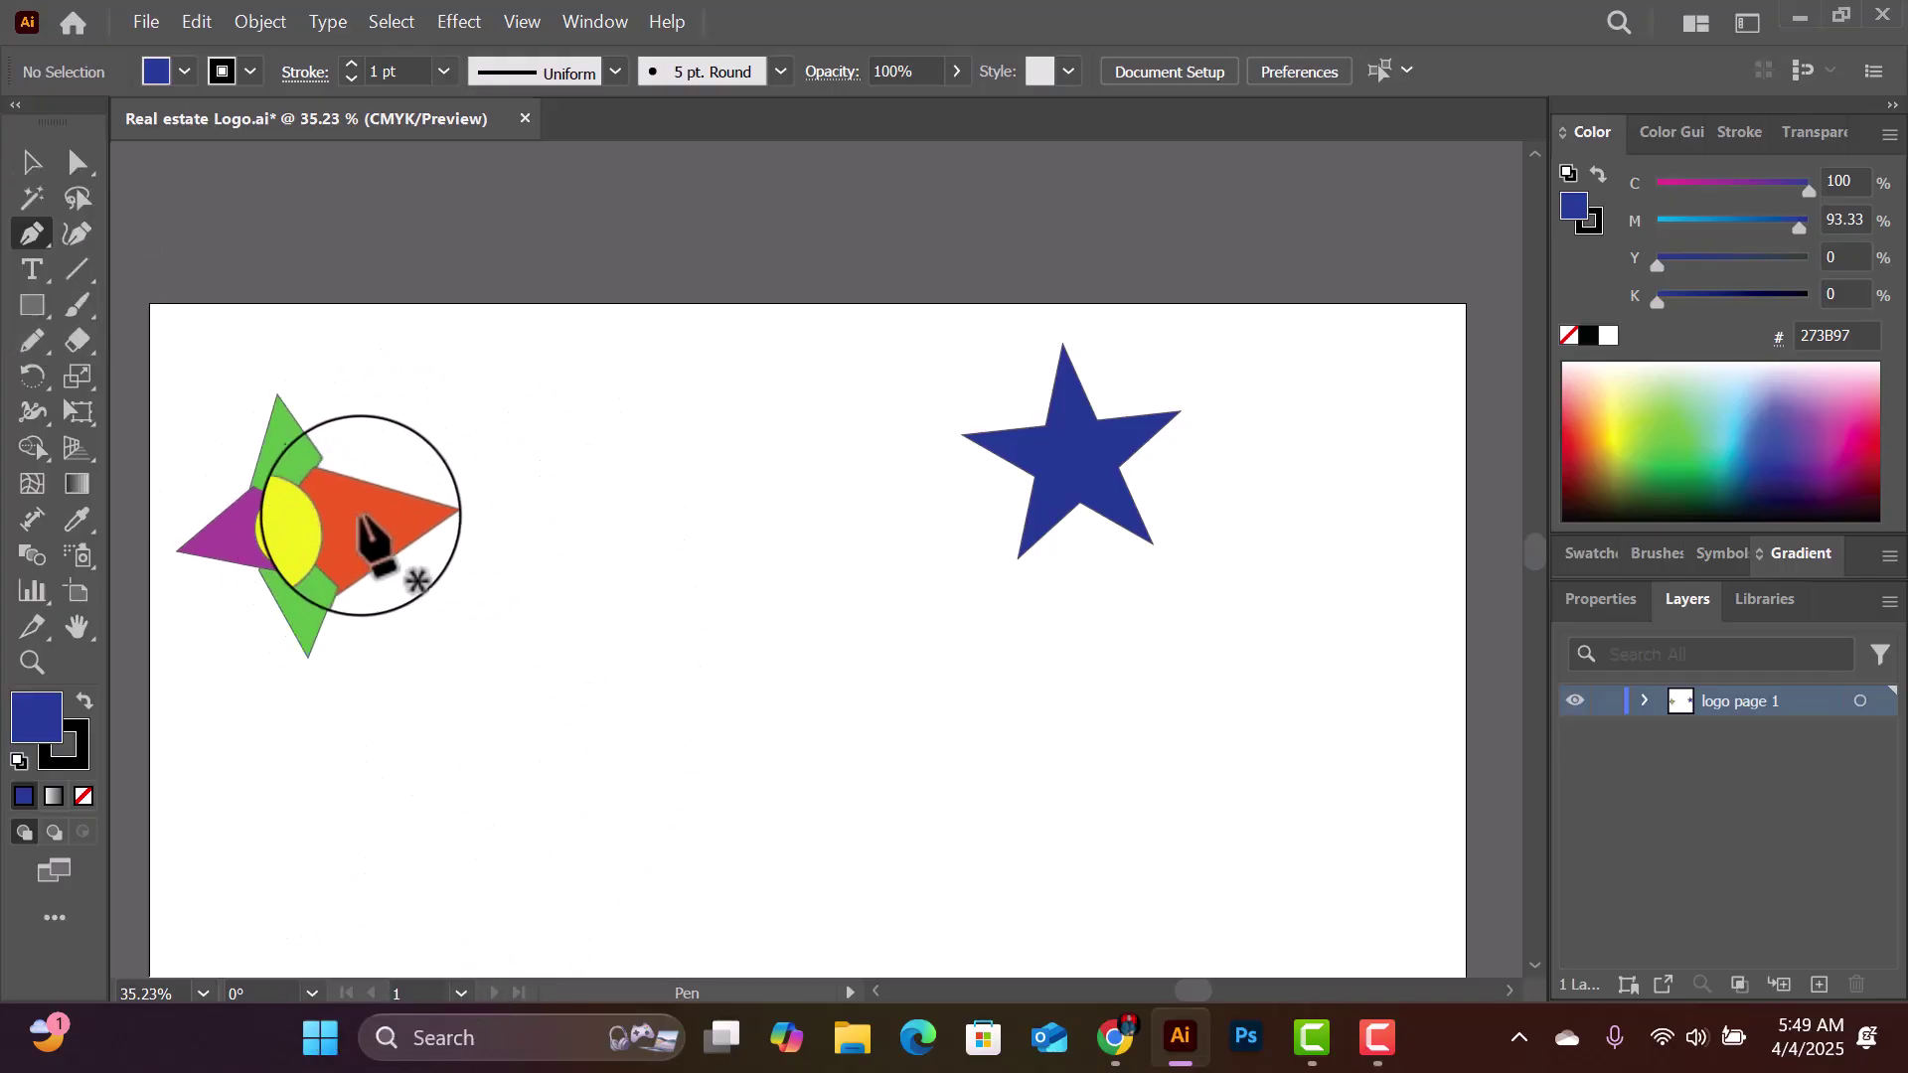
Step: Zoom in to 50% and pan the view to bring the multicoloured logo into view
scroll(338, 556, up, 1)
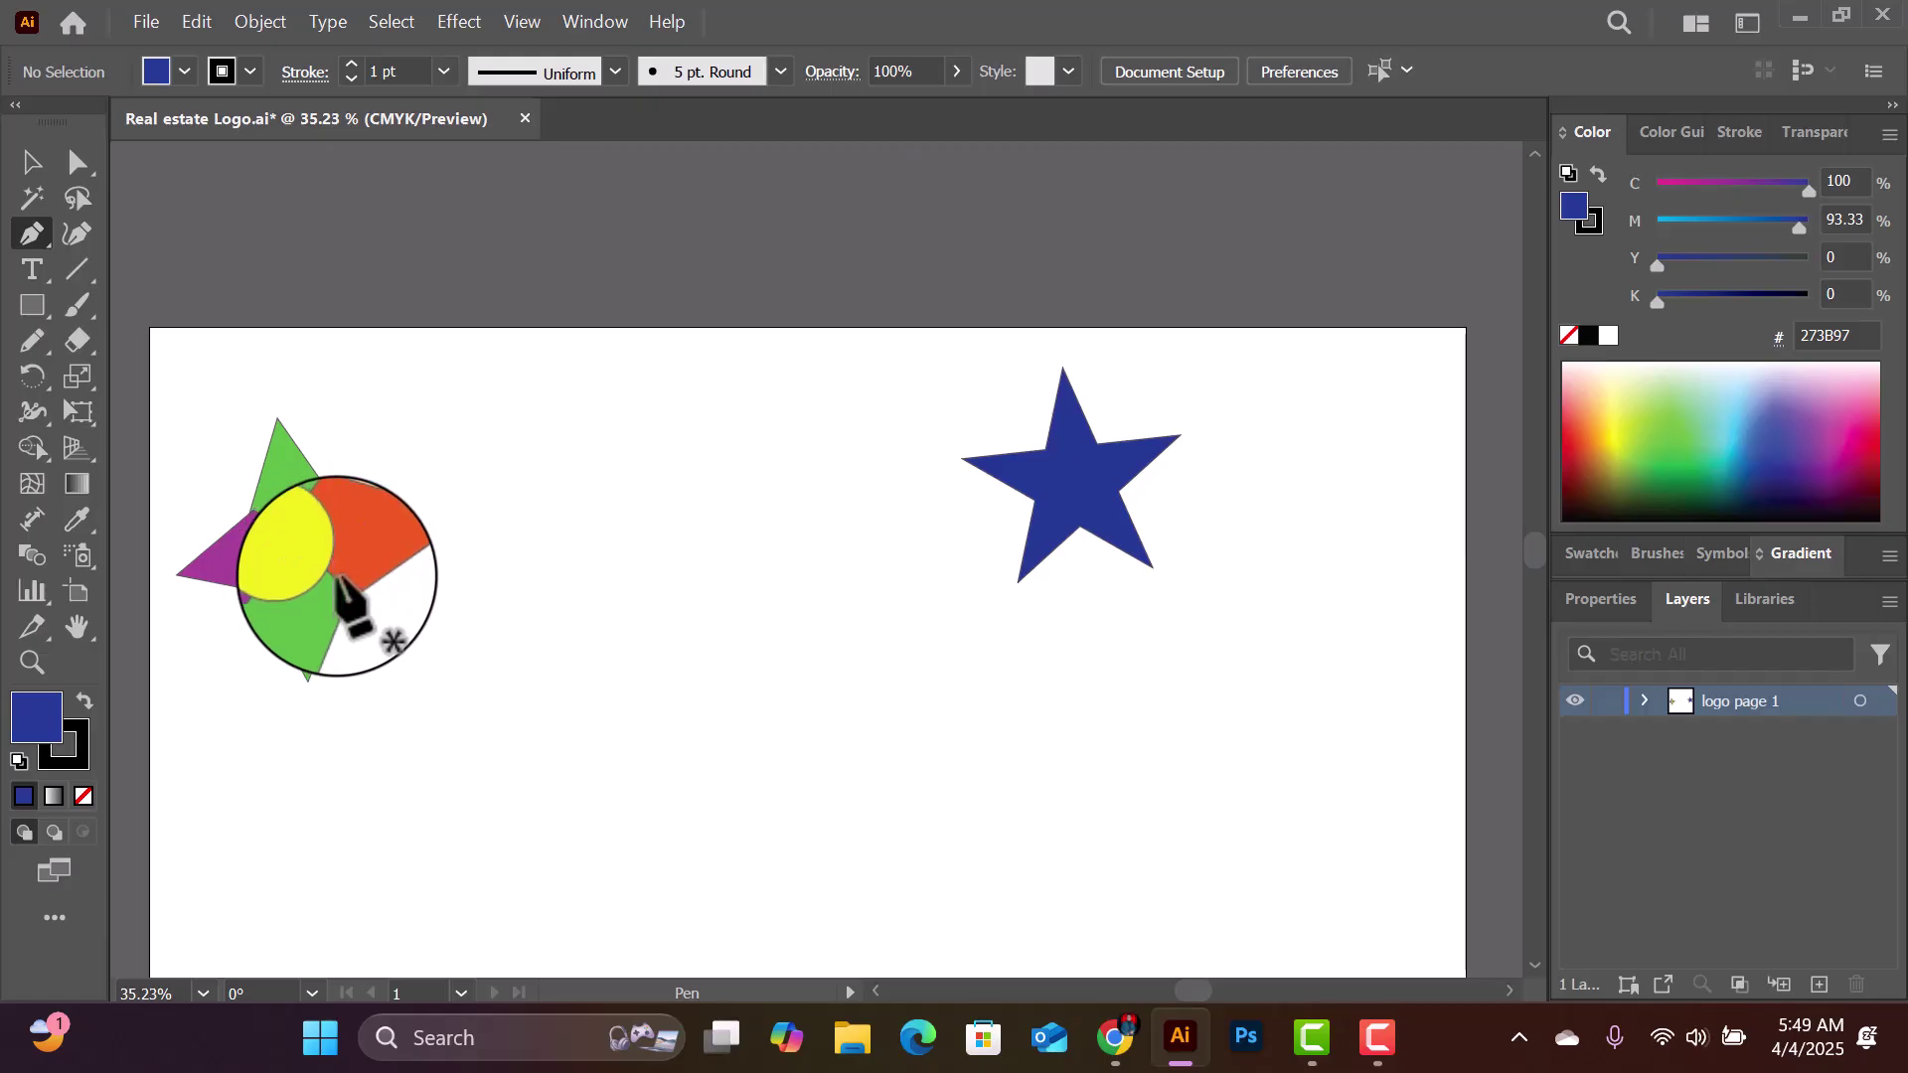
key(ctrl+plus)
key(ctrl+plus)
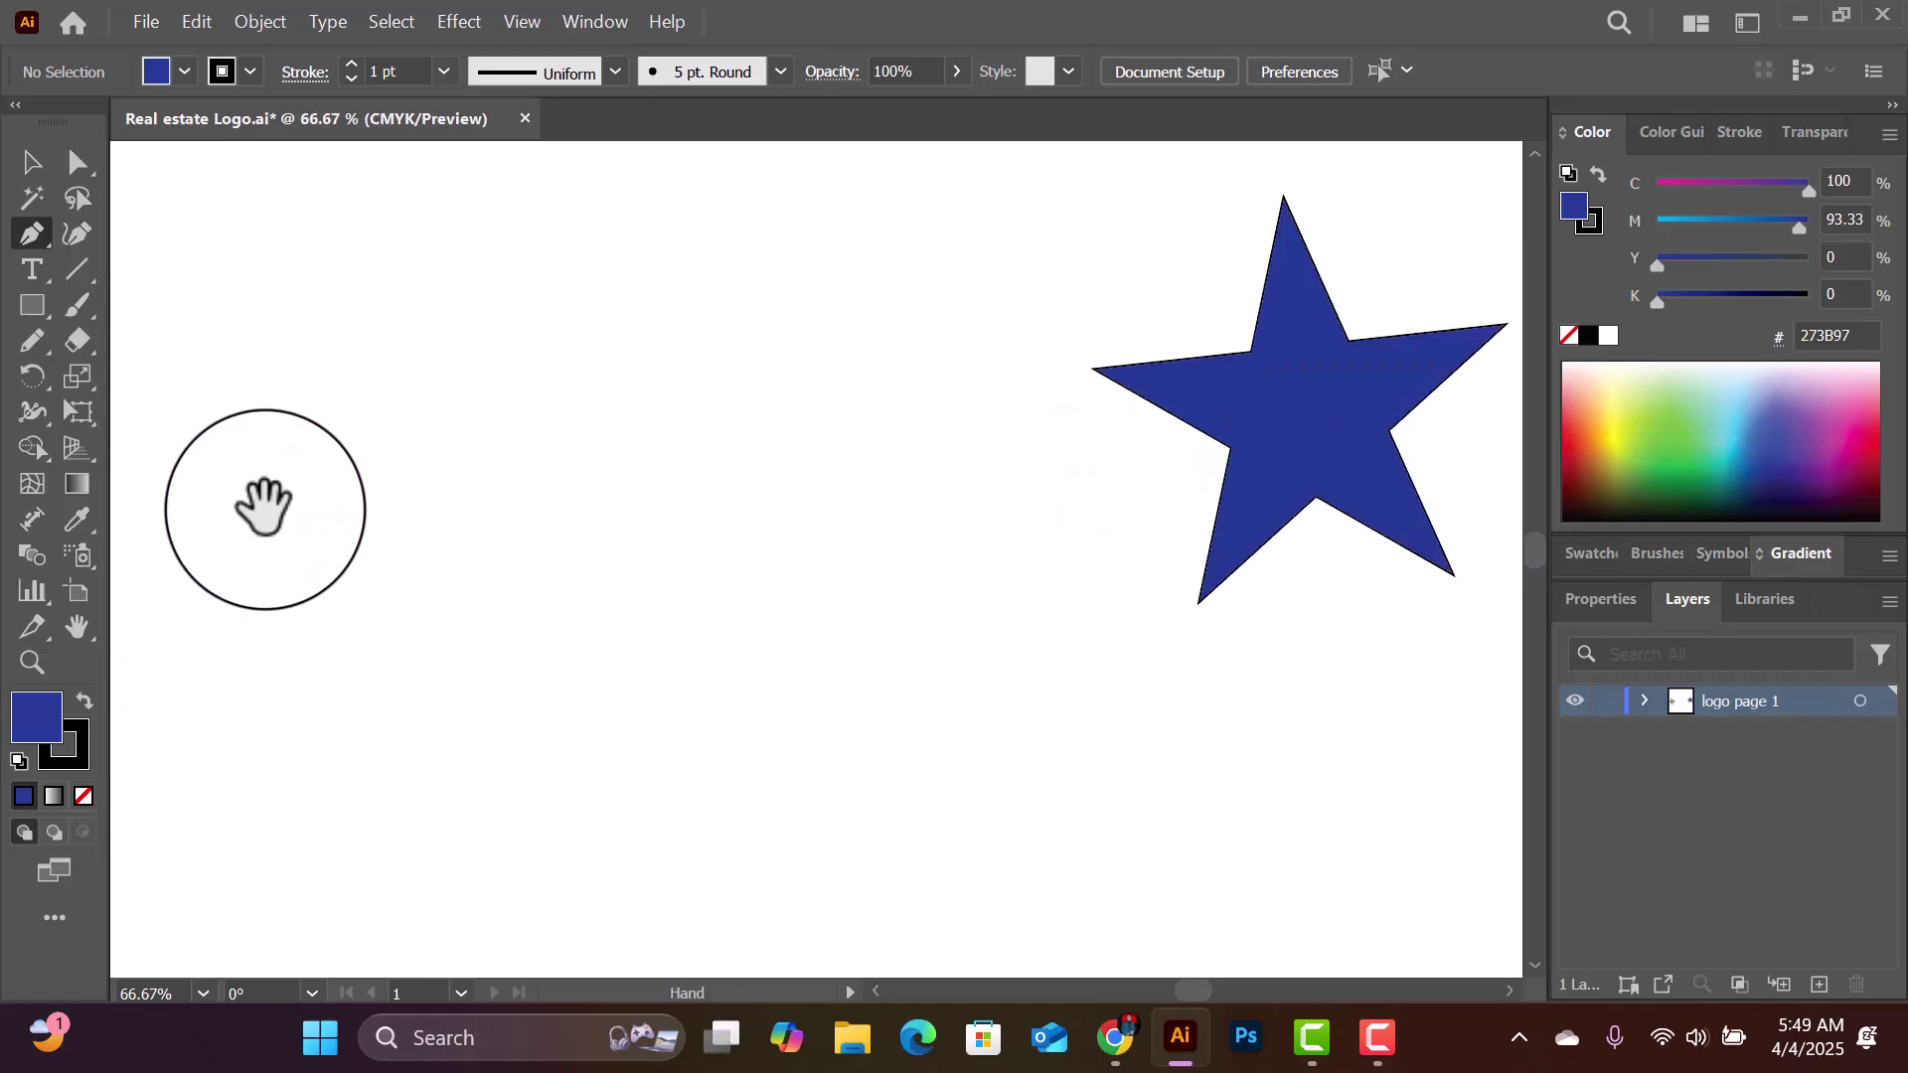
drag(221, 520, 983, 395)
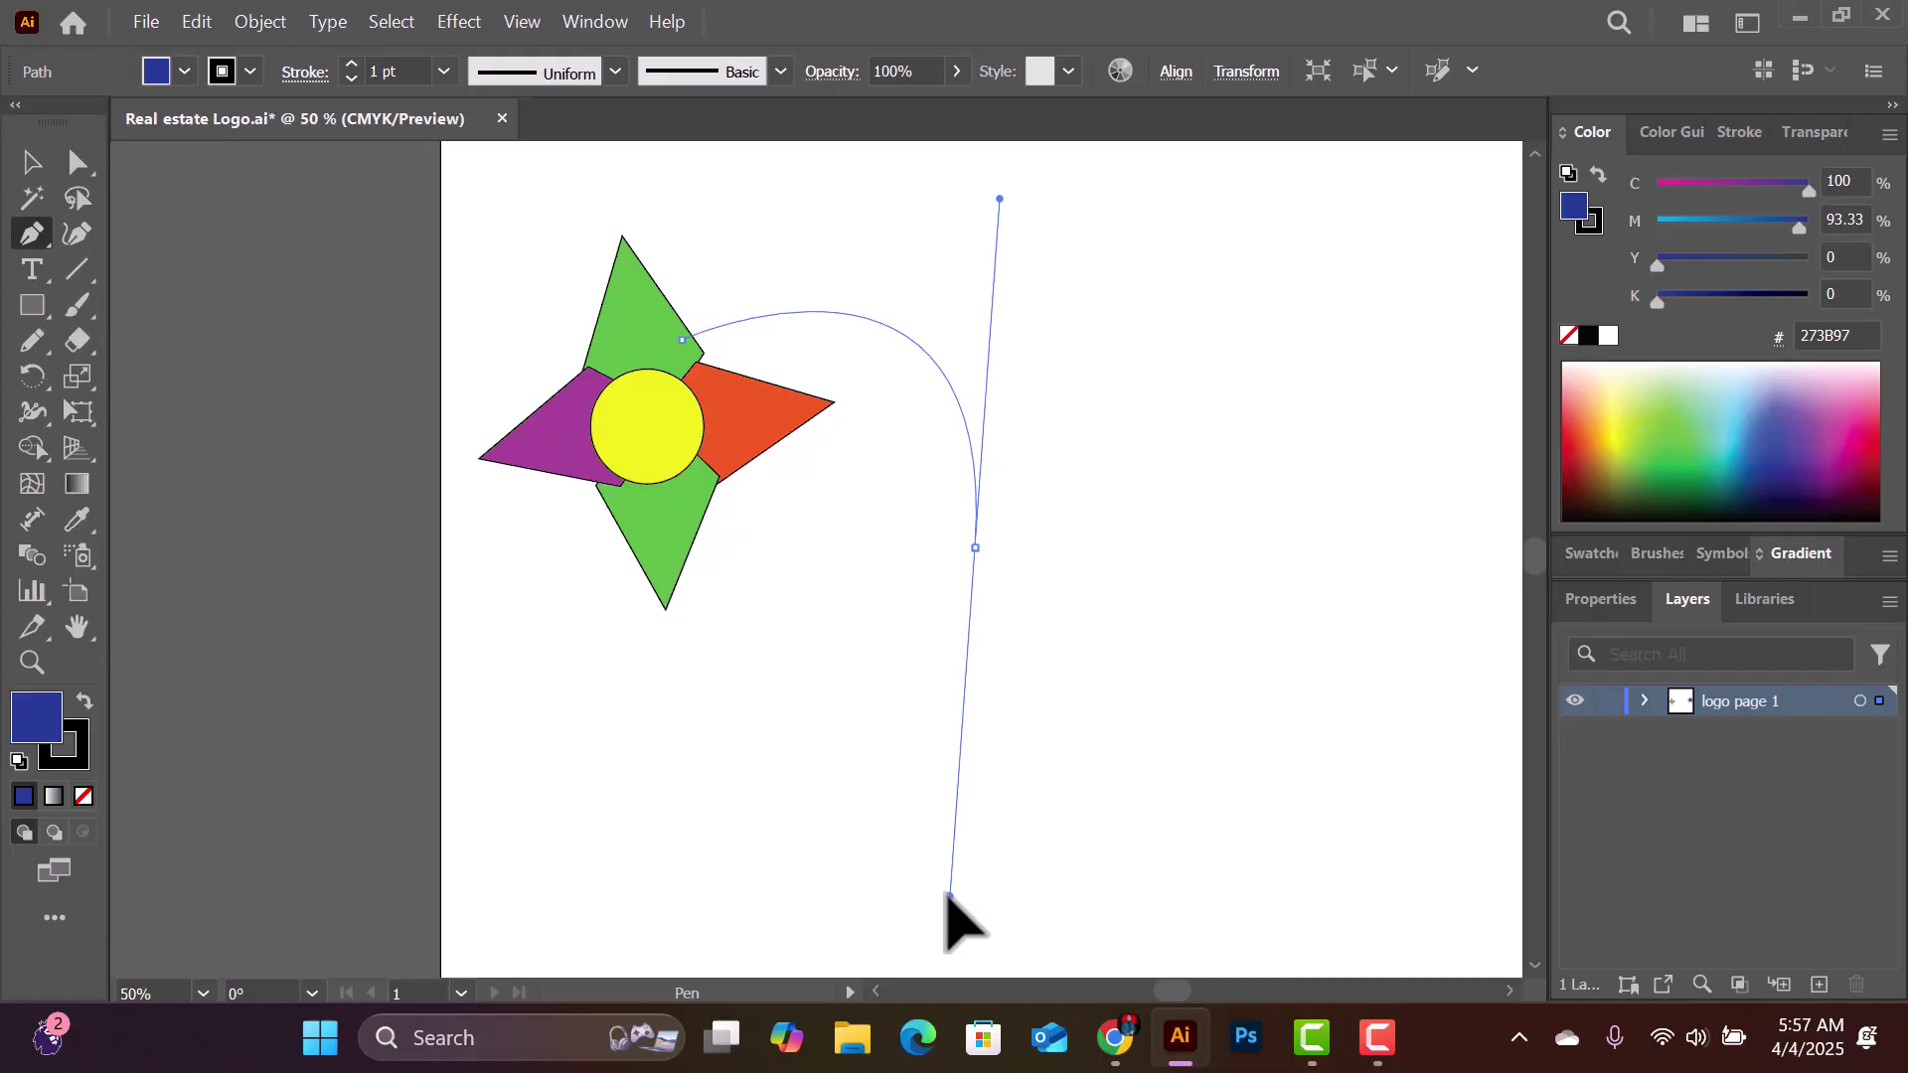
Step: Drag curved anchors arcing down from the green point and undo the stray bottom-left anchor
drag(947, 896, 950, 896)
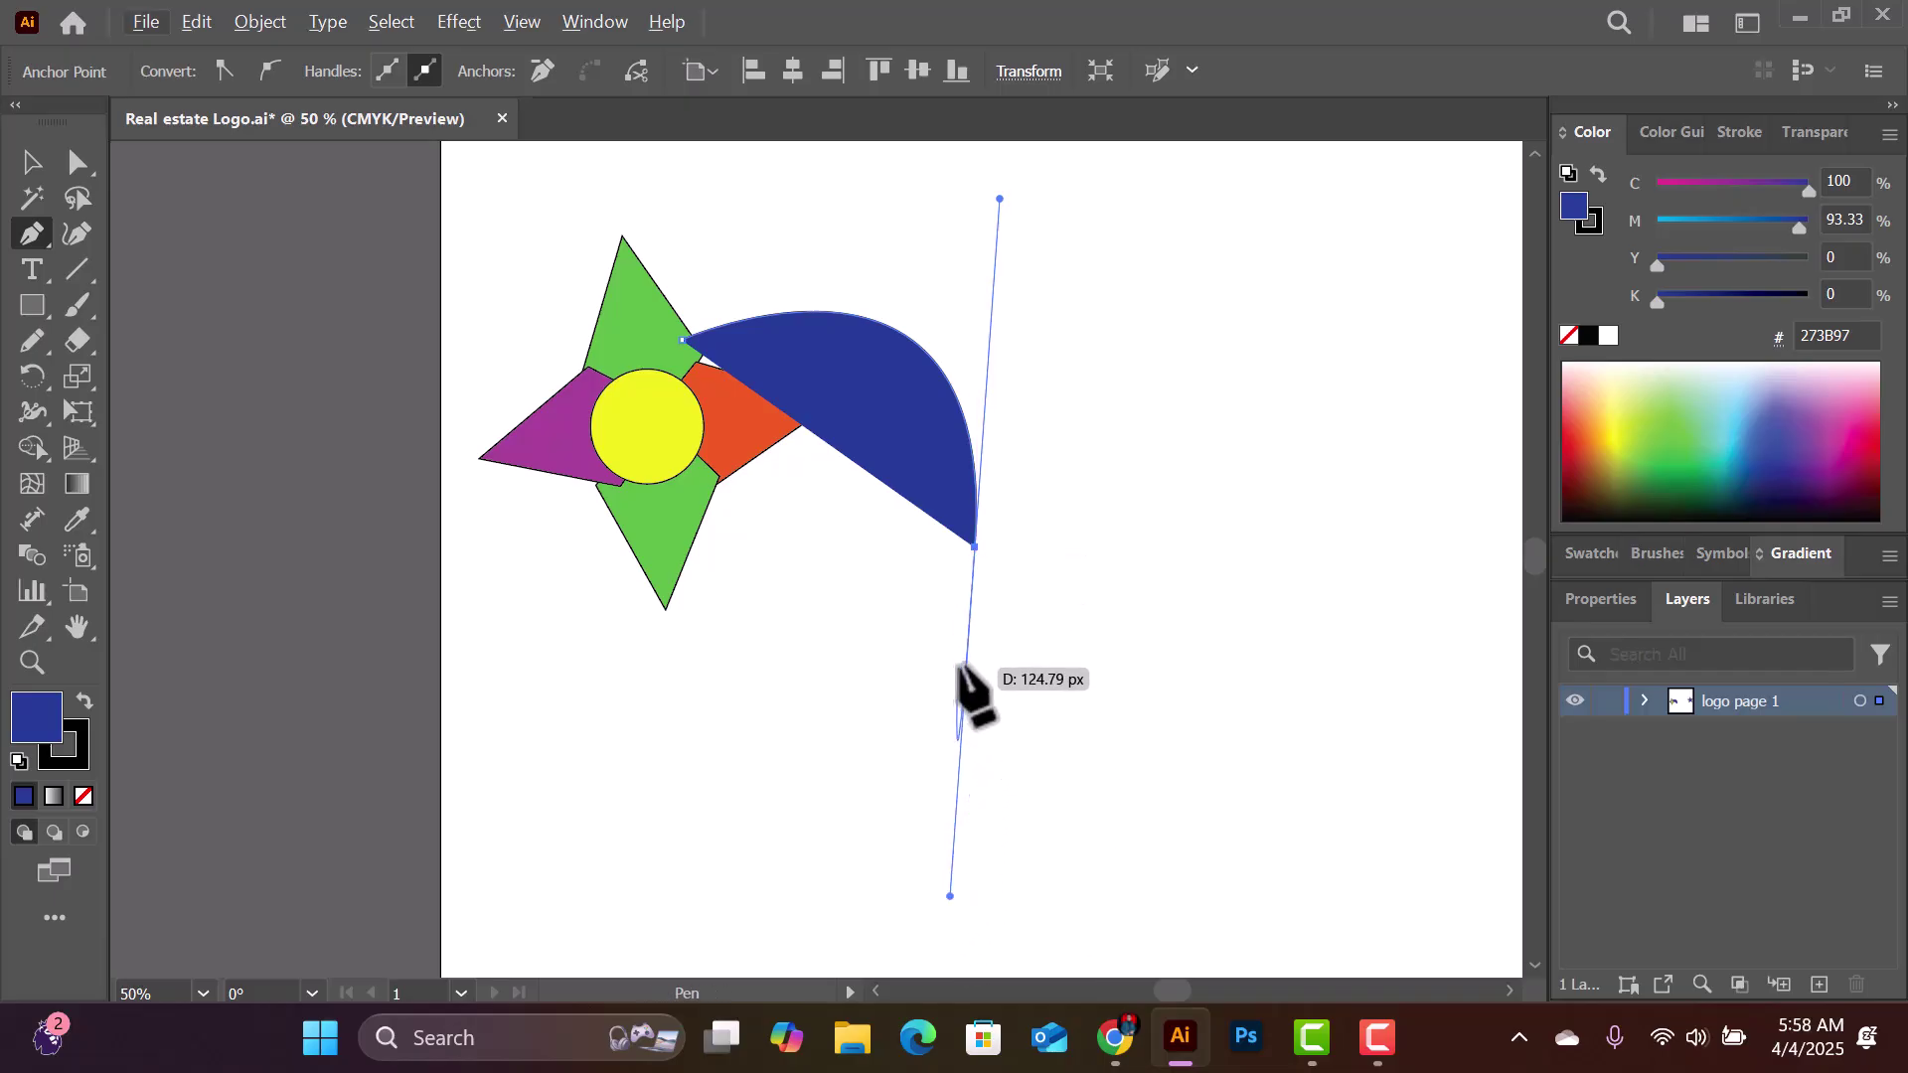
drag(785, 716, 735, 712)
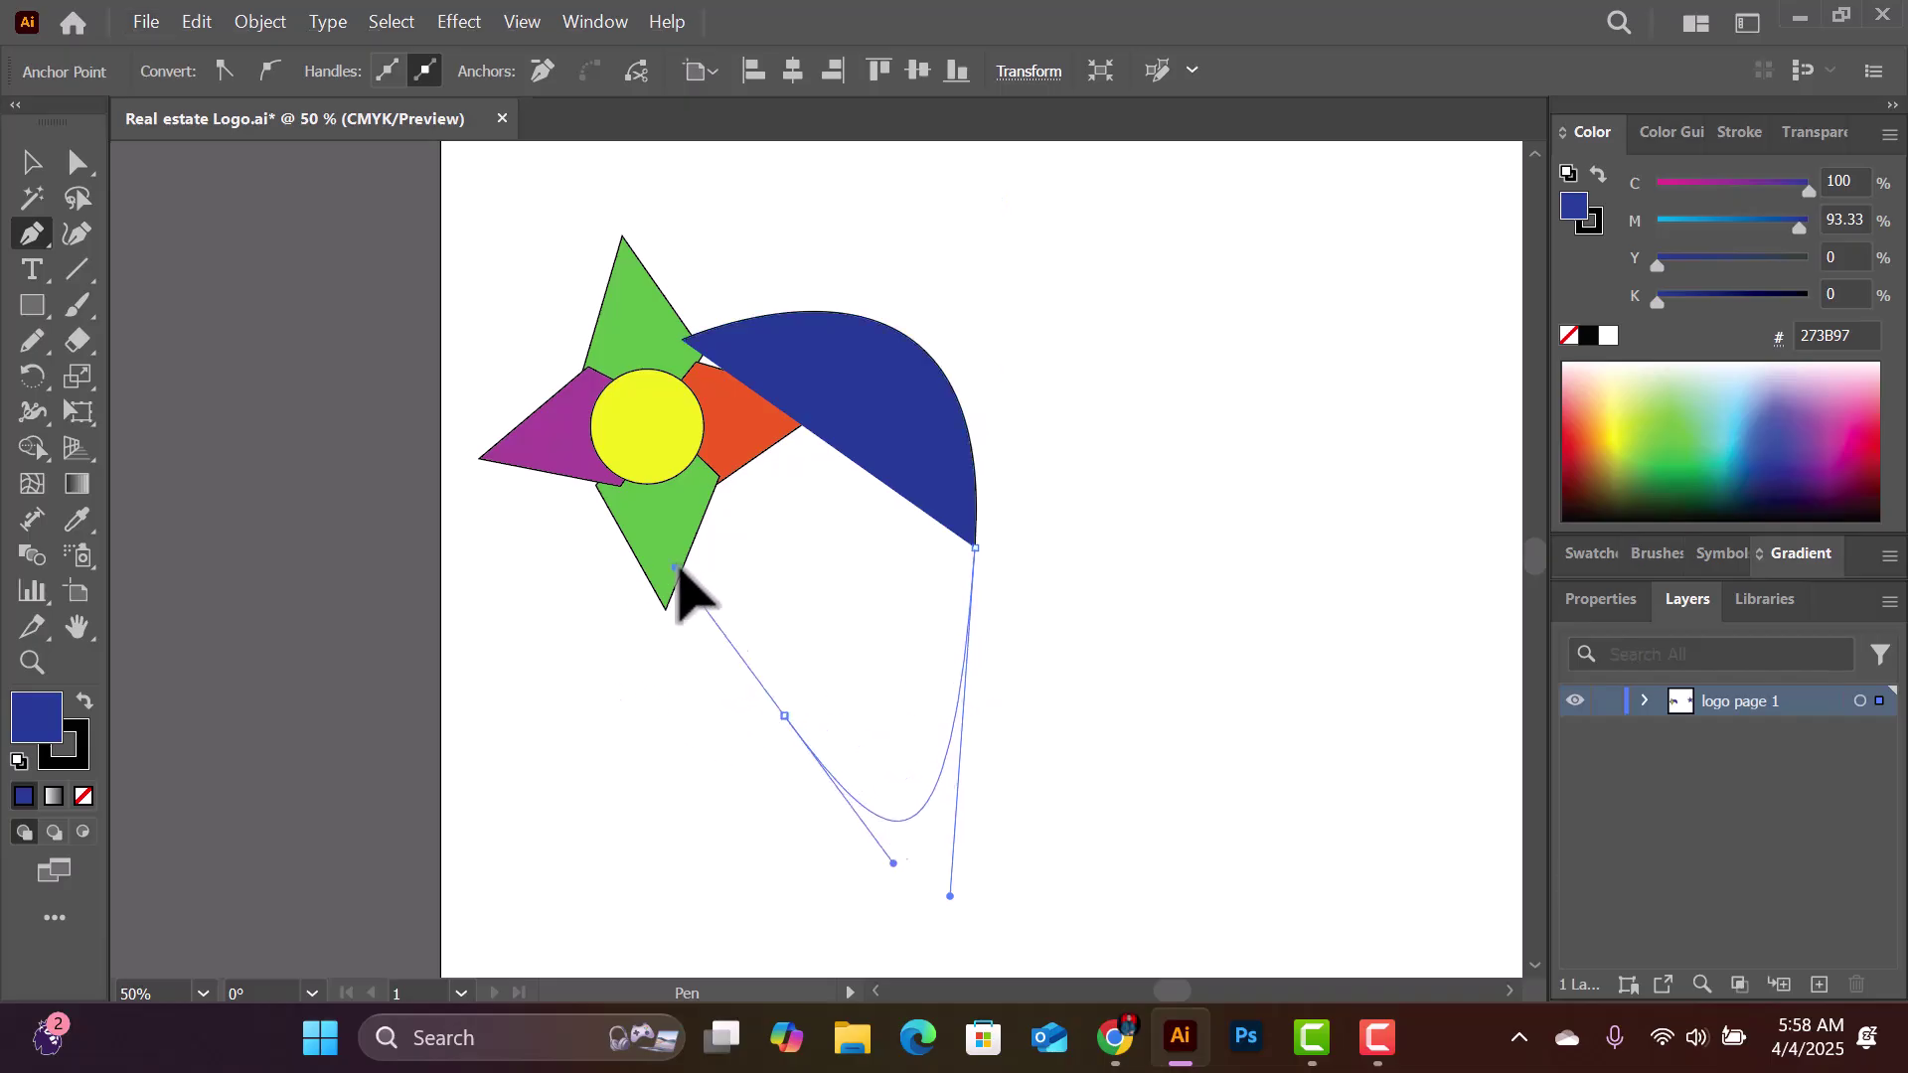
drag(688, 805, 719, 842)
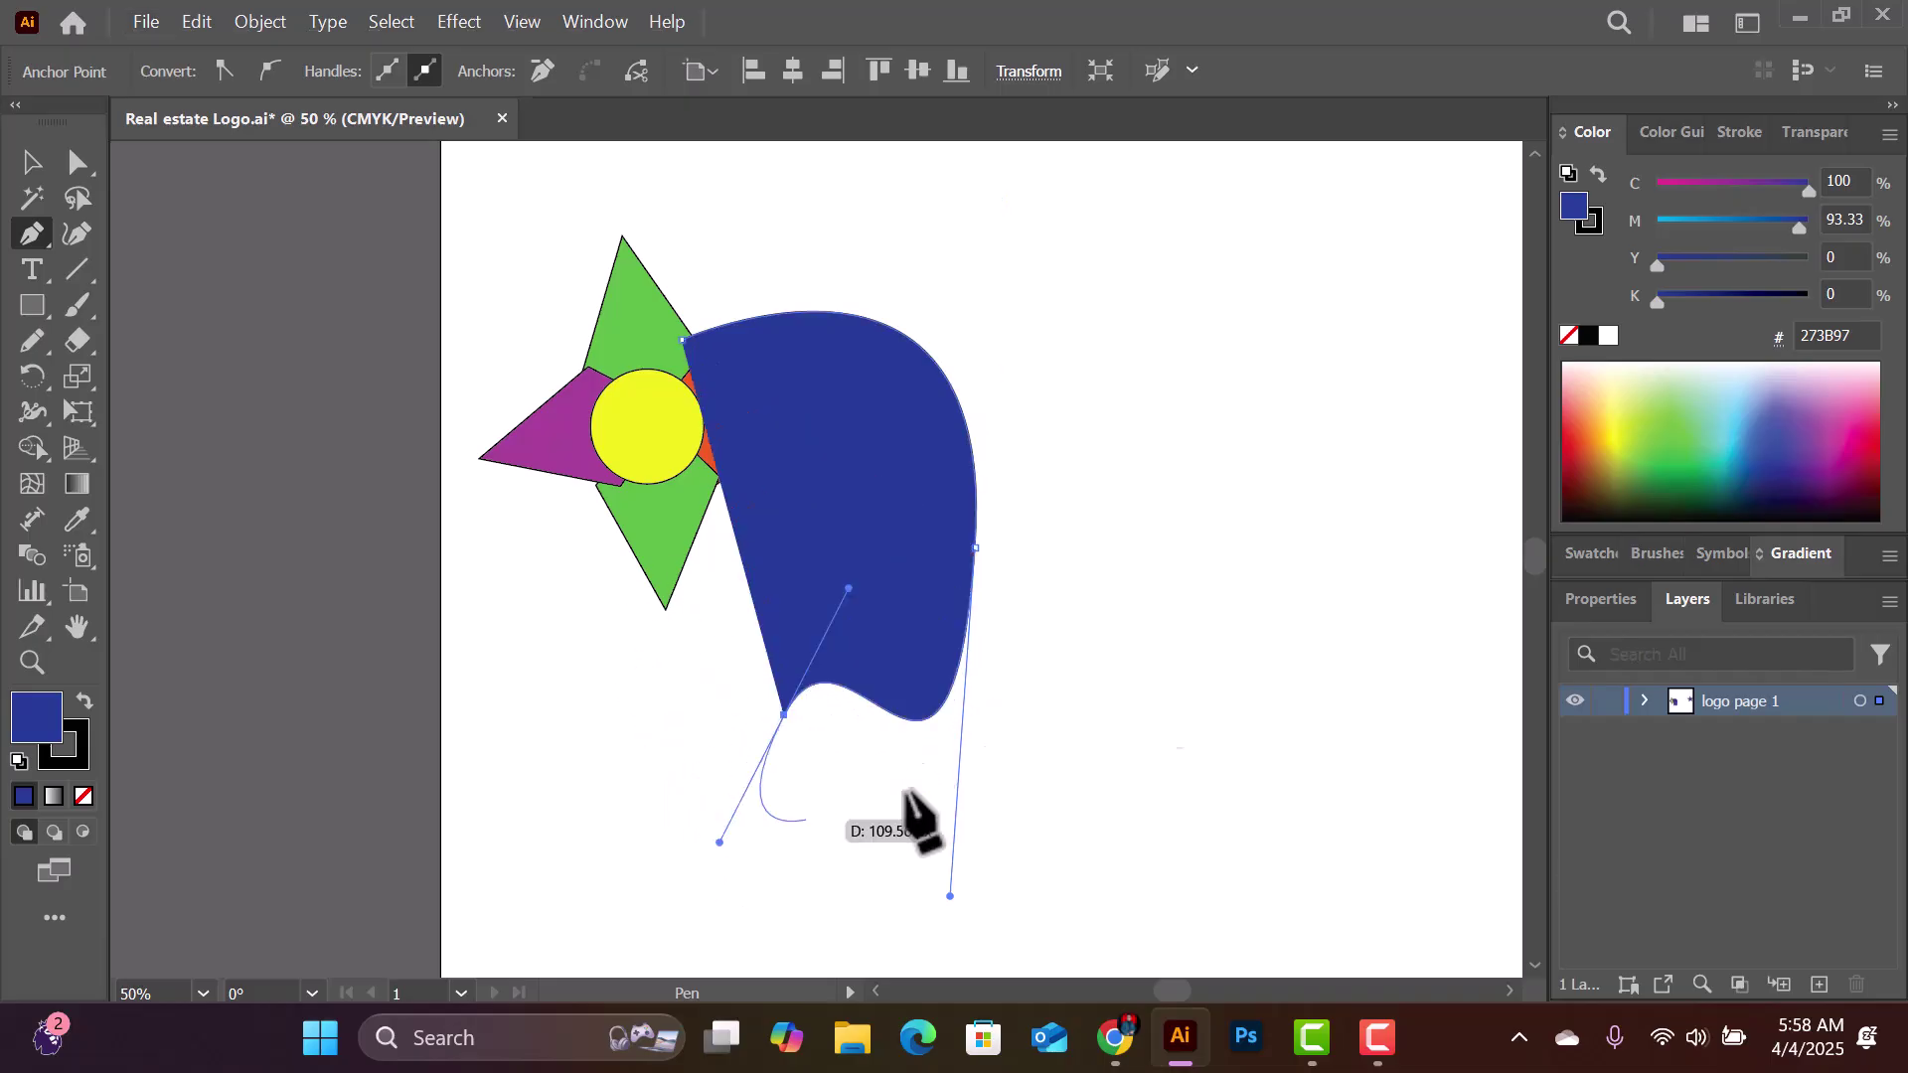
key(ctrl)
drag(801, 677, 778, 668)
key(ctrl+z)
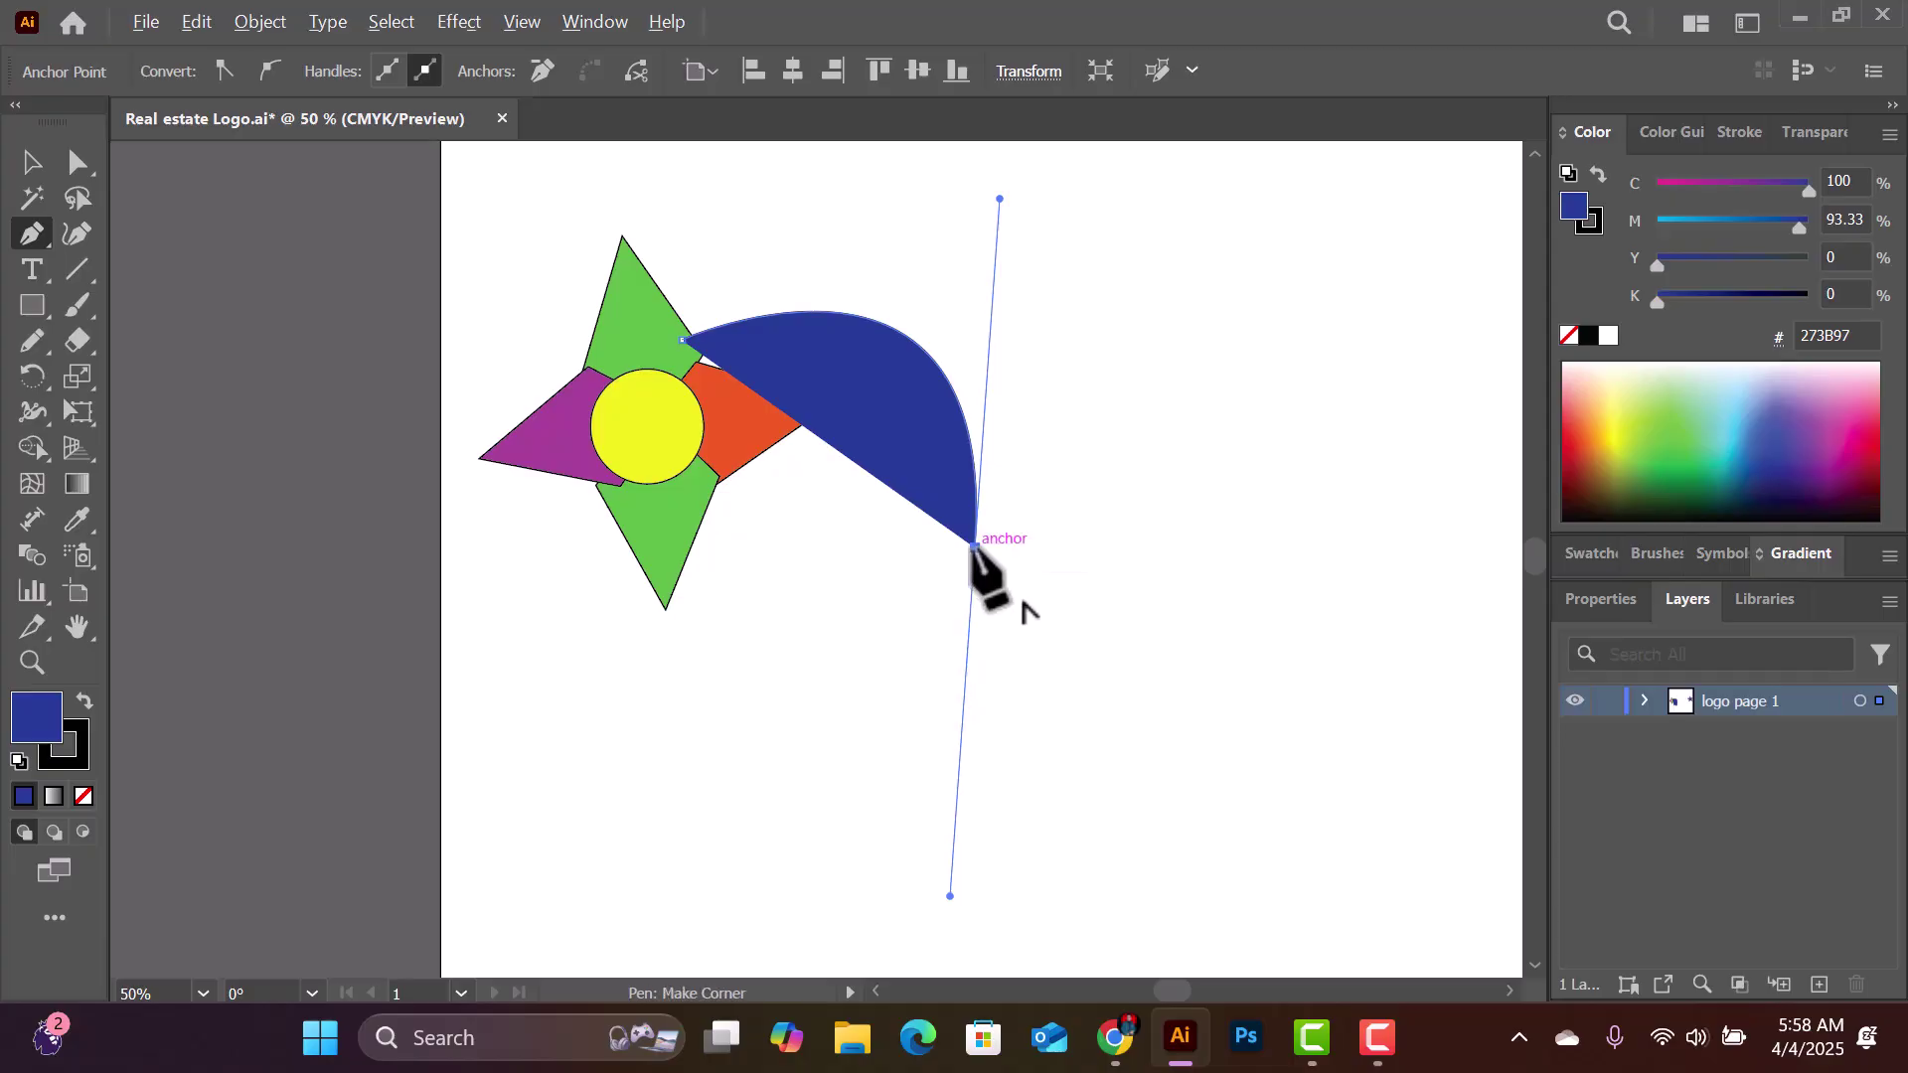
Step: Pull the end anchor's handle to the left and add a corner anchor for a flat bottom
drag(975, 546, 929, 719)
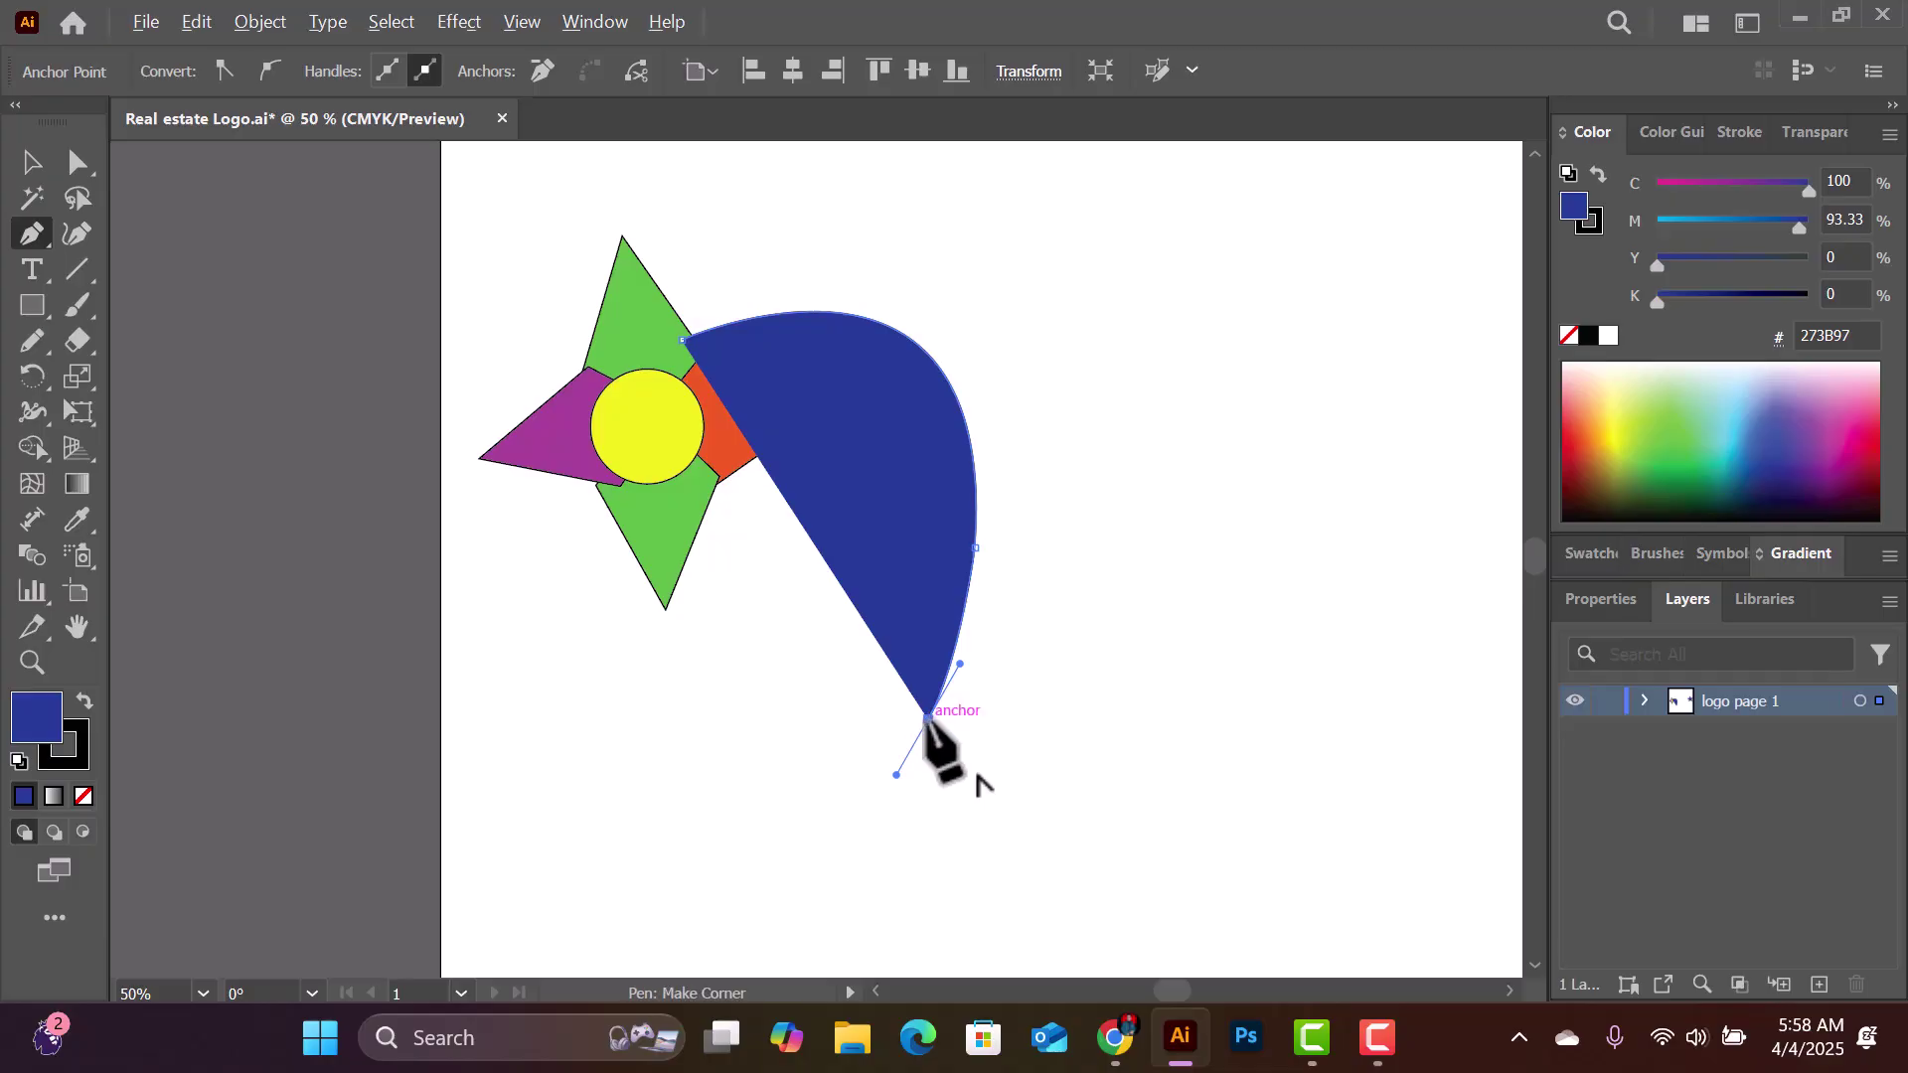
drag(929, 719, 821, 723)
click(820, 720)
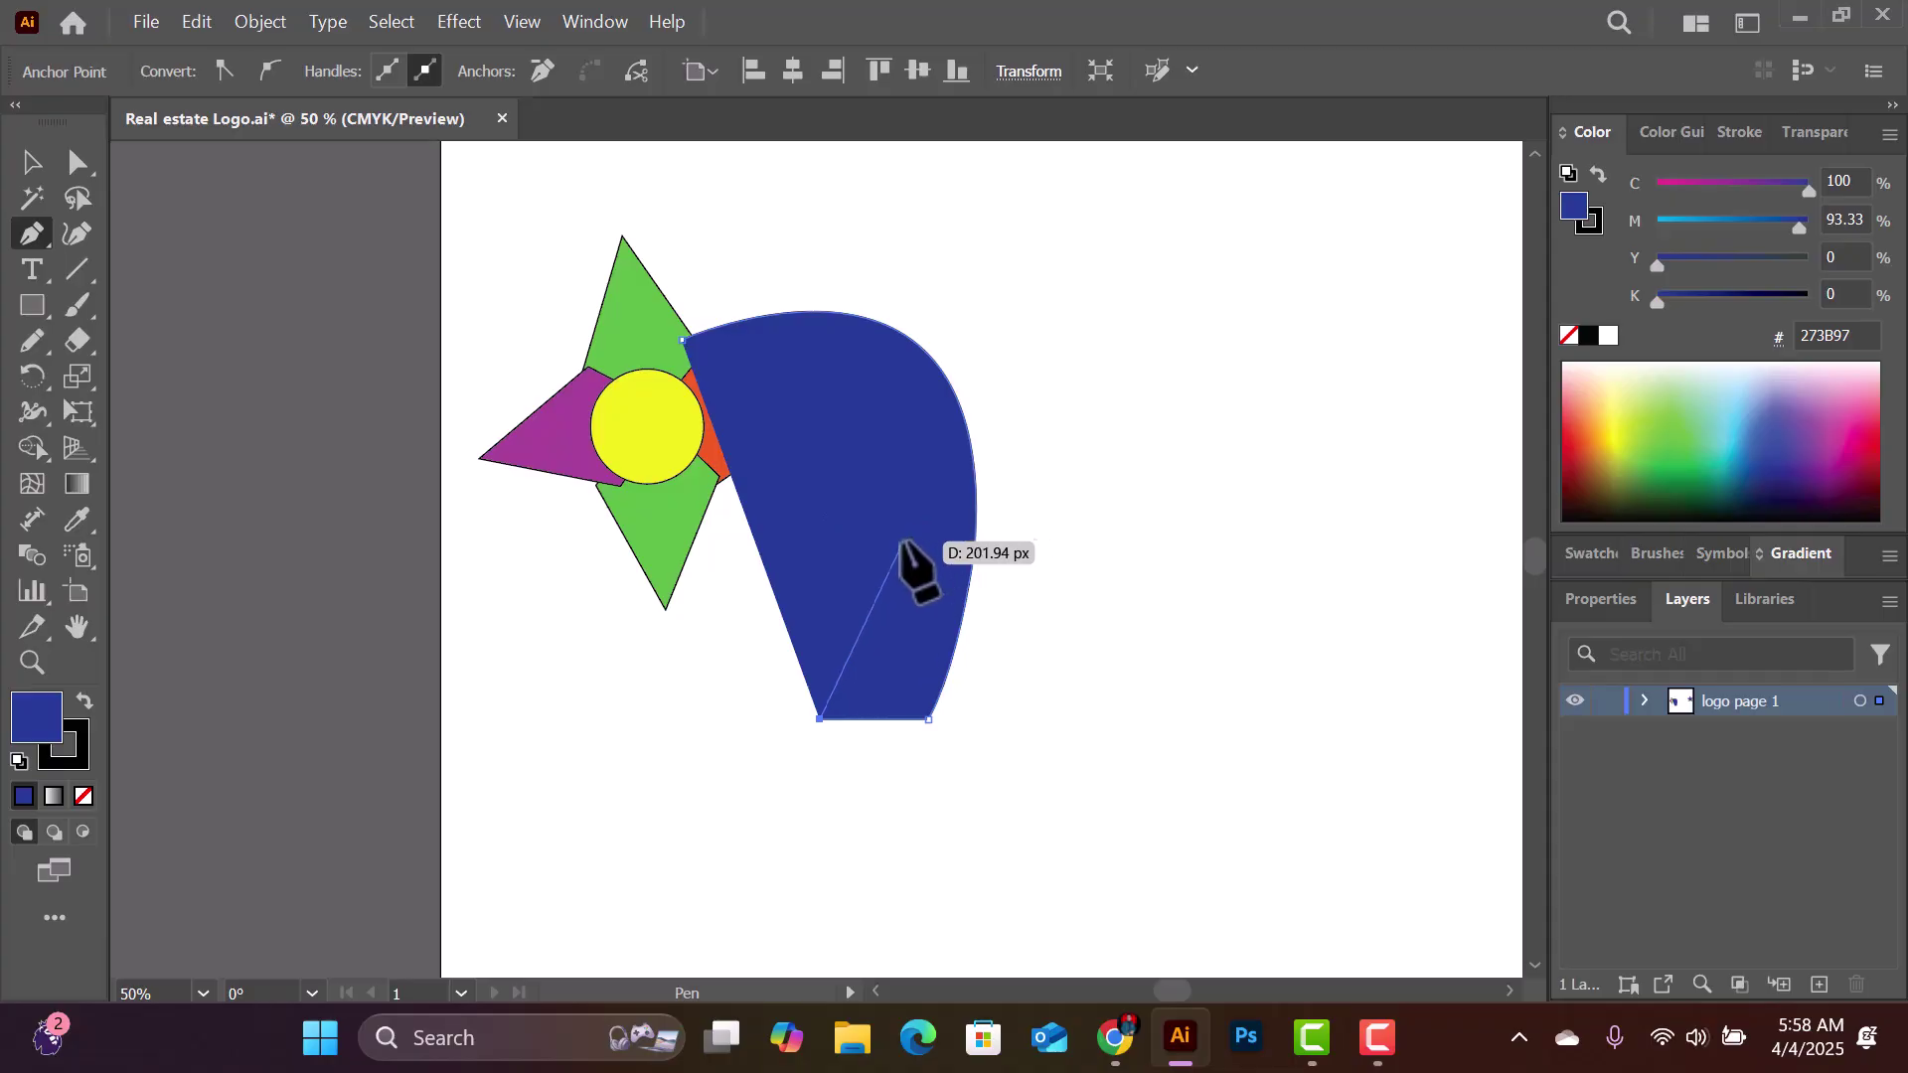
Step: Curve the inner edge back up with smooth anchors, add a corner, and close the path at its start
drag(911, 542, 871, 490)
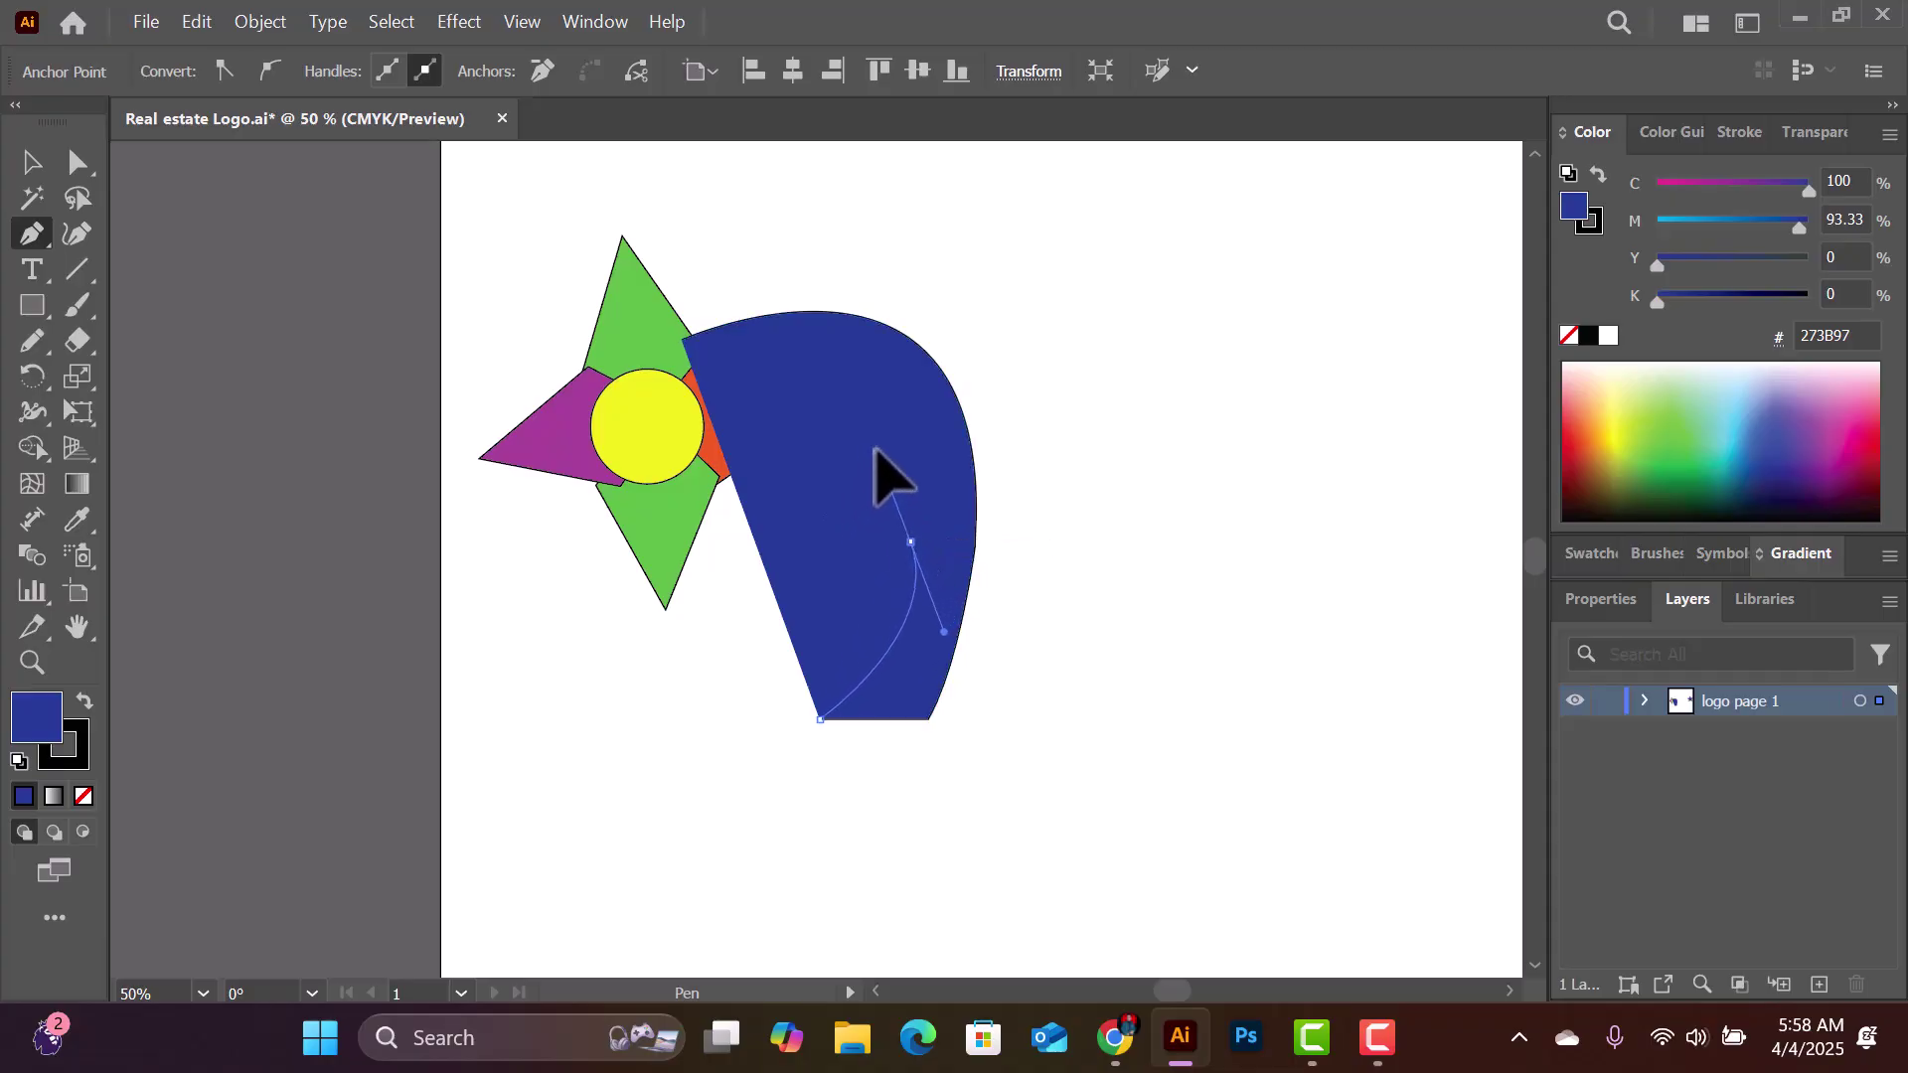
drag(874, 449, 876, 453)
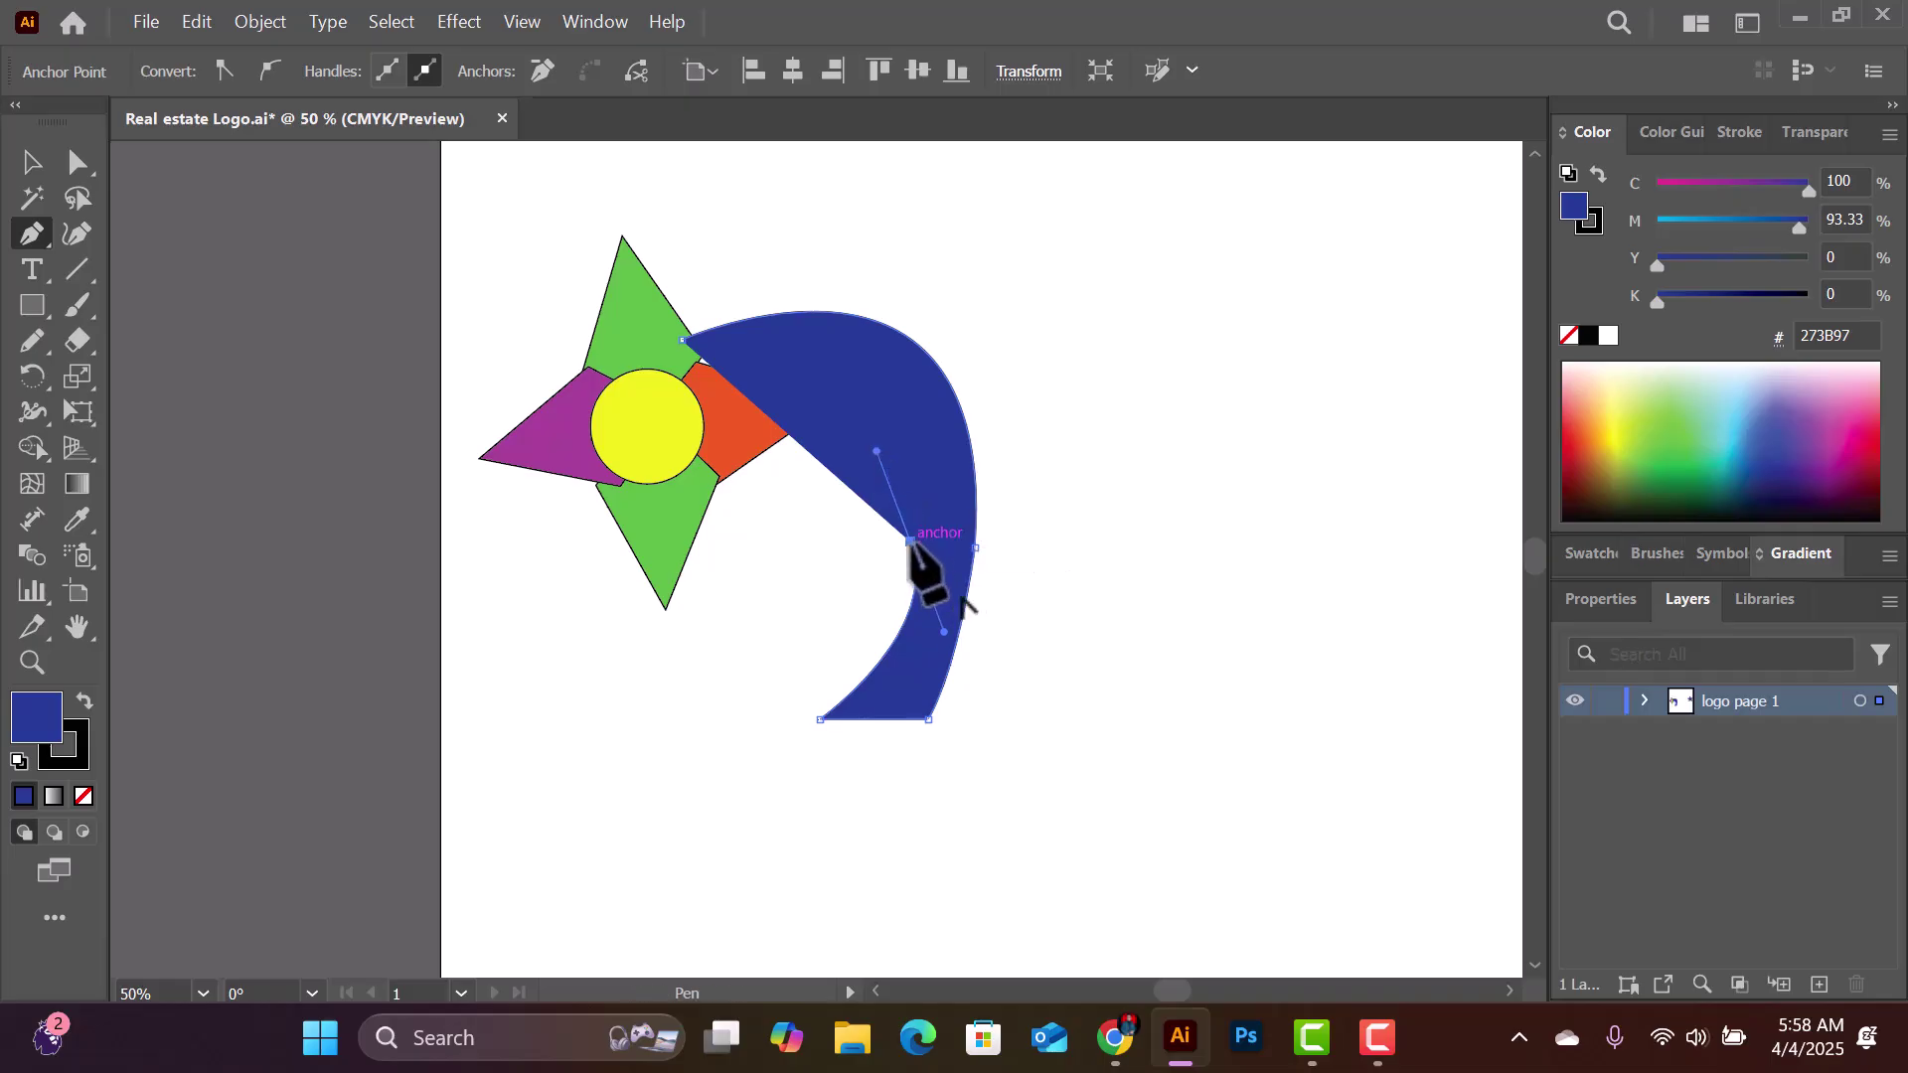
drag(910, 541, 862, 362)
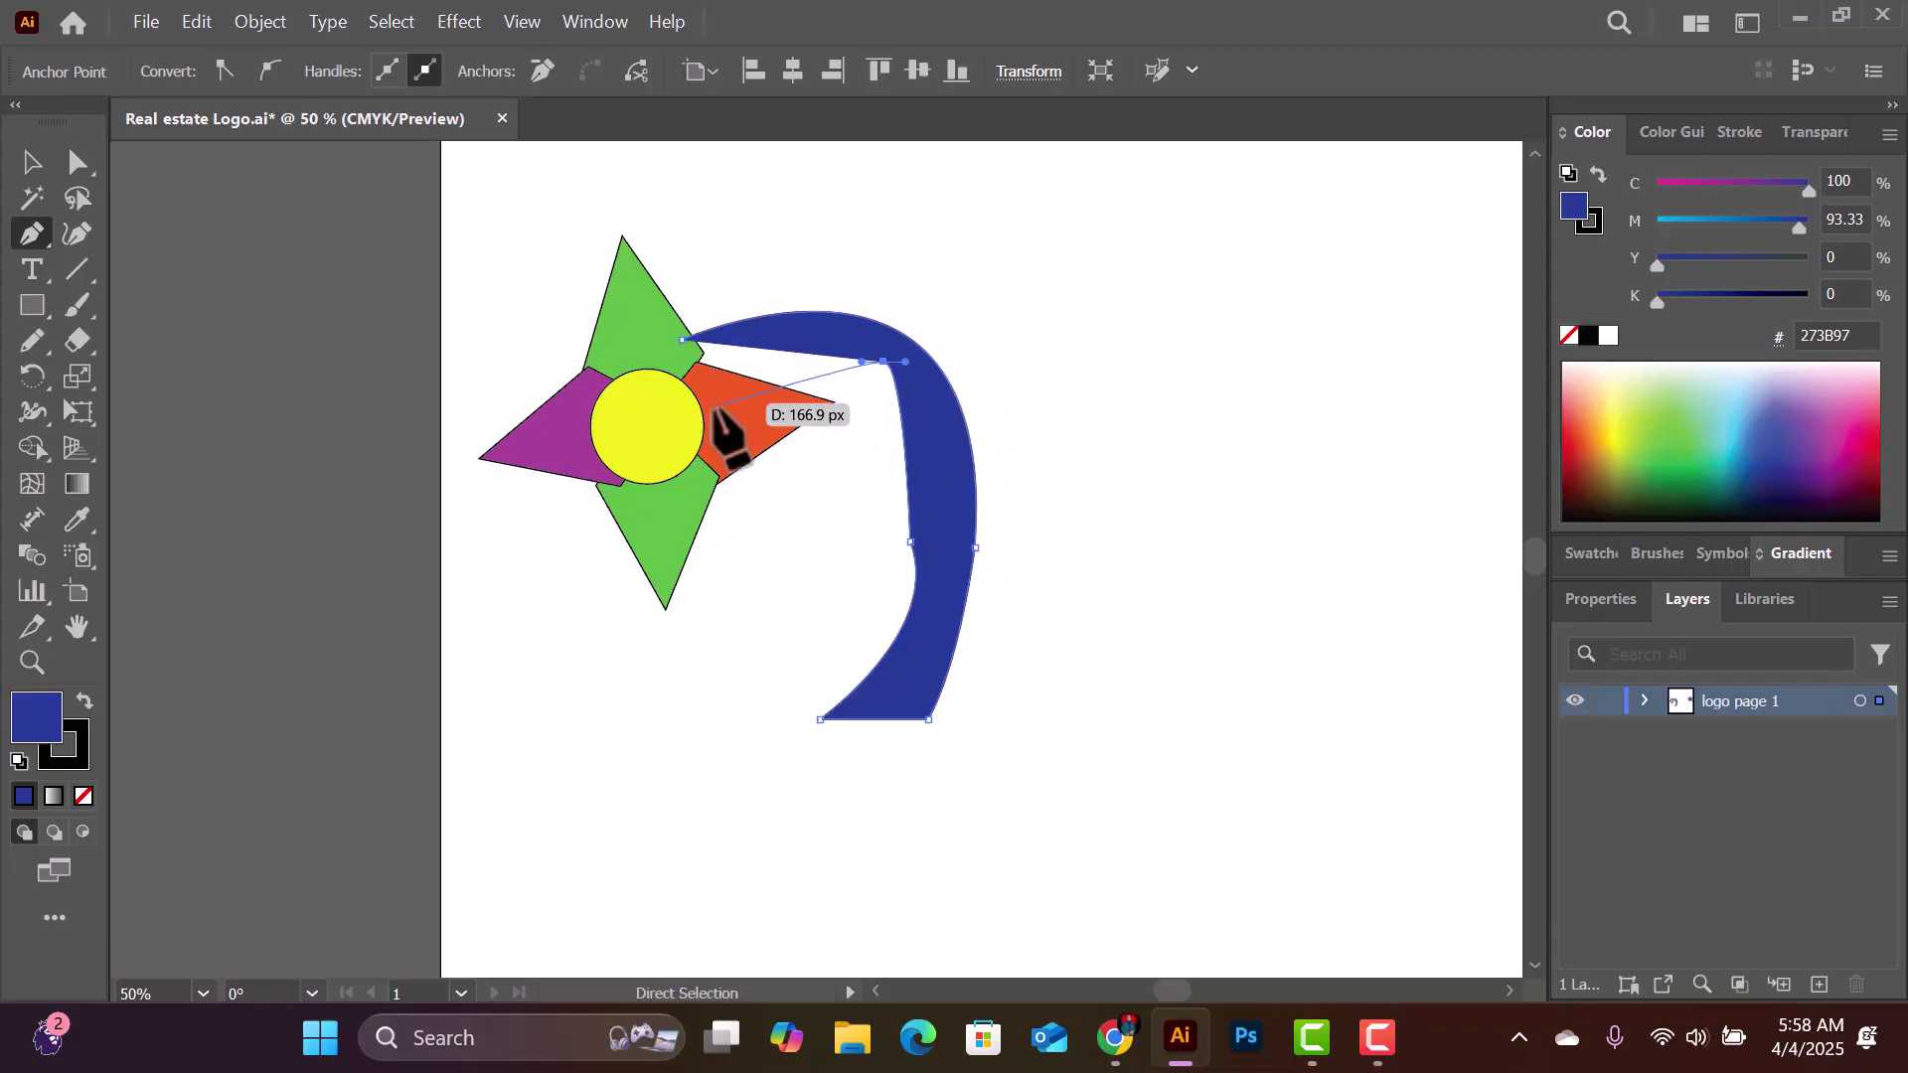
drag(693, 369, 646, 423)
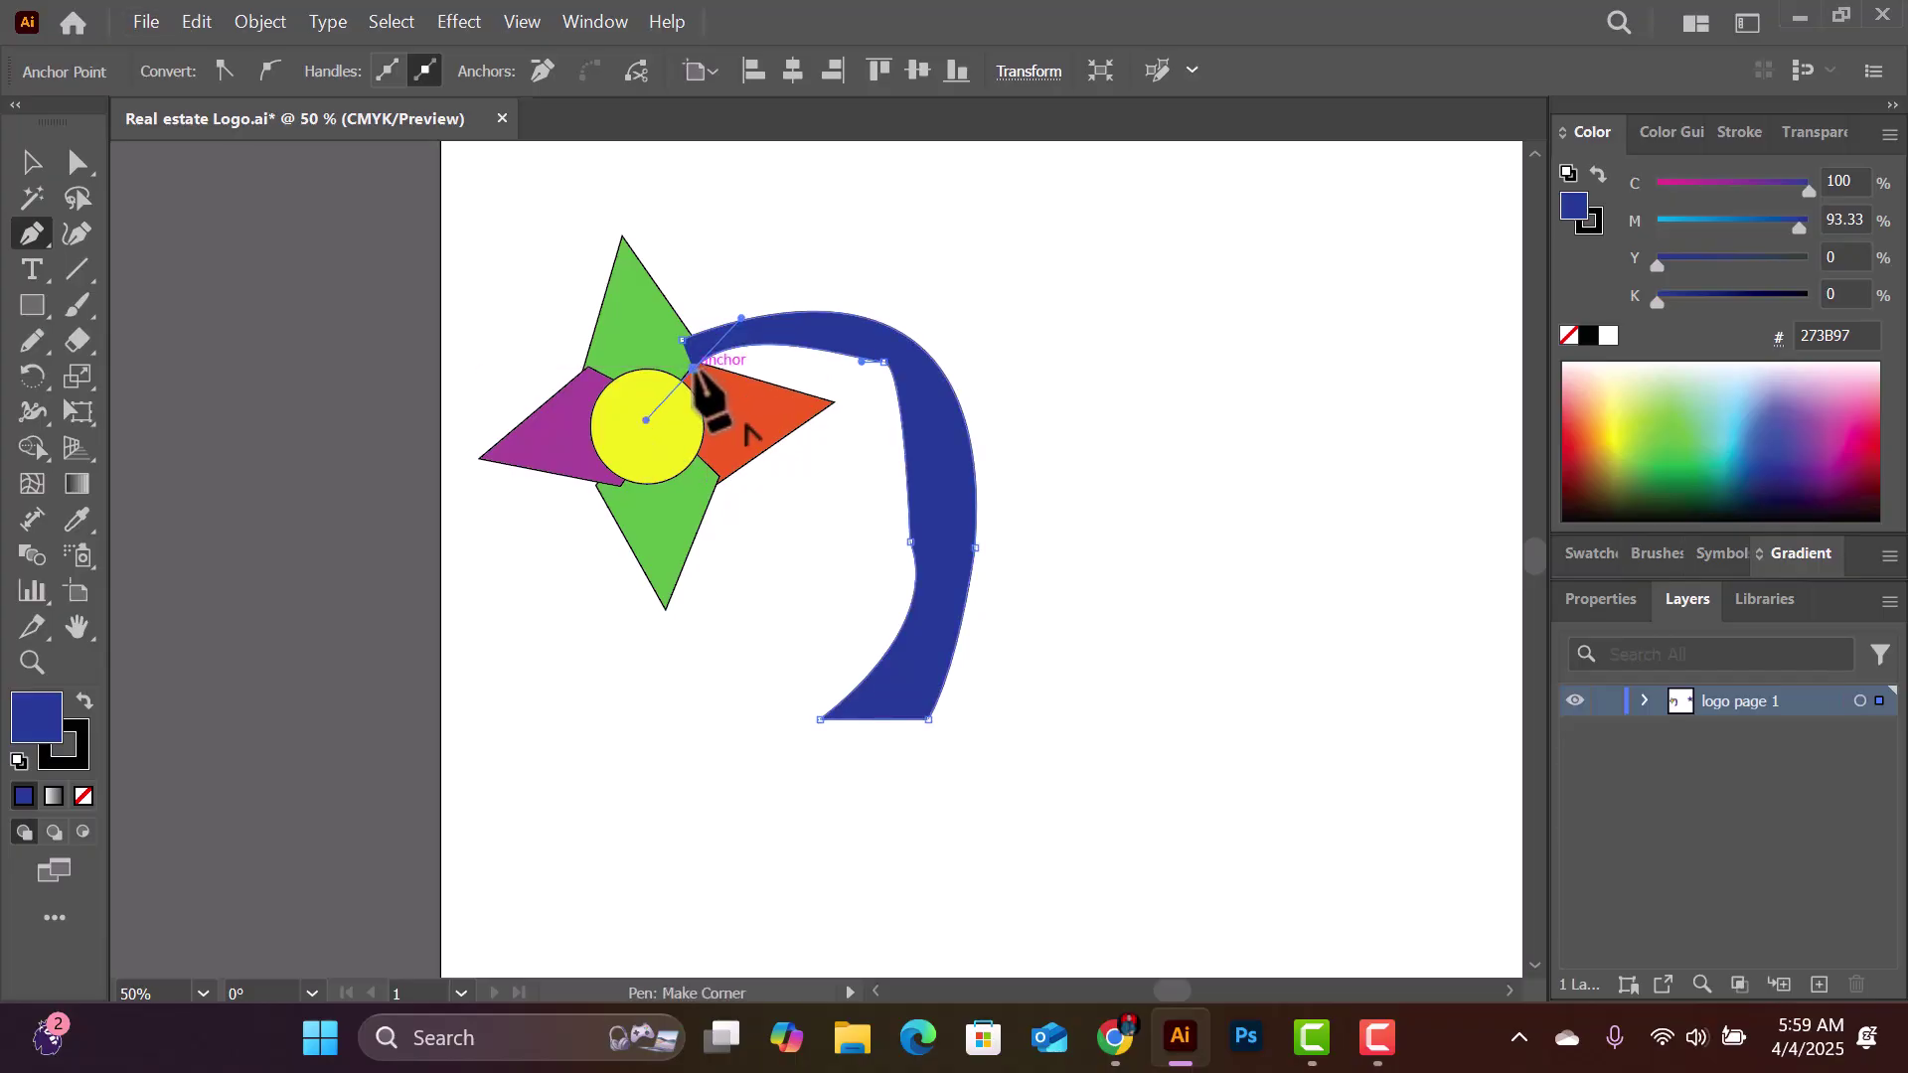
click(694, 368)
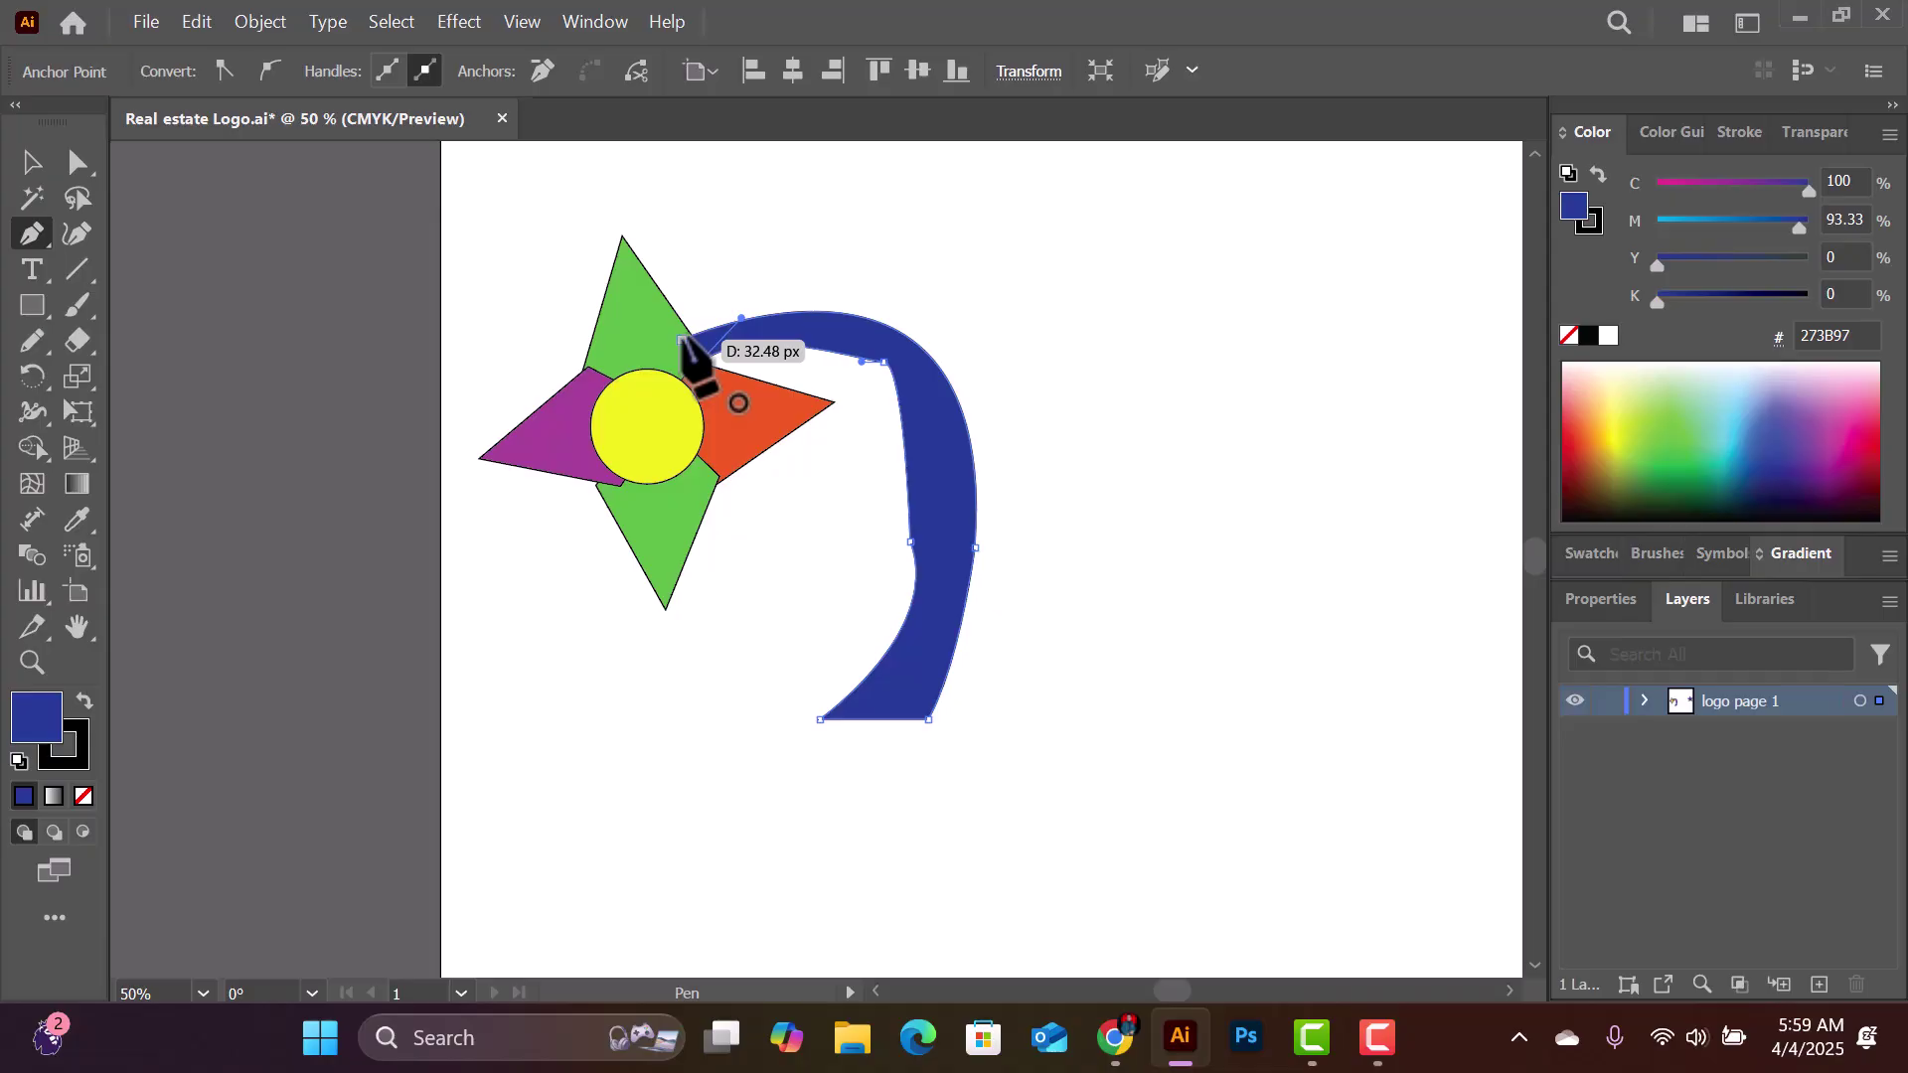
click(682, 341)
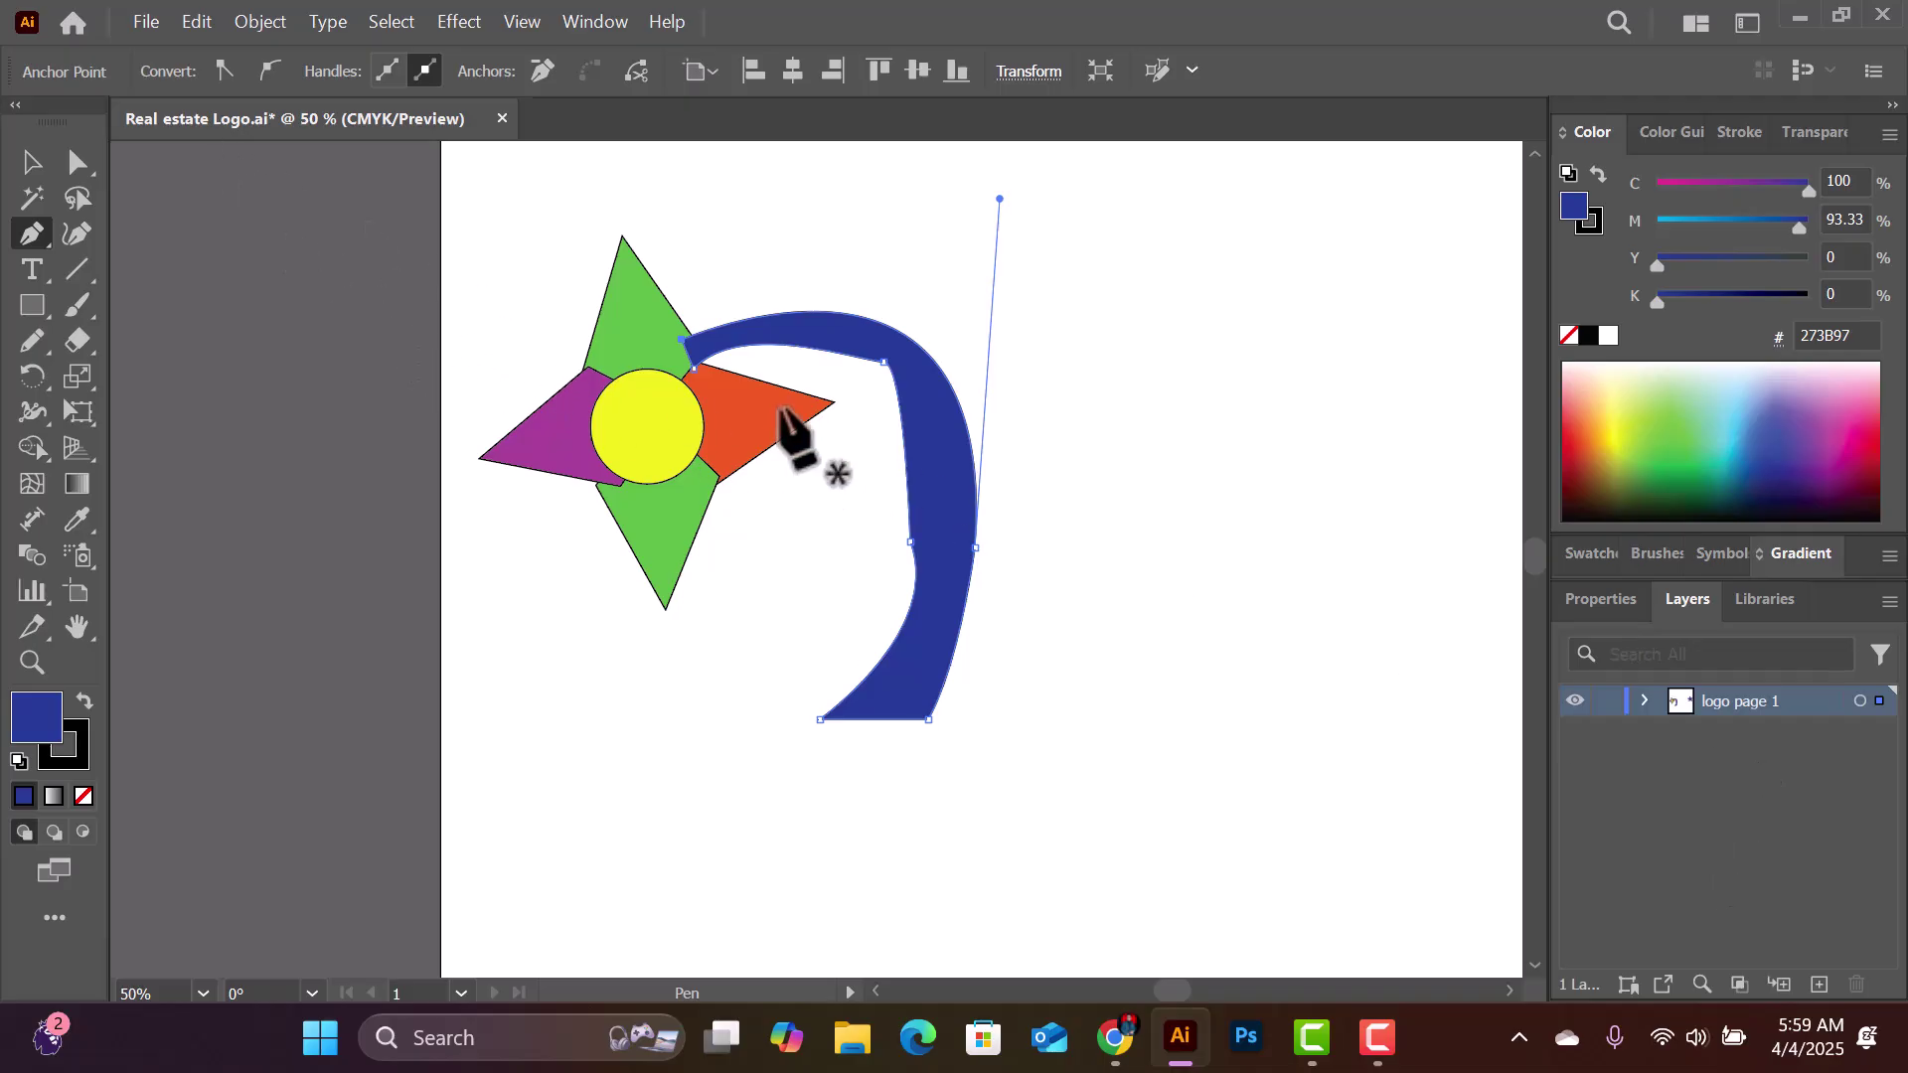
Step: Send the blue stem one step backward in the stacking order and zoom to 66.67%
right_click(850, 328)
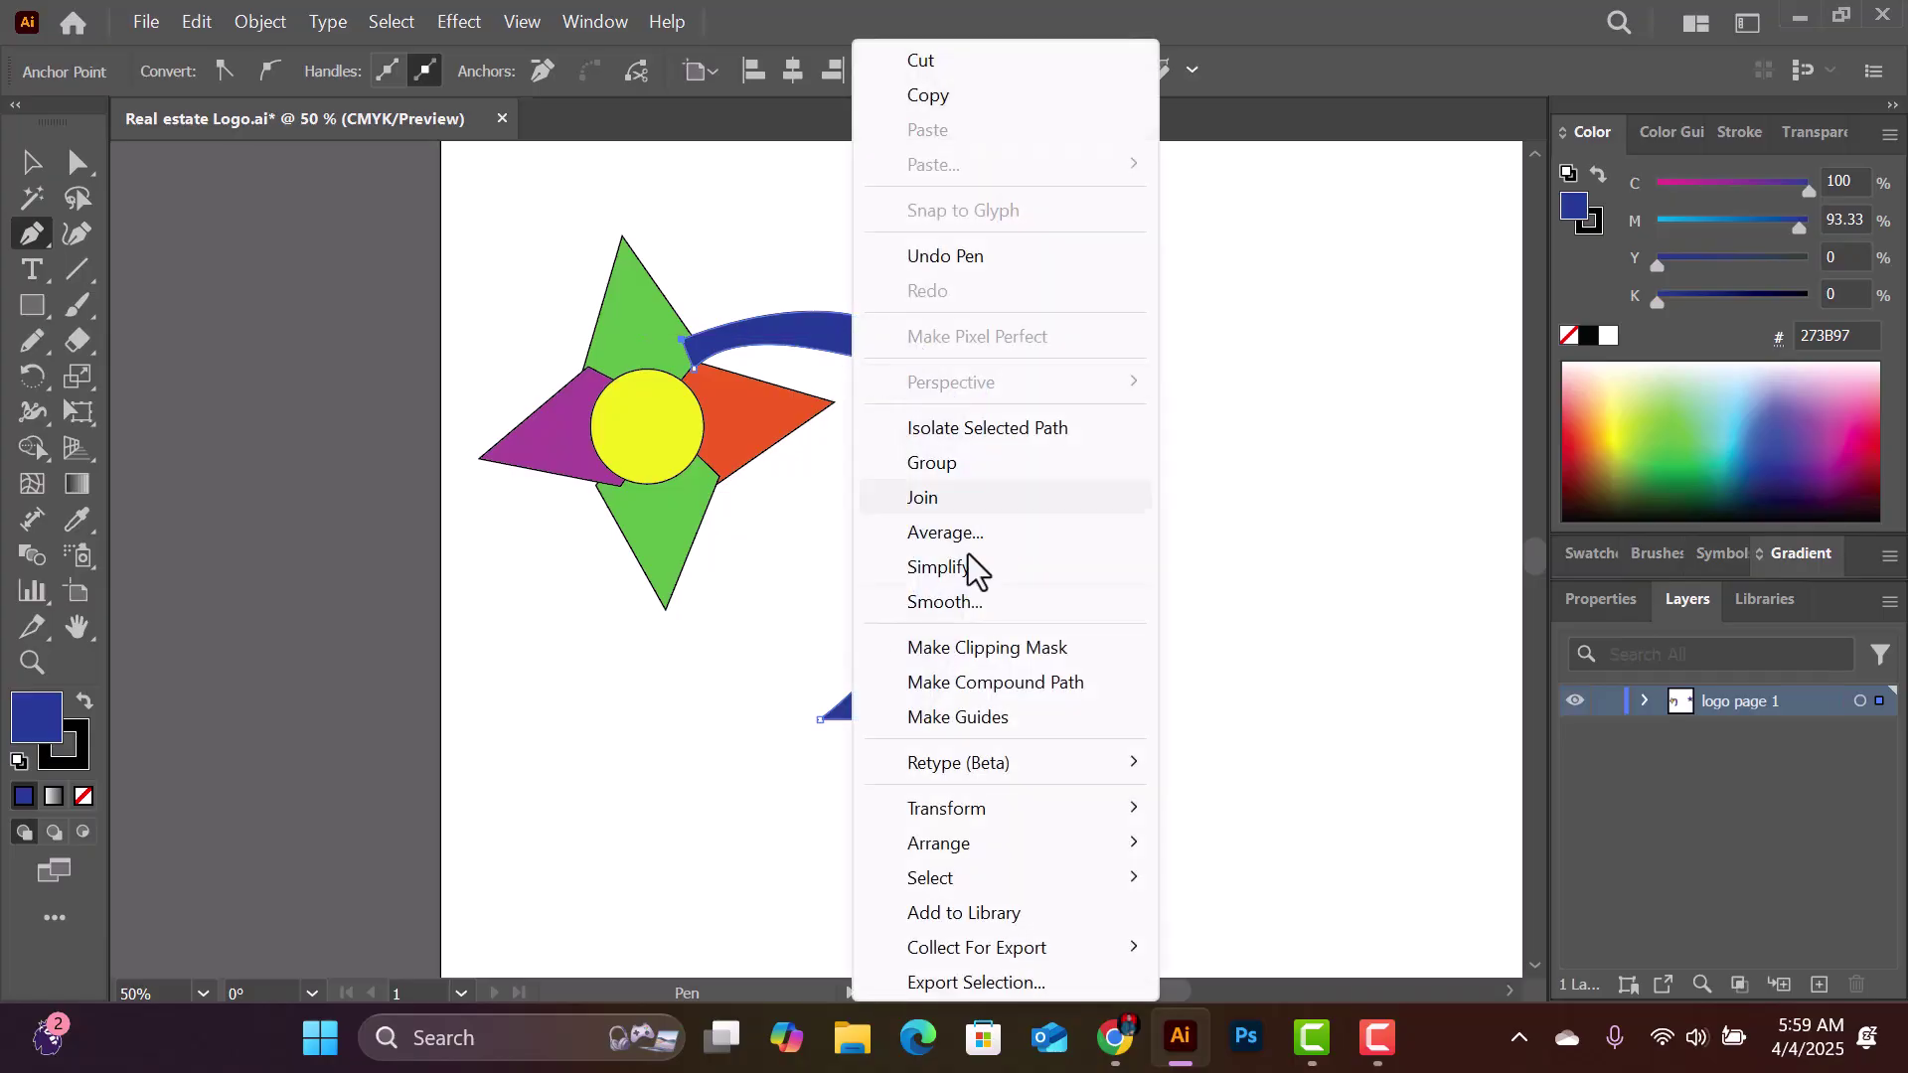
mouse_move(1109, 841)
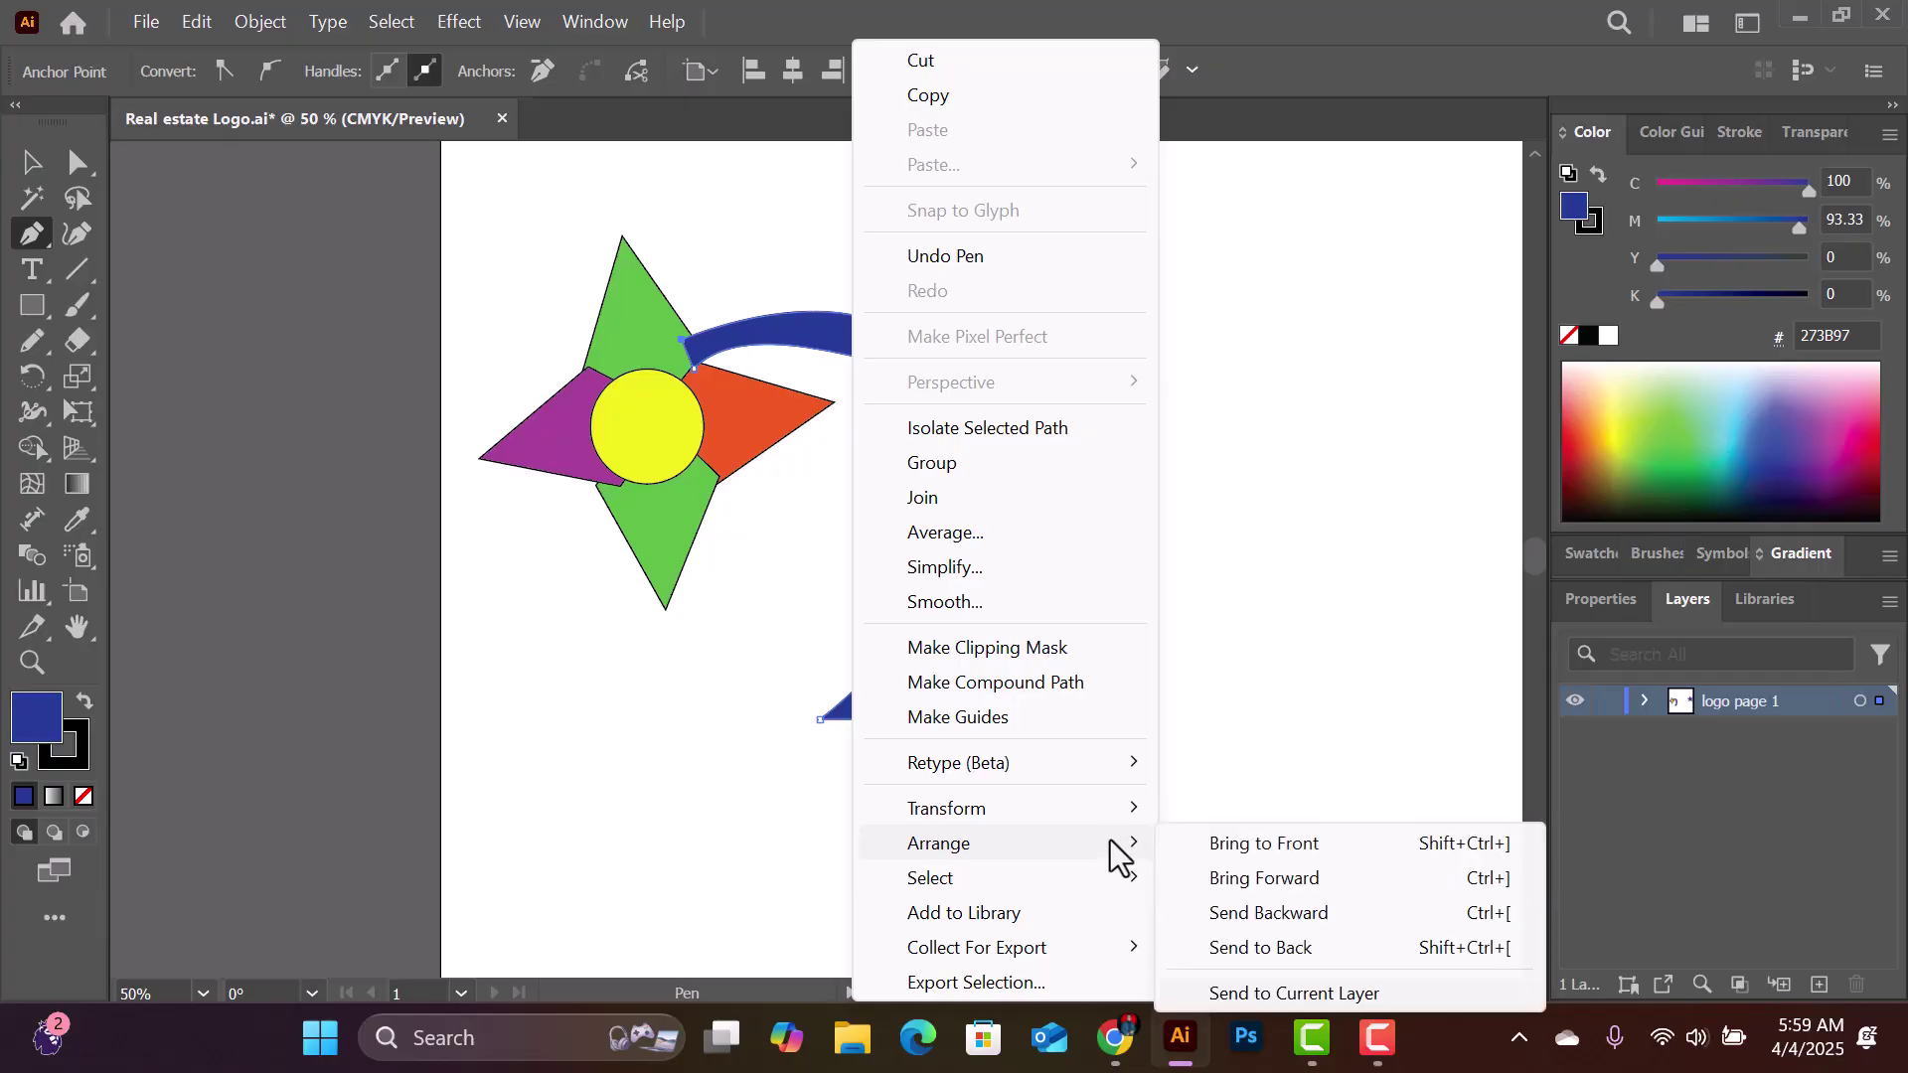
click(1292, 917)
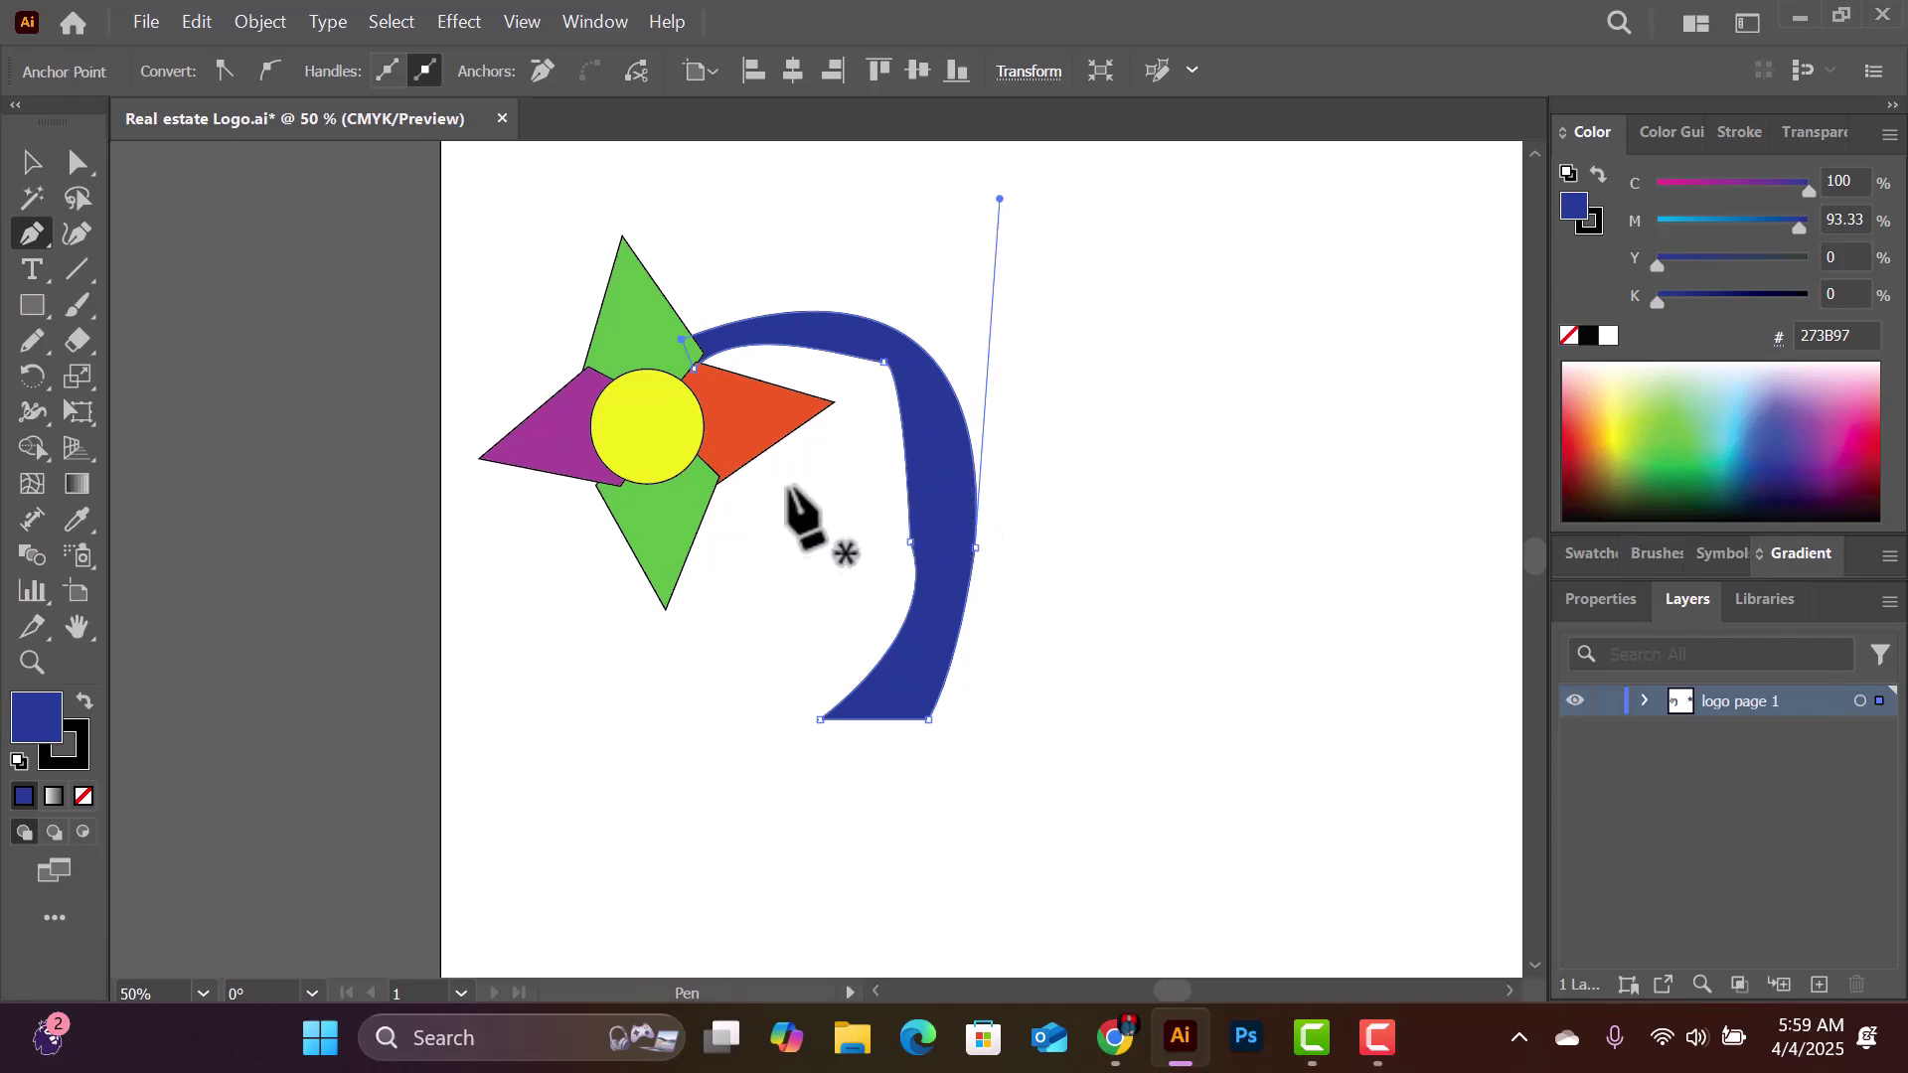
key(ctrl+equal)
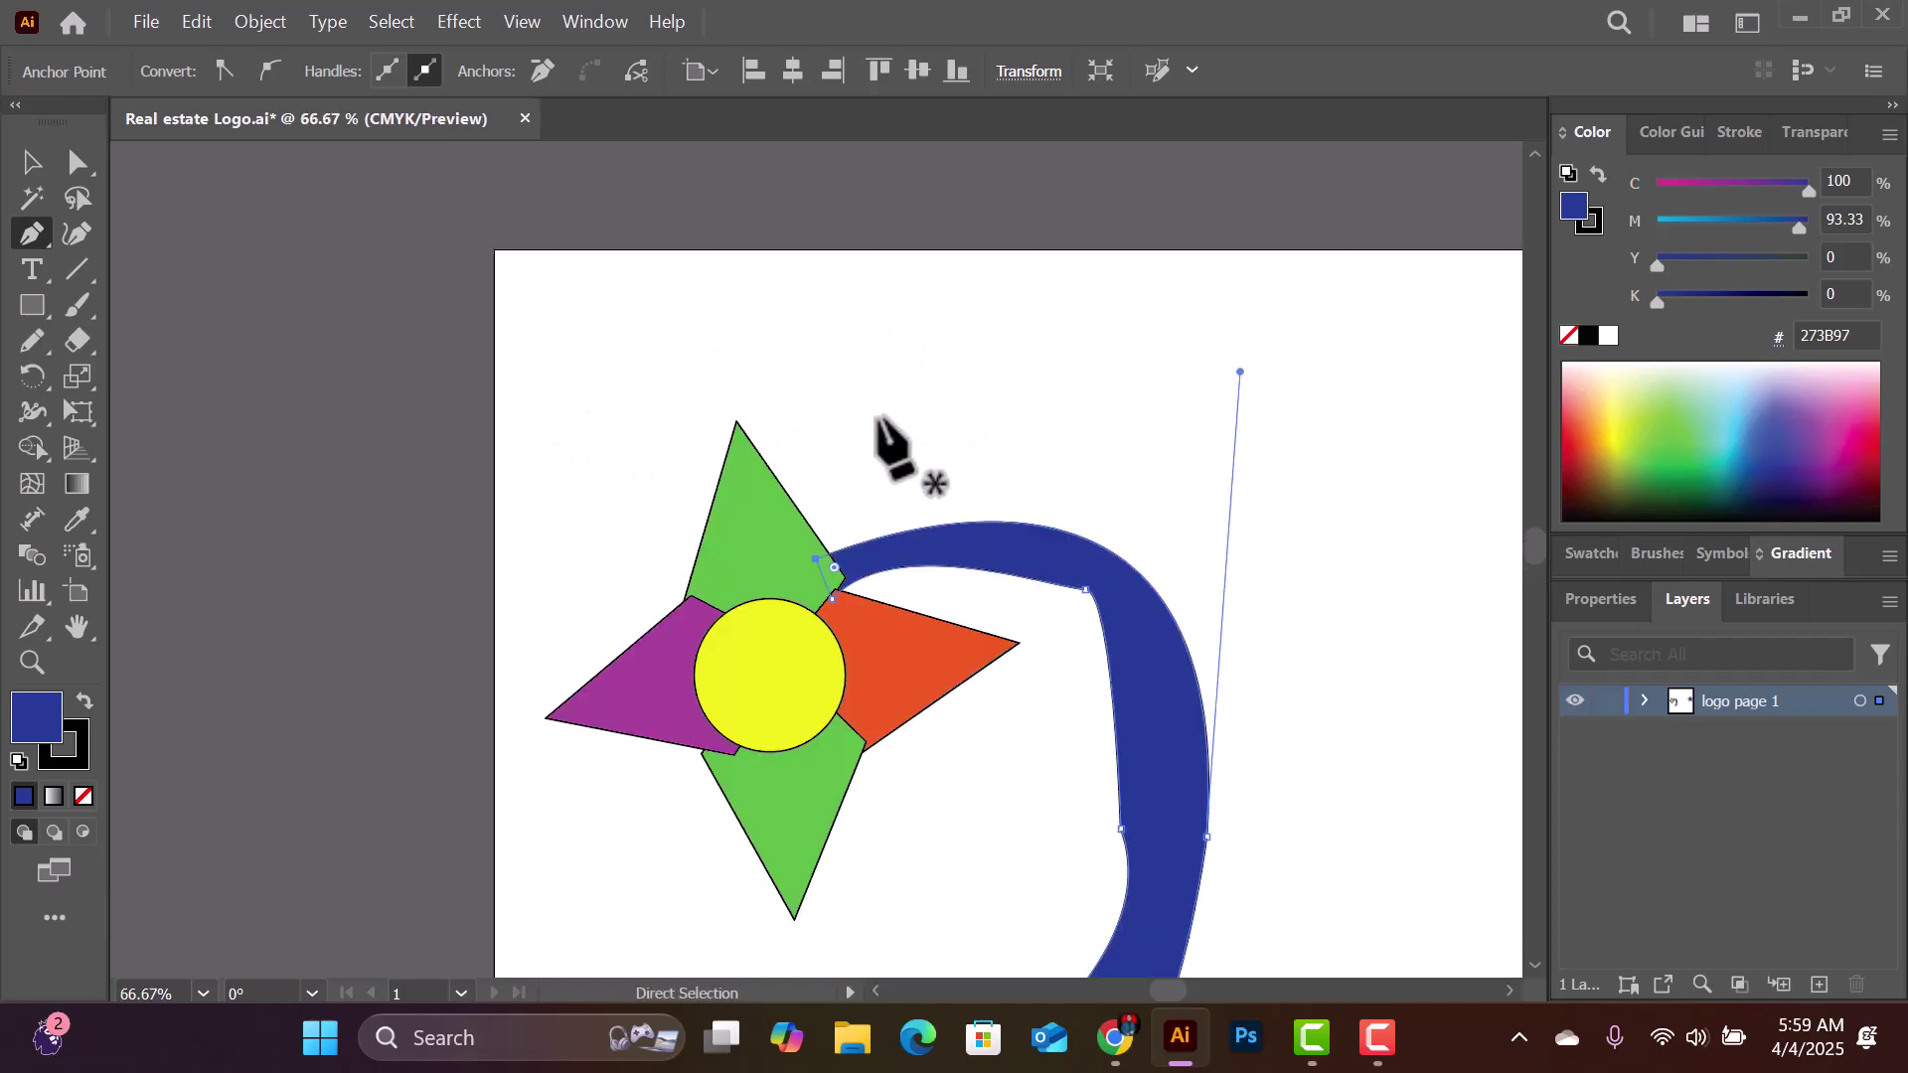
scroll(1376, 139, down, 3)
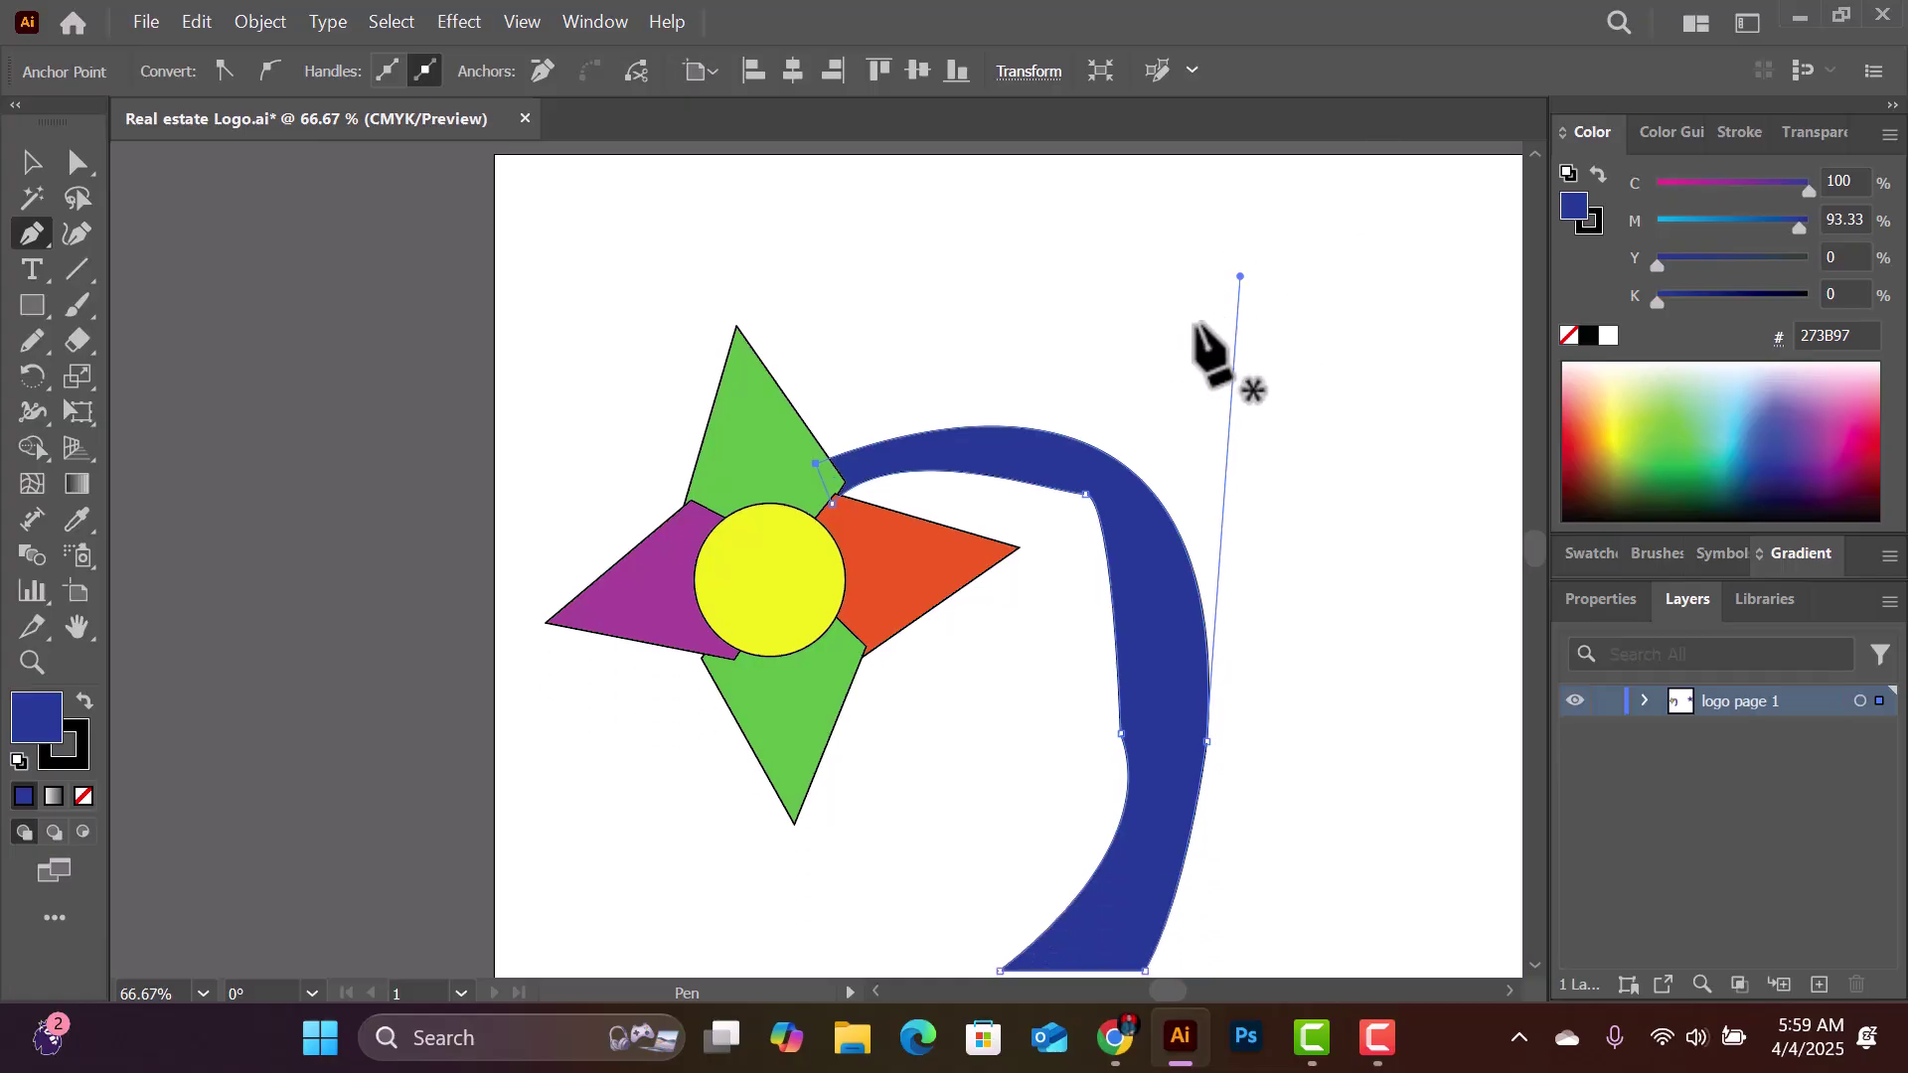
scroll(1194, 334, down, 1)
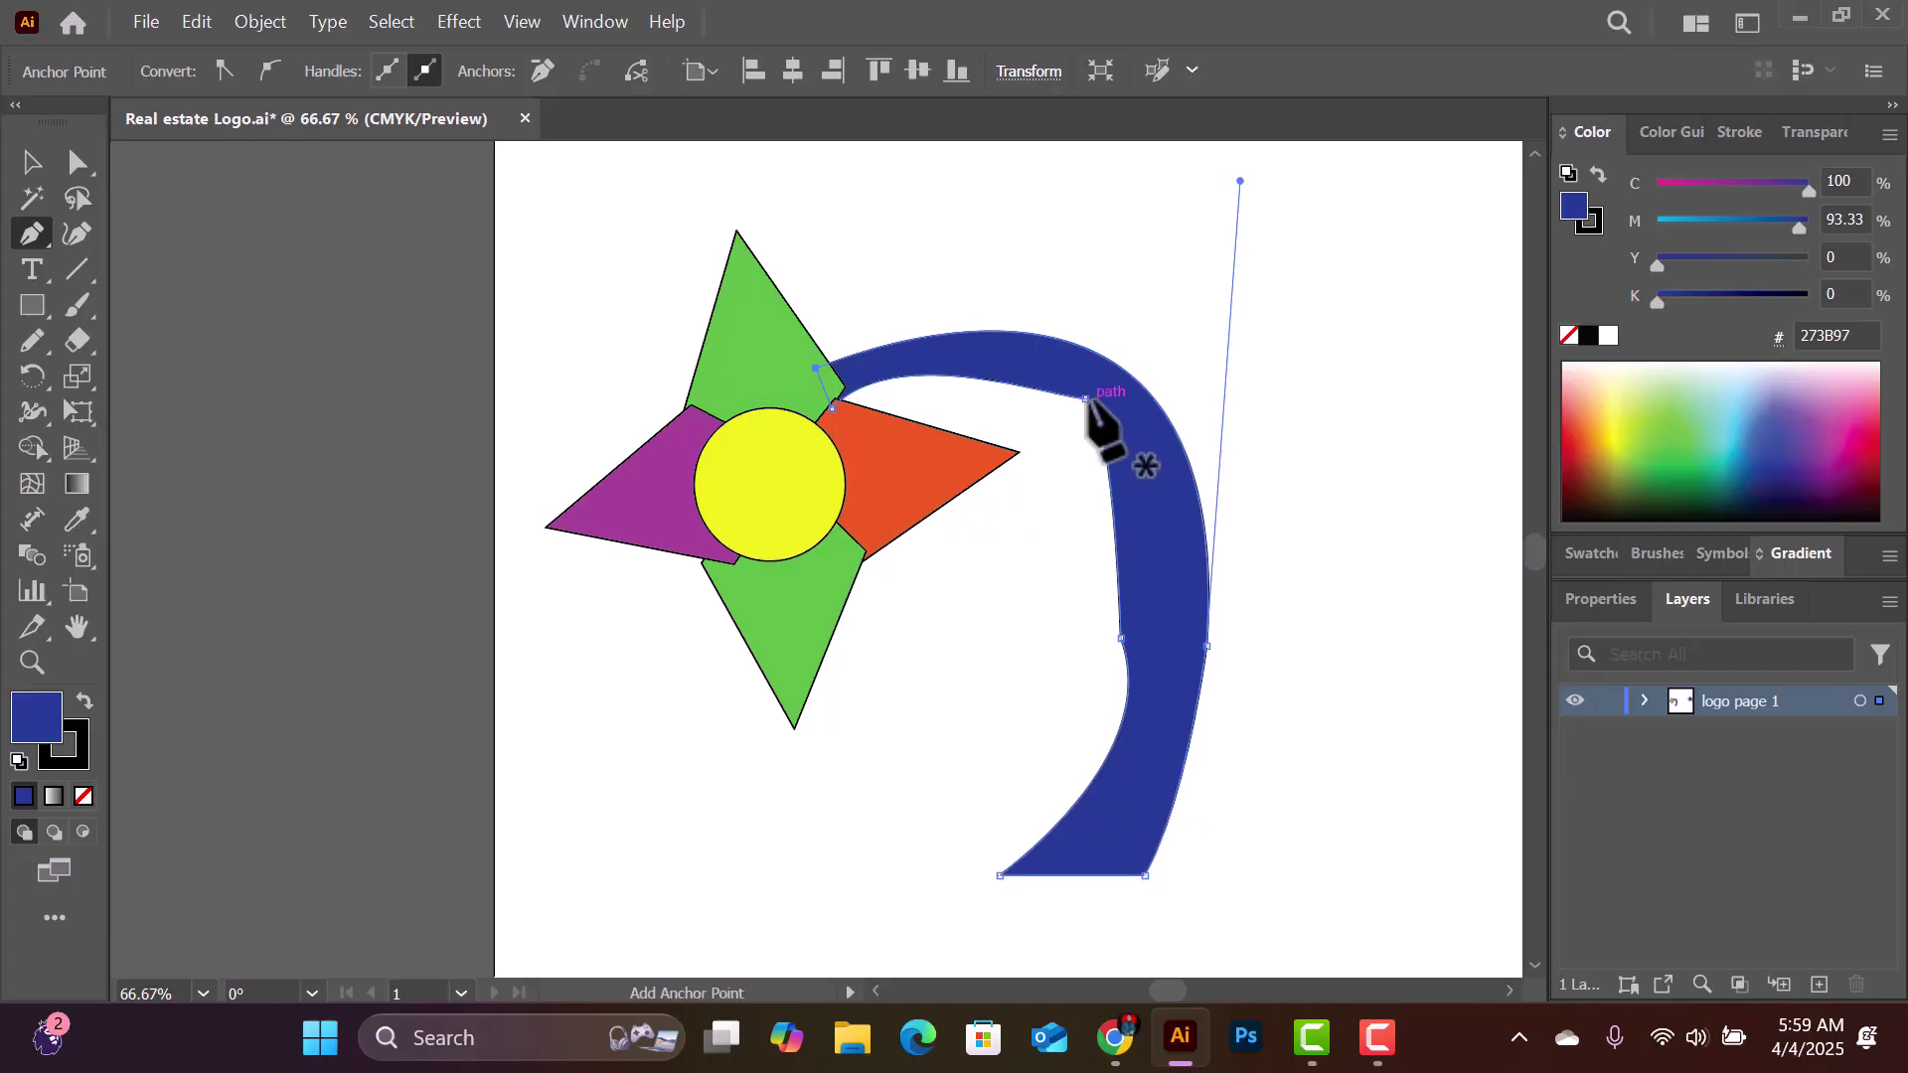
Step: With Direct Selection, drag the stem's inner anchor handle and bend its inner segment smoother
click(91, 159)
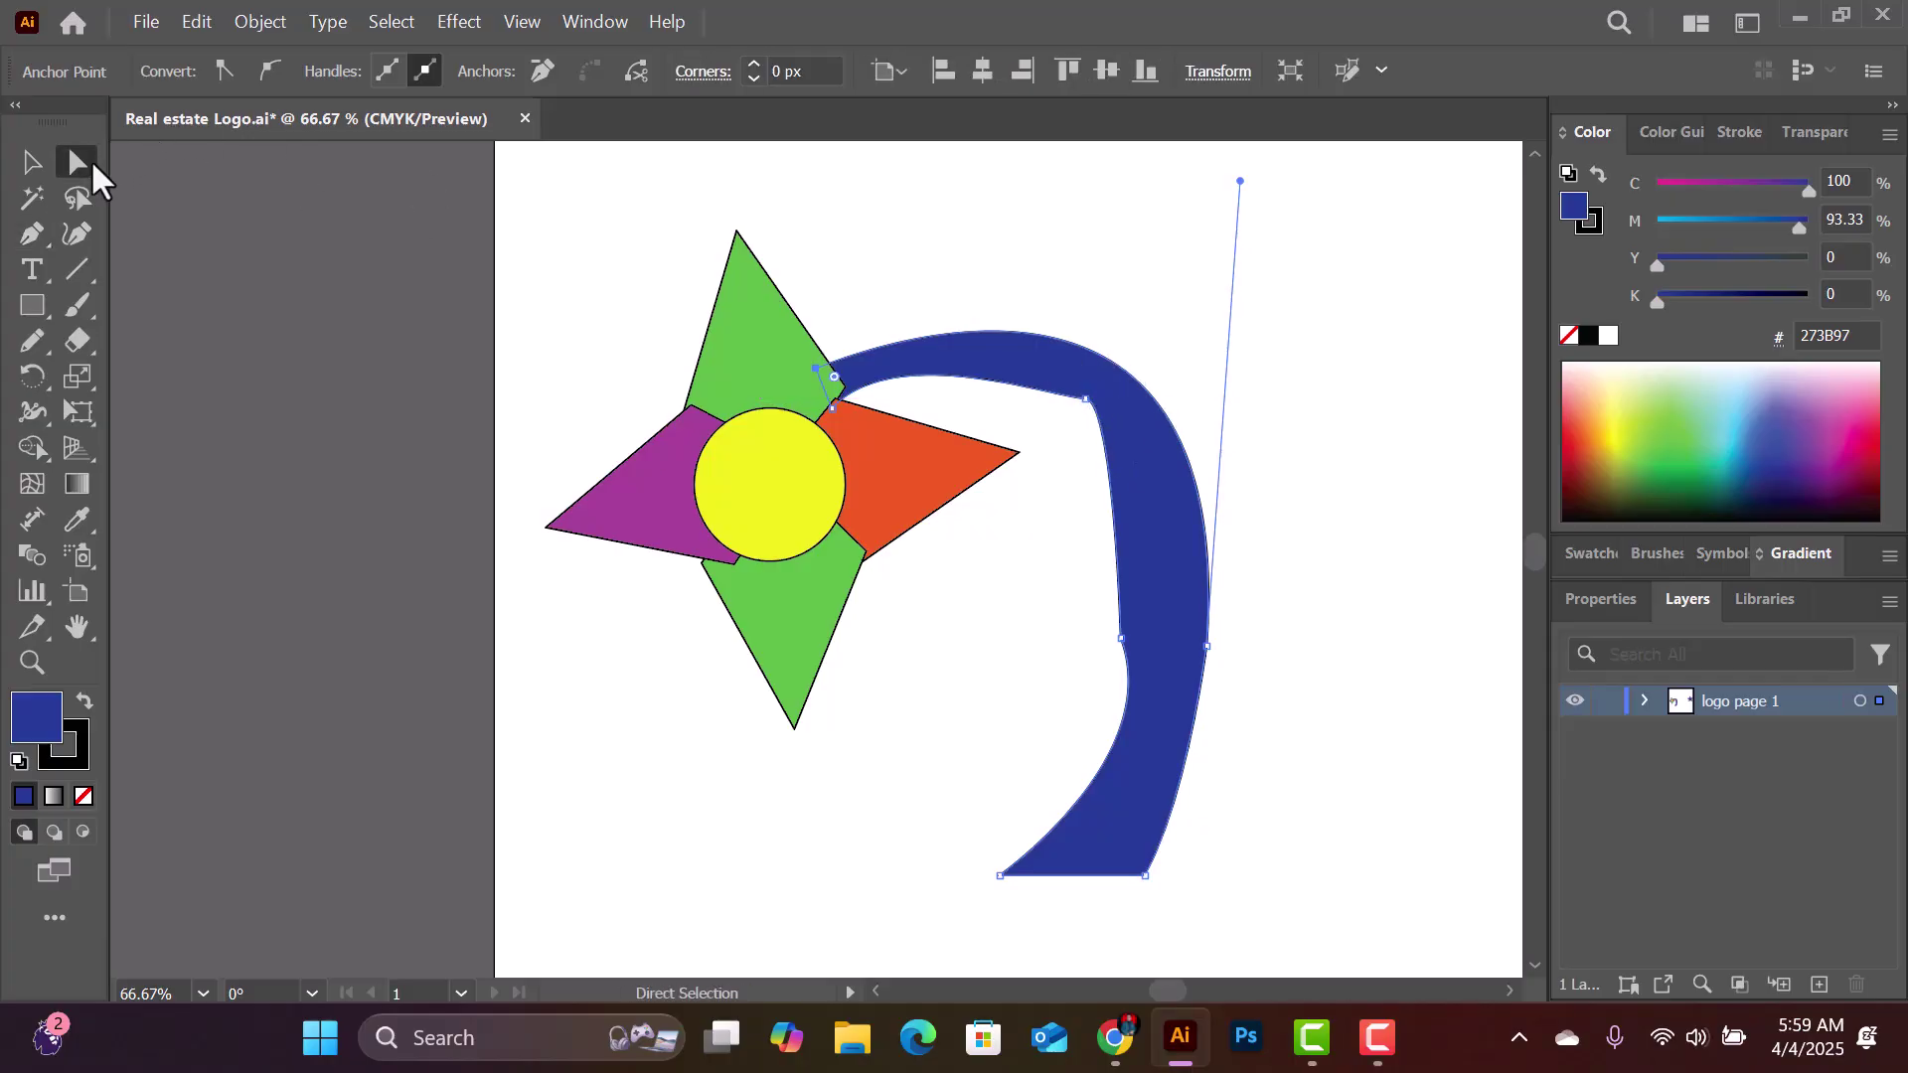
click(264, 164)
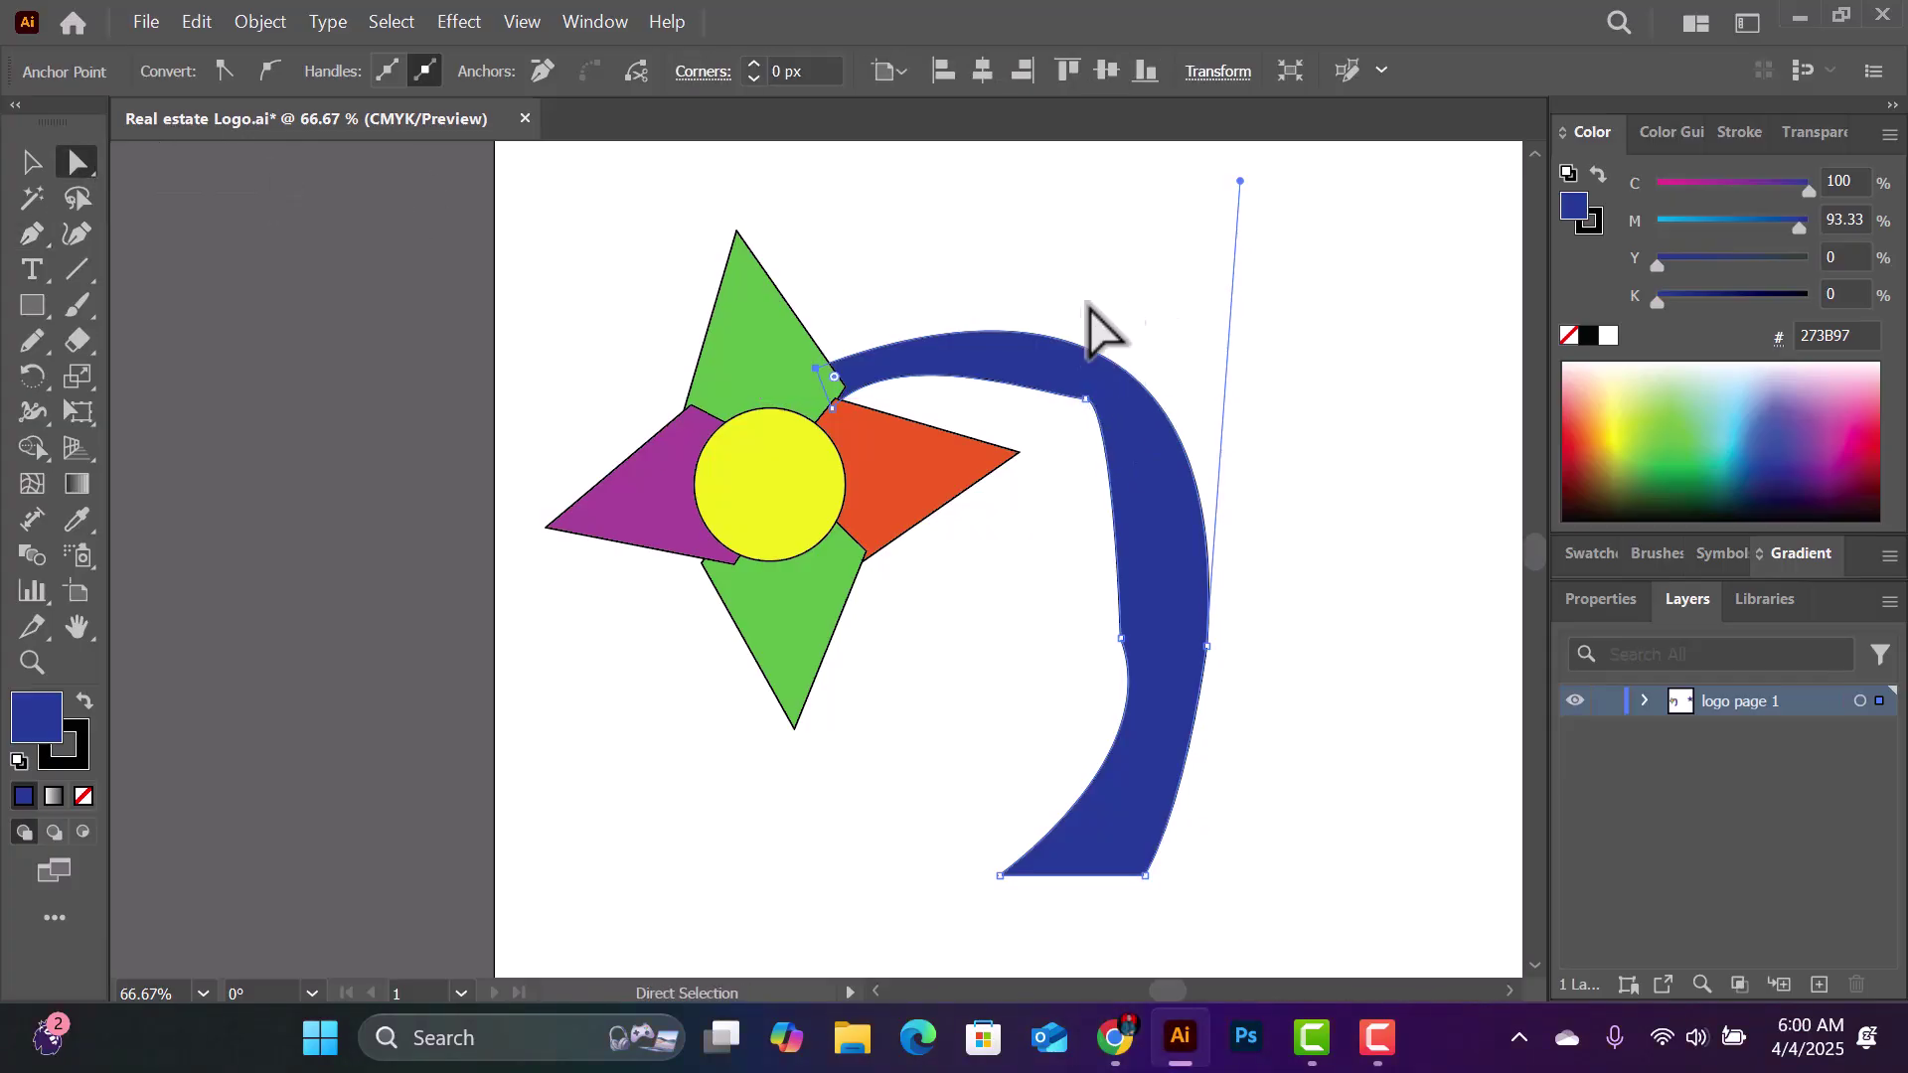
click(1086, 399)
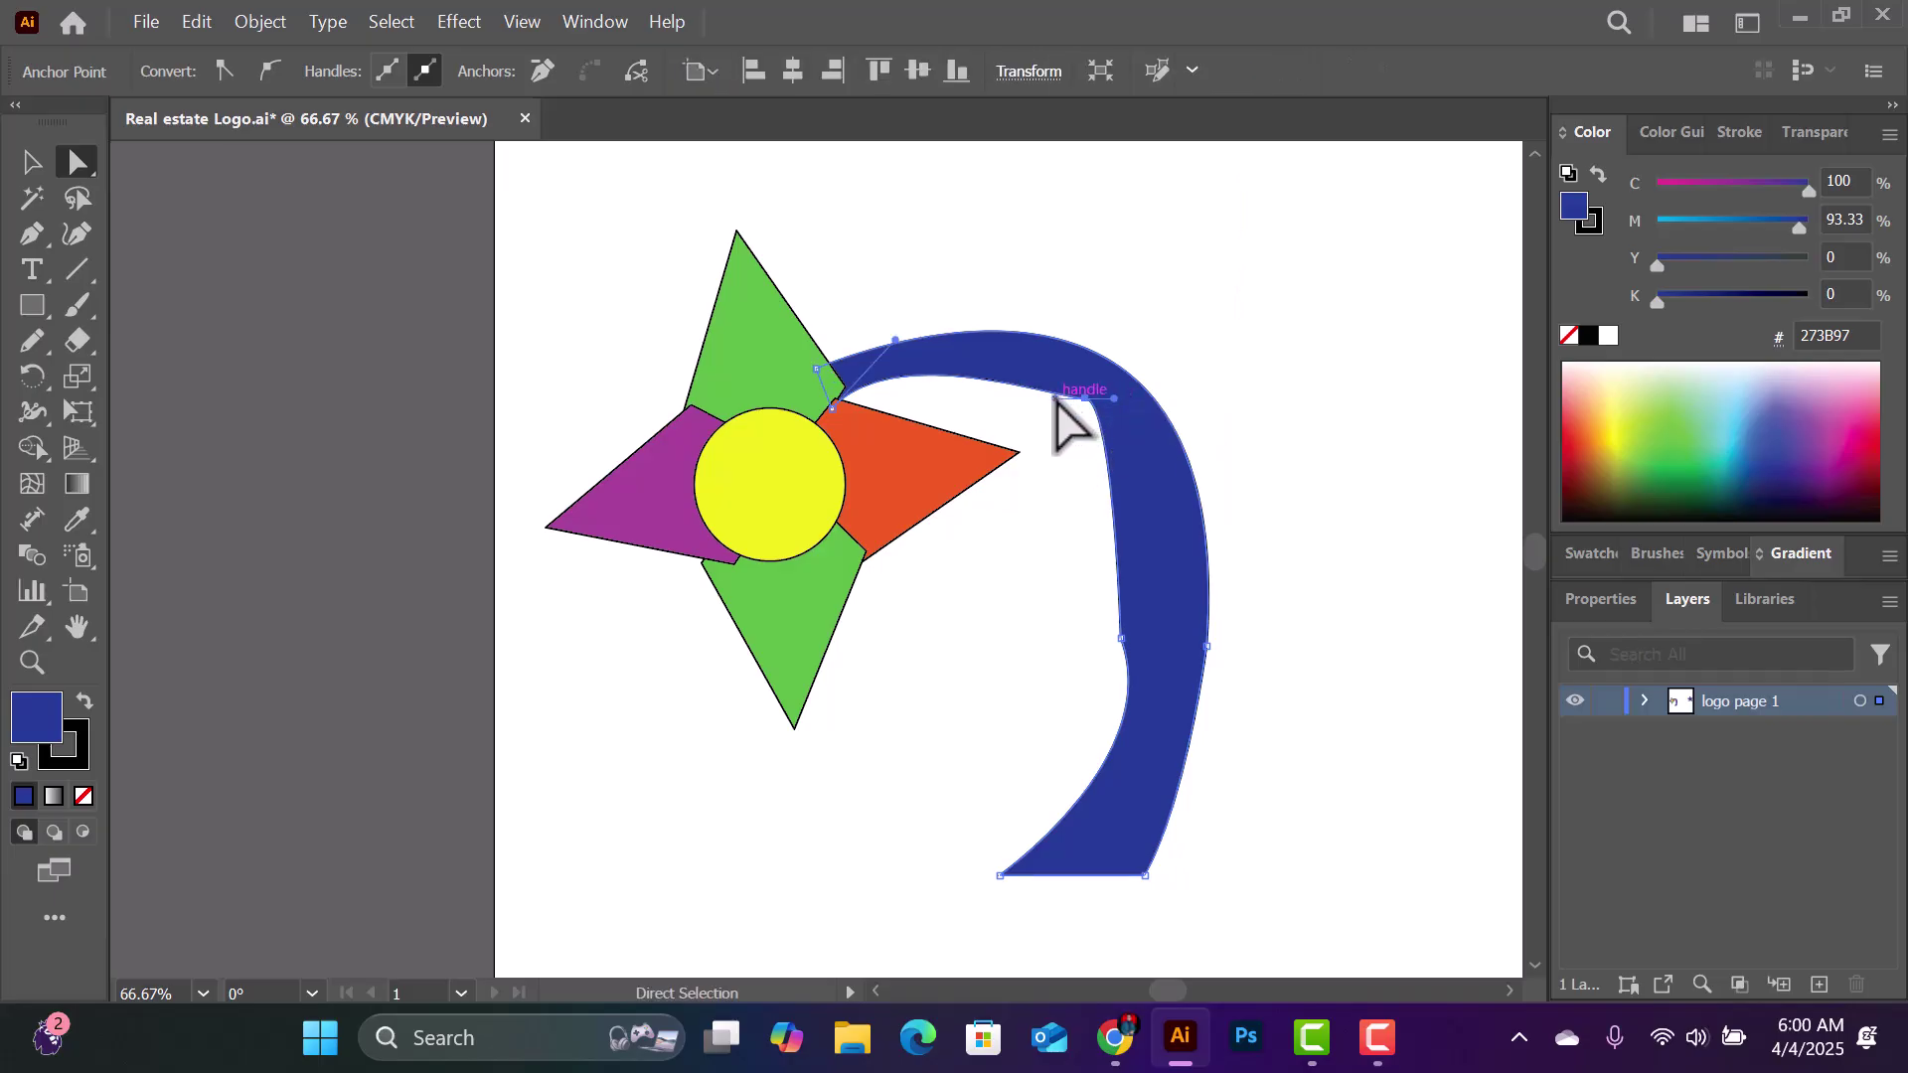
drag(1055, 396, 1093, 415)
click(1087, 399)
drag(1115, 638, 1140, 525)
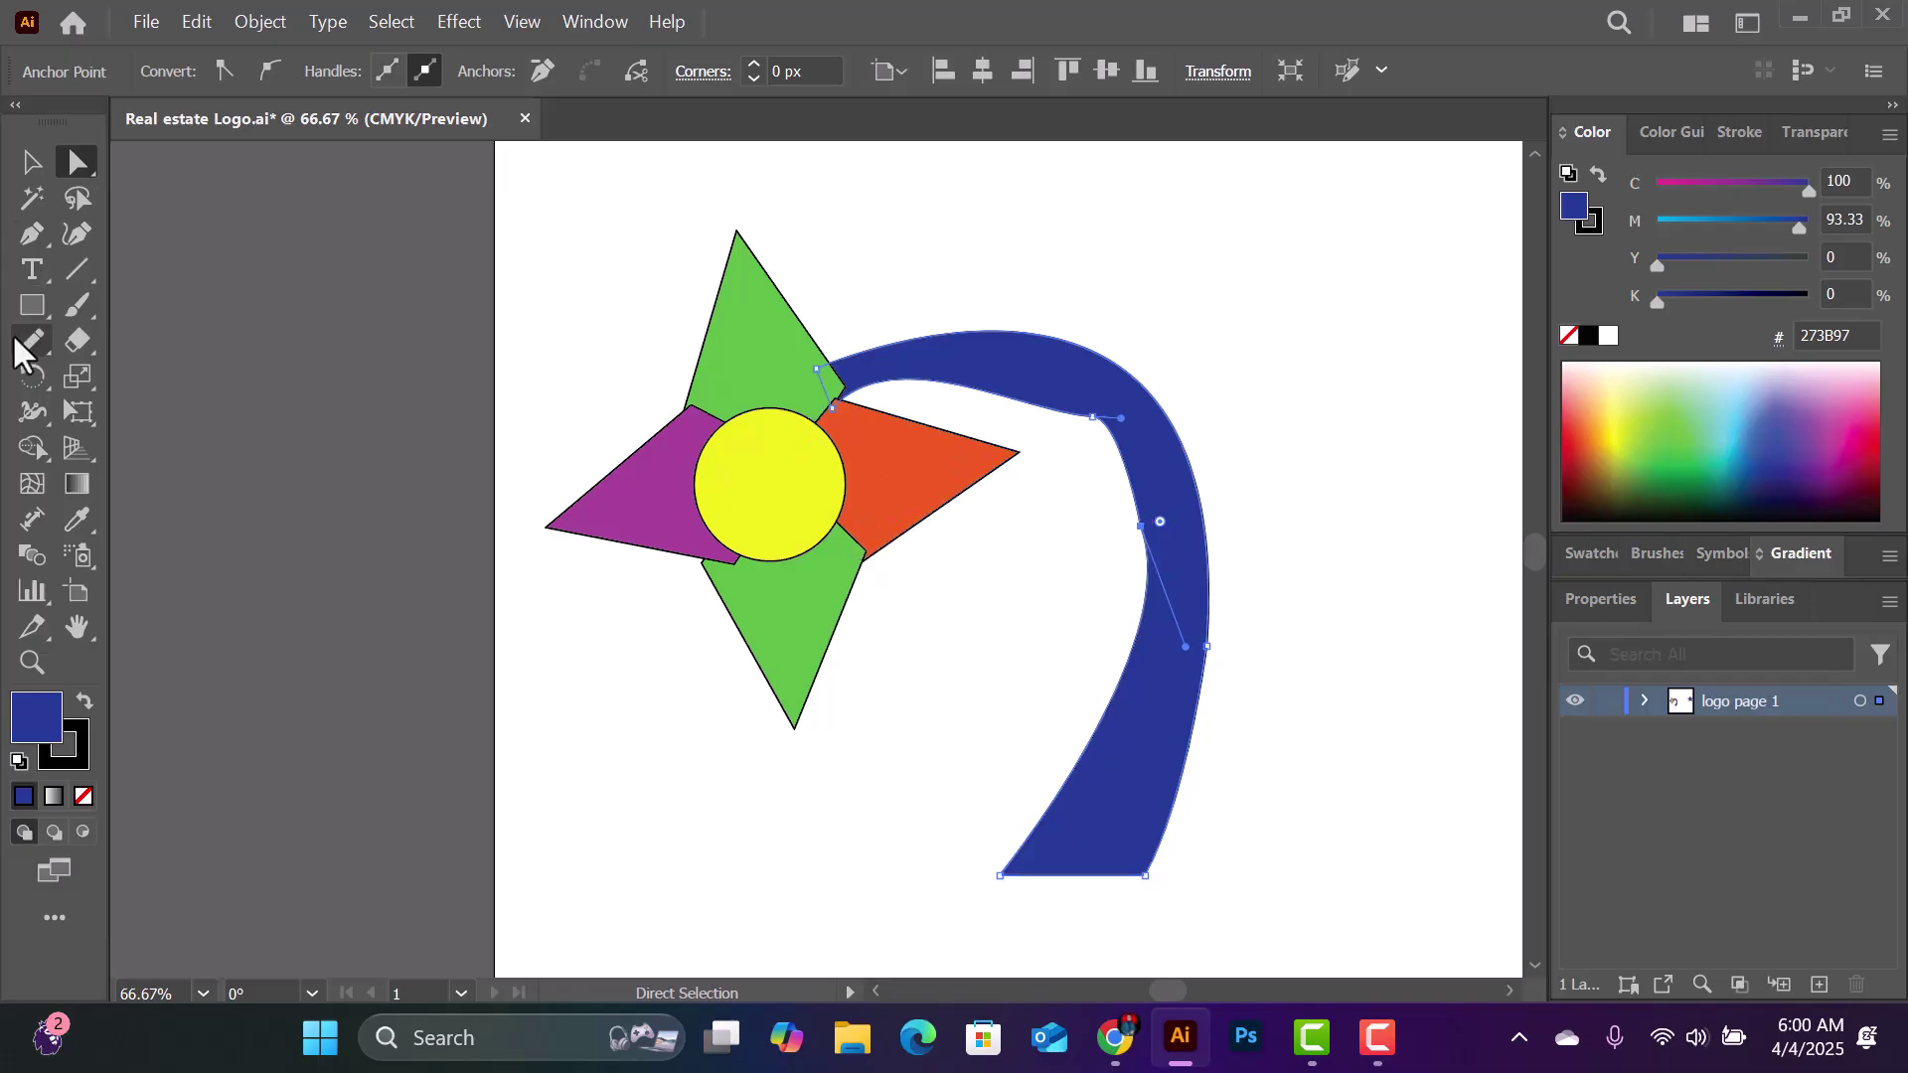
Step: Add an anchor point on the stem's upper-right outer curve, dismissing the missed-path warning
click(32, 236)
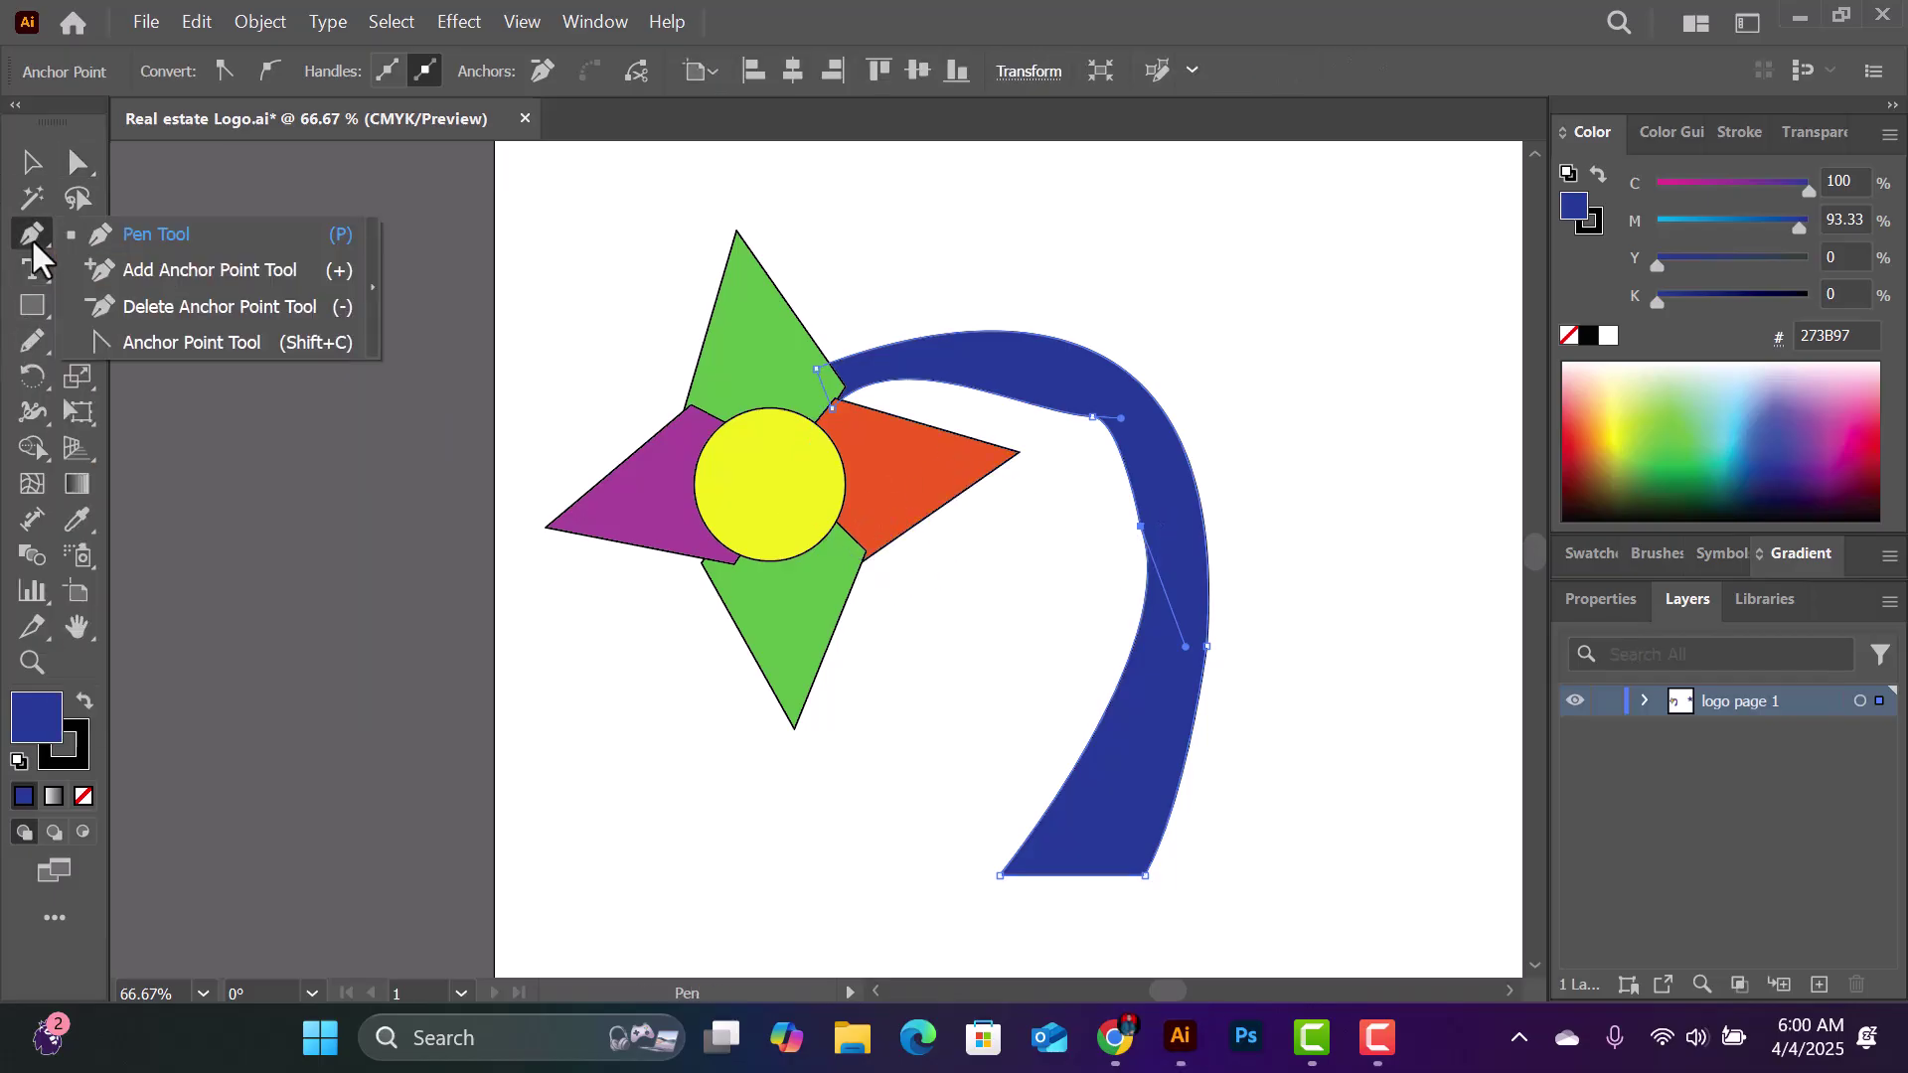
click(277, 271)
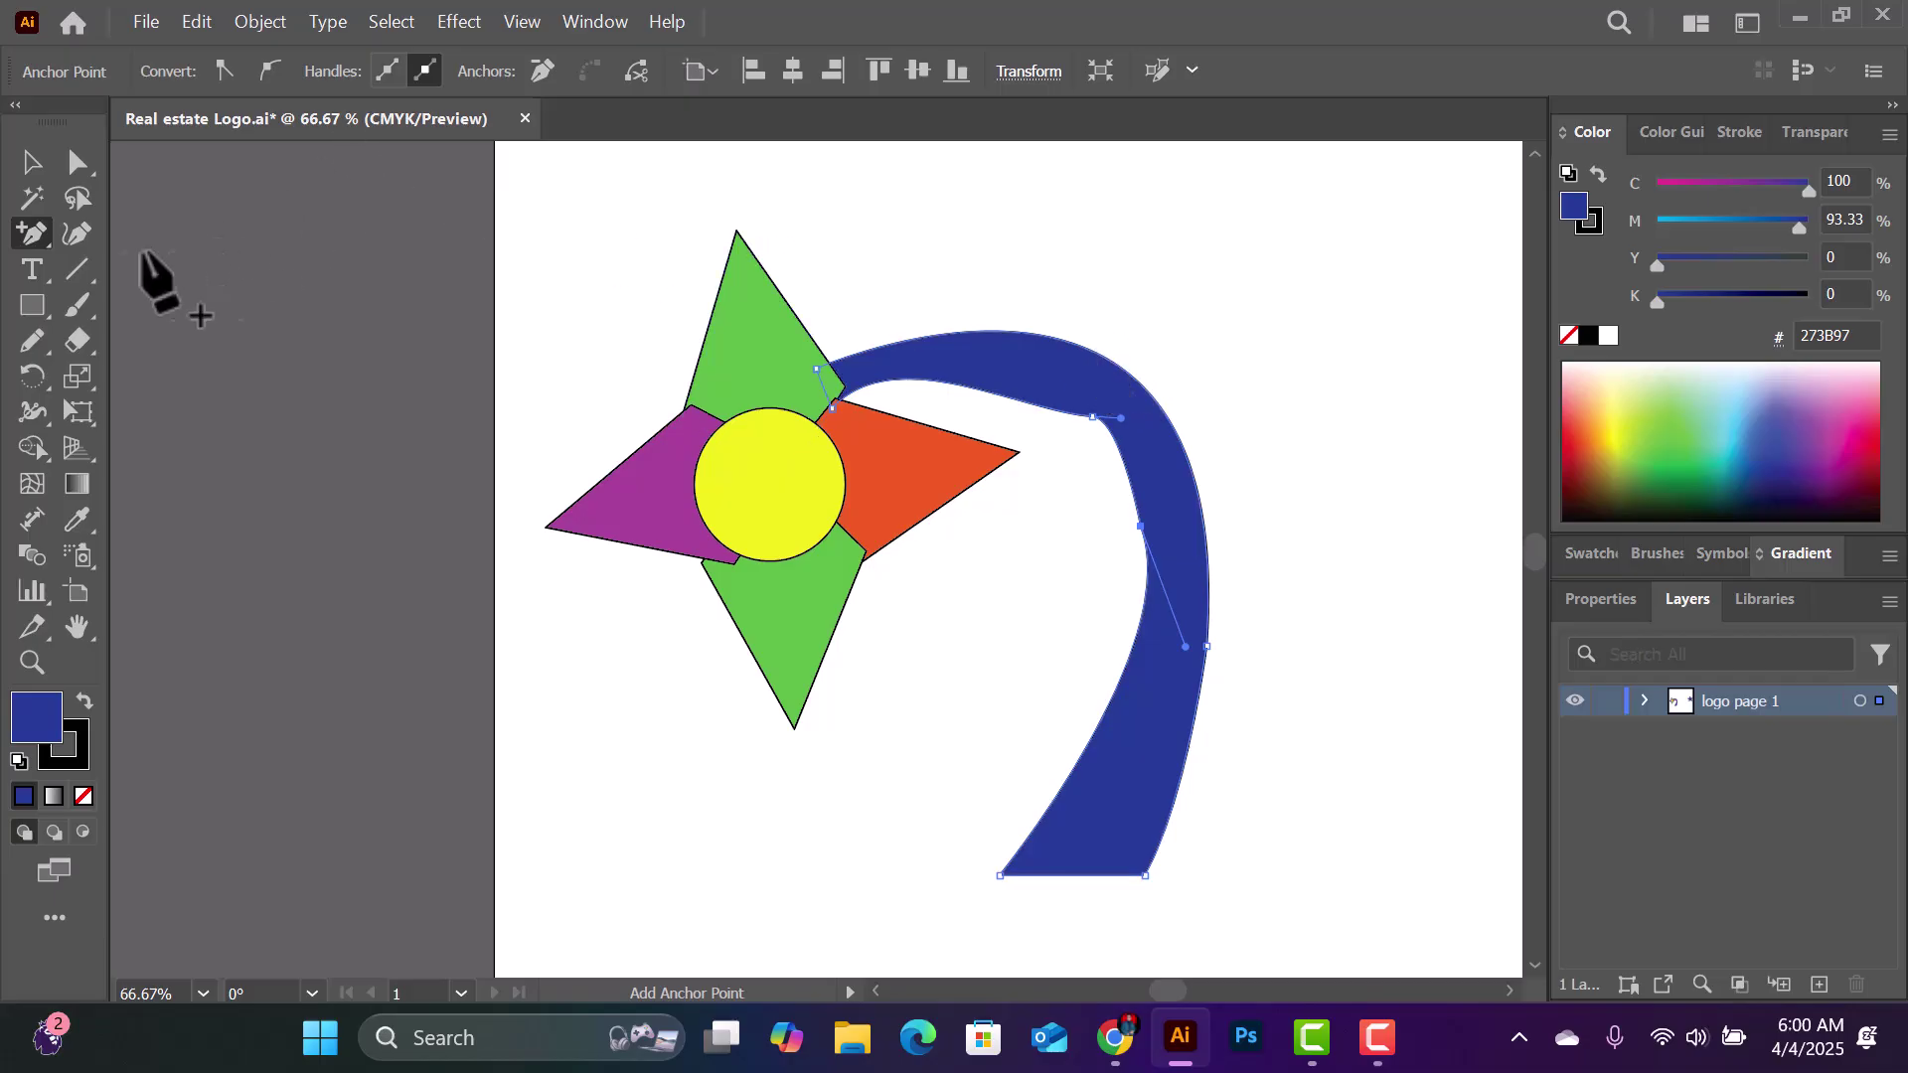
click(1116, 361)
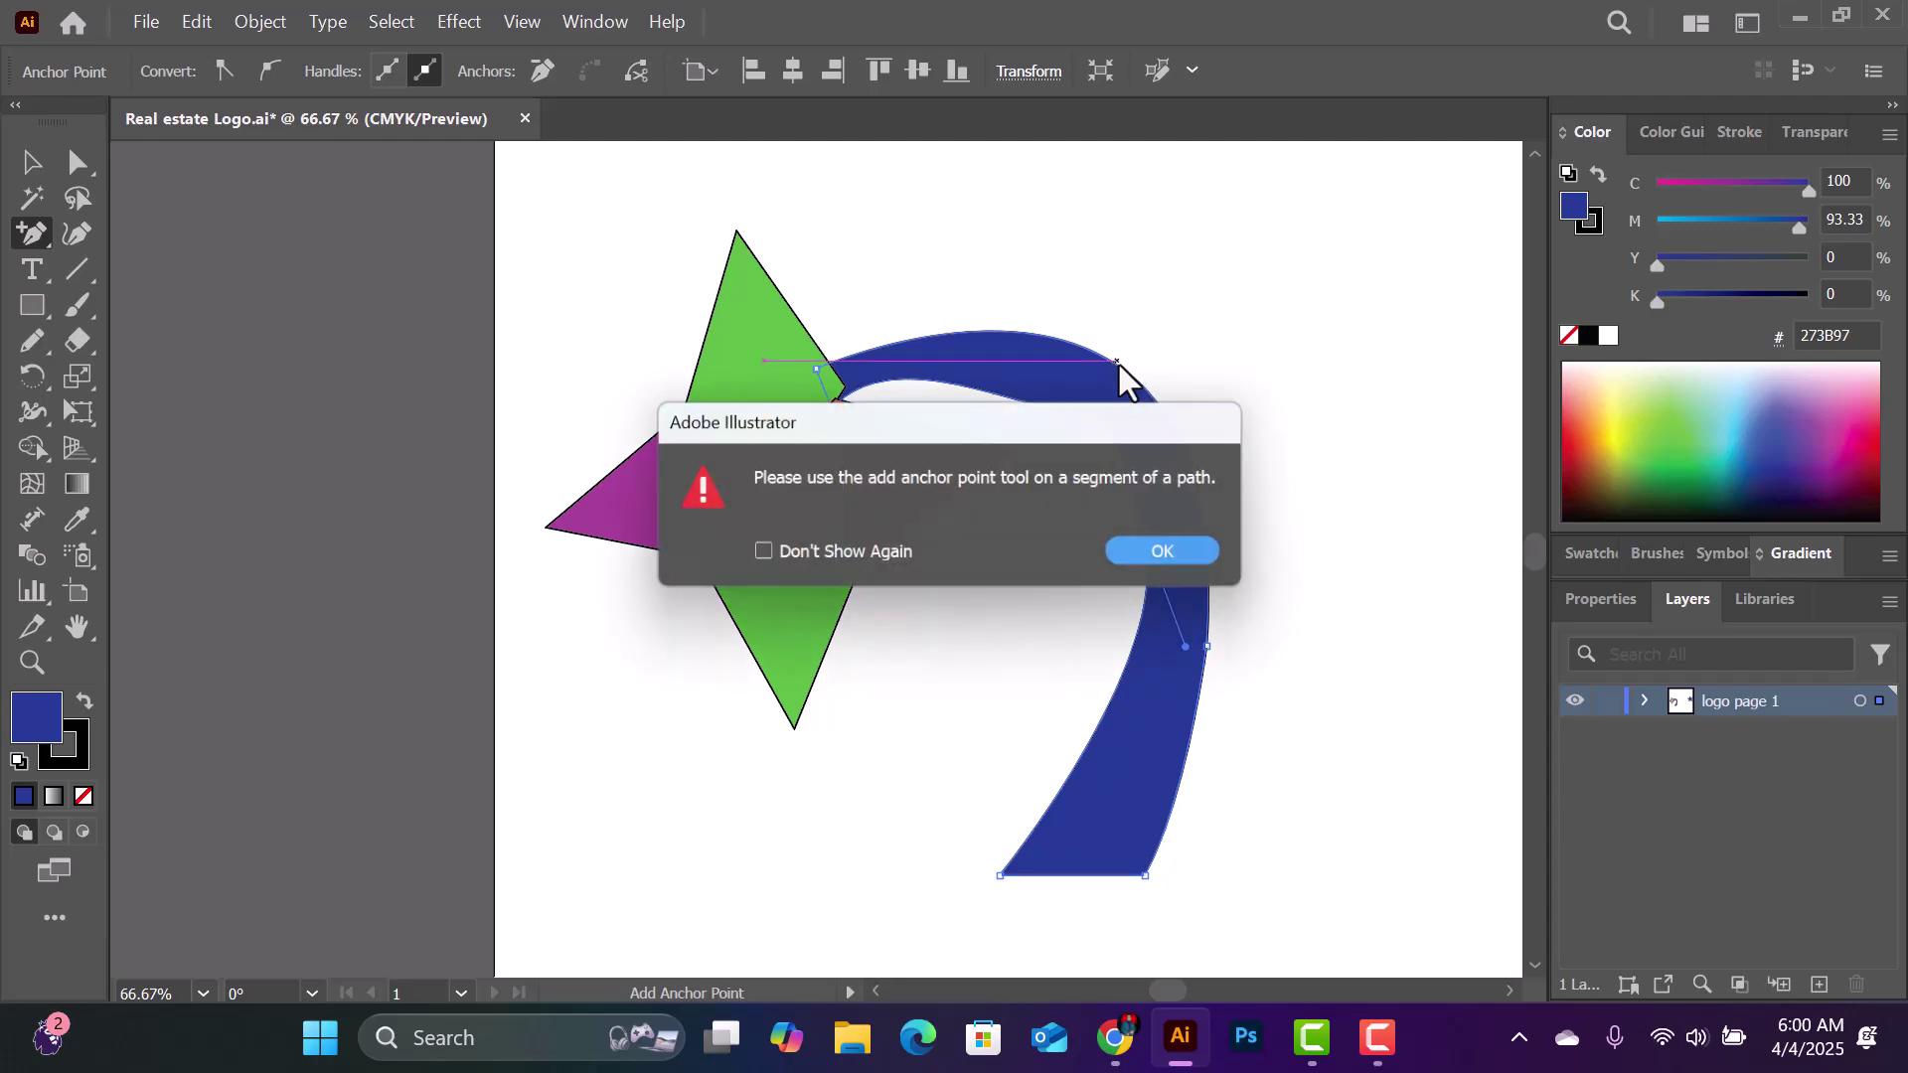
click(1194, 552)
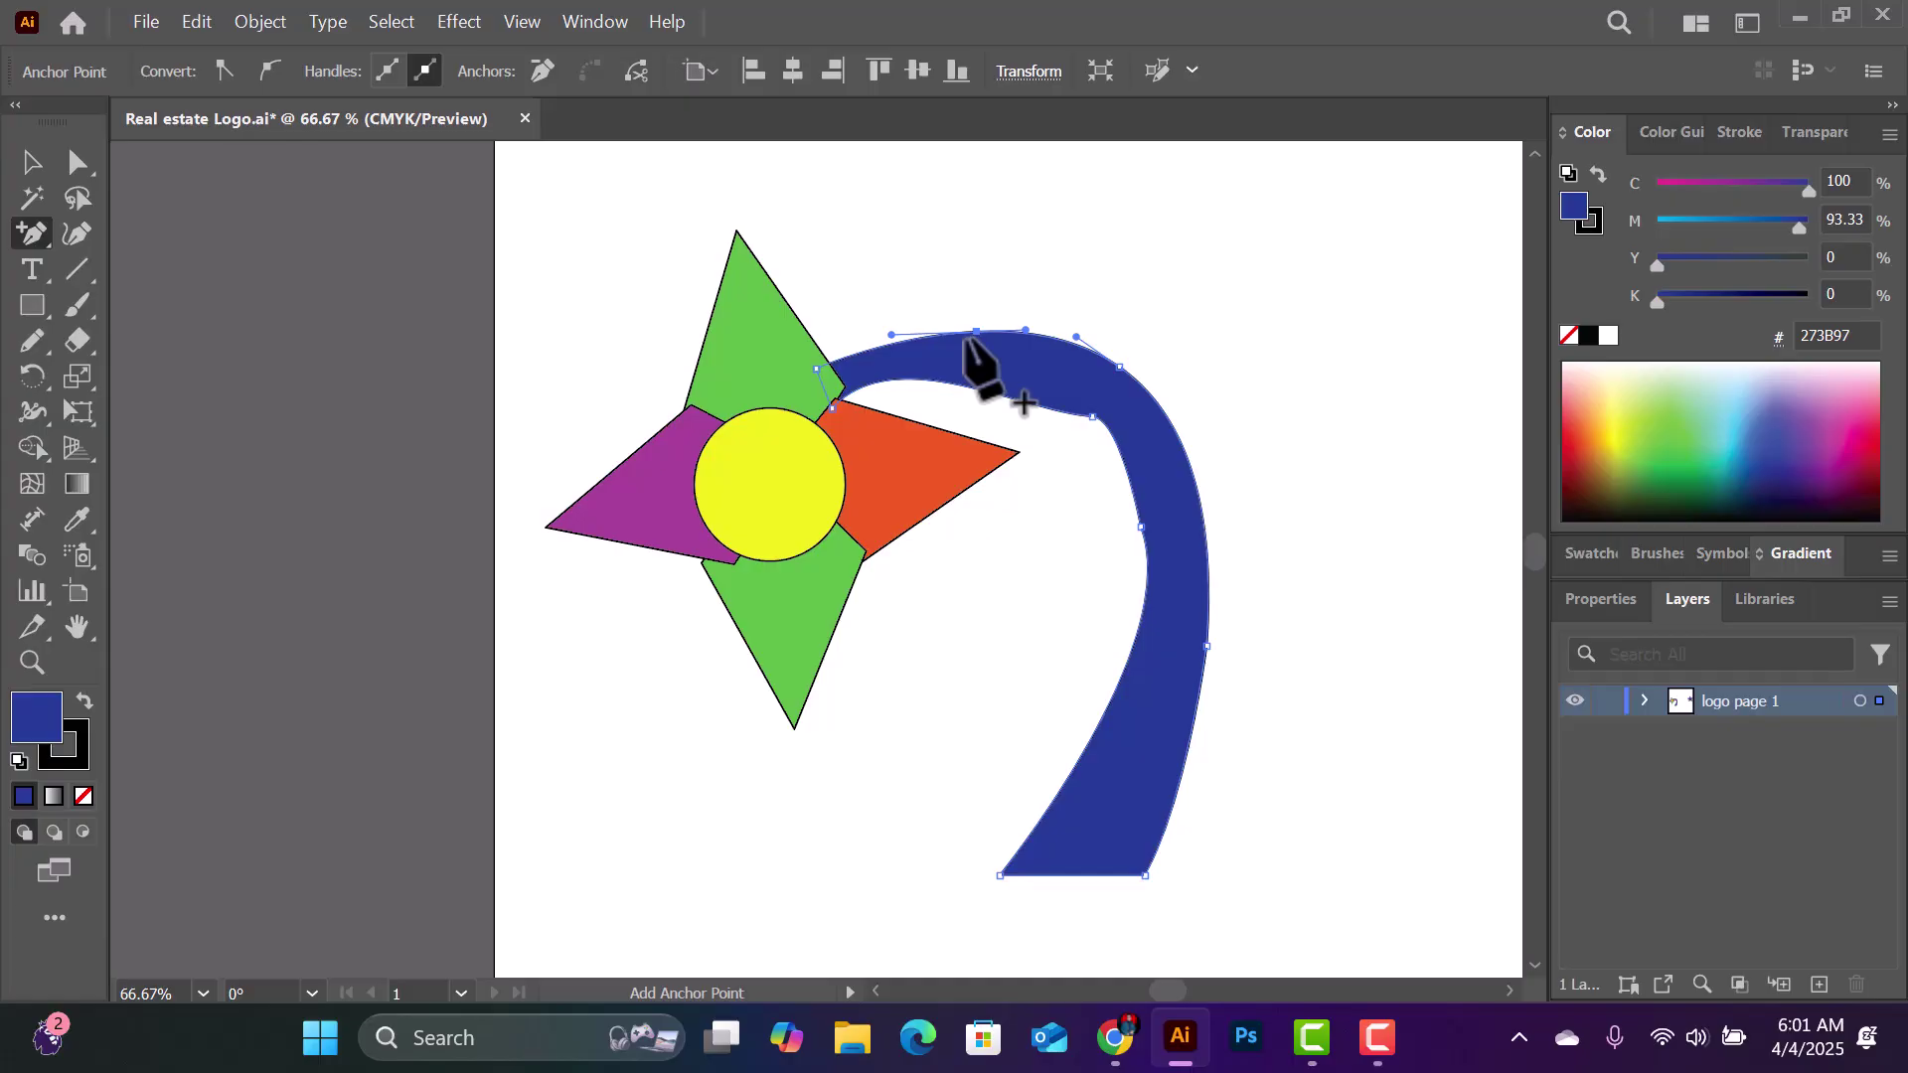
click(1120, 366)
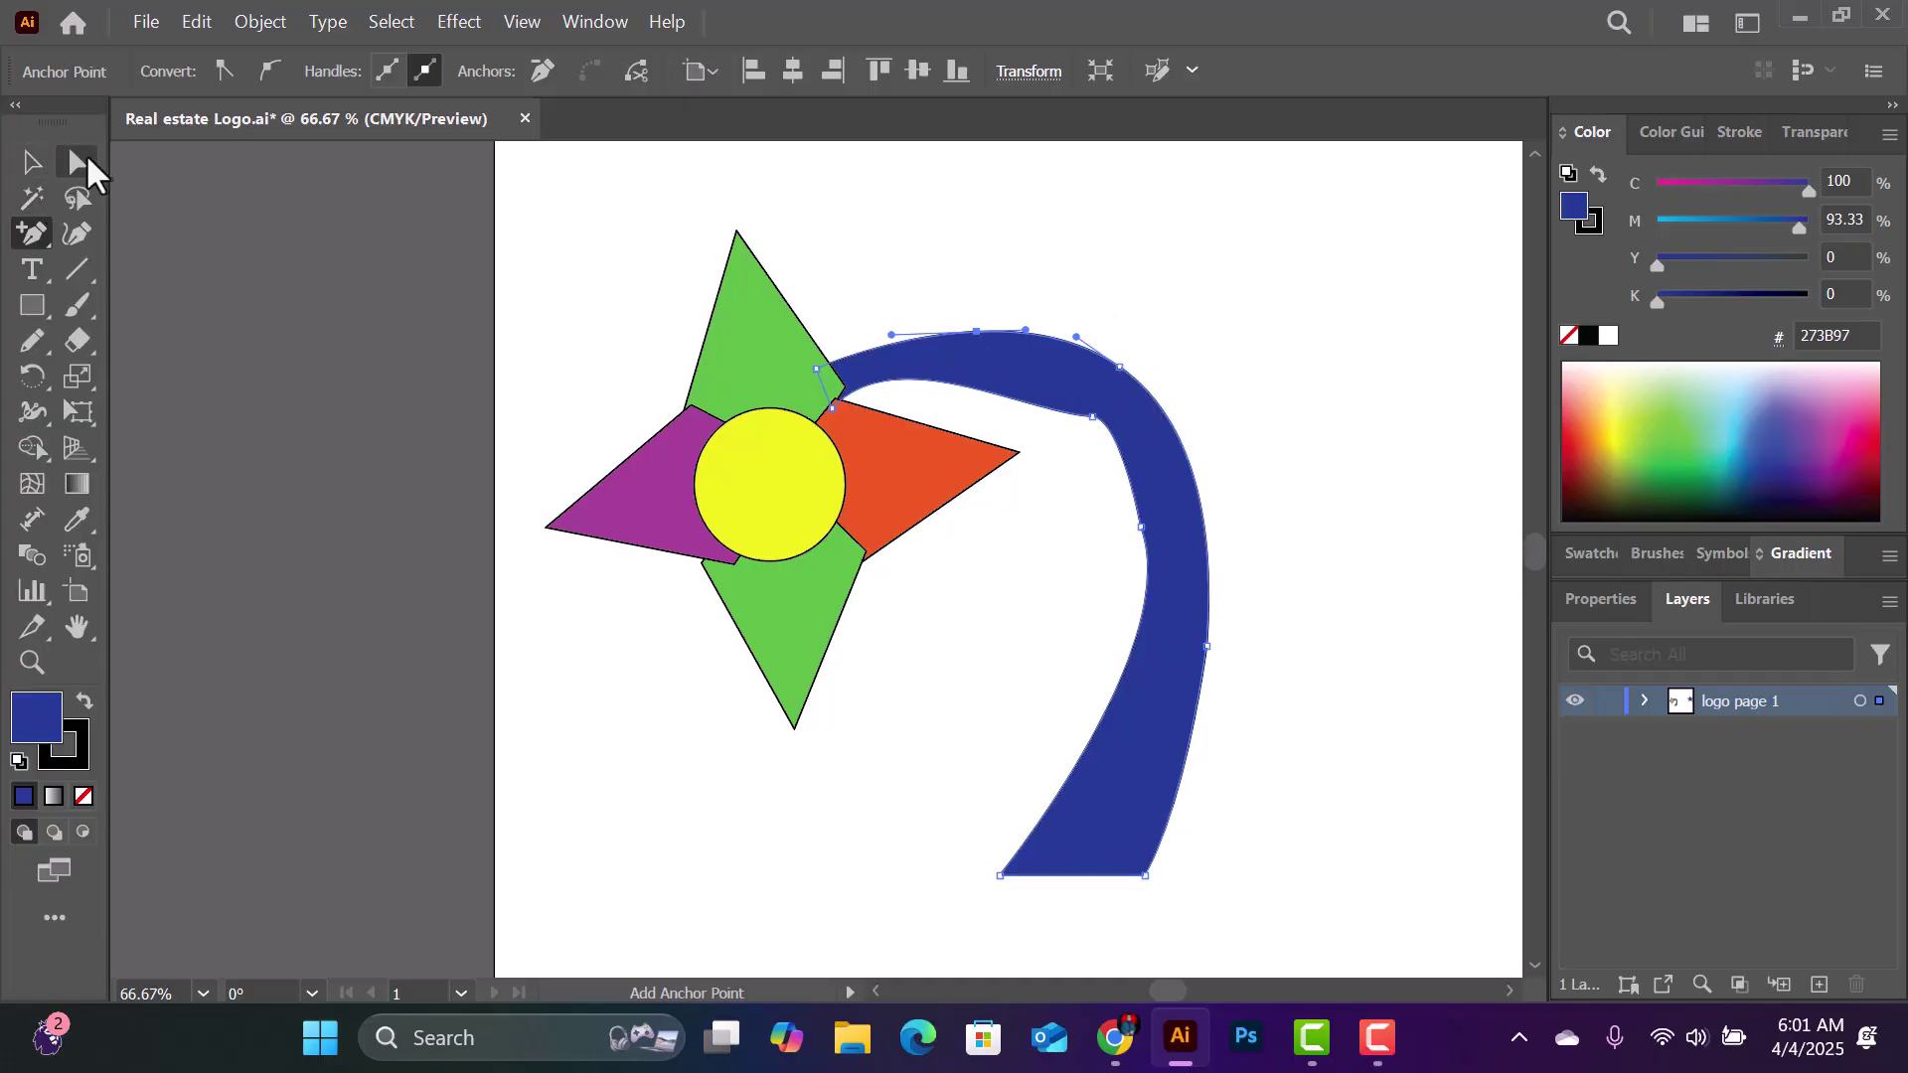
Step: Nudge the new anchor right and the top arc anchor slightly, then select the inner-edge anchor
click(84, 162)
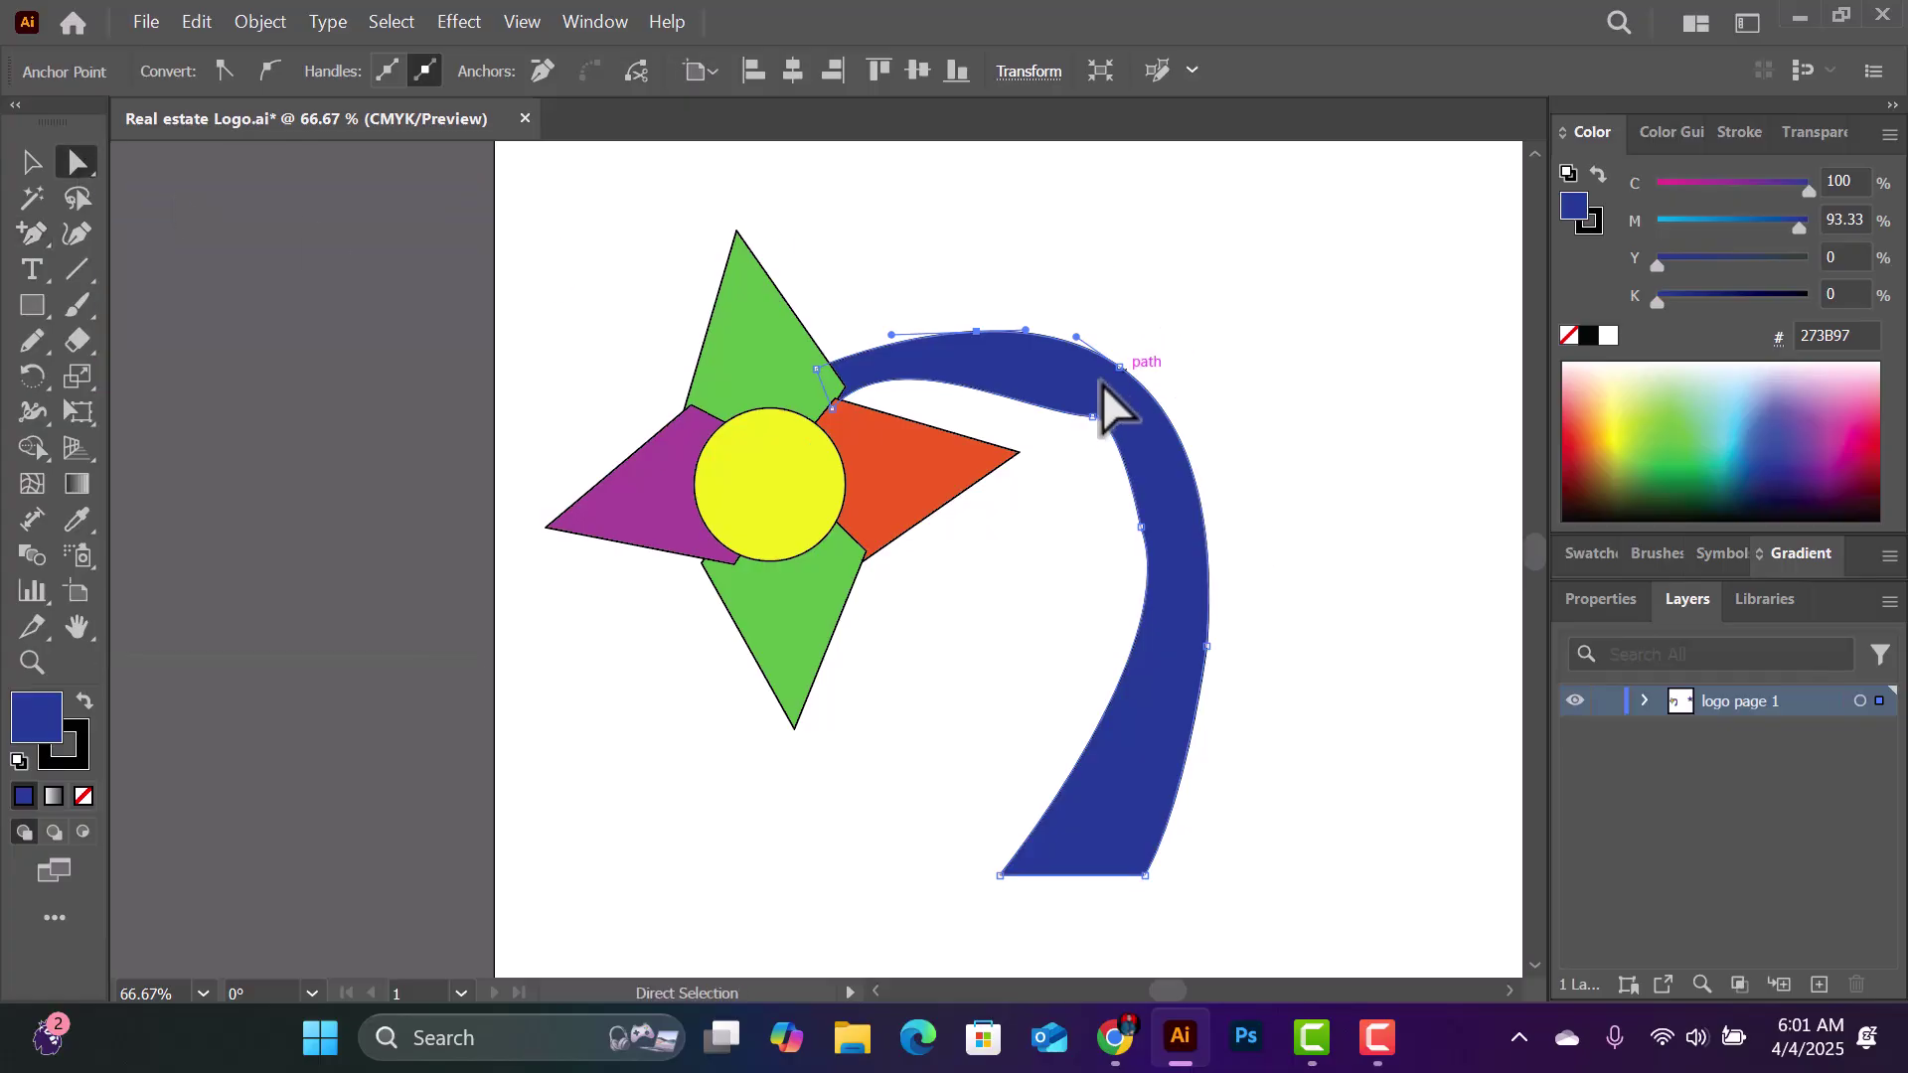
mouse_move(1121, 367)
mouse_down()
mouse_move(1264, 213)
mouse_move(1120, 364)
mouse_move(859, 250)
mouse_move(1103, 375)
mouse_move(1120, 404)
mouse_move(1128, 369)
mouse_move(1153, 375)
mouse_move(1133, 368)
mouse_up()
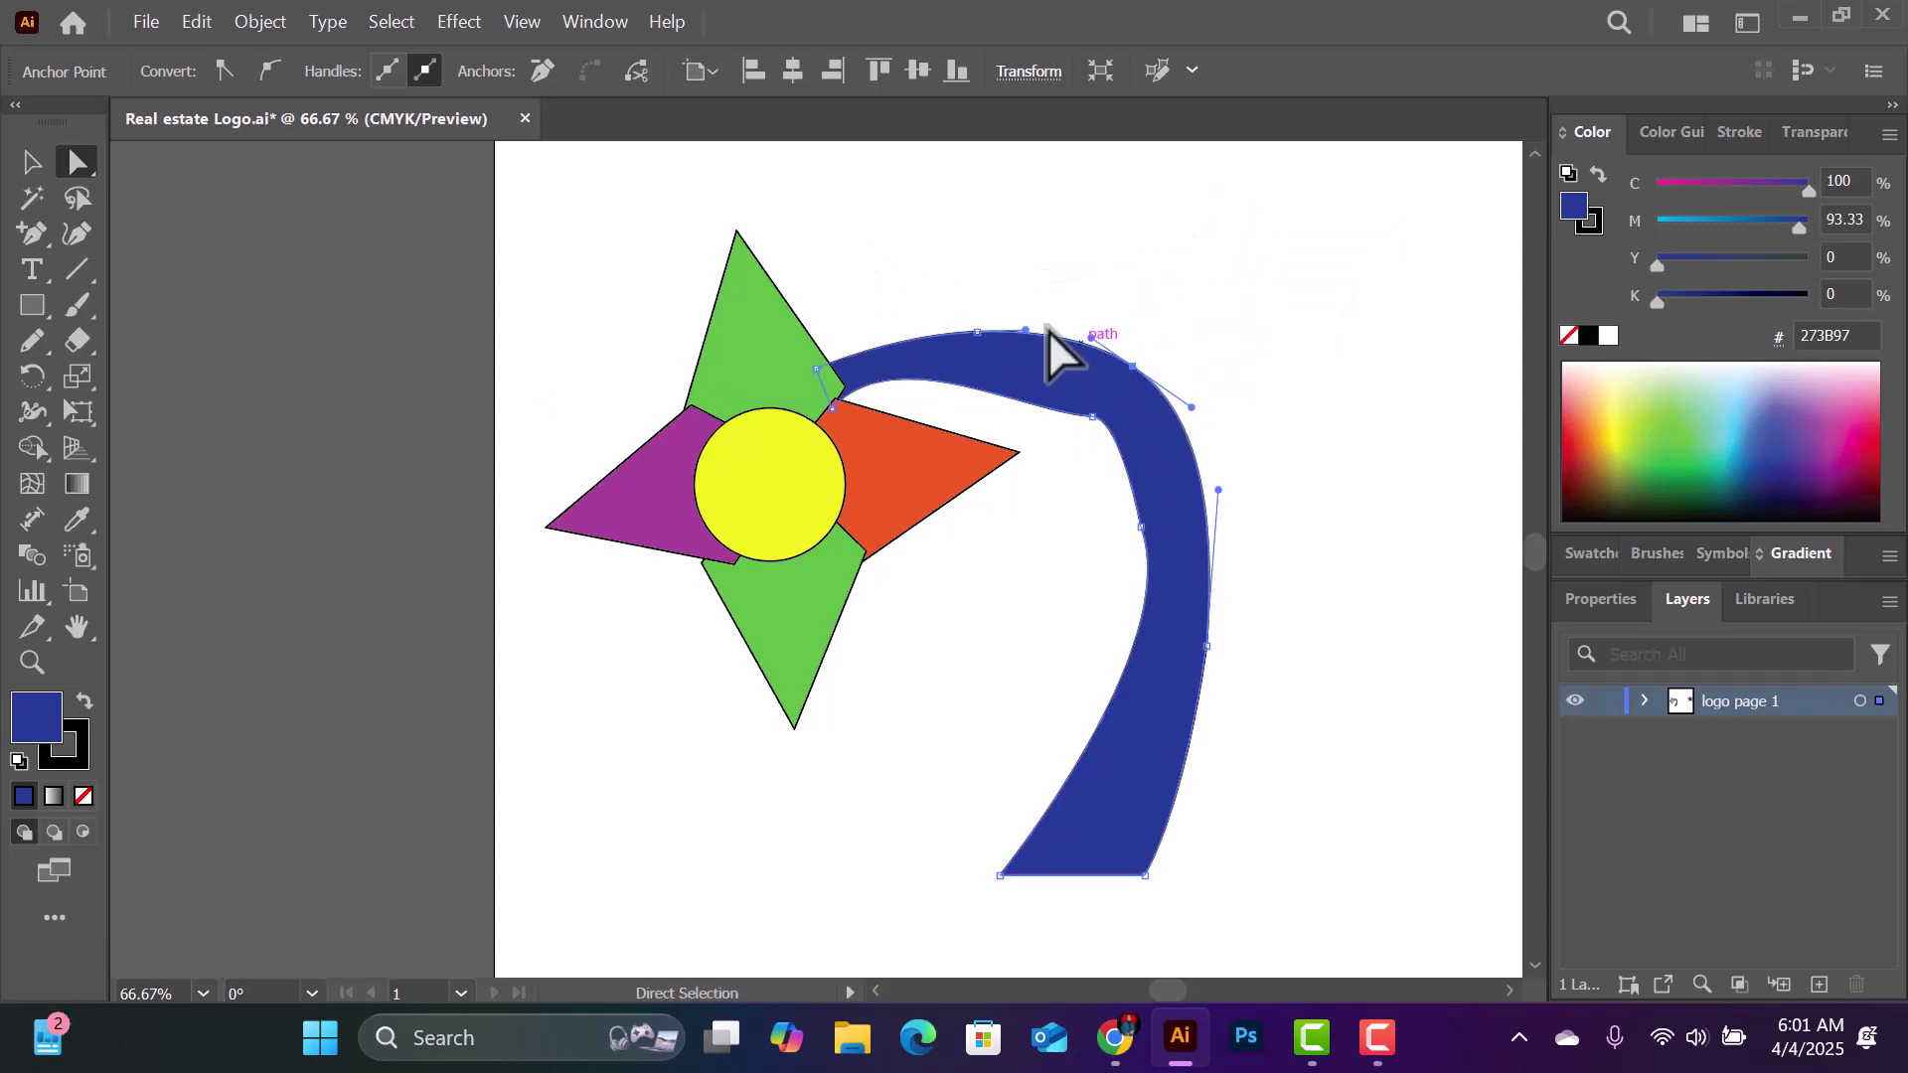
click(978, 332)
mouse_move(978, 332)
mouse_down()
mouse_move(984, 375)
mouse_move(976, 328)
mouse_up()
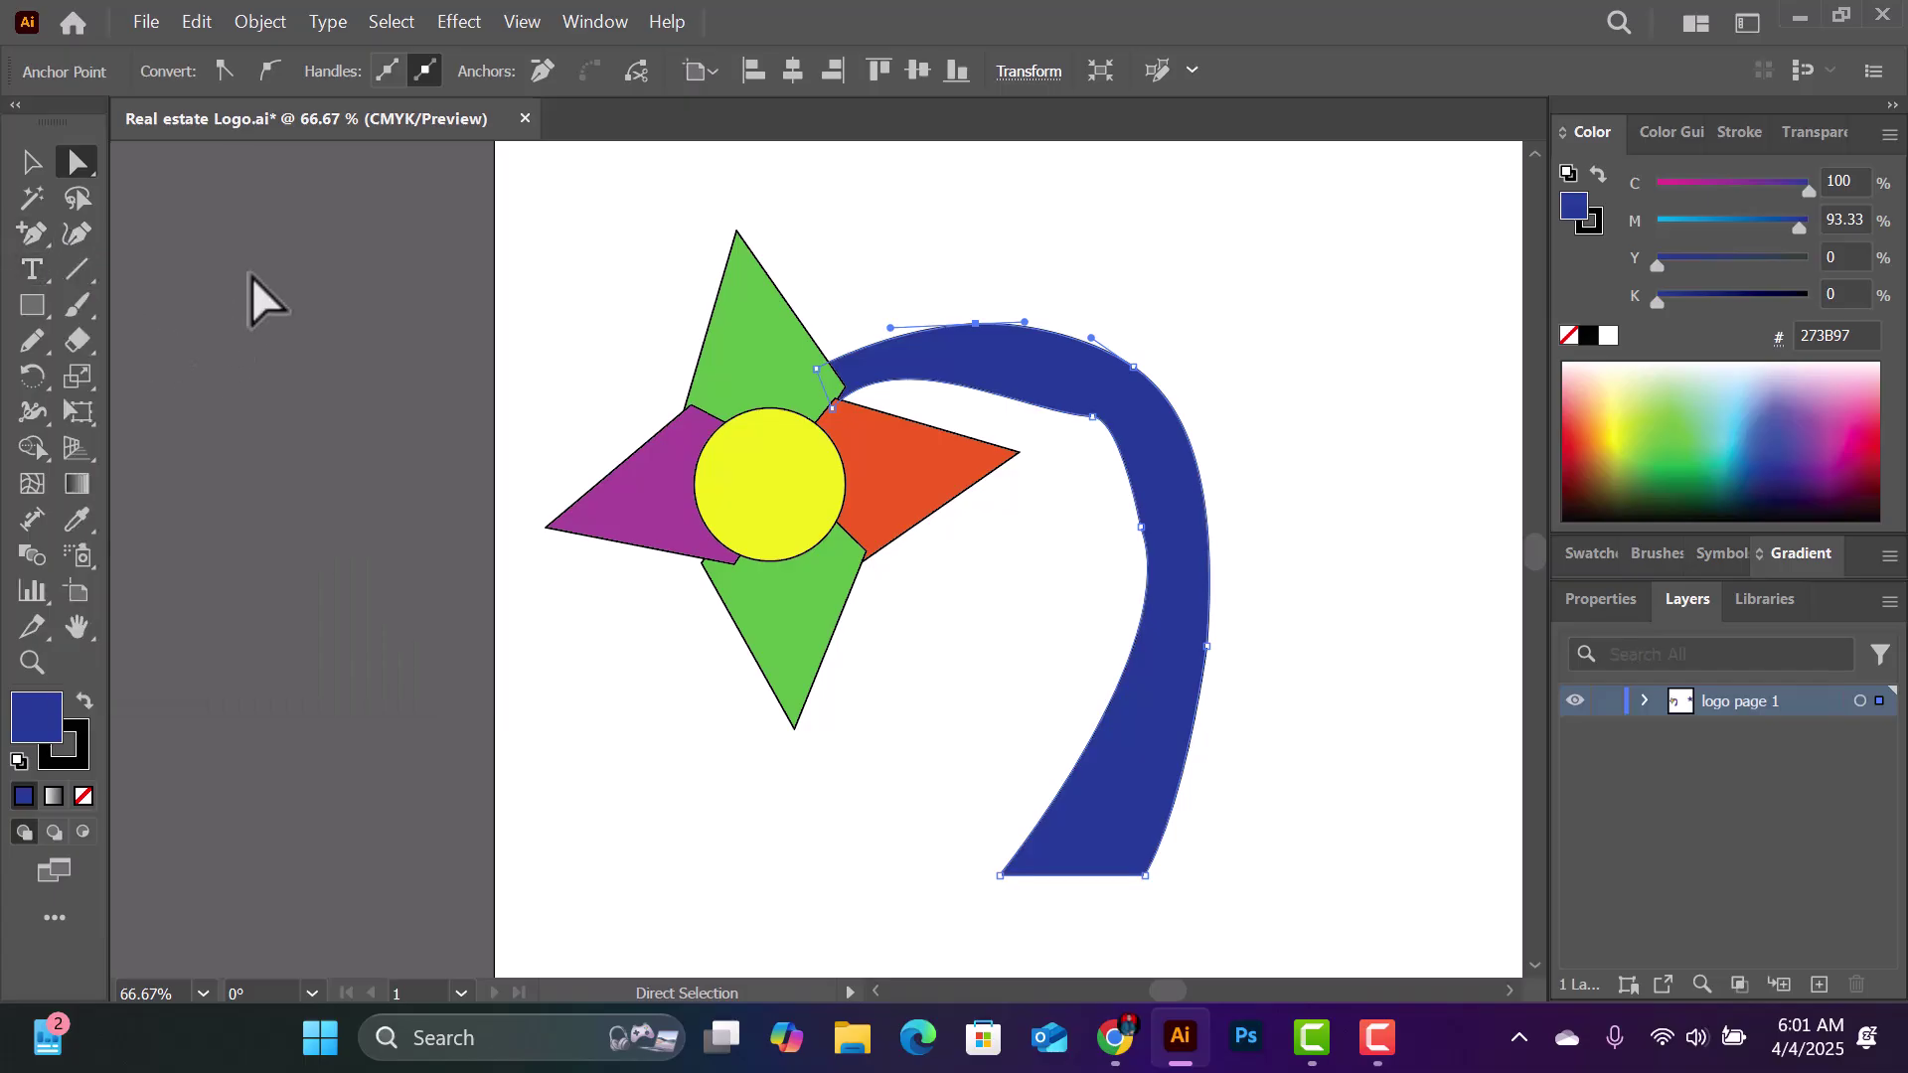
click(1092, 415)
click(1090, 415)
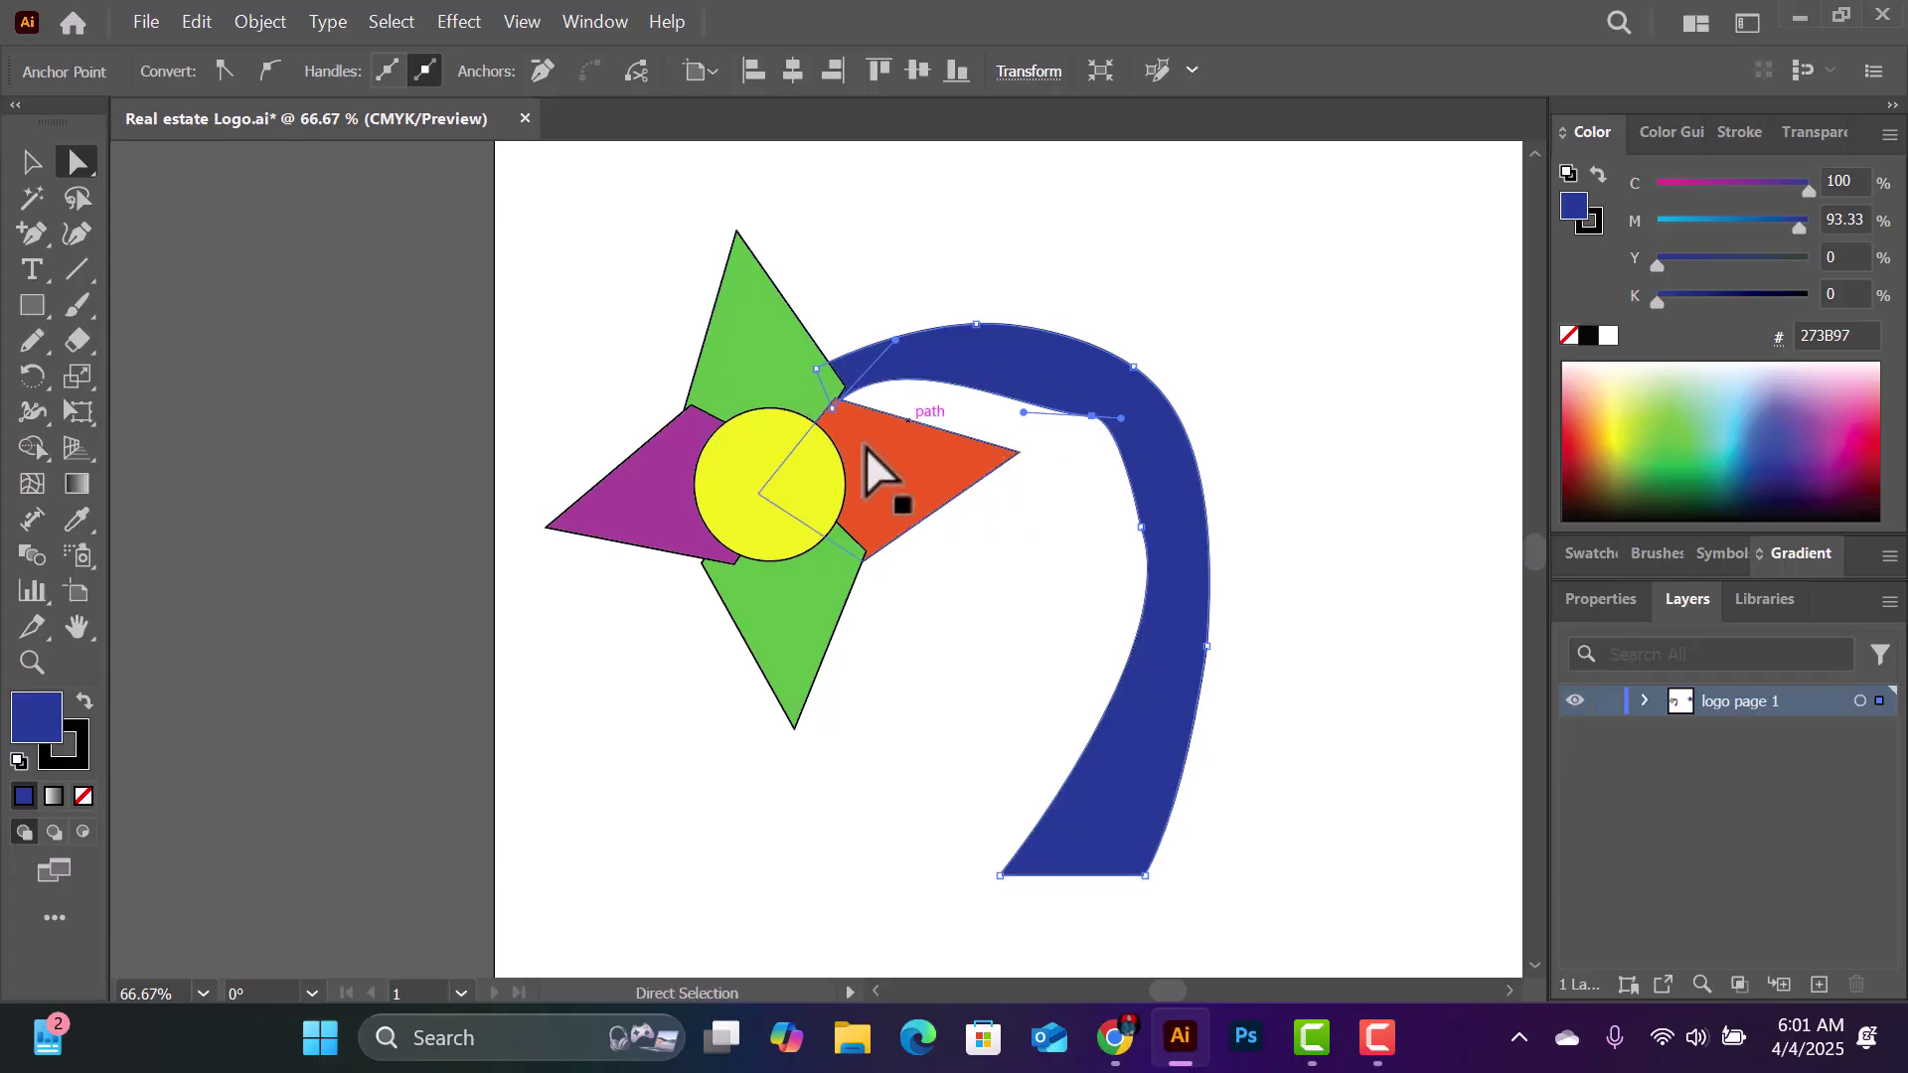
Step: Delete the stem's inner-edge anchor with the Delete Anchor Point tool to straighten that edge
click(30, 234)
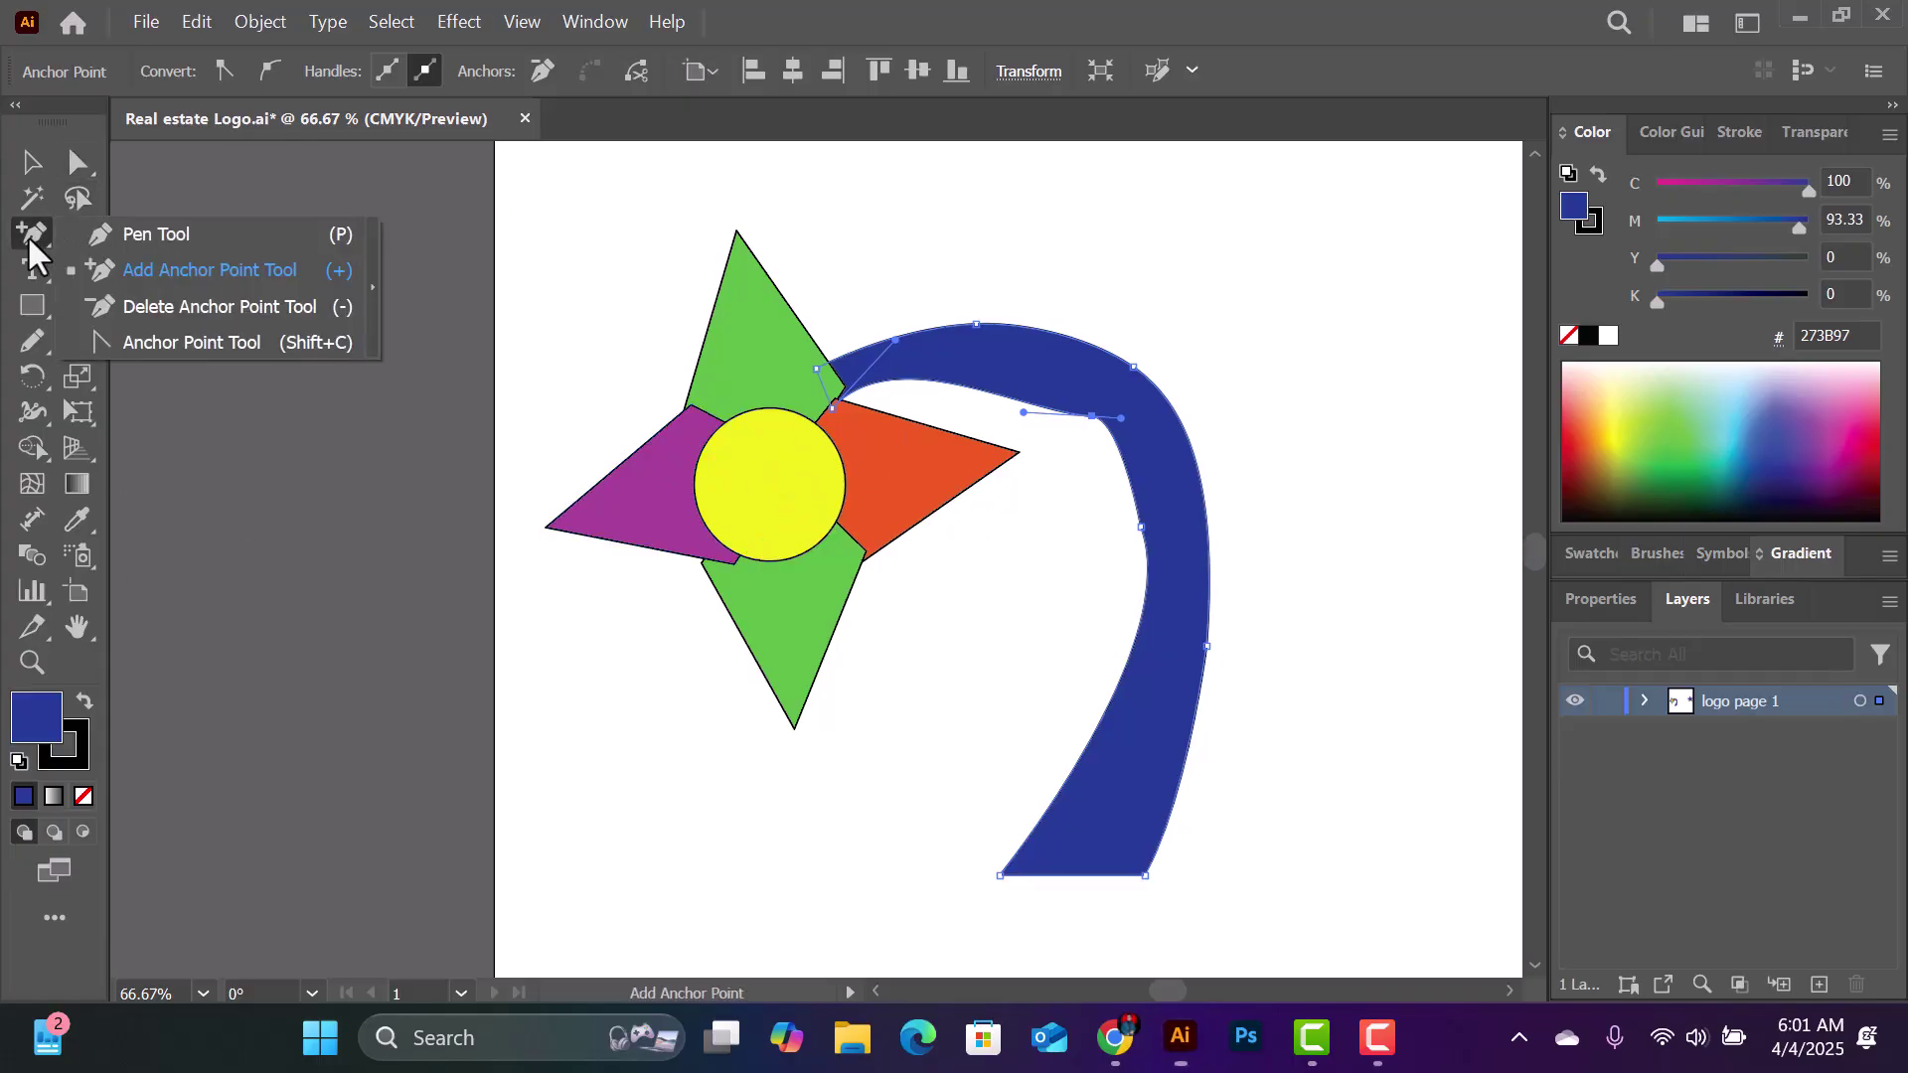
click(262, 308)
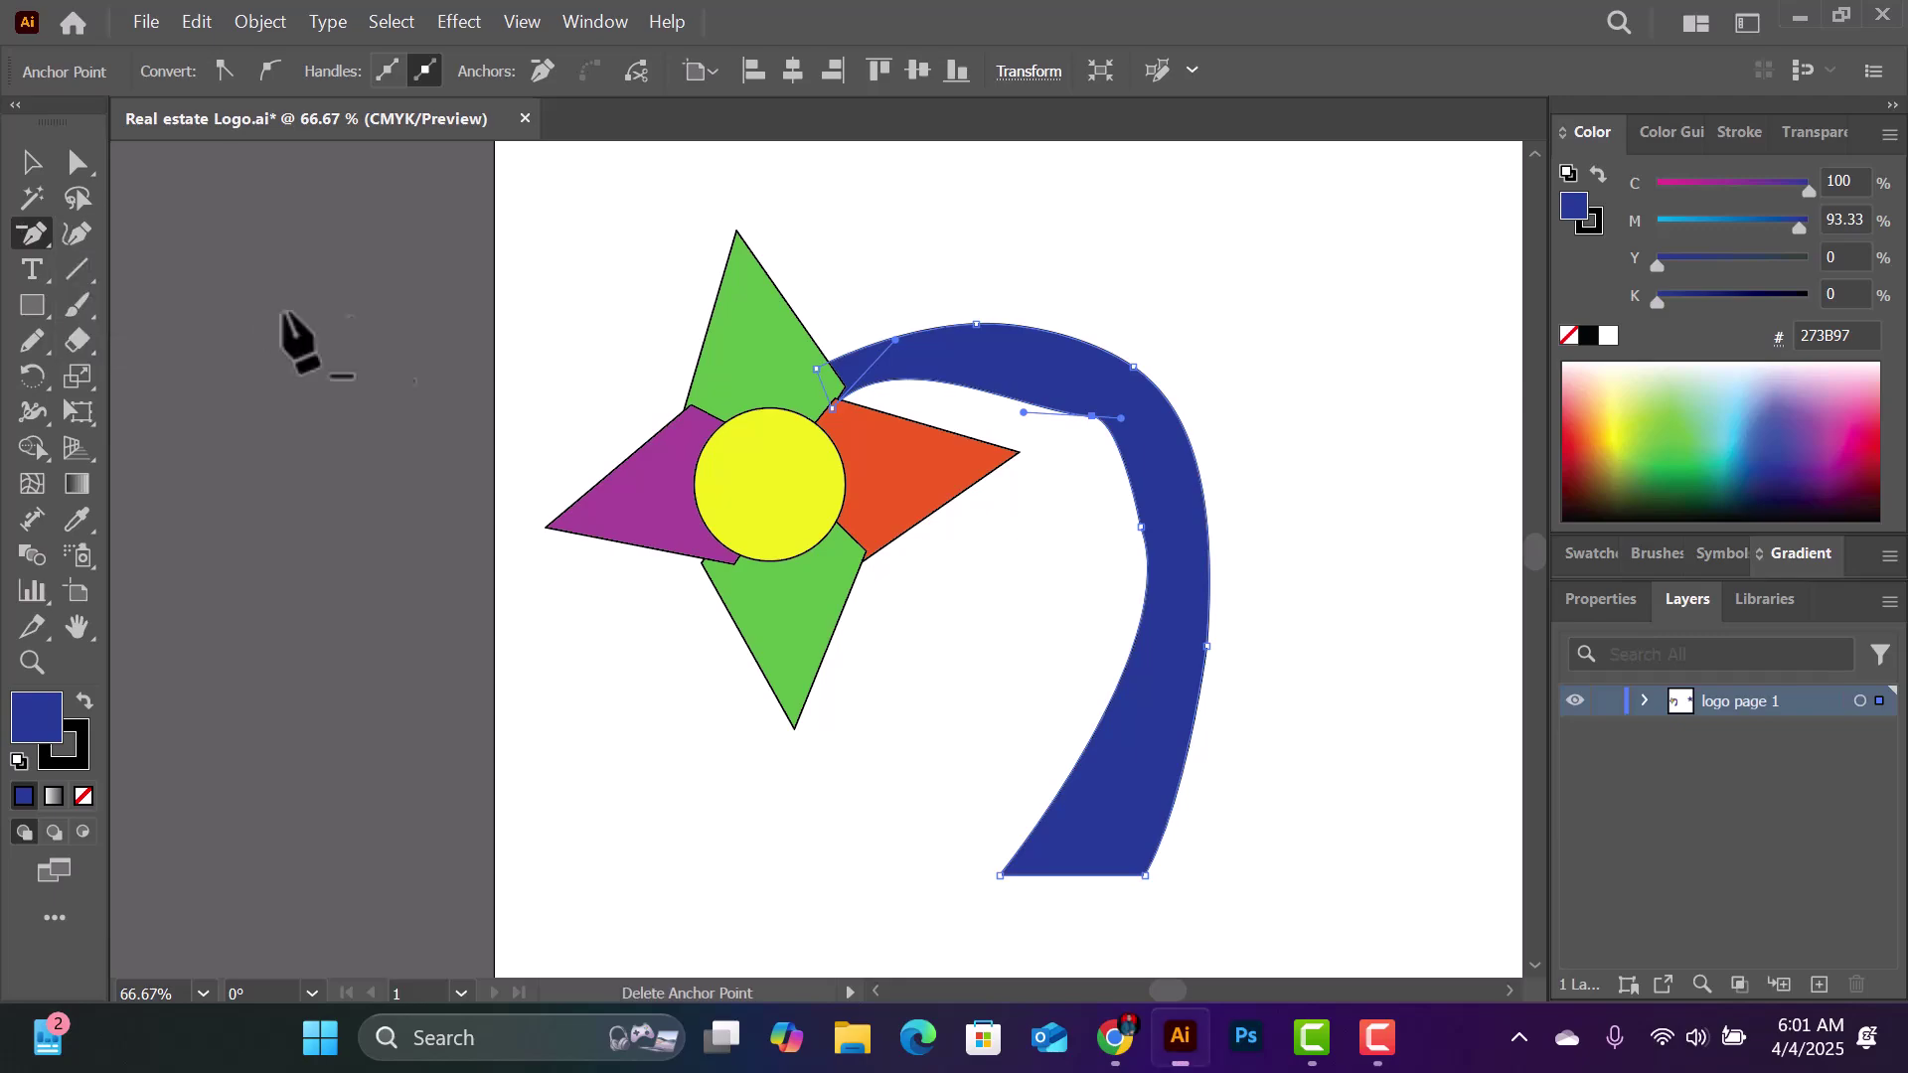
click(1091, 416)
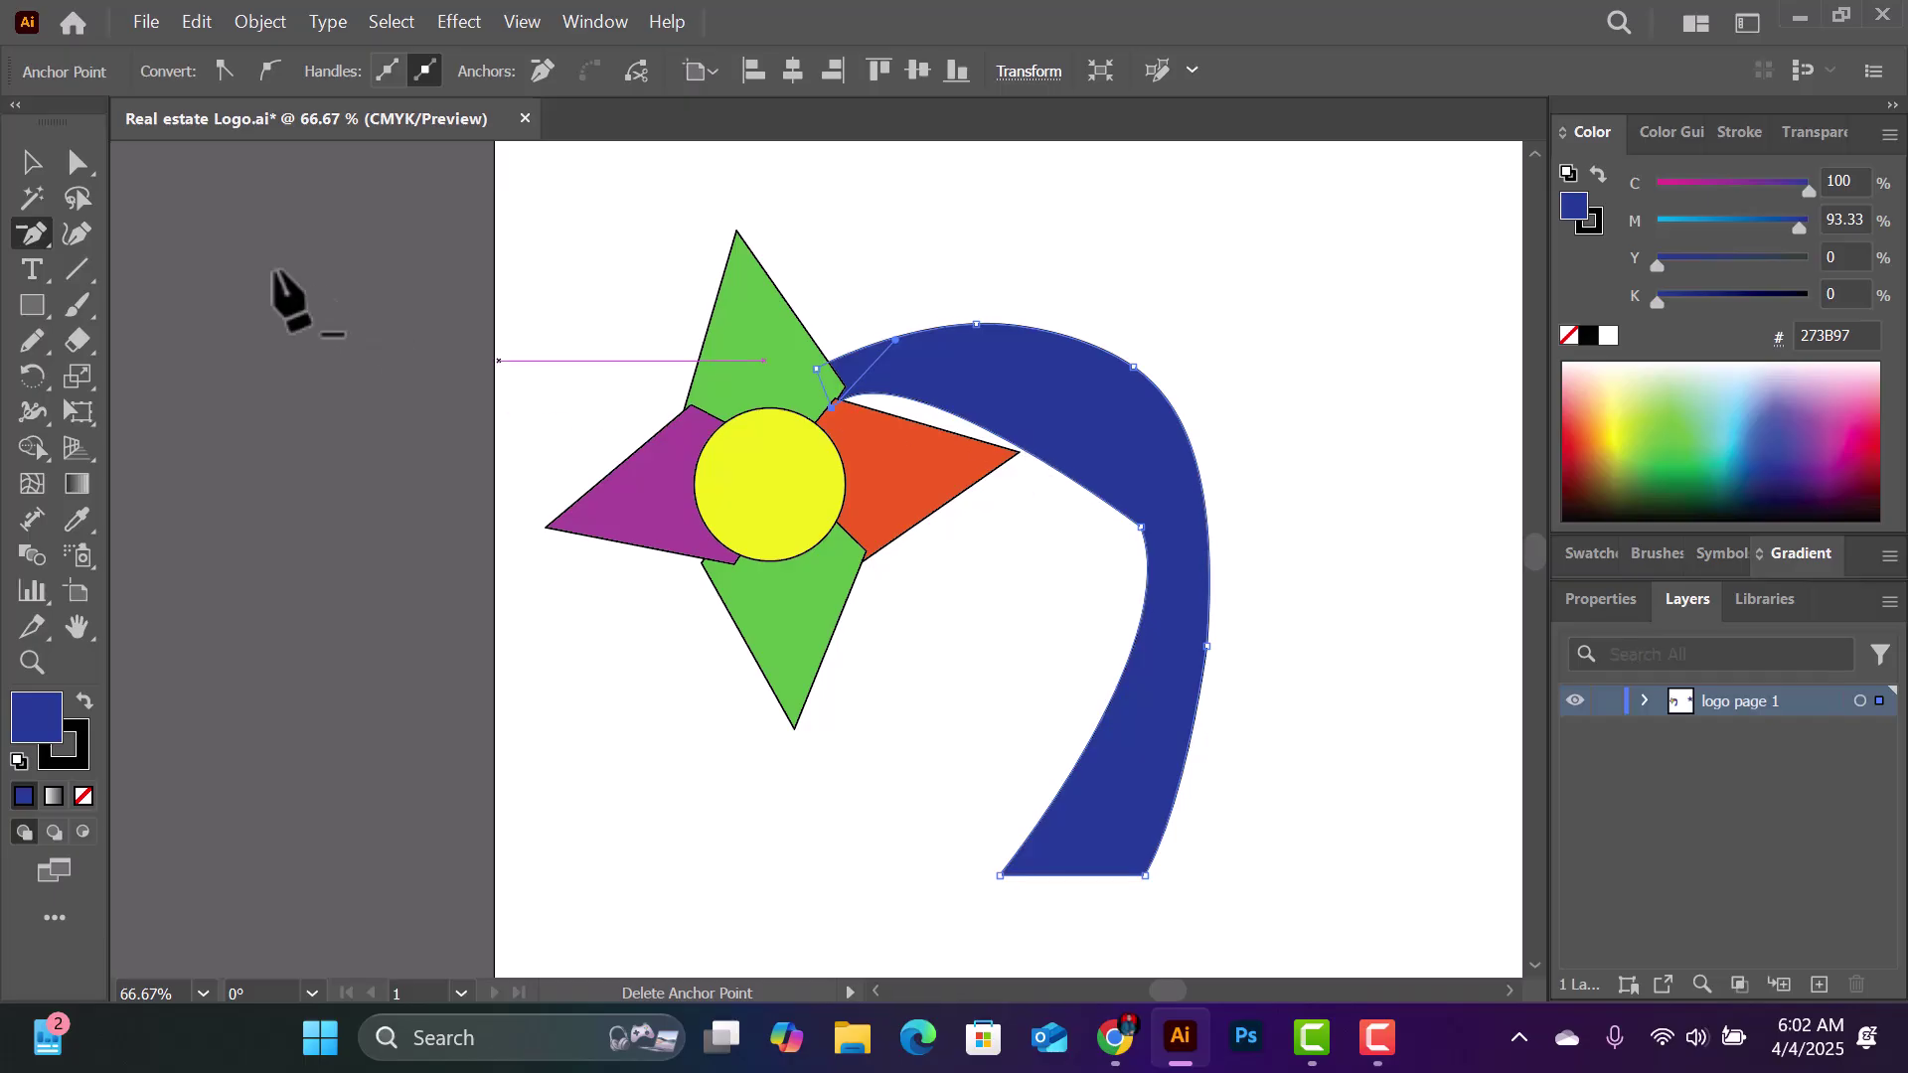
click(28, 235)
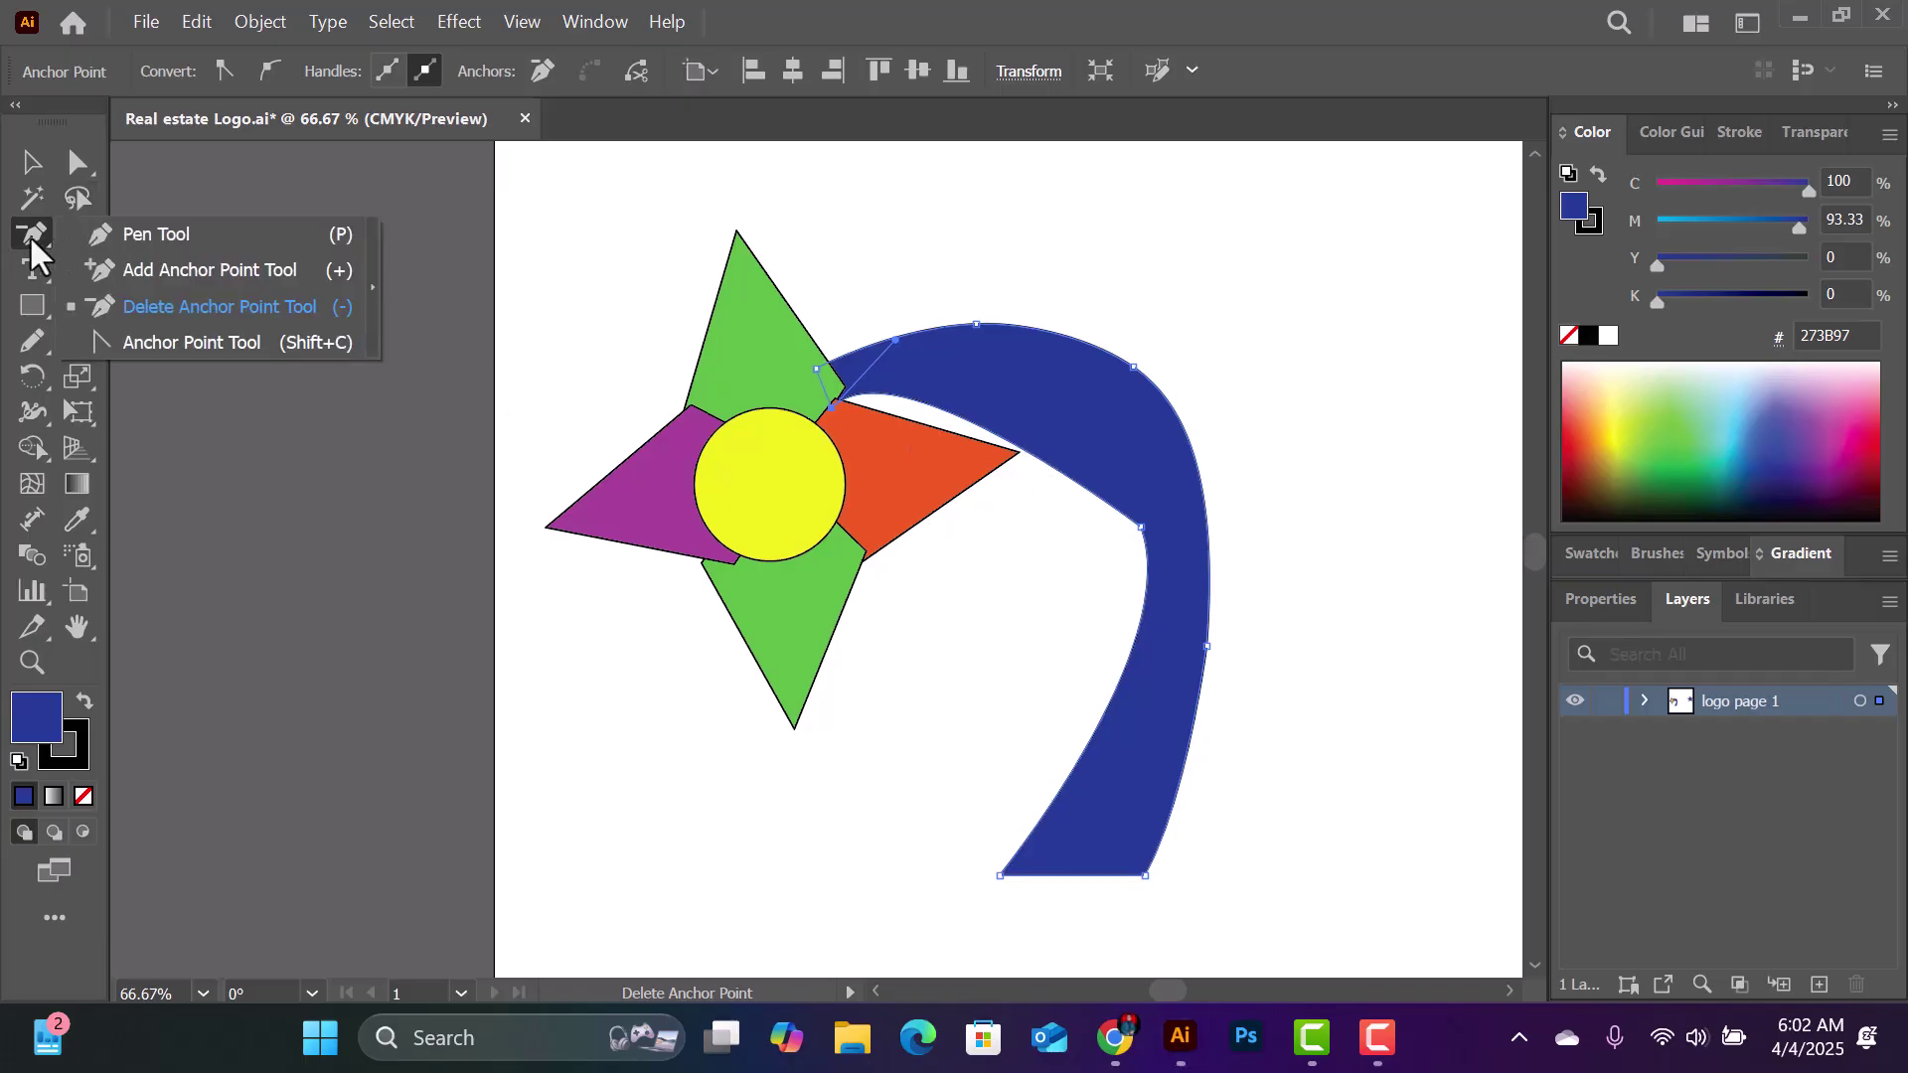
click(165, 269)
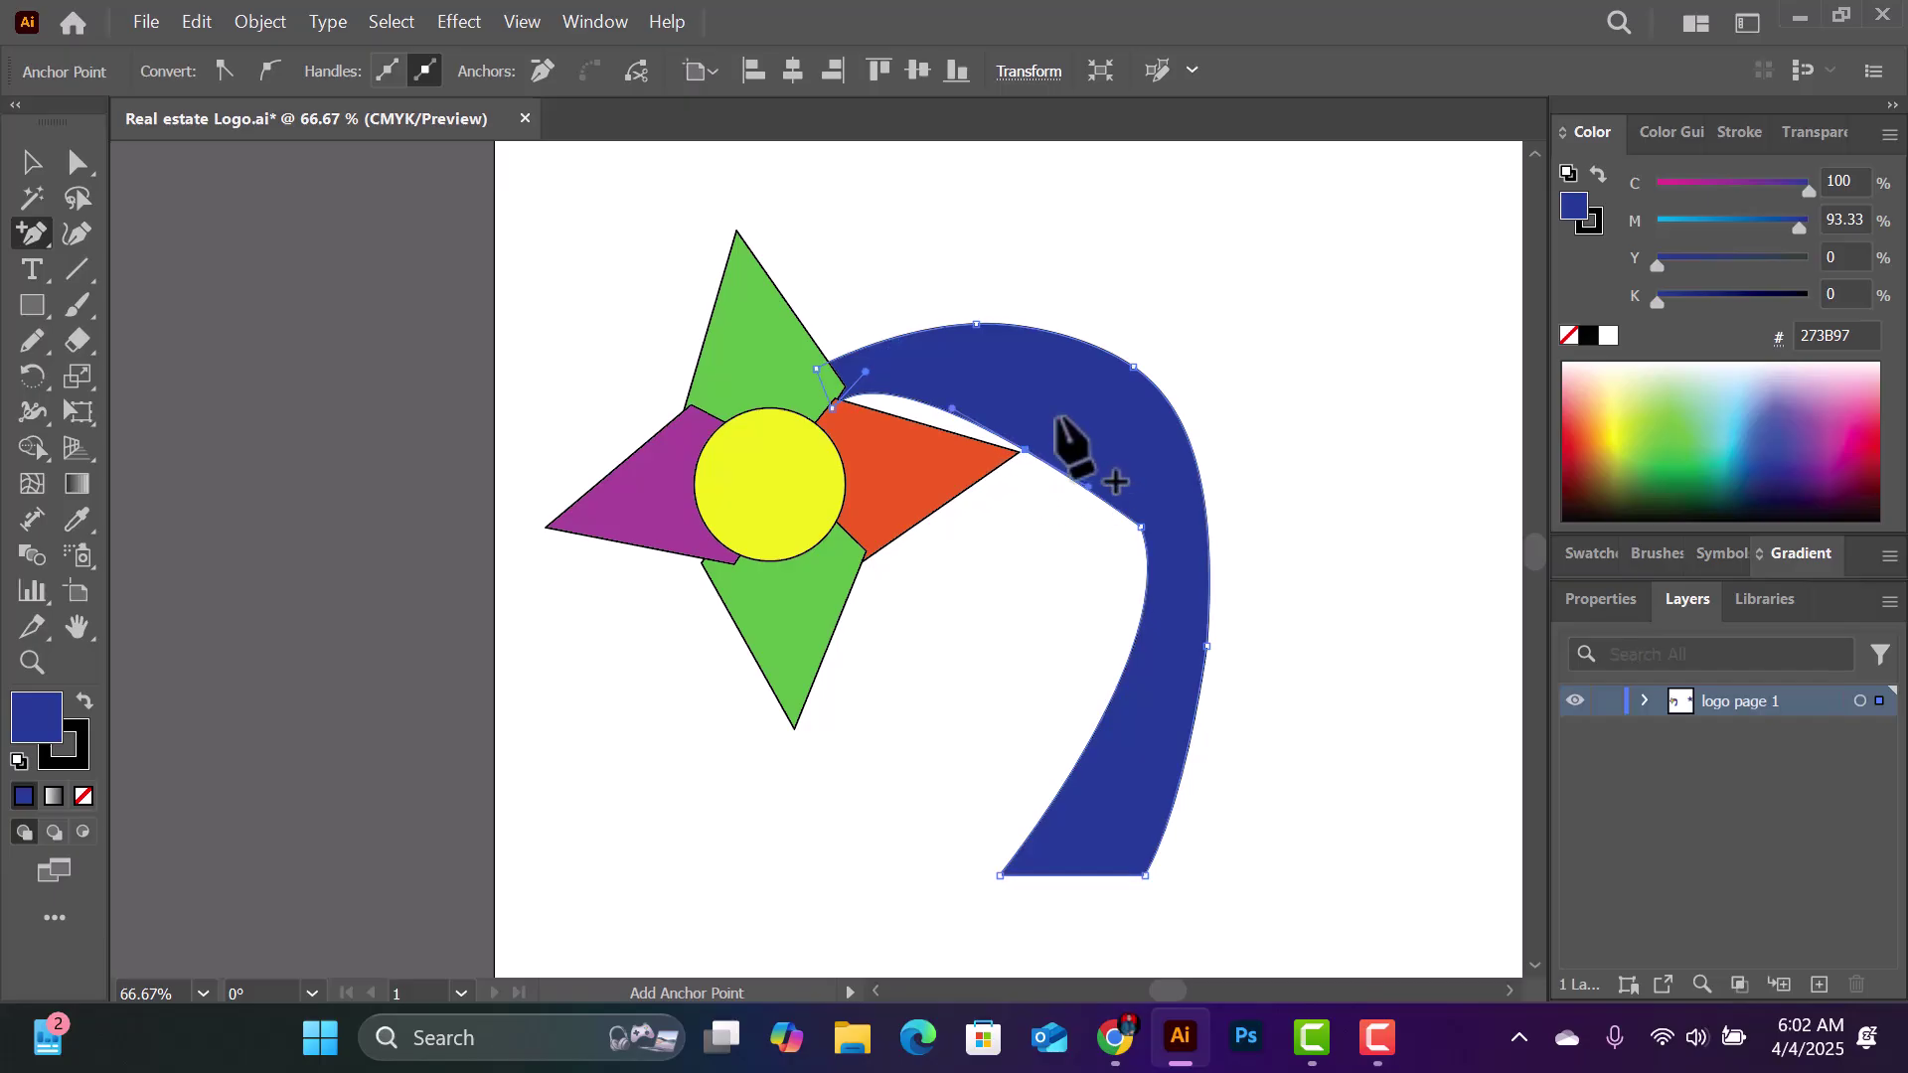
click(81, 170)
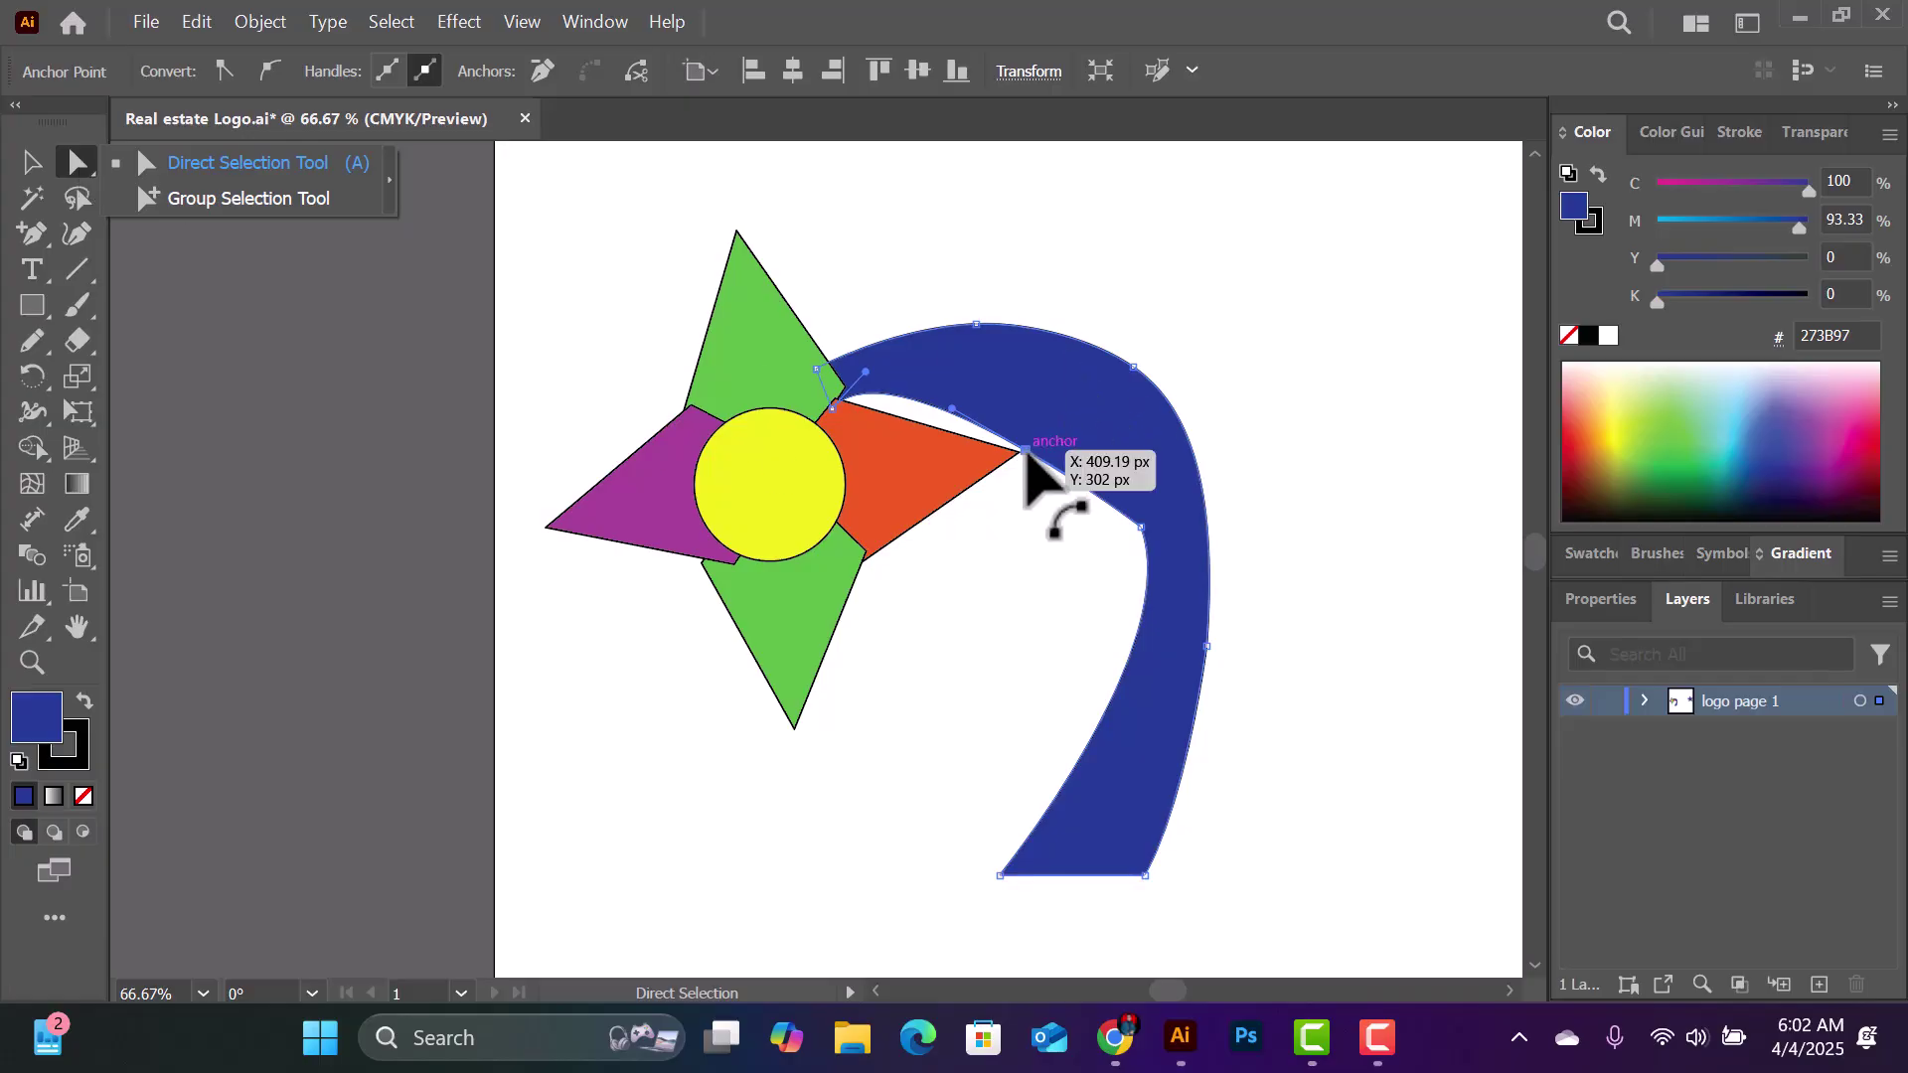
Step: Drag the inner anchor near the orange petal tip to re-arch the stem's inner edge
drag(1028, 454, 1053, 404)
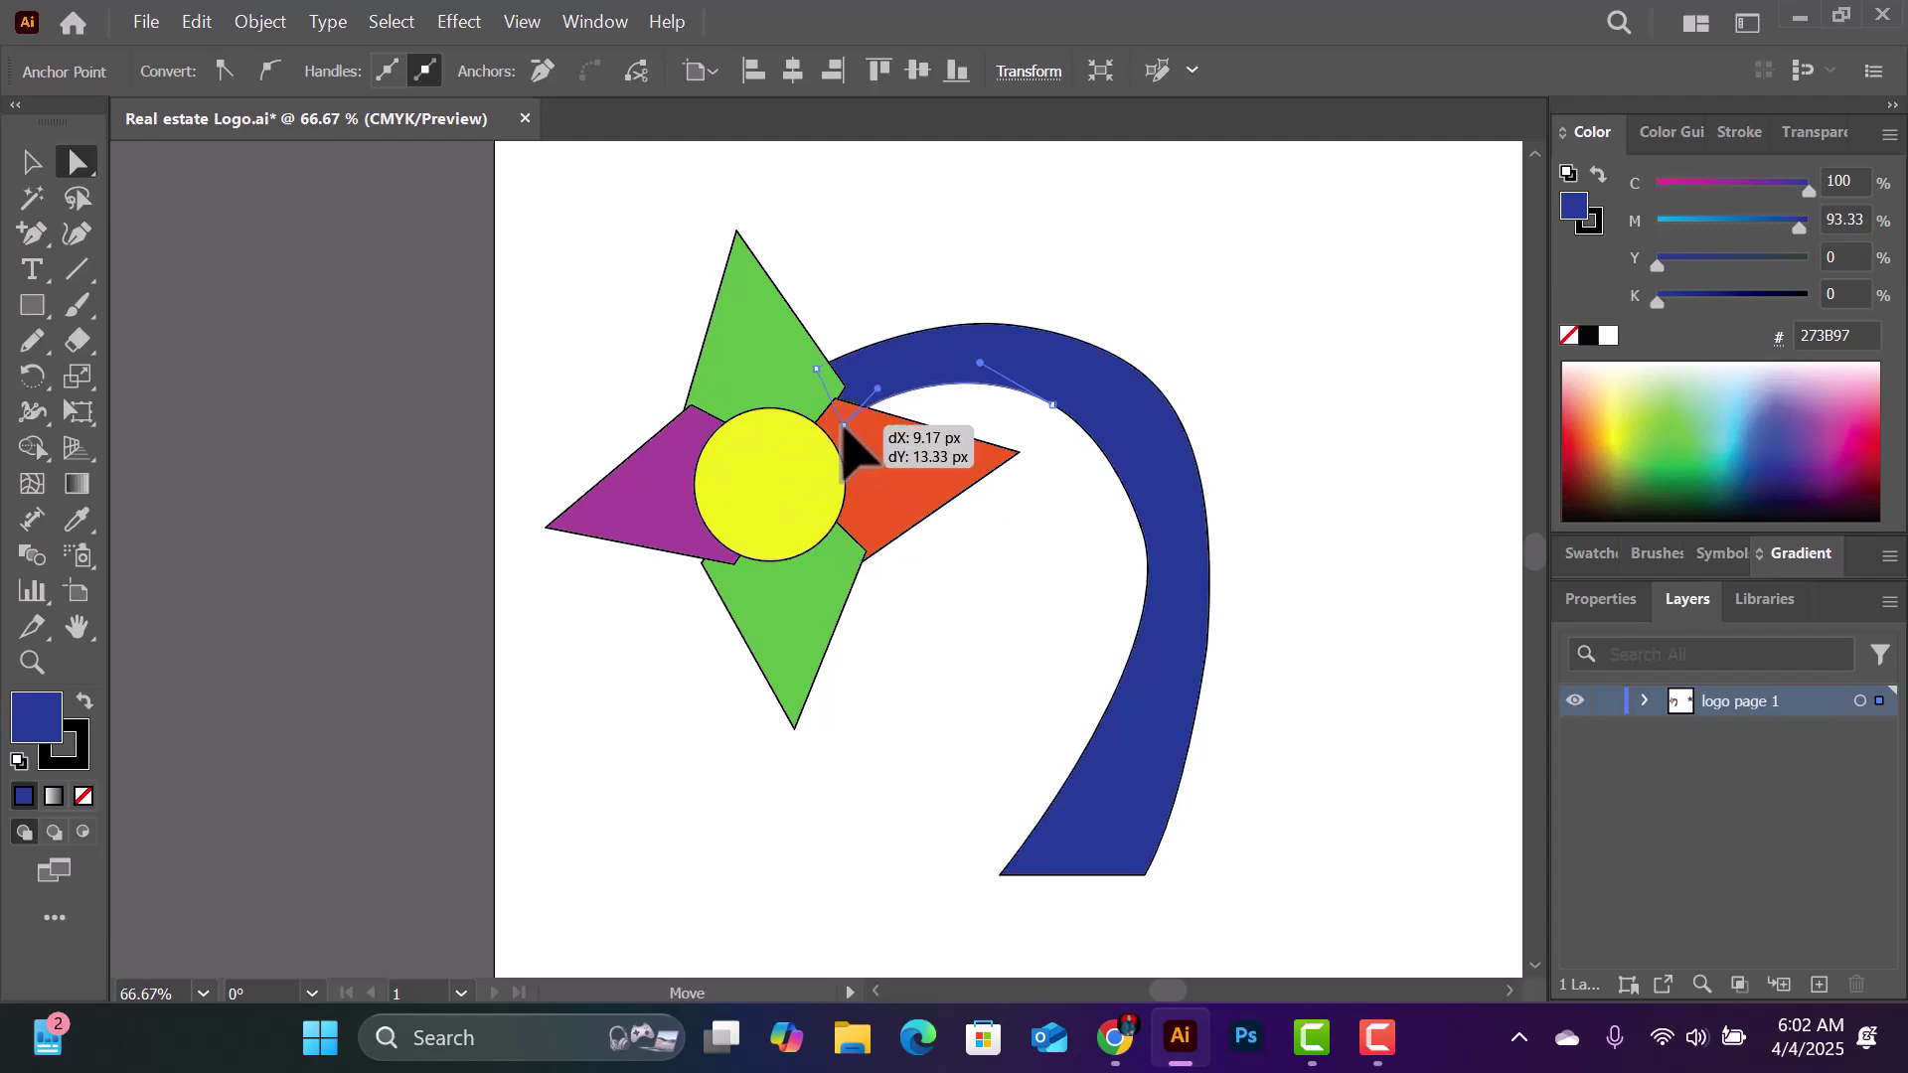
click(809, 413)
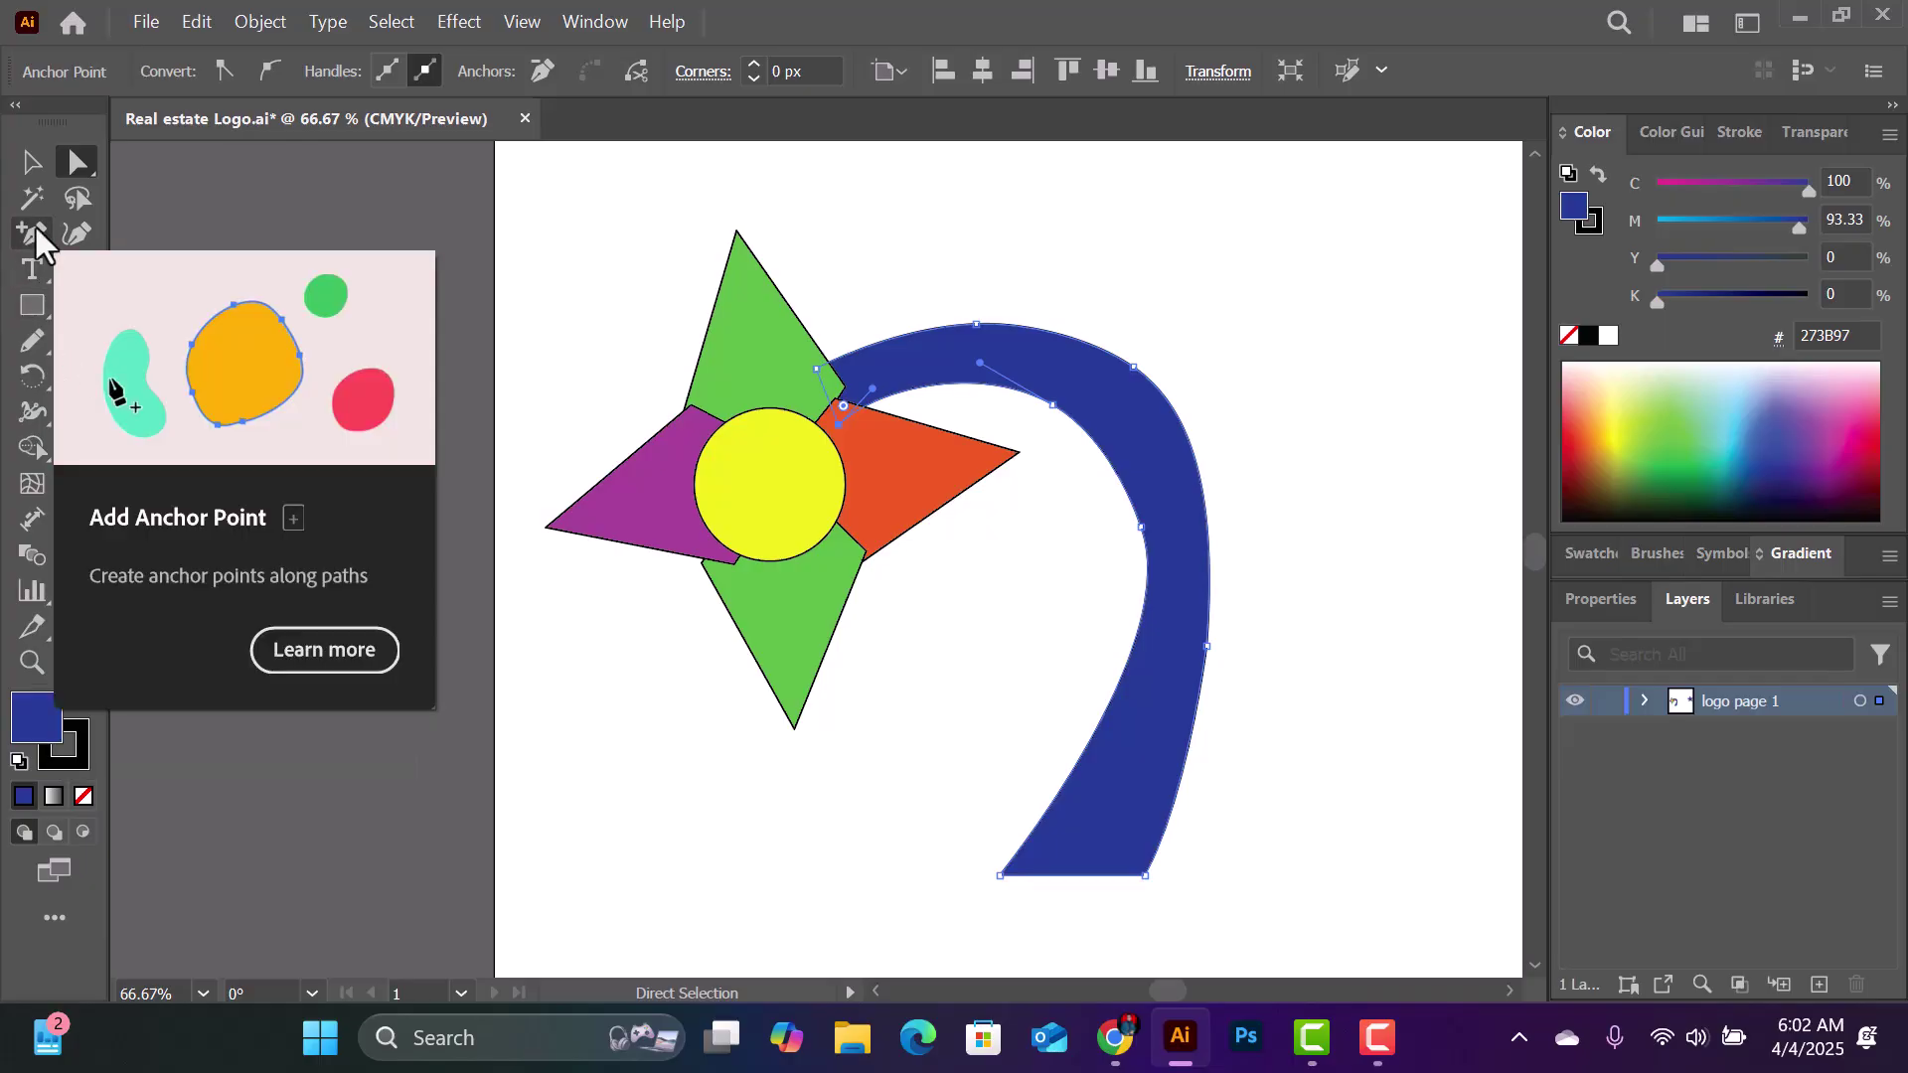
click(36, 231)
drag(36, 231, 201, 337)
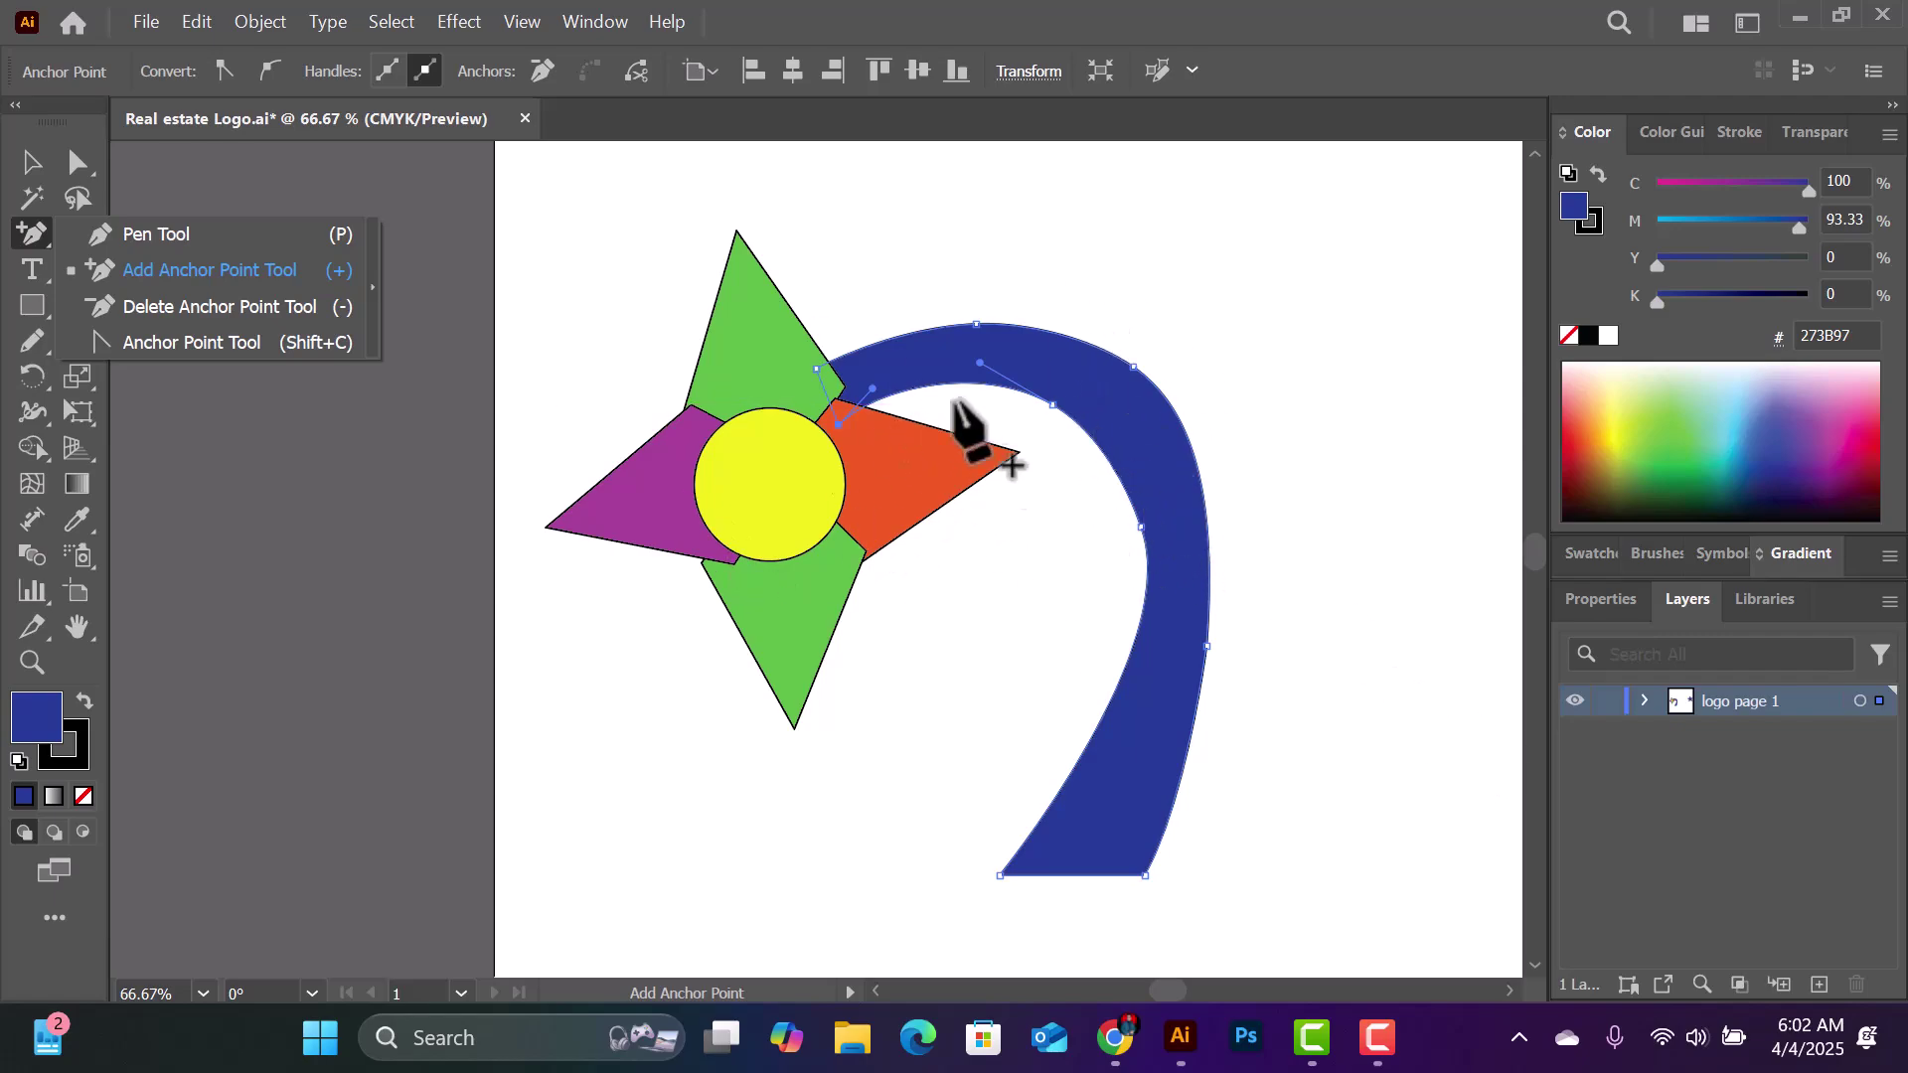
Step: Draw a navy rectangle right of the logo and bend its top edge upward with the Anchor Point tool
scroll(1120, 828, down, 3)
scroll(1133, 845, down, 2)
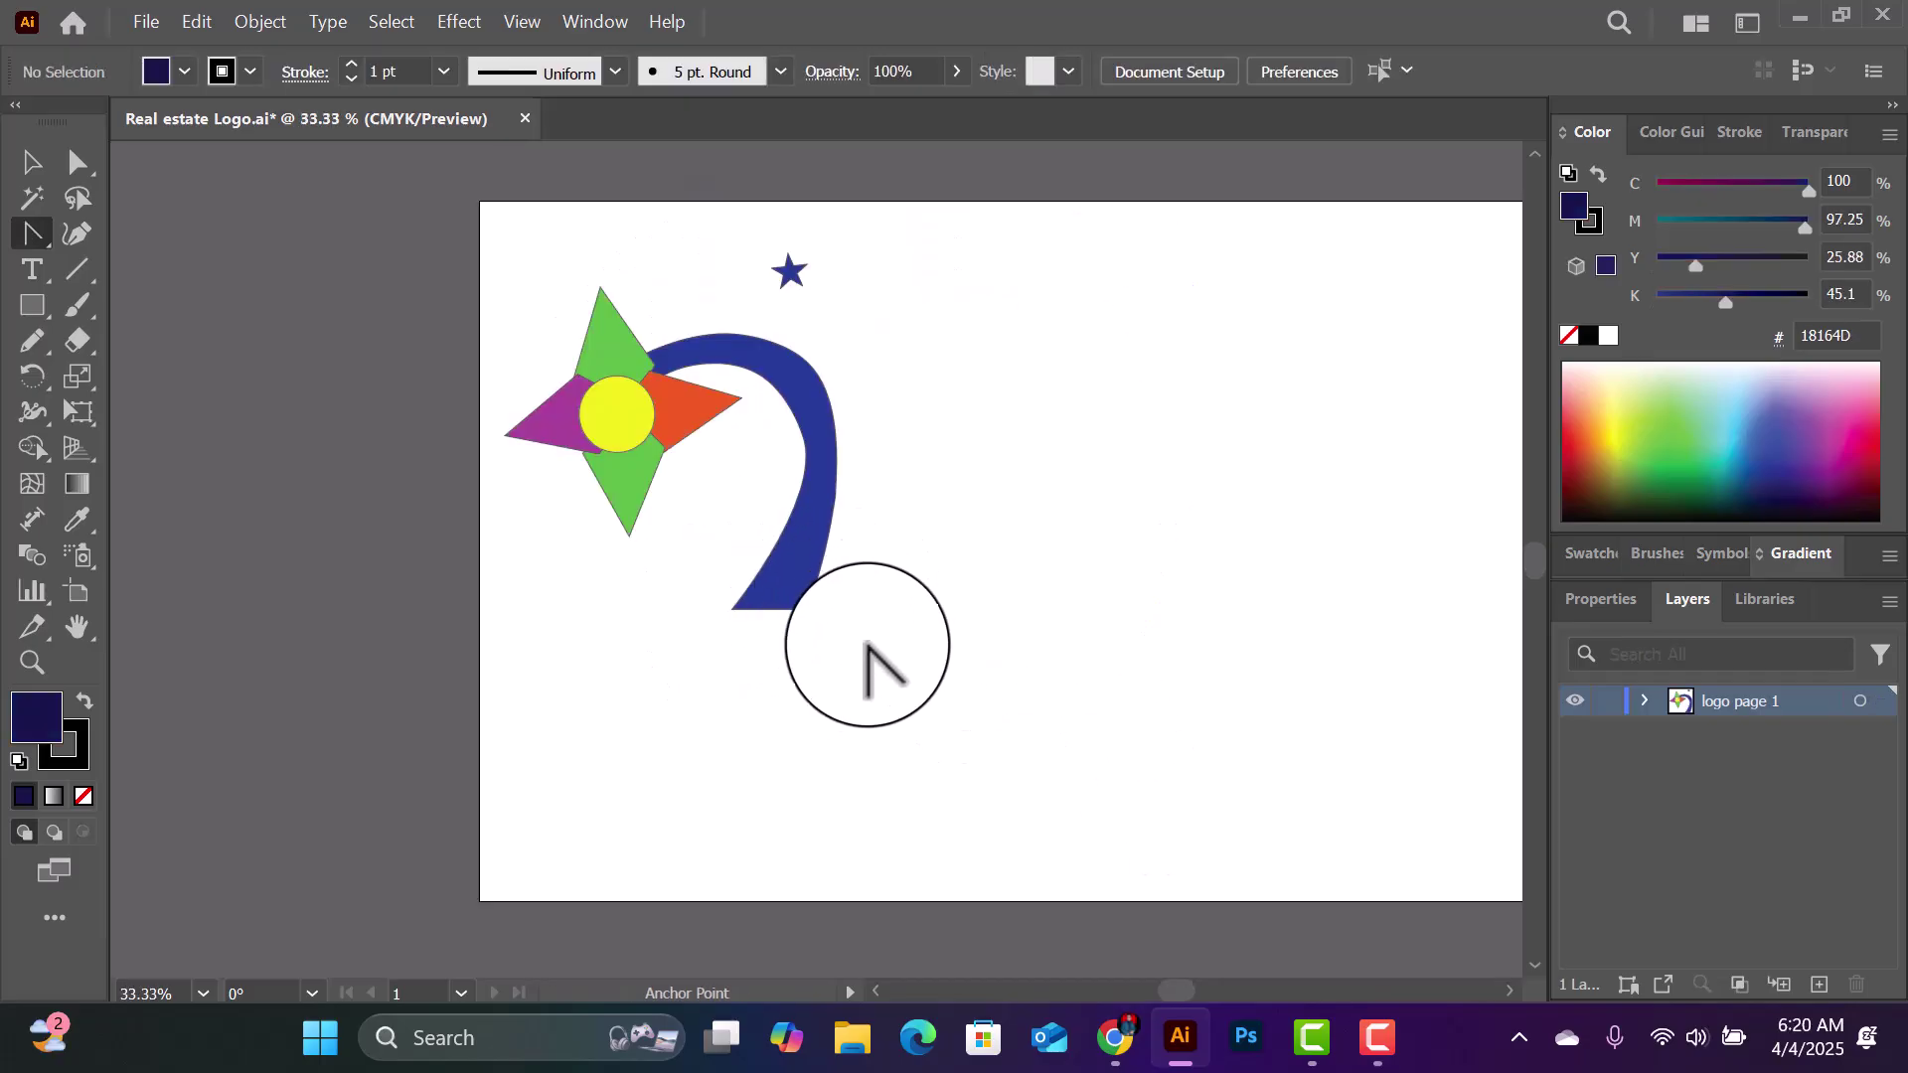
click(31, 305)
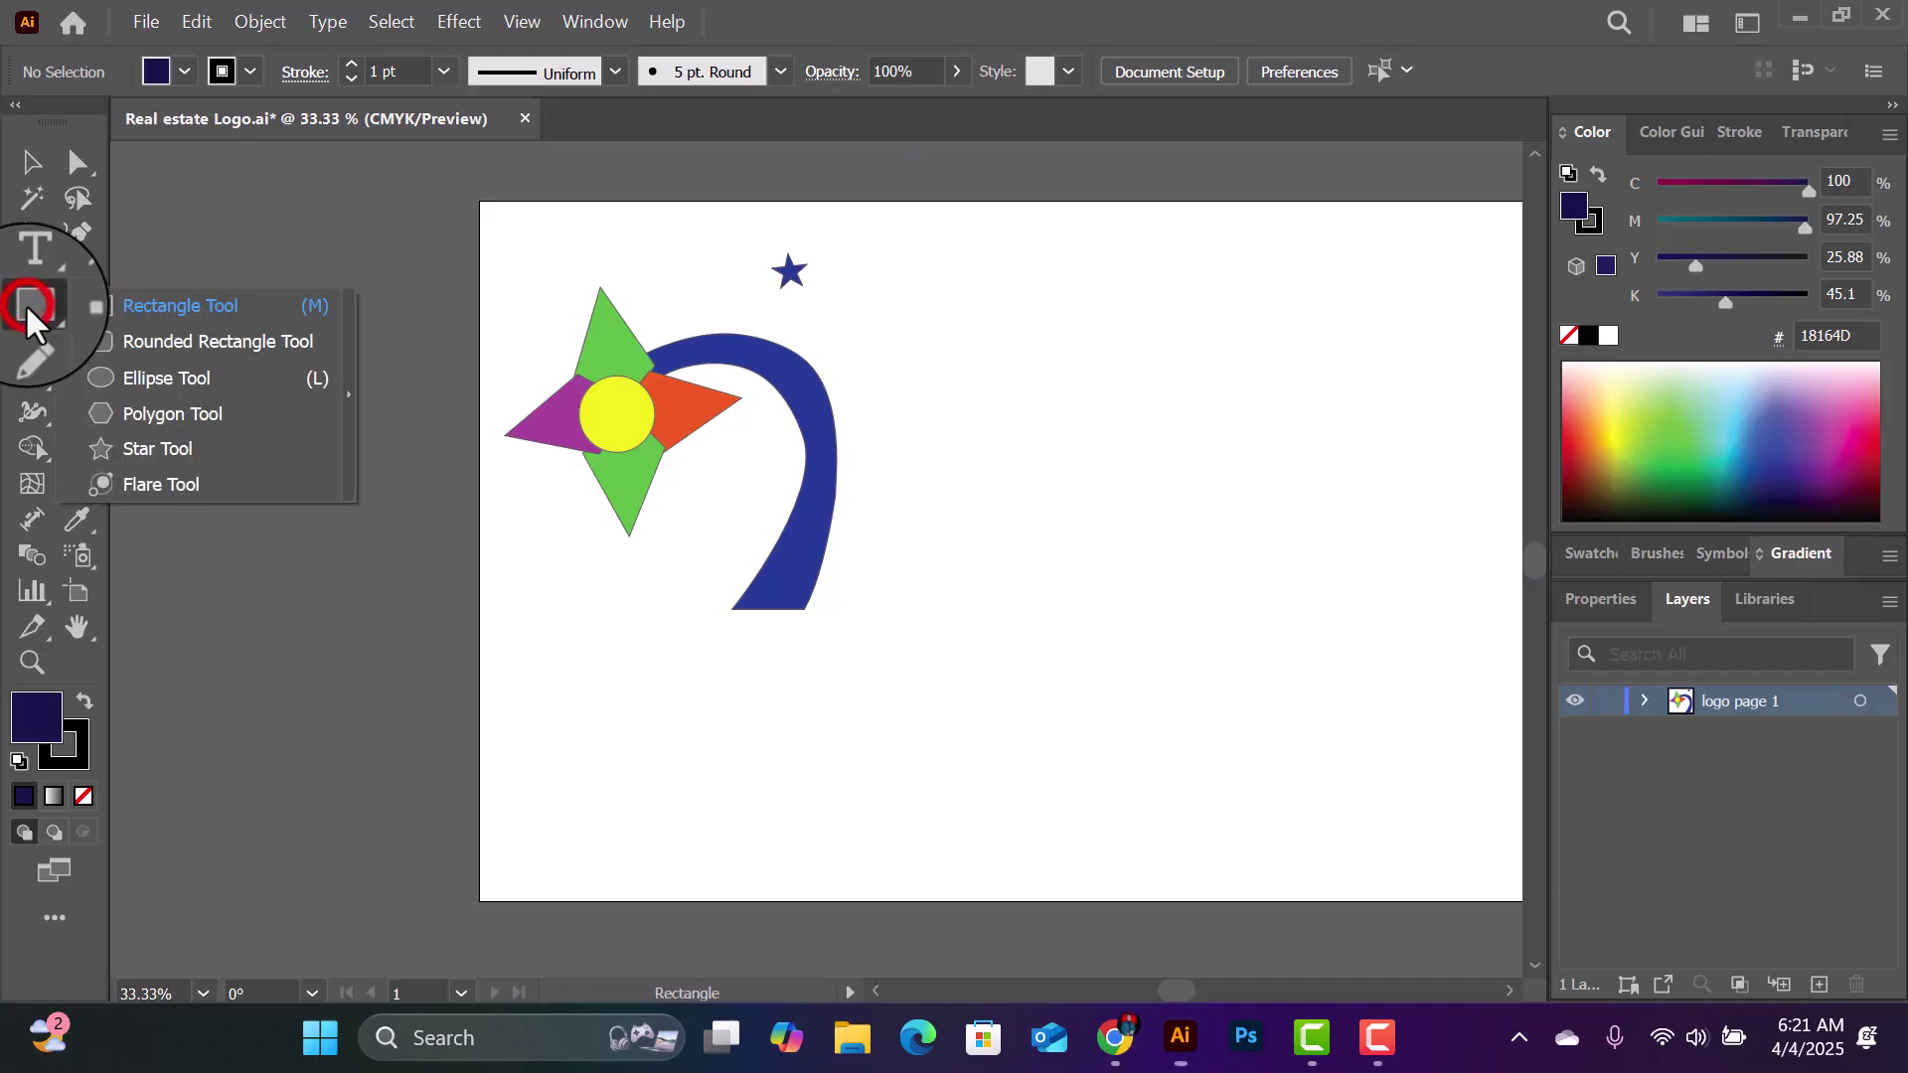
click(140, 306)
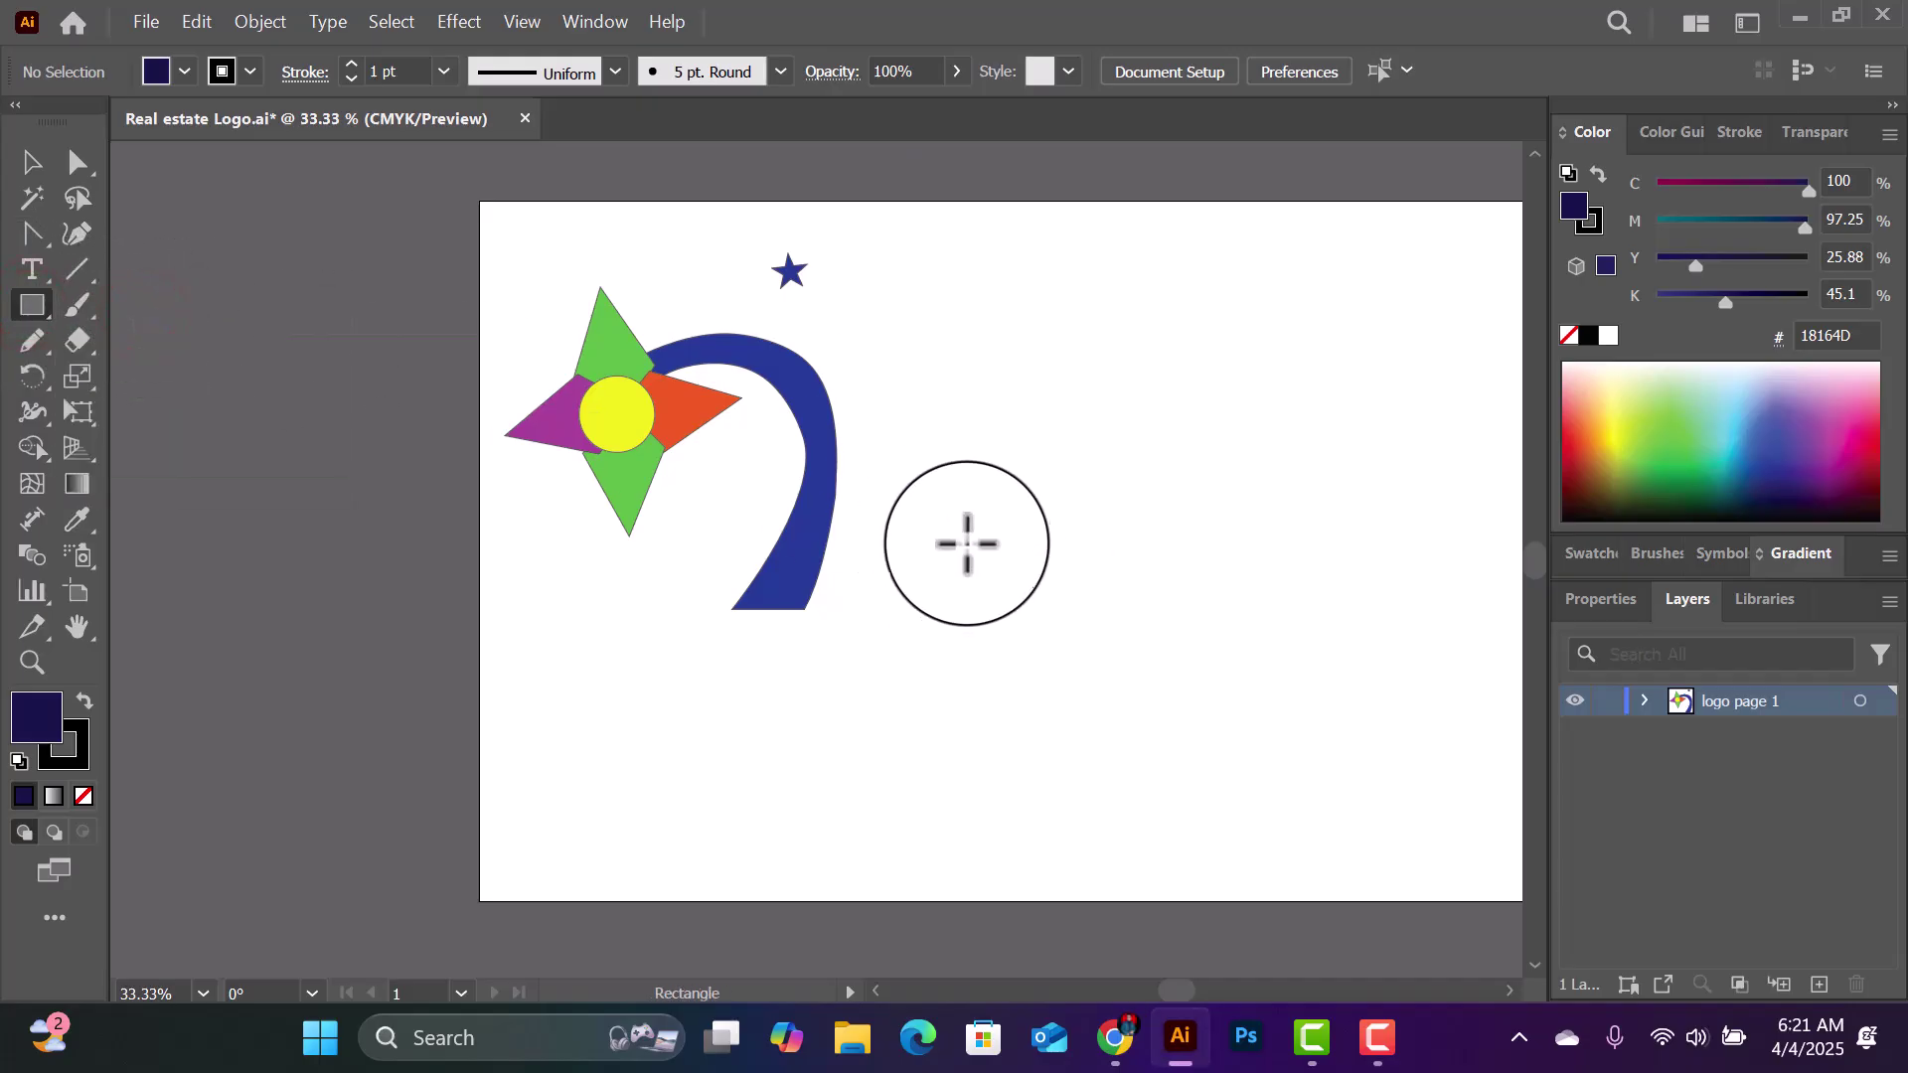
drag(1020, 444, 1249, 575)
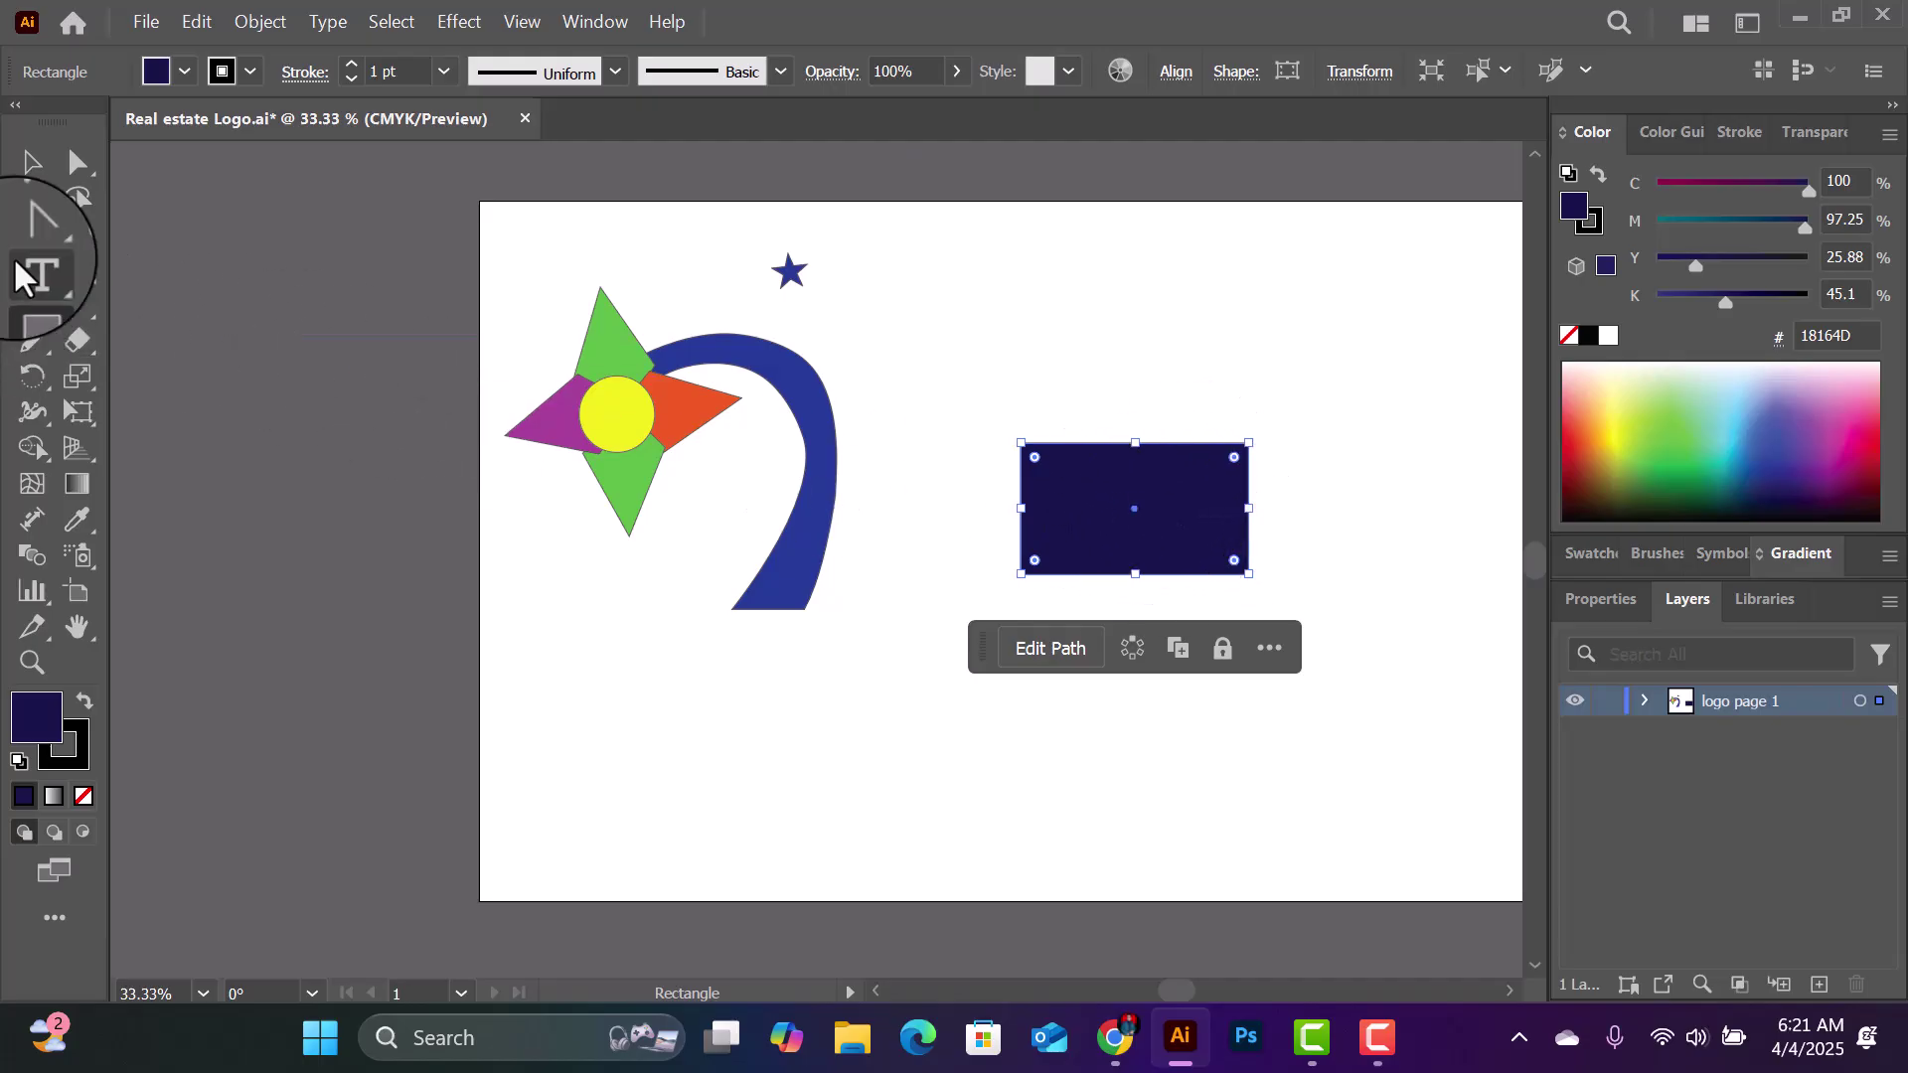
drag(27, 231, 234, 350)
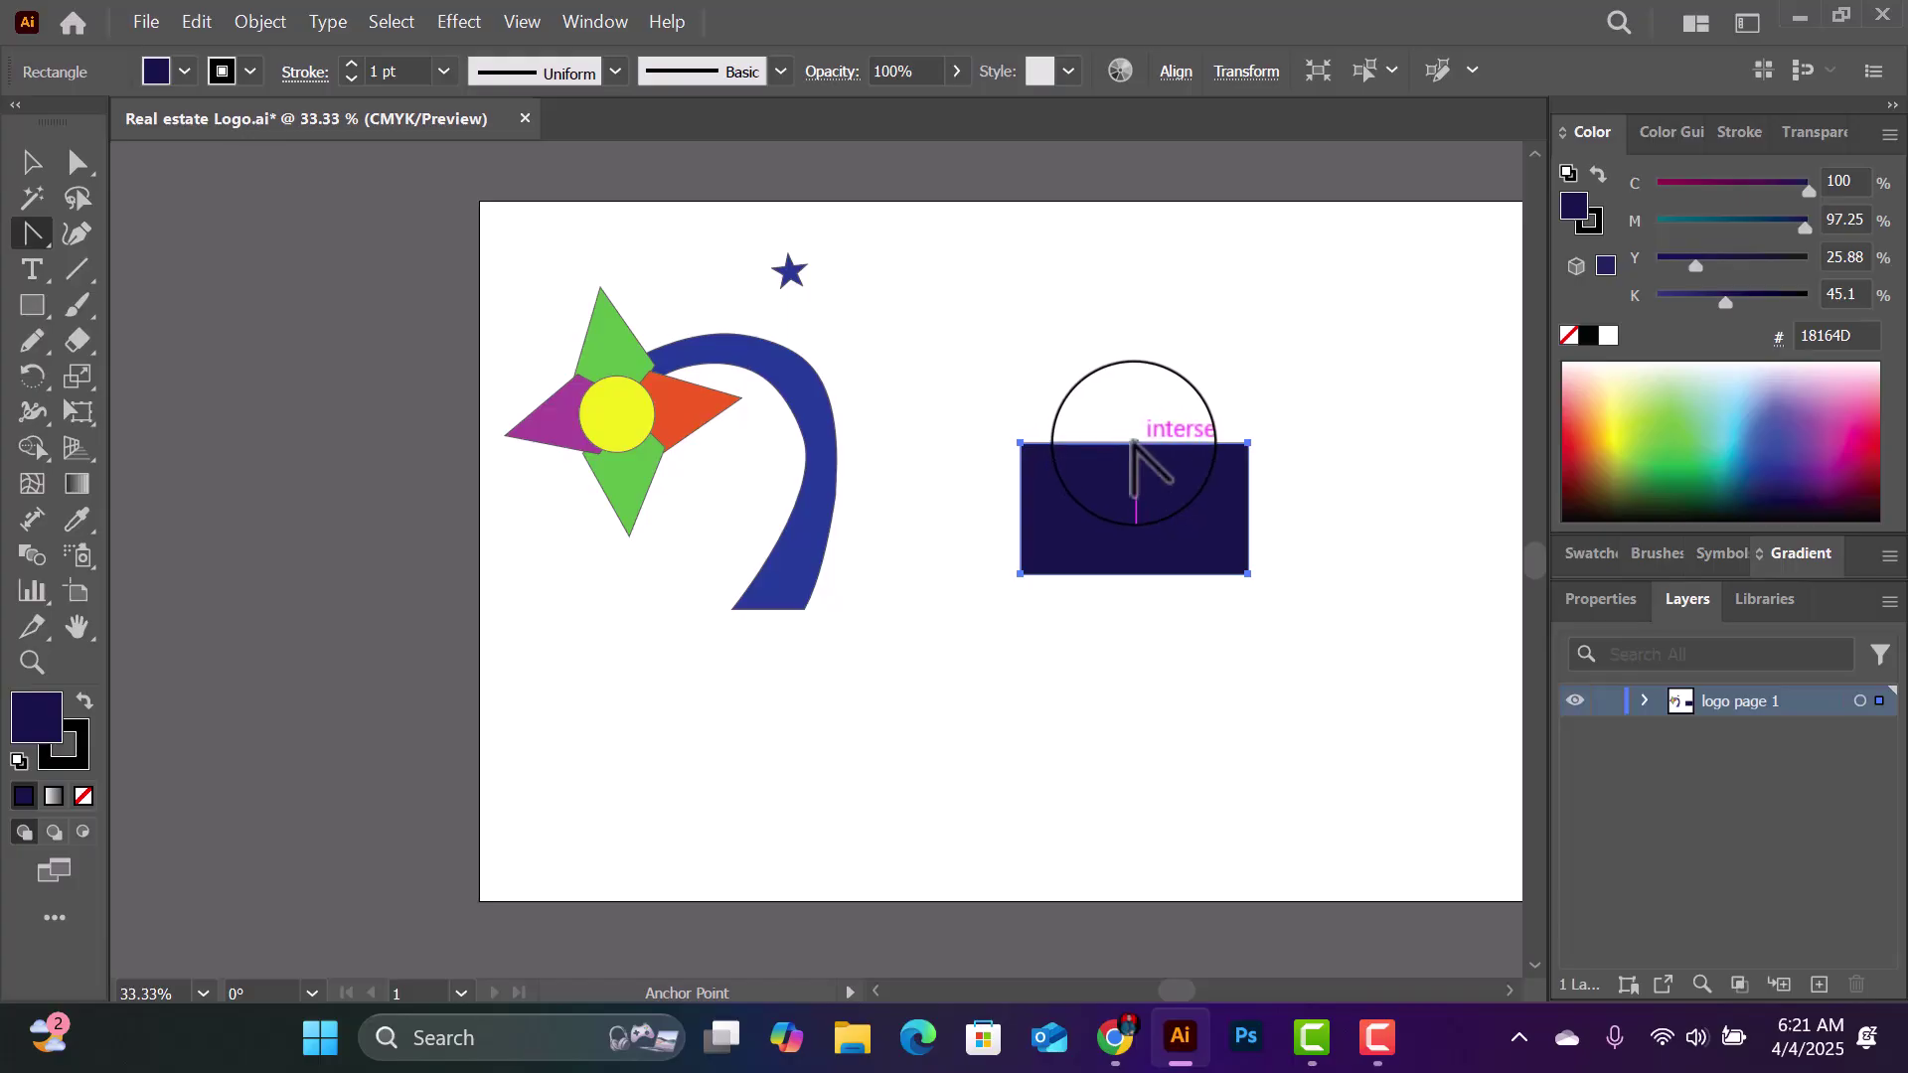
mouse_move(1126, 486)
mouse_down()
mouse_move(1115, 375)
mouse_move(1134, 370)
mouse_move(1128, 457)
mouse_up()
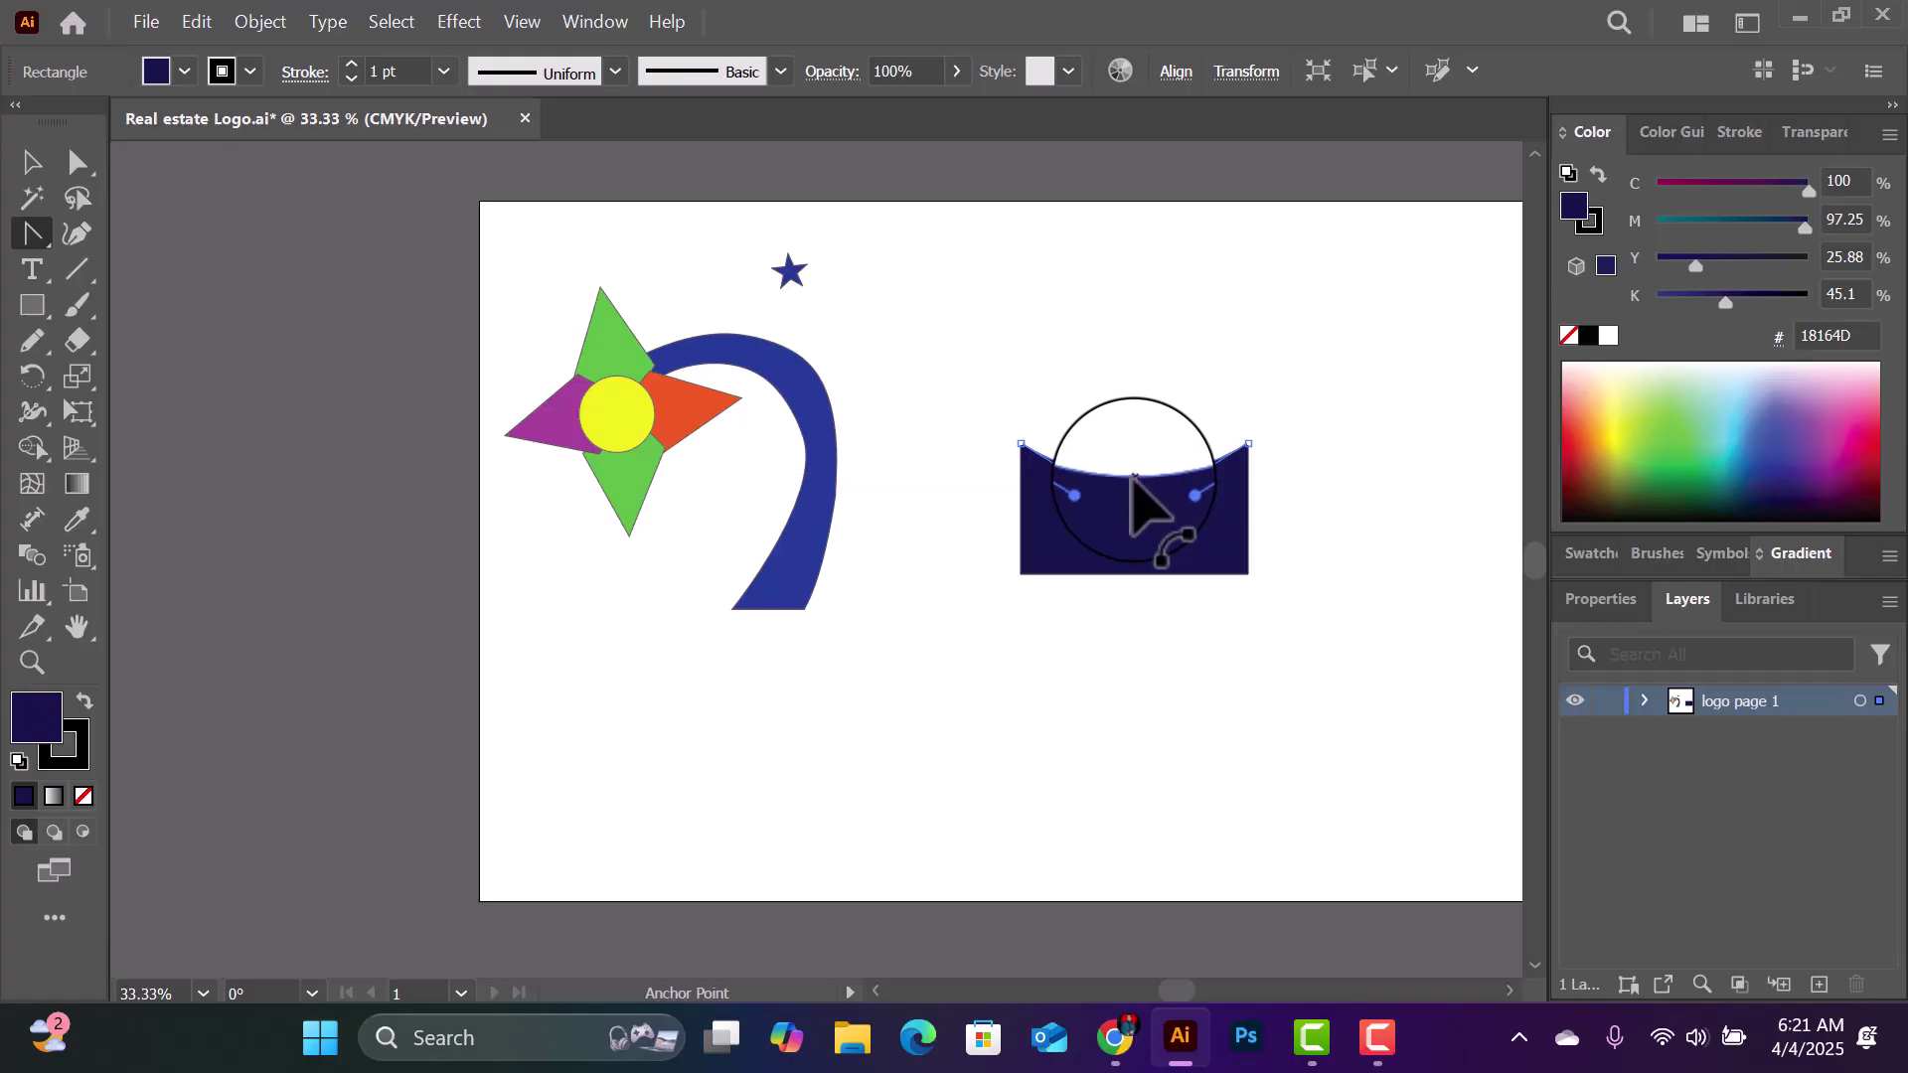
Step: Flatten the top edge, curve the left and right edges inward, and round the lower corners
drag(1130, 464, 1134, 415)
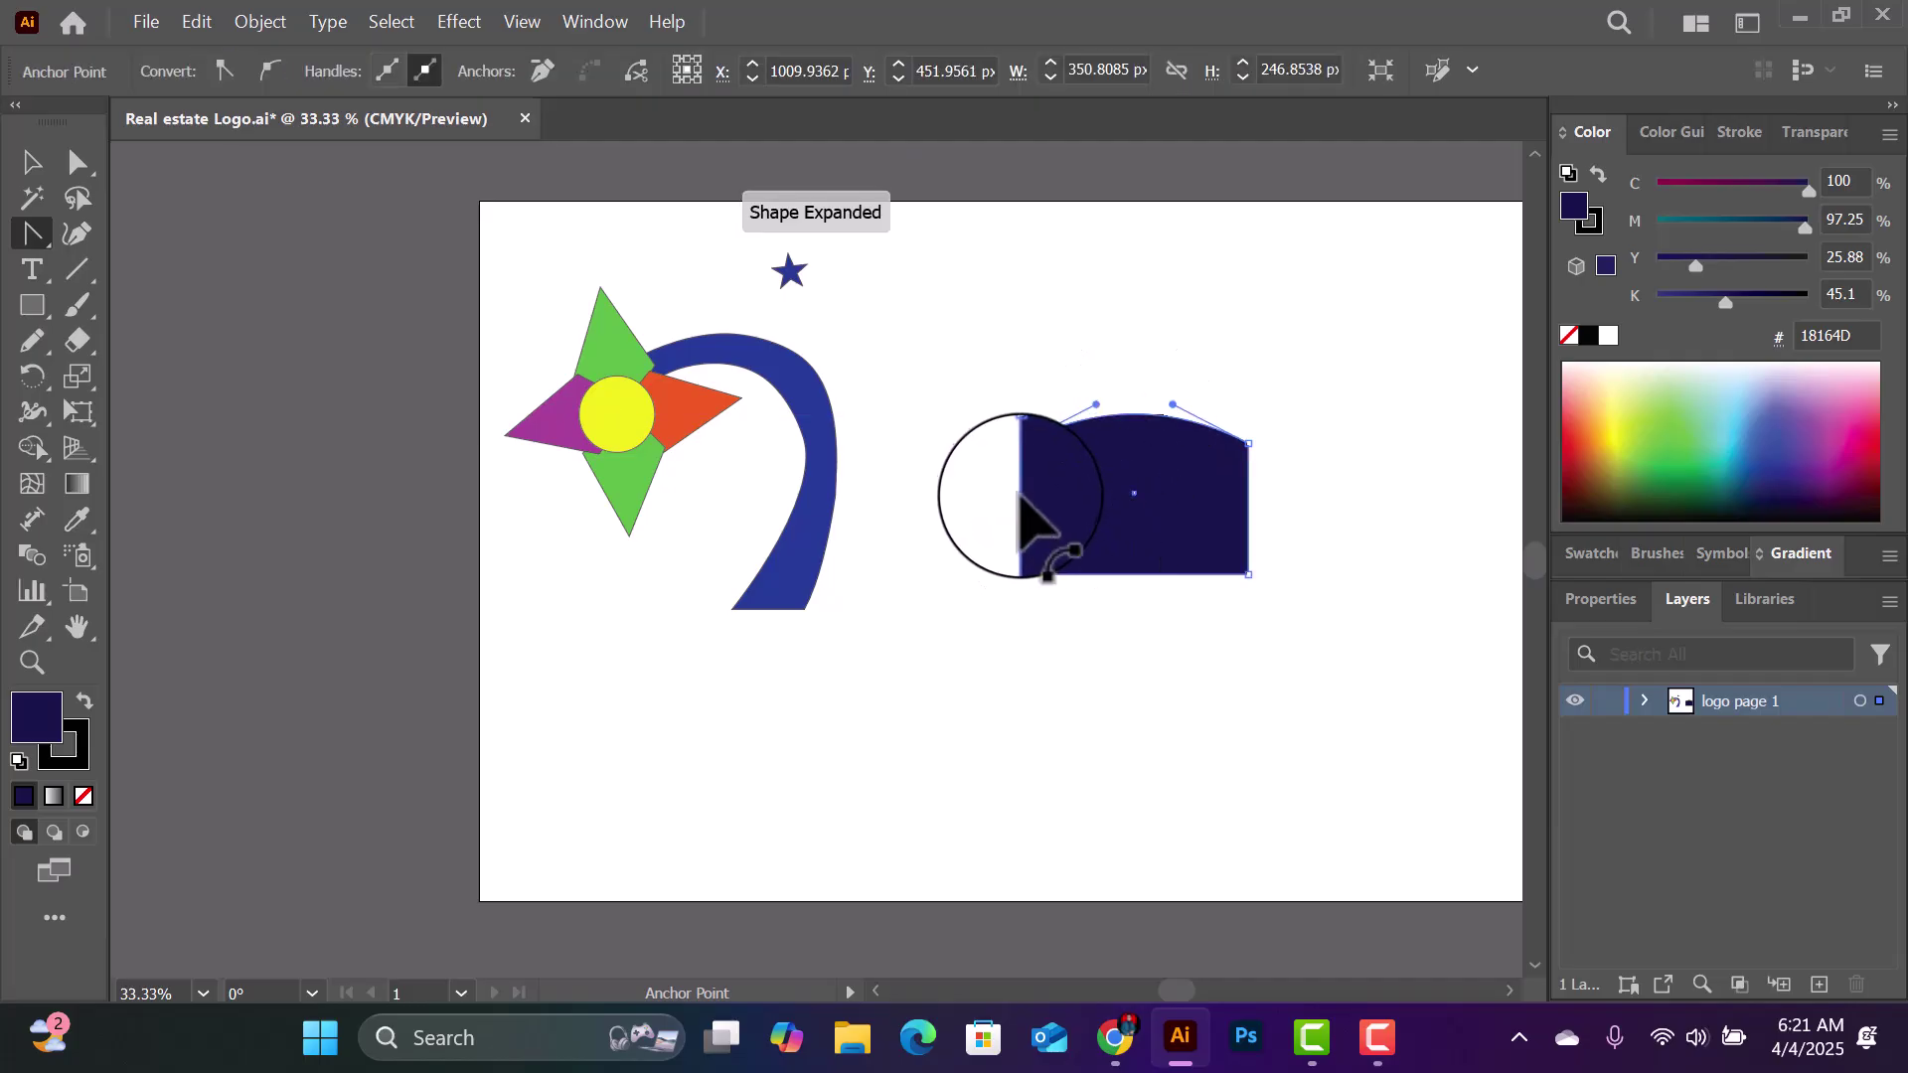
drag(1021, 495, 1093, 519)
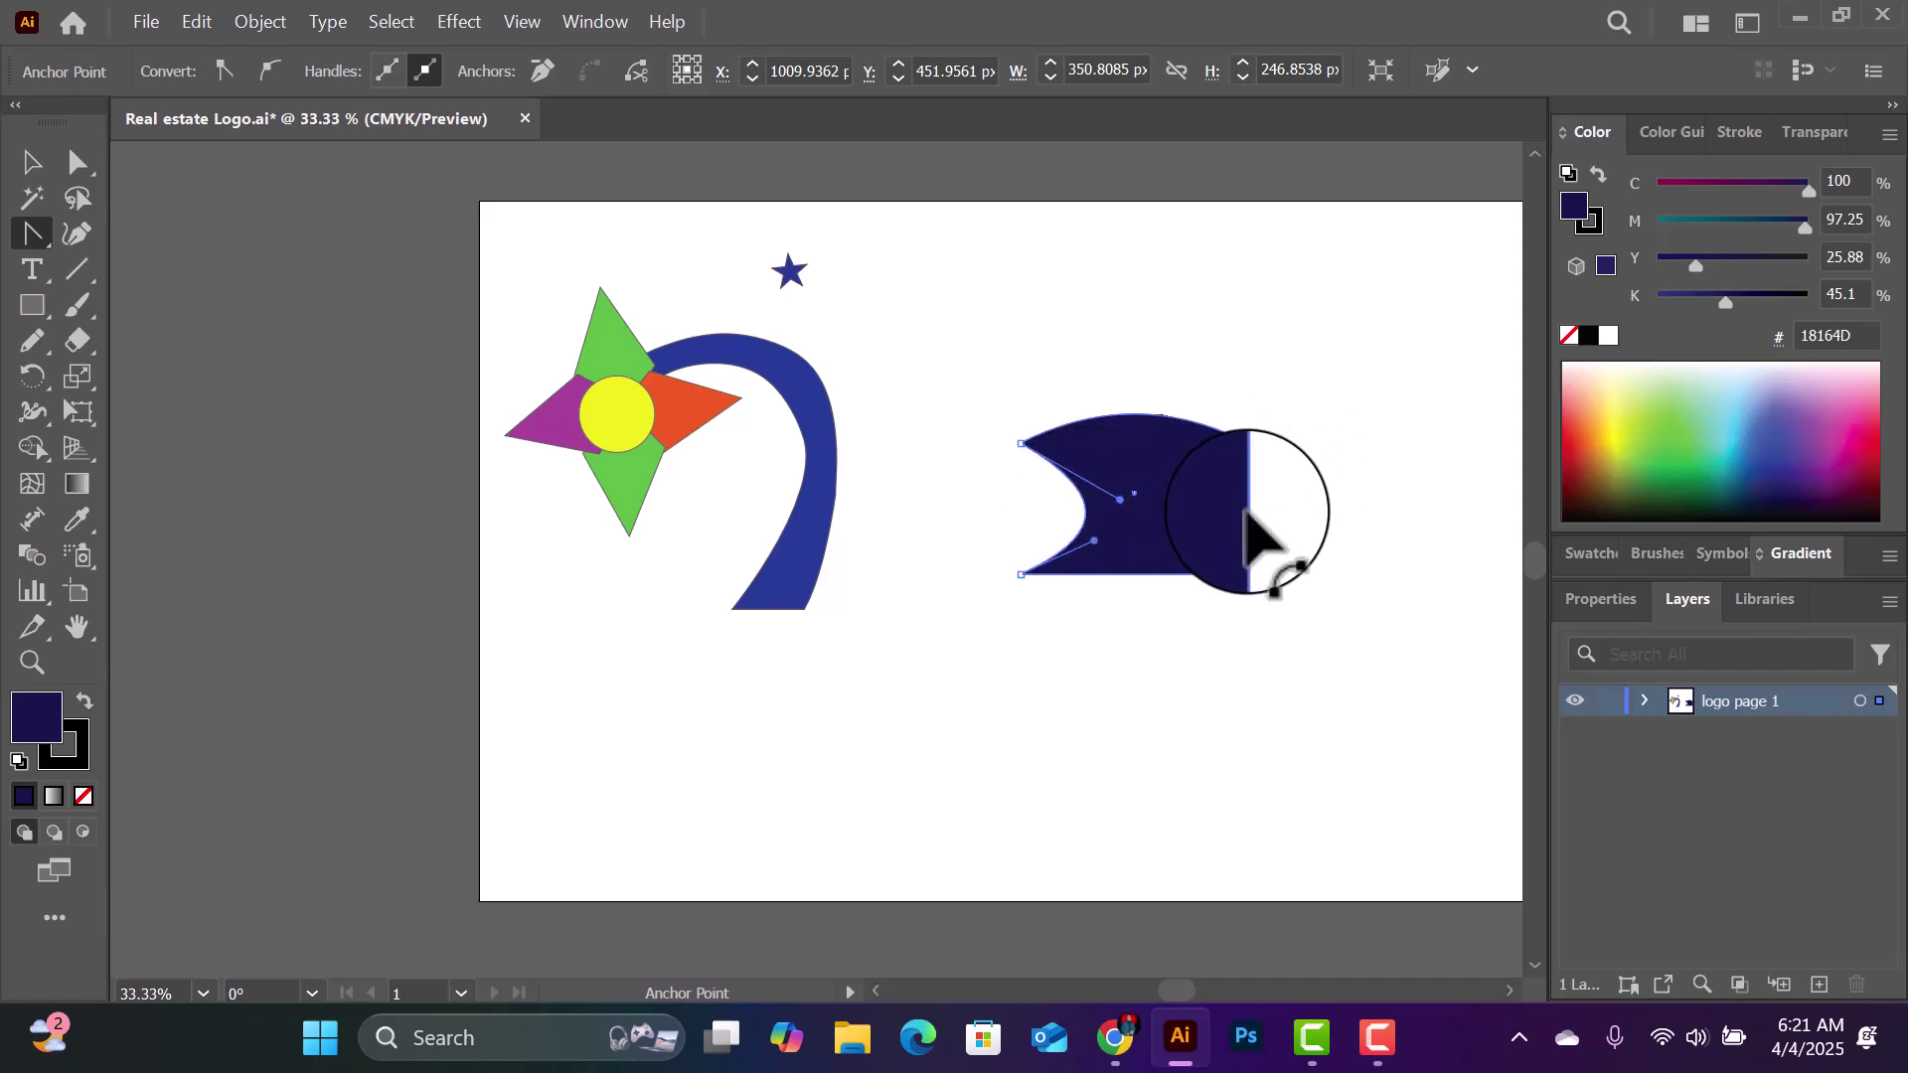
drag(1249, 516, 1138, 616)
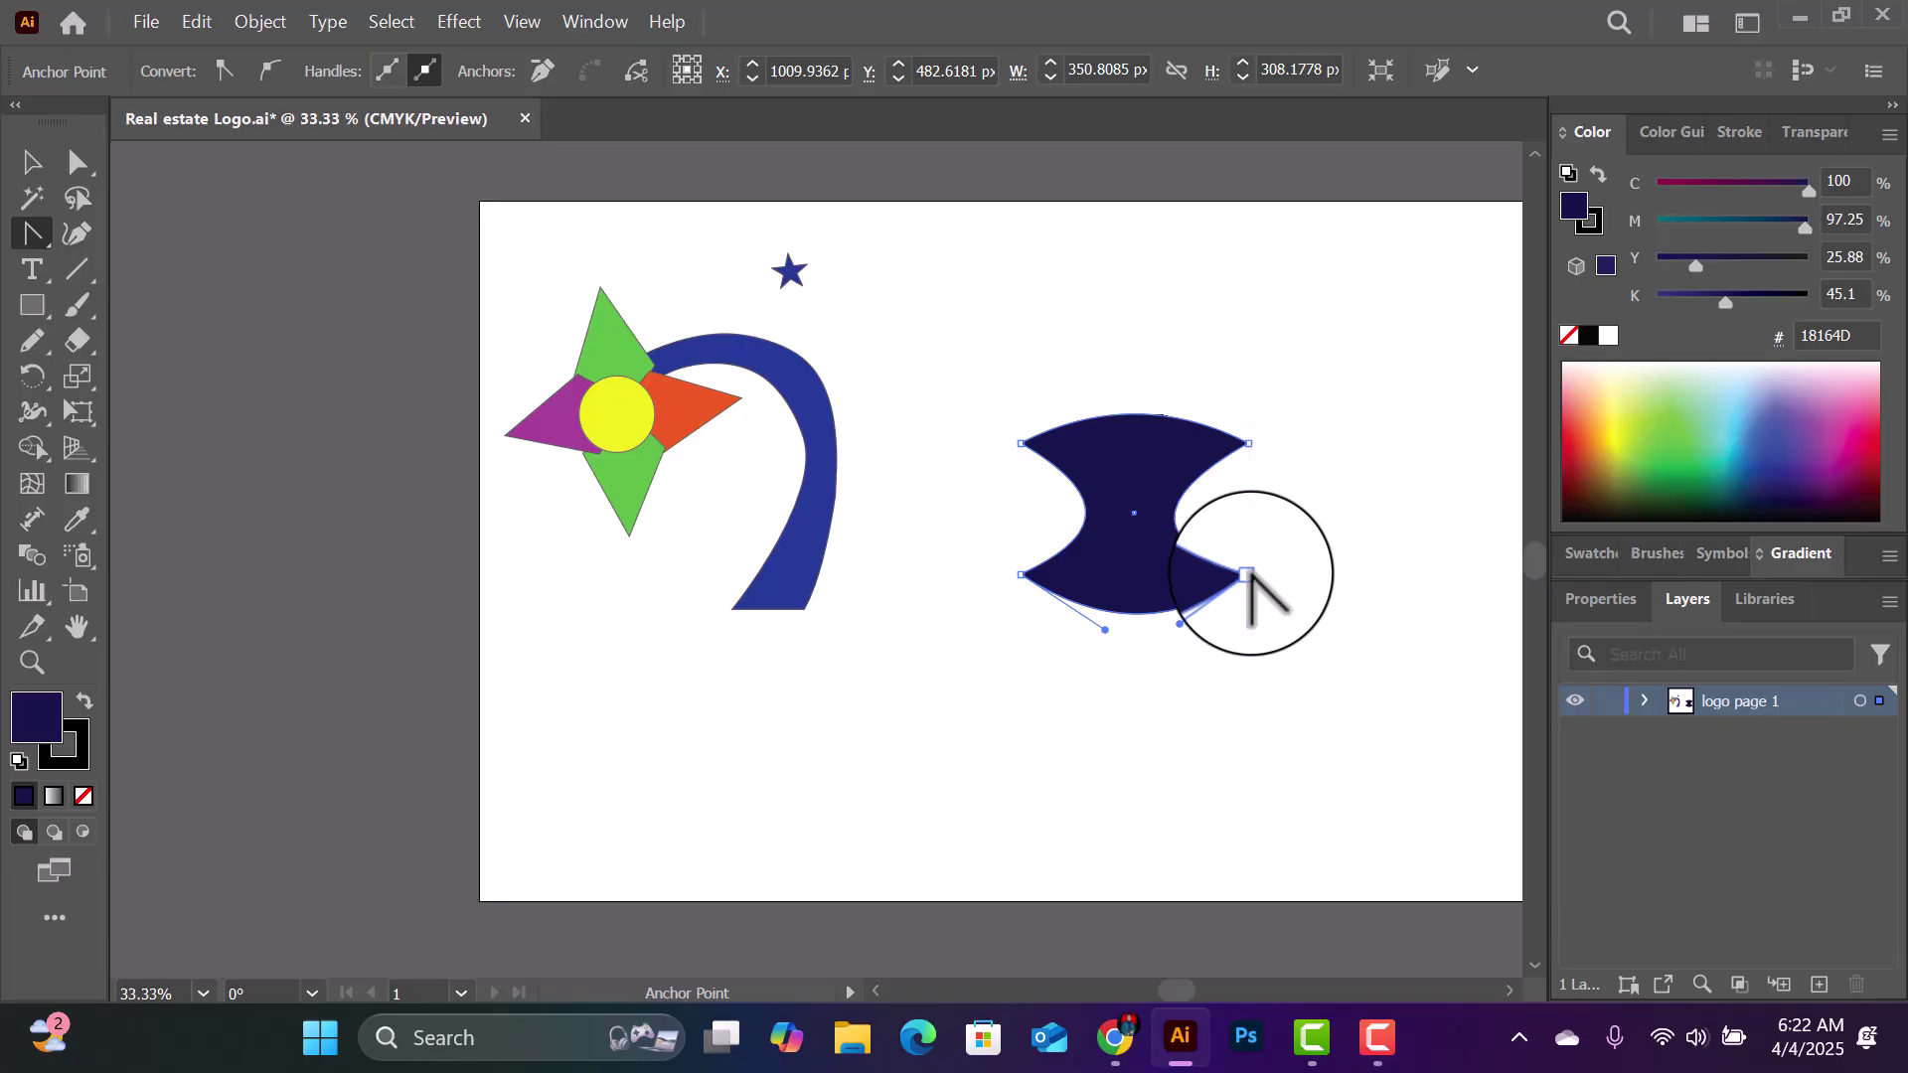
drag(1248, 574, 1165, 564)
mouse_move(1120, 489)
mouse_down()
mouse_move(1136, 475)
mouse_move(1145, 512)
mouse_up()
click(1022, 574)
mouse_move(1026, 576)
mouse_down()
mouse_move(1043, 563)
mouse_move(1034, 630)
mouse_move(1036, 596)
mouse_up()
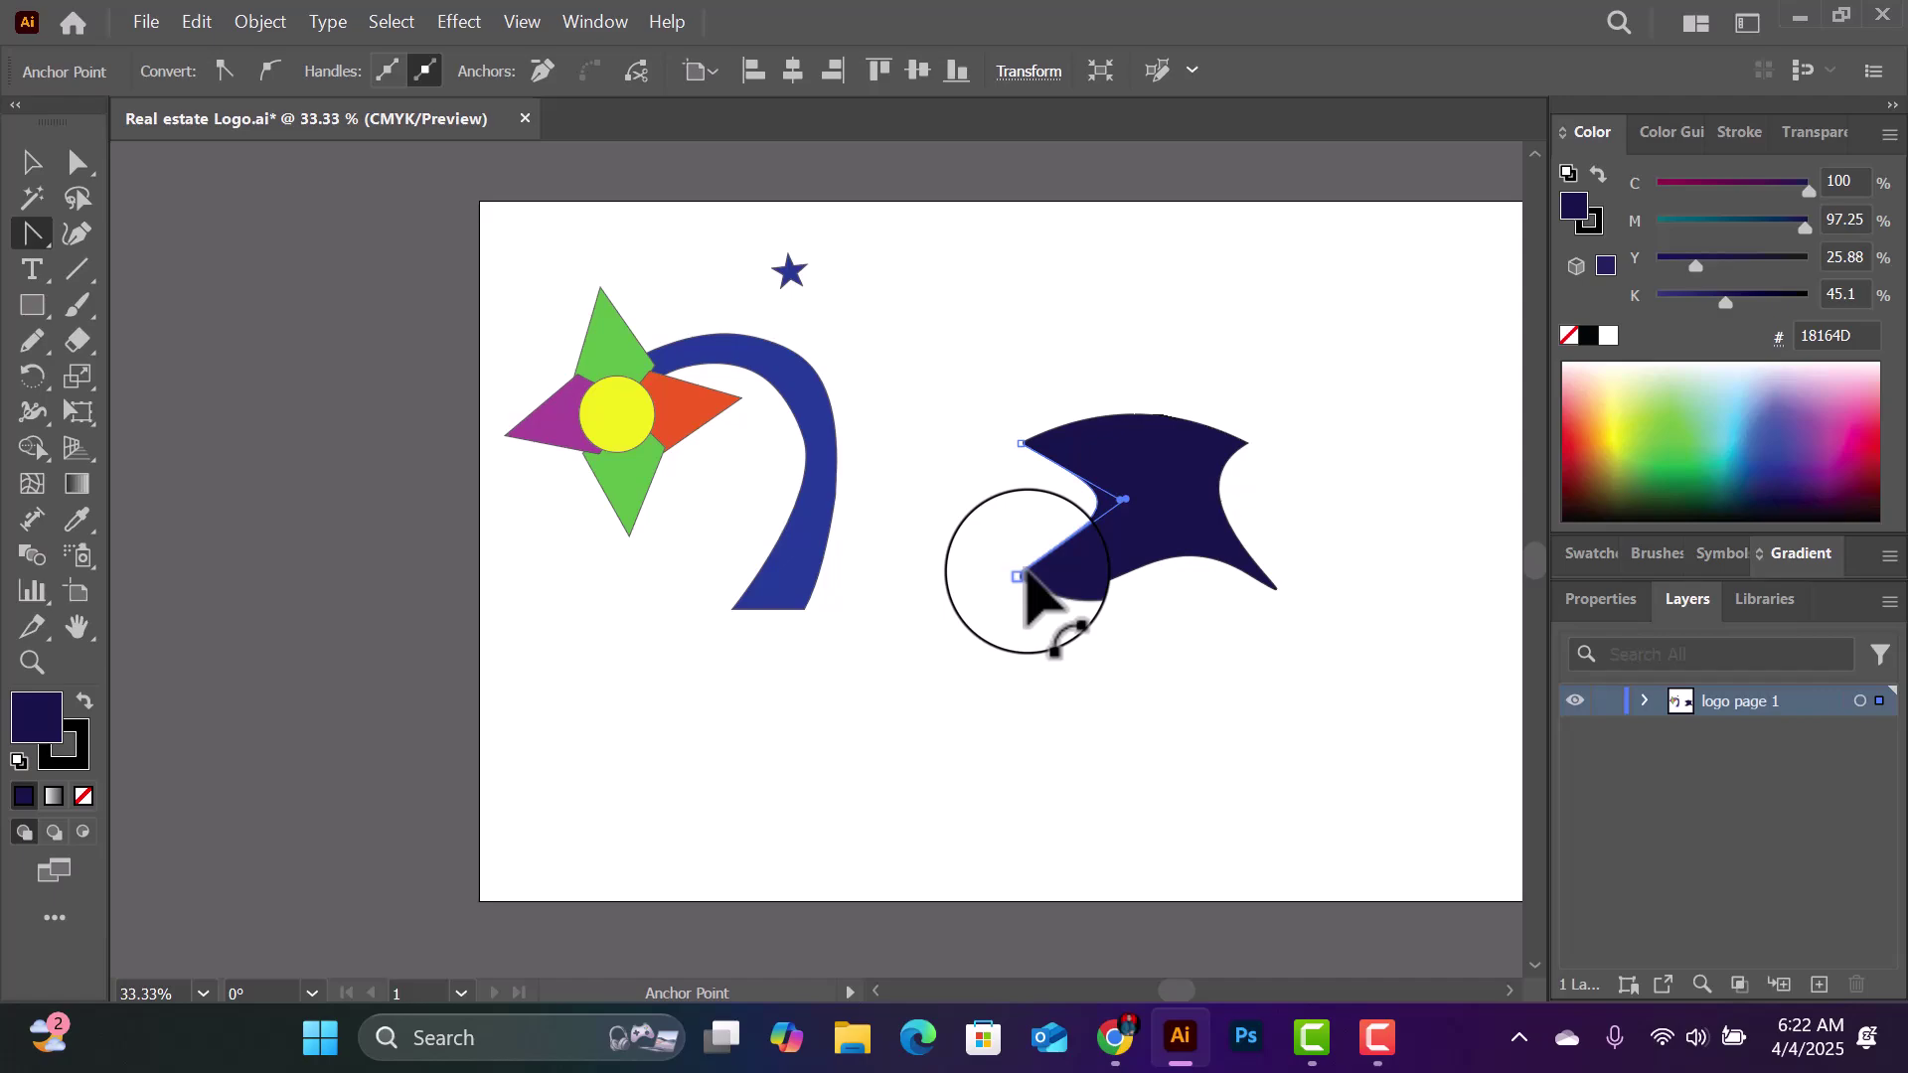
Step: Refine the left and right sides into concave notches, making the right notch shallower
click(1123, 497)
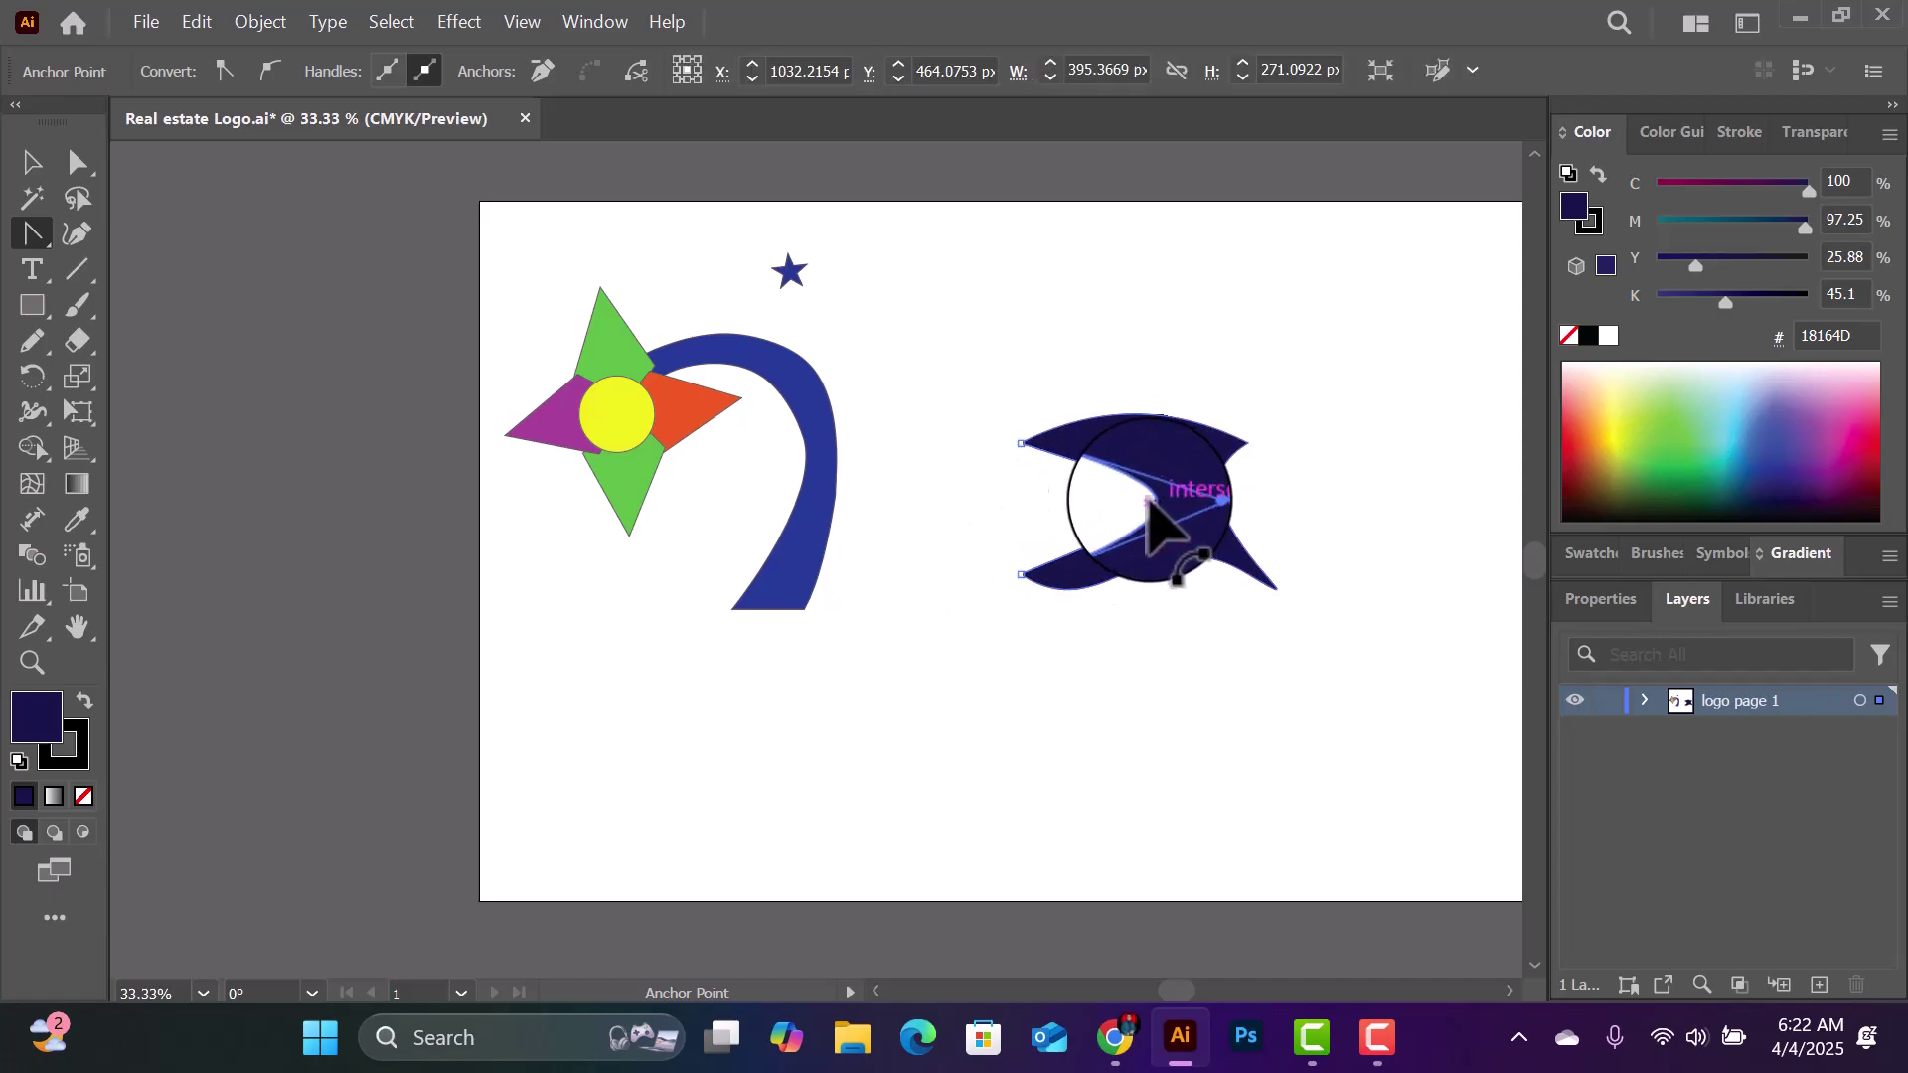
drag(1015, 515, 1118, 509)
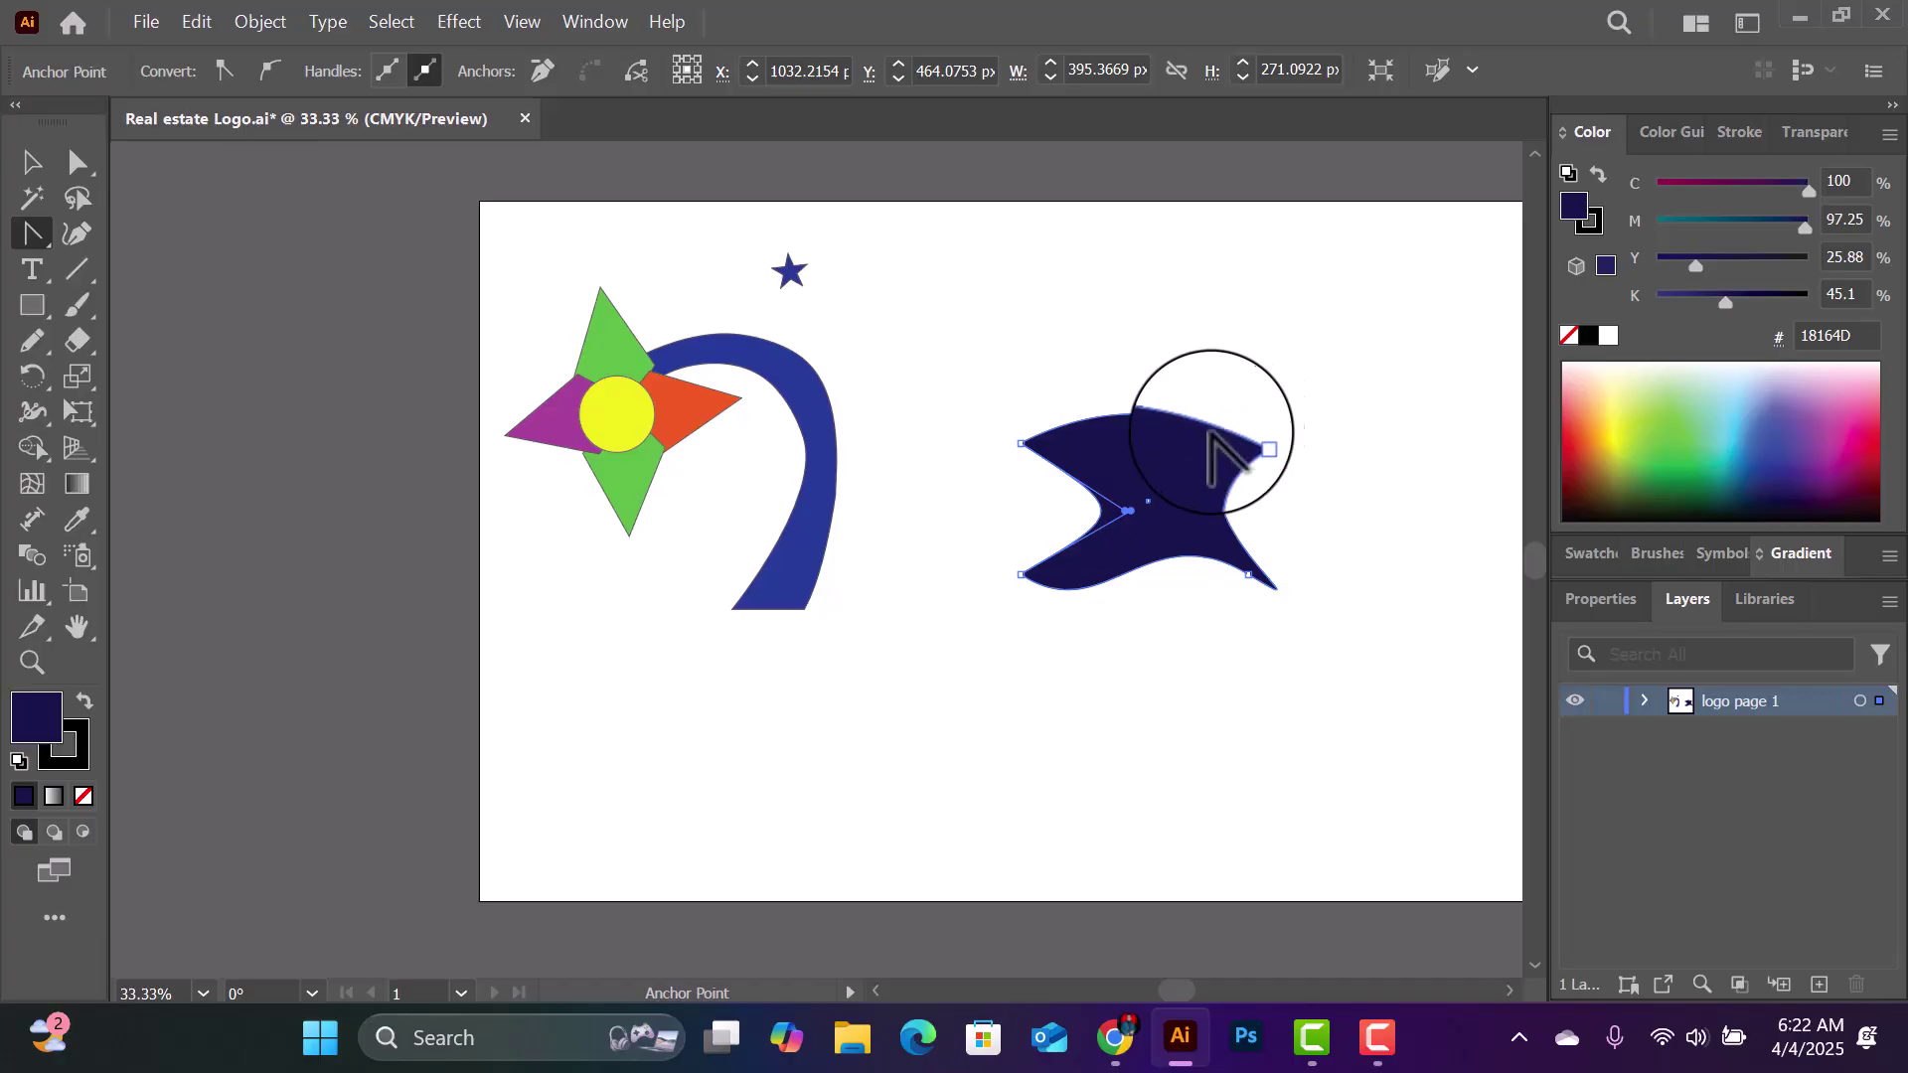
drag(1185, 417, 1237, 475)
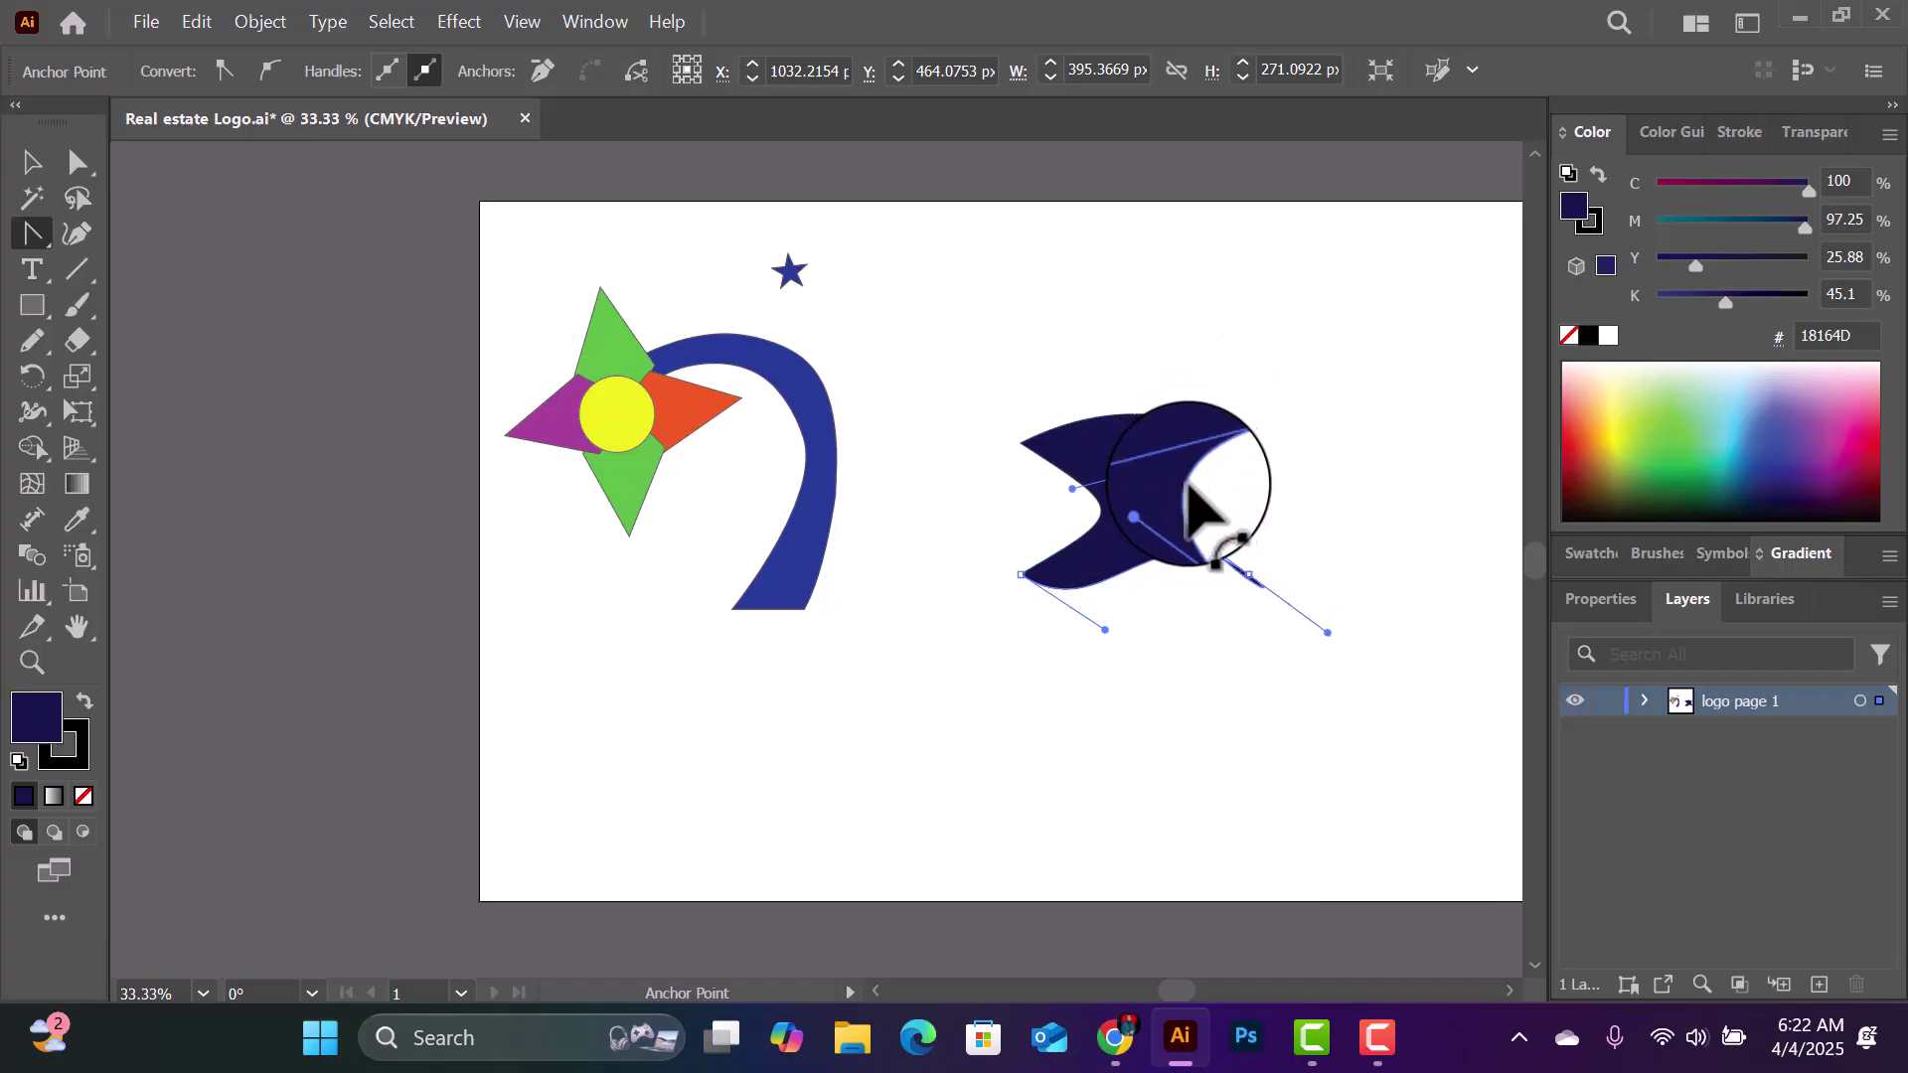
drag(1197, 497, 1250, 604)
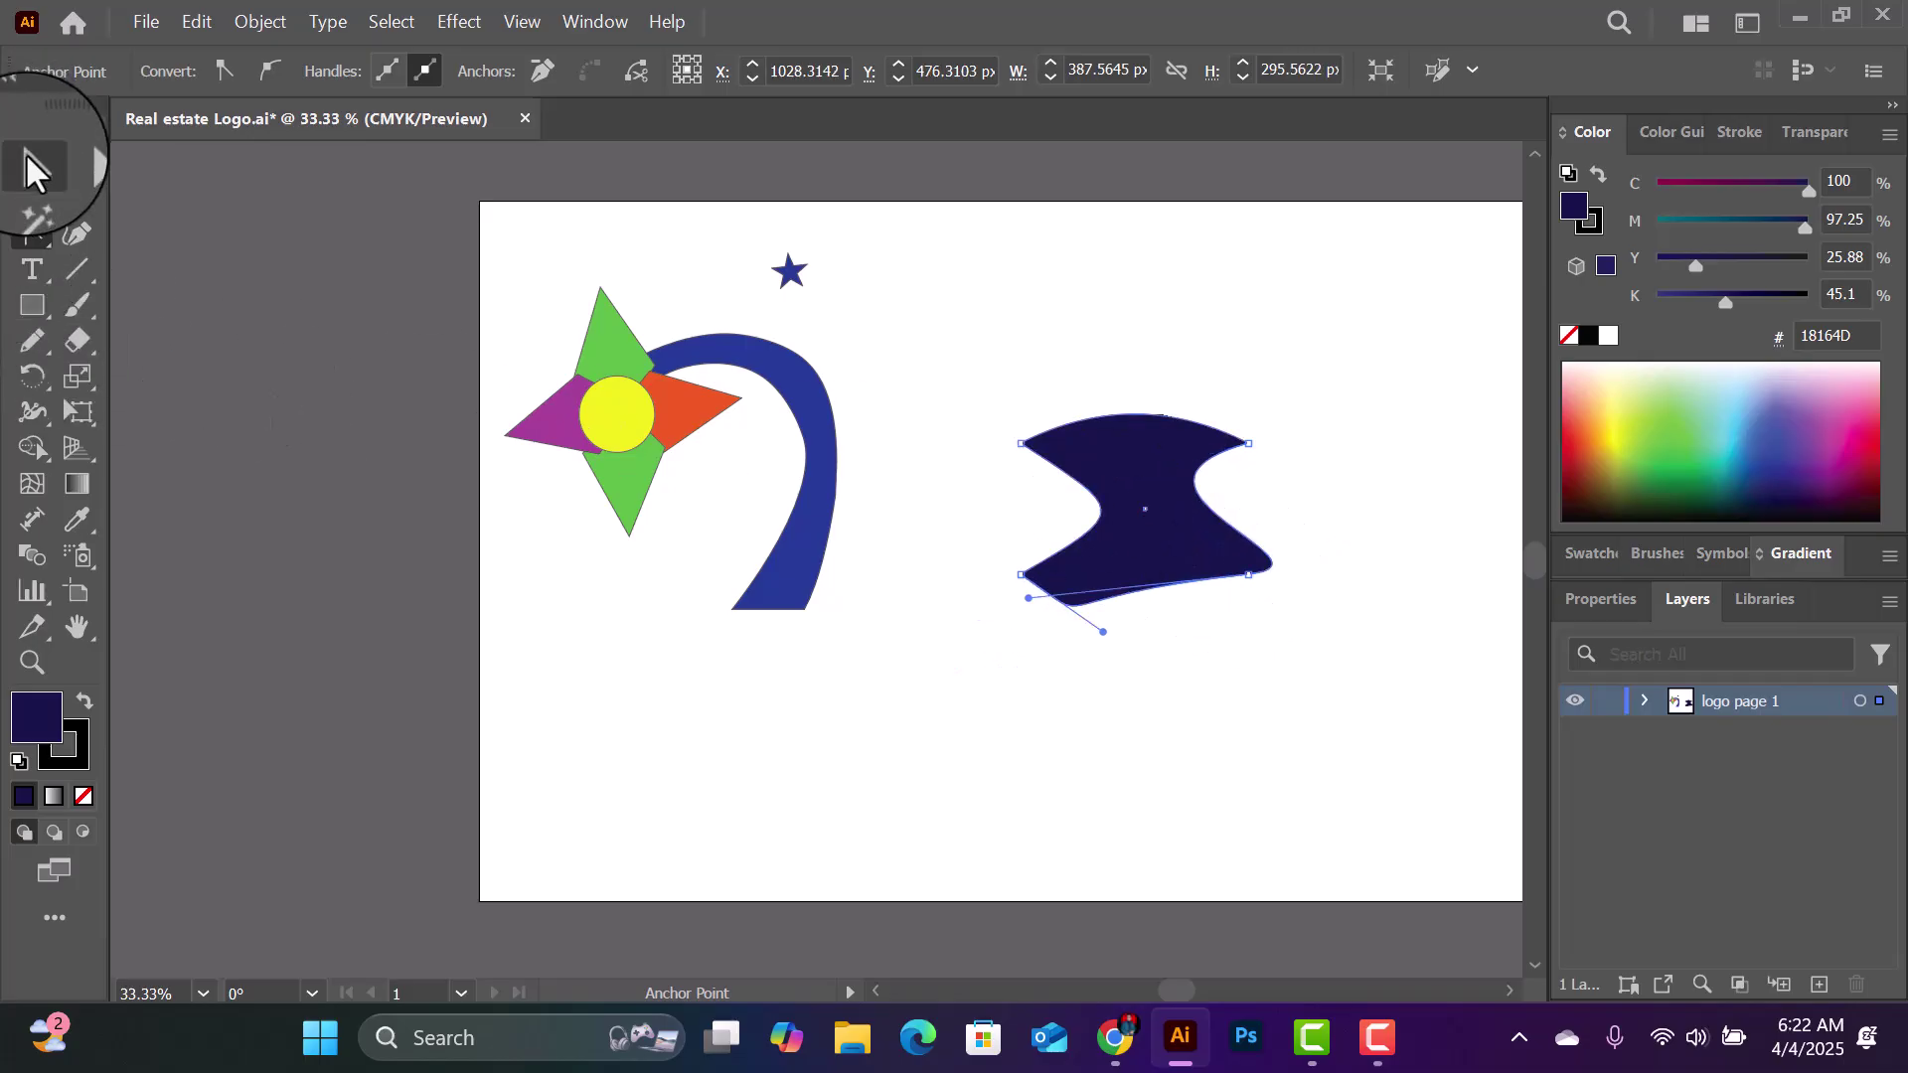
Step: Drag the navy pinched shape down-left so it sits directly beneath the swoosh
click(30, 169)
drag(1181, 477, 817, 621)
drag(821, 621, 821, 621)
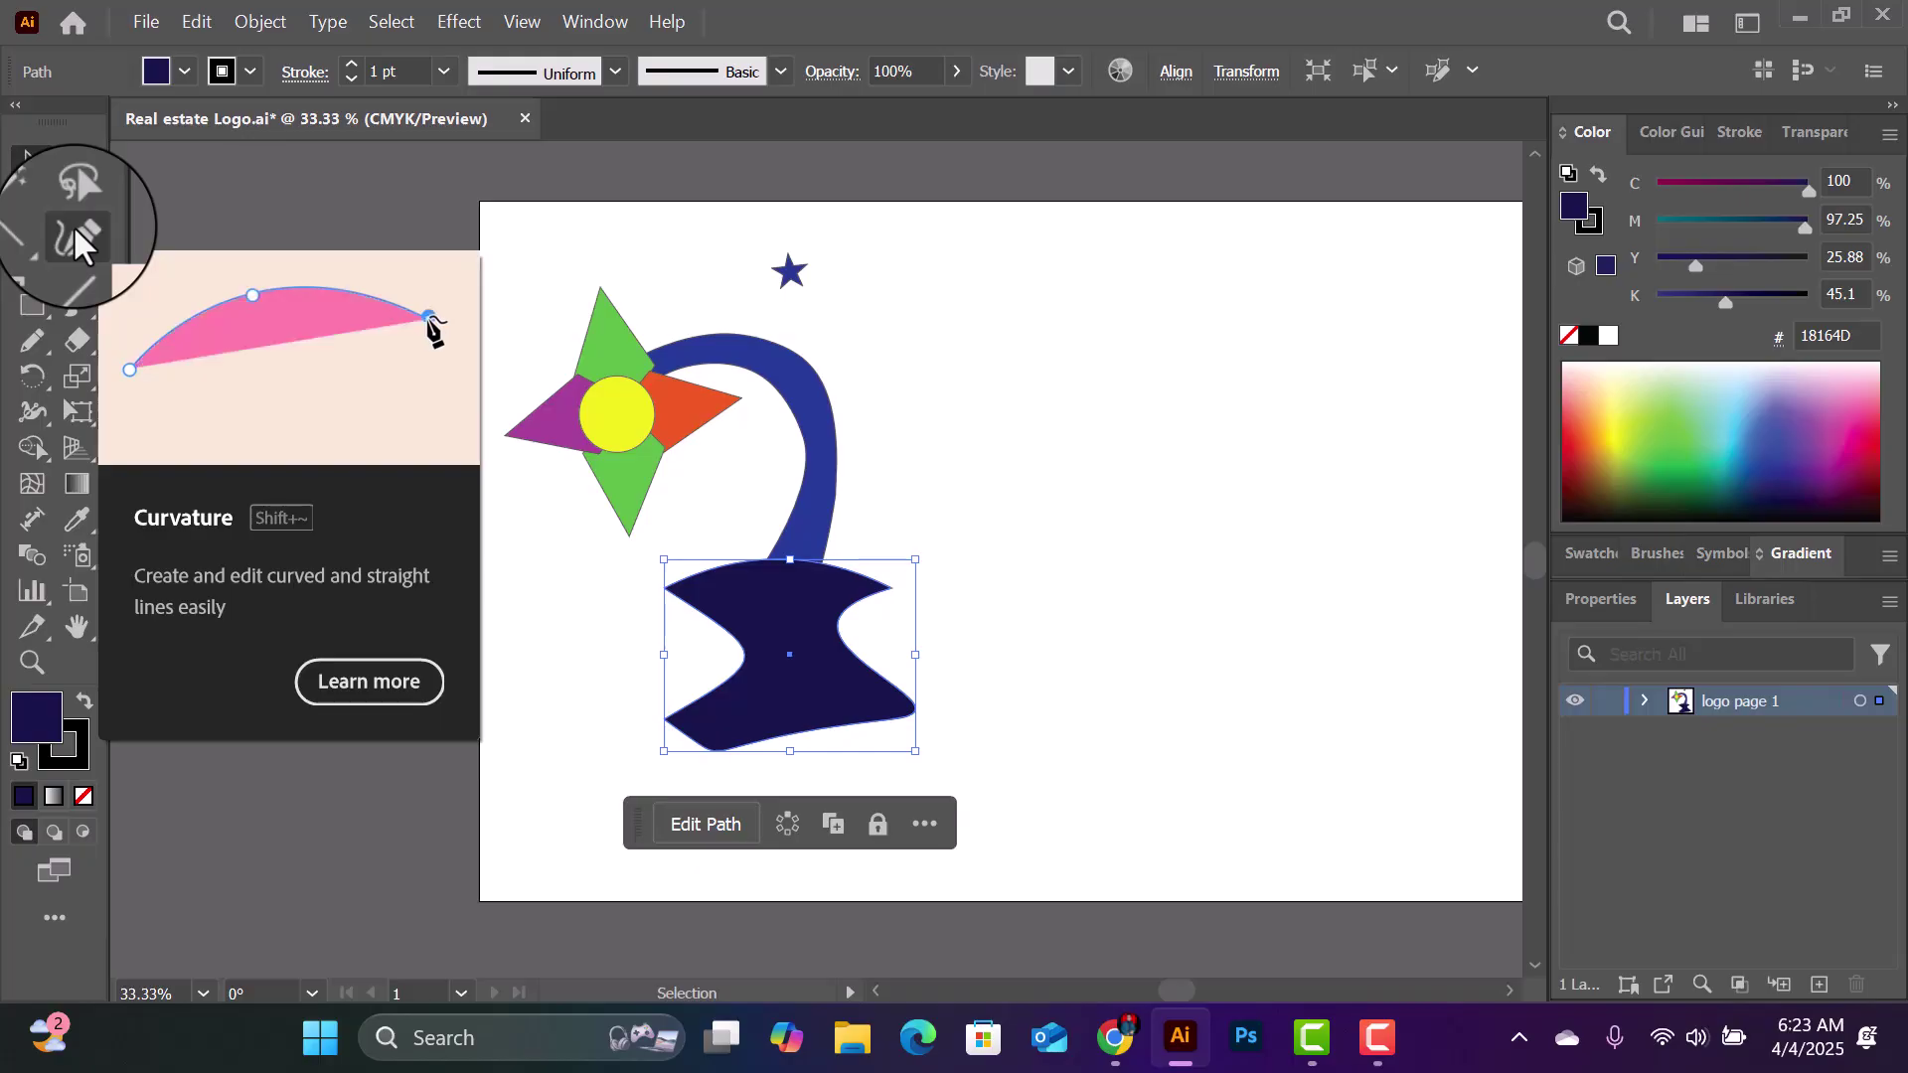
Step: Draw a three-point curvature oval above and right of the flower-and-swoosh logo
click(74, 227)
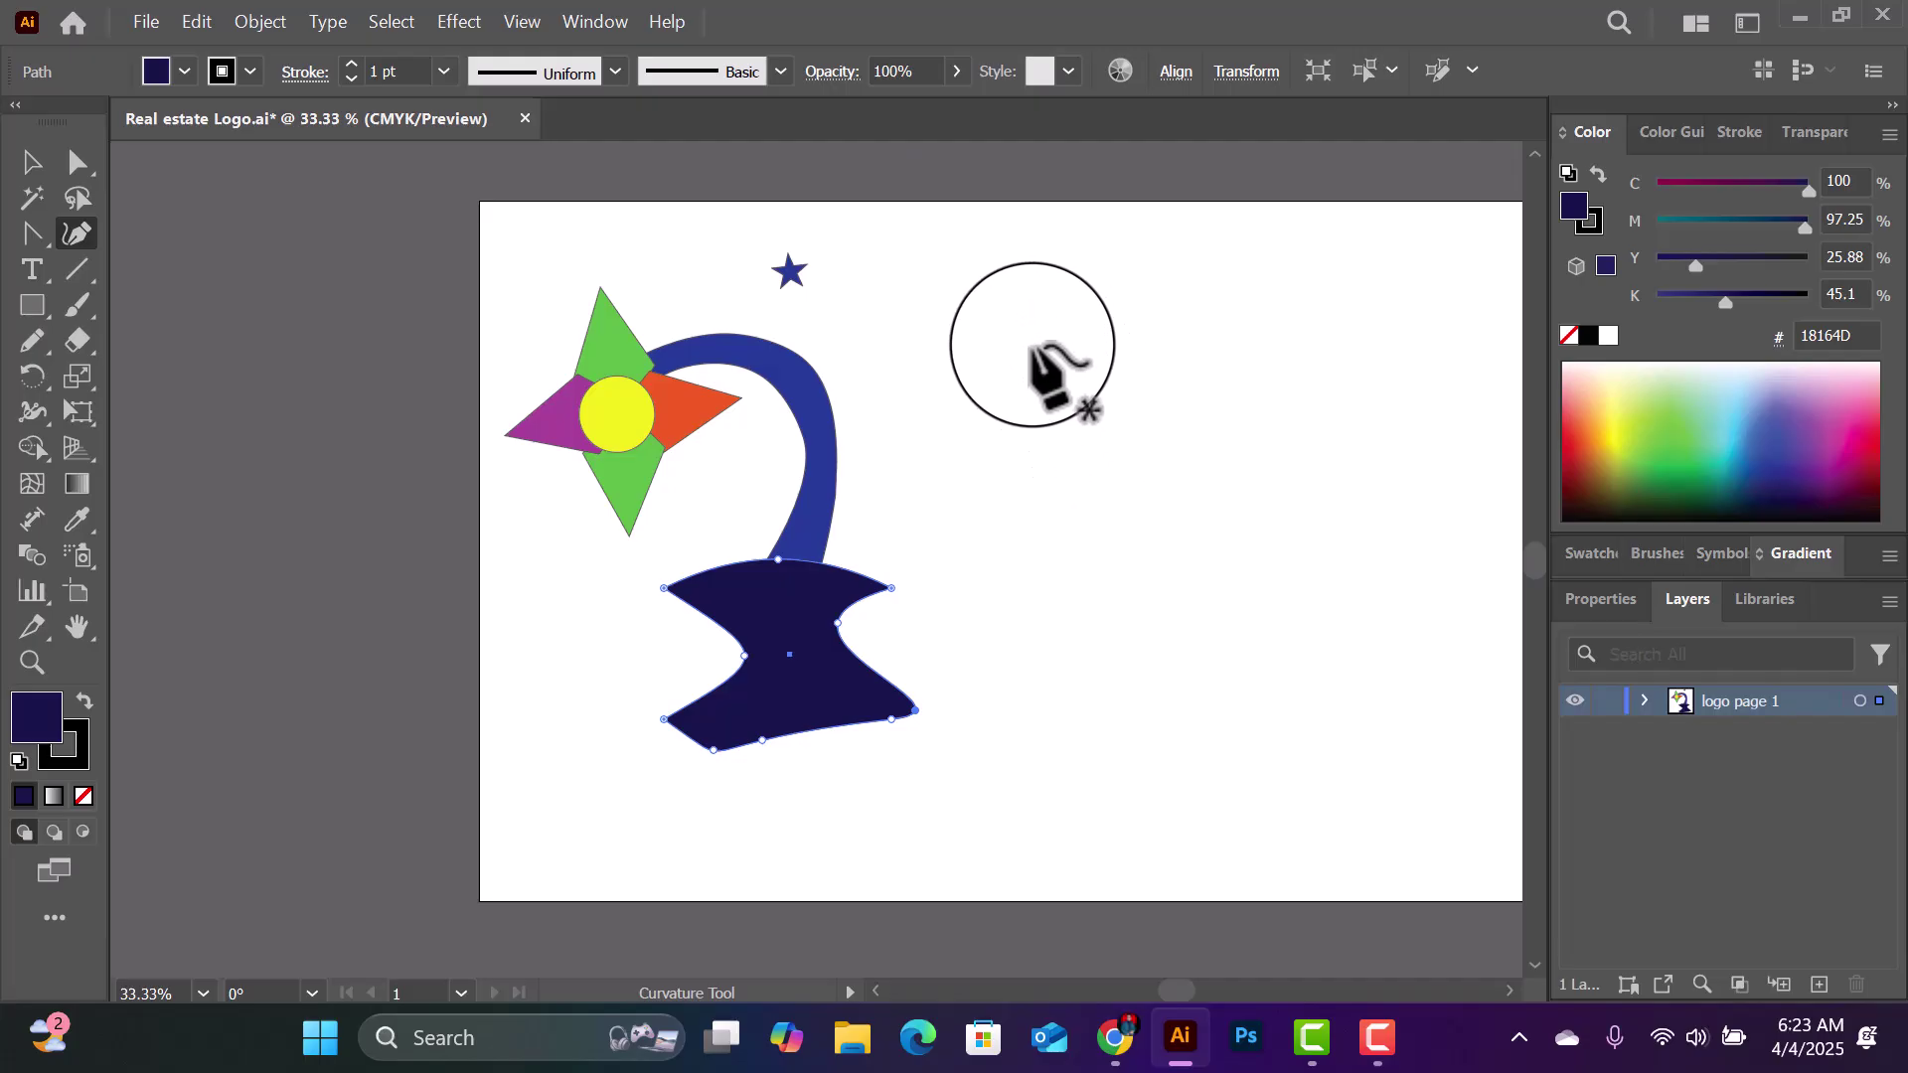
click(1021, 341)
click(1187, 335)
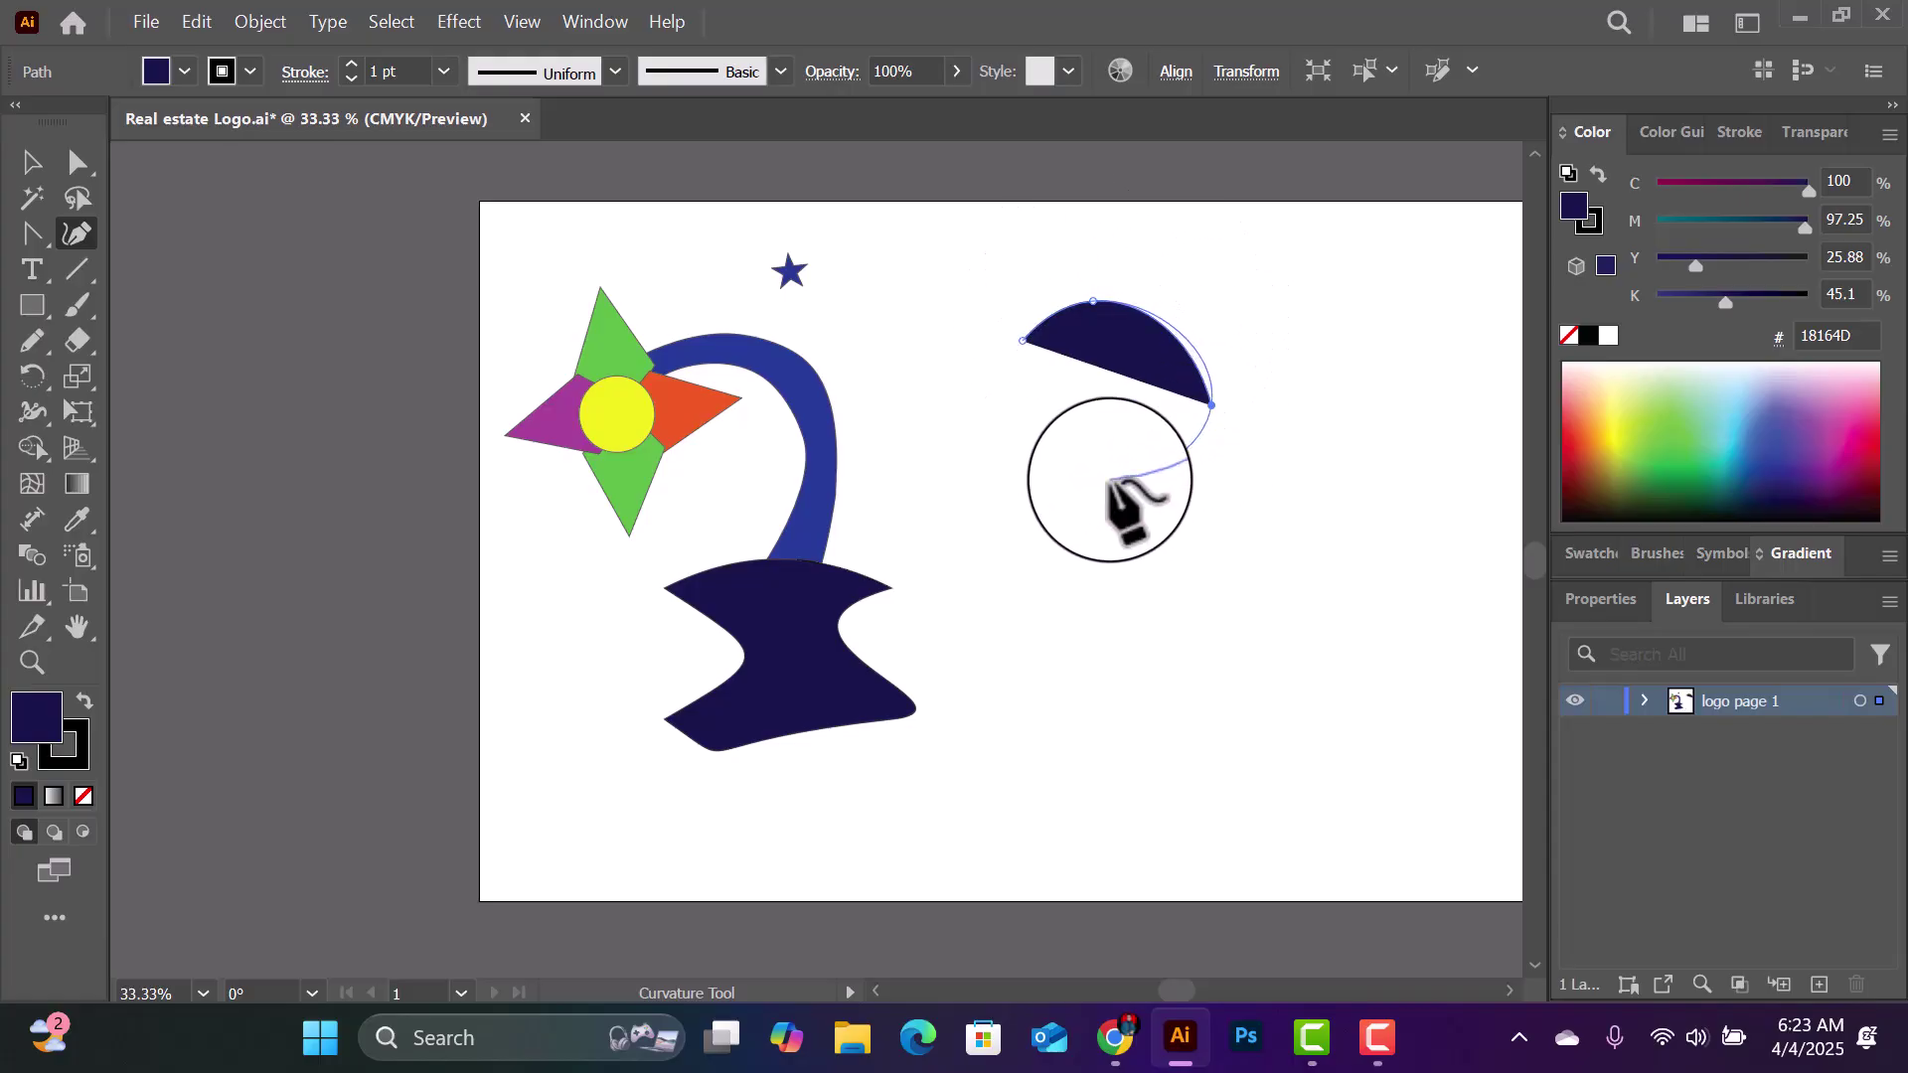
click(1066, 485)
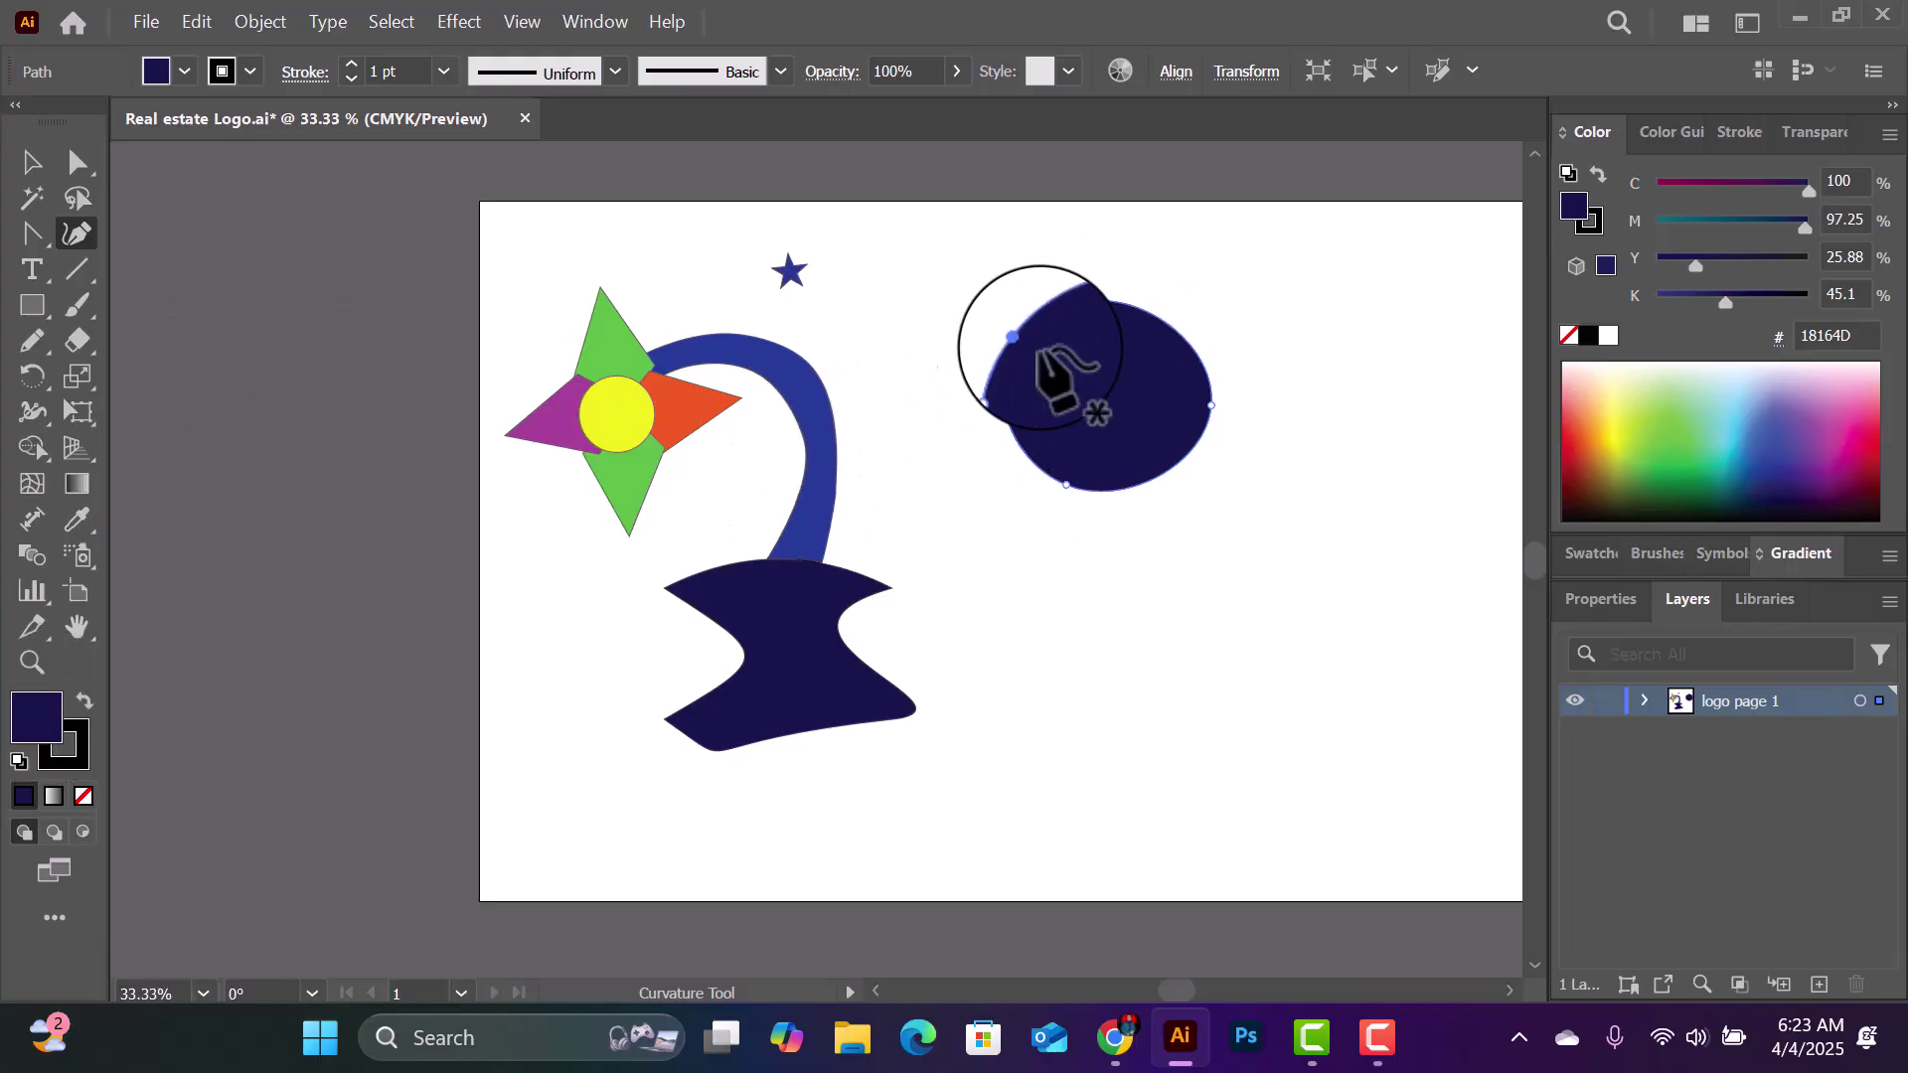
click(154, 71)
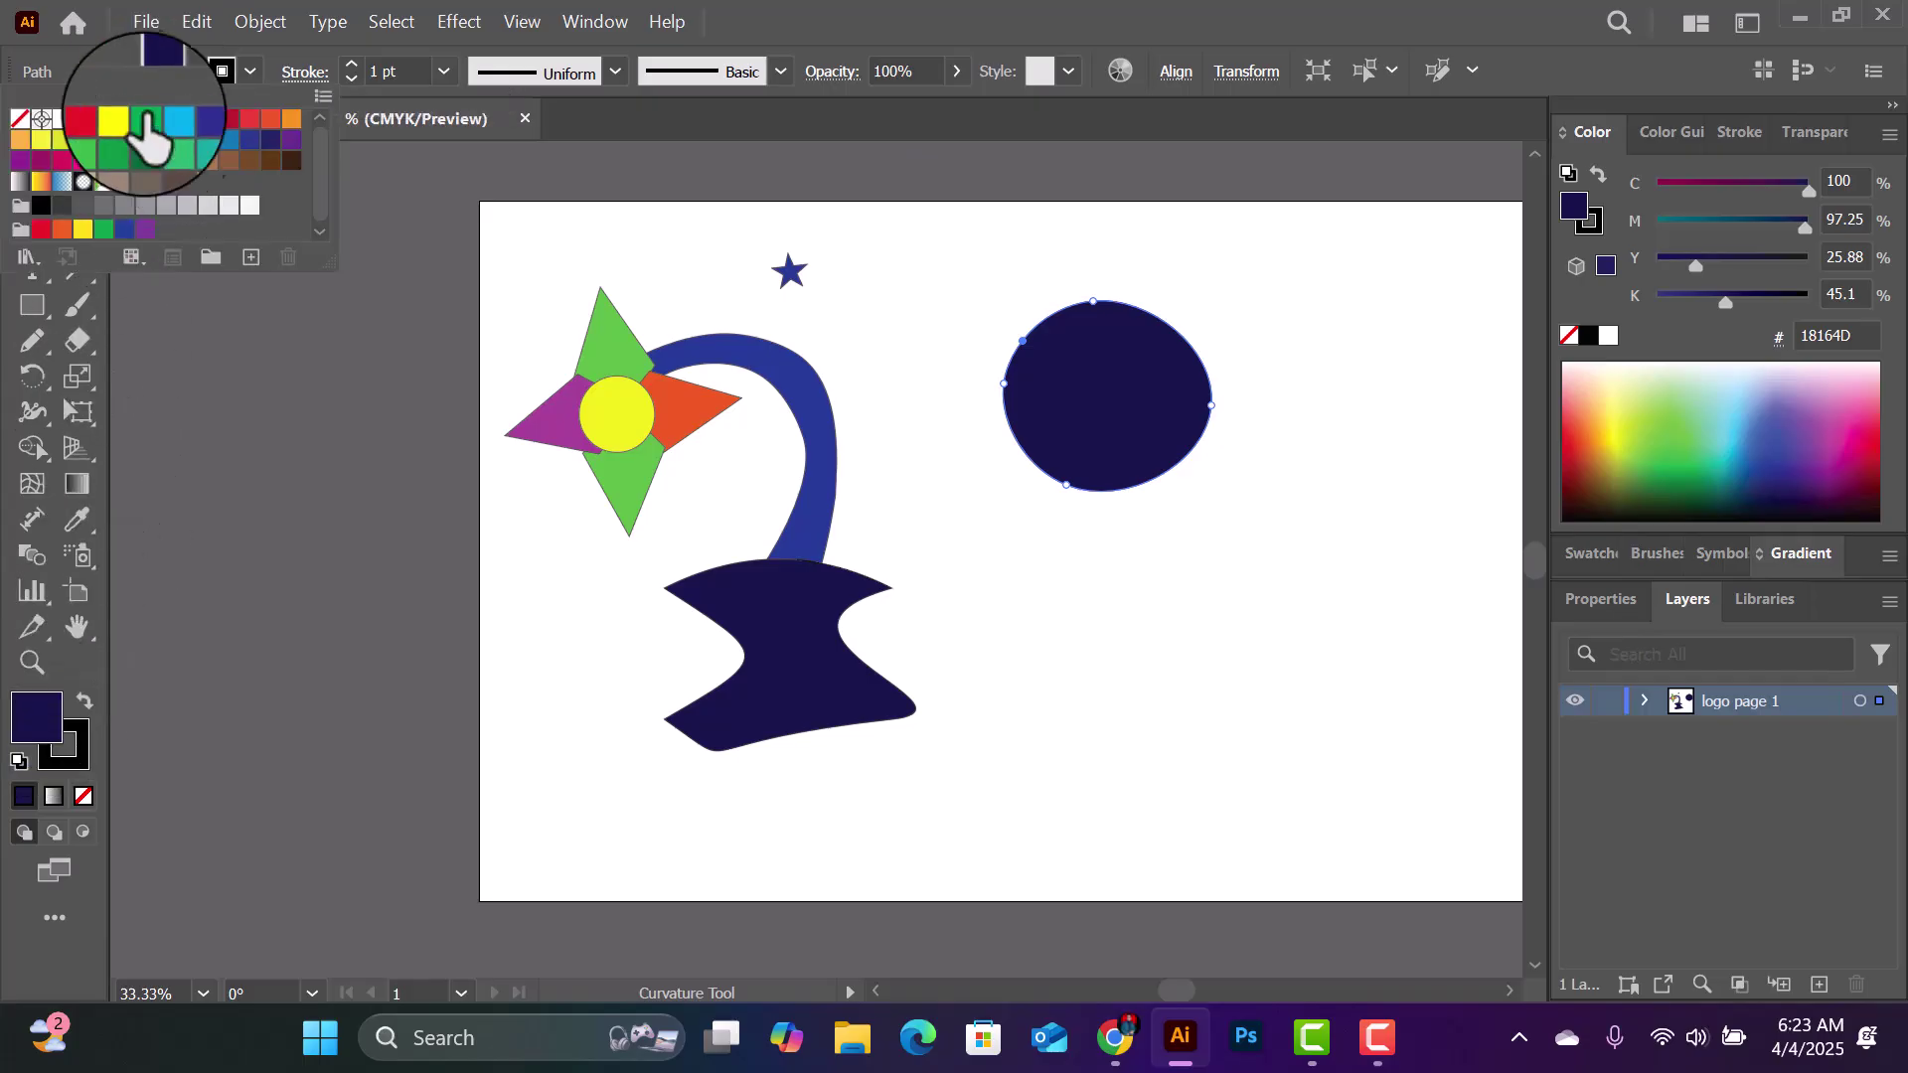
Step: Set the oval's fill to None and its stroke weight to 16 pt
click(20, 117)
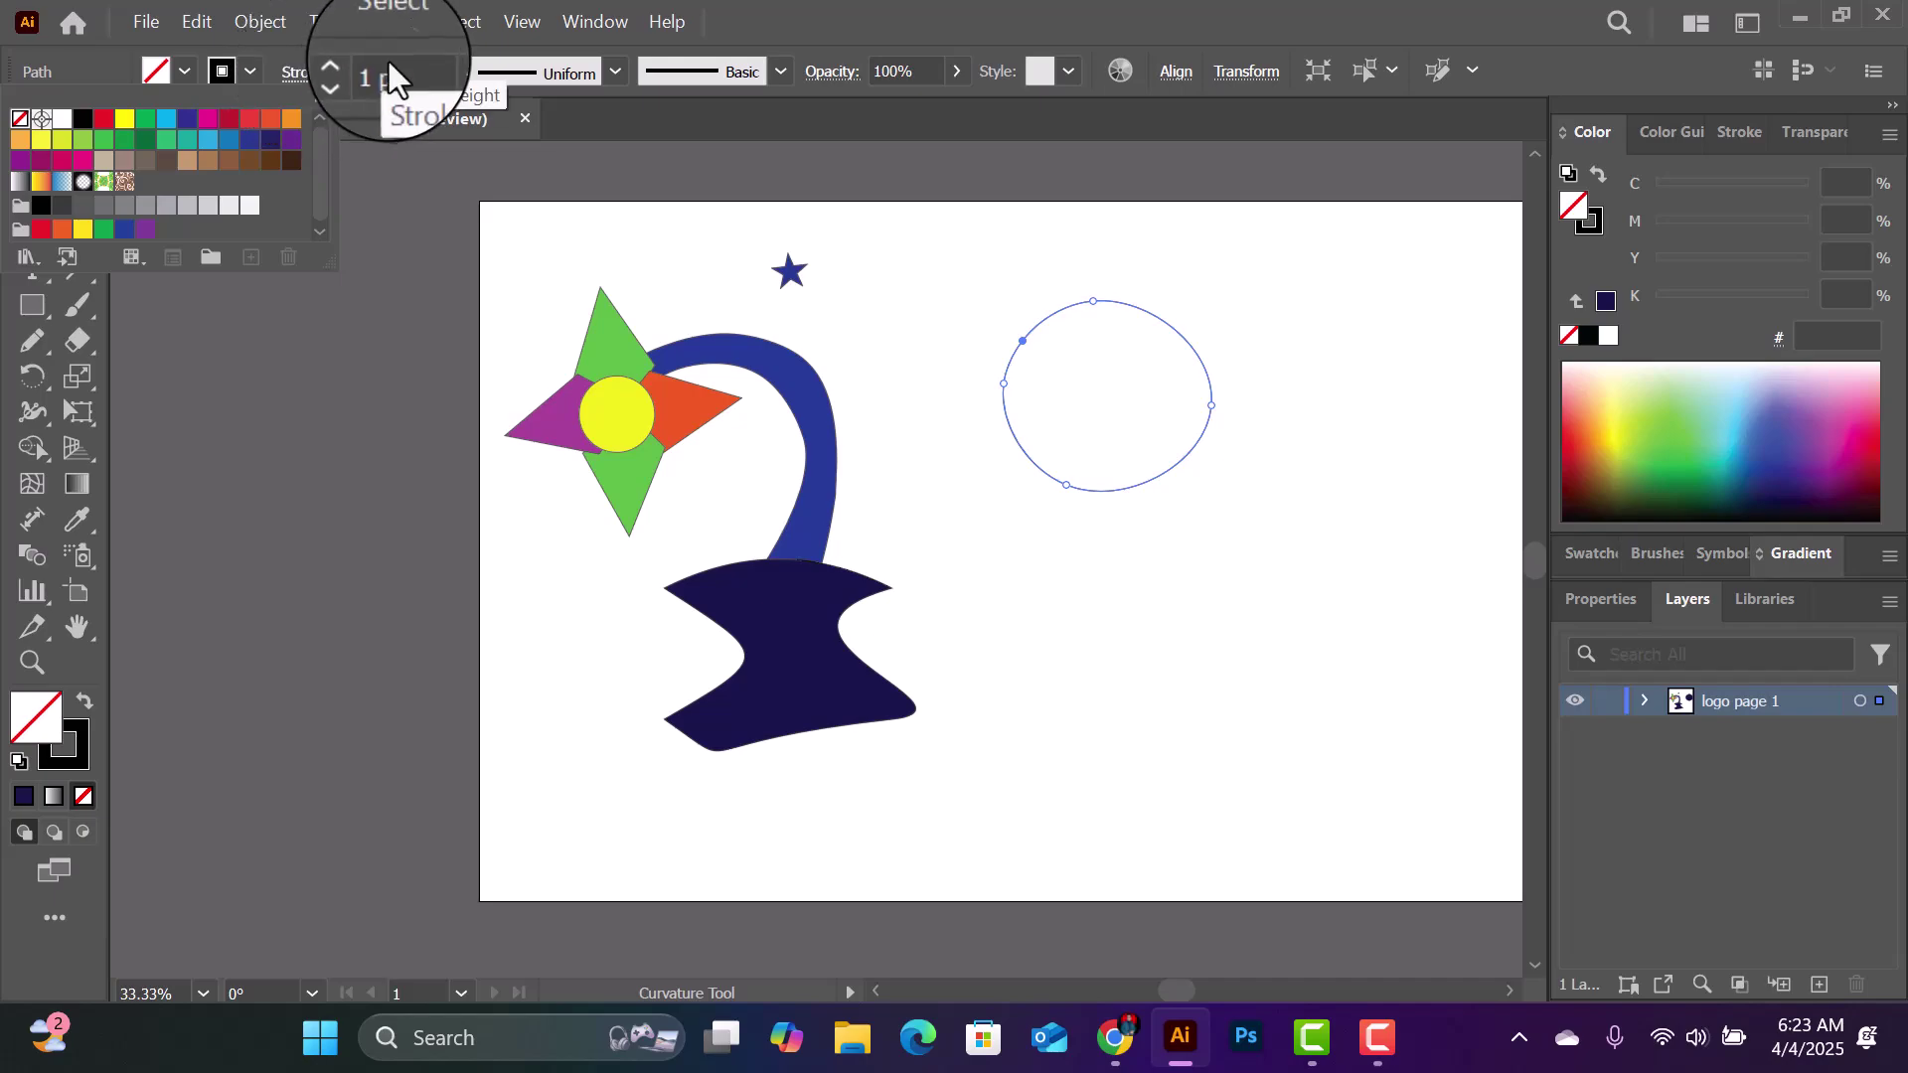
click(445, 69)
click(441, 68)
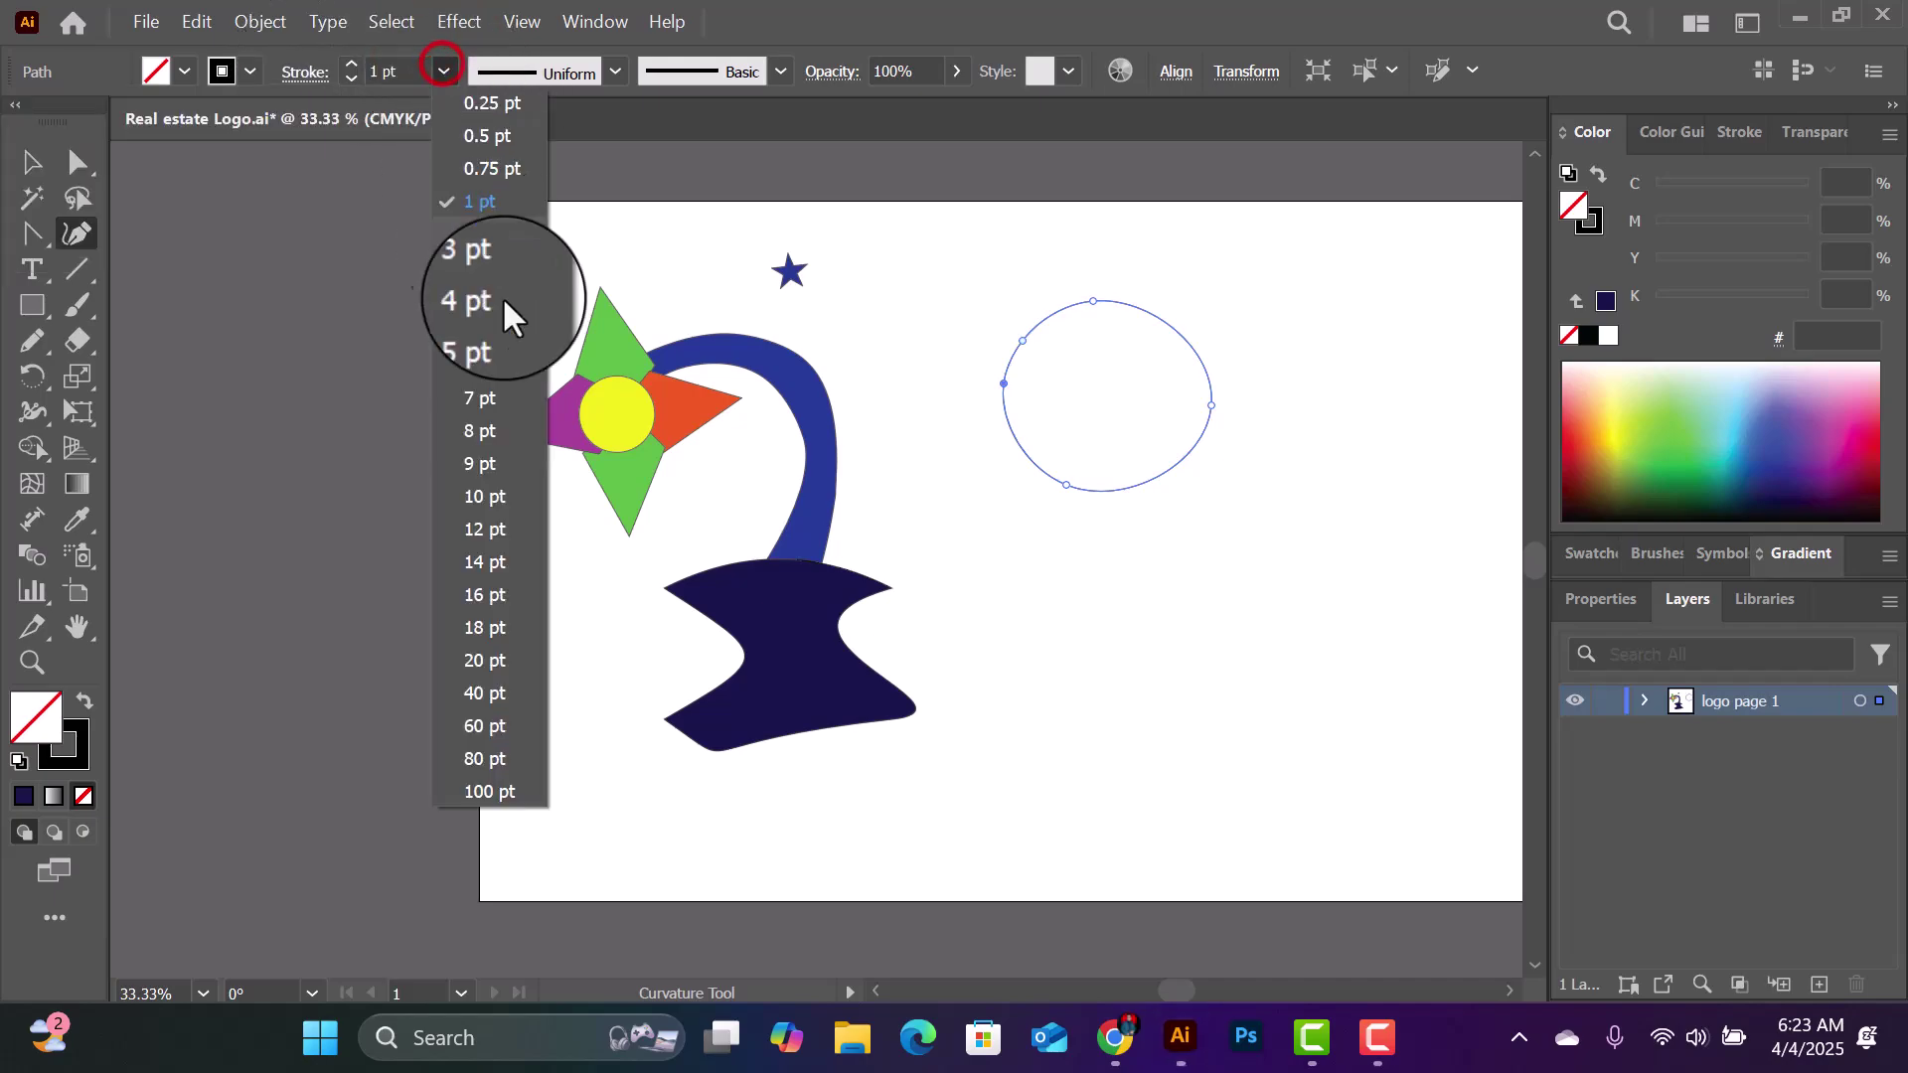
click(488, 498)
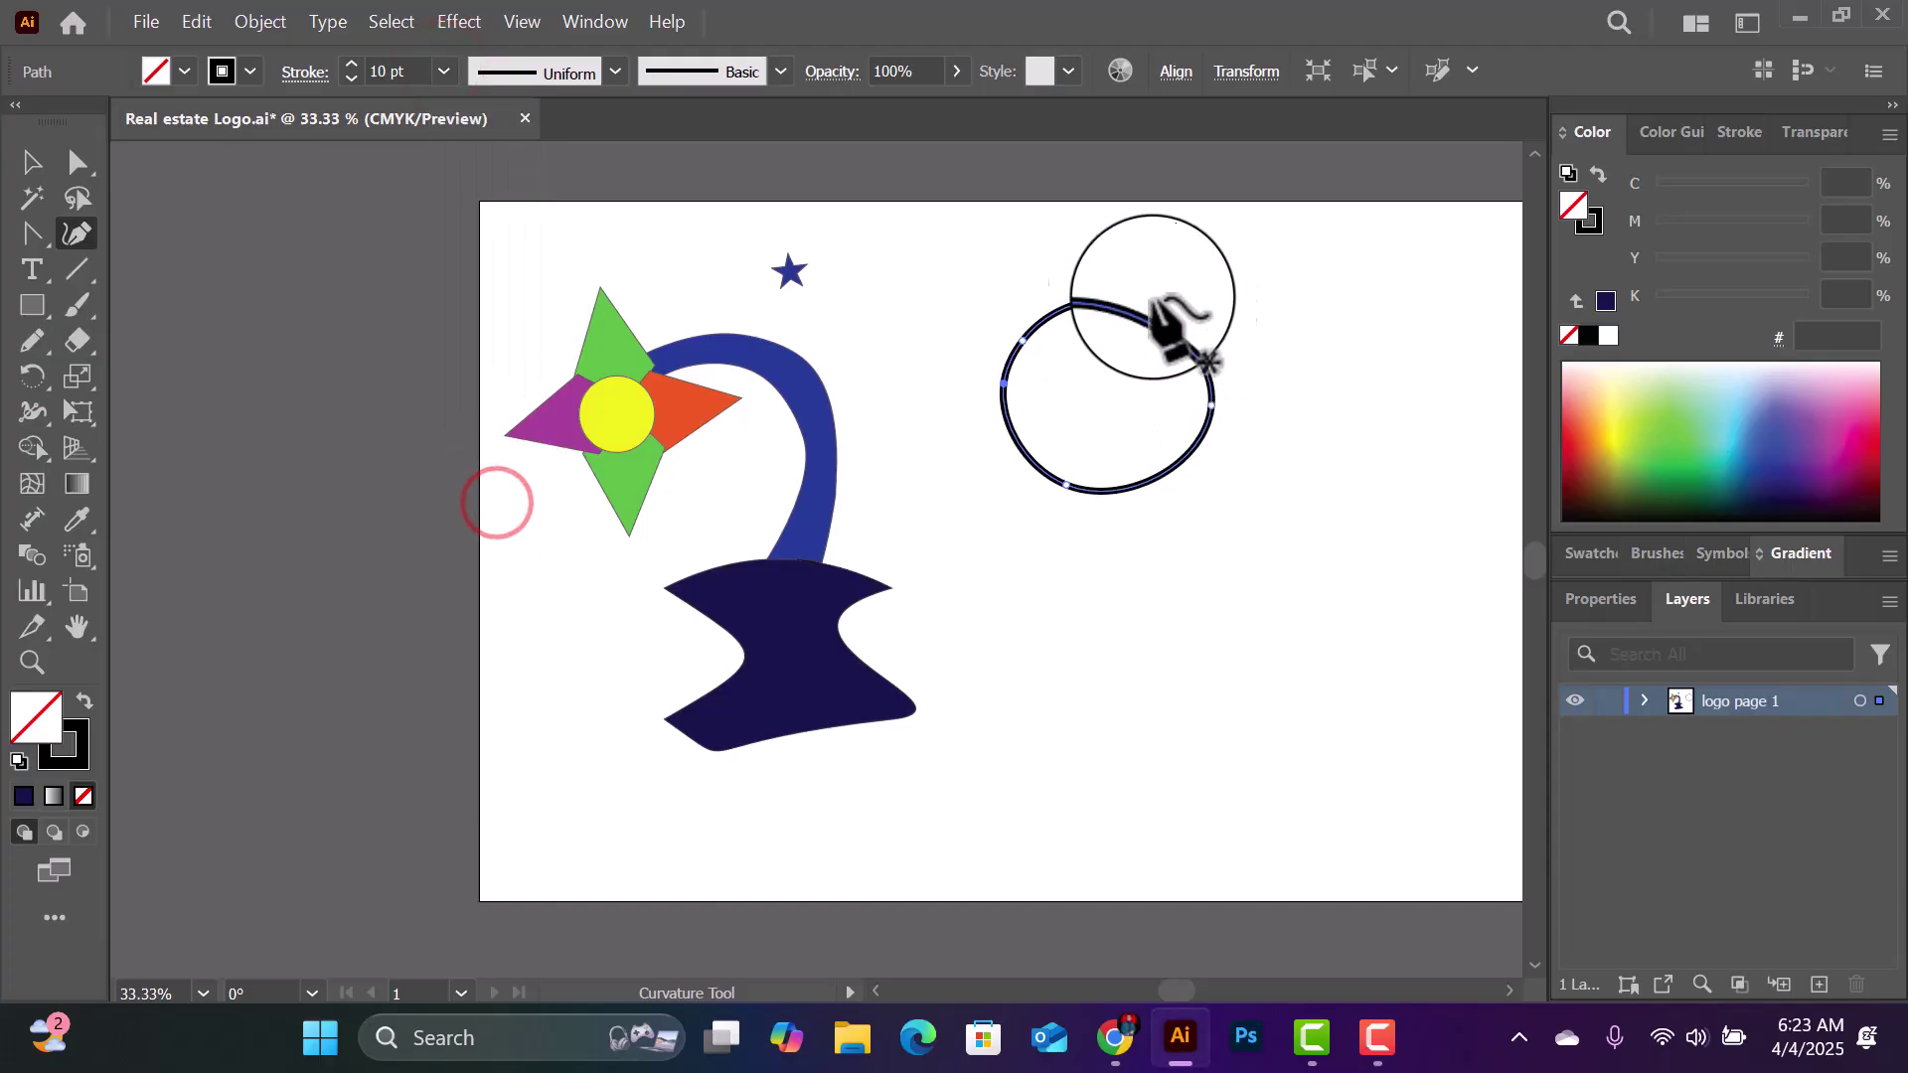
click(444, 70)
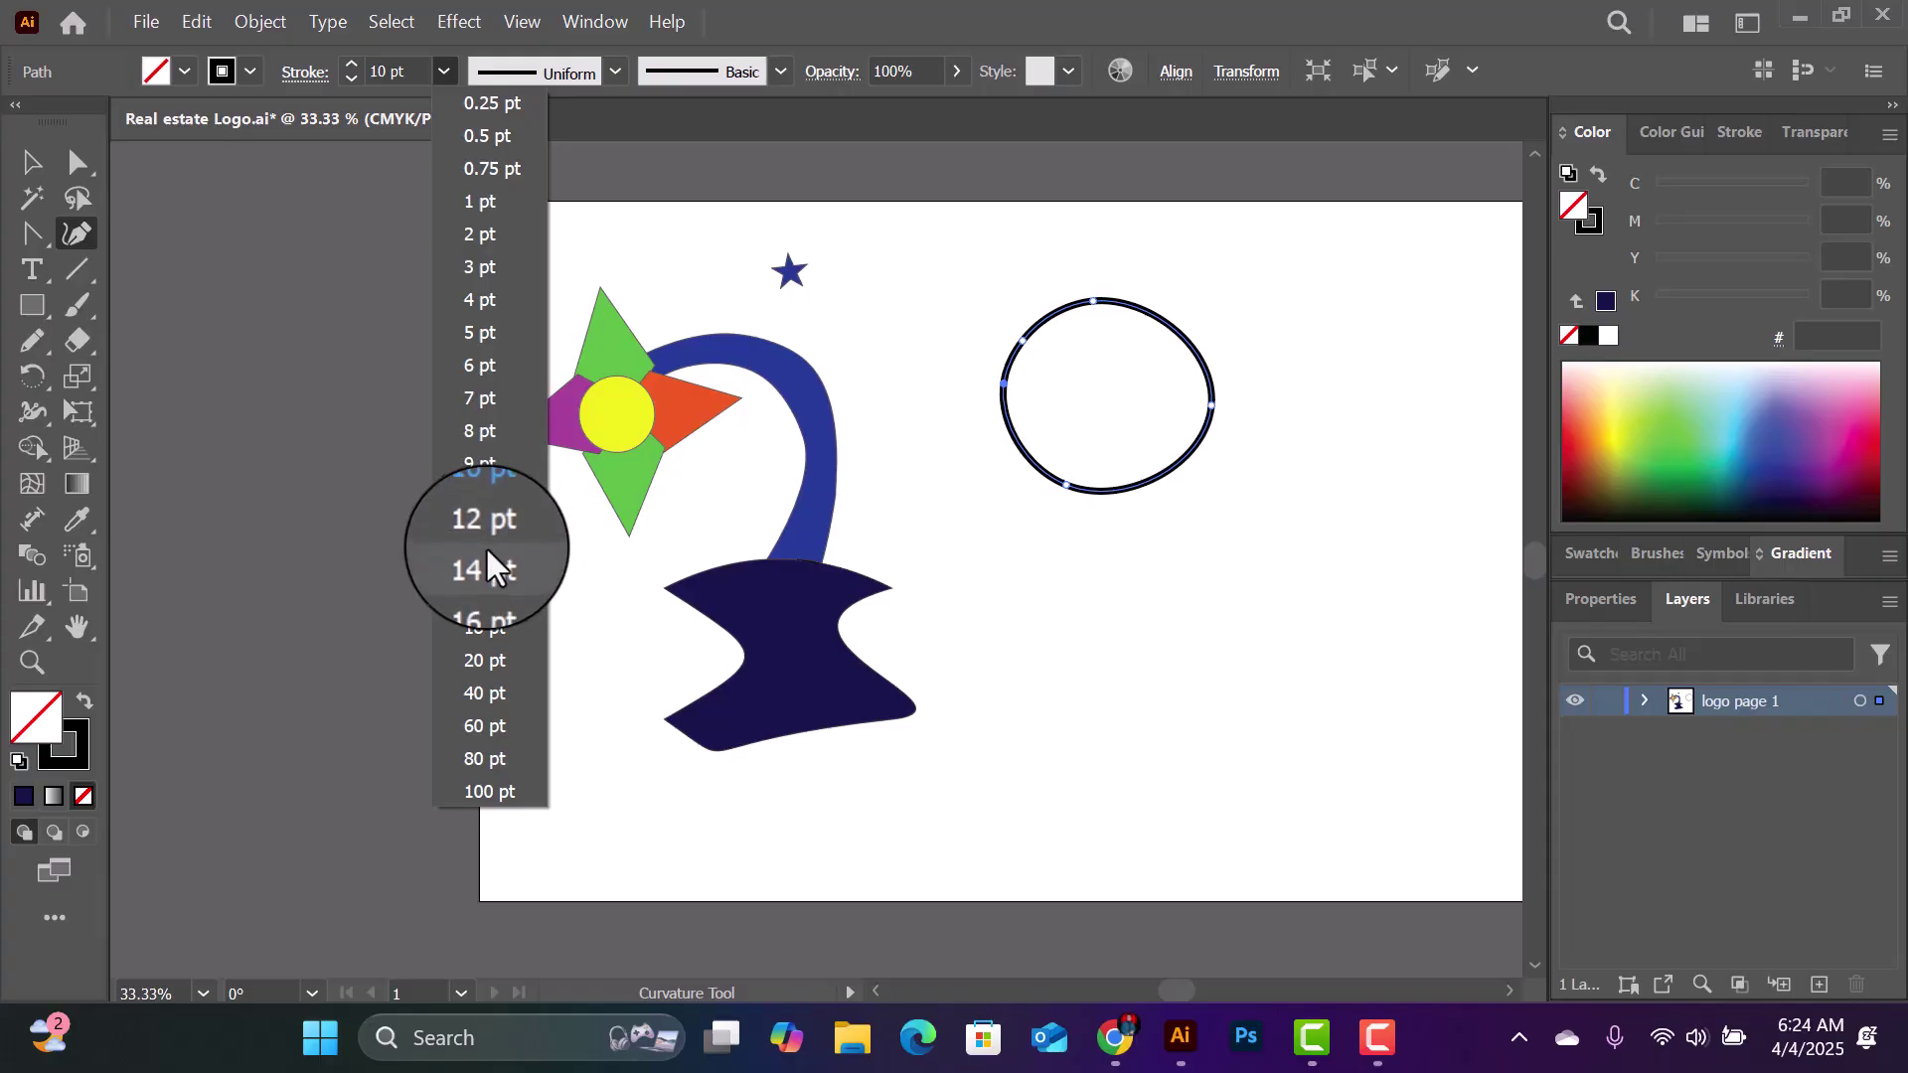
click(485, 593)
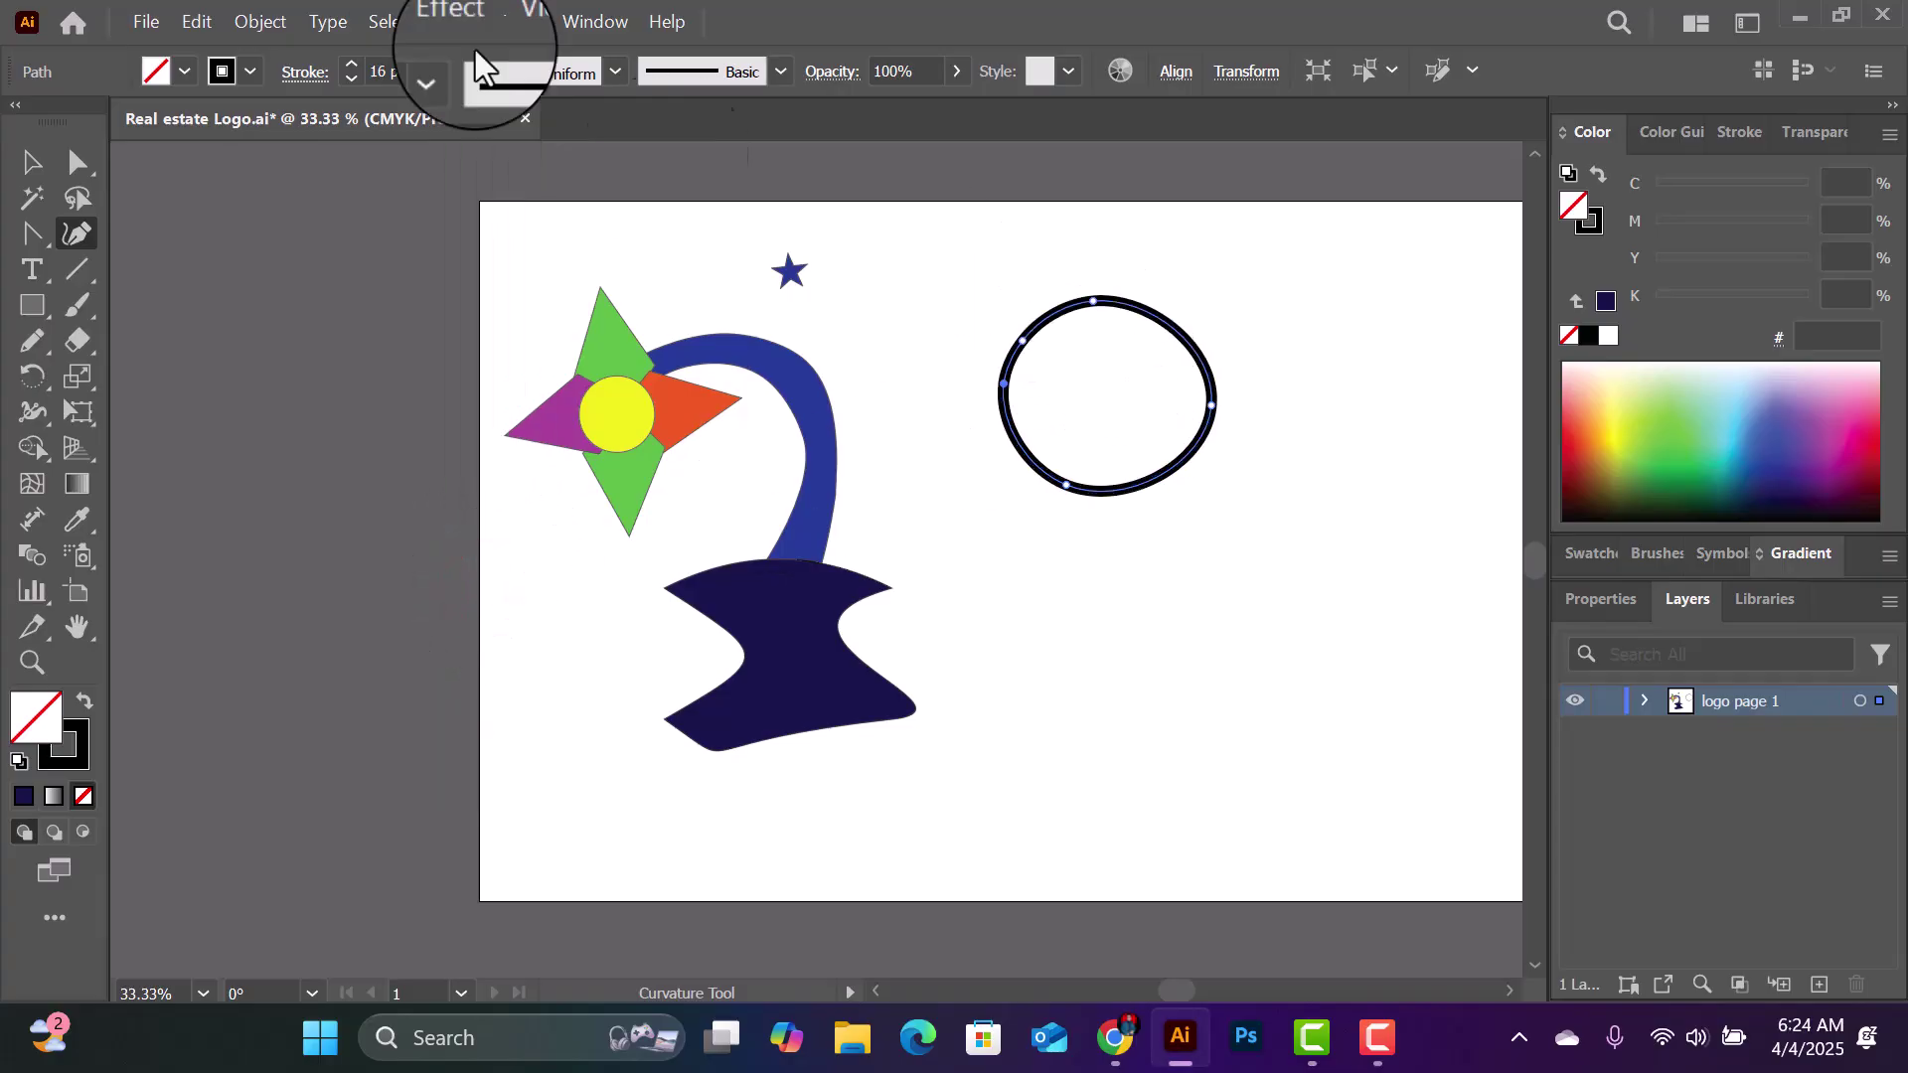
Step: Try several variable width profiles on the stroke, then reset it to Uniform
click(616, 72)
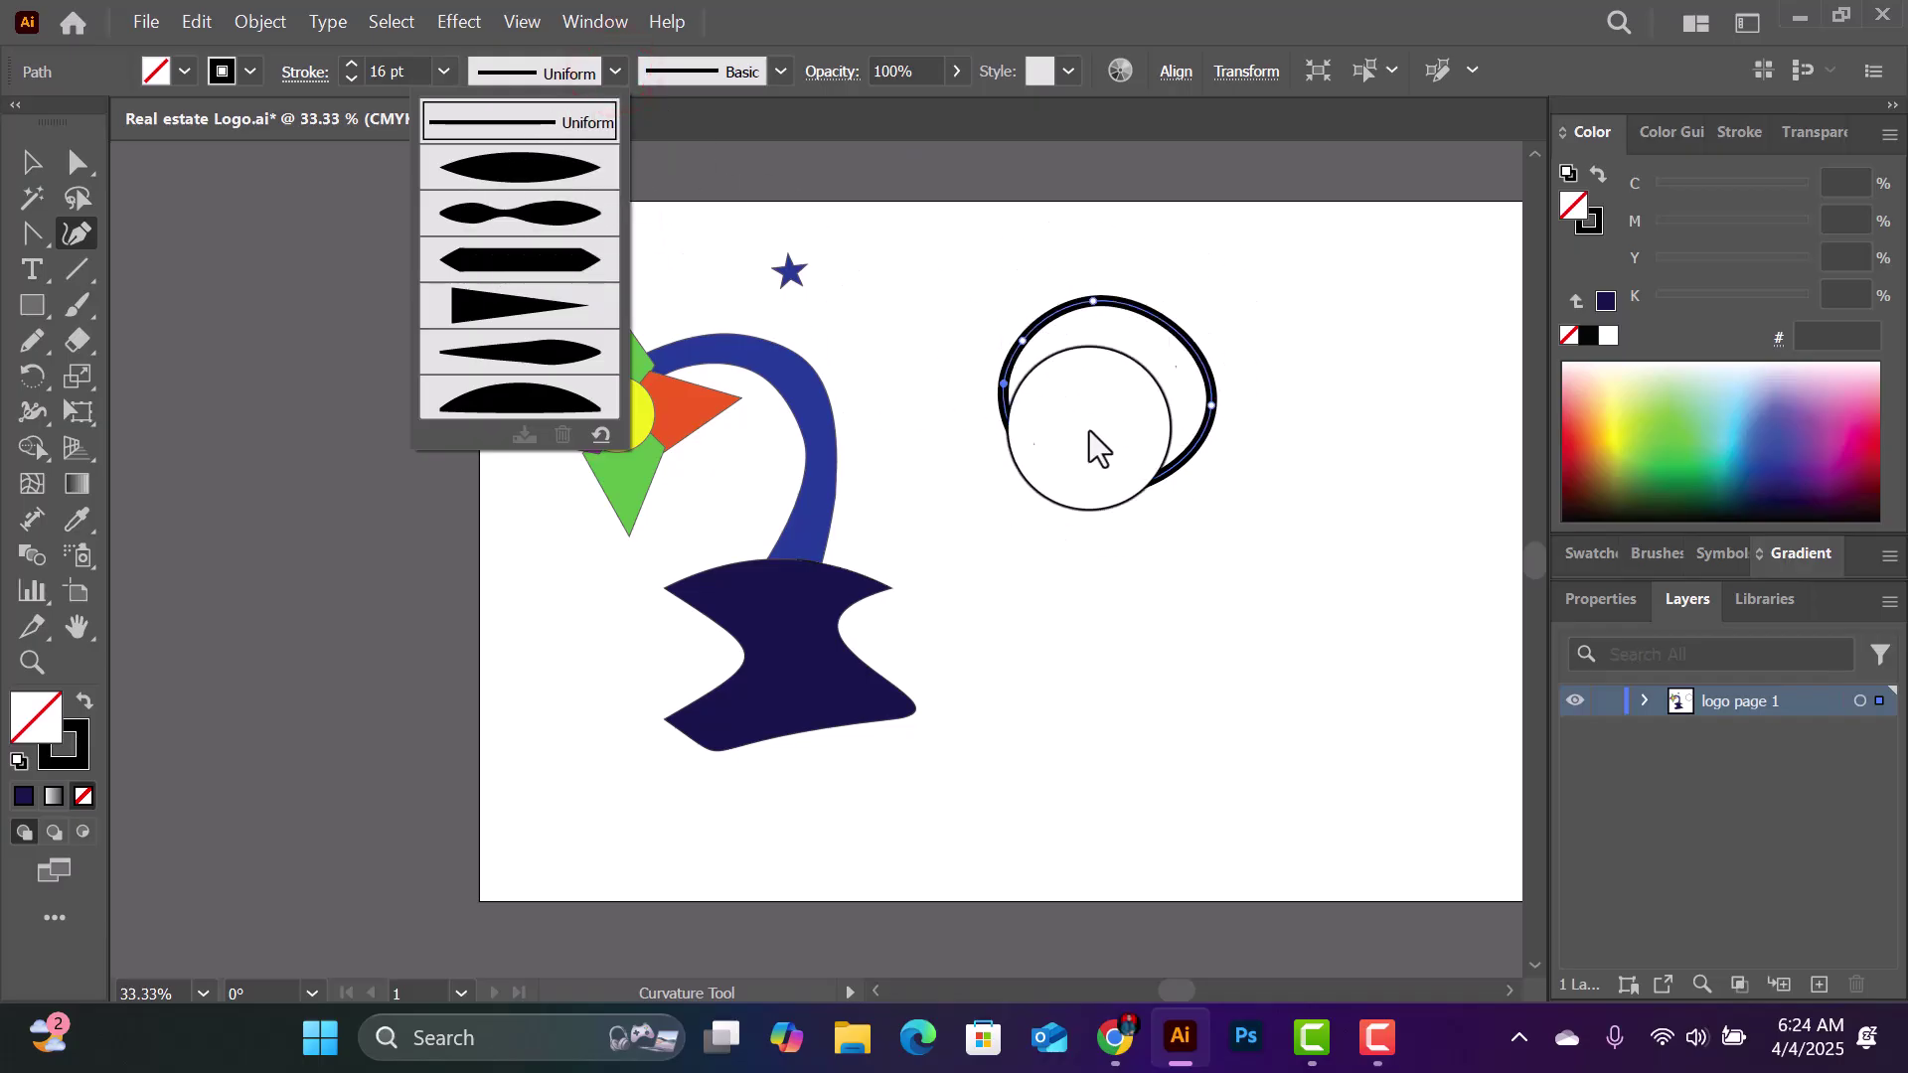
click(506, 306)
click(538, 70)
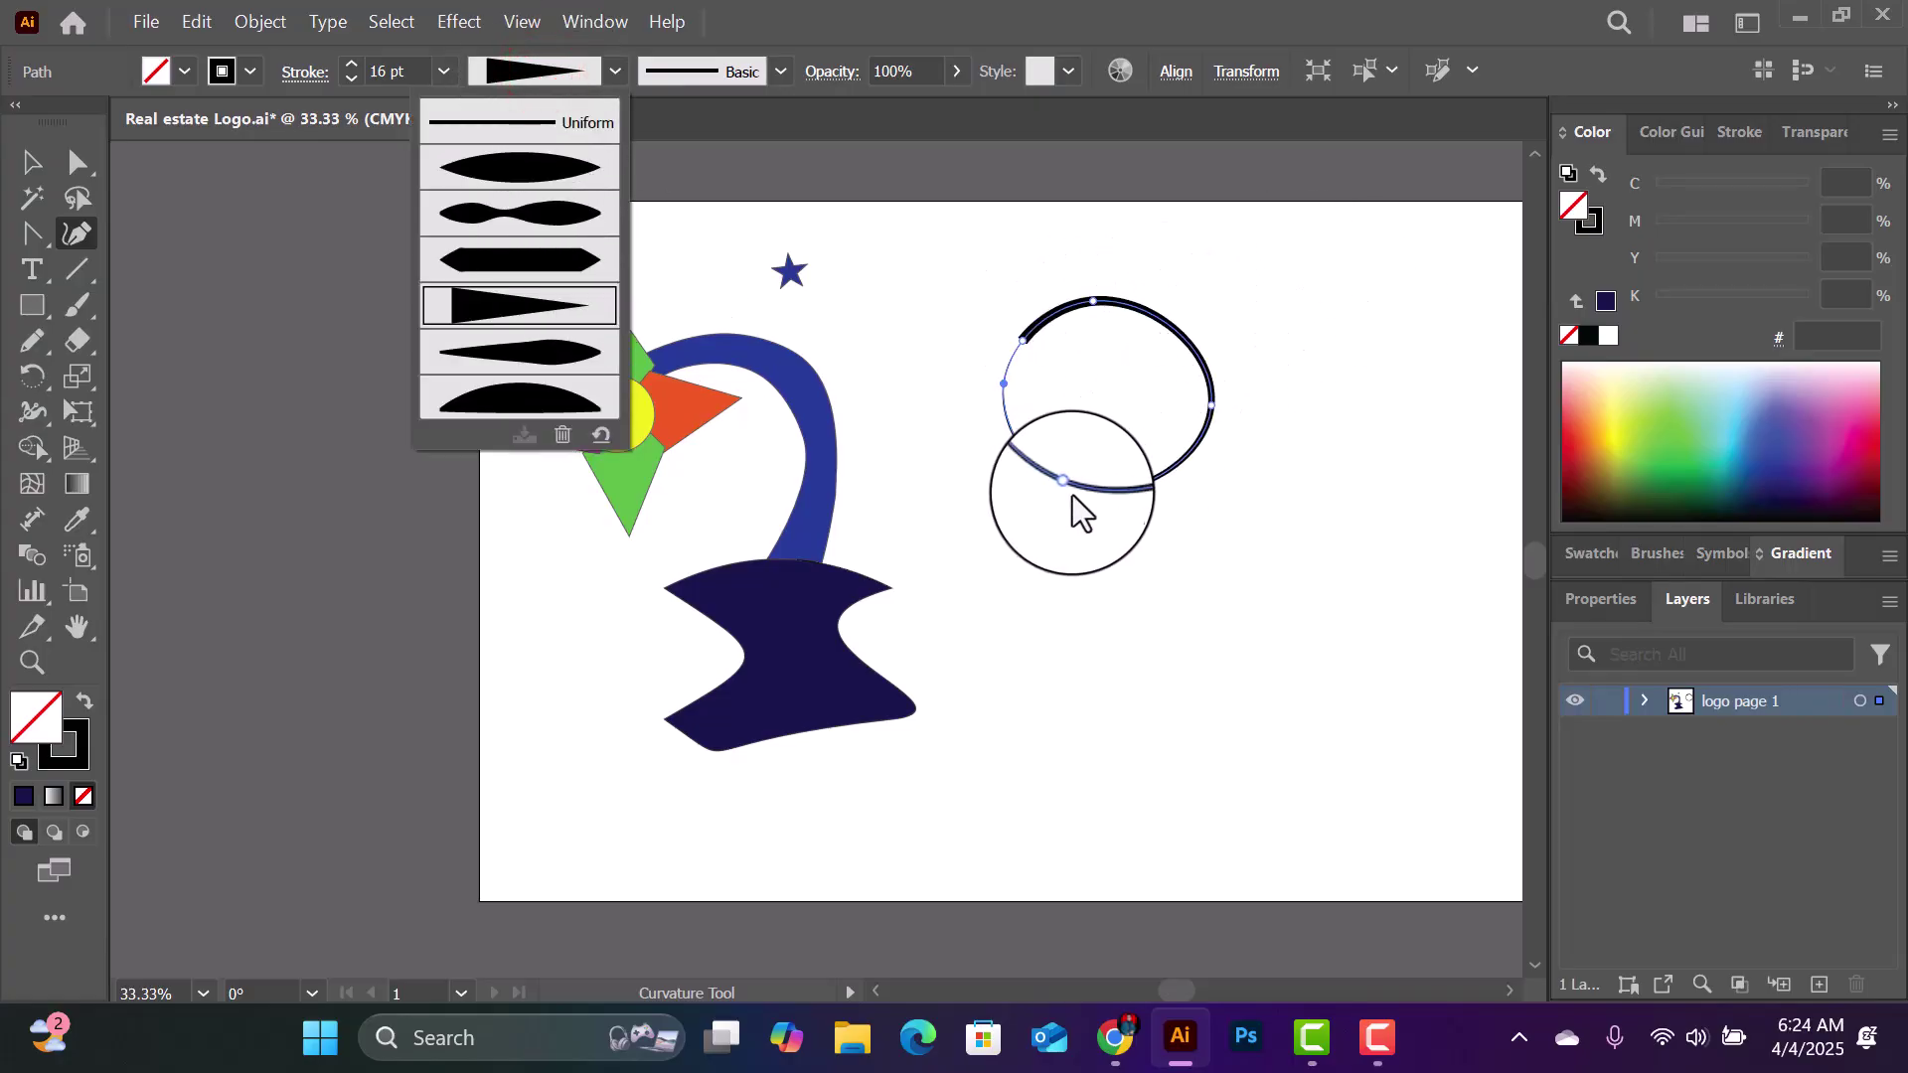
click(526, 171)
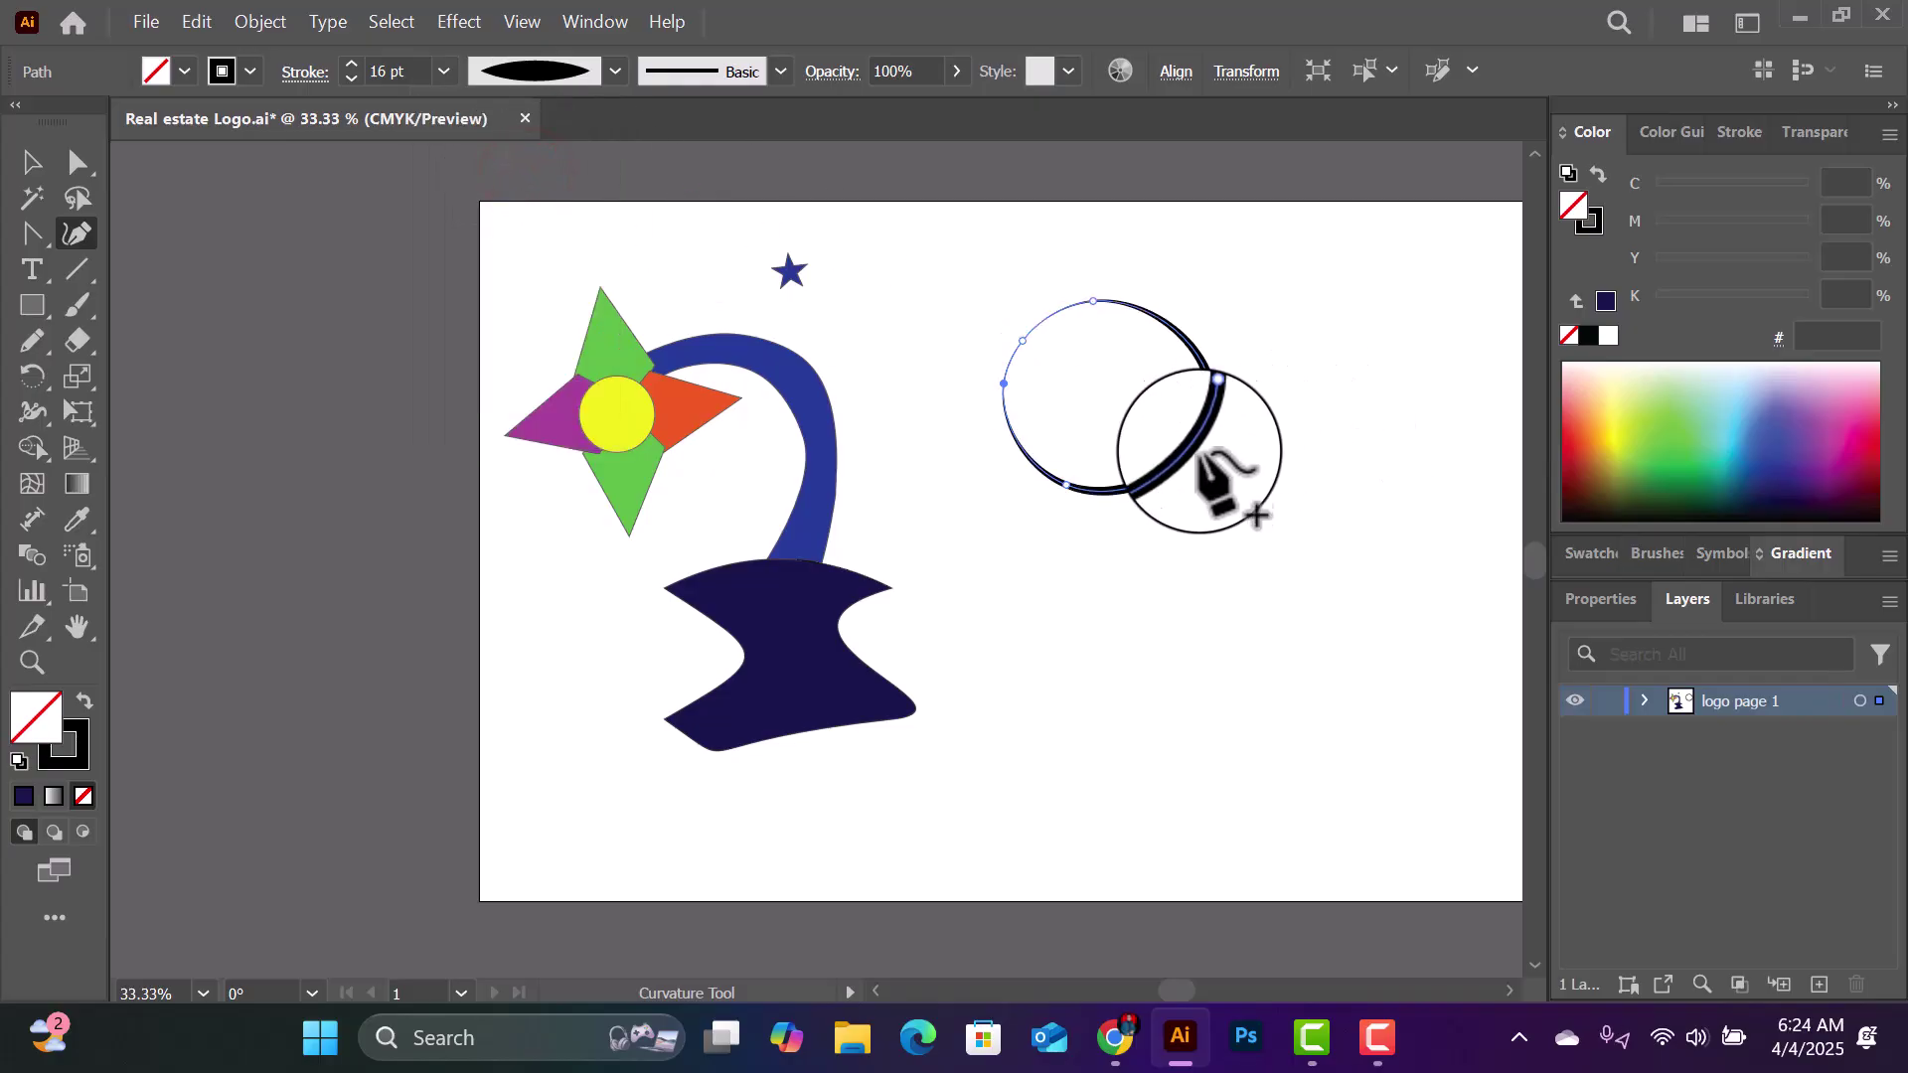
click(558, 70)
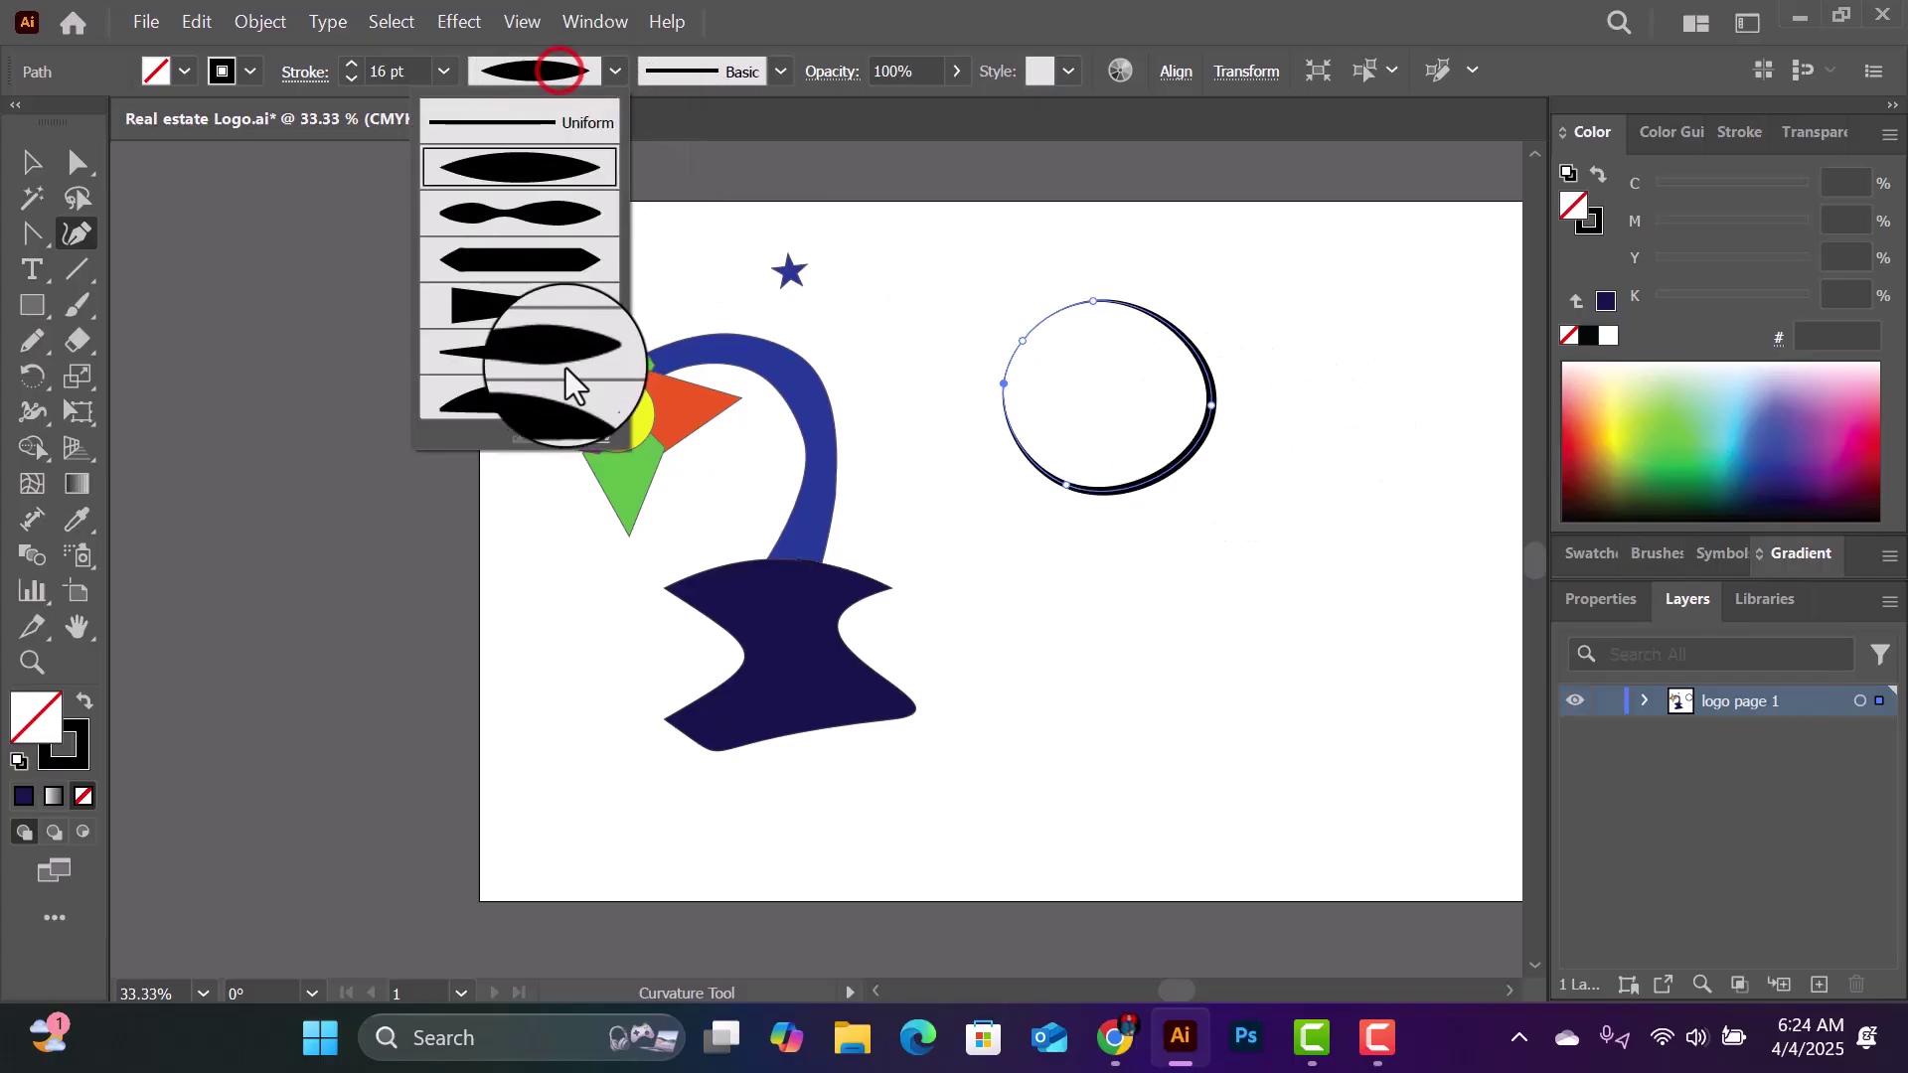
click(544, 381)
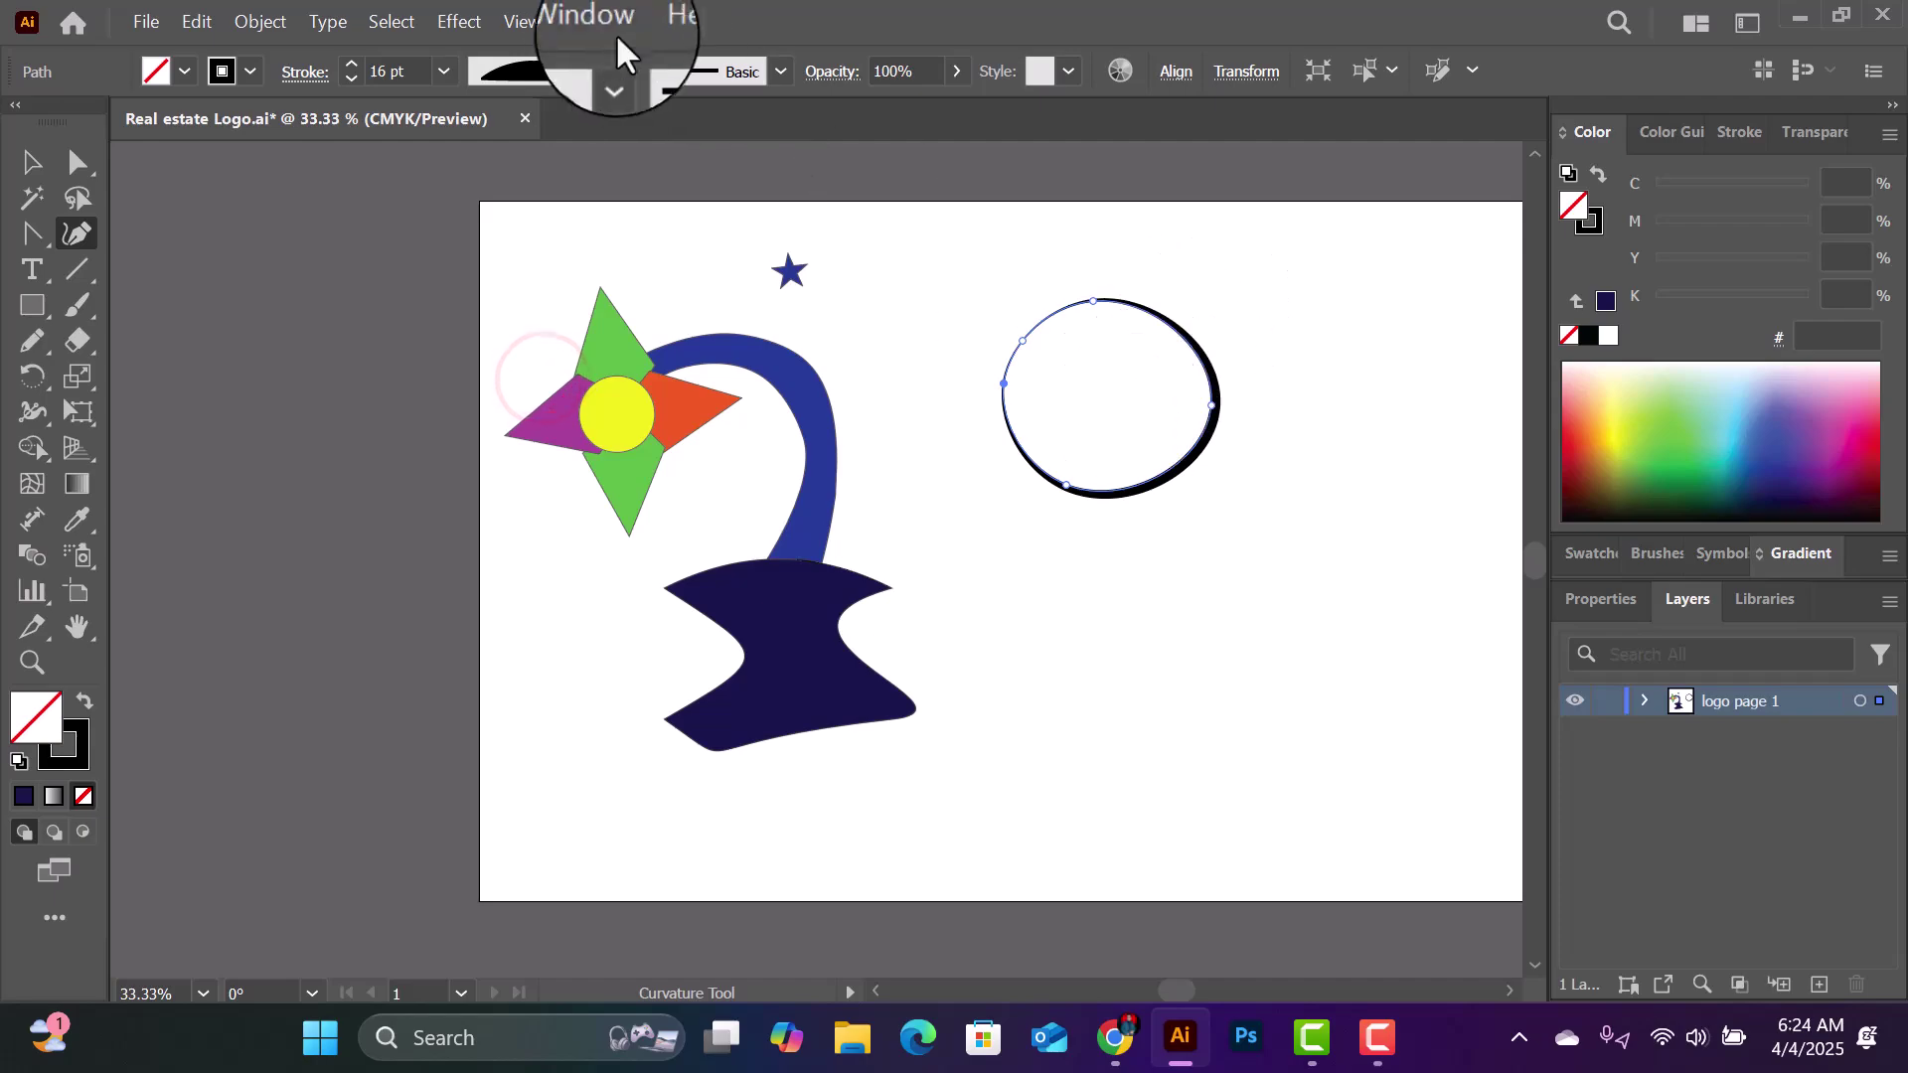
click(556, 63)
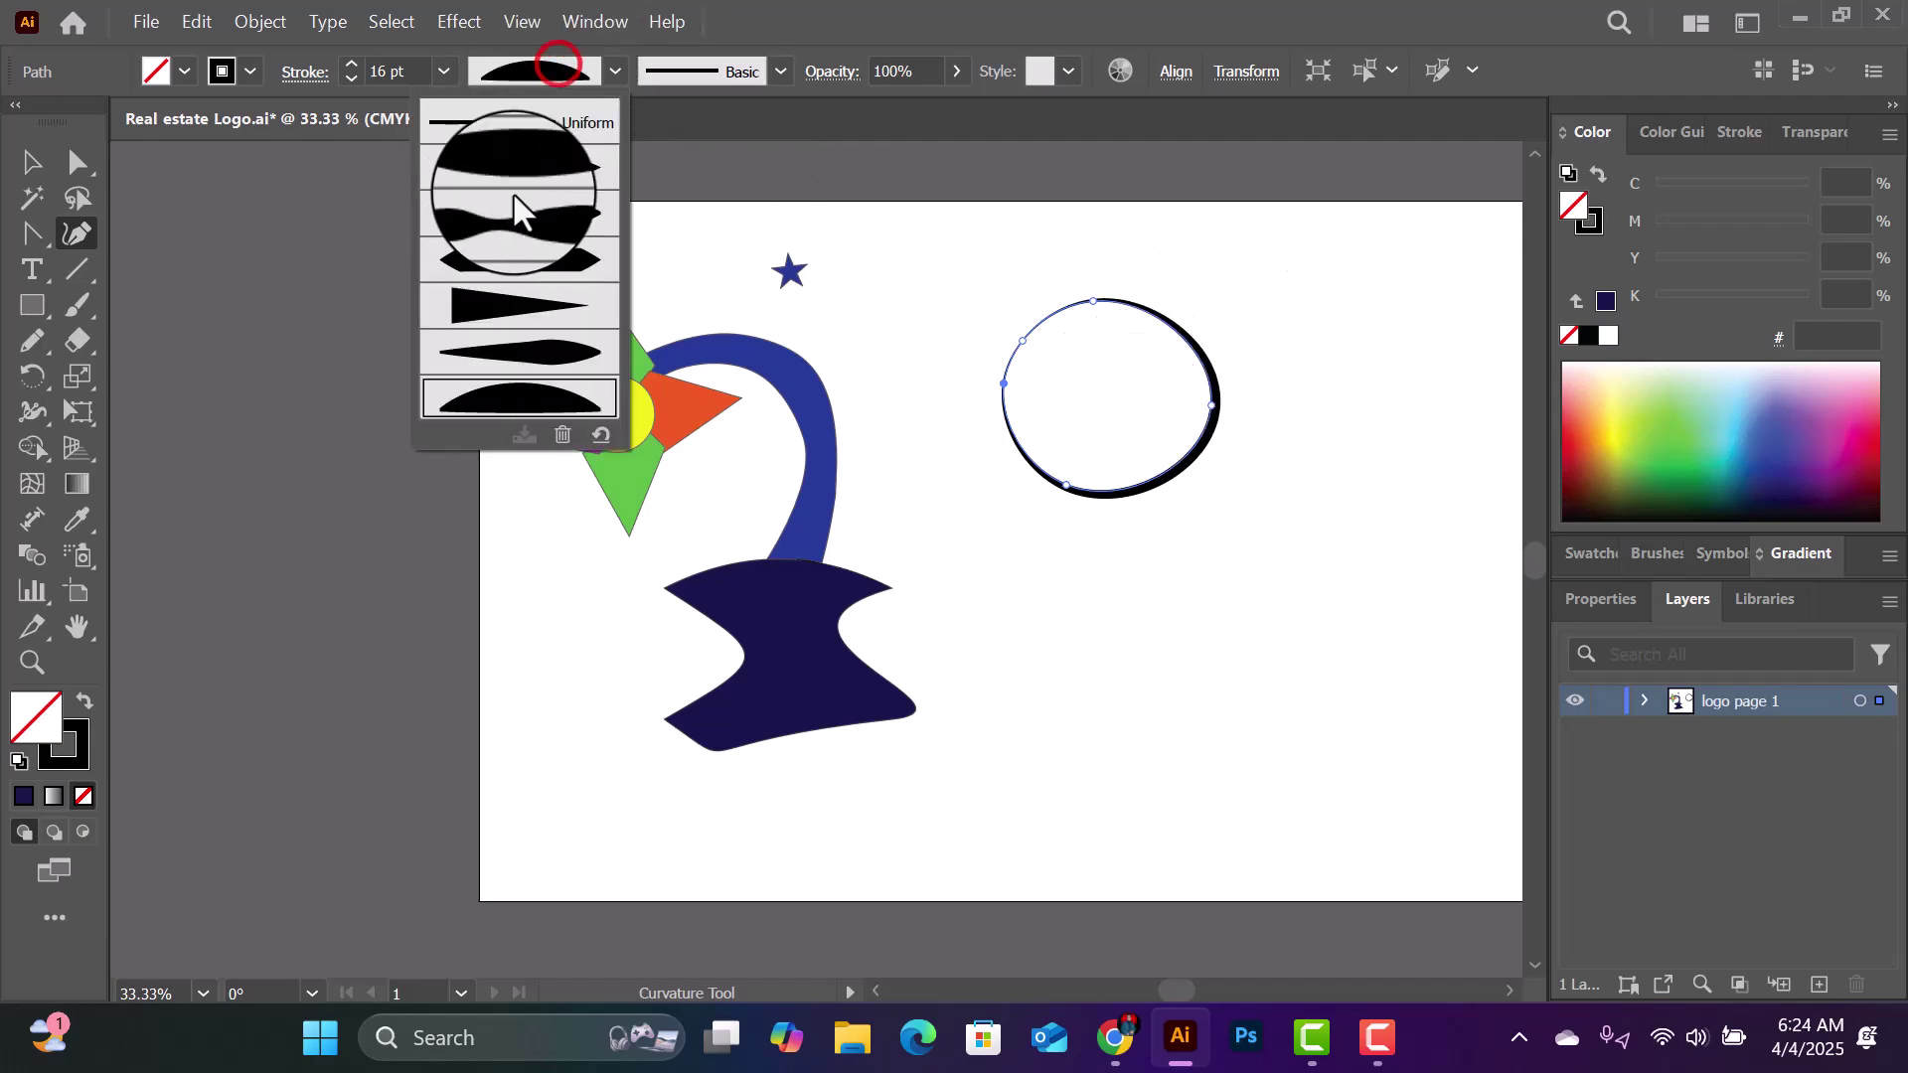
click(552, 127)
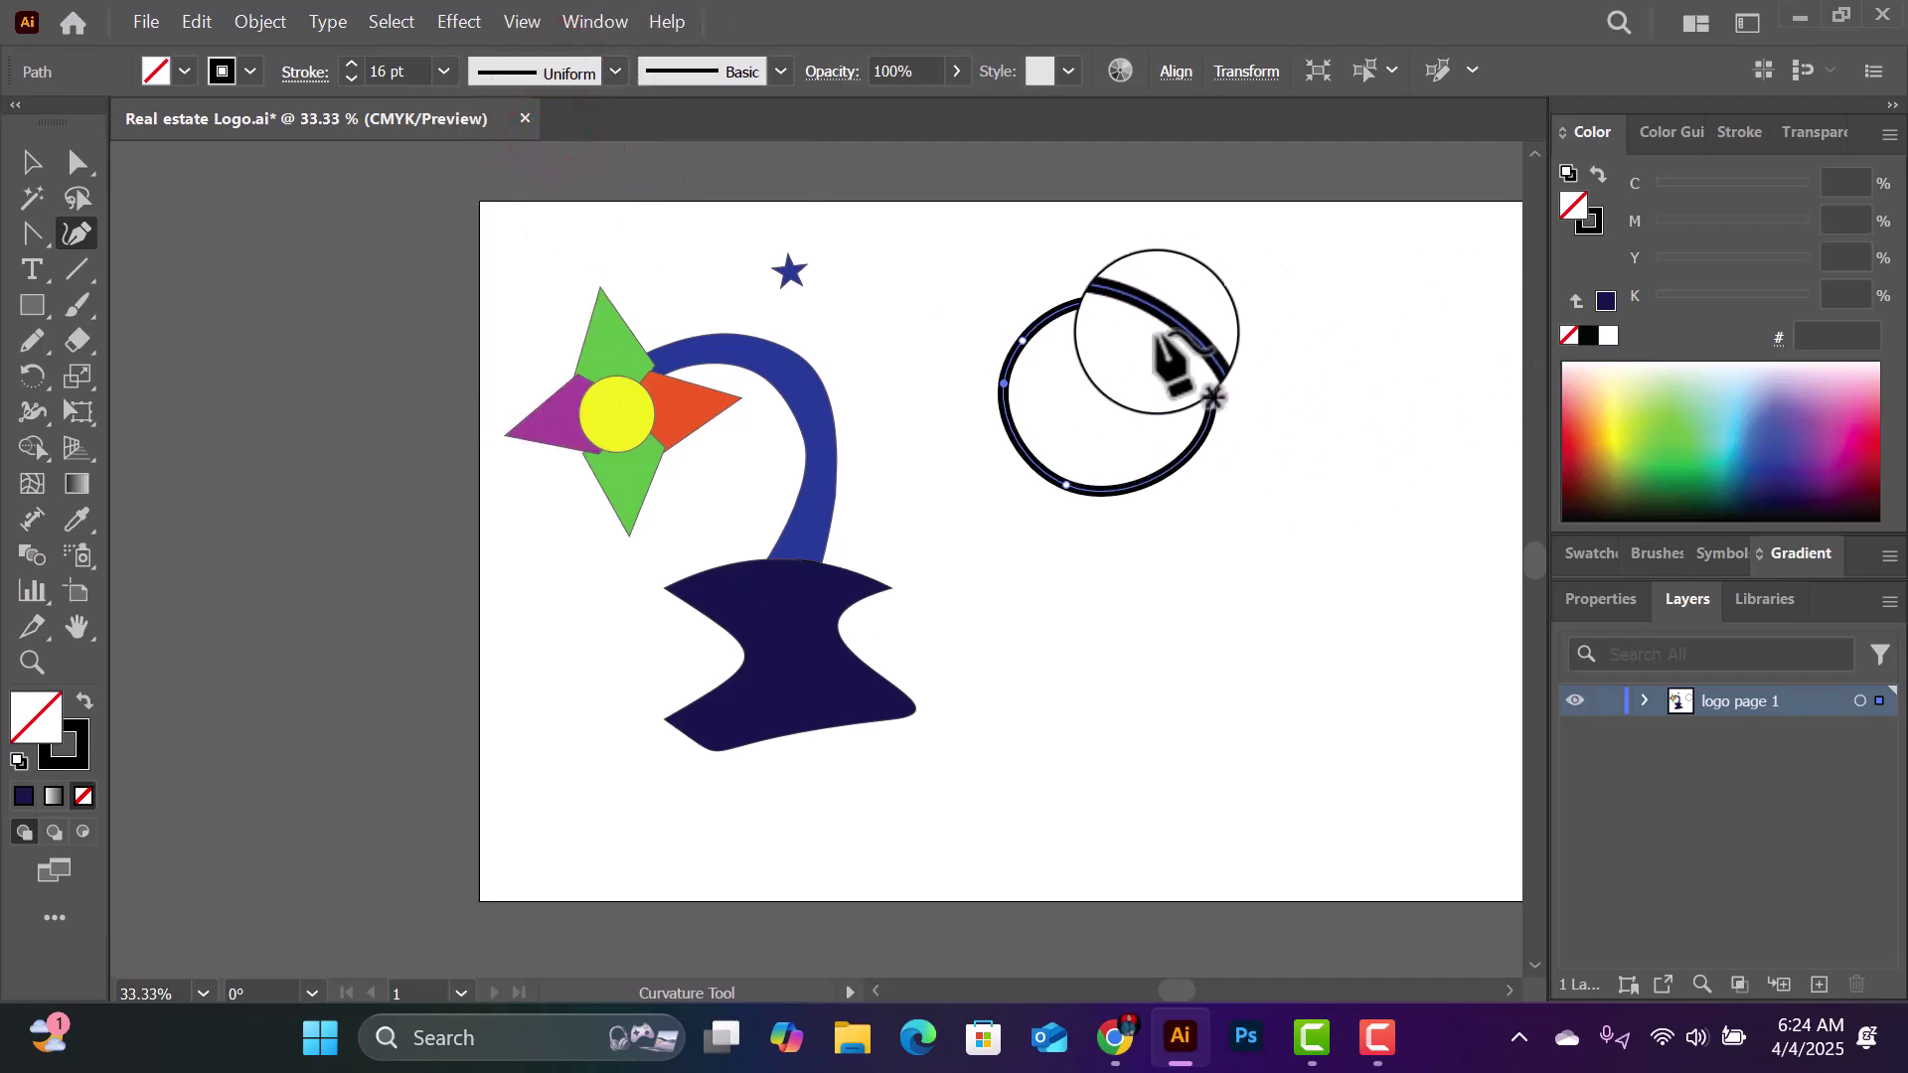
Step: Deselect the ring and add an anchor point on the black circle's path
scroll(1288, 448, up, 1)
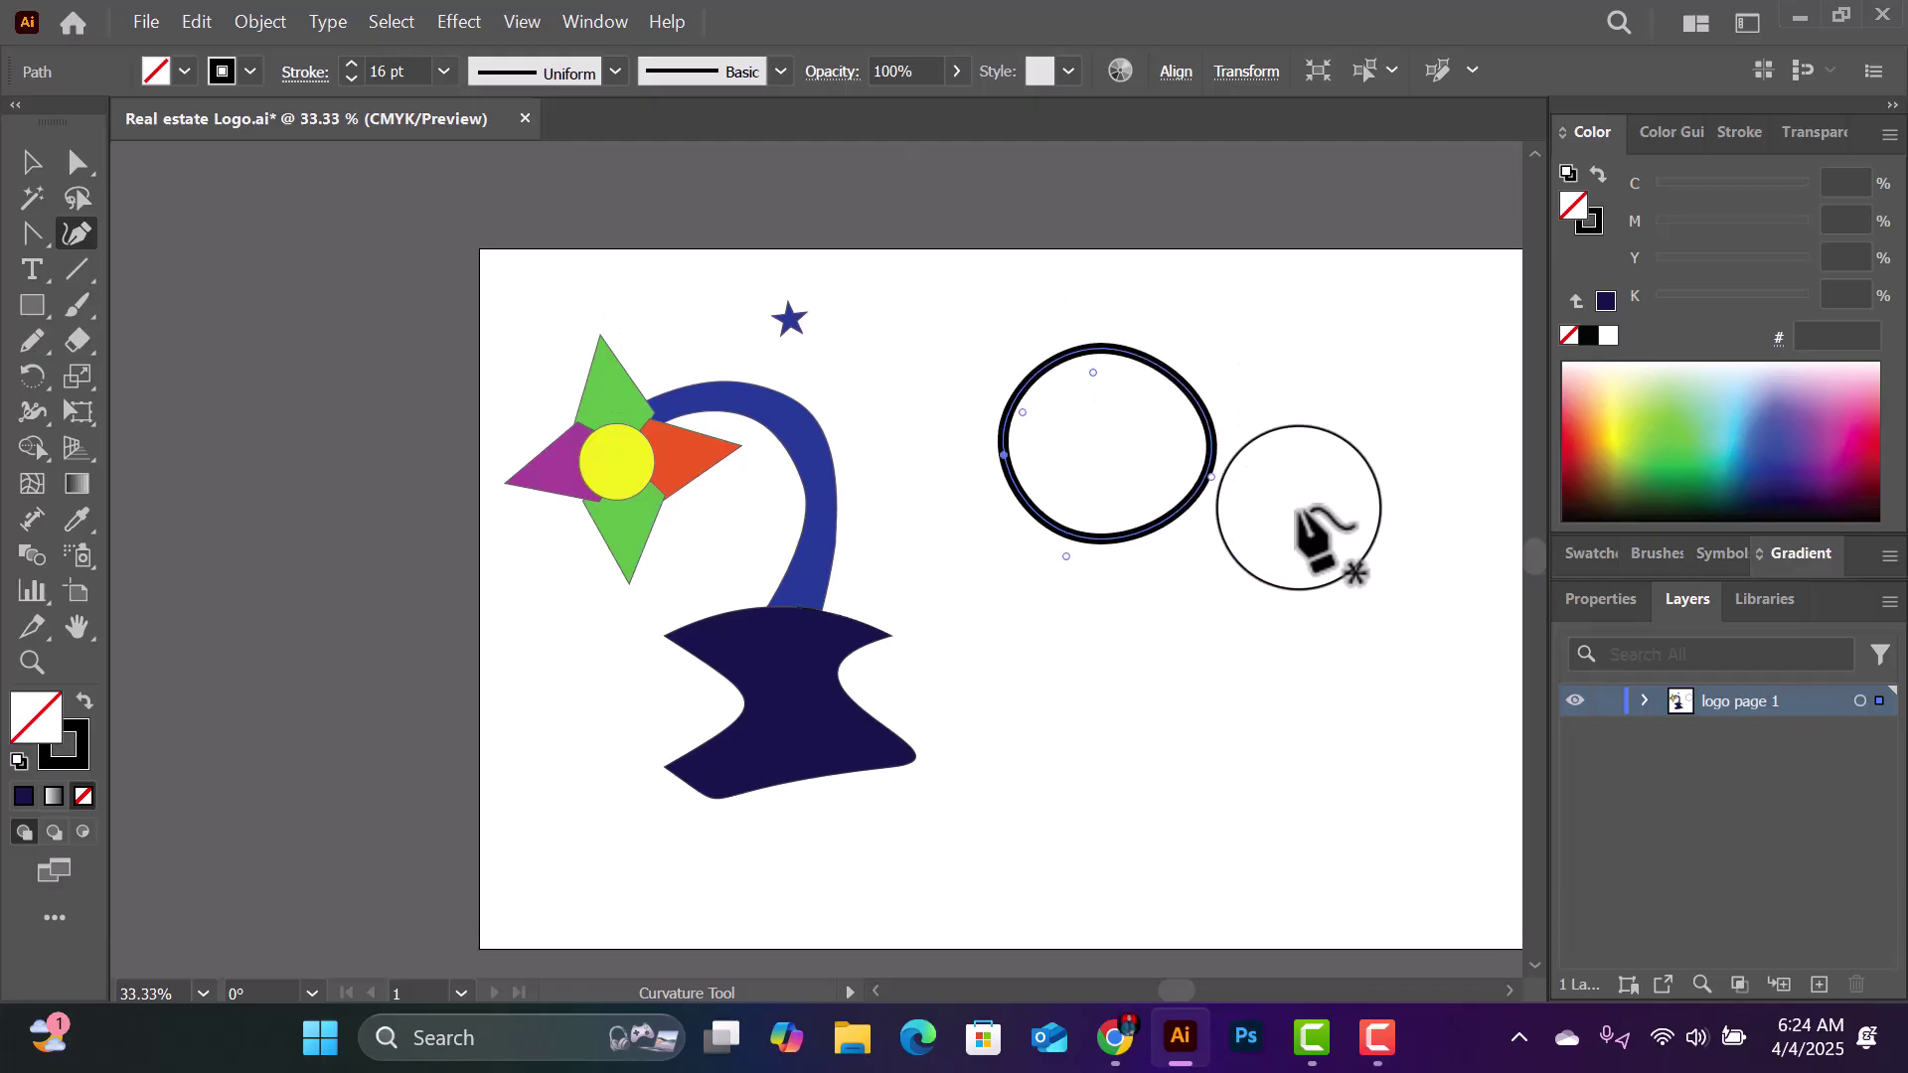
scroll(1350, 383, right, 4)
scroll(1350, 384, down, 2)
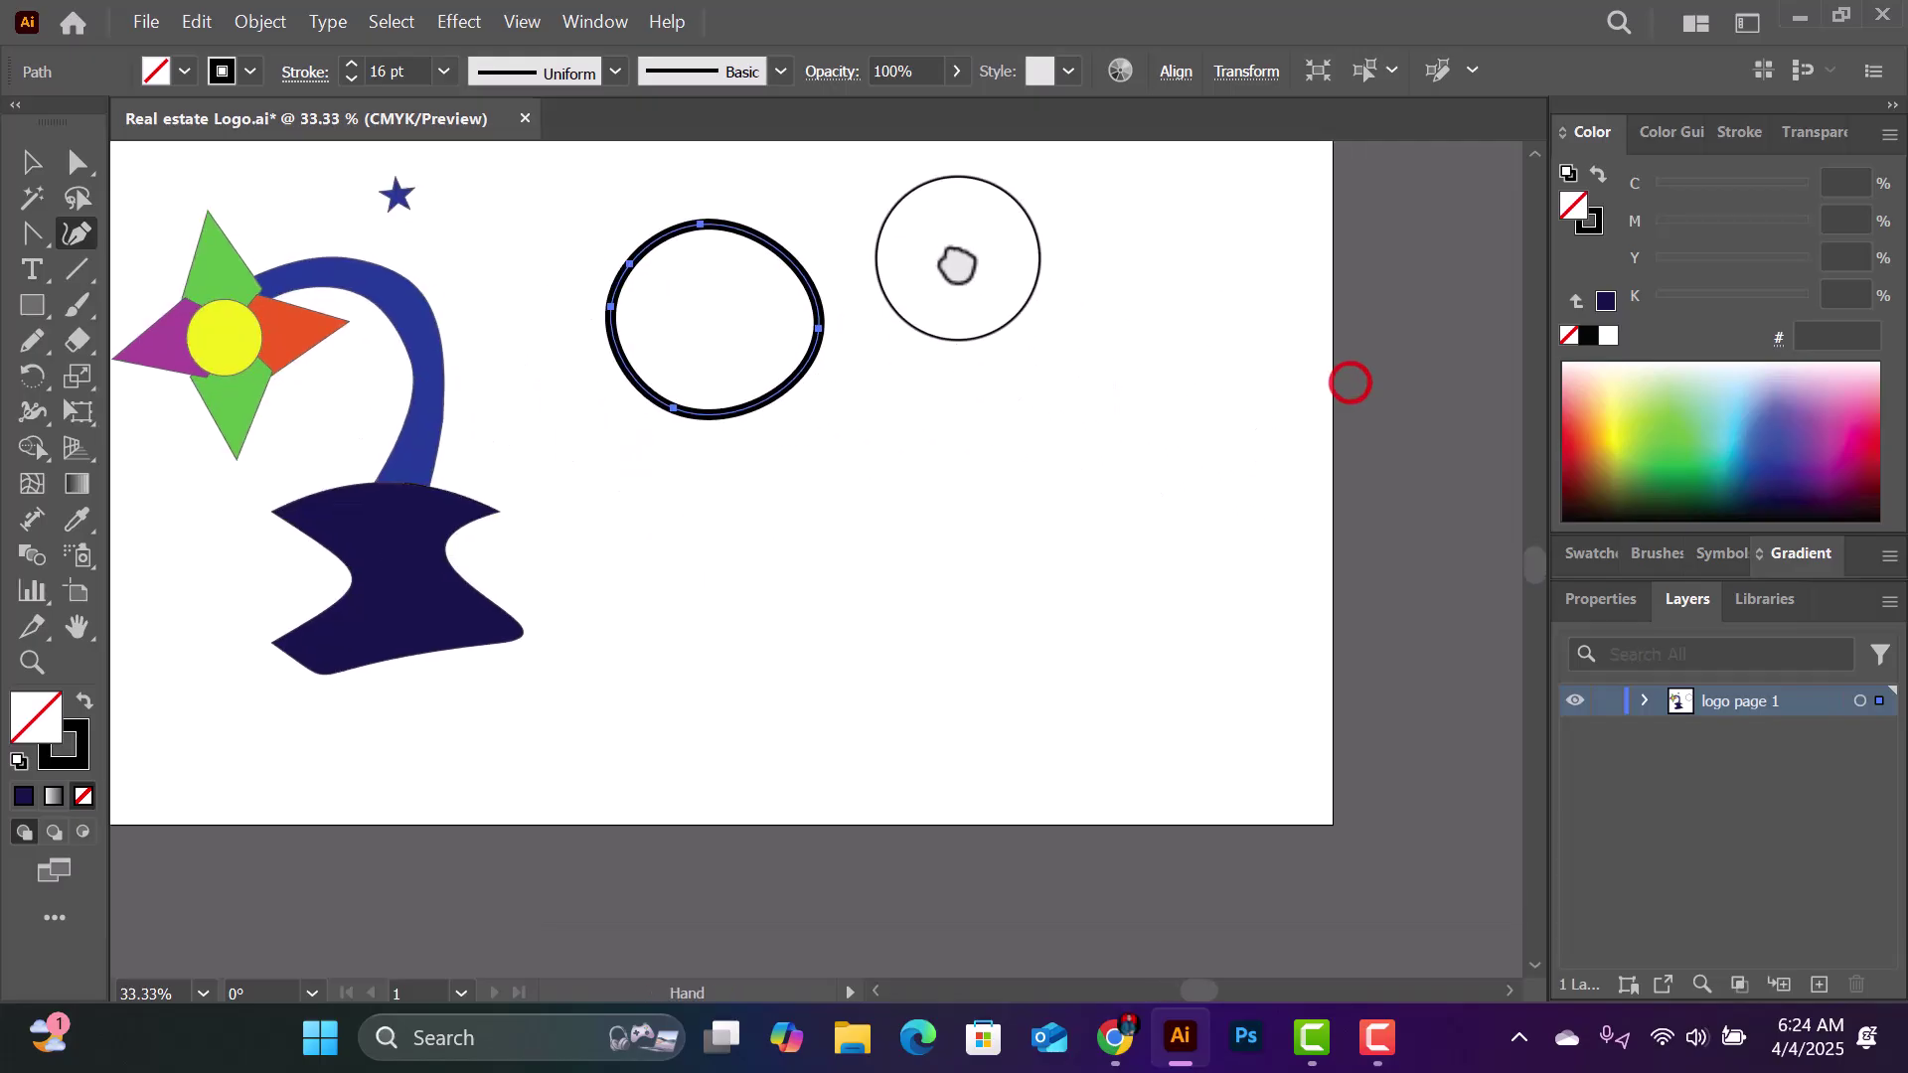
click(666, 398)
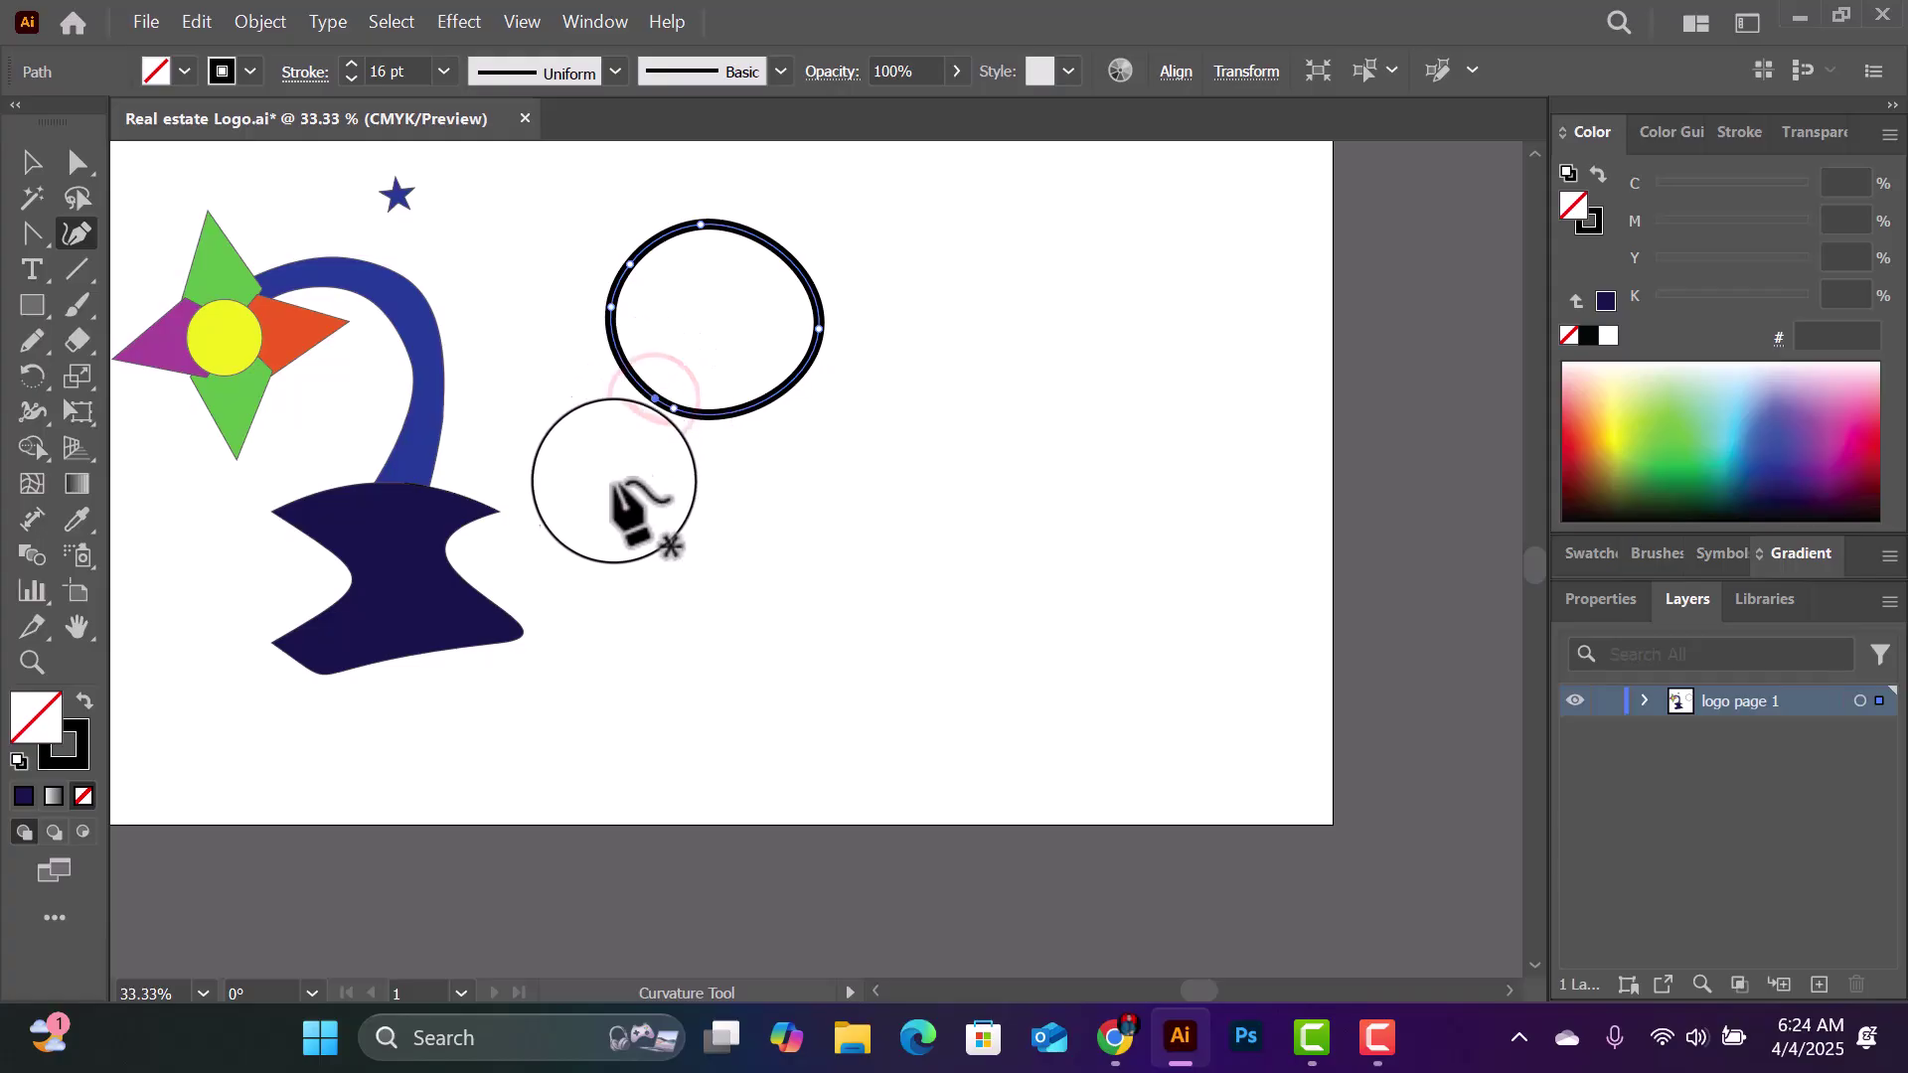
click(603, 560)
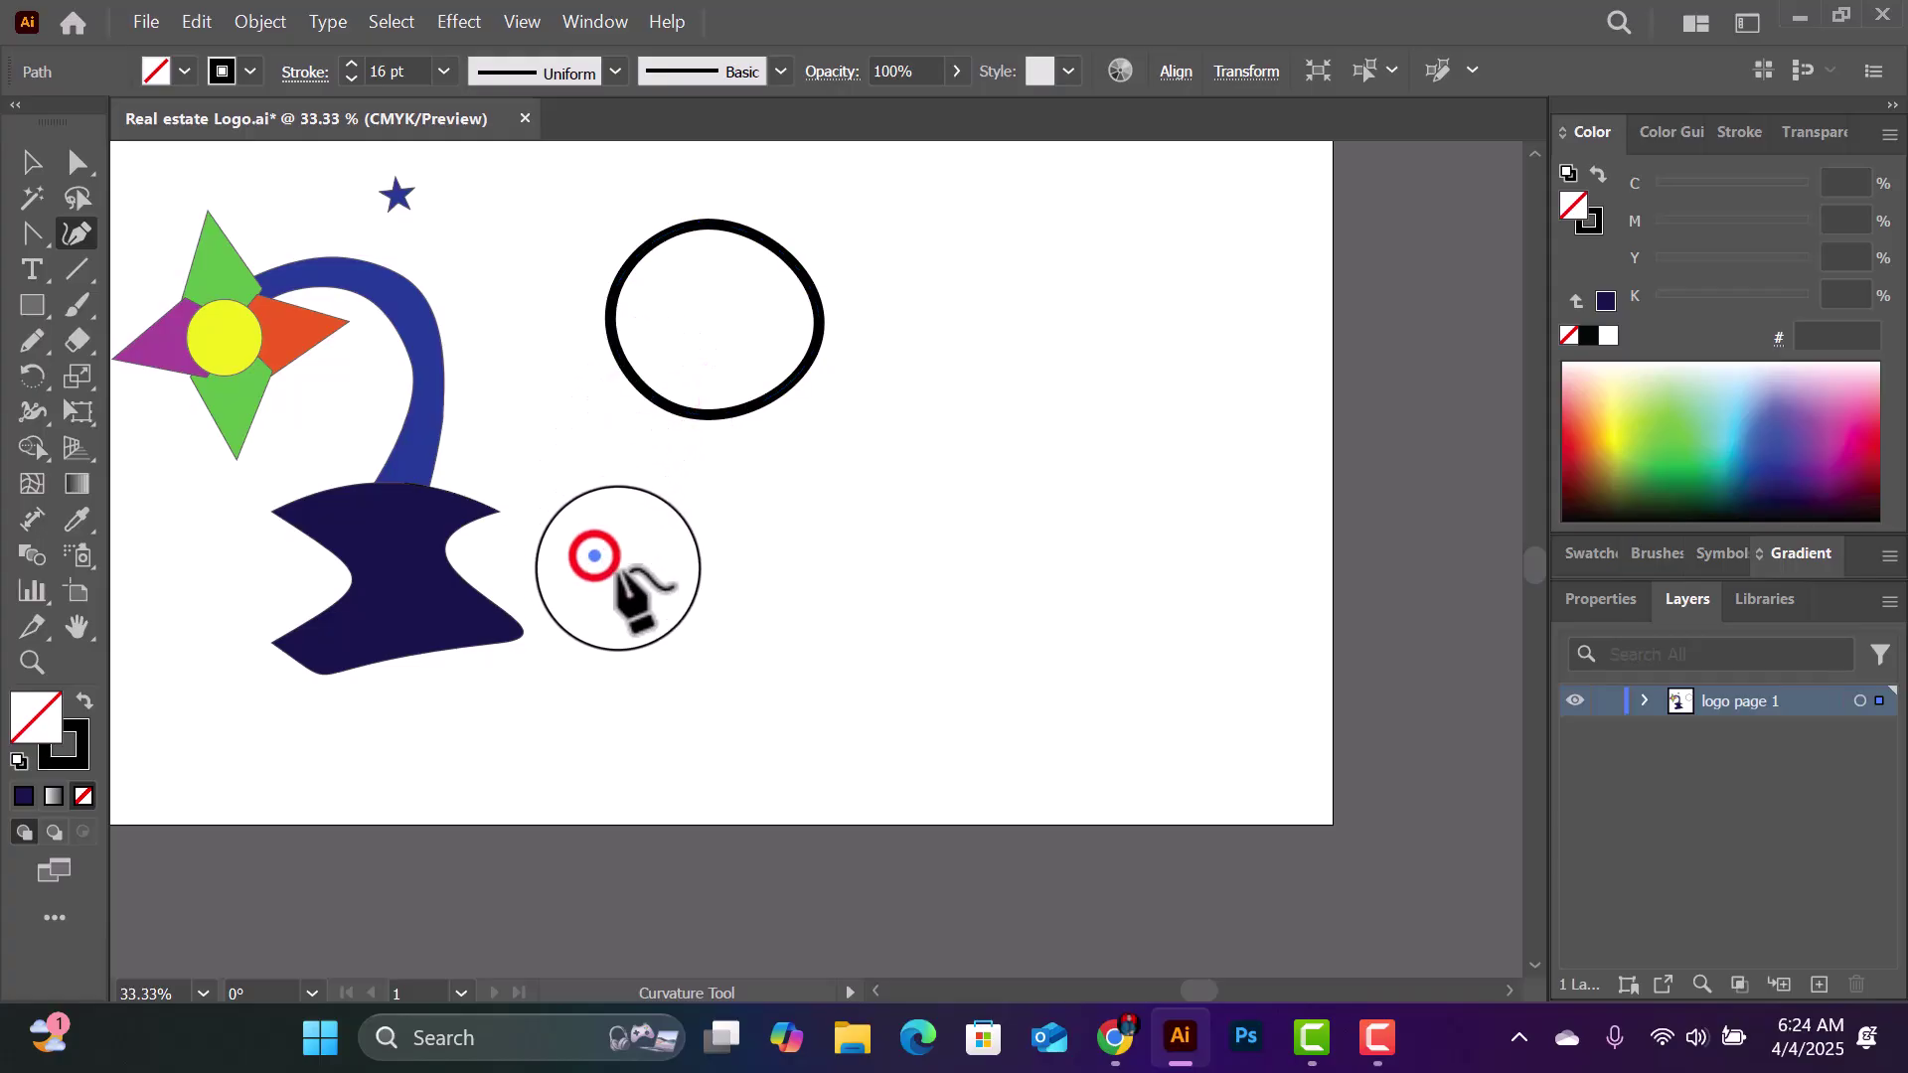
click(647, 396)
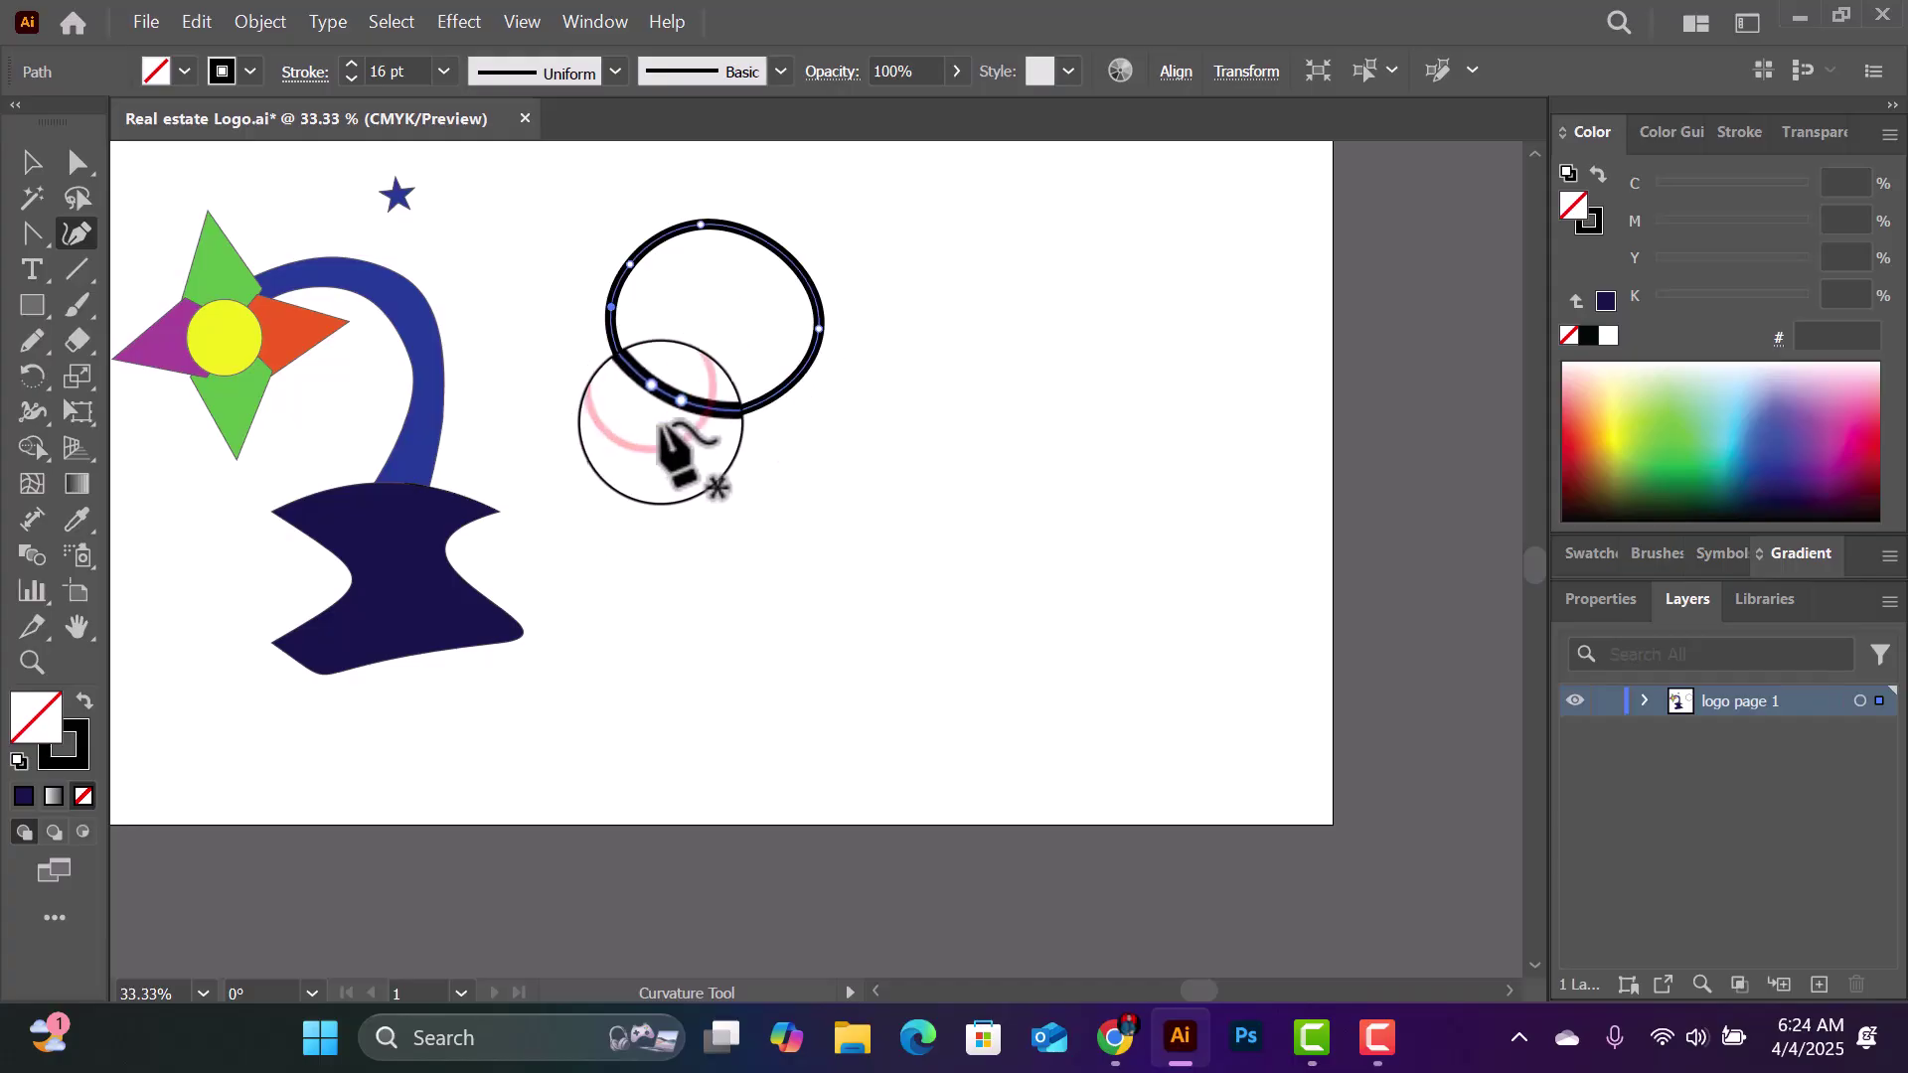
click(669, 395)
Step: Draw a closed rounded triangle body below the circle, overlapping its bottom edge
click(632, 452)
click(576, 596)
click(810, 624)
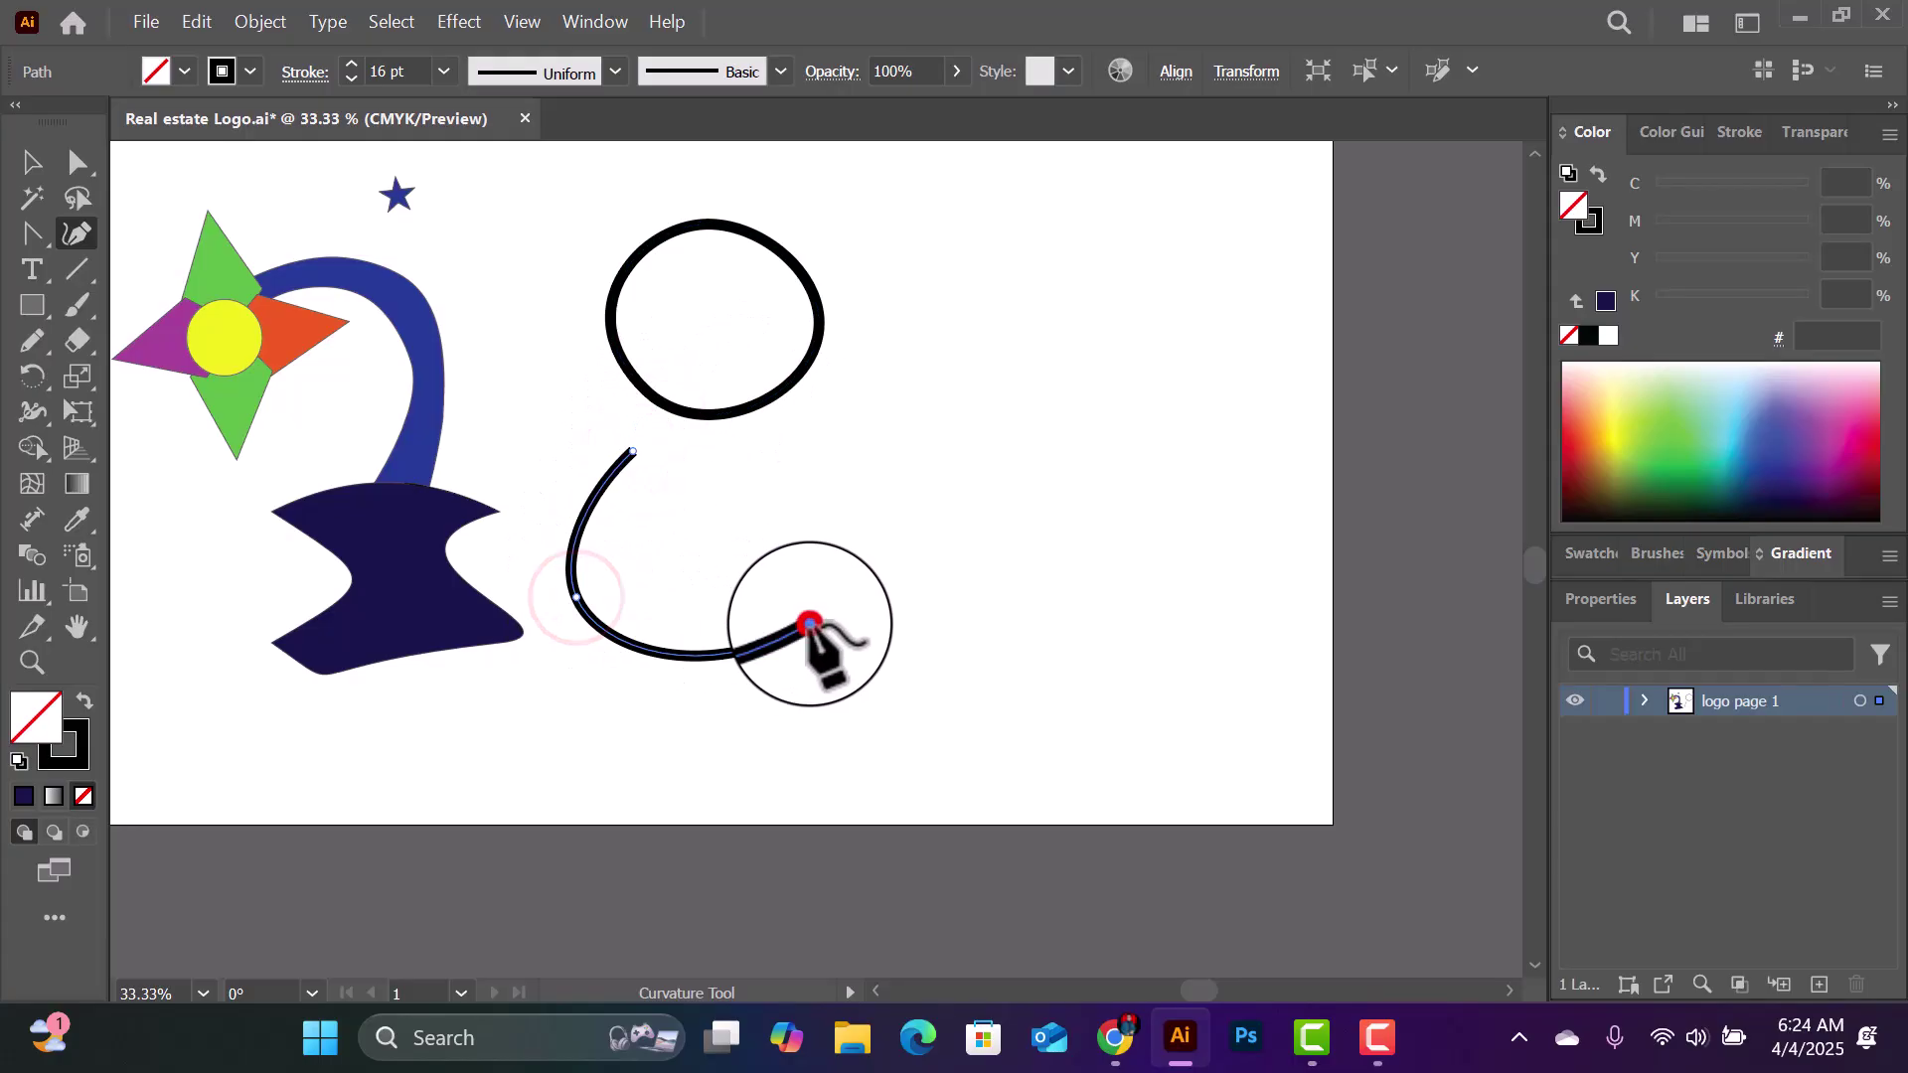
click(938, 602)
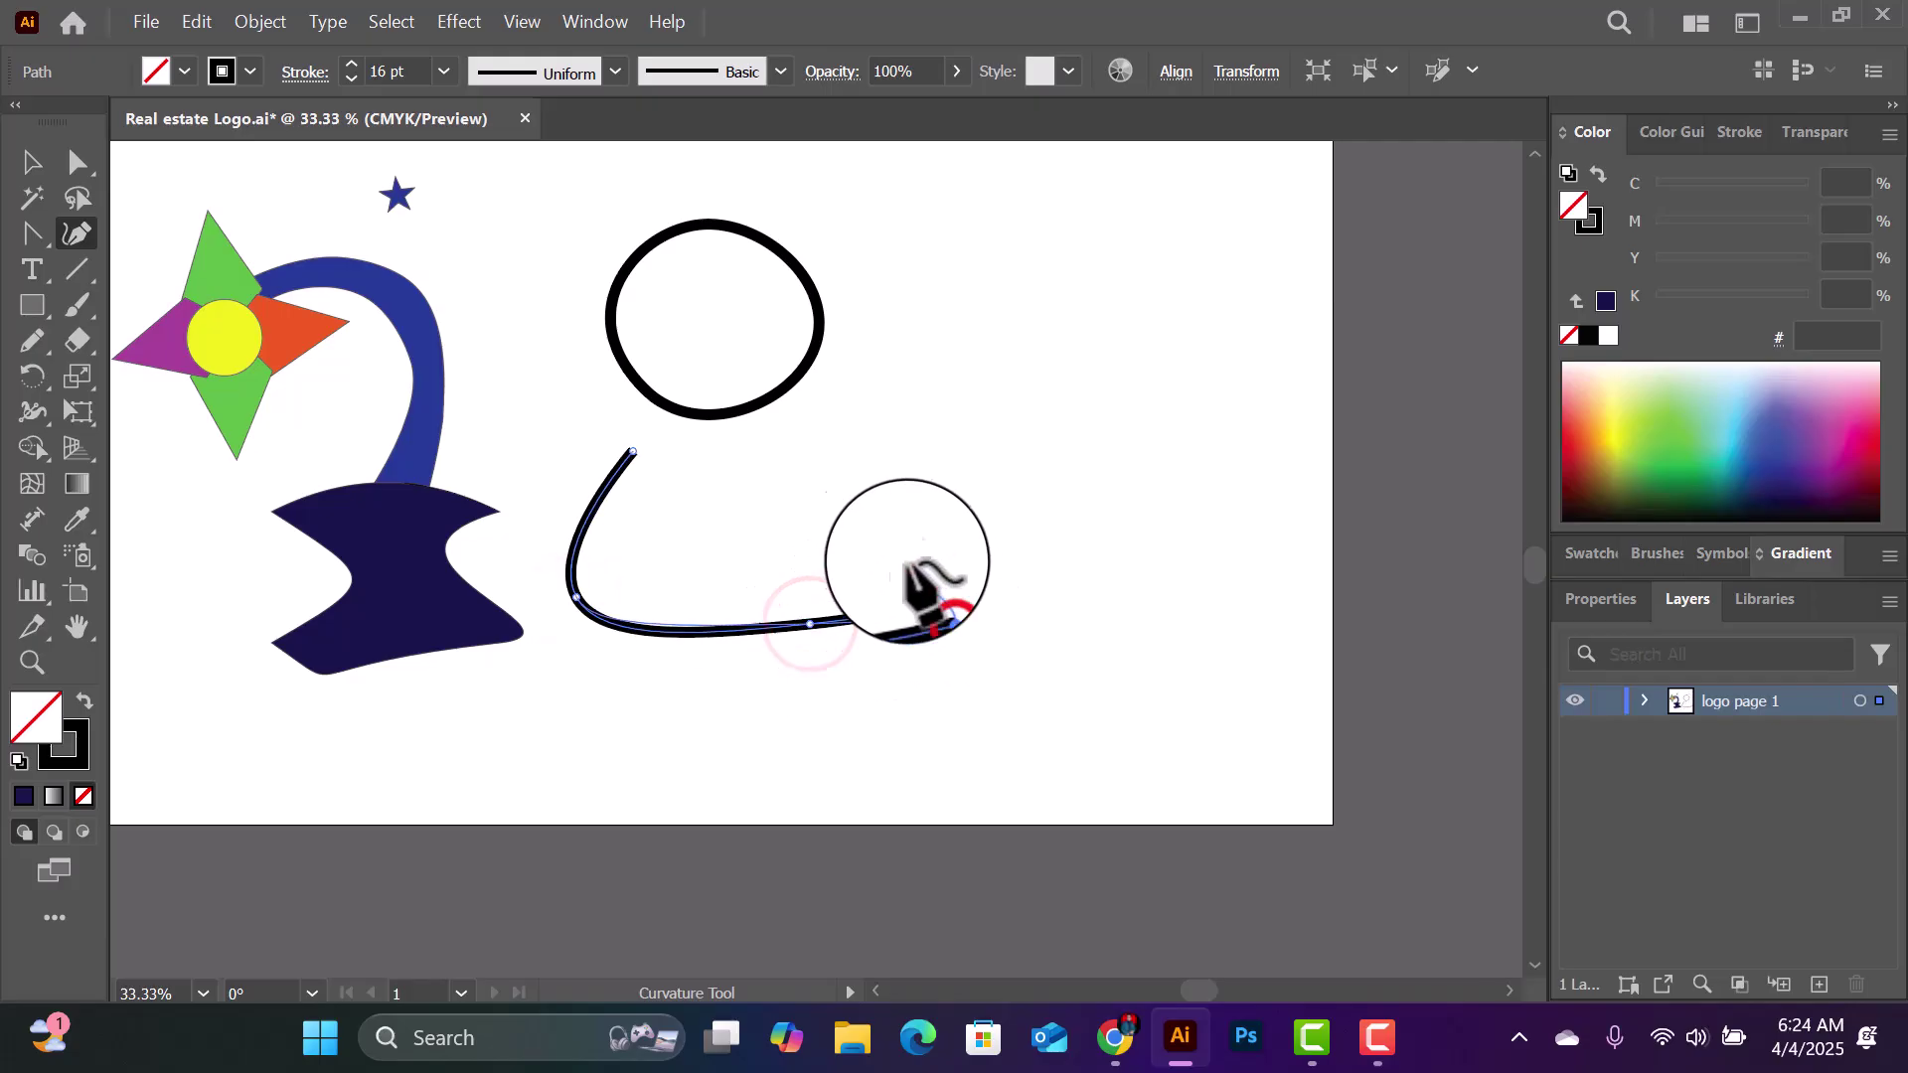
click(824, 398)
click(712, 357)
click(632, 453)
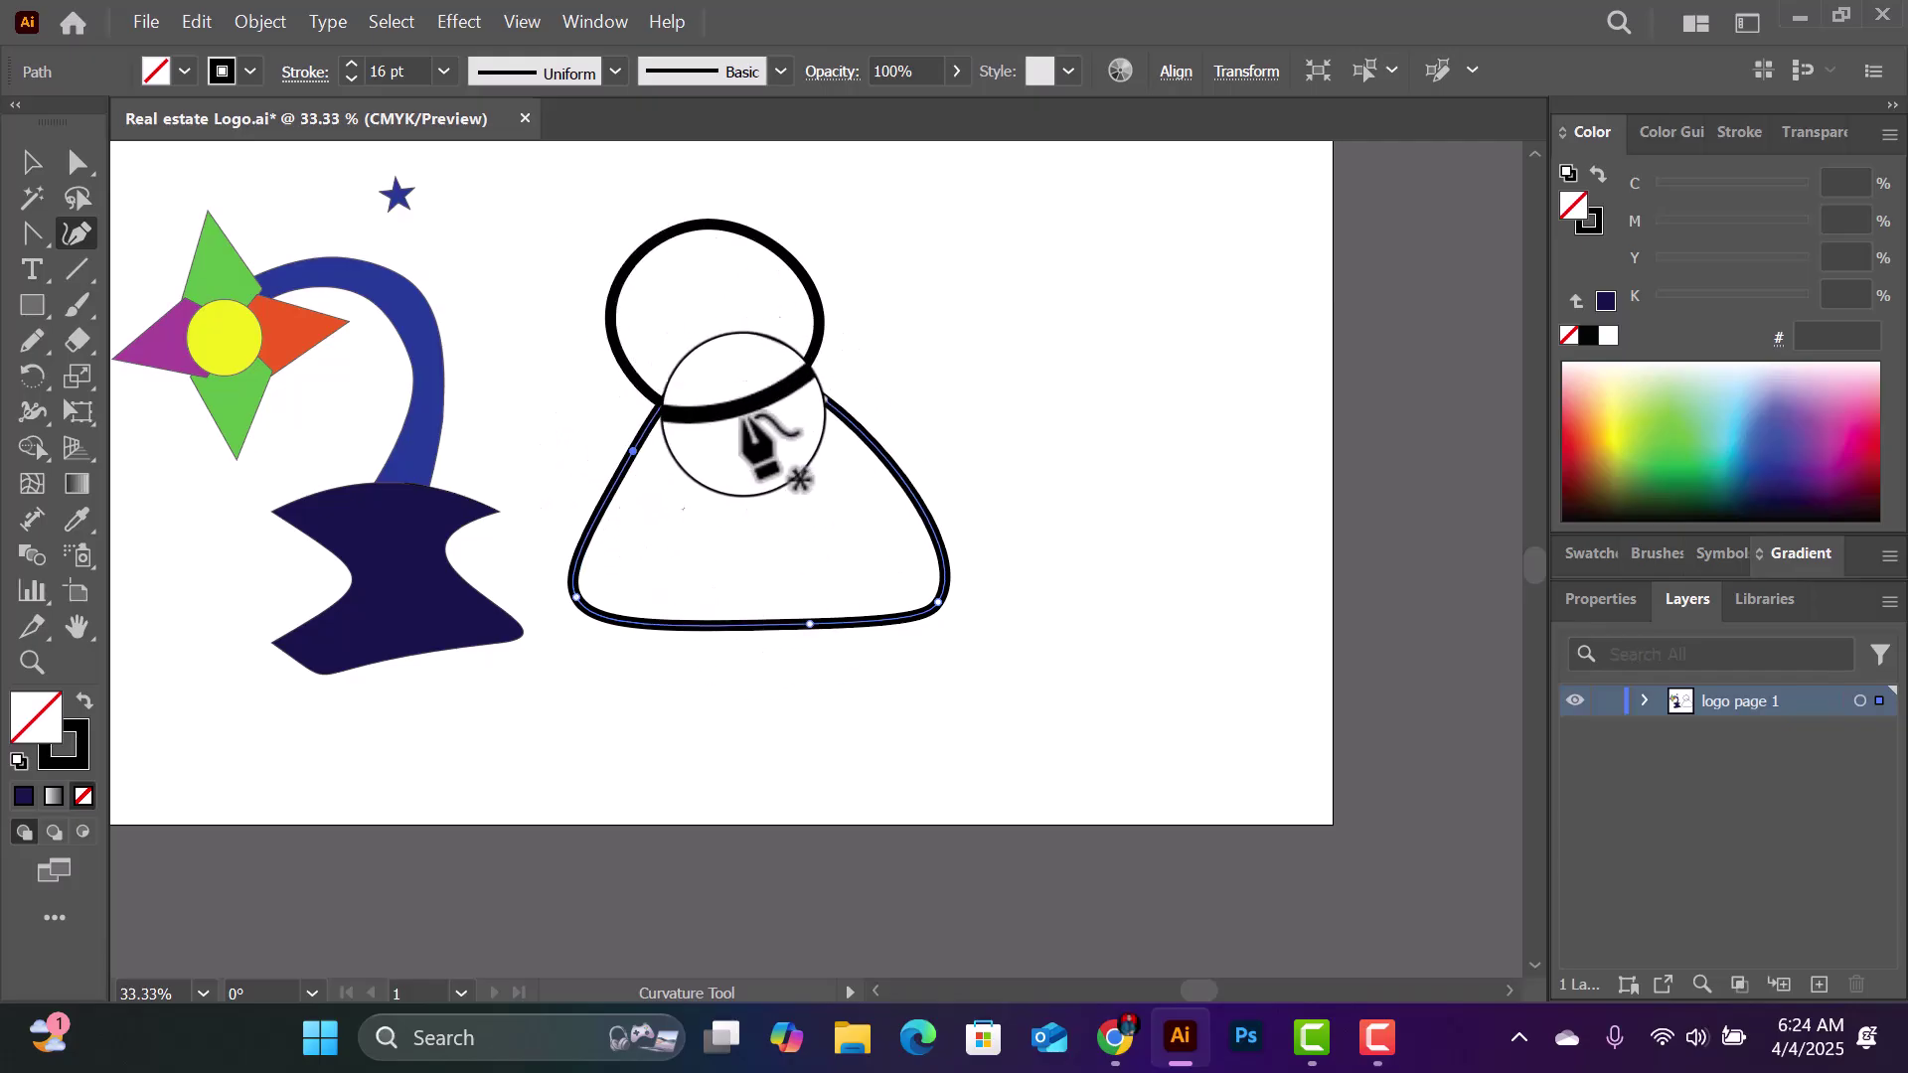
click(157, 68)
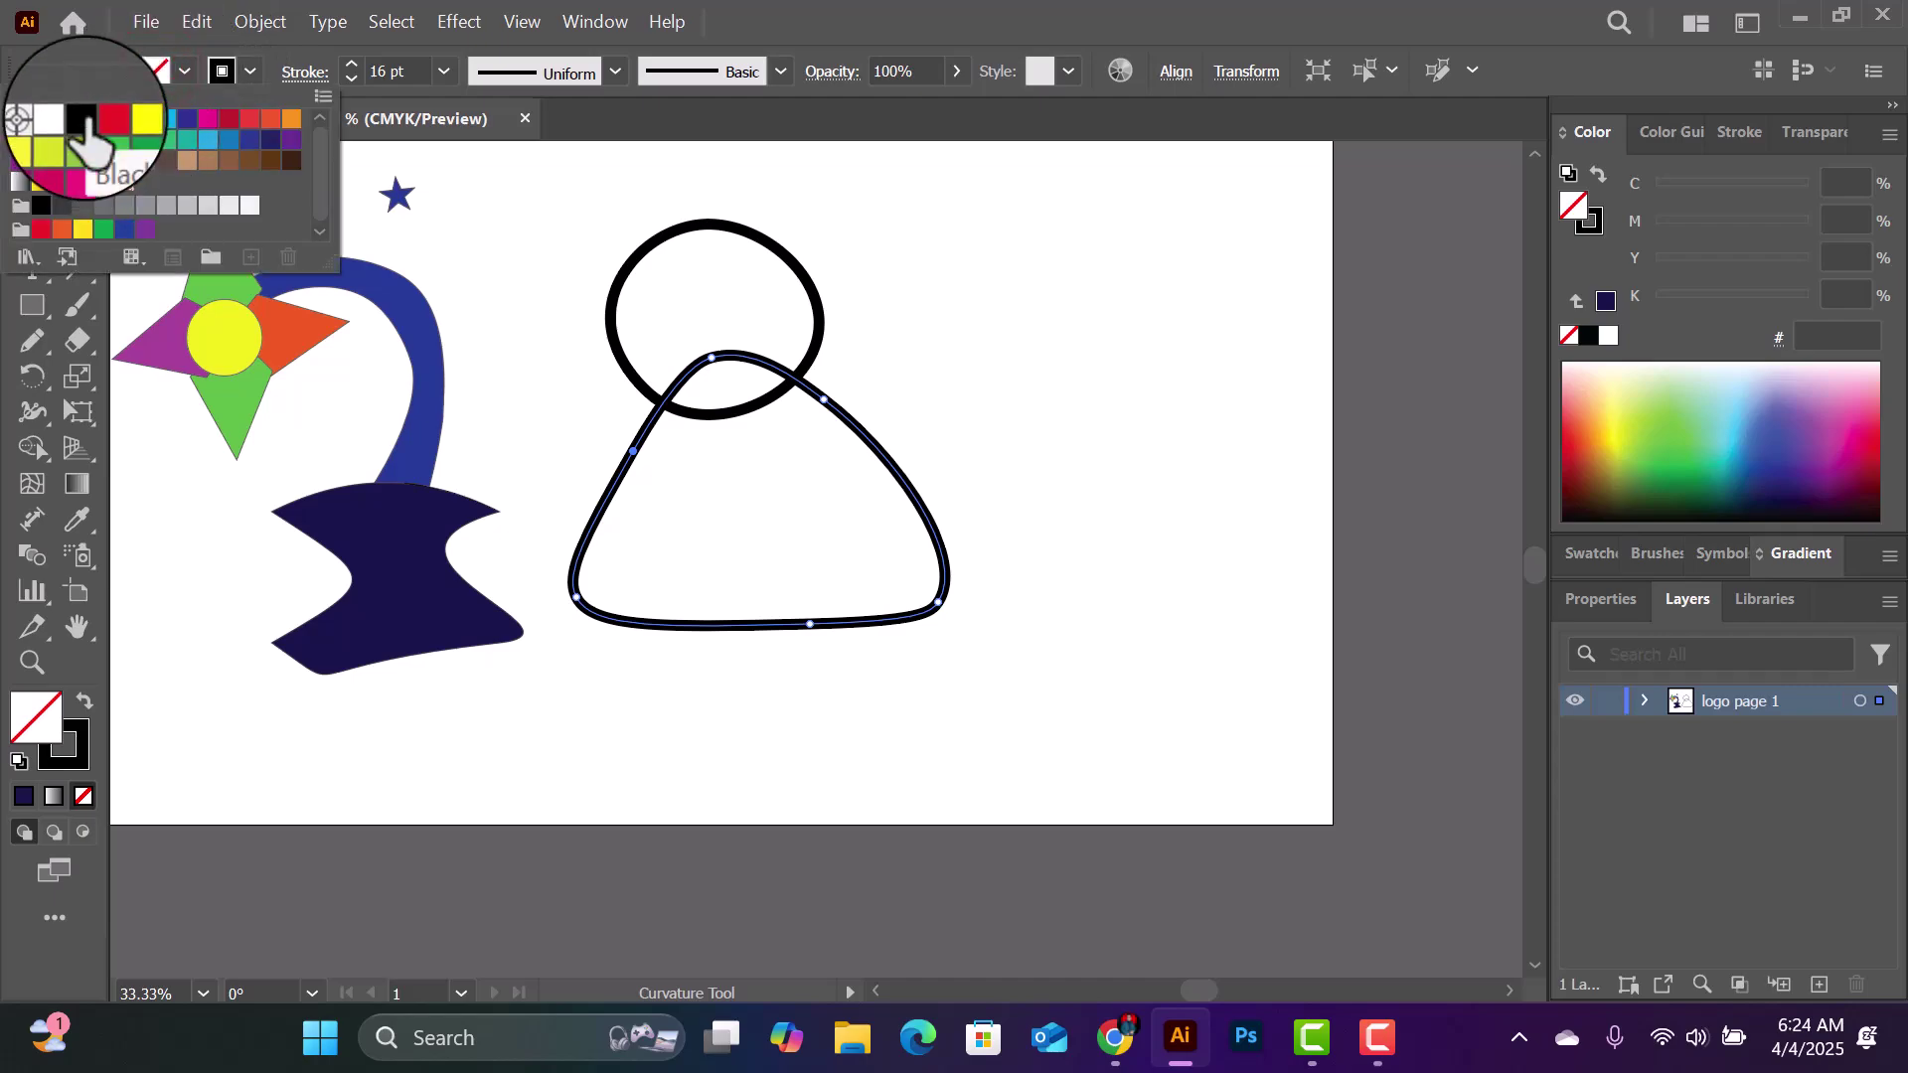
Step: Fill the rounded triangle body red, briefly trying black before settling on red
click(103, 119)
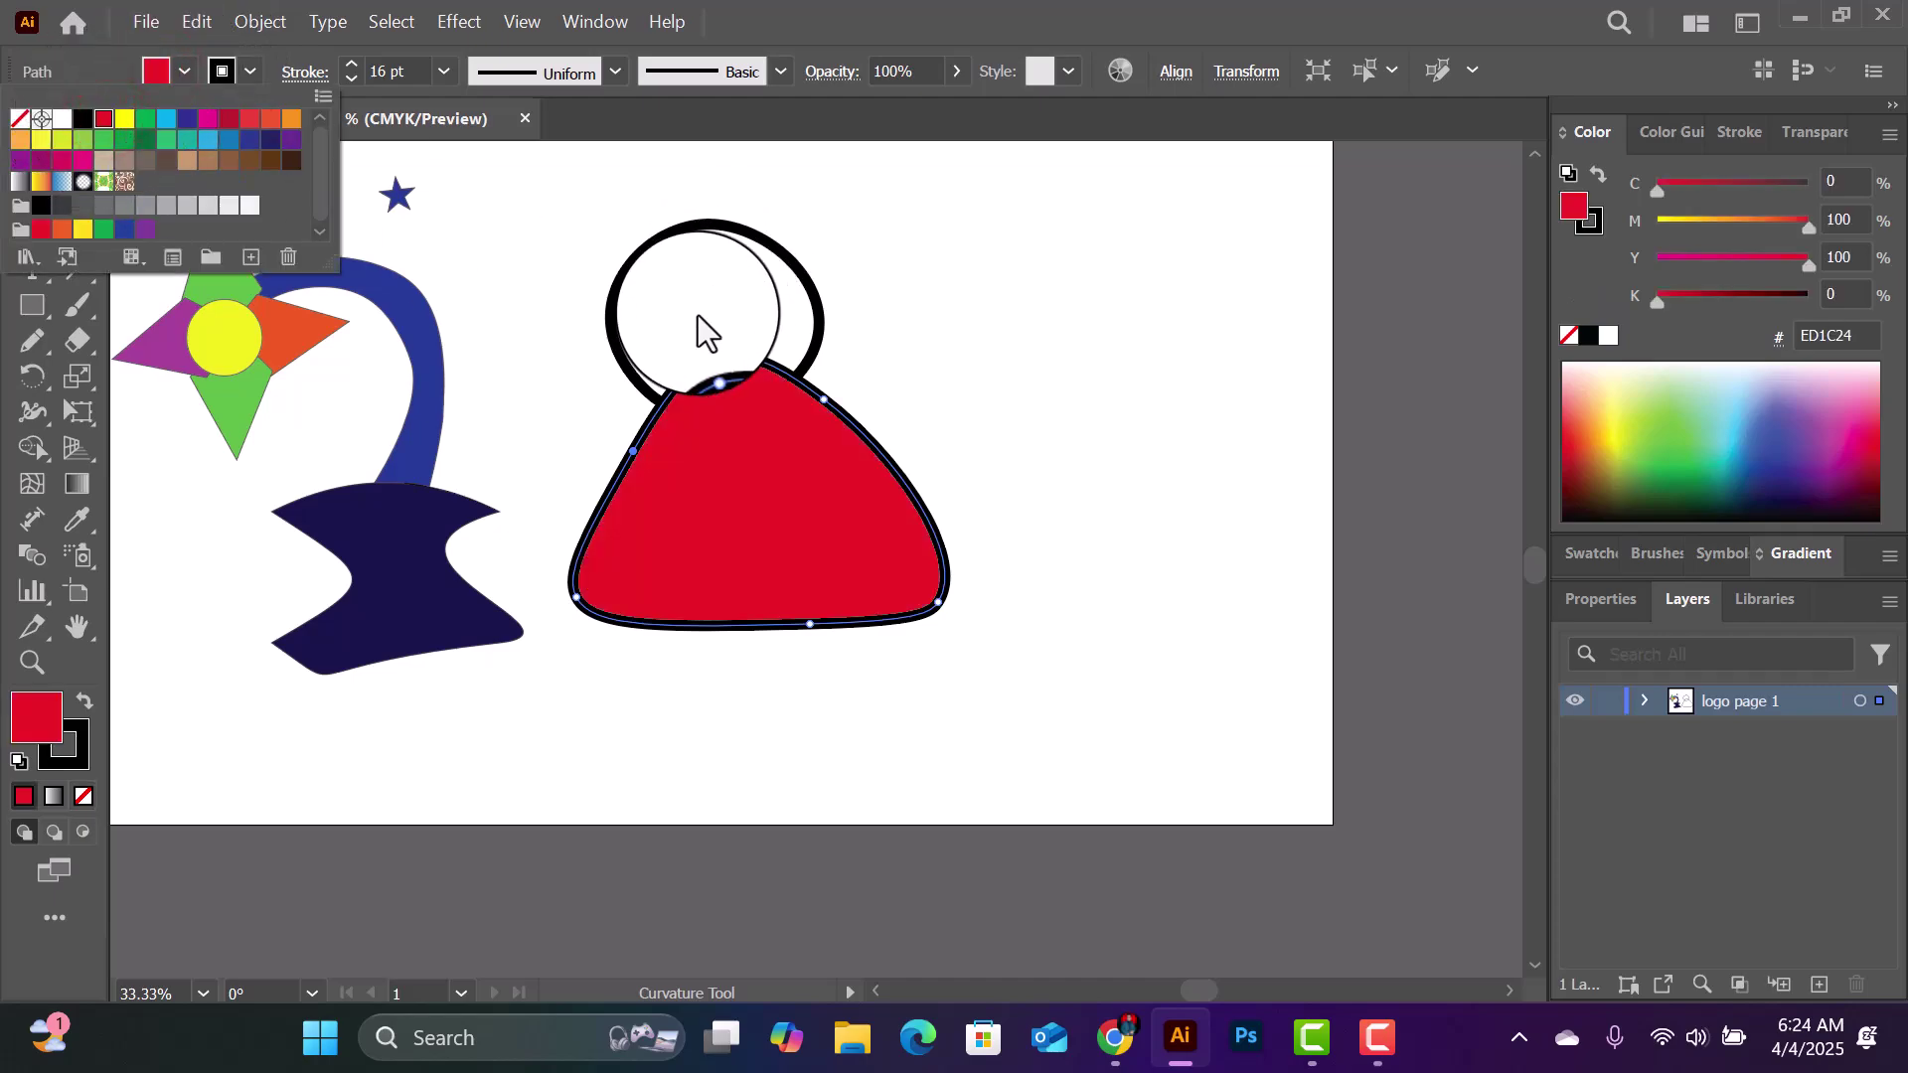
click(672, 292)
scroll(641, 397, up, 2)
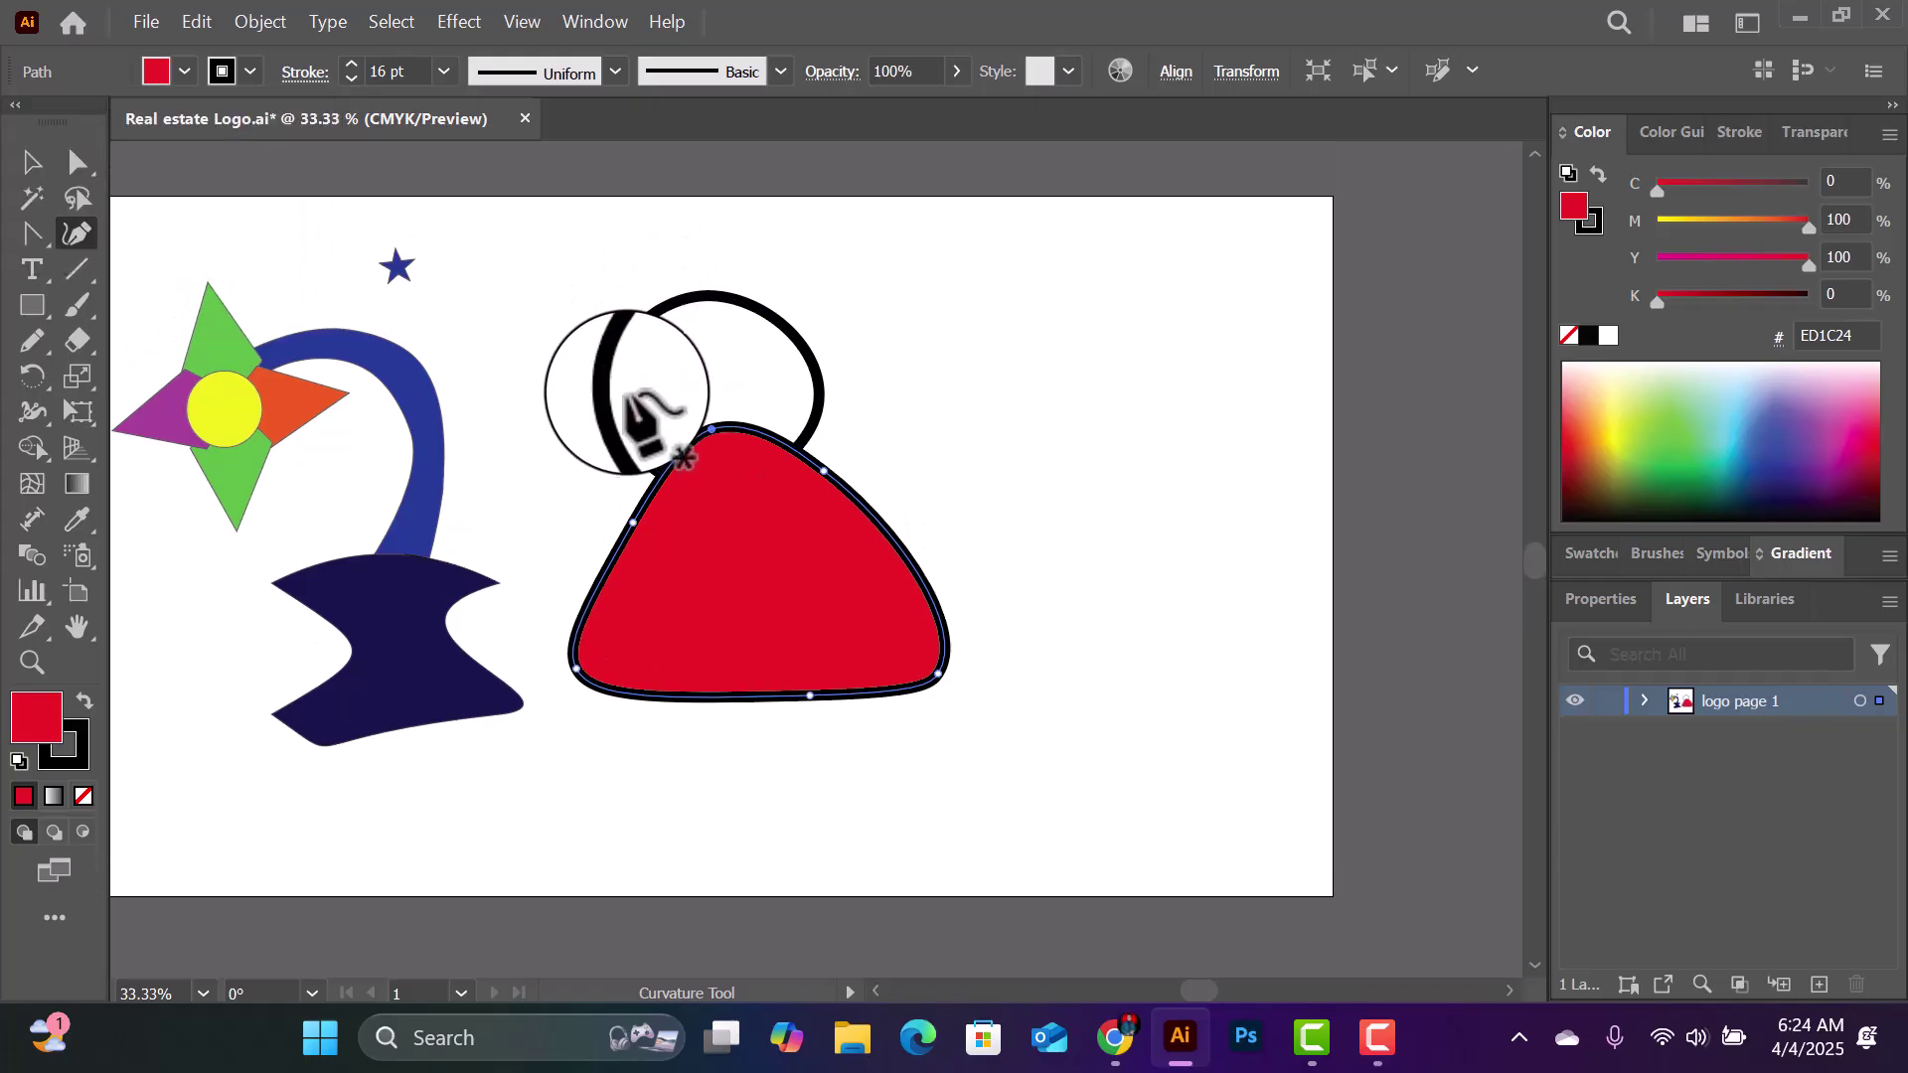
click(157, 69)
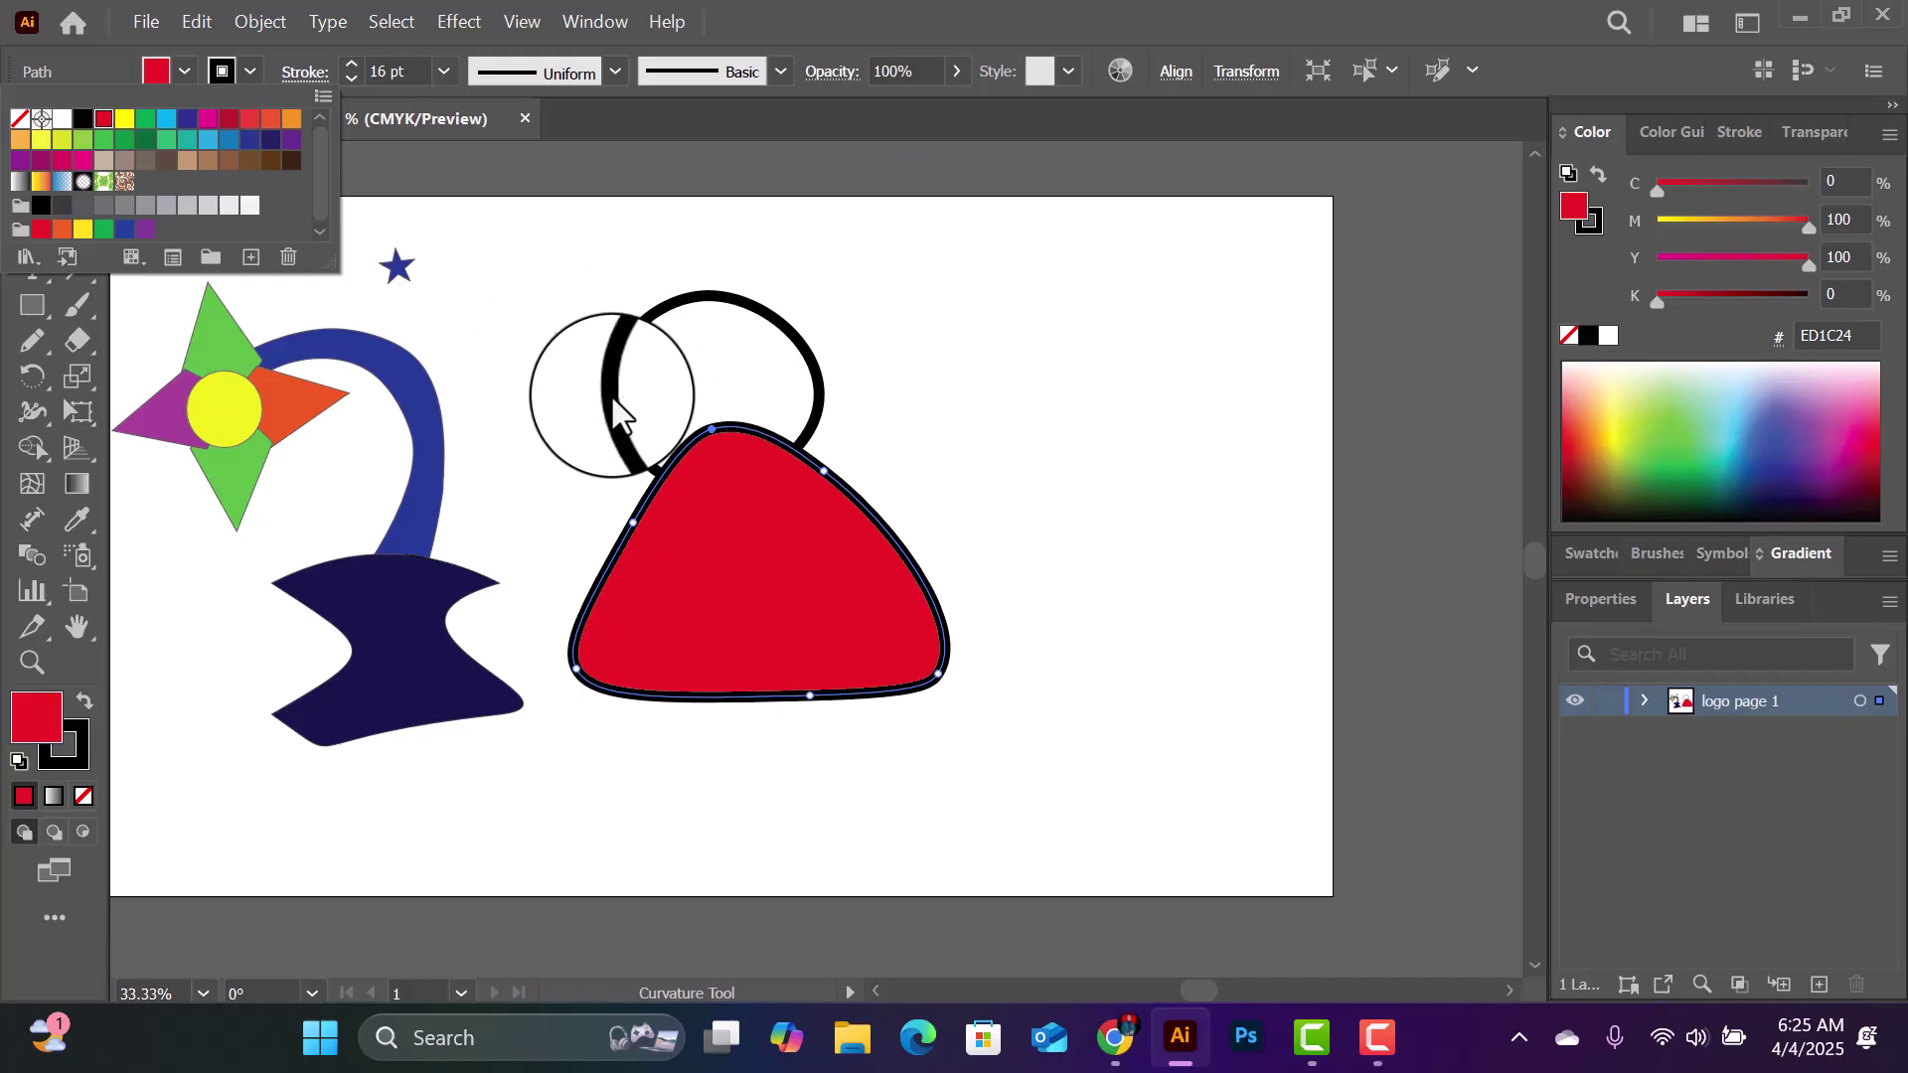
drag(526, 416, 795, 545)
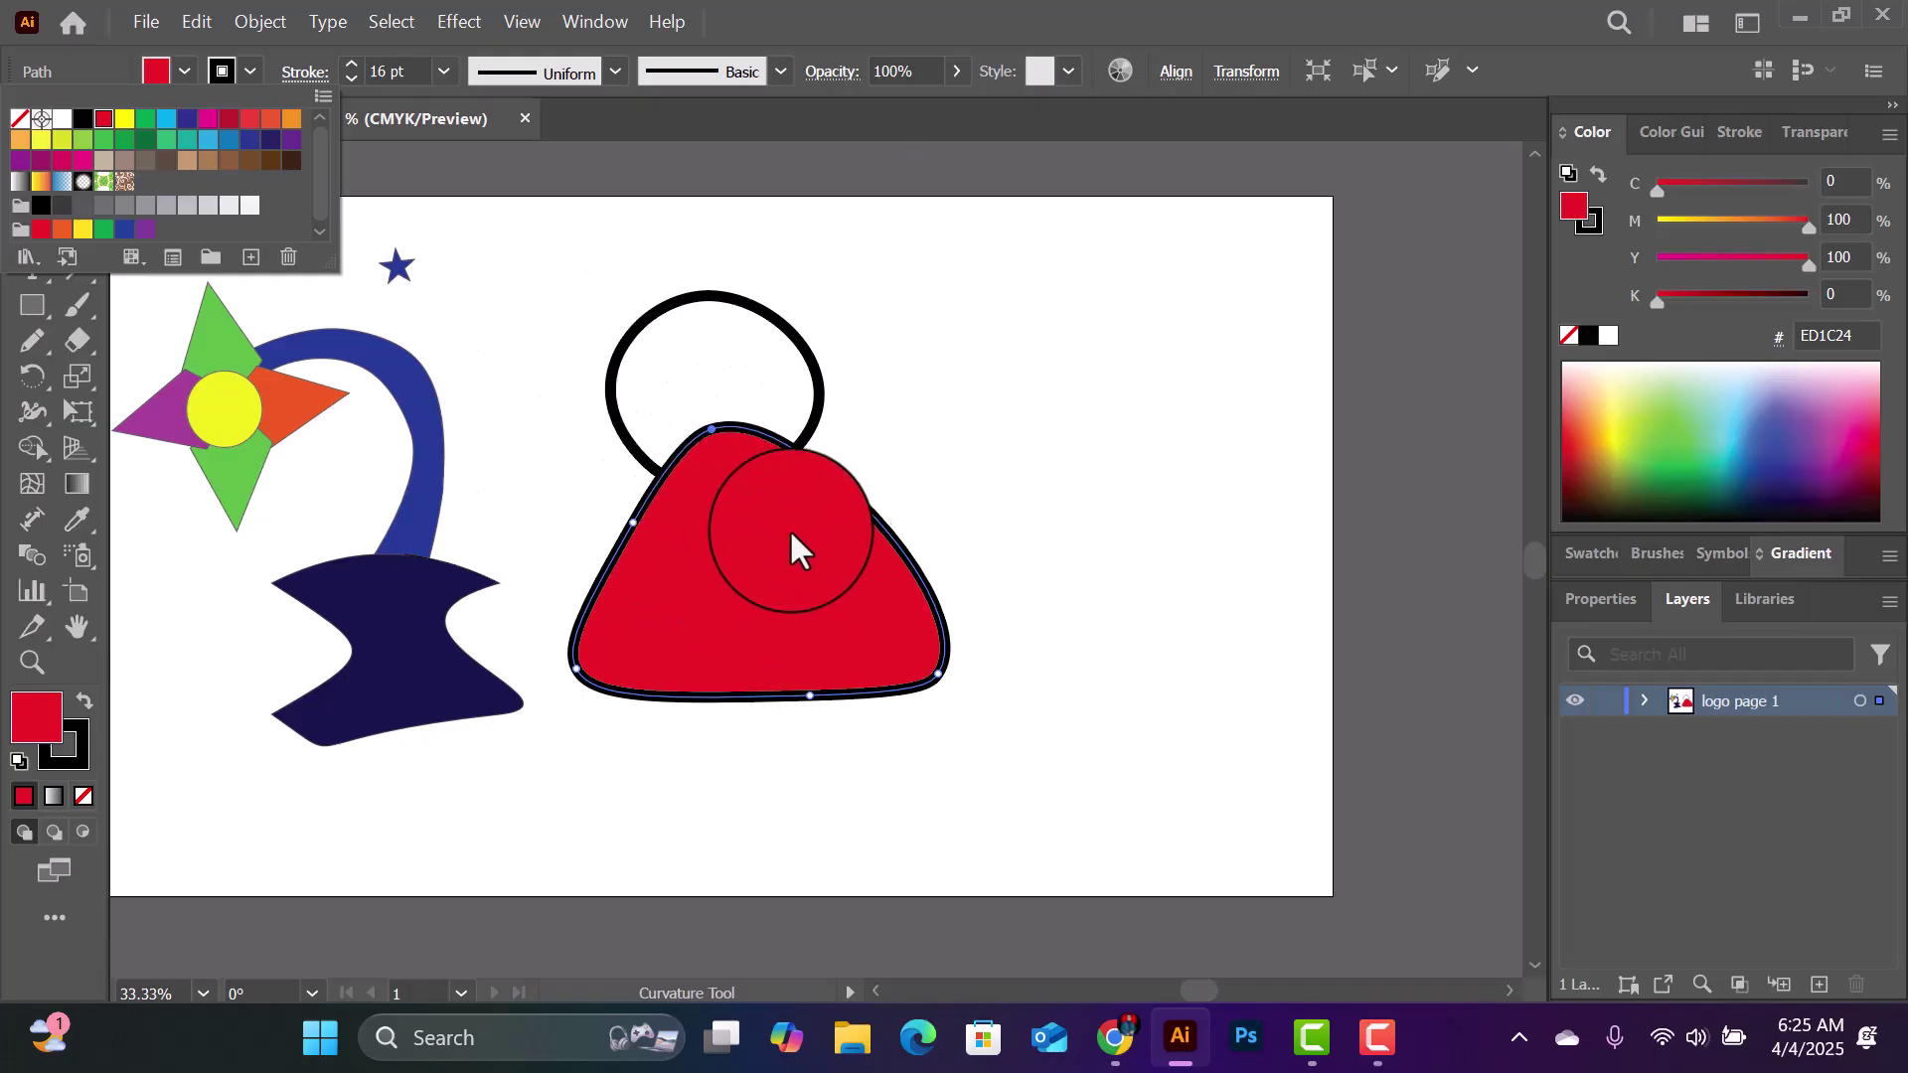
click(82, 118)
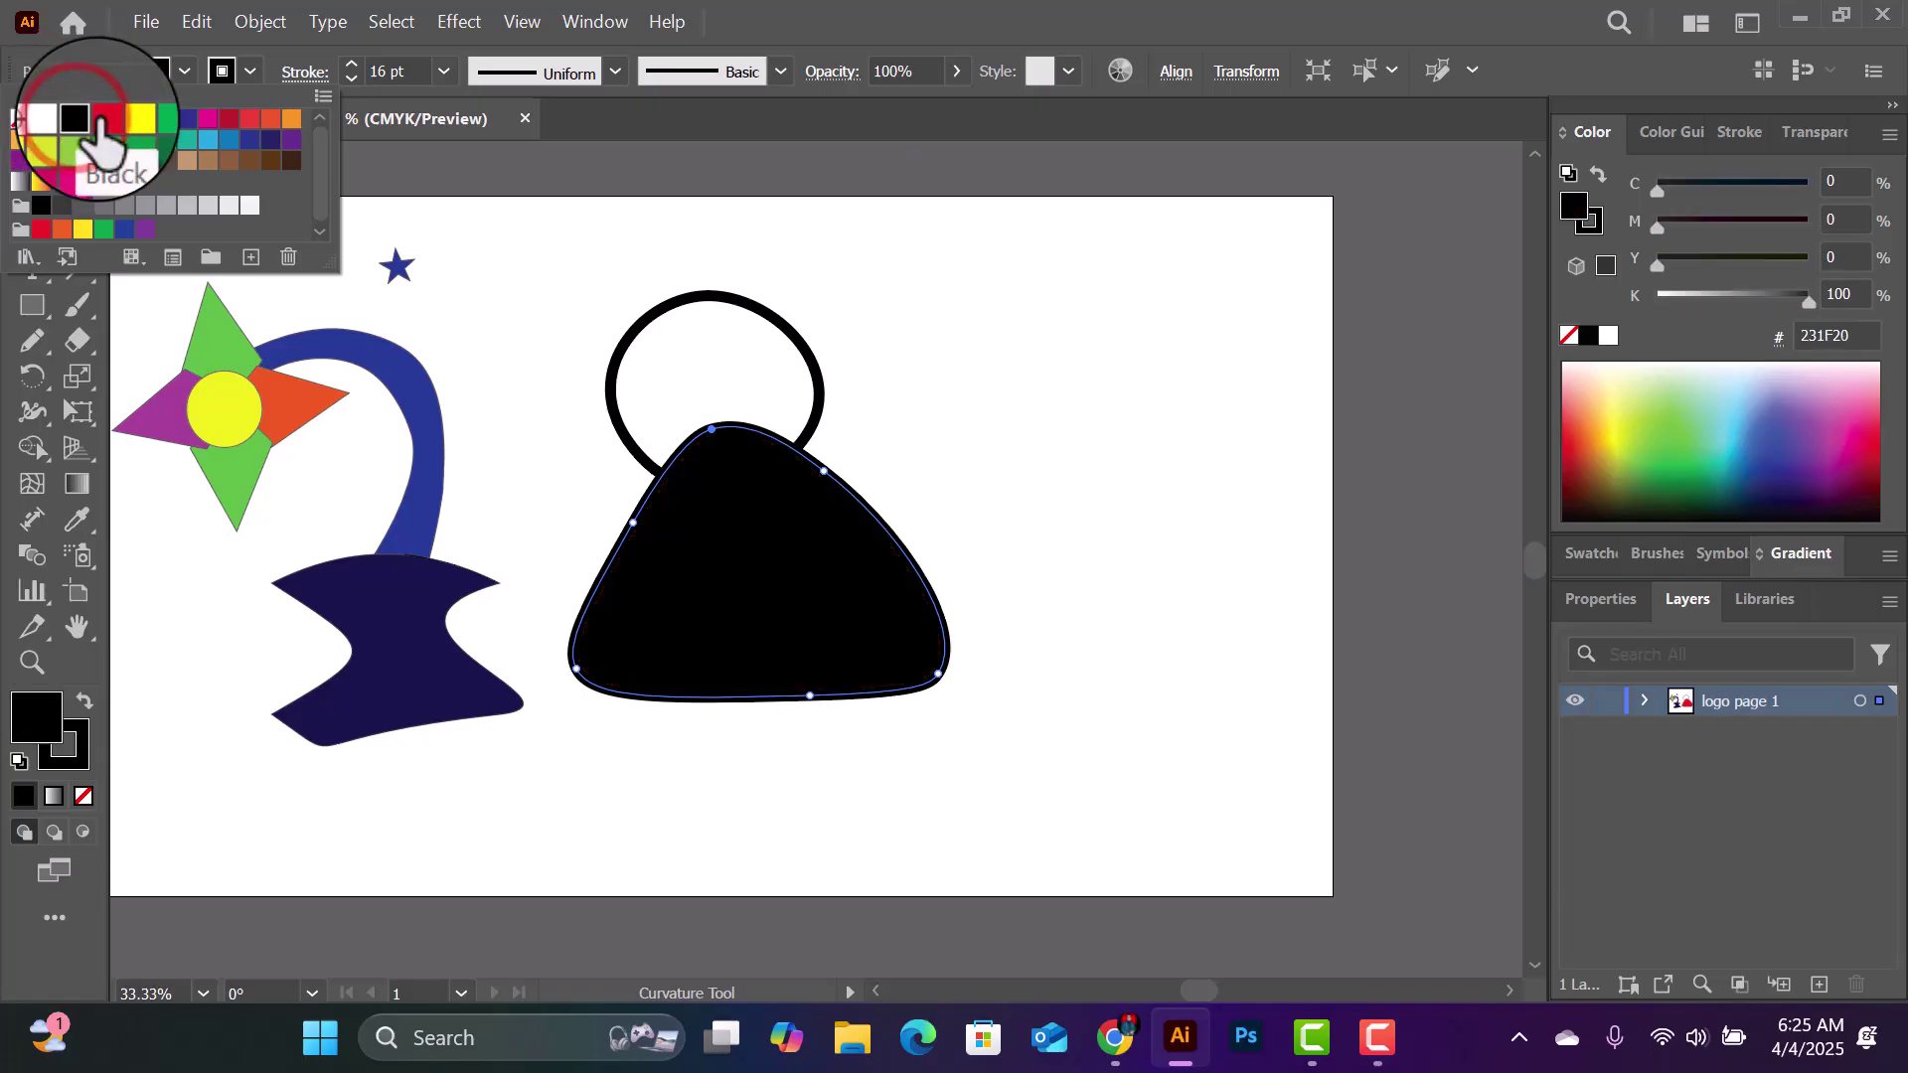
click(103, 118)
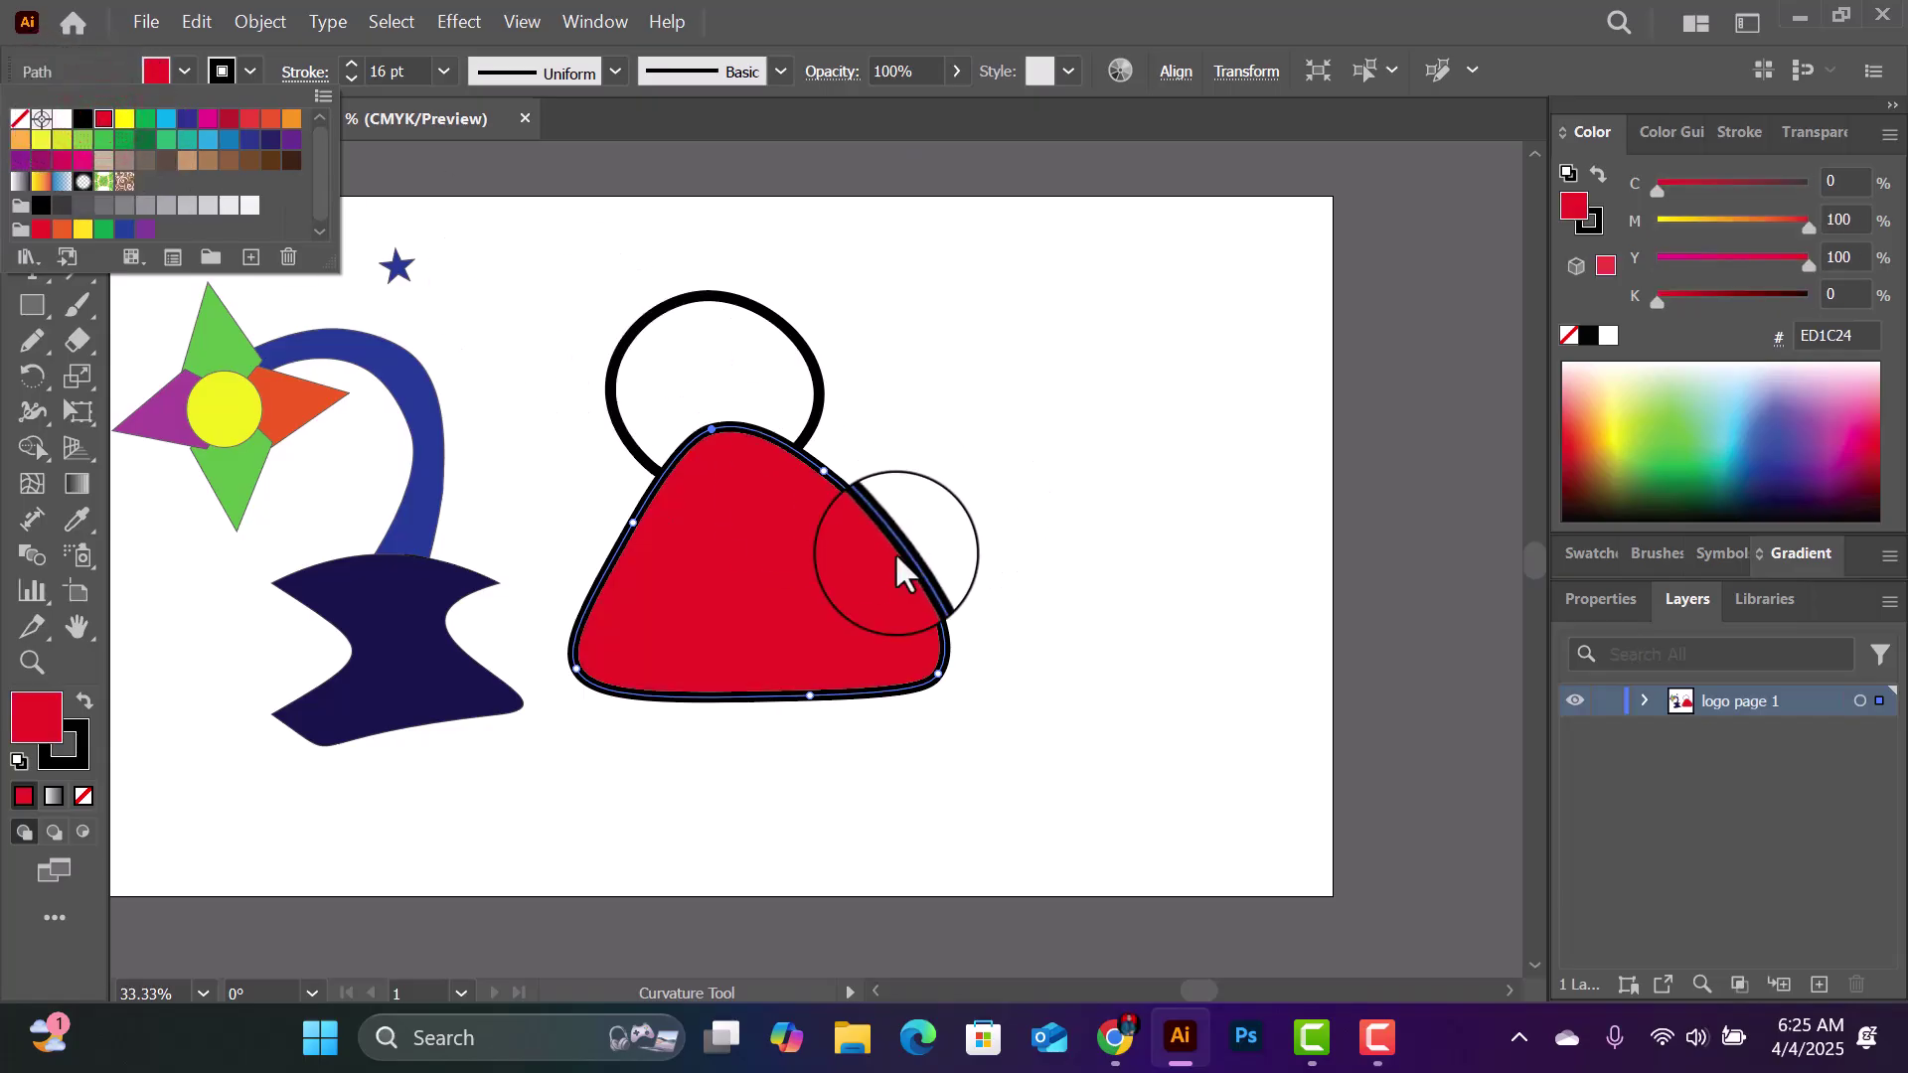
click(213, 69)
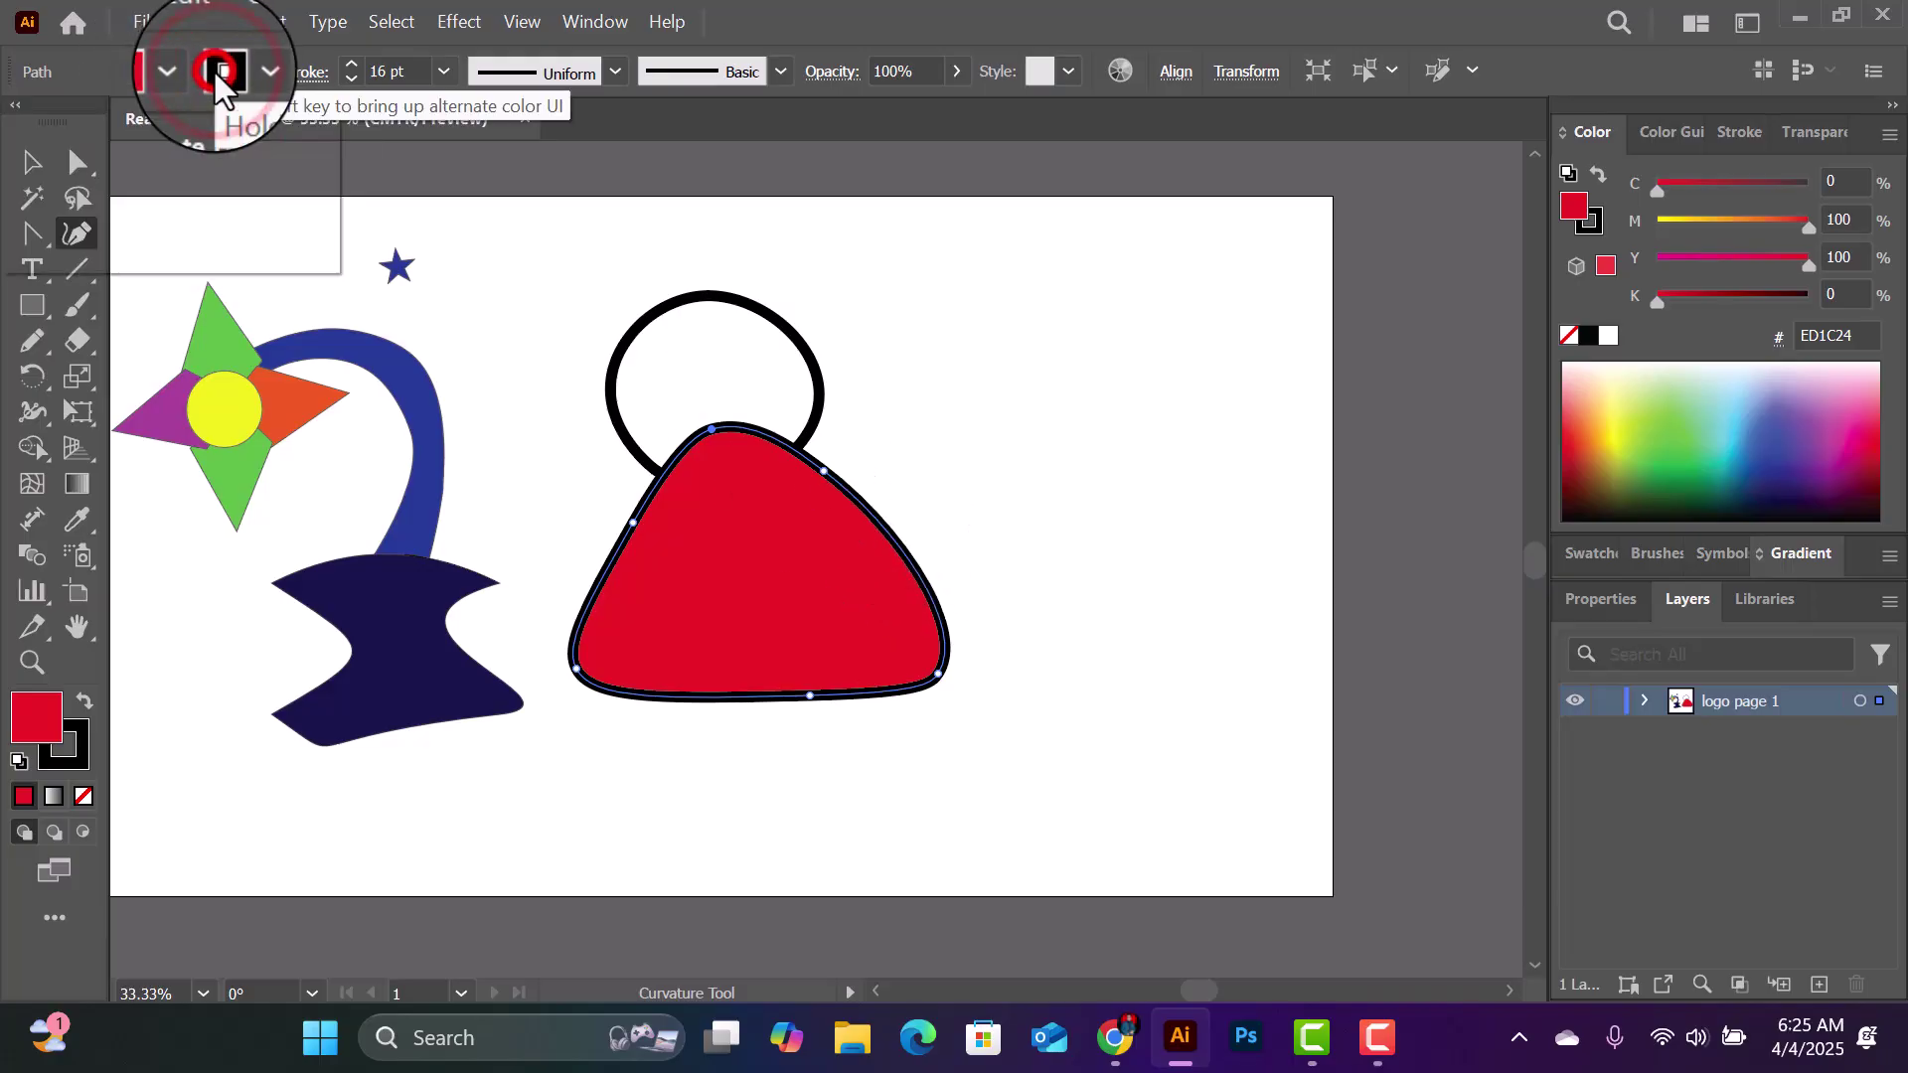
Step: Set the body's stroke to None and add a point on its upper-right edge
click(215, 72)
click(19, 118)
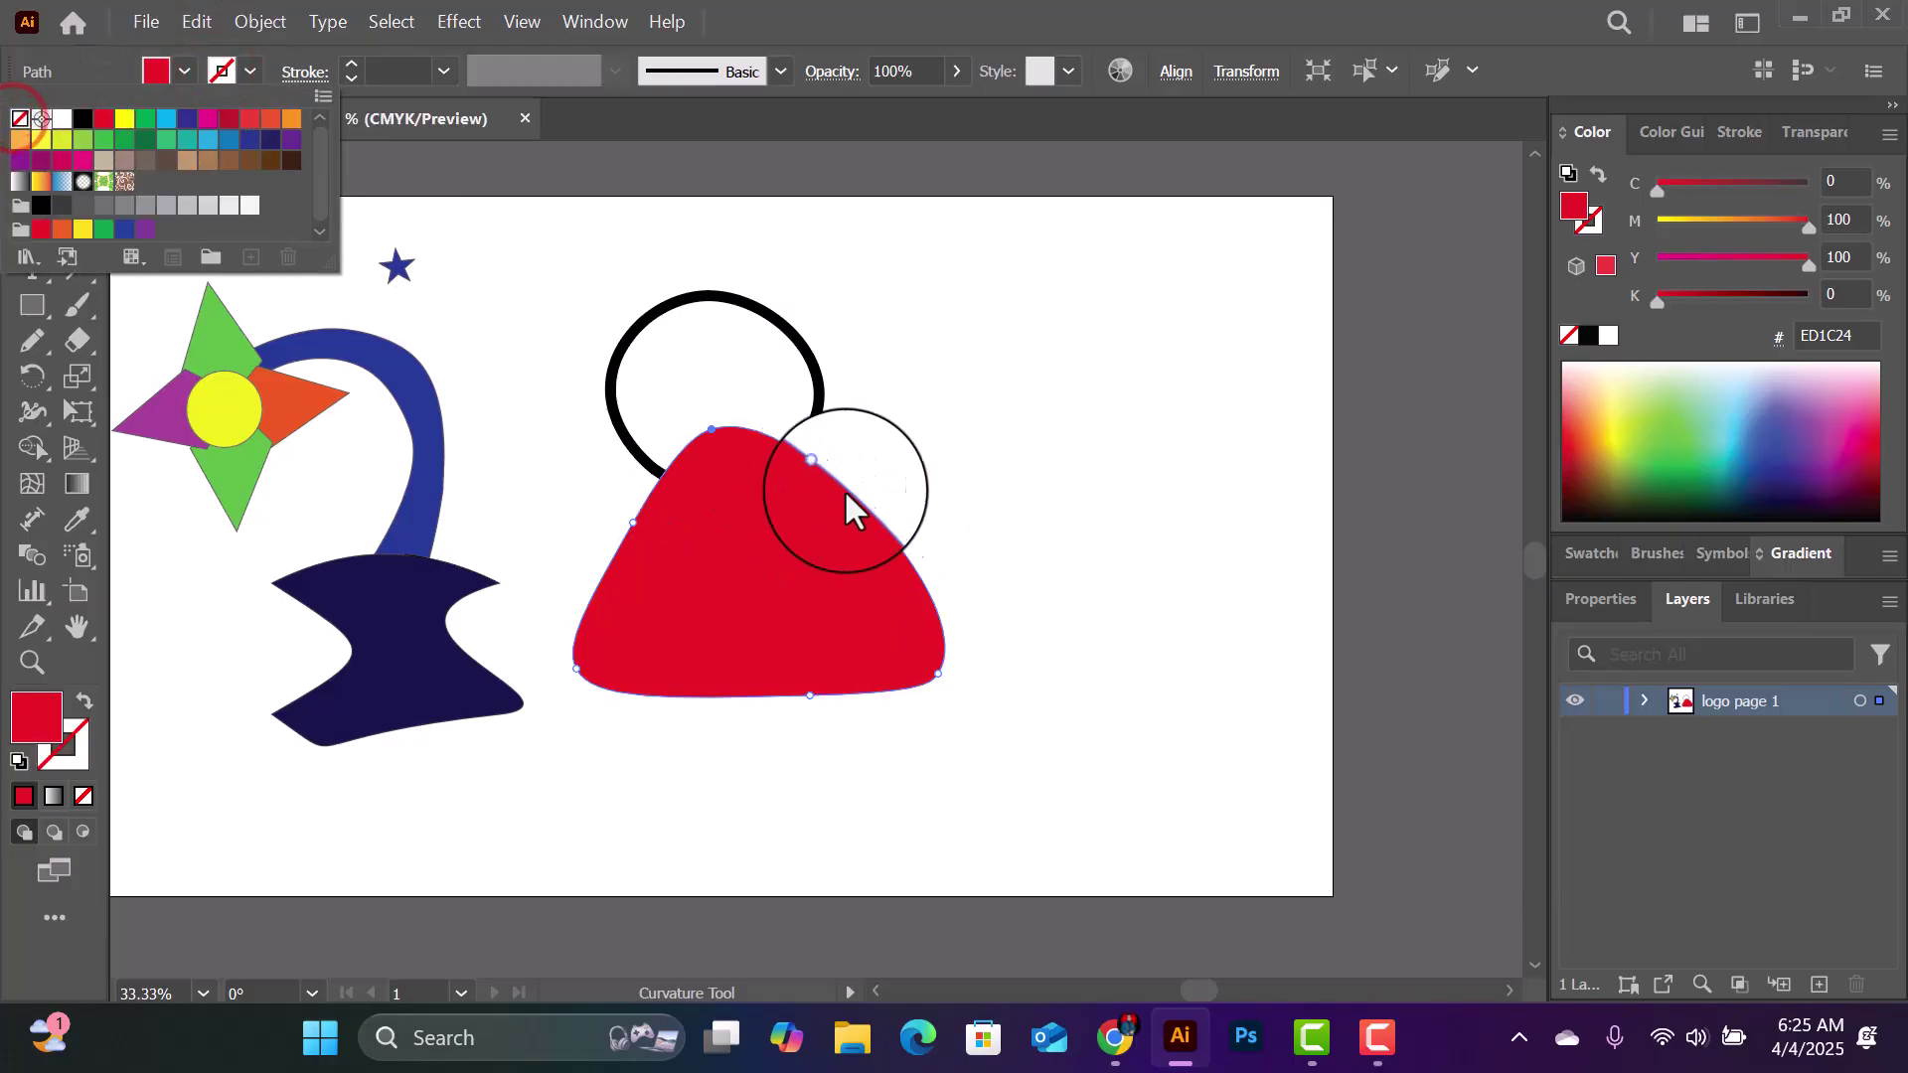
click(823, 471)
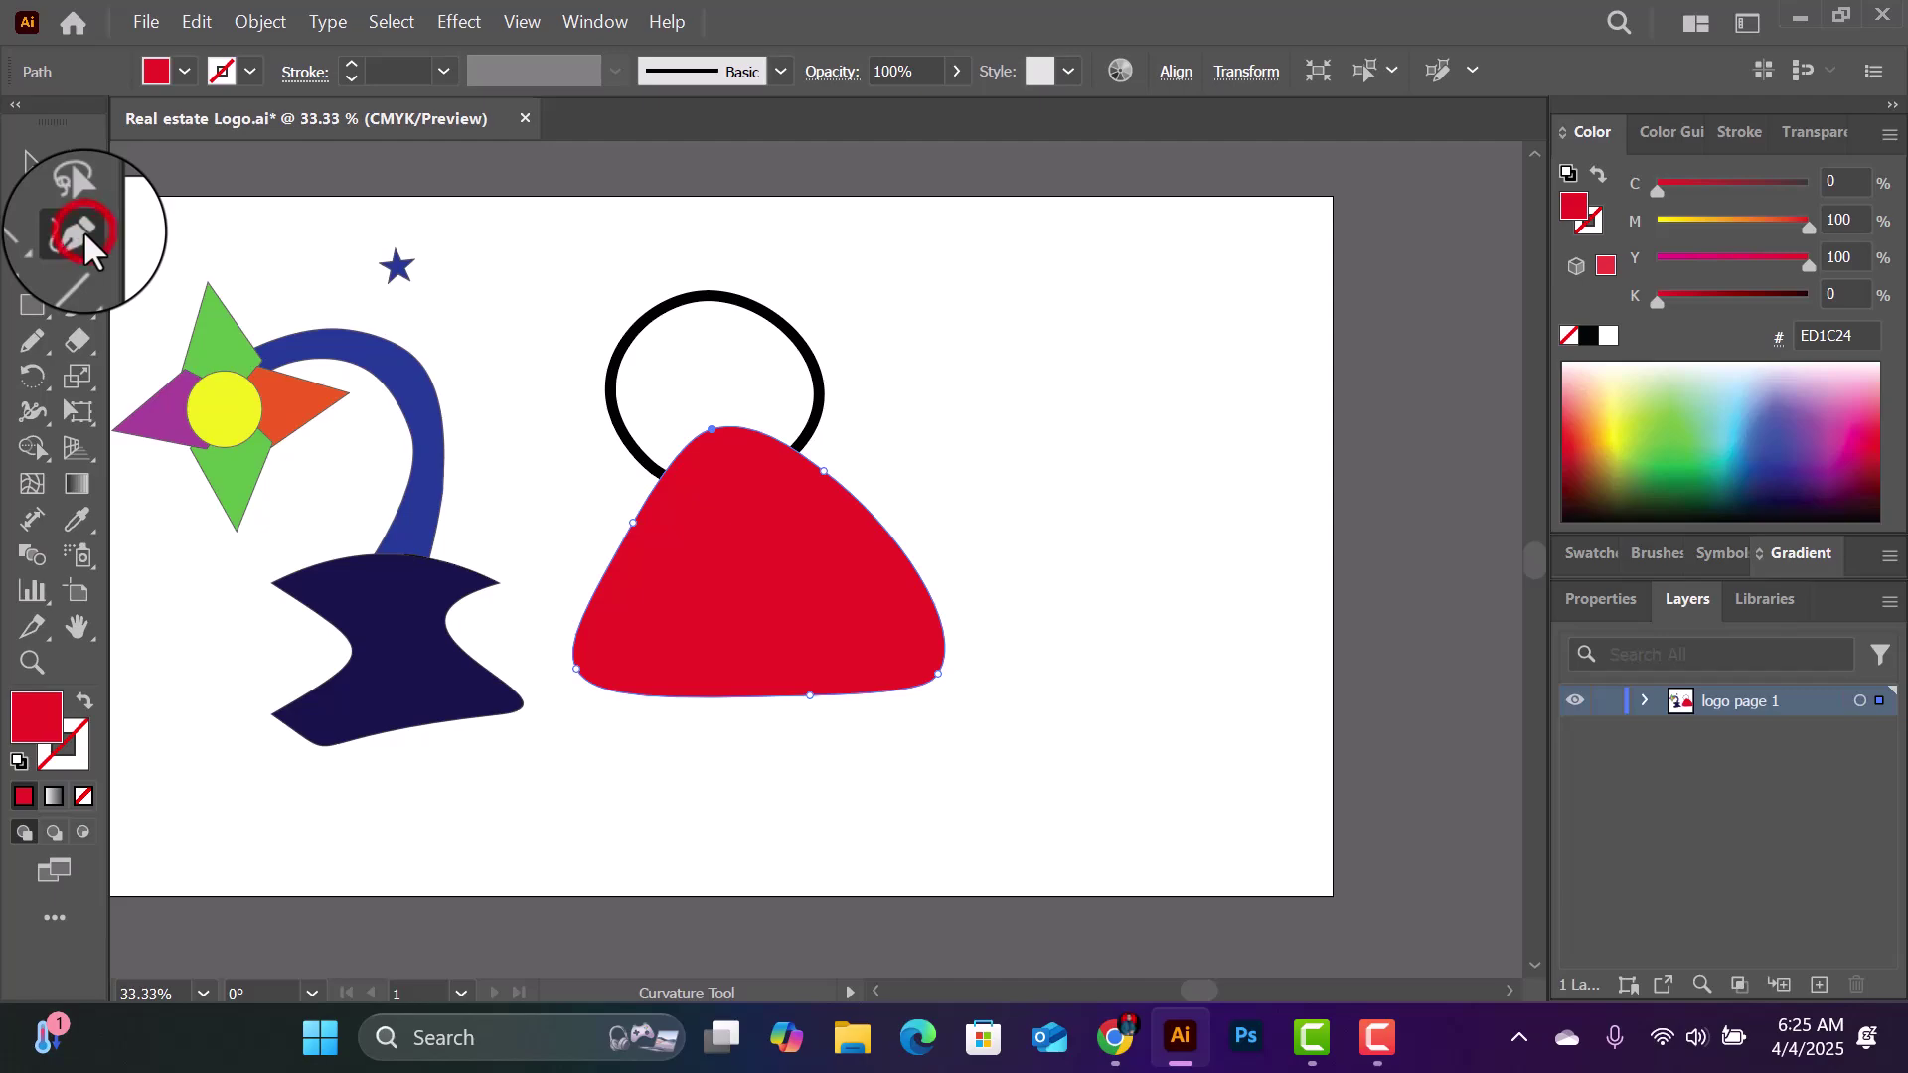
Step: Draw a closed oval head shape over the black circle with the Curvature tool
click(600, 369)
click(580, 281)
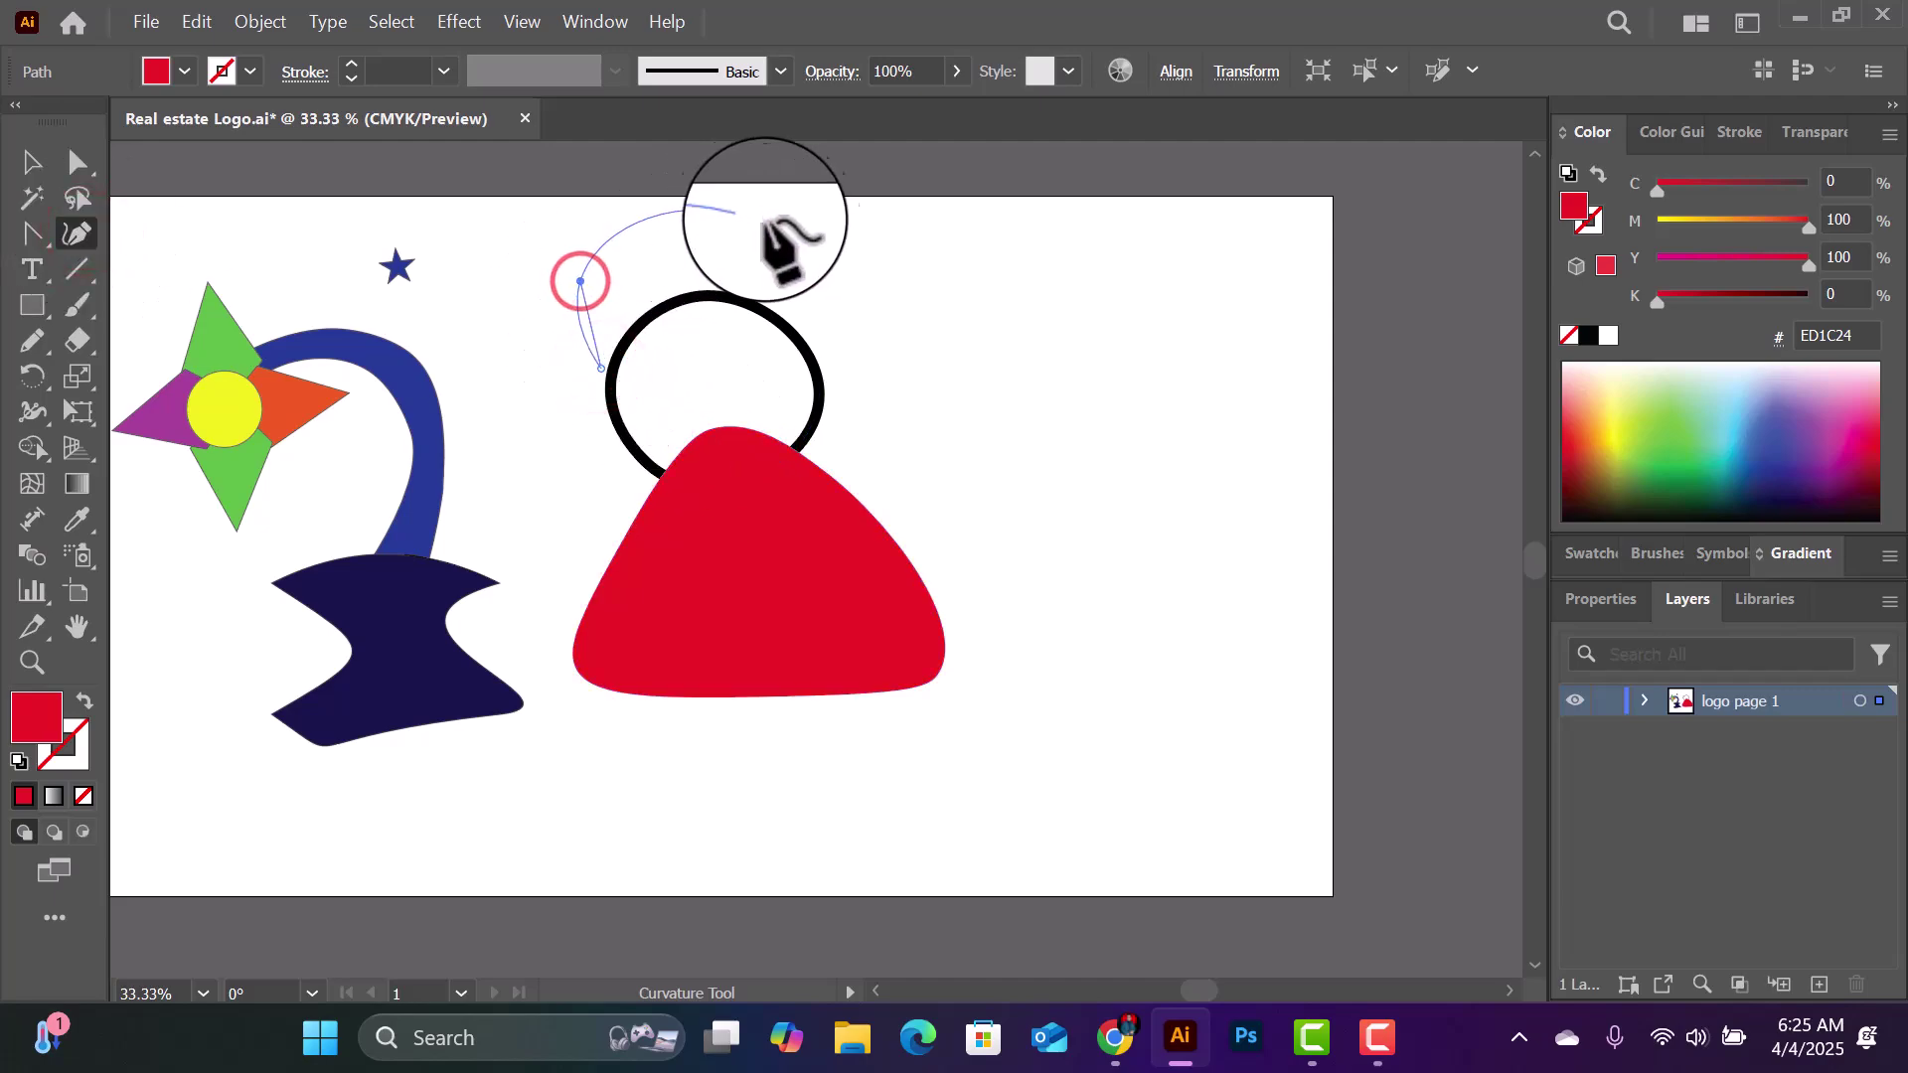
click(801, 219)
click(870, 298)
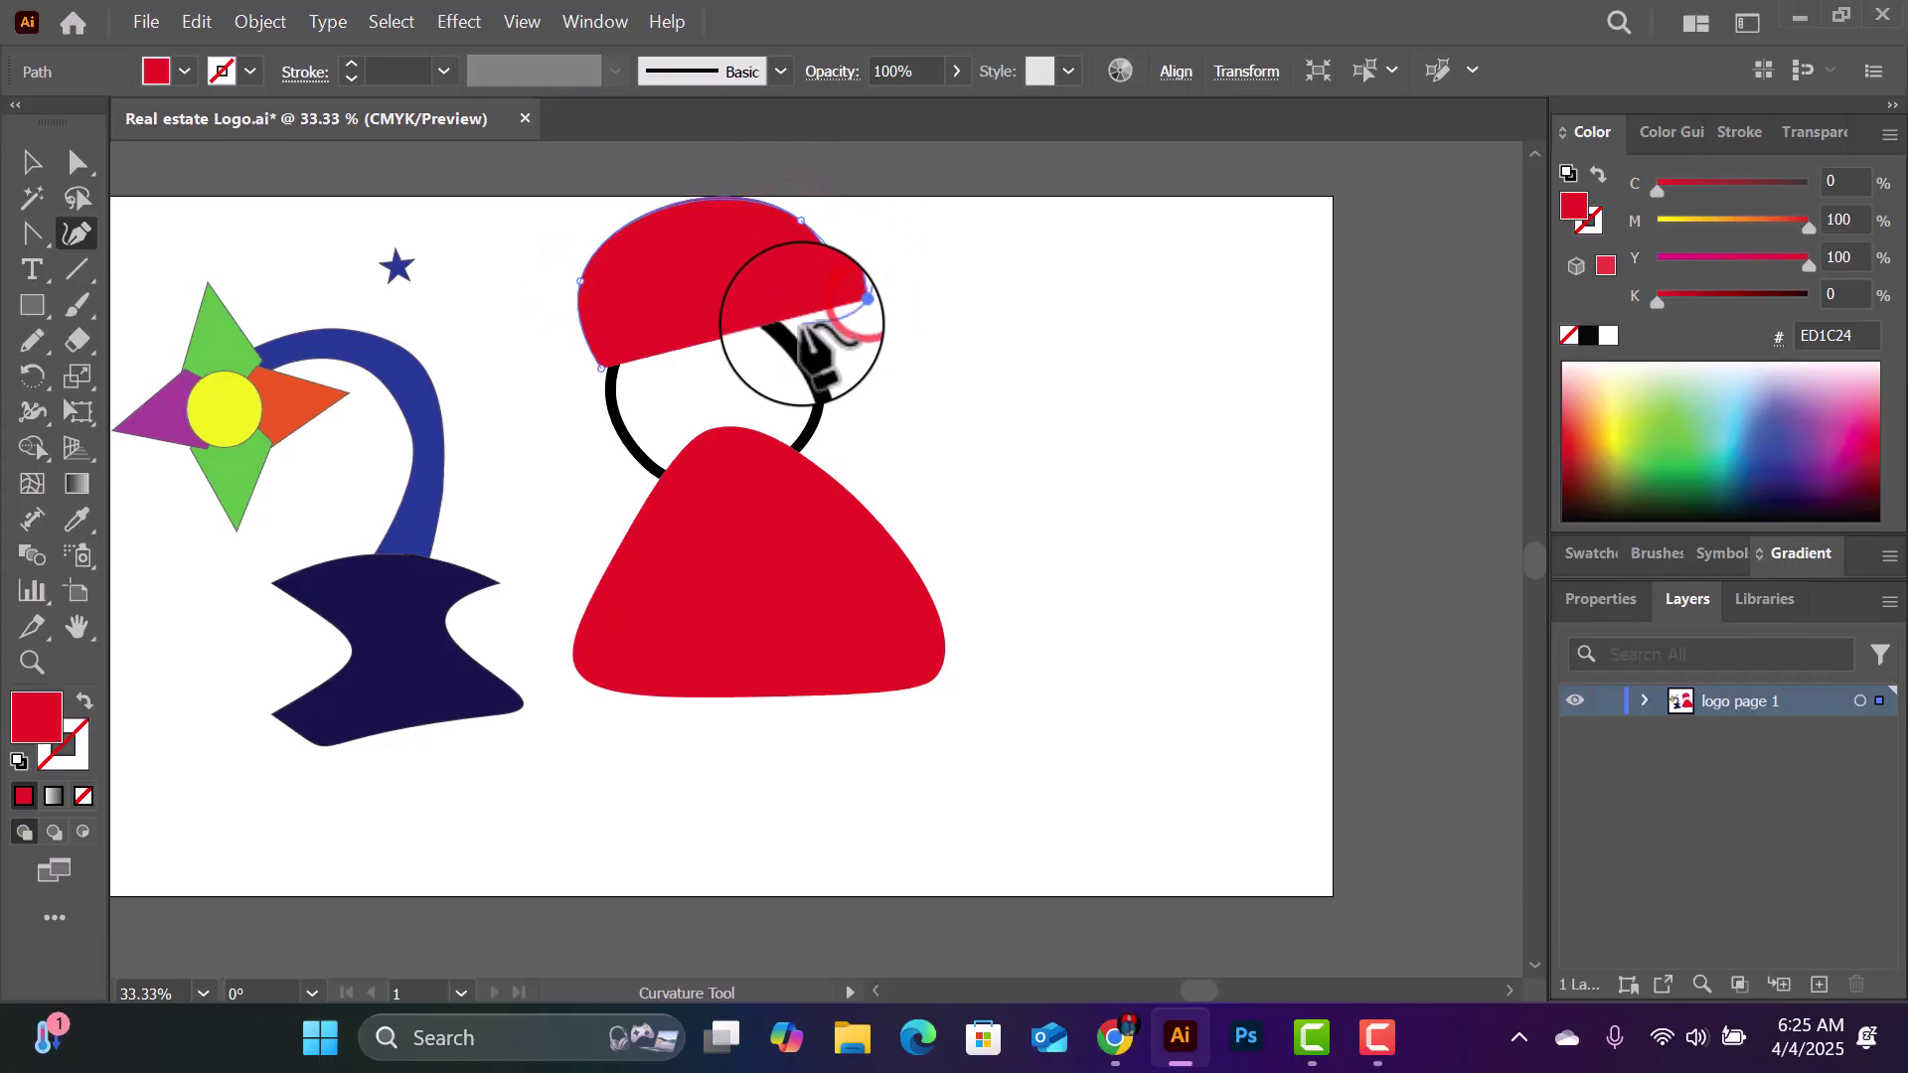
click(818, 359)
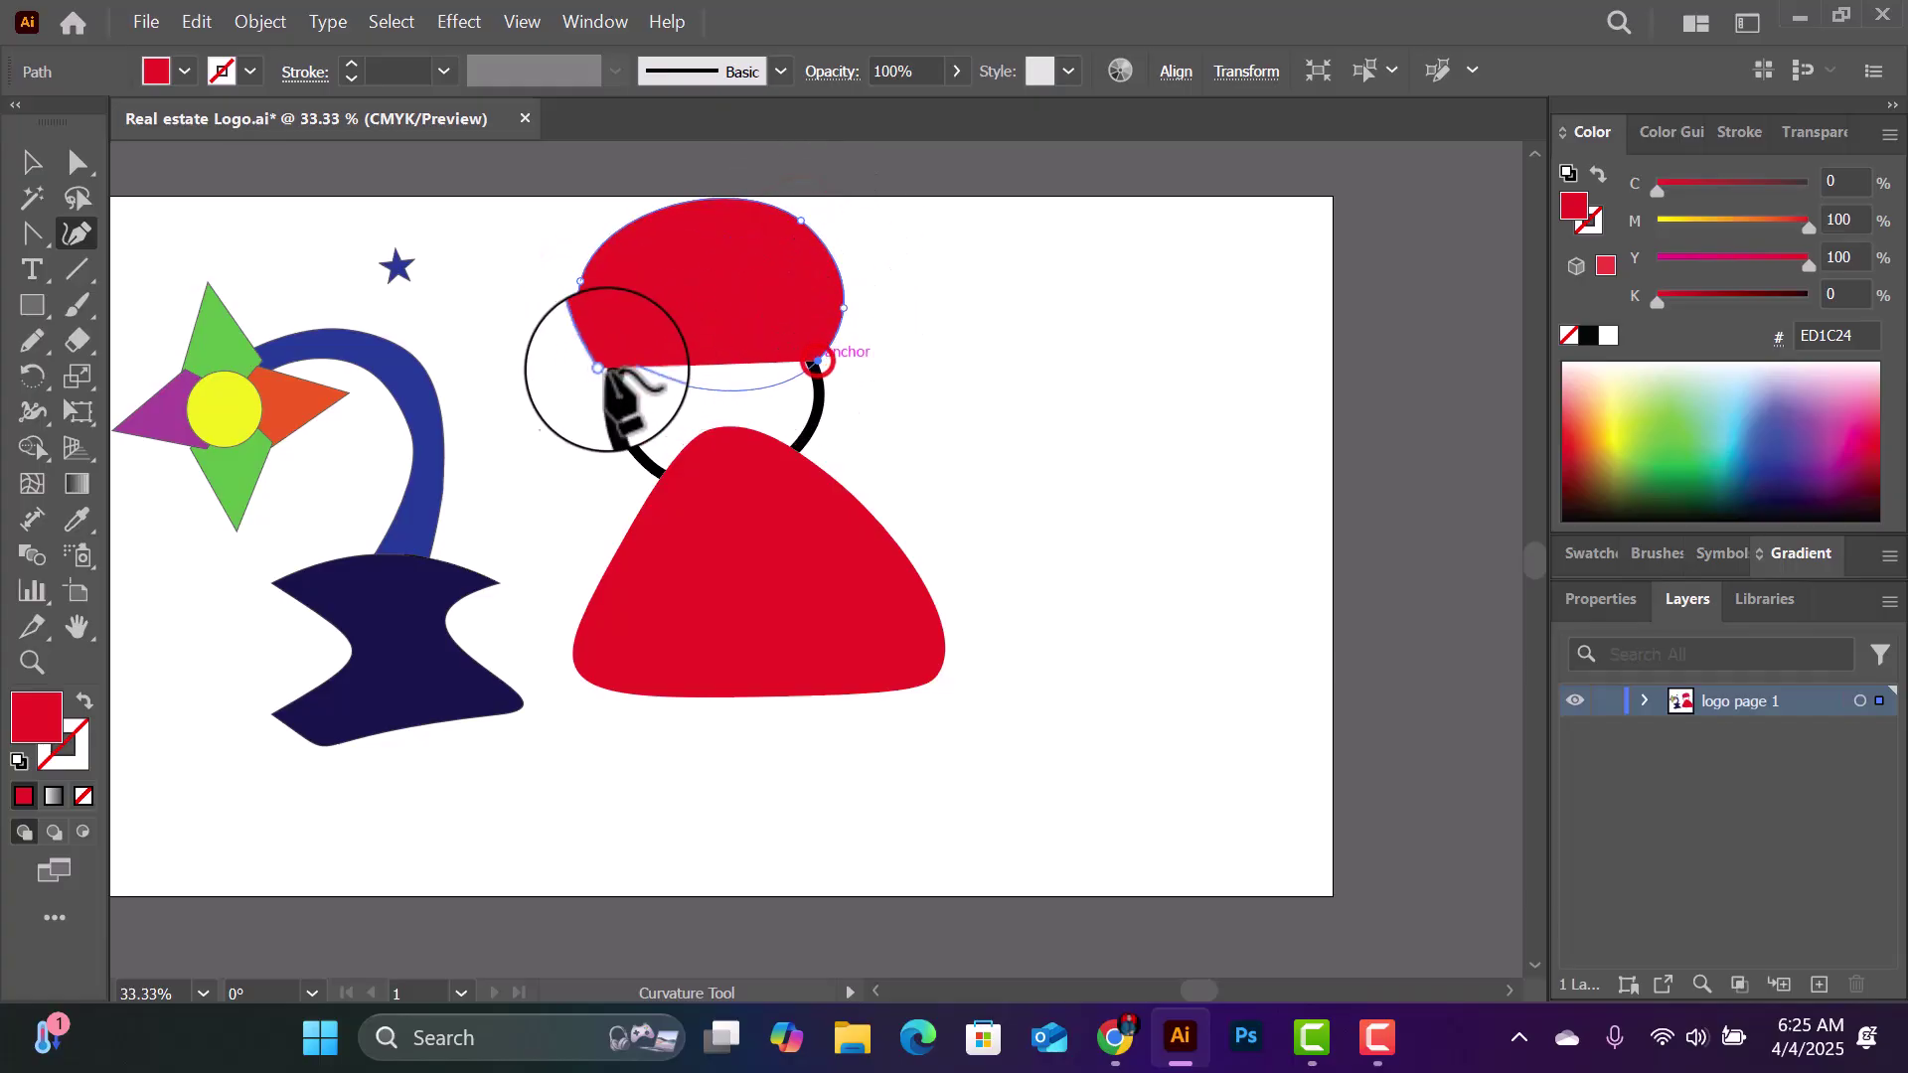
click(602, 367)
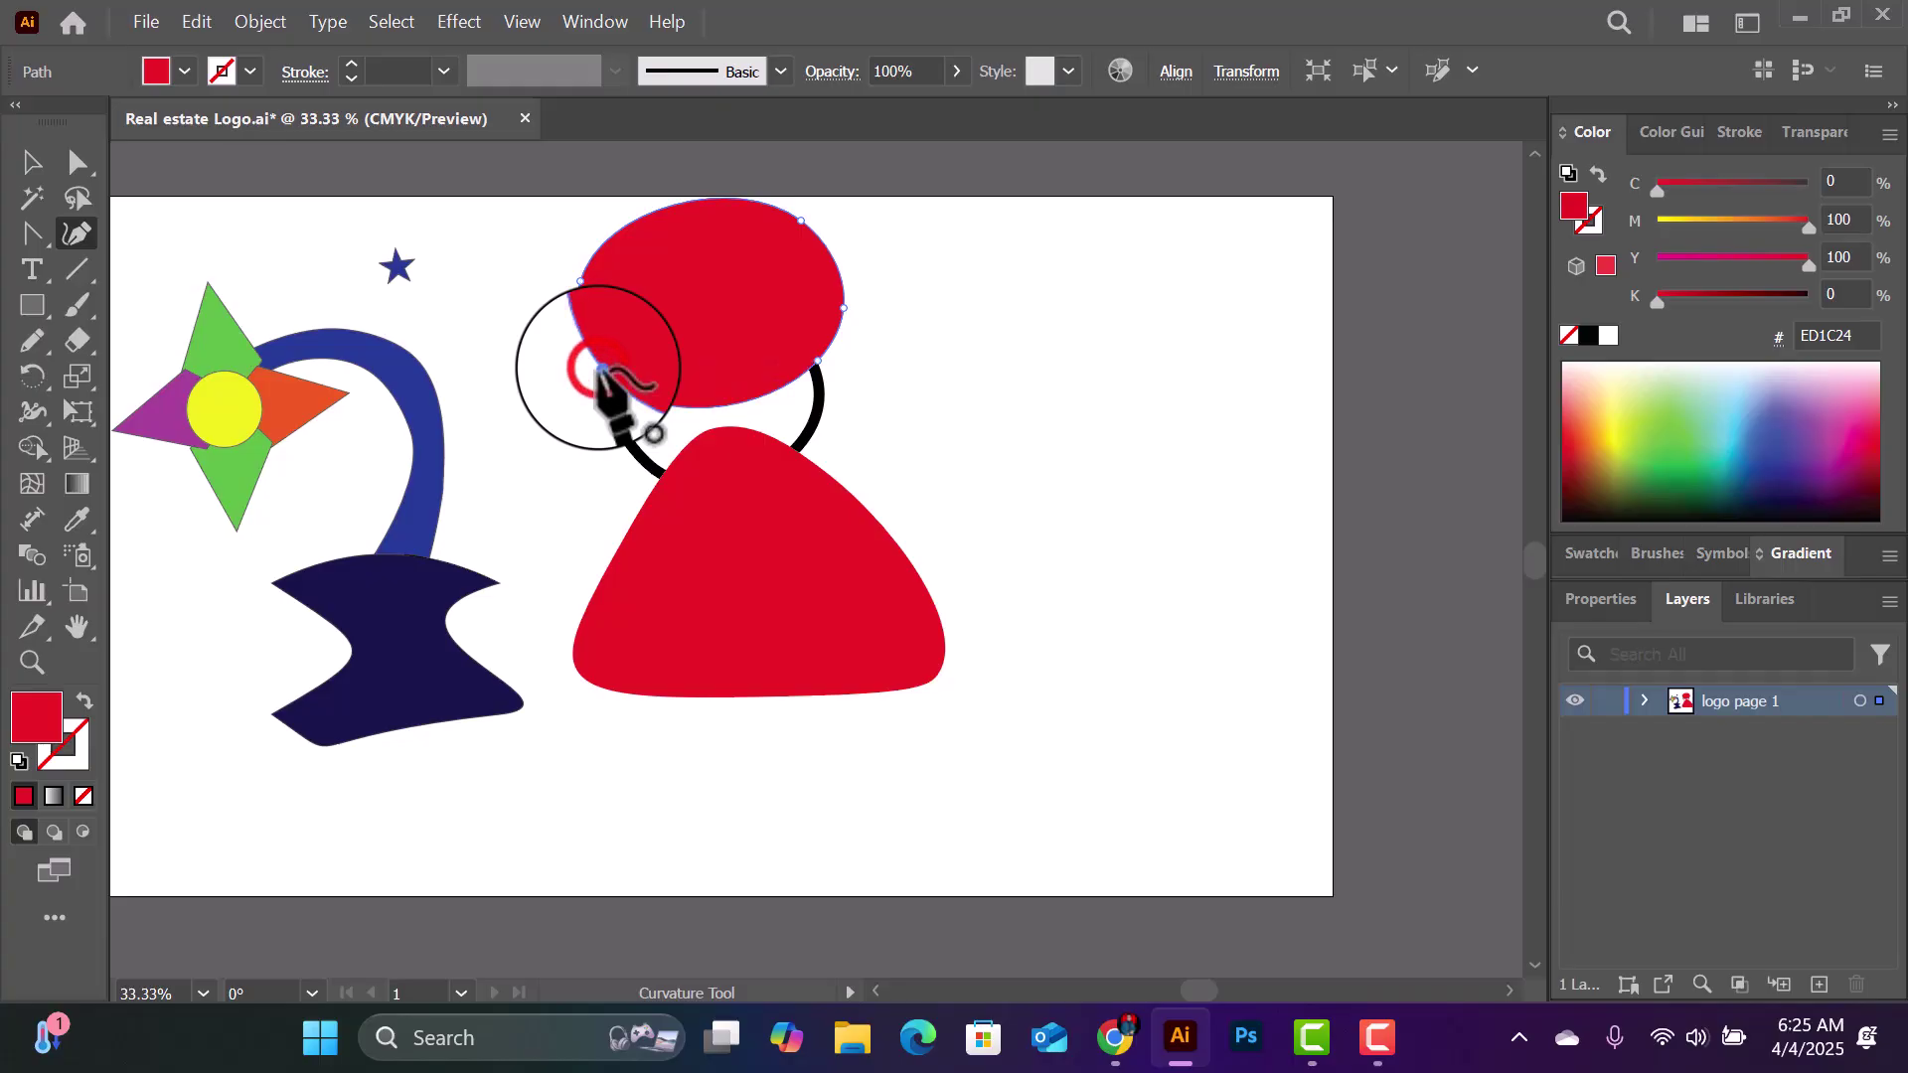
Step: Fill the head shape dark indigo
click(159, 75)
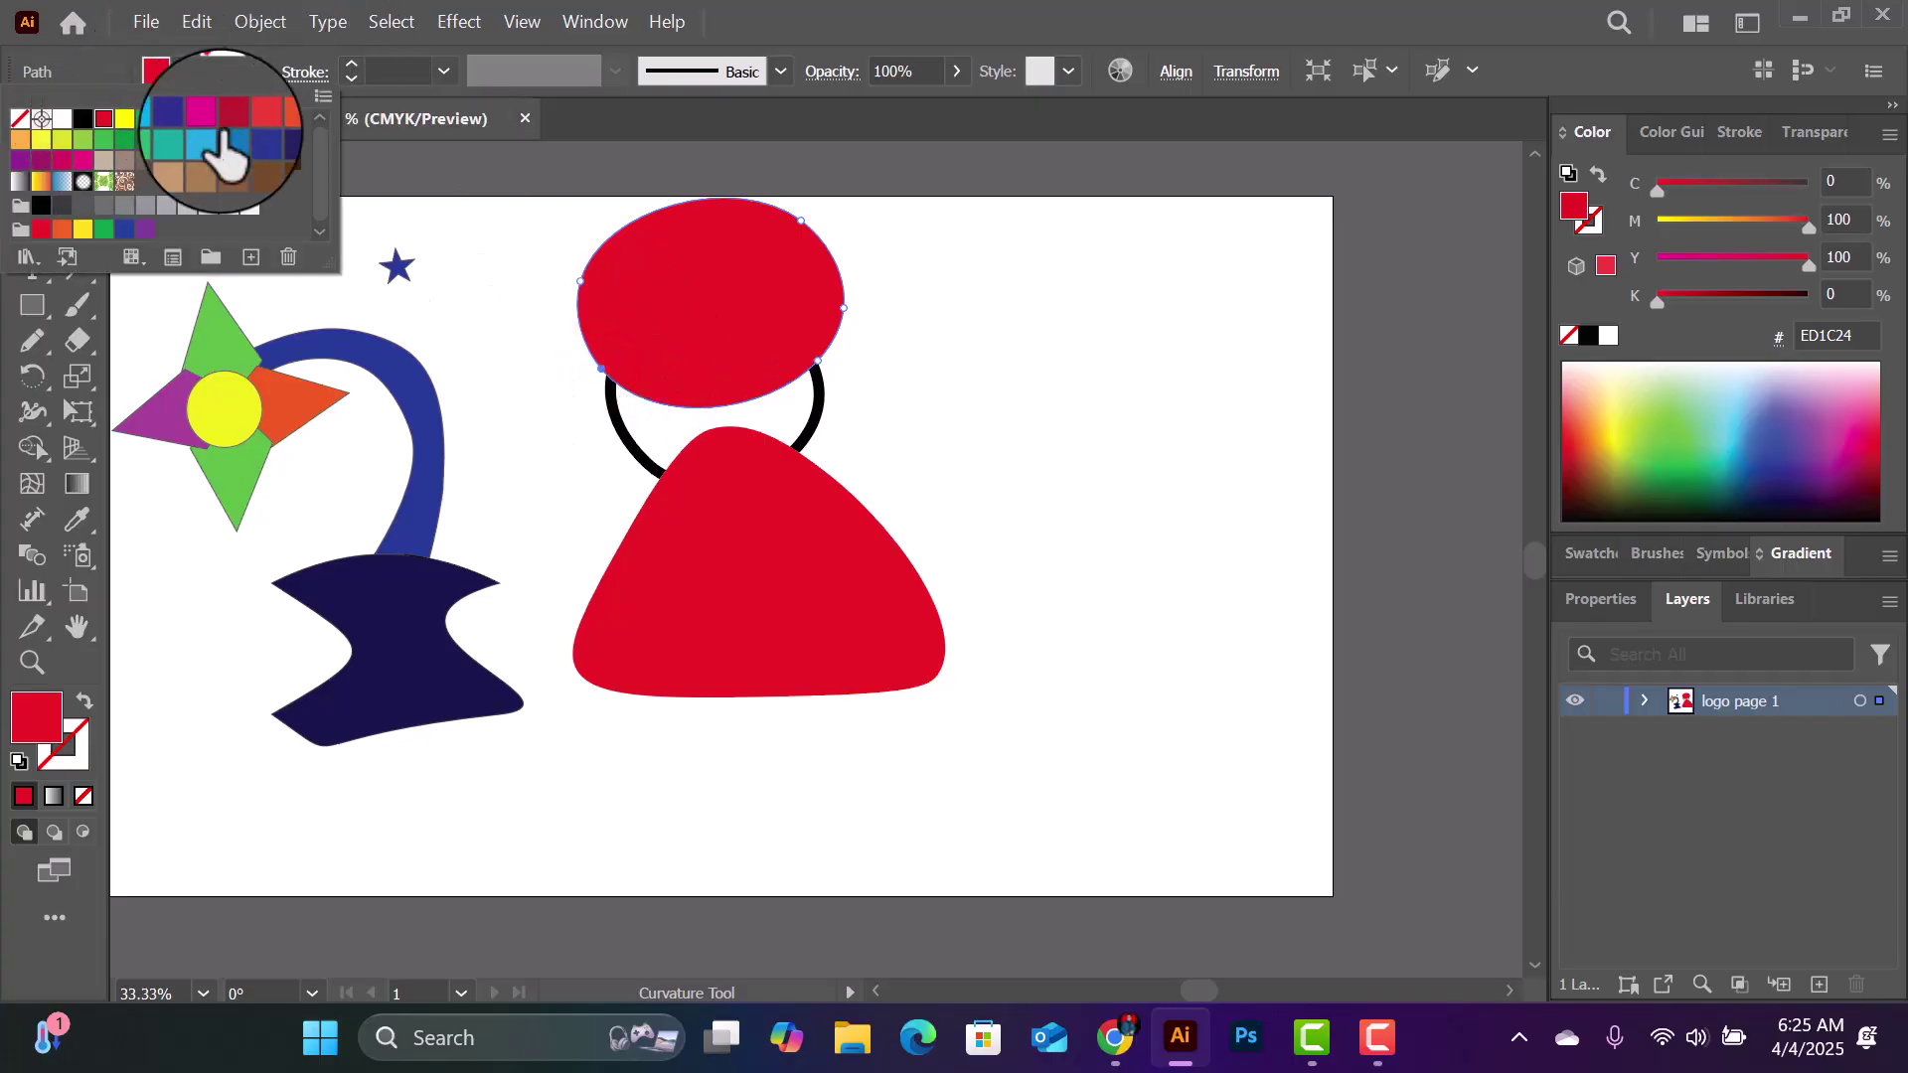
click(270, 139)
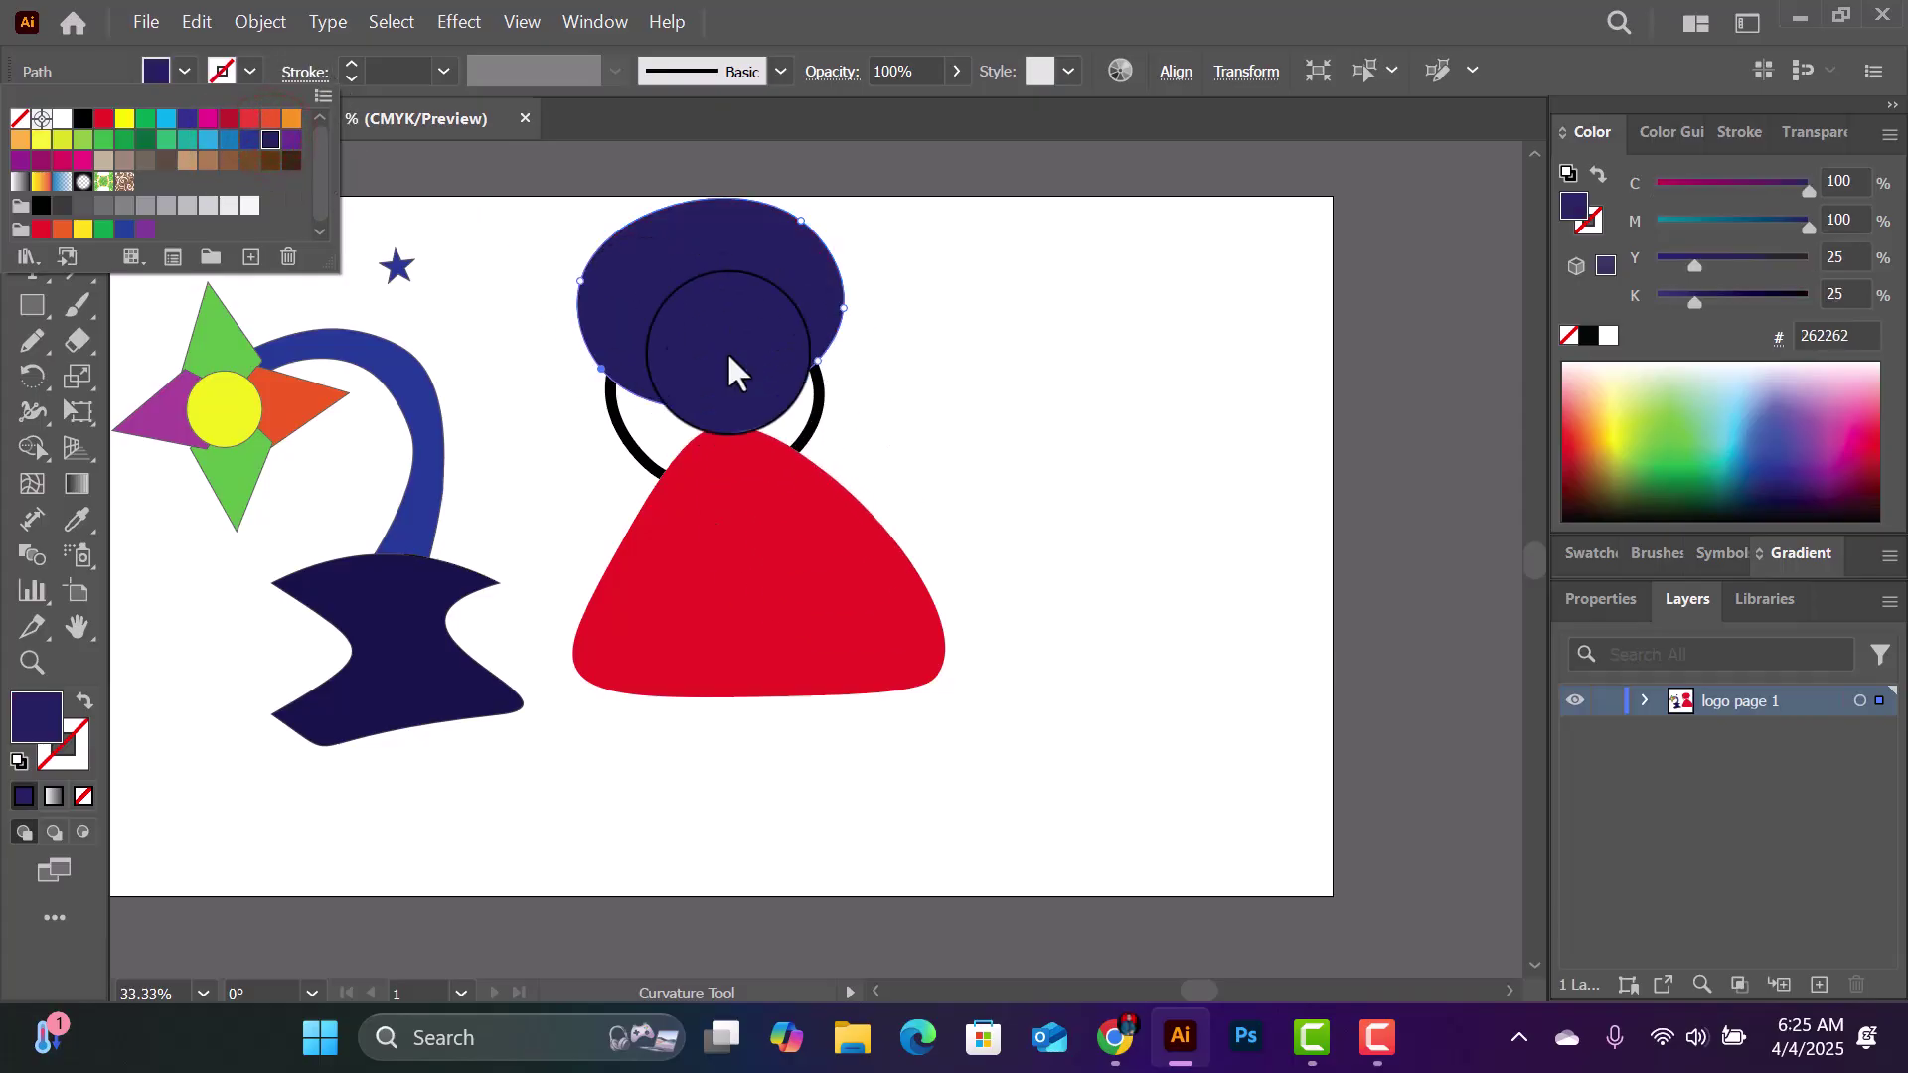
click(991, 373)
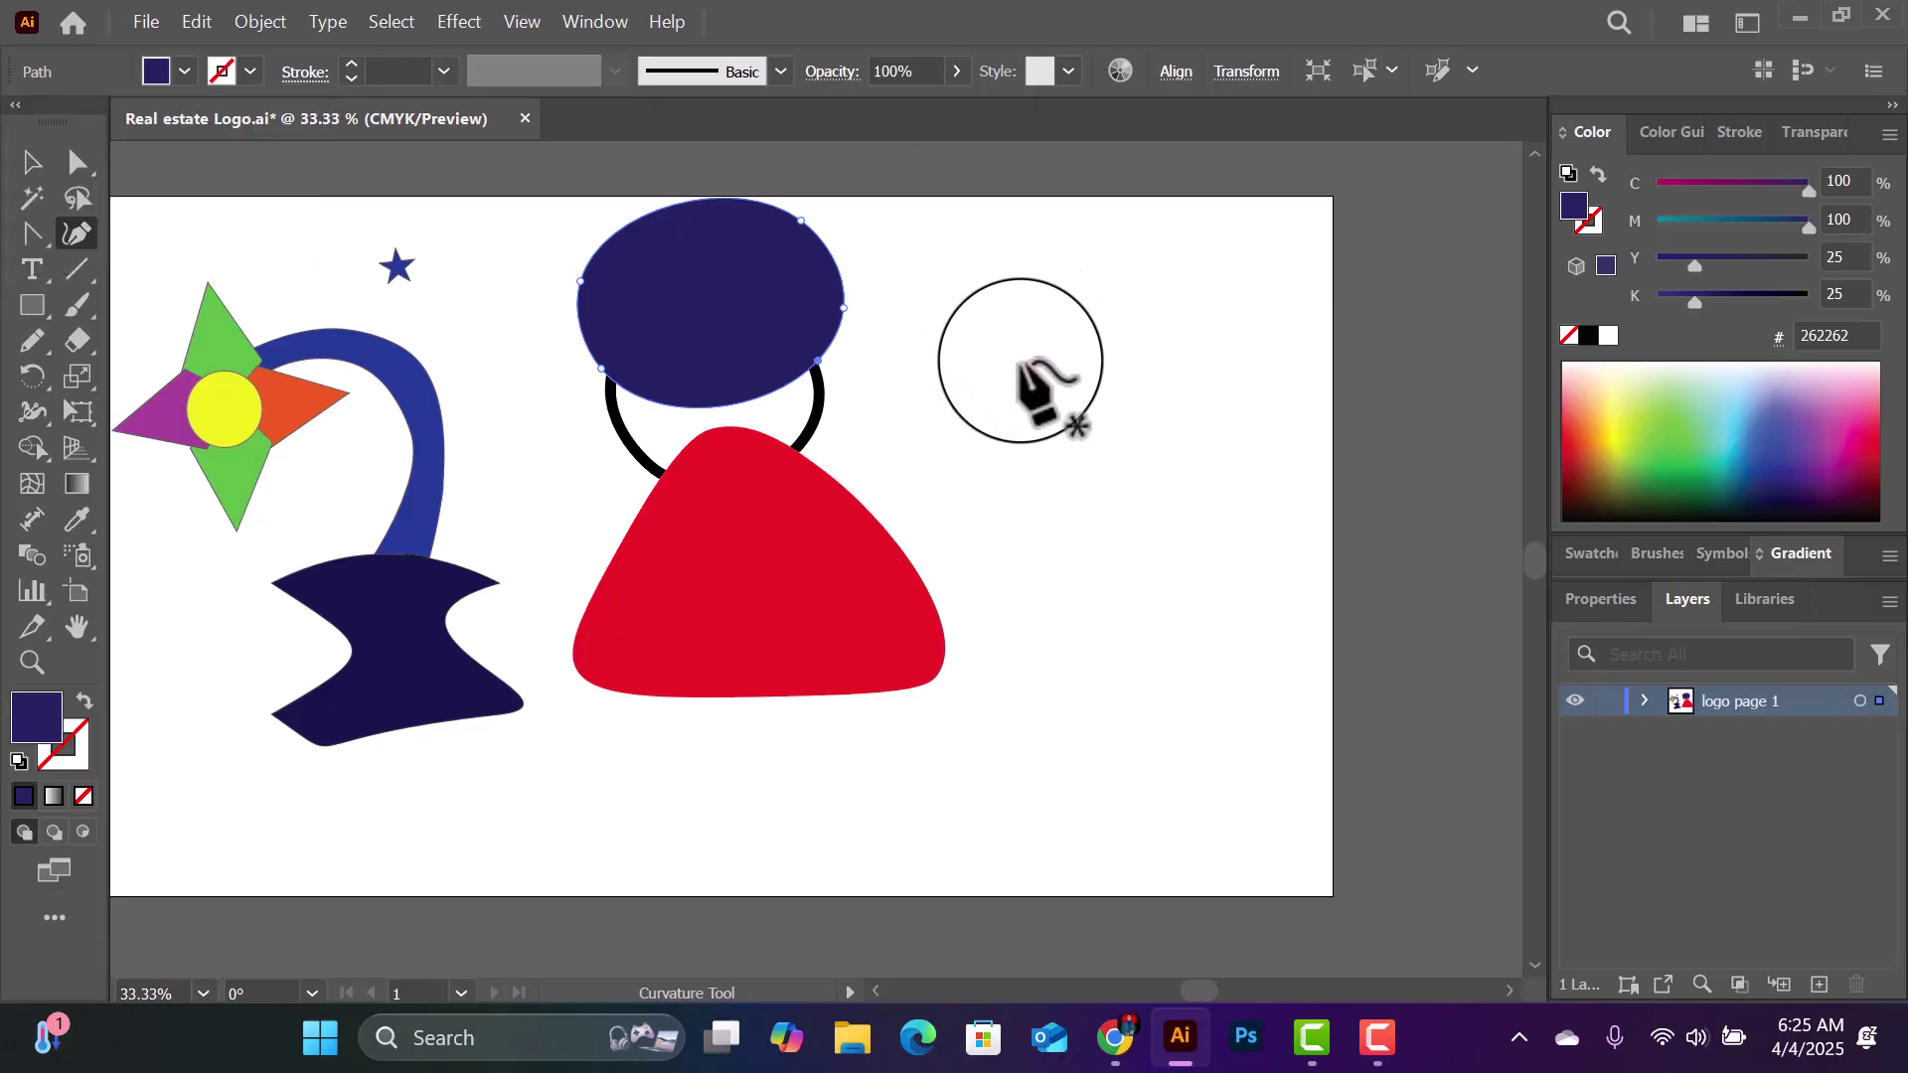
click(1096, 383)
click(1040, 499)
click(1084, 637)
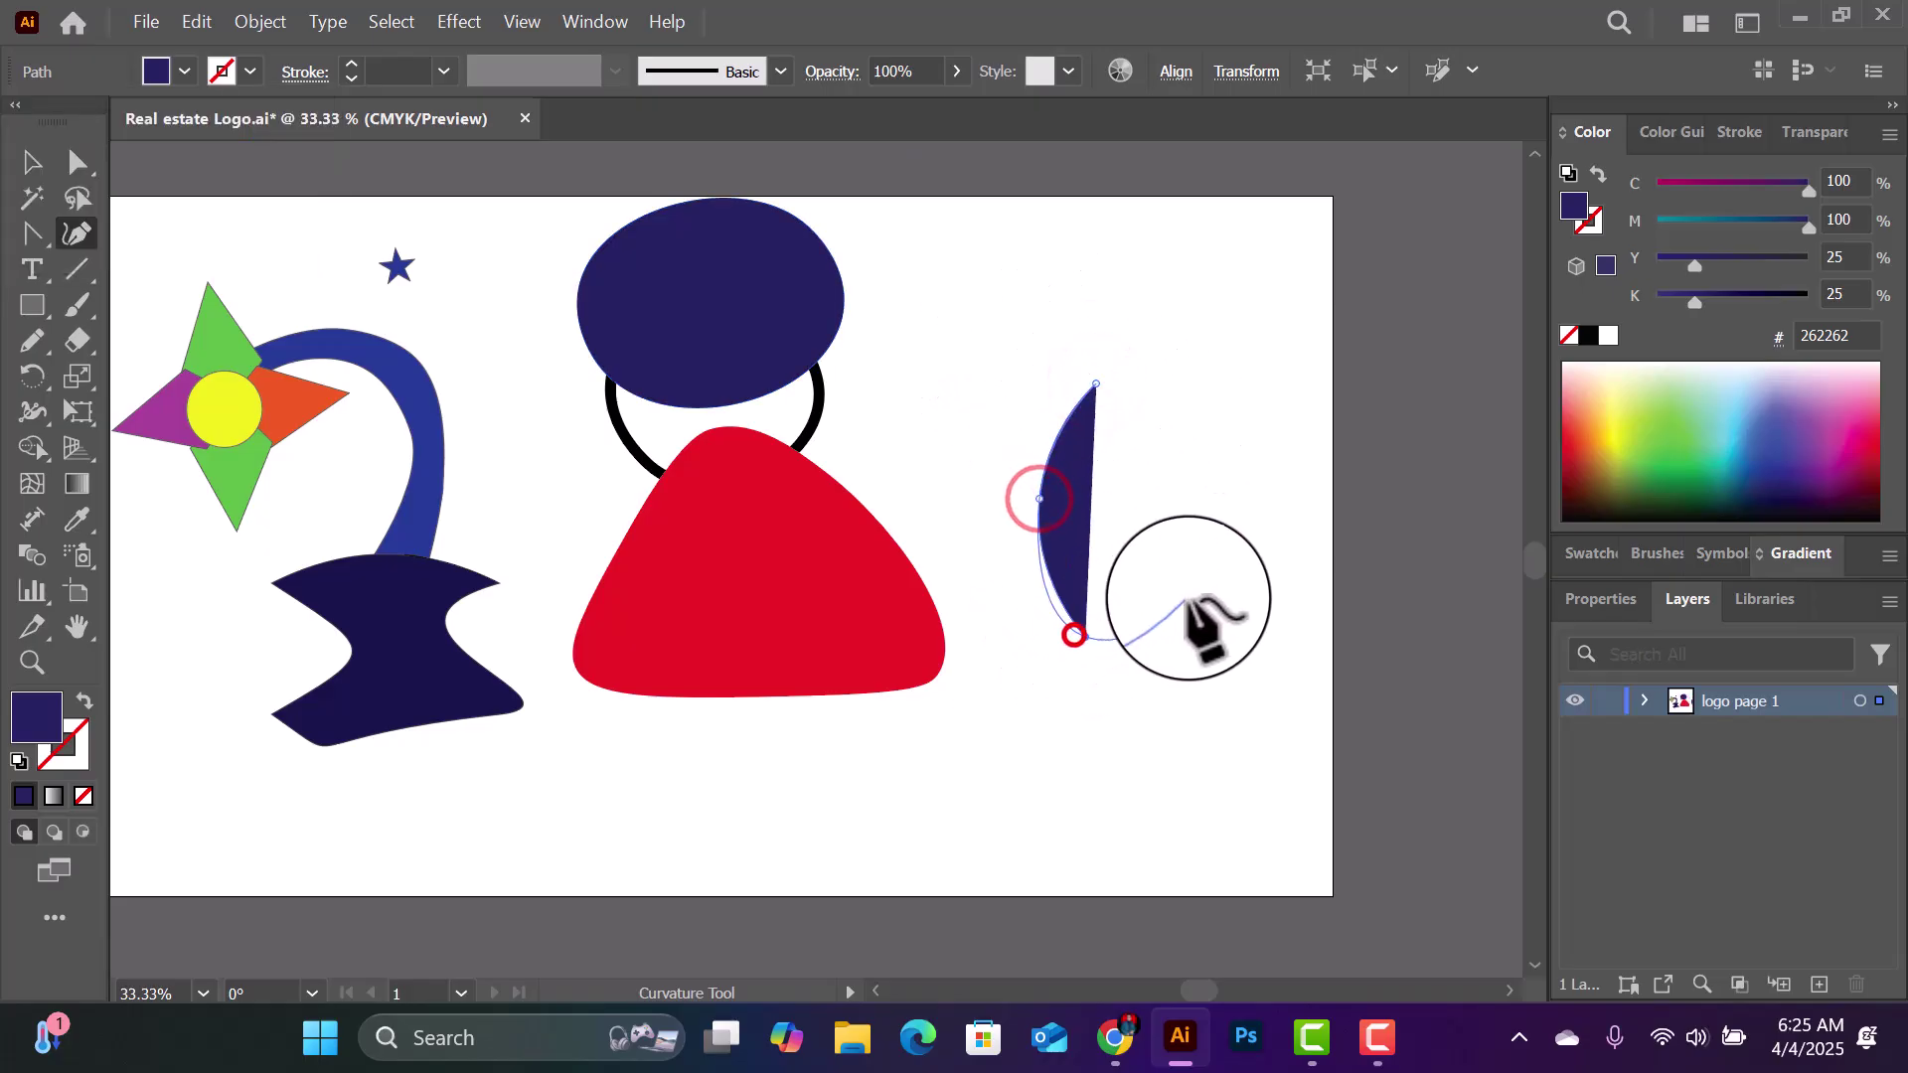
click(1220, 583)
click(1237, 480)
click(1205, 409)
click(1096, 383)
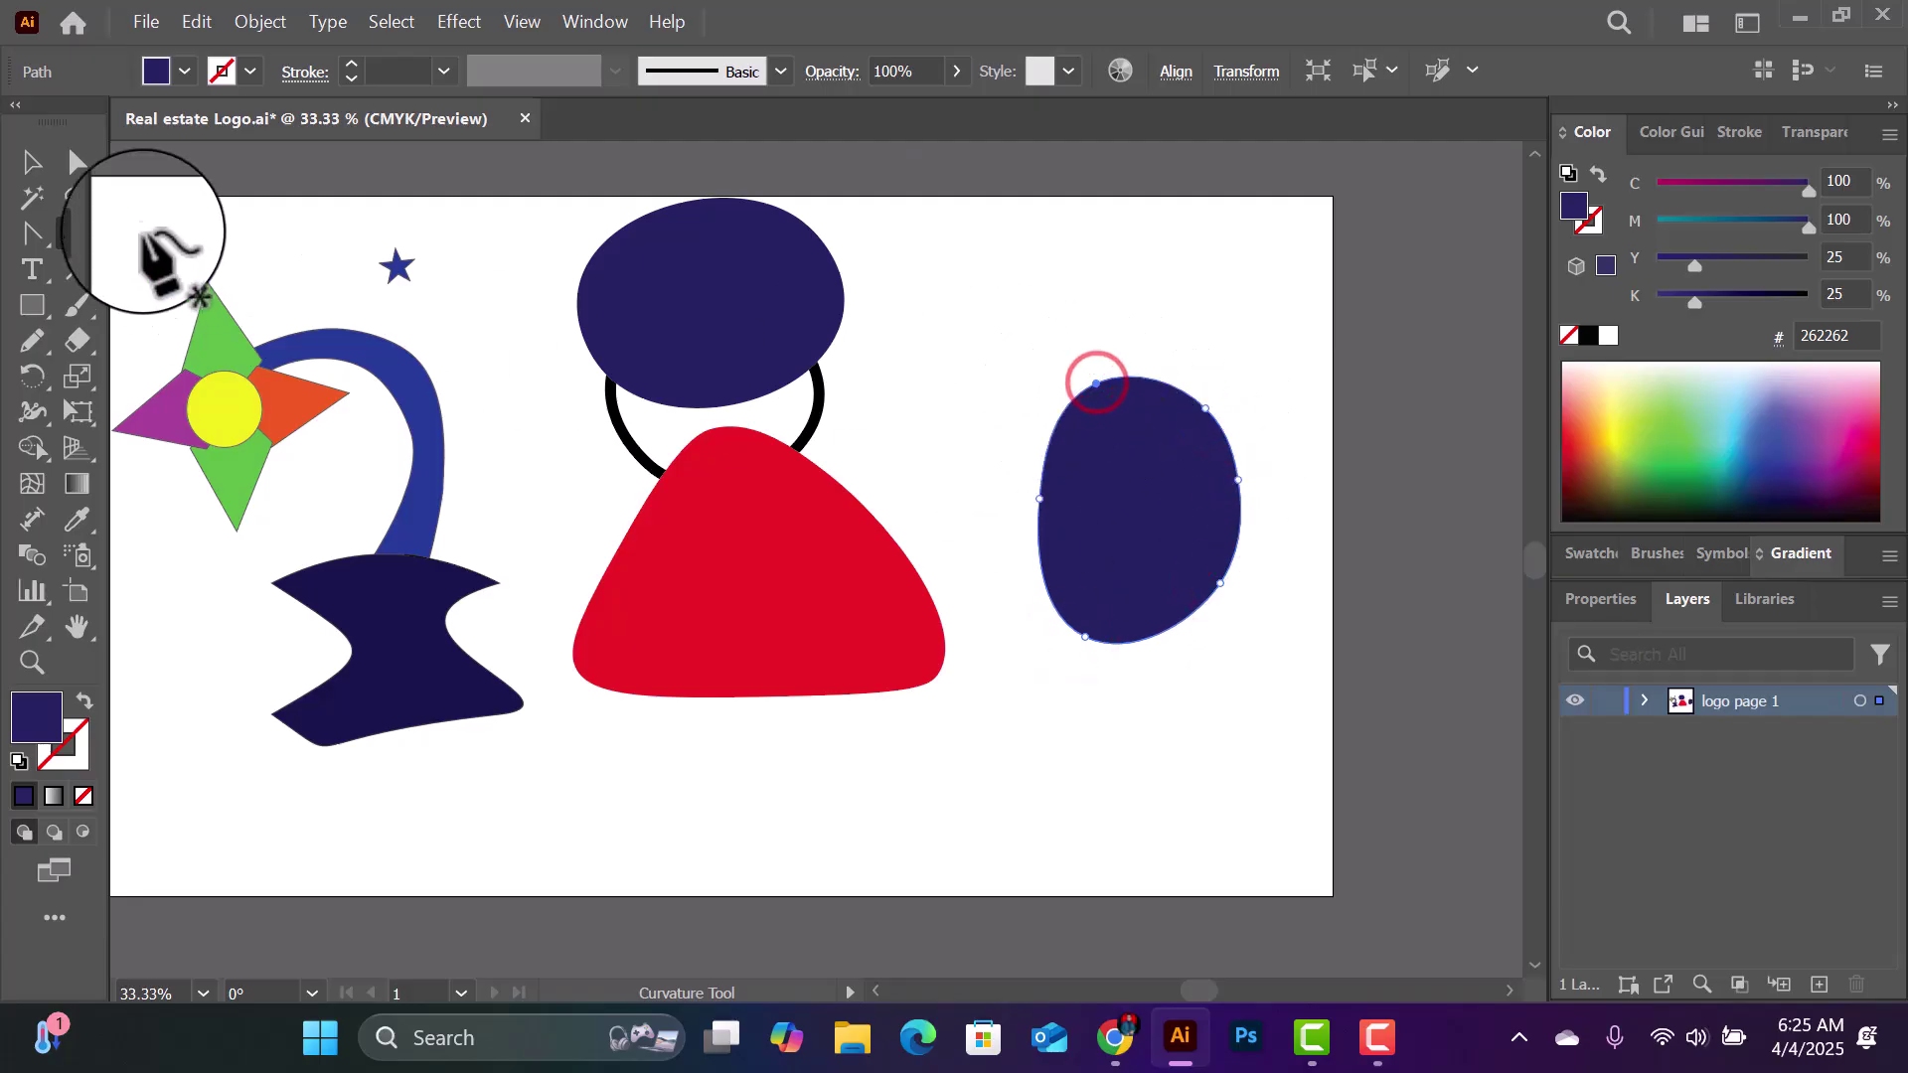
click(32, 305)
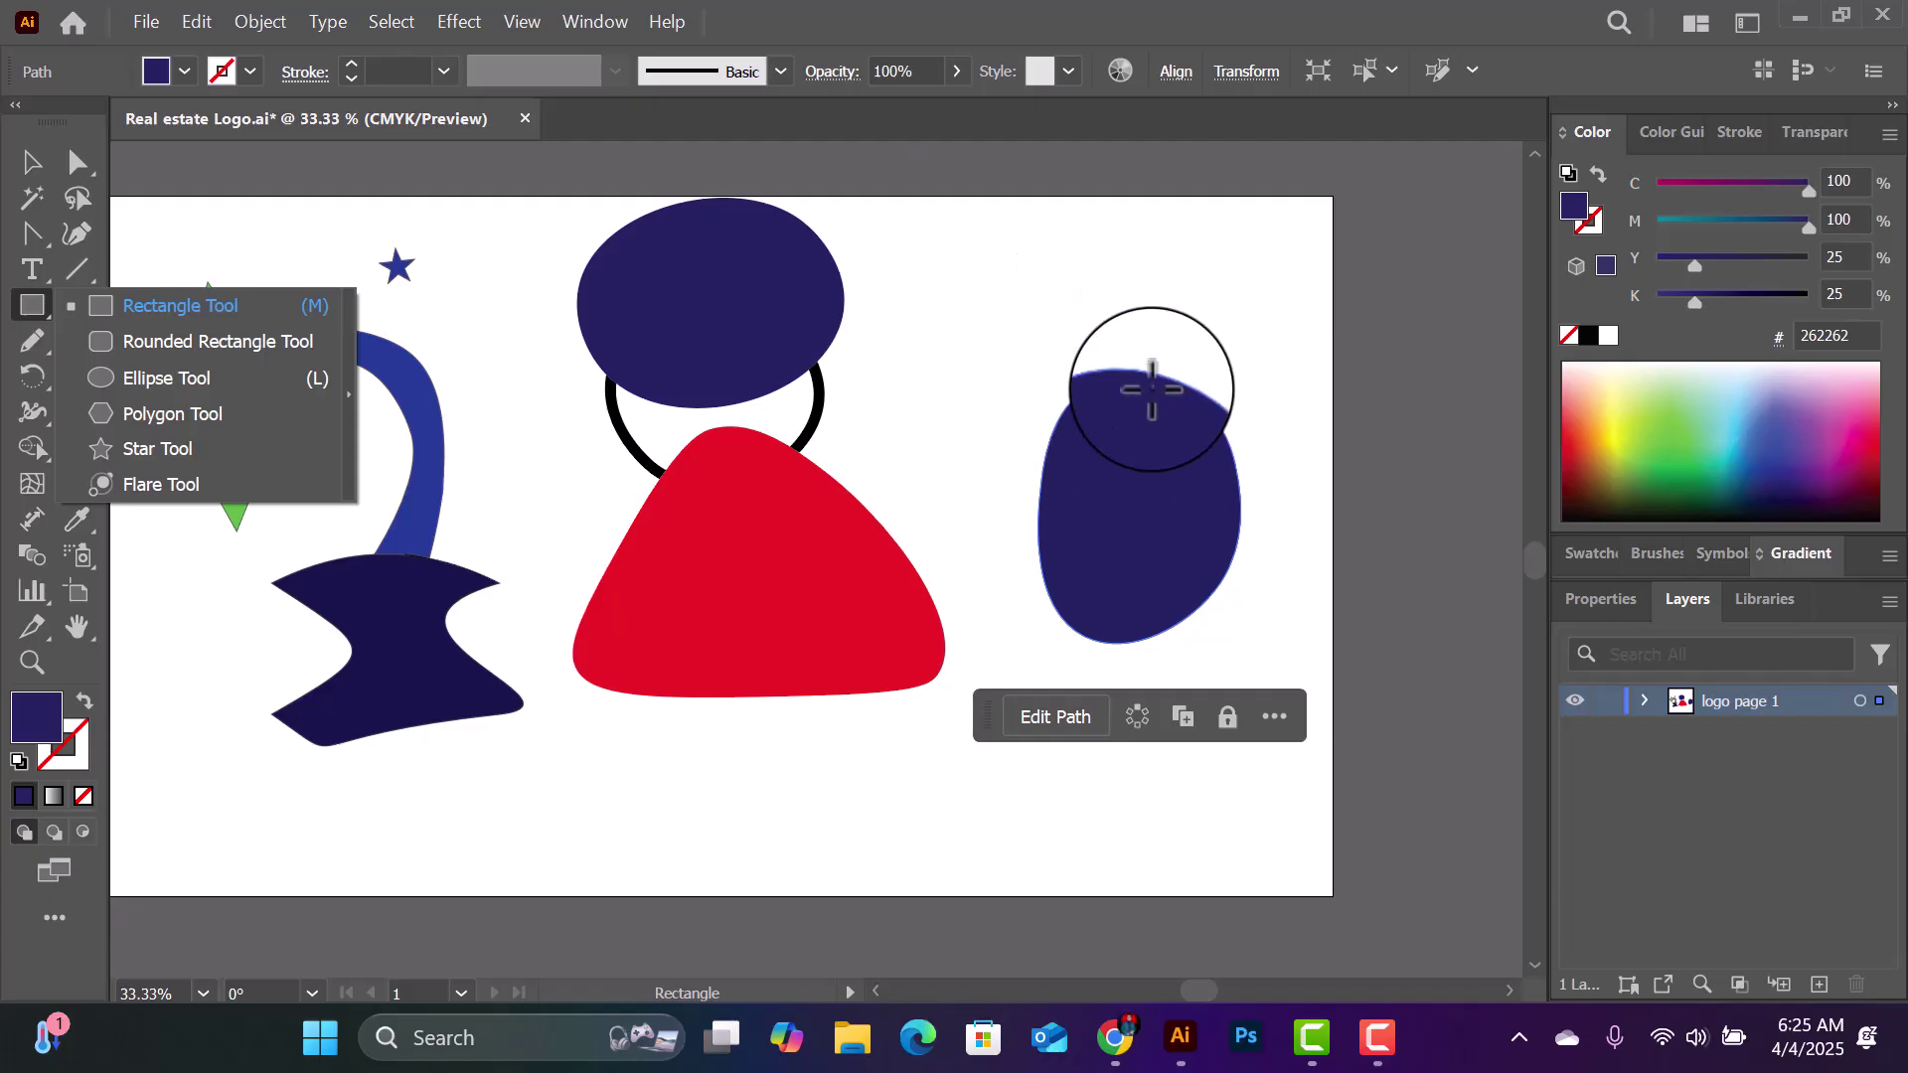
click(14, 175)
click(1158, 581)
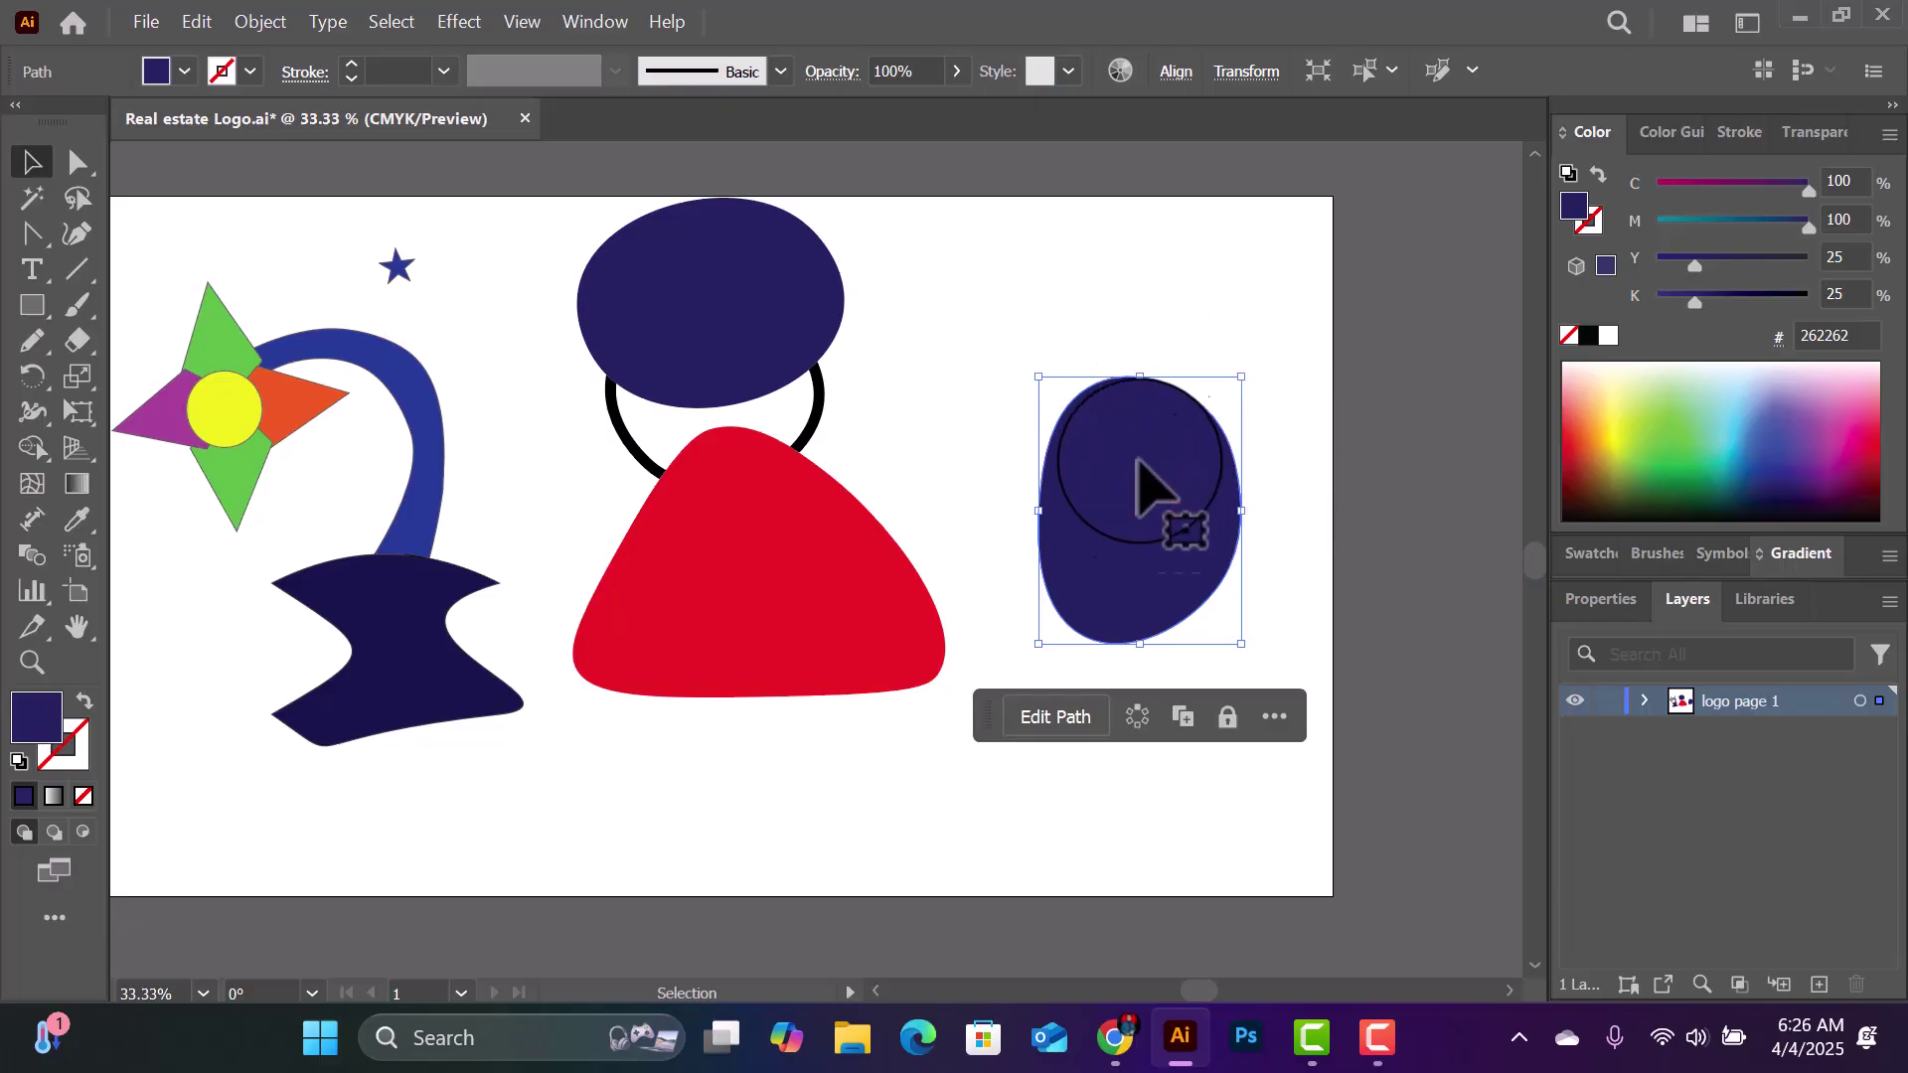
key(Delete)
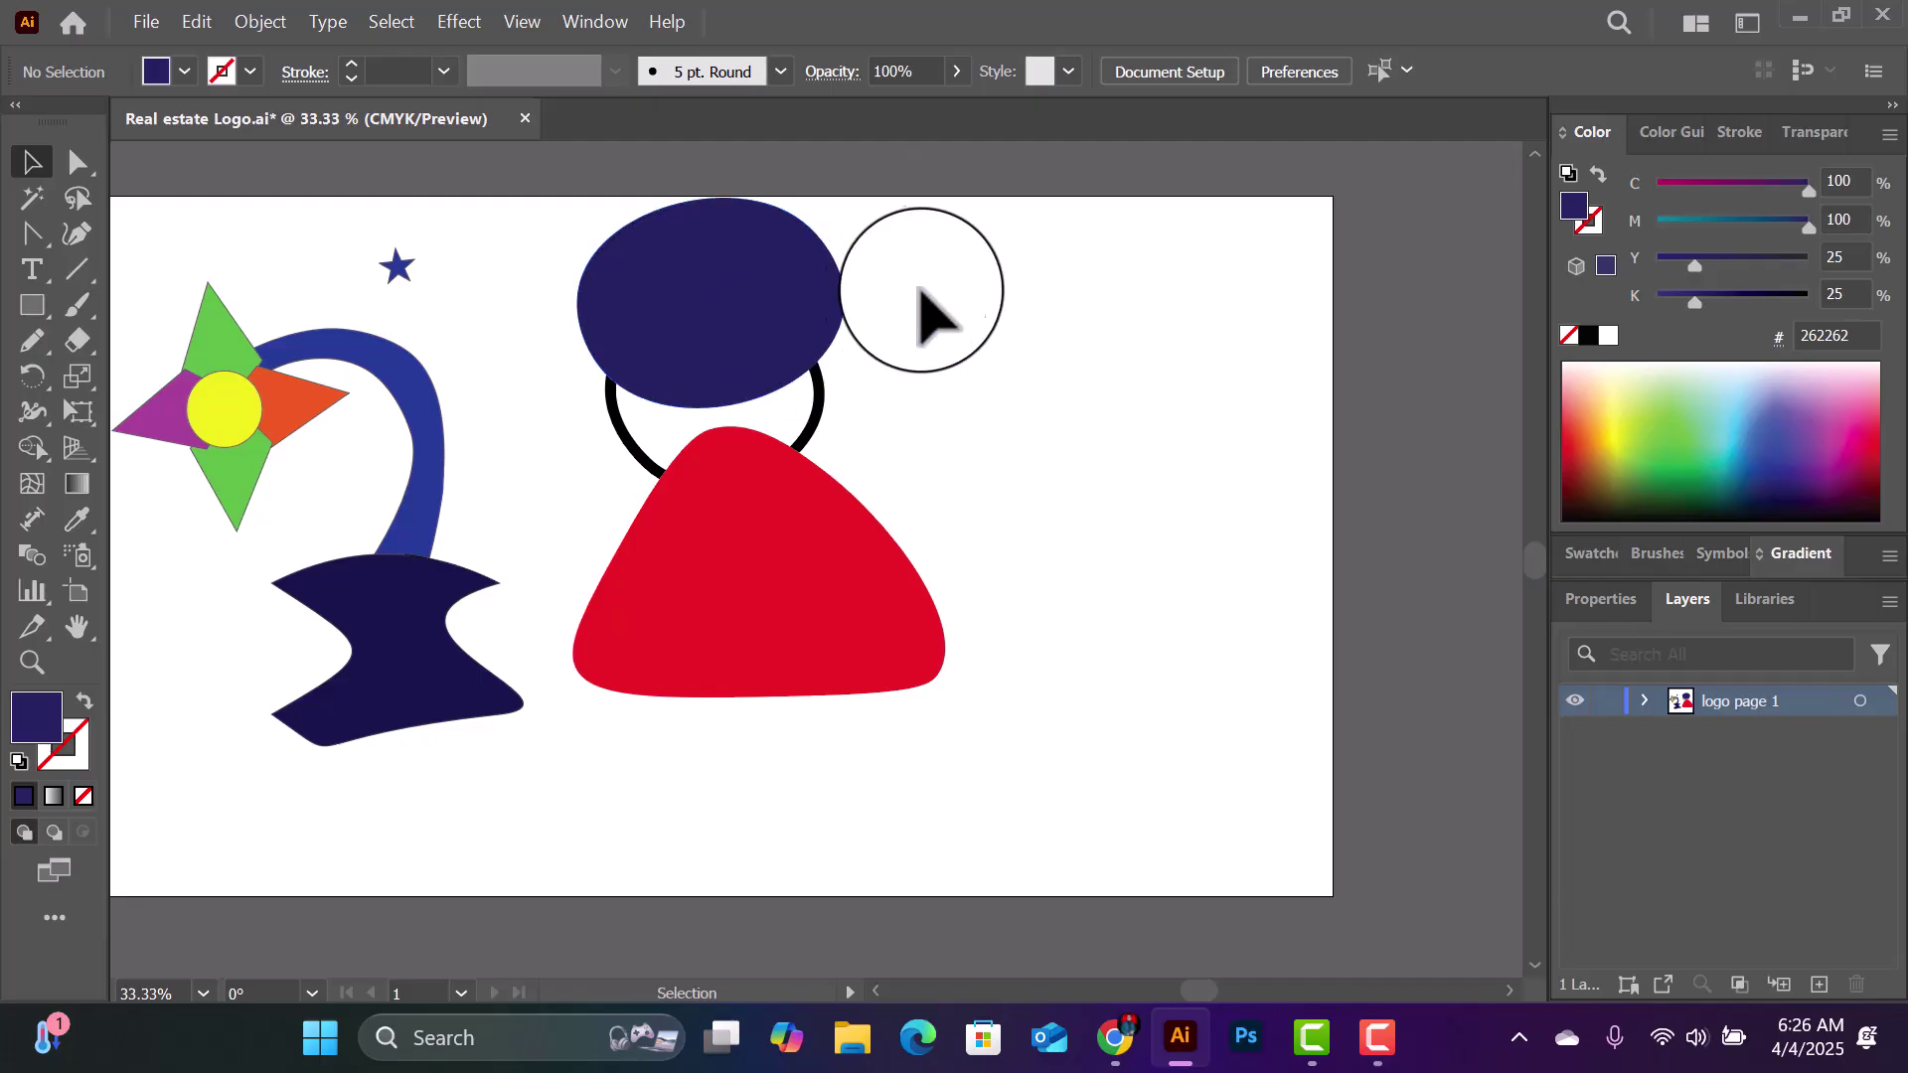
Step: Group the head, ring and body and shrink the figure into a small icon near the stem's base
drag(555, 231, 963, 733)
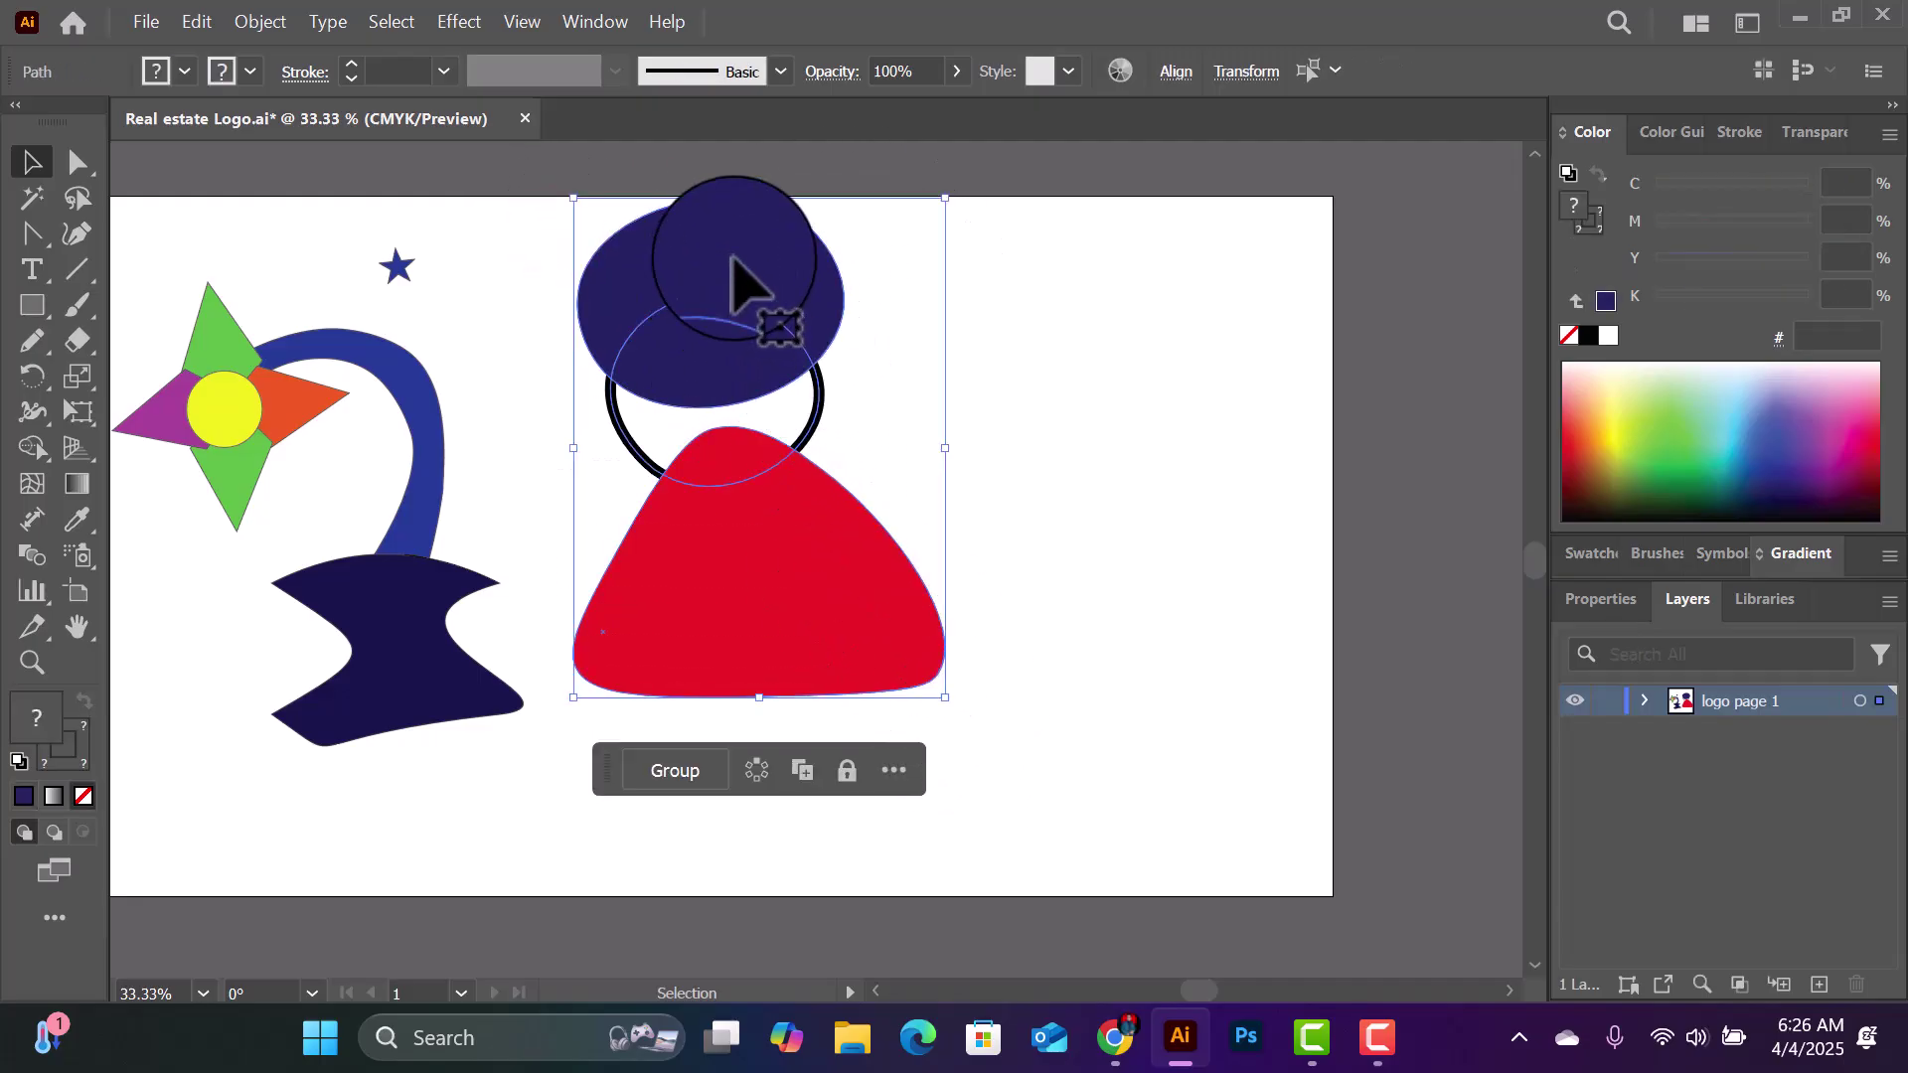
click(682, 772)
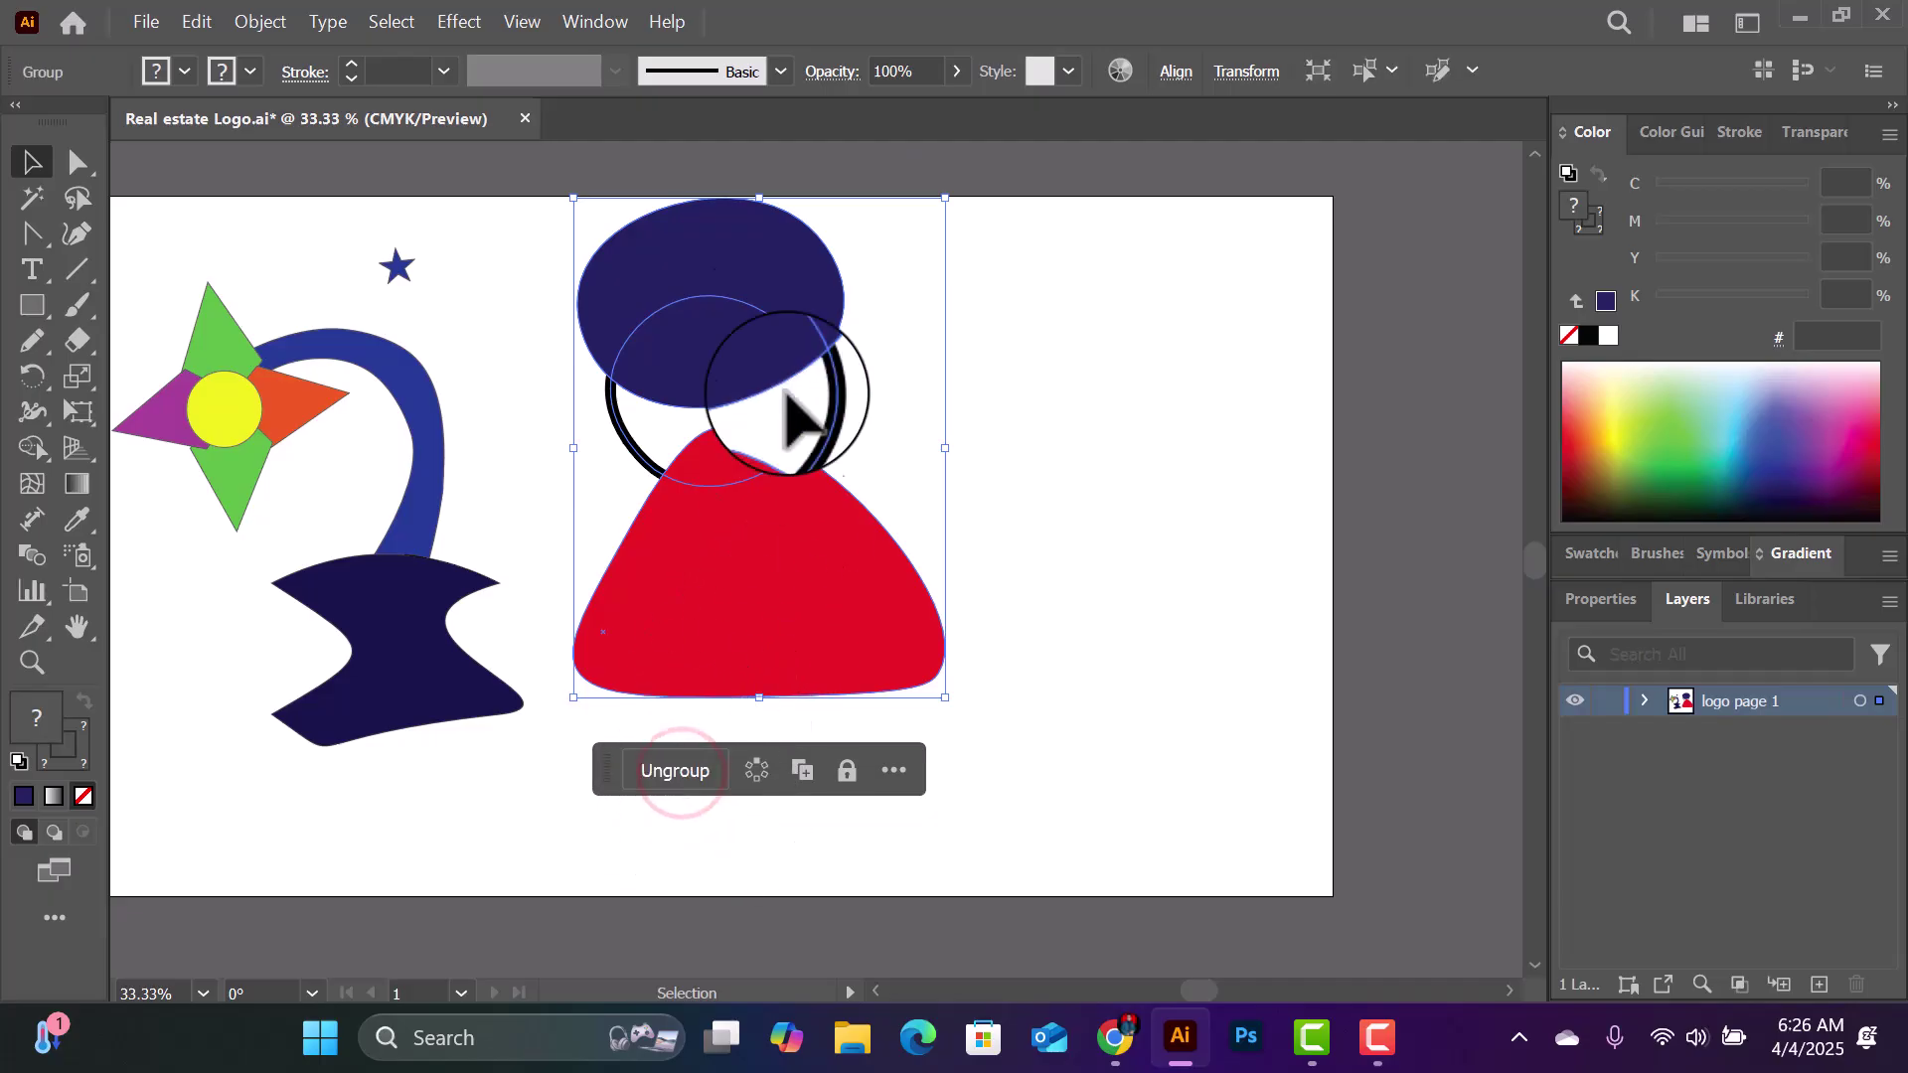
drag(737, 256, 960, 370)
drag(1168, 305, 194, 641)
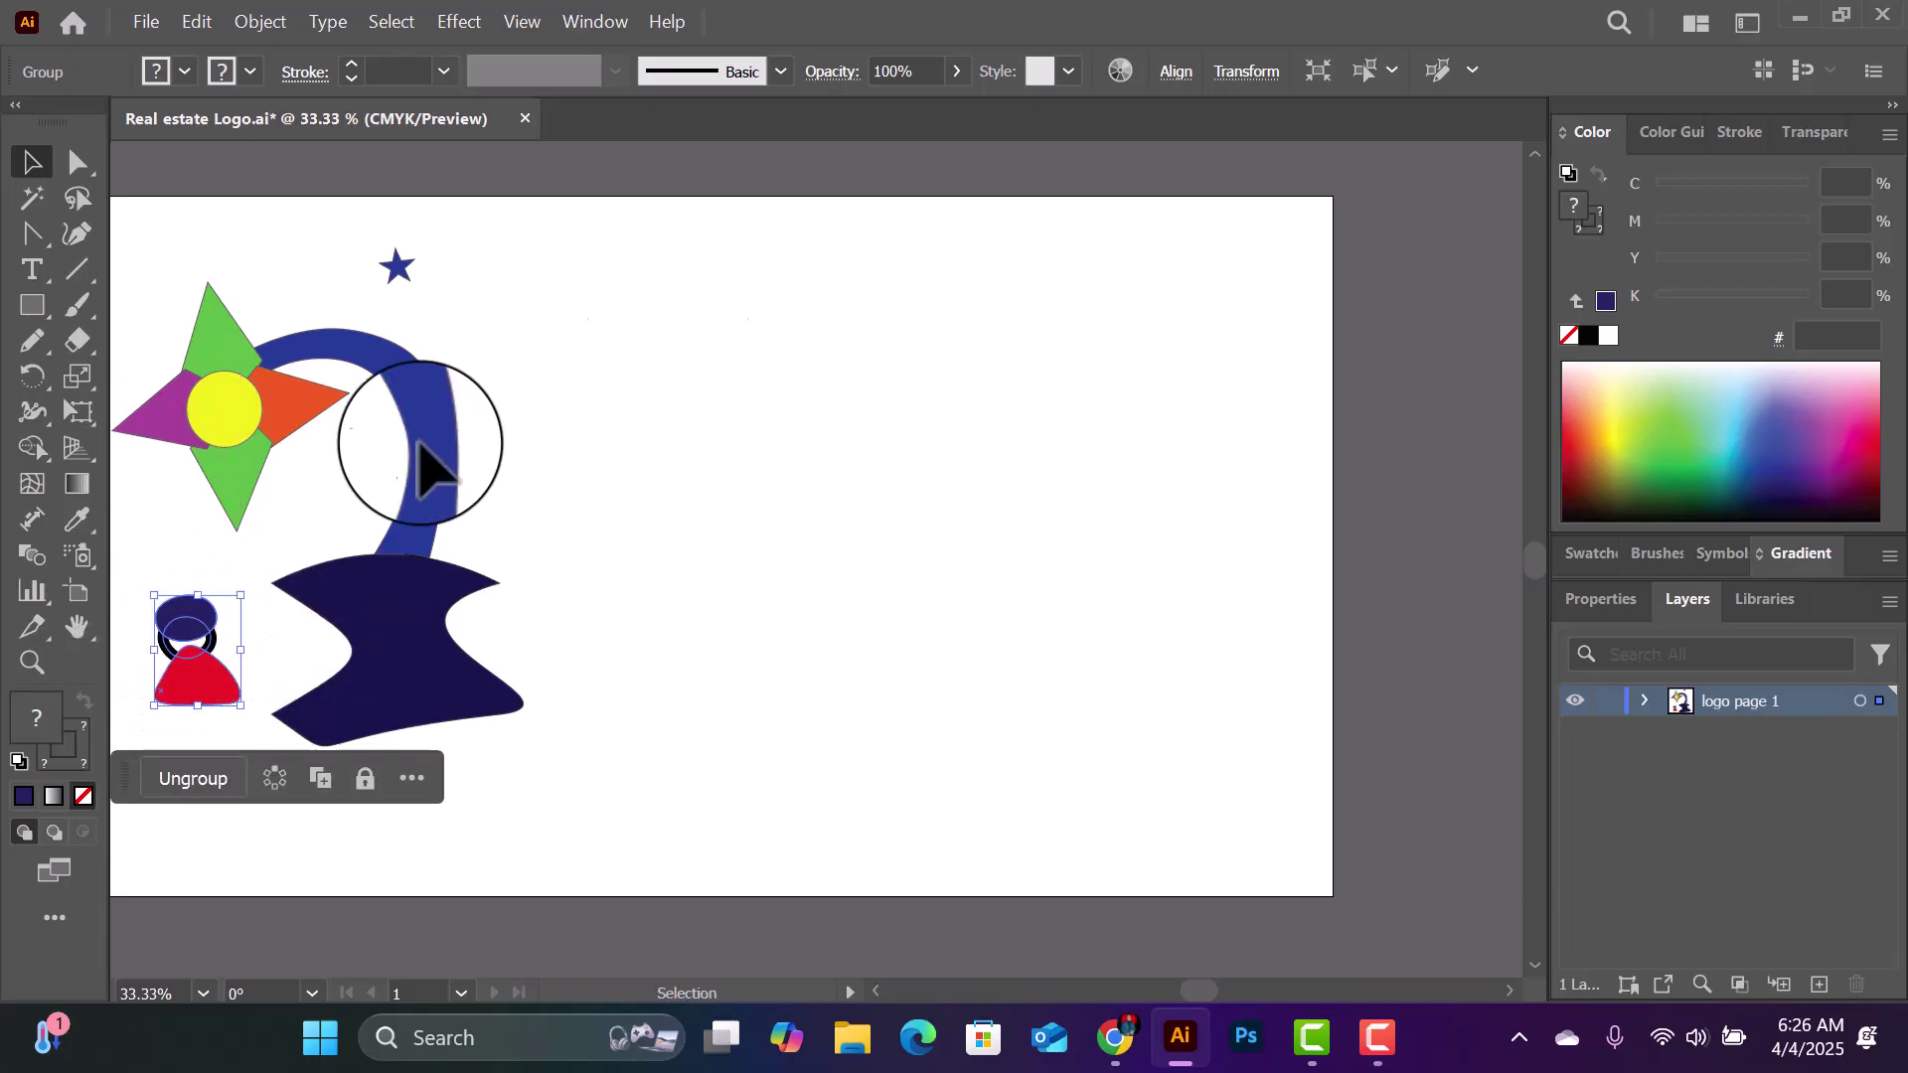
click(21, 277)
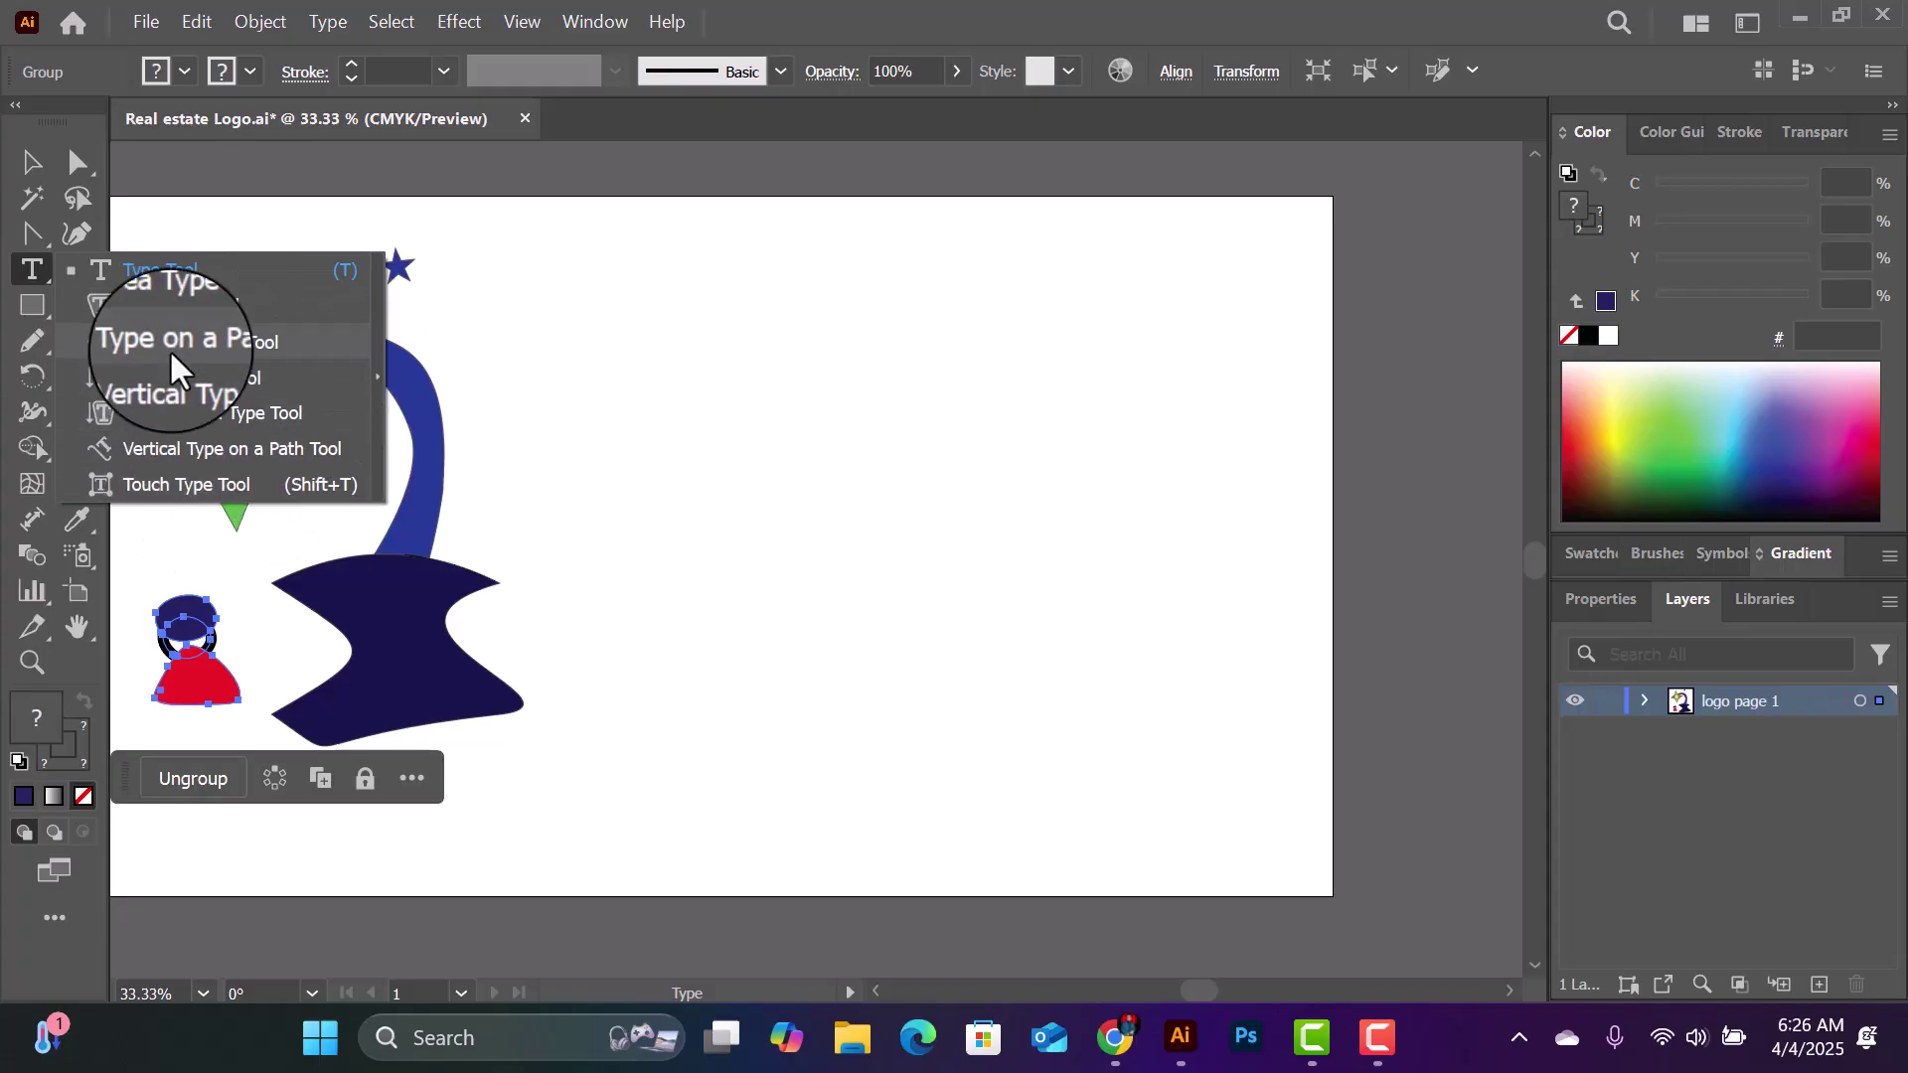
Step: Place a line of Lorem ipsum placeholder text on the artboard with the Type Tool
click(226, 265)
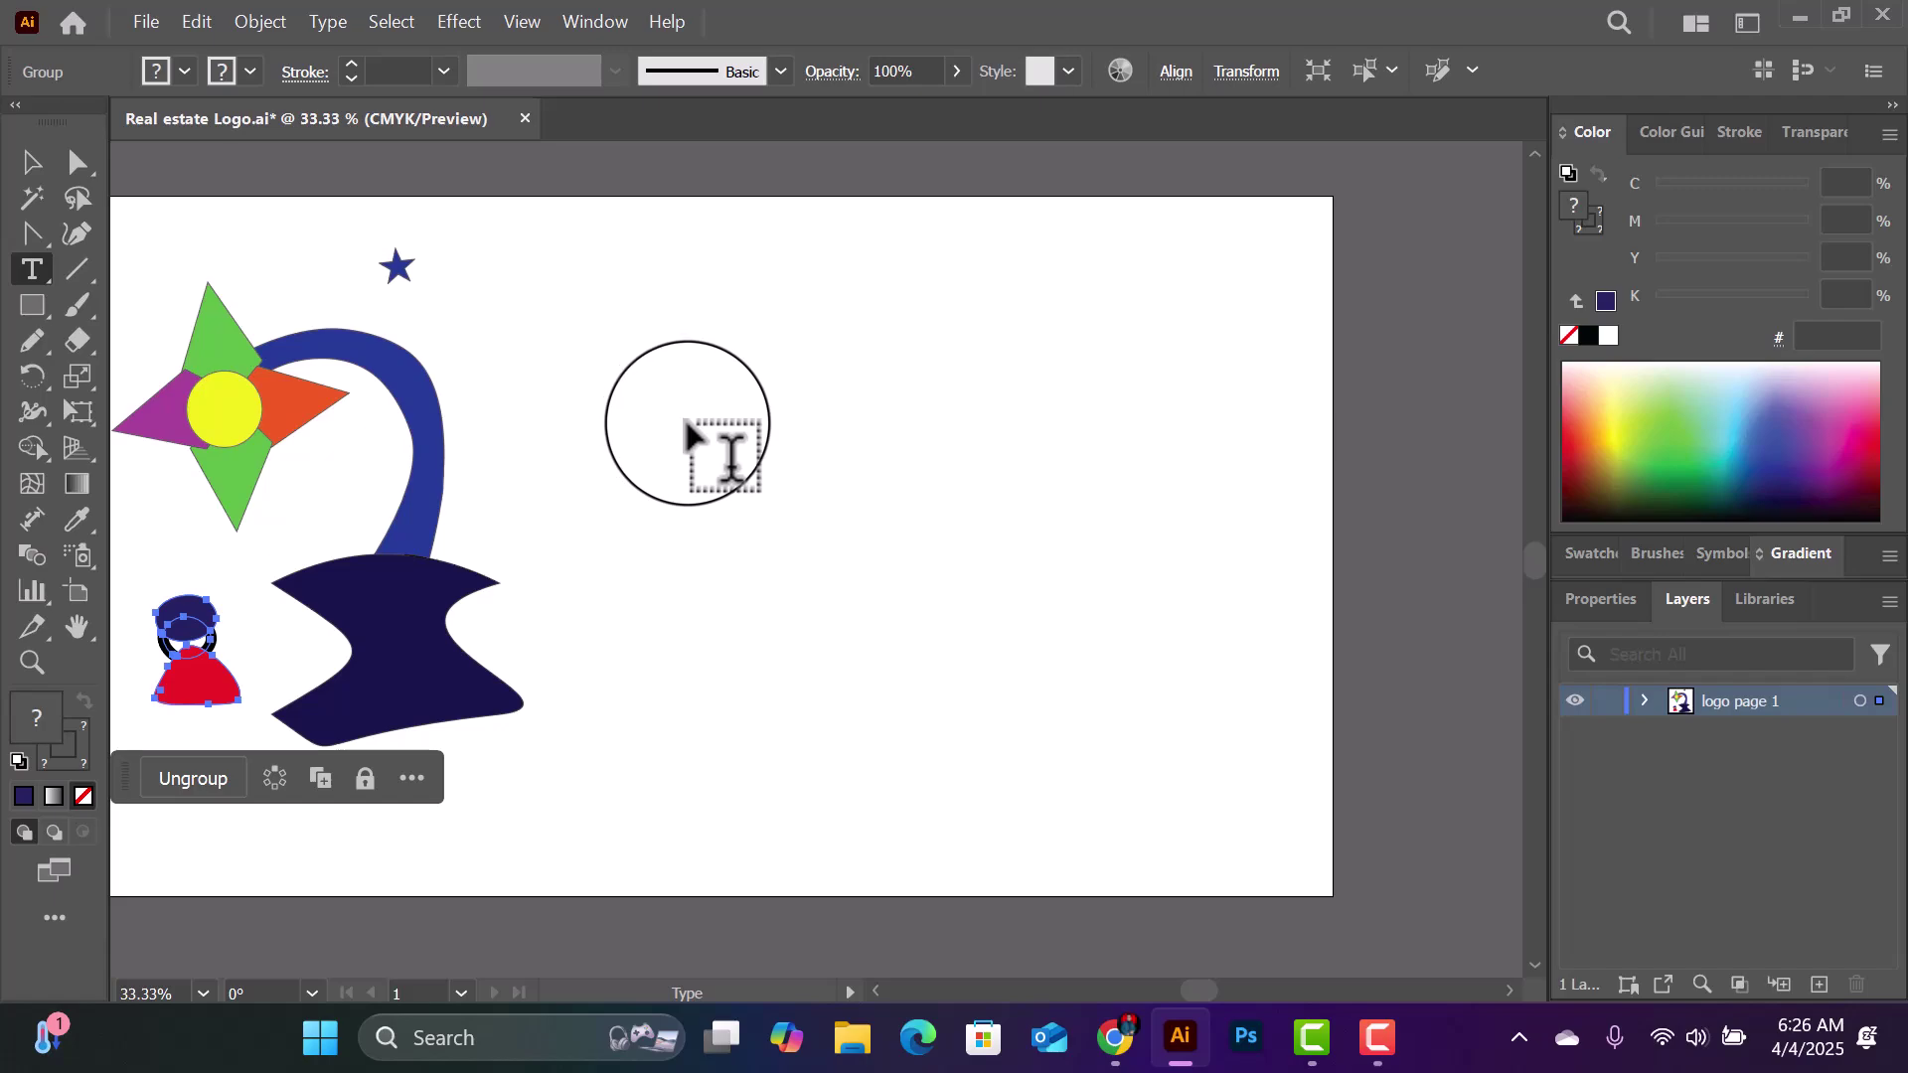
click(674, 431)
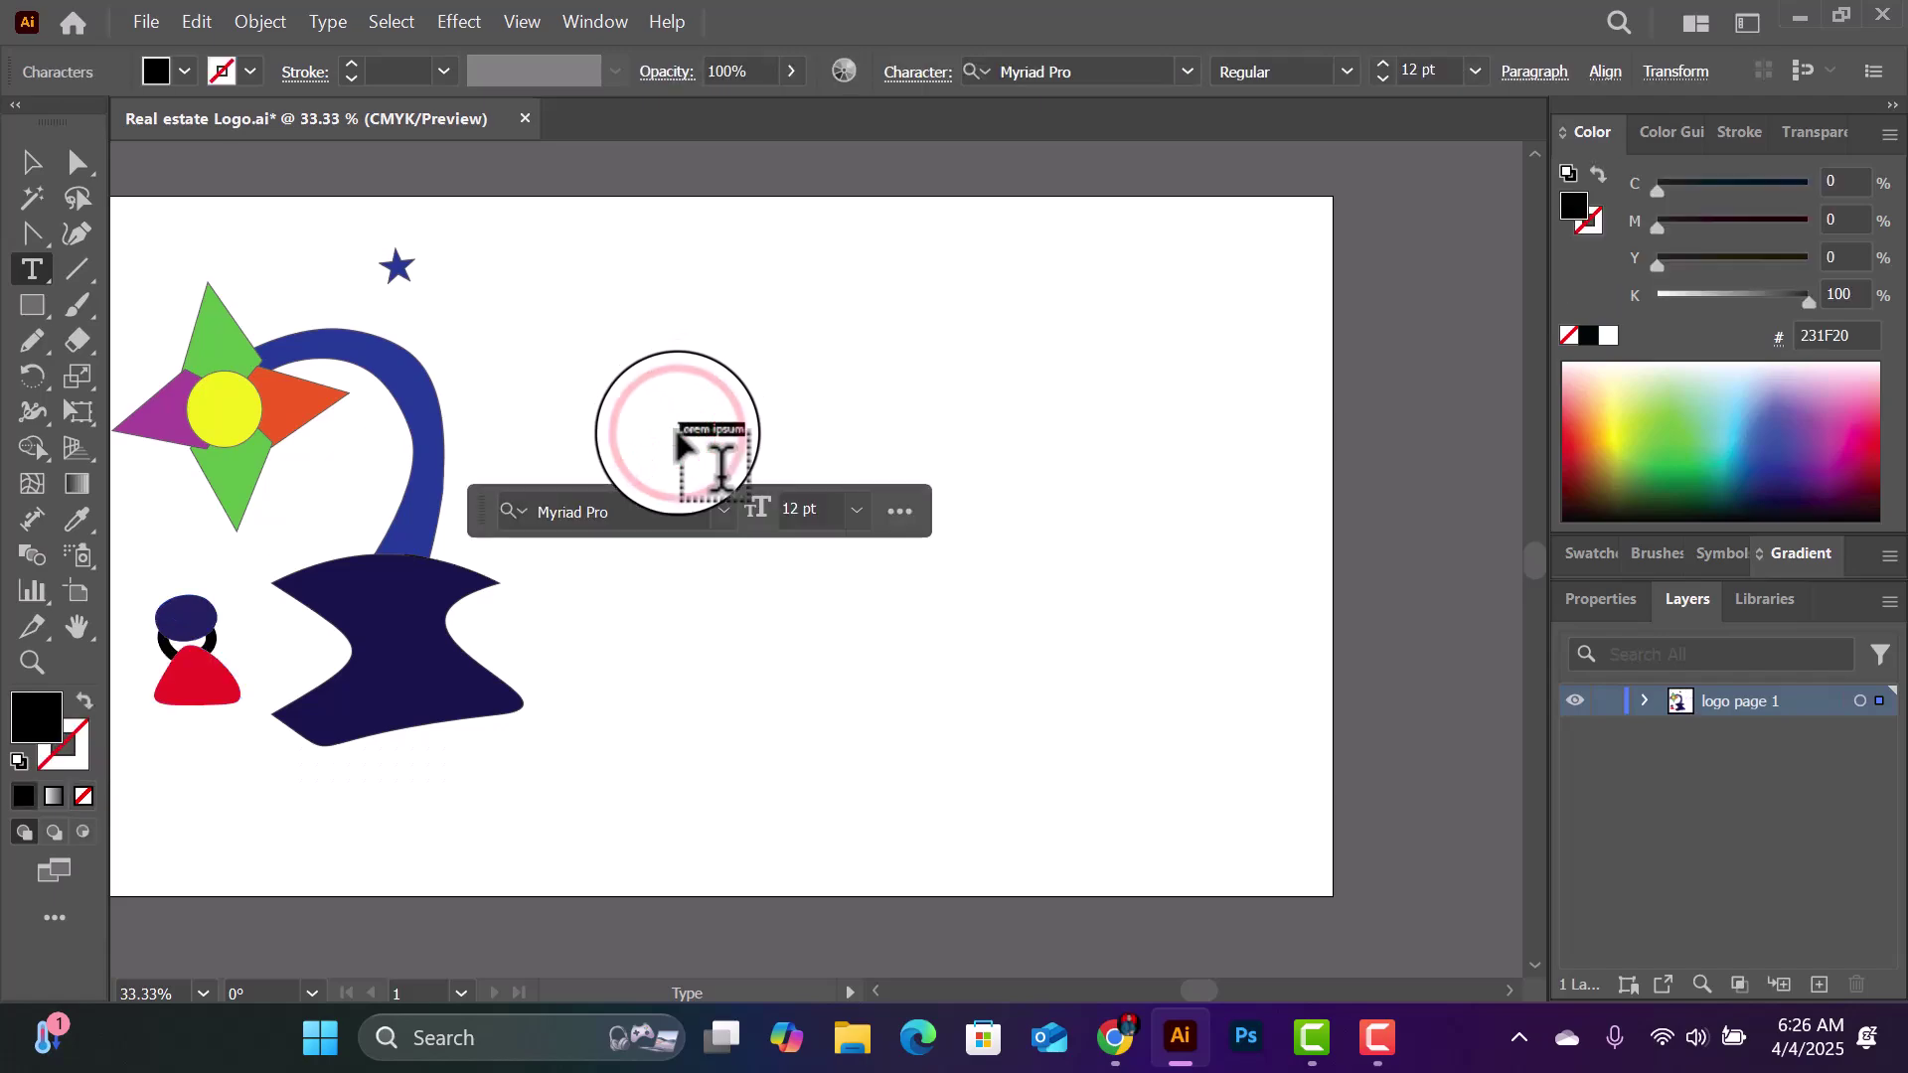
drag(678, 428, 828, 517)
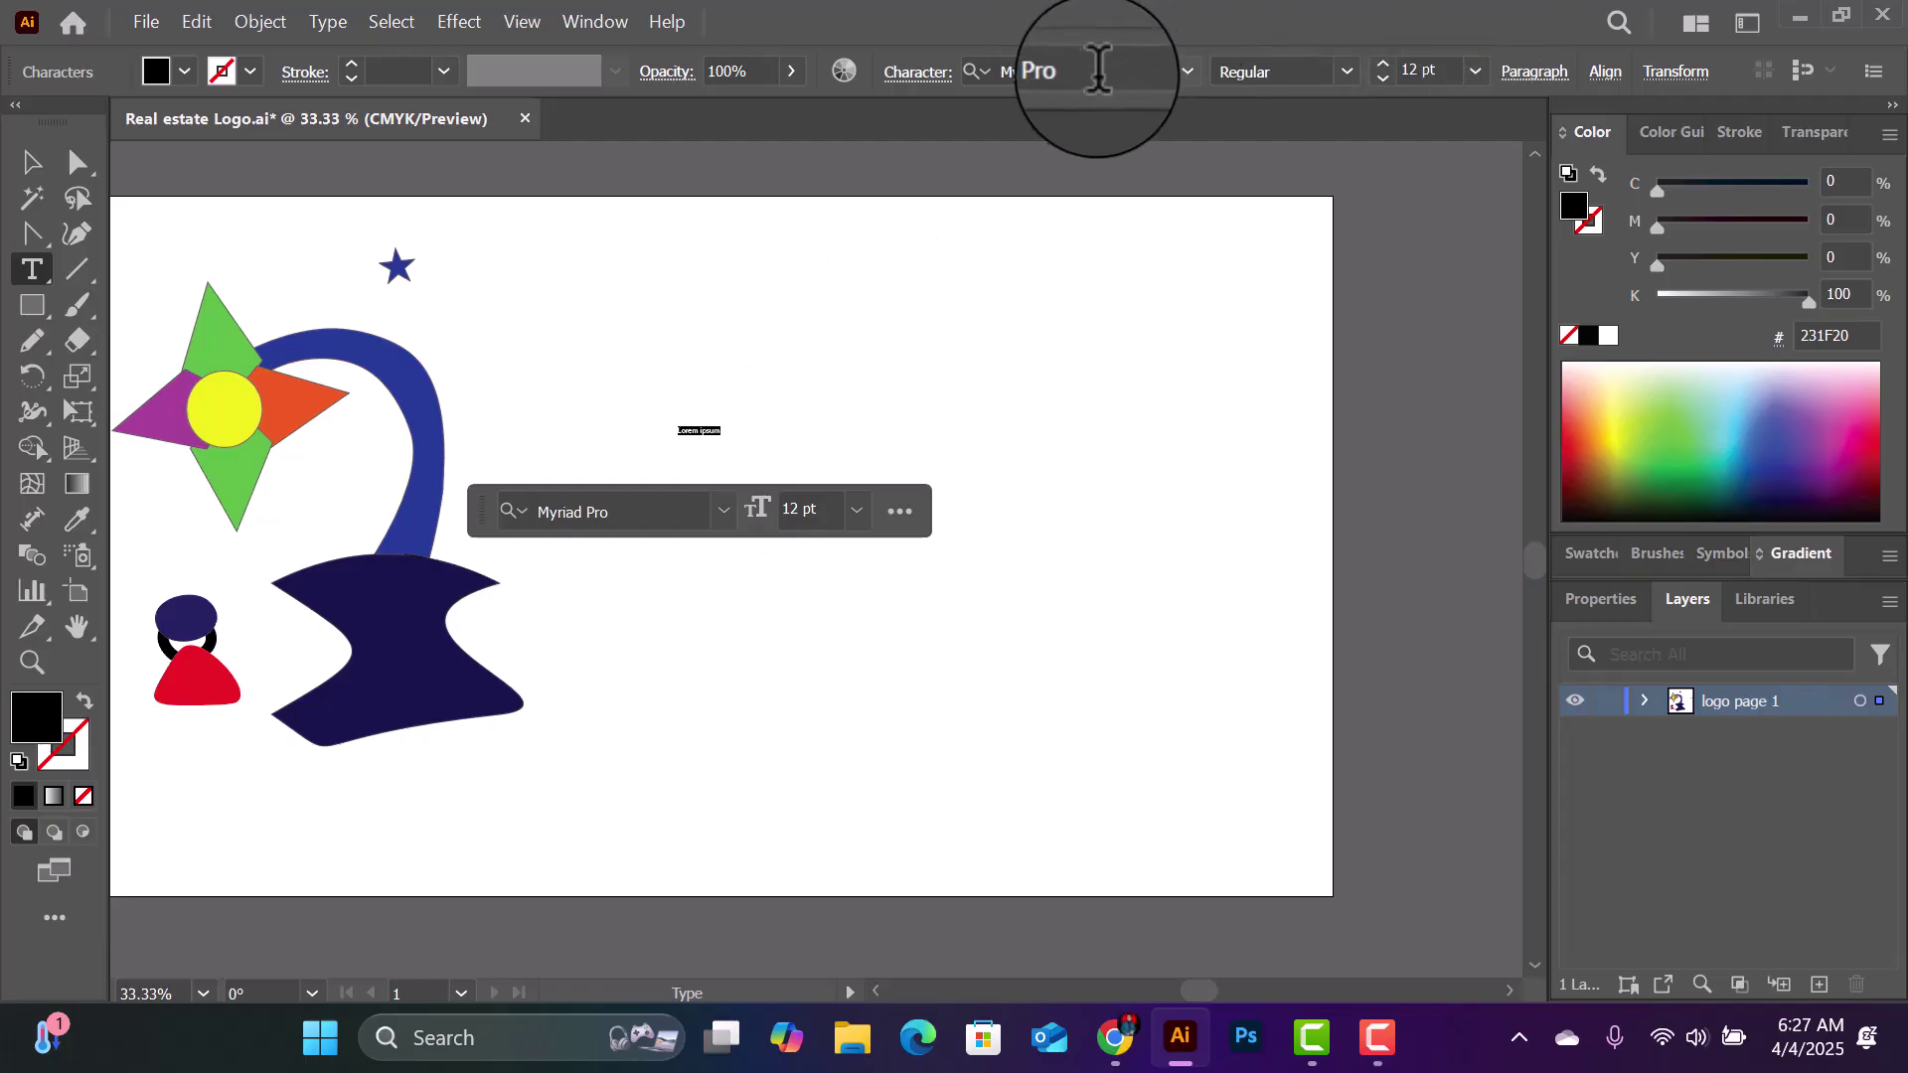
click(682, 422)
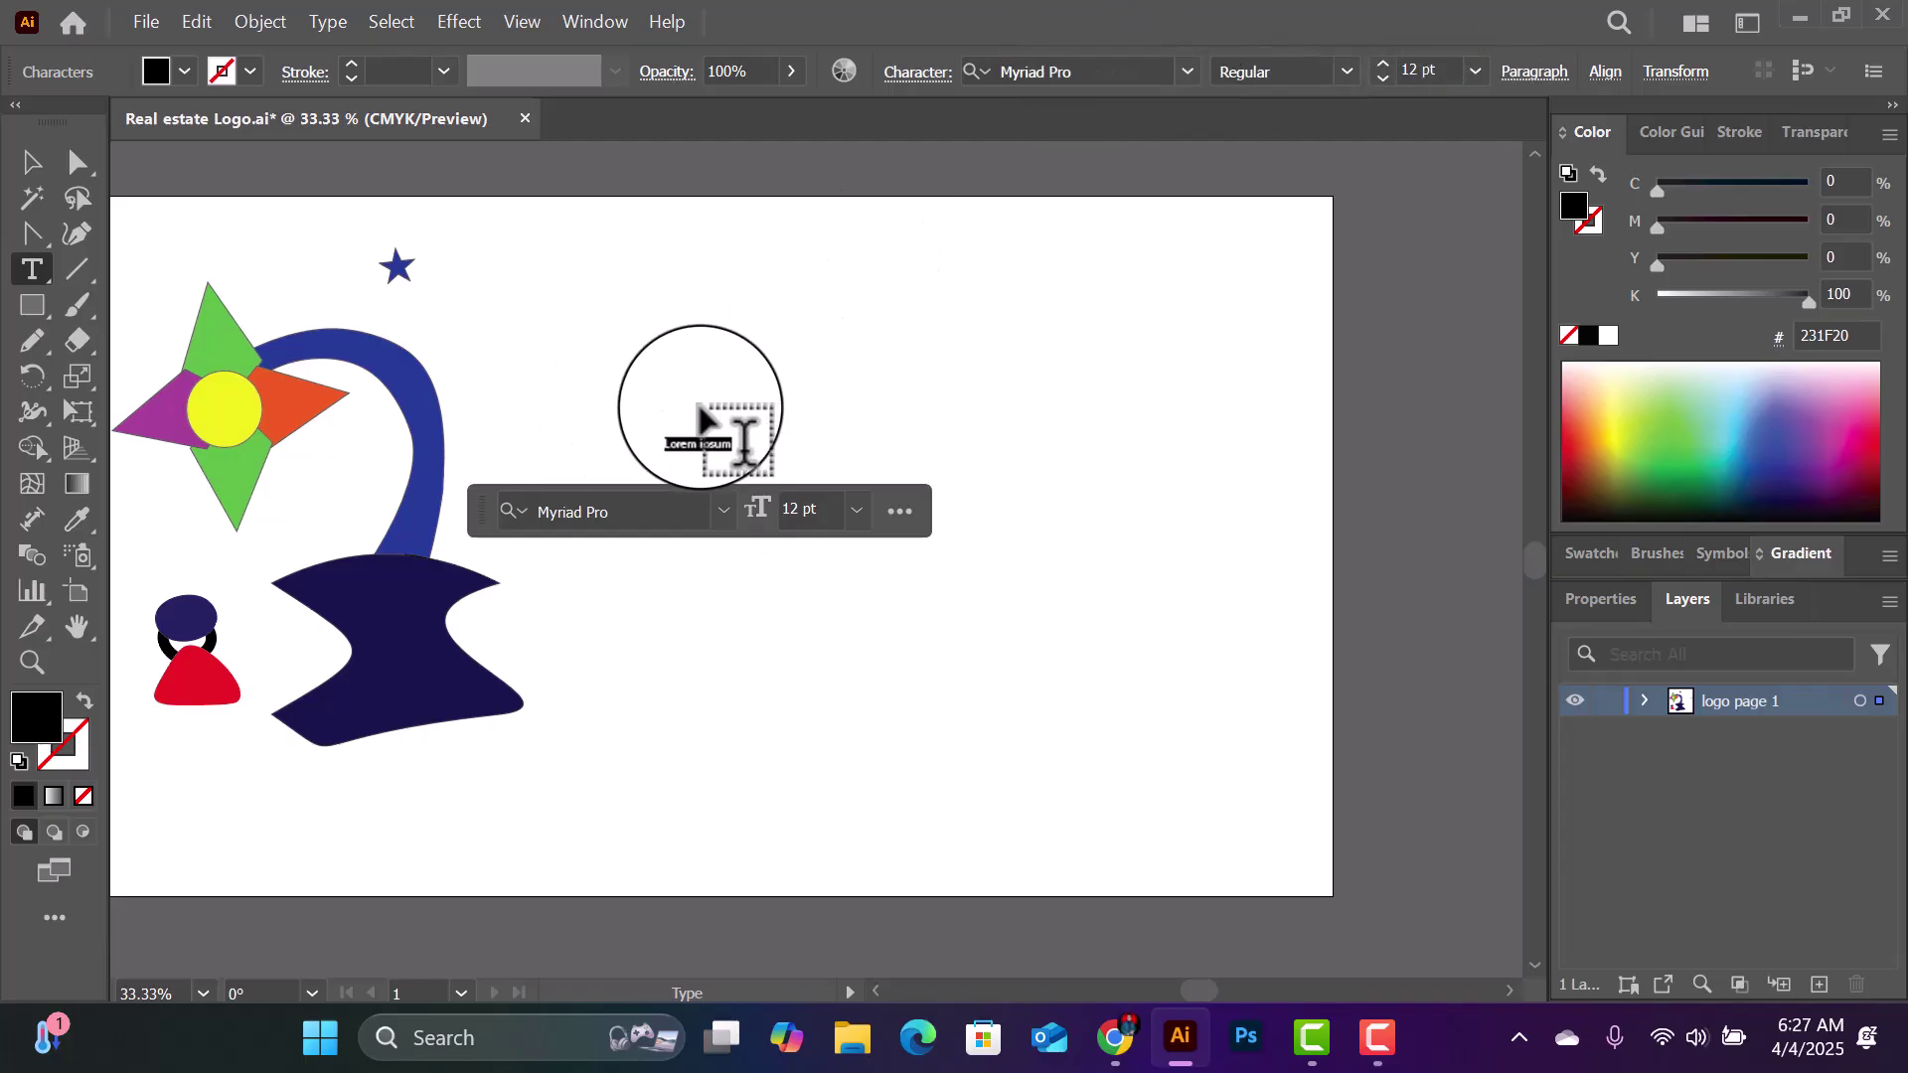
Step: Set the text size to 72 pt, nudge it with the arrows, then enter 100 pt
click(1476, 71)
click(1518, 601)
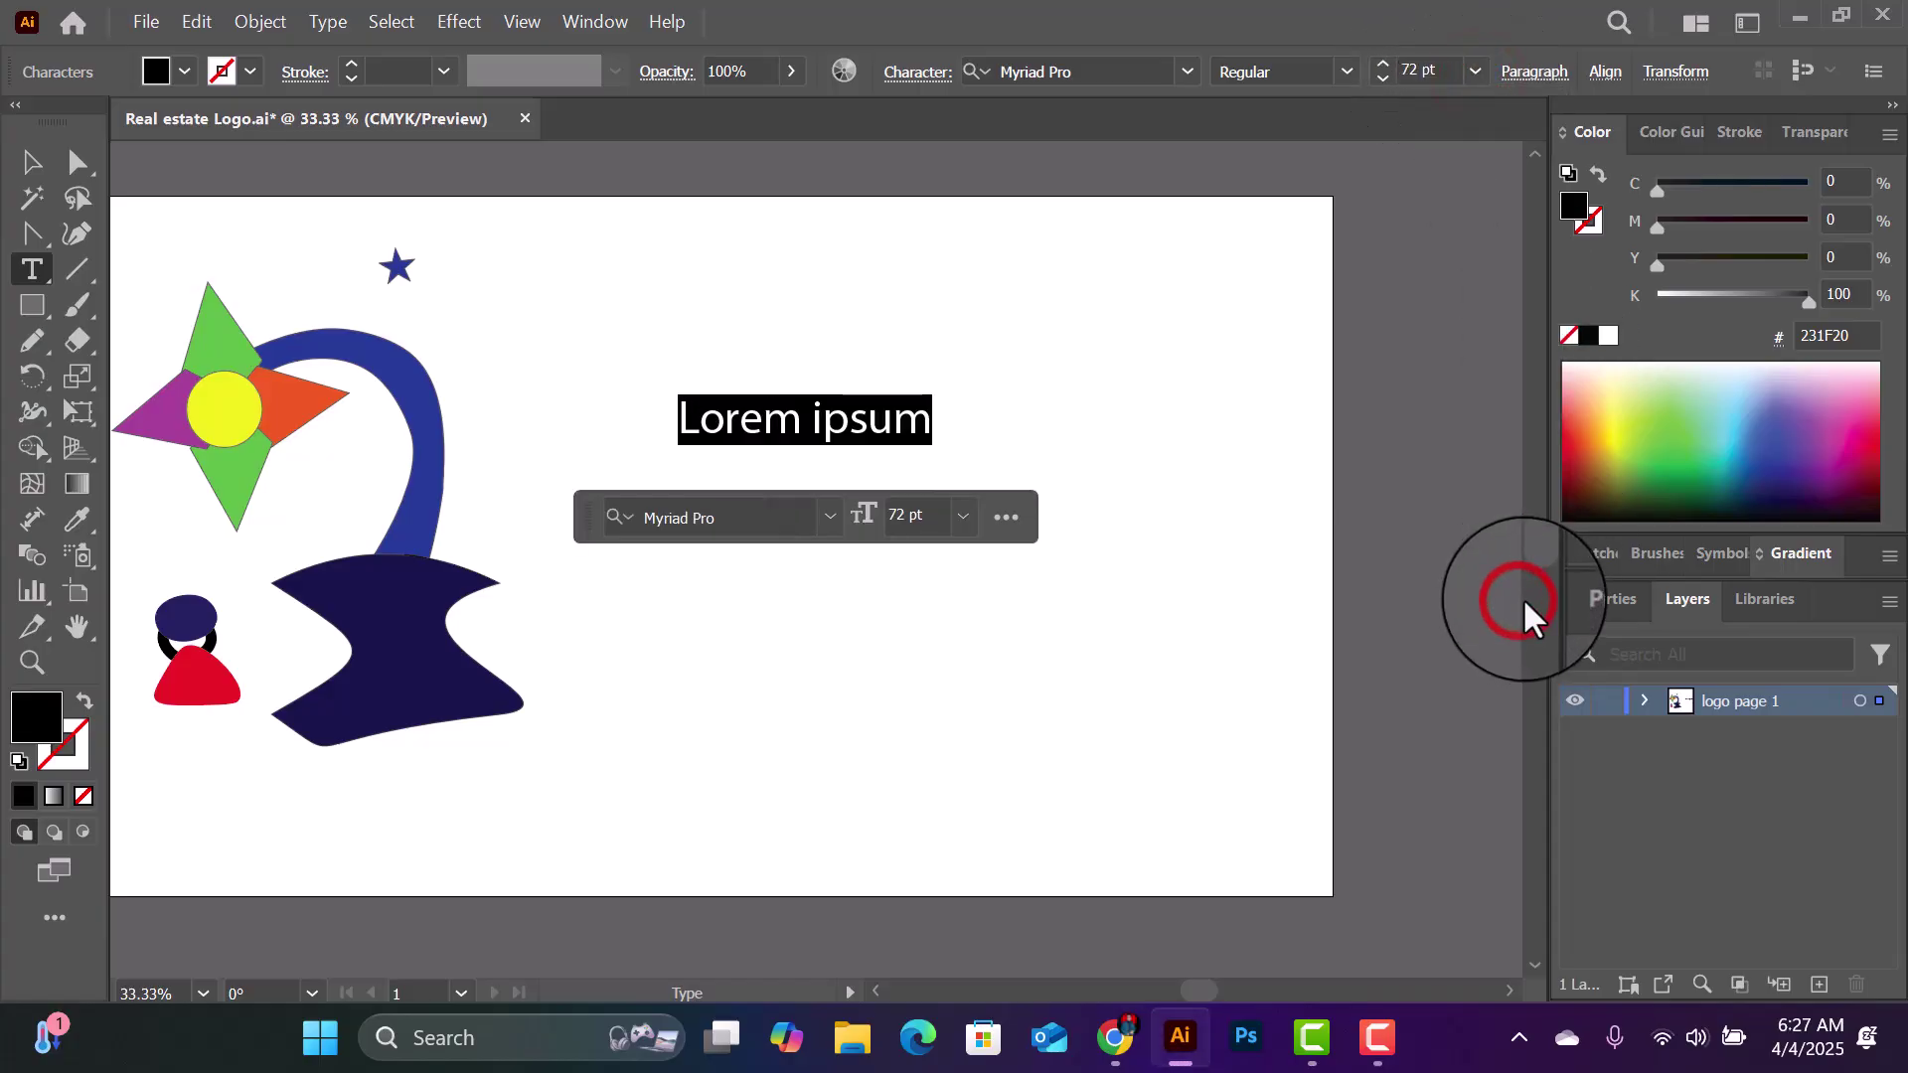
click(1476, 68)
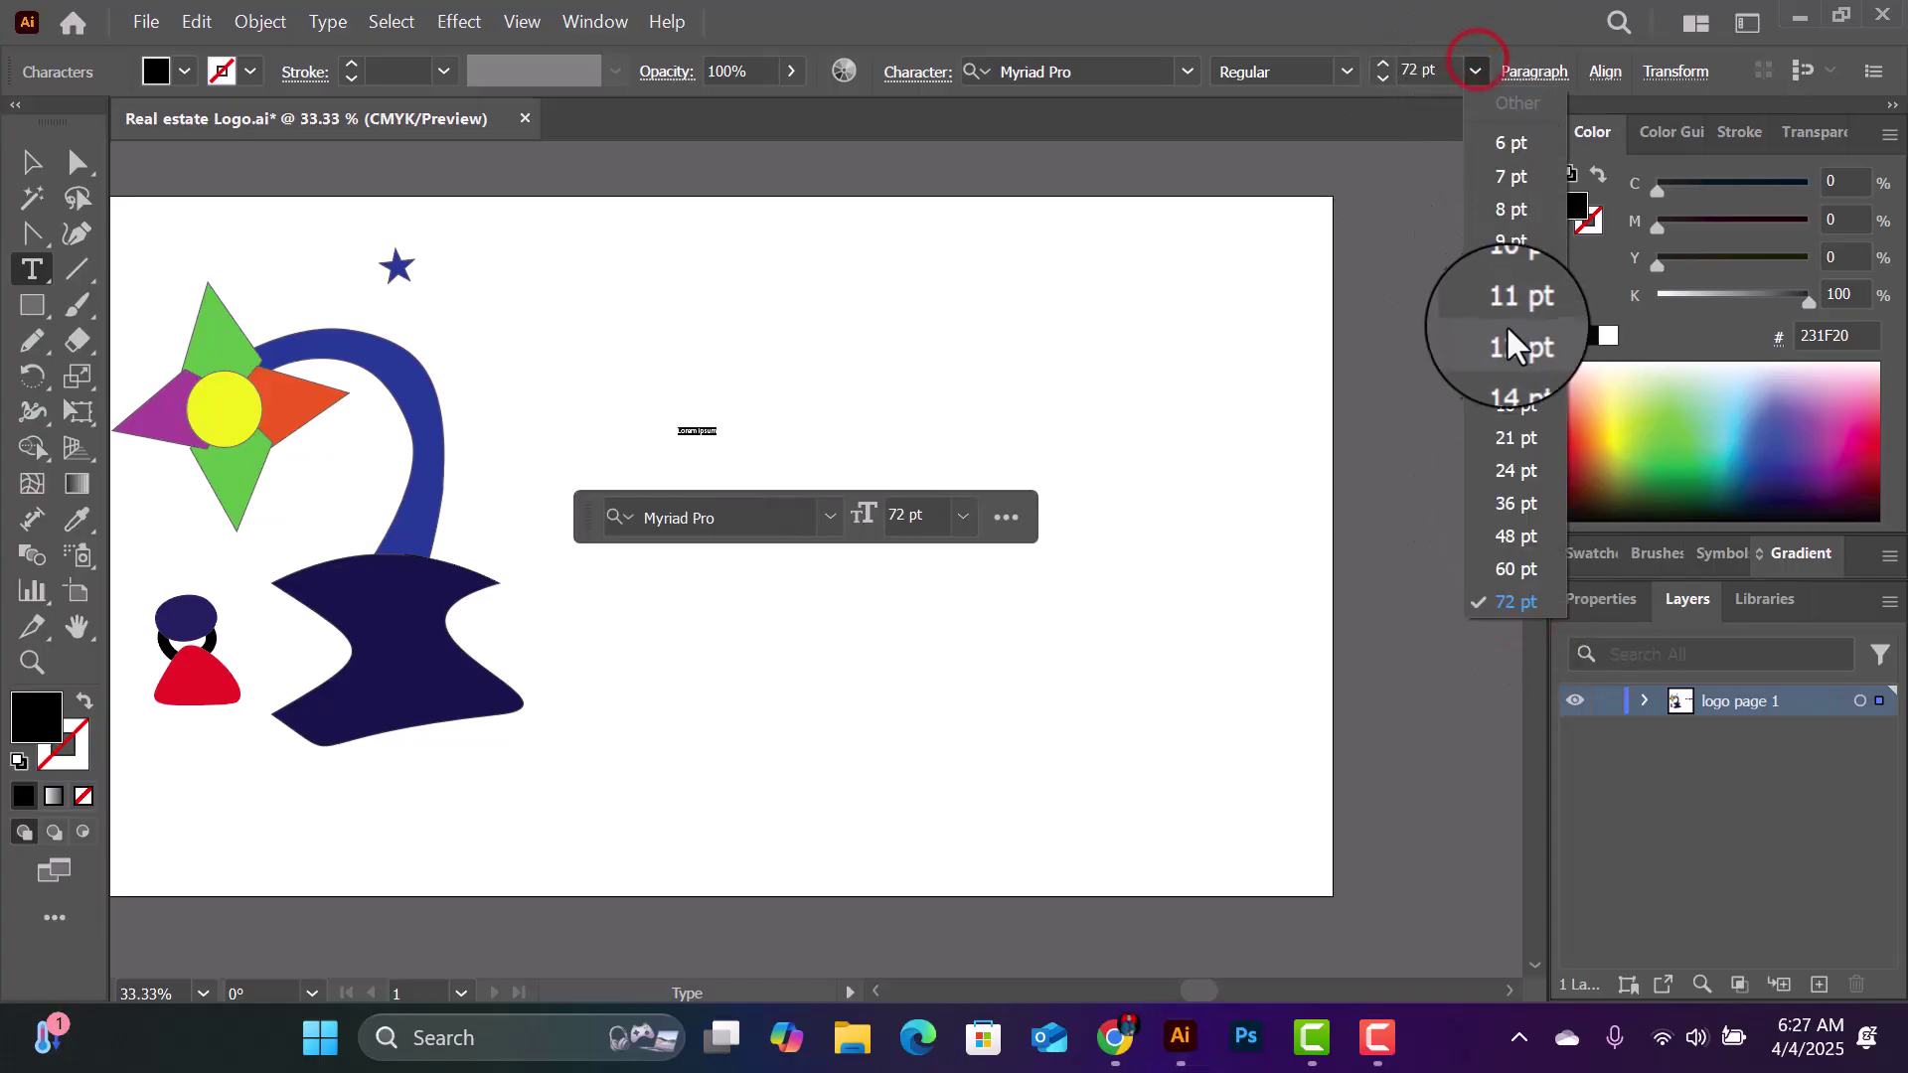
click(1512, 601)
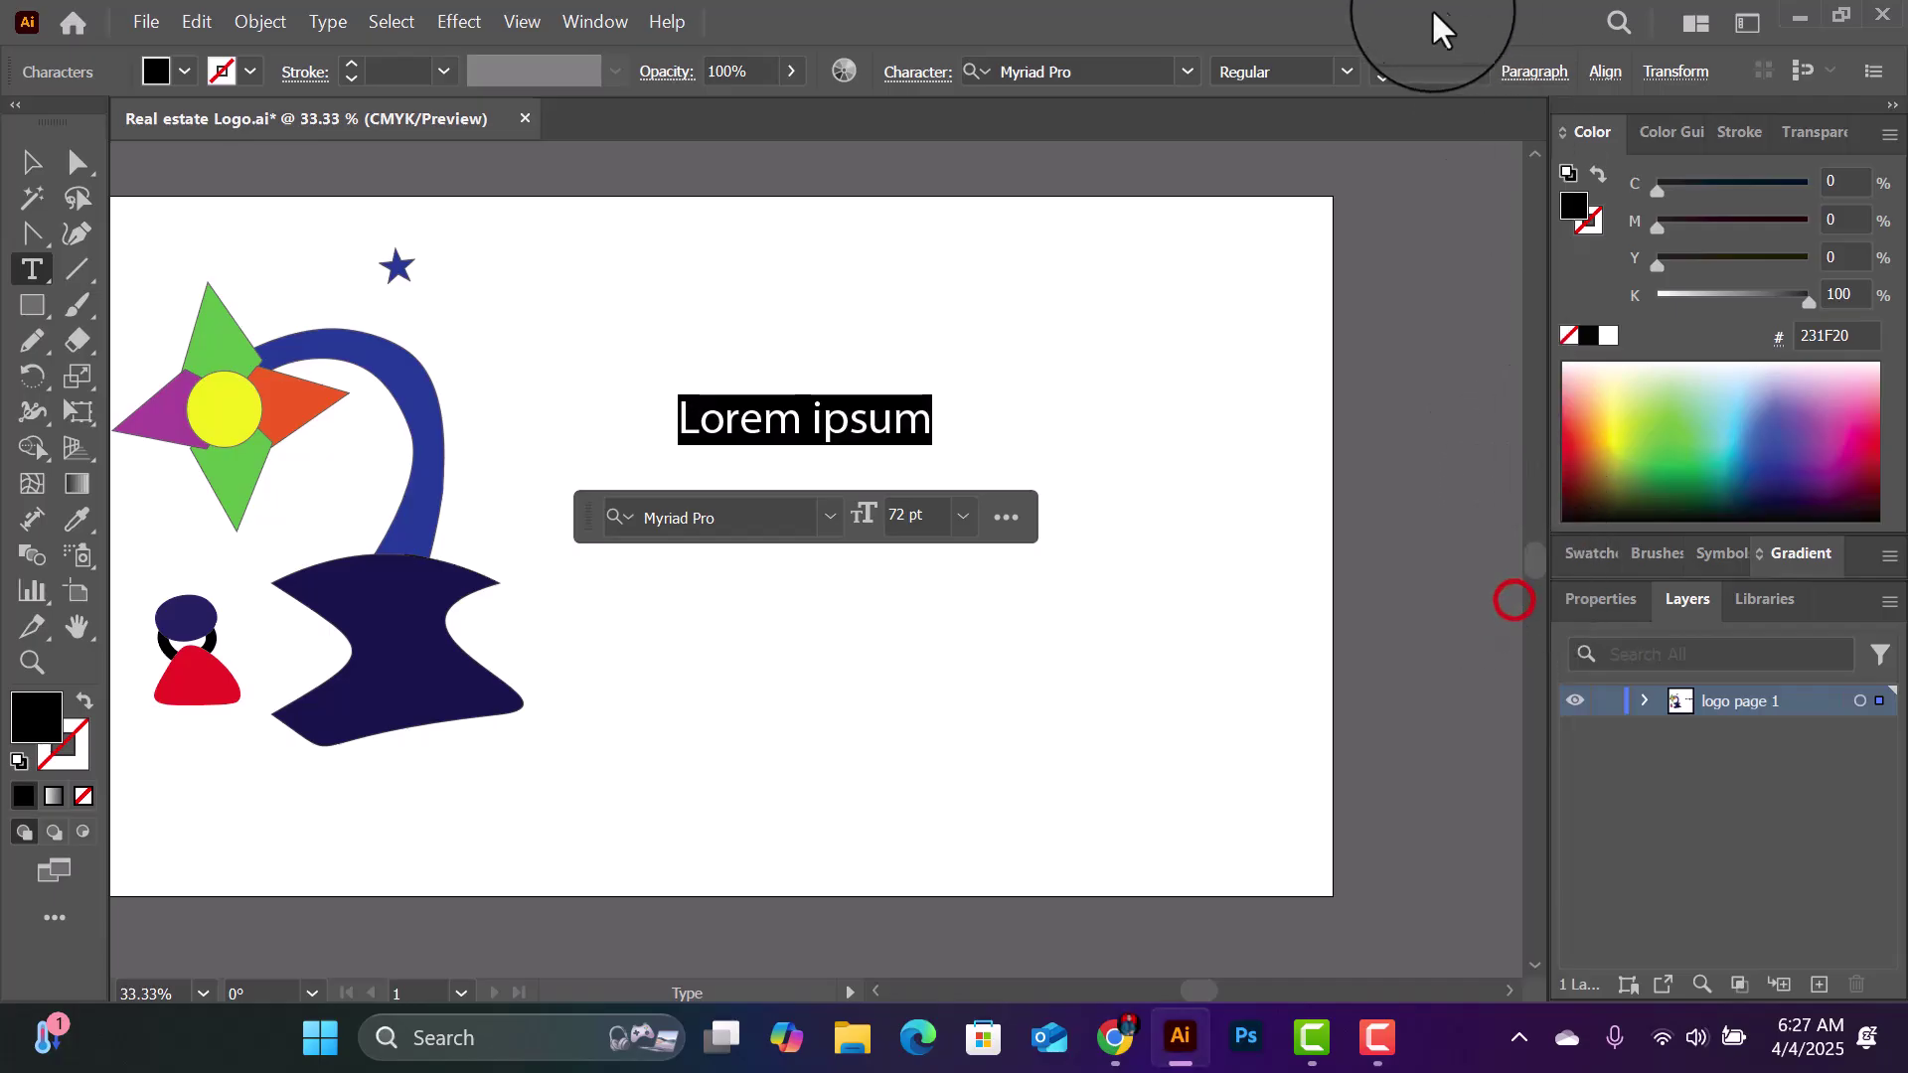
click(1385, 78)
click(1385, 77)
click(1385, 58)
click(1386, 58)
click(1385, 58)
click(1386, 57)
click(1385, 57)
click(1385, 58)
click(1386, 58)
click(1386, 57)
click(1385, 57)
click(1385, 58)
click(1431, 72)
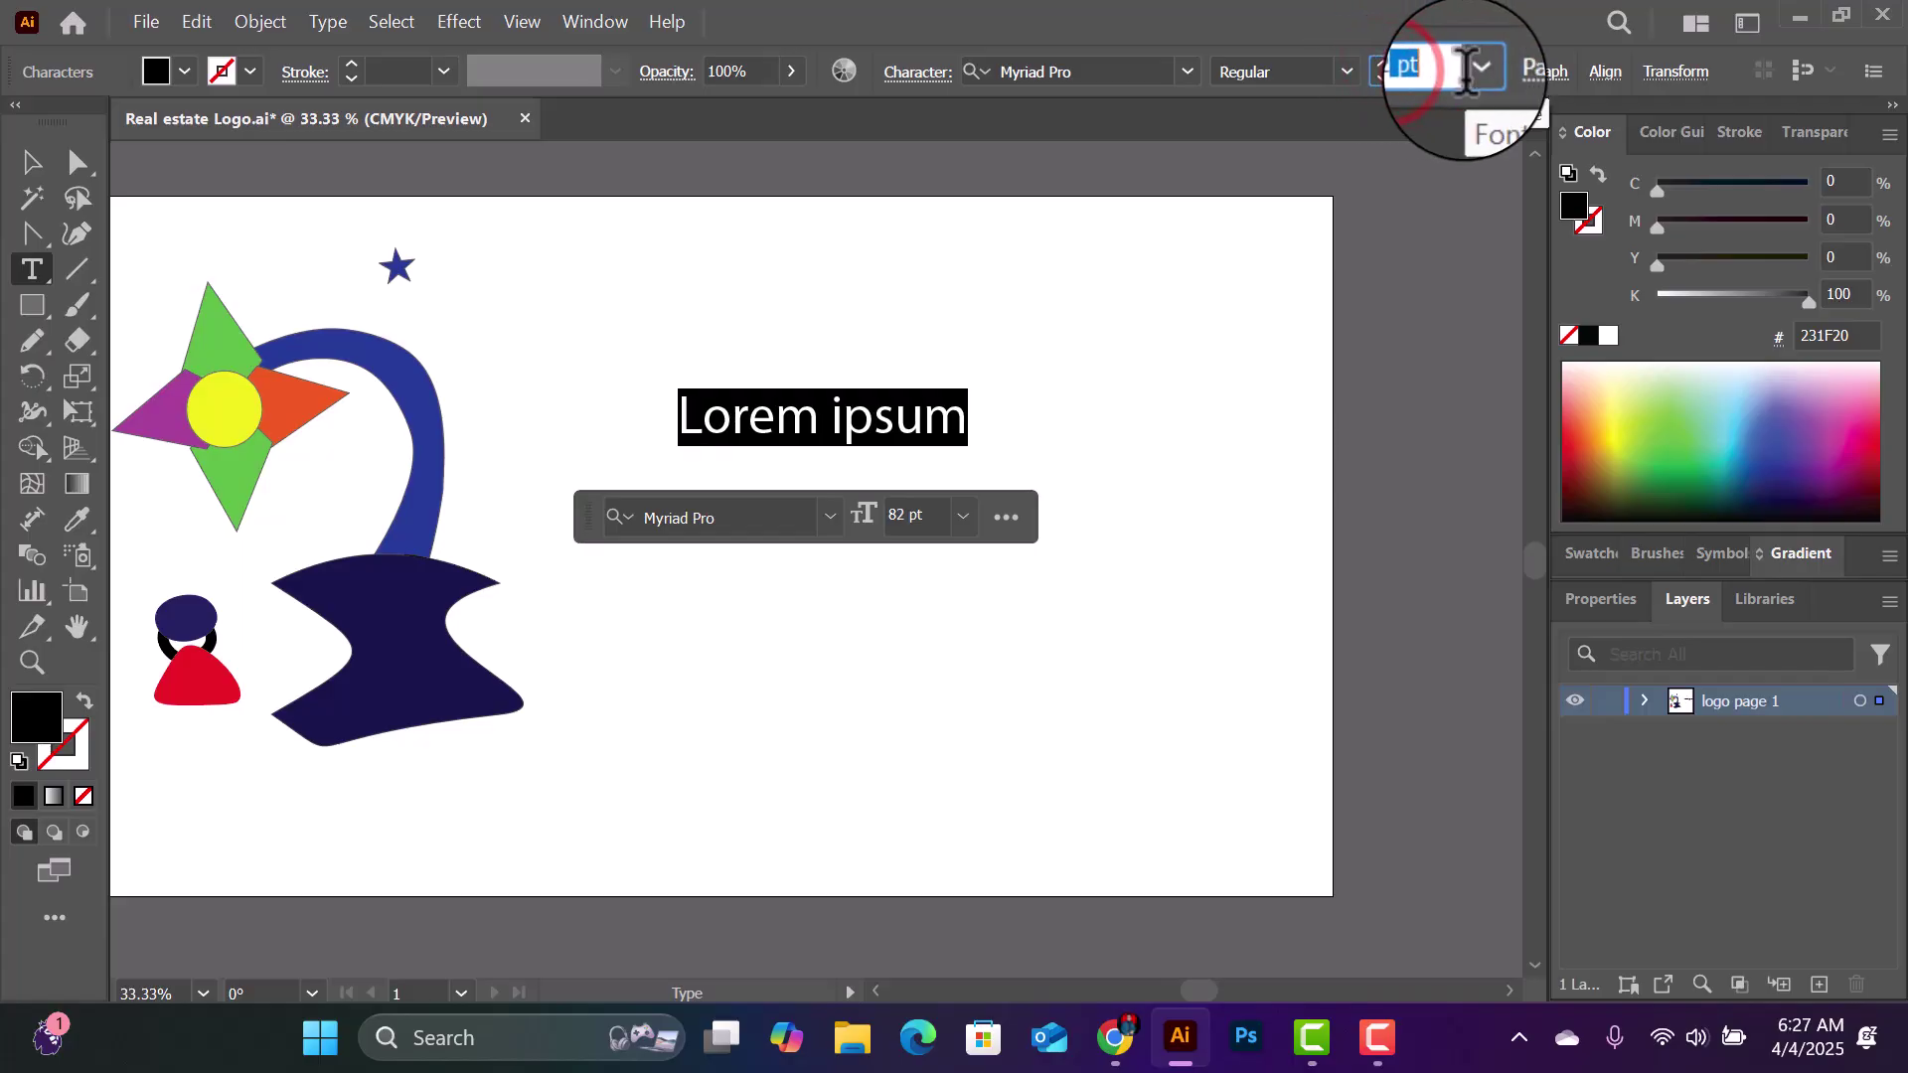
click(1431, 72)
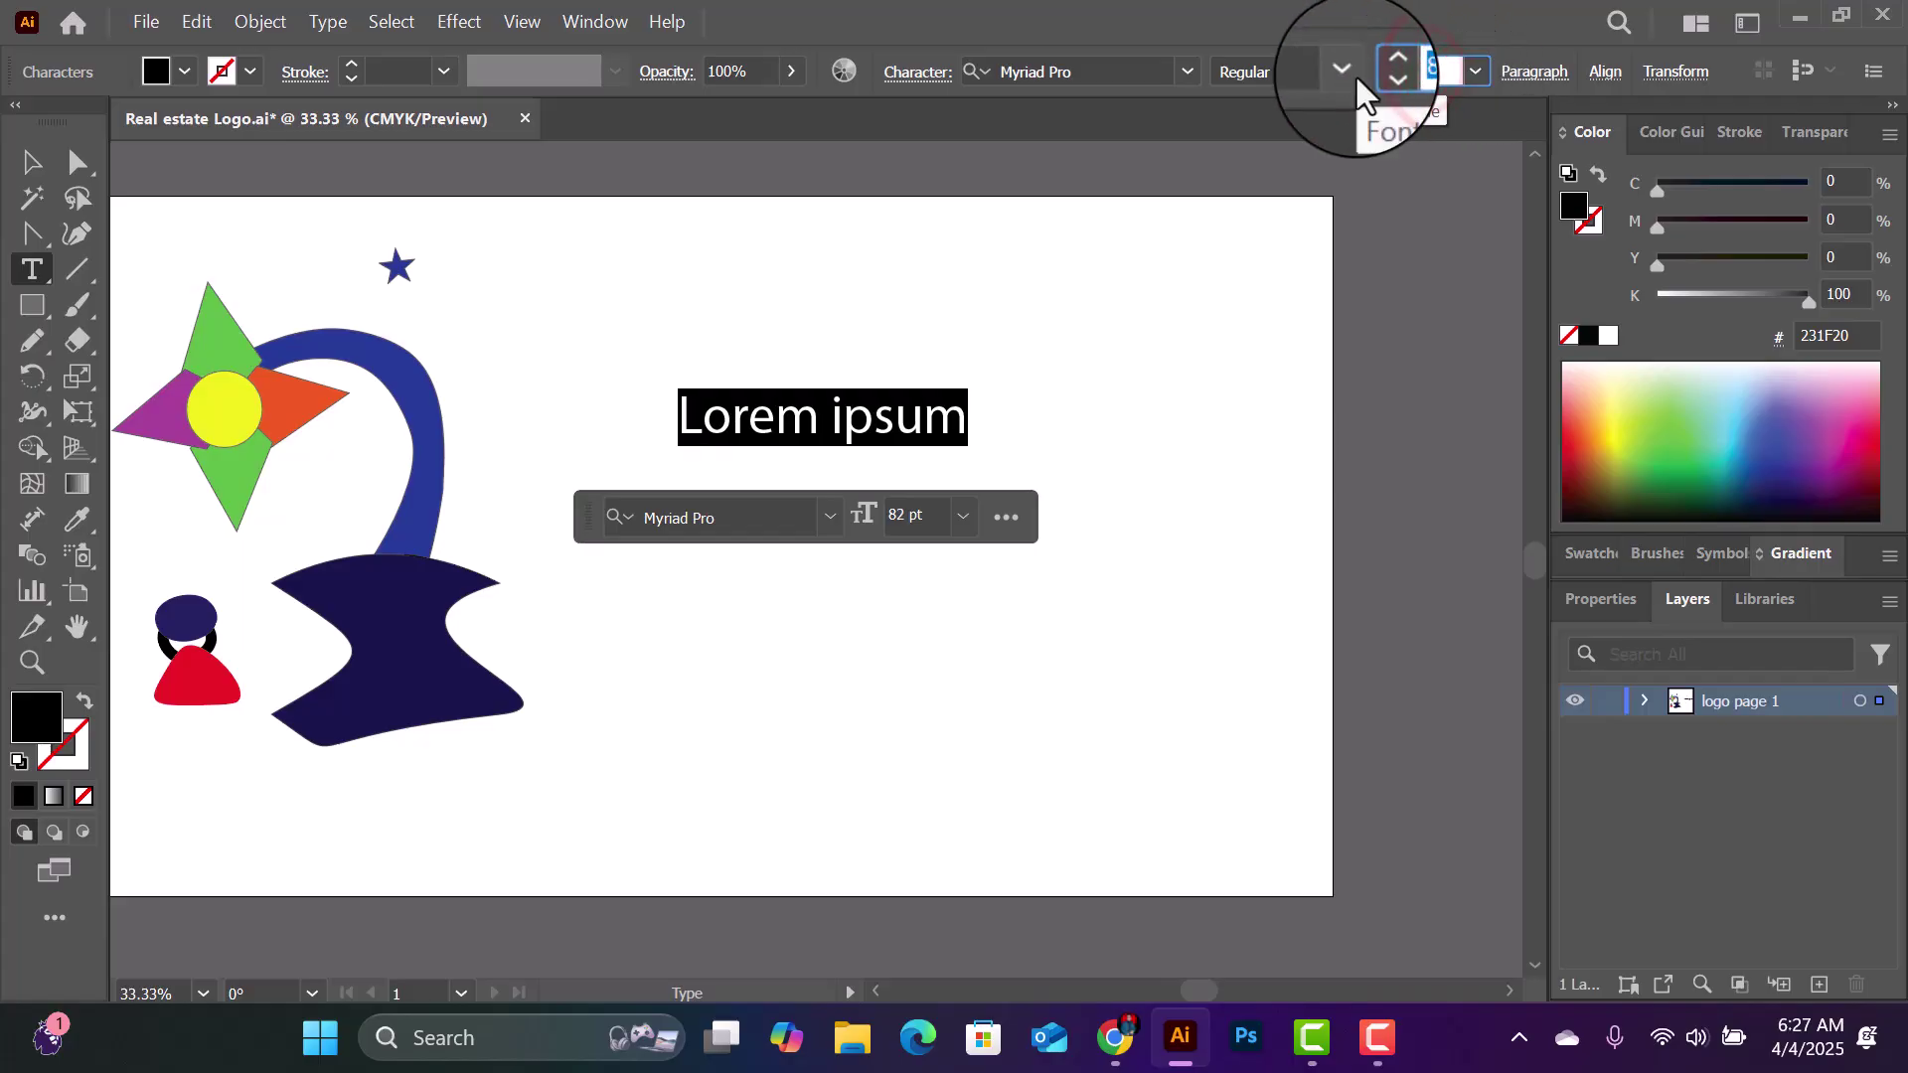
text(100)
key(Return)
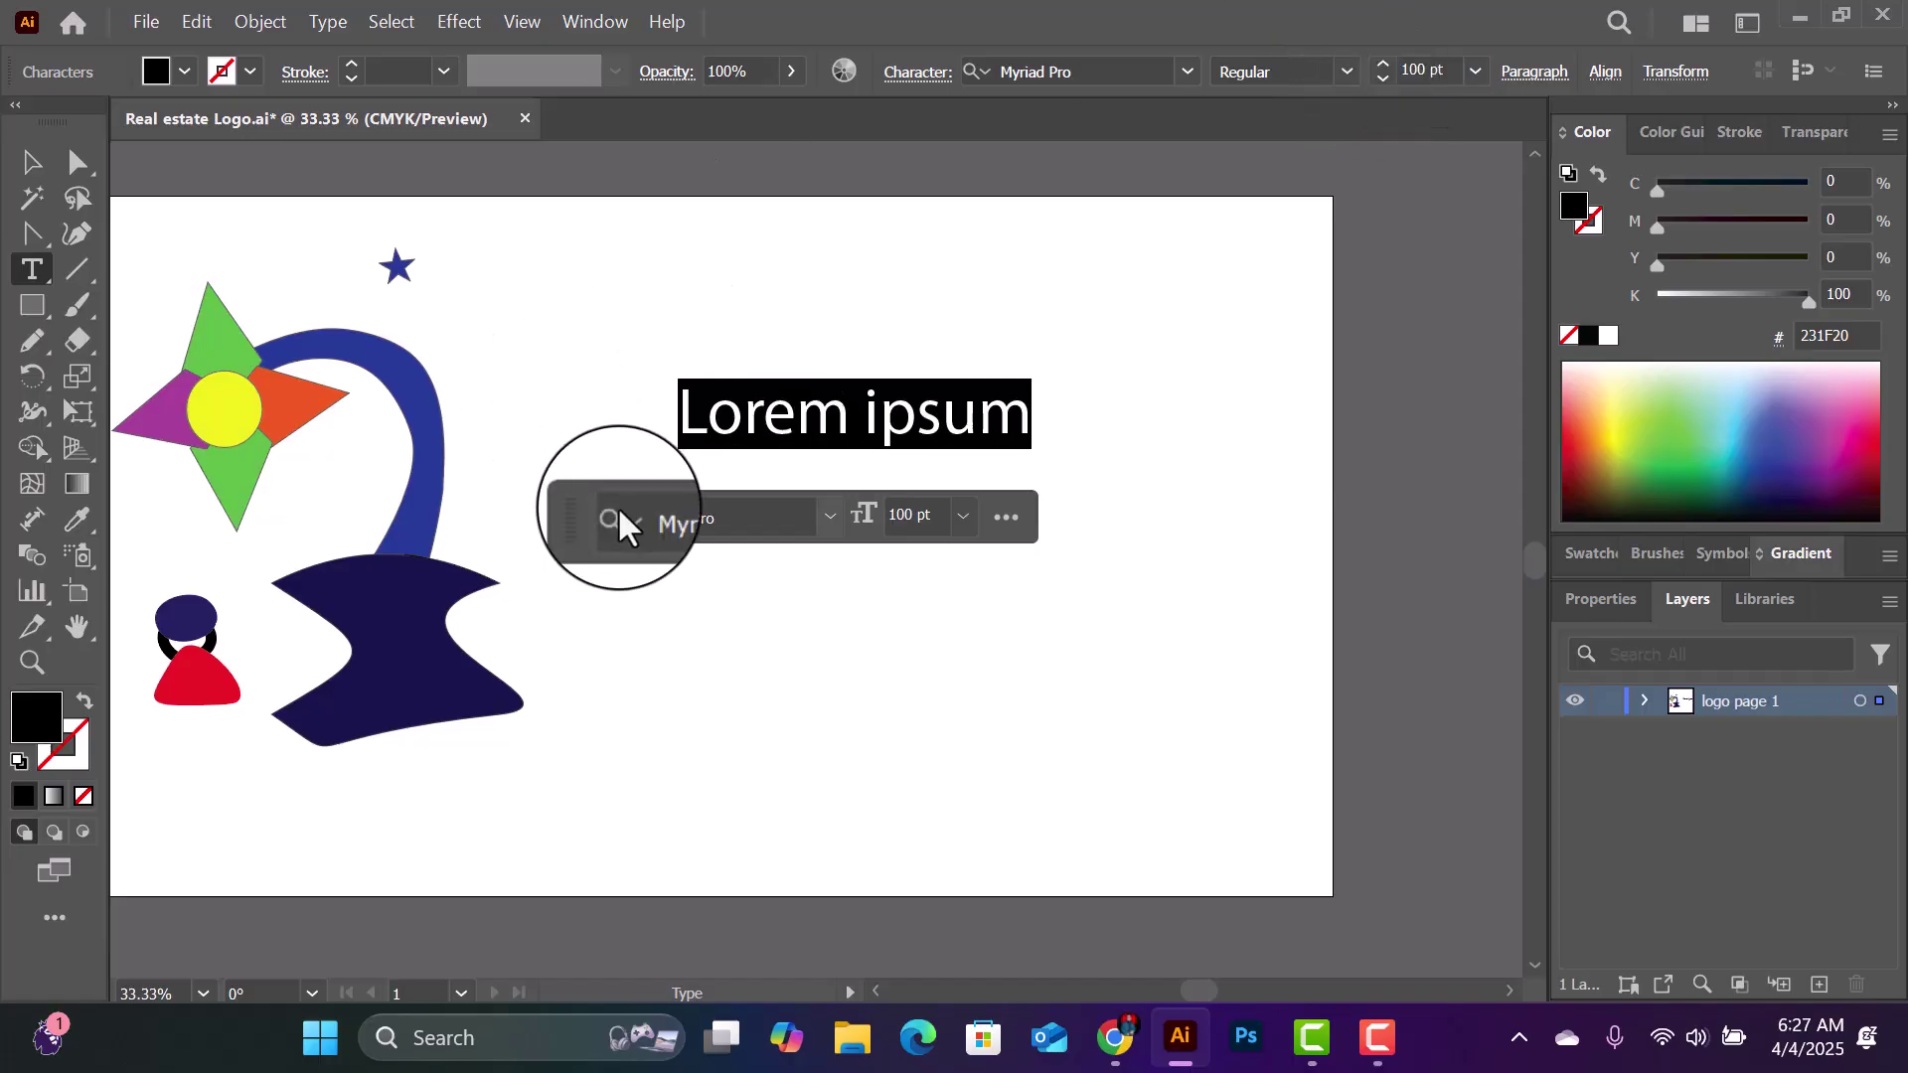
Step: Apply the Milker font so the line renders as bold 'LOREM IPSUM' capitals
click(1184, 67)
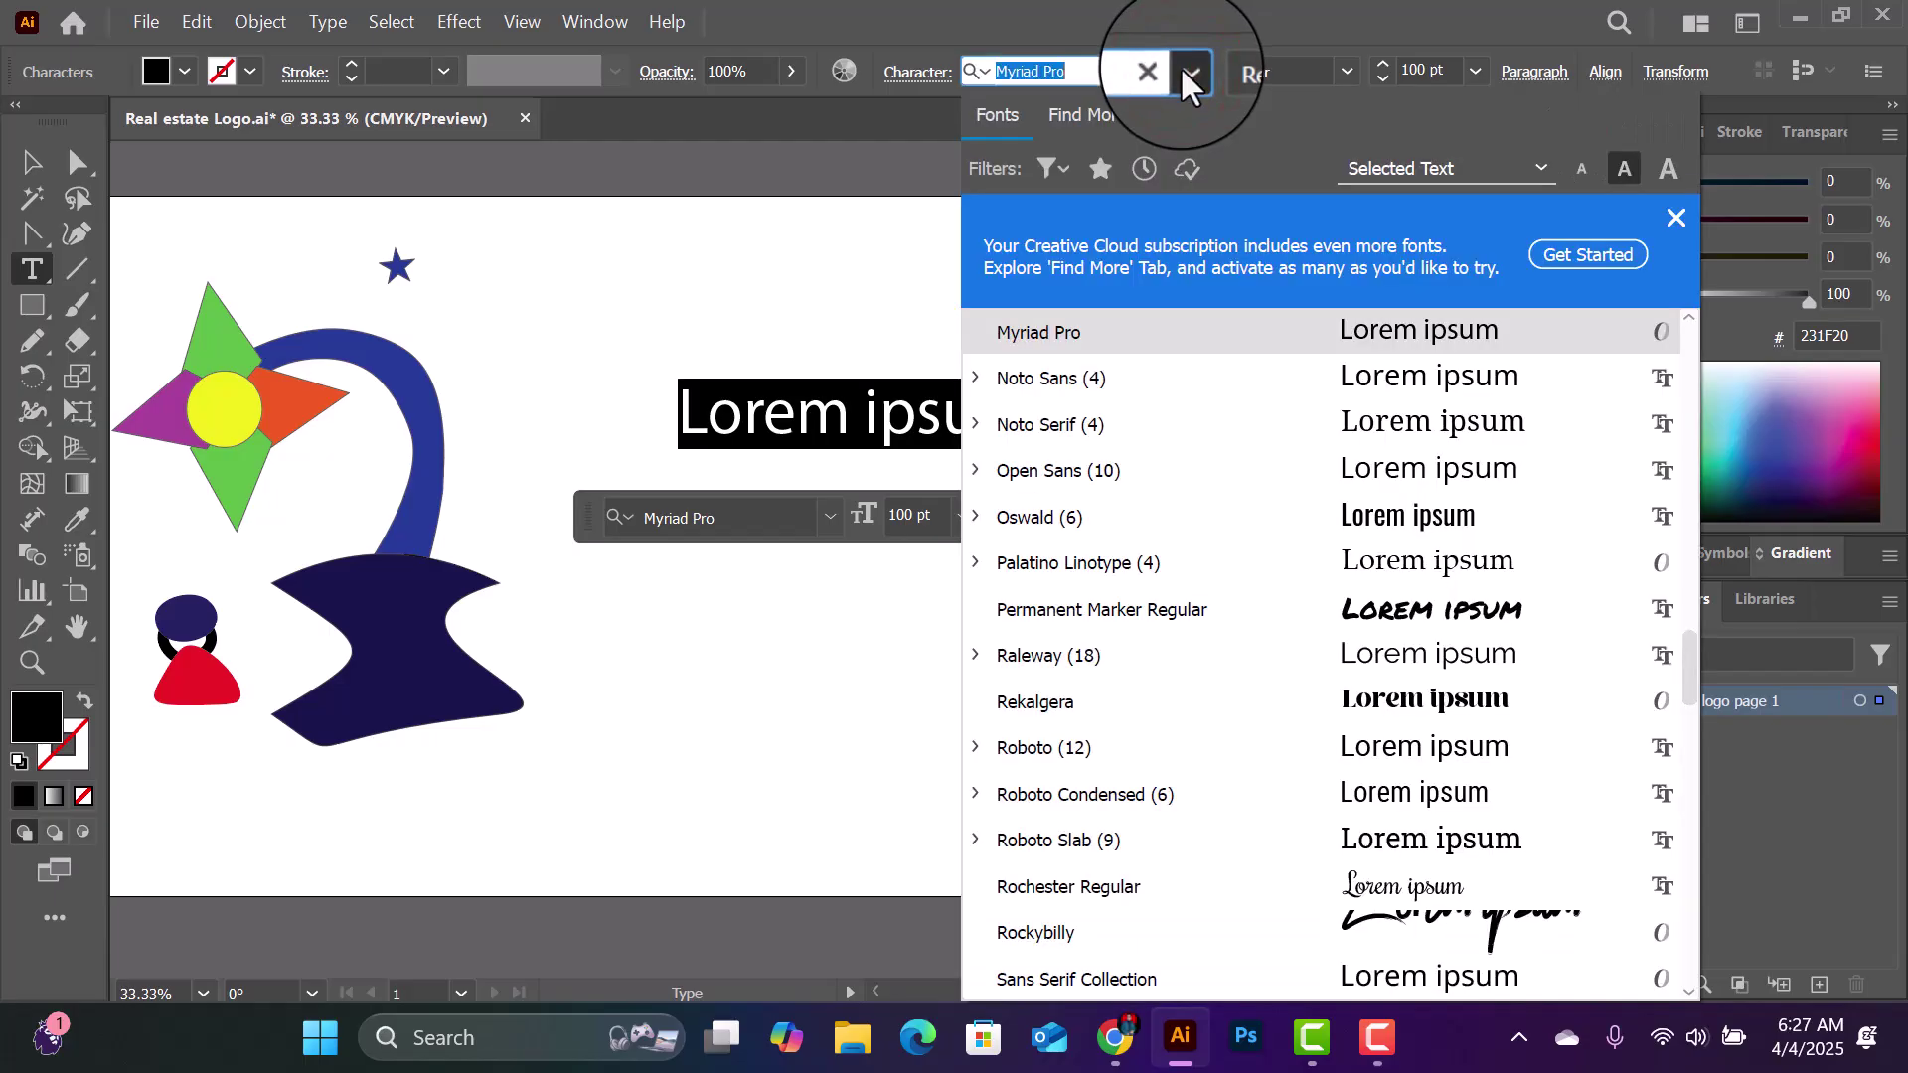
scroll(1267, 571, down, 3)
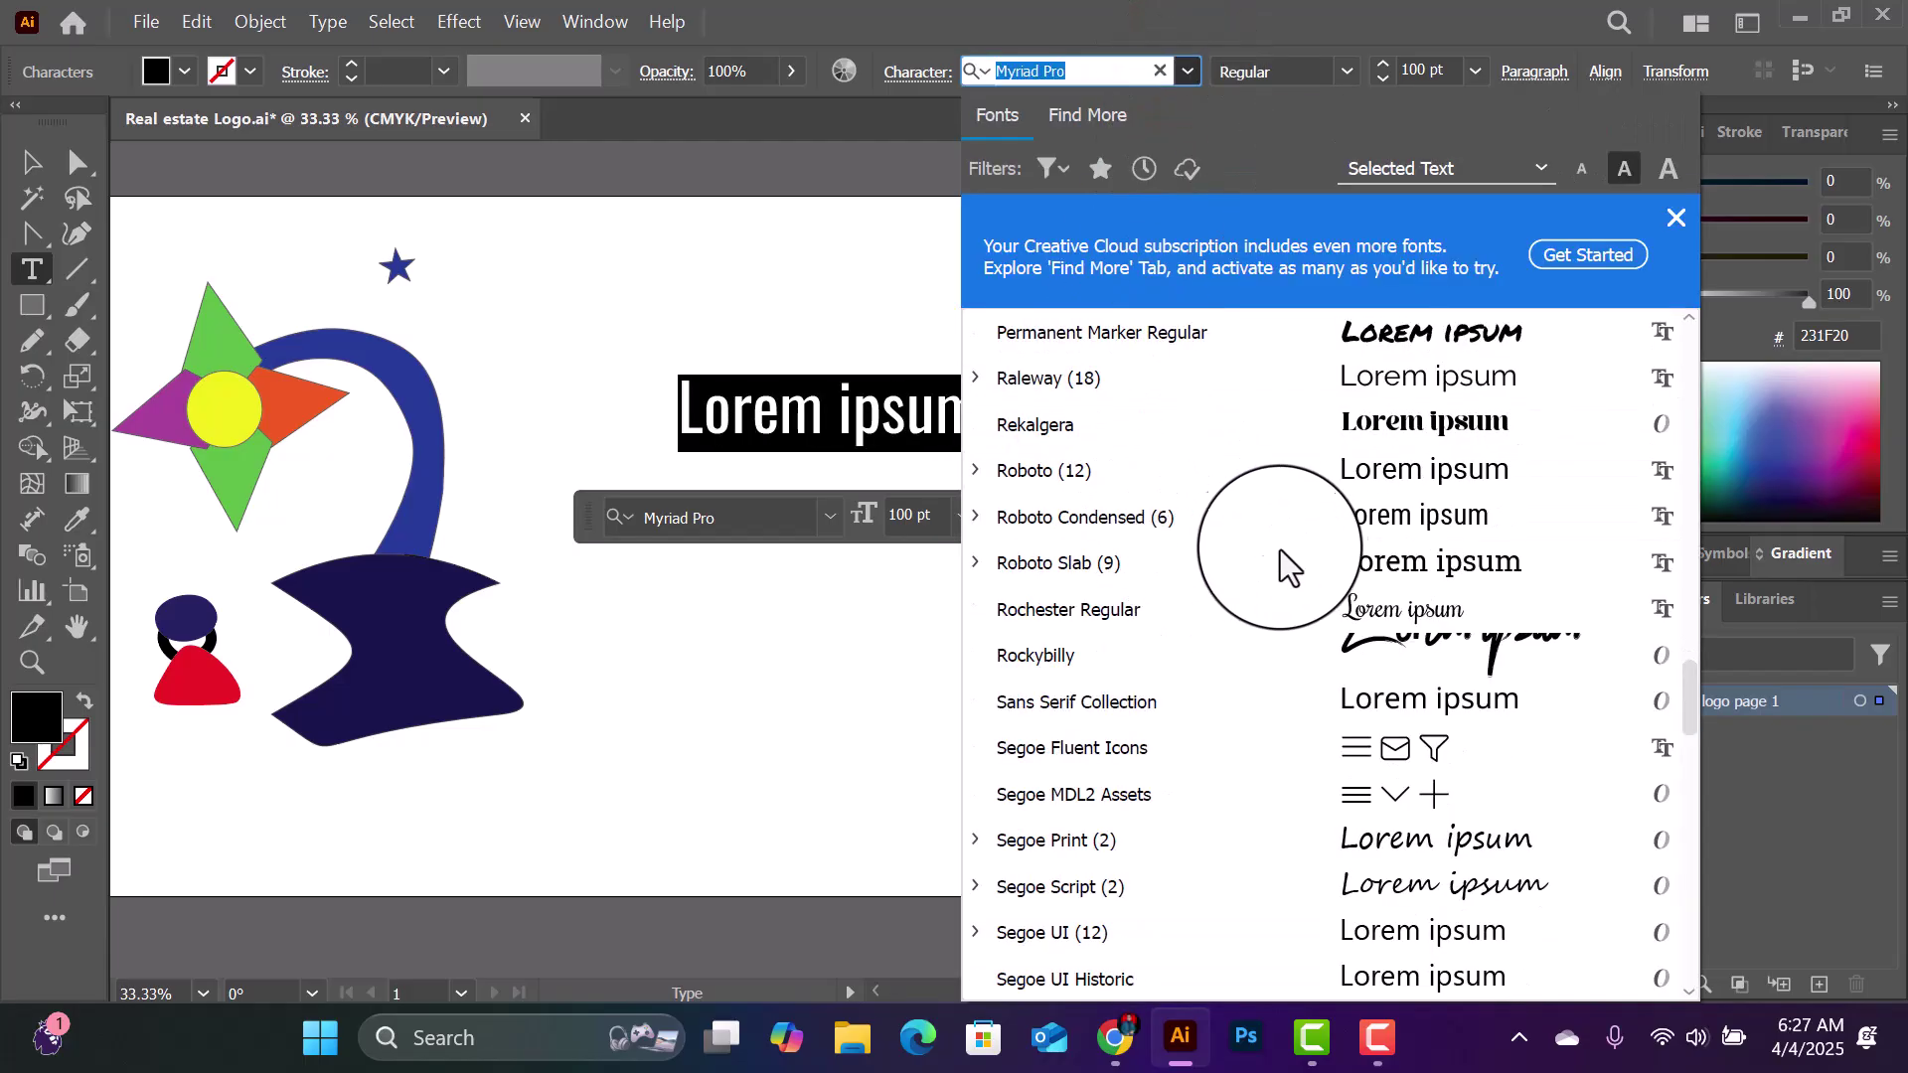
scroll(1282, 552, up, 4)
scroll(1303, 557, down, 2)
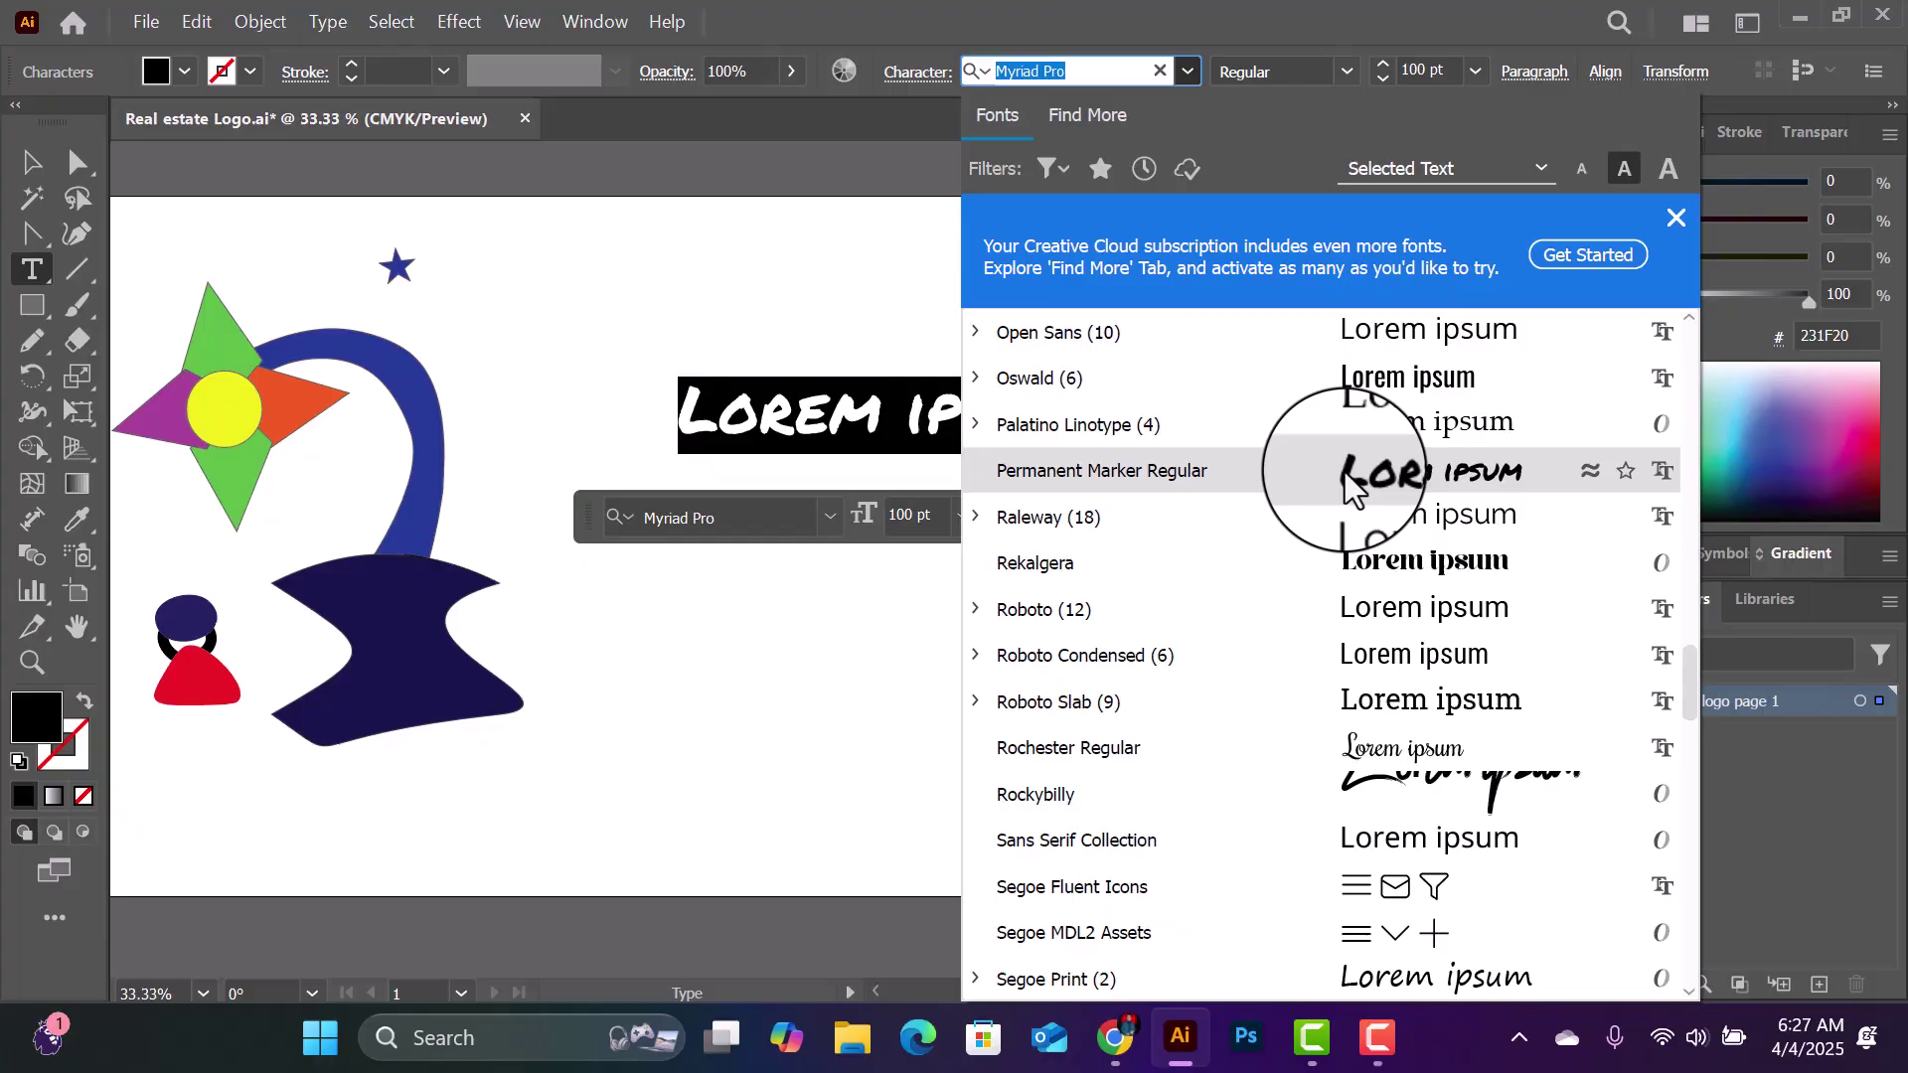
scroll(1302, 564, down, 10)
scroll(1272, 596, up, 15)
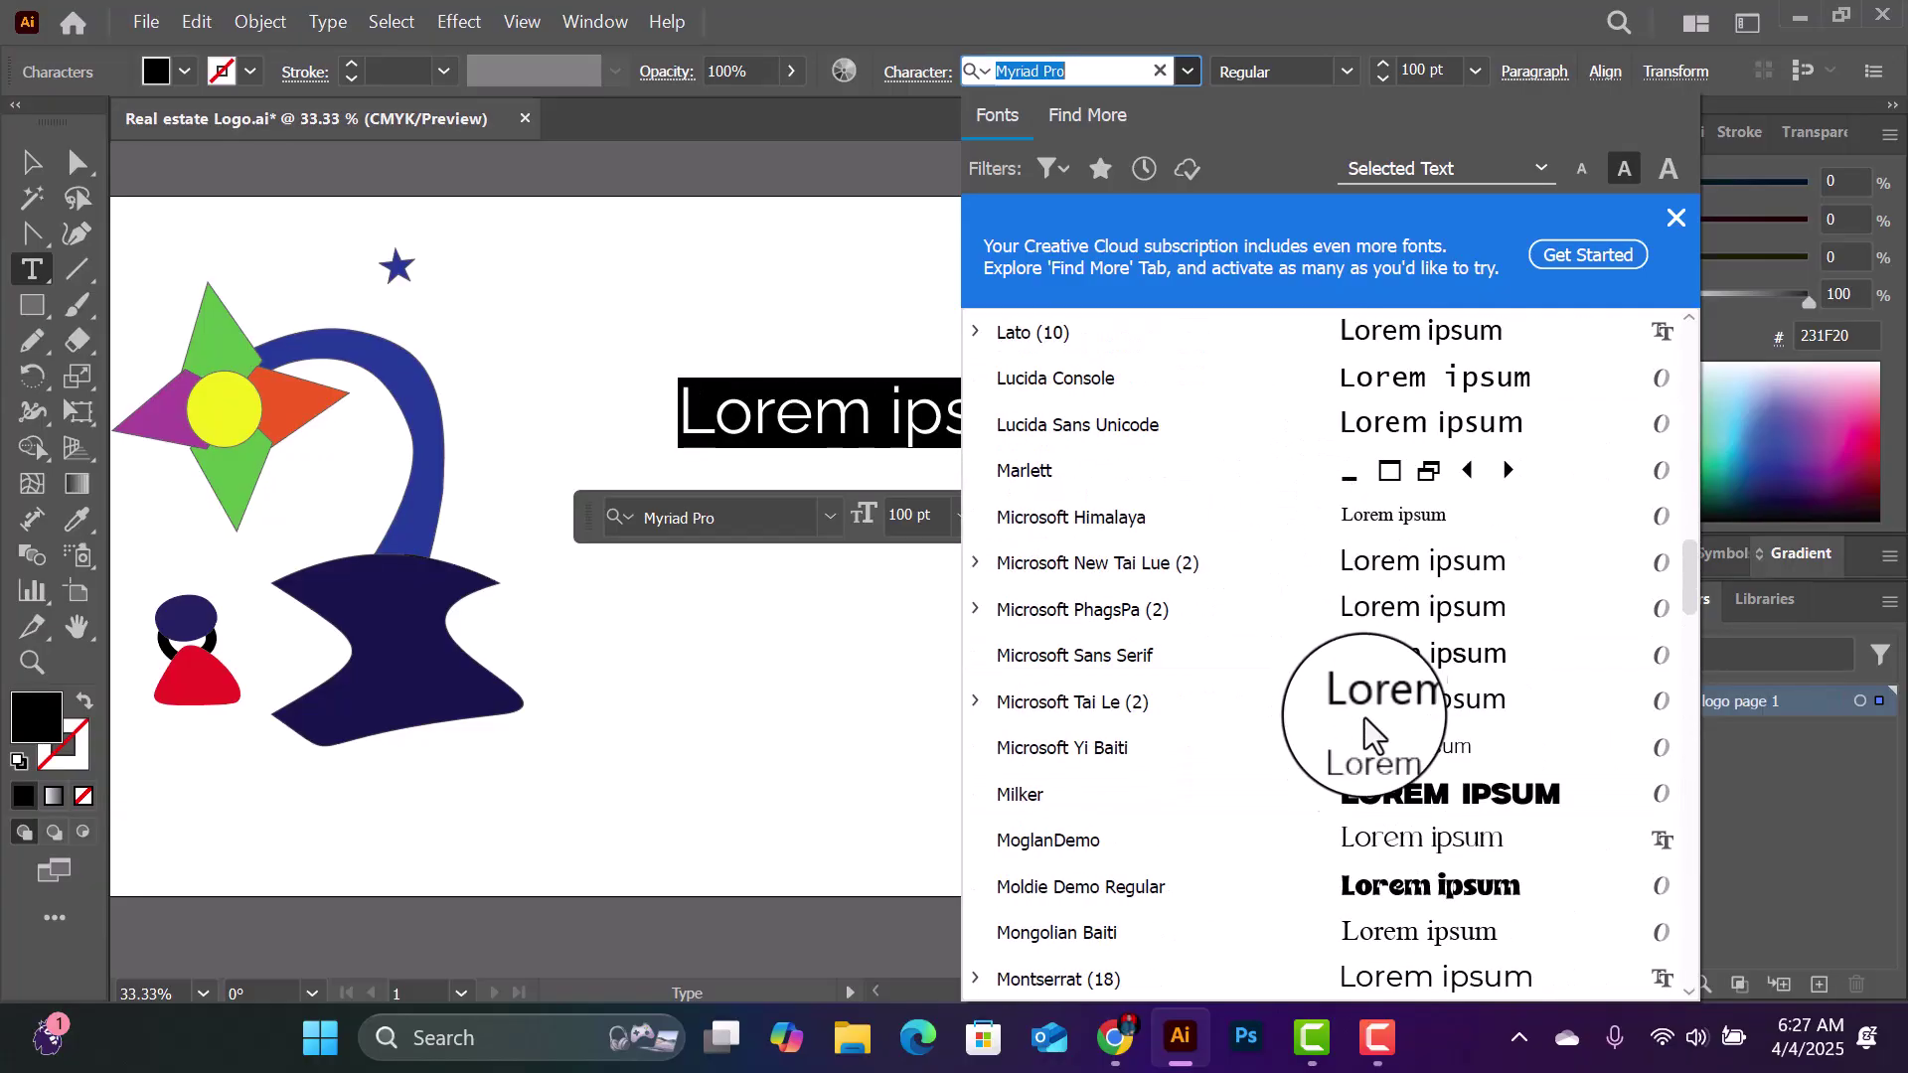
click(1363, 790)
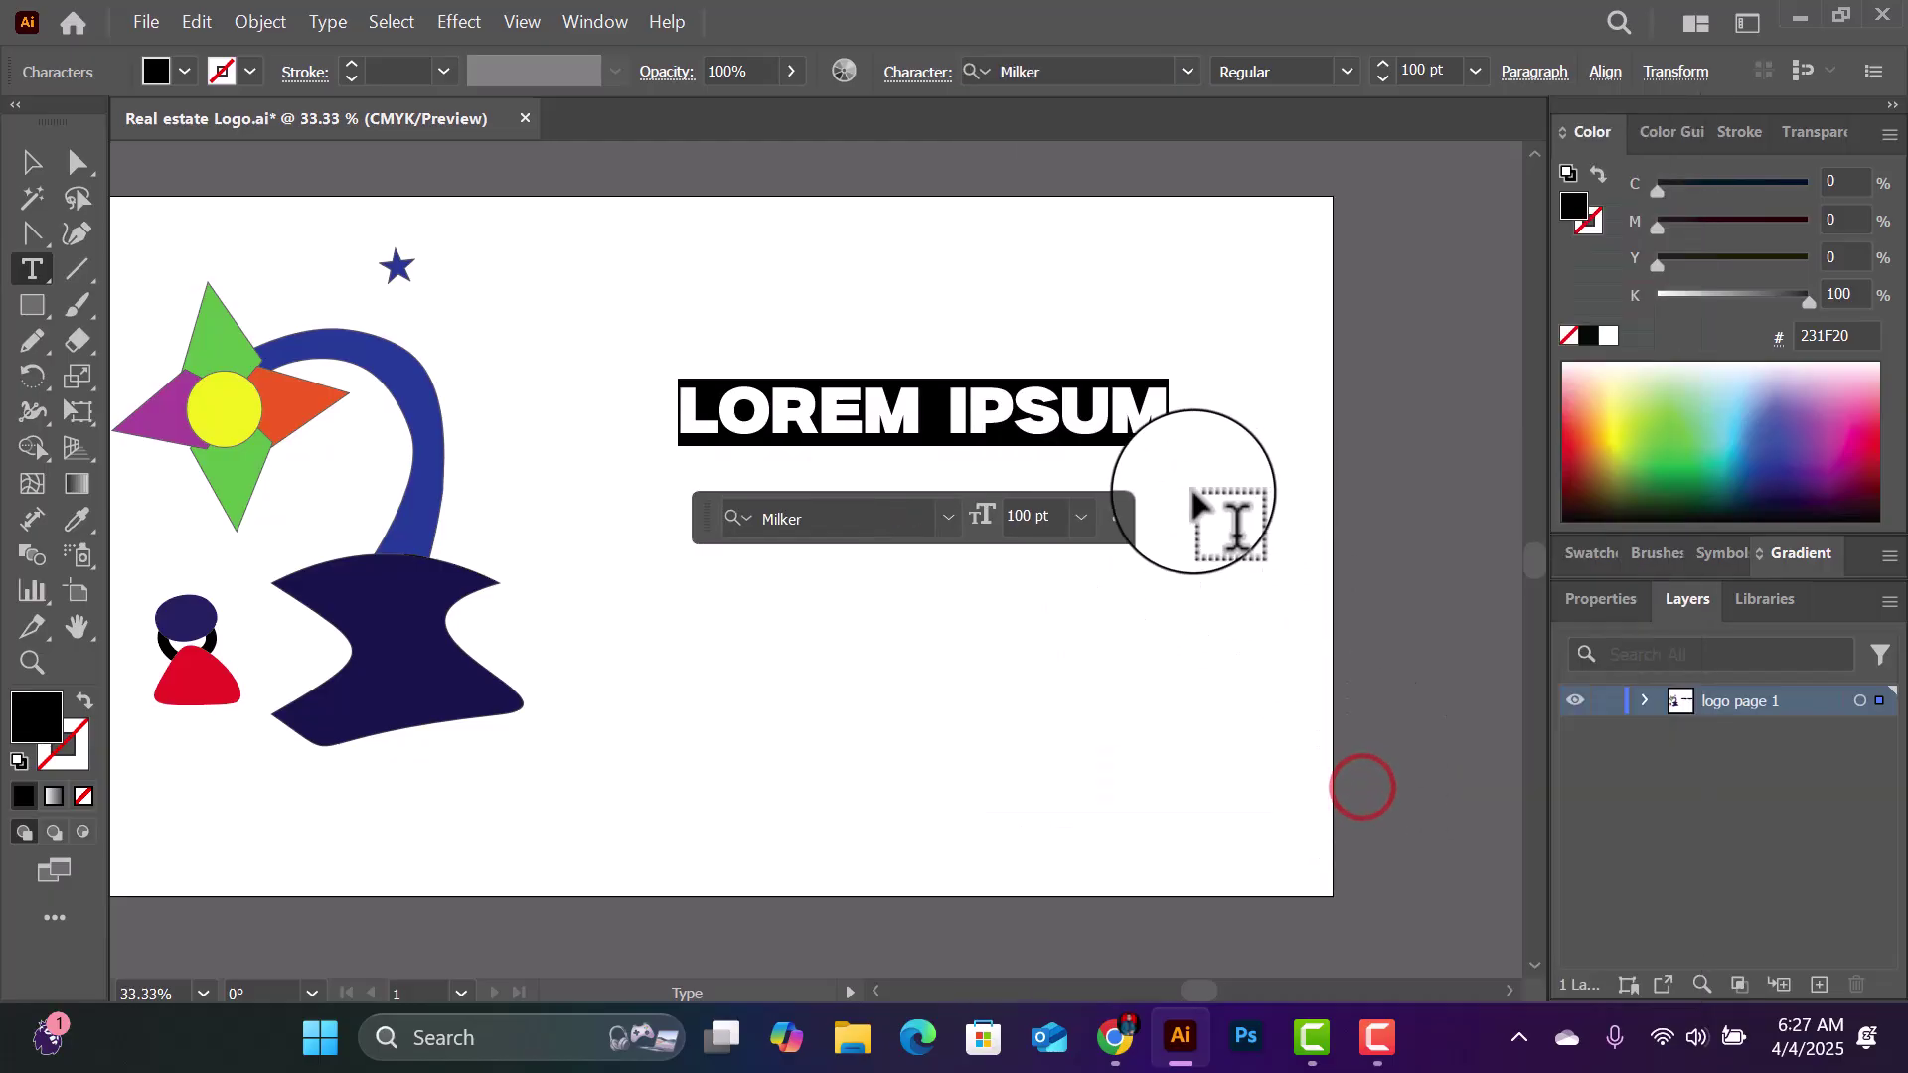
click(1039, 390)
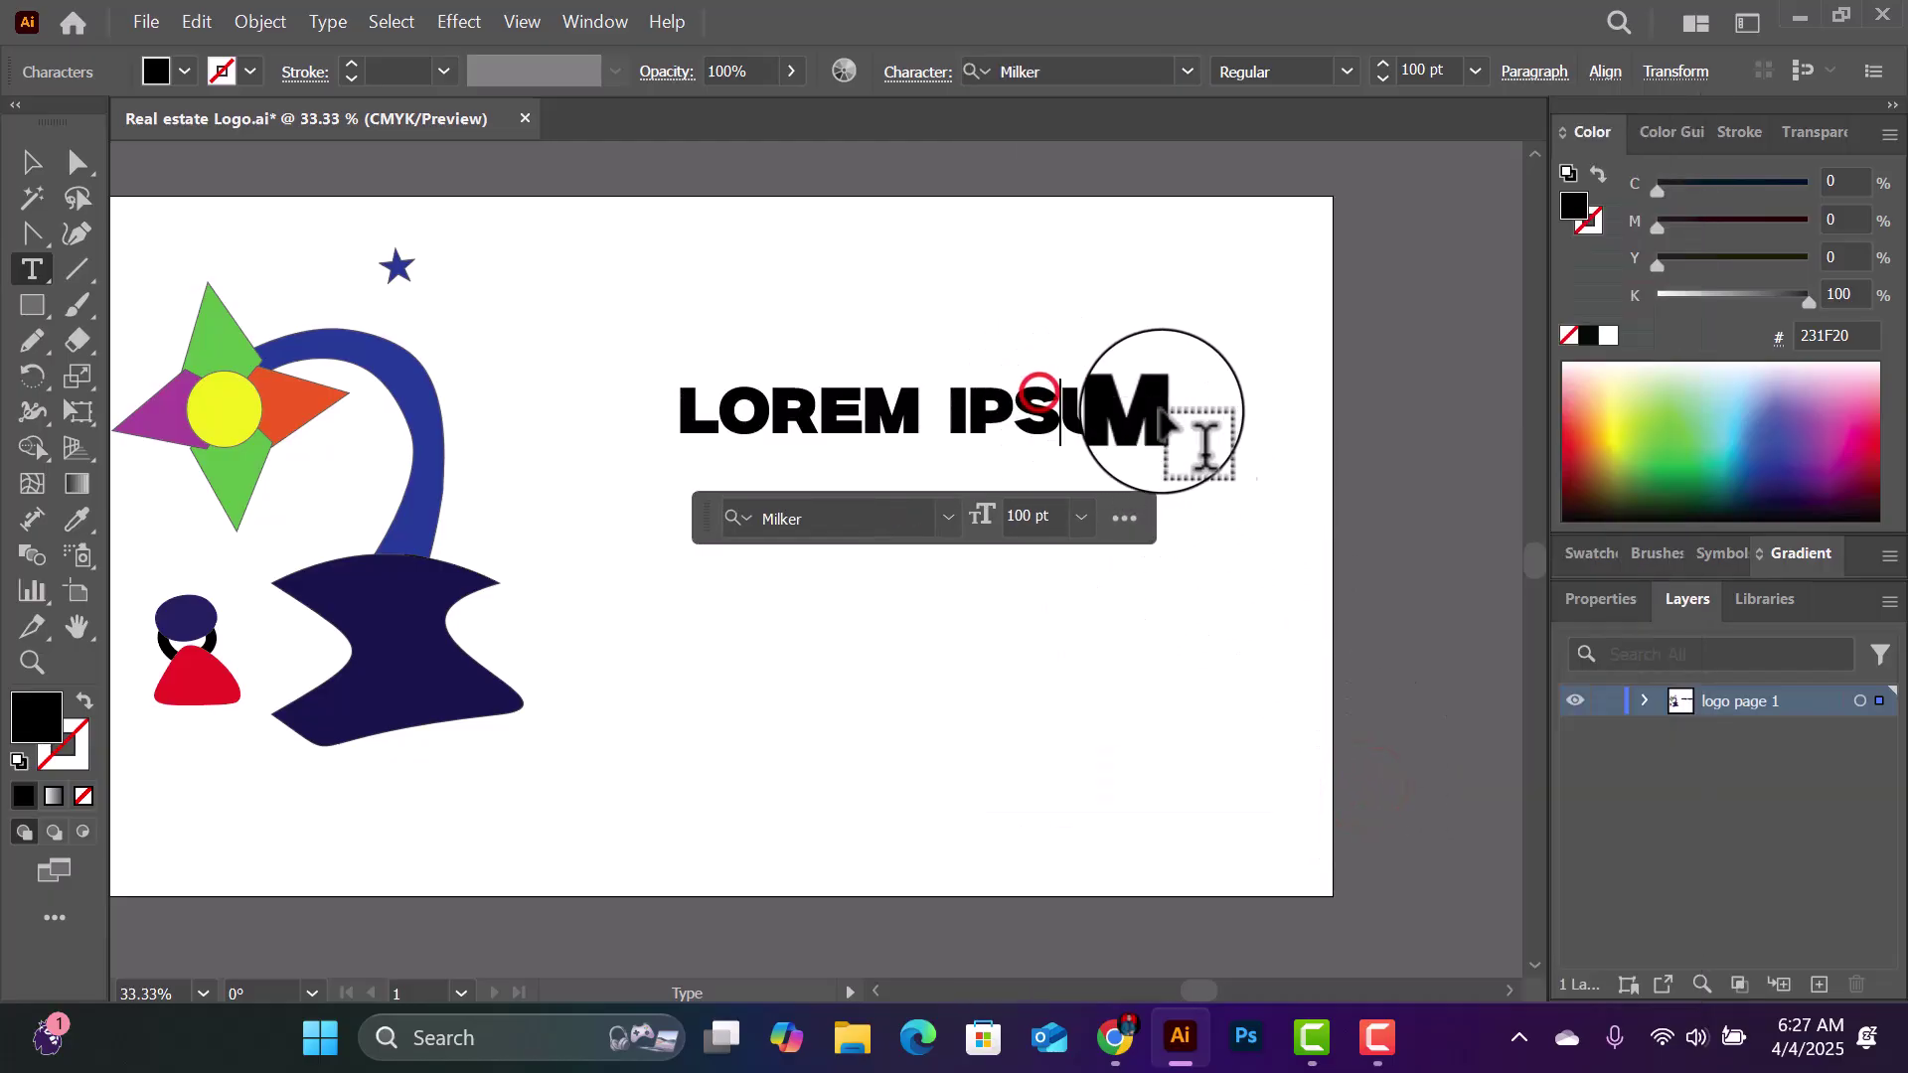
drag(1156, 400, 676, 485)
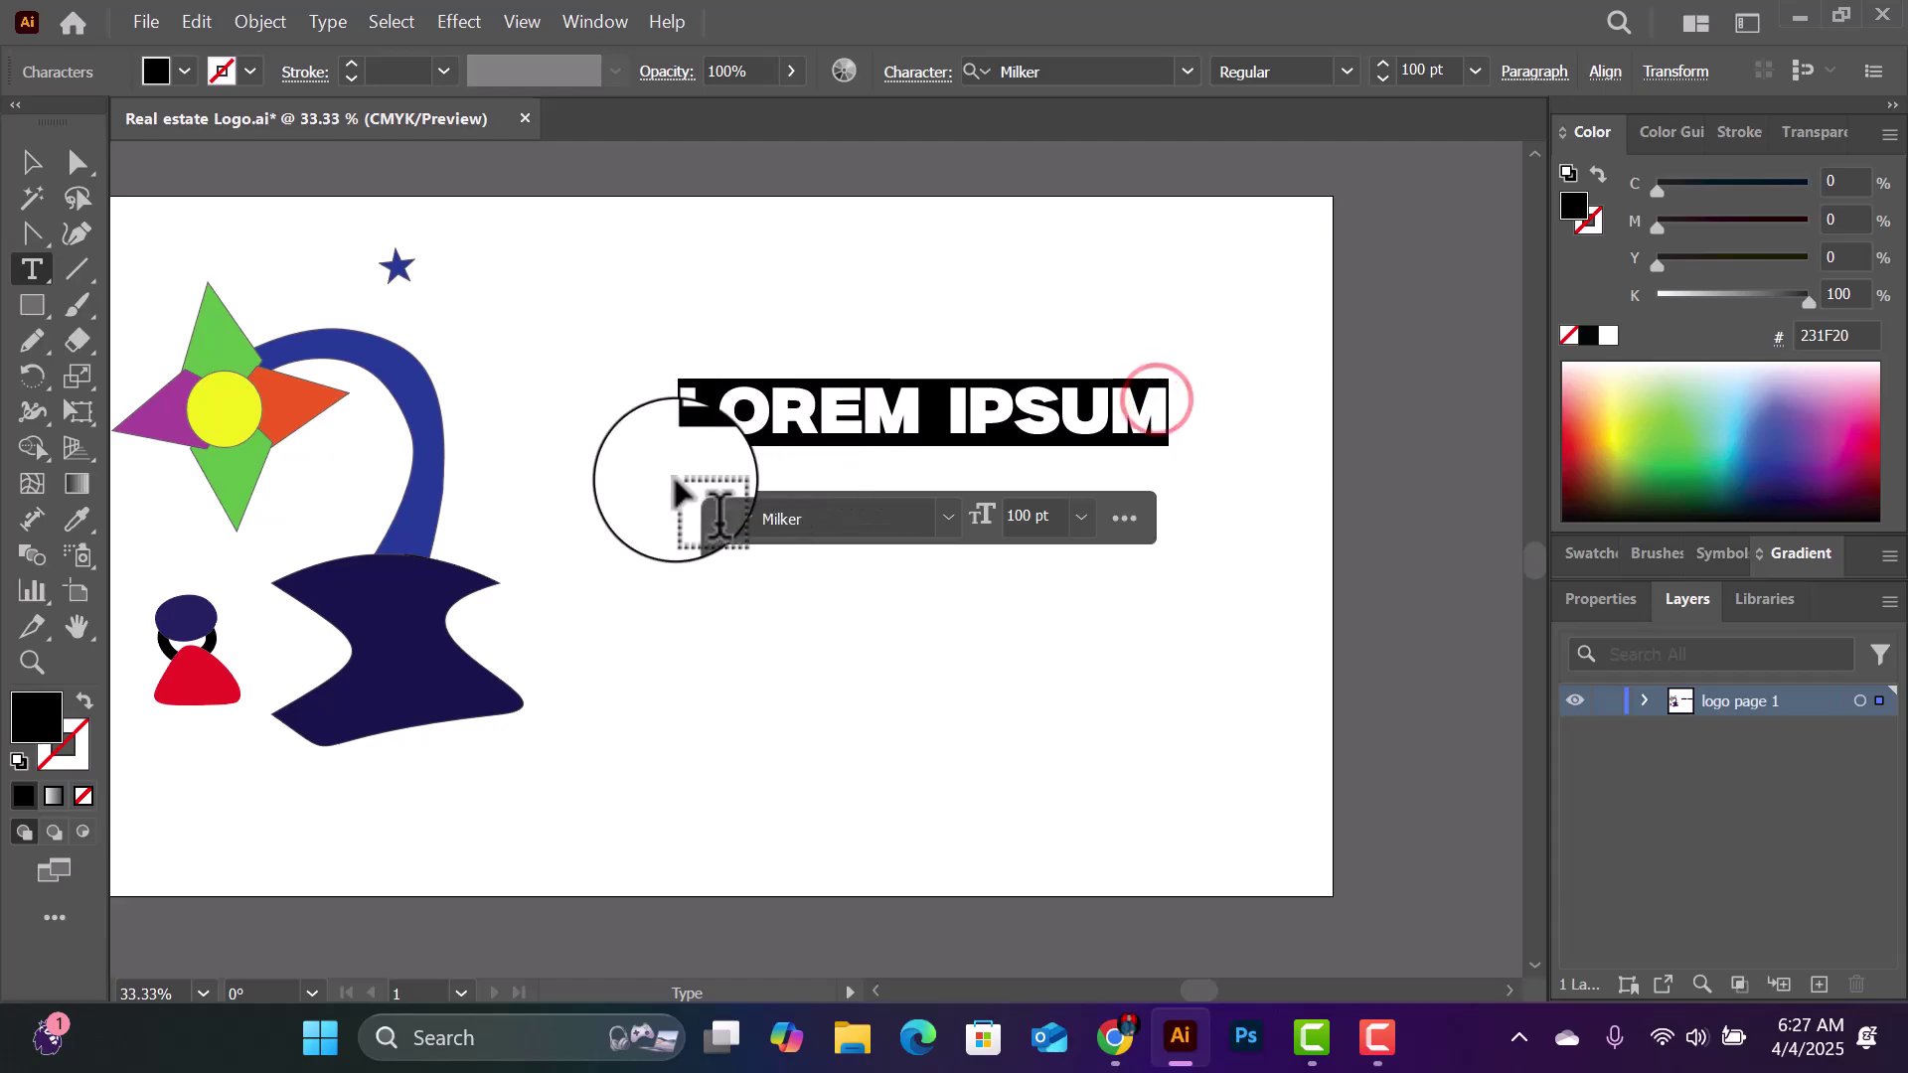
click(1105, 405)
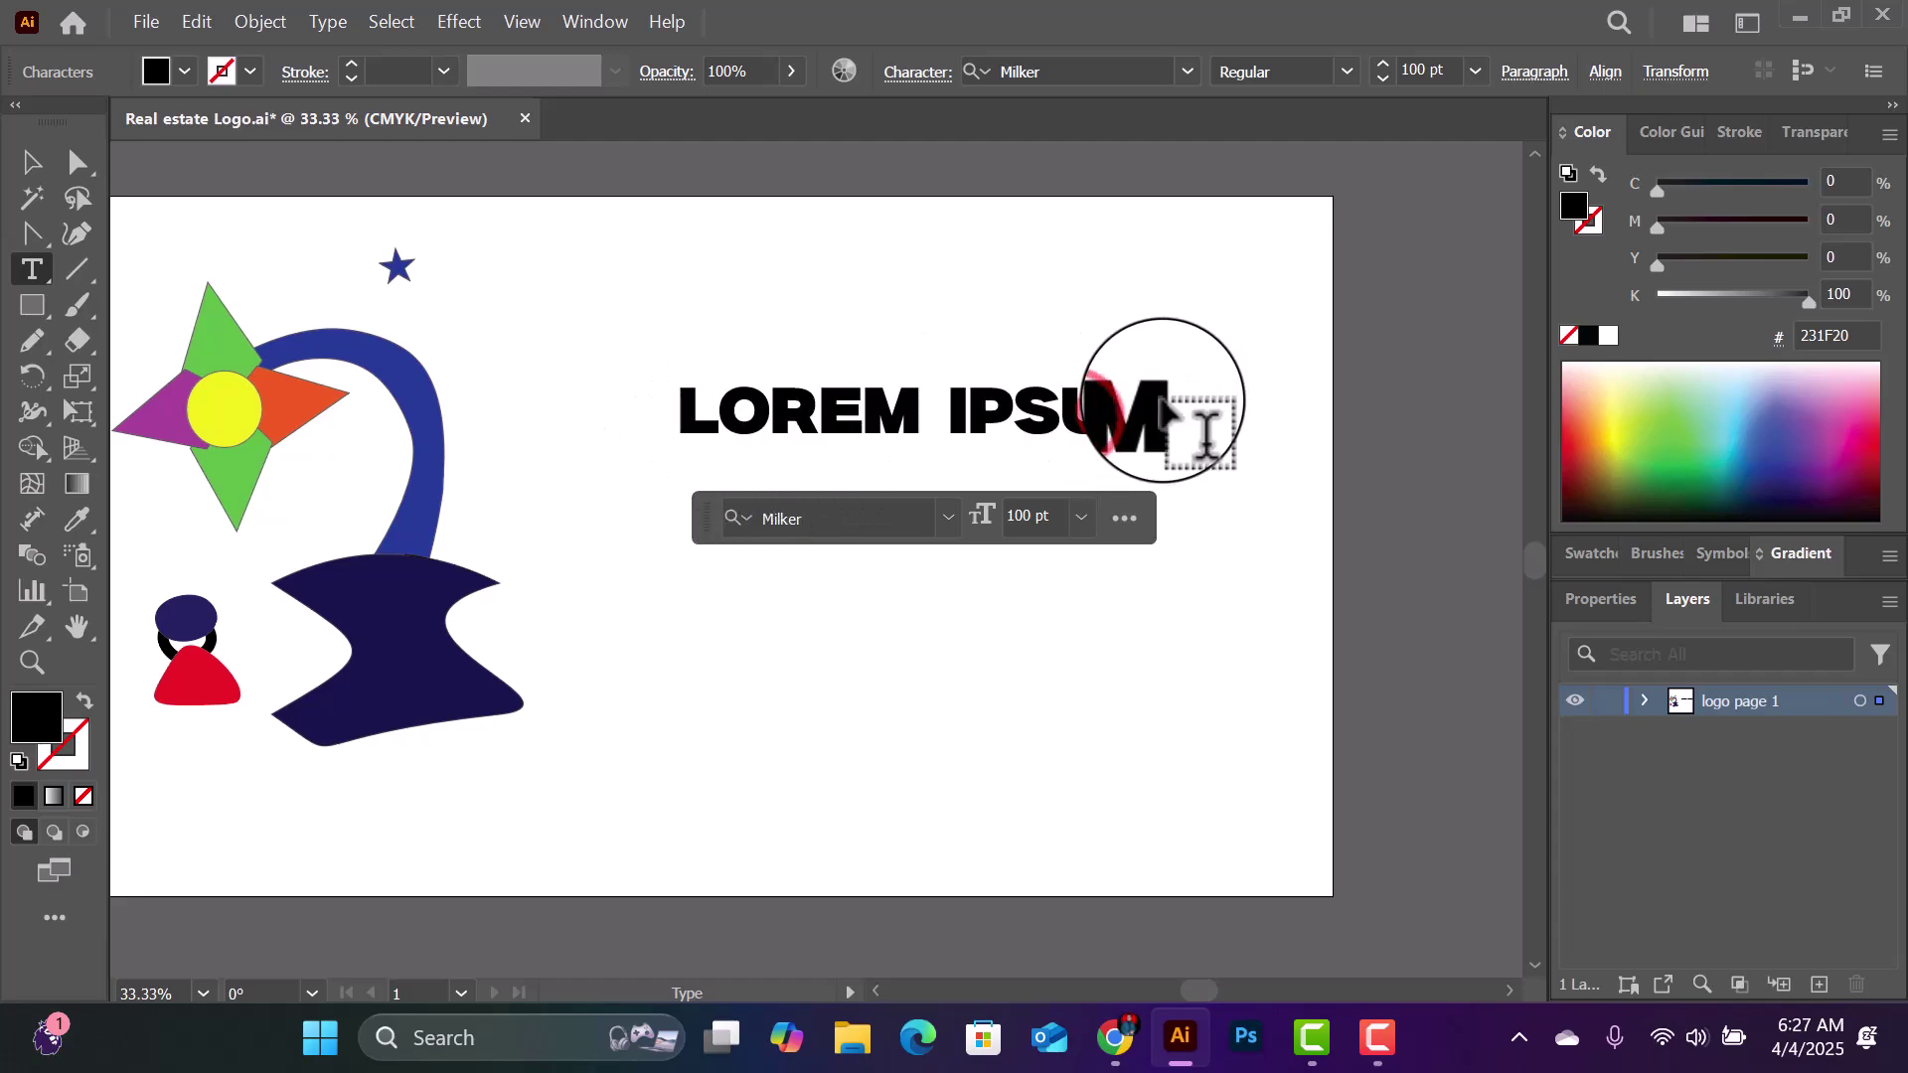
Step: Replace the LOREM IPSUM placeholder line with WITH and add a FREELANCING line
key(Escape)
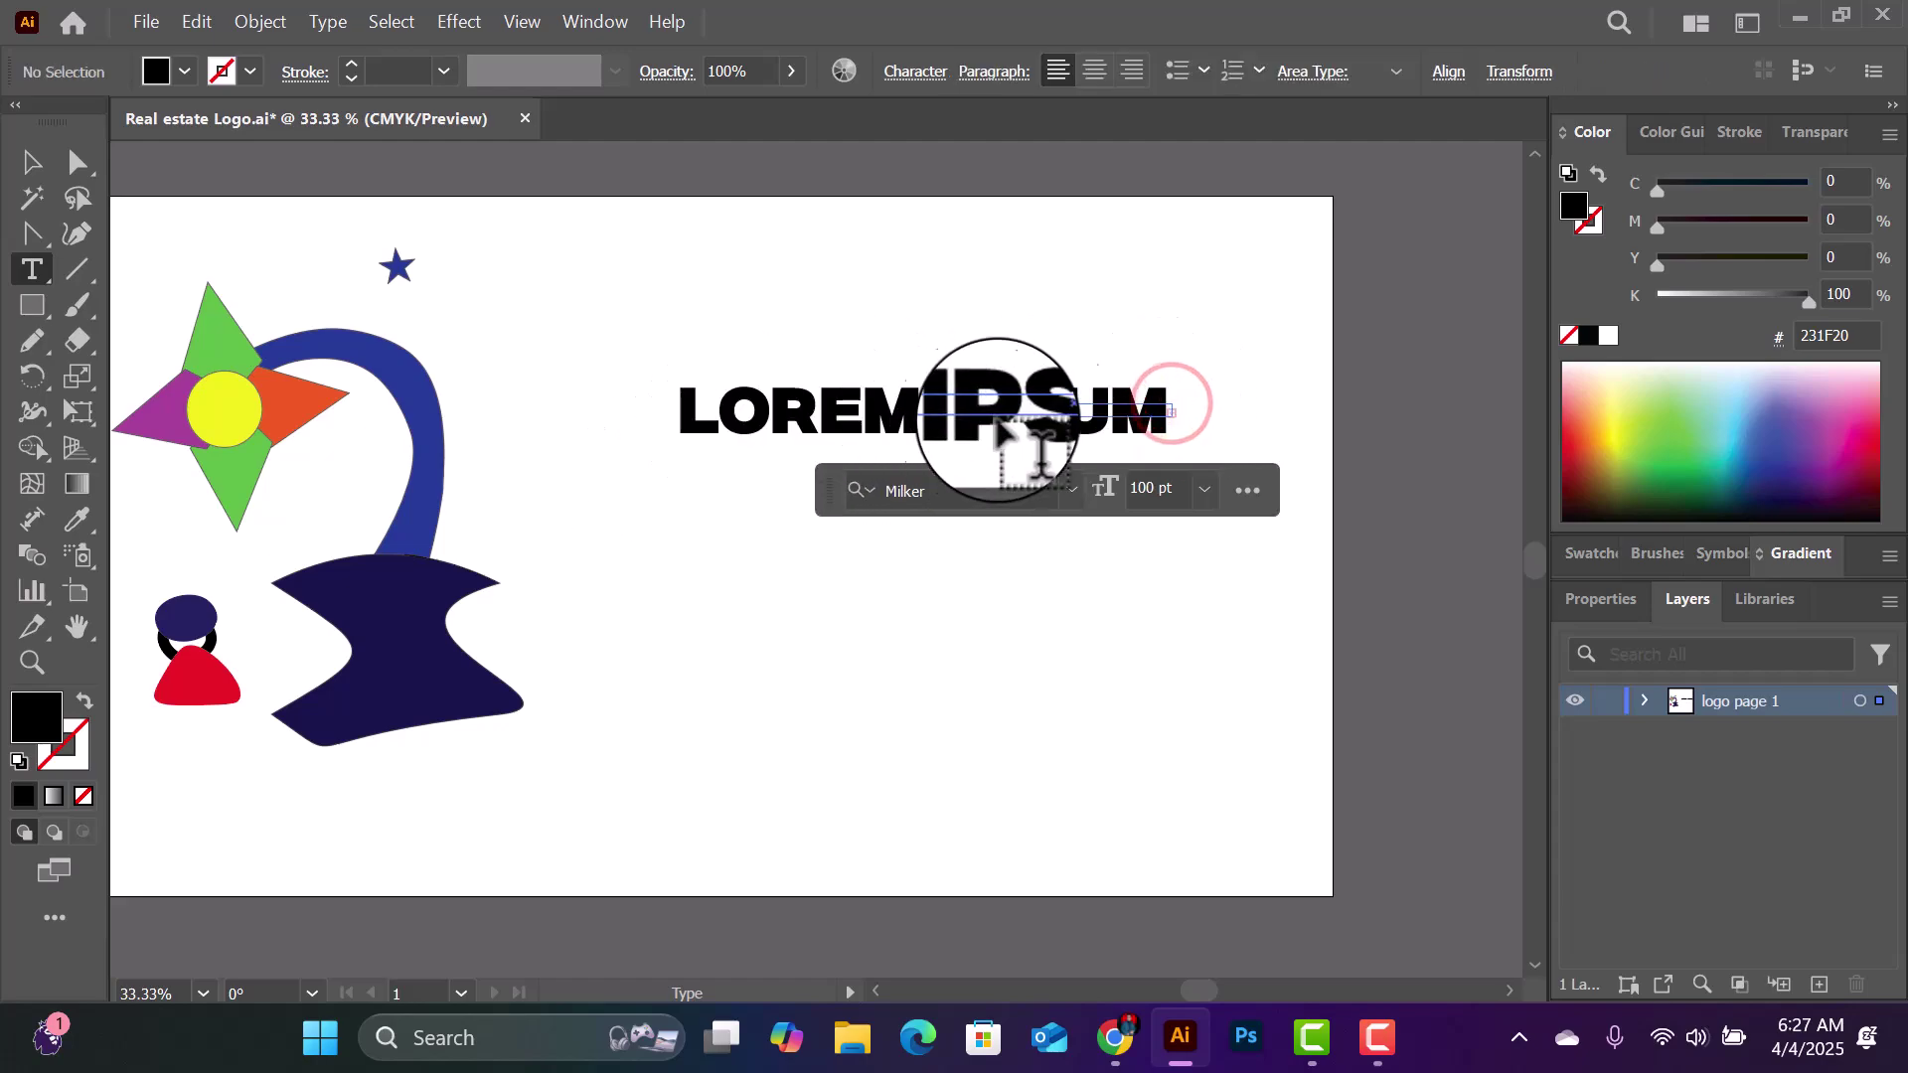
ctrl+click(876, 422)
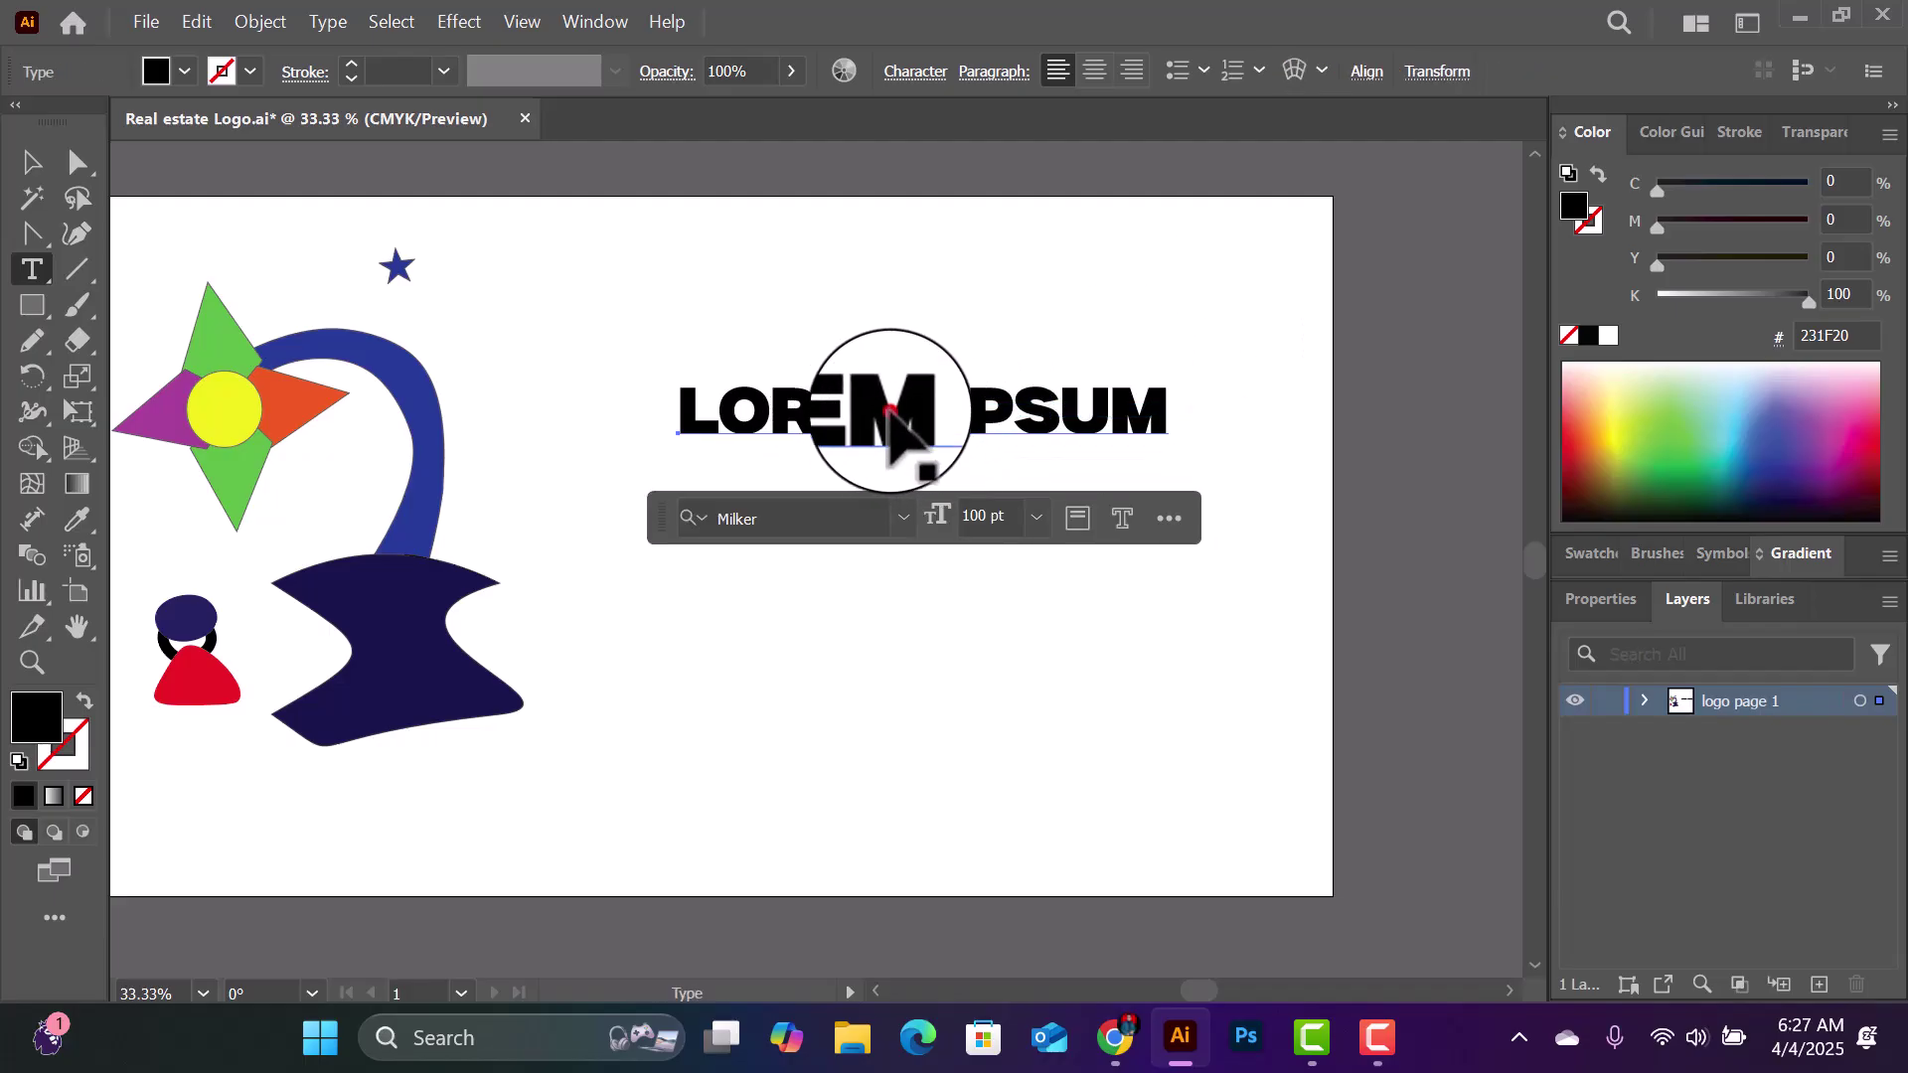
click(887, 425)
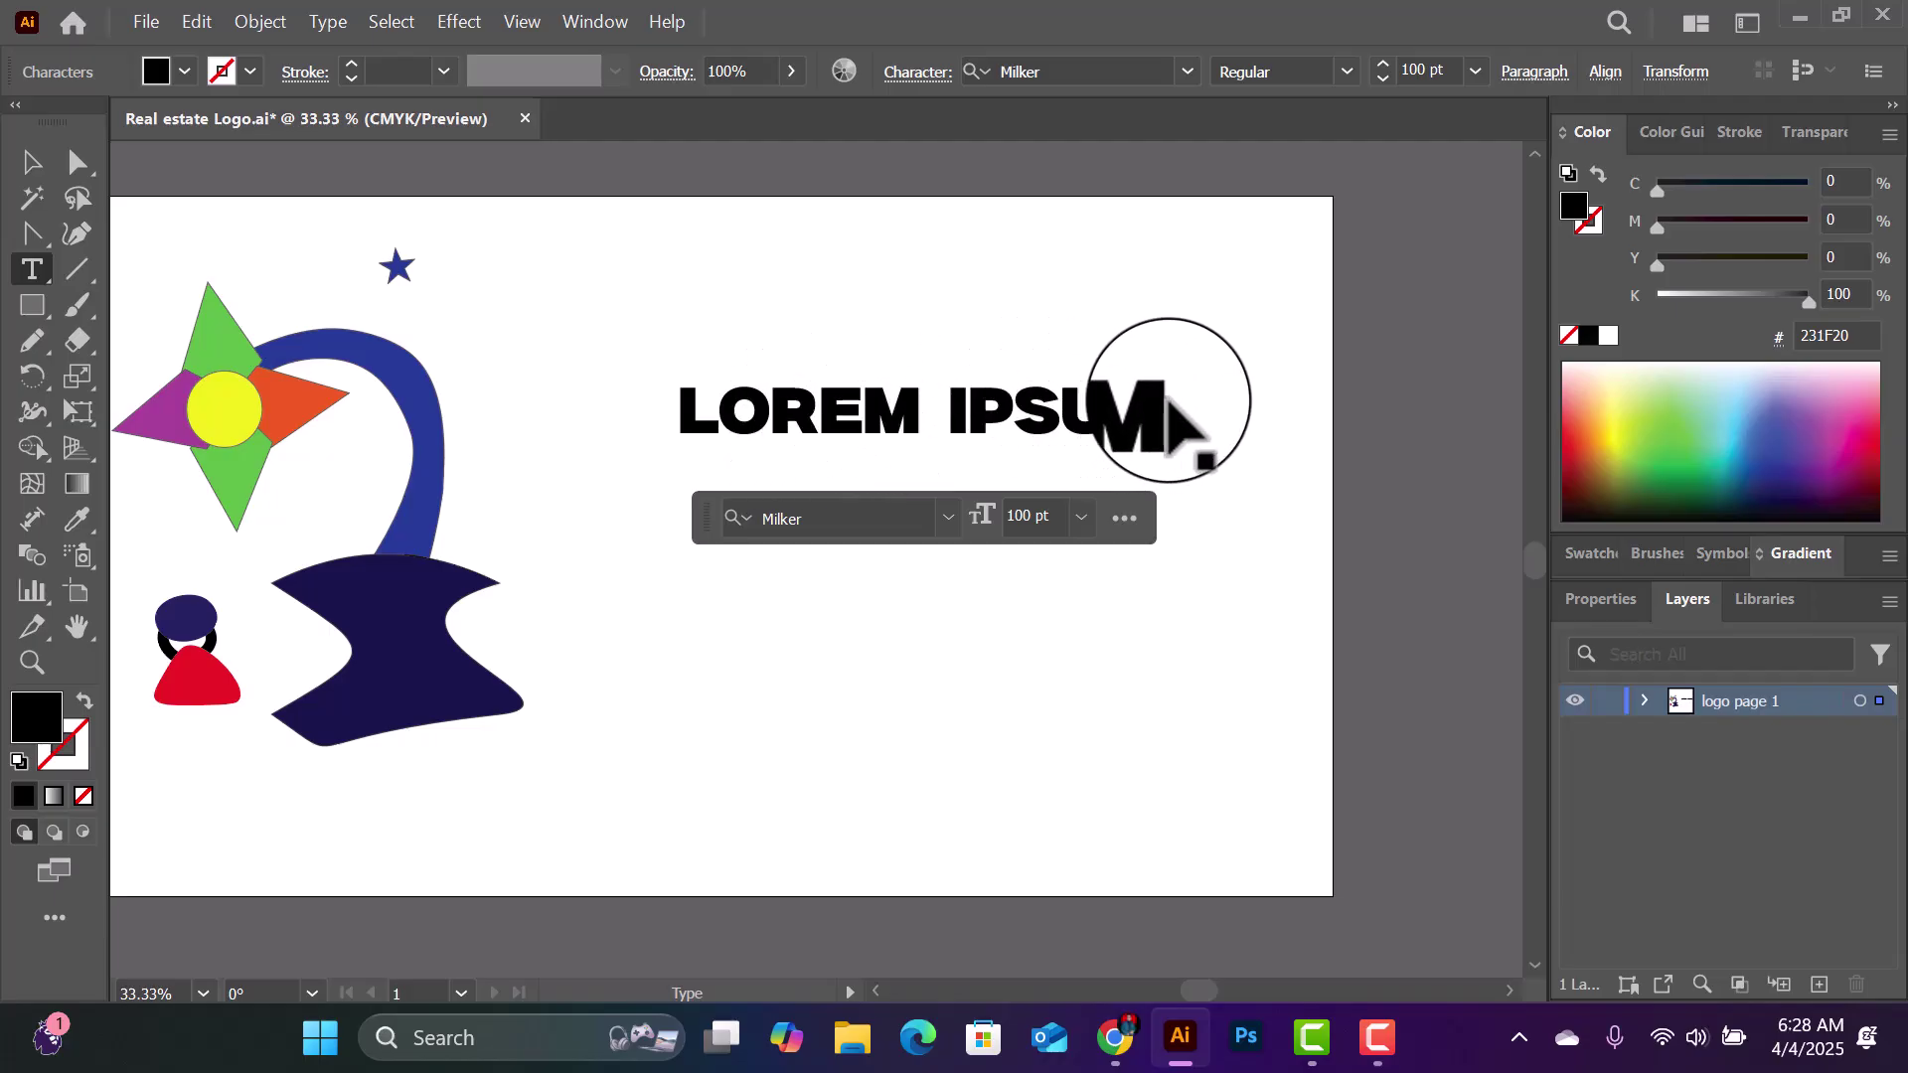
drag(1171, 407, 683, 455)
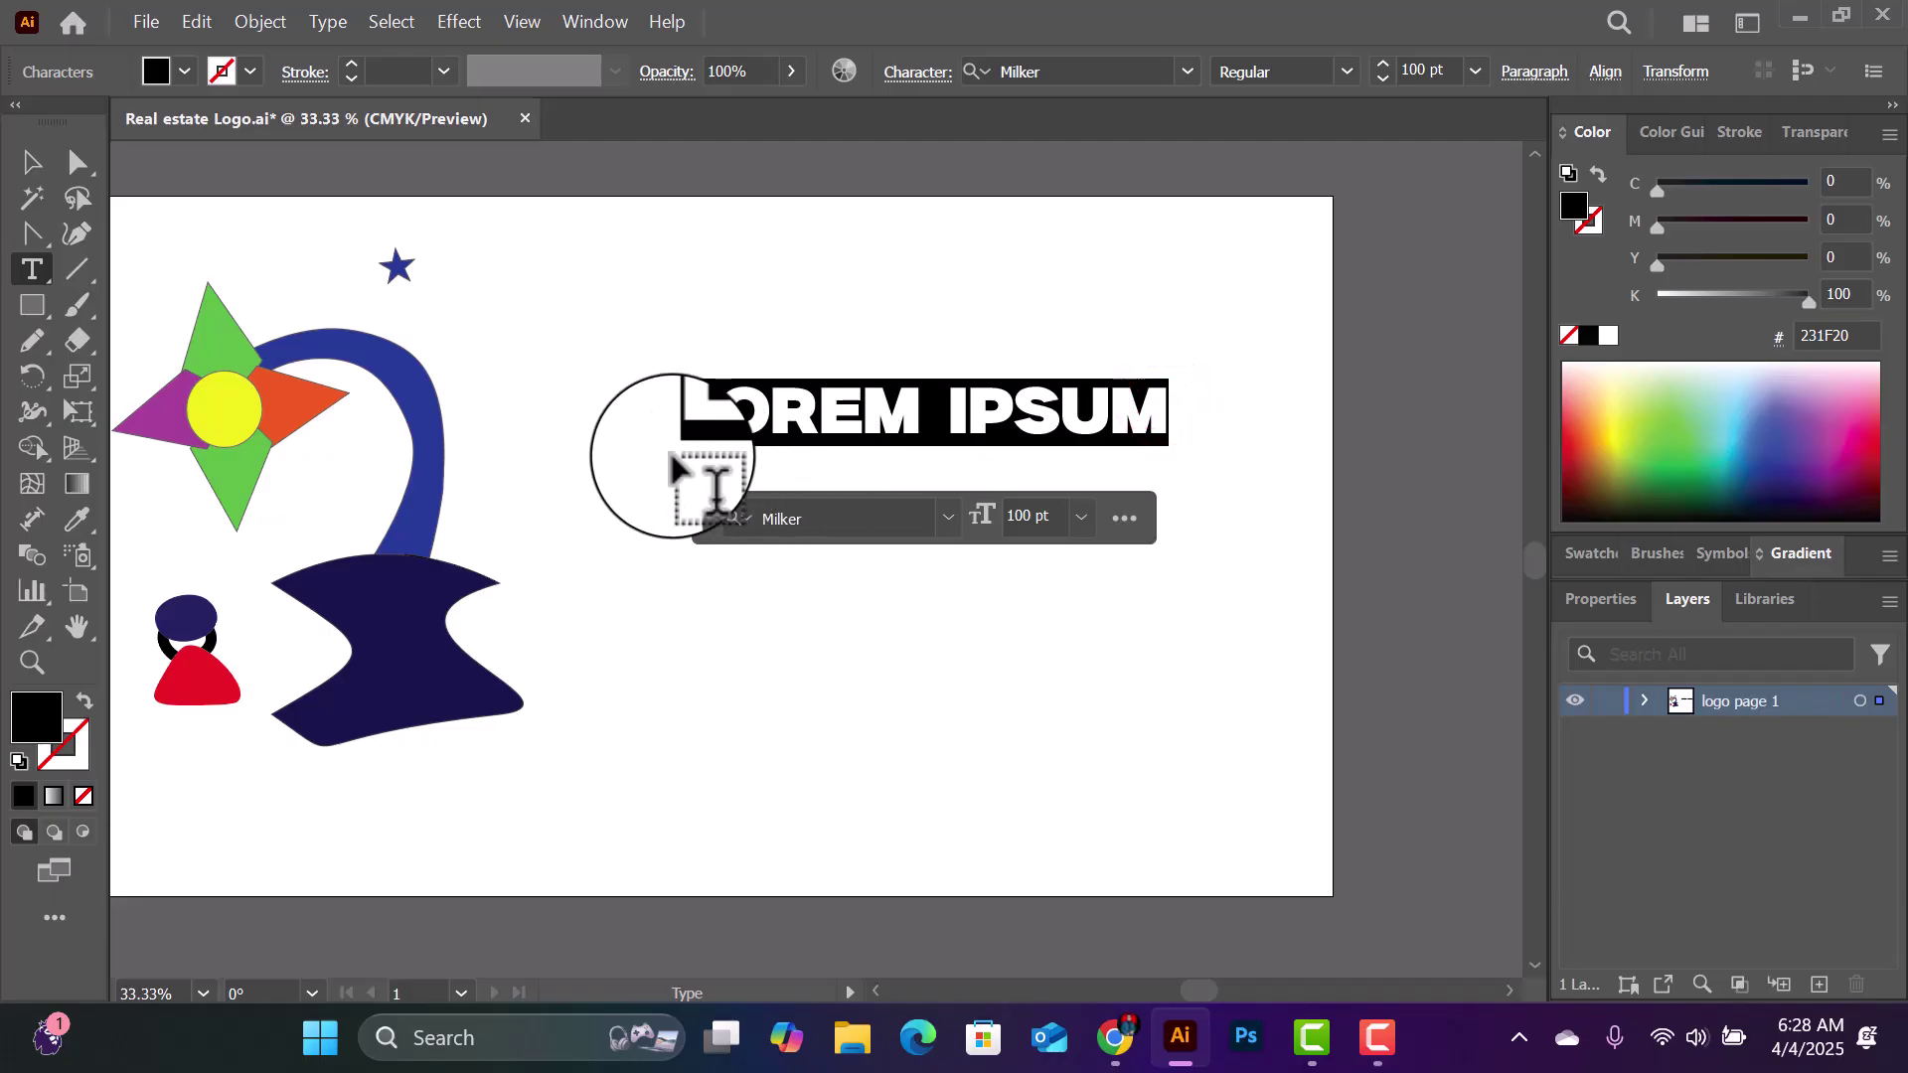
key(BackSpace)
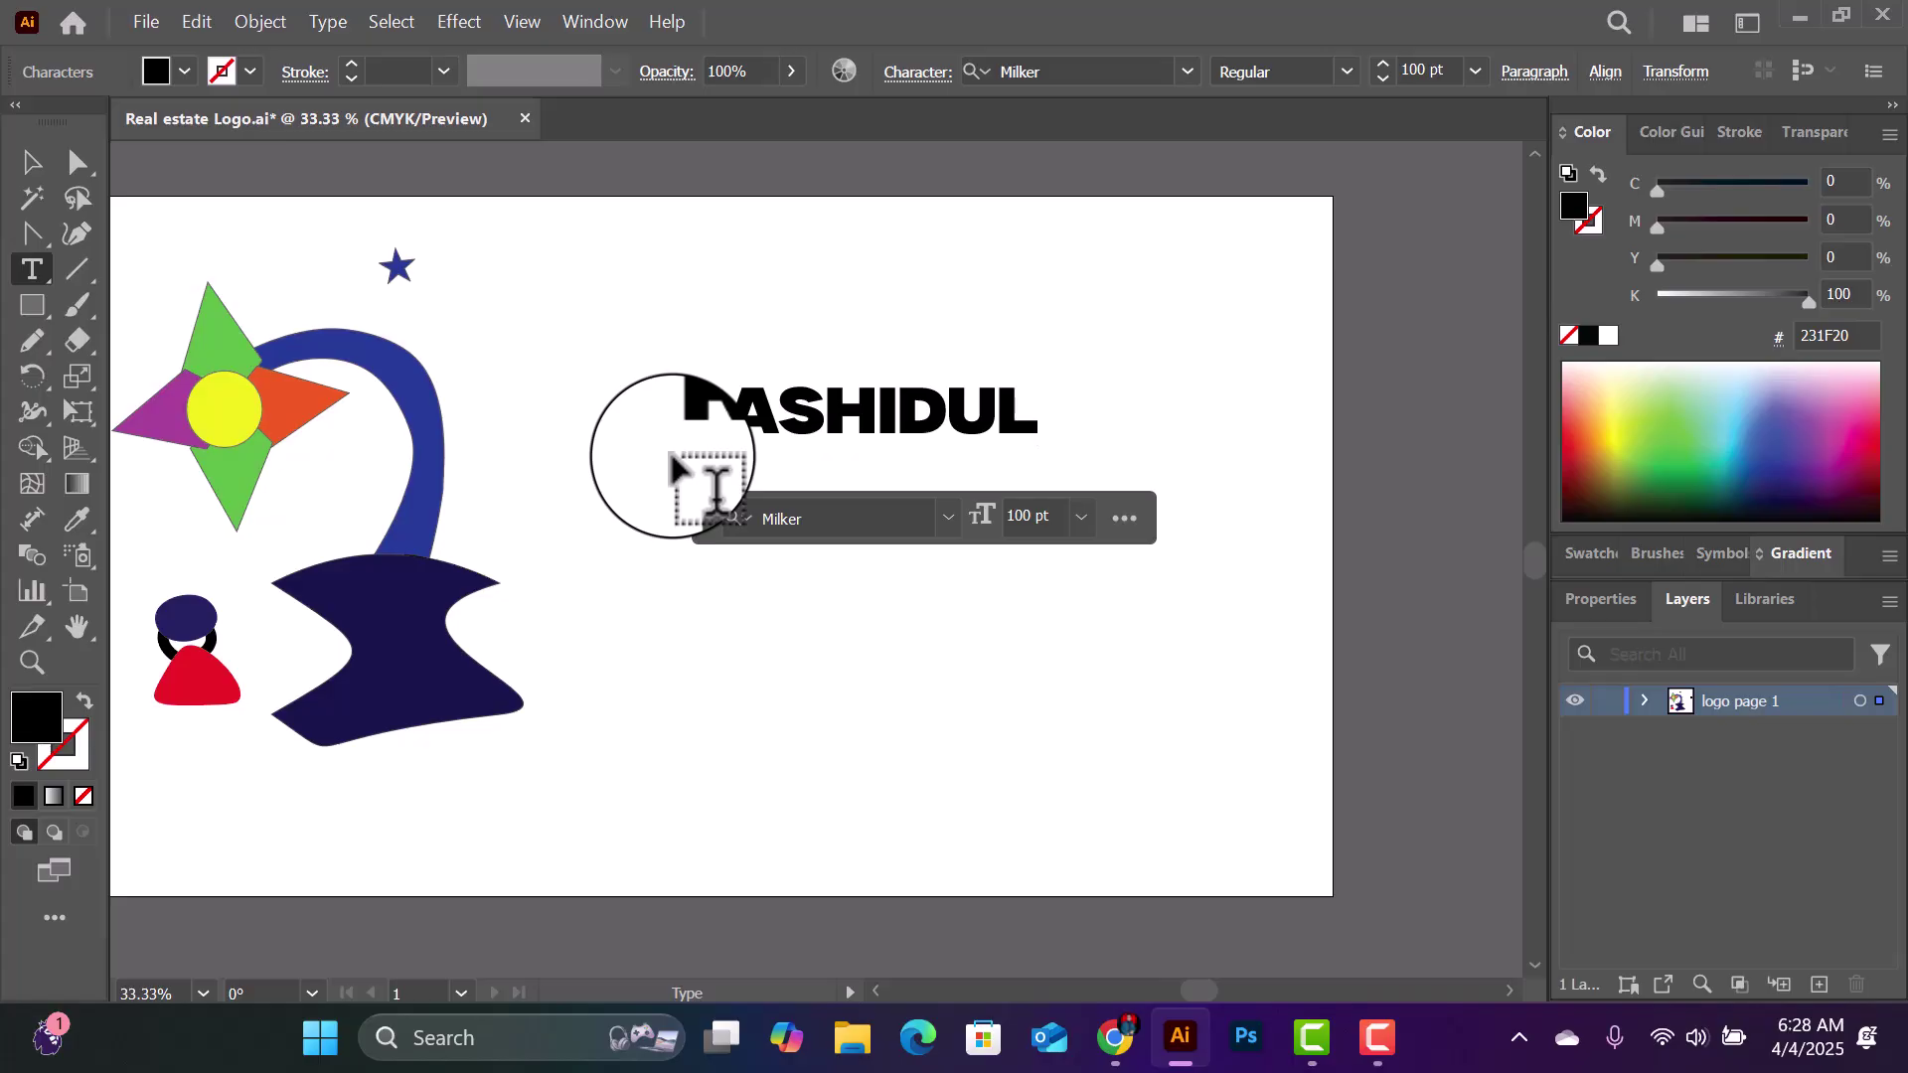
text(ITH)
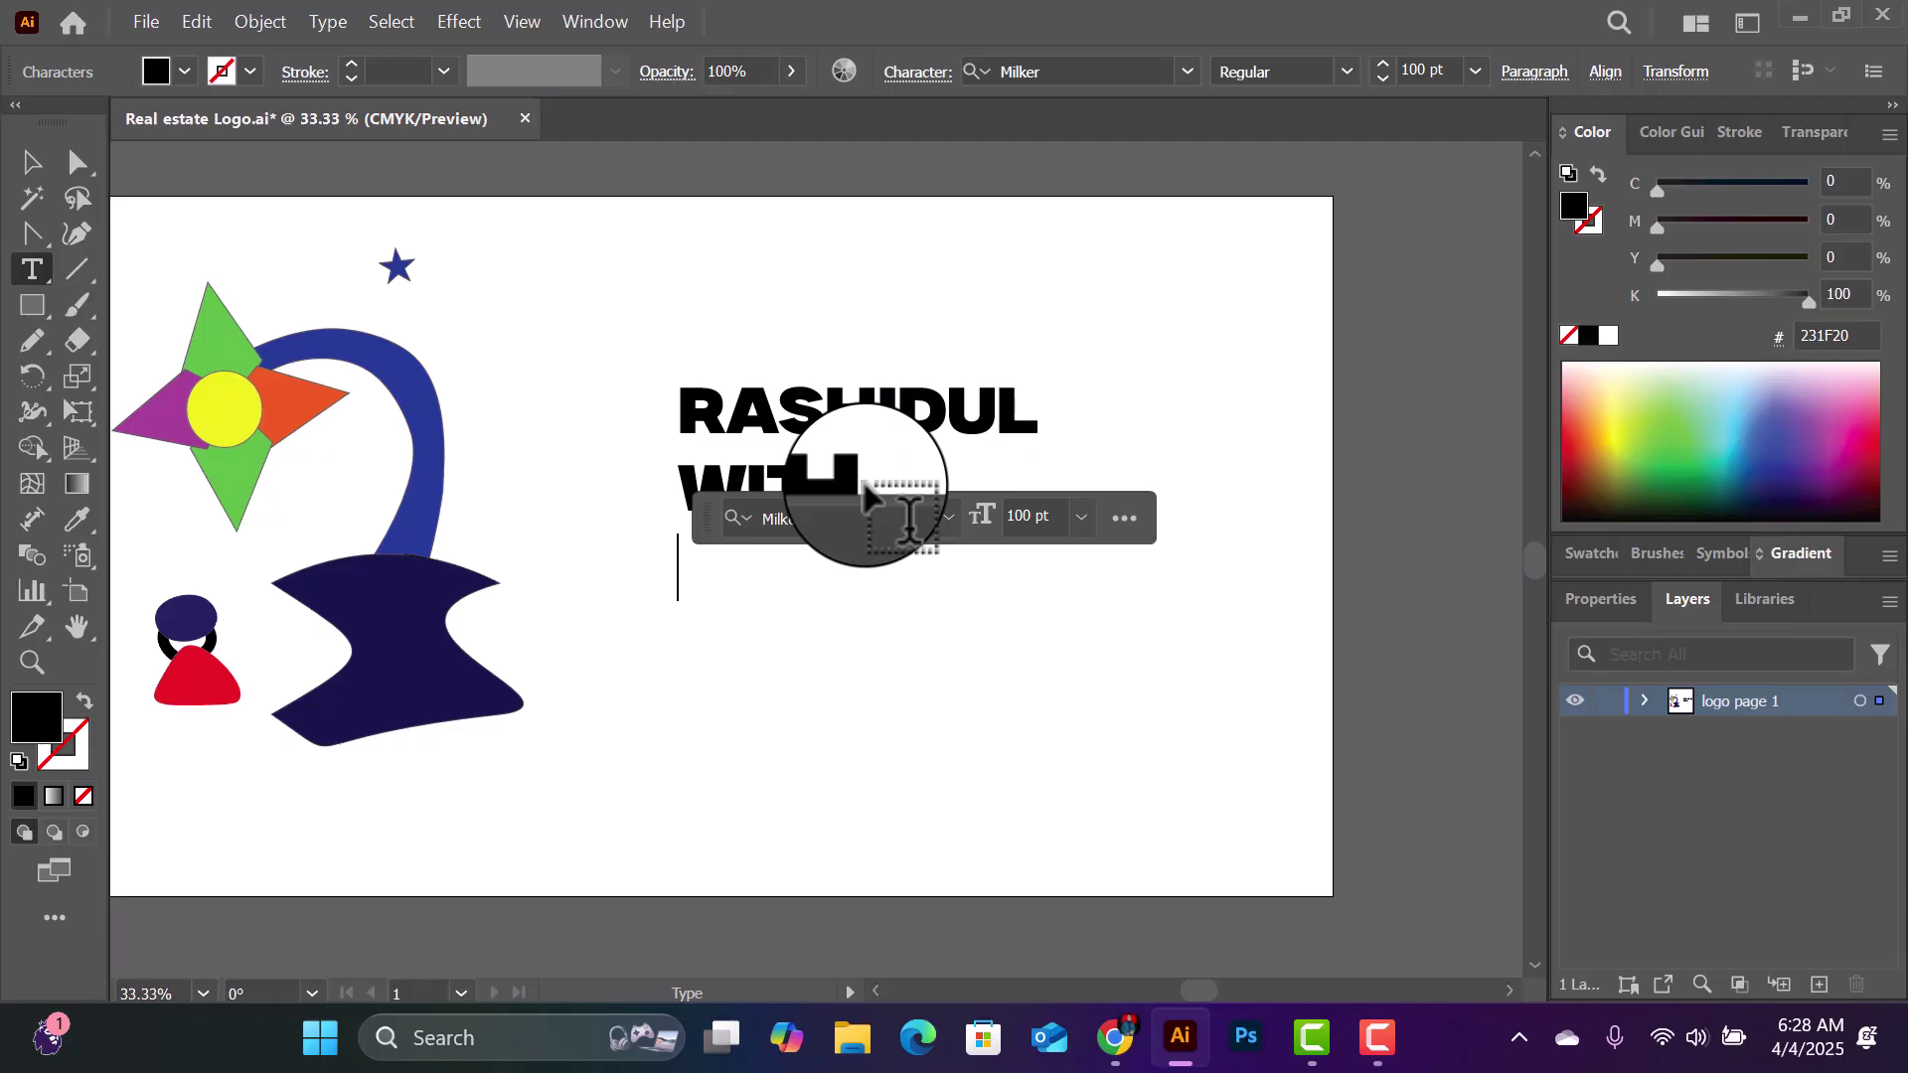
text(FREE)
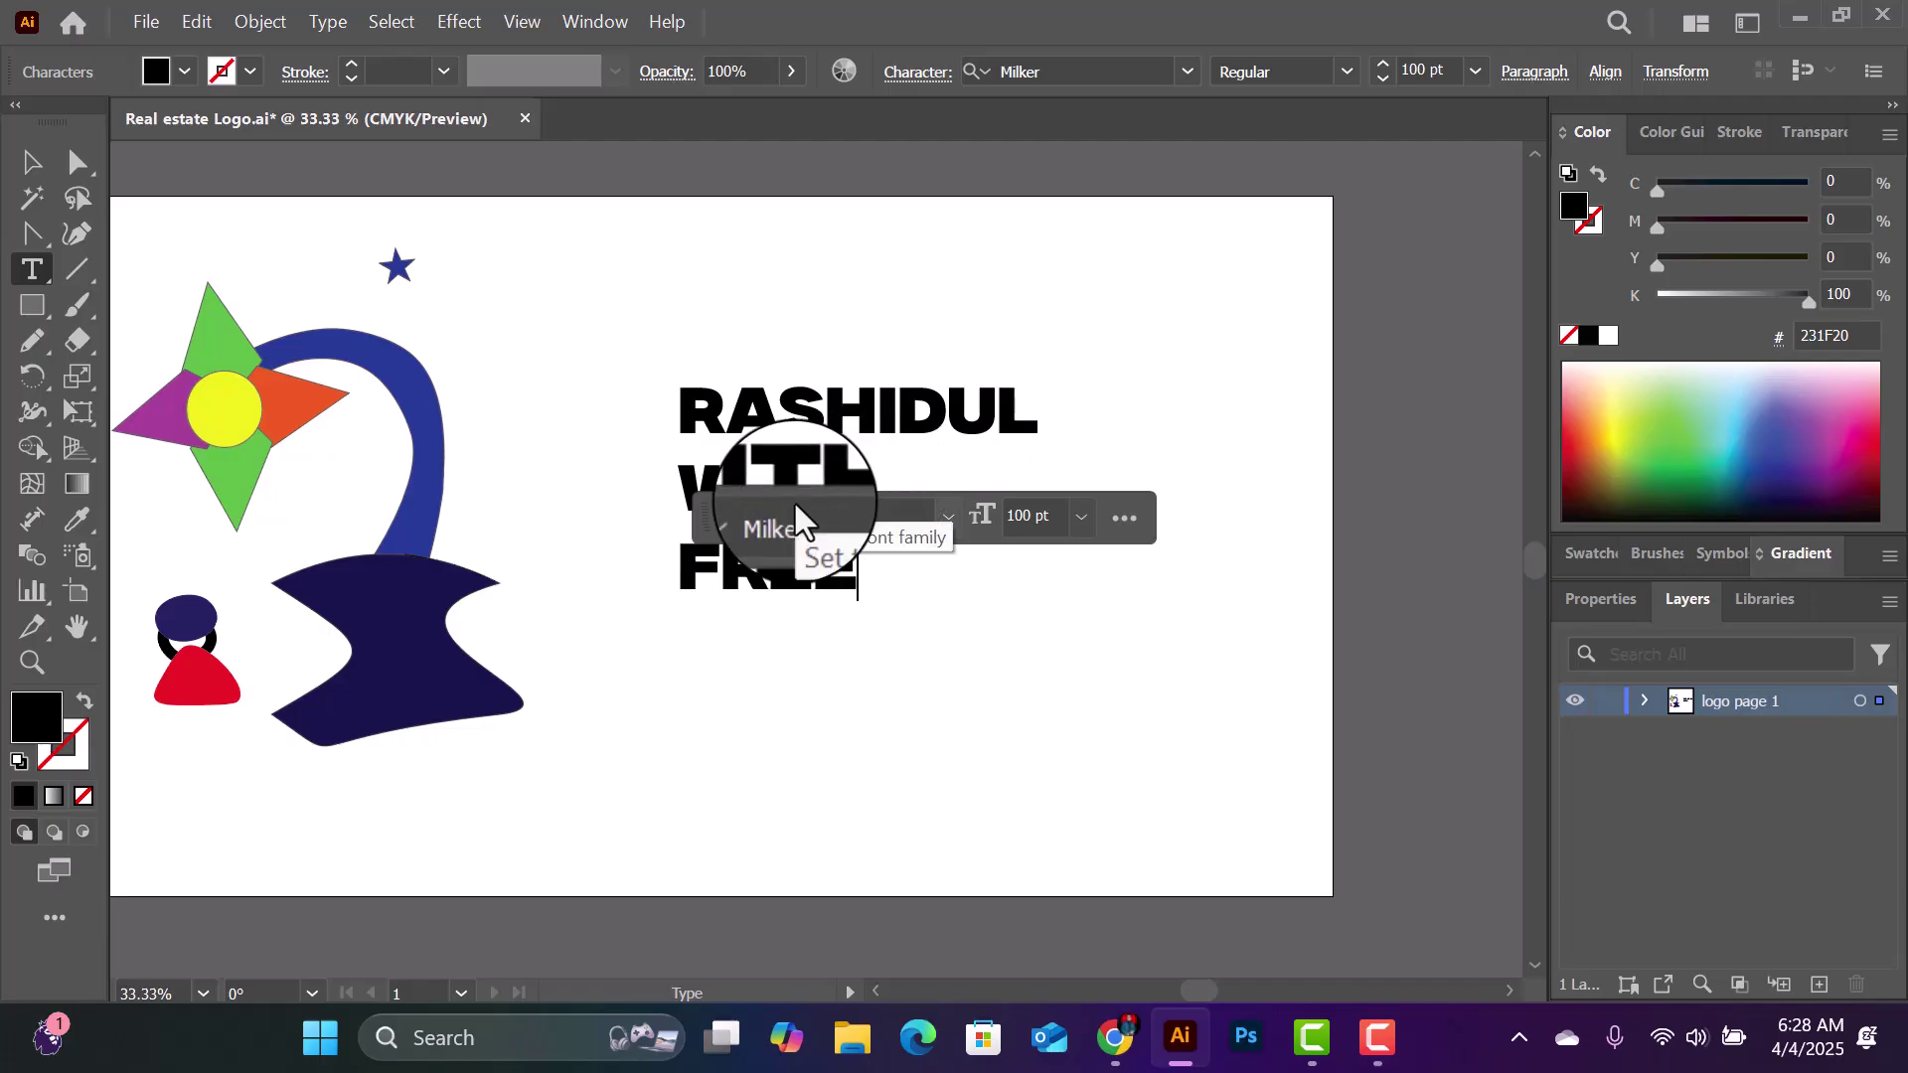
text(LANCI)
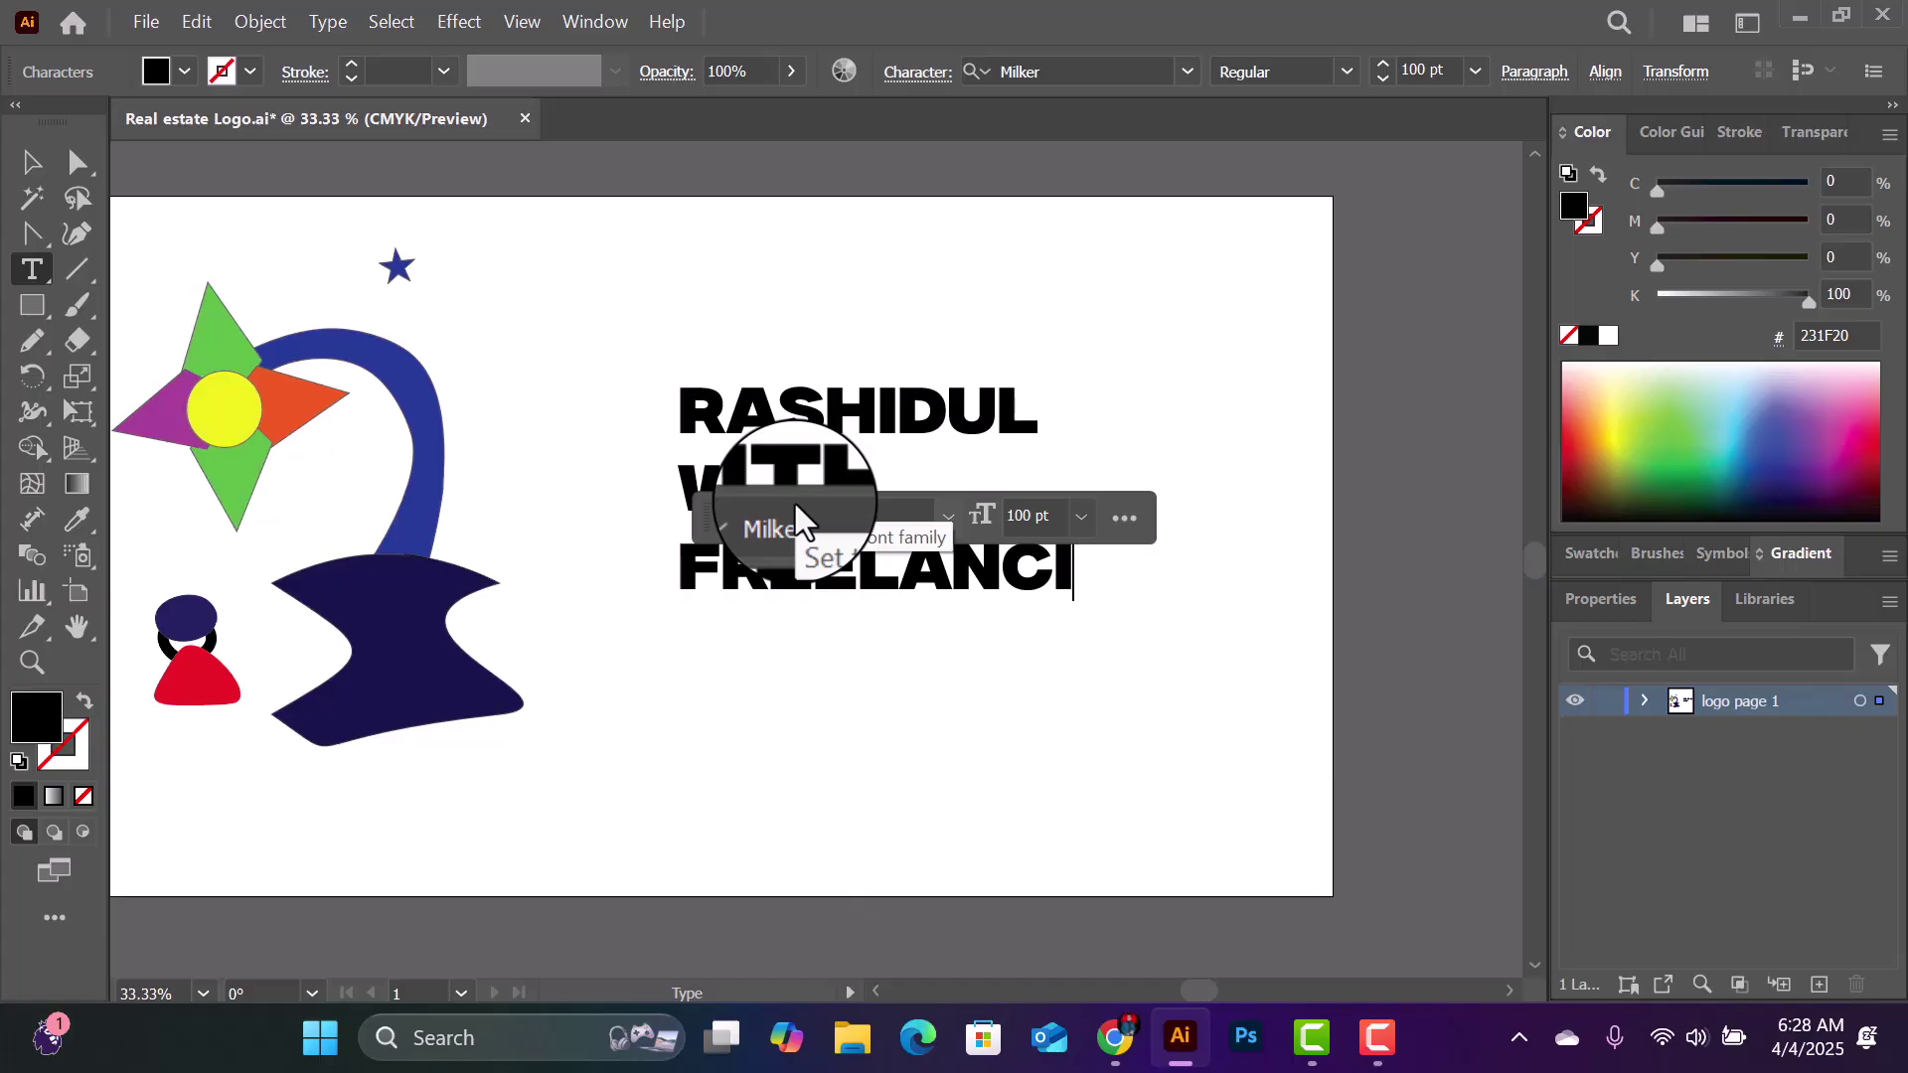
text(NG)
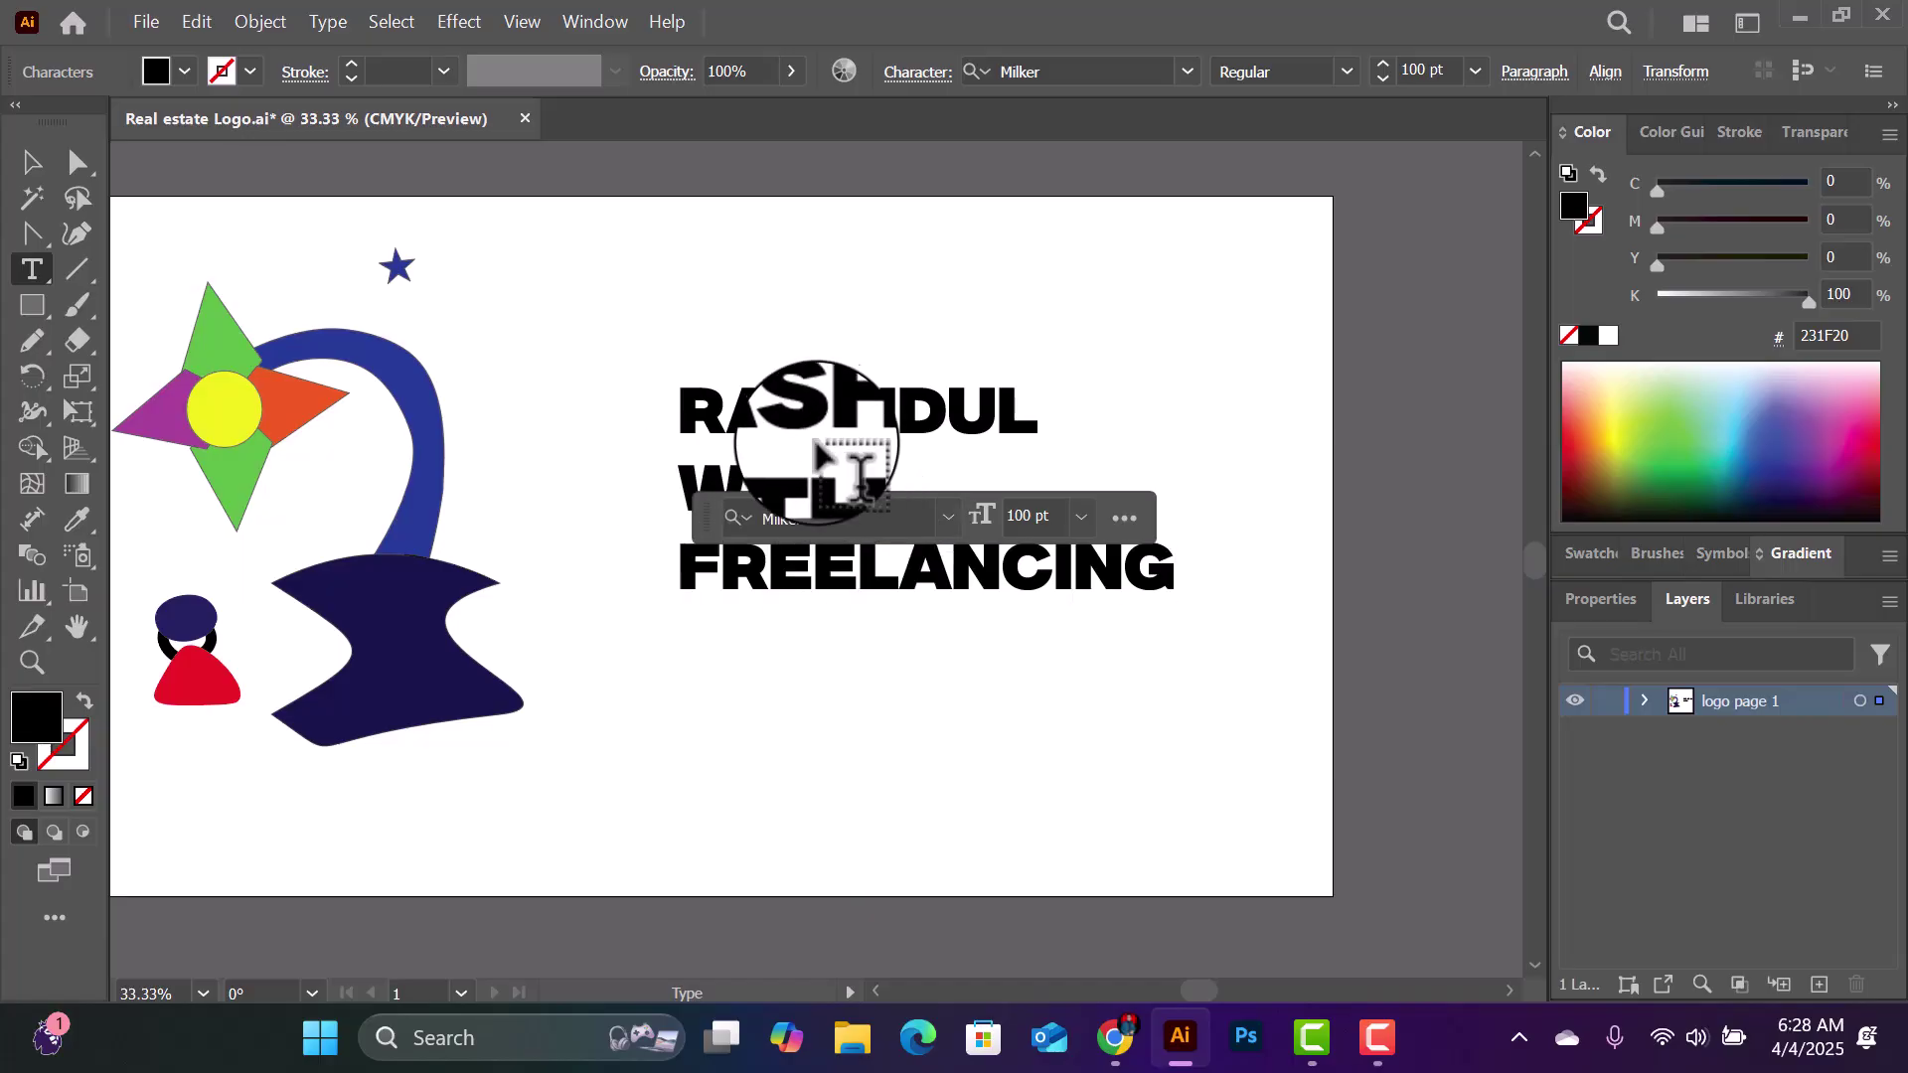
Step: Drag from RASHIDUL to the end of FREELANCING to highlight all three lines
drag(686, 408, 1203, 596)
click(1197, 444)
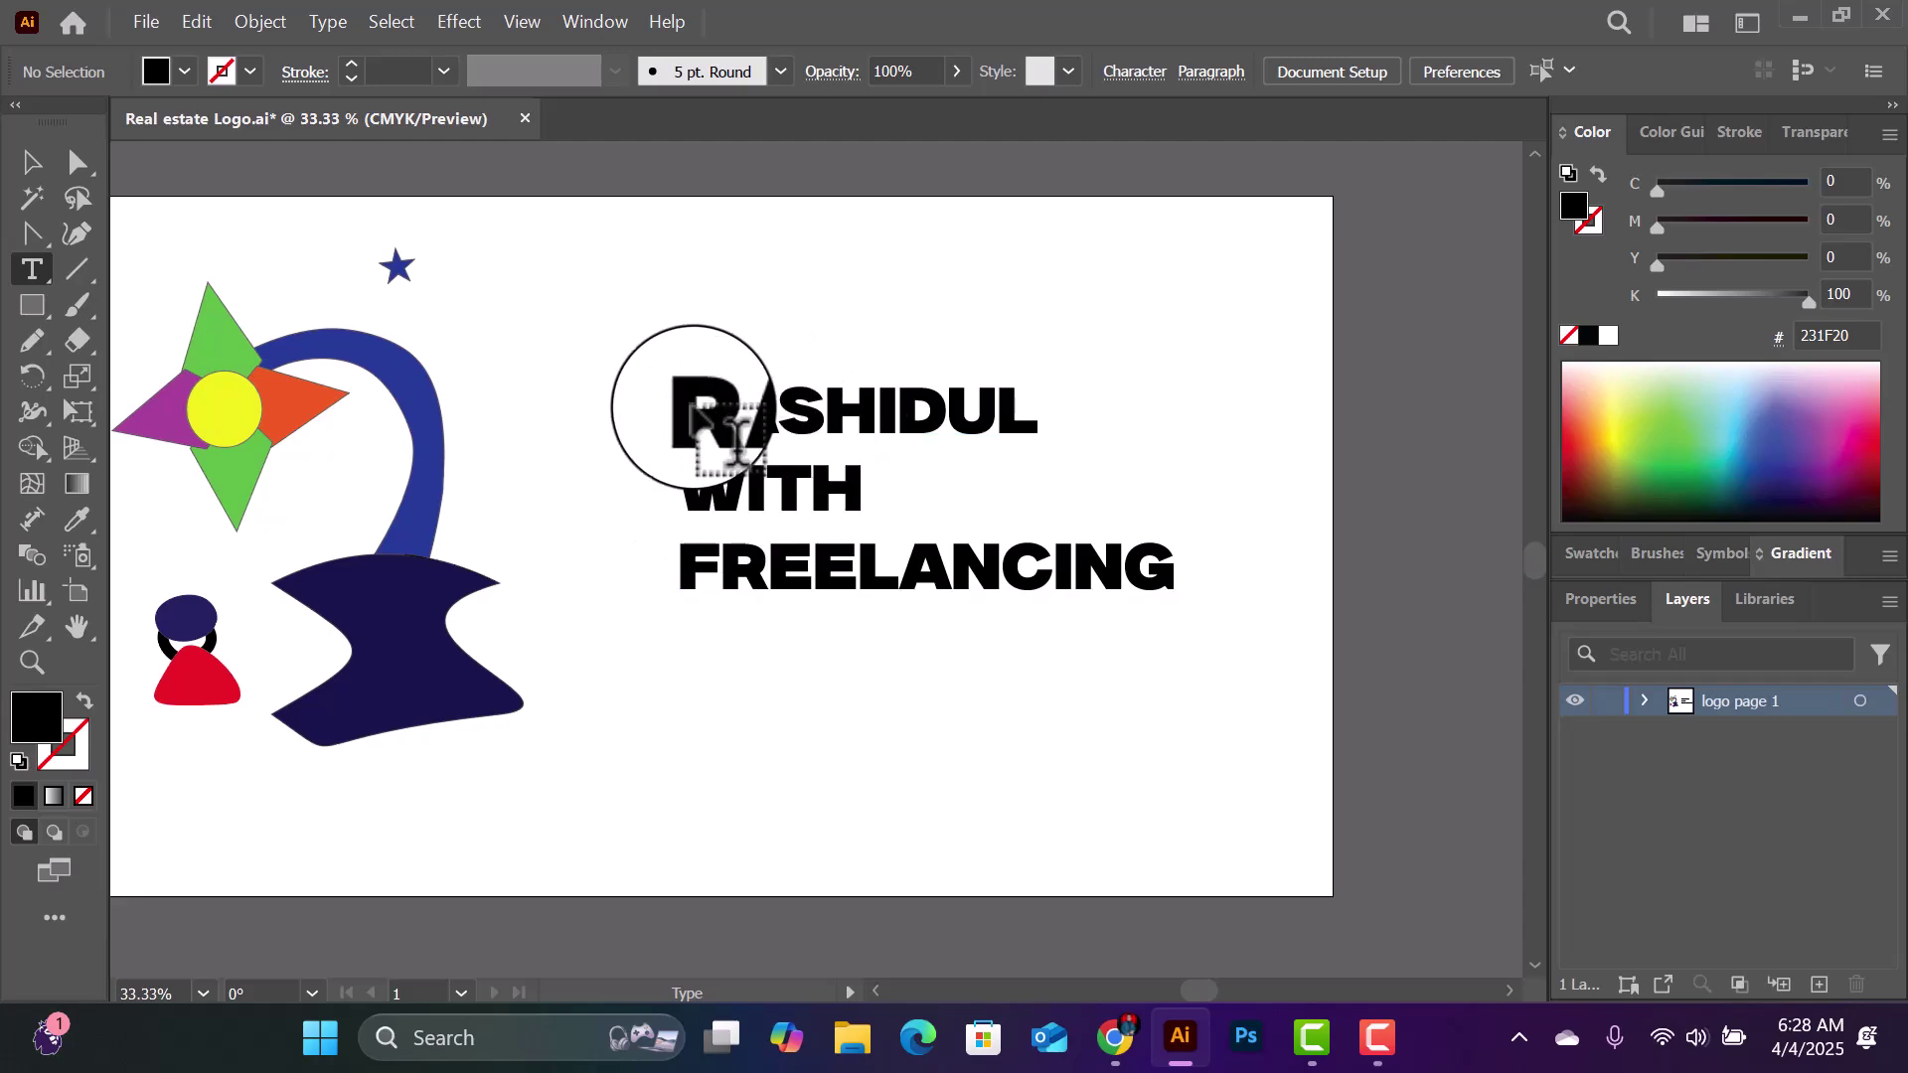
click(782, 419)
click(894, 415)
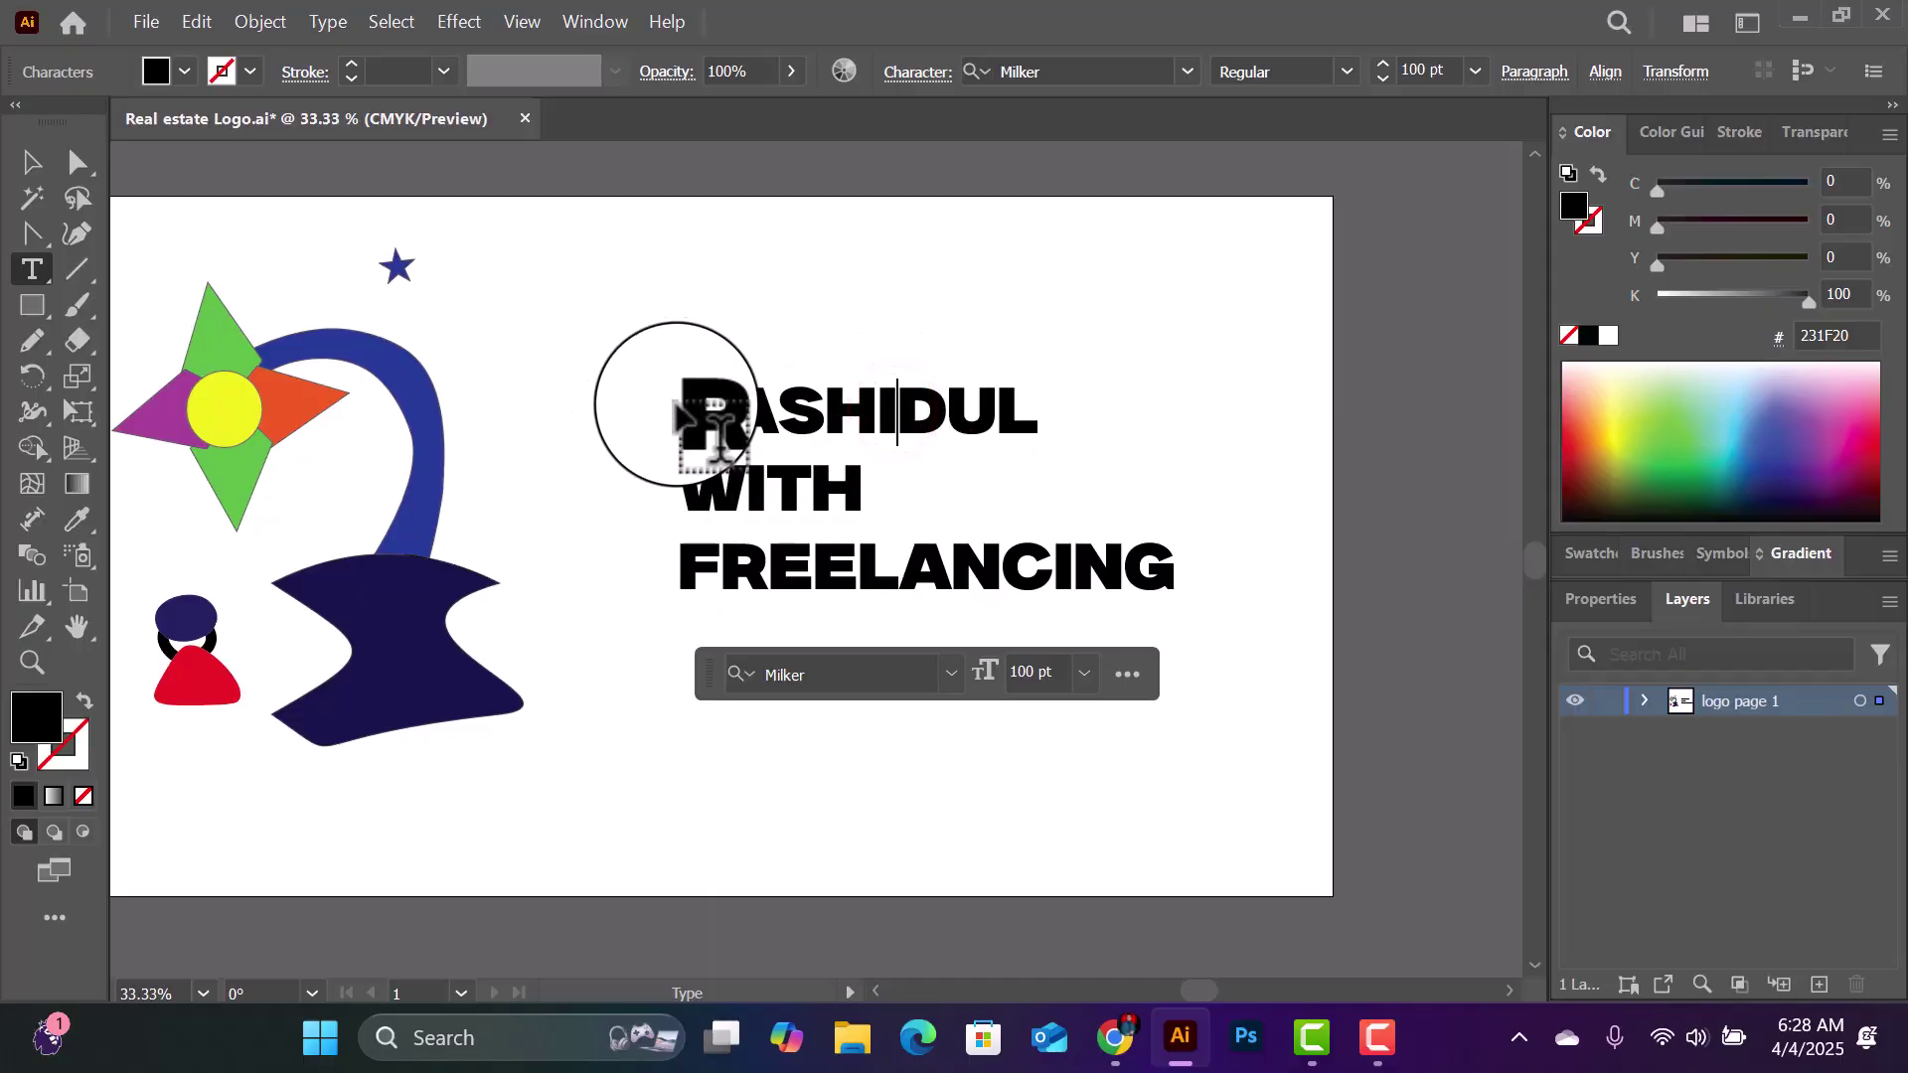
click(829, 385)
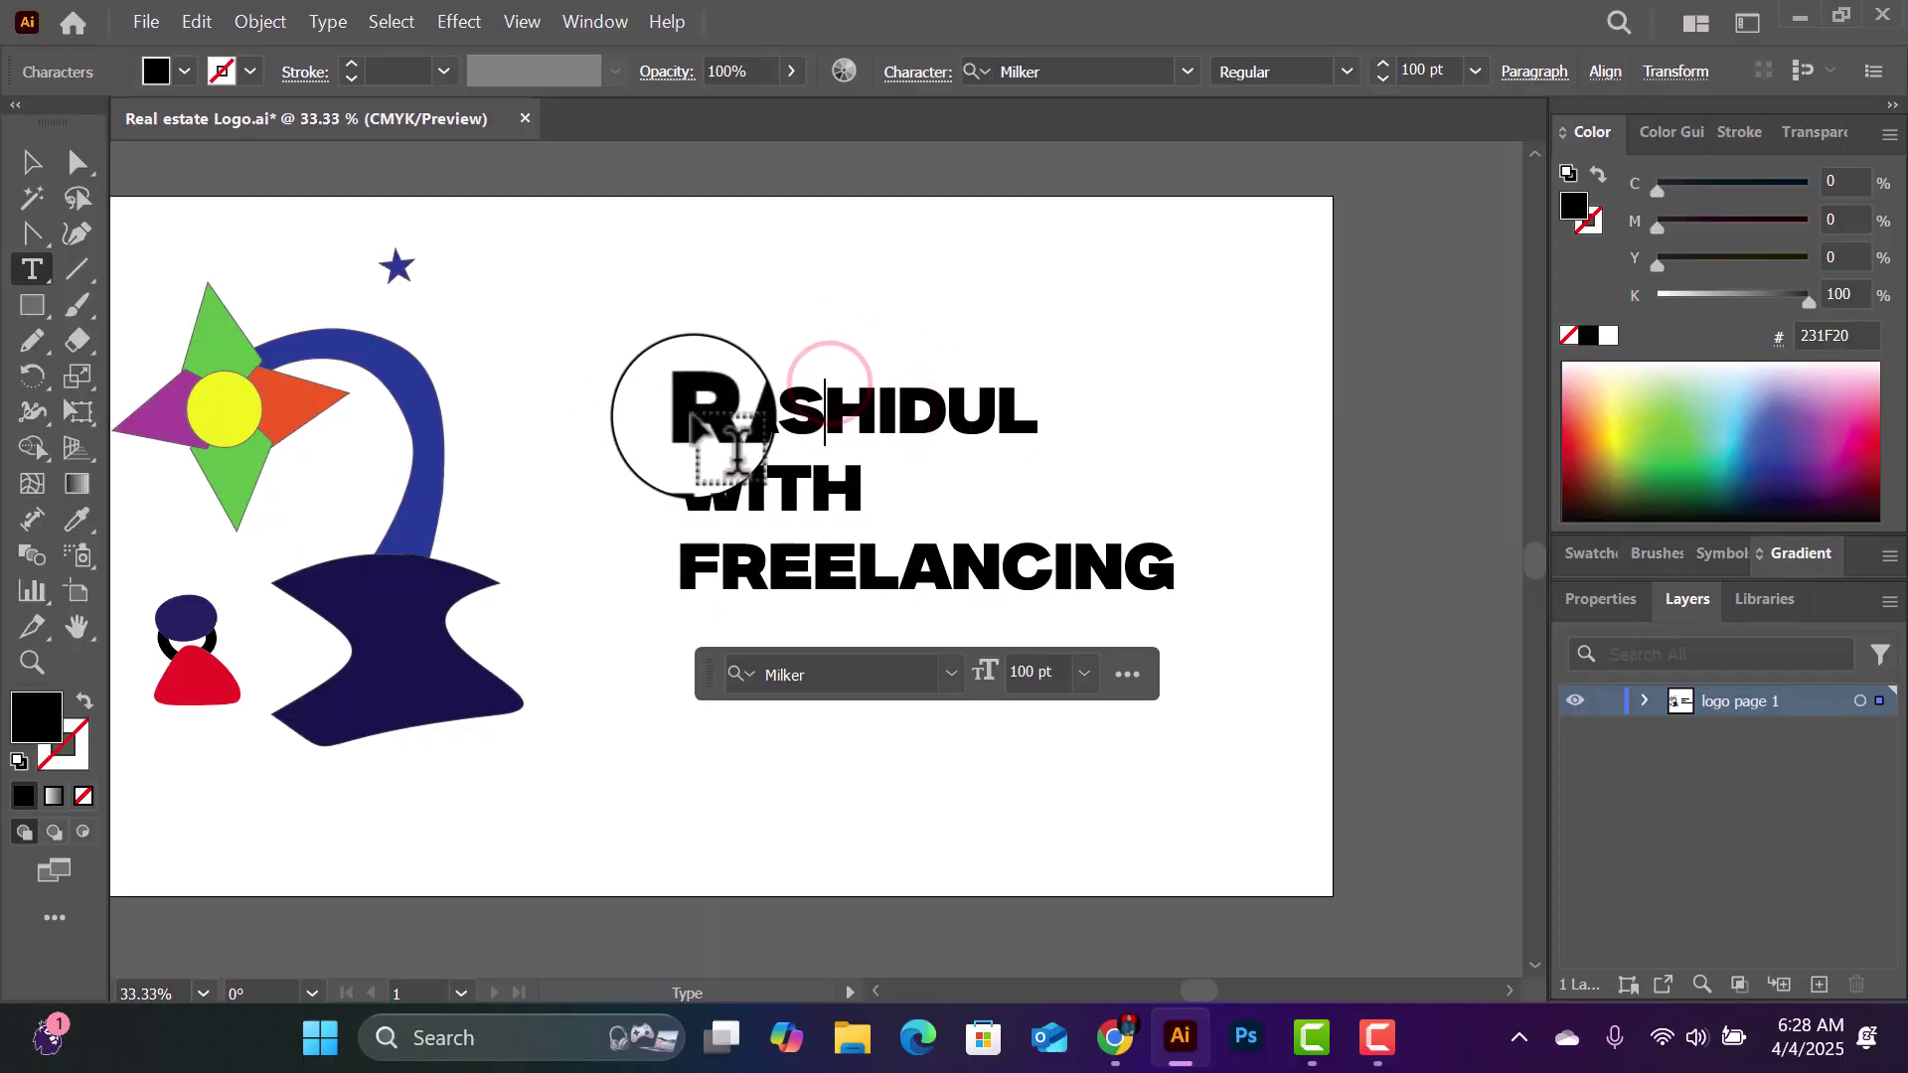
drag(693, 416, 1205, 616)
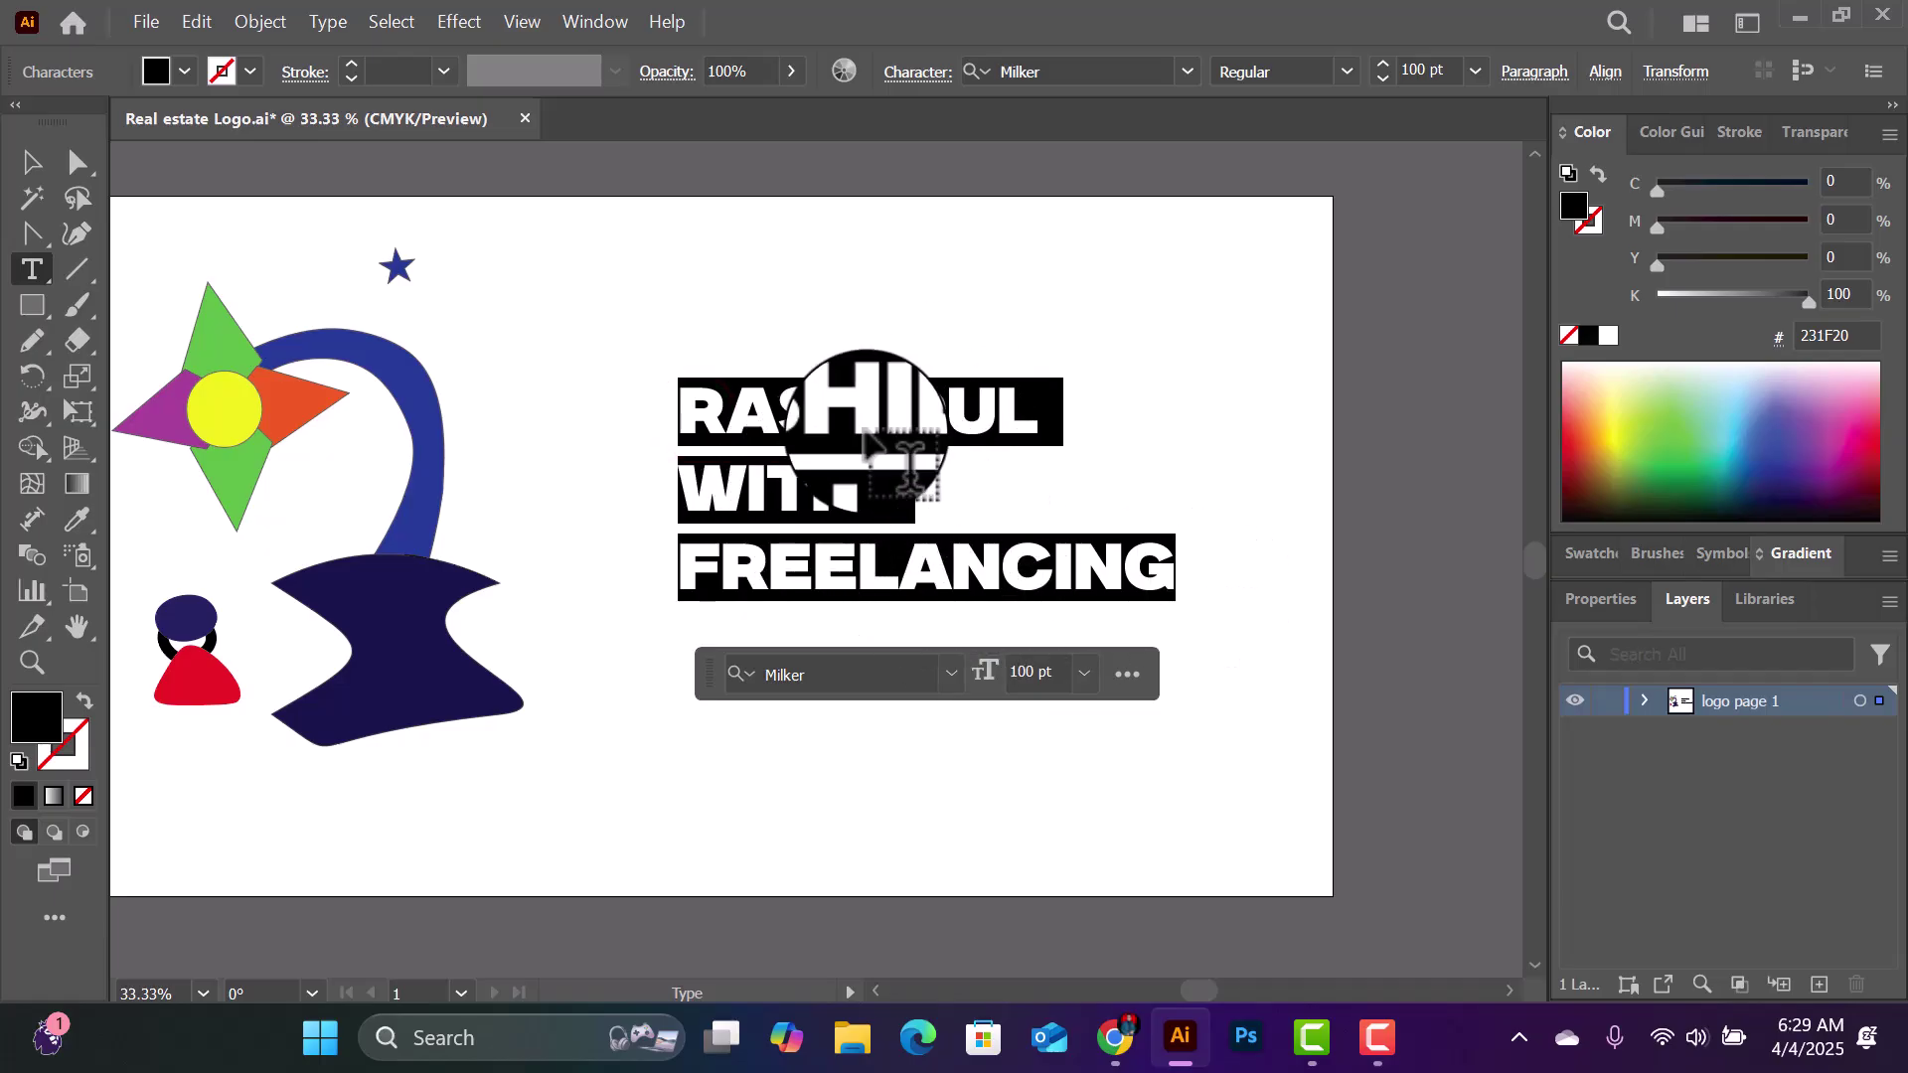
Step: Try centre and right alignment, delete the stray character after WITH, and reselect the lines
click(1543, 75)
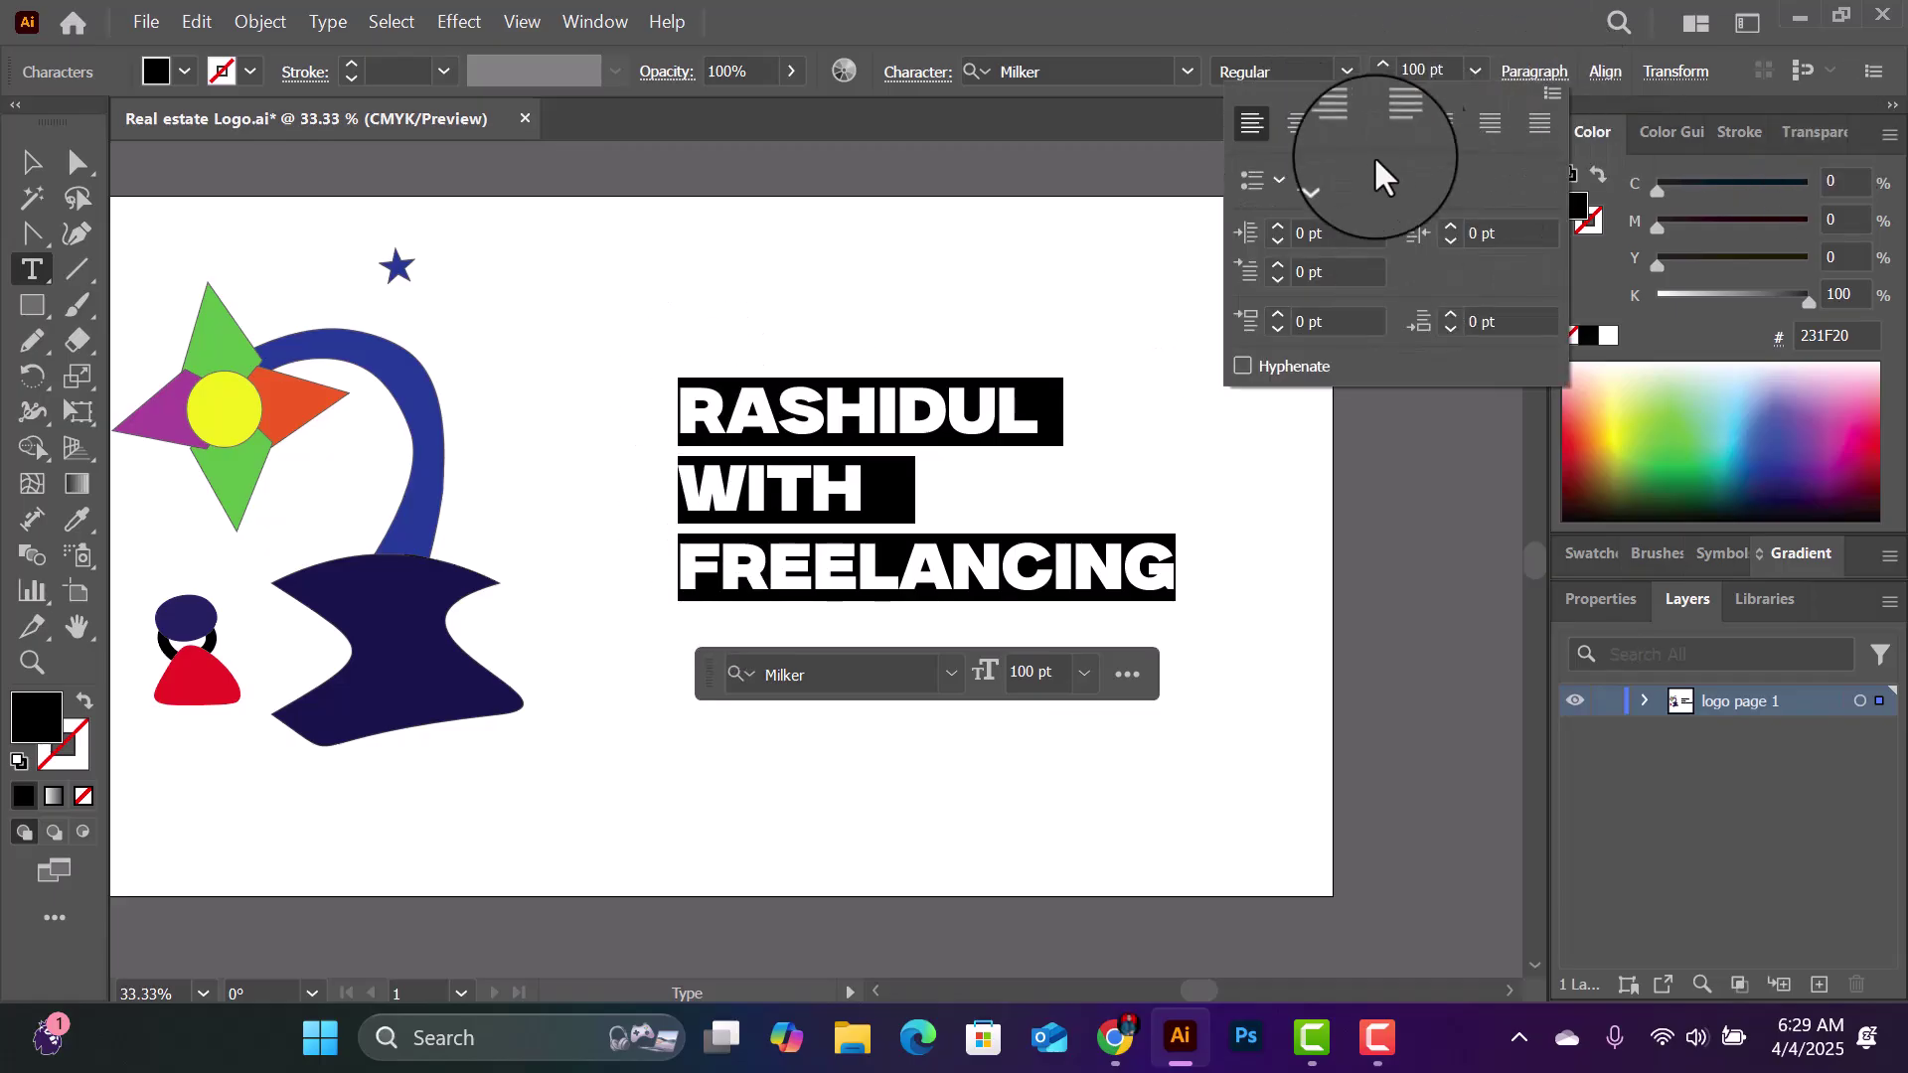
click(1301, 126)
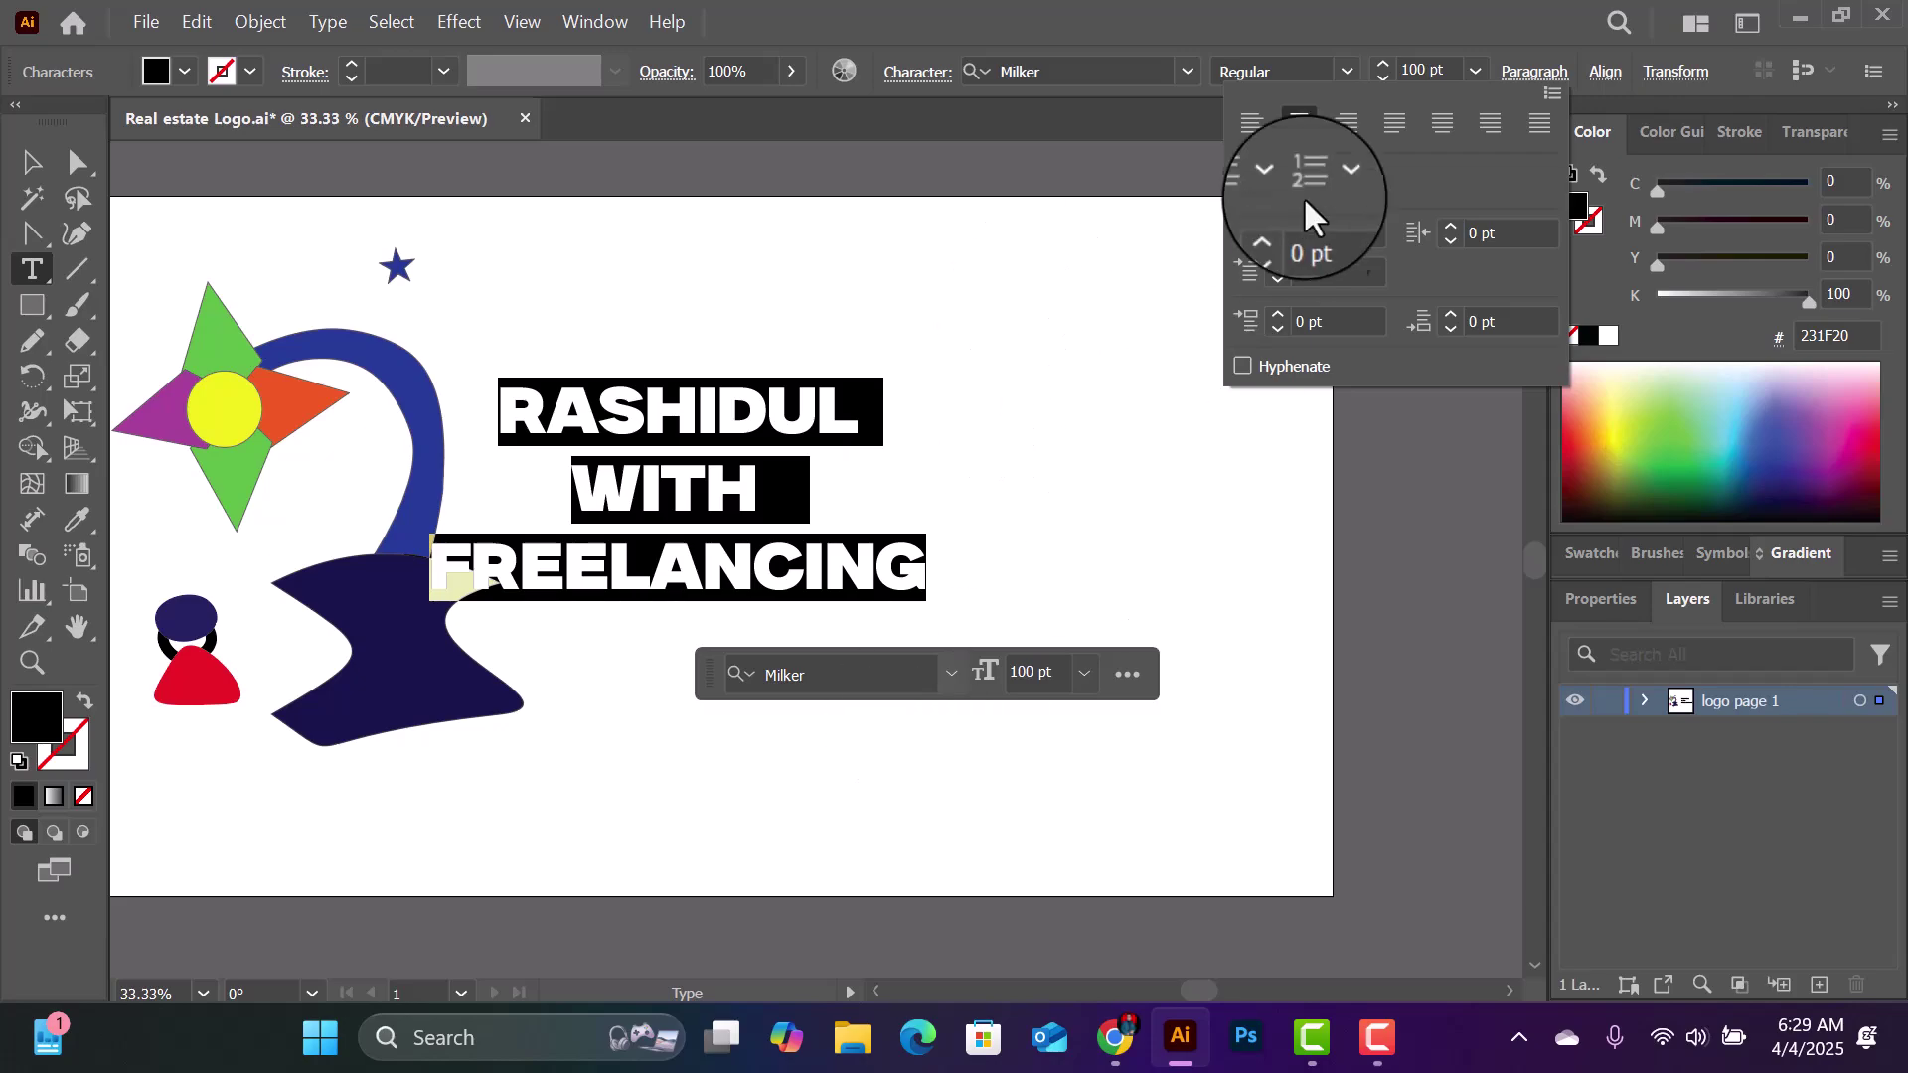
click(1344, 123)
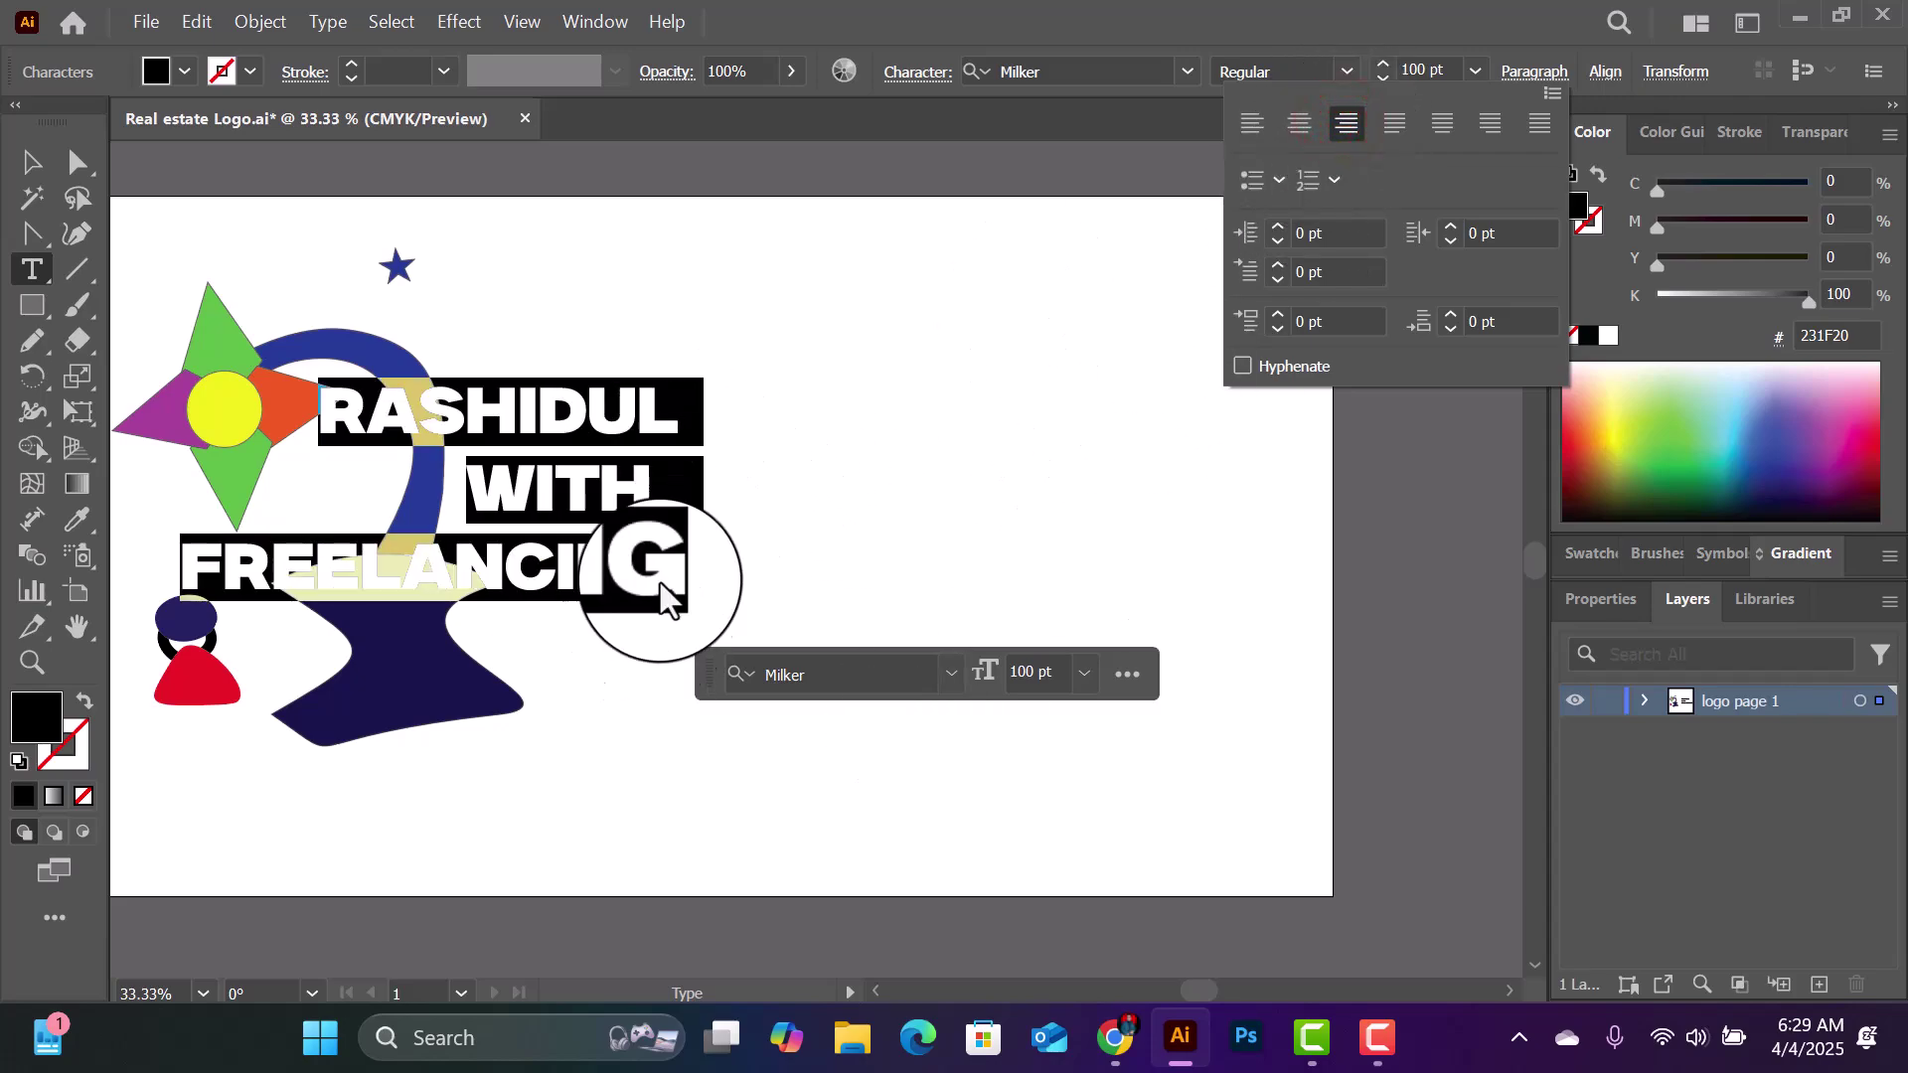
click(647, 492)
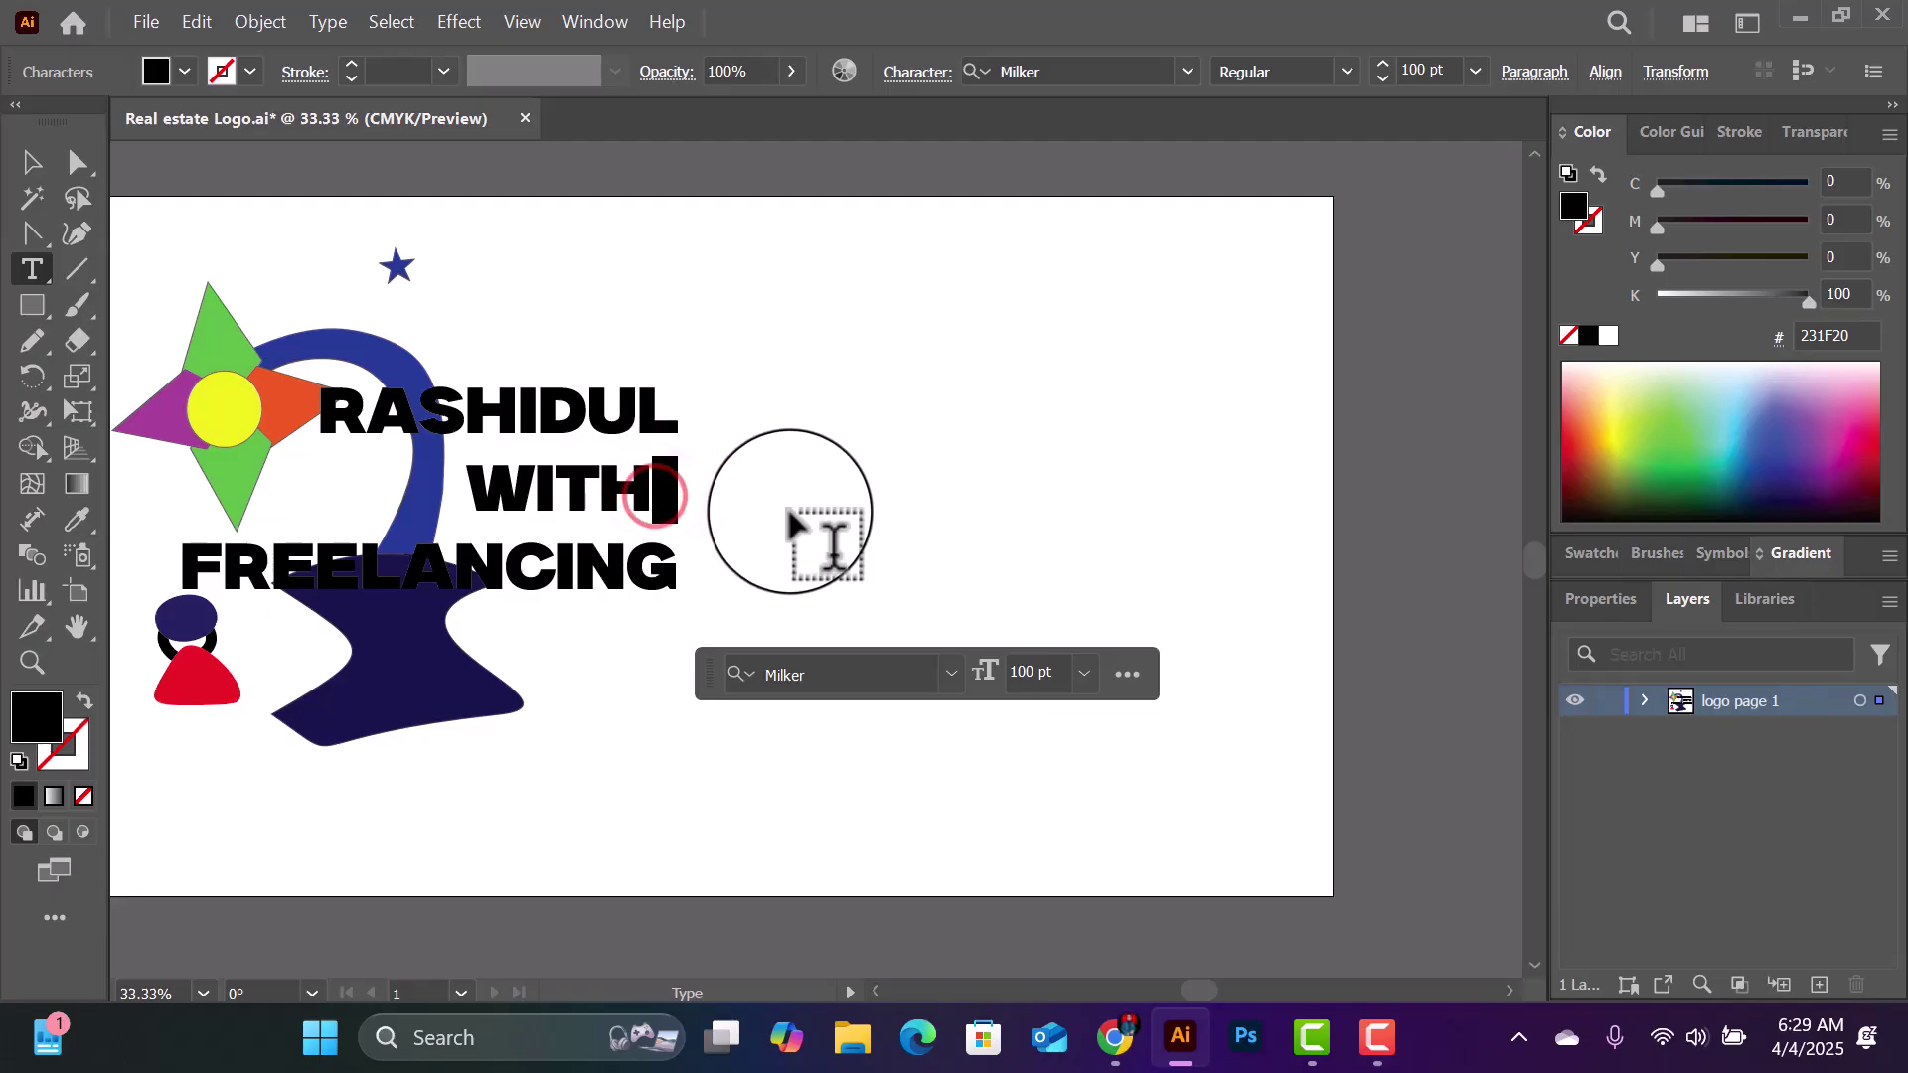
key(BackSpace)
click(664, 388)
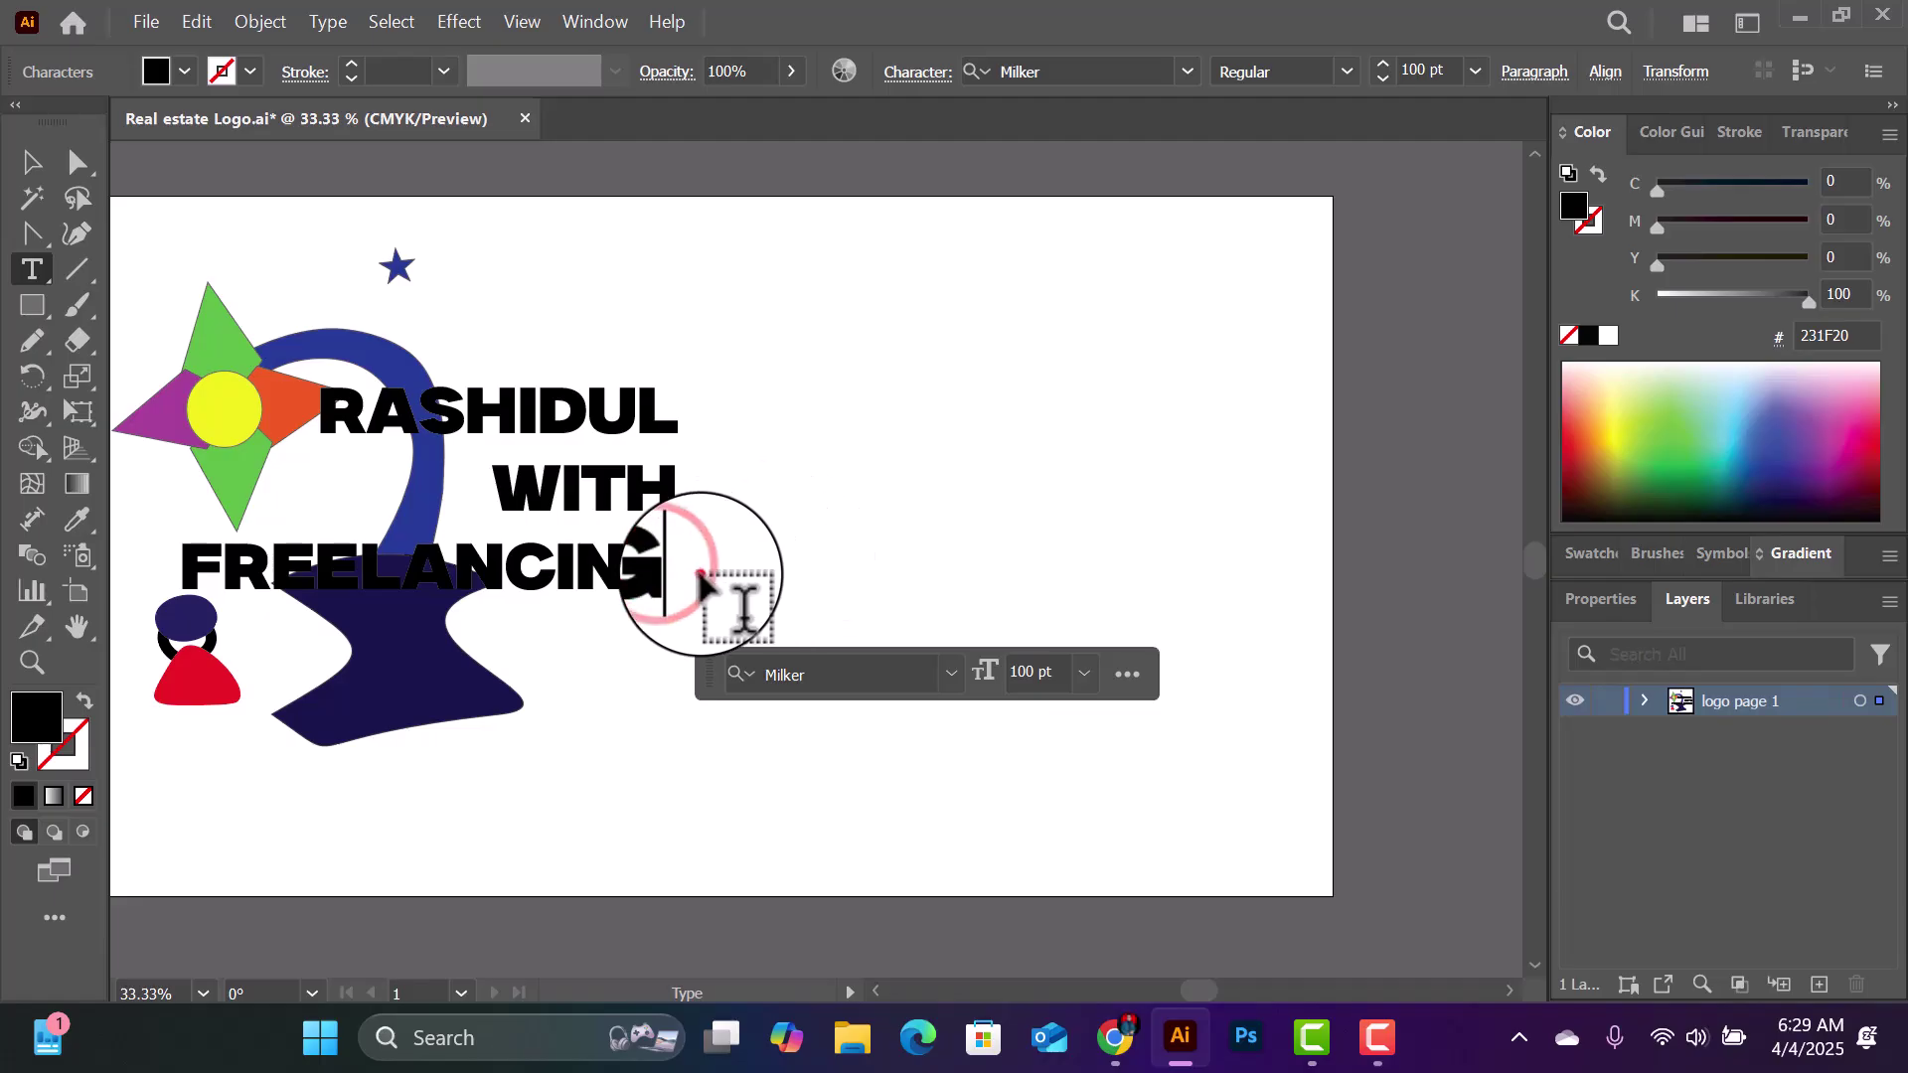
drag(680, 564, 75, 184)
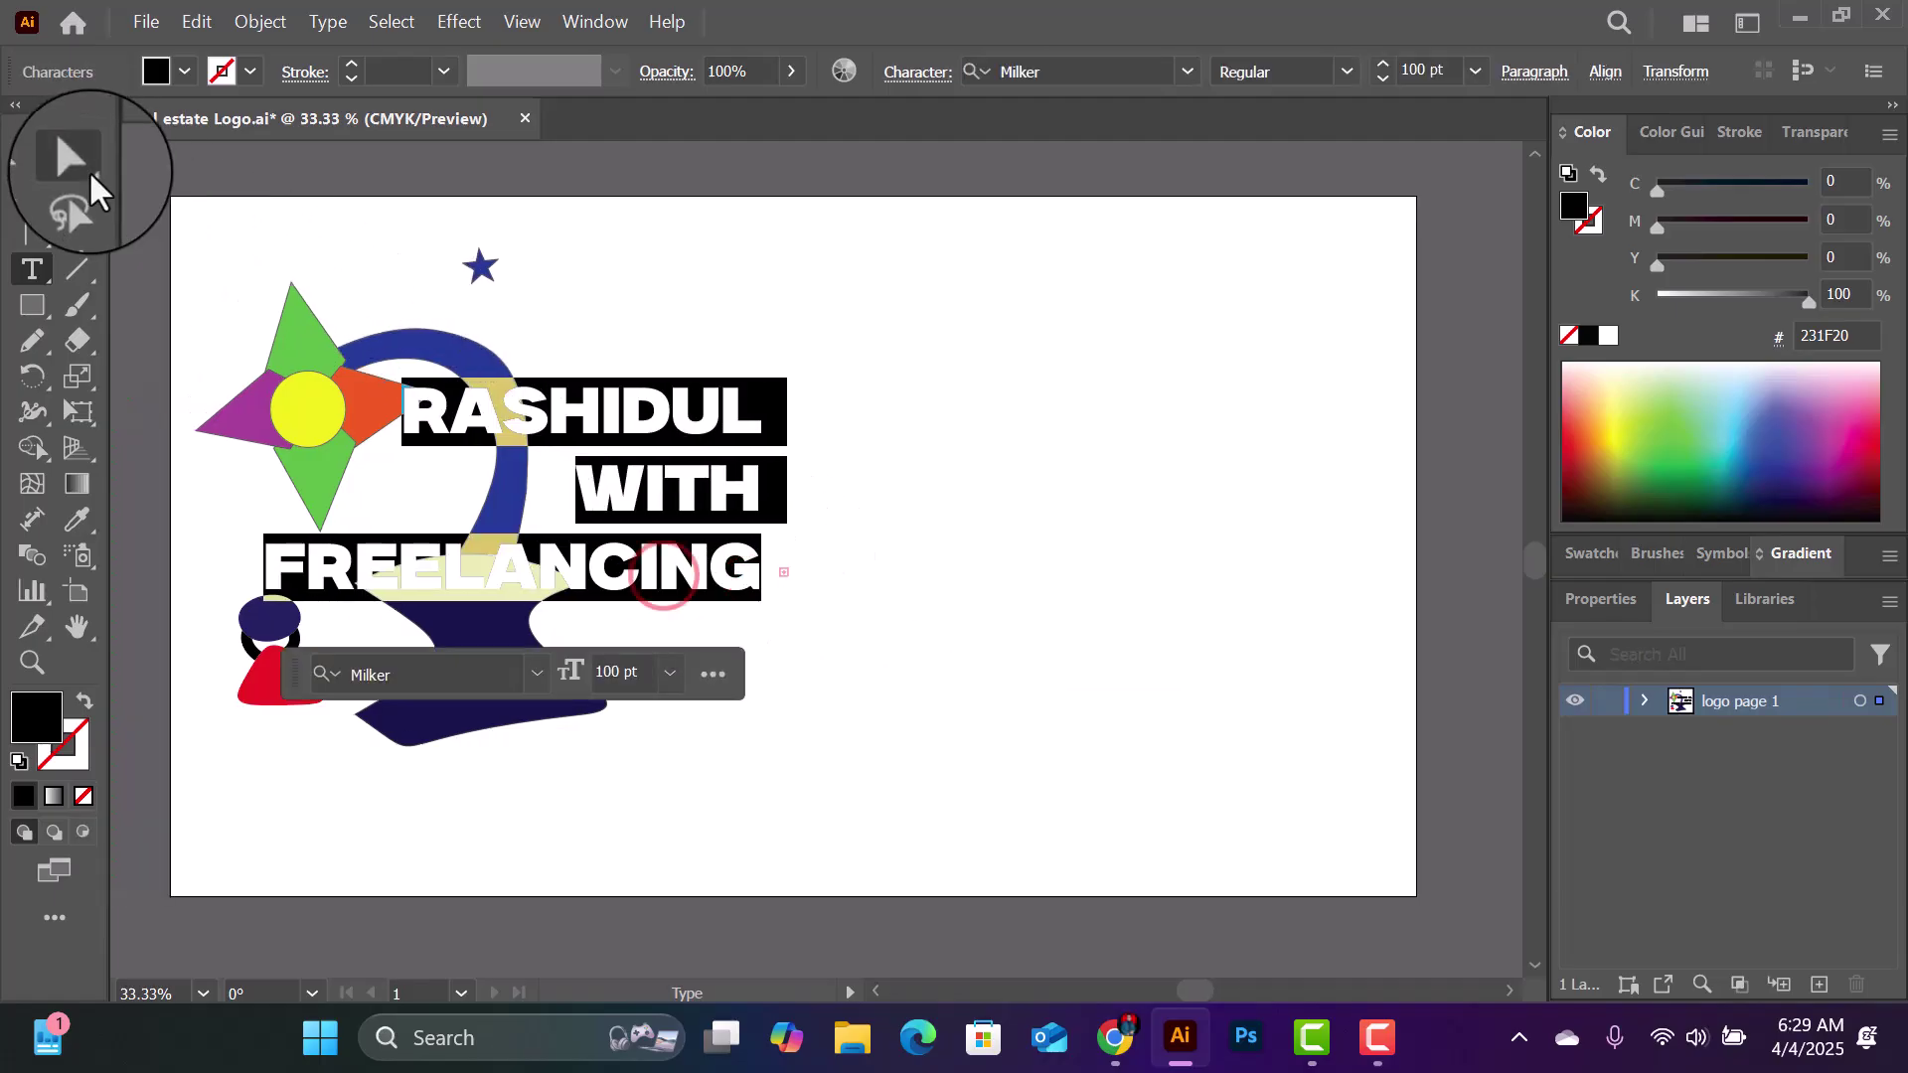
Step: Compare the justify and centre options, then set the name text to Align left
click(1528, 74)
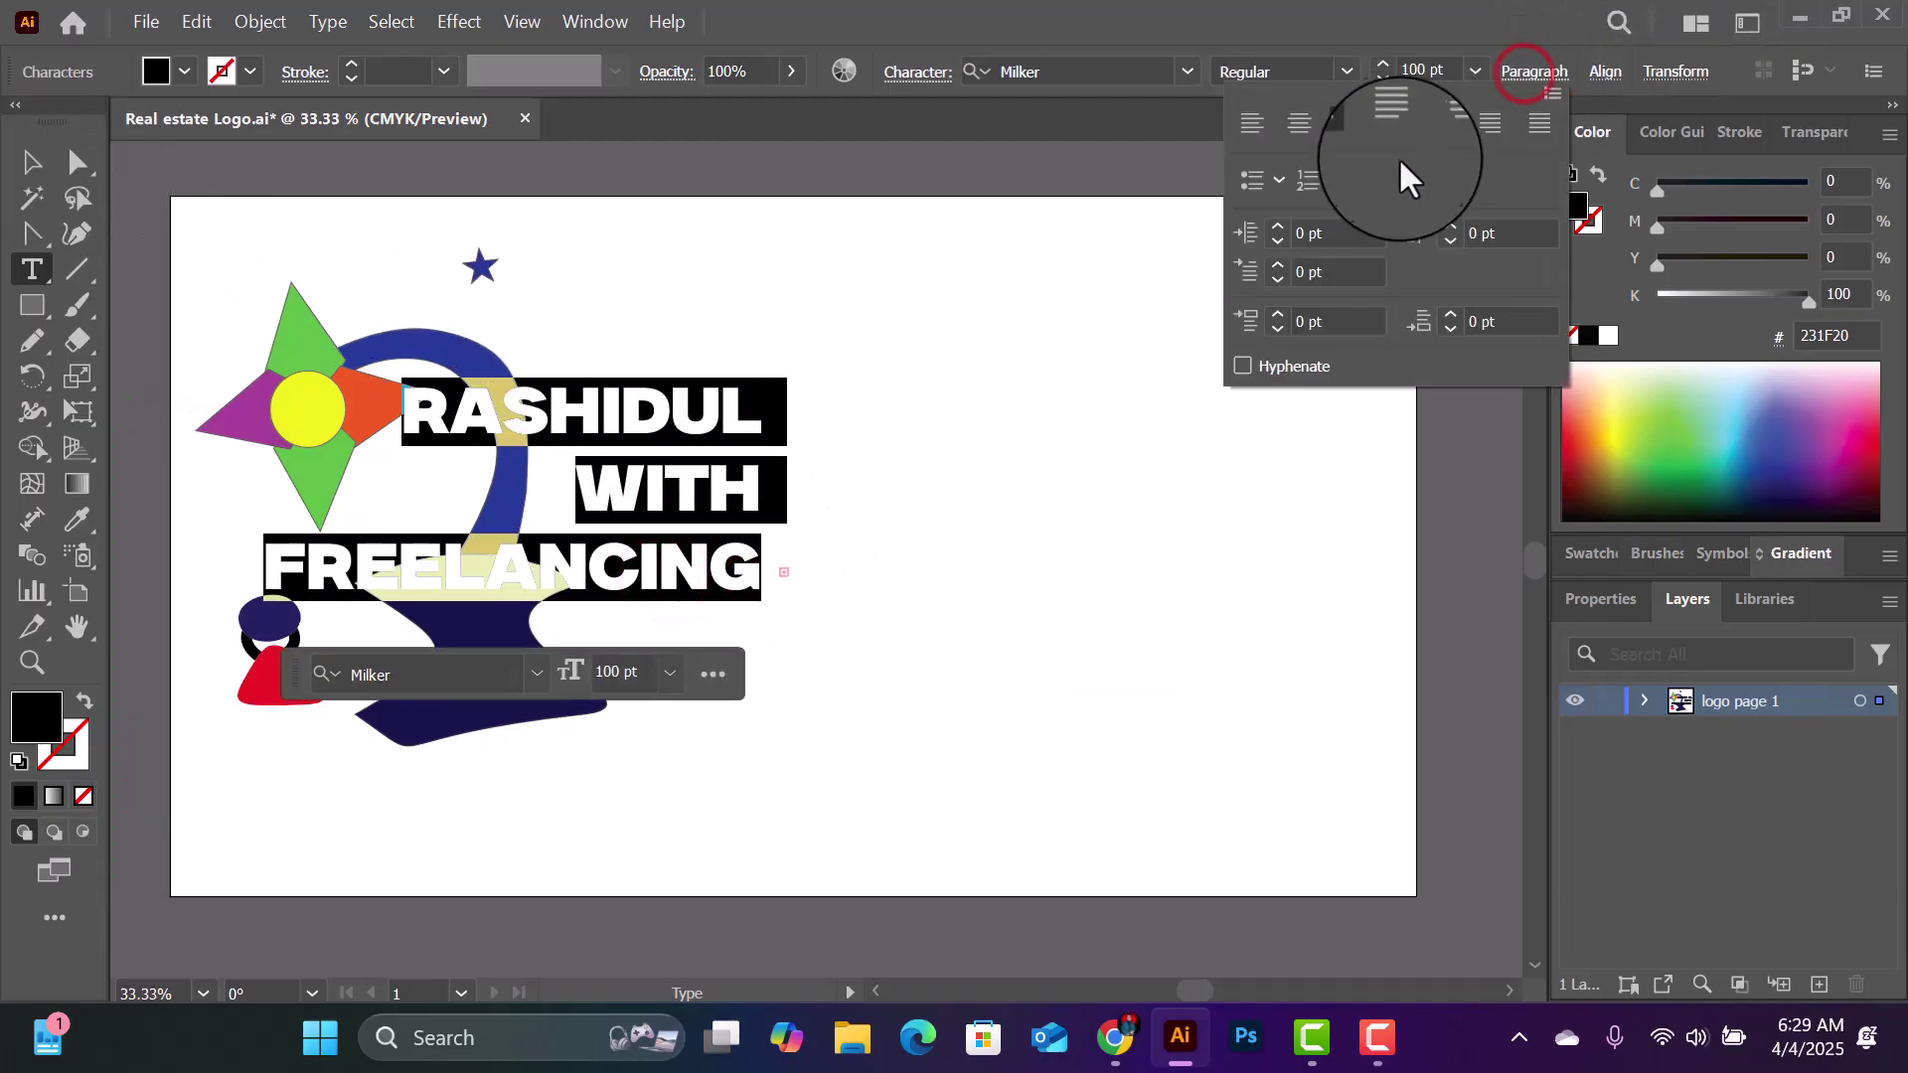
click(1398, 130)
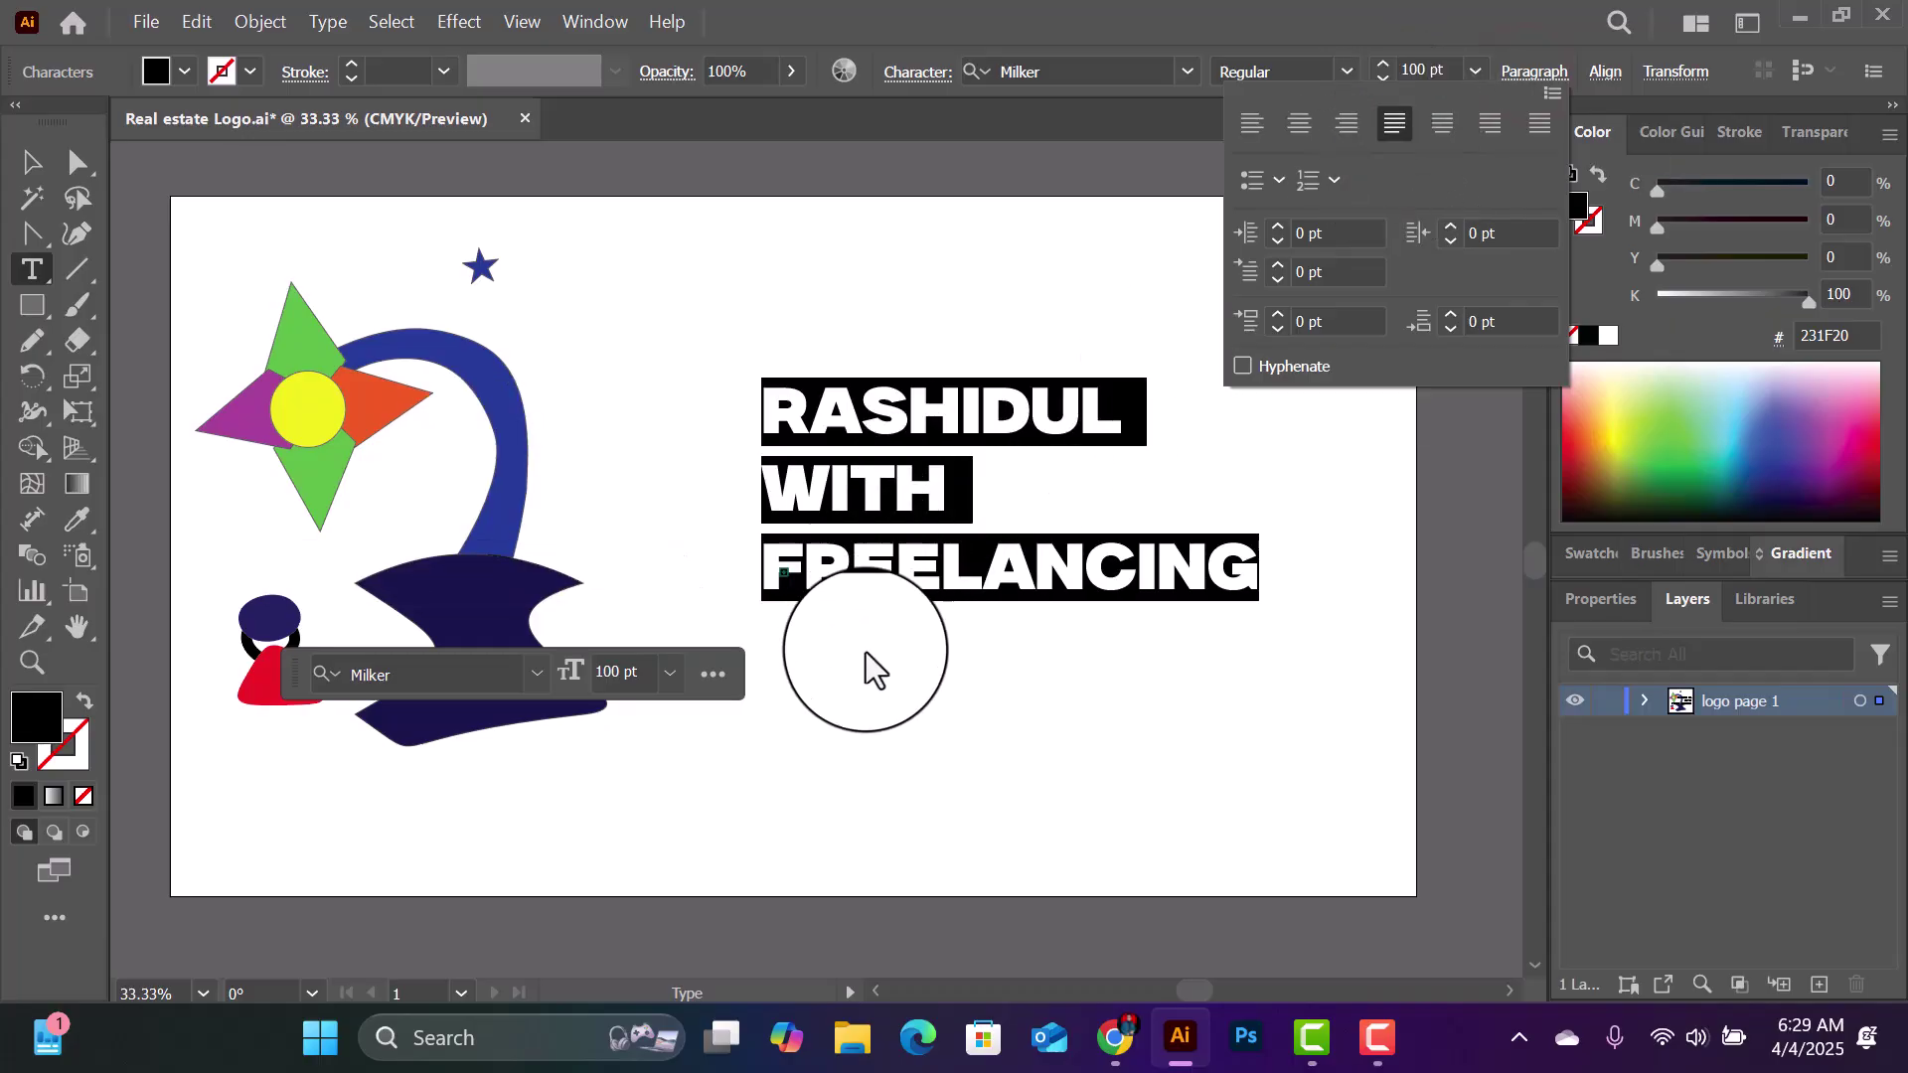
click(1440, 129)
click(1540, 127)
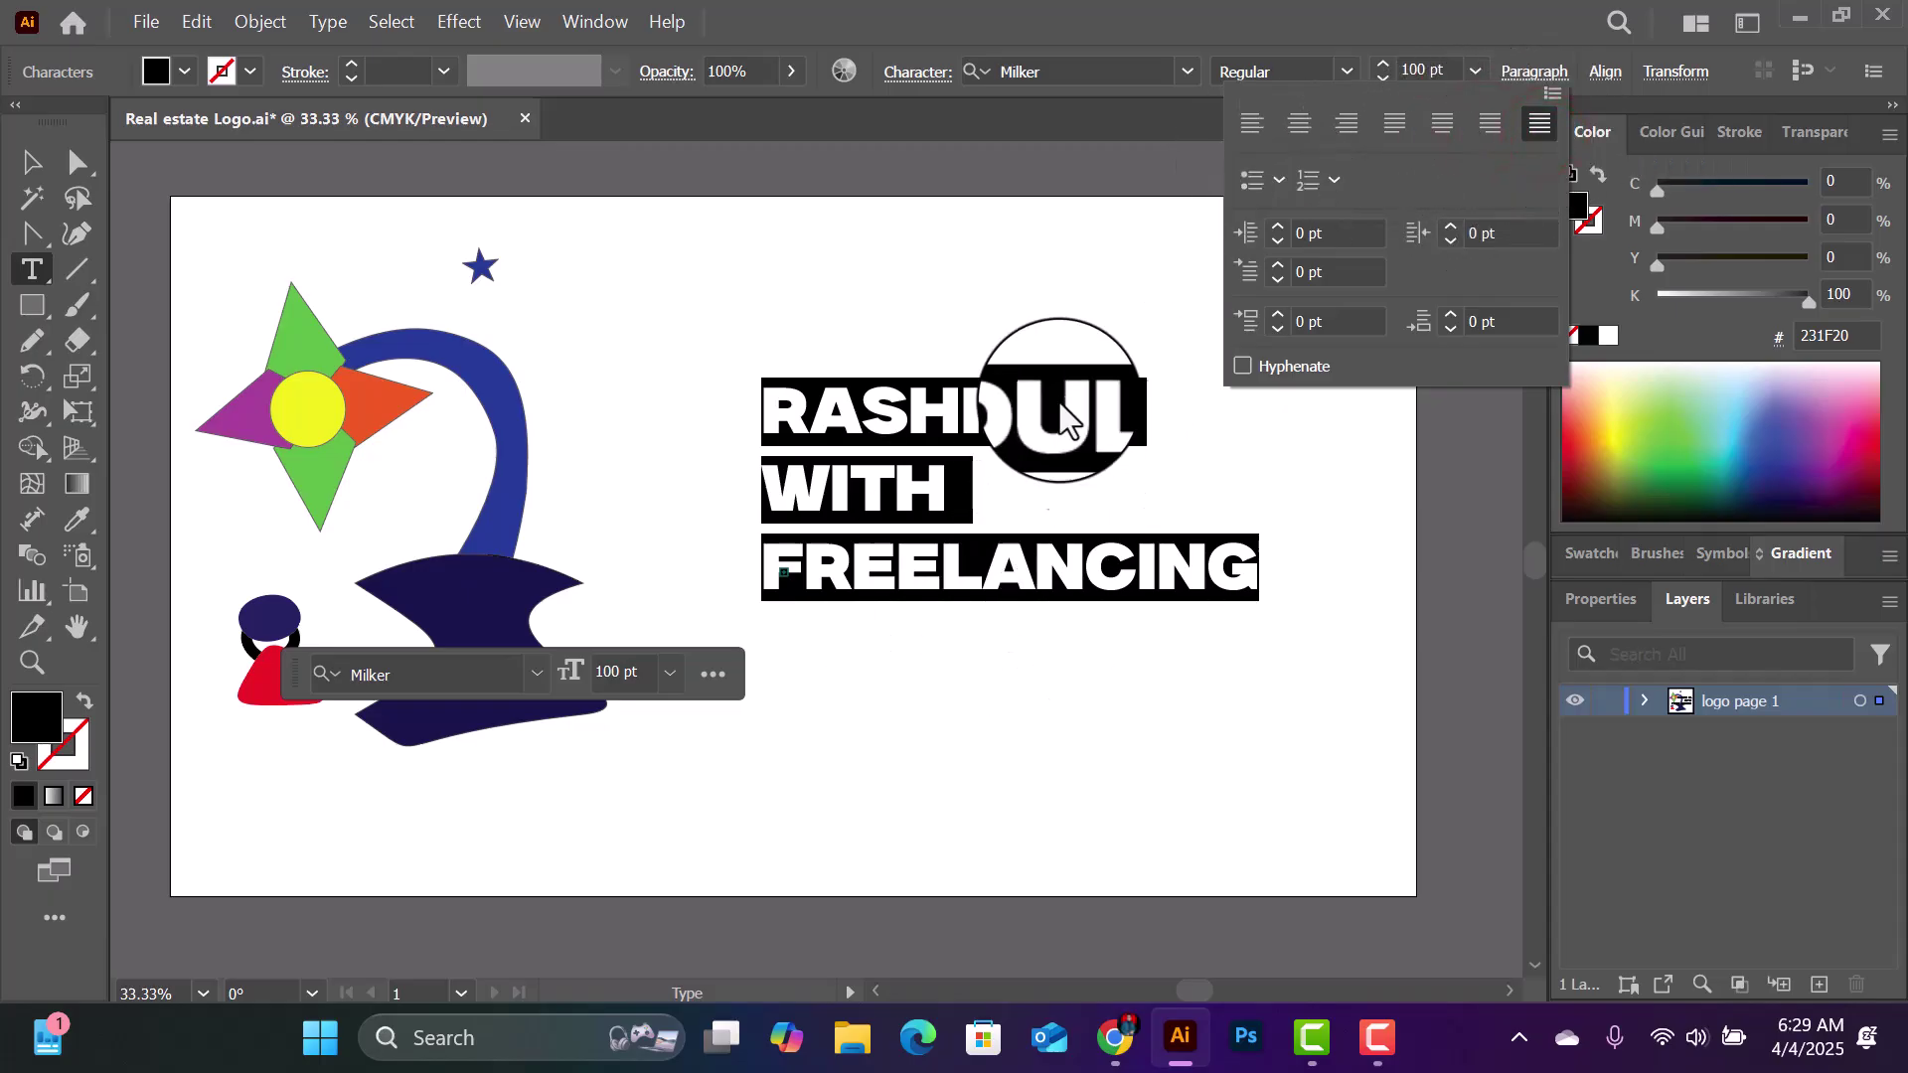
click(1301, 125)
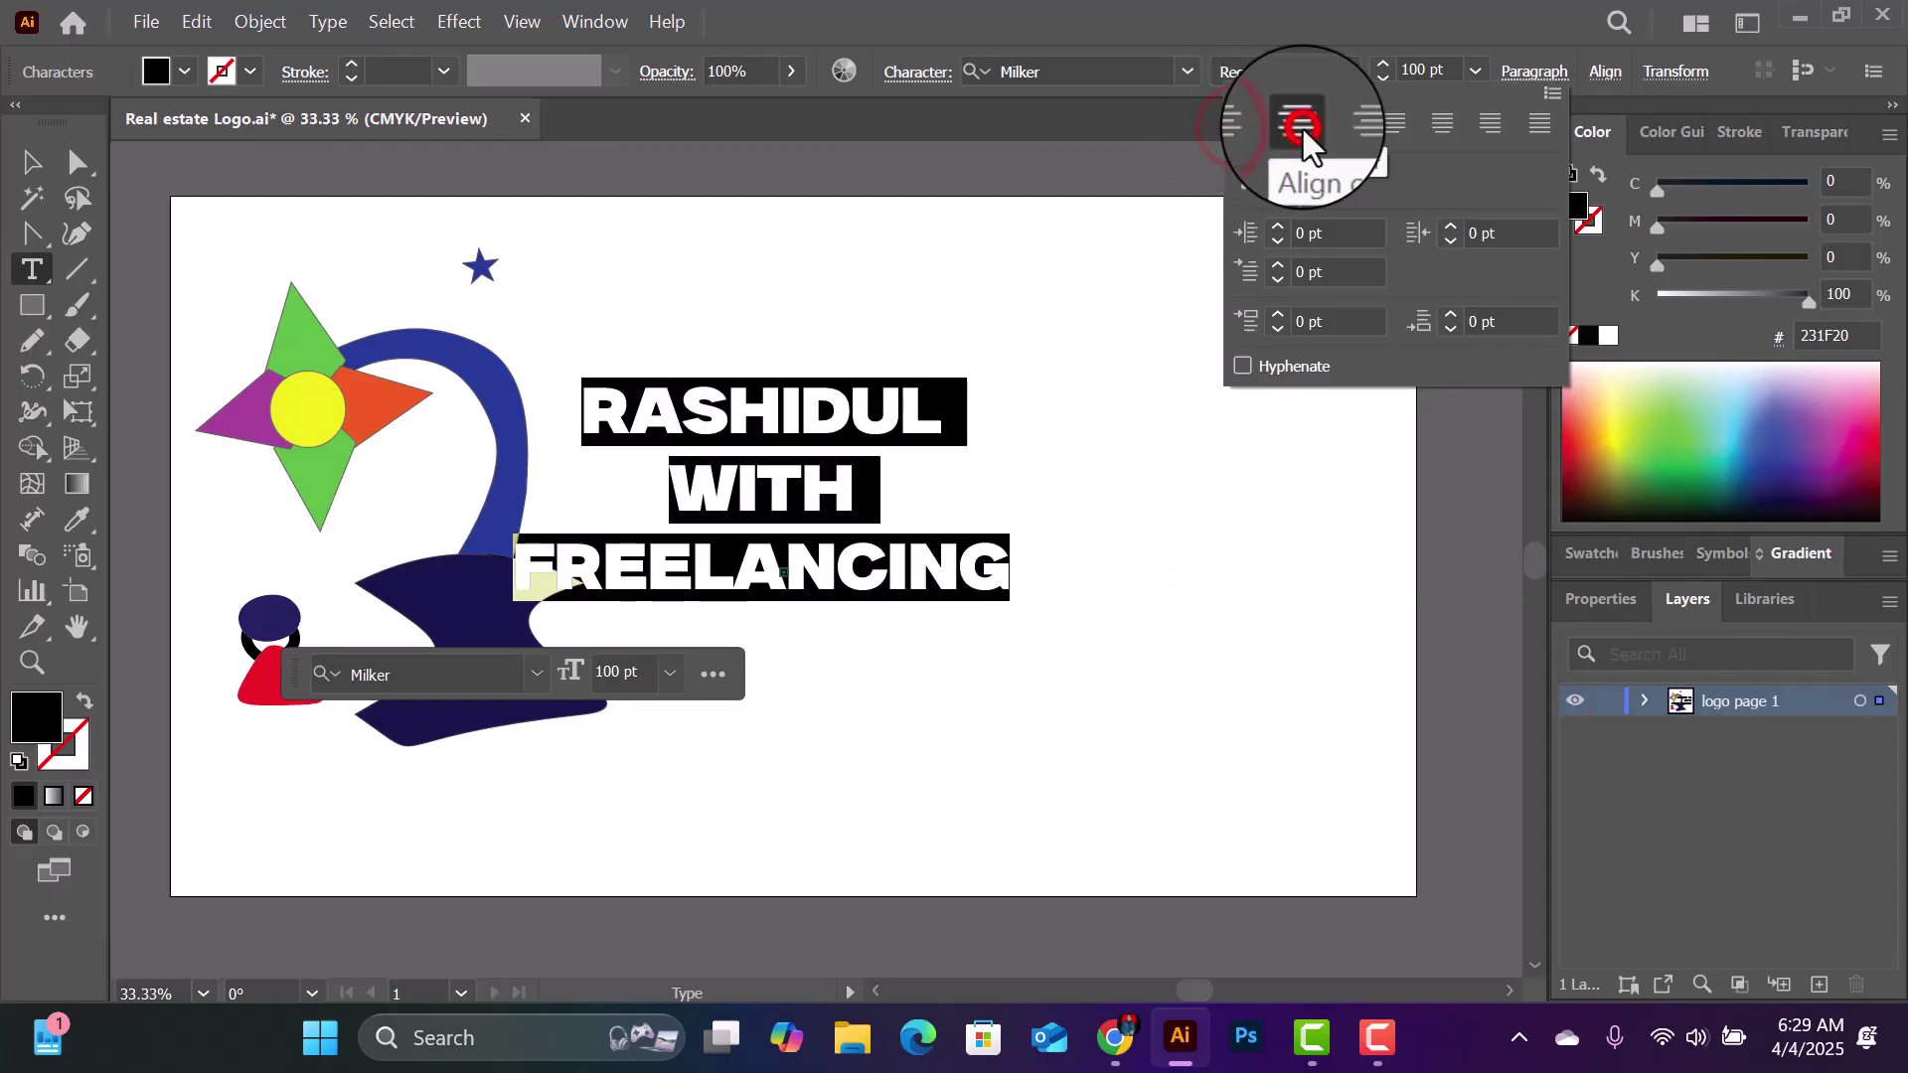
click(1255, 122)
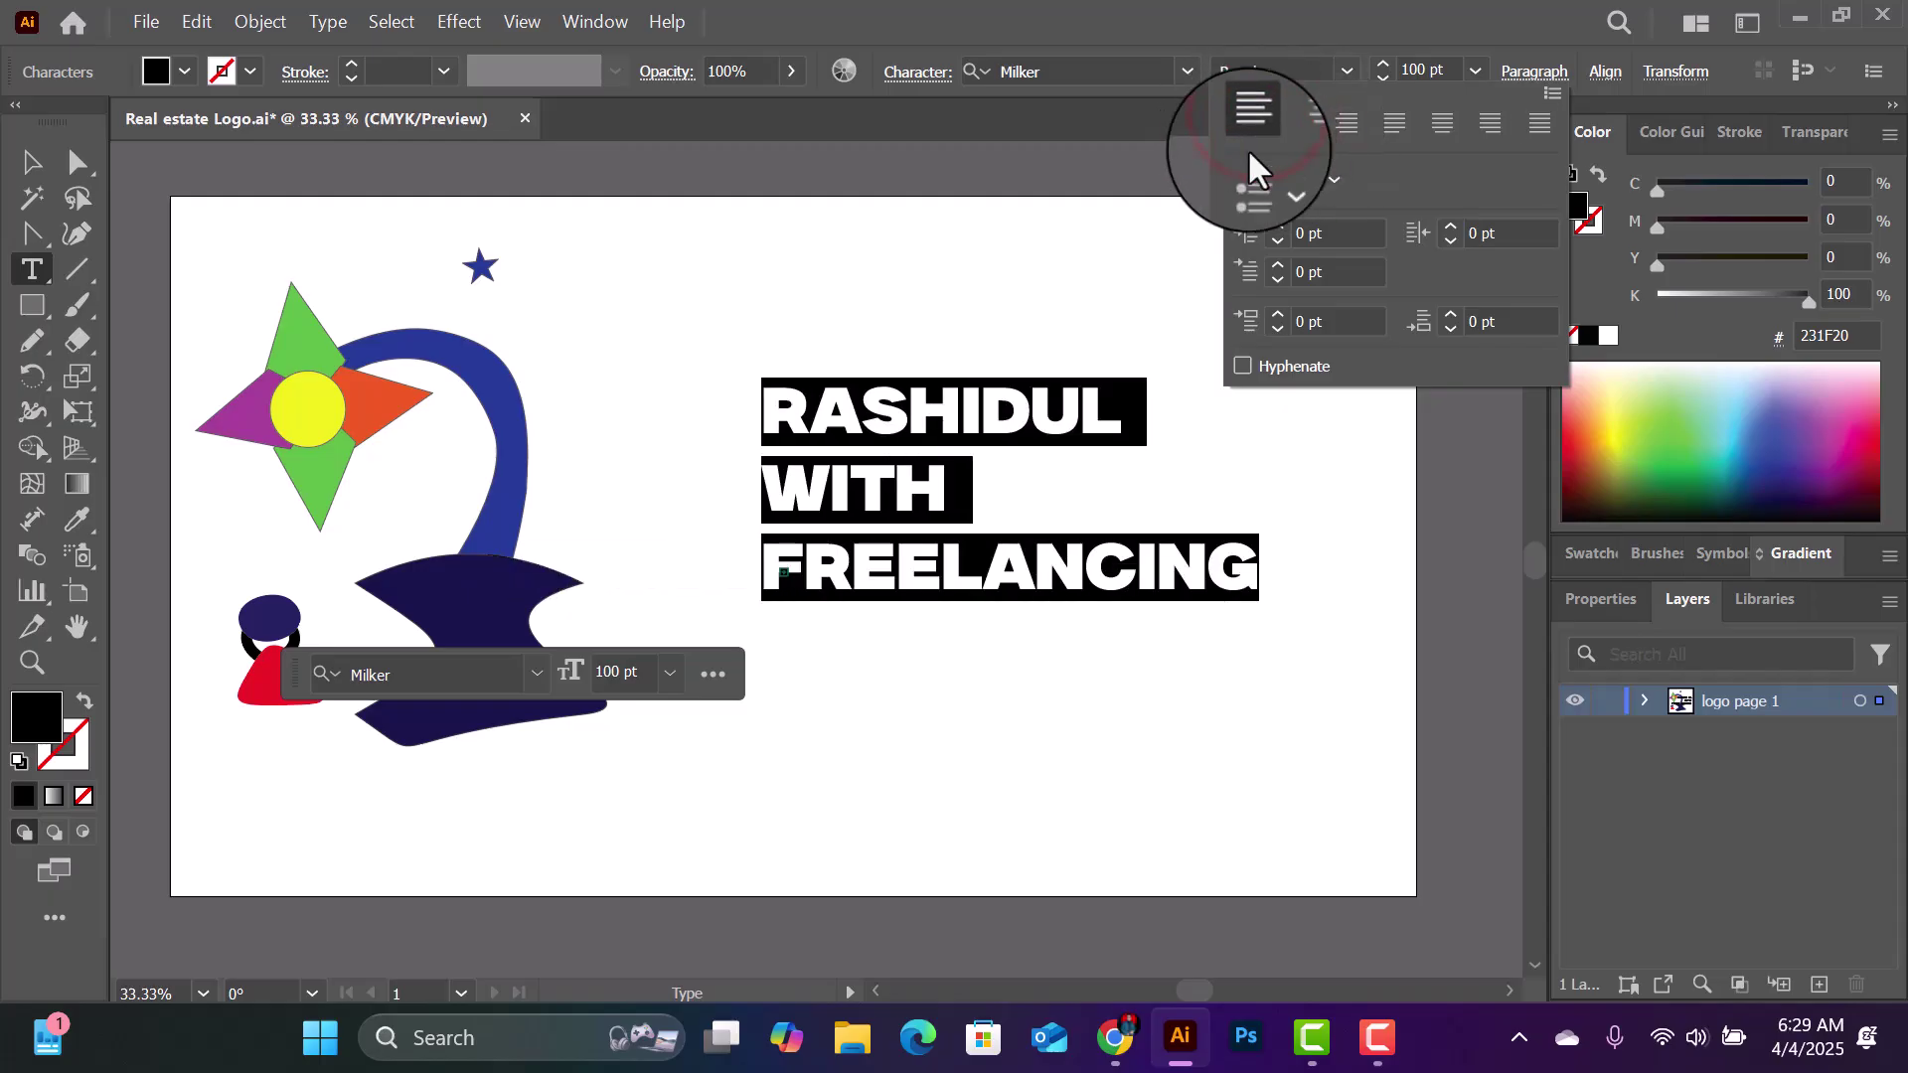
click(1520, 63)
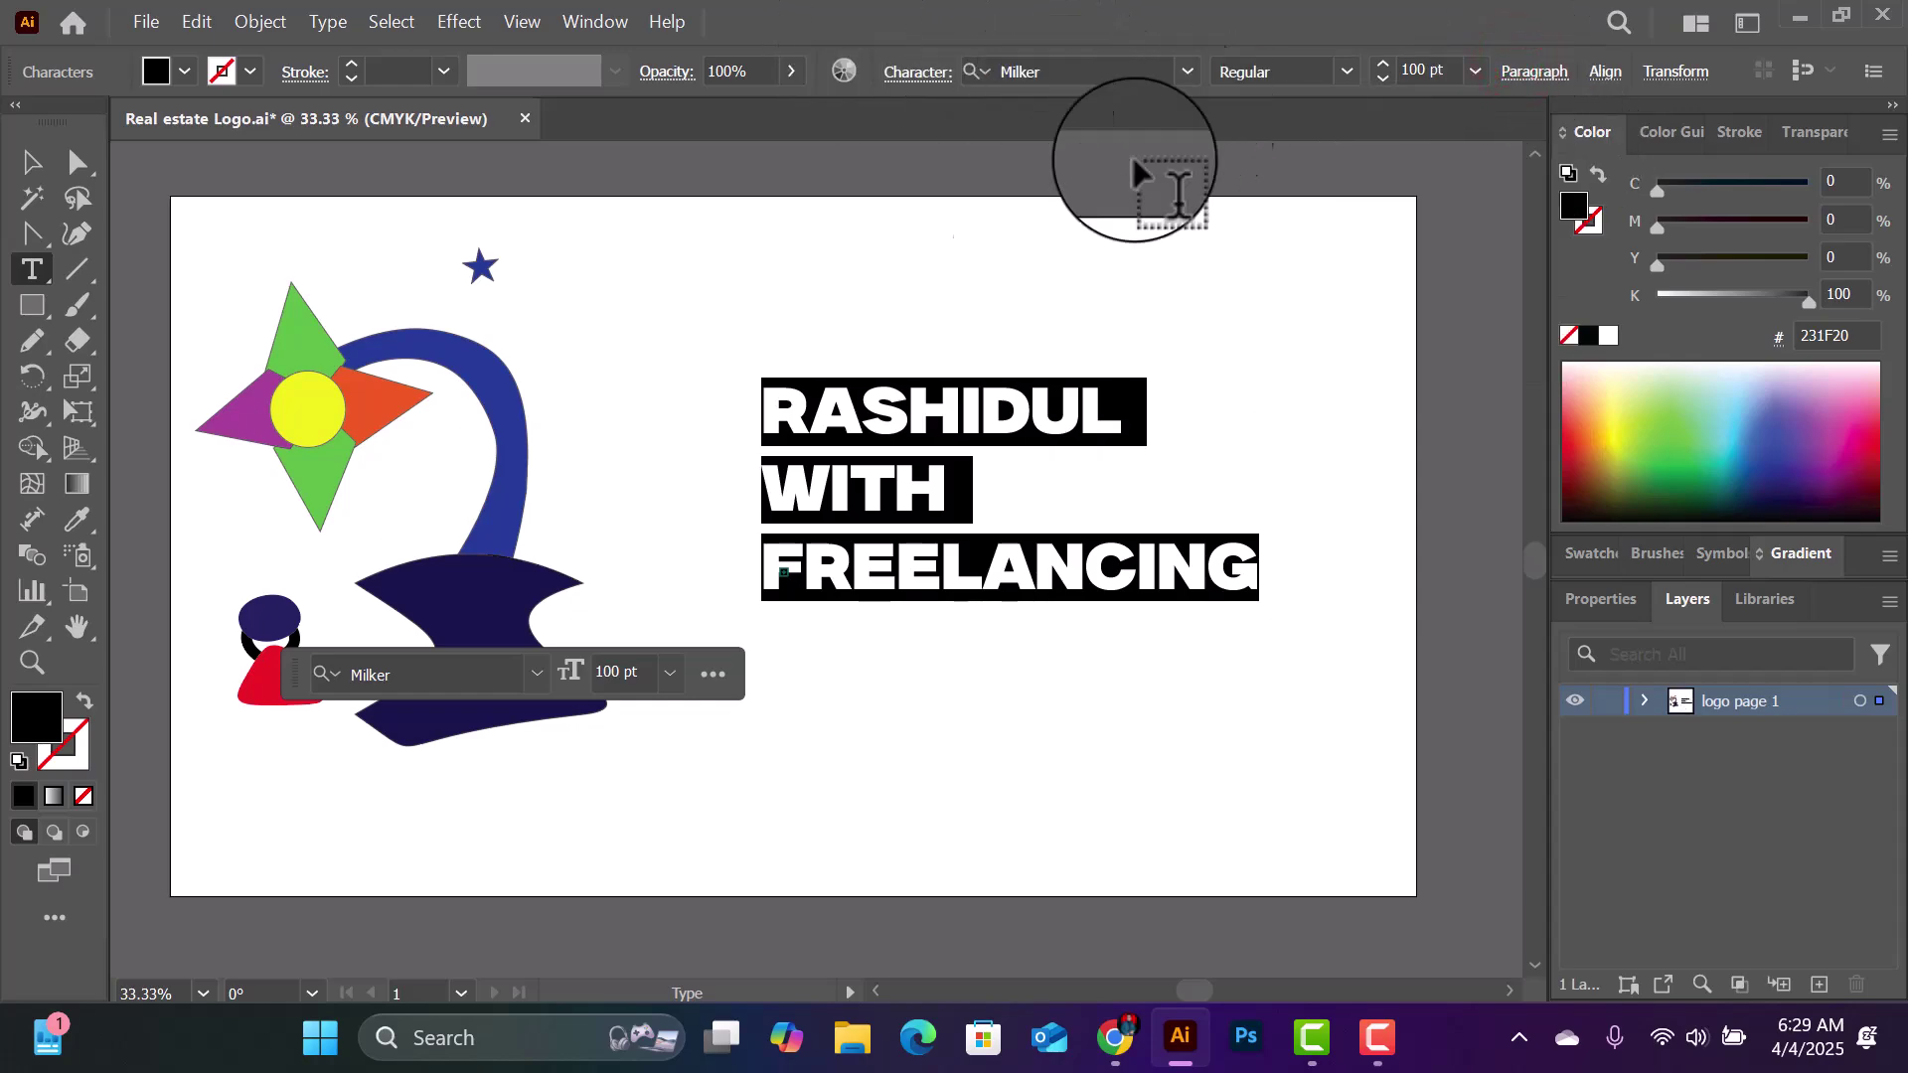
click(936, 416)
Step: Colour the word RASHIDUL blue from the Color panel spectrum
drag(1108, 409, 752, 419)
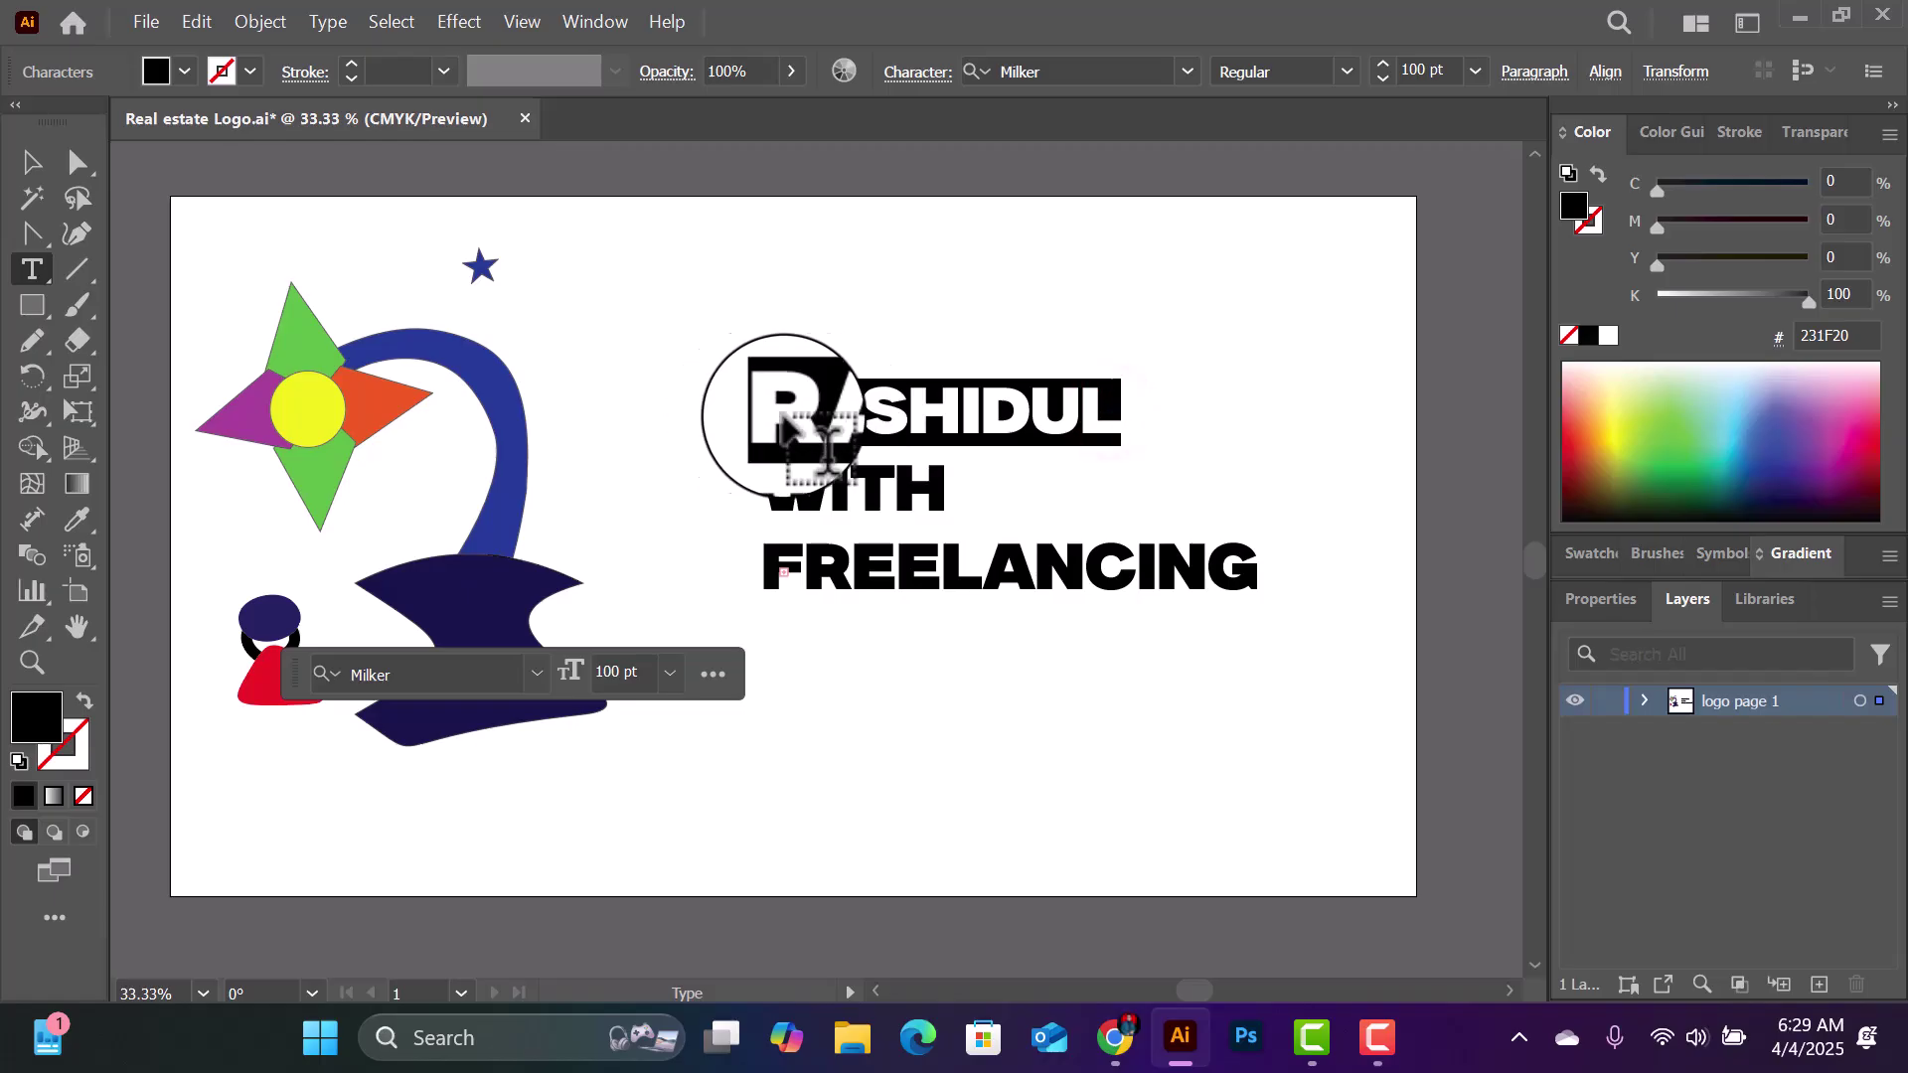
click(1075, 400)
drag(1103, 410, 760, 434)
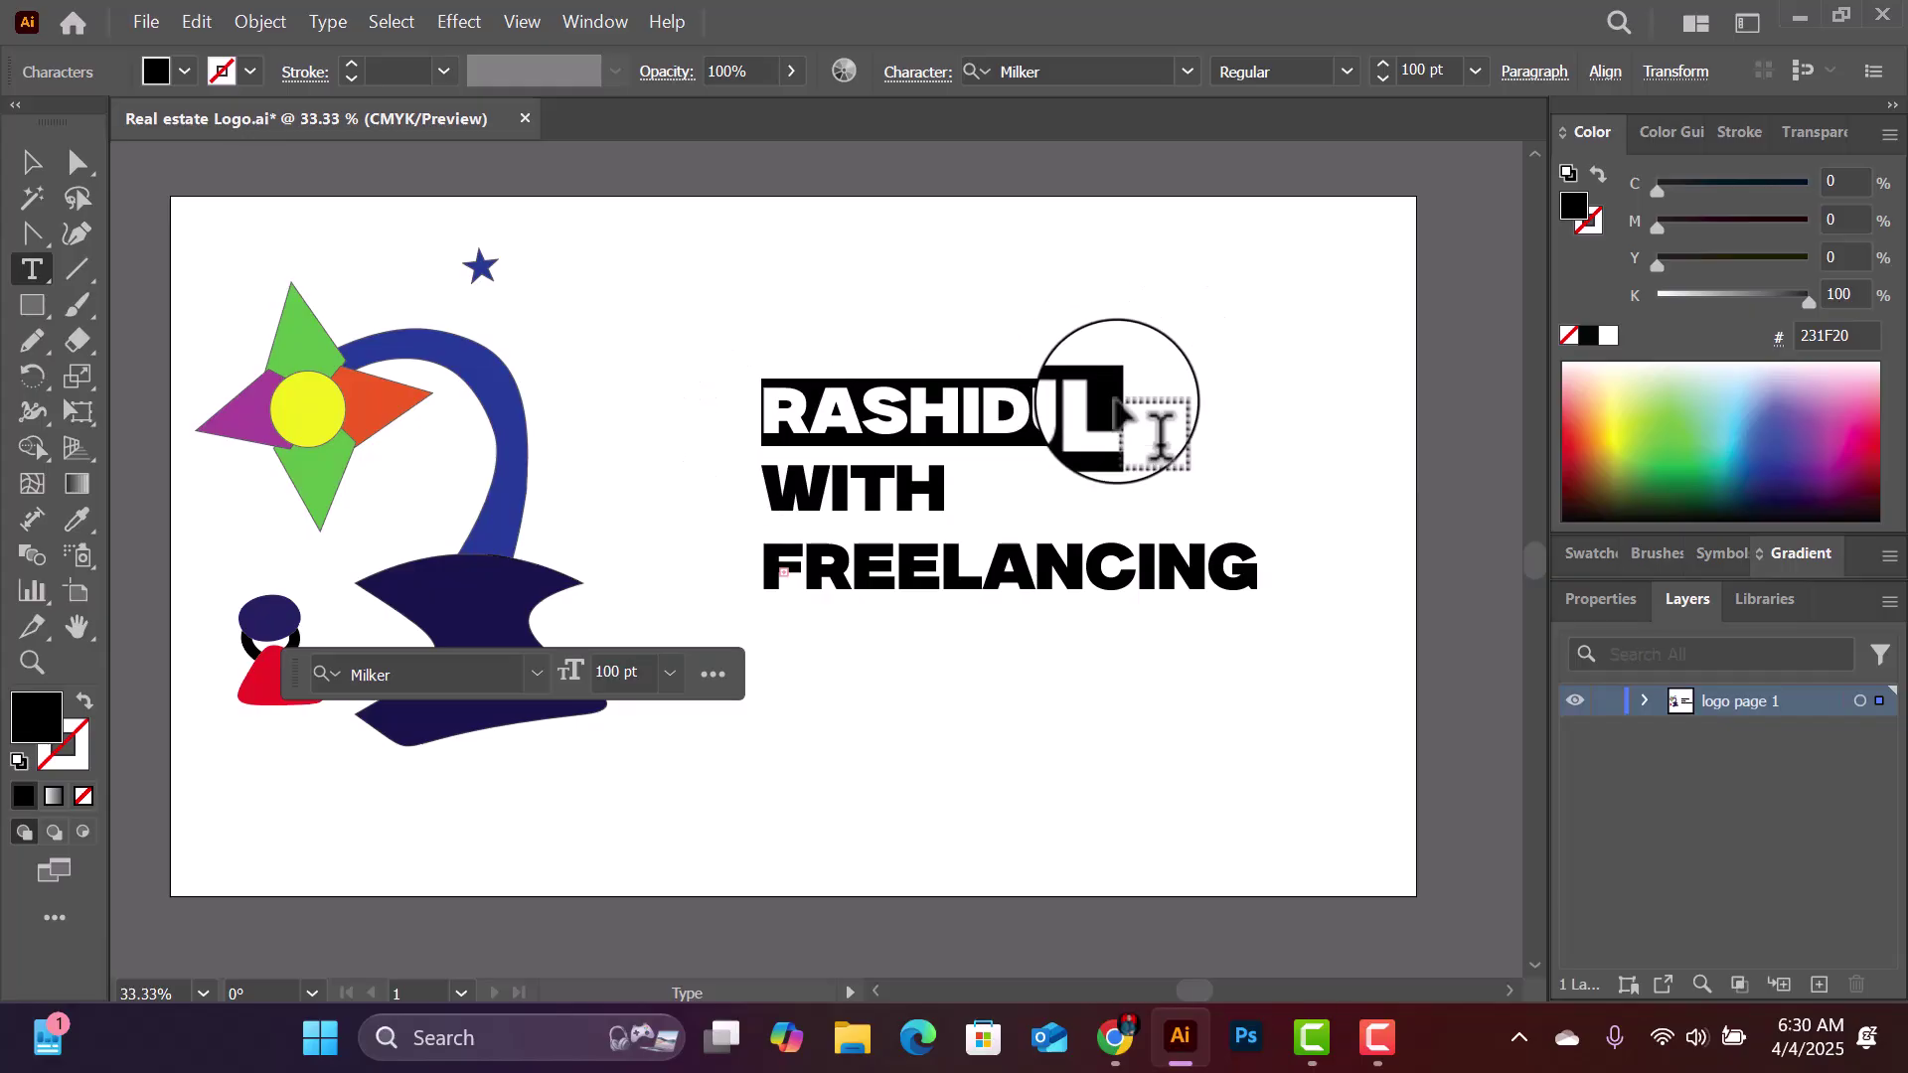
click(1781, 459)
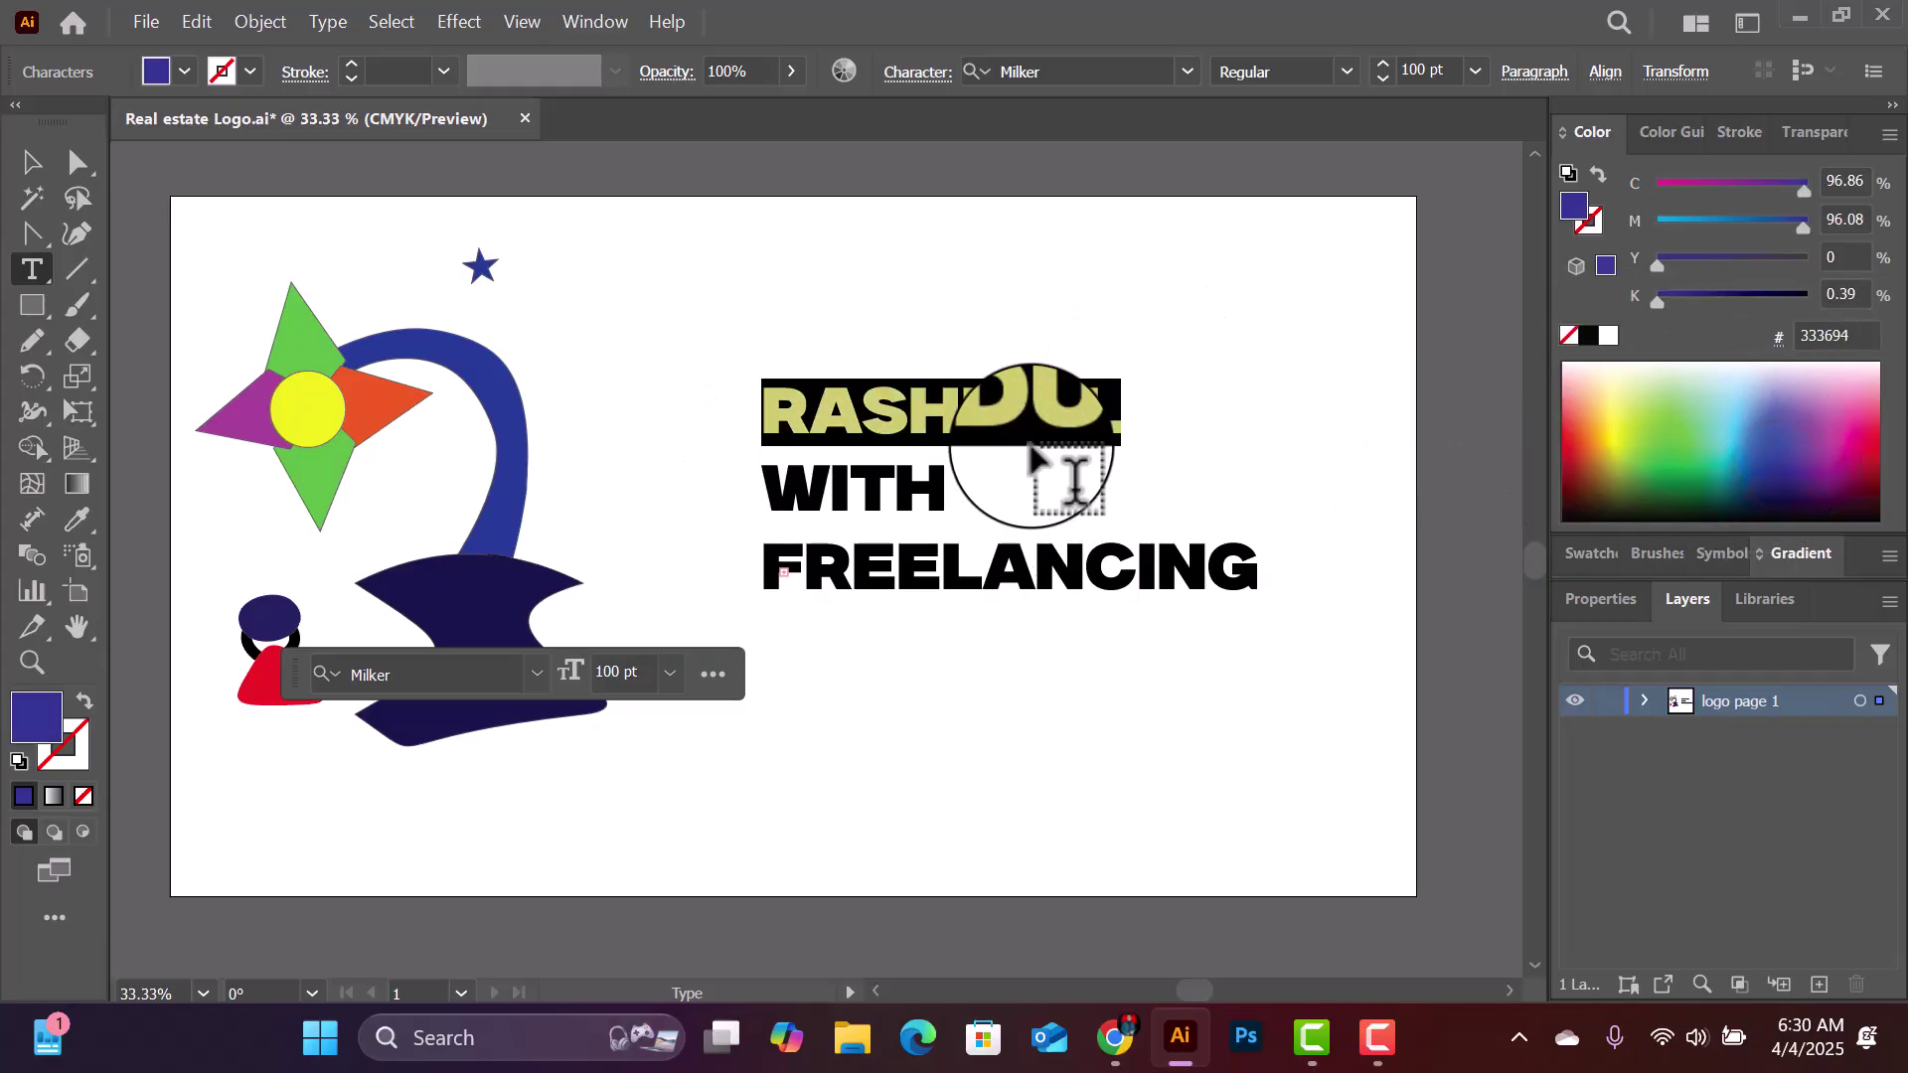
click(940, 499)
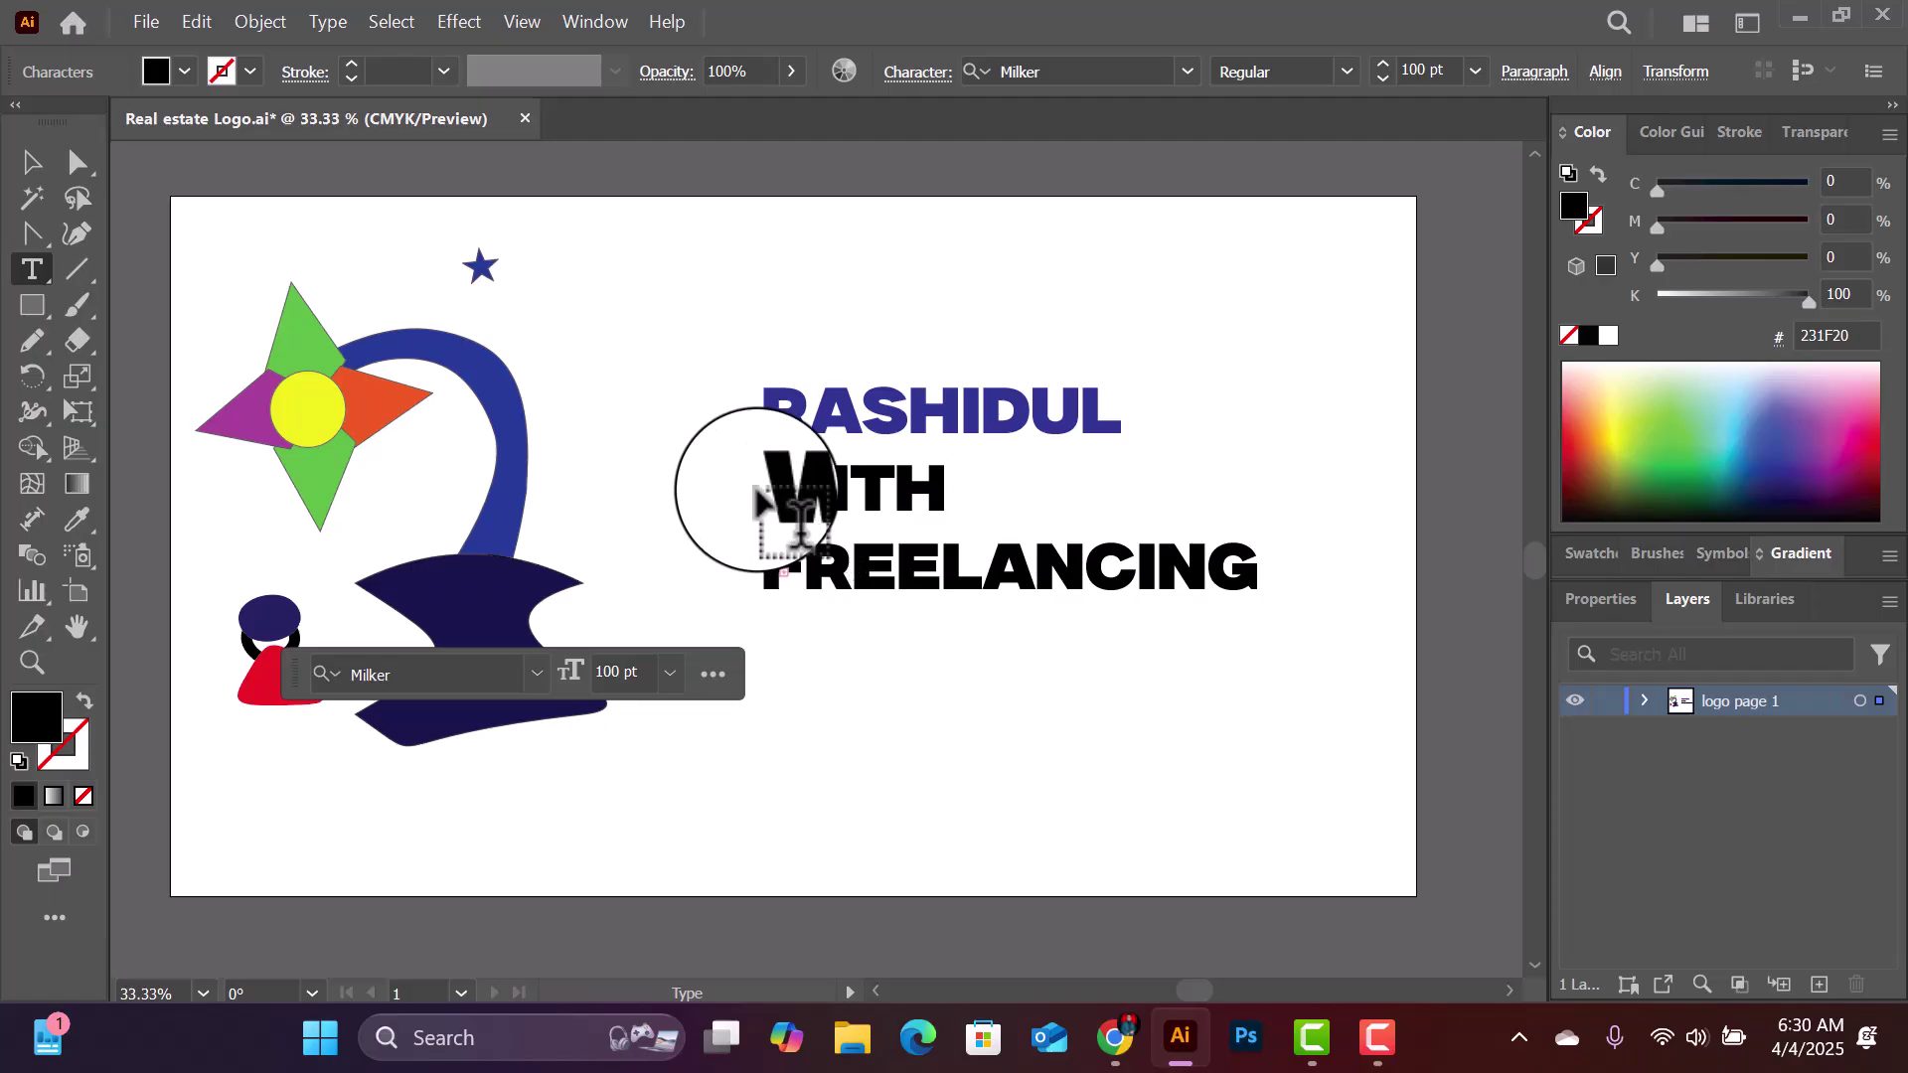
Step: Colour the letters of WITH yellow W, red I, green T and purple H
drag(763, 471, 828, 478)
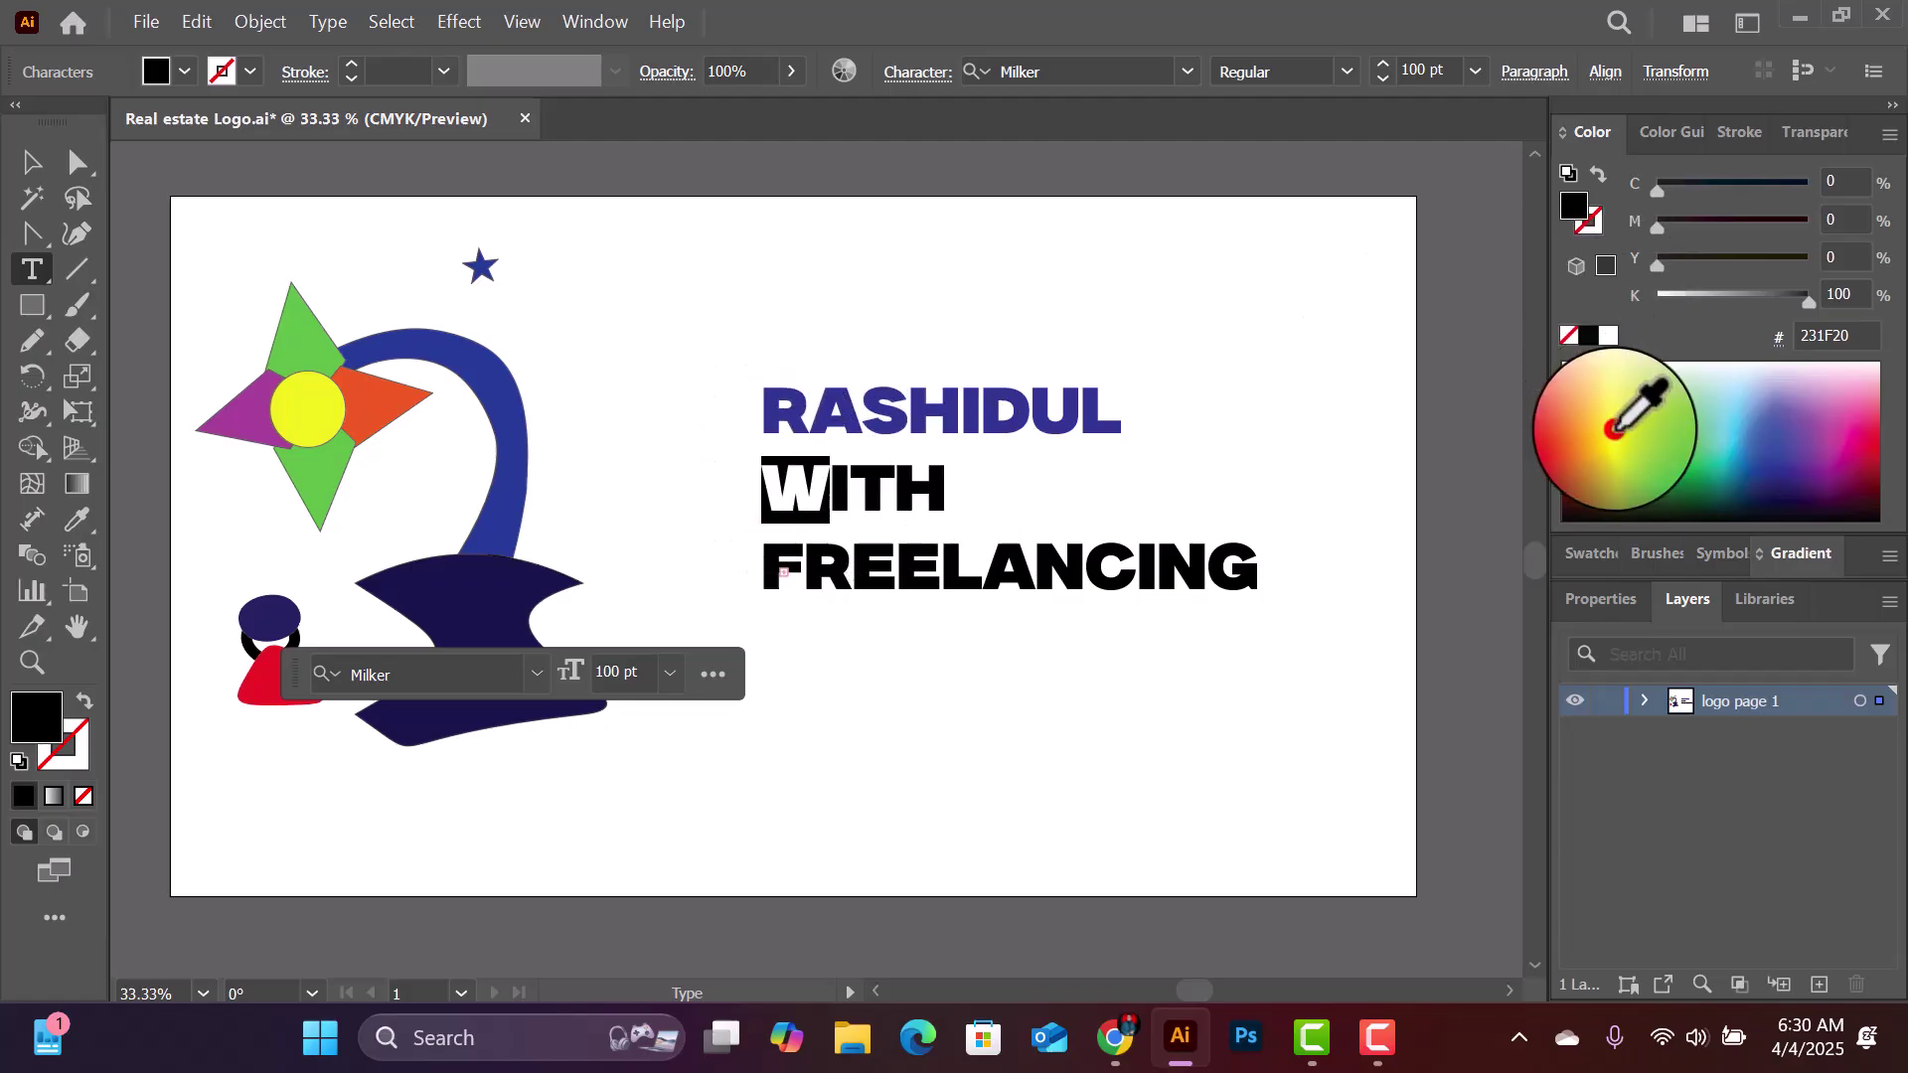
click(1615, 427)
click(837, 490)
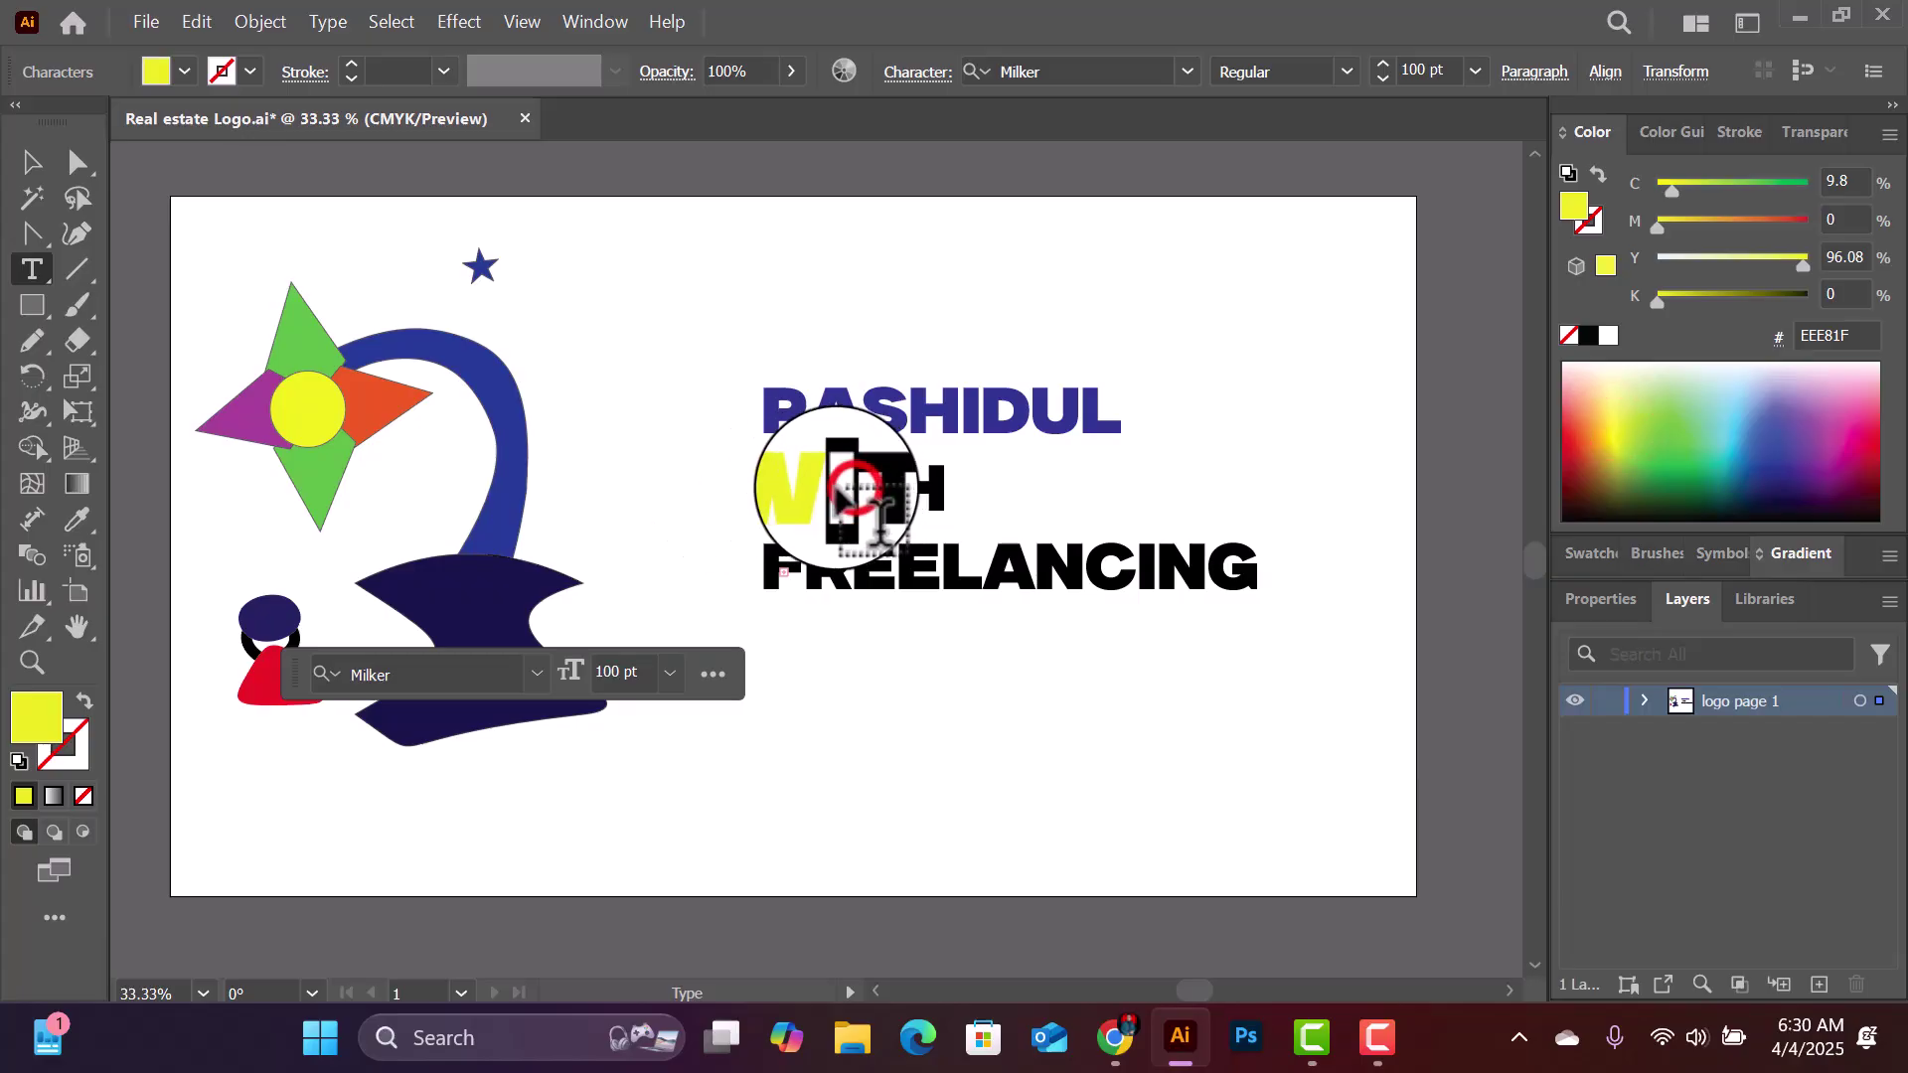
click(1588, 453)
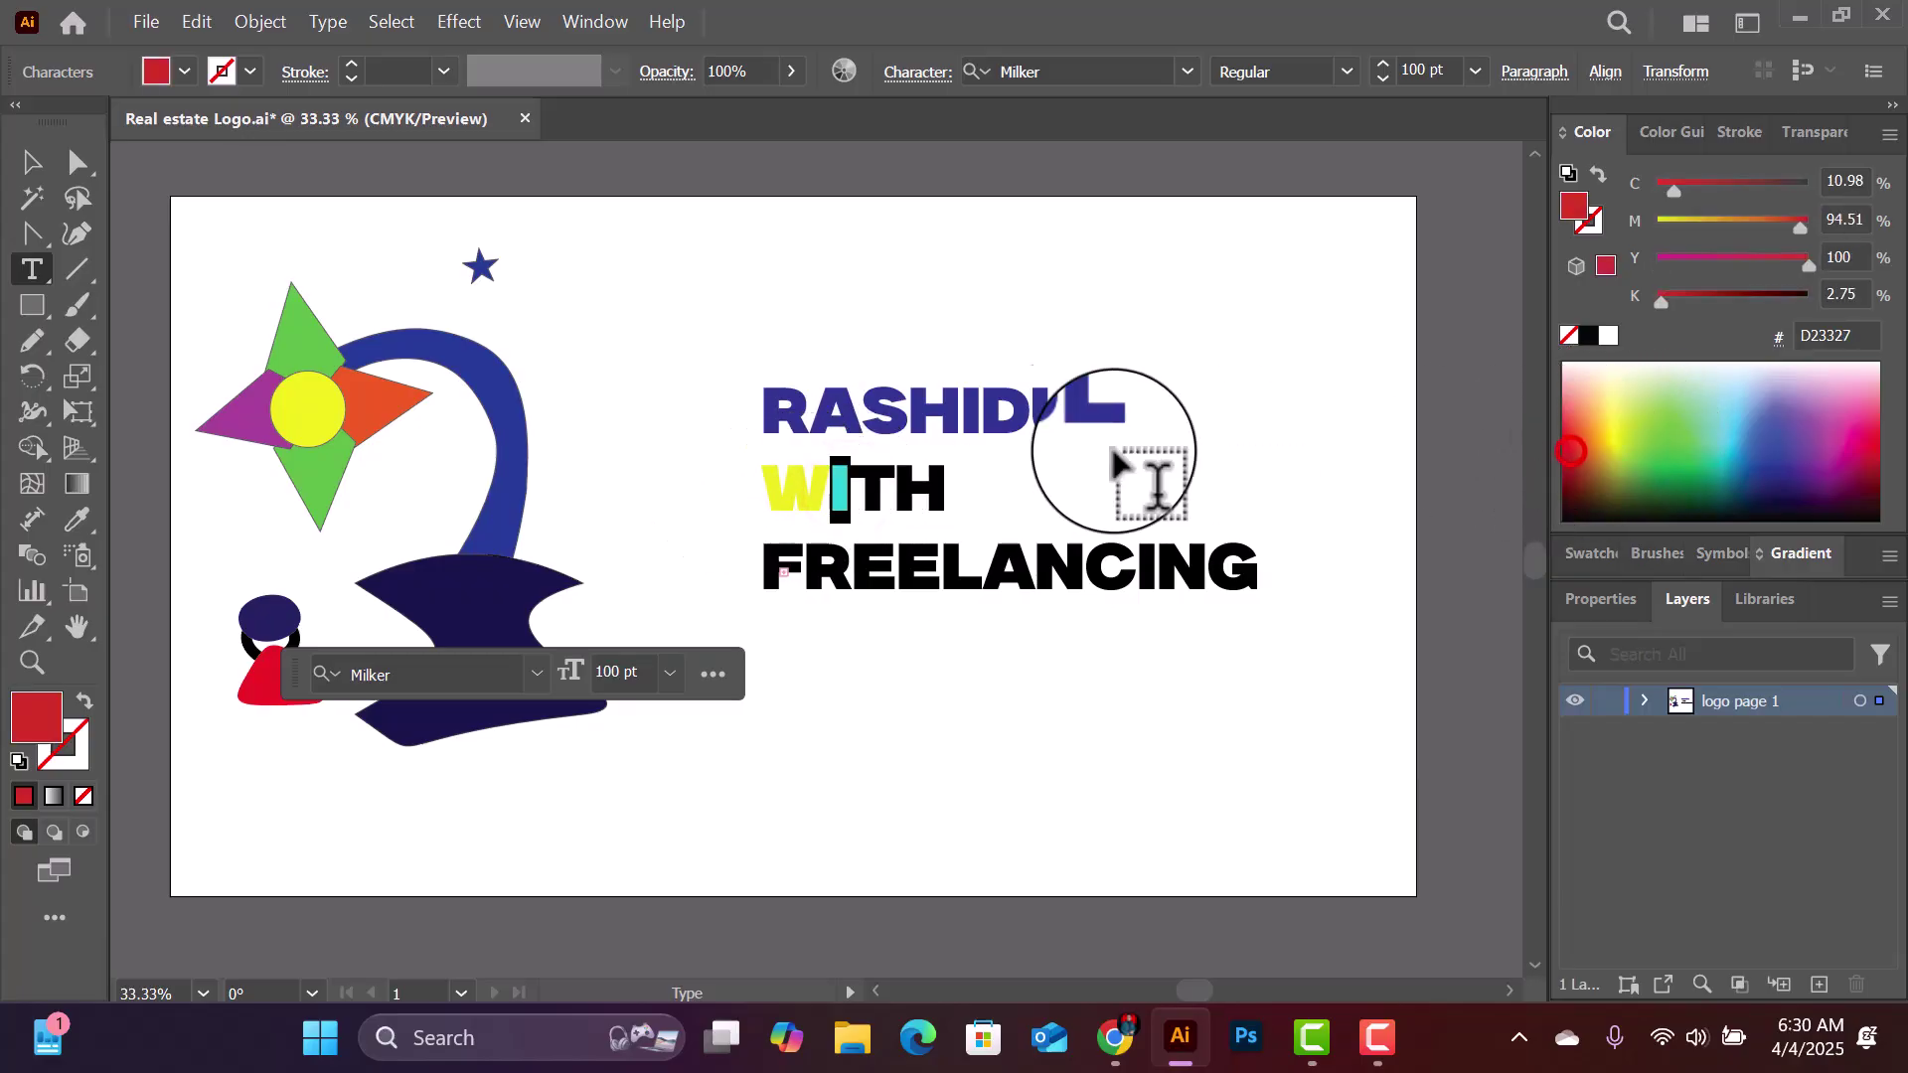
drag(894, 485, 851, 487)
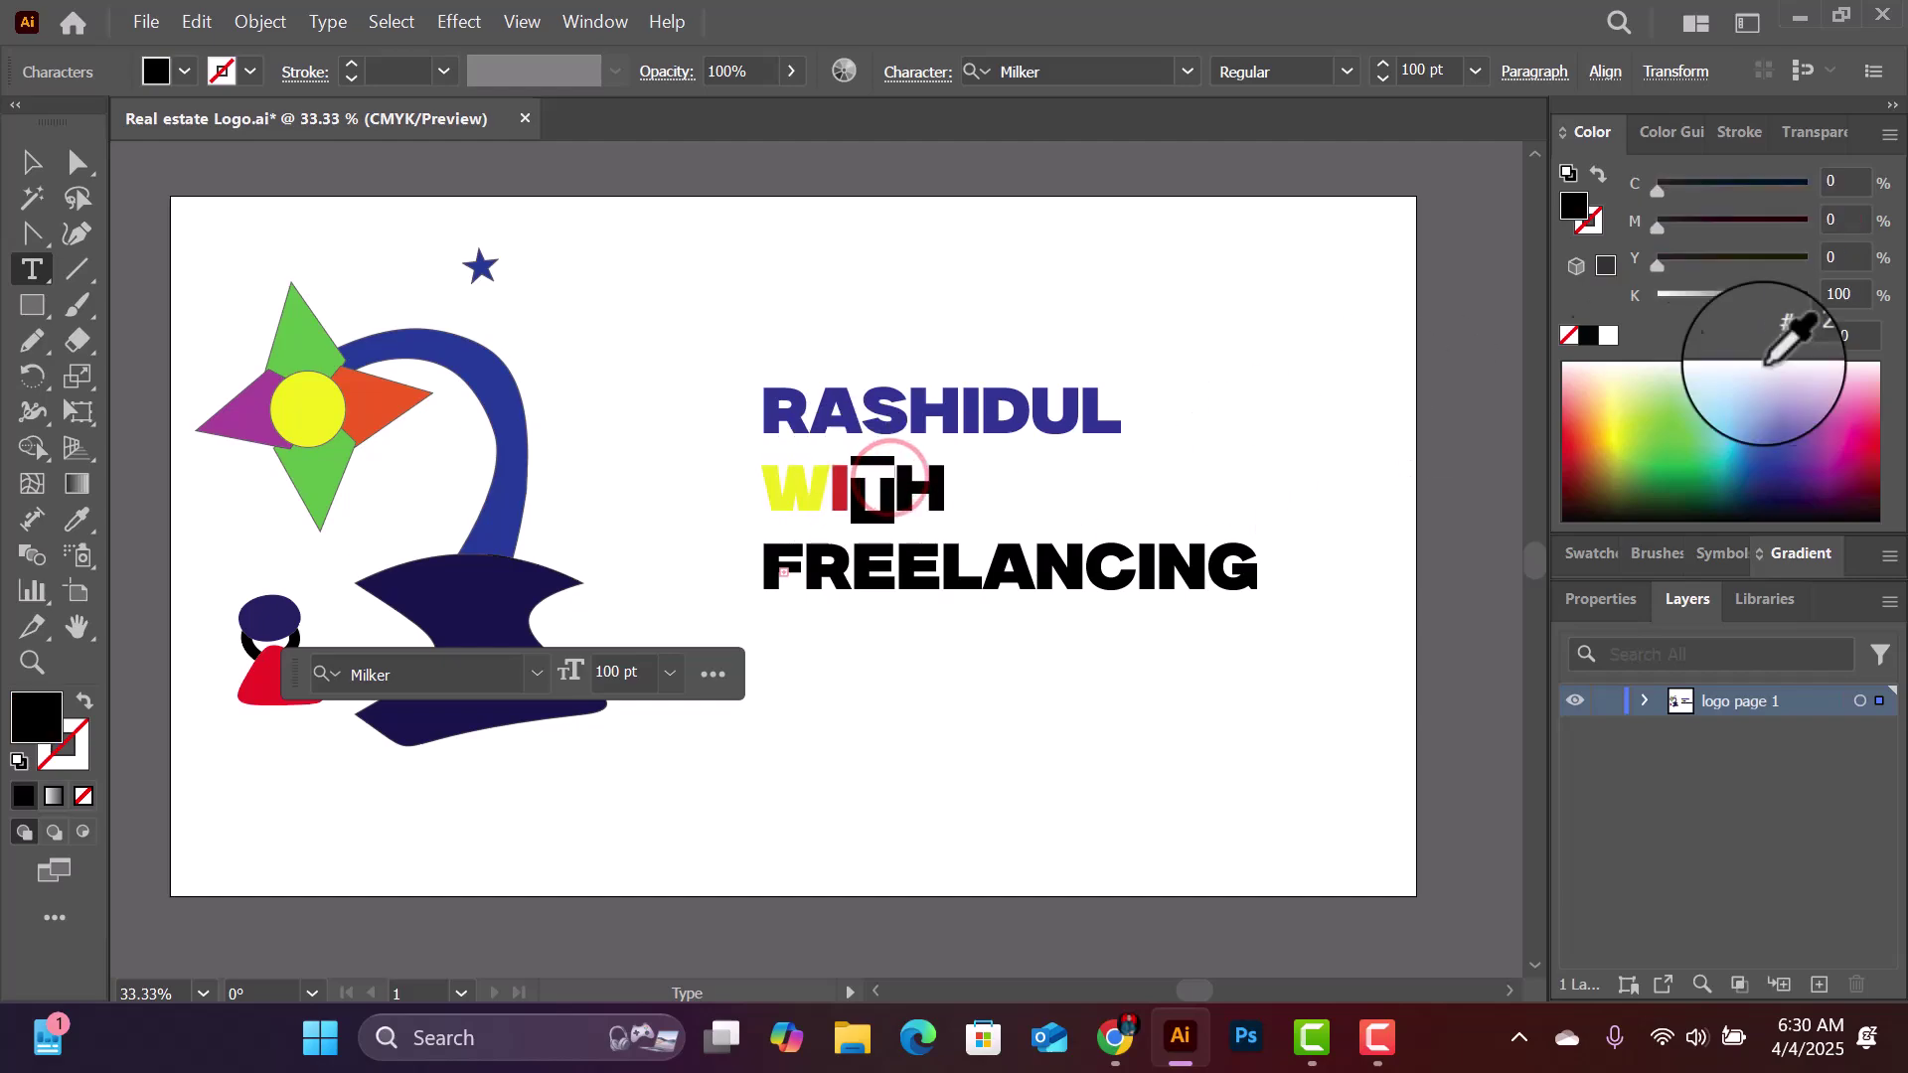
click(1657, 438)
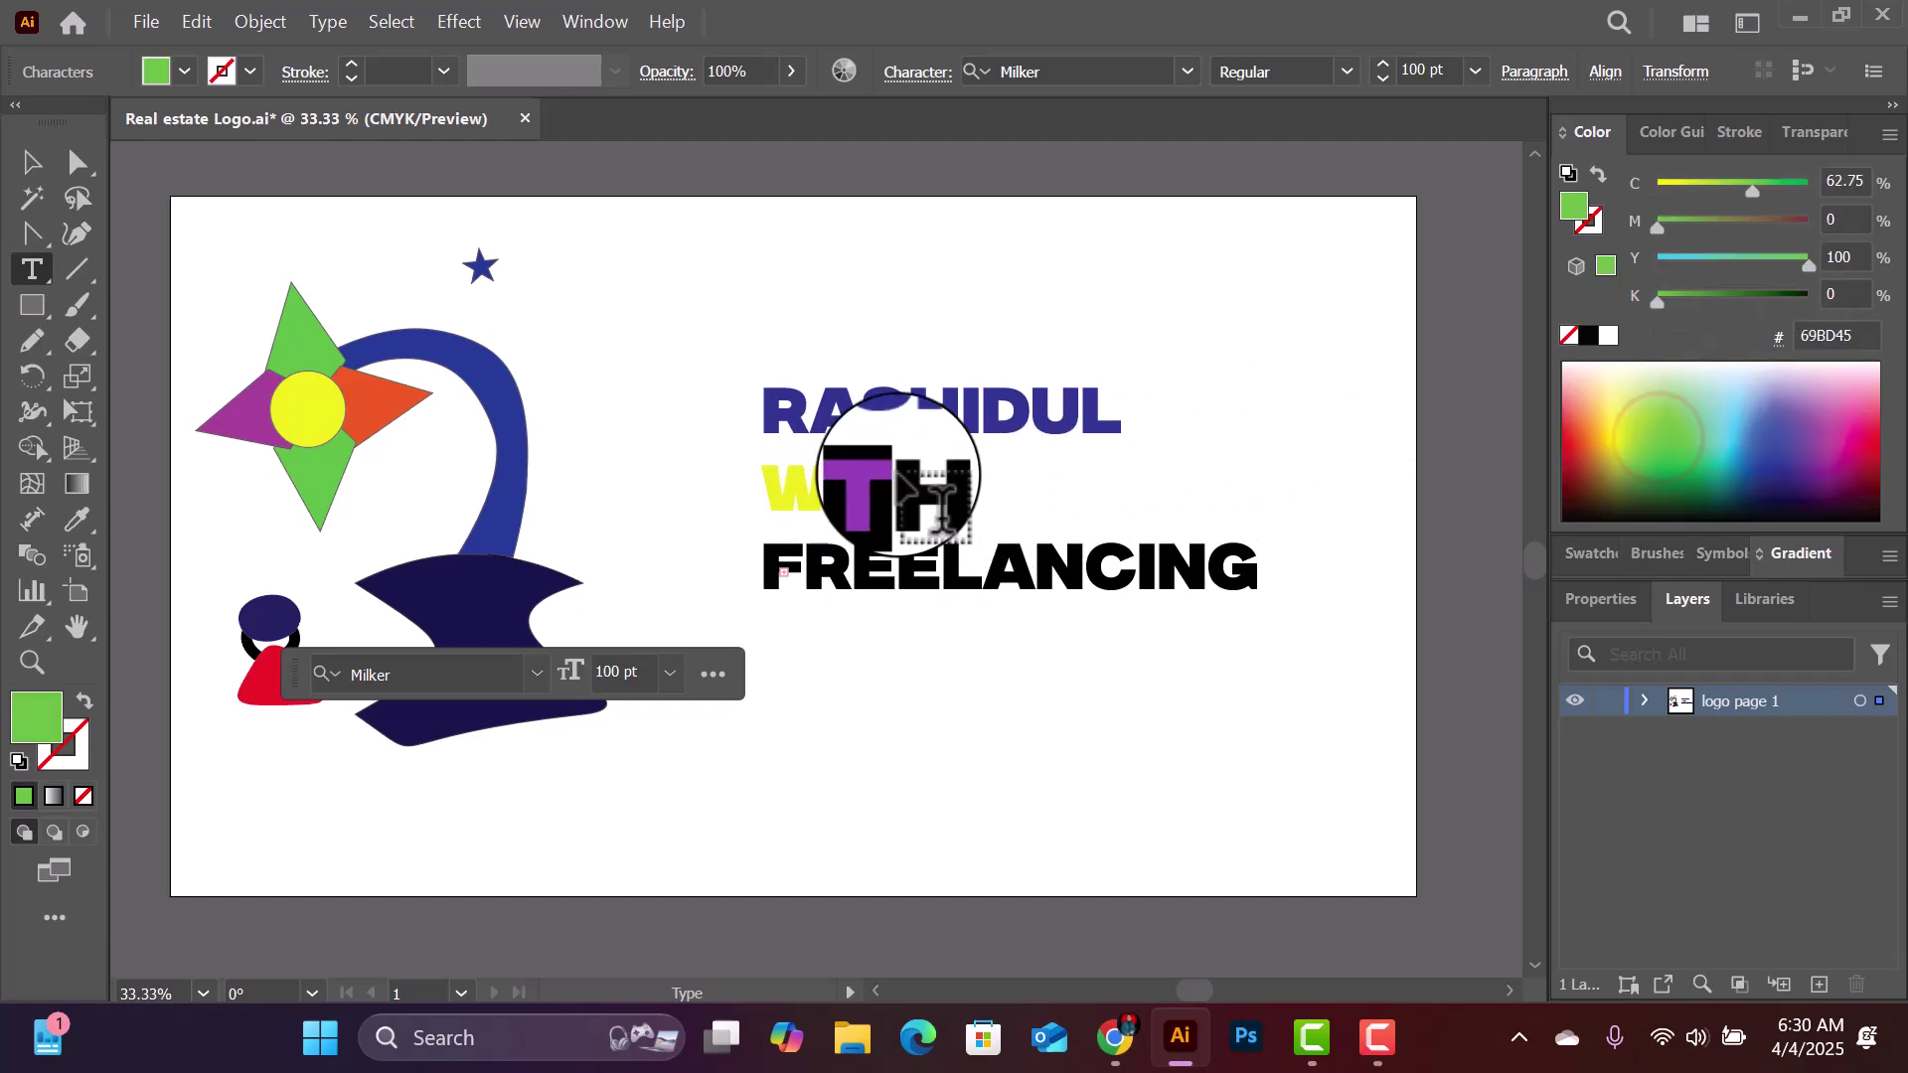
drag(901, 484, 959, 487)
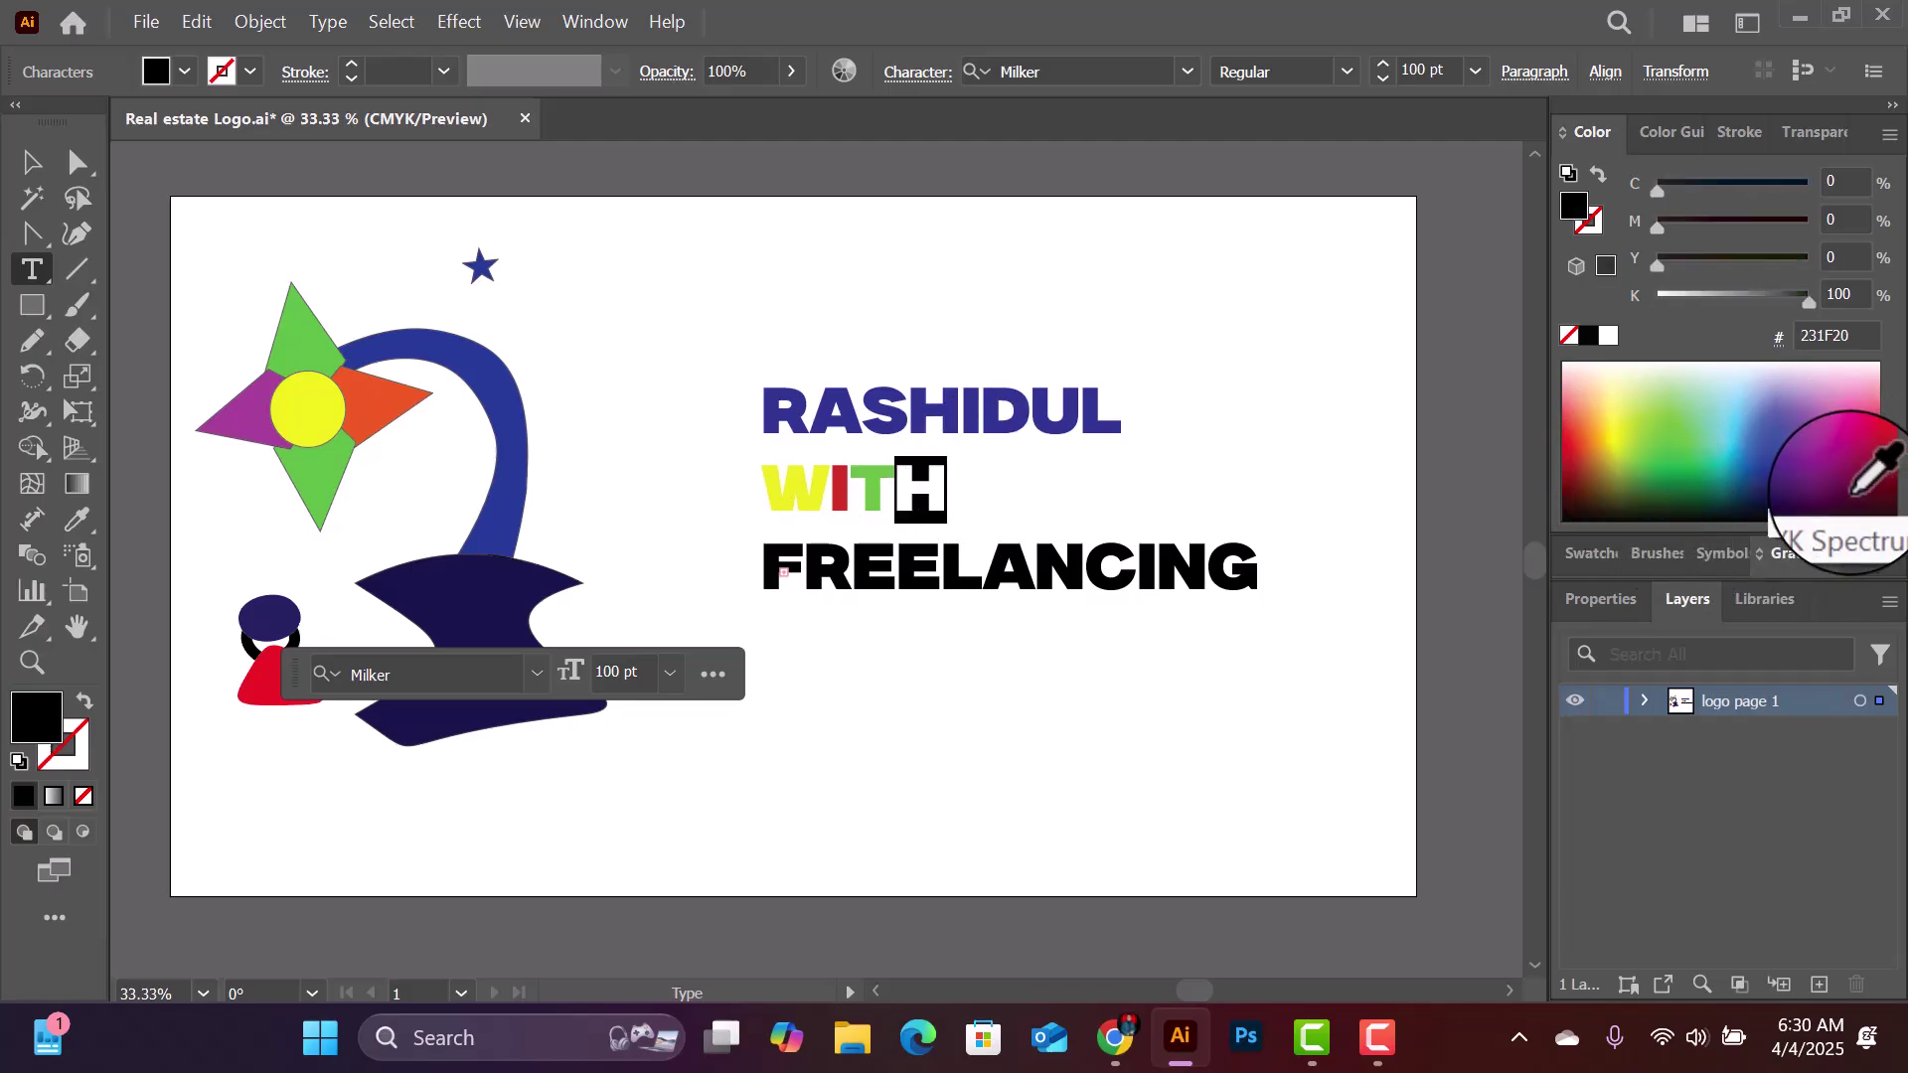
click(1836, 440)
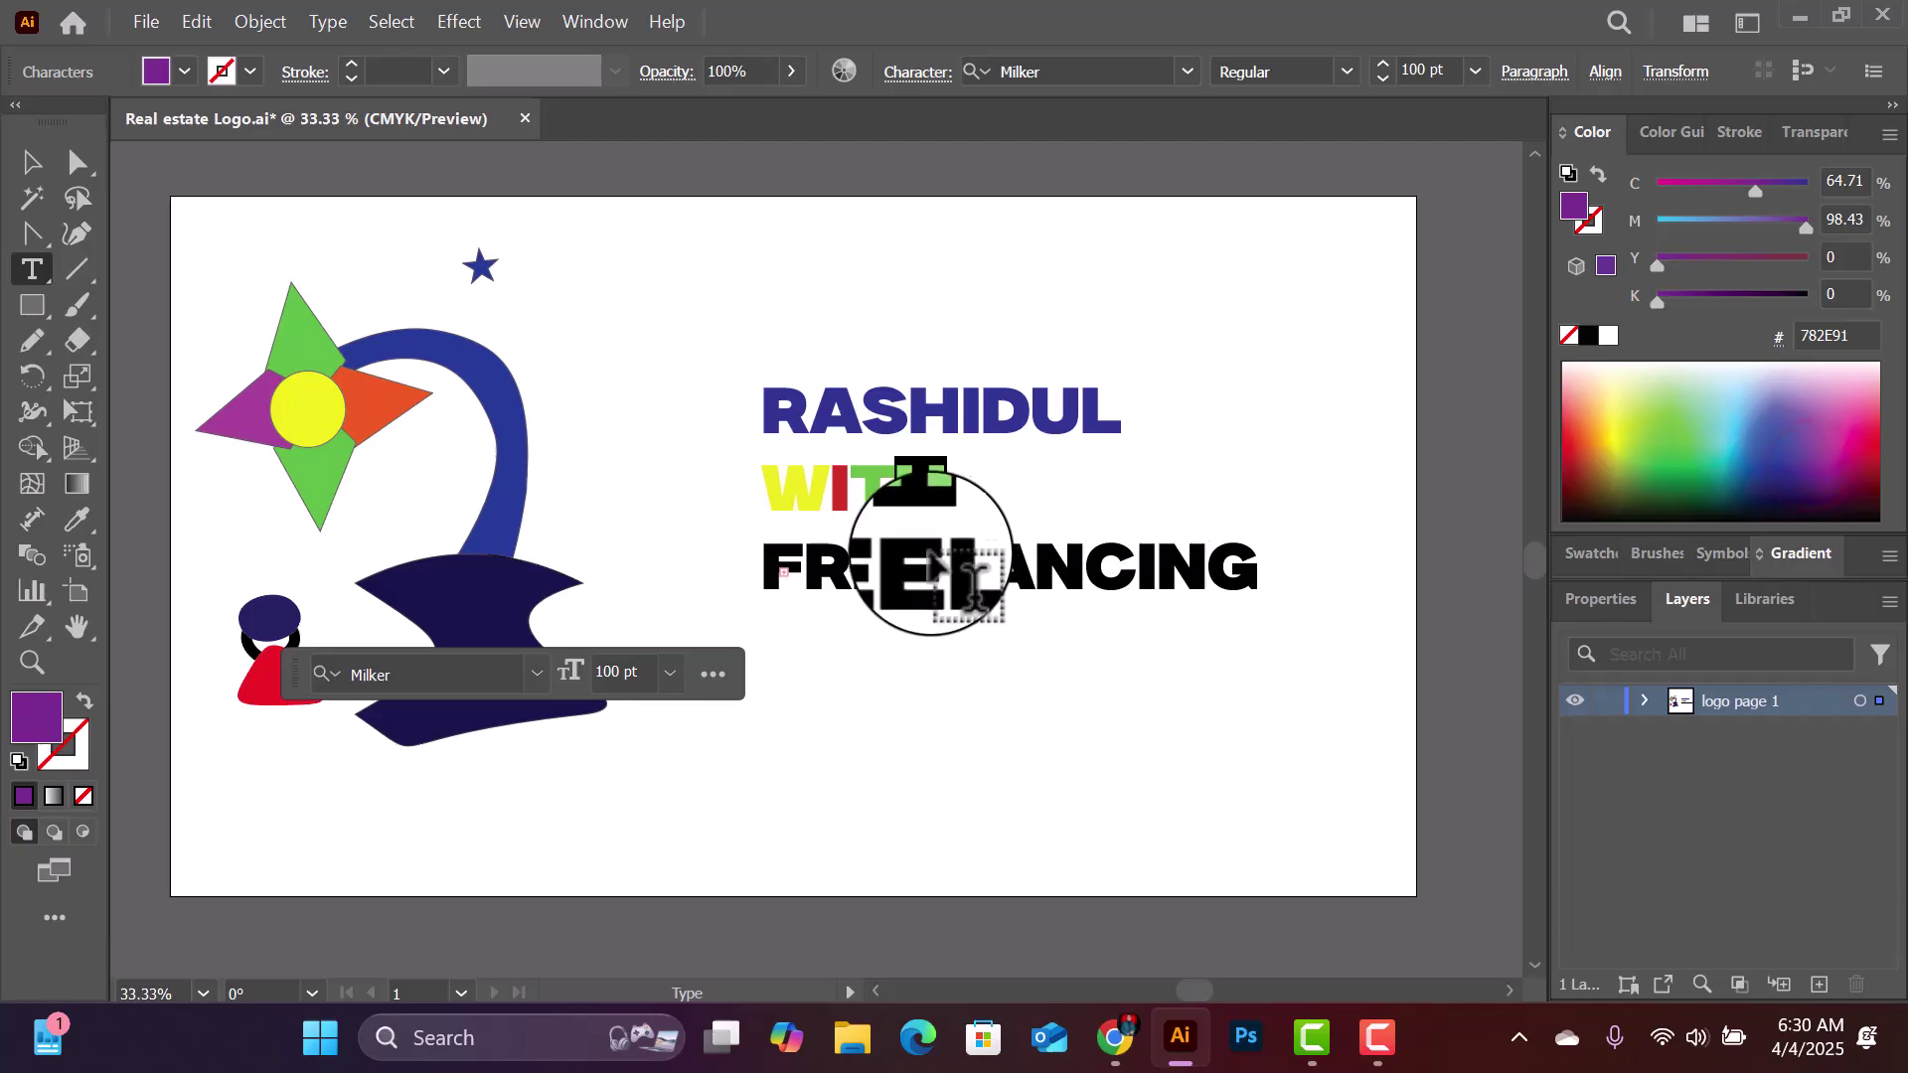
key(ctrl+shift+a)
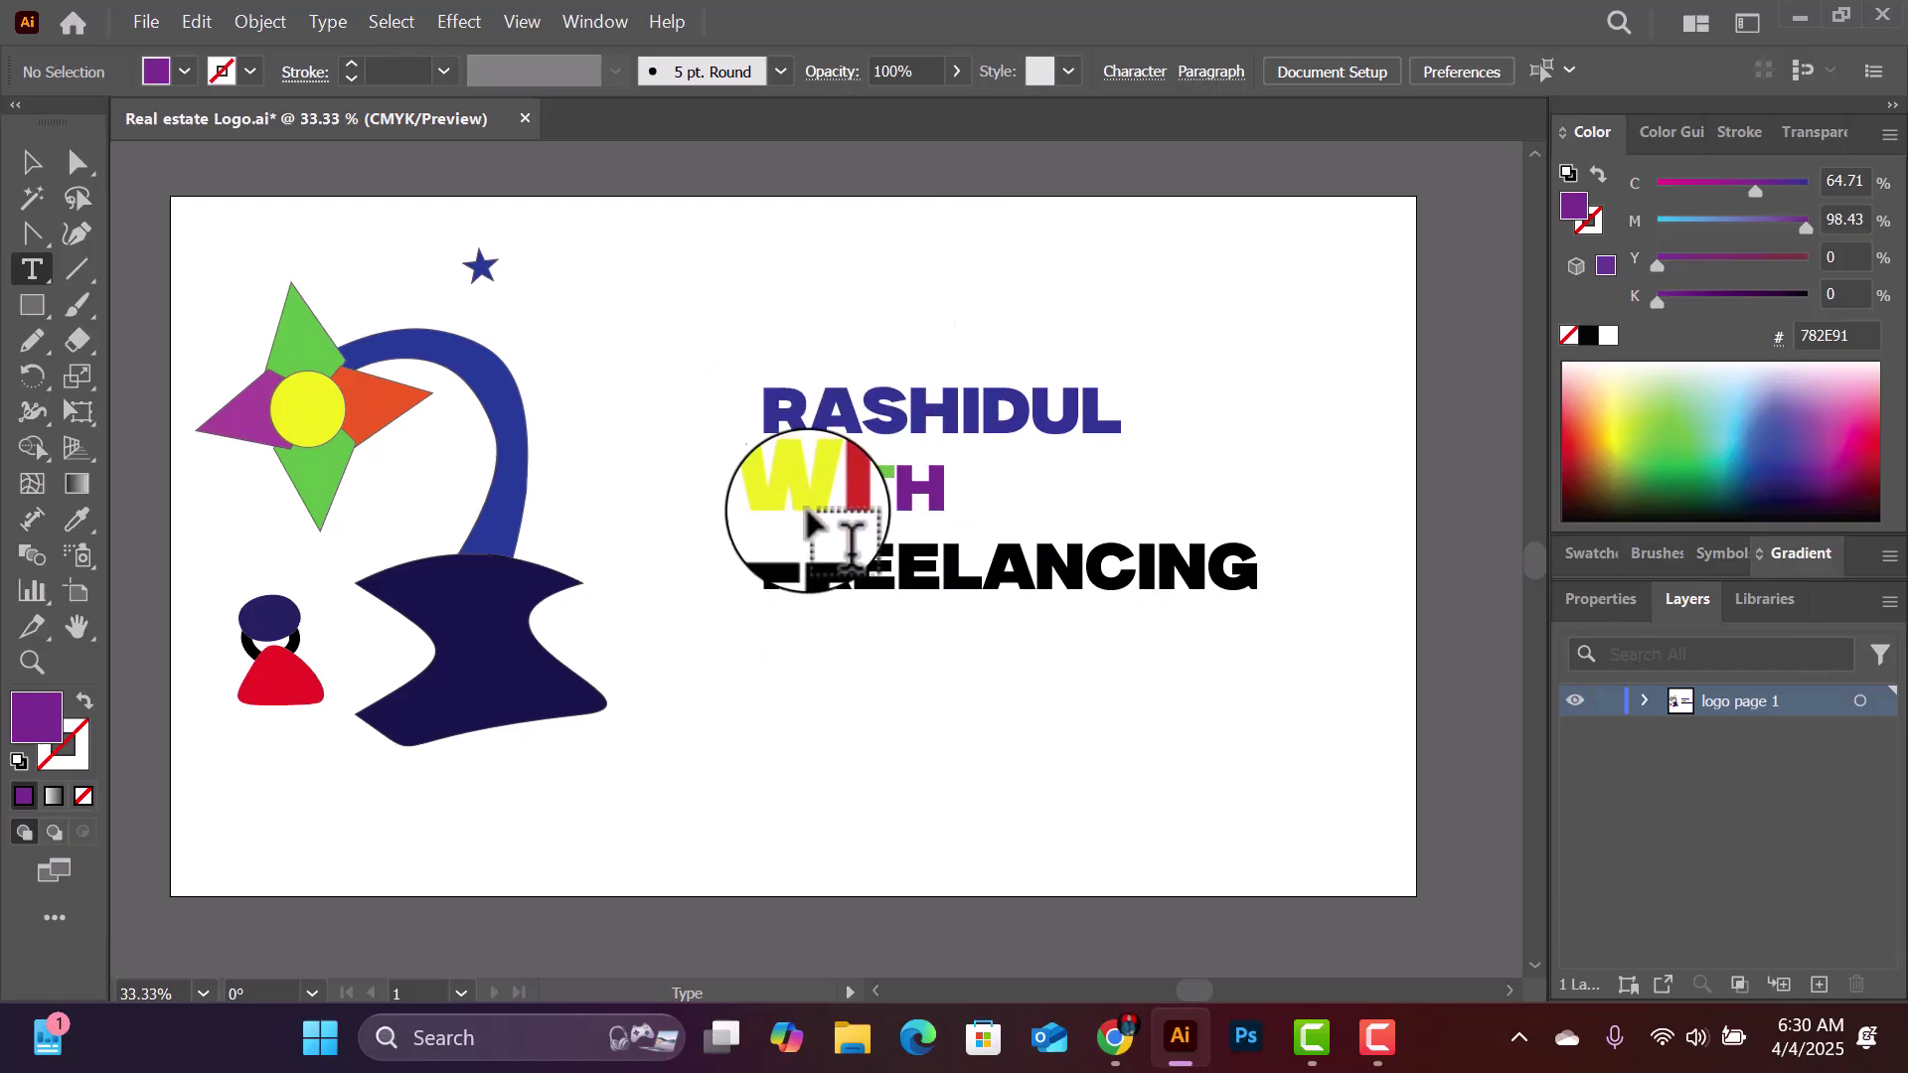
Step: Change the WITH line's font size from 100 pt to 120 pt
double_click(769, 485)
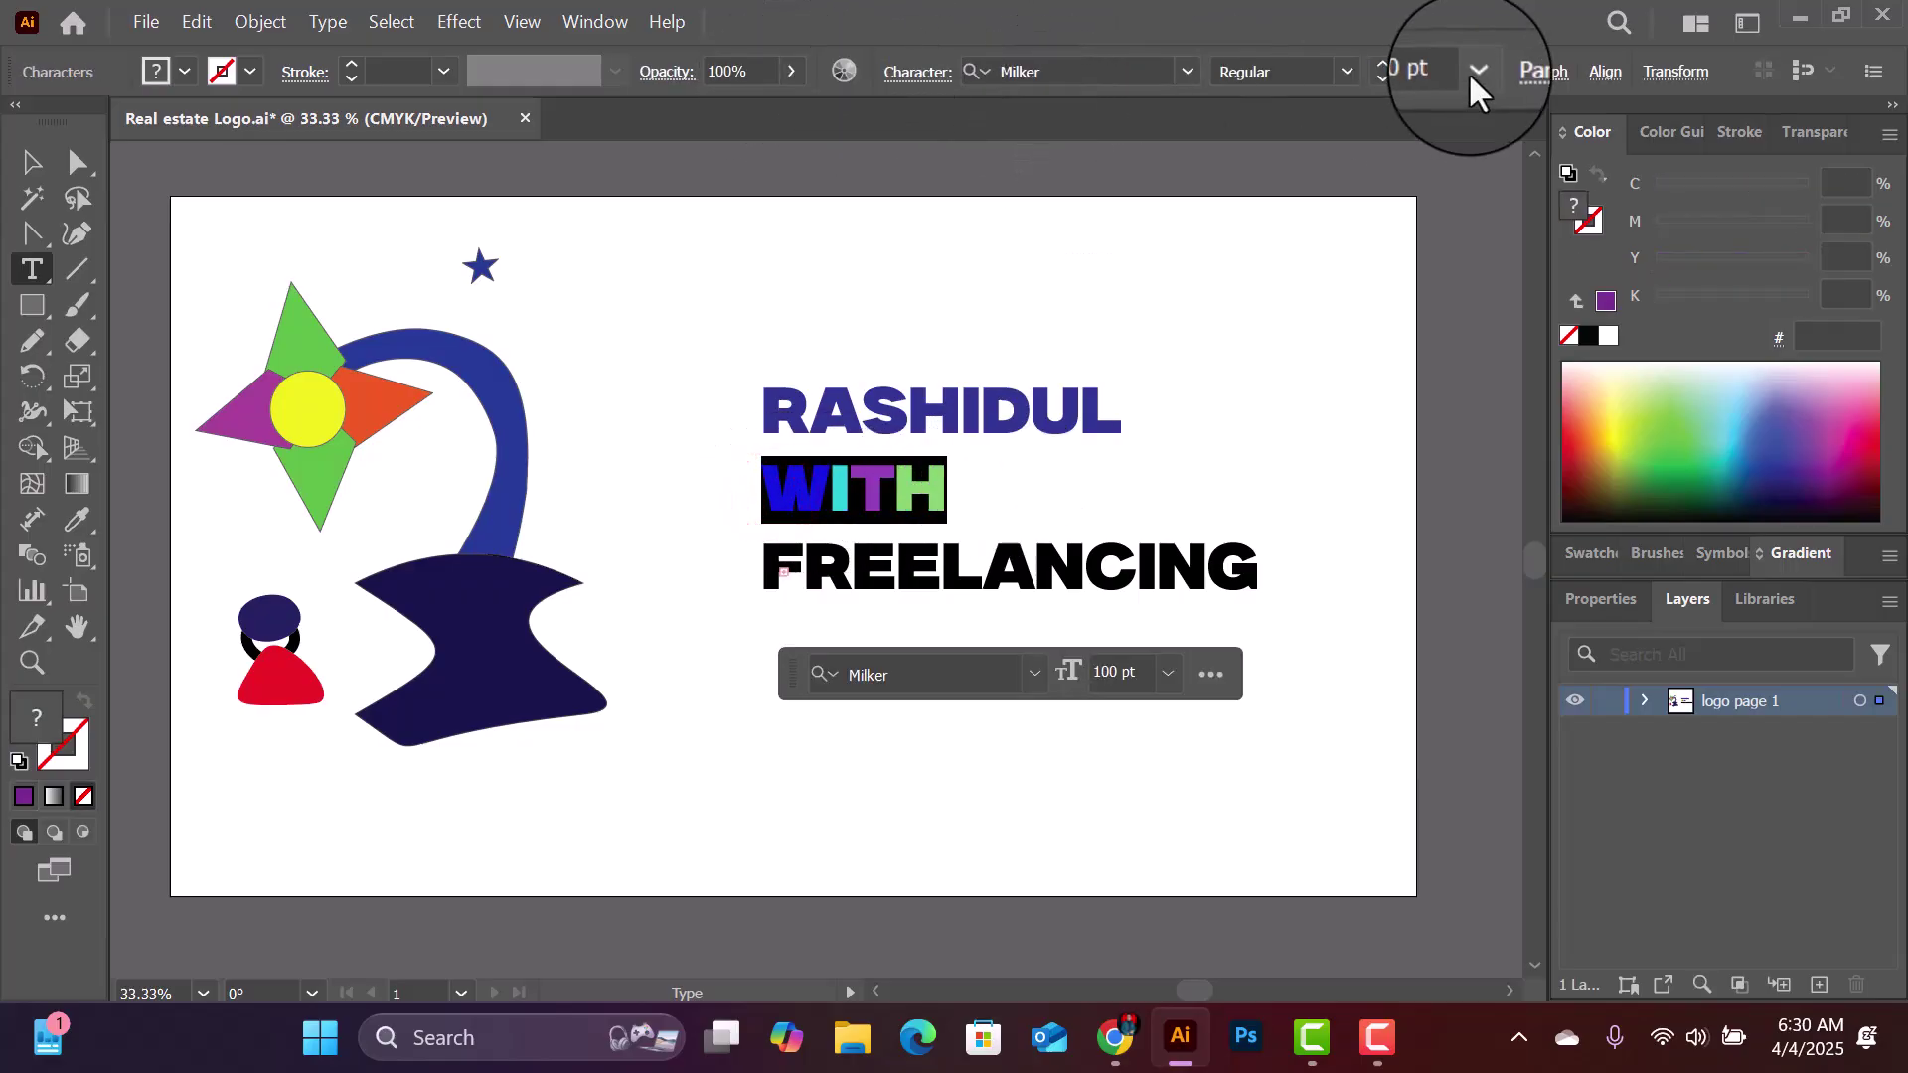
click(1474, 75)
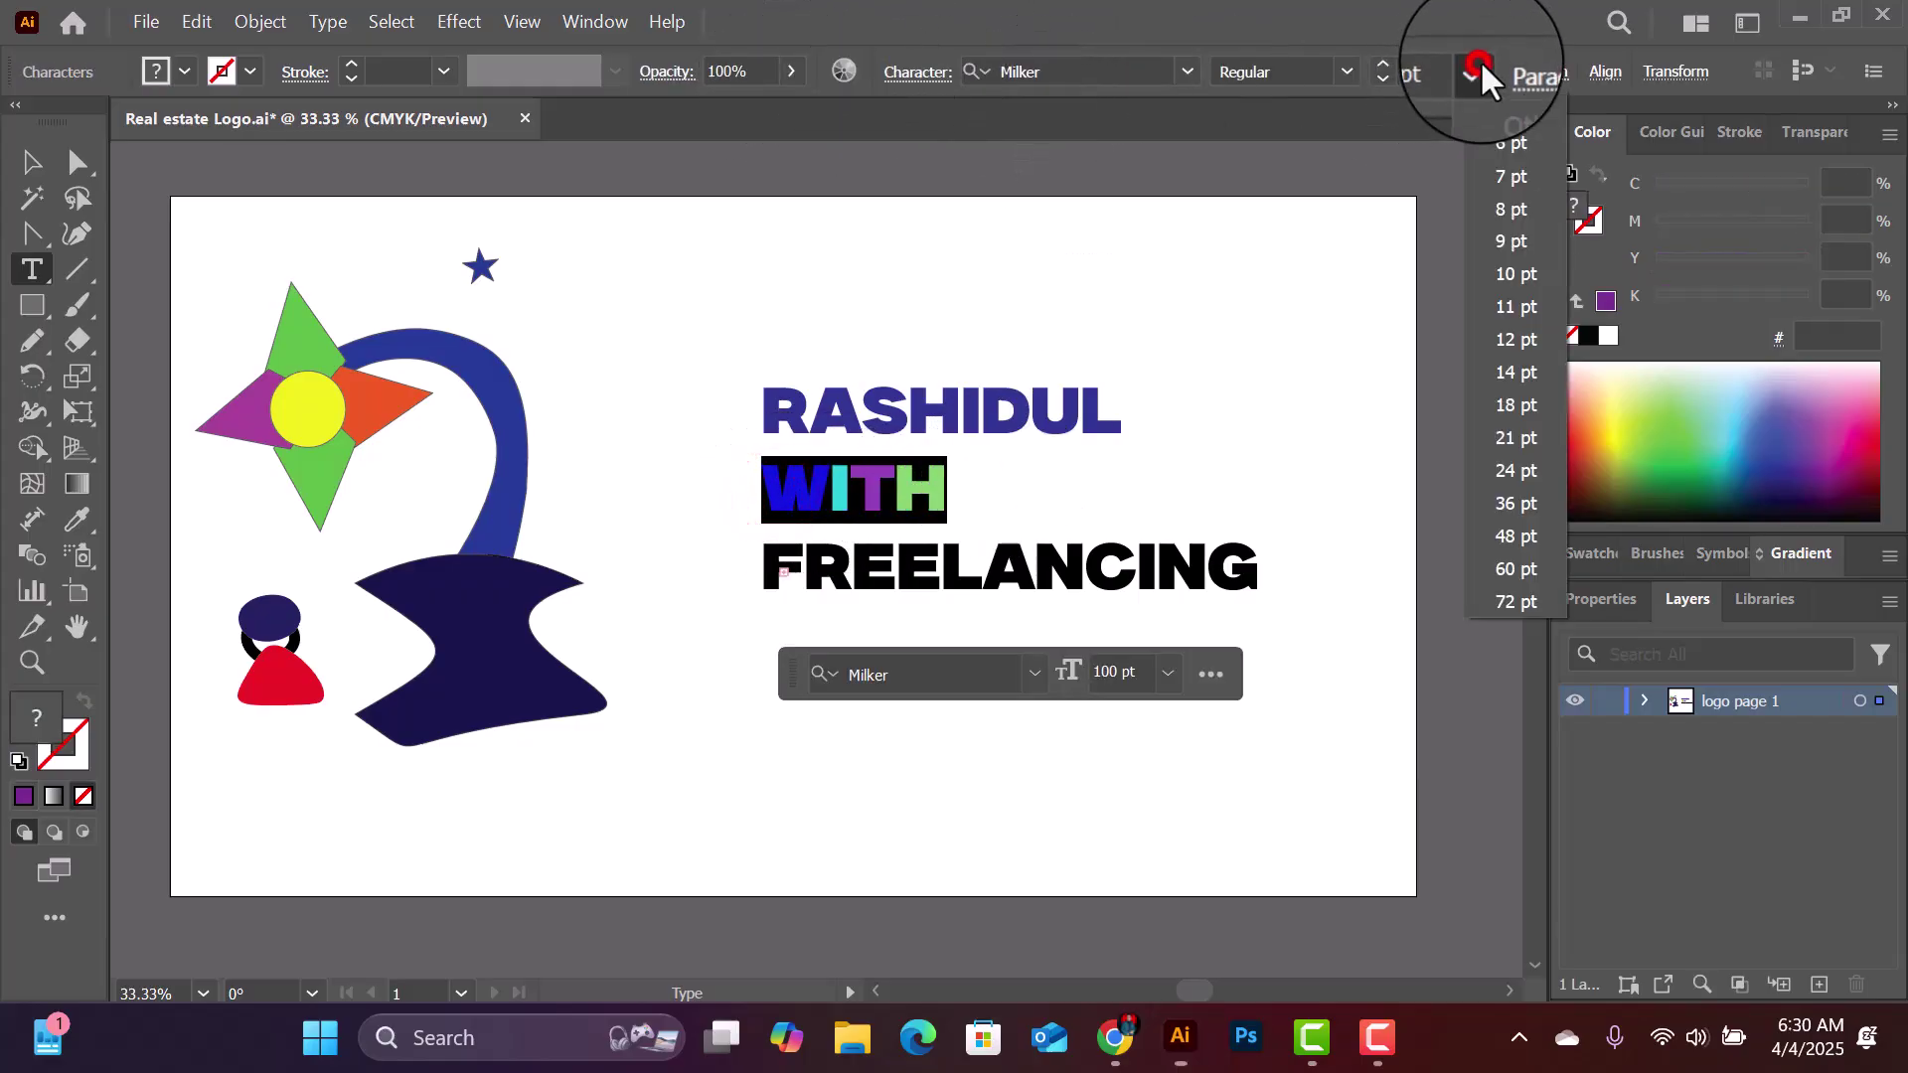
click(1408, 64)
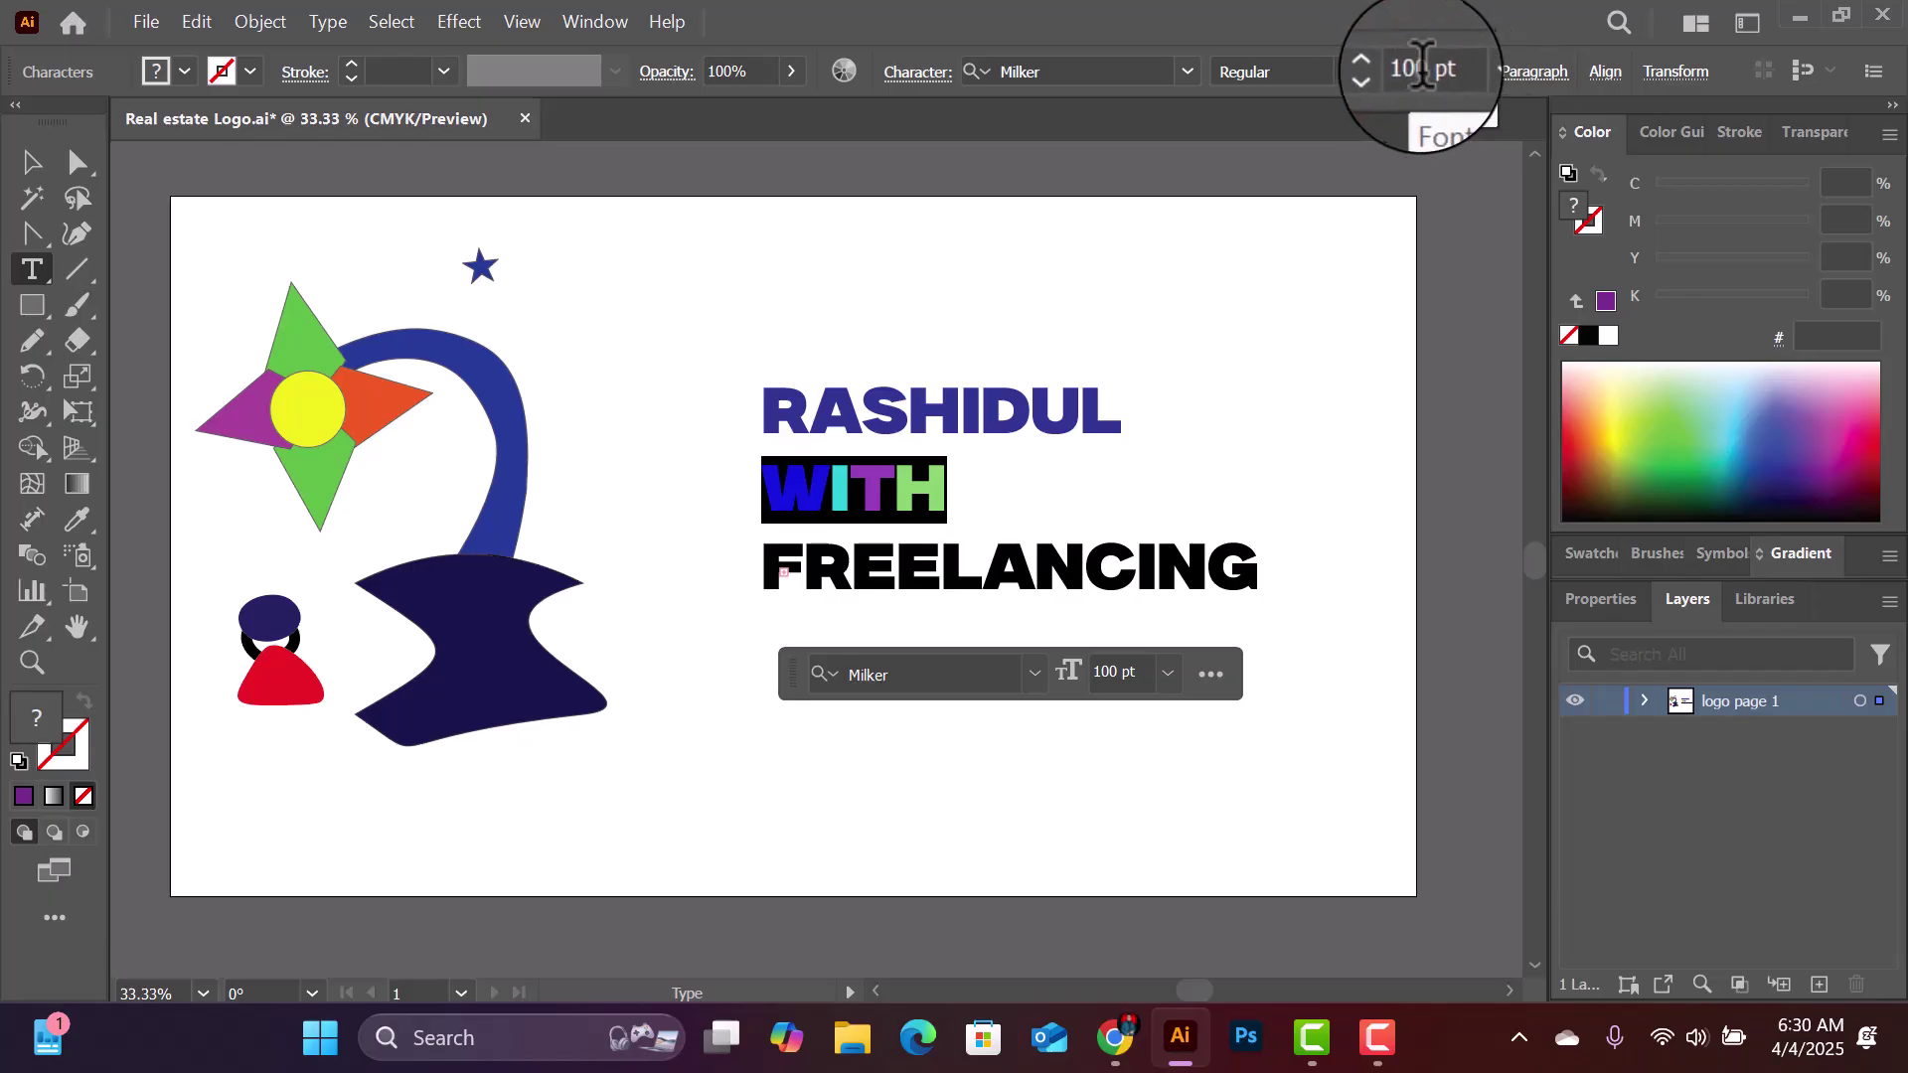
drag(1428, 68, 1341, 69)
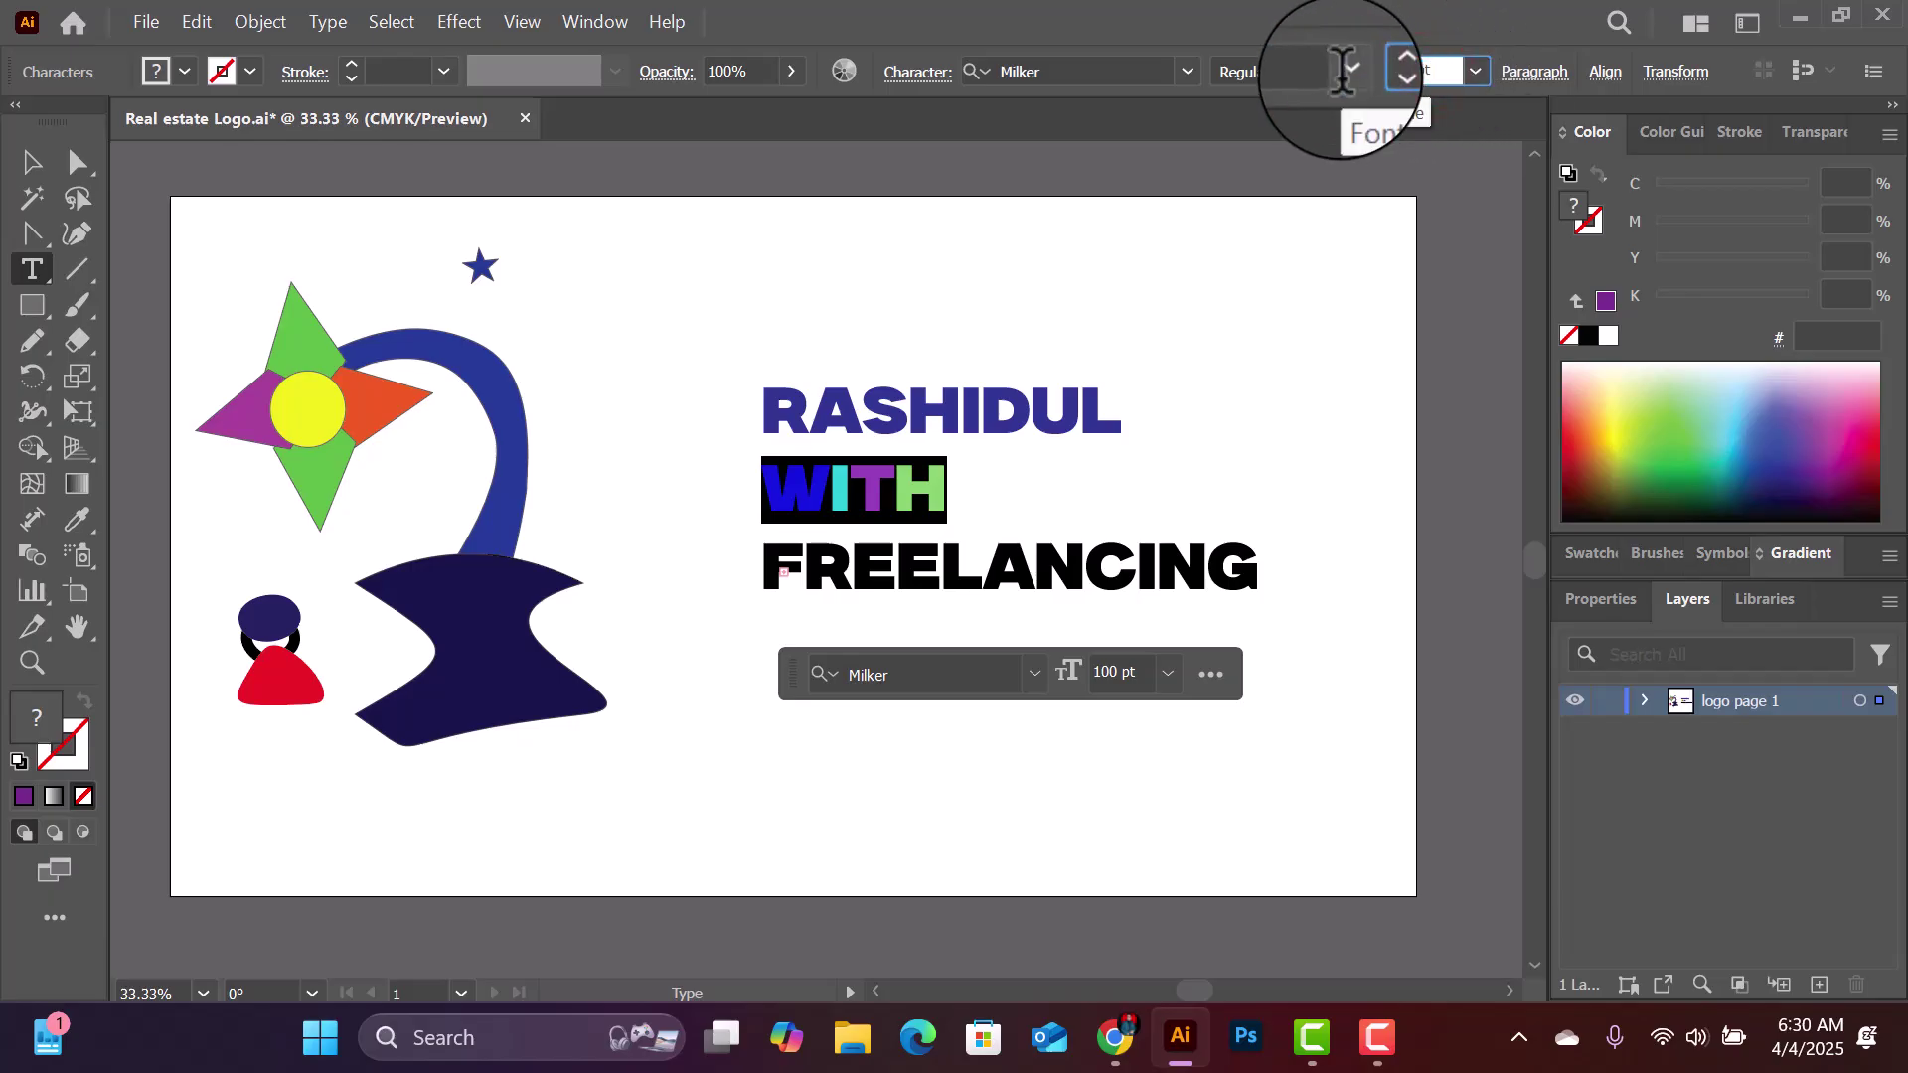
text(120)
key(Return)
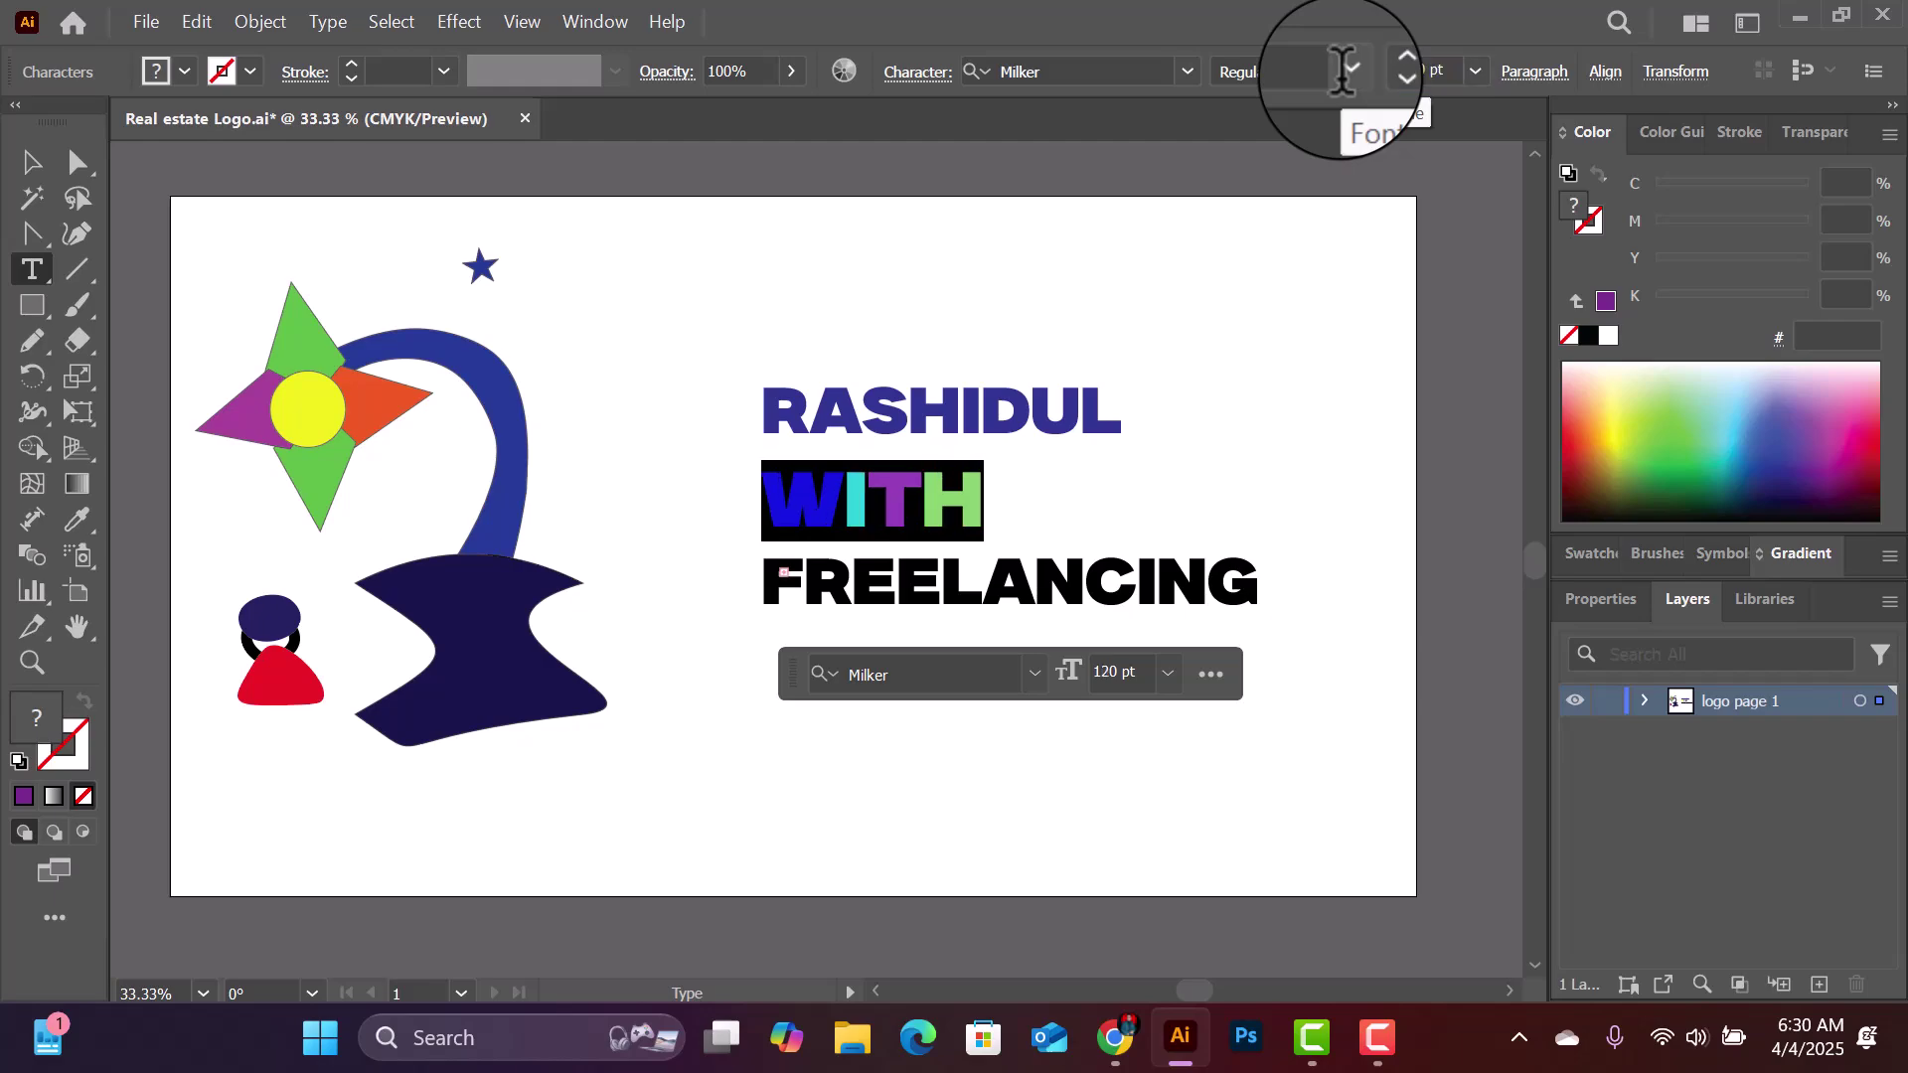
click(909, 497)
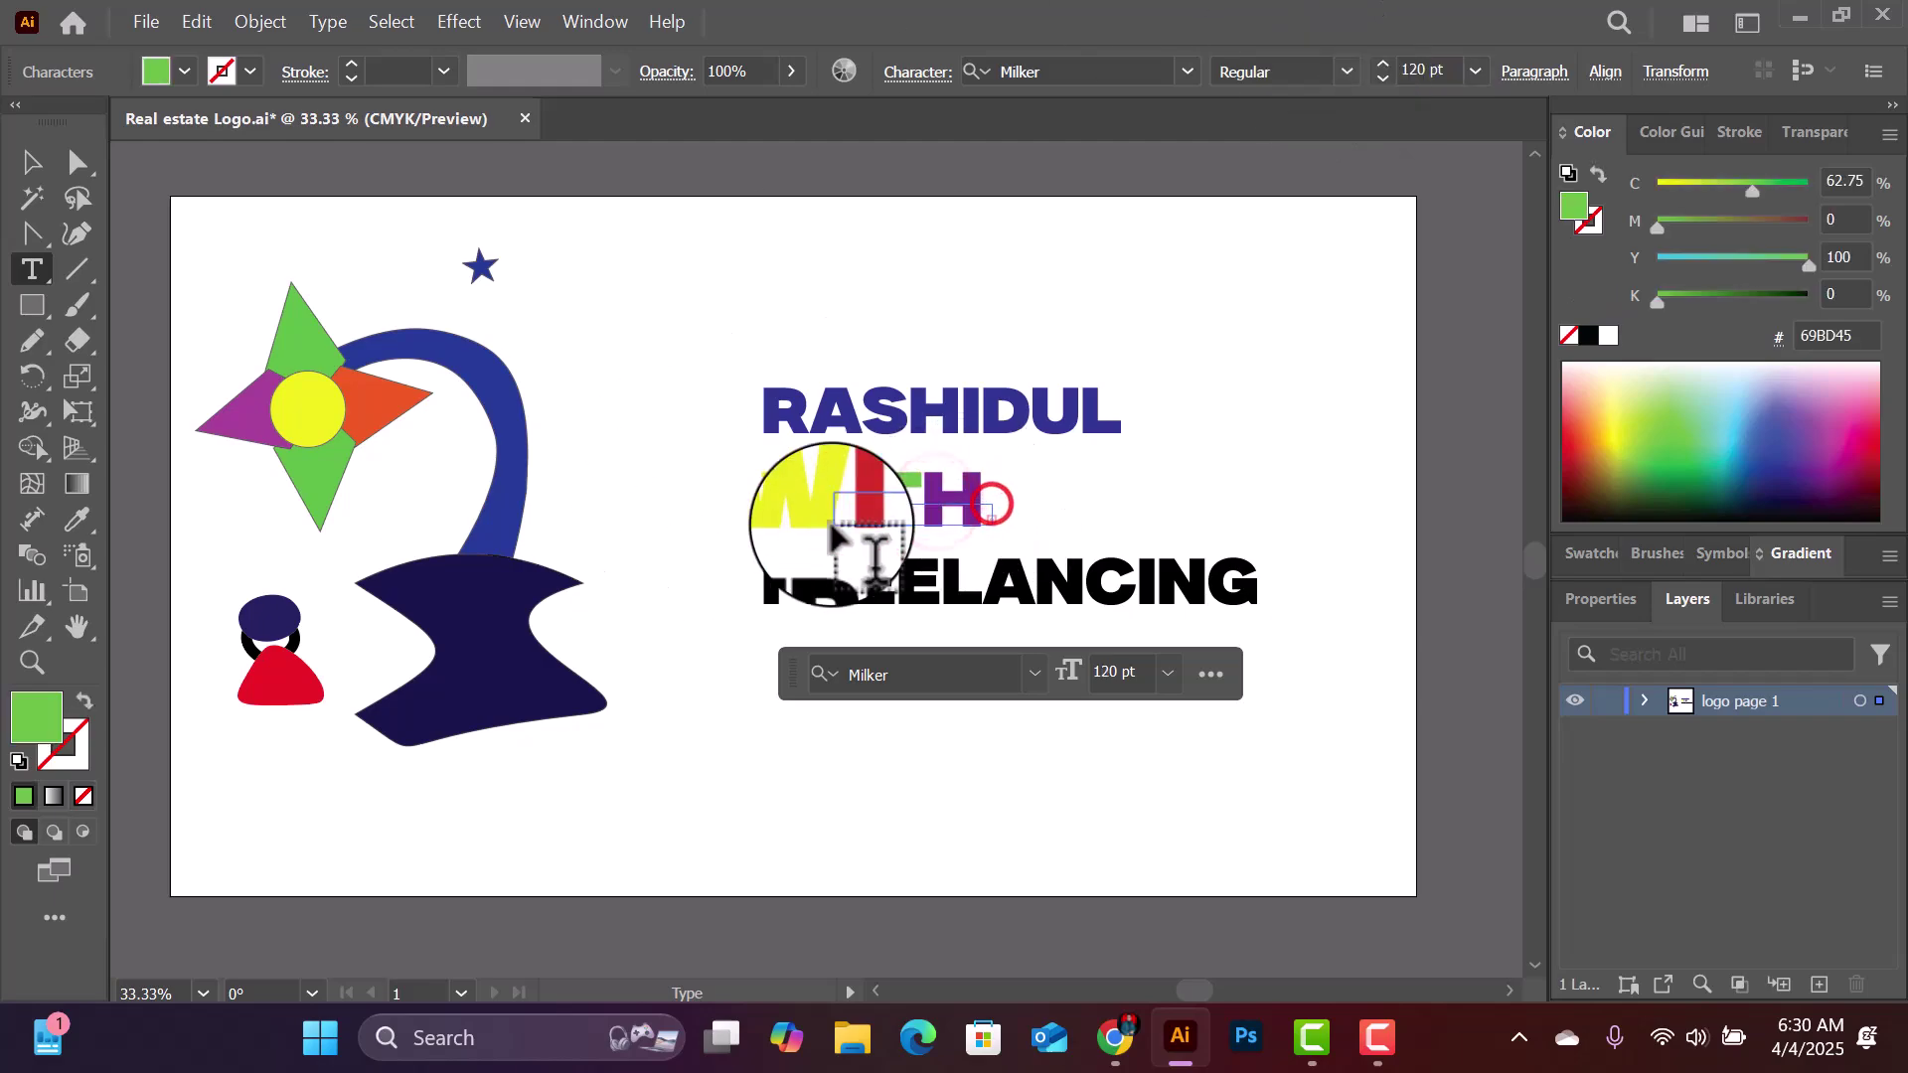
key(Escape)
key(ctrl+a)
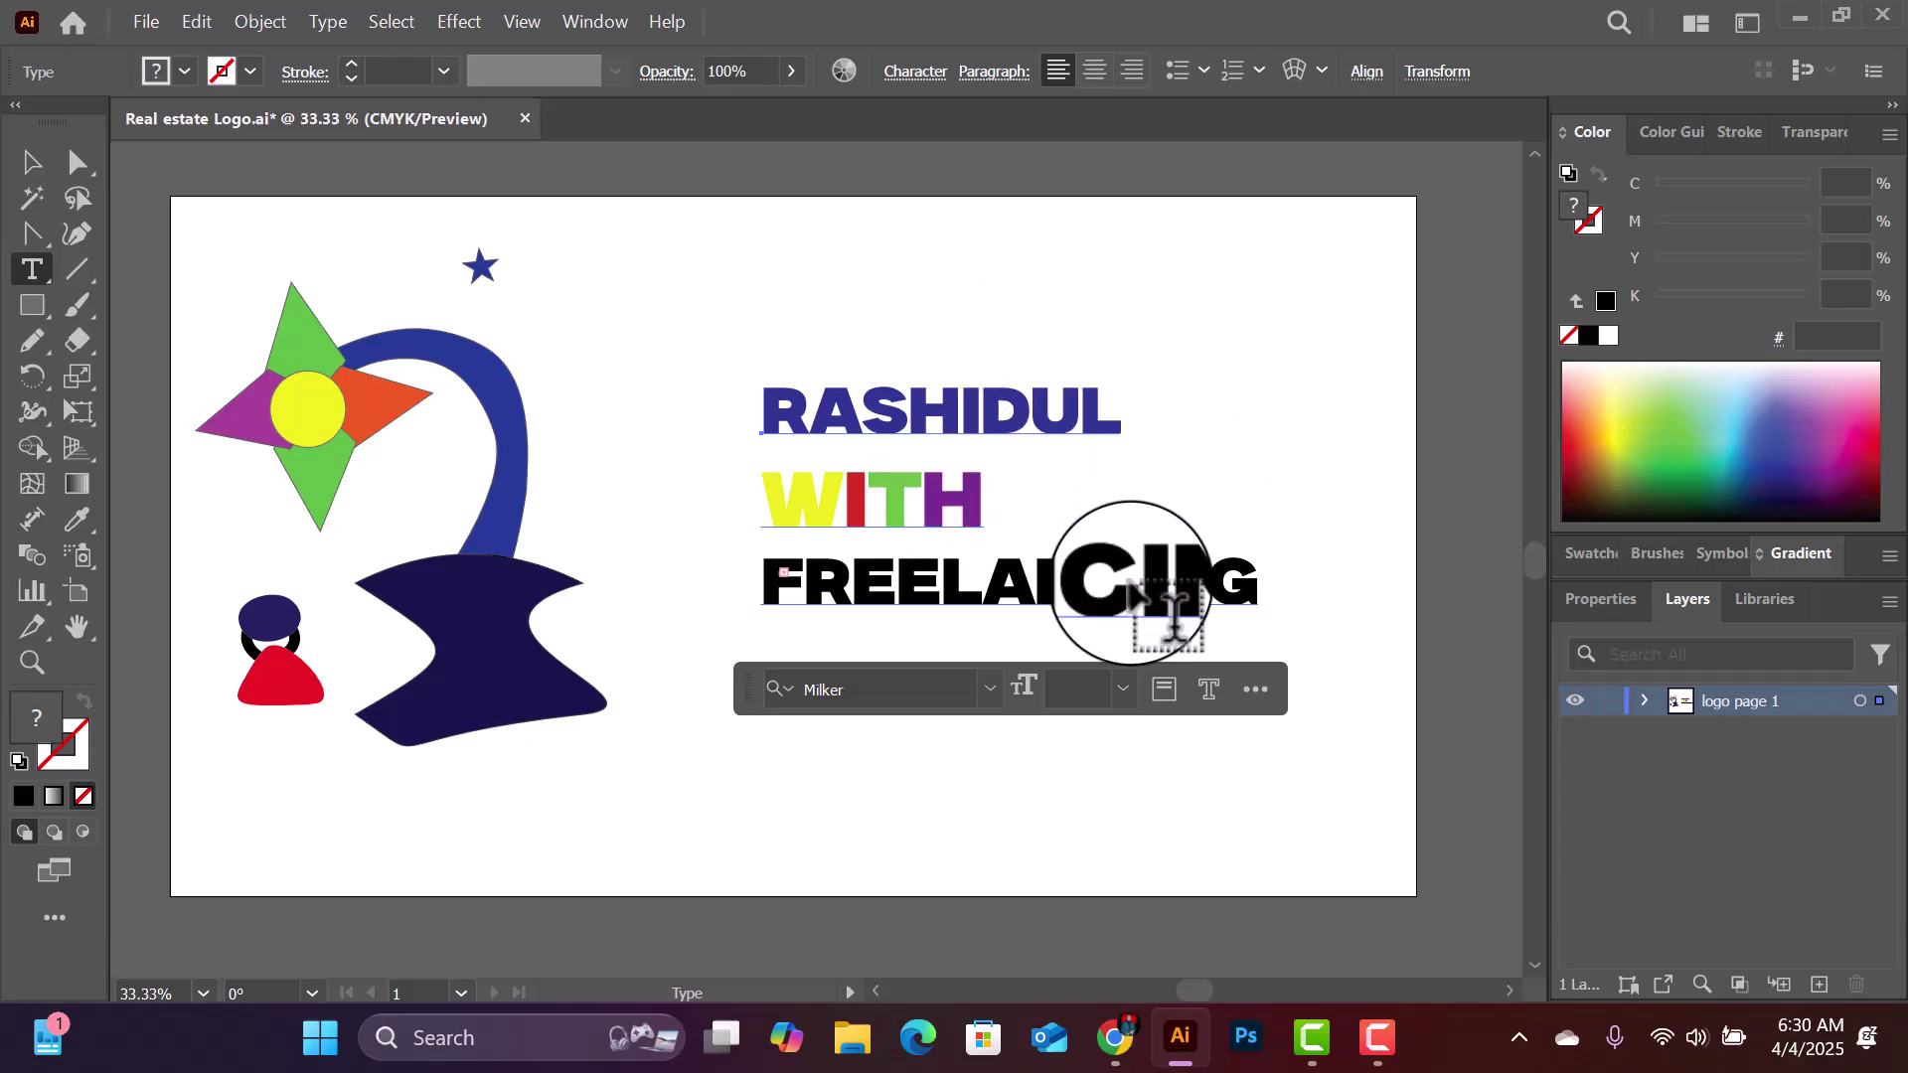
Step: Apply the Franklin Gothic Medium font to the FREELANCING line
drag(1257, 591, 732, 578)
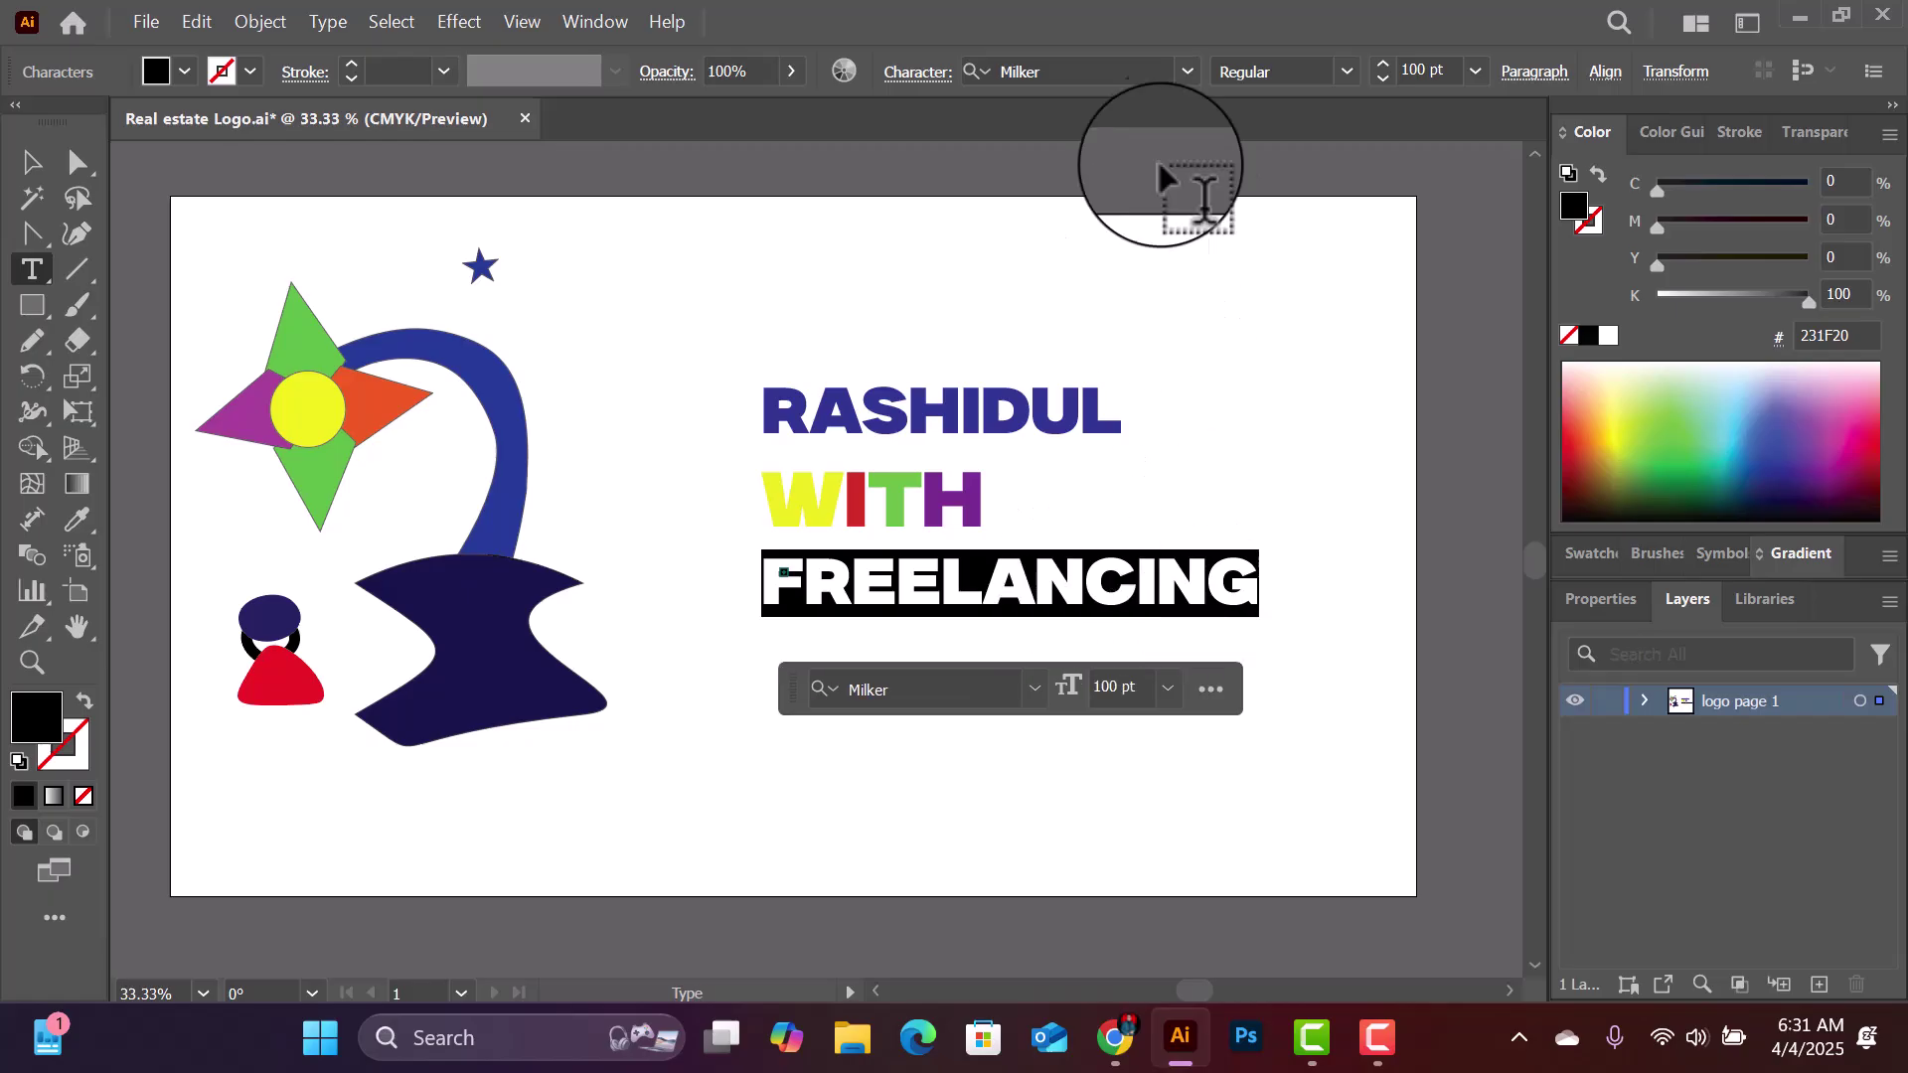
click(1188, 71)
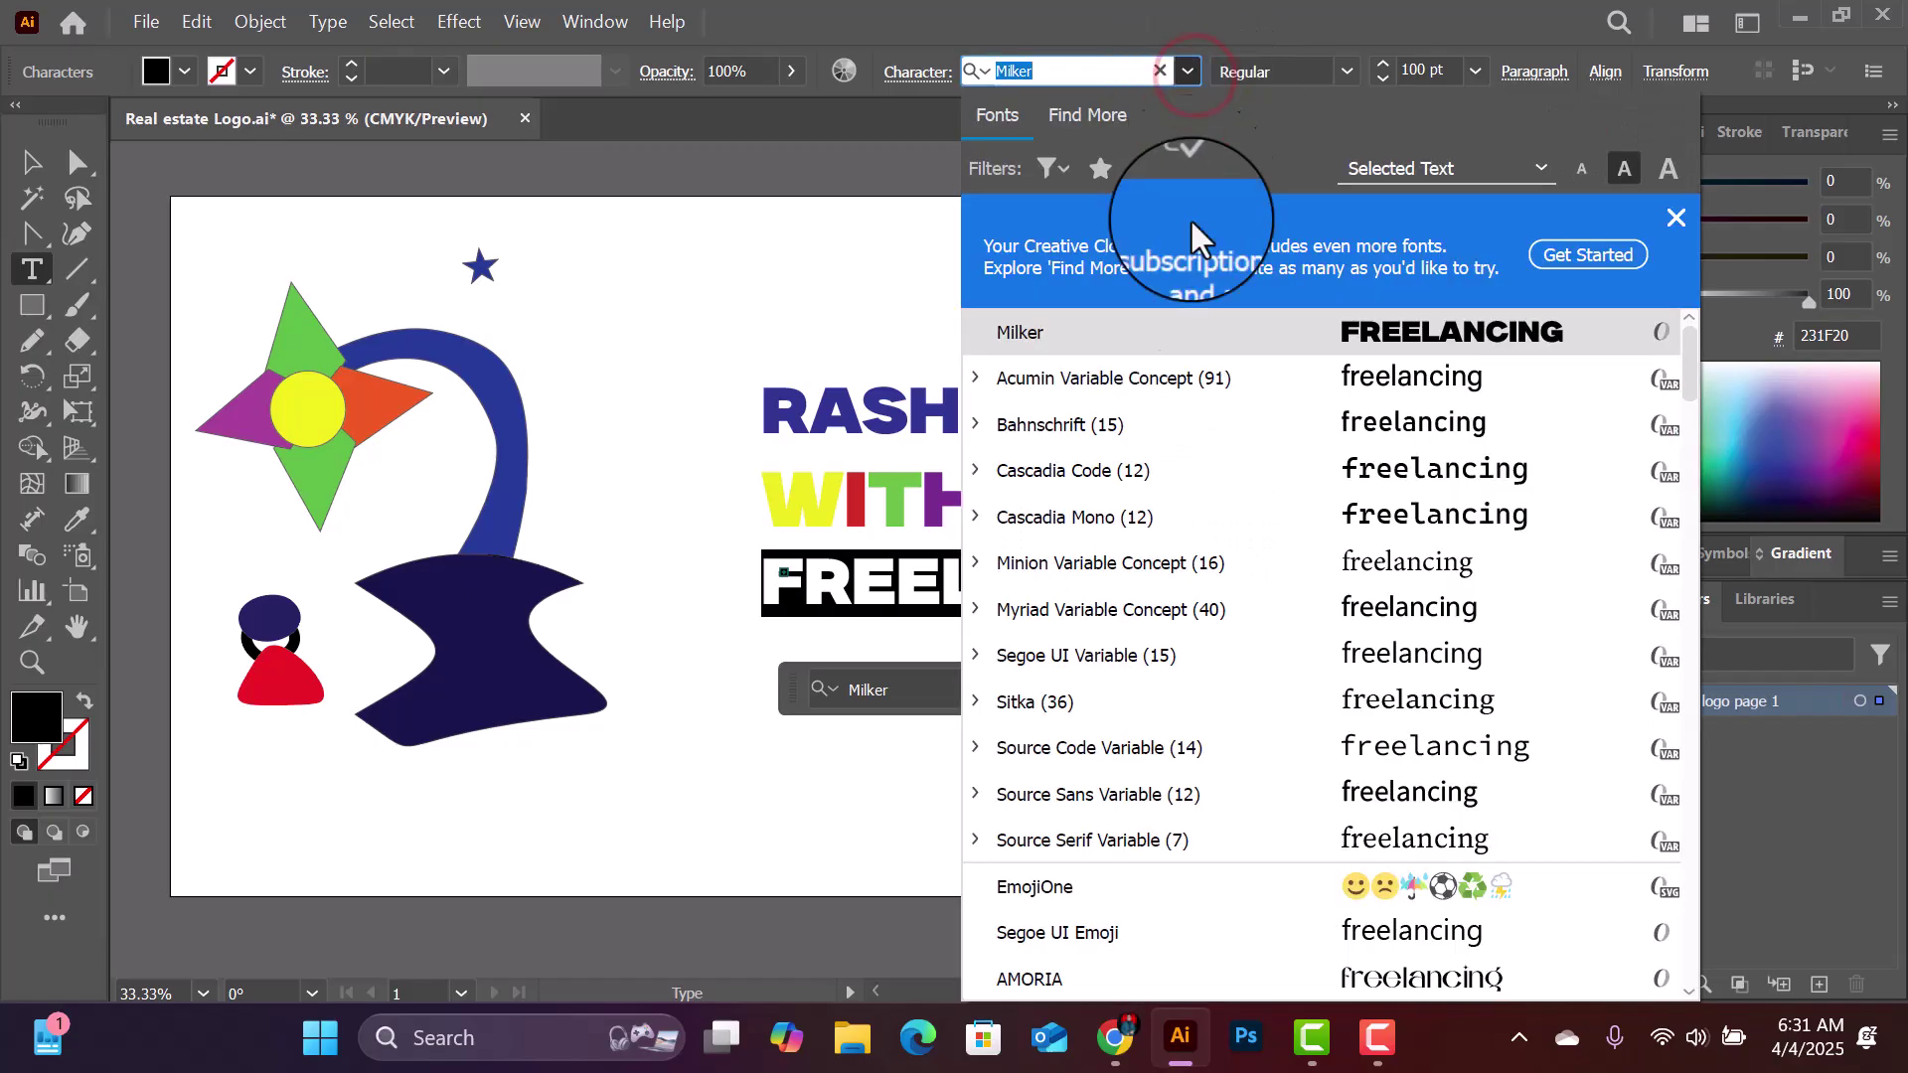
scroll(1322, 576, down, 6)
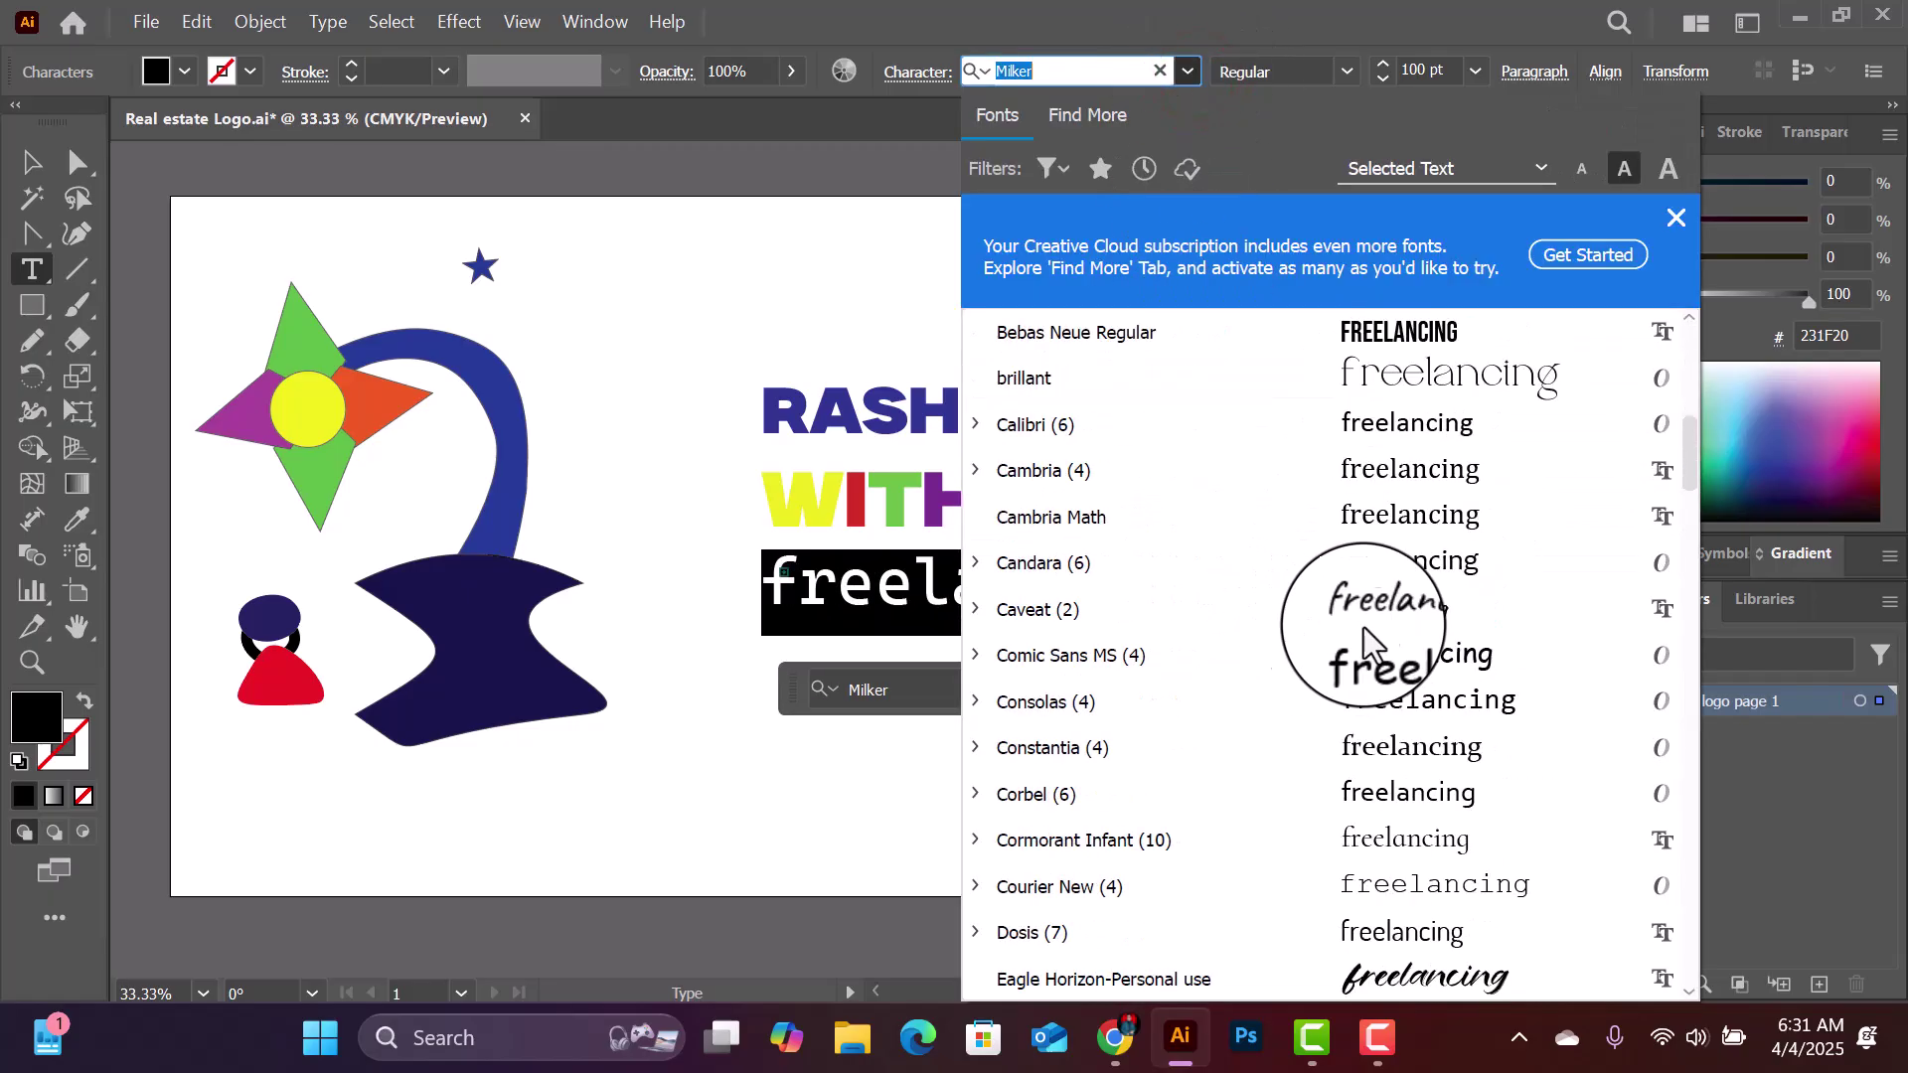
scroll(1351, 656, up, 3)
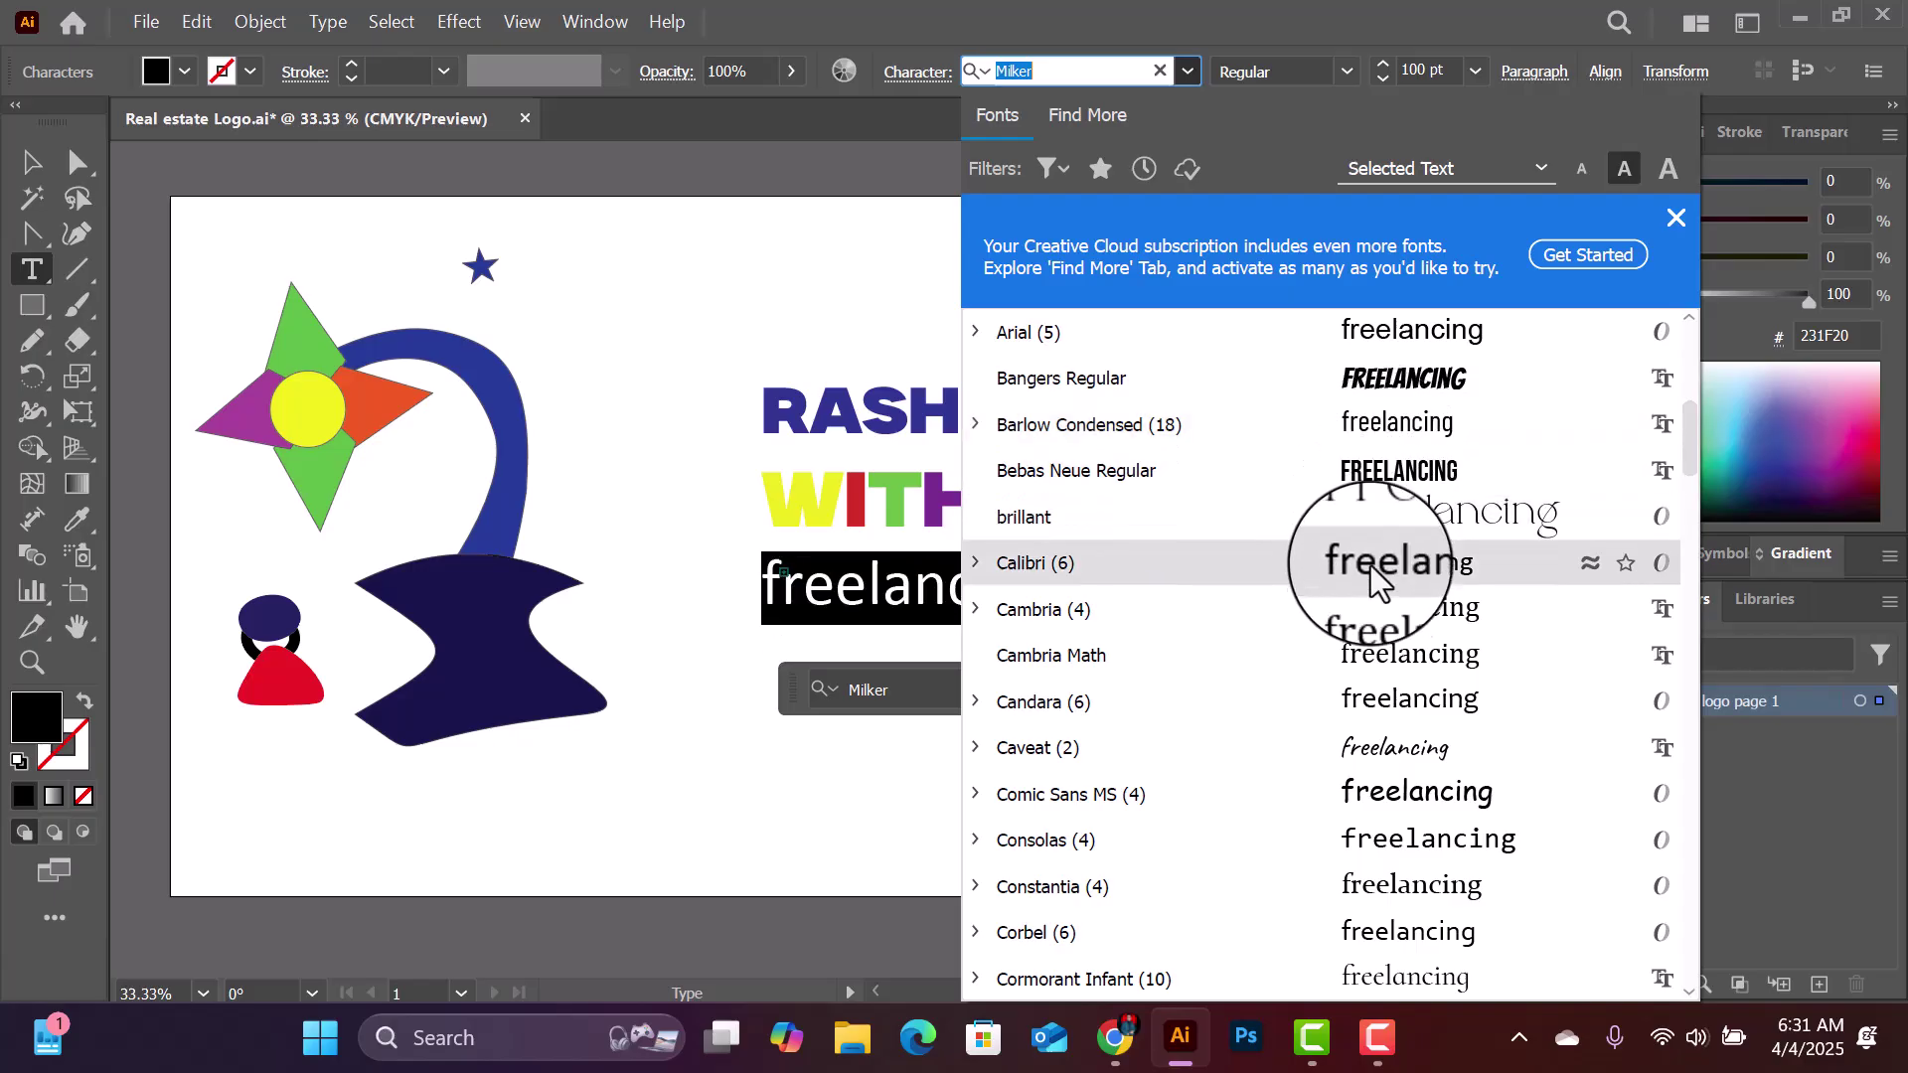
scroll(1375, 801, down, 1)
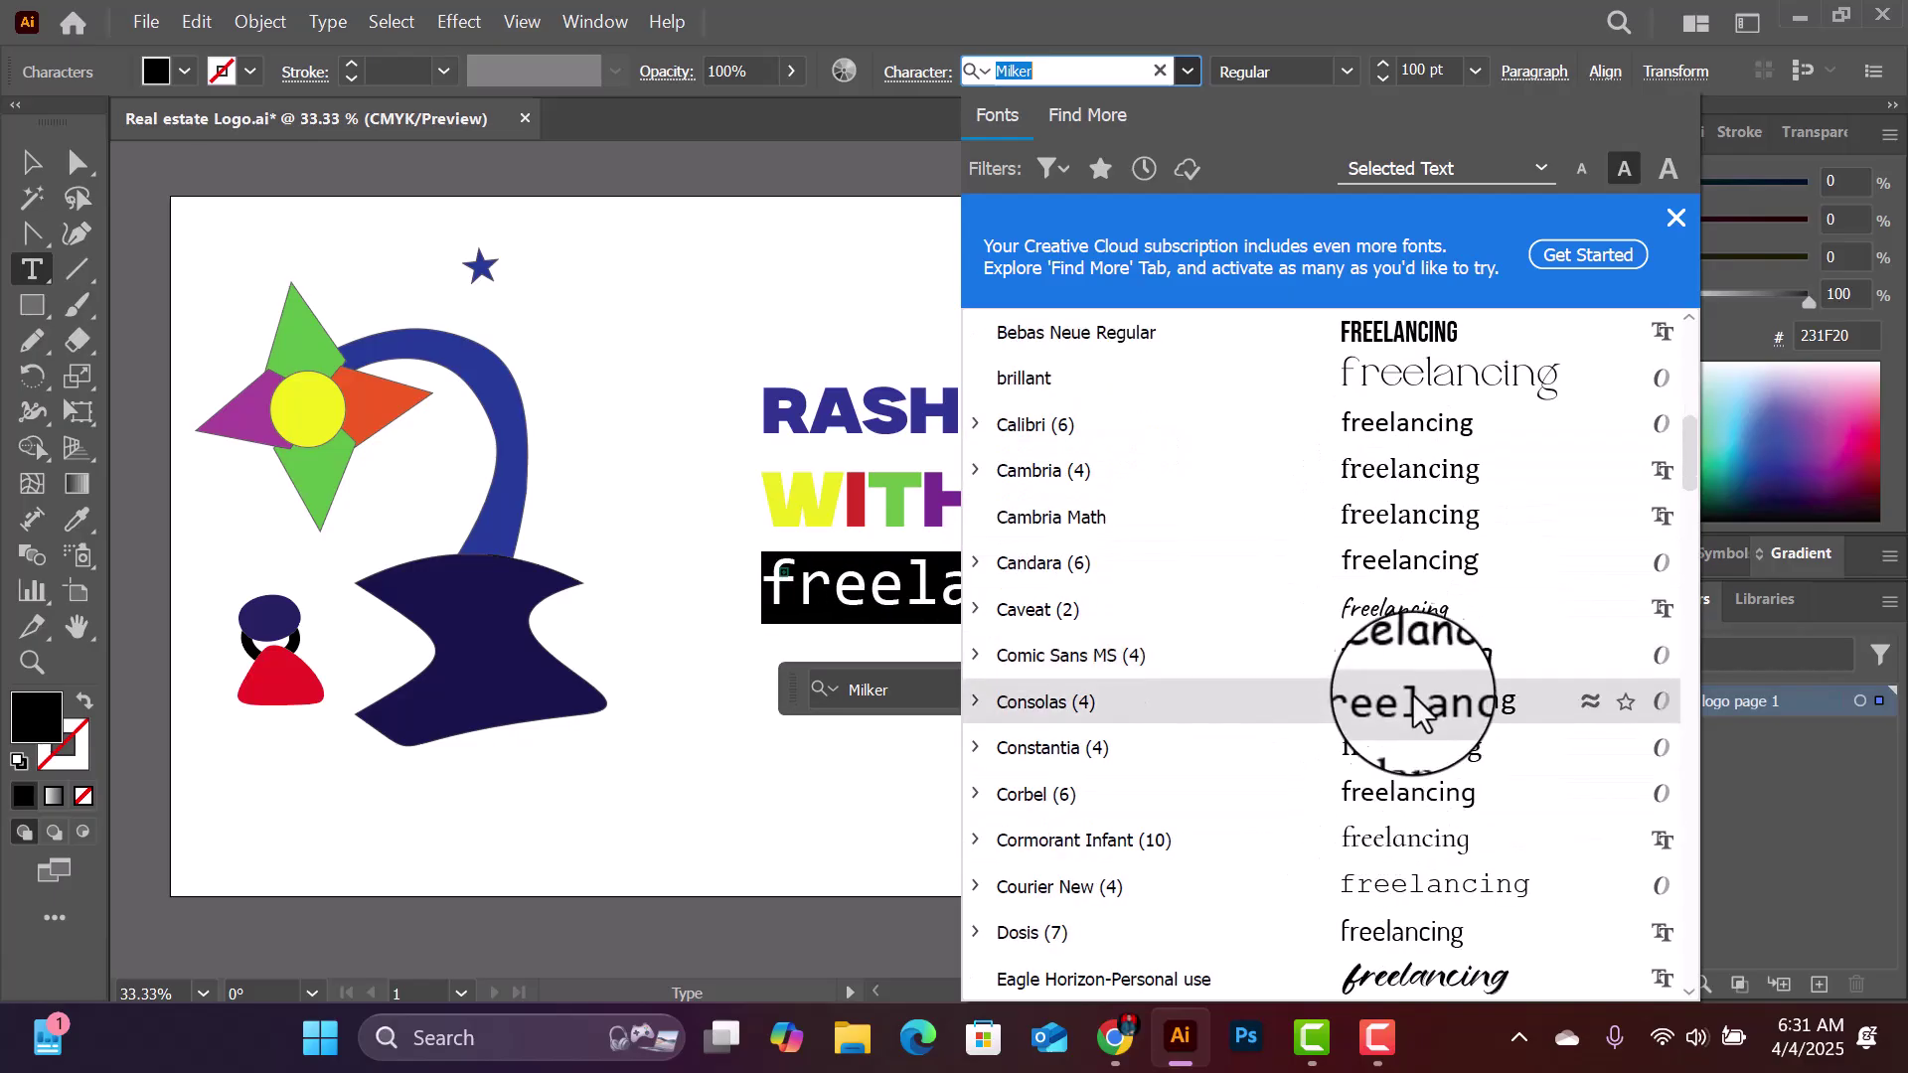
scroll(1401, 765, down, 2)
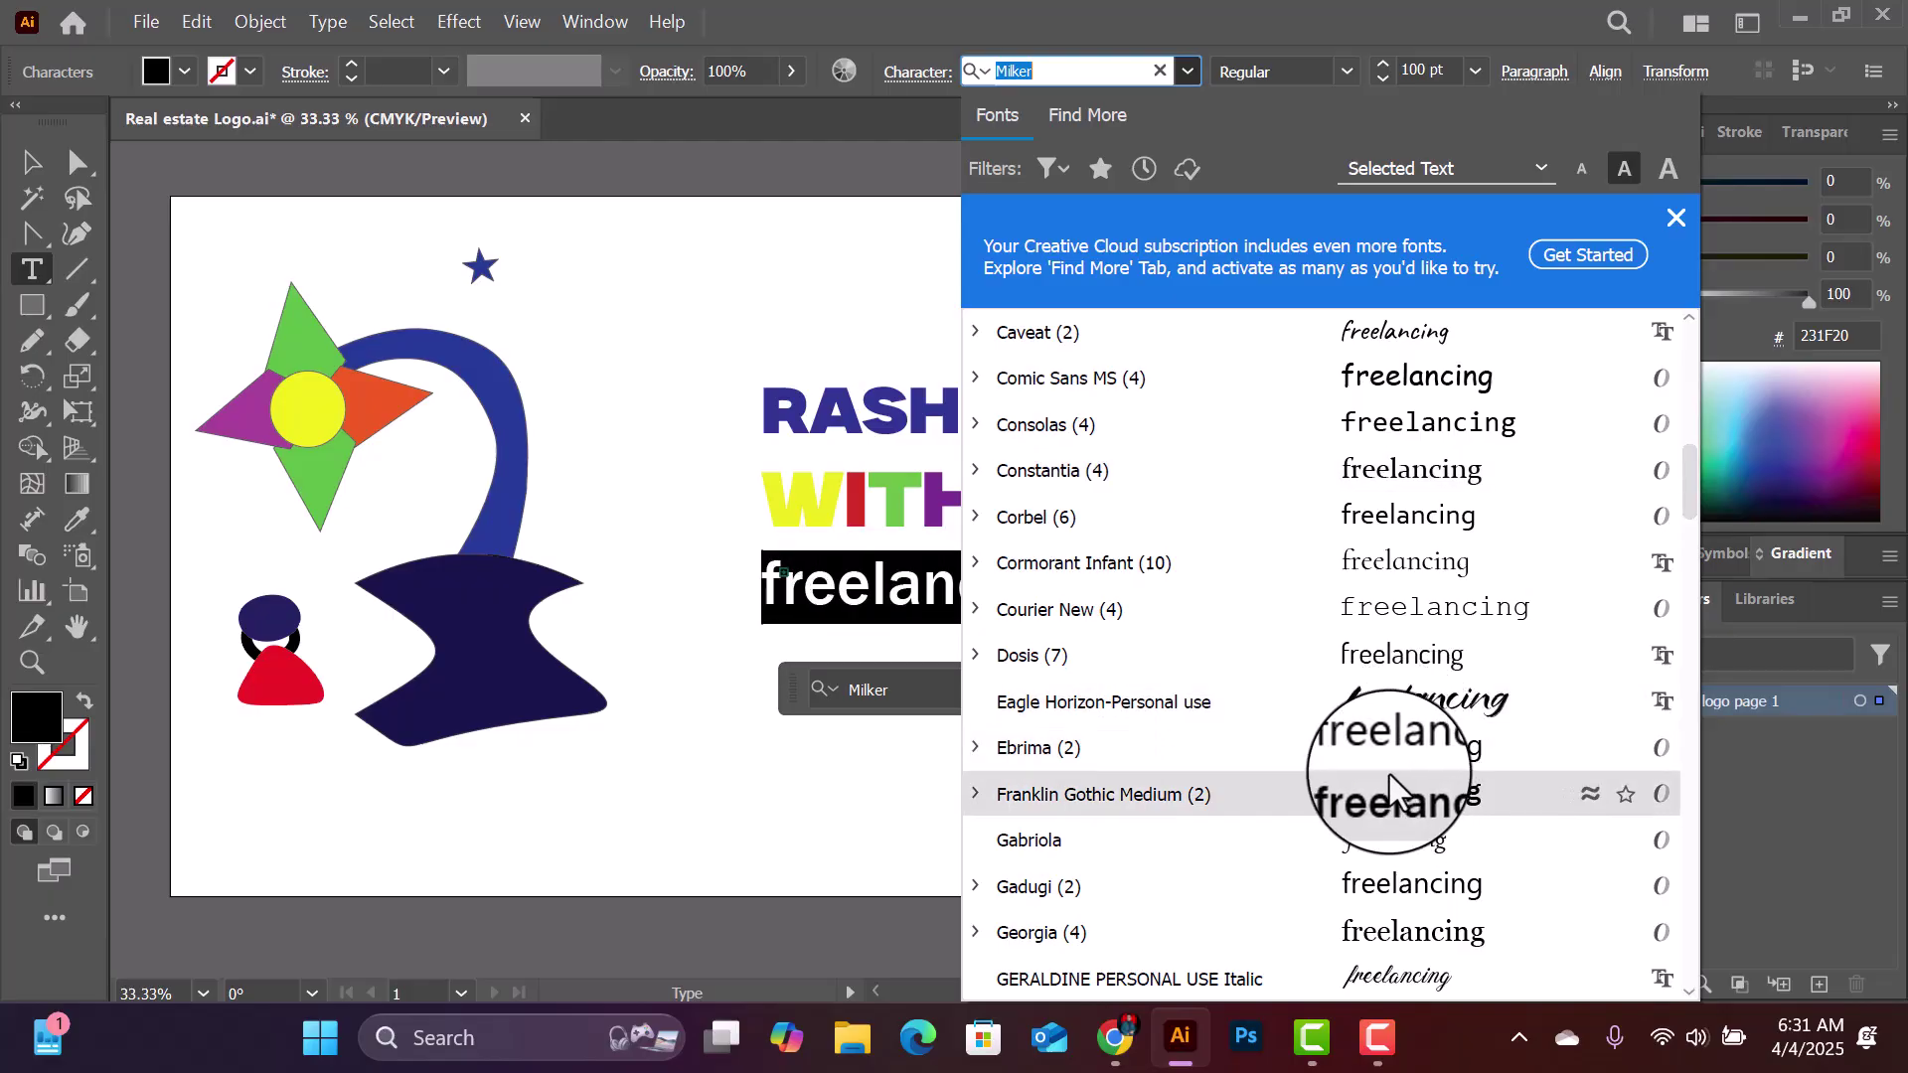
click(1389, 777)
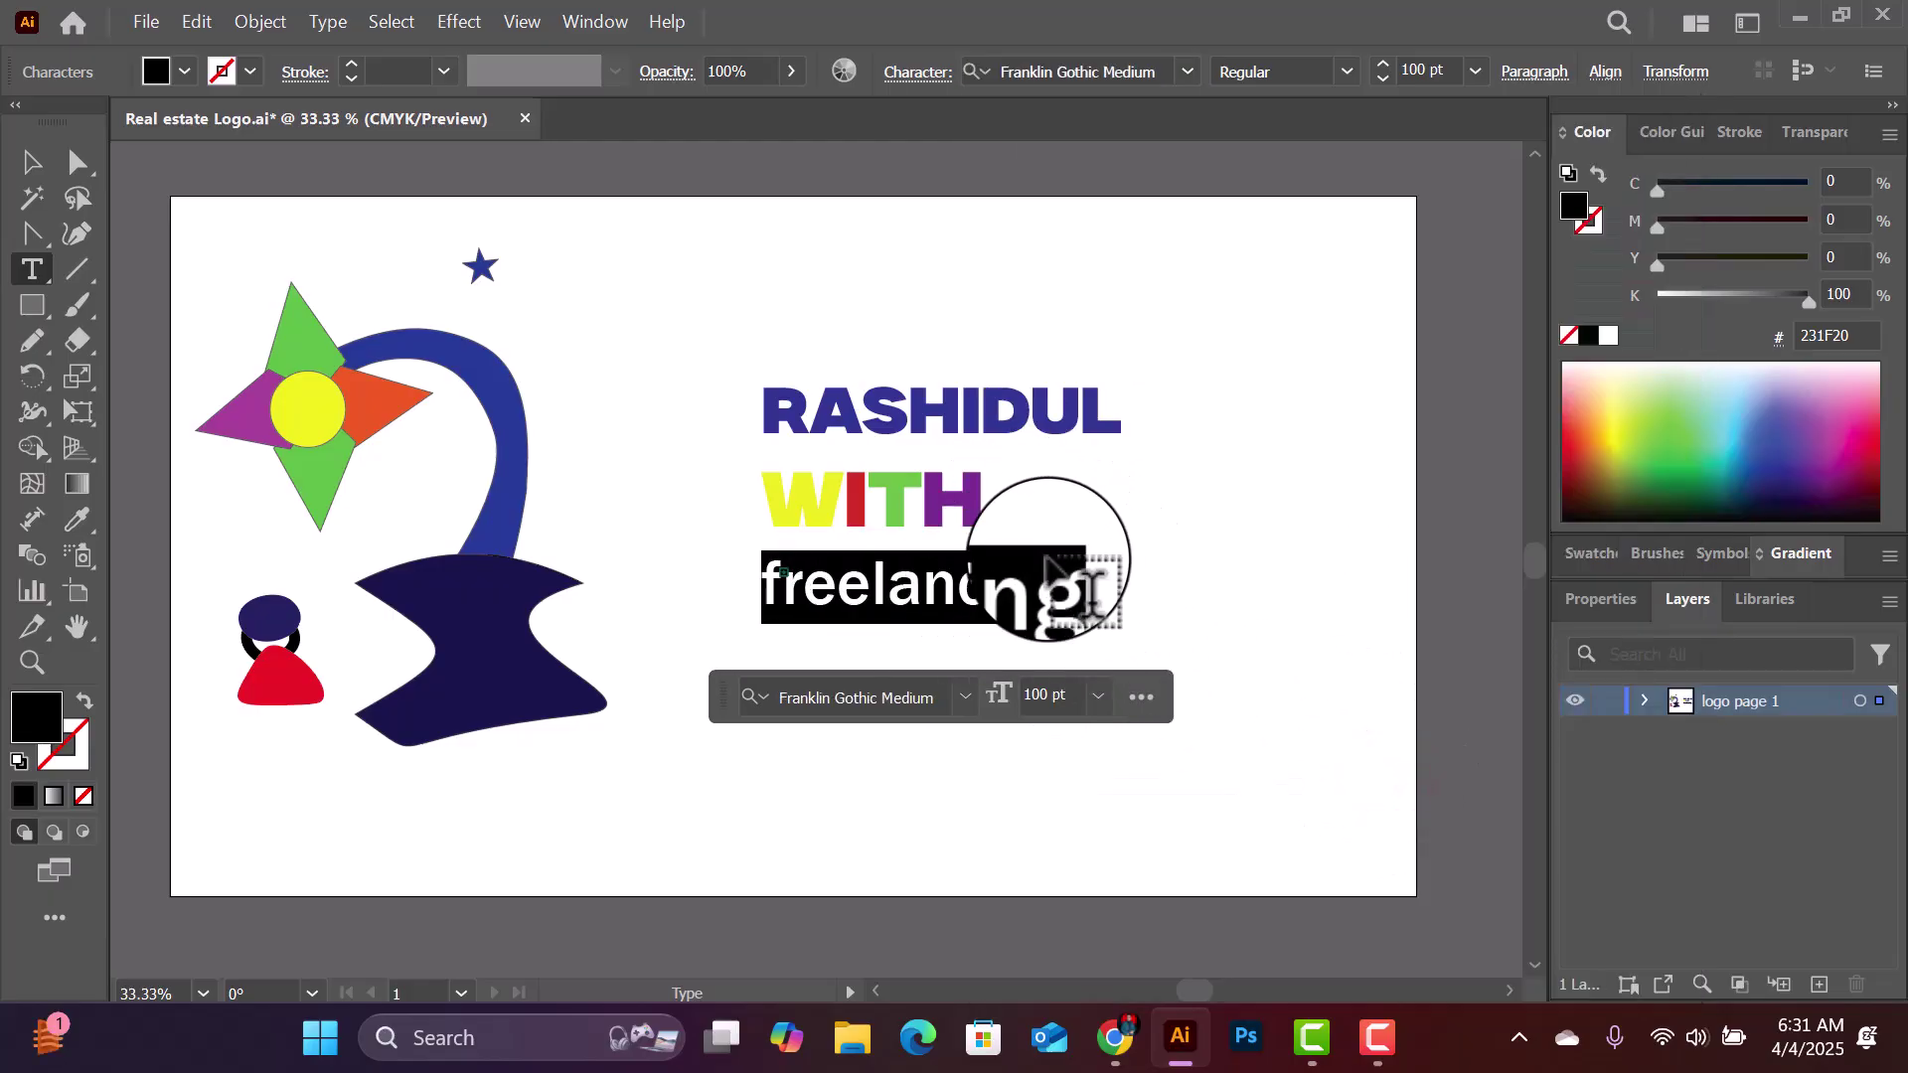
click(1043, 596)
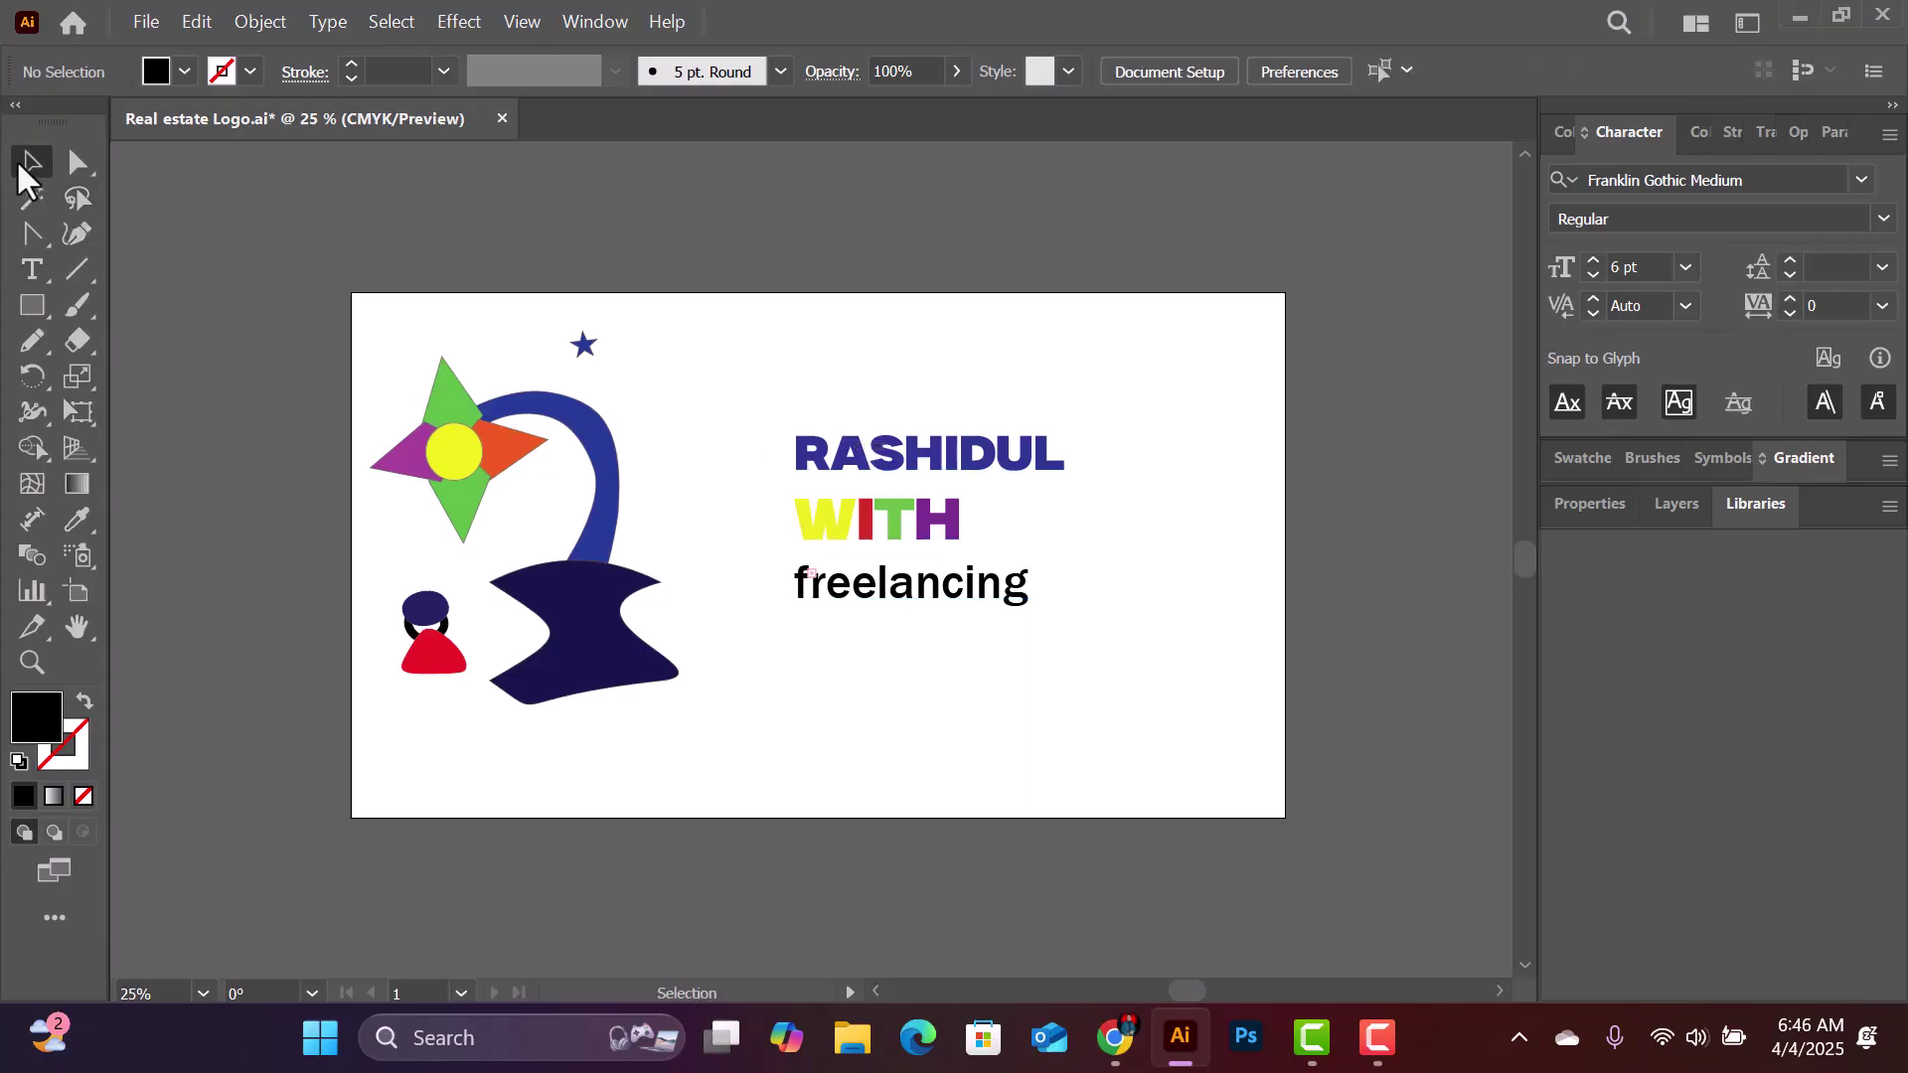
Step: Scale the three-line name block down and move it to the artboard's lower-left corner
click(877, 487)
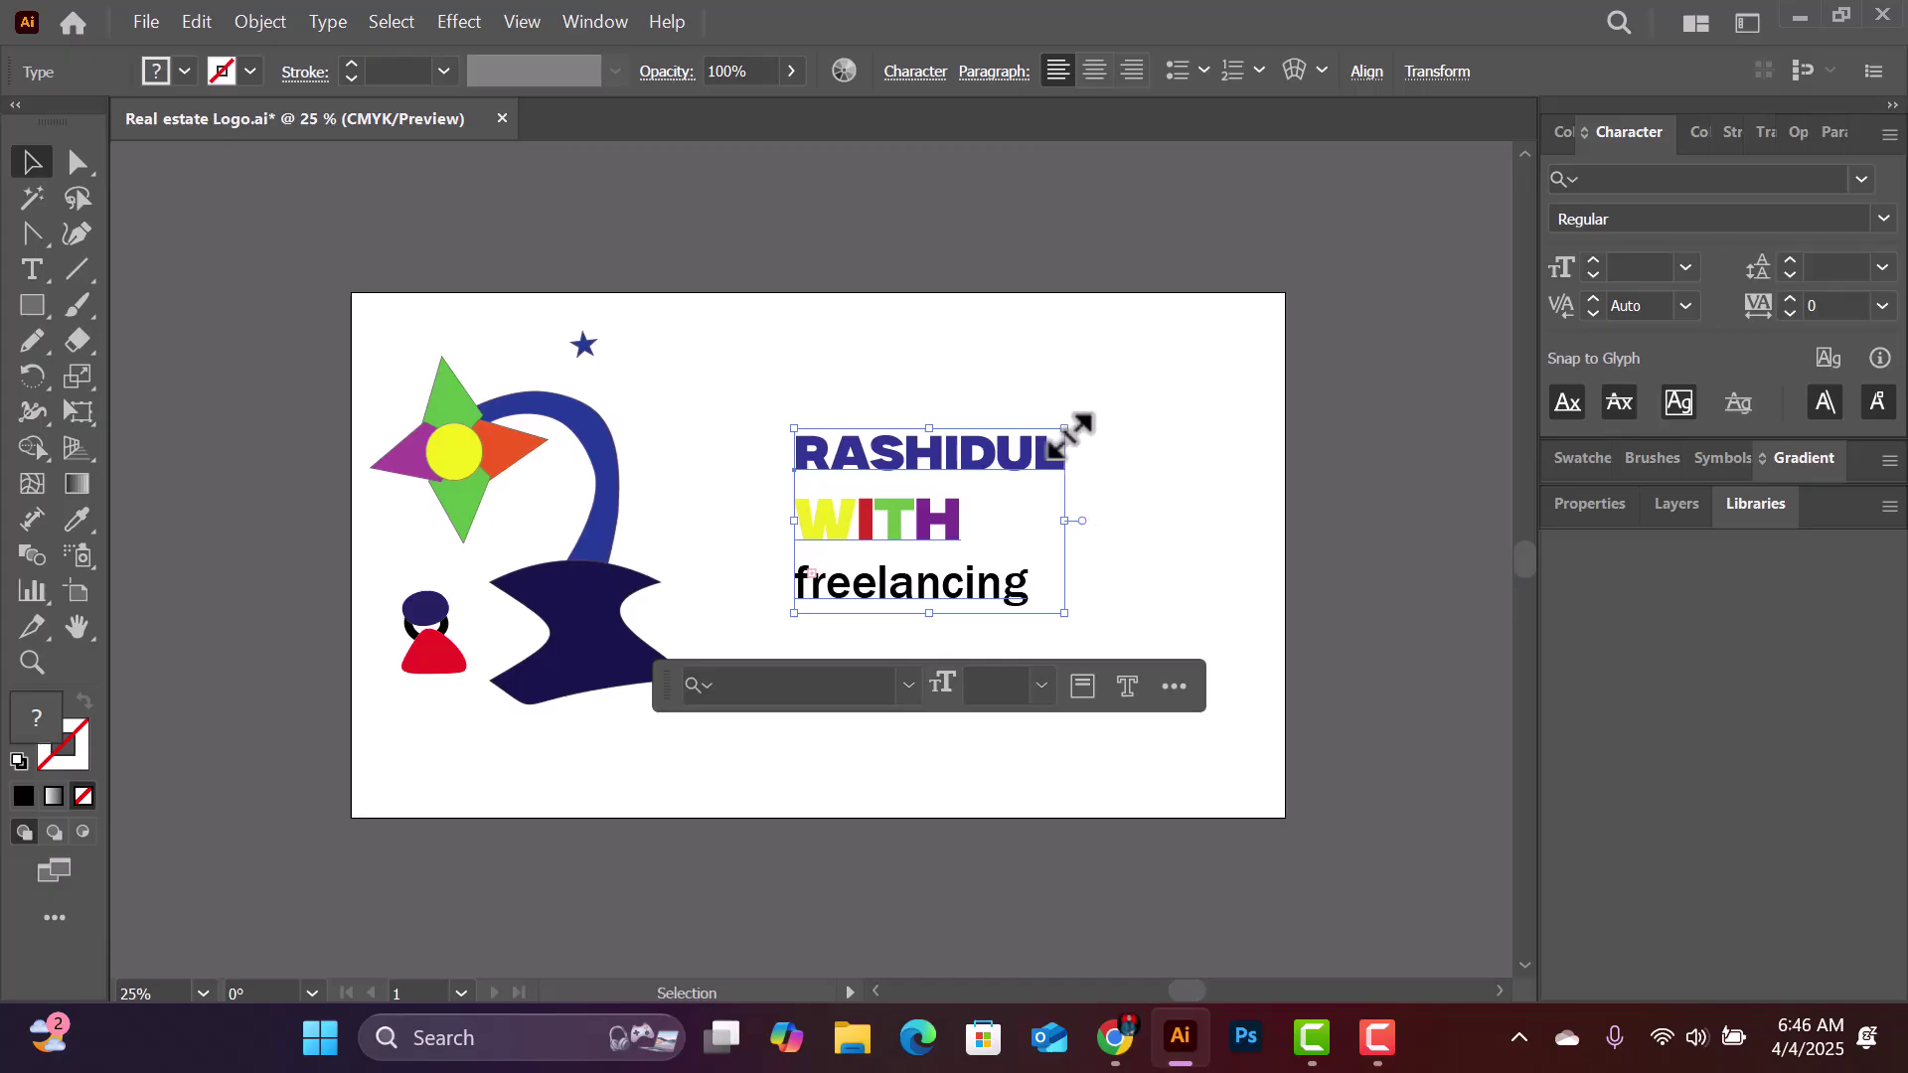
mouse_move(1066, 432)
mouse_down()
mouse_move(1179, 386)
mouse_move(1064, 368)
mouse_move(1040, 448)
mouse_up()
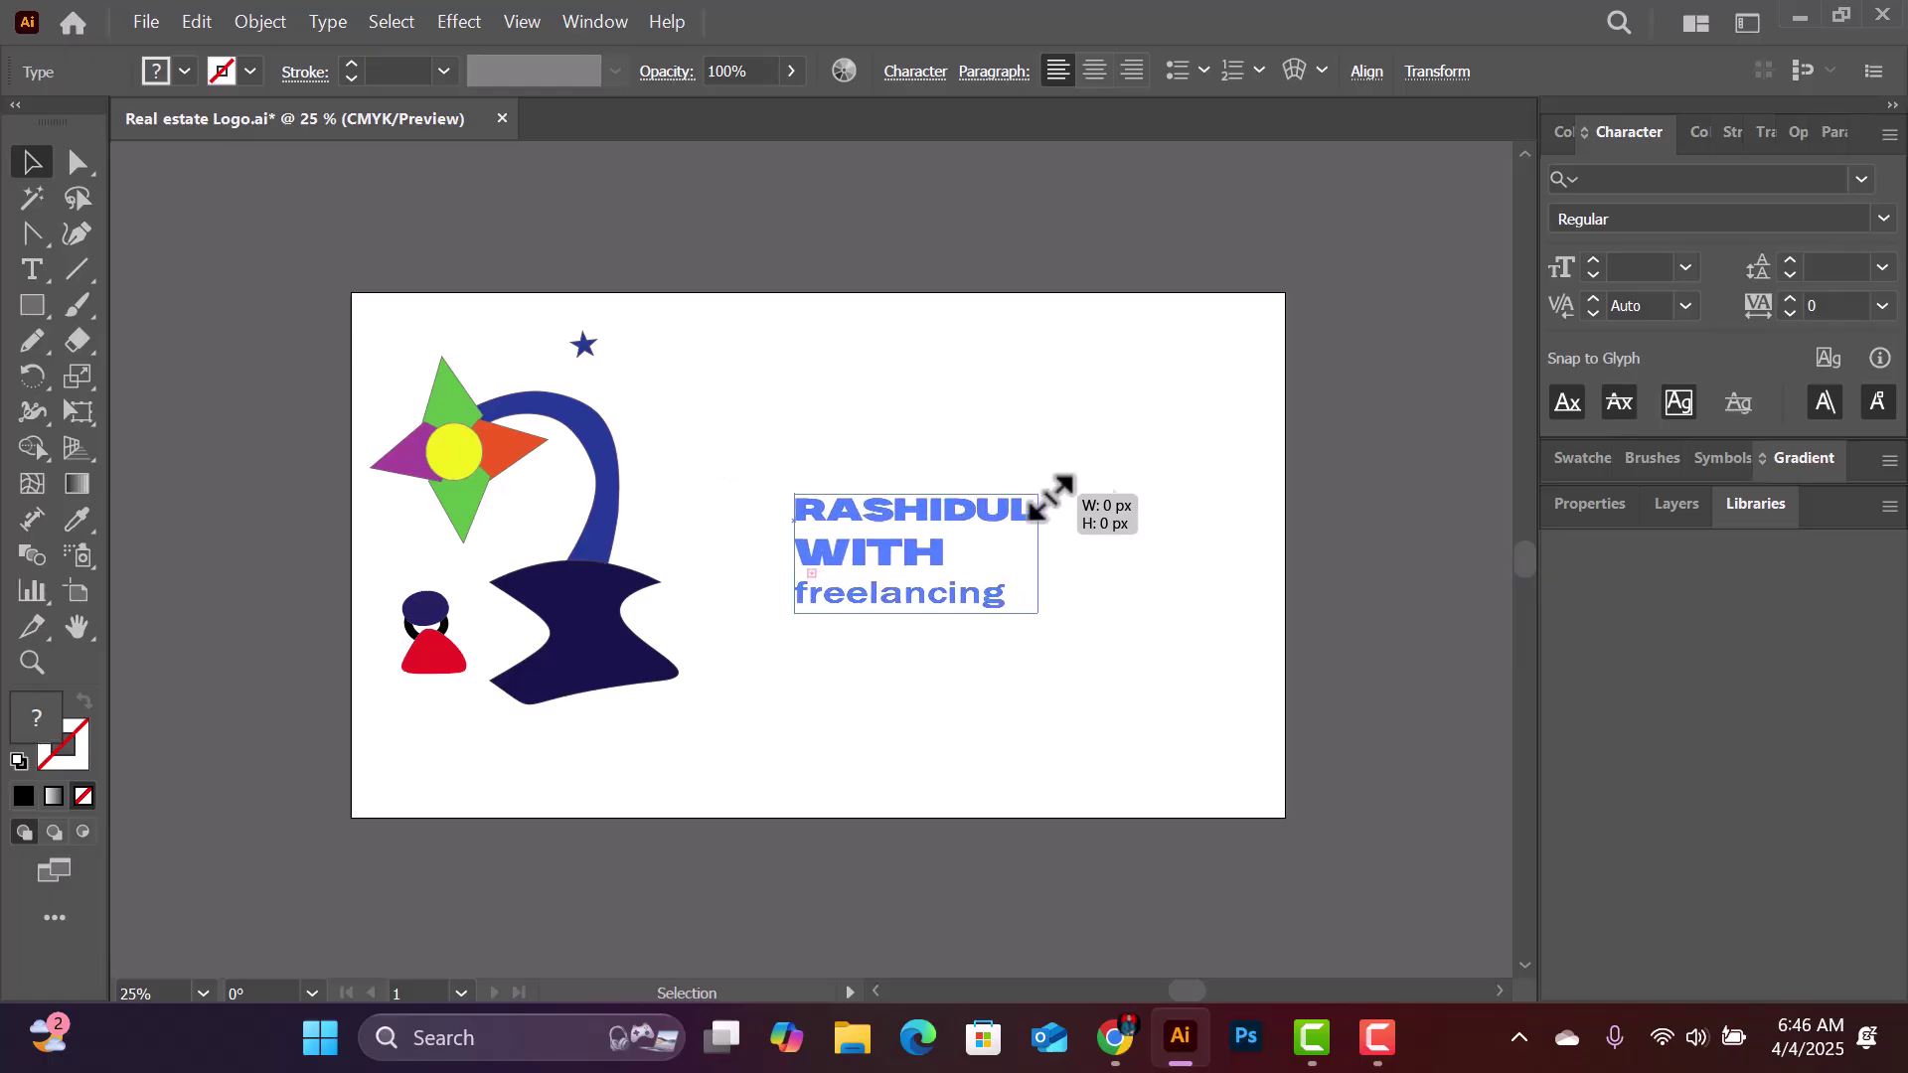
drag(1227, 459, 960, 545)
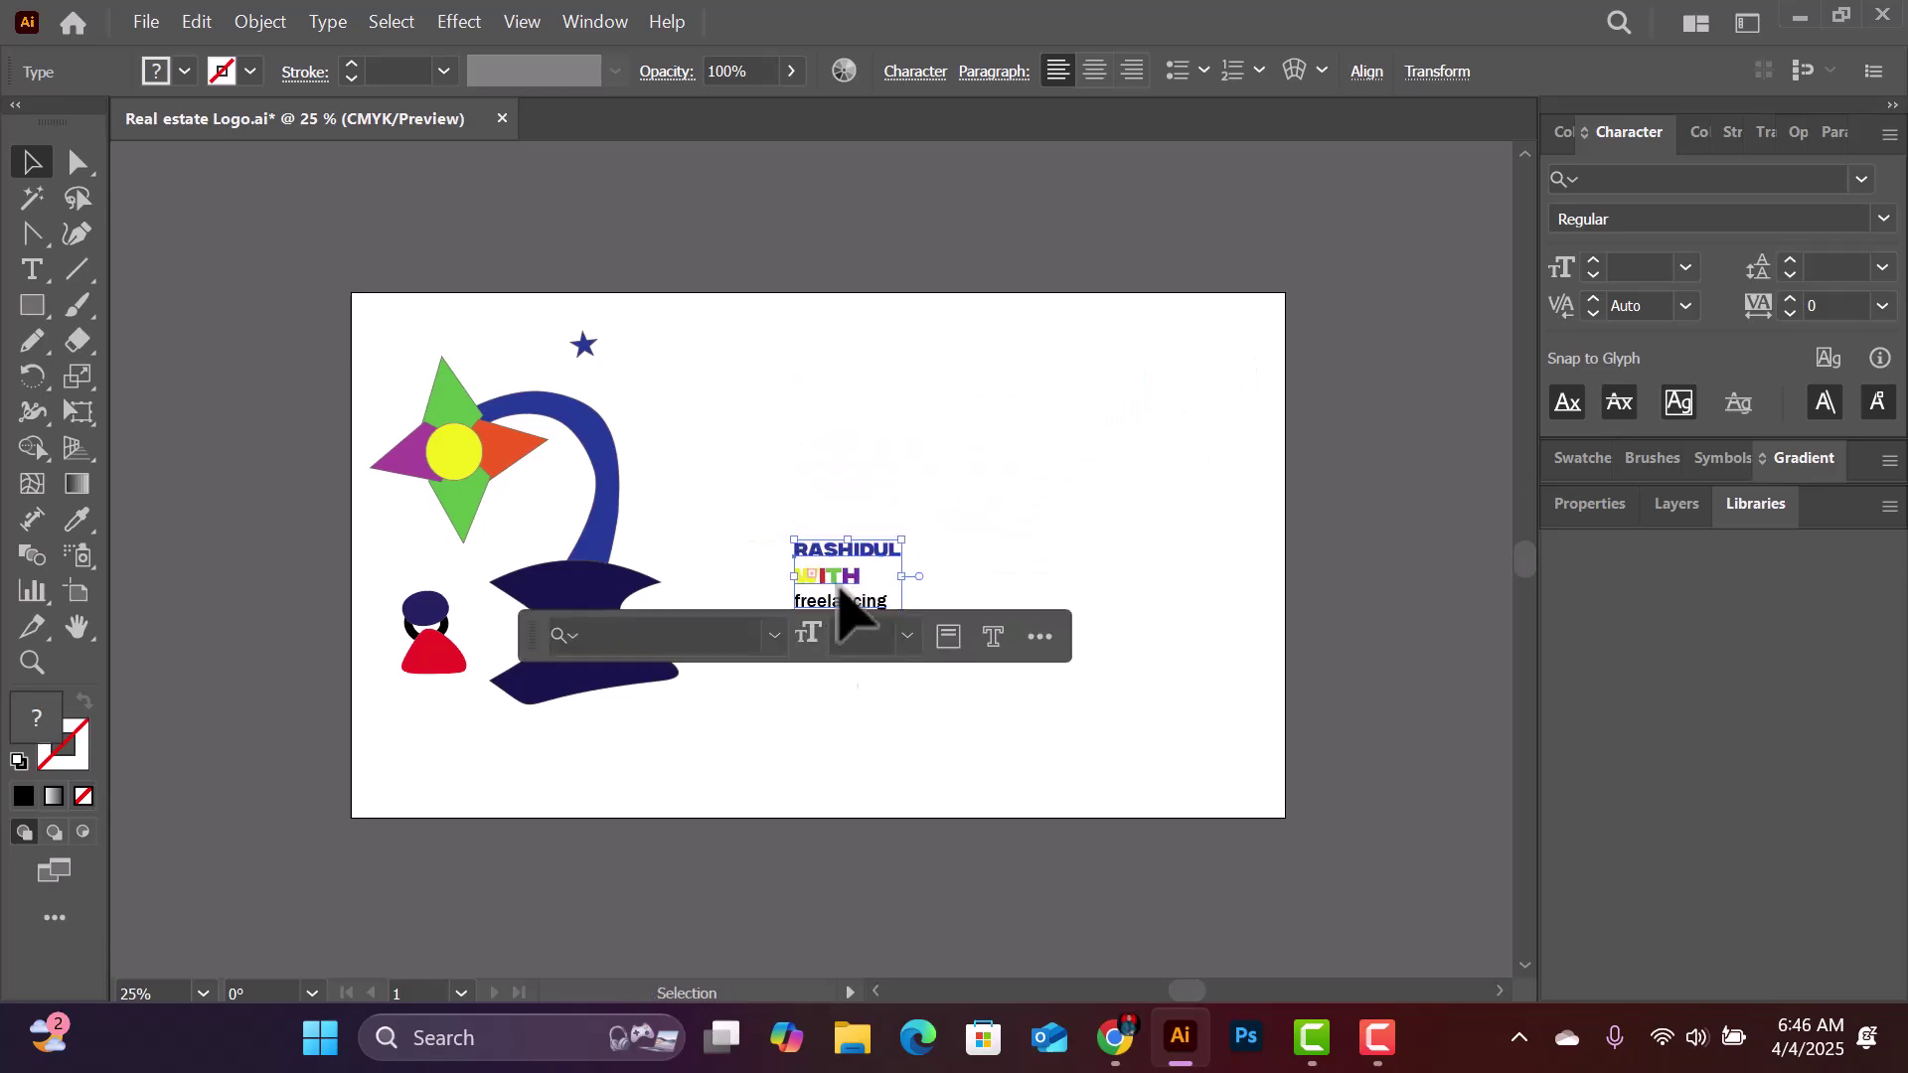
drag(849, 574, 472, 788)
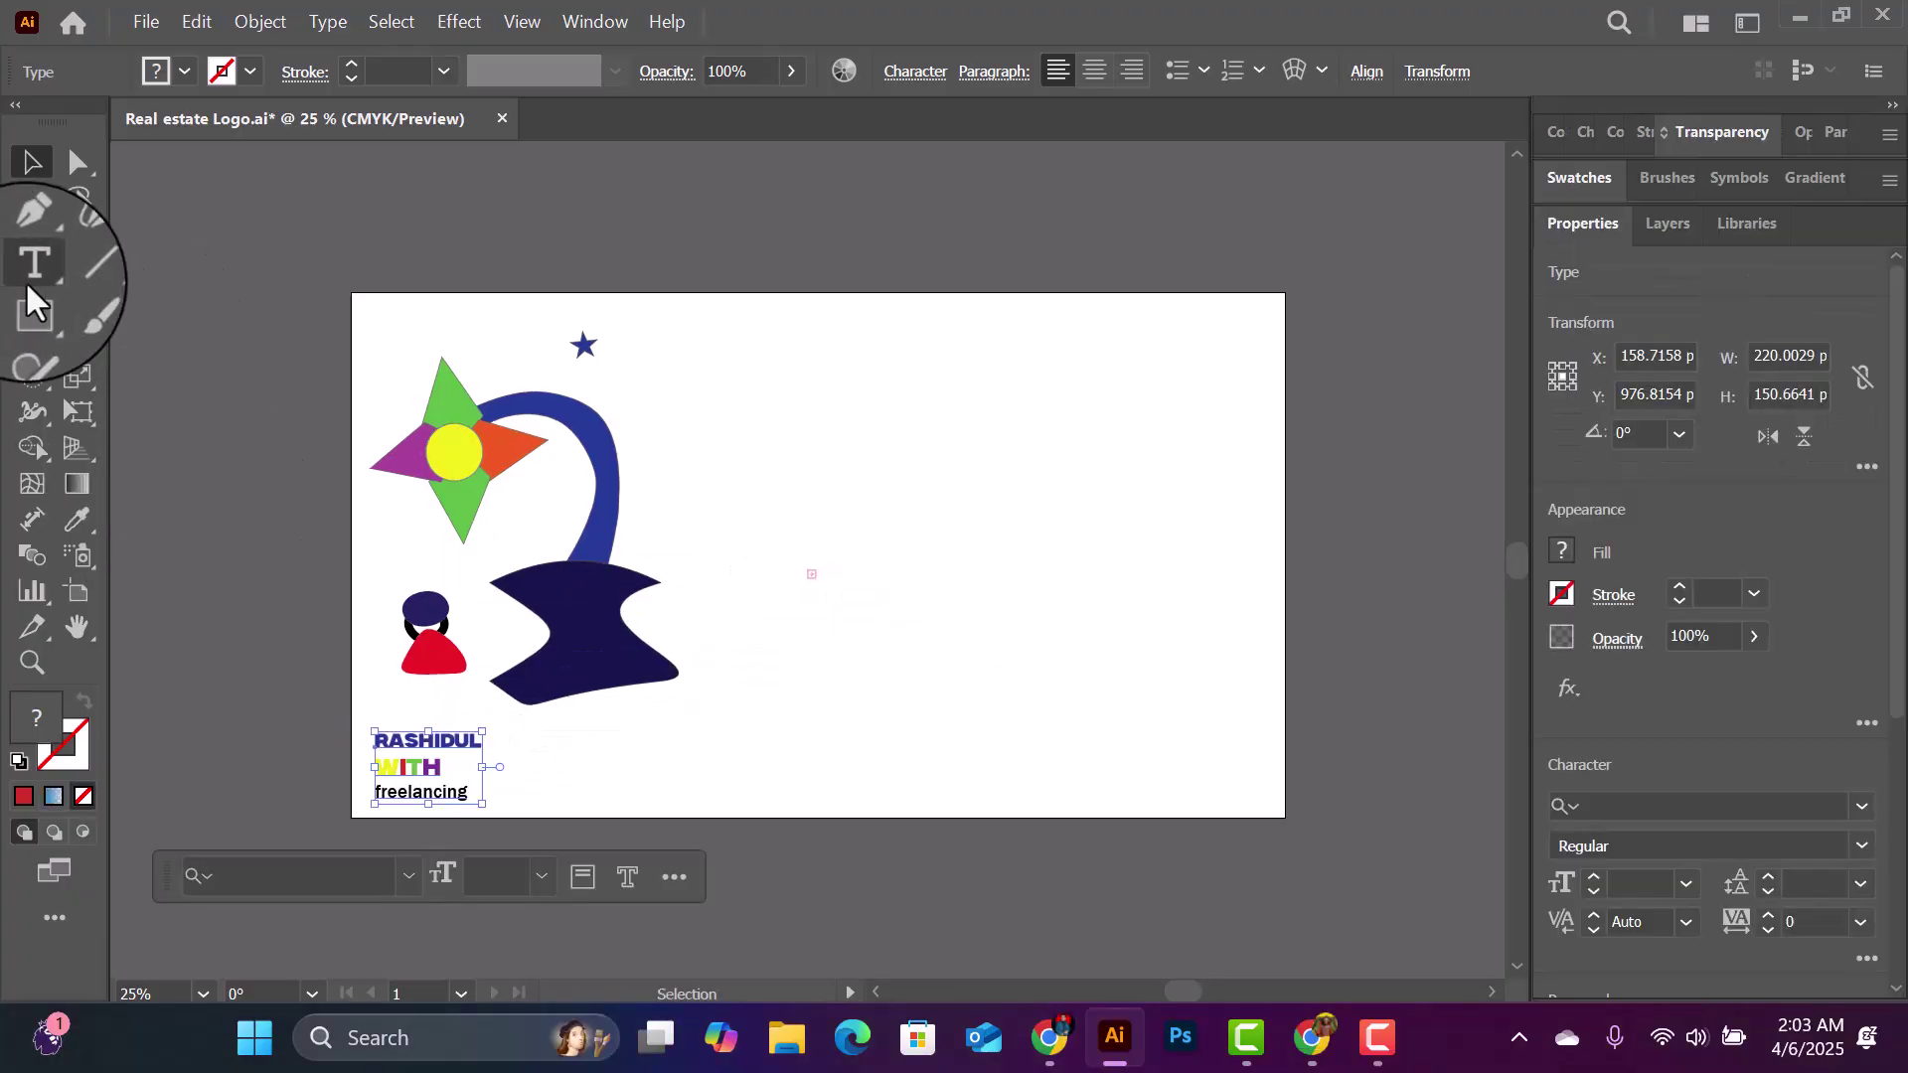
Step: Draw a red-filled rectangle on the artboard's right side with the Rectangle Tool
click(28, 270)
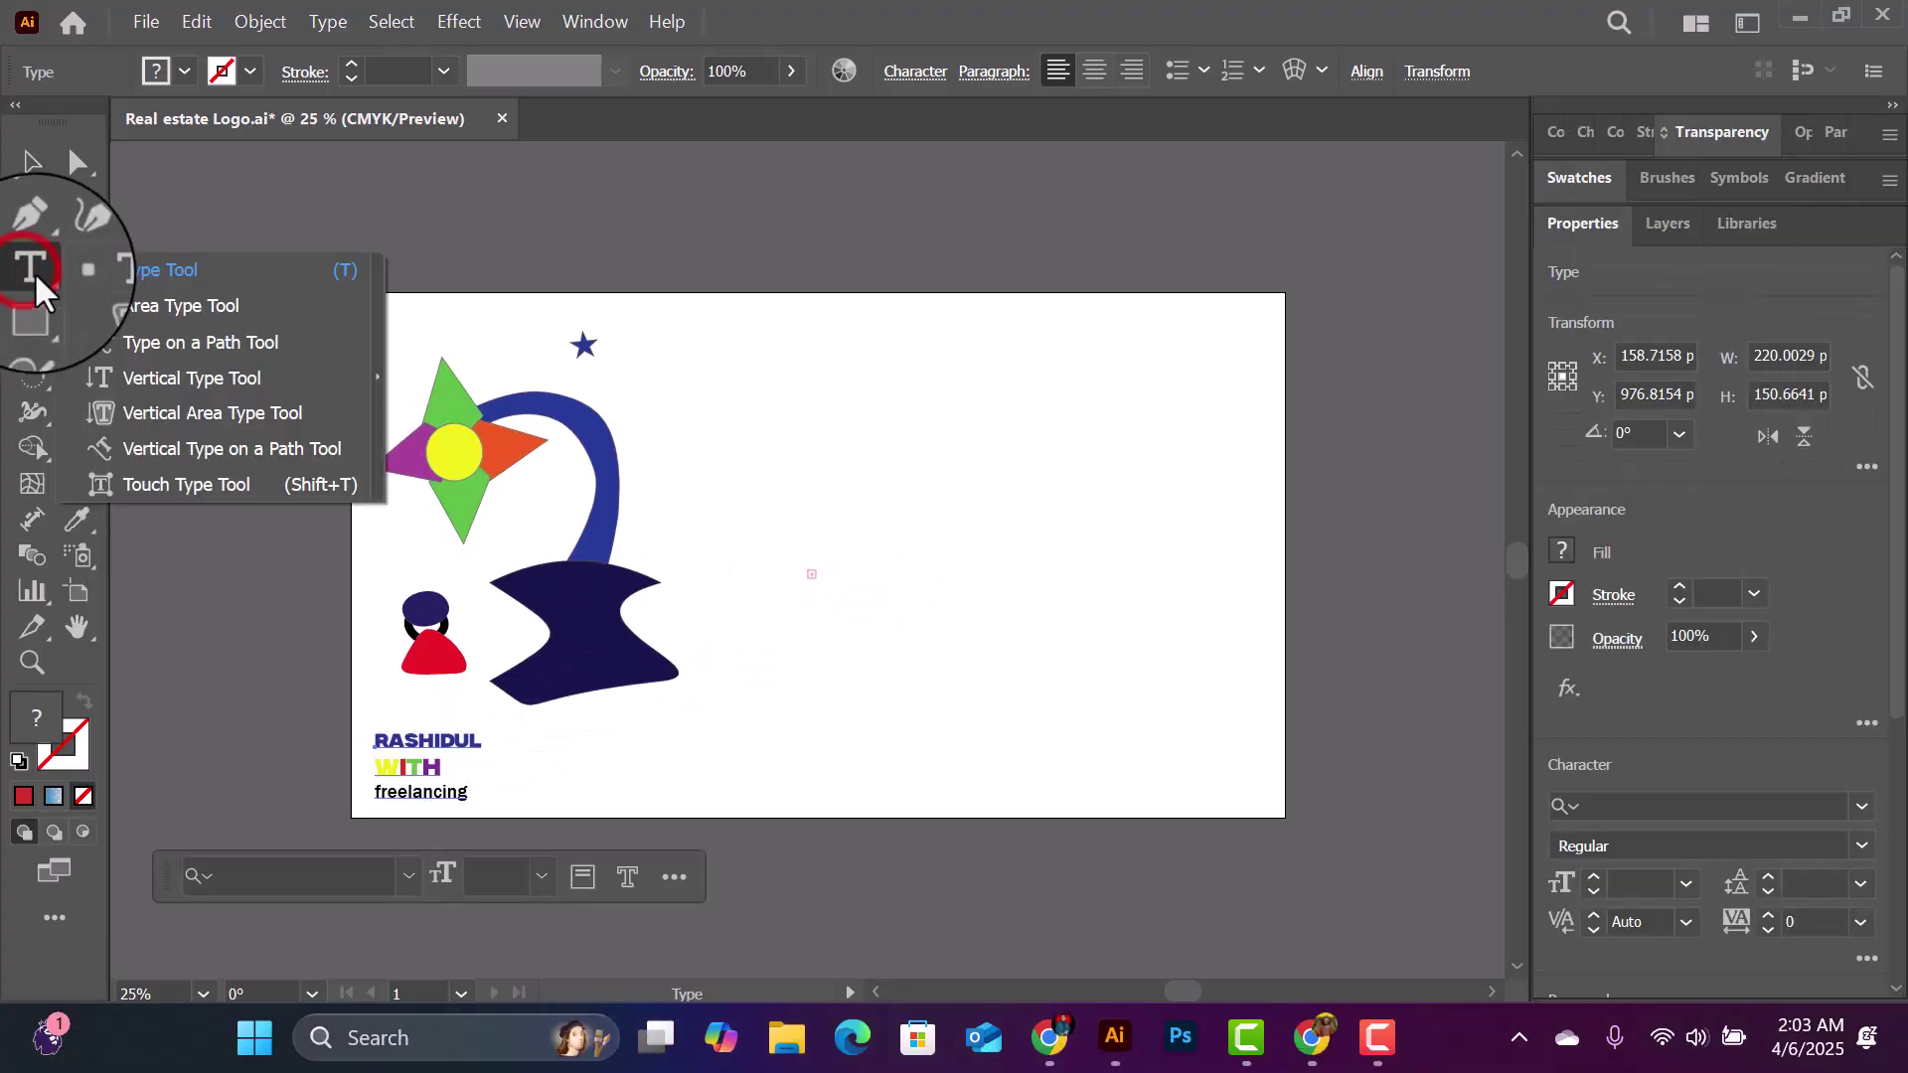
click(193, 306)
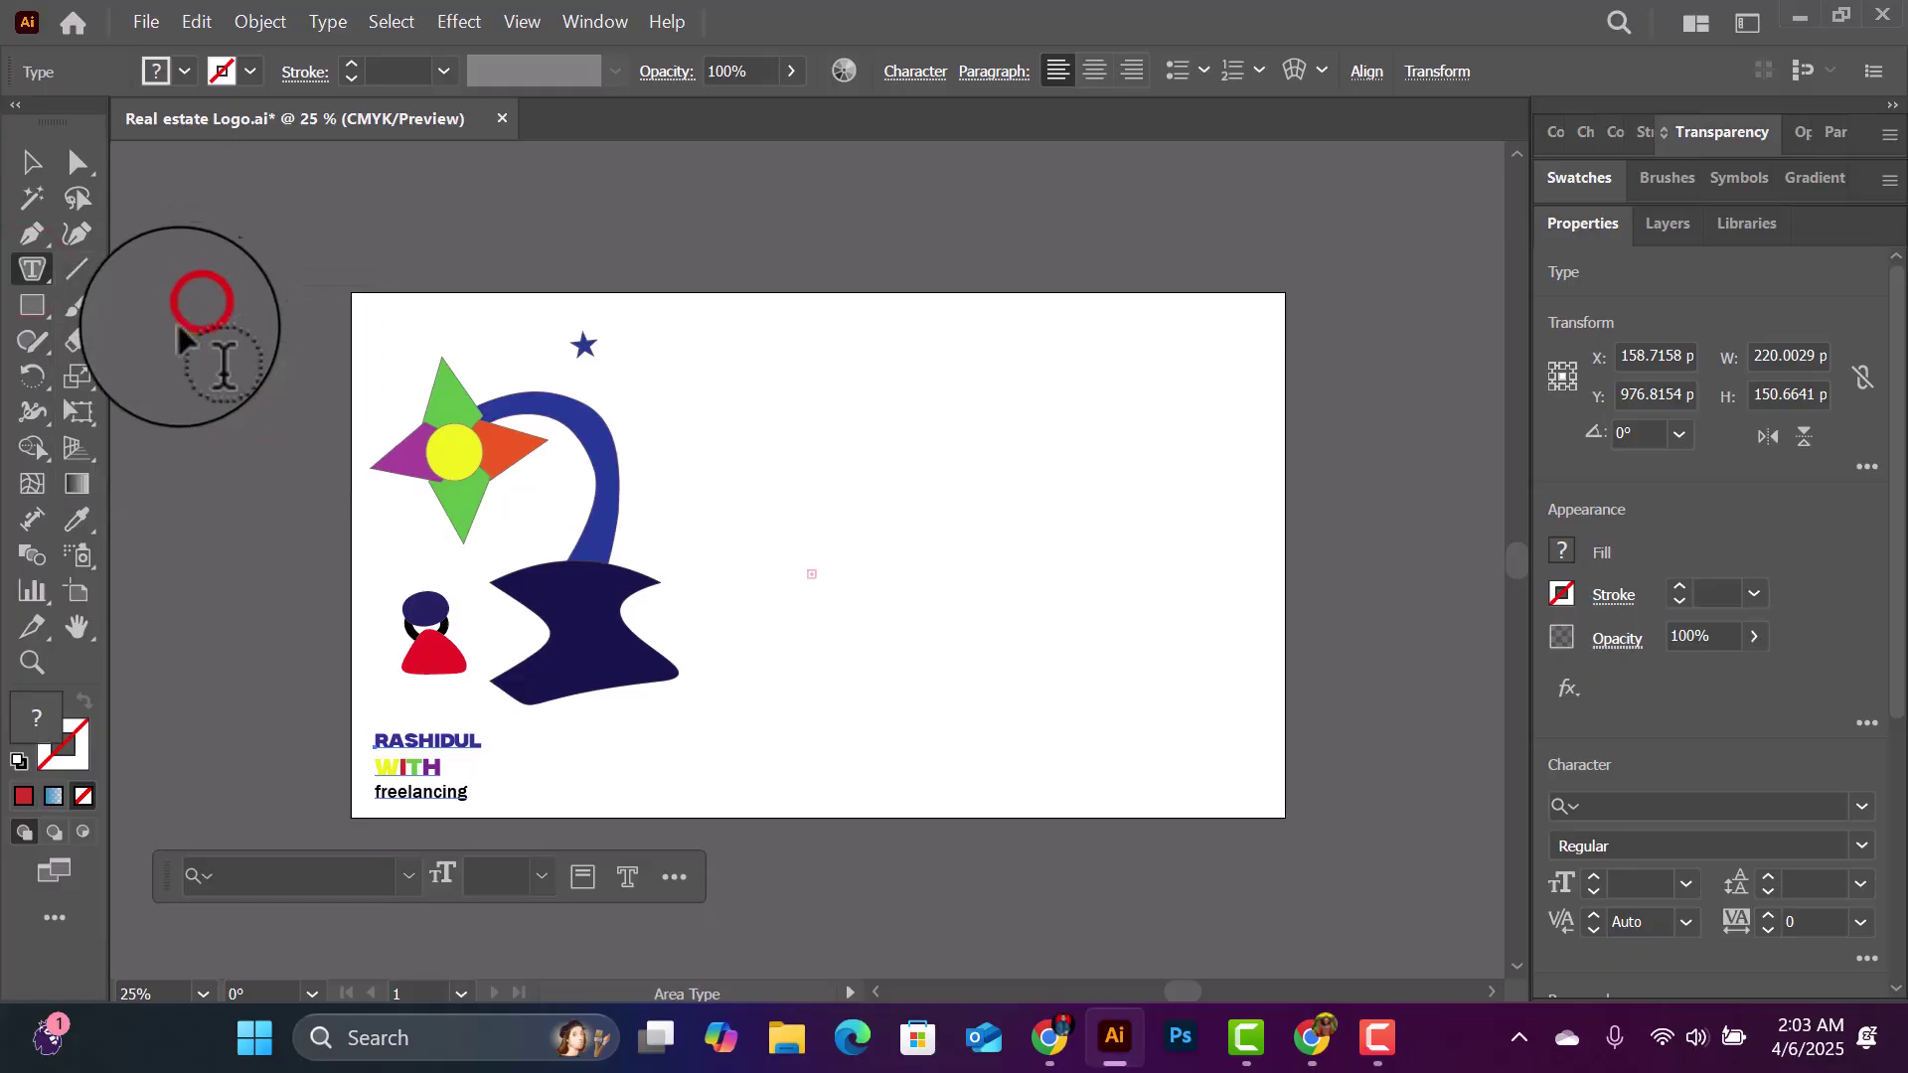
click(26, 298)
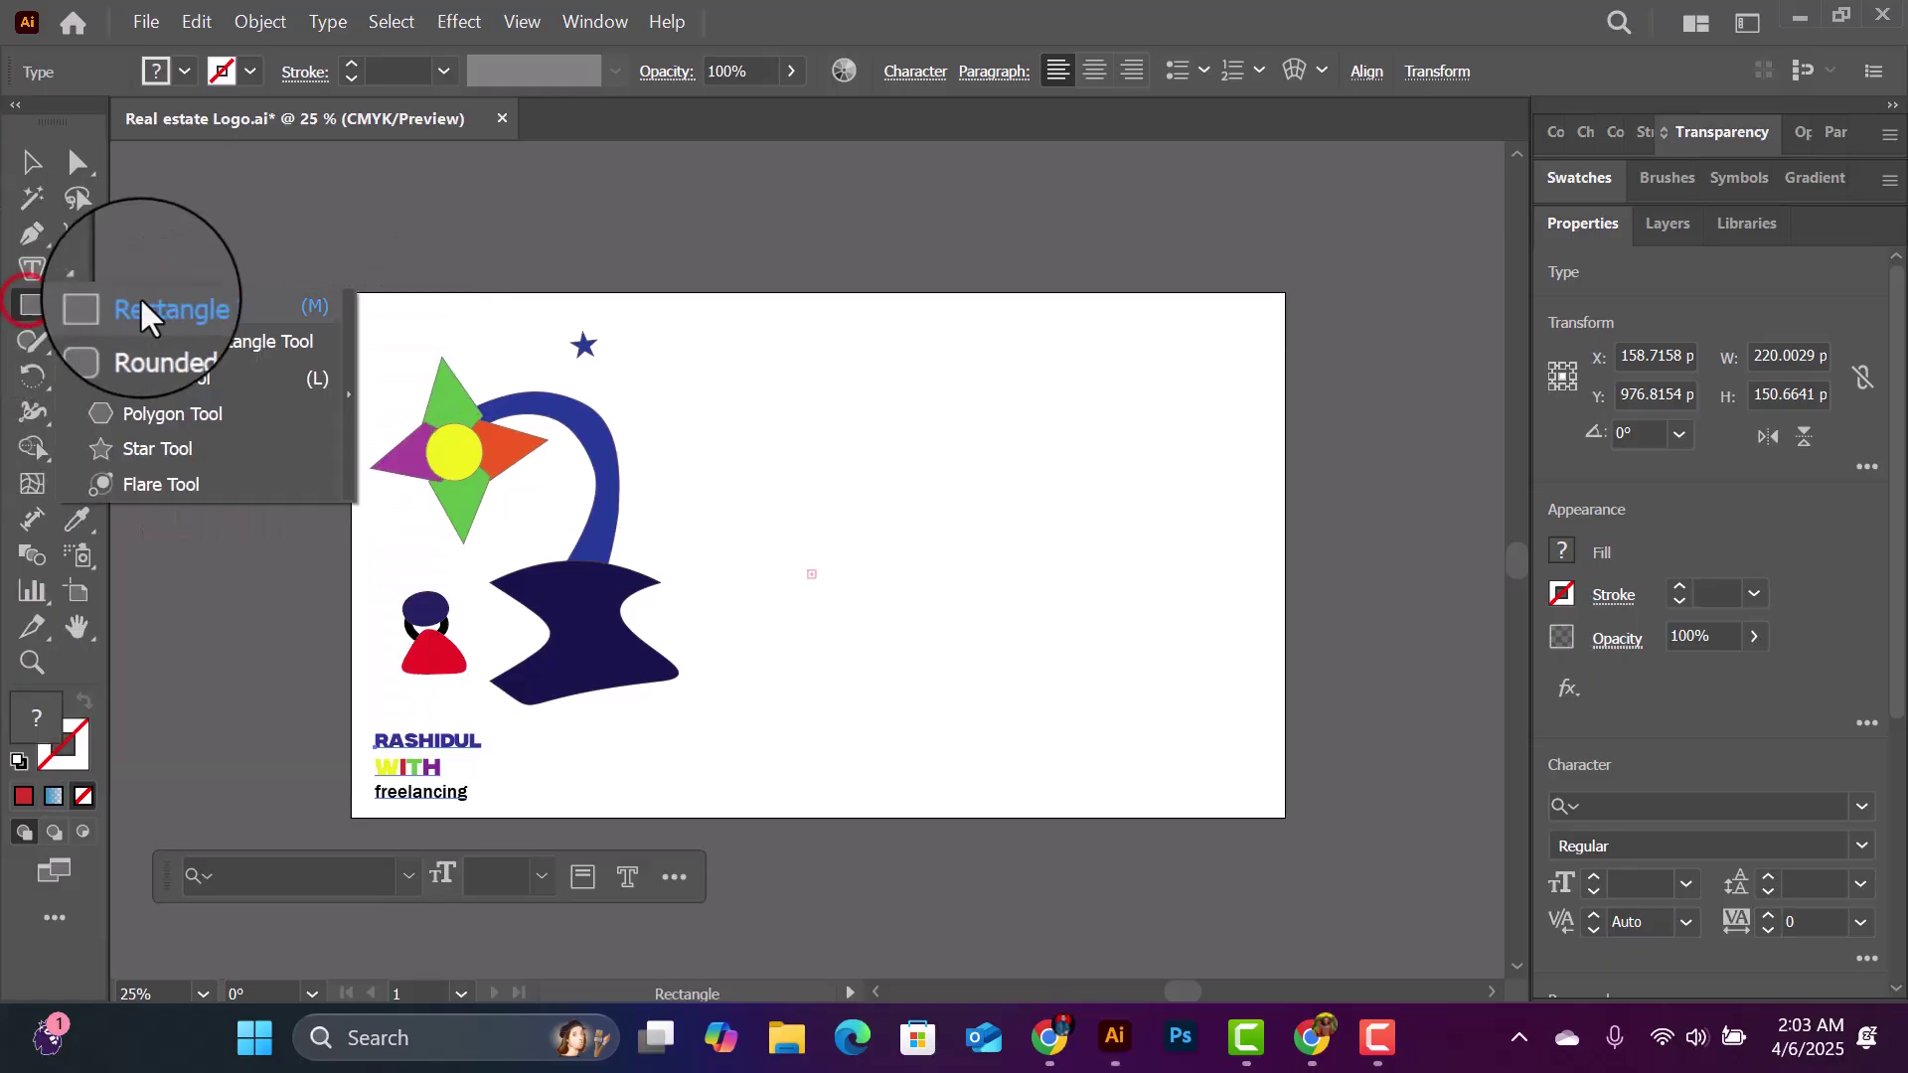
click(162, 298)
drag(753, 455, 1198, 701)
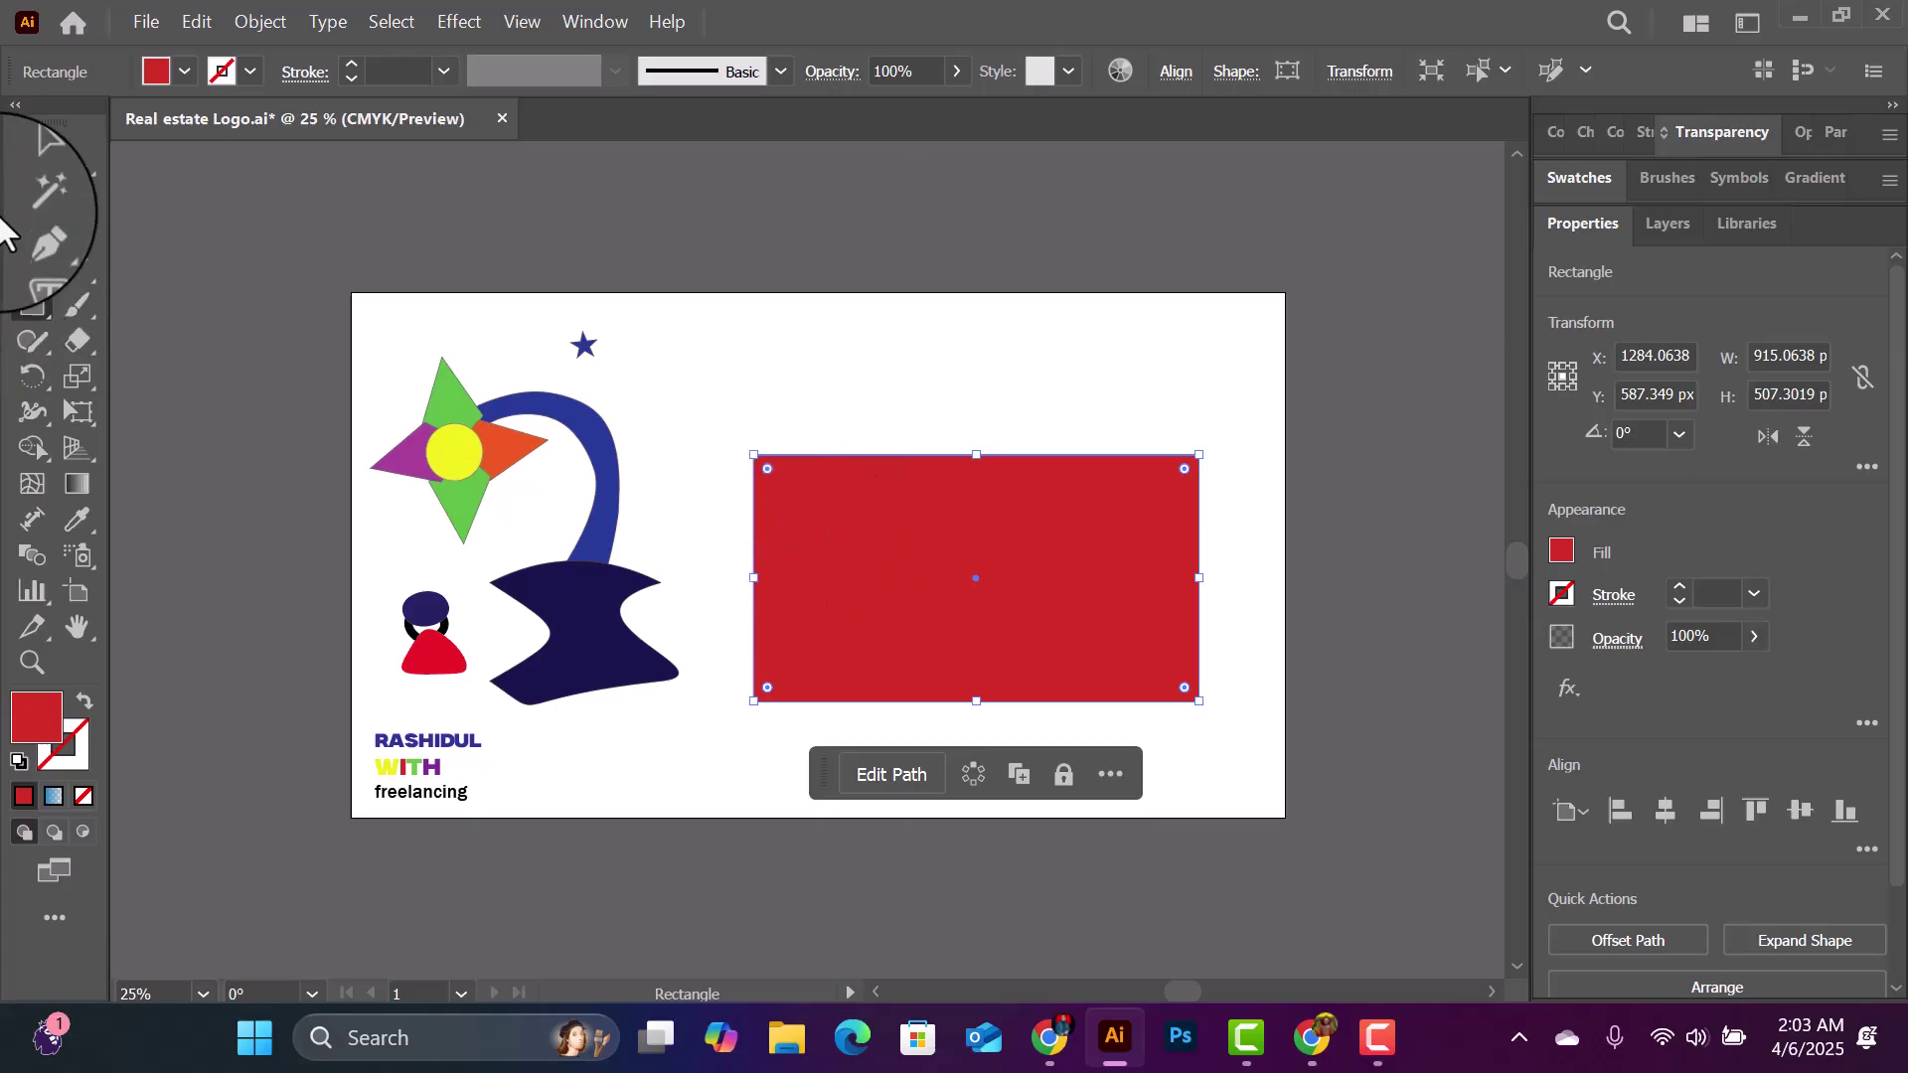
drag(28, 260, 217, 312)
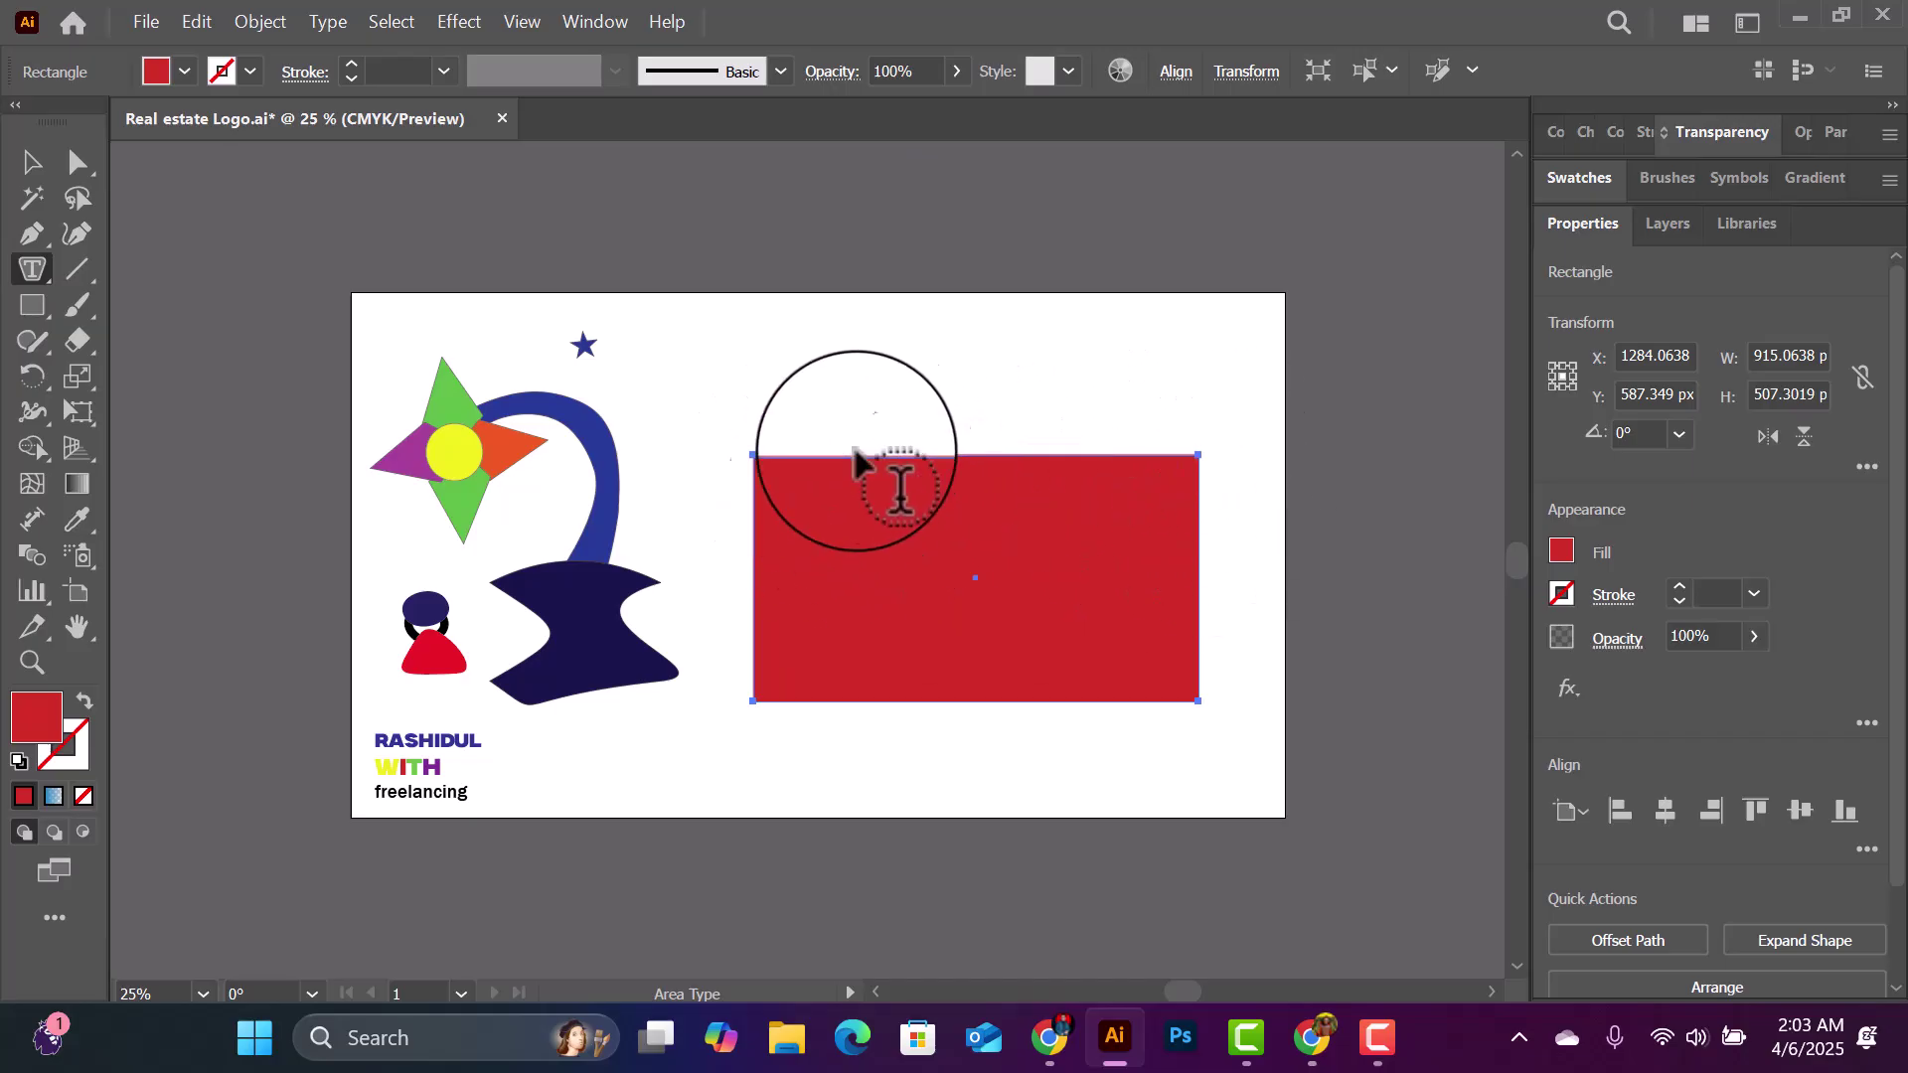
Step: Convert the rectangle into area text introducing the author as a freelancer from Bangladesh
click(761, 465)
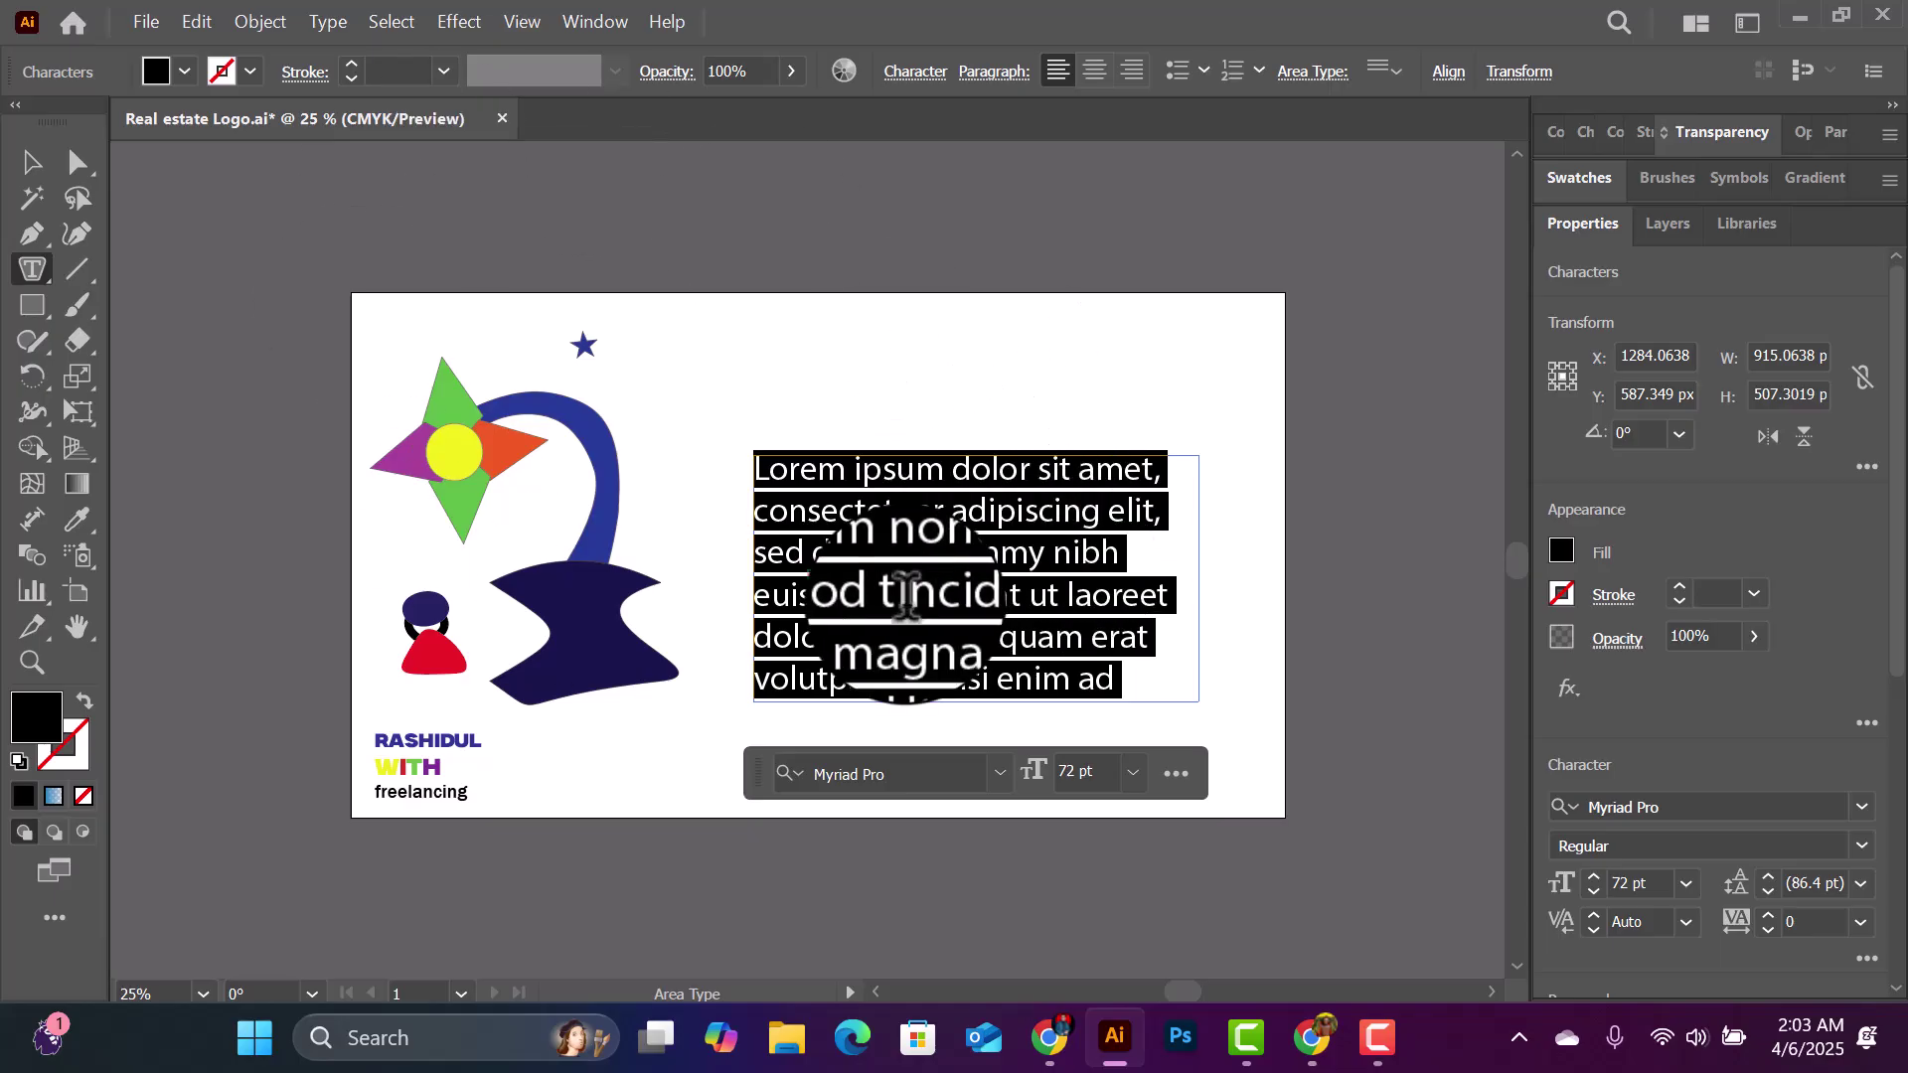
key(Delete)
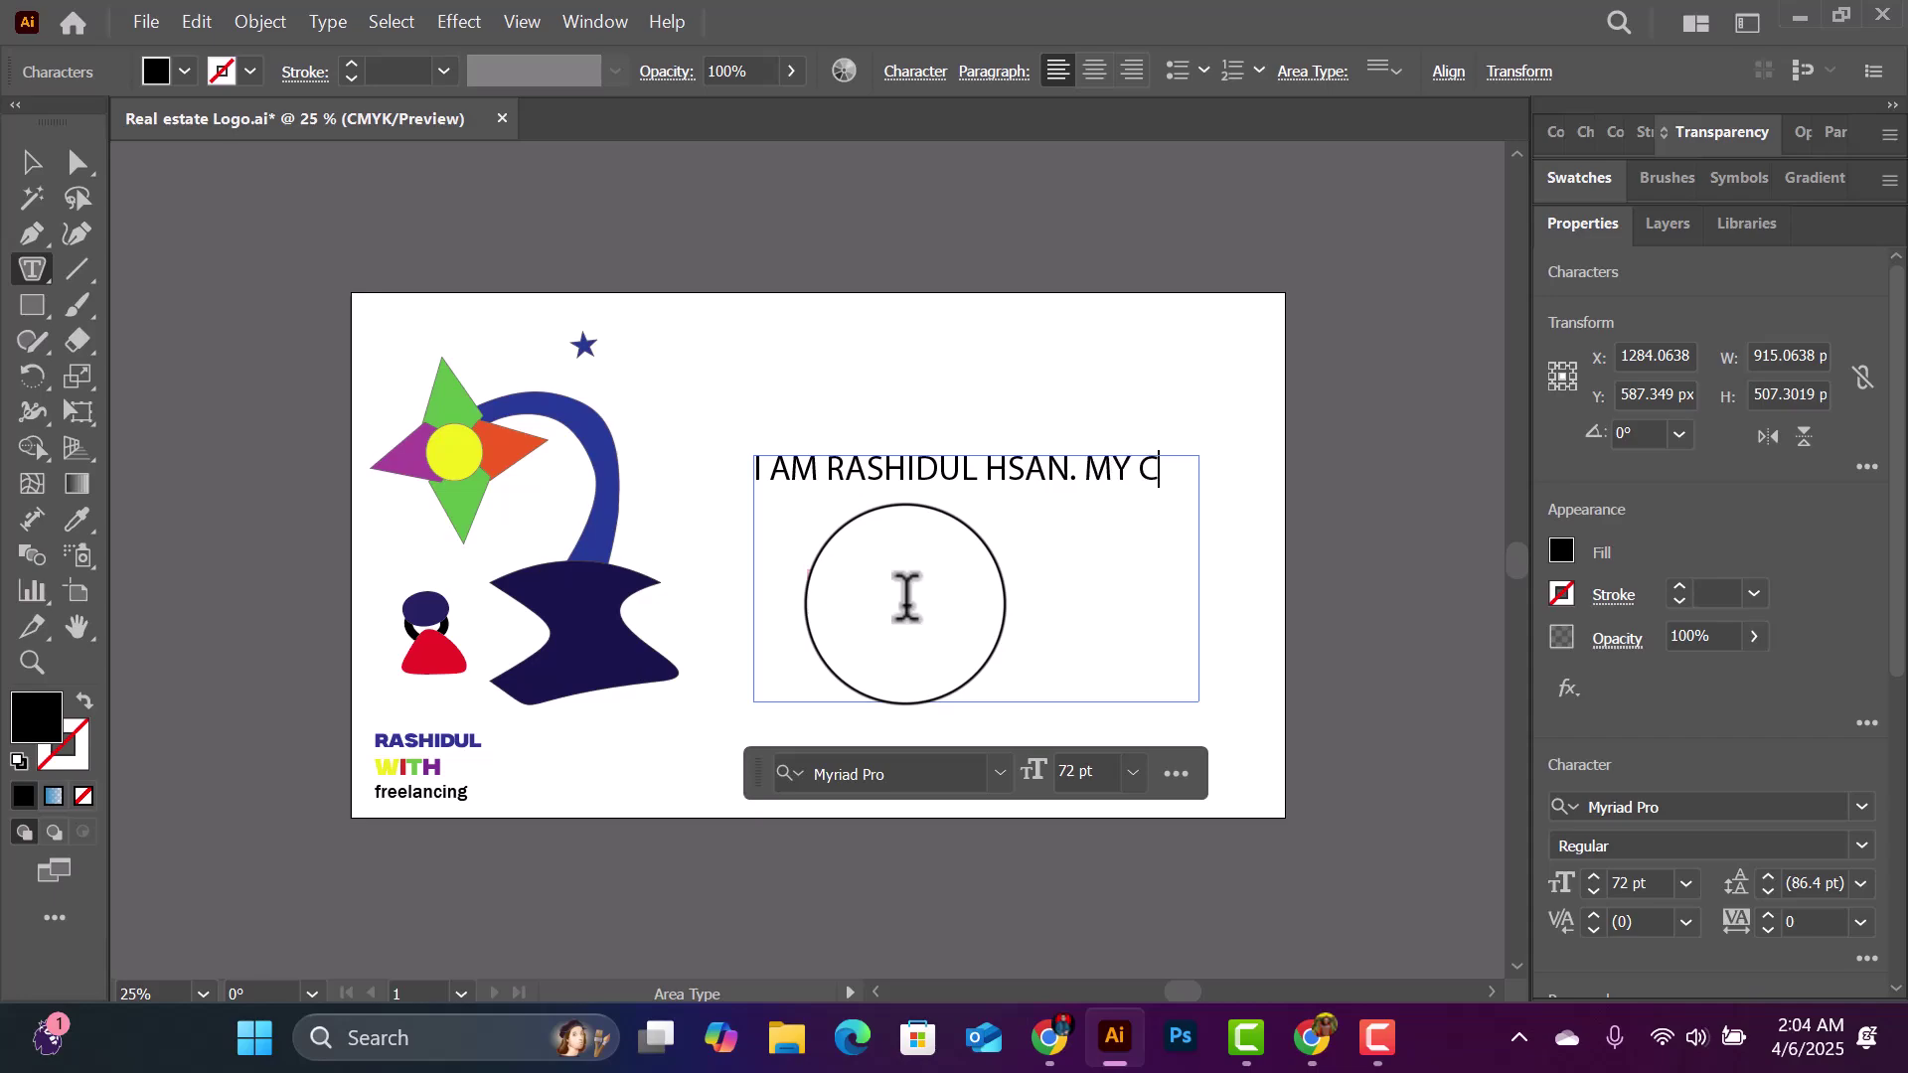
text(A FREELANC)
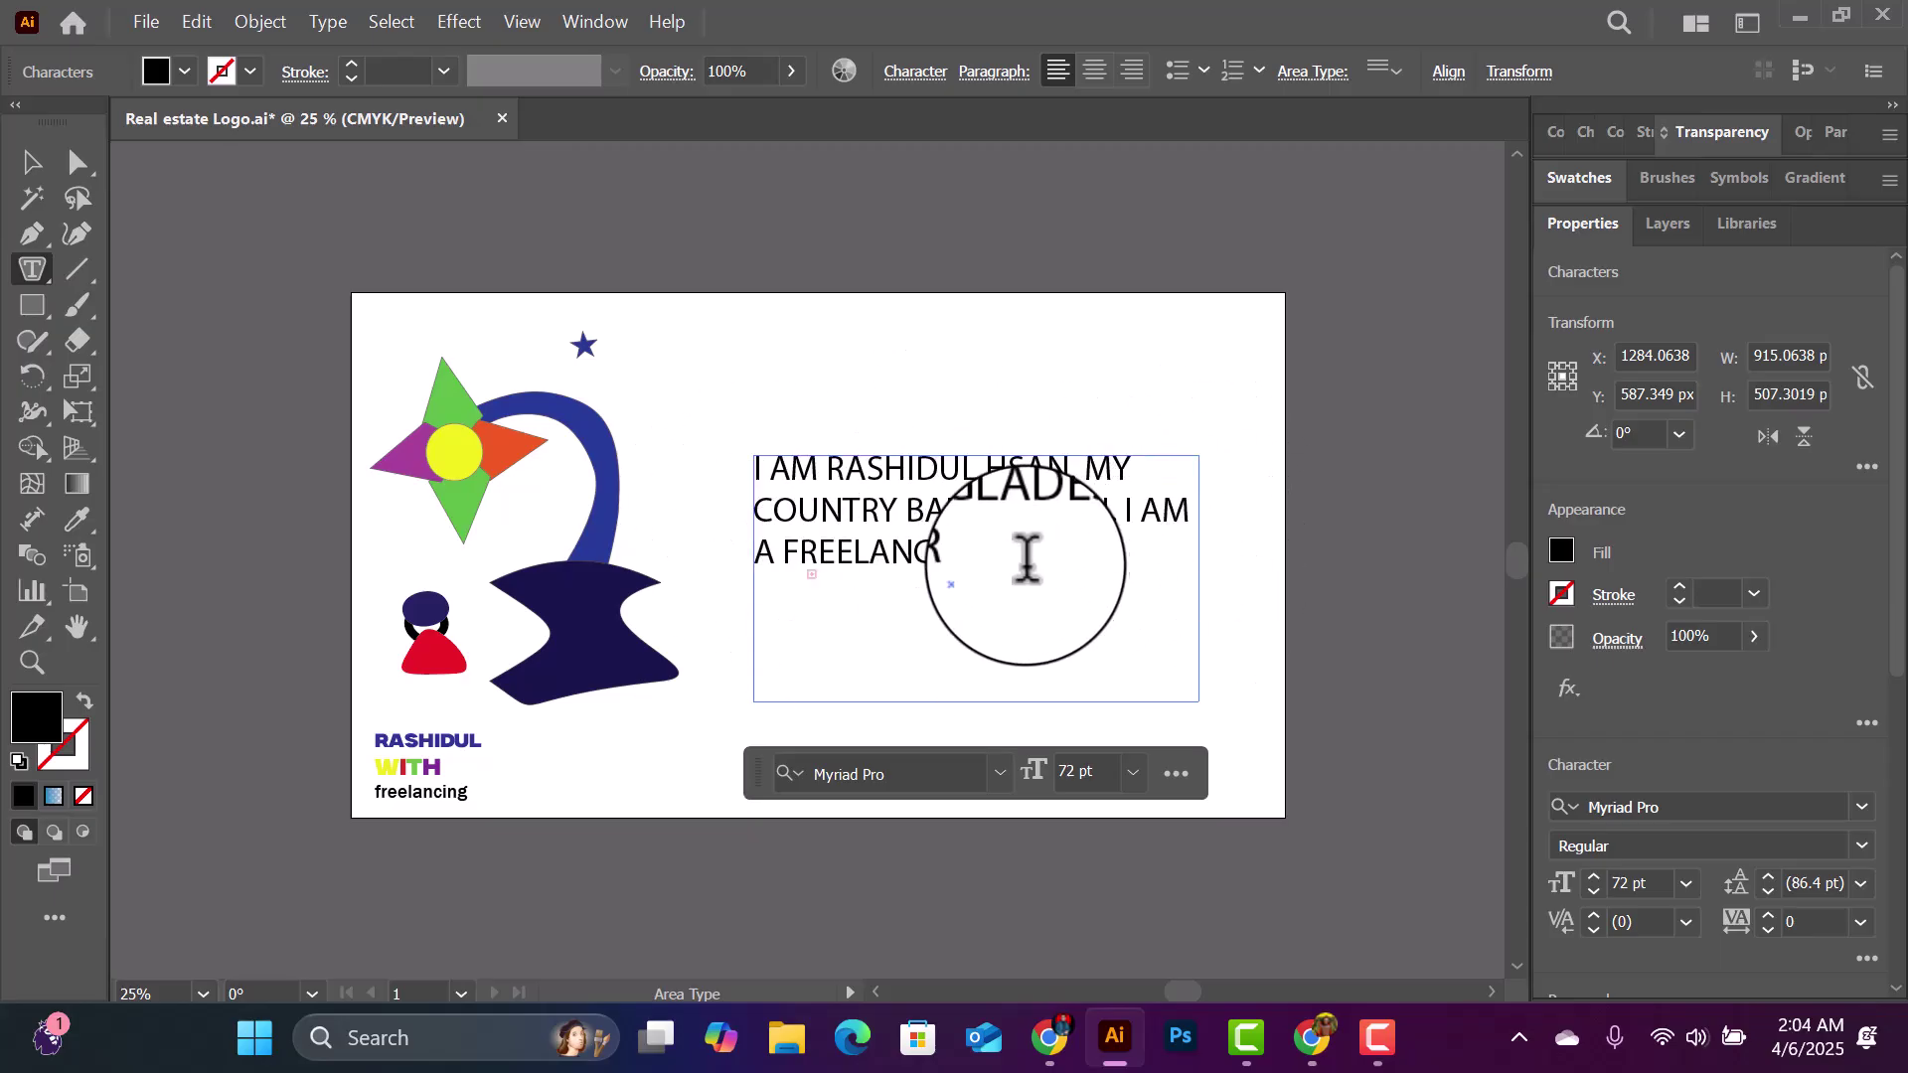
text(.)
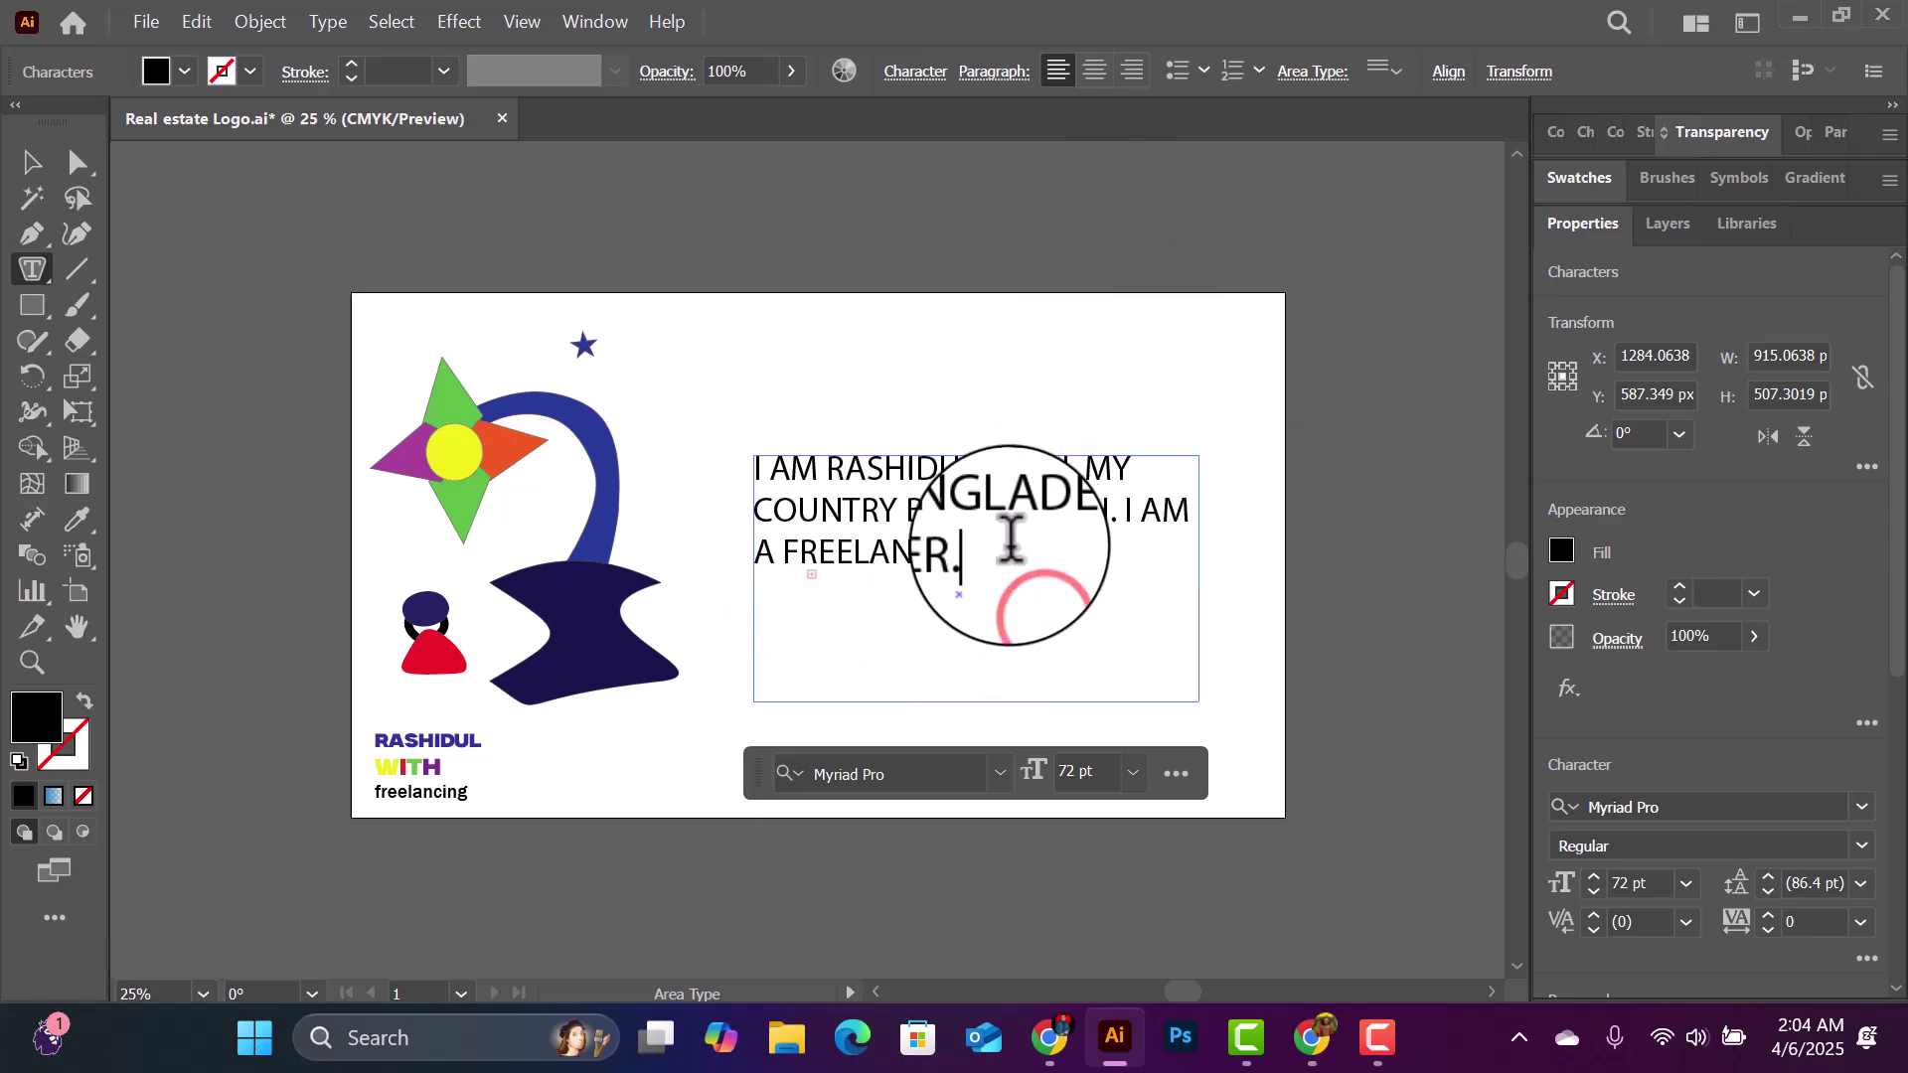
drag(1008, 553, 736, 449)
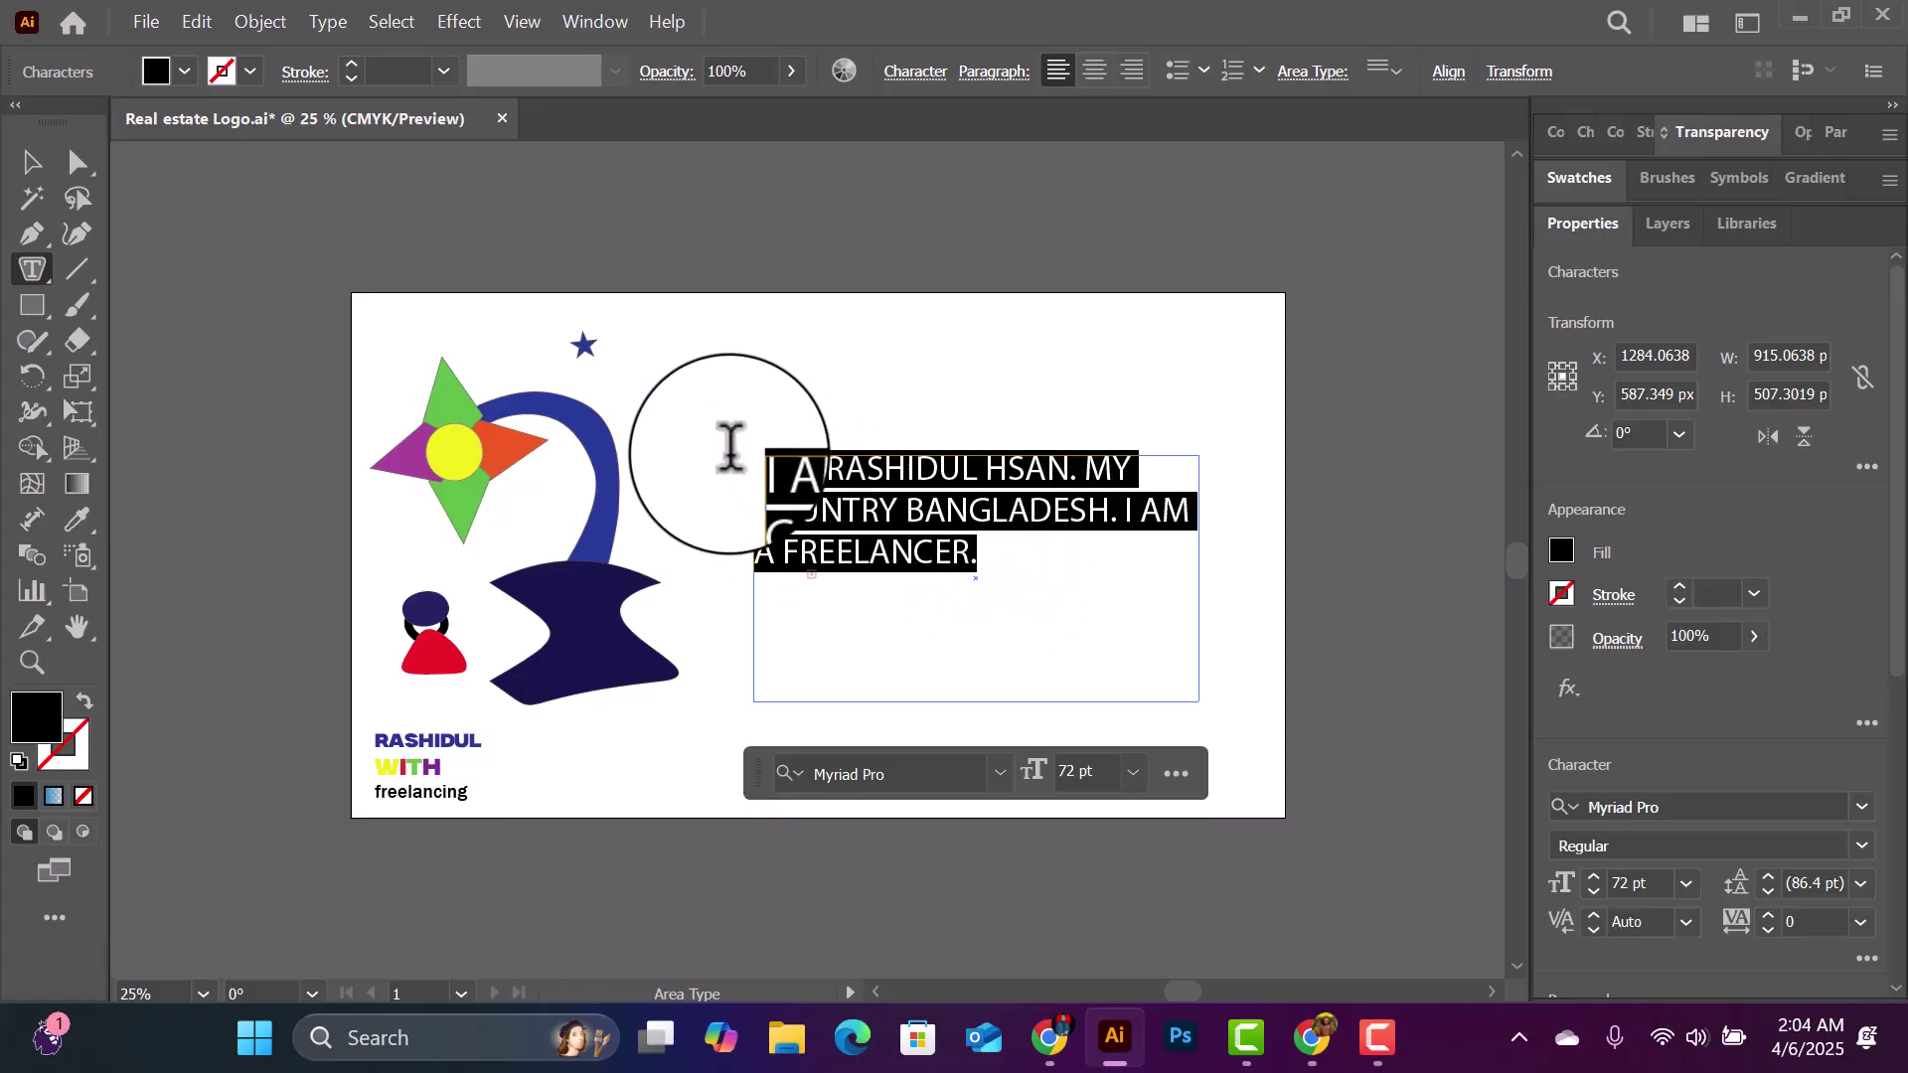
Step: Keep the paragraph at 72 pt and bring up the text box's paragraph properties
click(1584, 131)
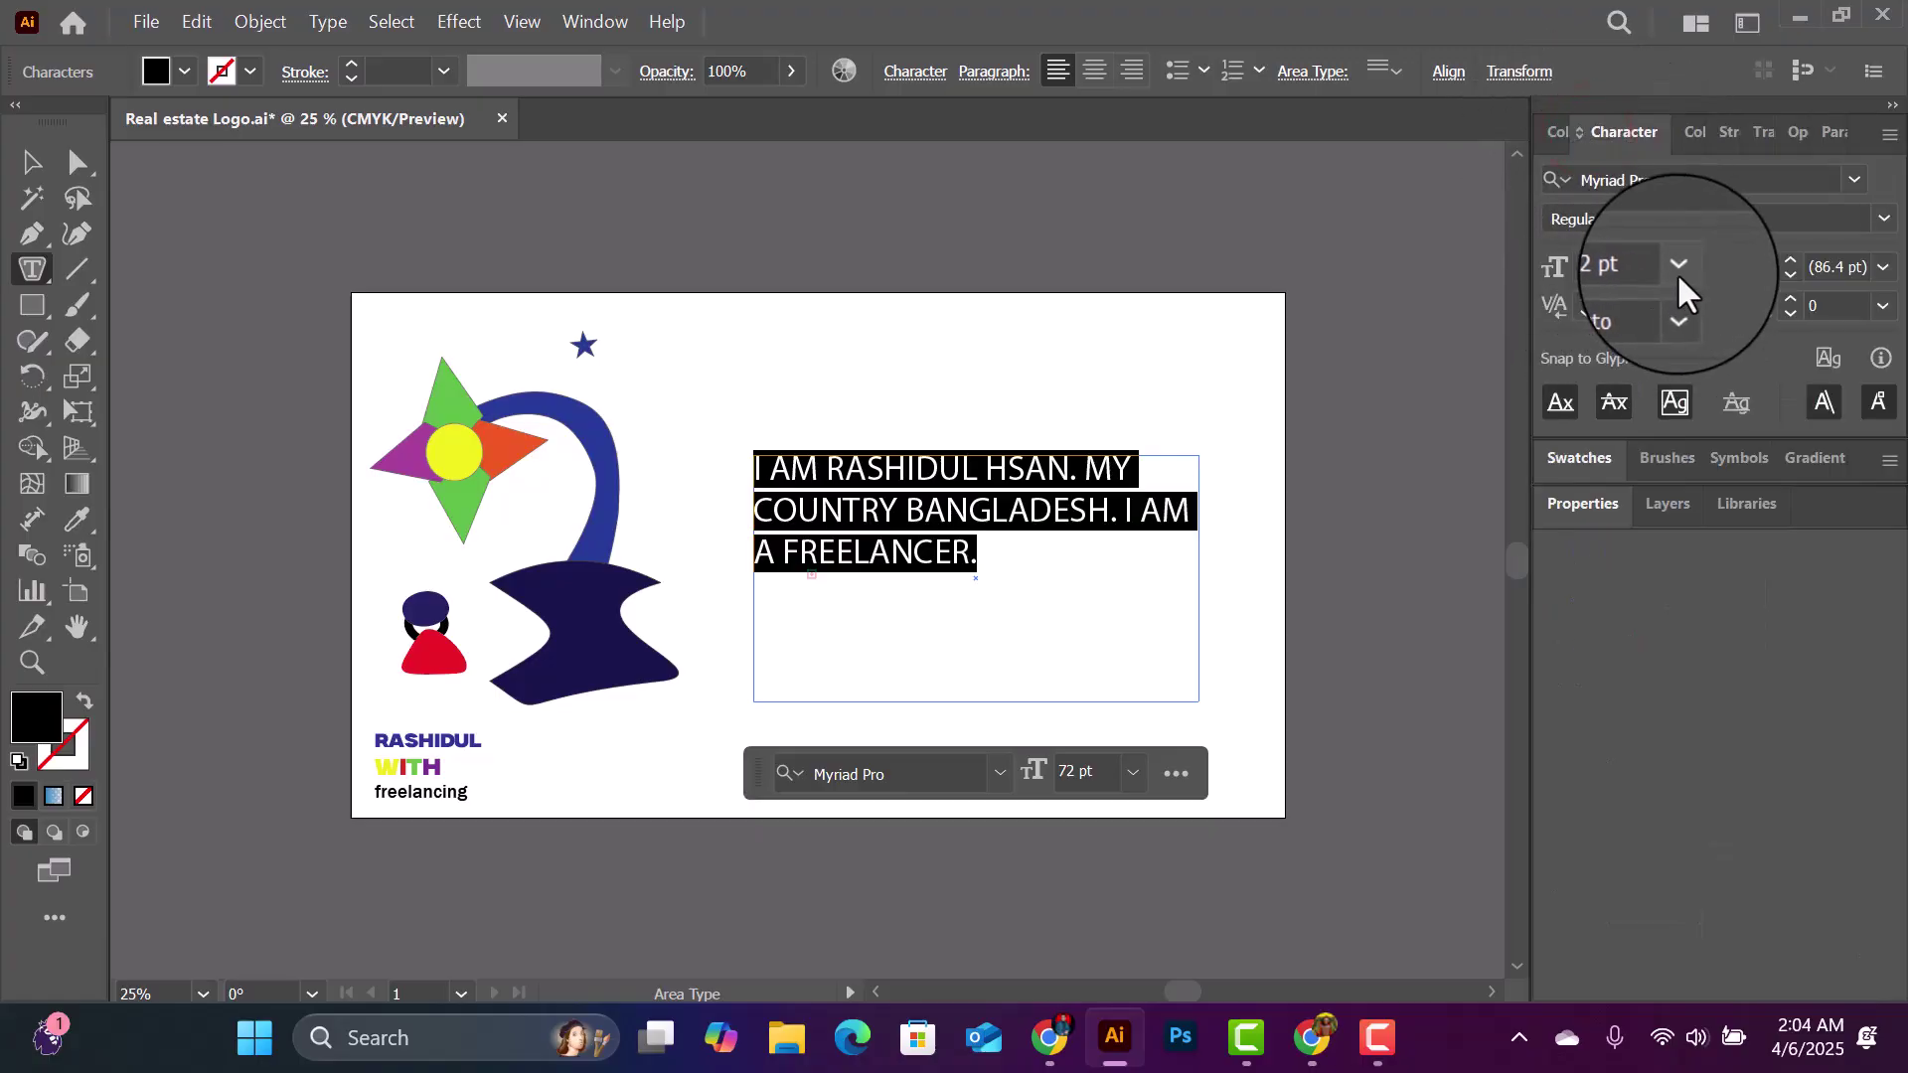
click(1680, 267)
click(1737, 803)
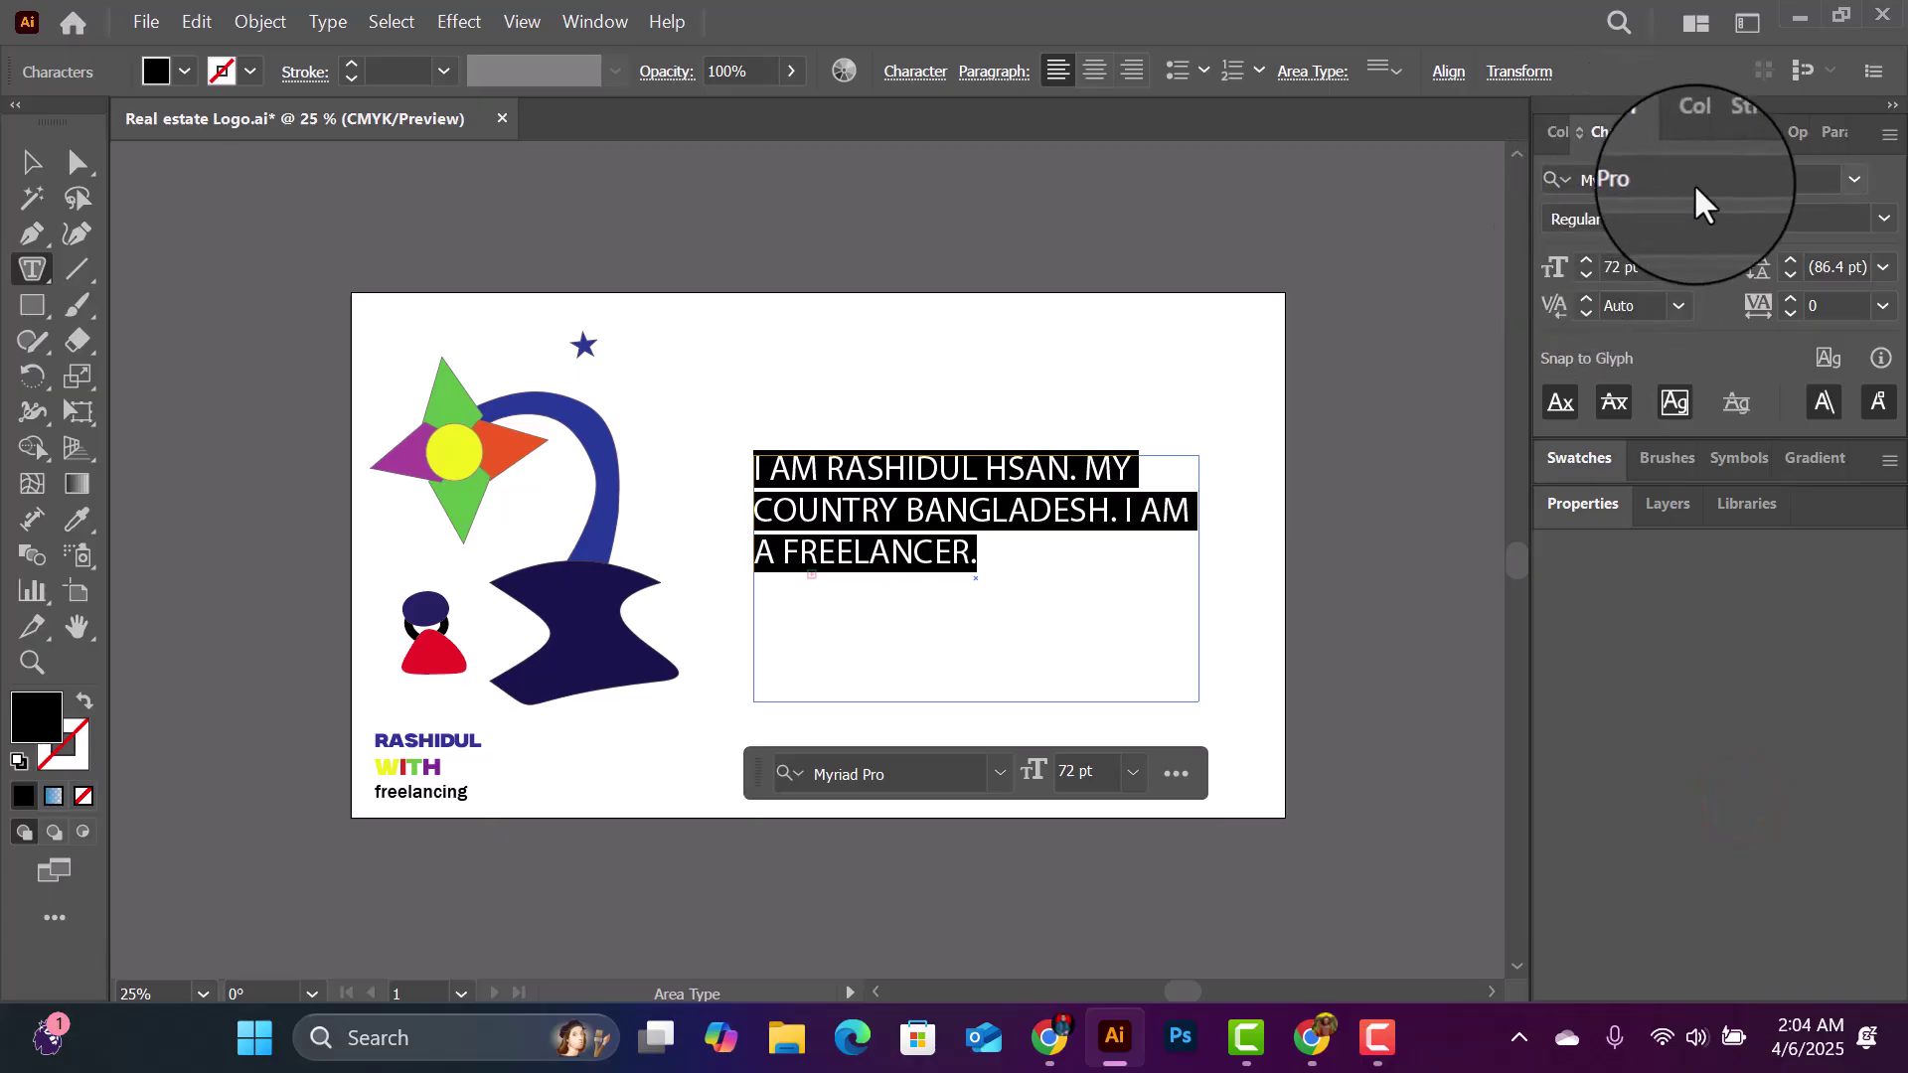
click(1586, 505)
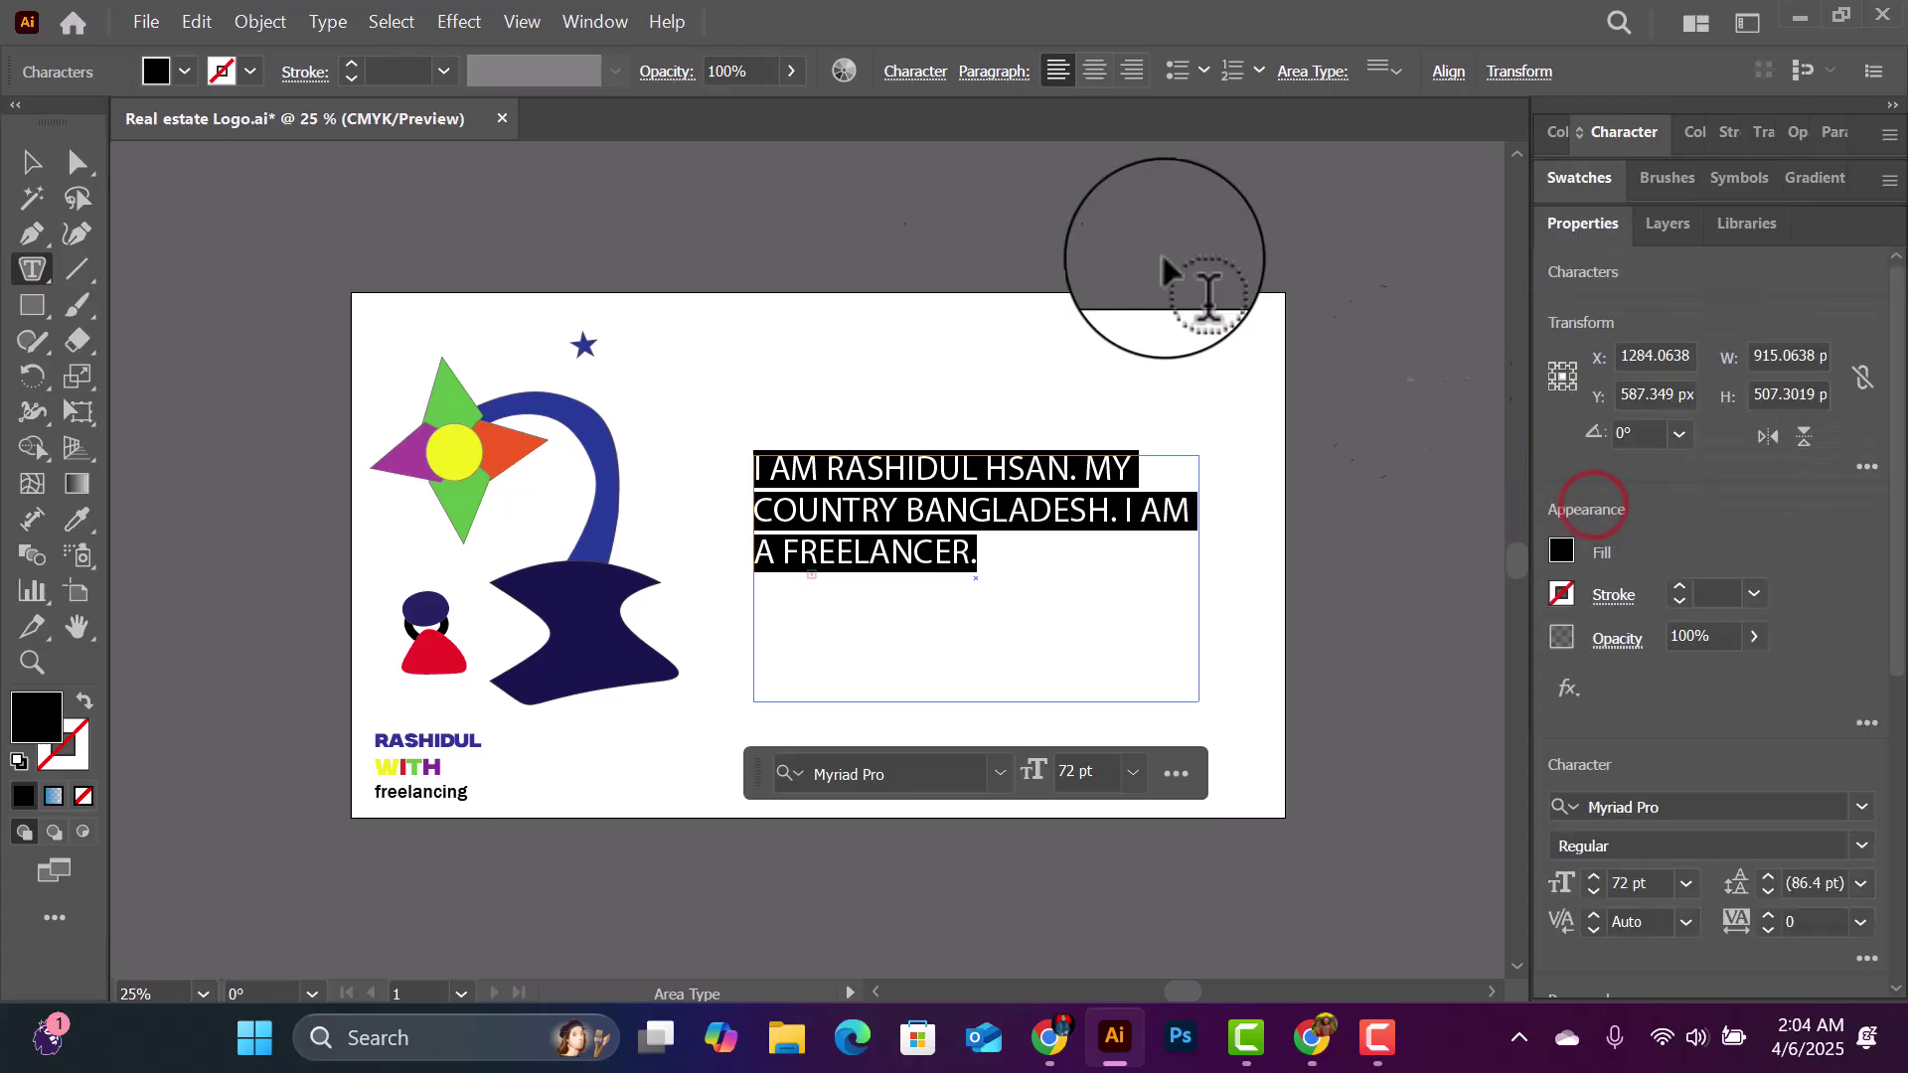
click(588, 21)
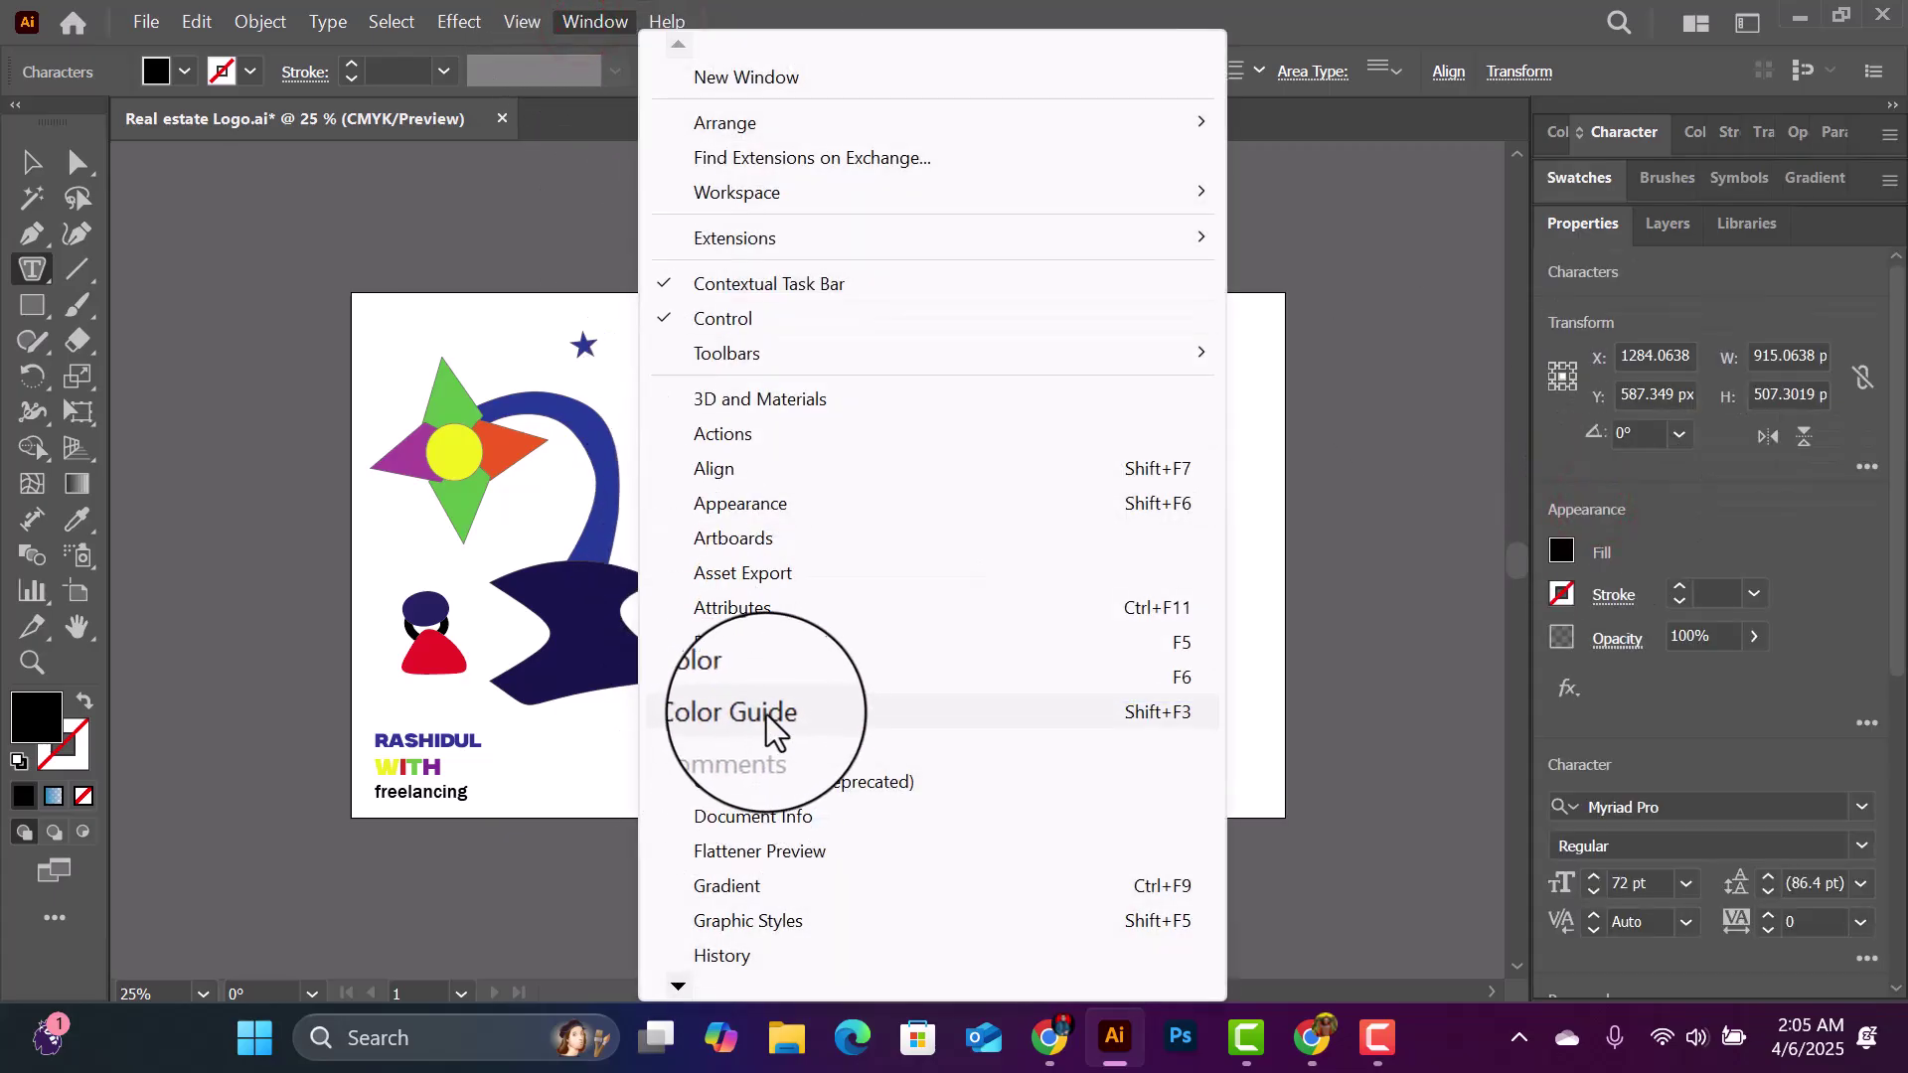
click(678, 987)
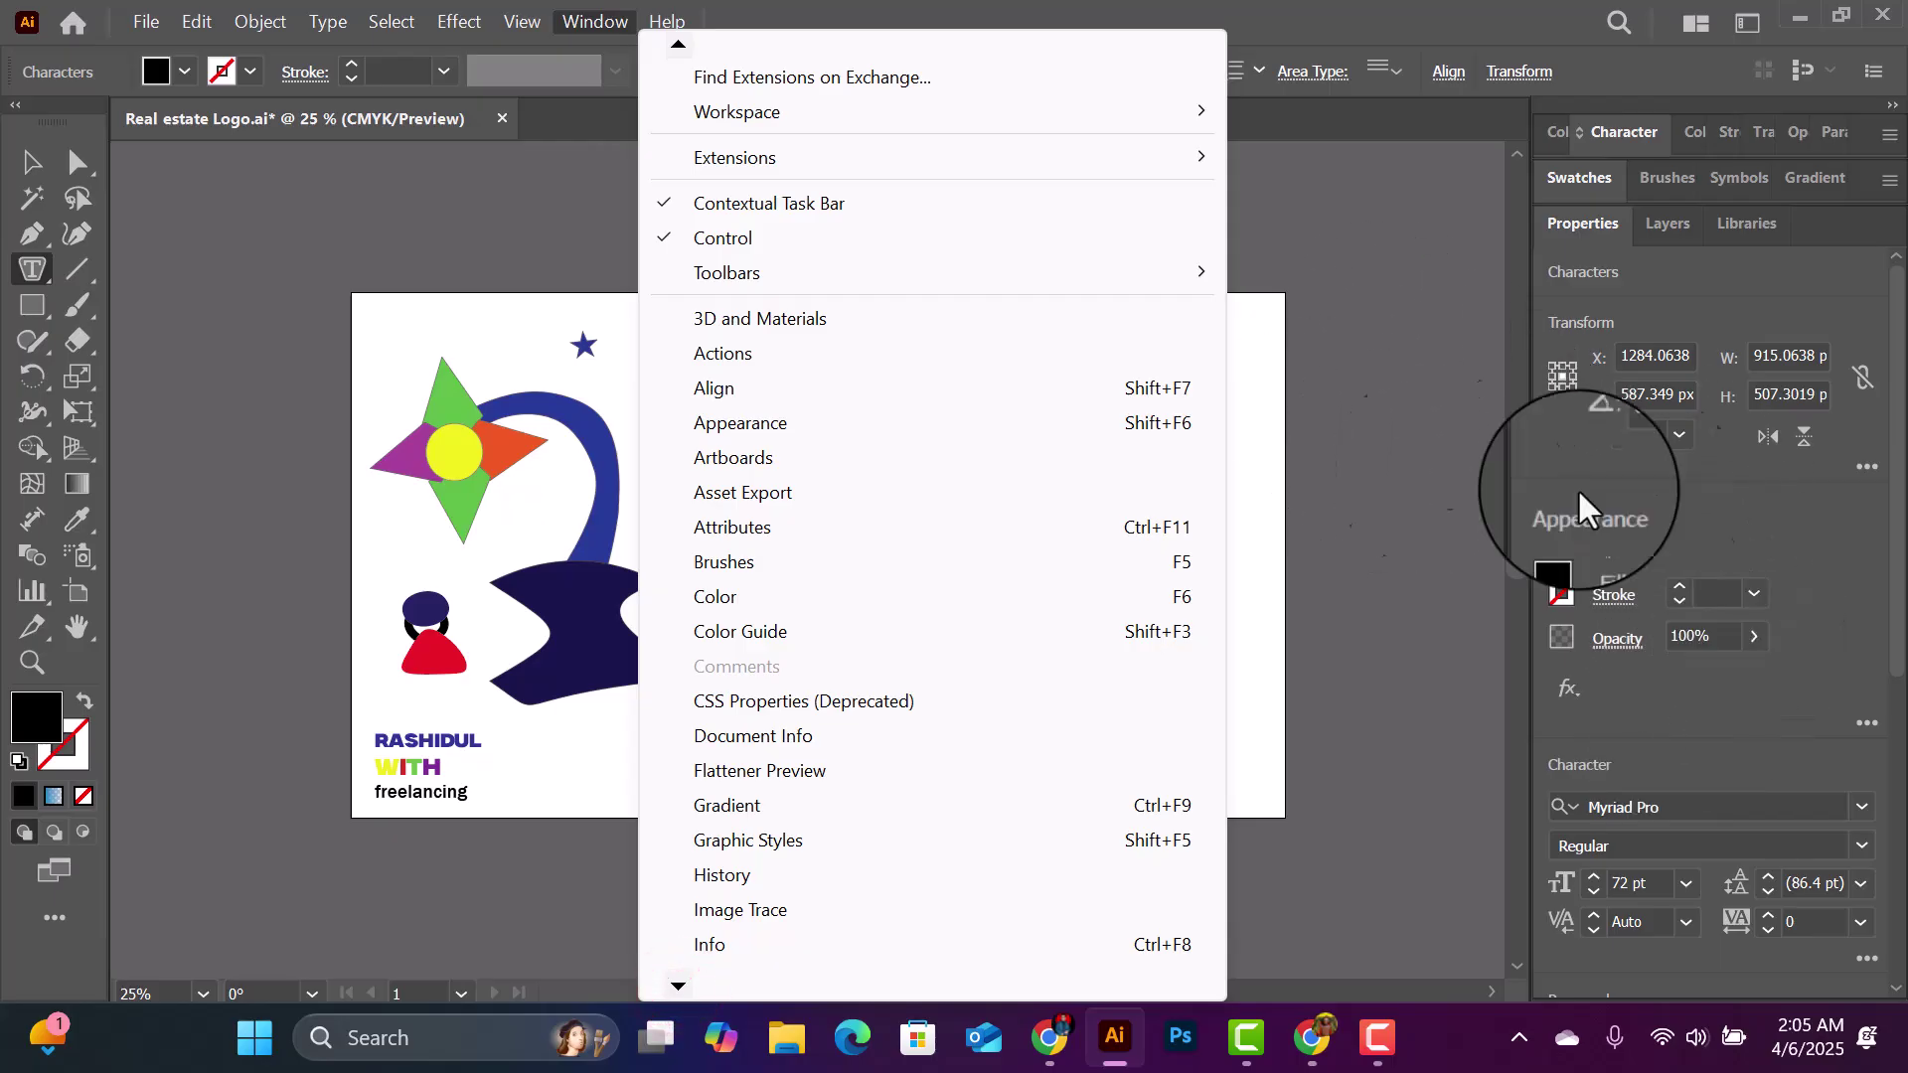
click(1579, 215)
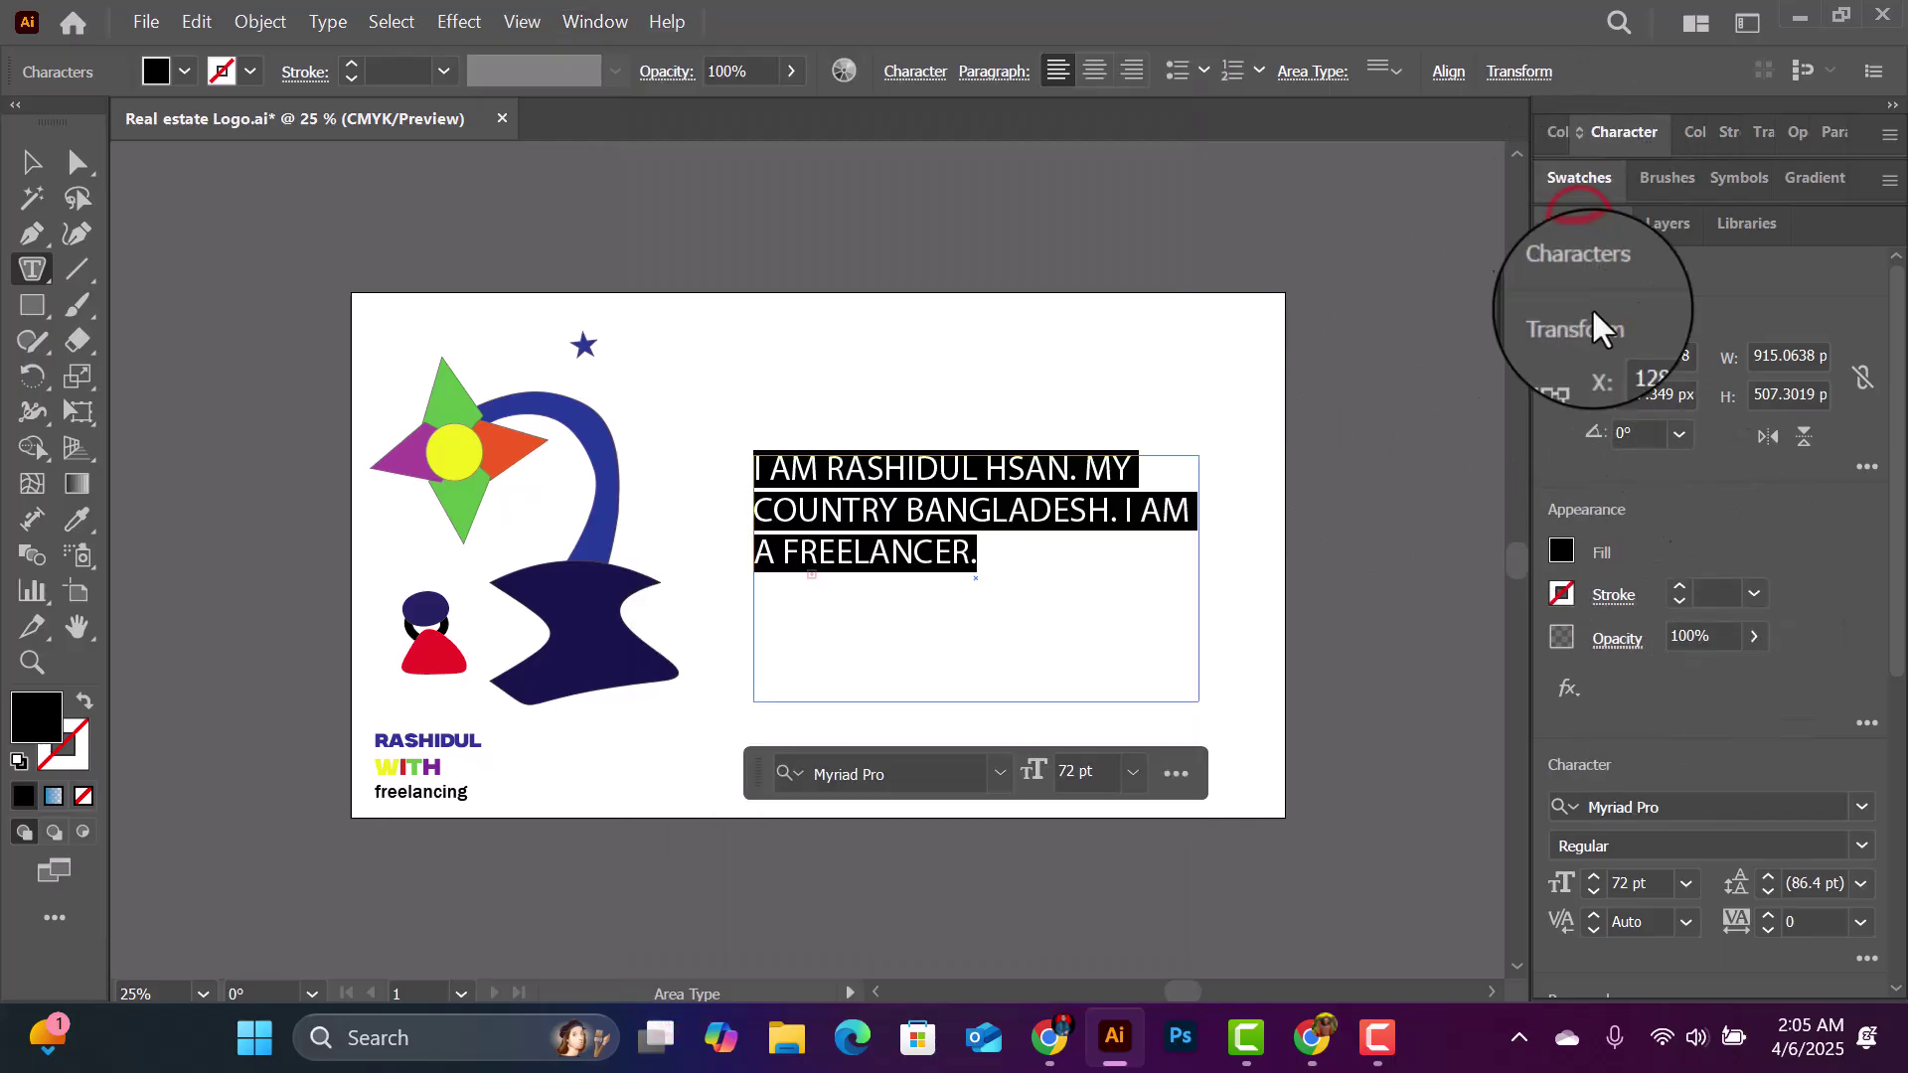
scroll(1757, 647, down, 2)
drag(1899, 577, 1865, 767)
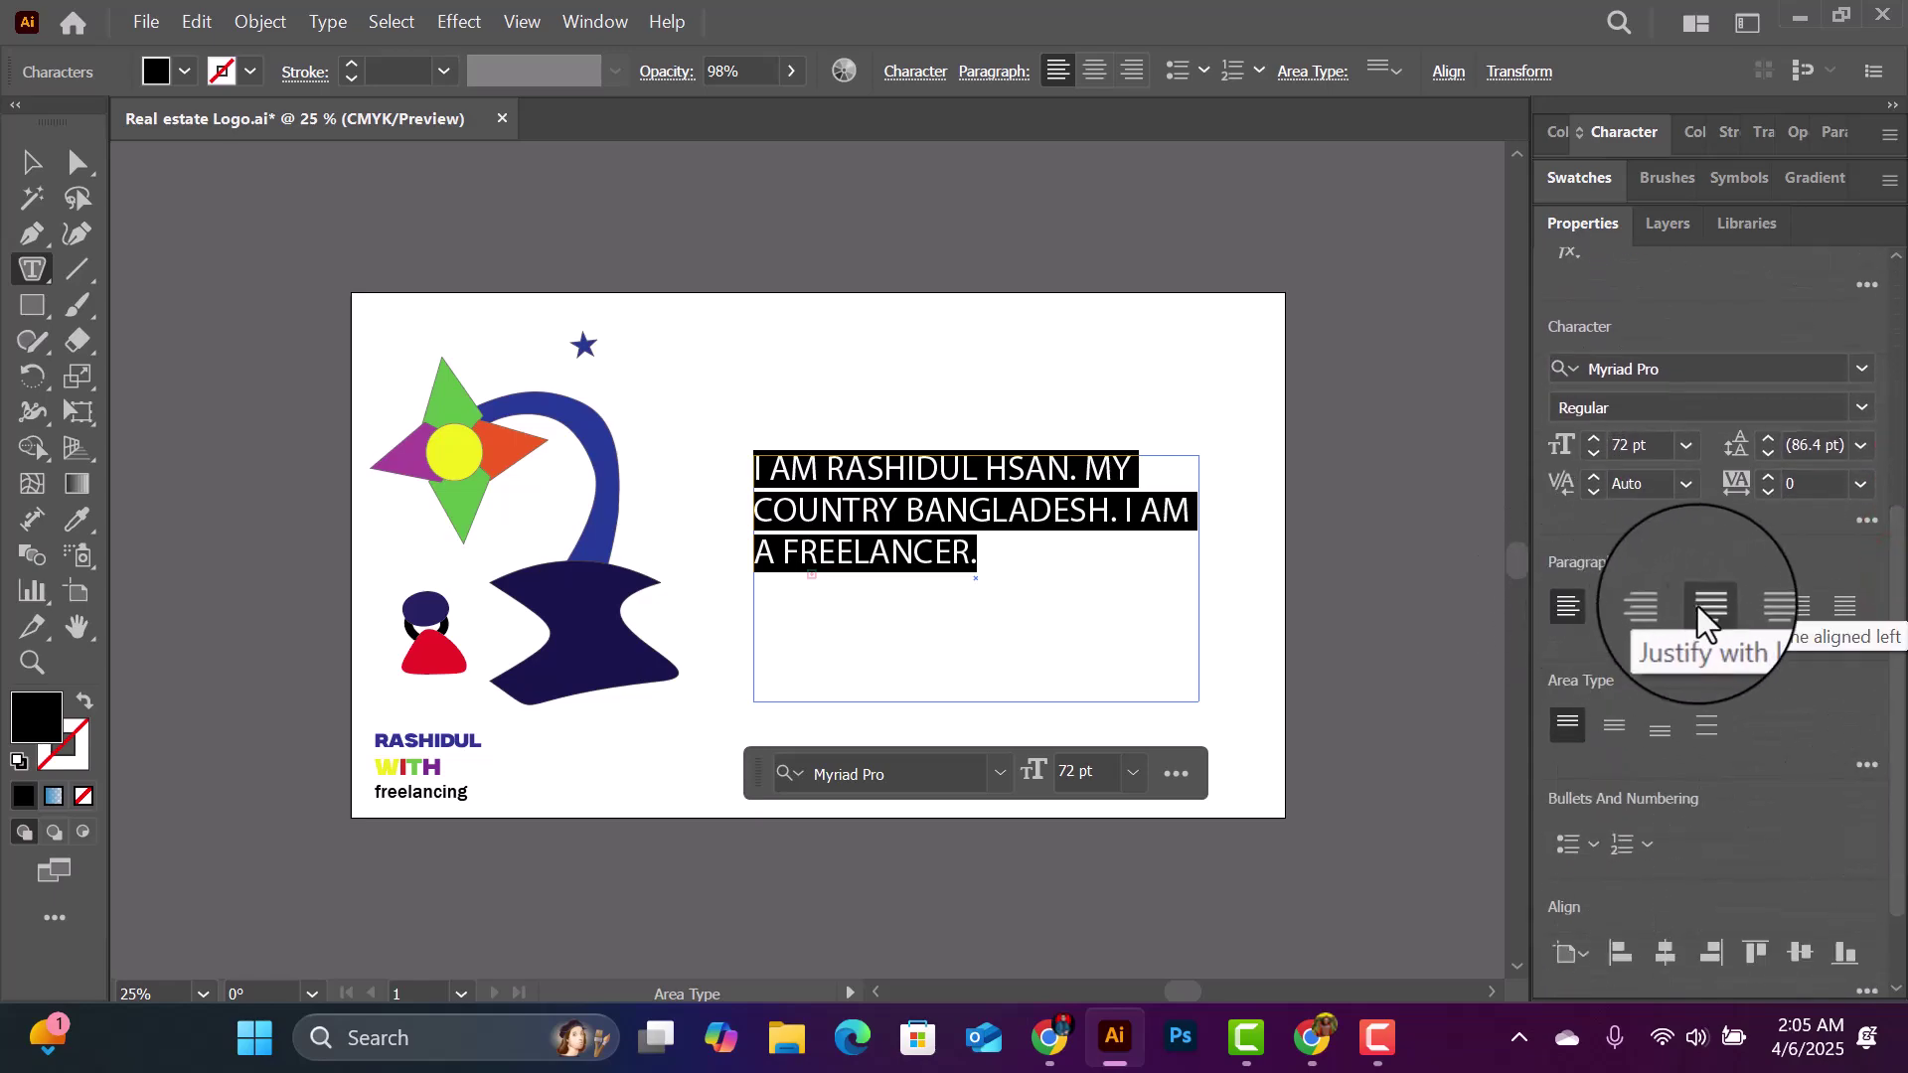
Step: Try centre and right alignment, then justify the paragraph with its last line centred
click(1617, 604)
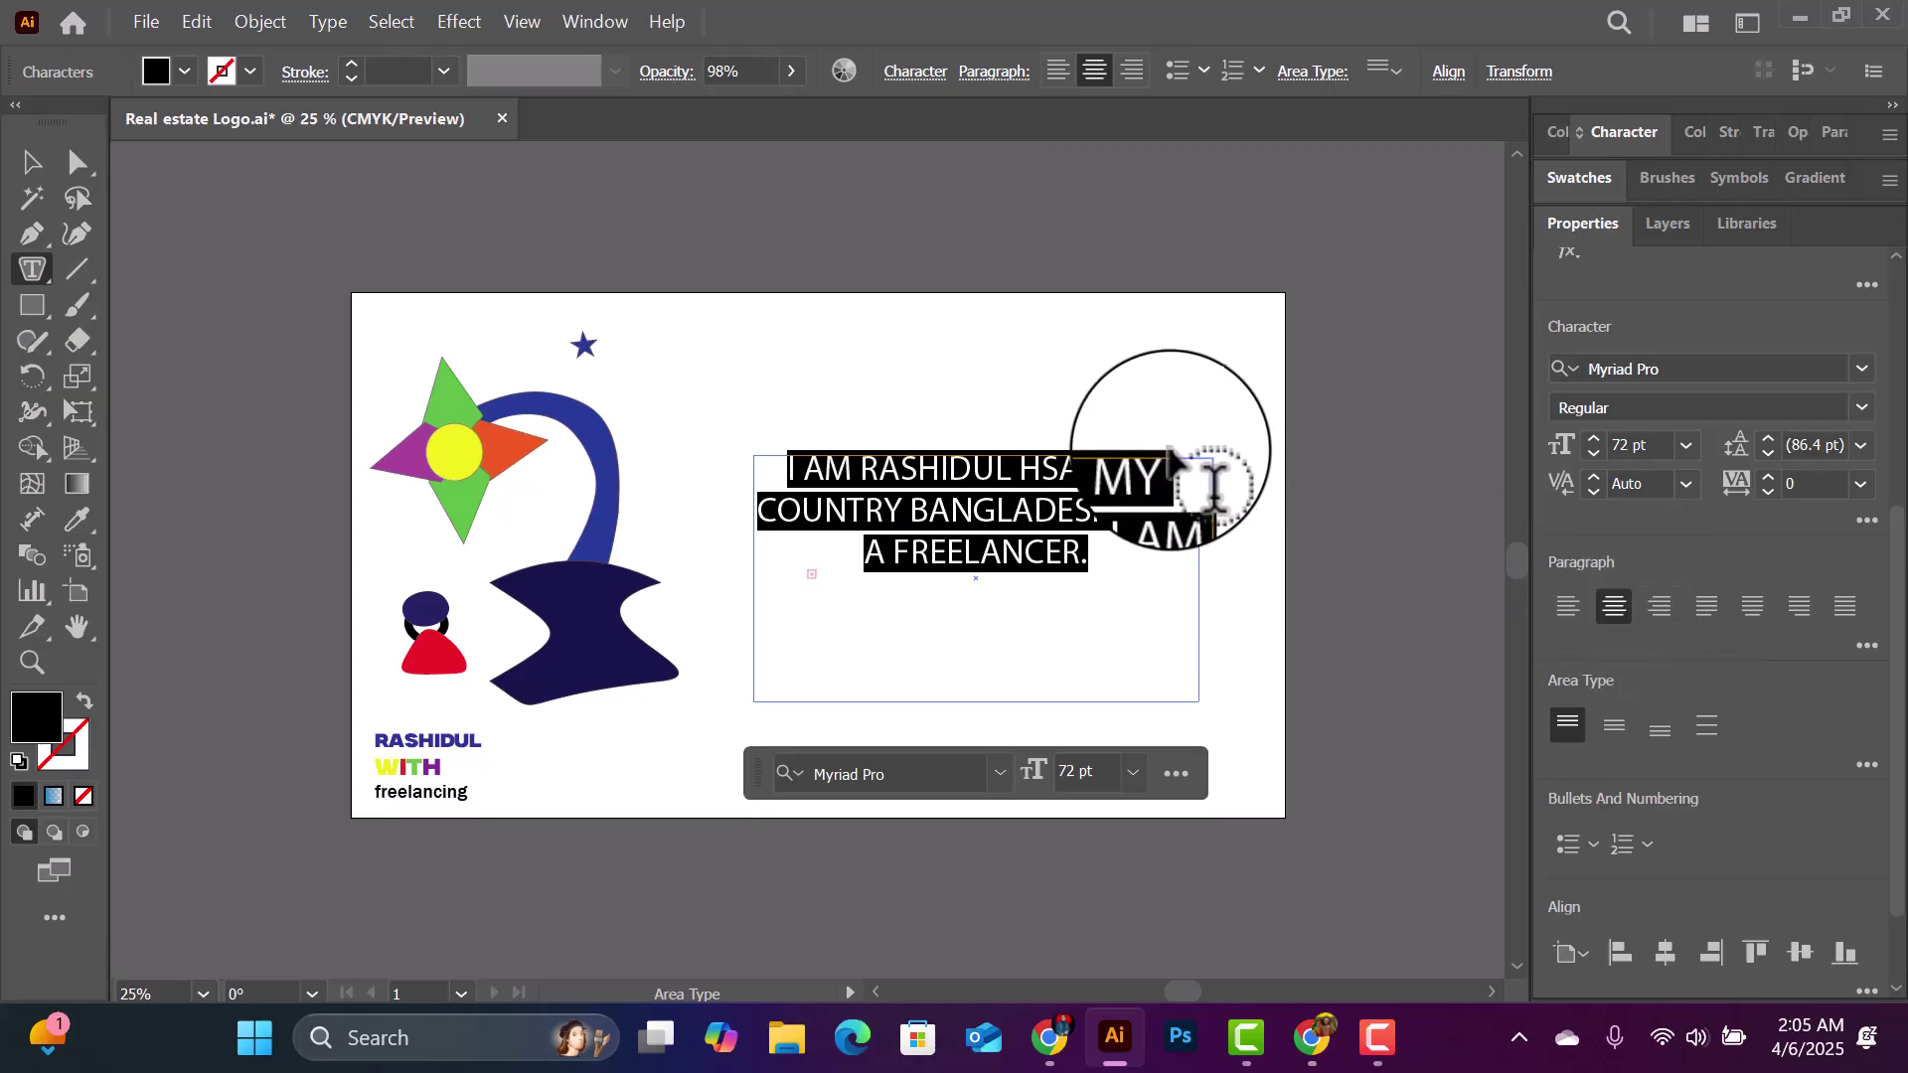
click(1672, 604)
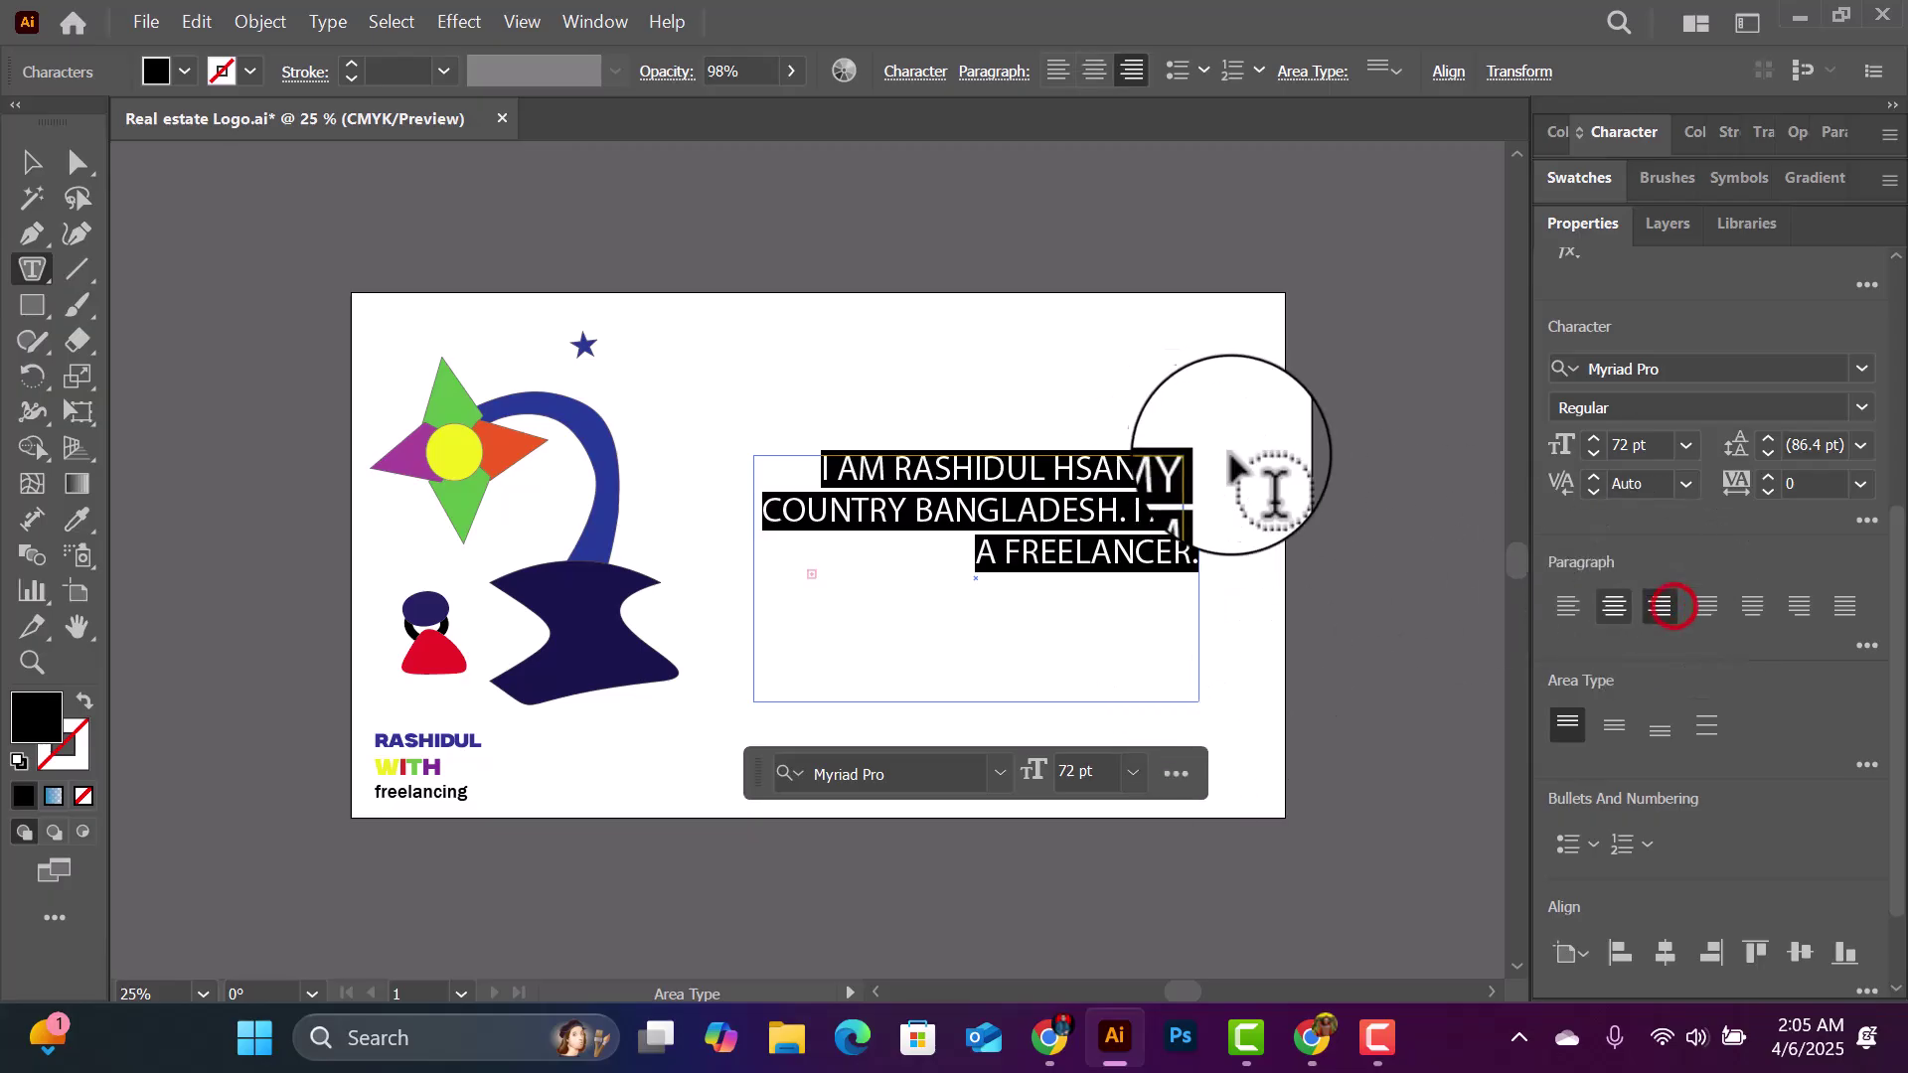
click(1745, 607)
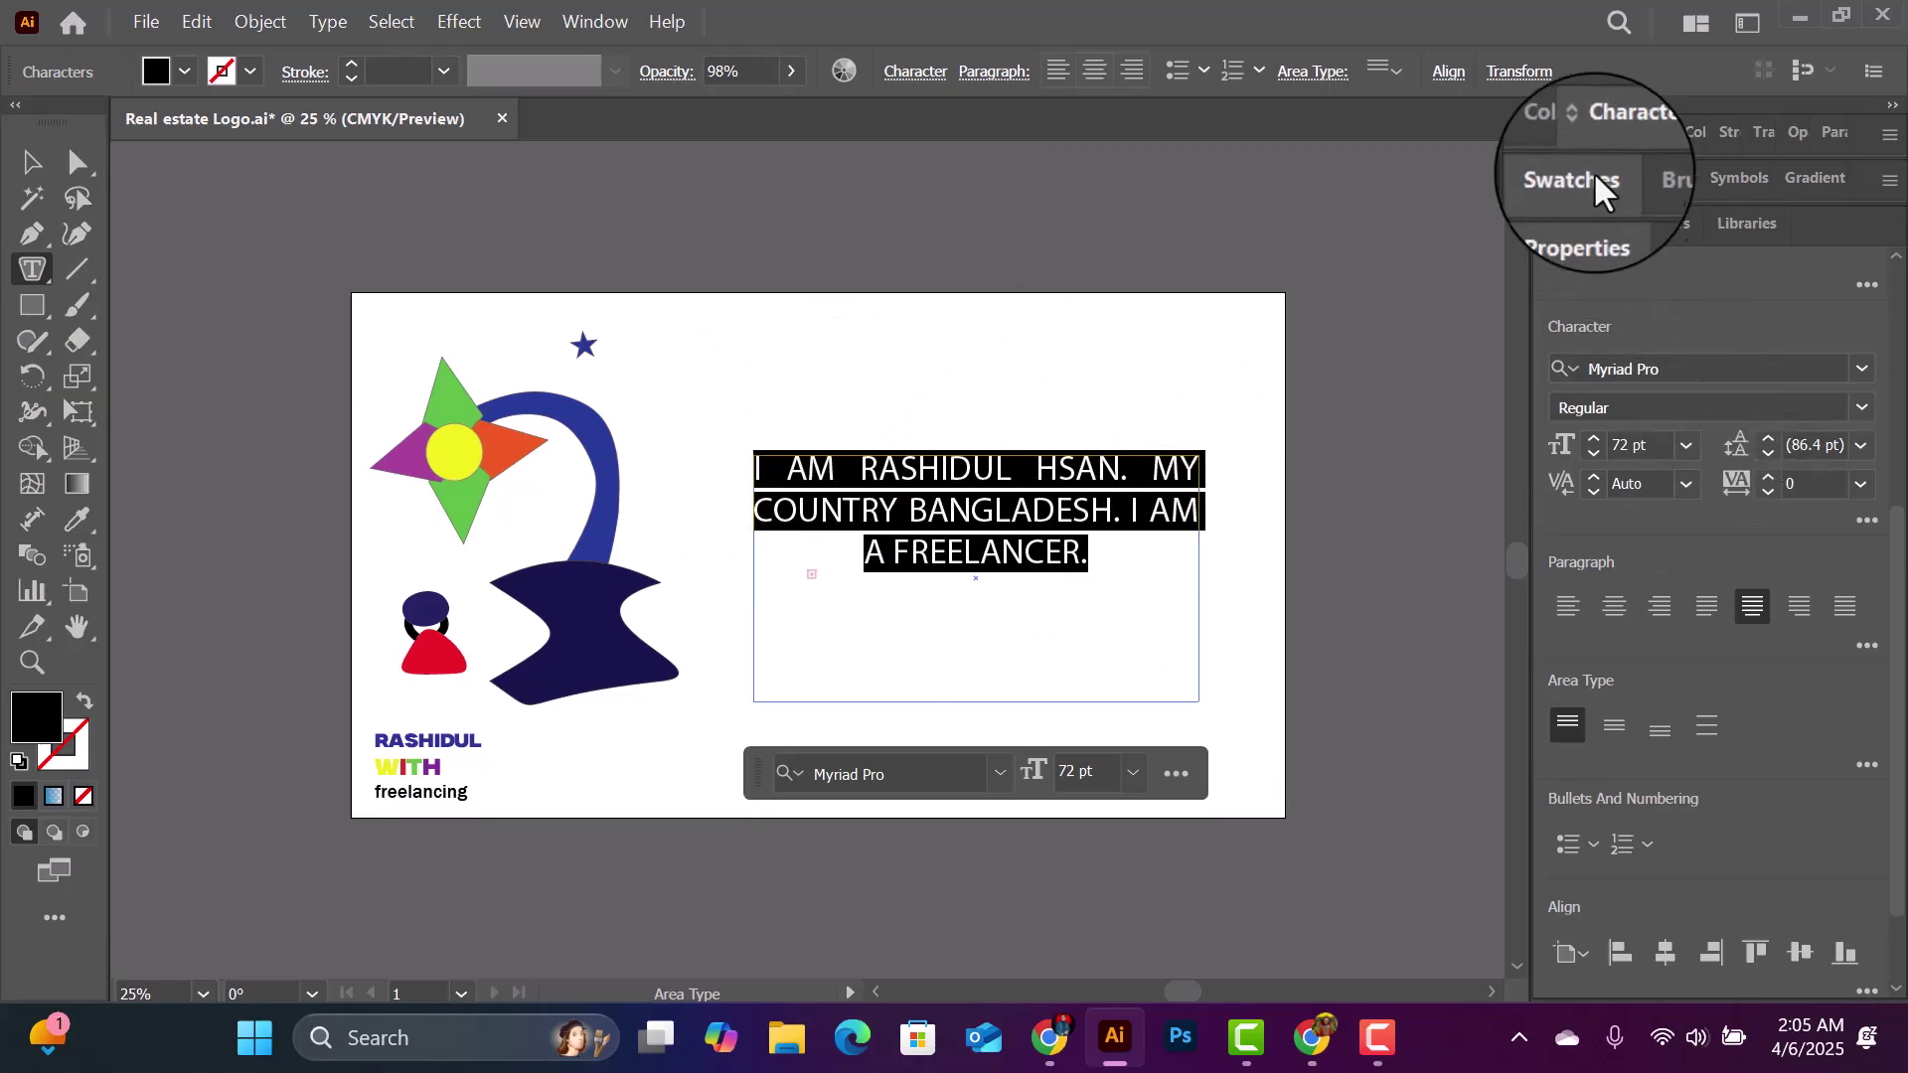
click(1553, 124)
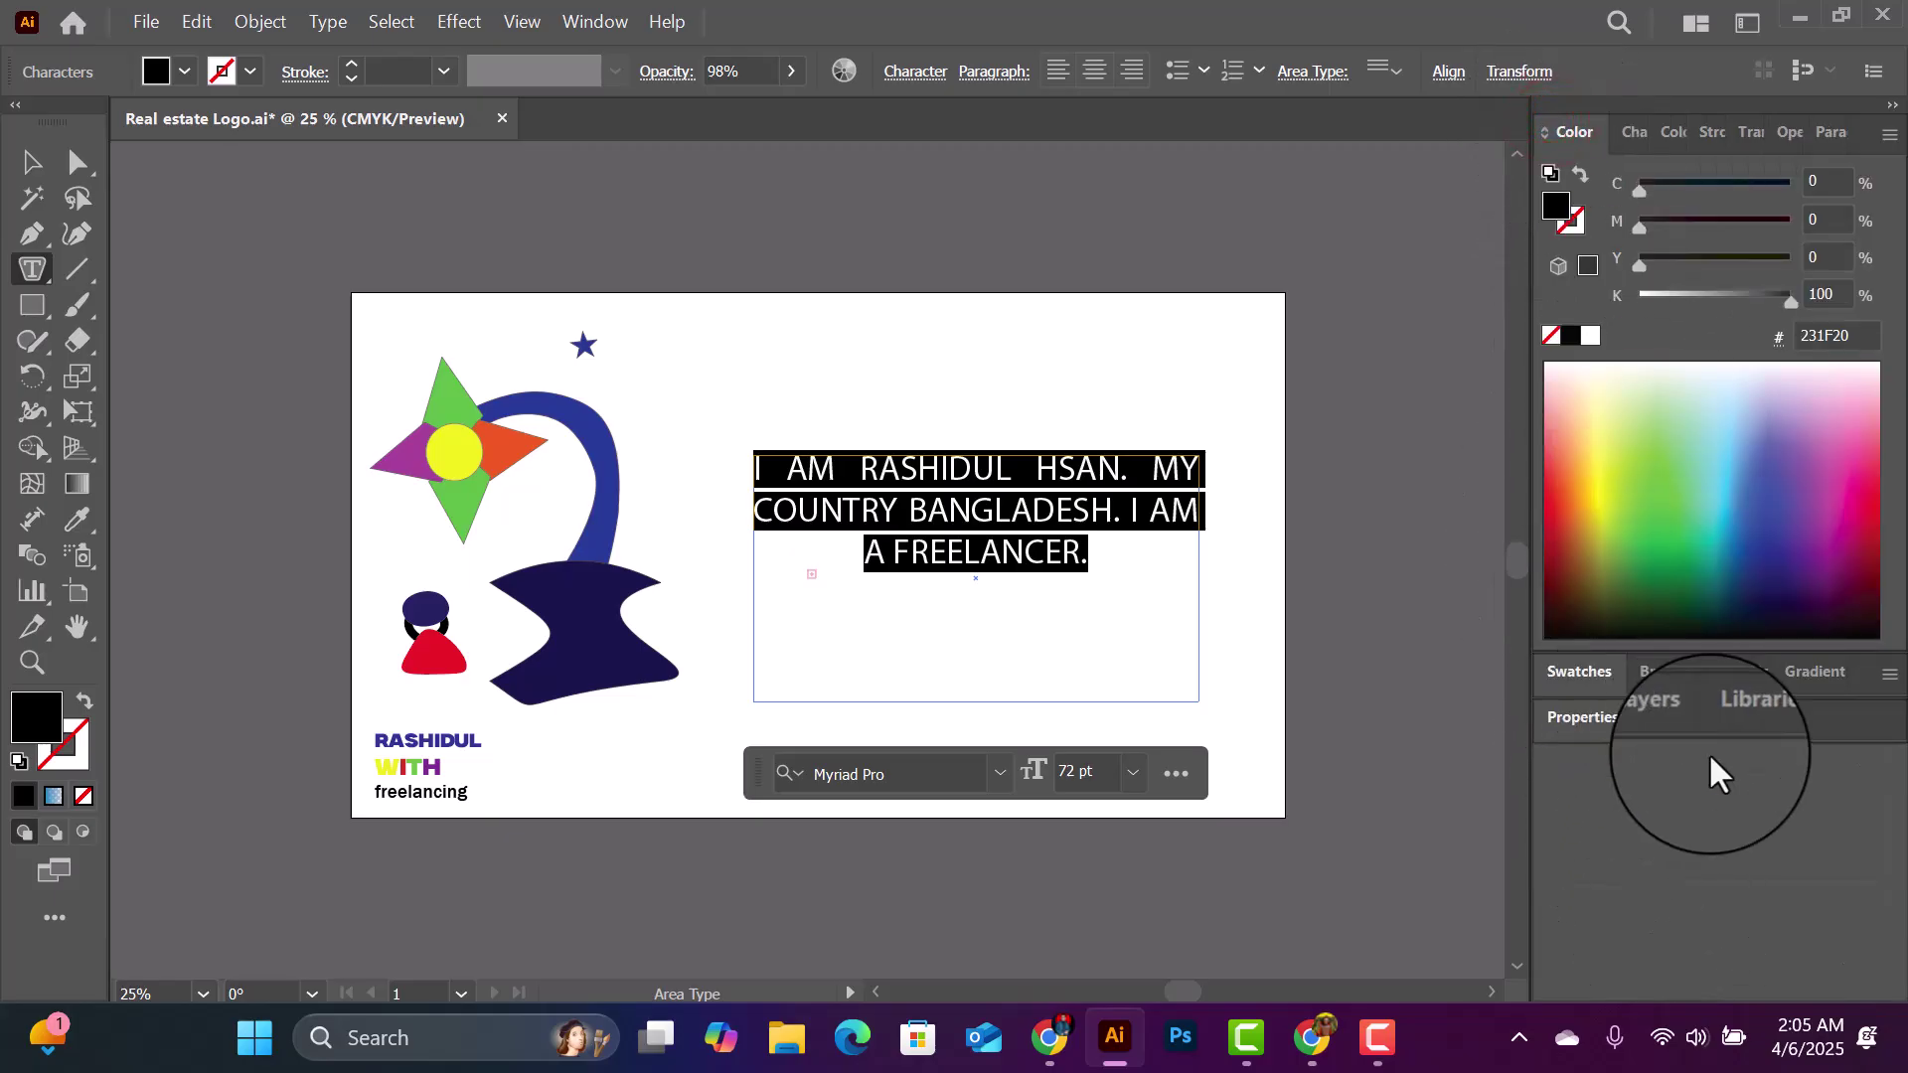
click(1668, 717)
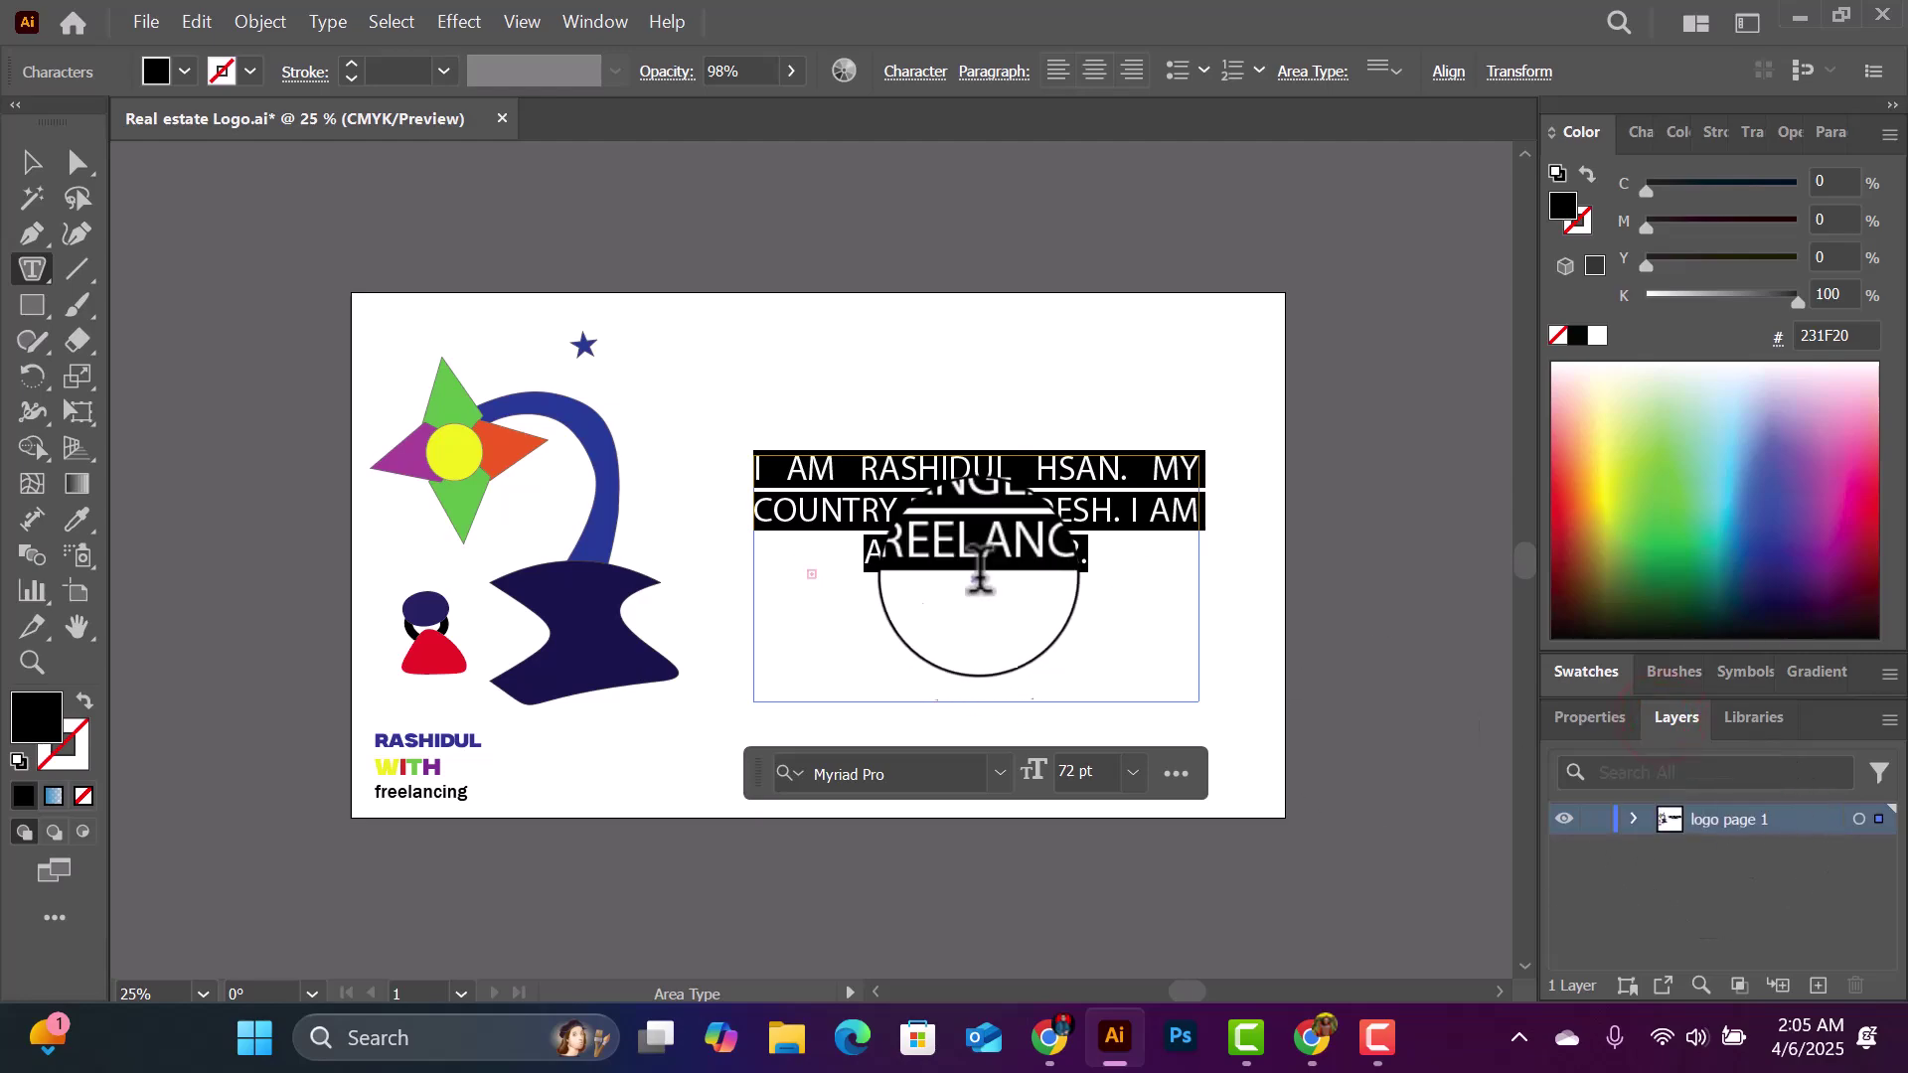
click(32, 162)
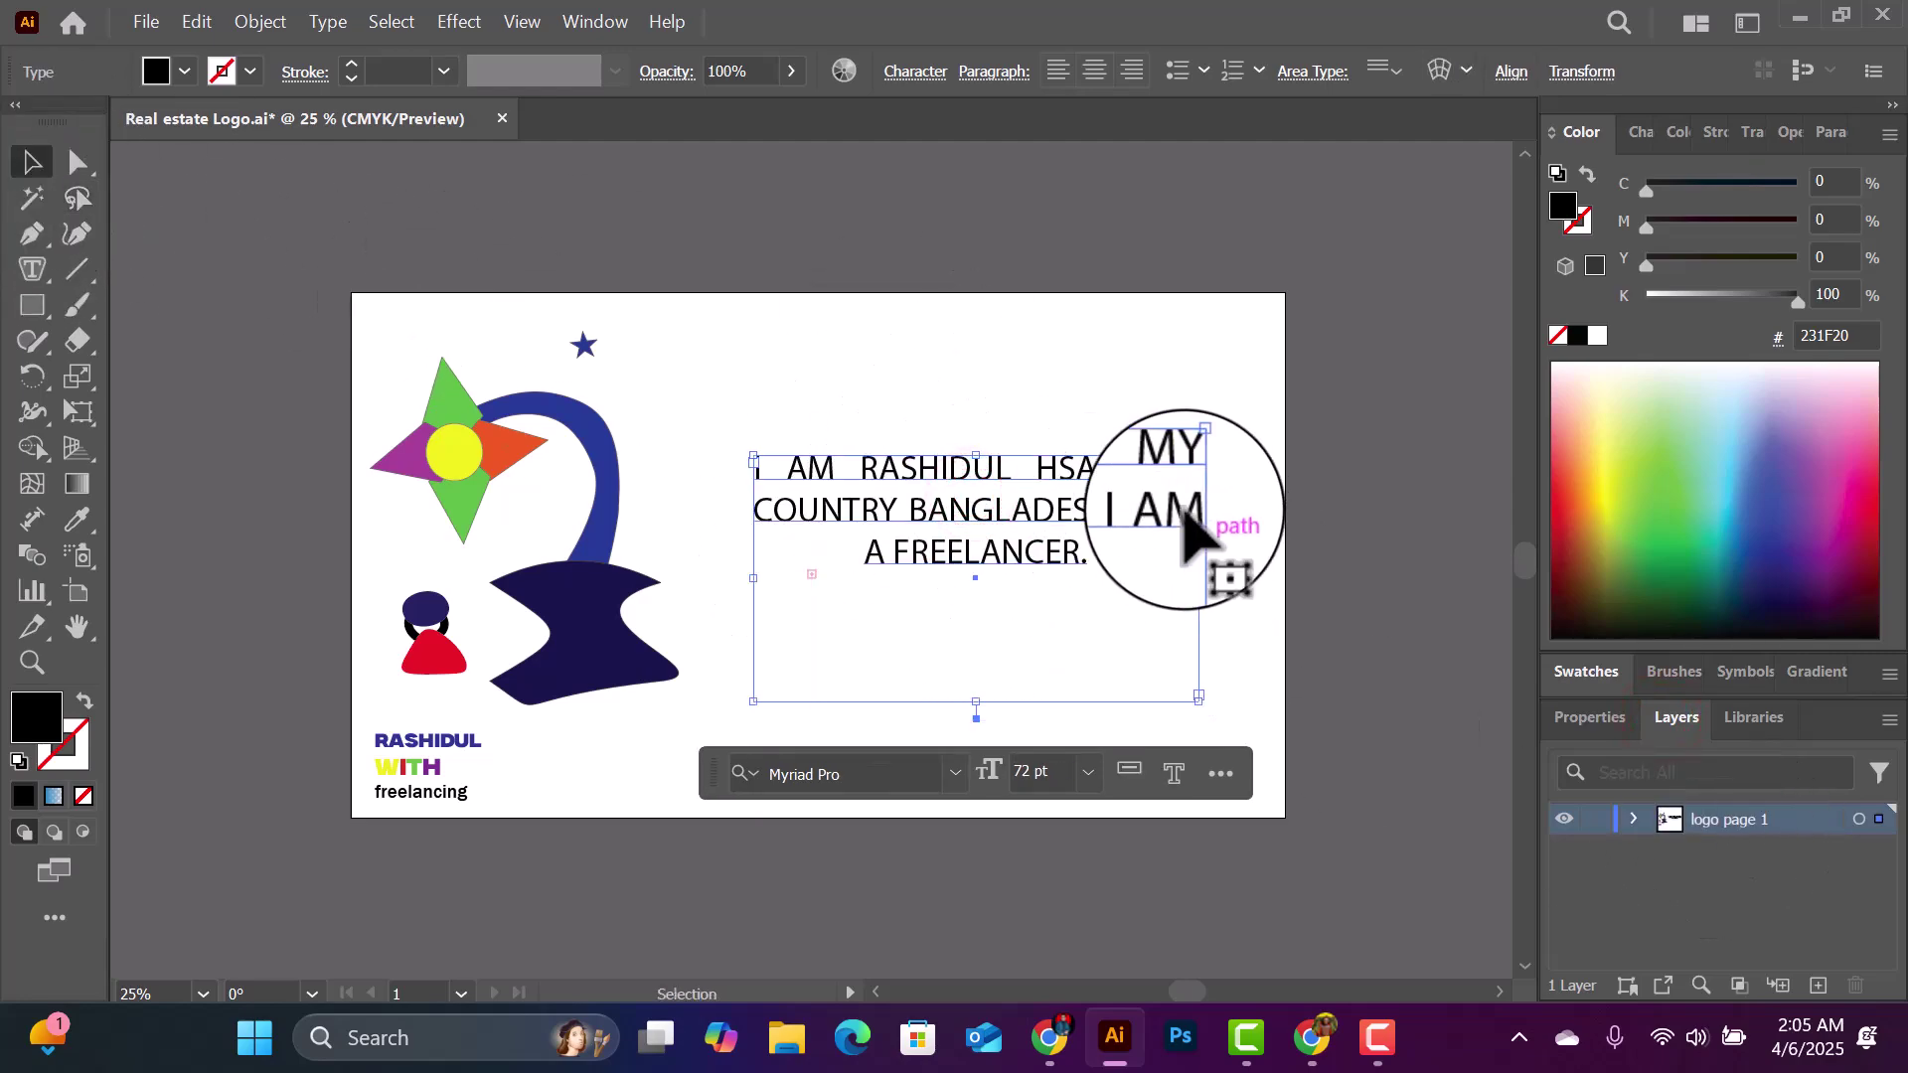
Step: Delete the area text box and draw a black circle with the Ellipse Tool
key(Delete)
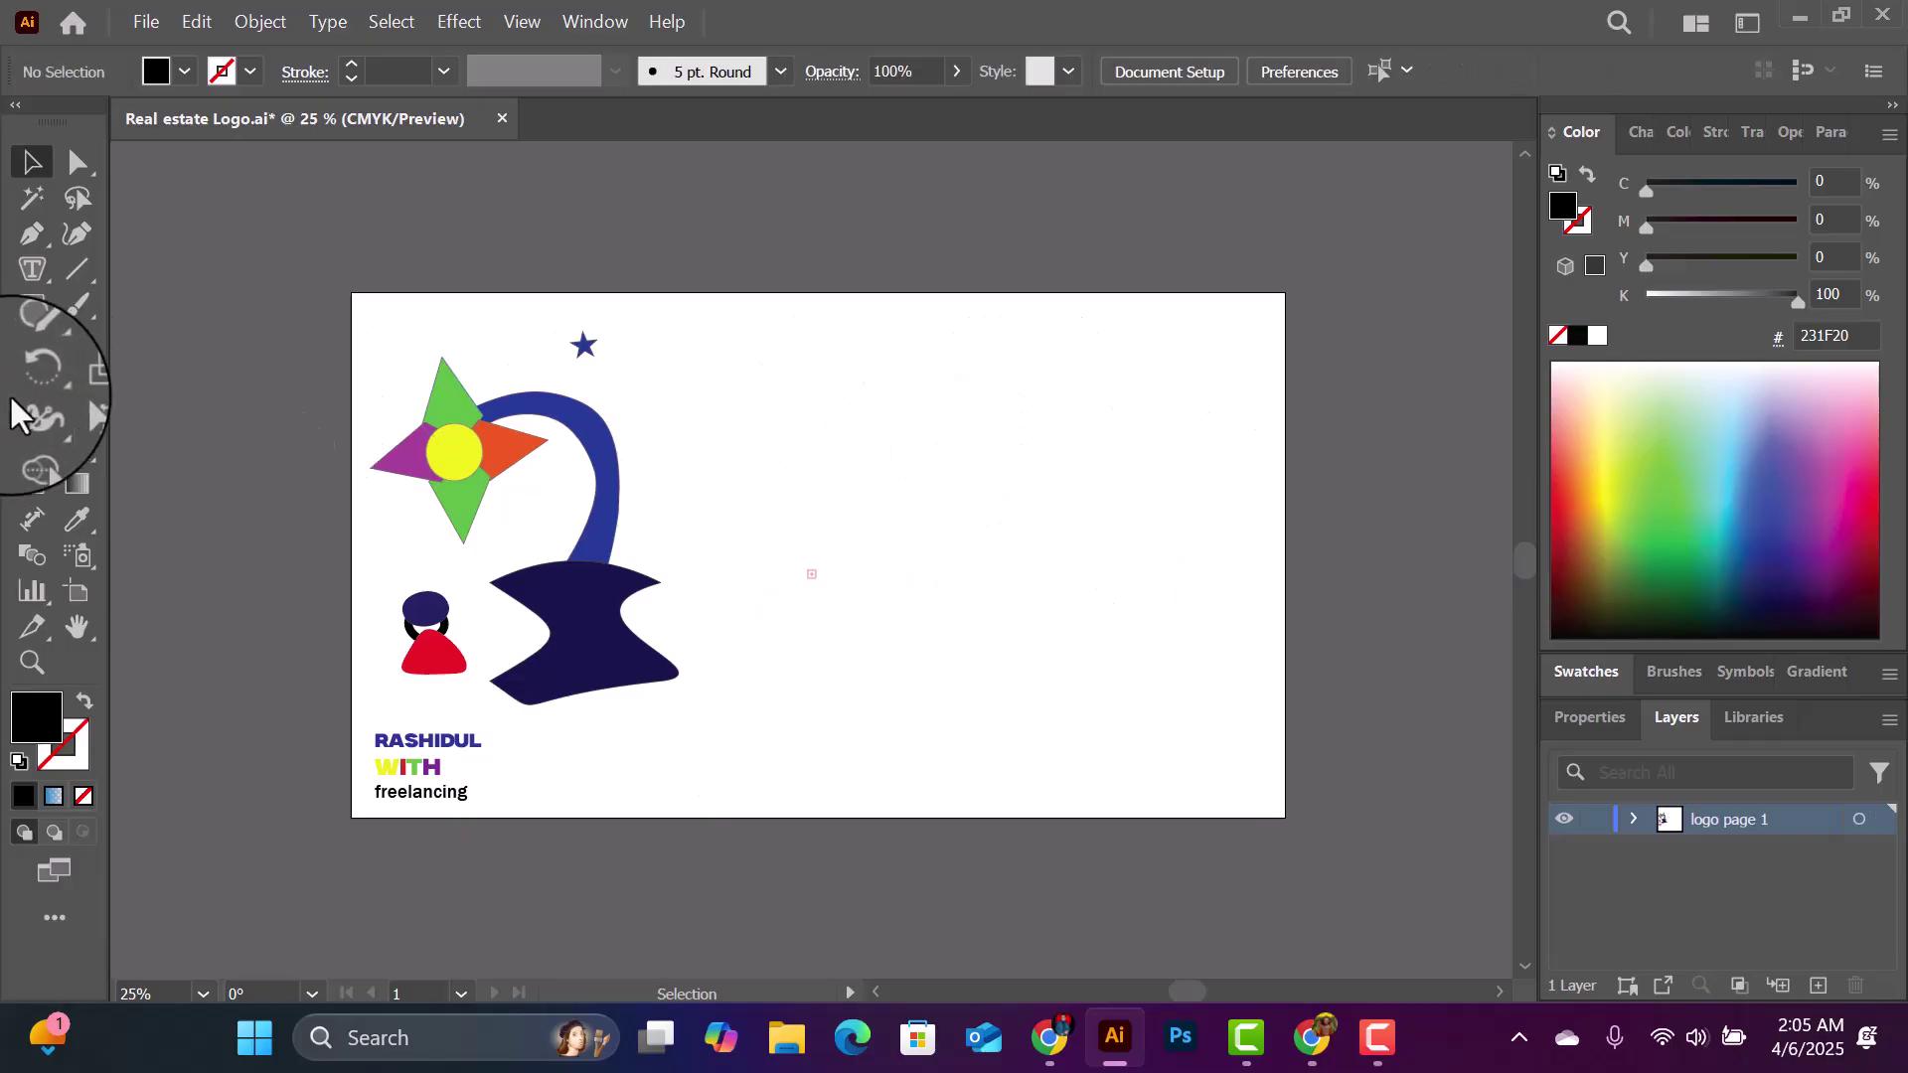
click(32, 266)
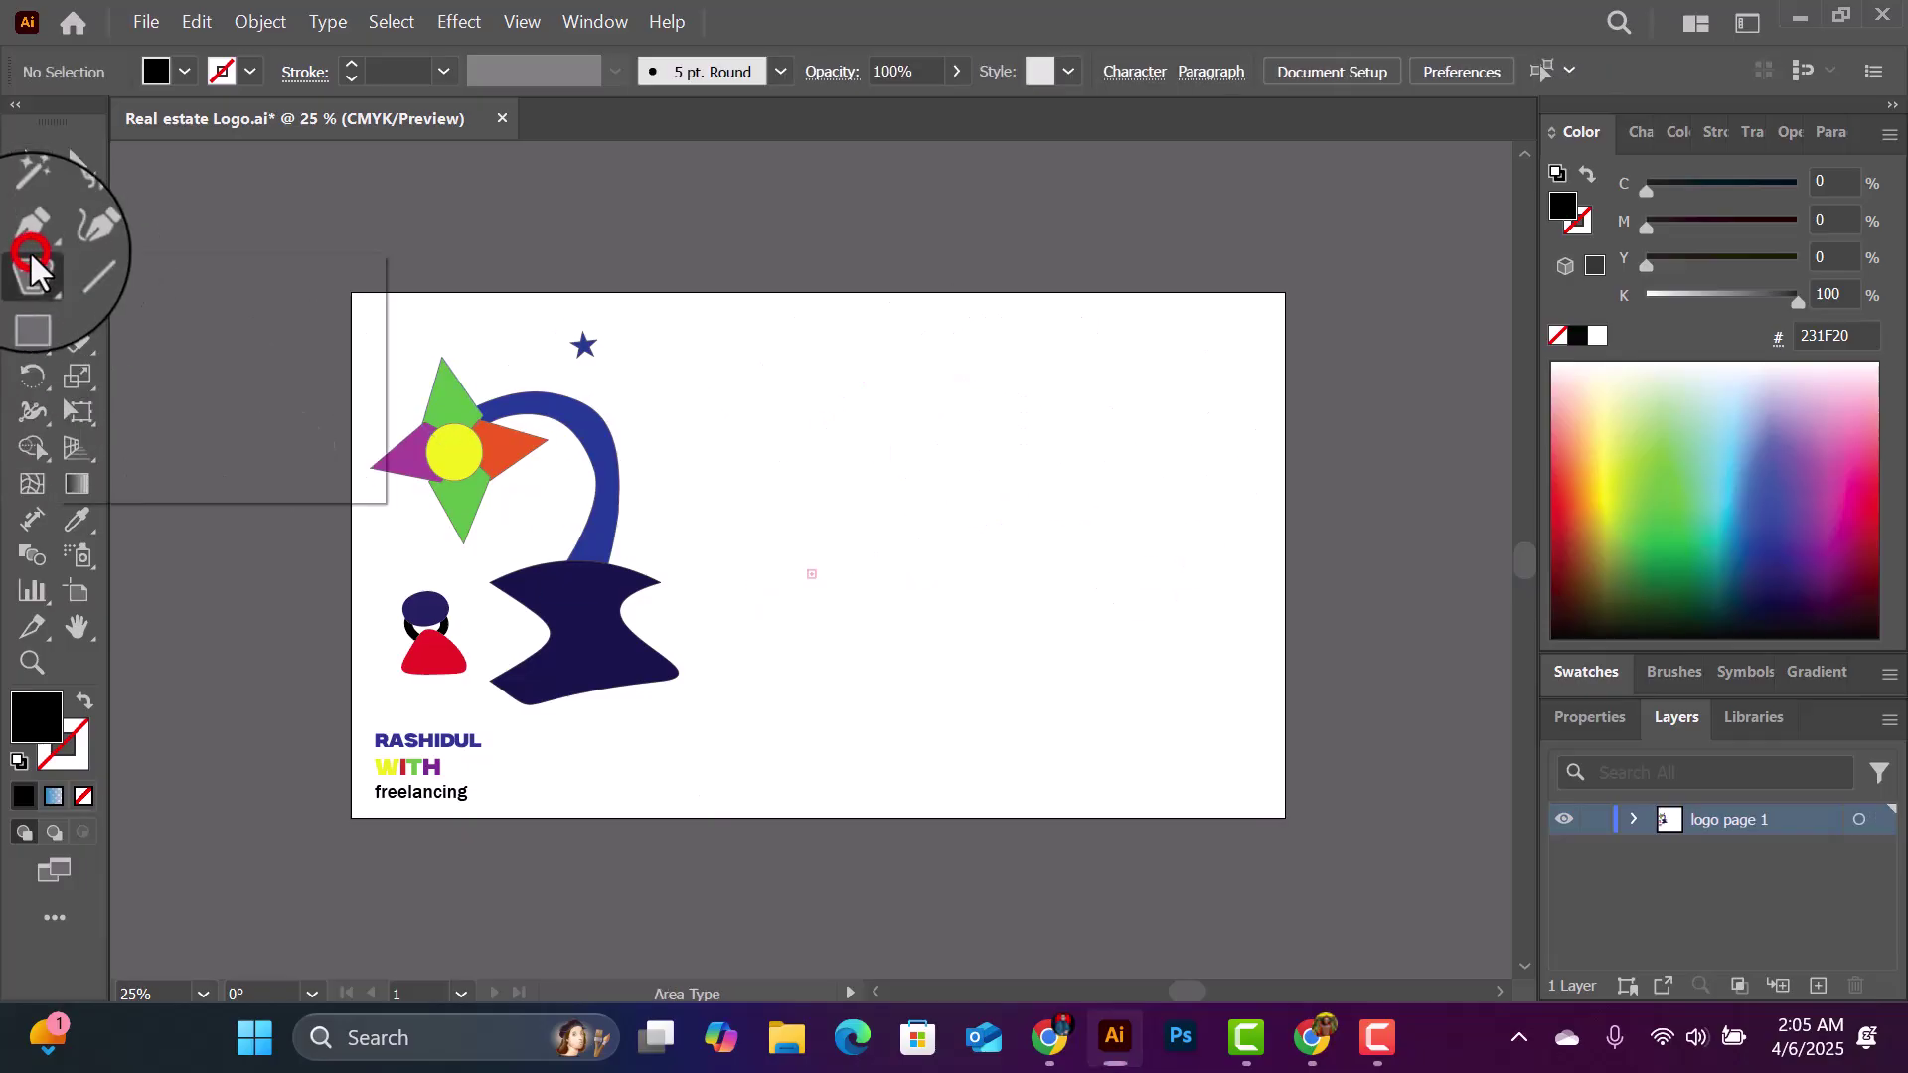
drag(31, 256, 157, 304)
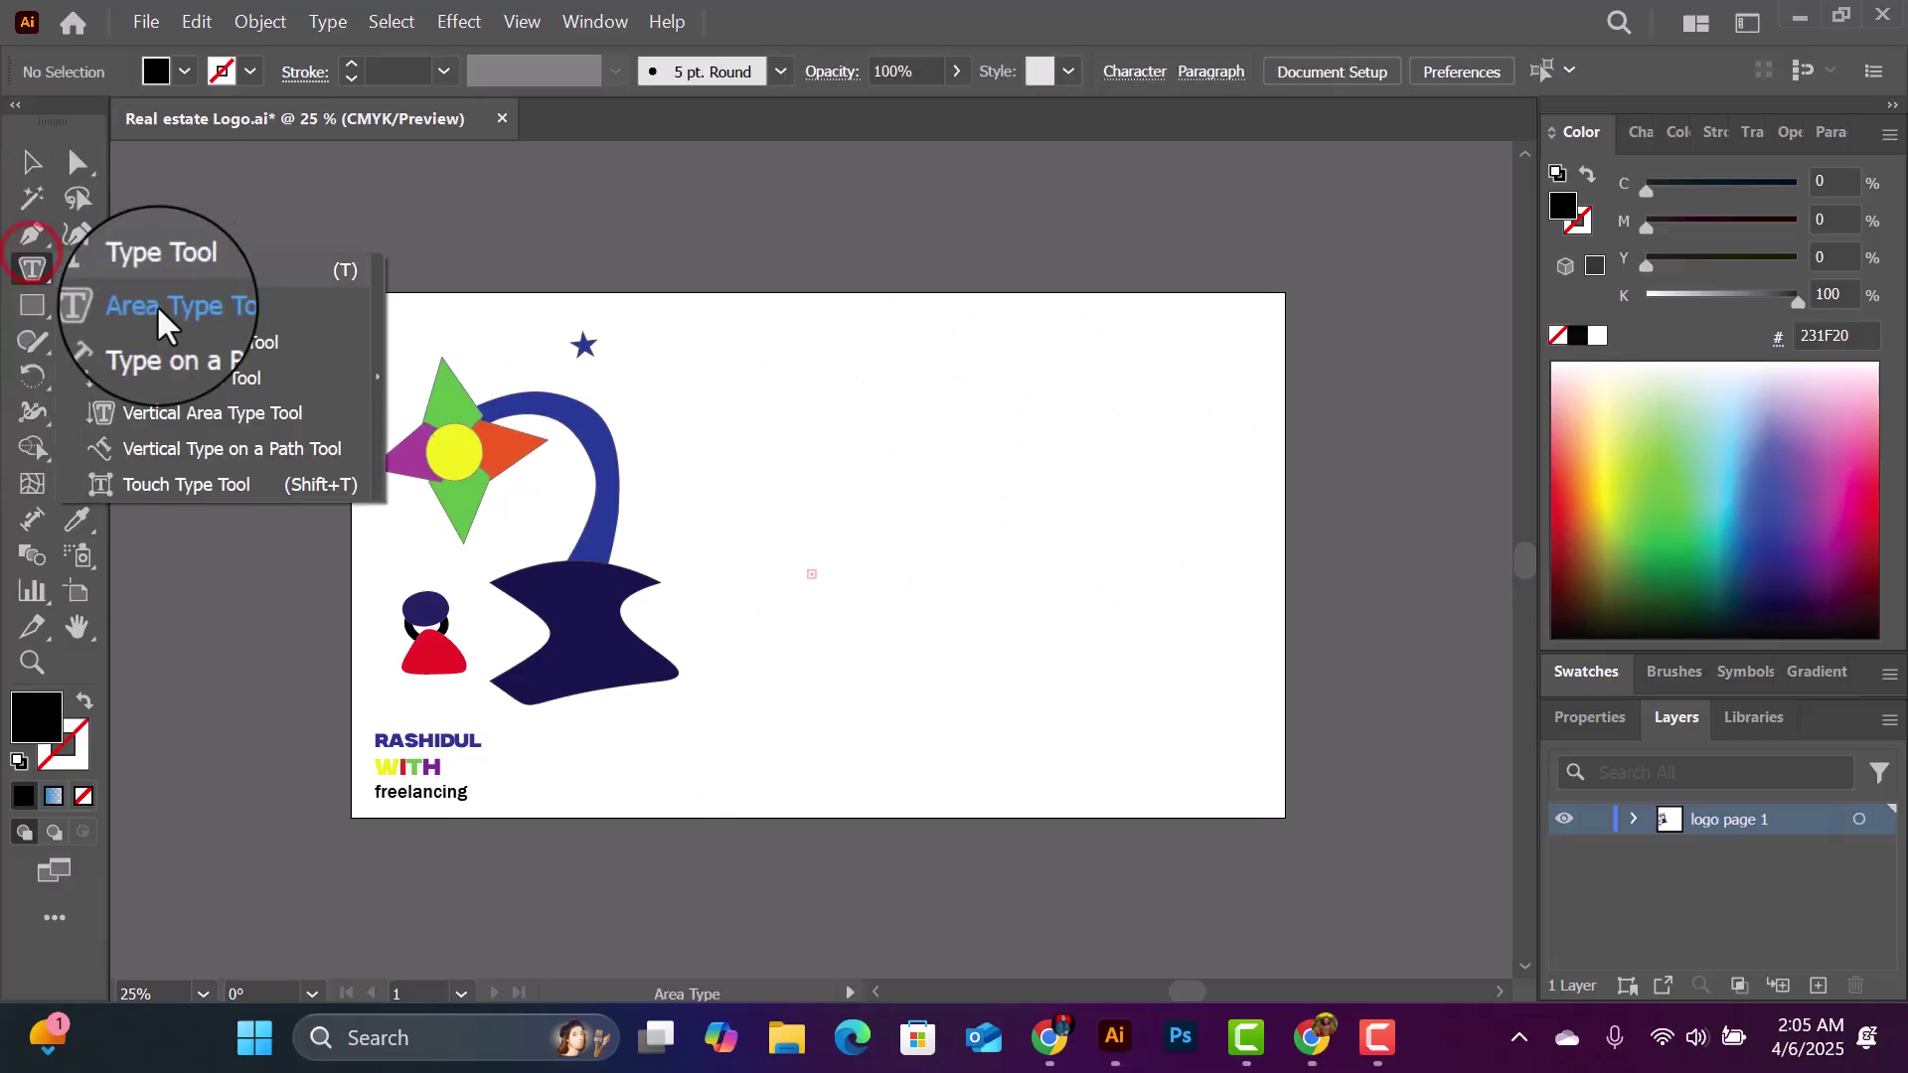
click(274, 344)
click(38, 303)
drag(39, 302, 171, 318)
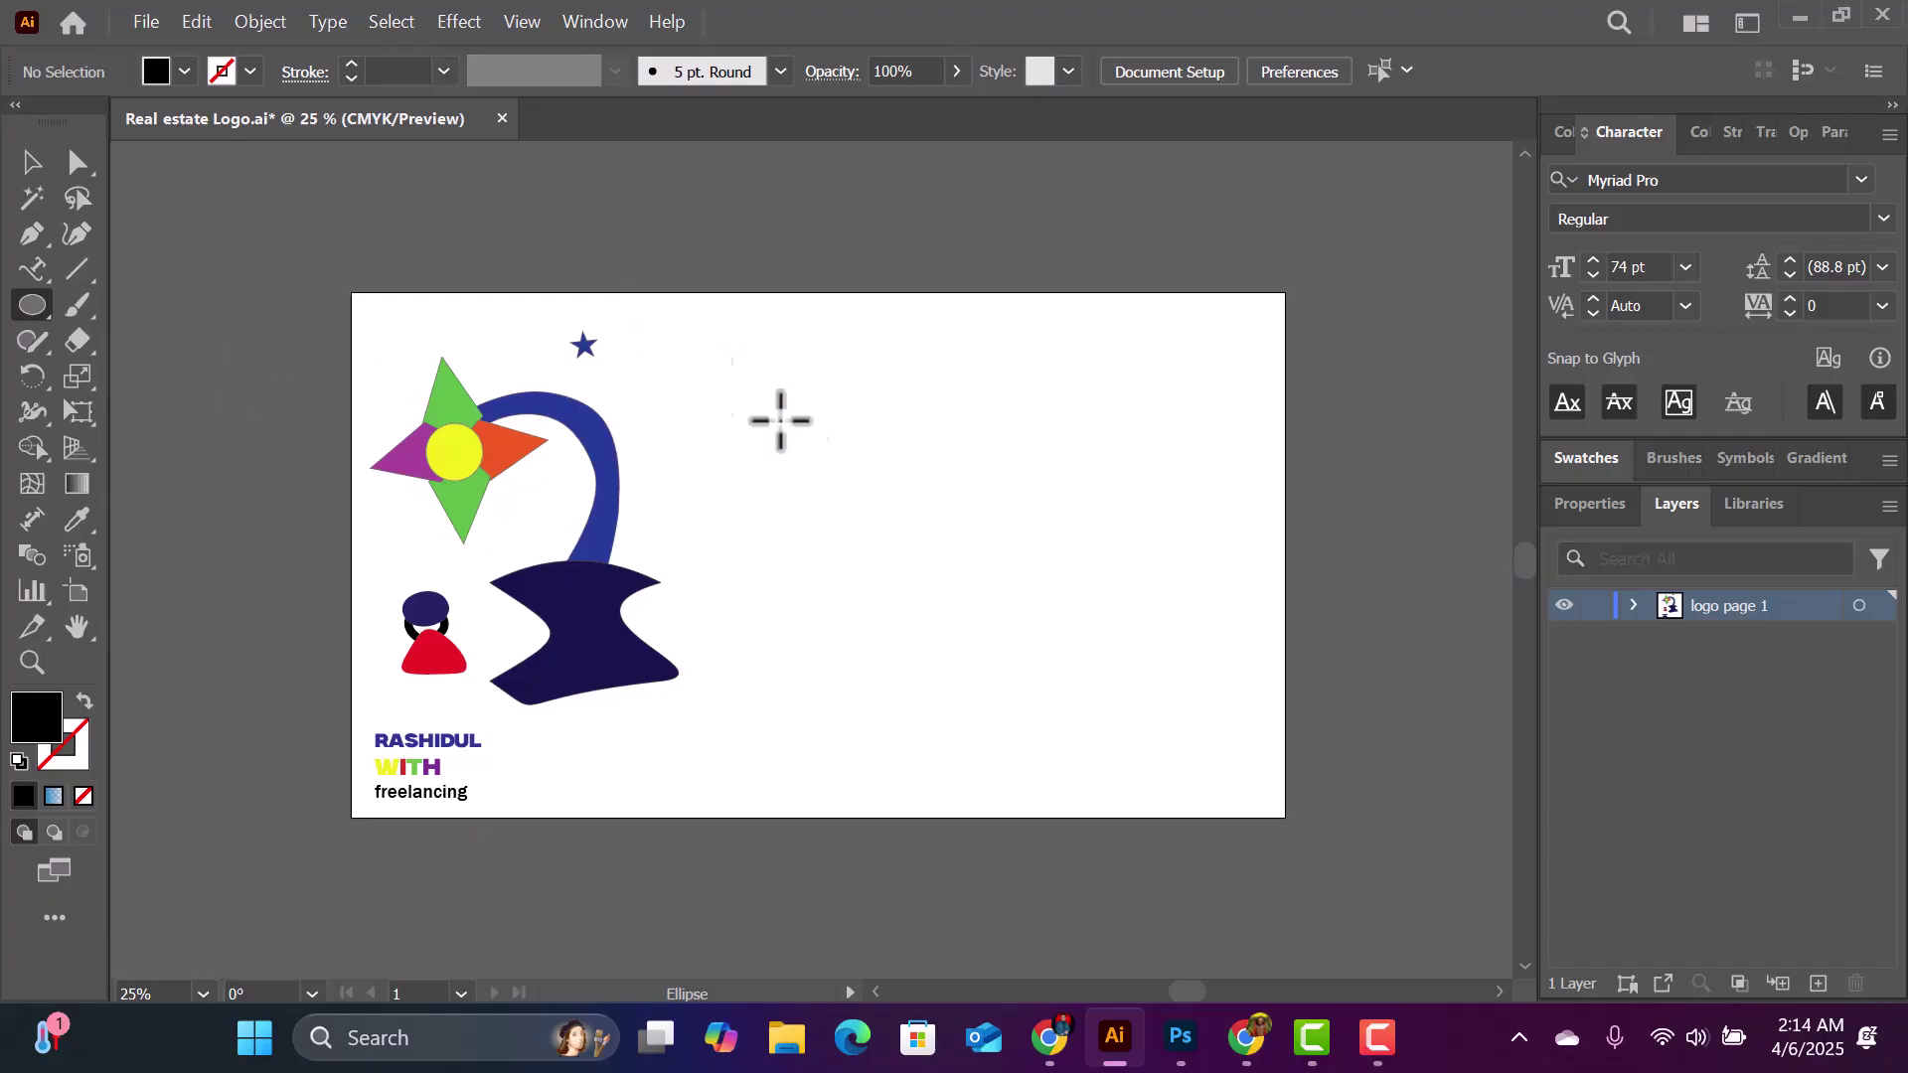
drag(850, 452, 1014, 545)
click(33, 174)
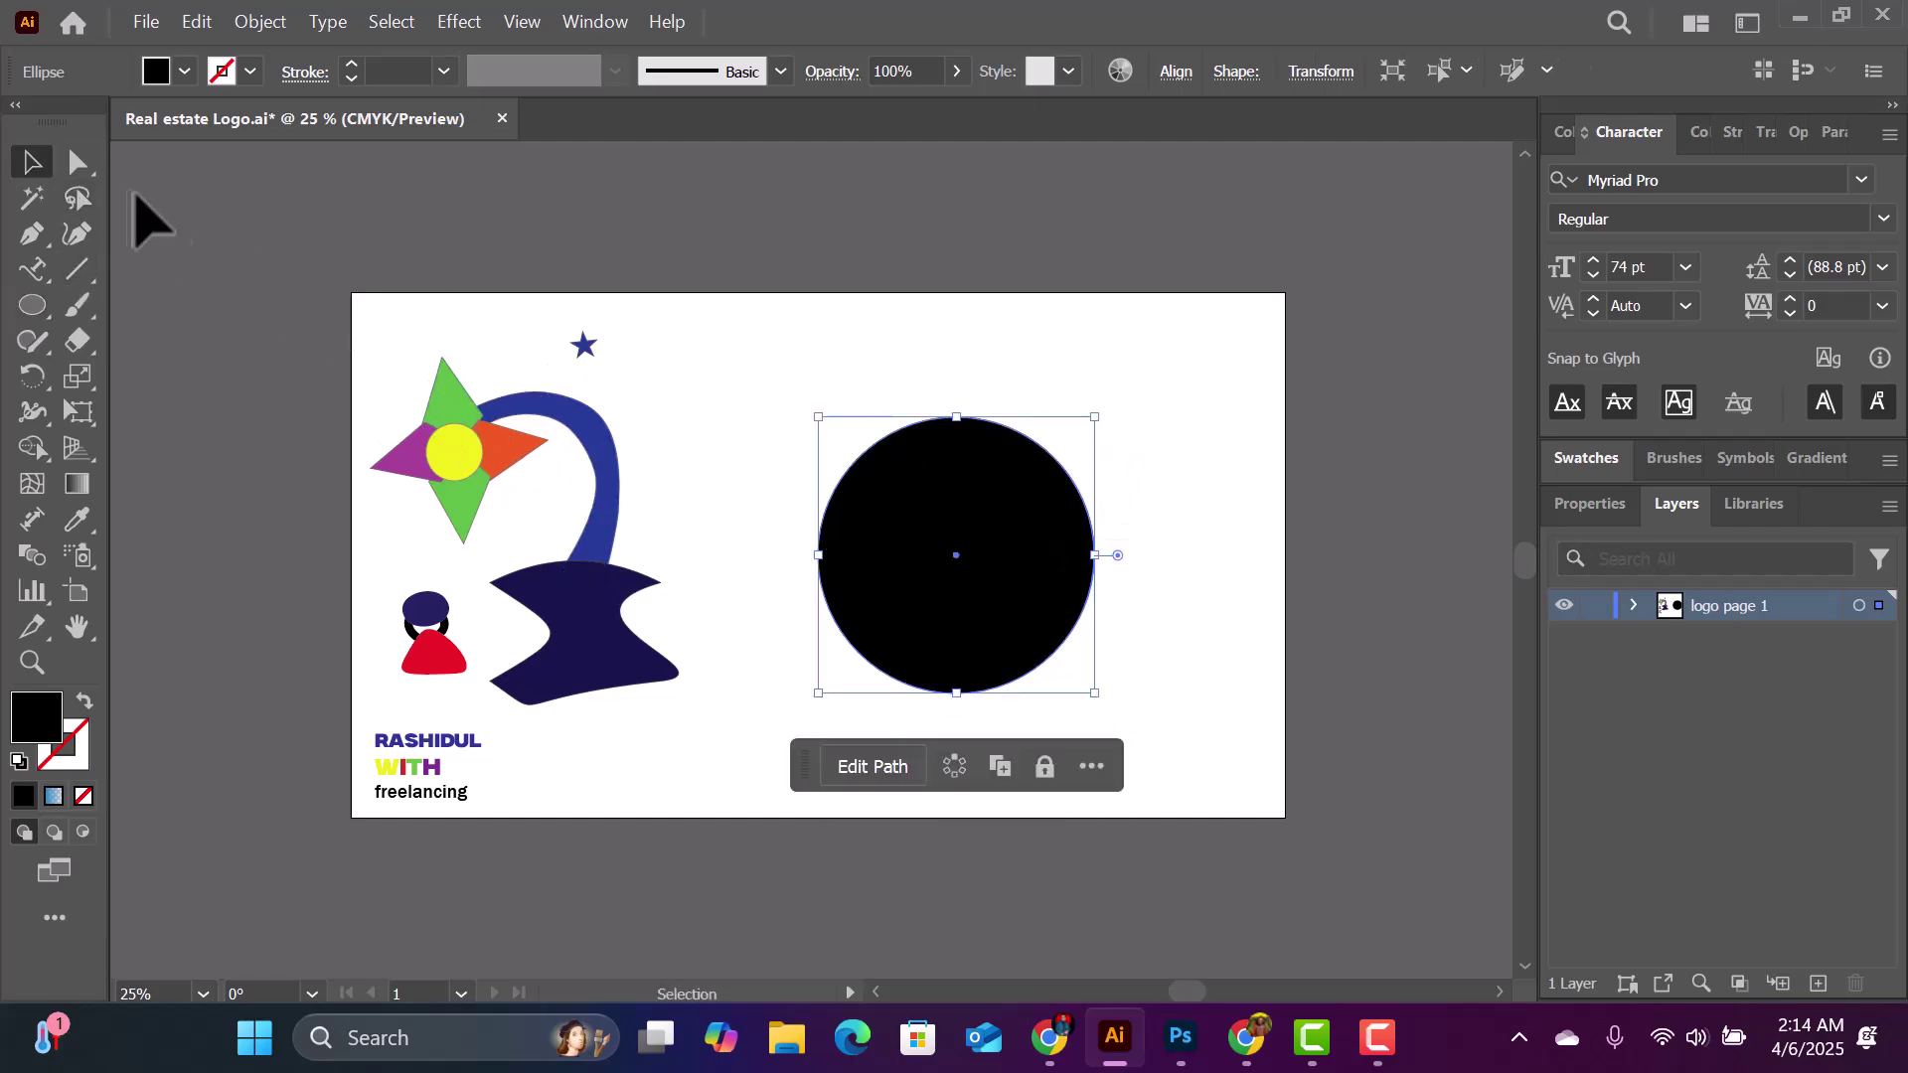
Step: Marquee-select the logo, figure and name title on the left and delete them
drag(366, 303, 682, 866)
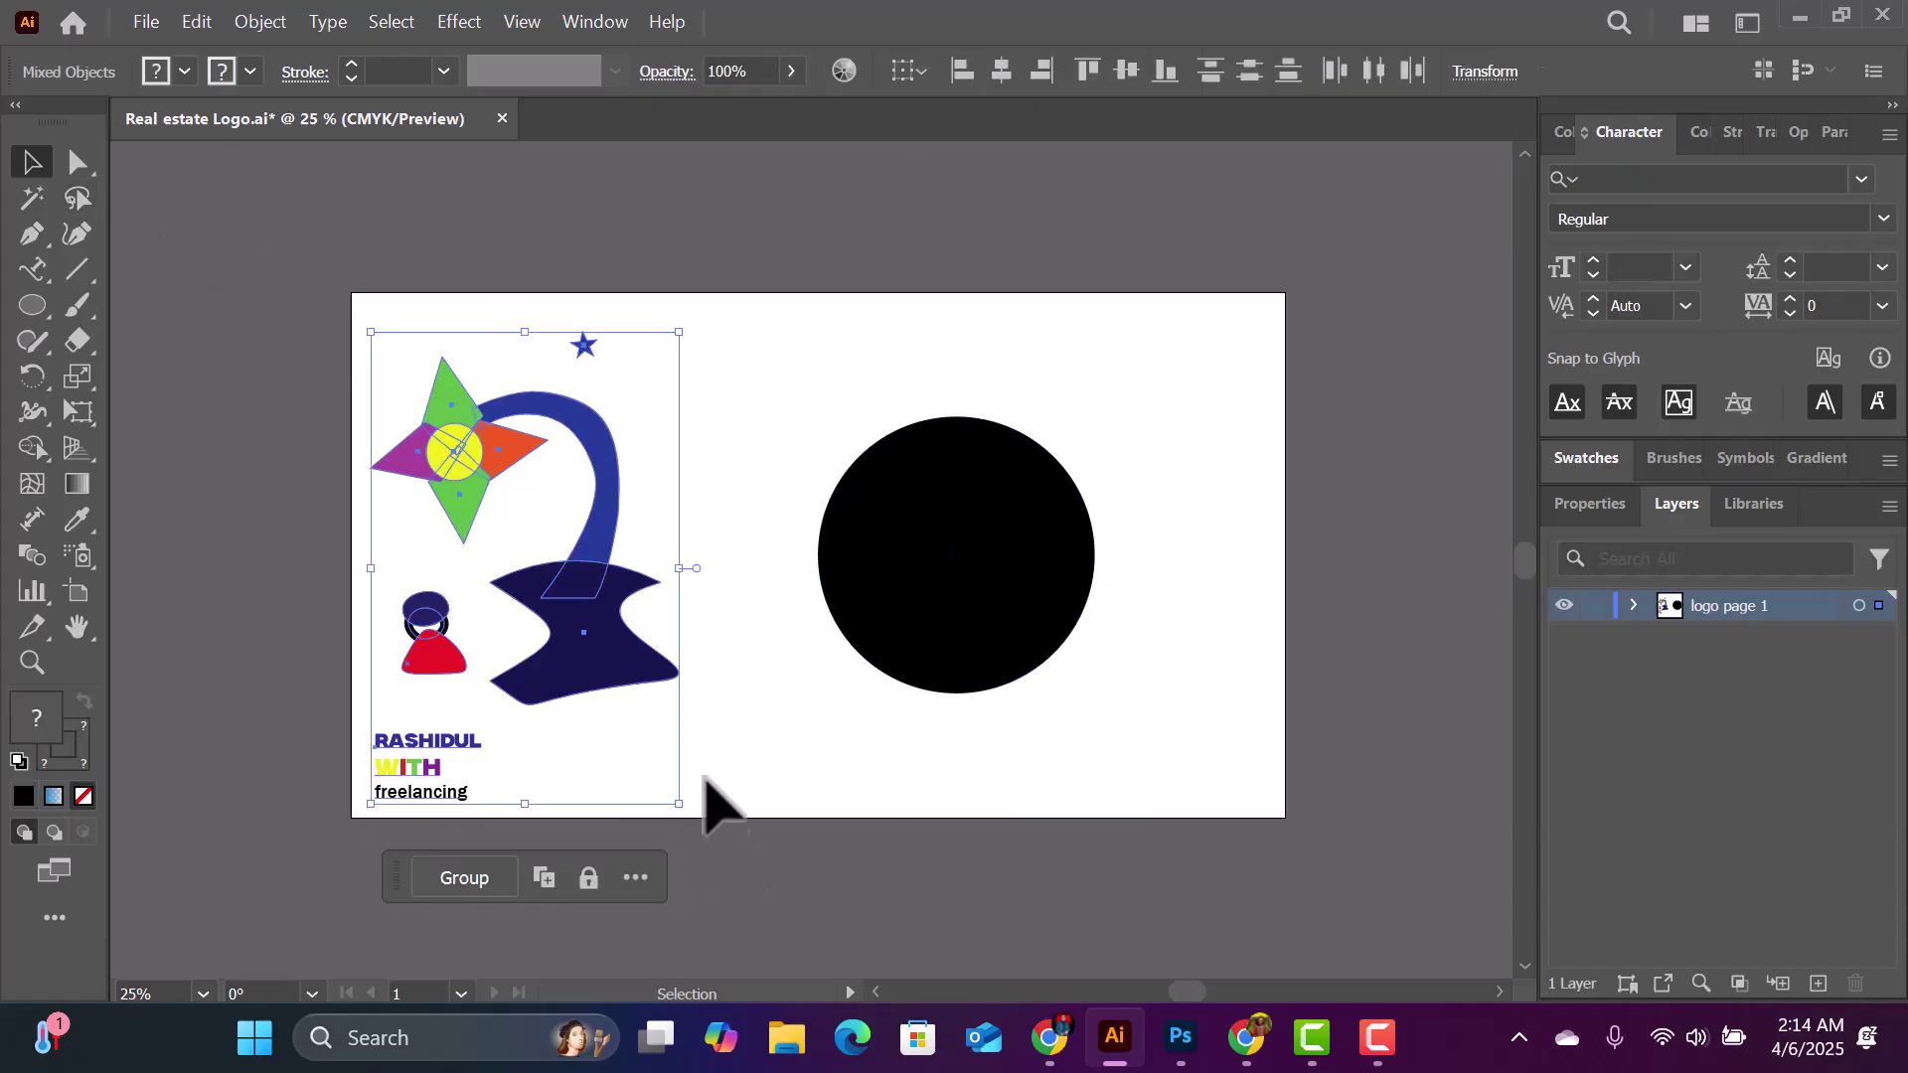
key(Delete)
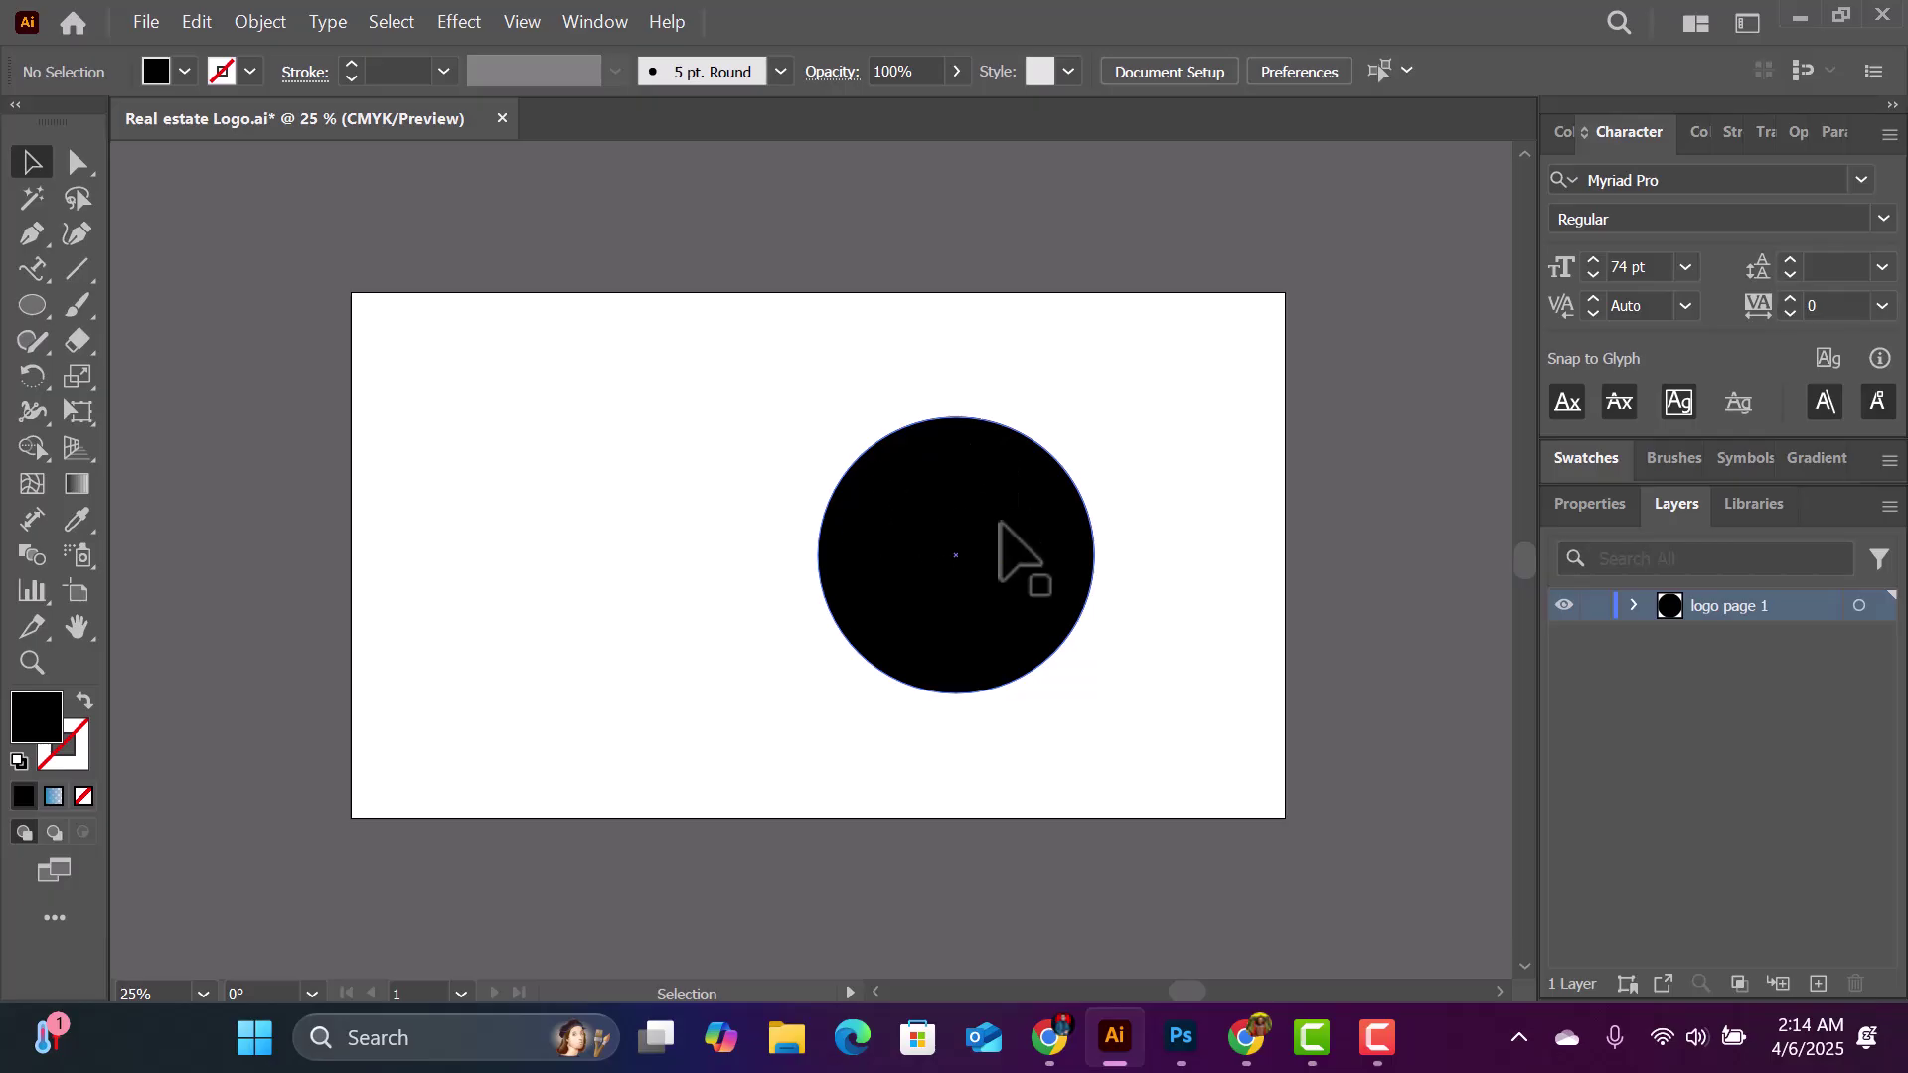
click(1024, 522)
Step: Shift the circle left, then give it no fill and a 12 pt black stroke
drag(1023, 522, 862, 545)
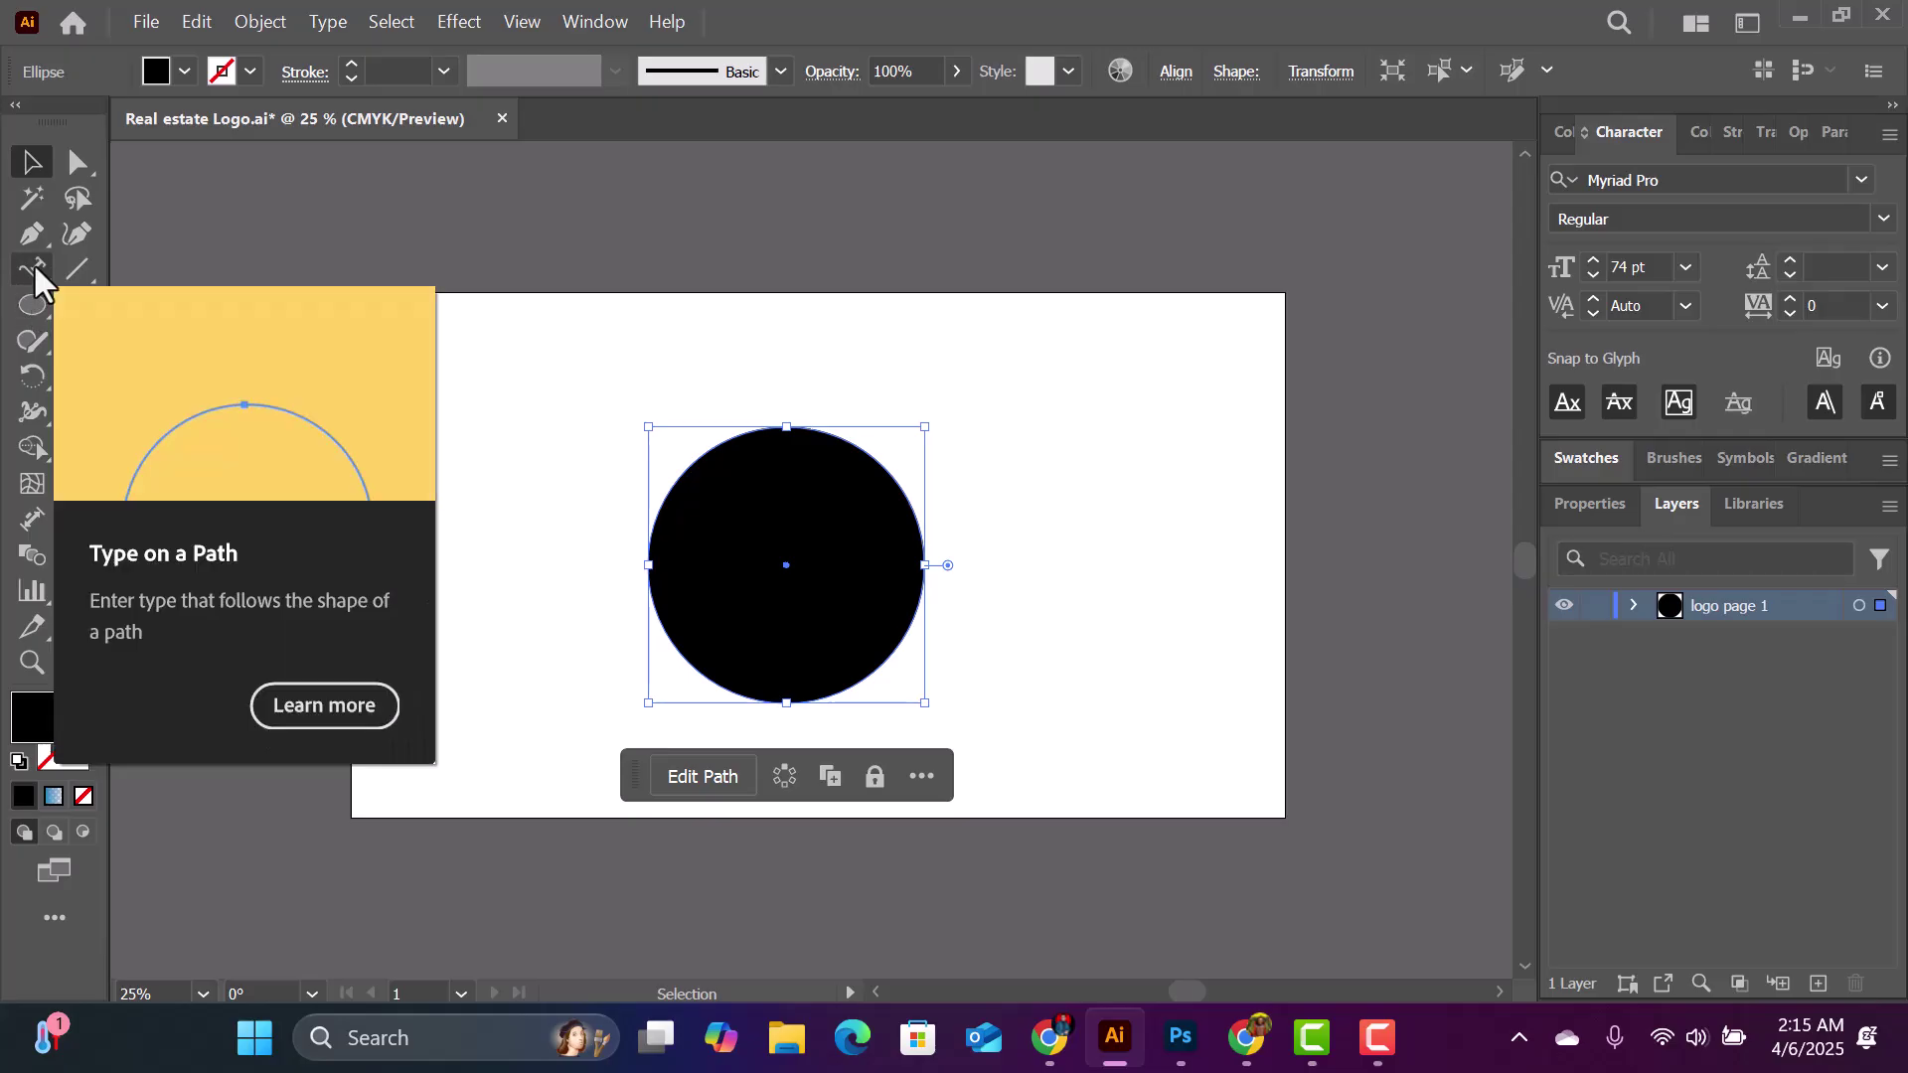
click(33, 263)
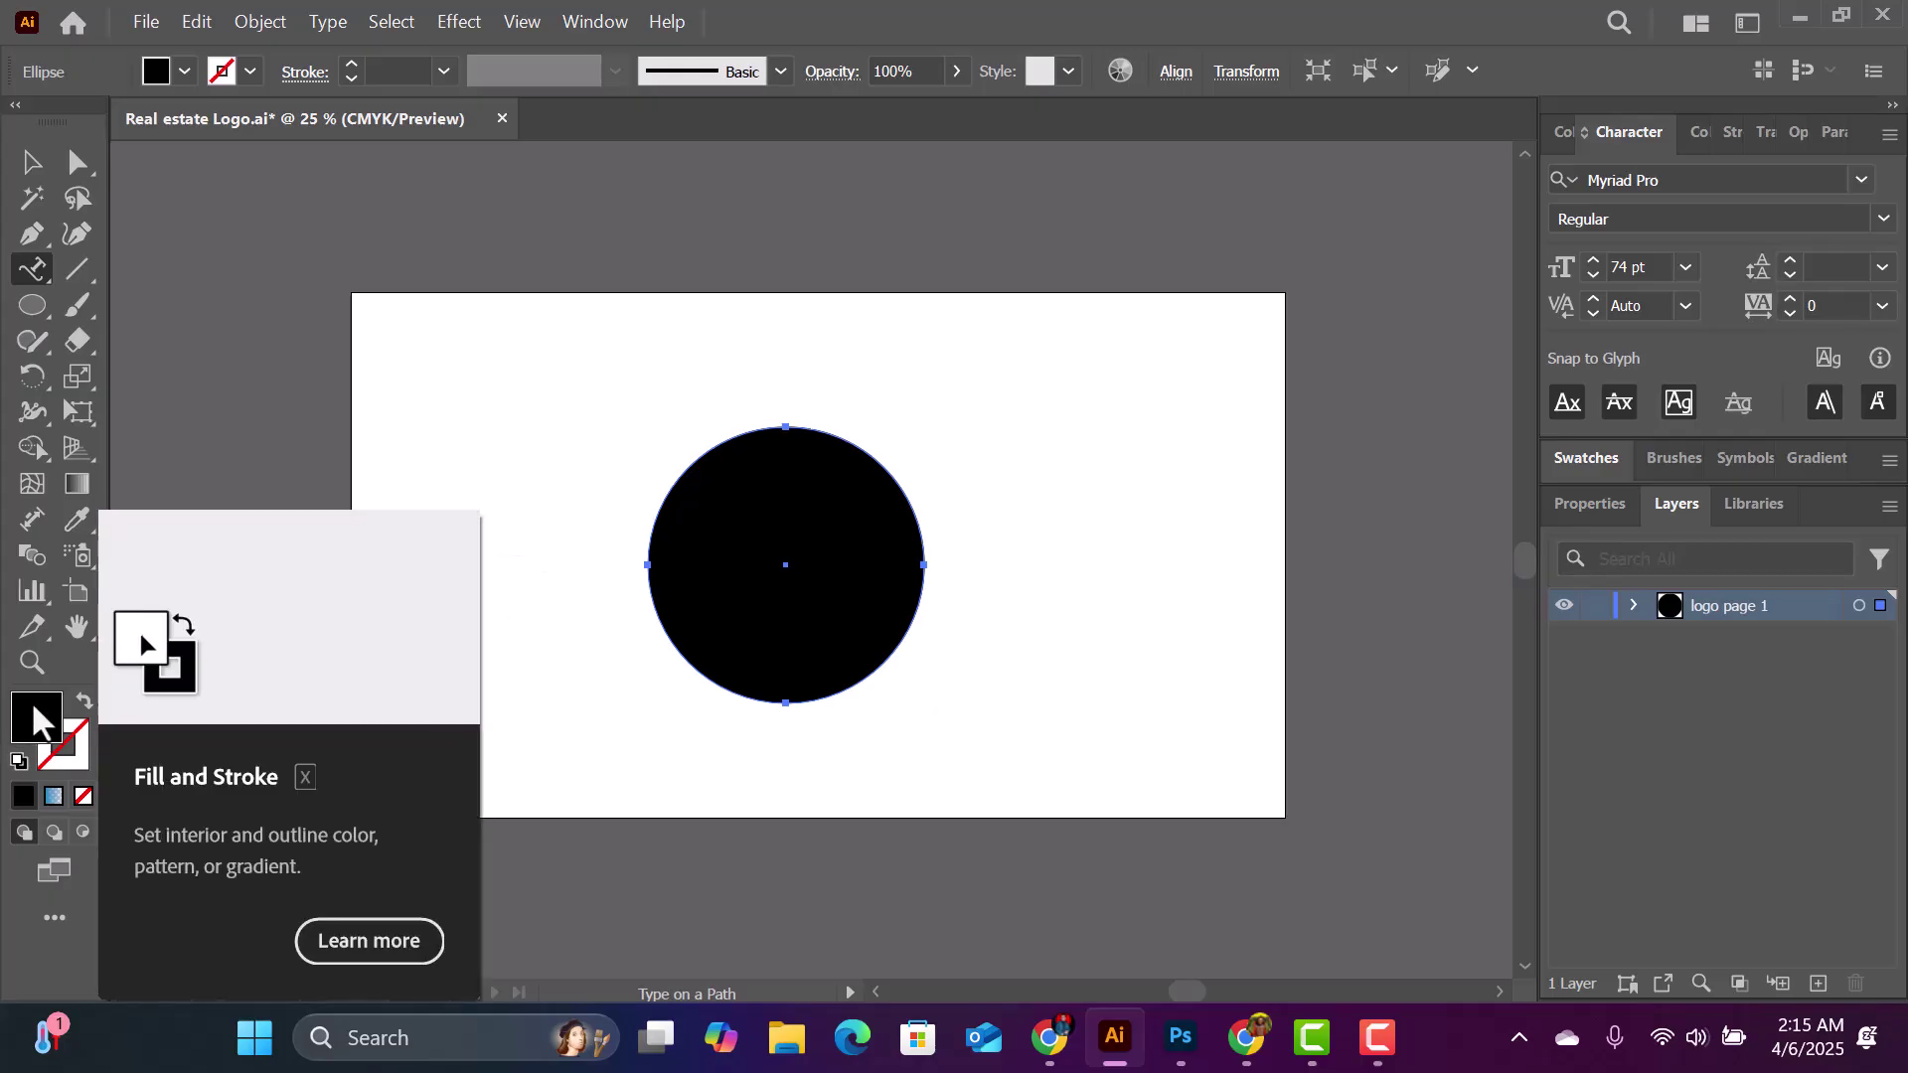
click(82, 793)
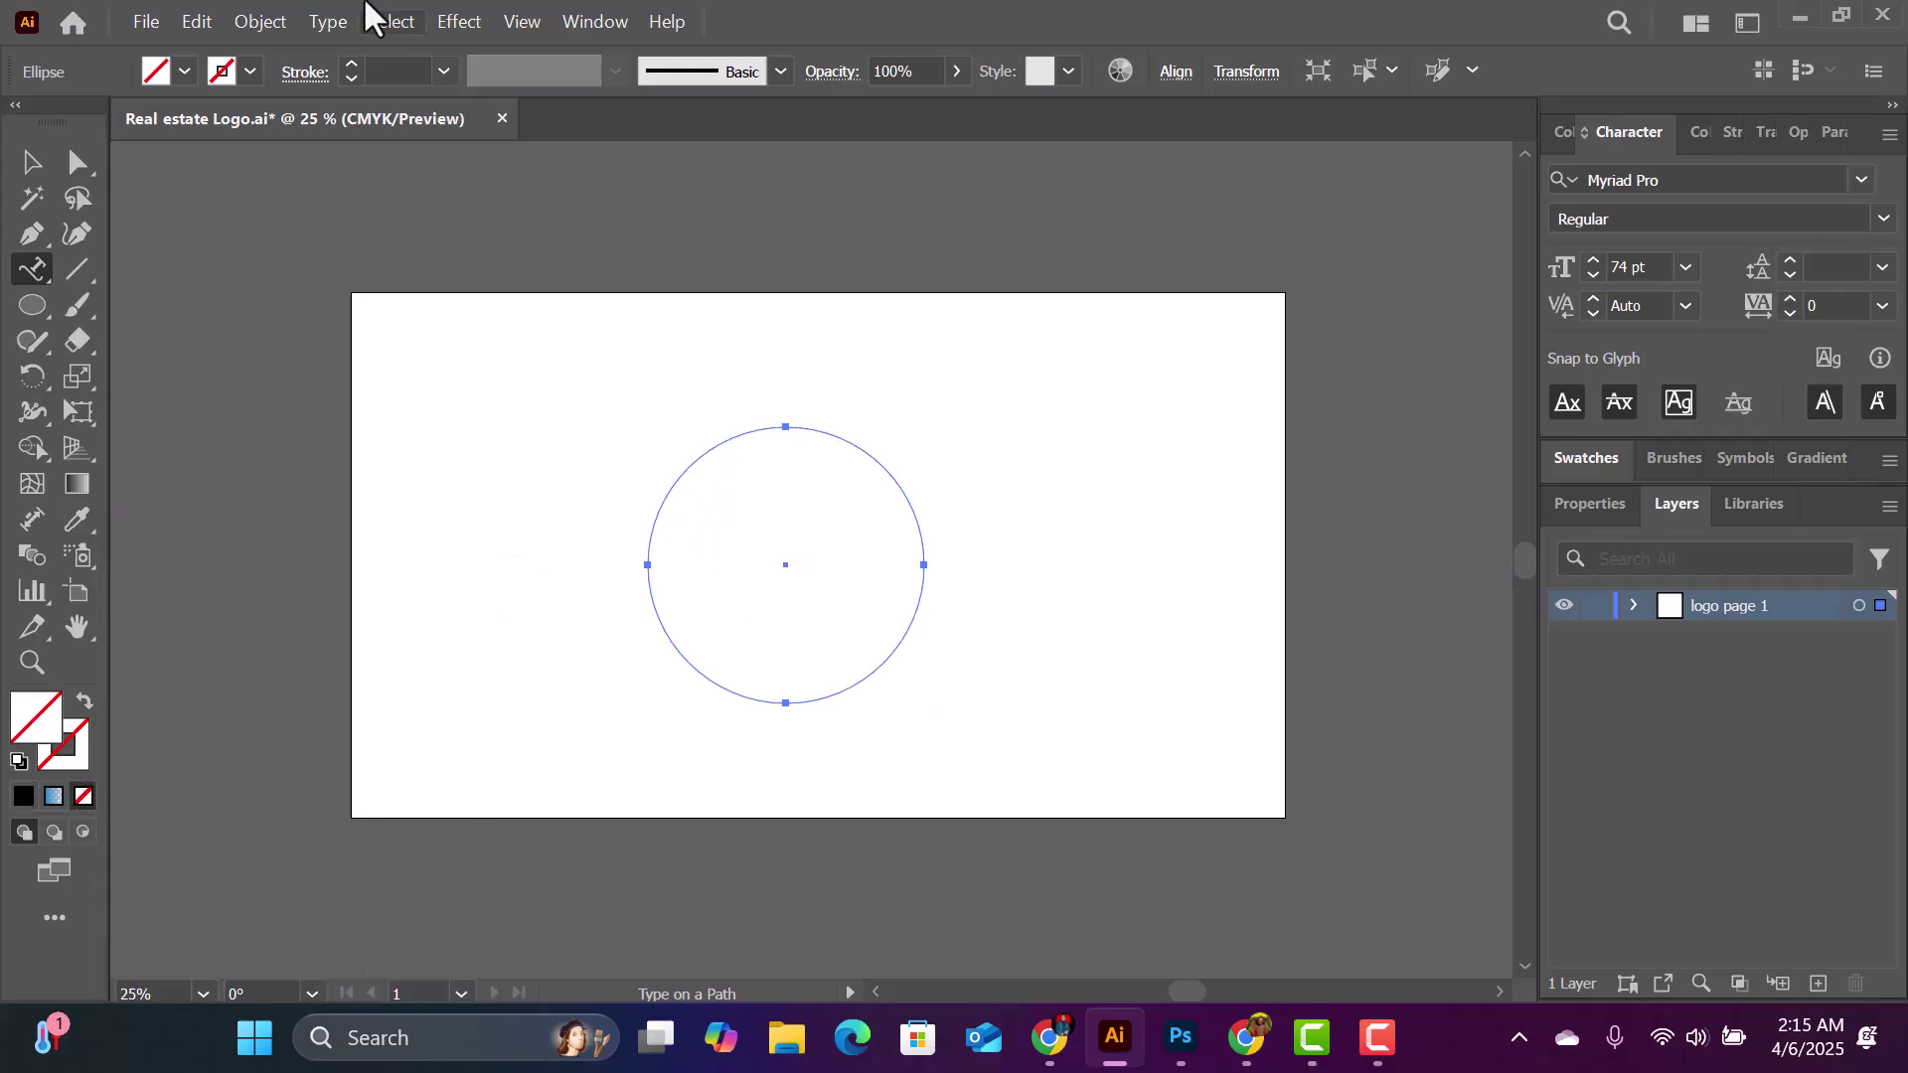
click(249, 71)
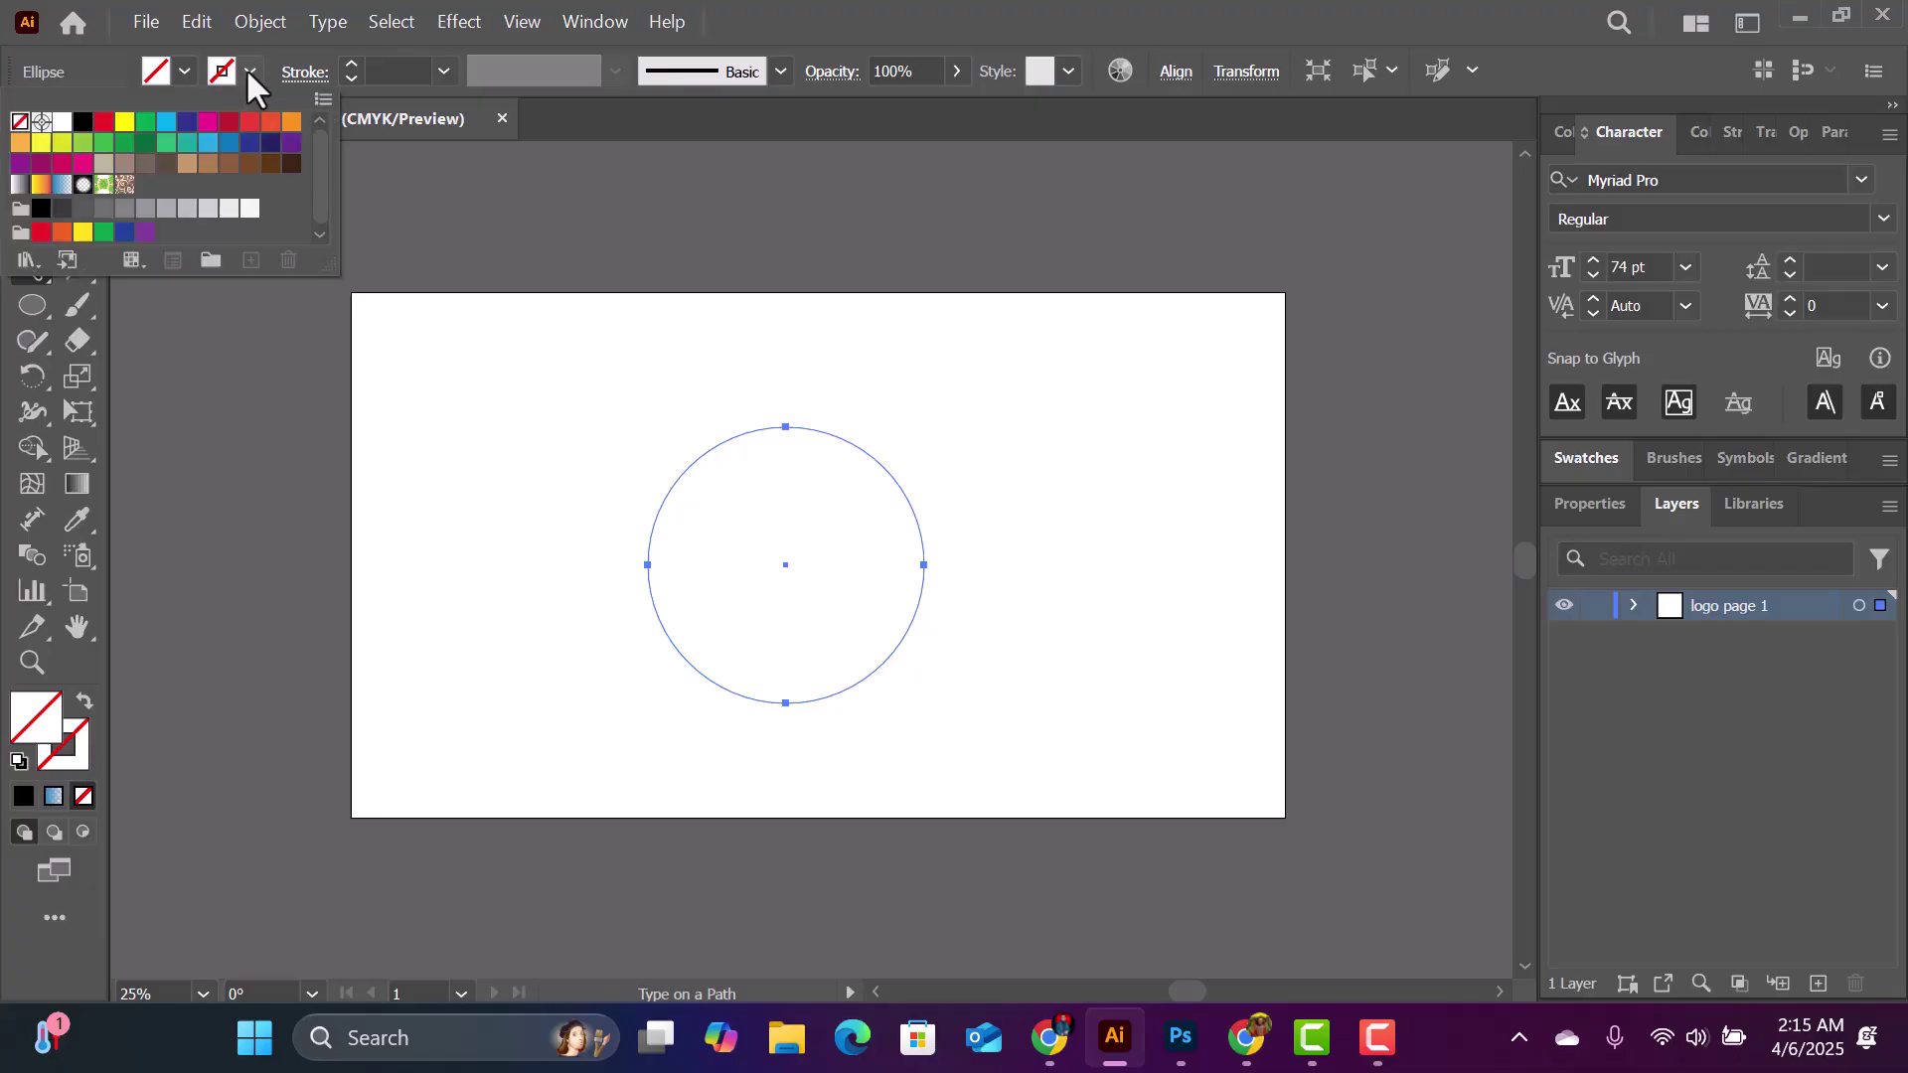
click(84, 121)
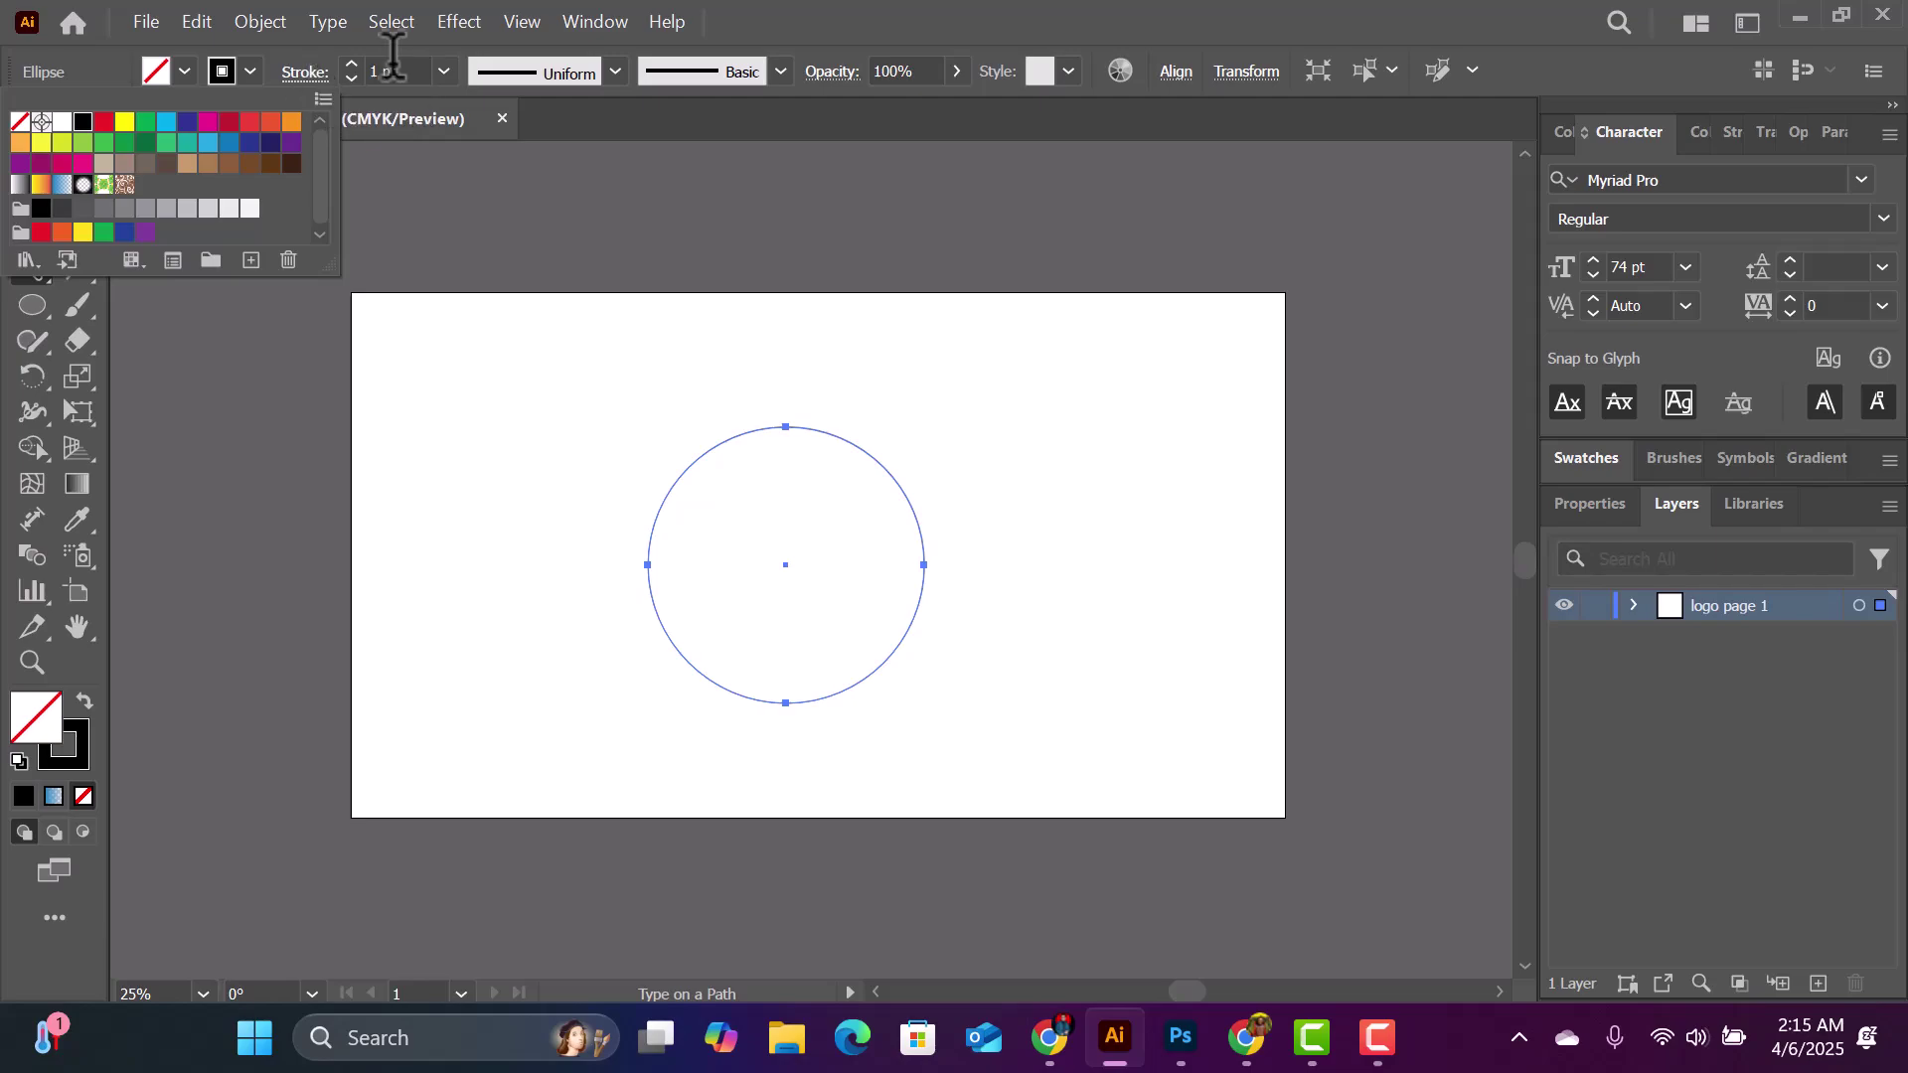
click(444, 72)
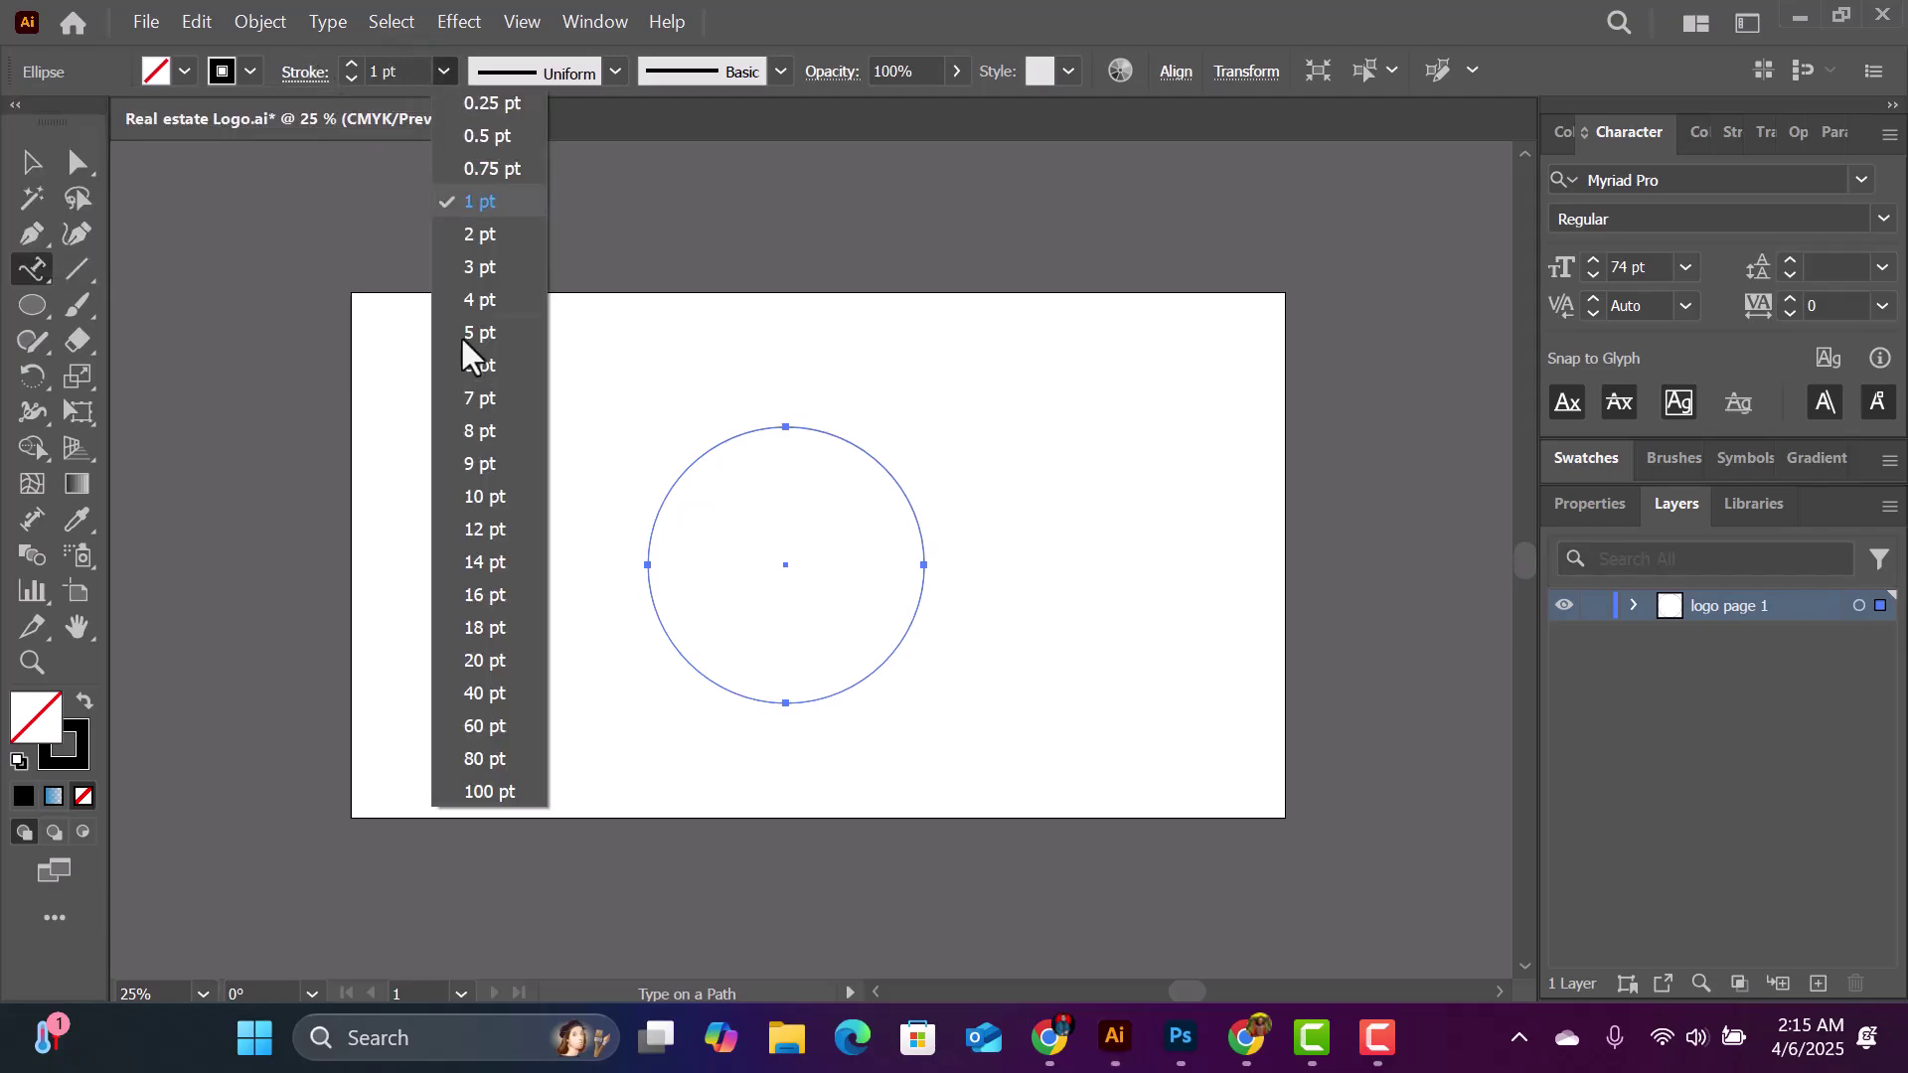
key(Escape)
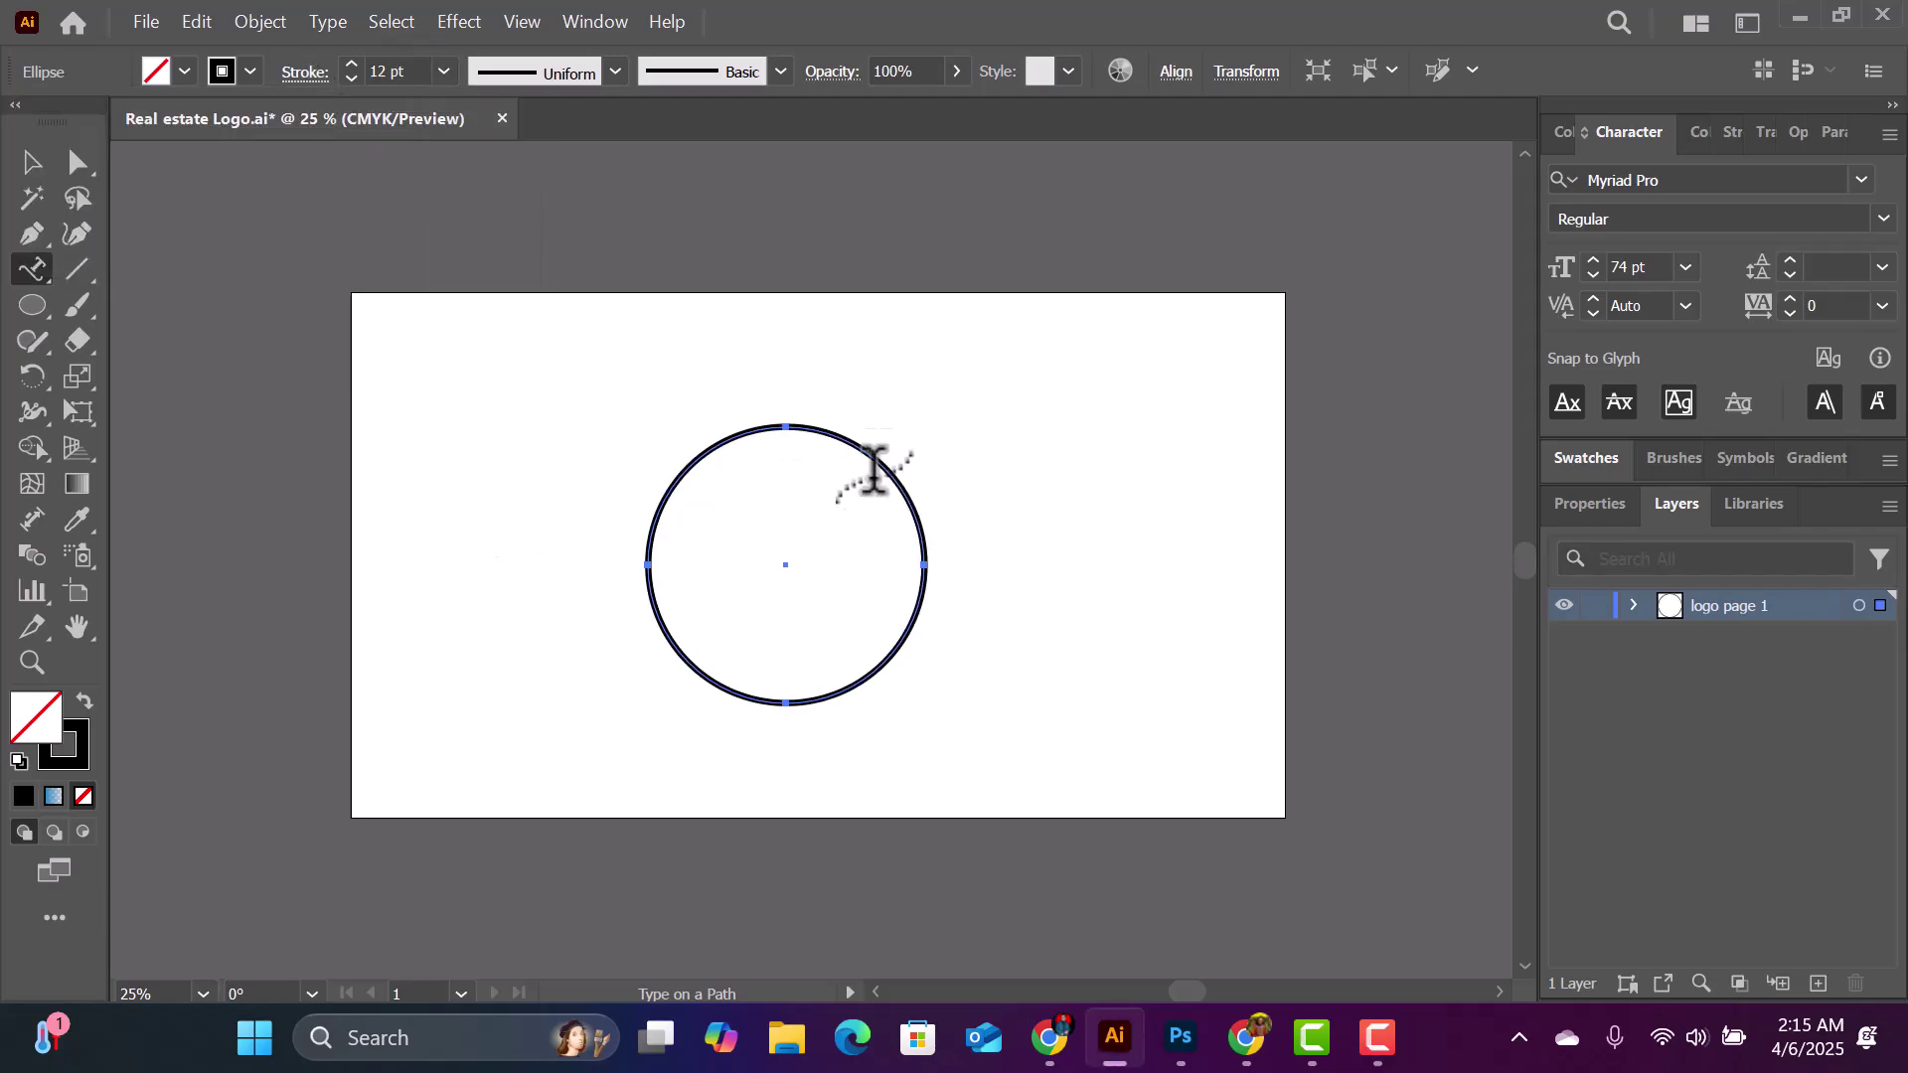
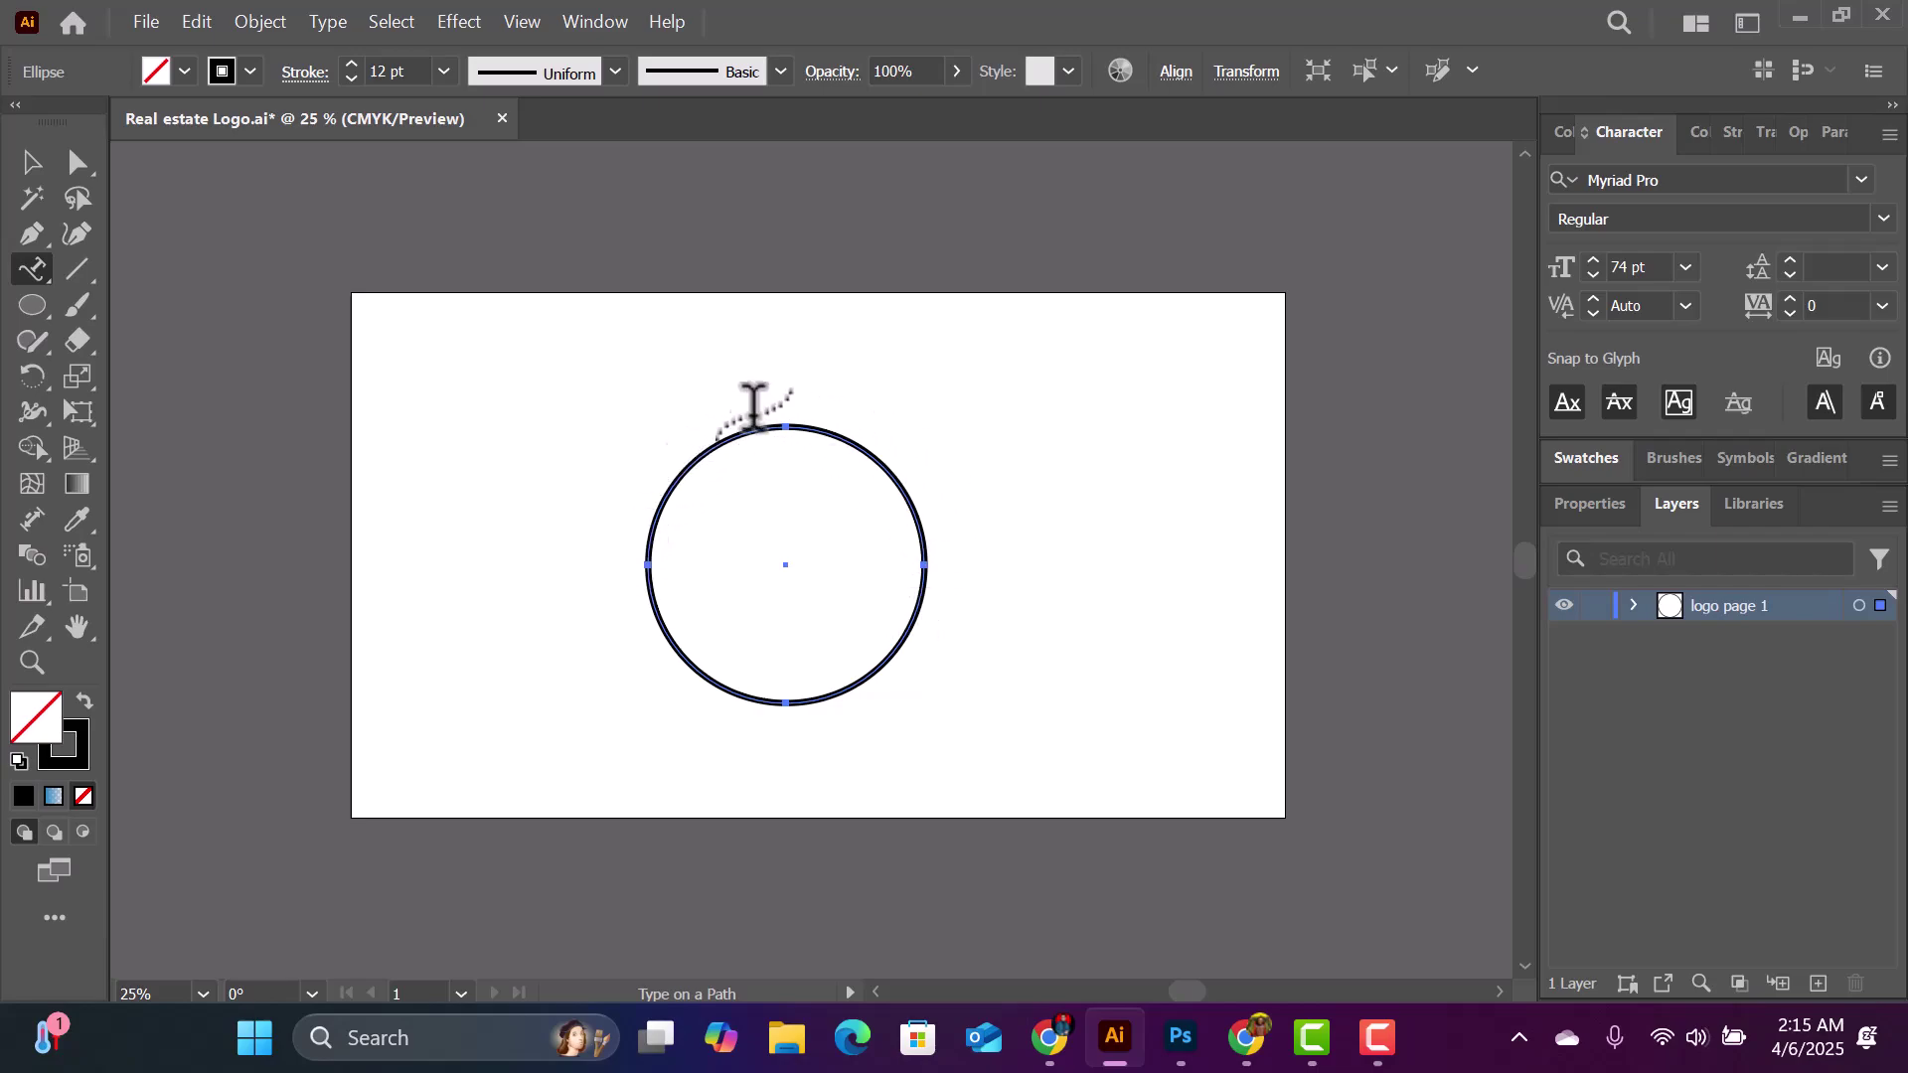
Step: Replace the path placeholder on the circle with 'DHAKA UNIVERCITY' and select the text
click(647, 555)
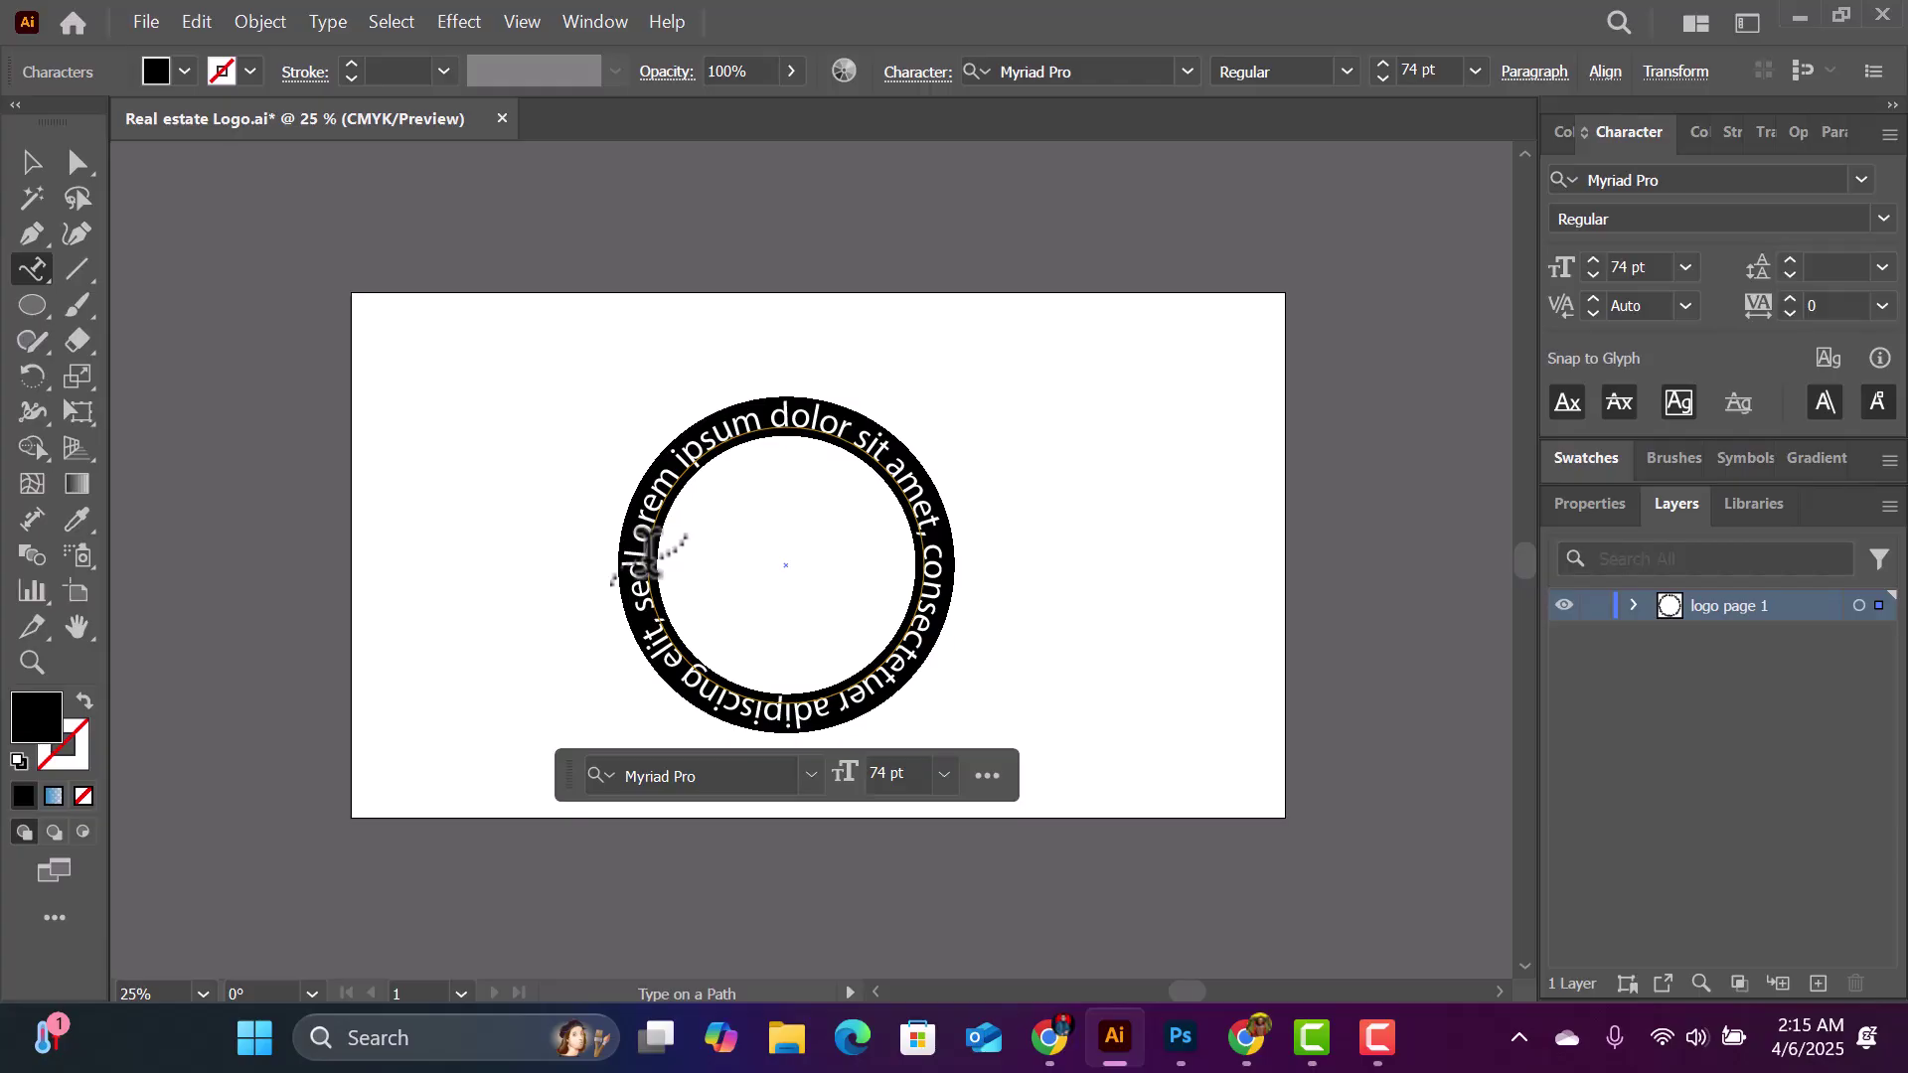
key(BackSpace)
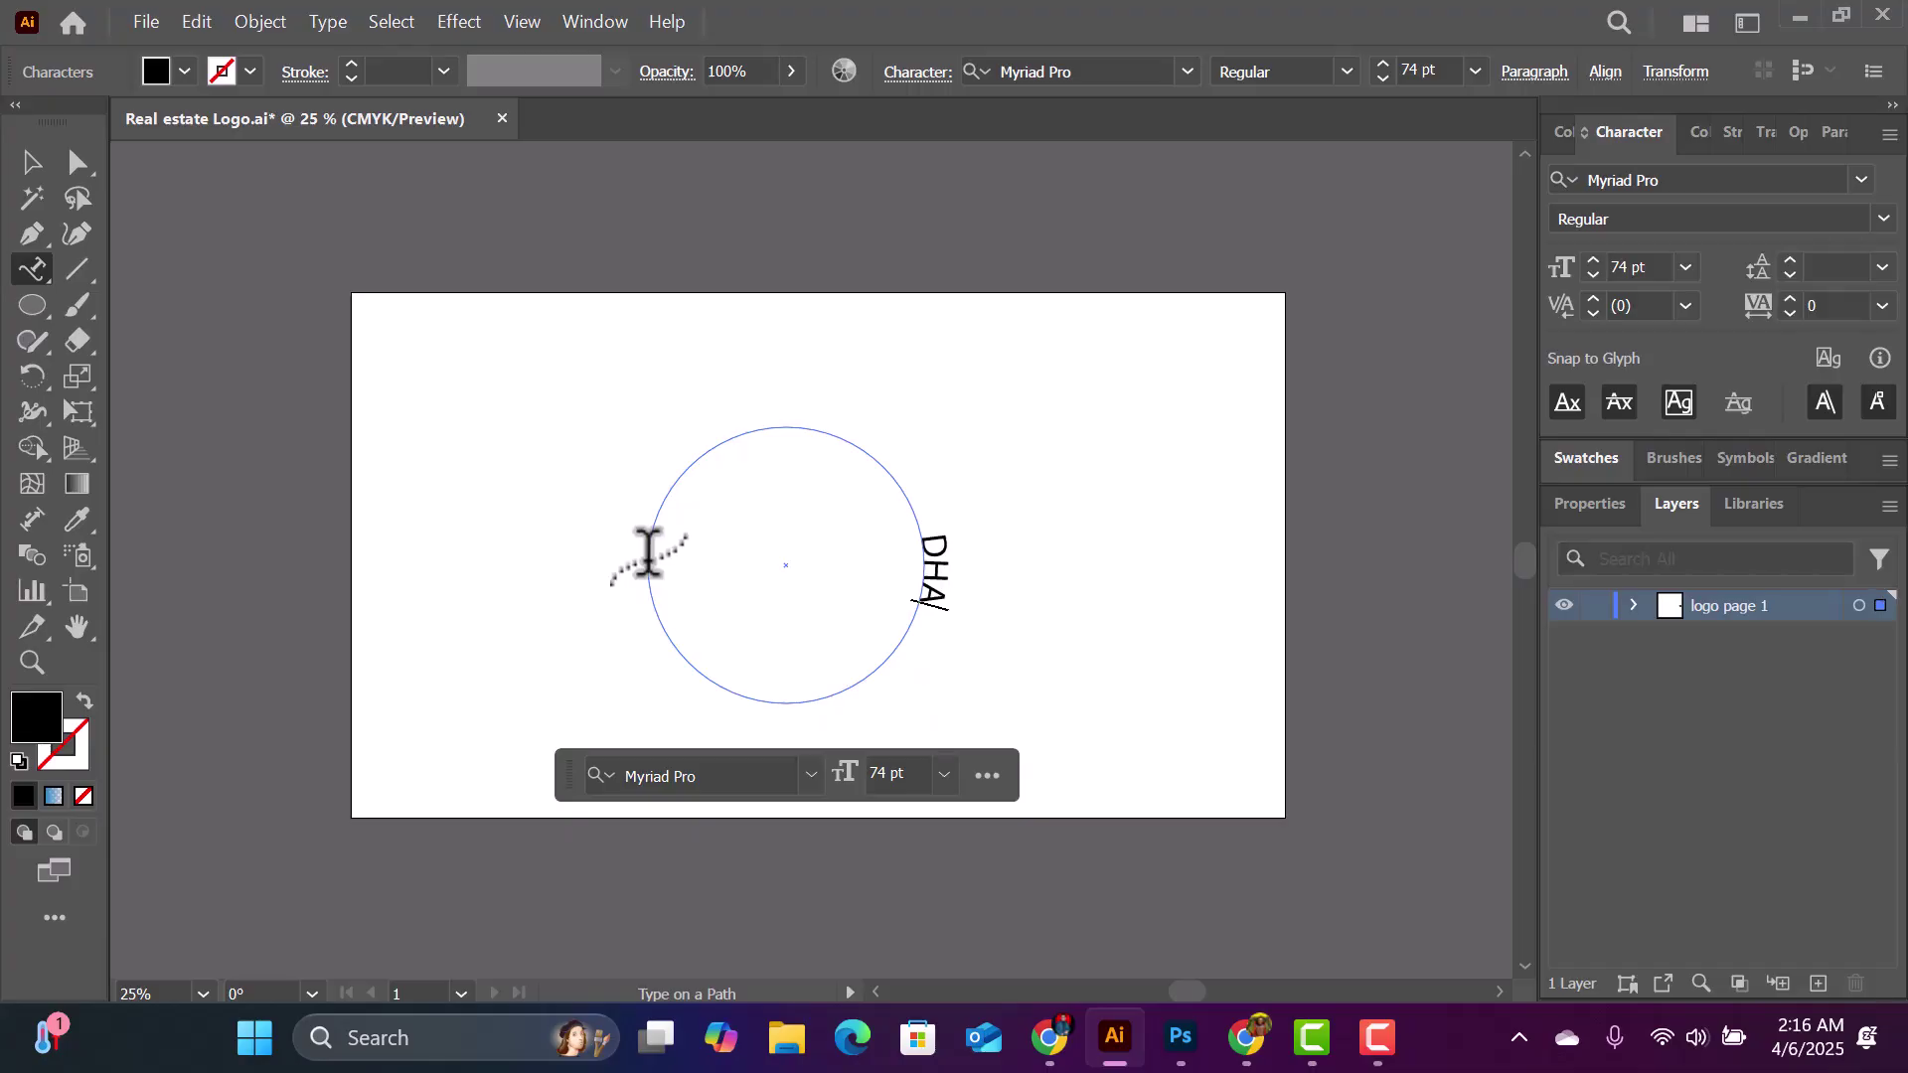
text(NI)
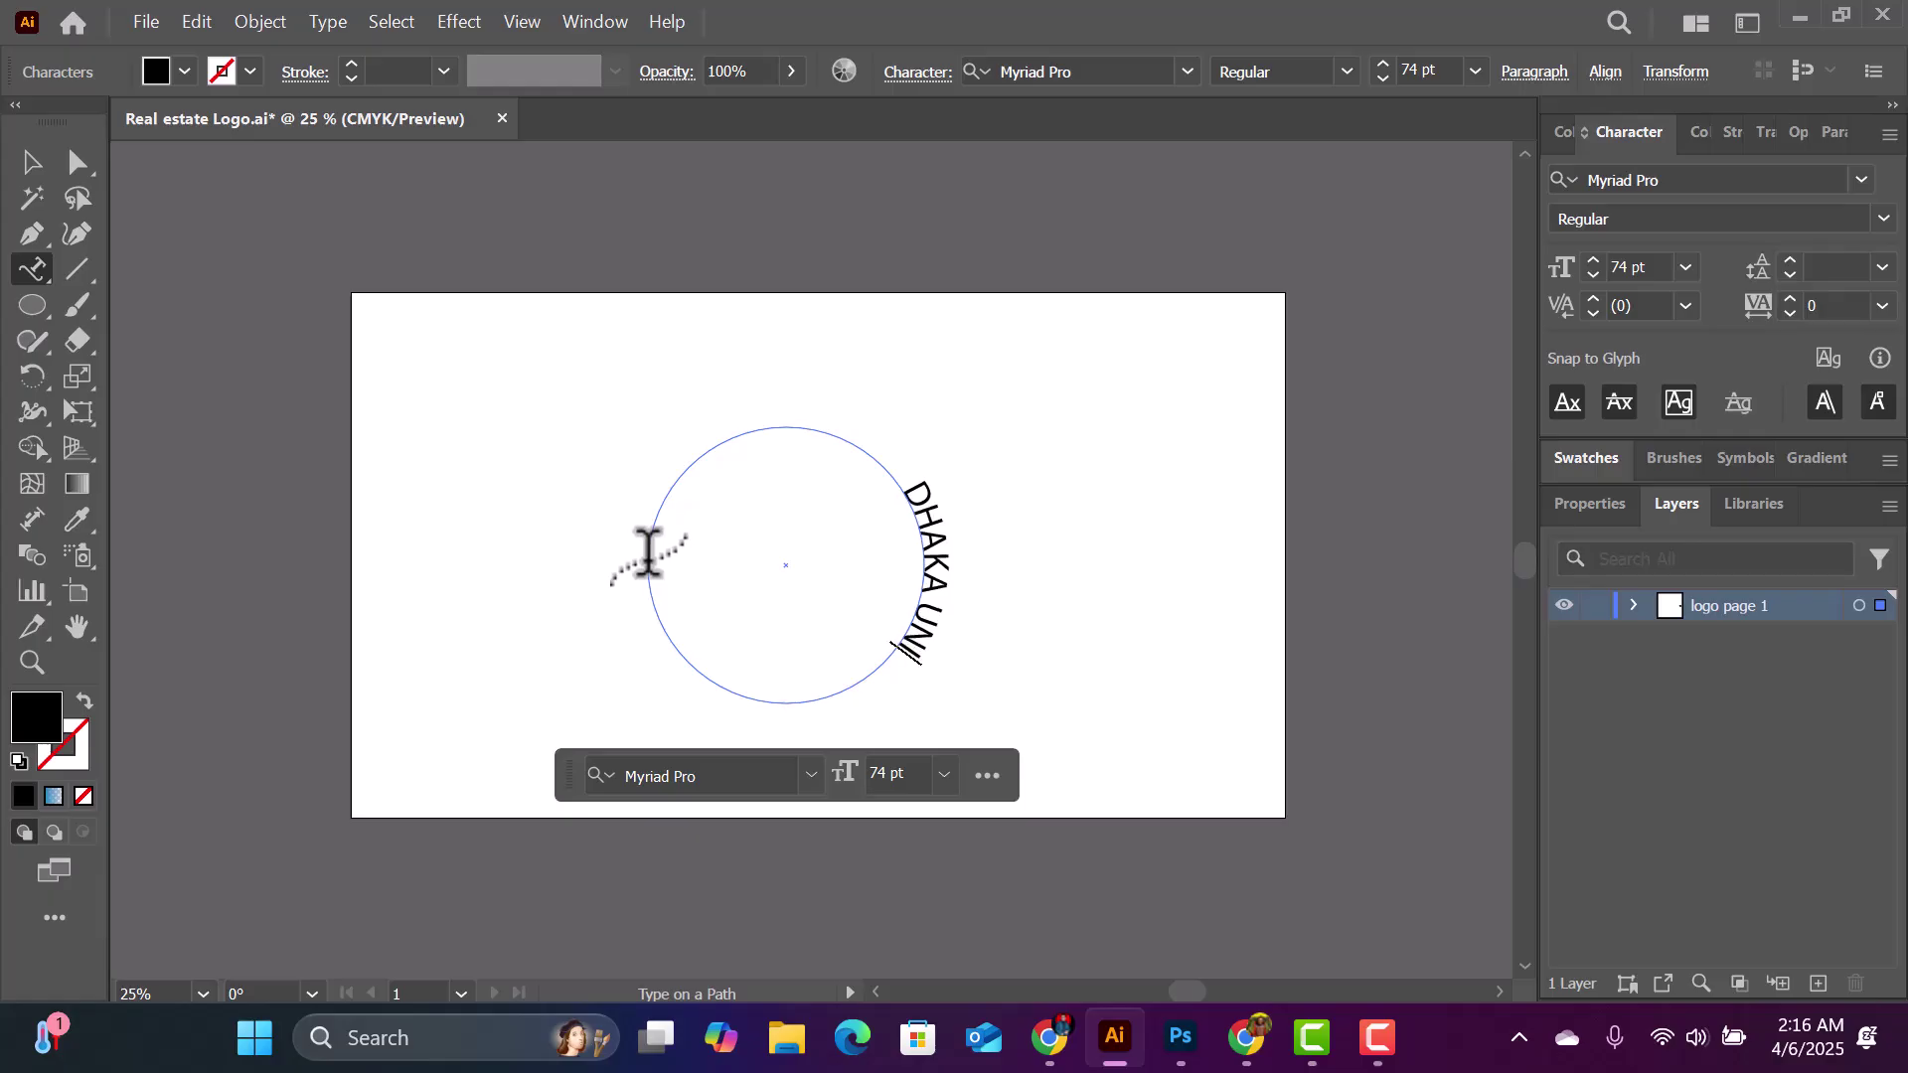
text(VERCITY)
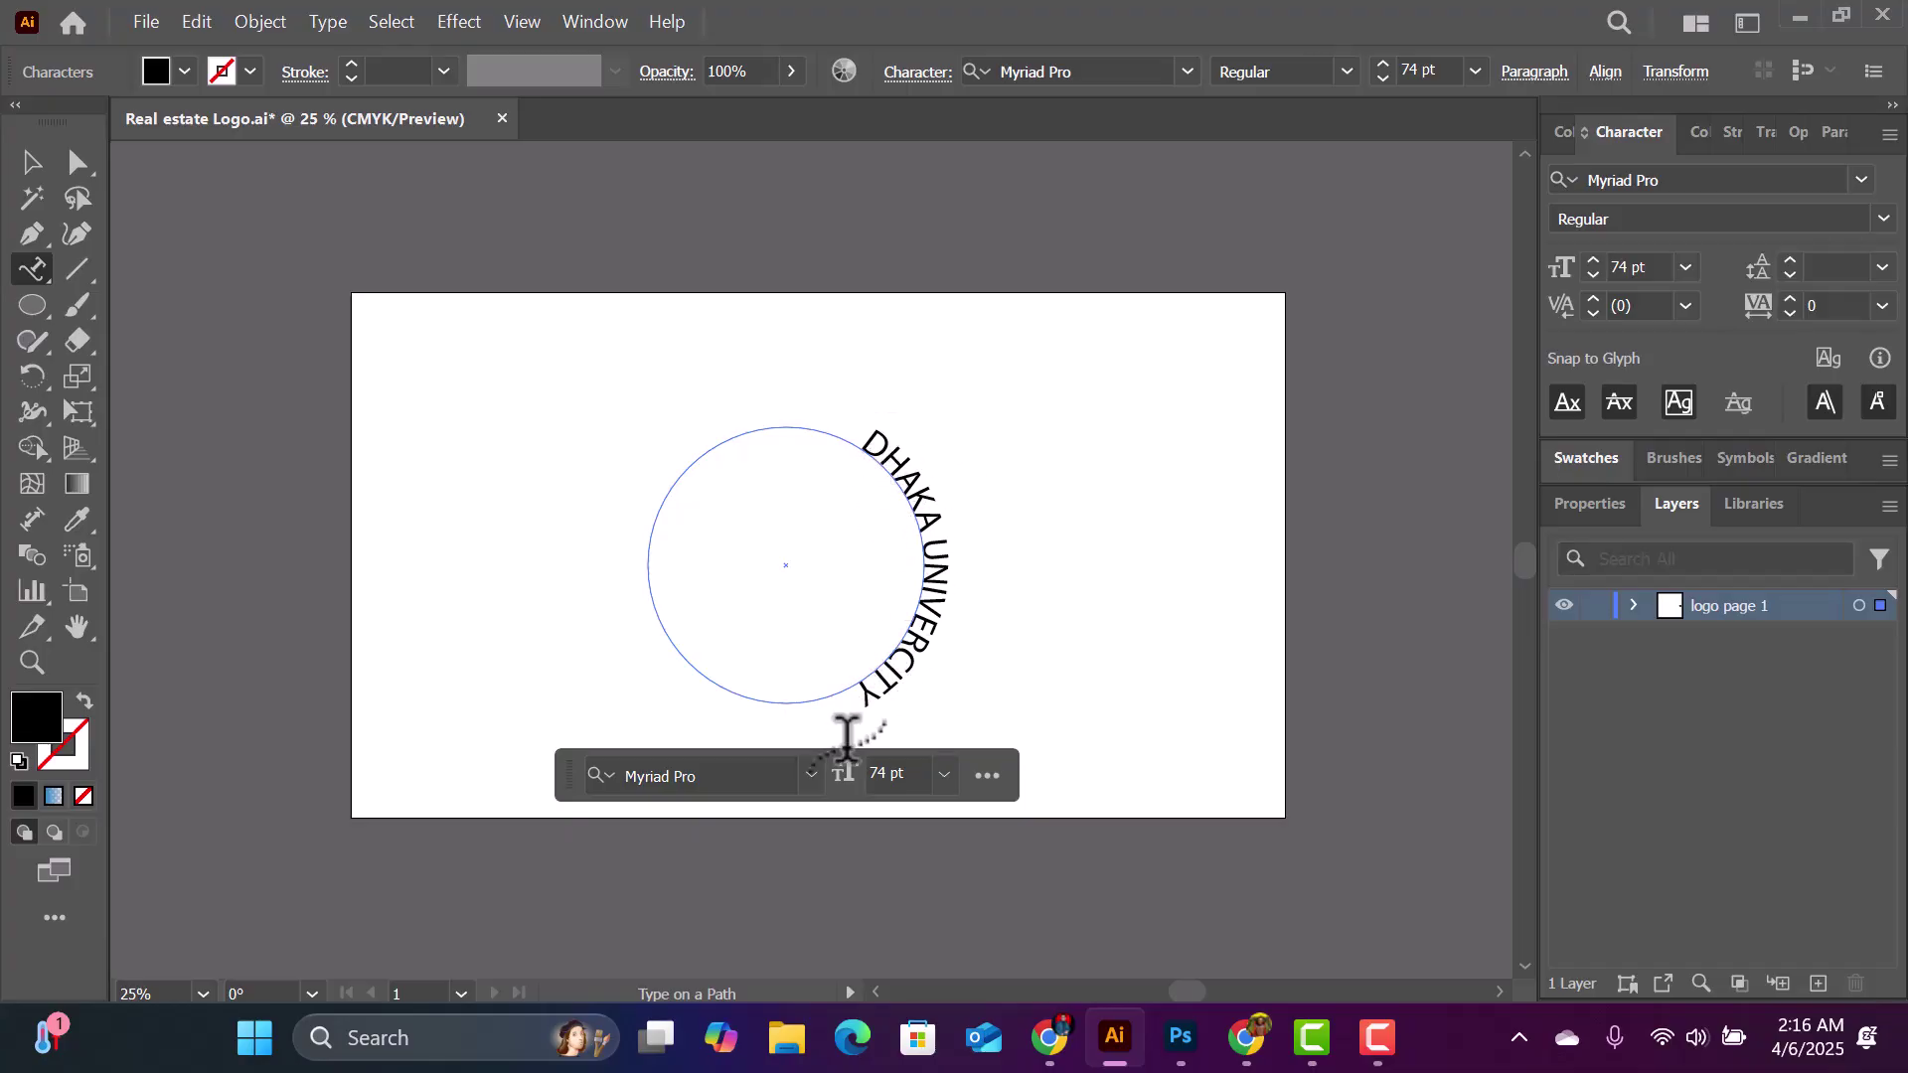
drag(867, 693, 853, 413)
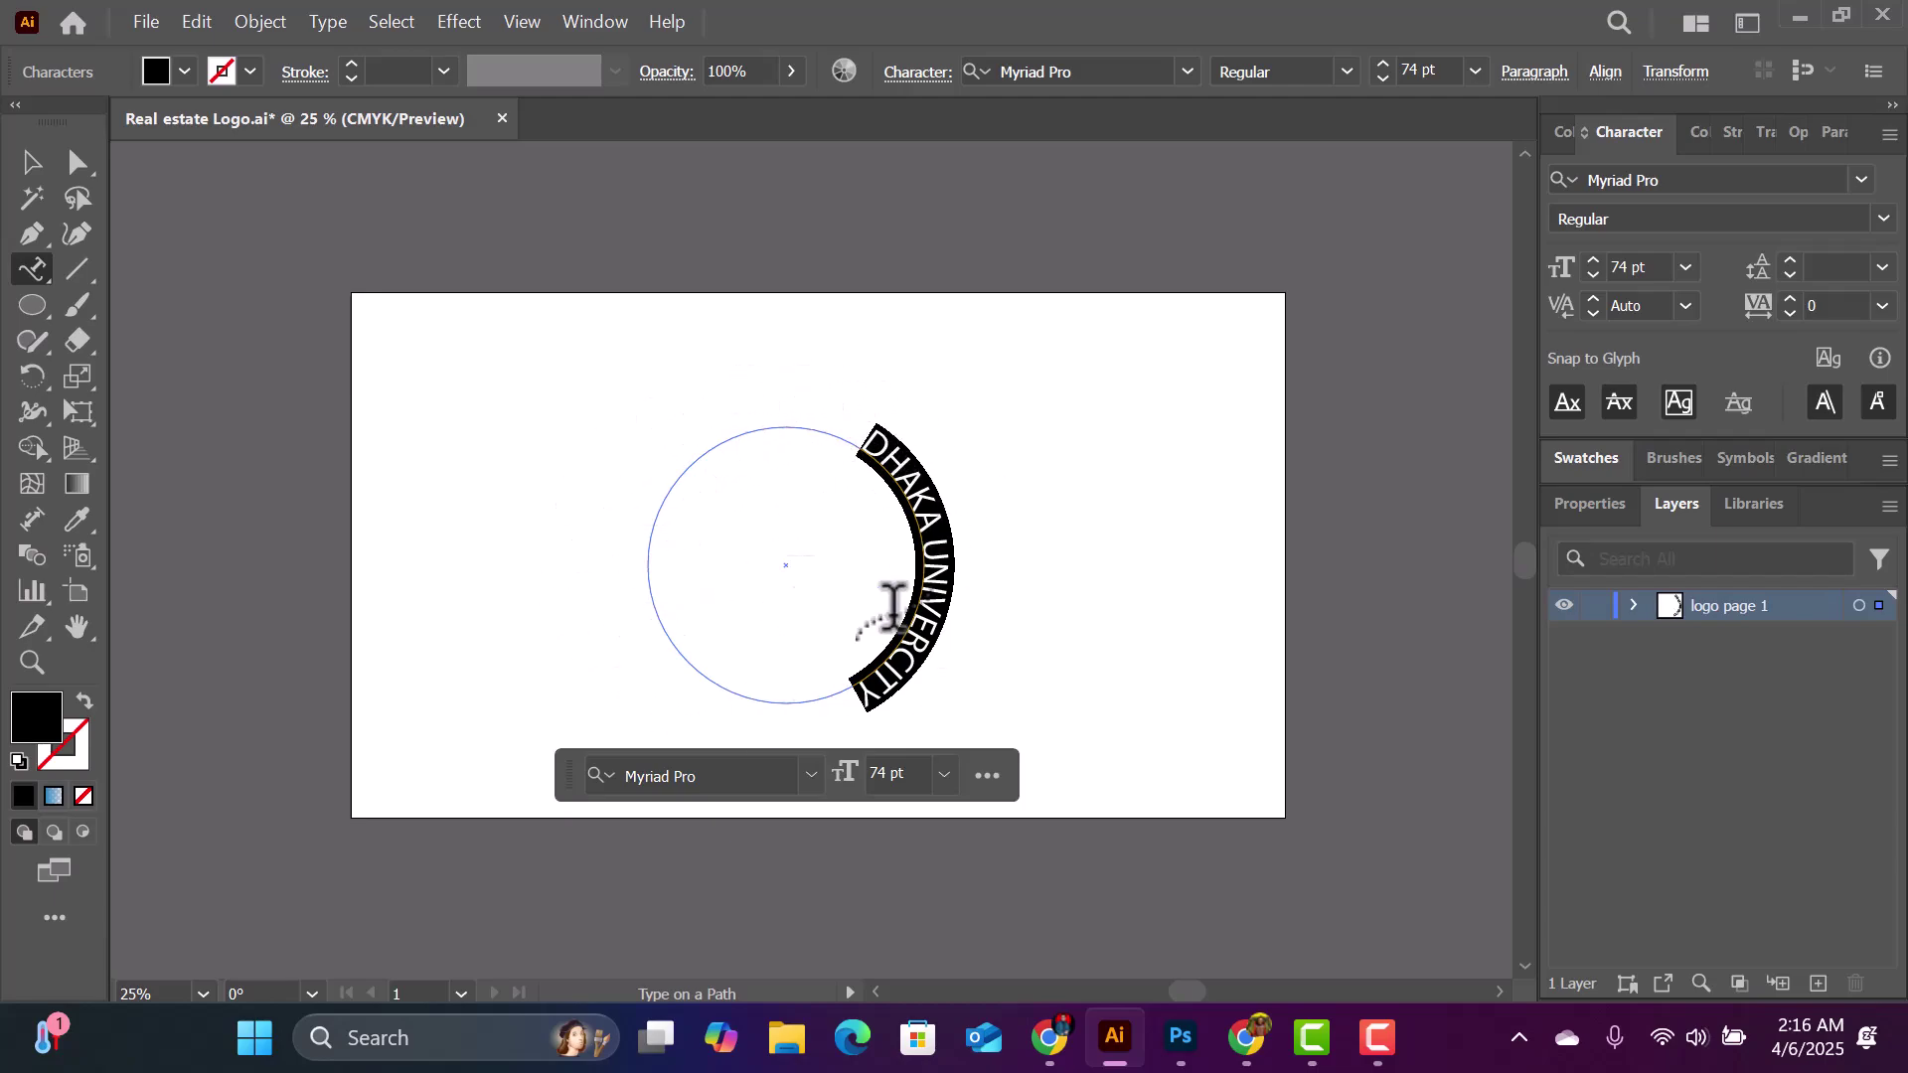
Step: Set the curved text to 72 pt and colour it dark blue
click(1685, 267)
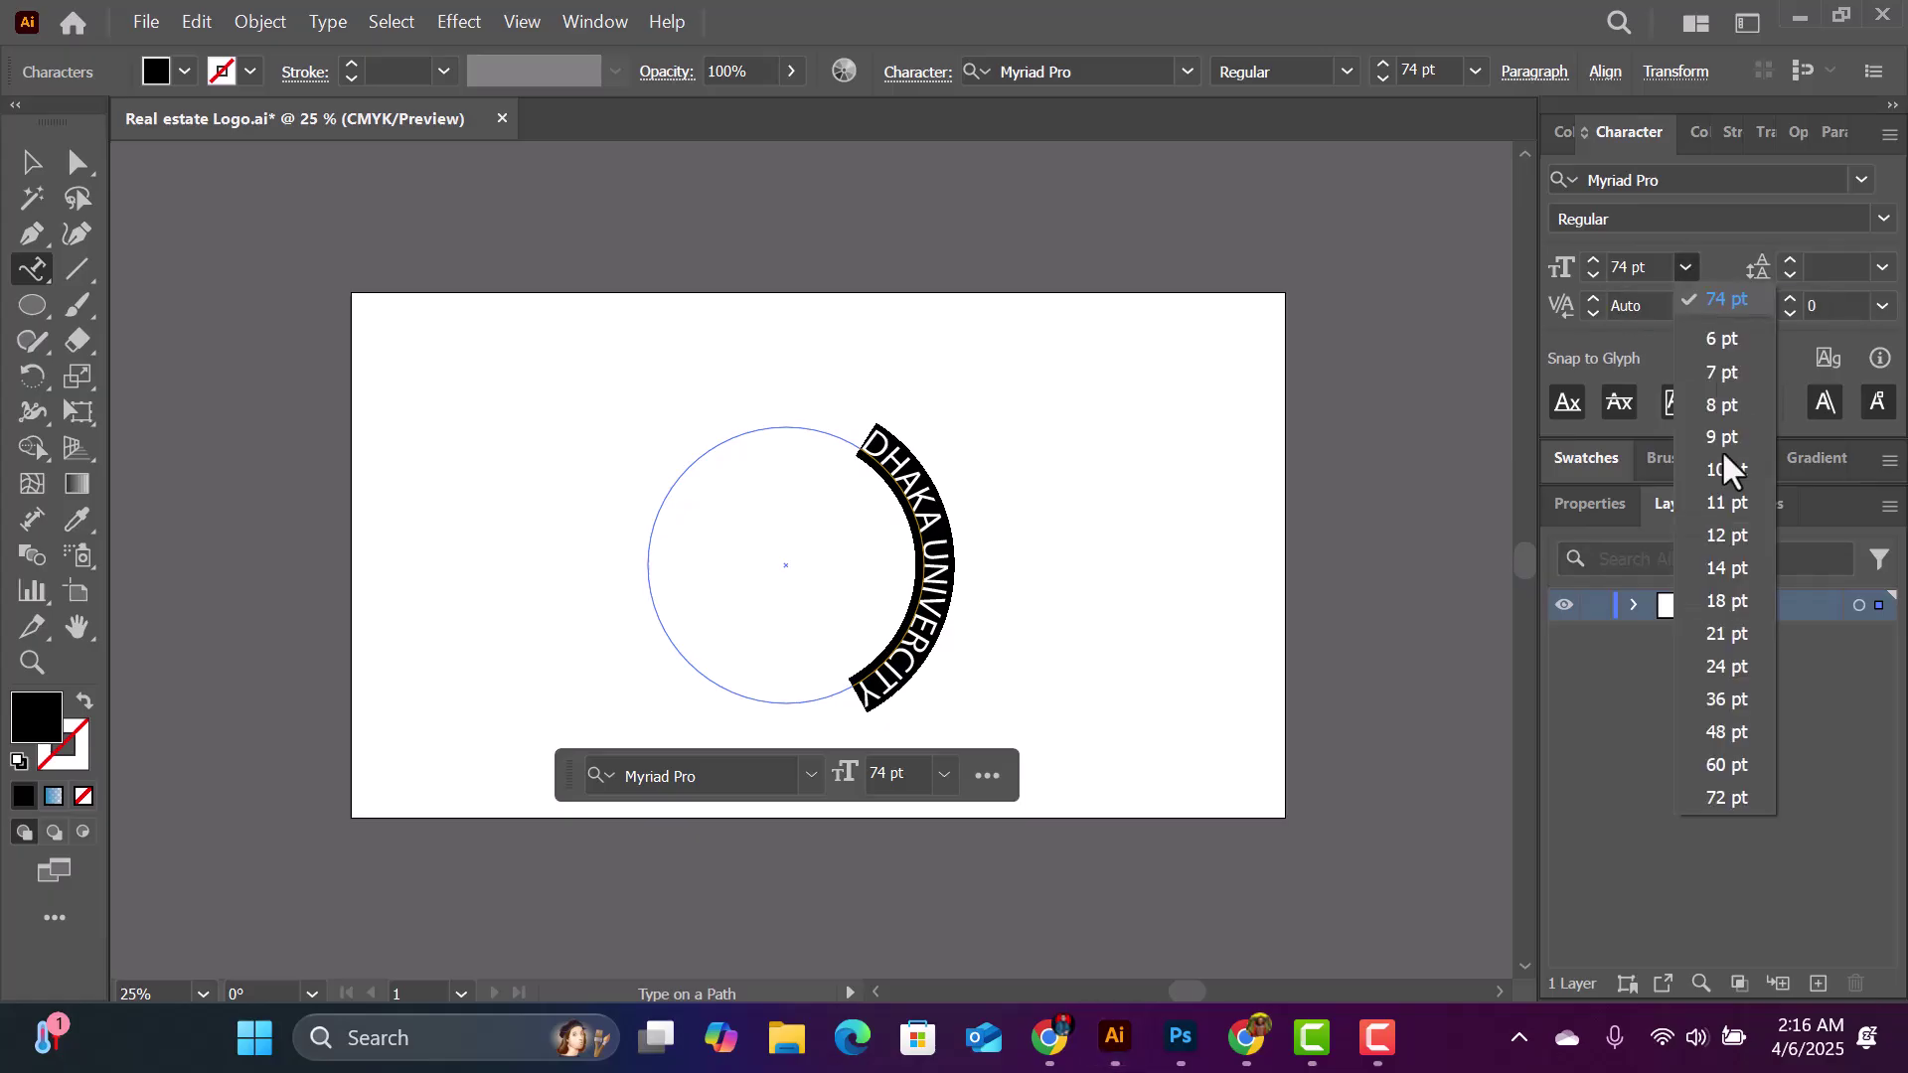
click(1737, 796)
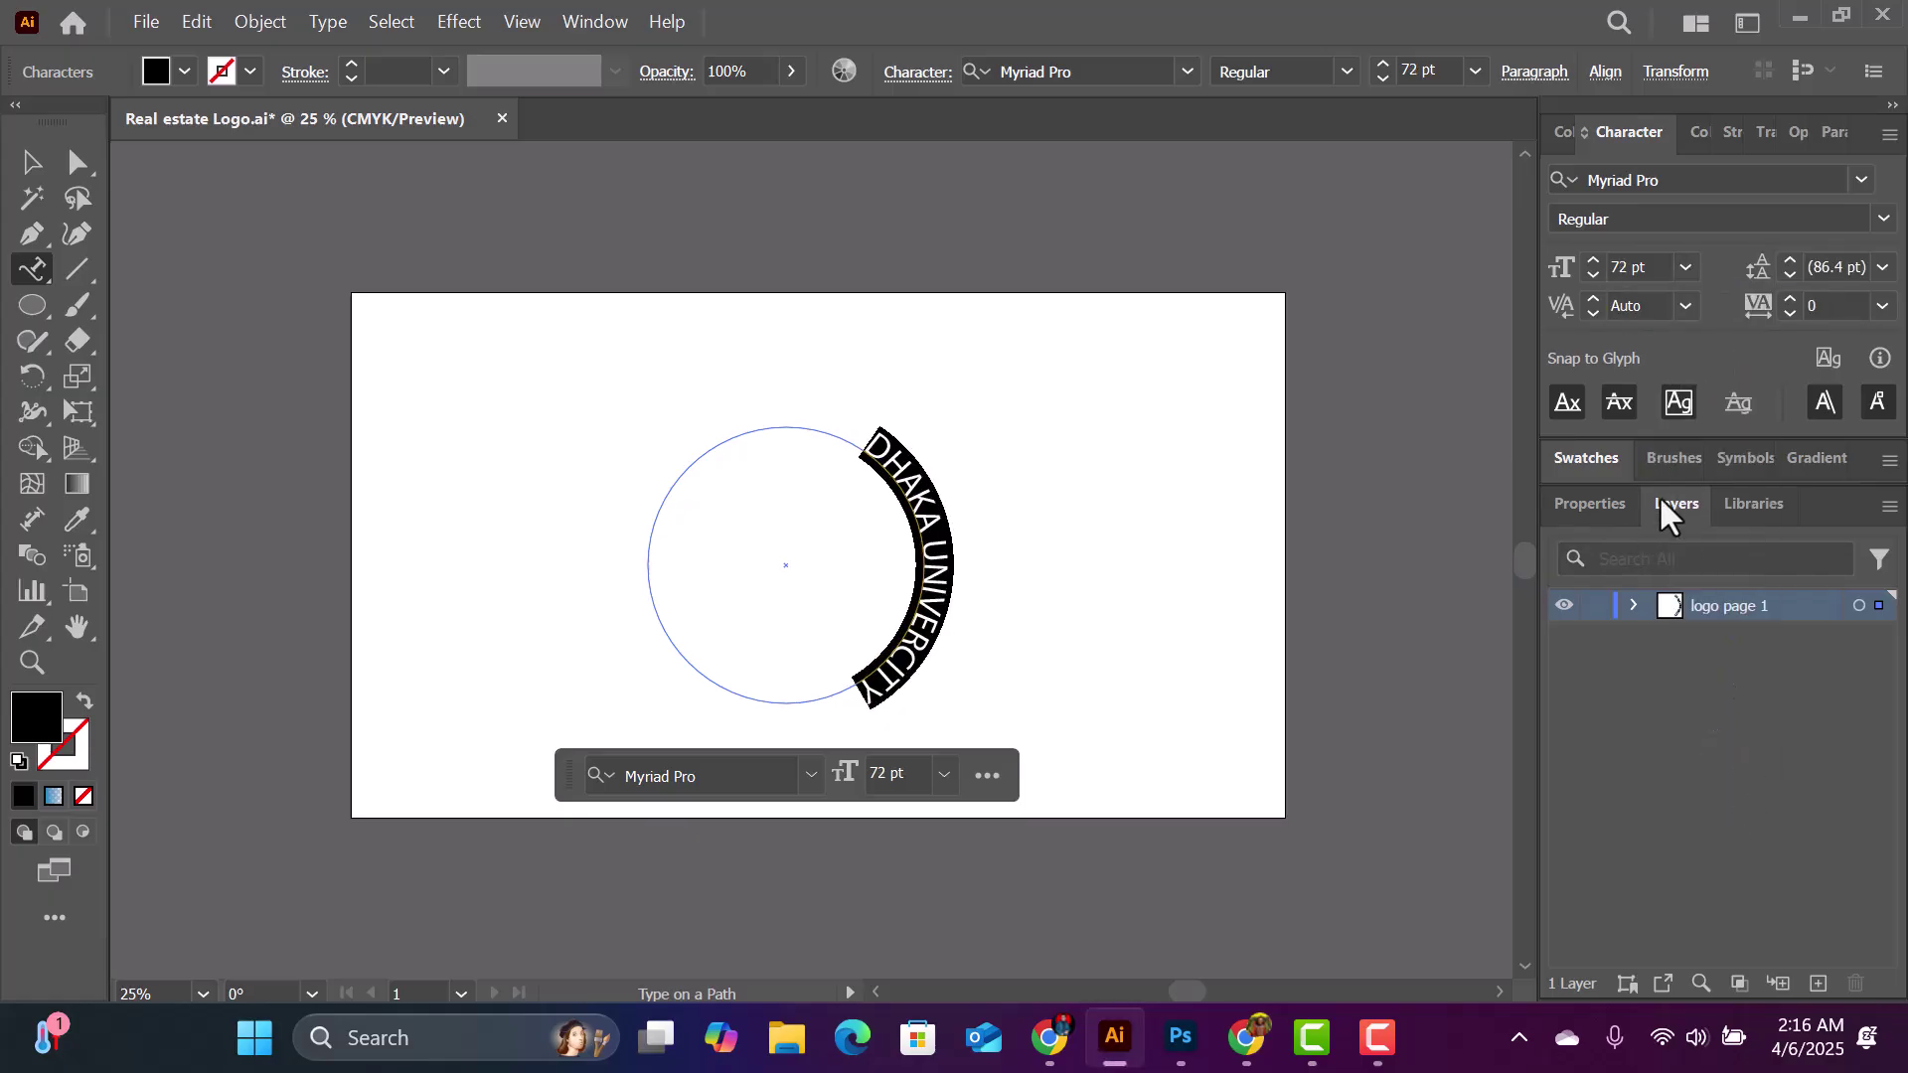
click(1578, 458)
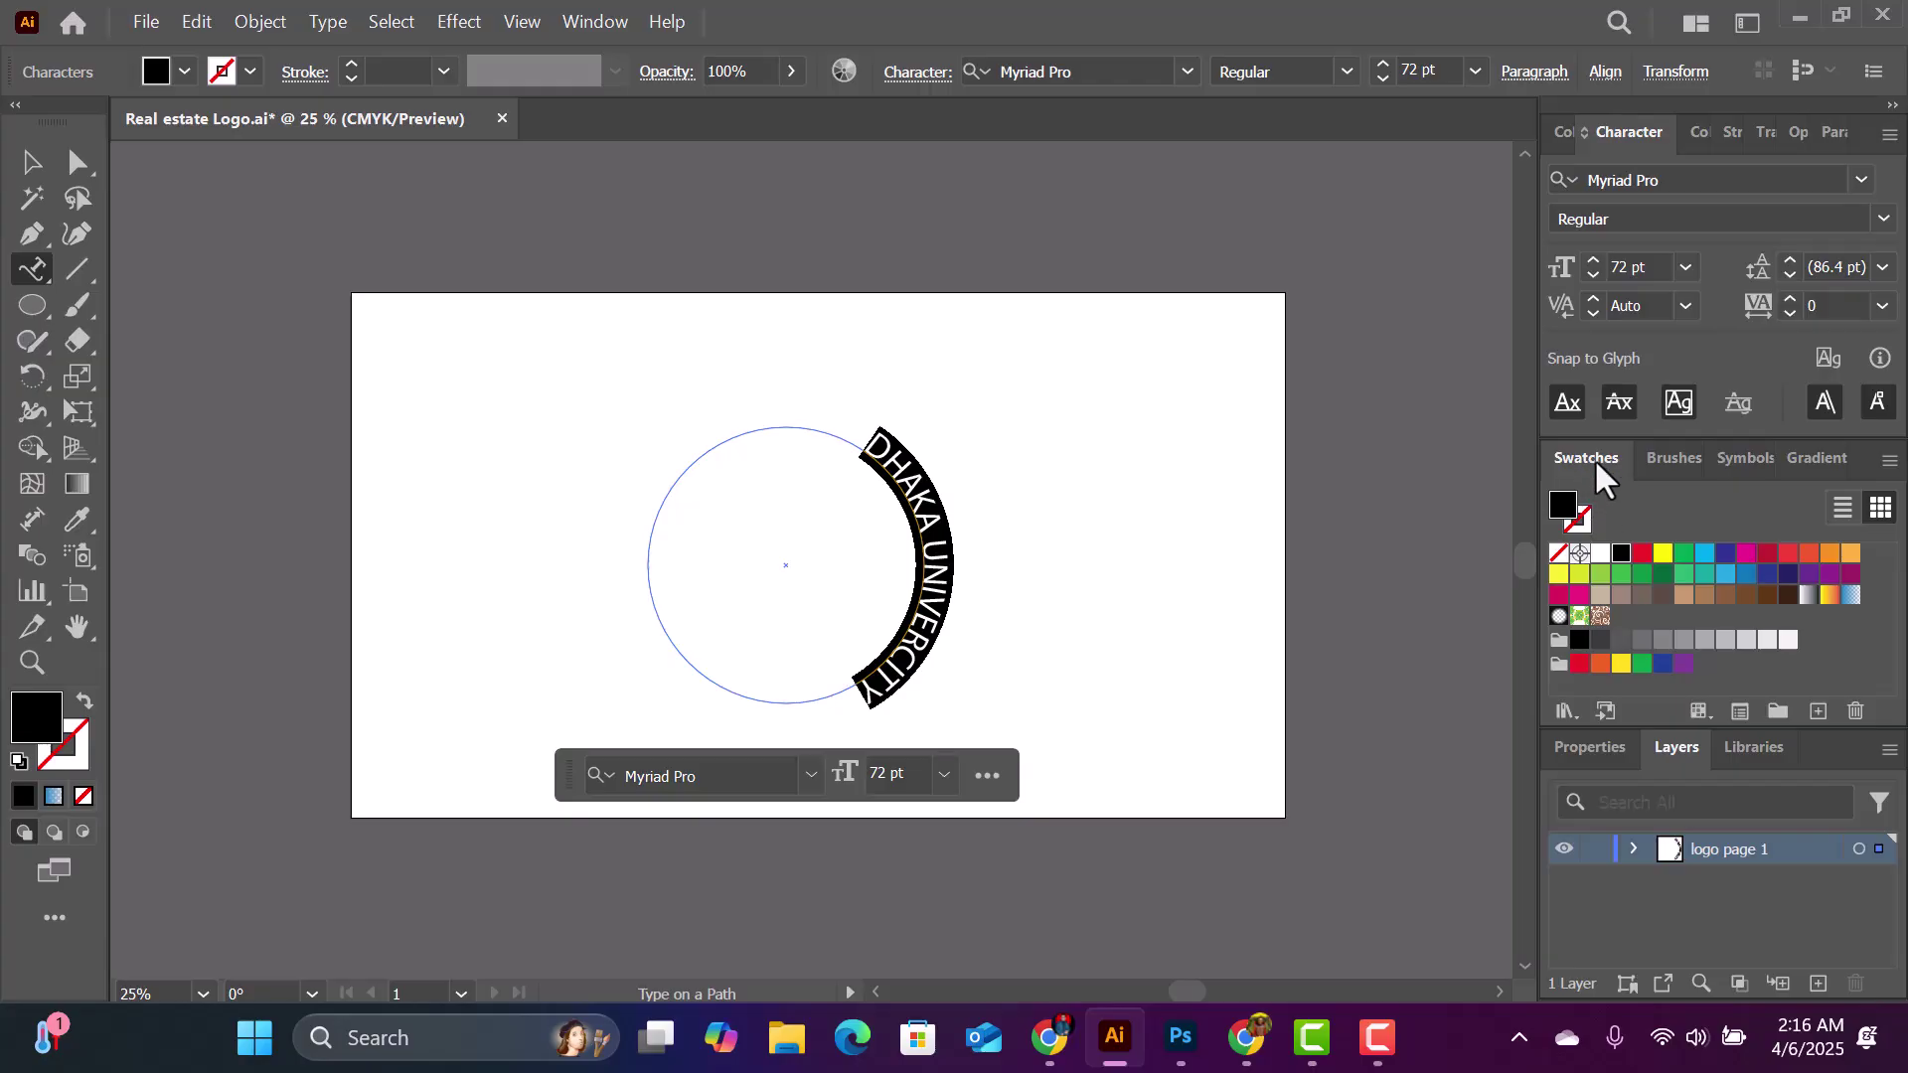
click(1725, 554)
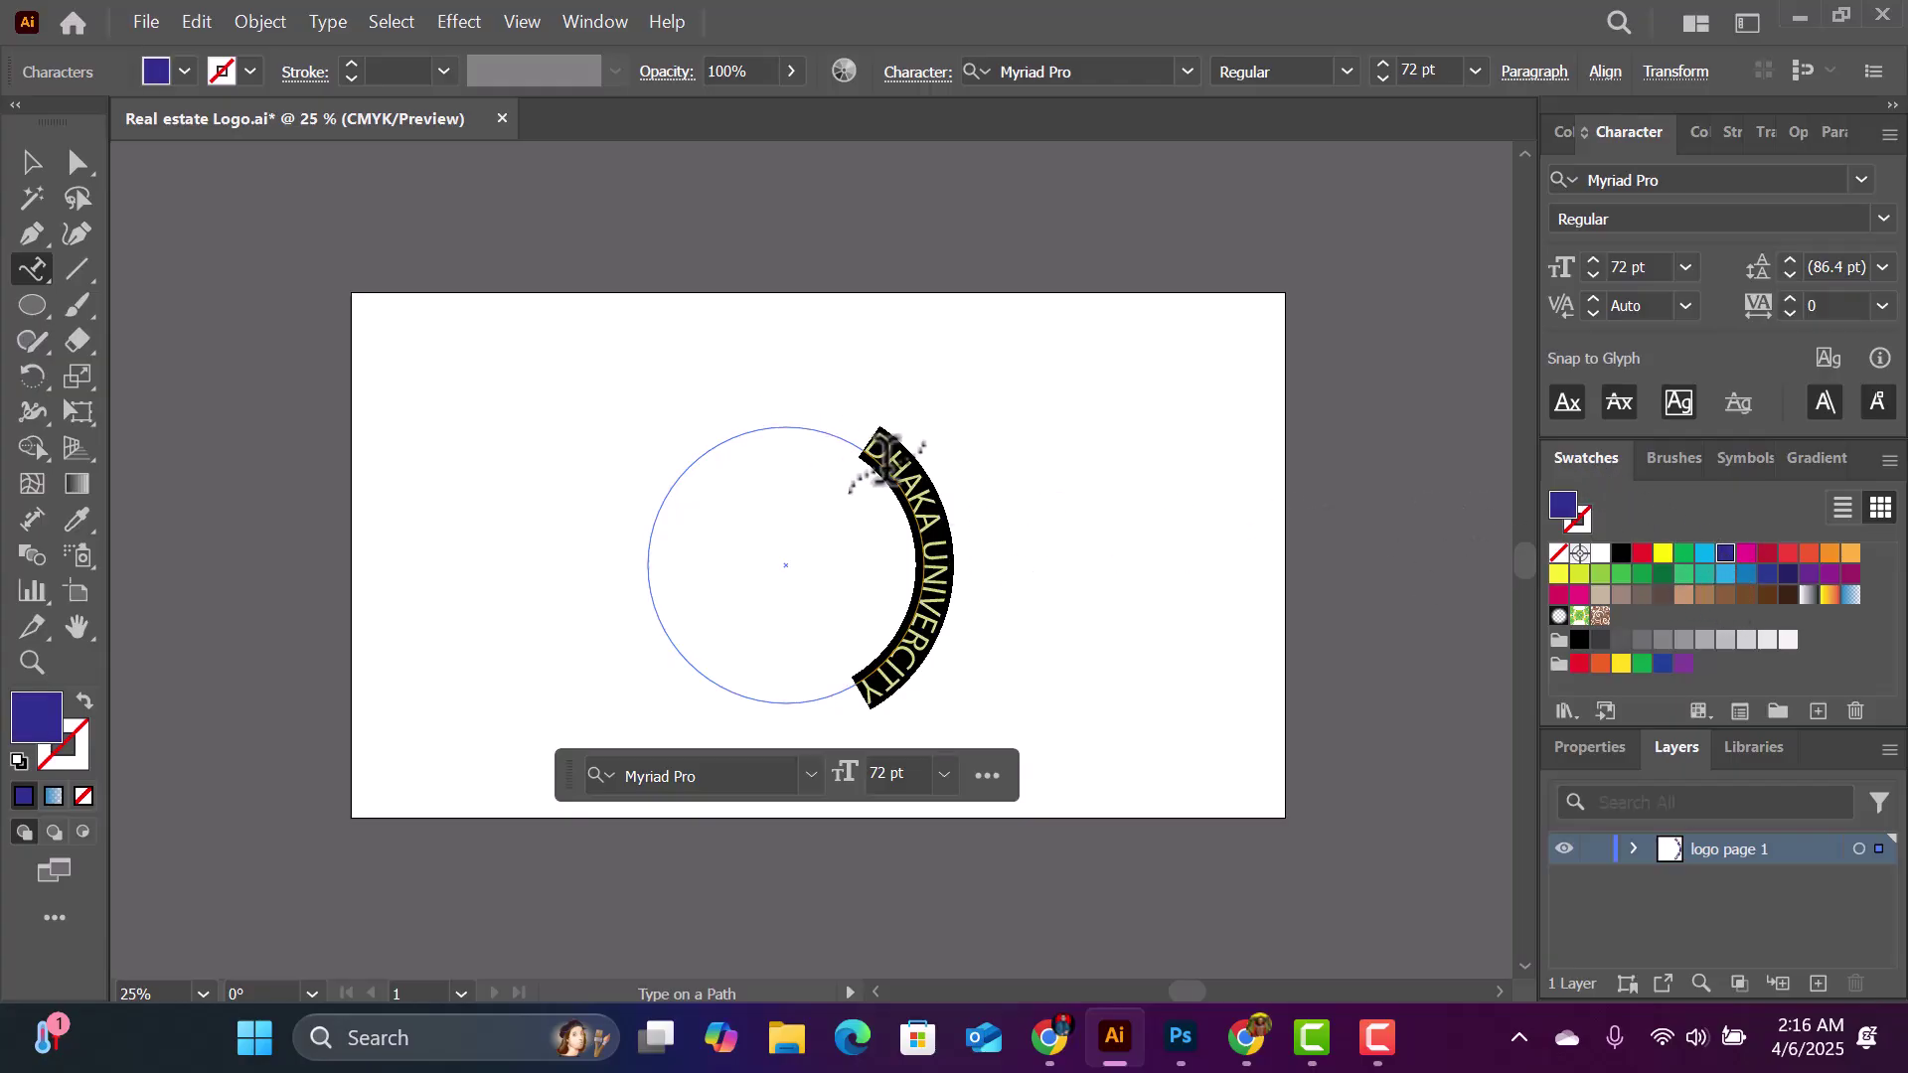
Step: Reselect all of DHAKA UNIVERCITY, recolour it crimson red and dismiss the error
click(883, 455)
drag(873, 437, 892, 801)
click(1767, 553)
click(1086, 438)
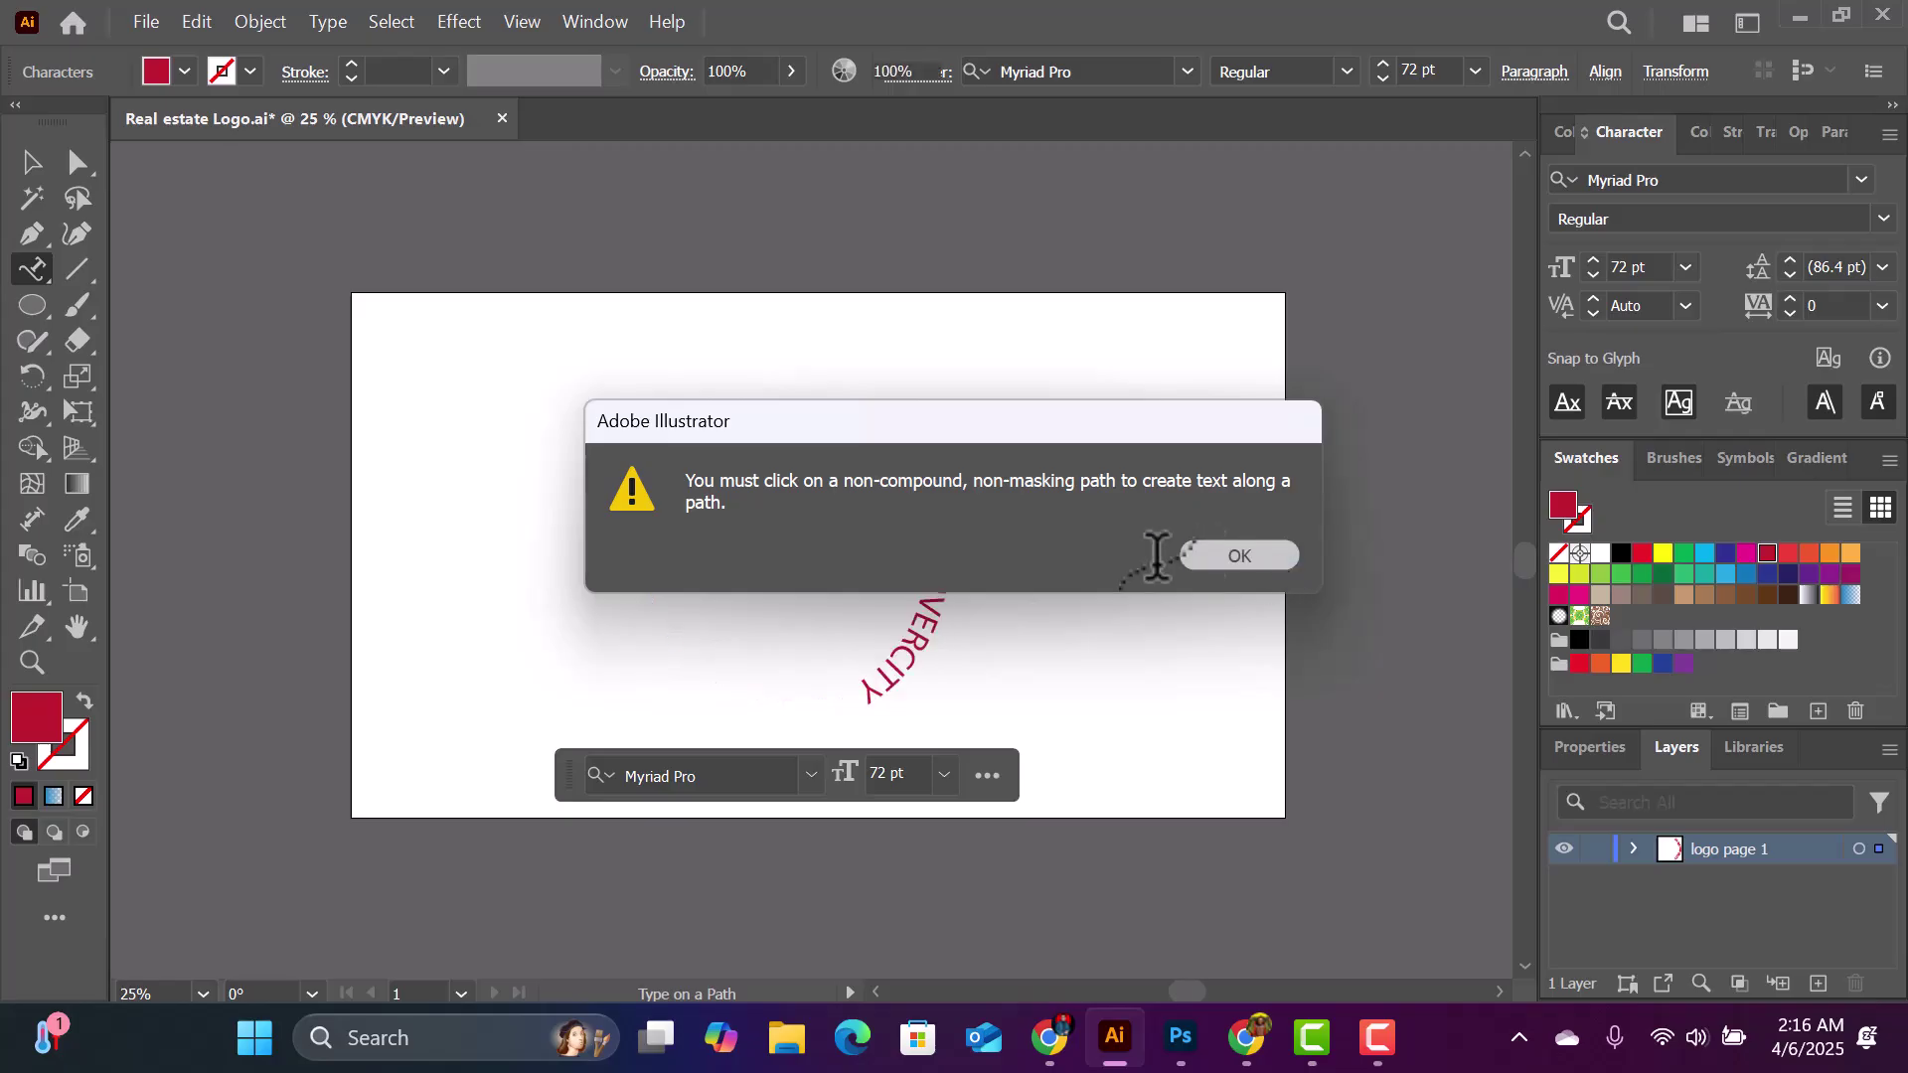
click(1209, 552)
drag(875, 439, 875, 718)
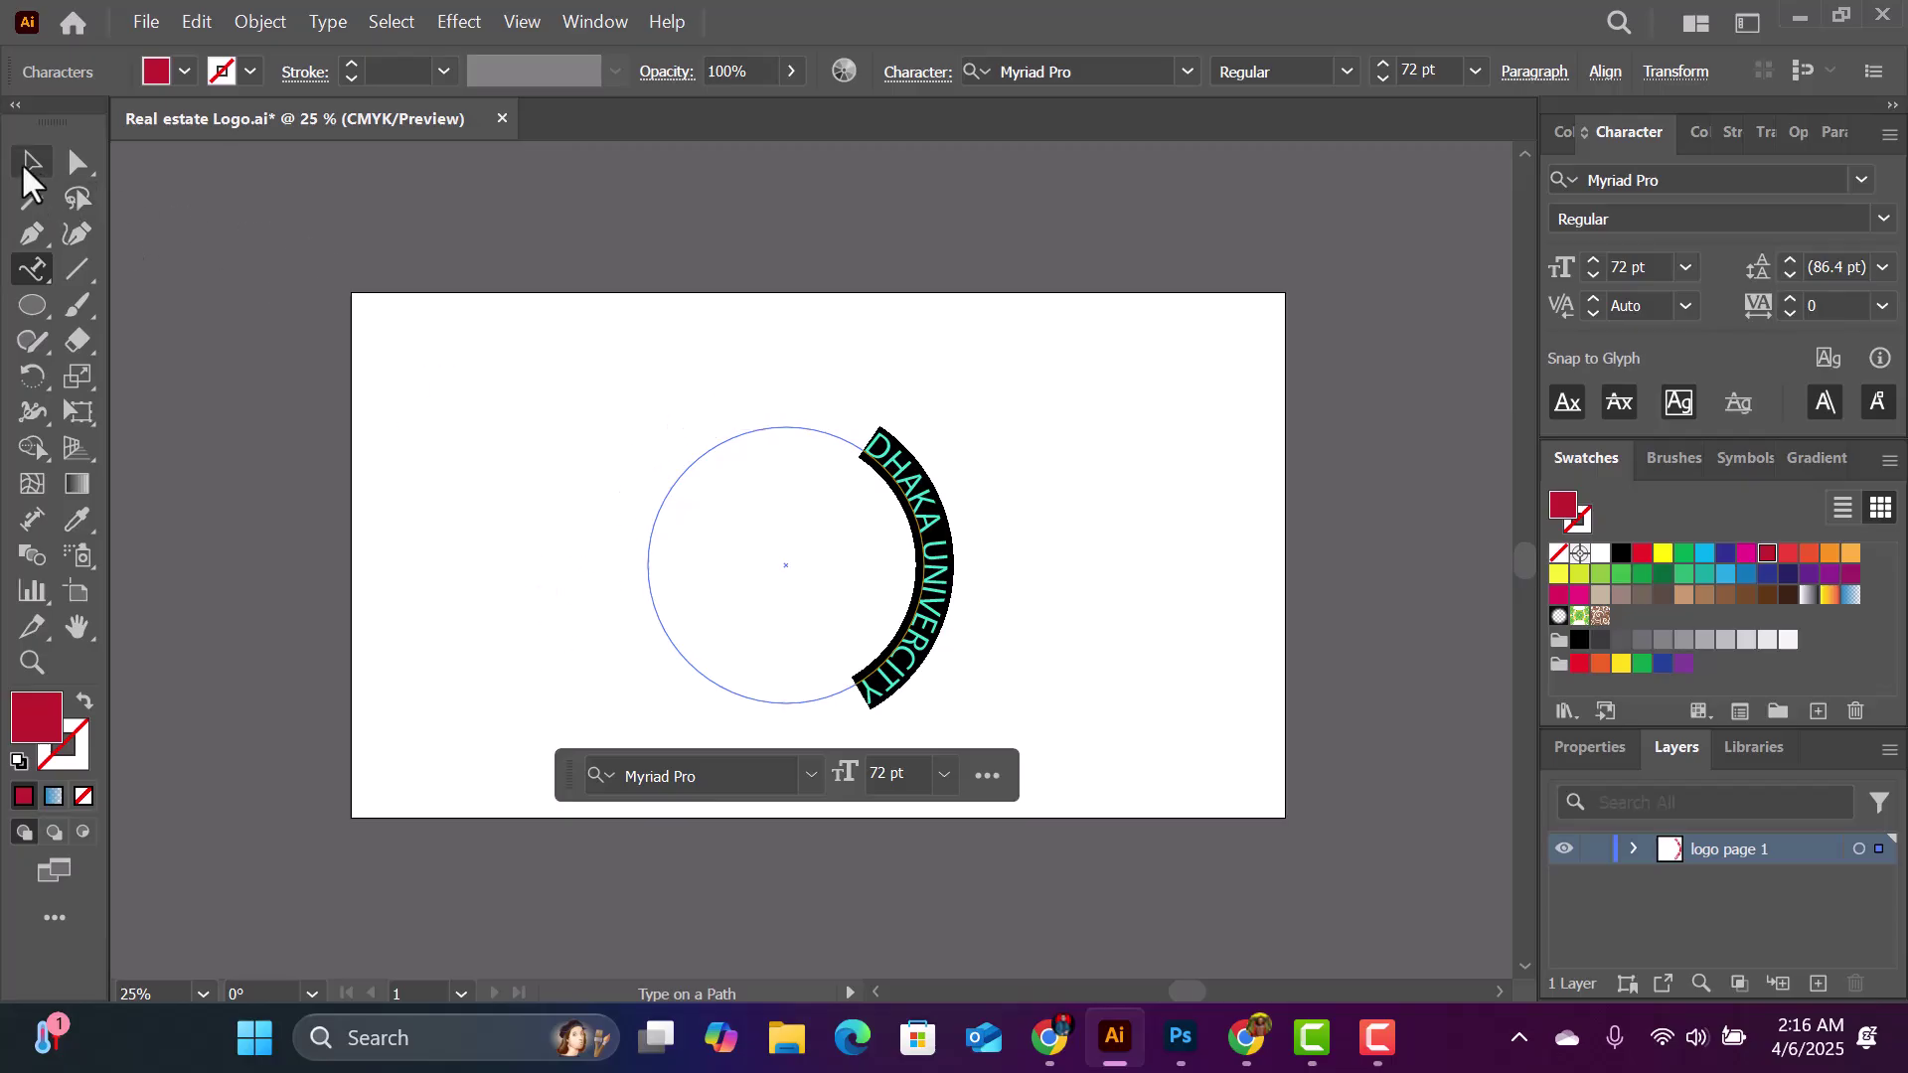
Step: Rotate the circular path text so it arches over the top, then deselect it
click(30, 162)
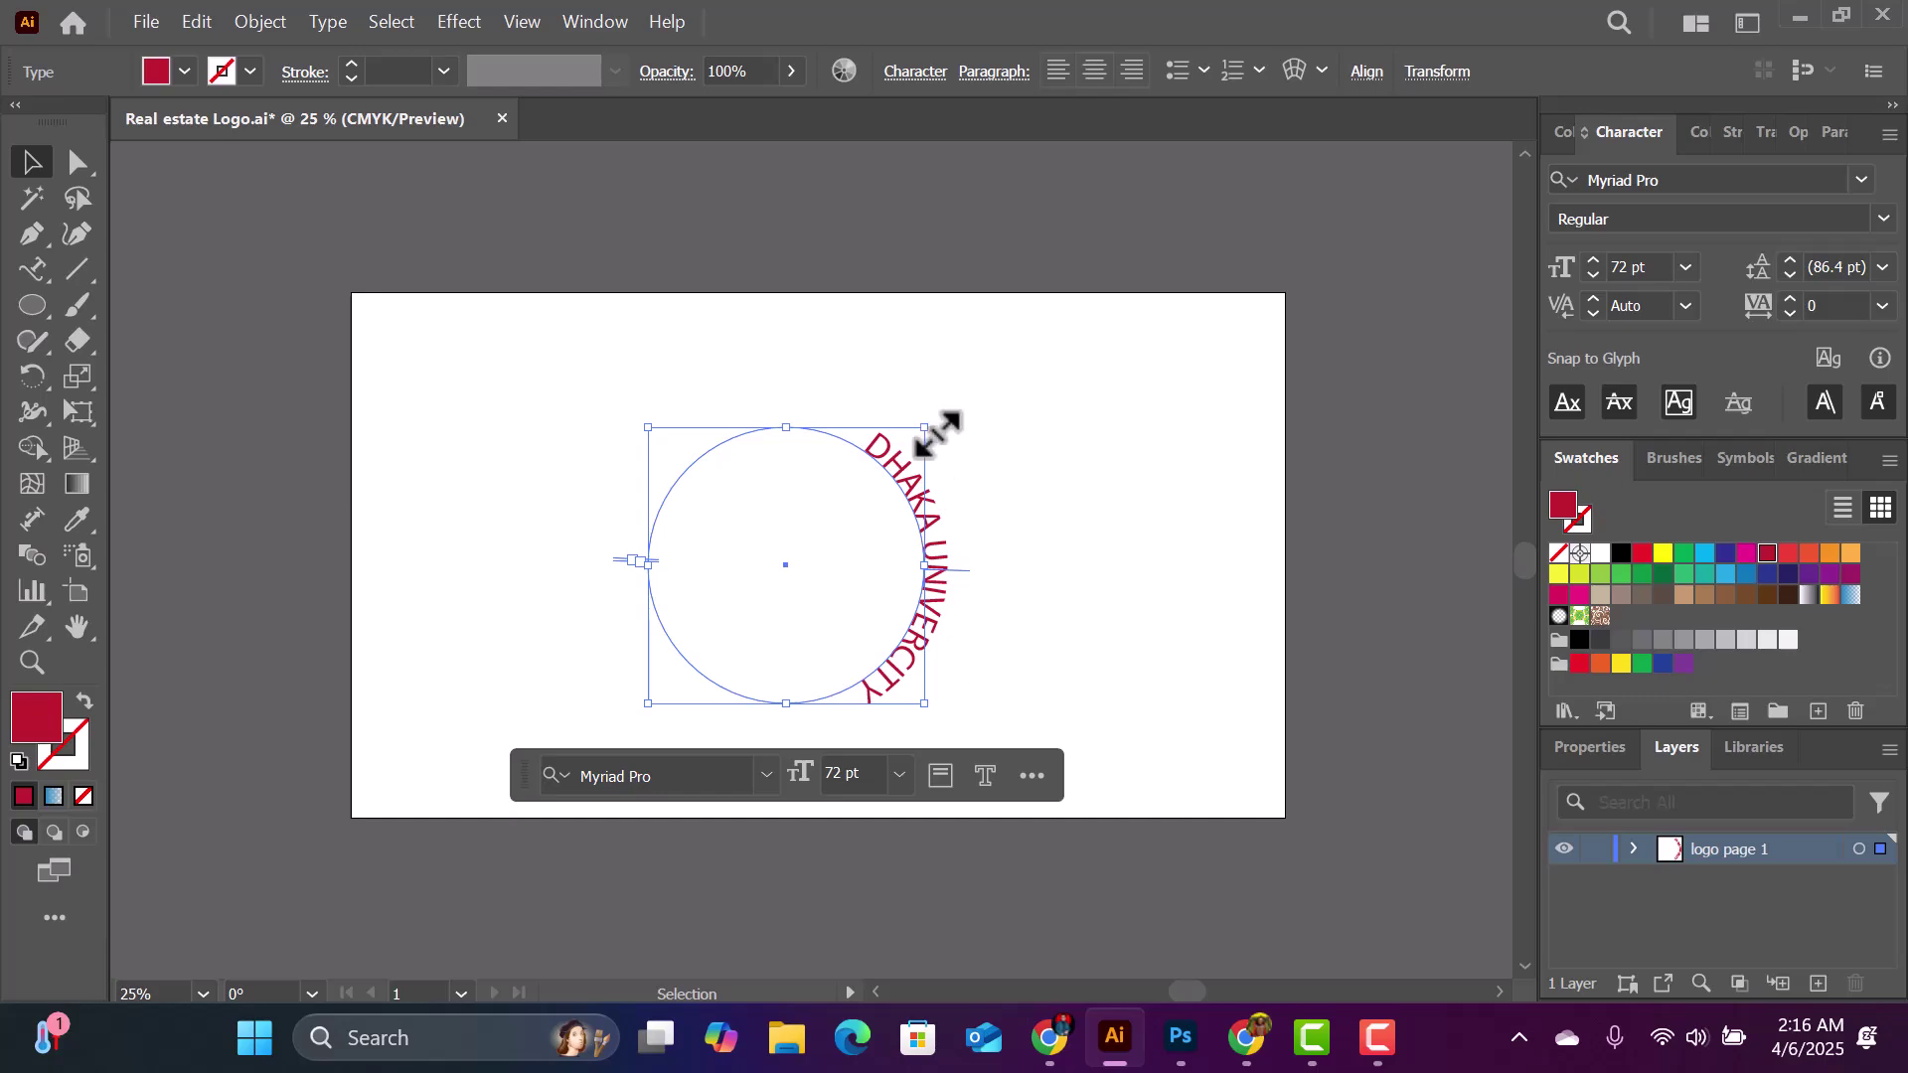
drag(934, 434, 632, 426)
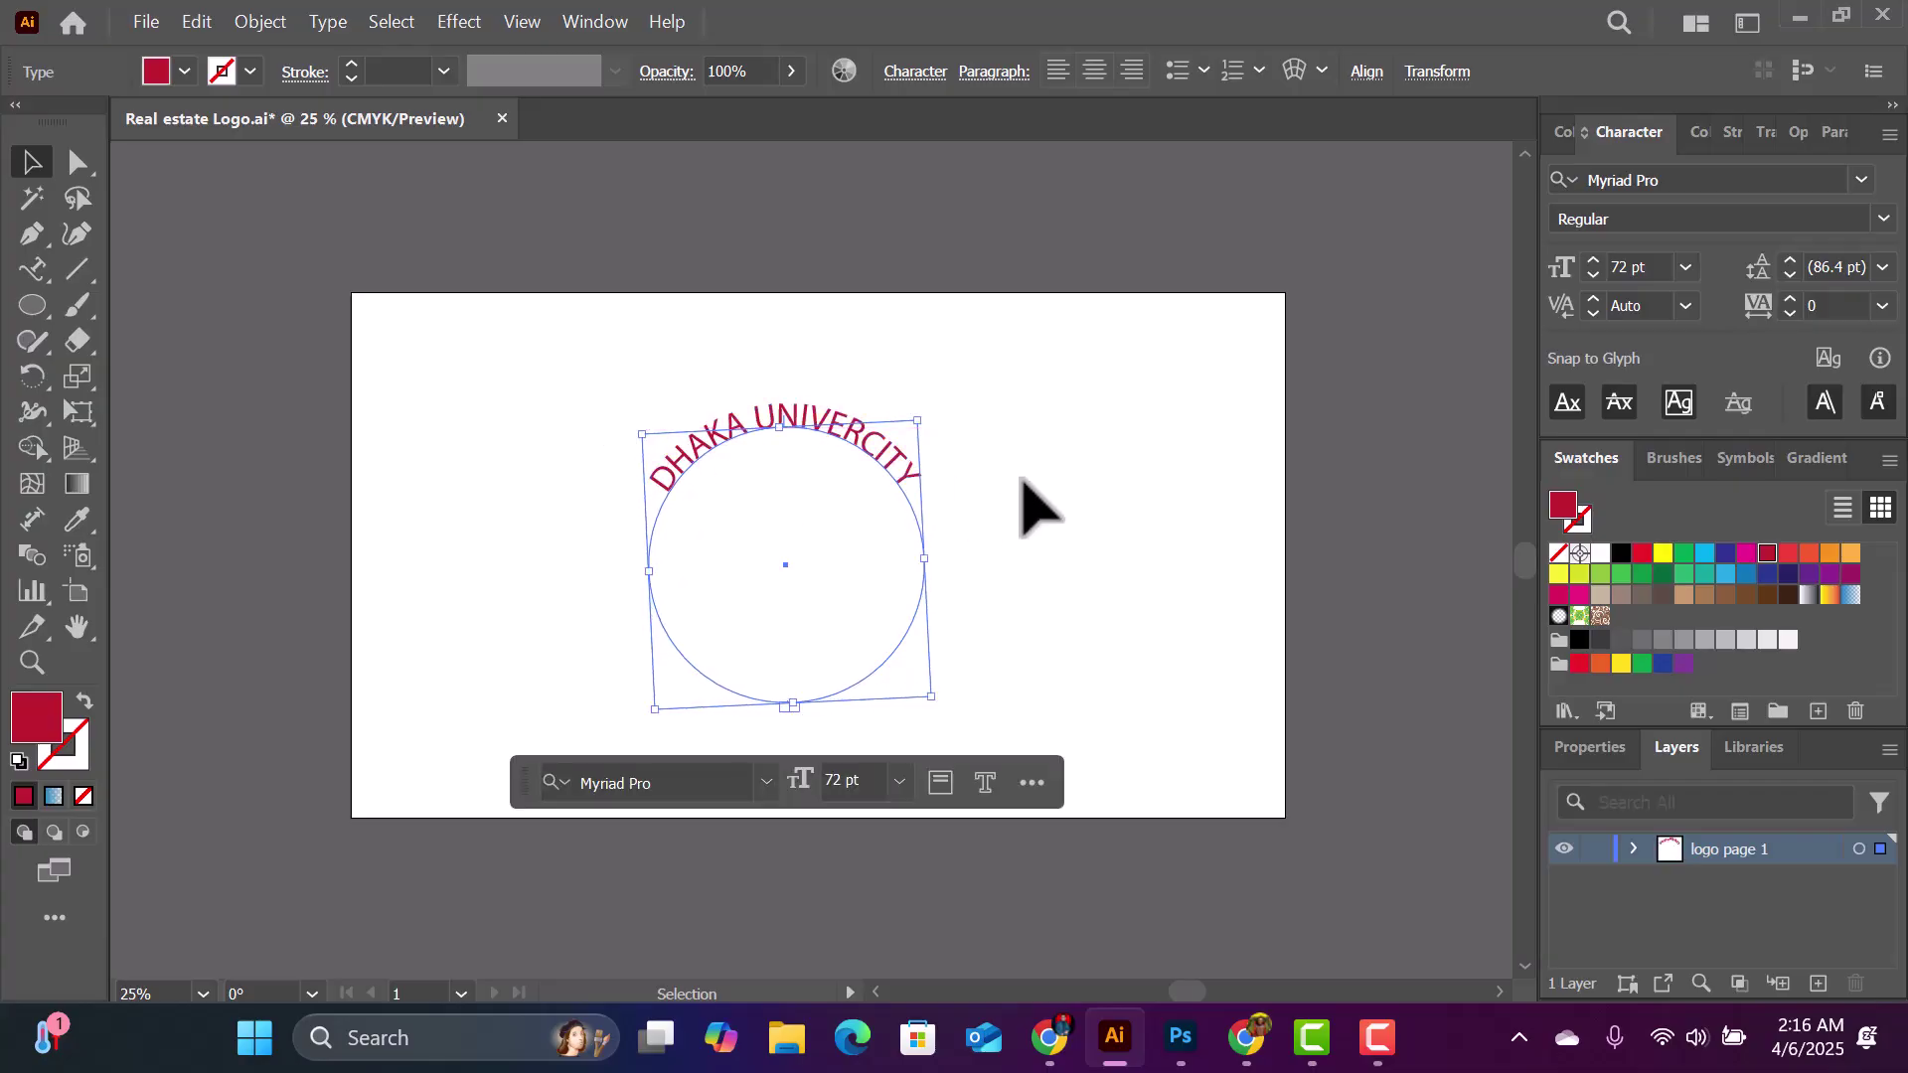
click(839, 519)
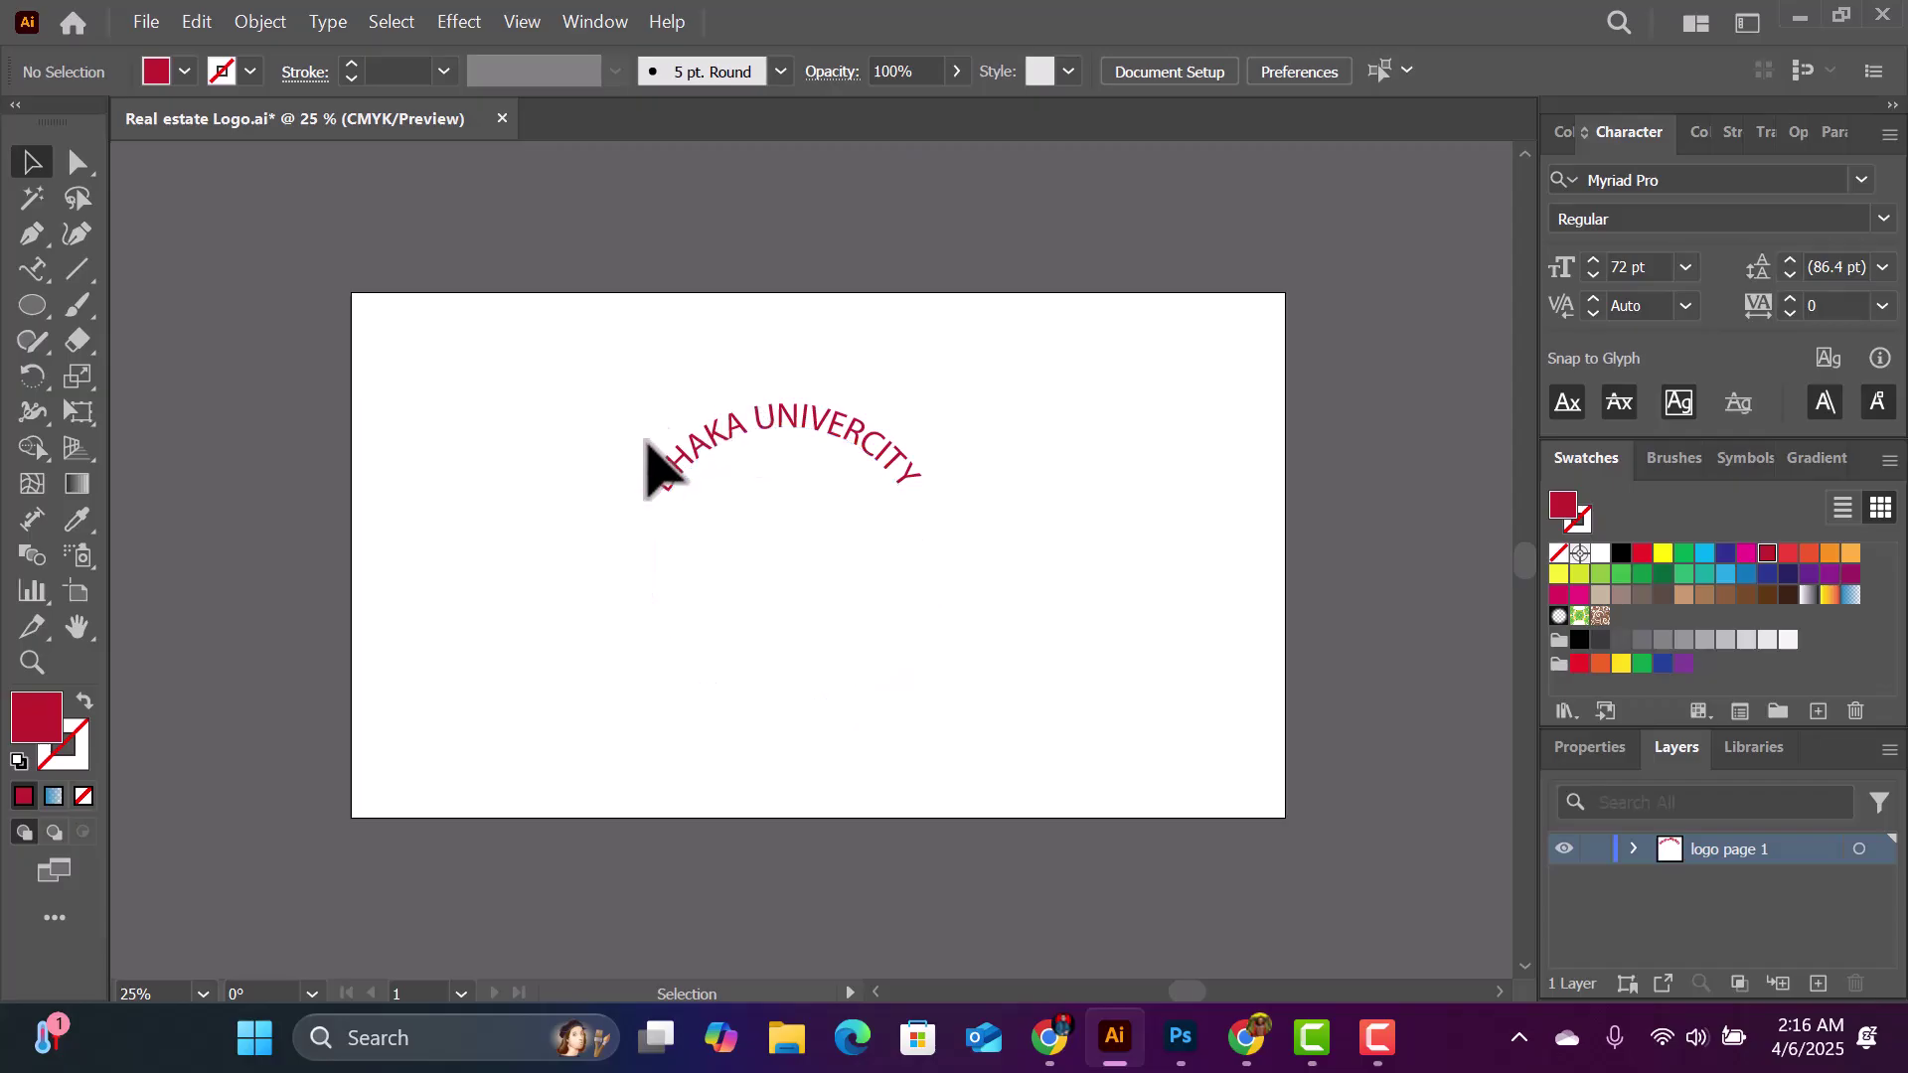
Step: Append 'FOR BANGLDESH STUDENT' to the curved text with Type on a Path
click(32, 262)
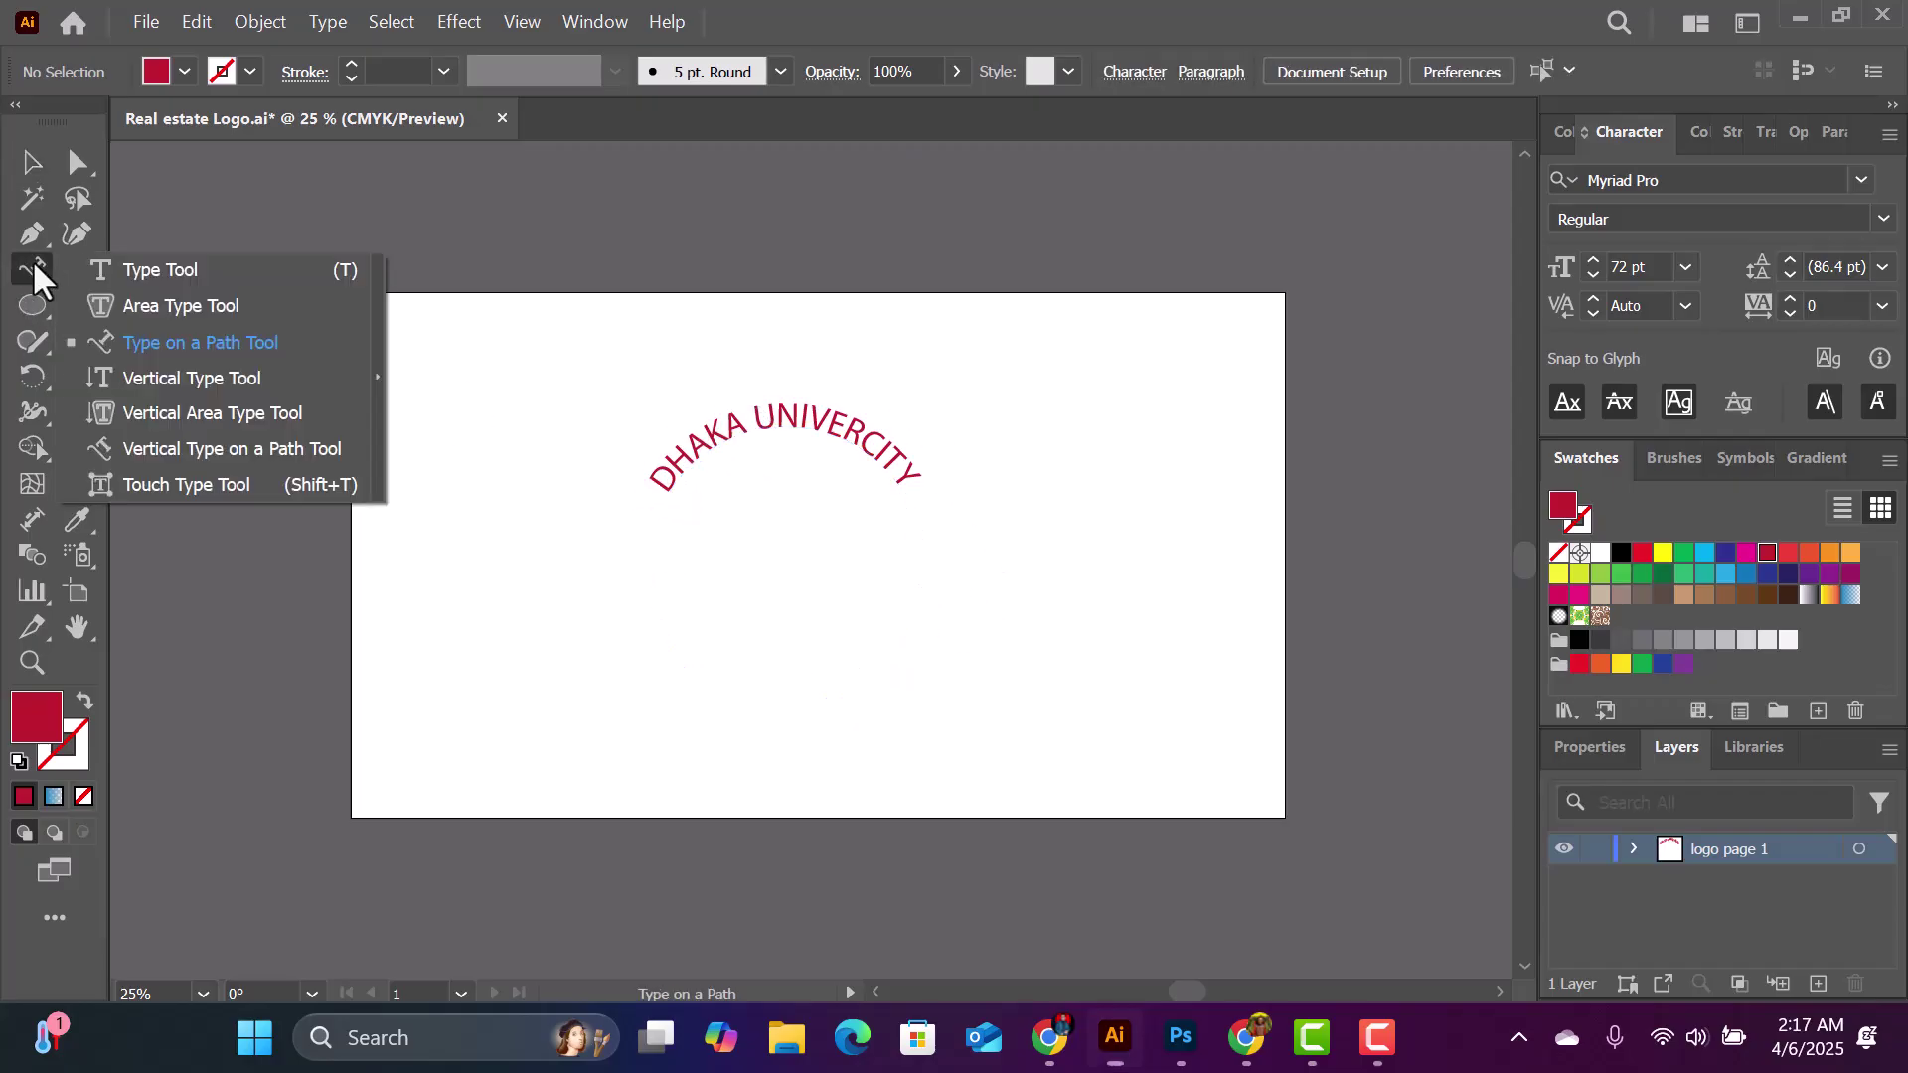
click(259, 342)
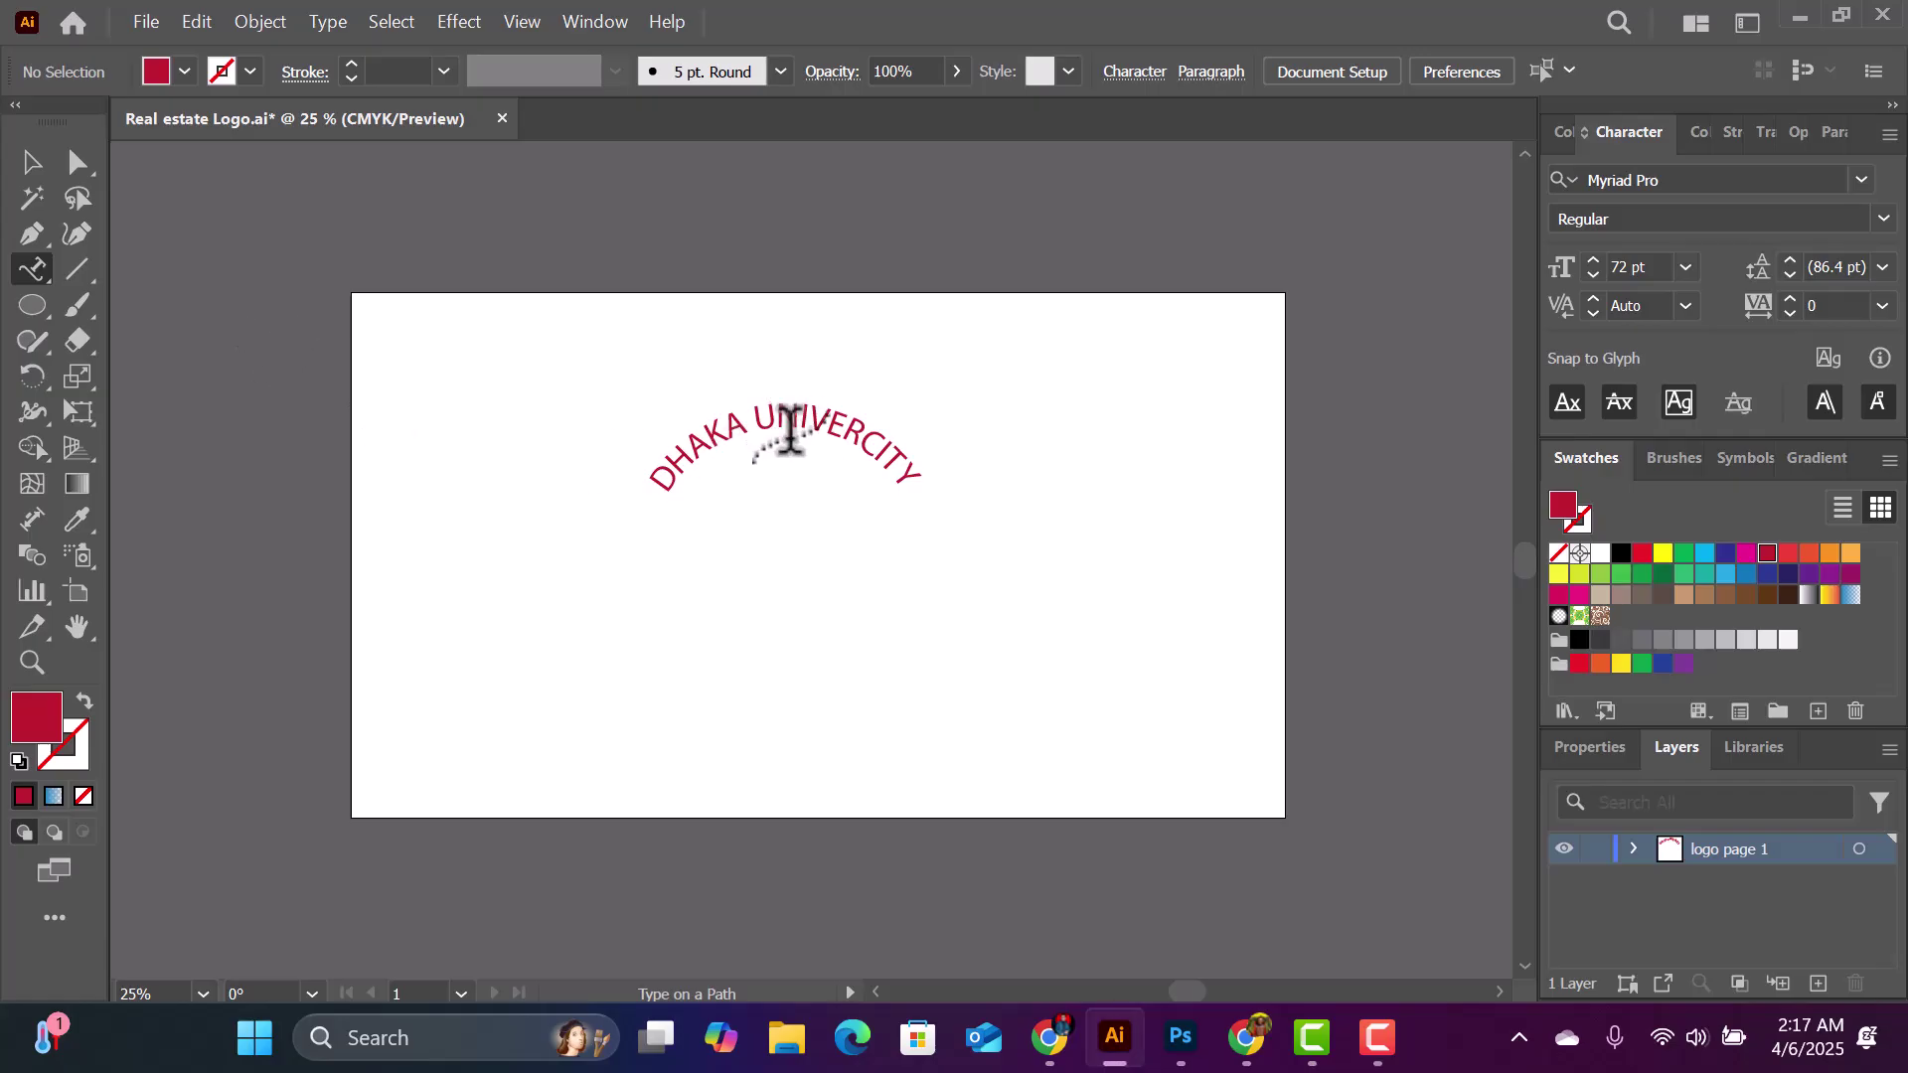
click(904, 483)
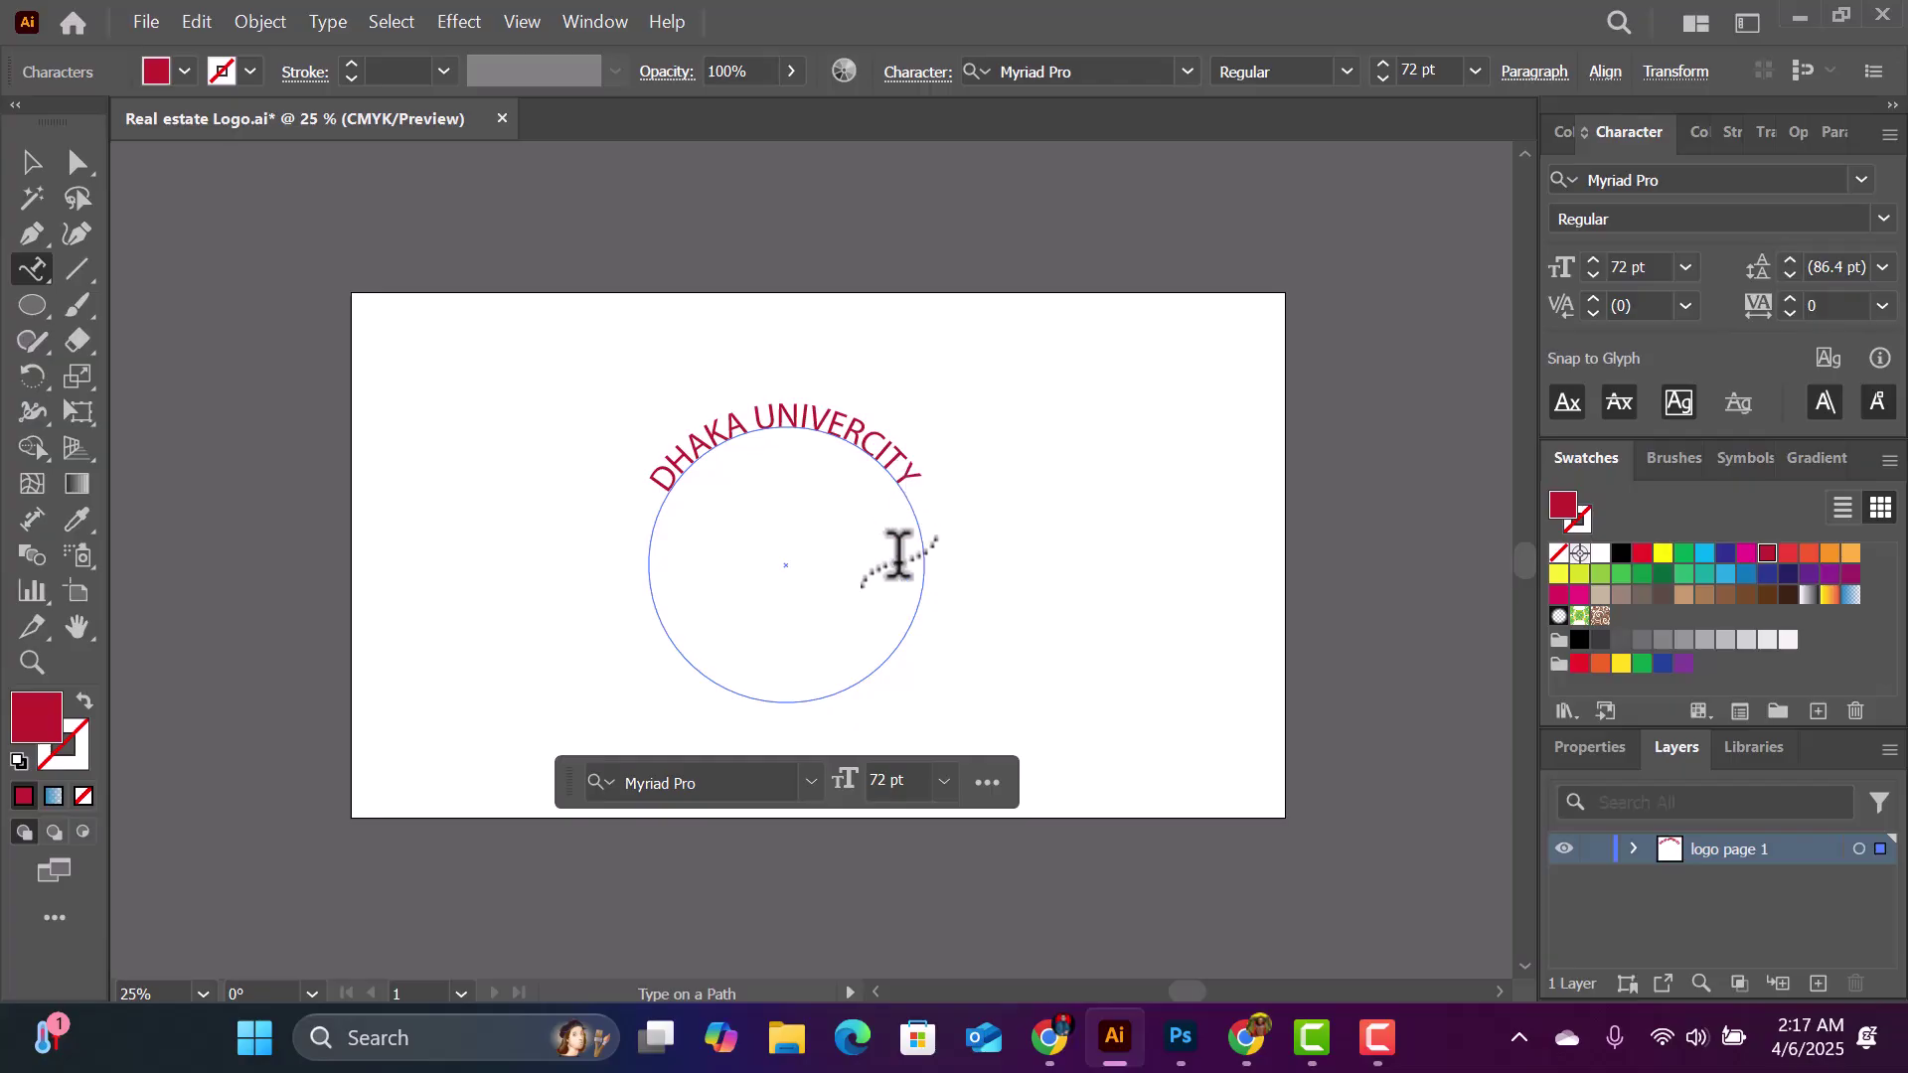
text(FOR)
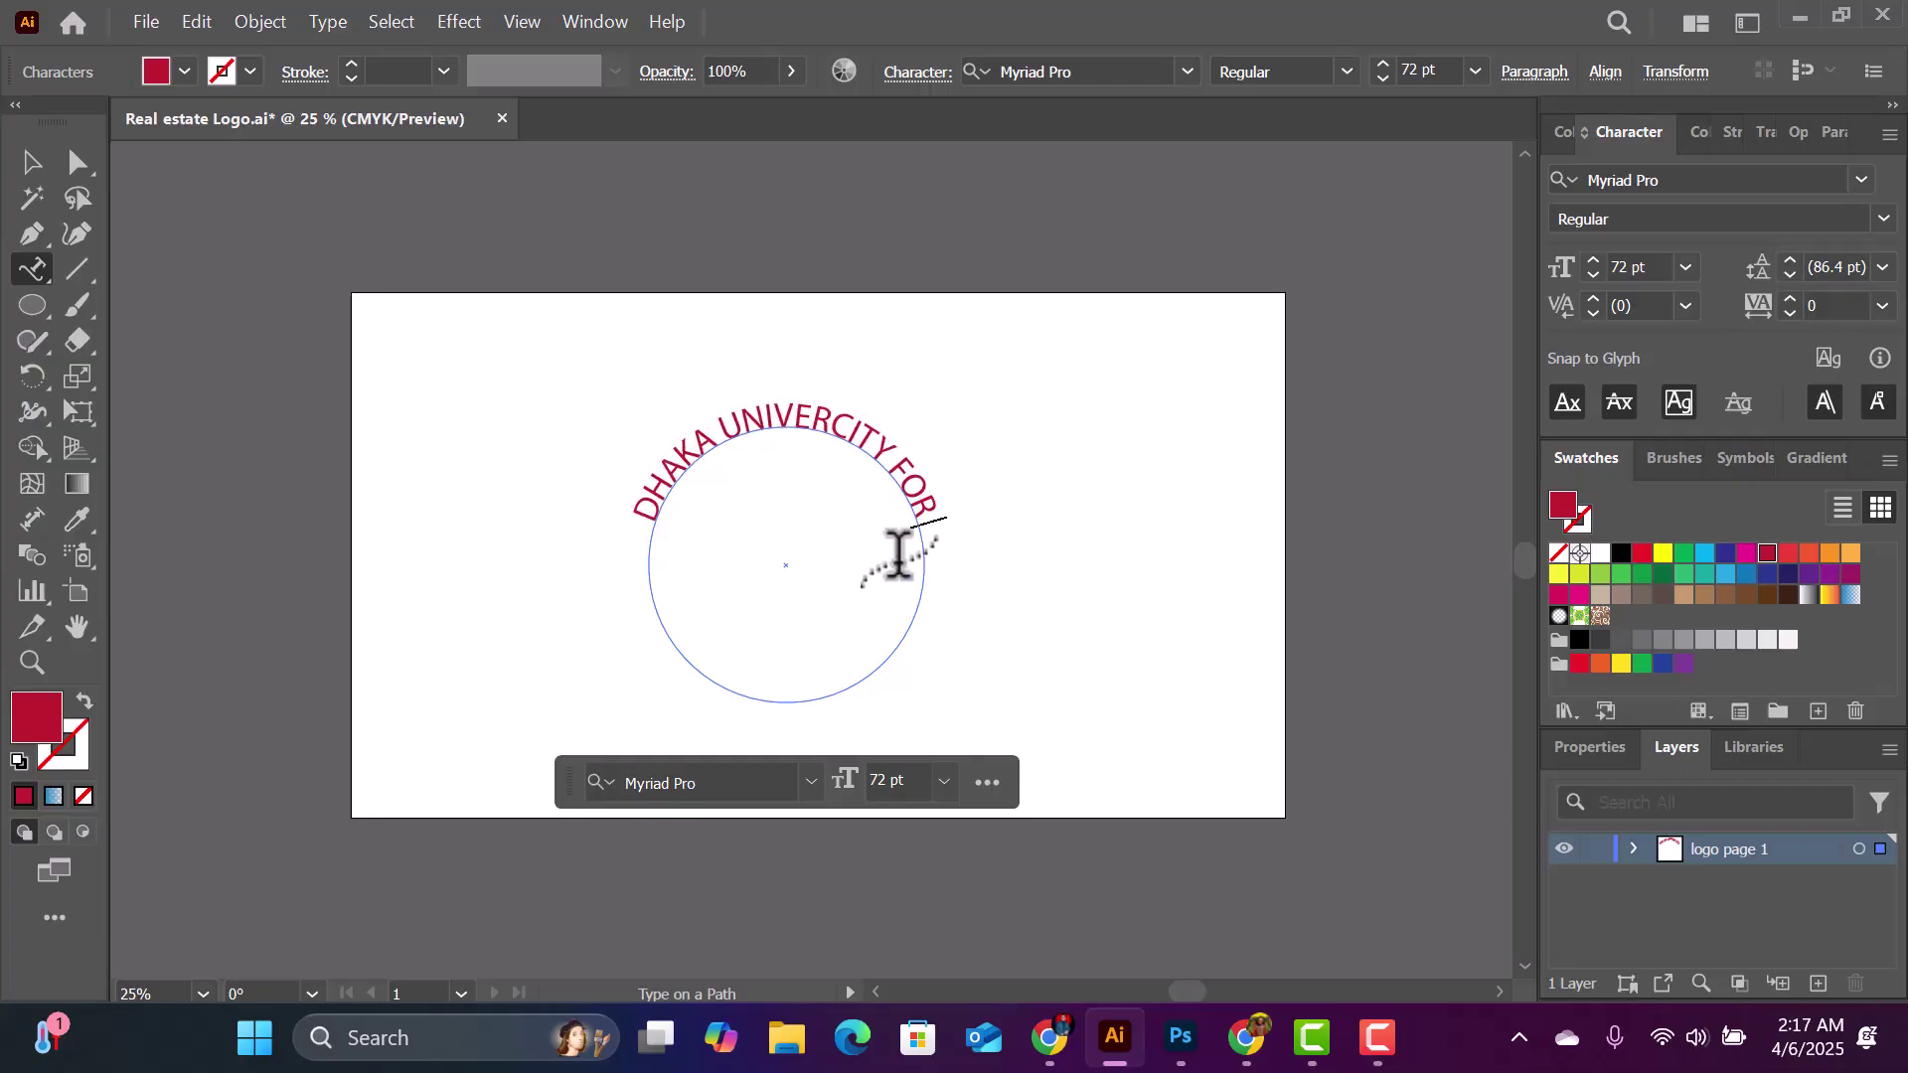
text( BANGLDE)
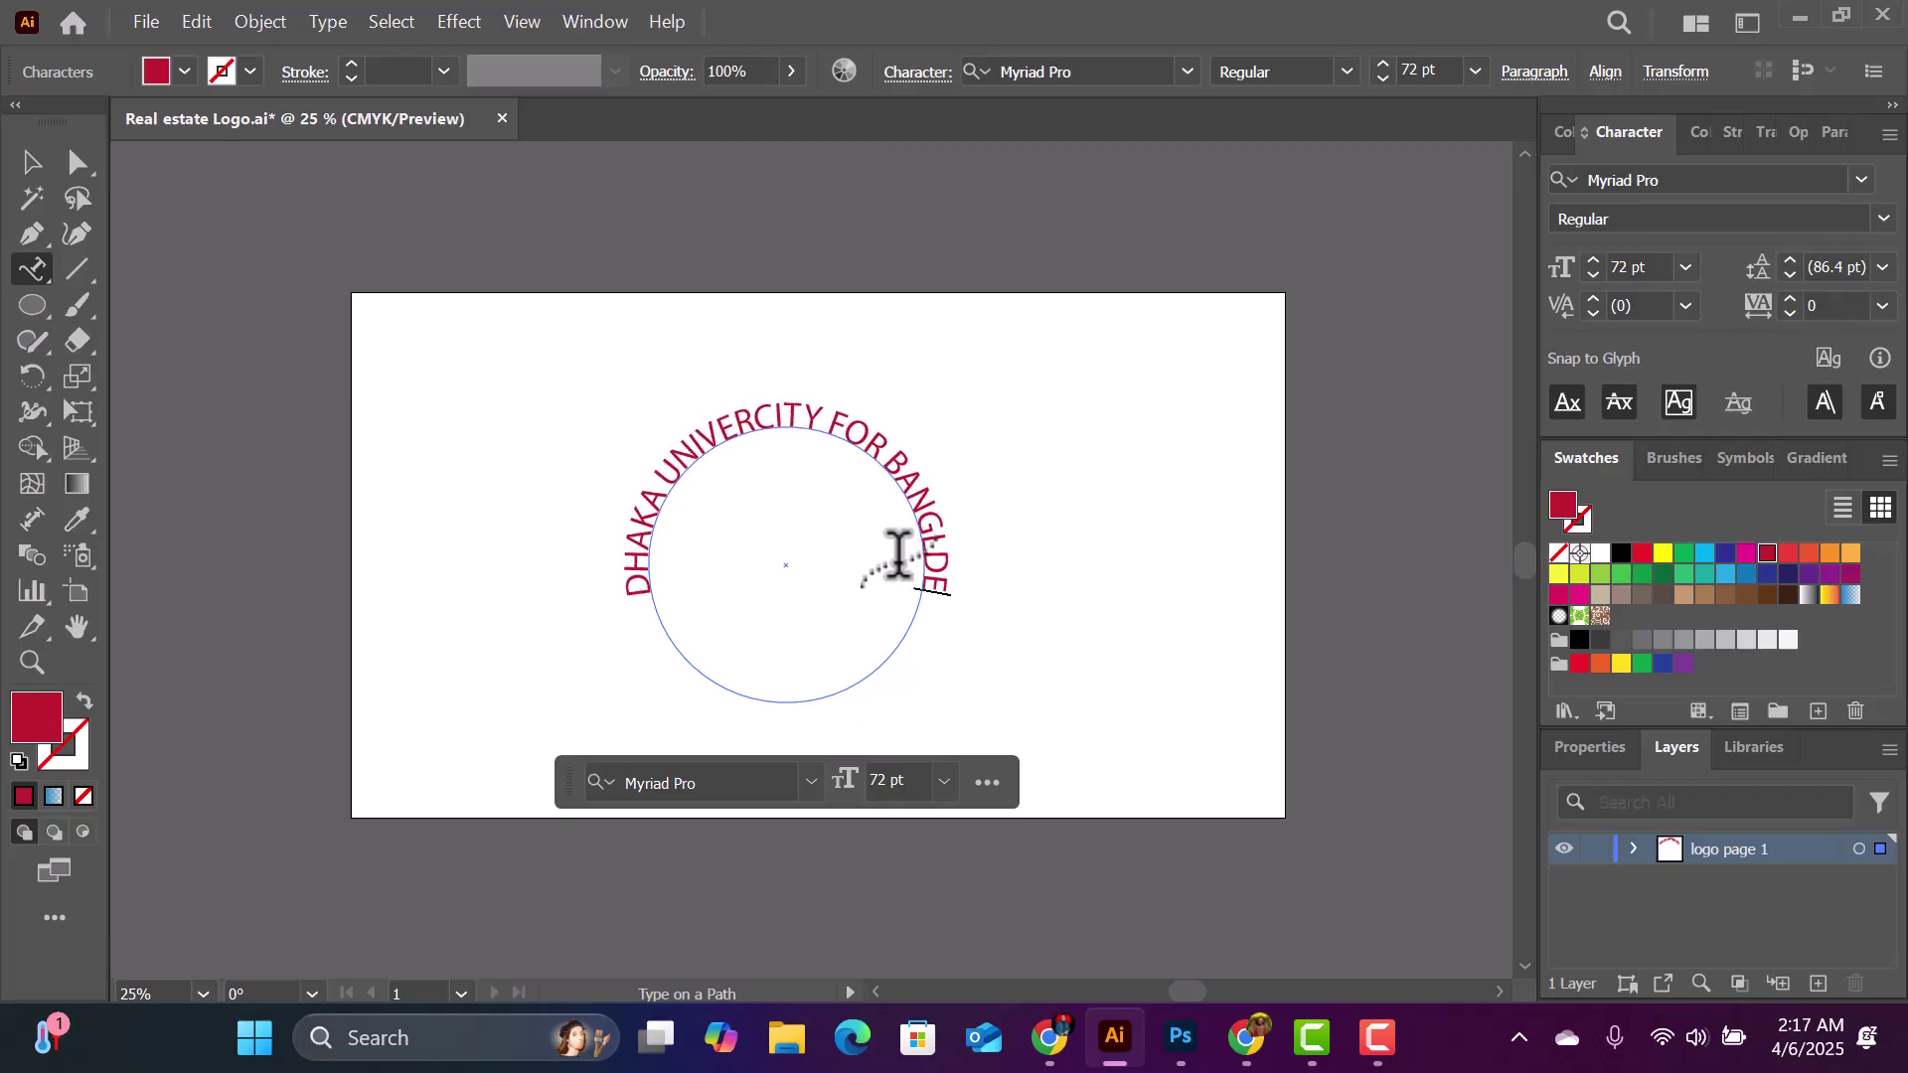
text(SH STU)
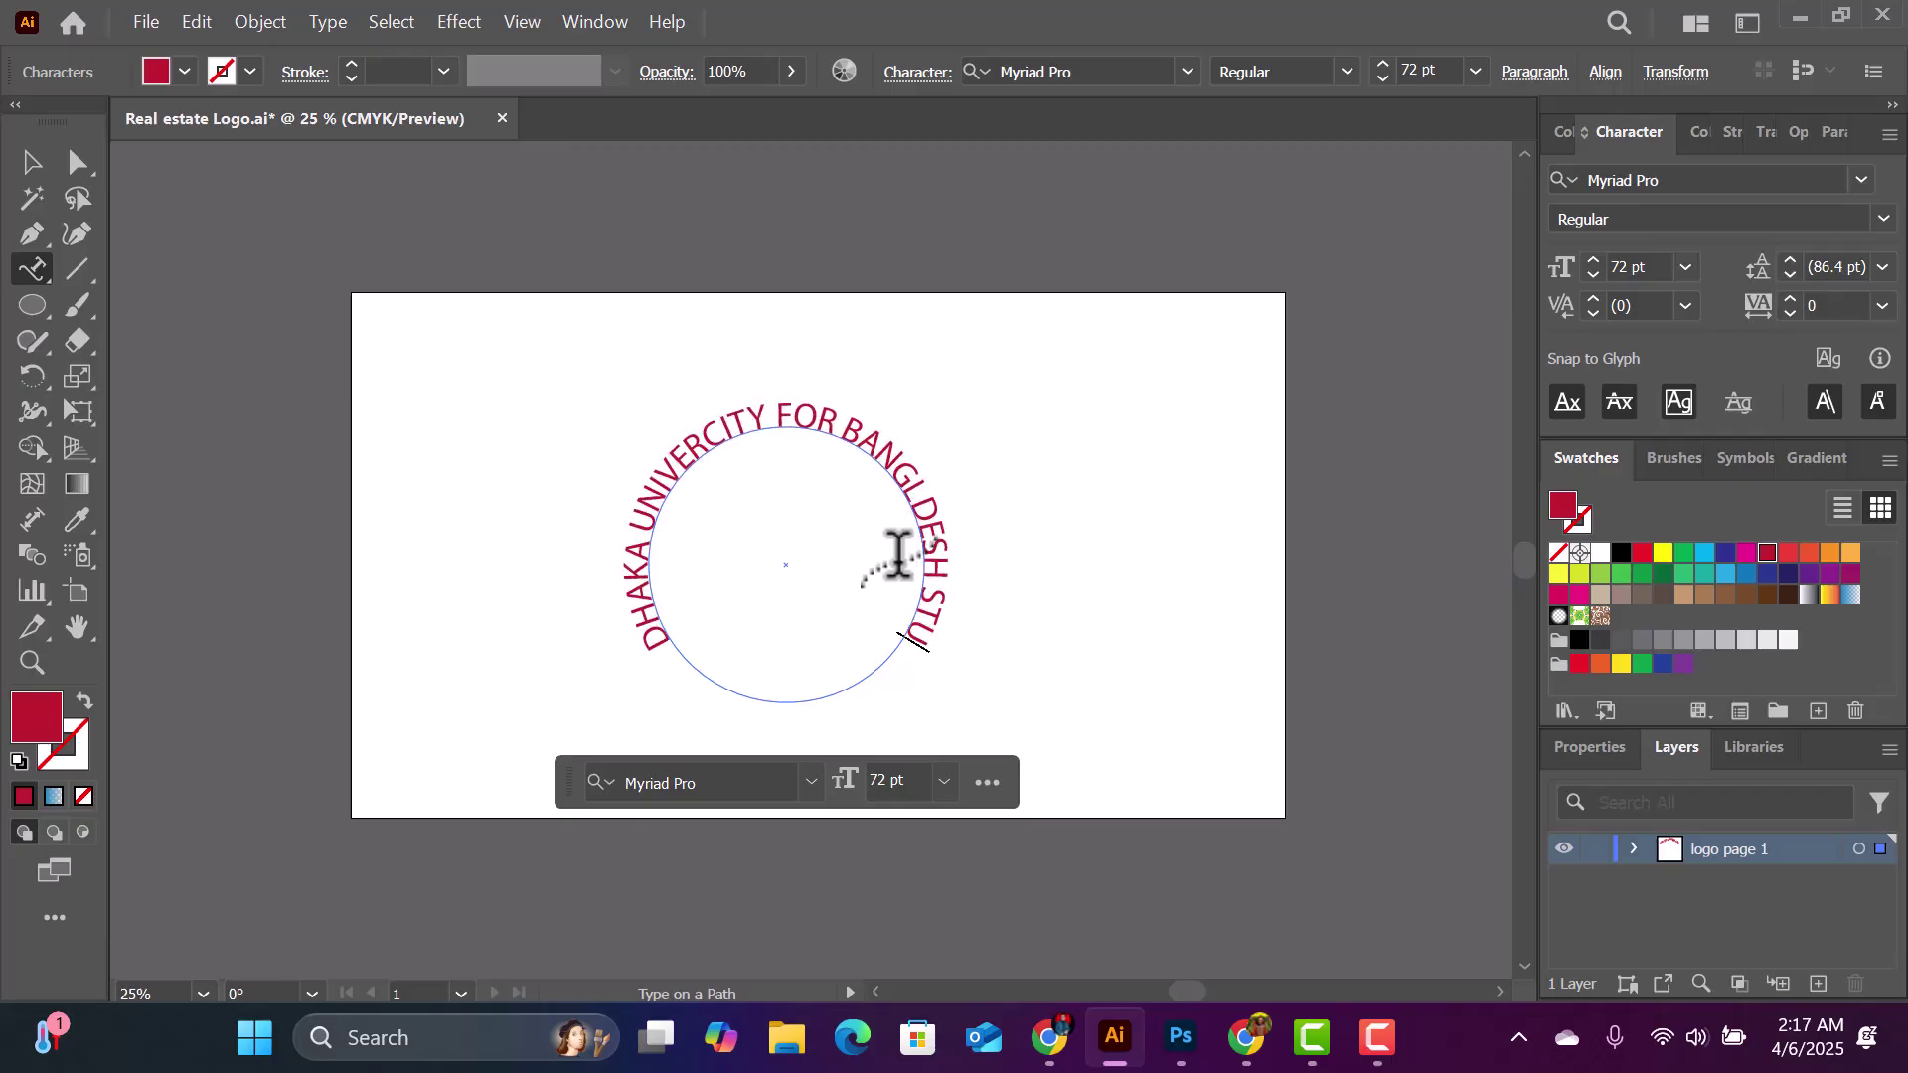
text(DENT)
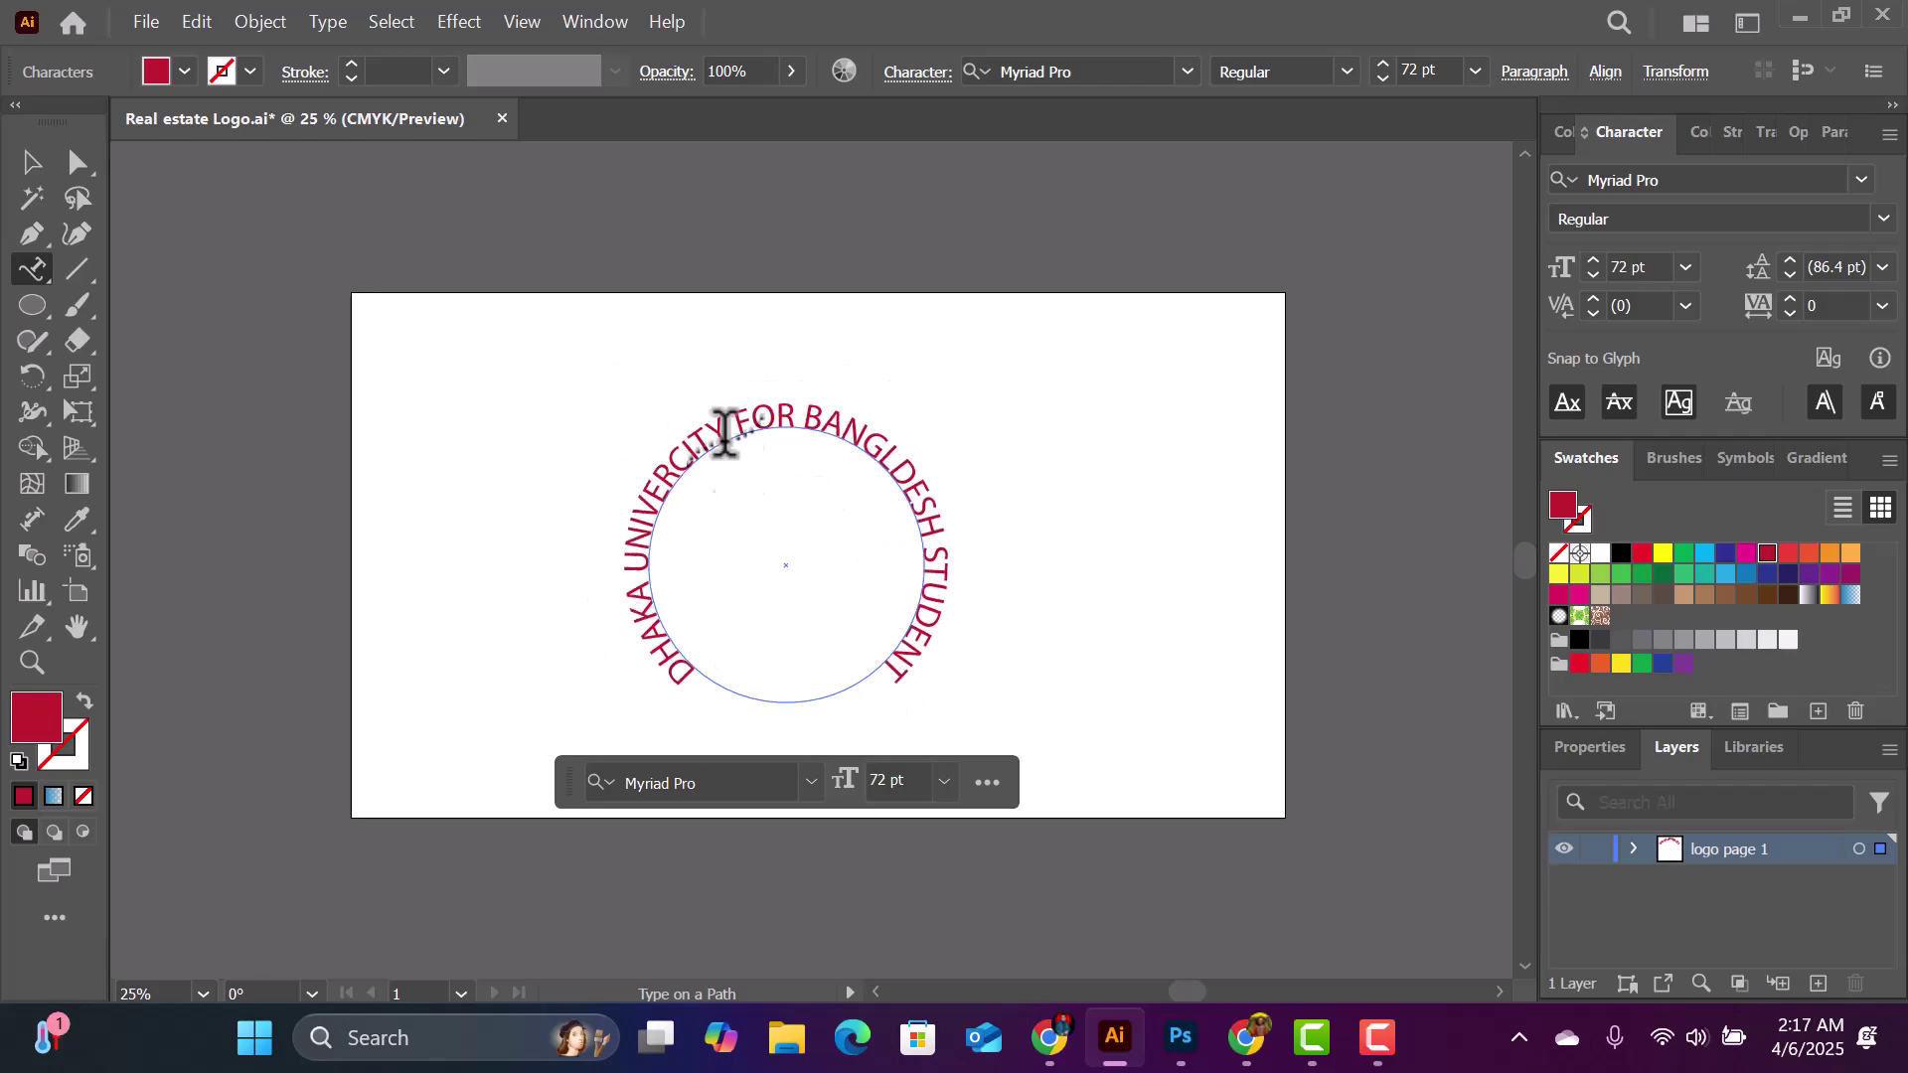
key(Escape)
Step: Move the curved text left and shrink it to about 42 pt
click(33, 268)
click(31, 162)
drag(954, 542, 626, 557)
drag(594, 601, 502, 547)
click(28, 271)
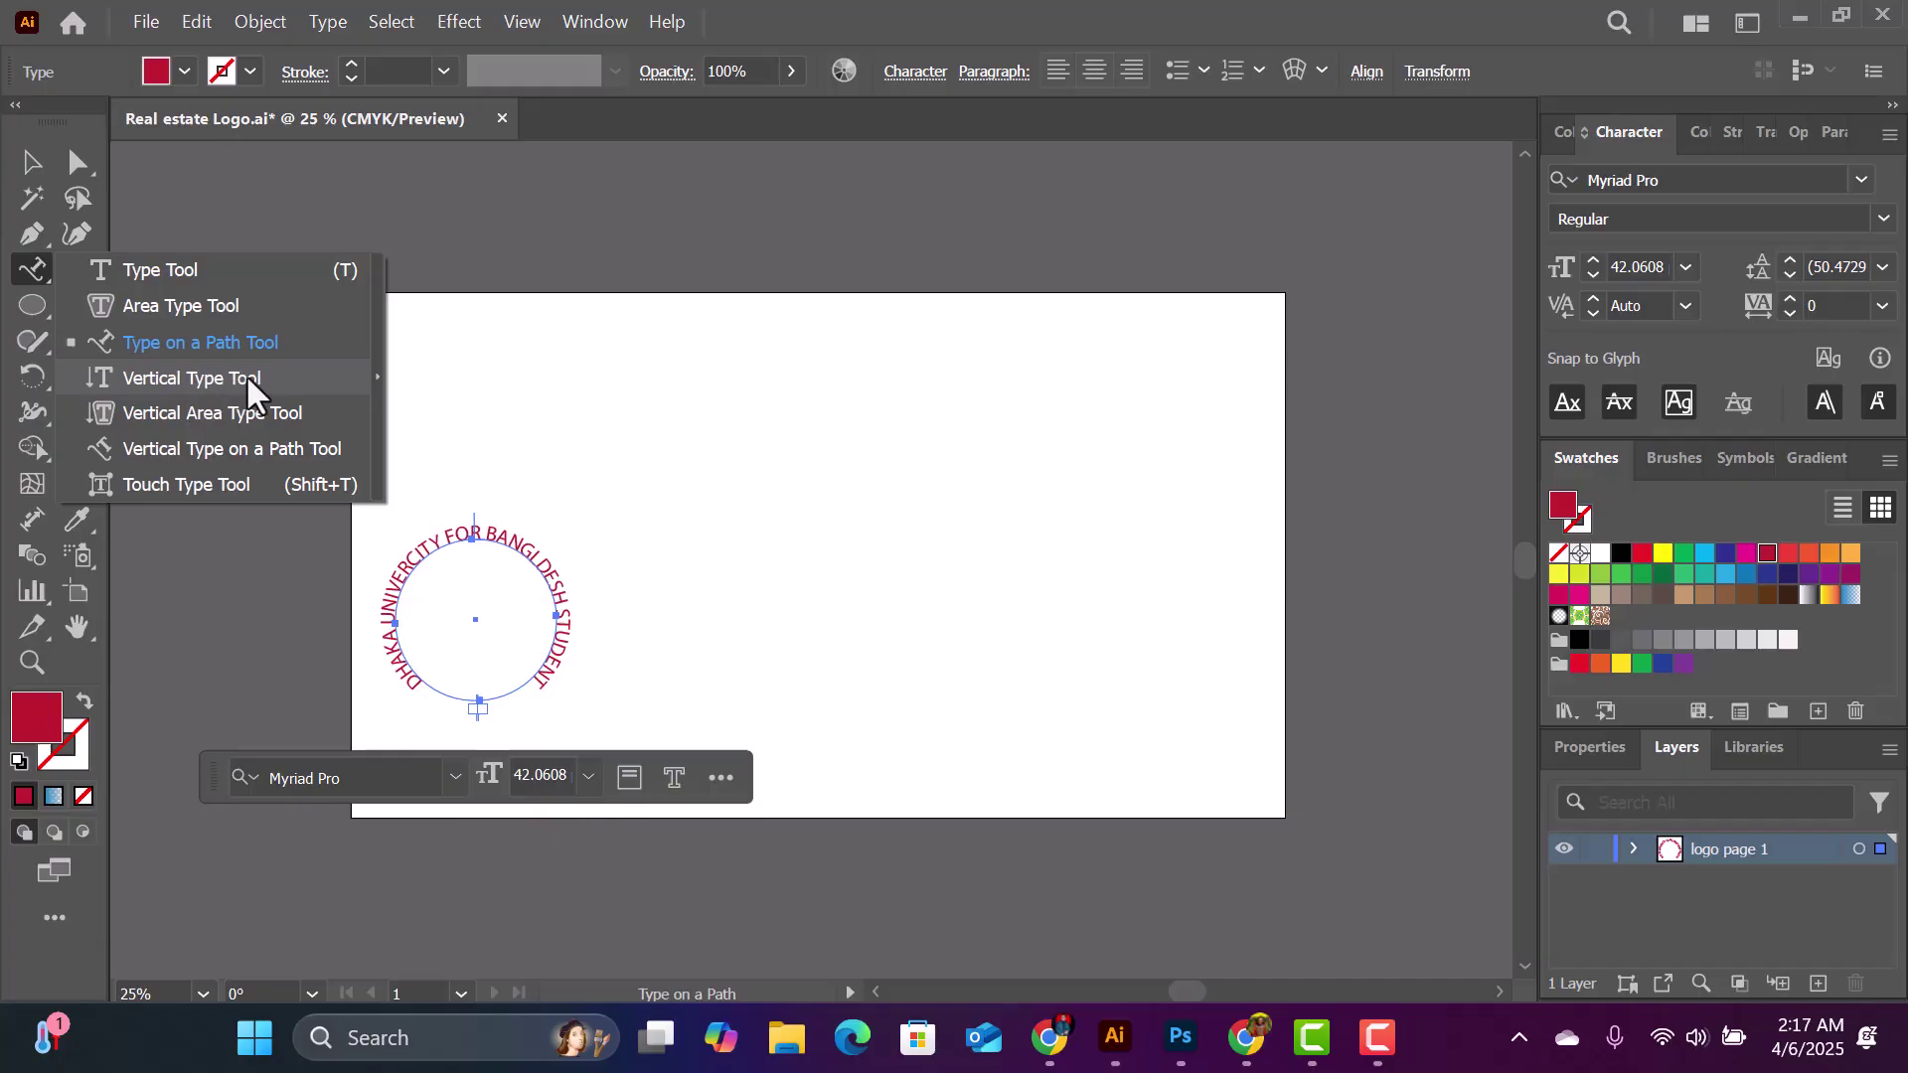
Step: Type the name as a vertical column right of the page centre
click(182, 372)
click(873, 417)
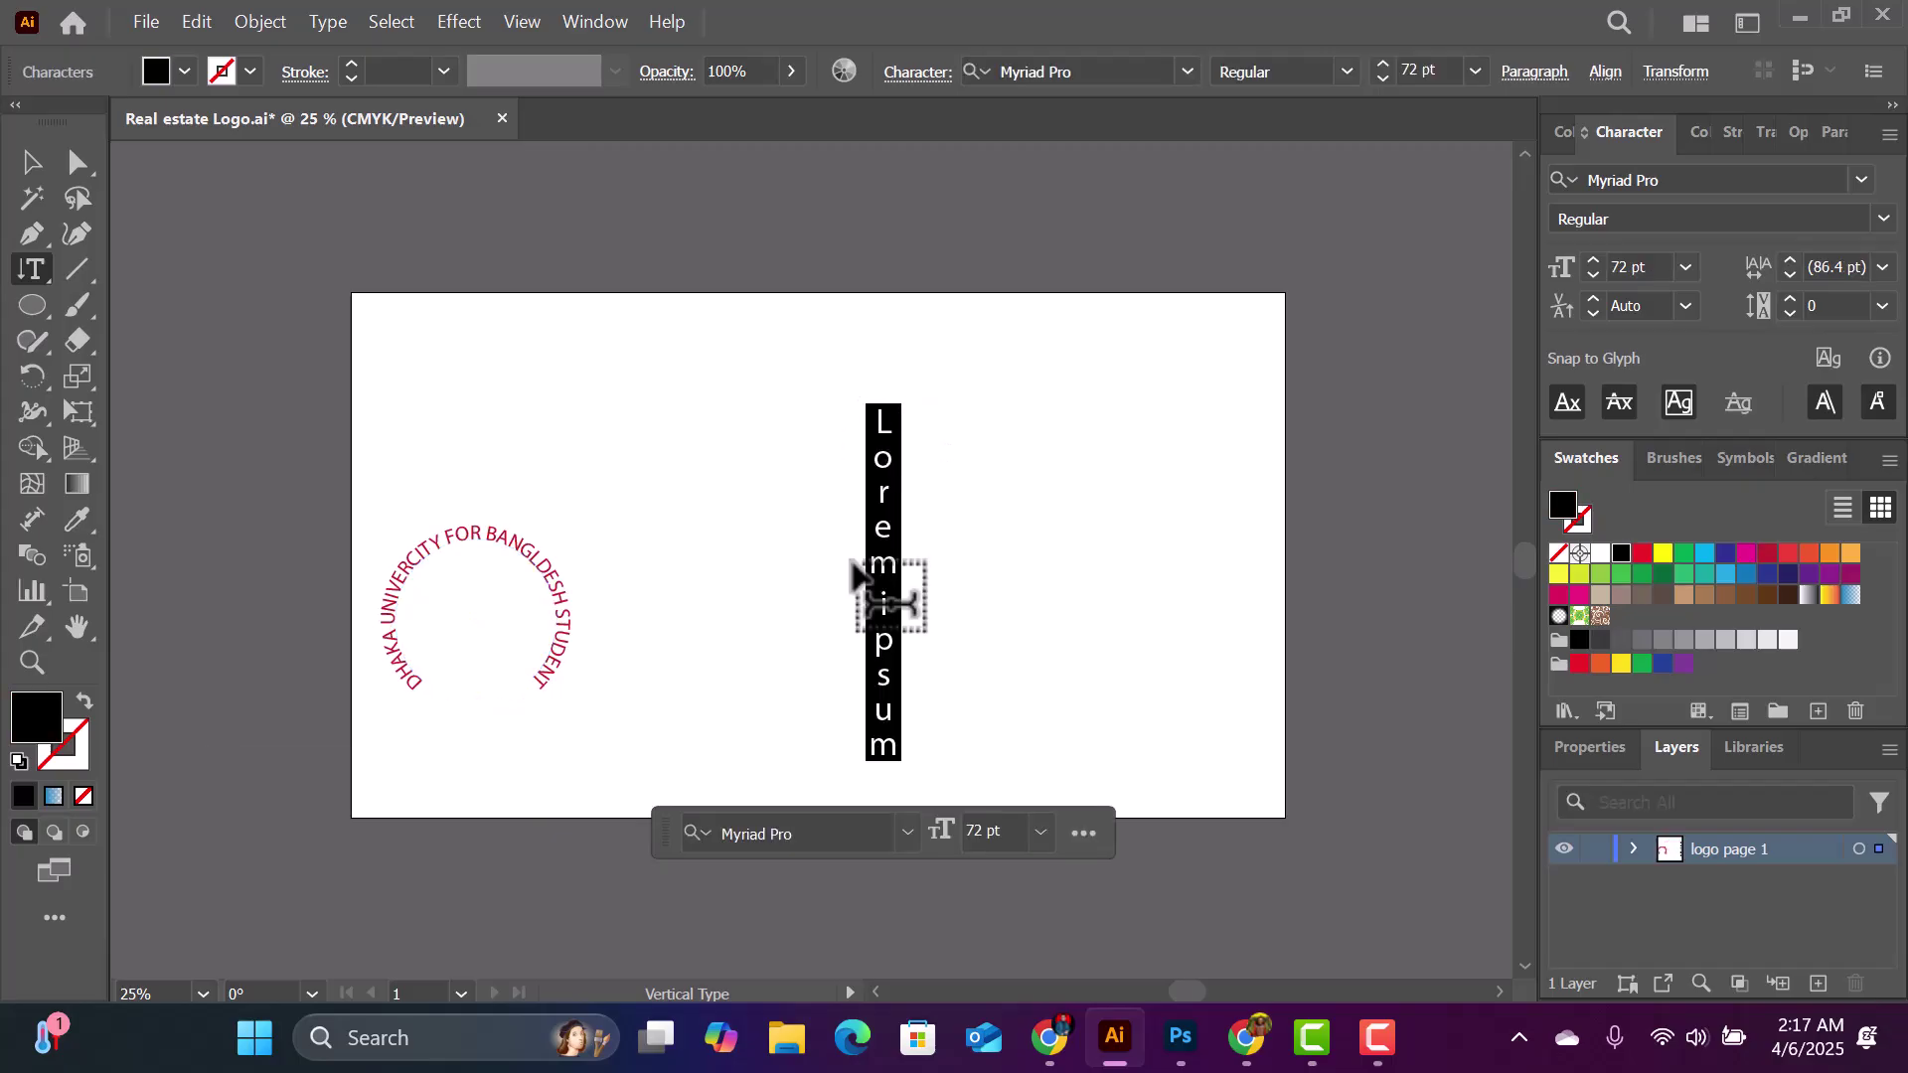
text(RASHDIUL)
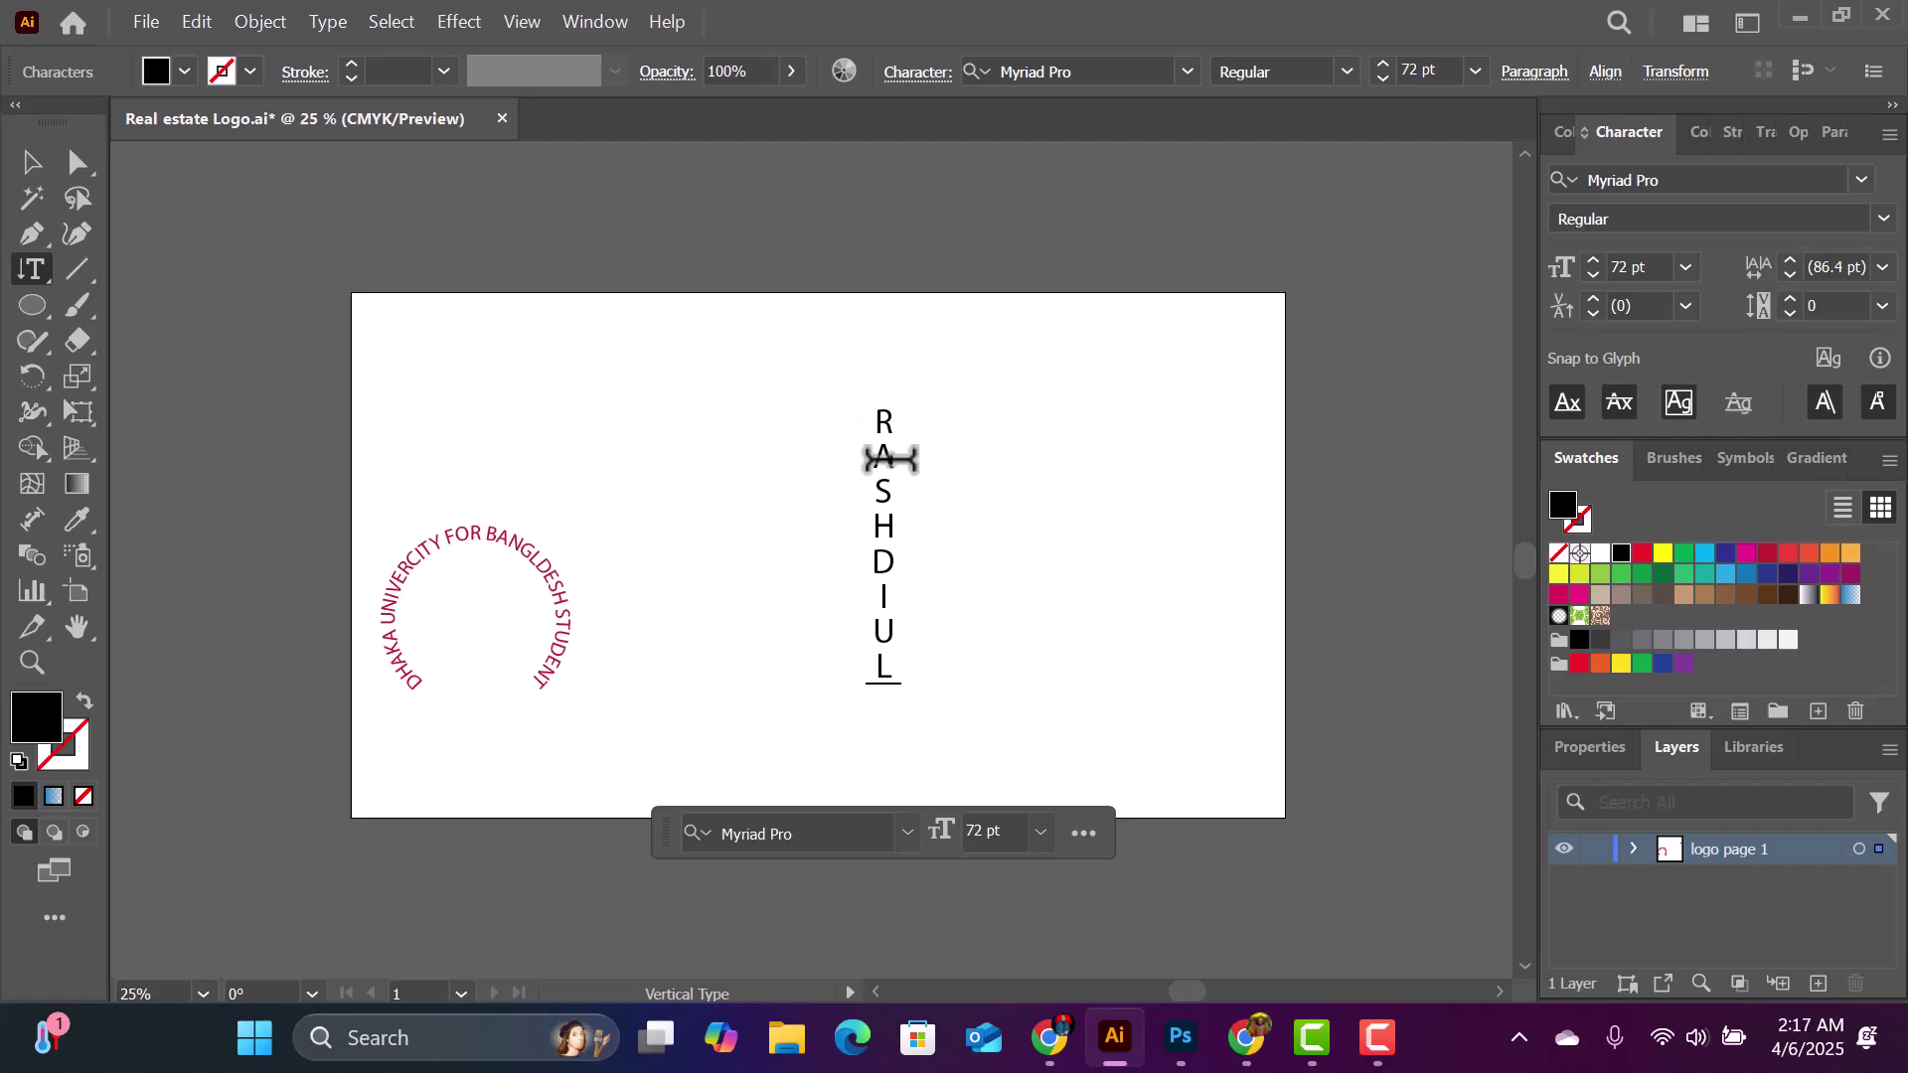
Step: Choose the Vertical Area Type Tool and bring up the shape tool options
click(20, 266)
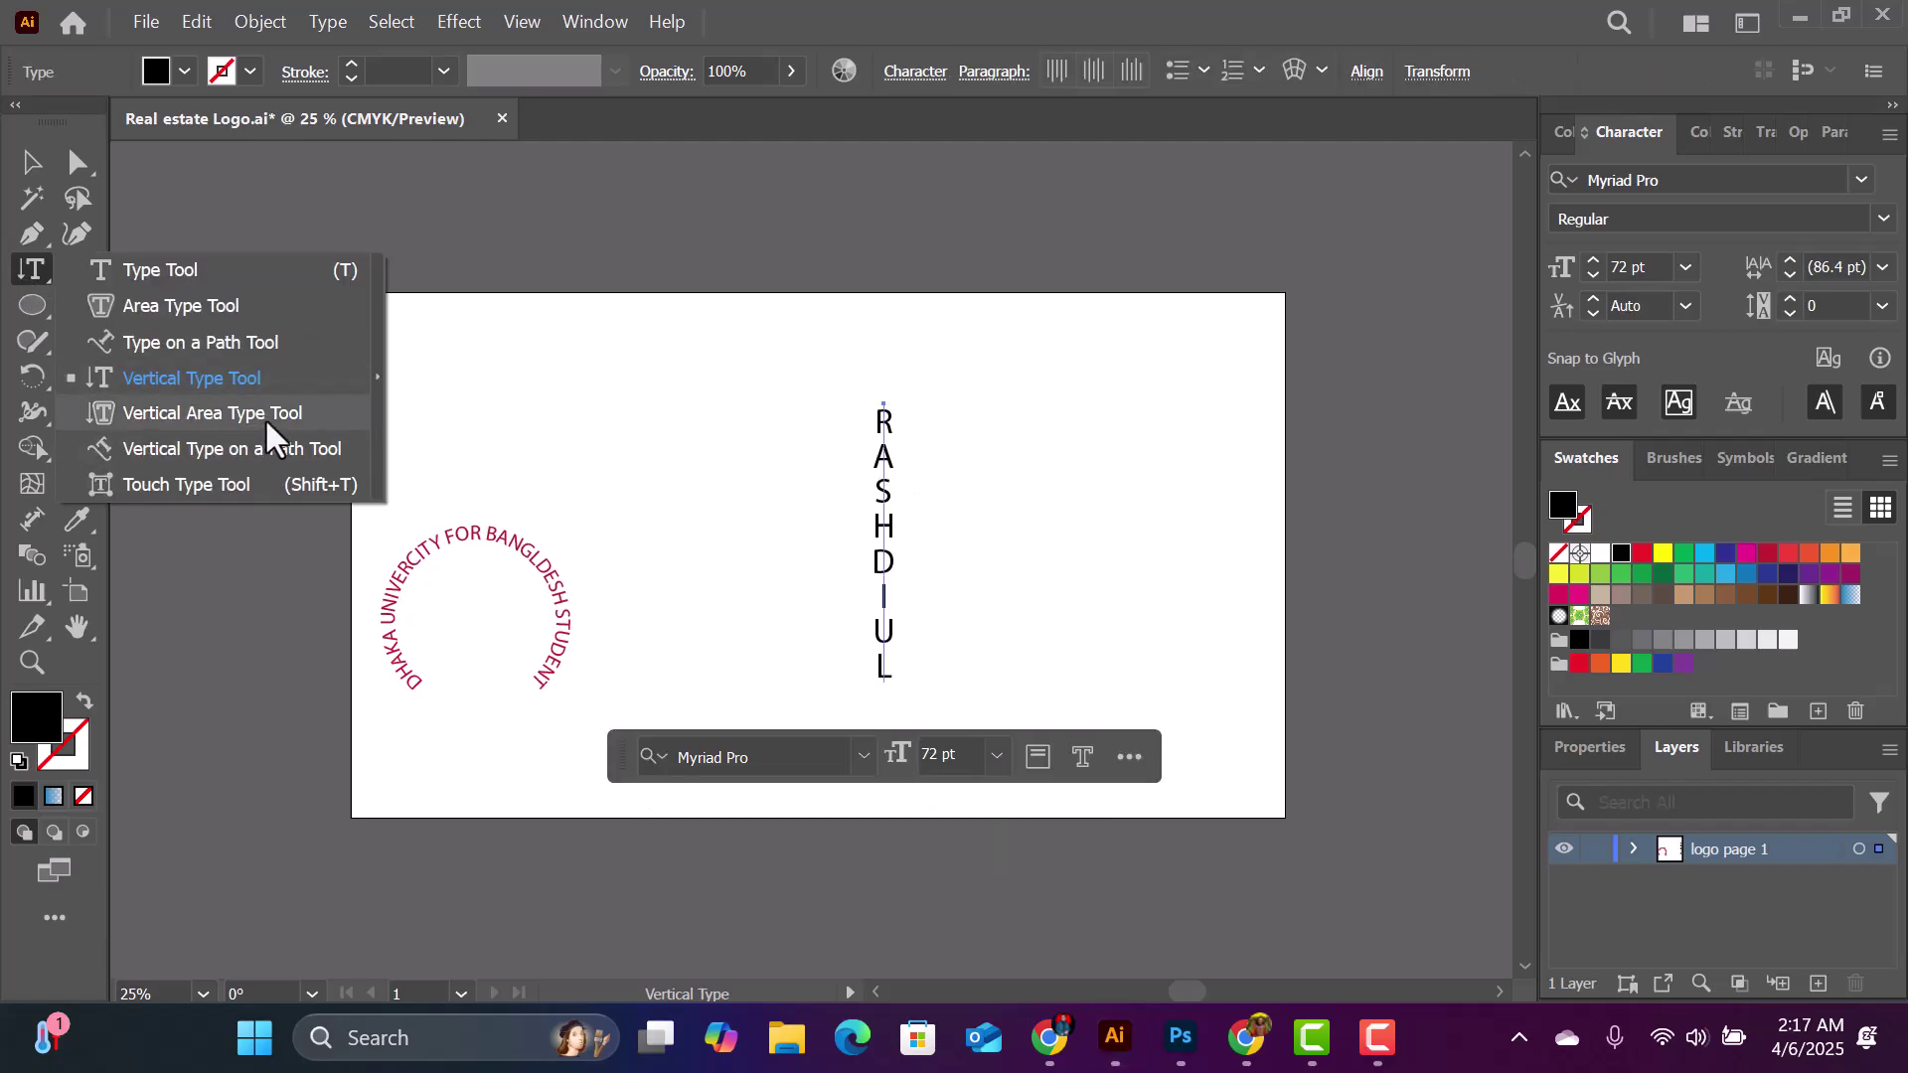
click(270, 415)
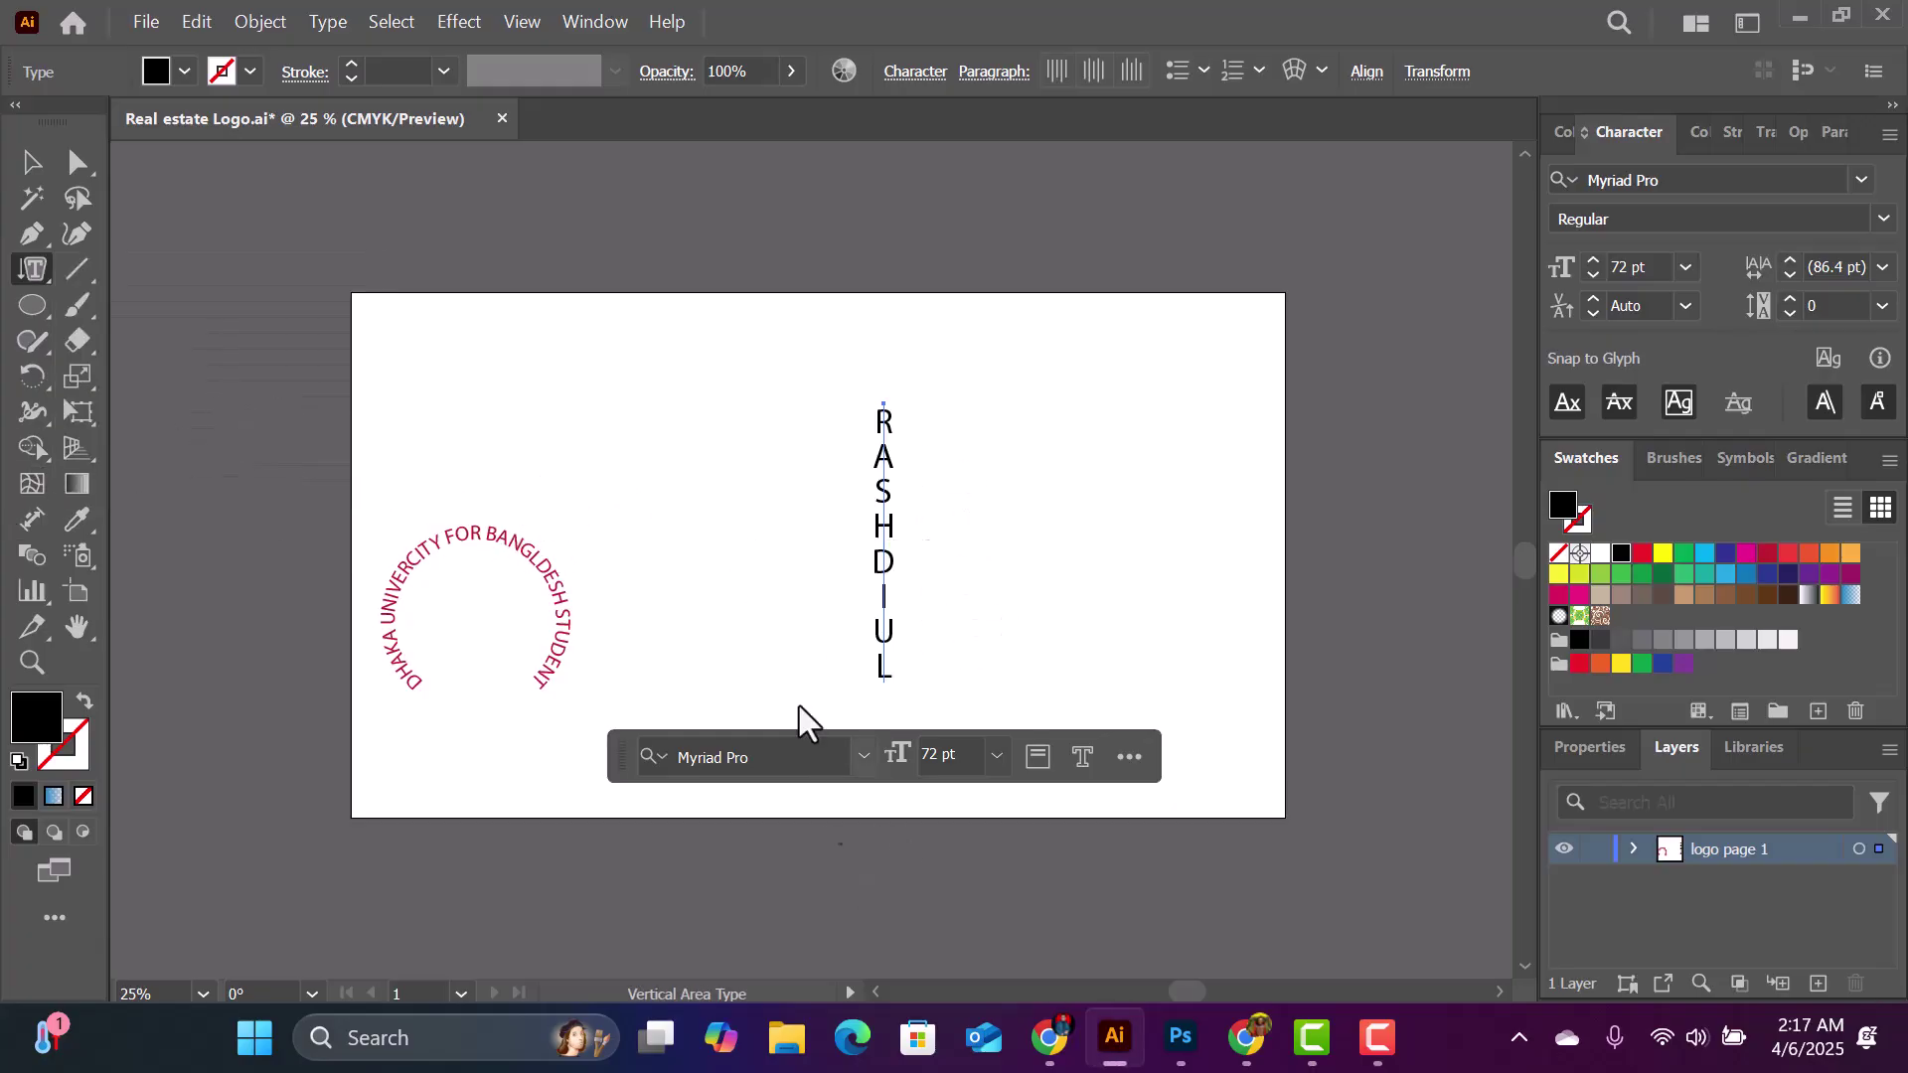
click(34, 305)
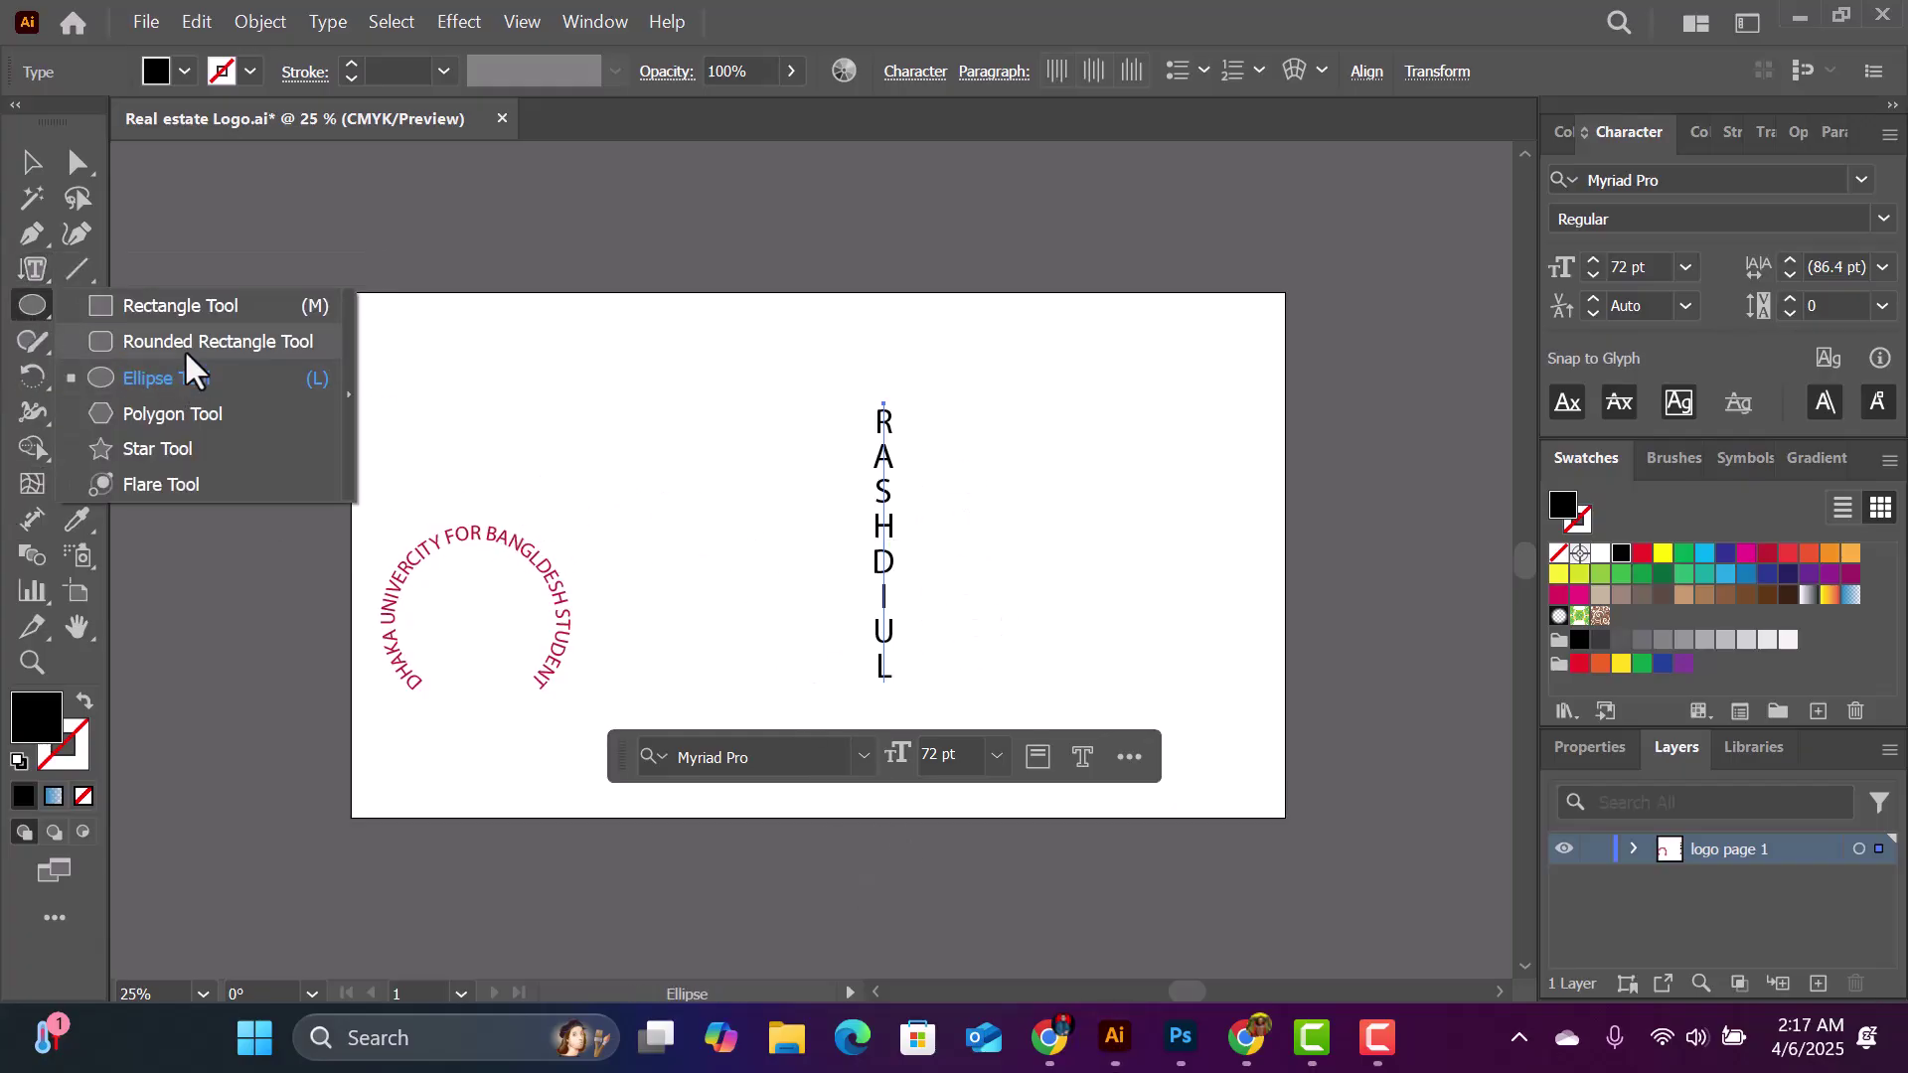
Step: Draw a tall rounded rectangle and fill it with vertical area text 'BANGLDESH'
click(189, 343)
drag(958, 398, 1042, 709)
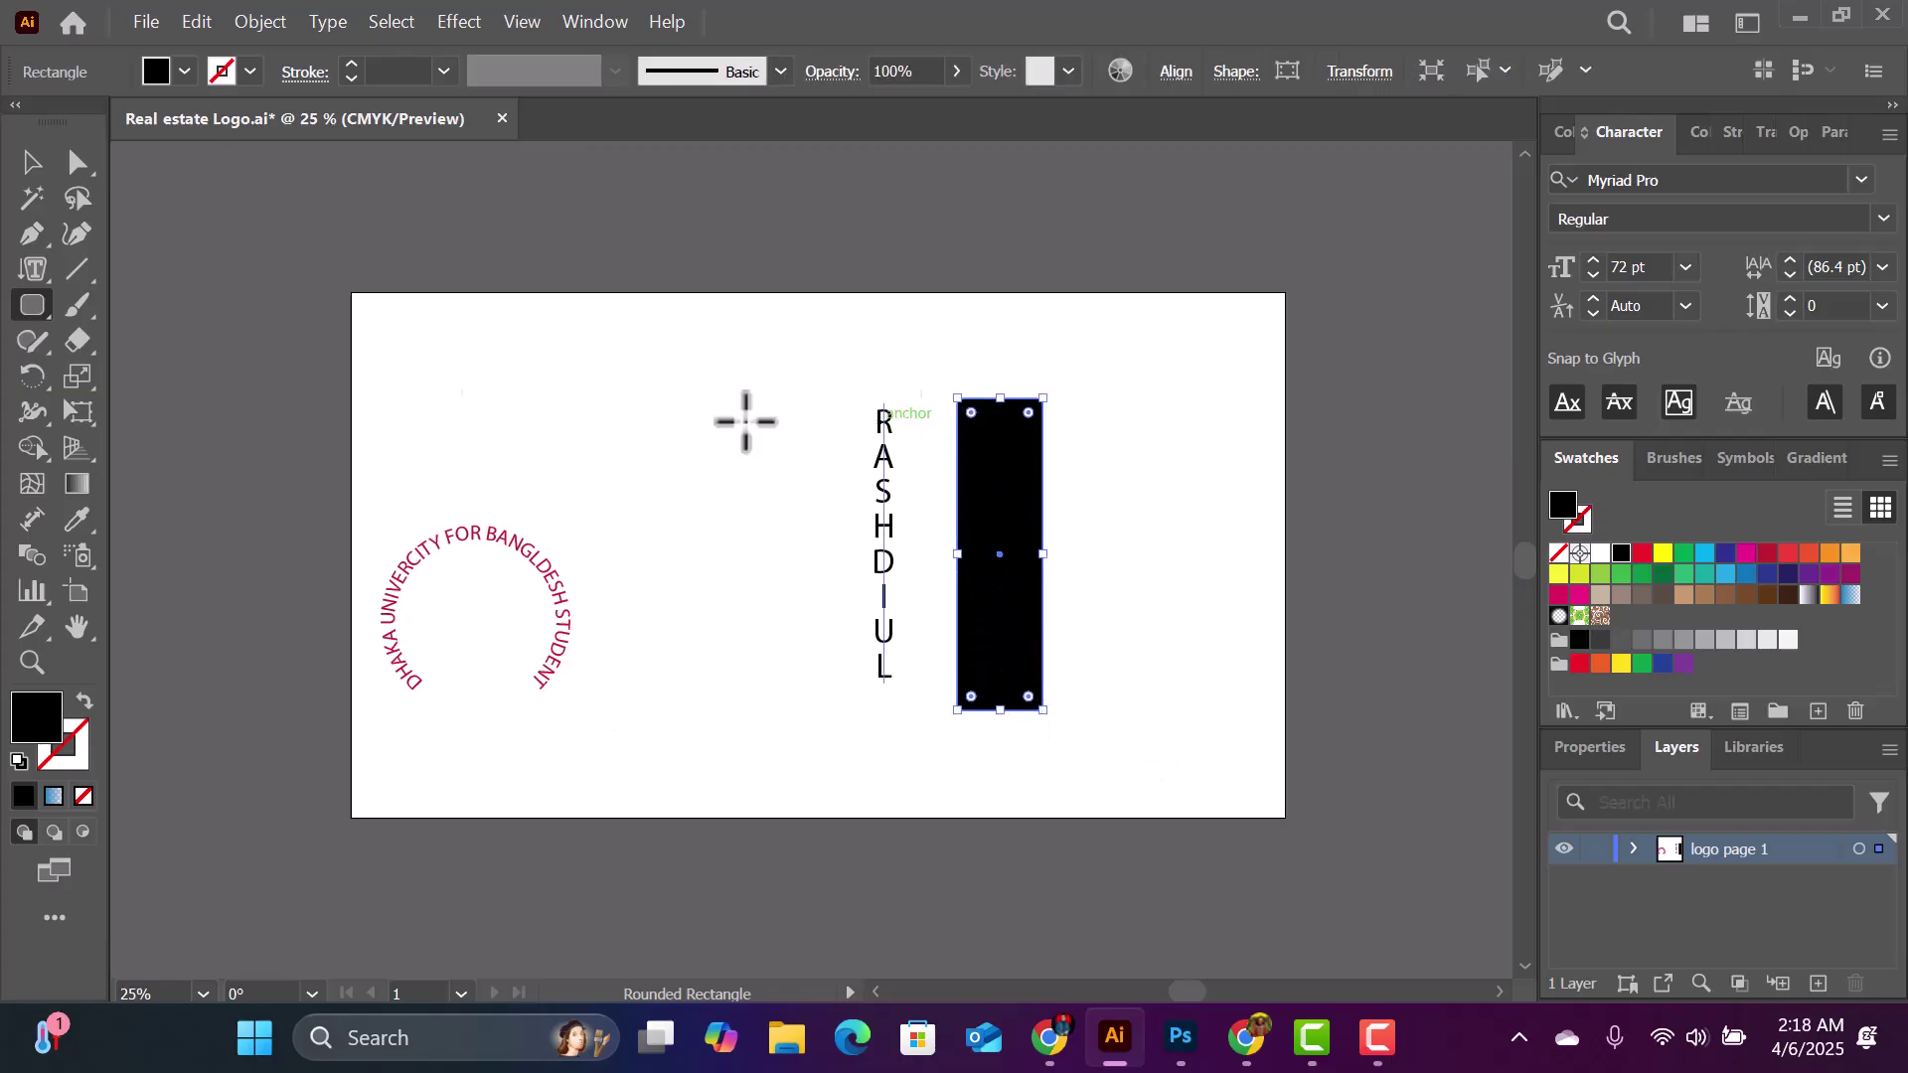
click(28, 269)
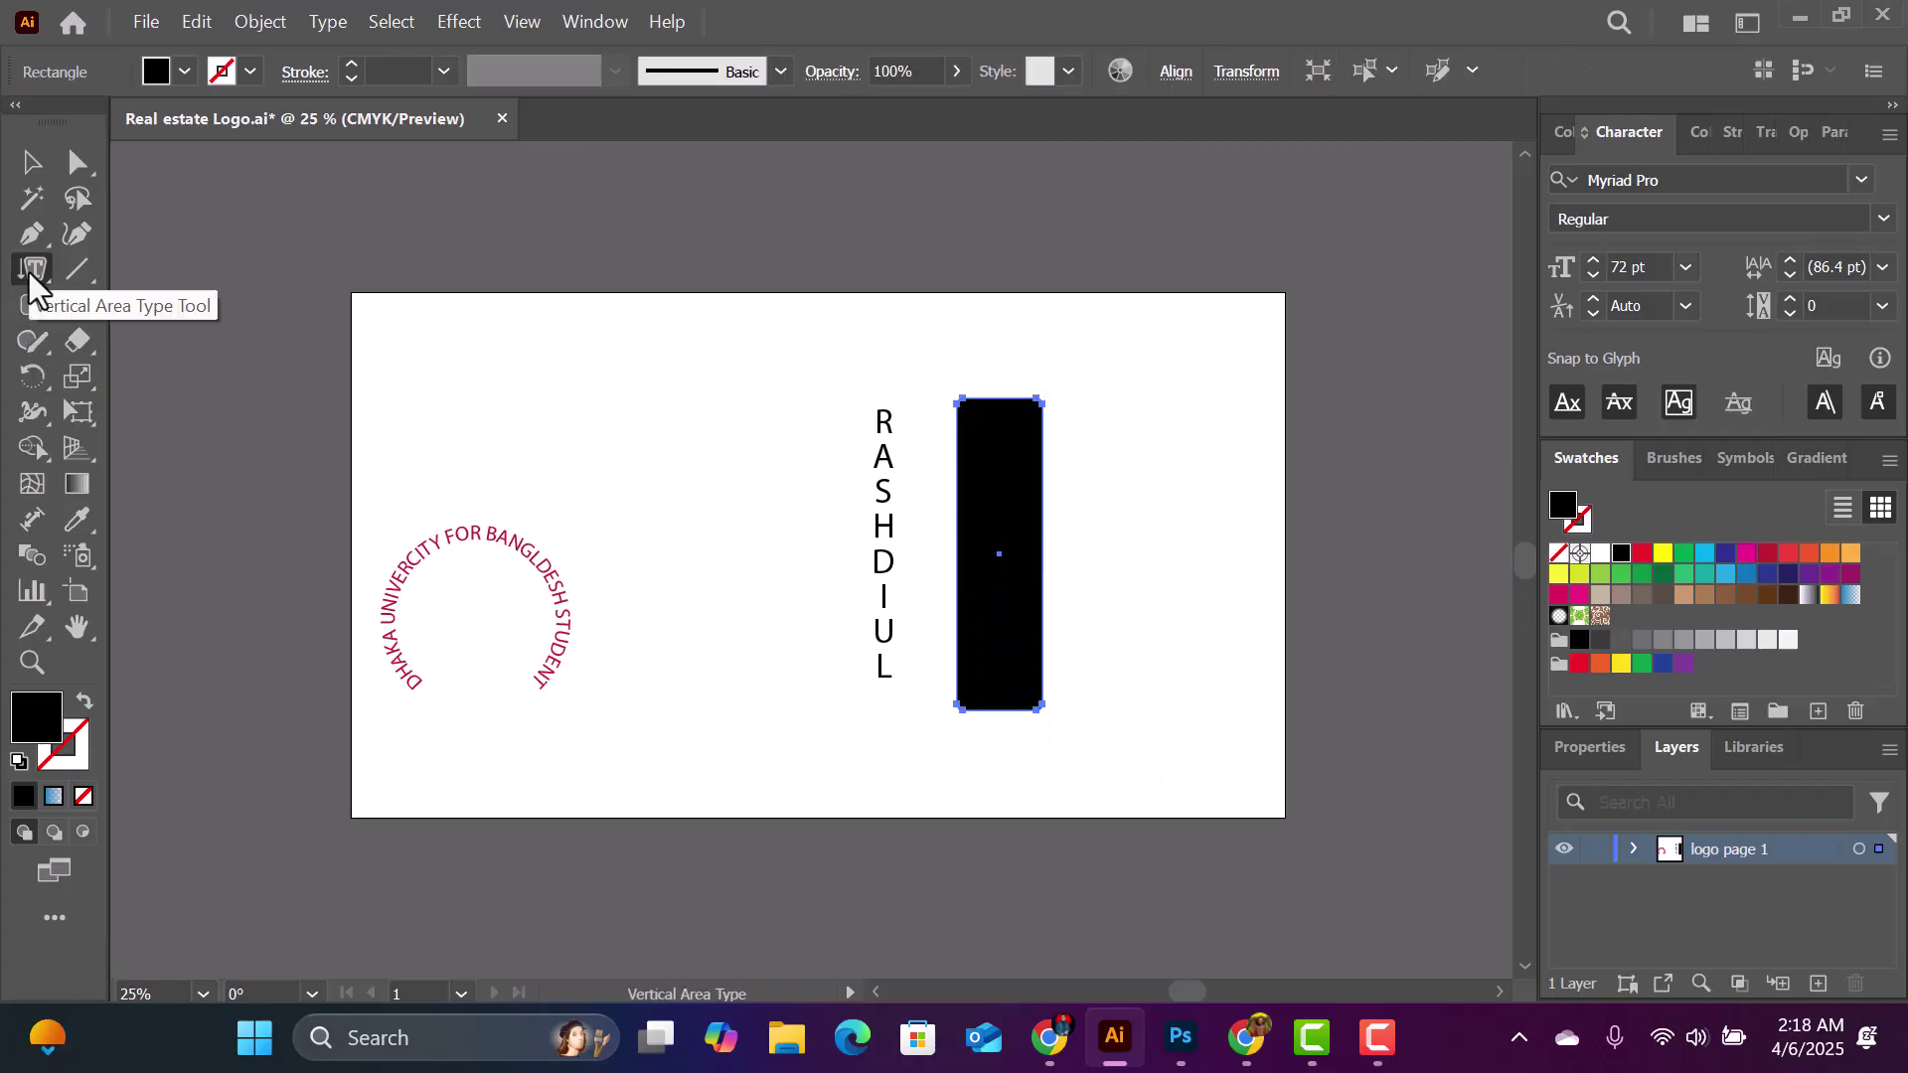
click(28, 269)
click(195, 412)
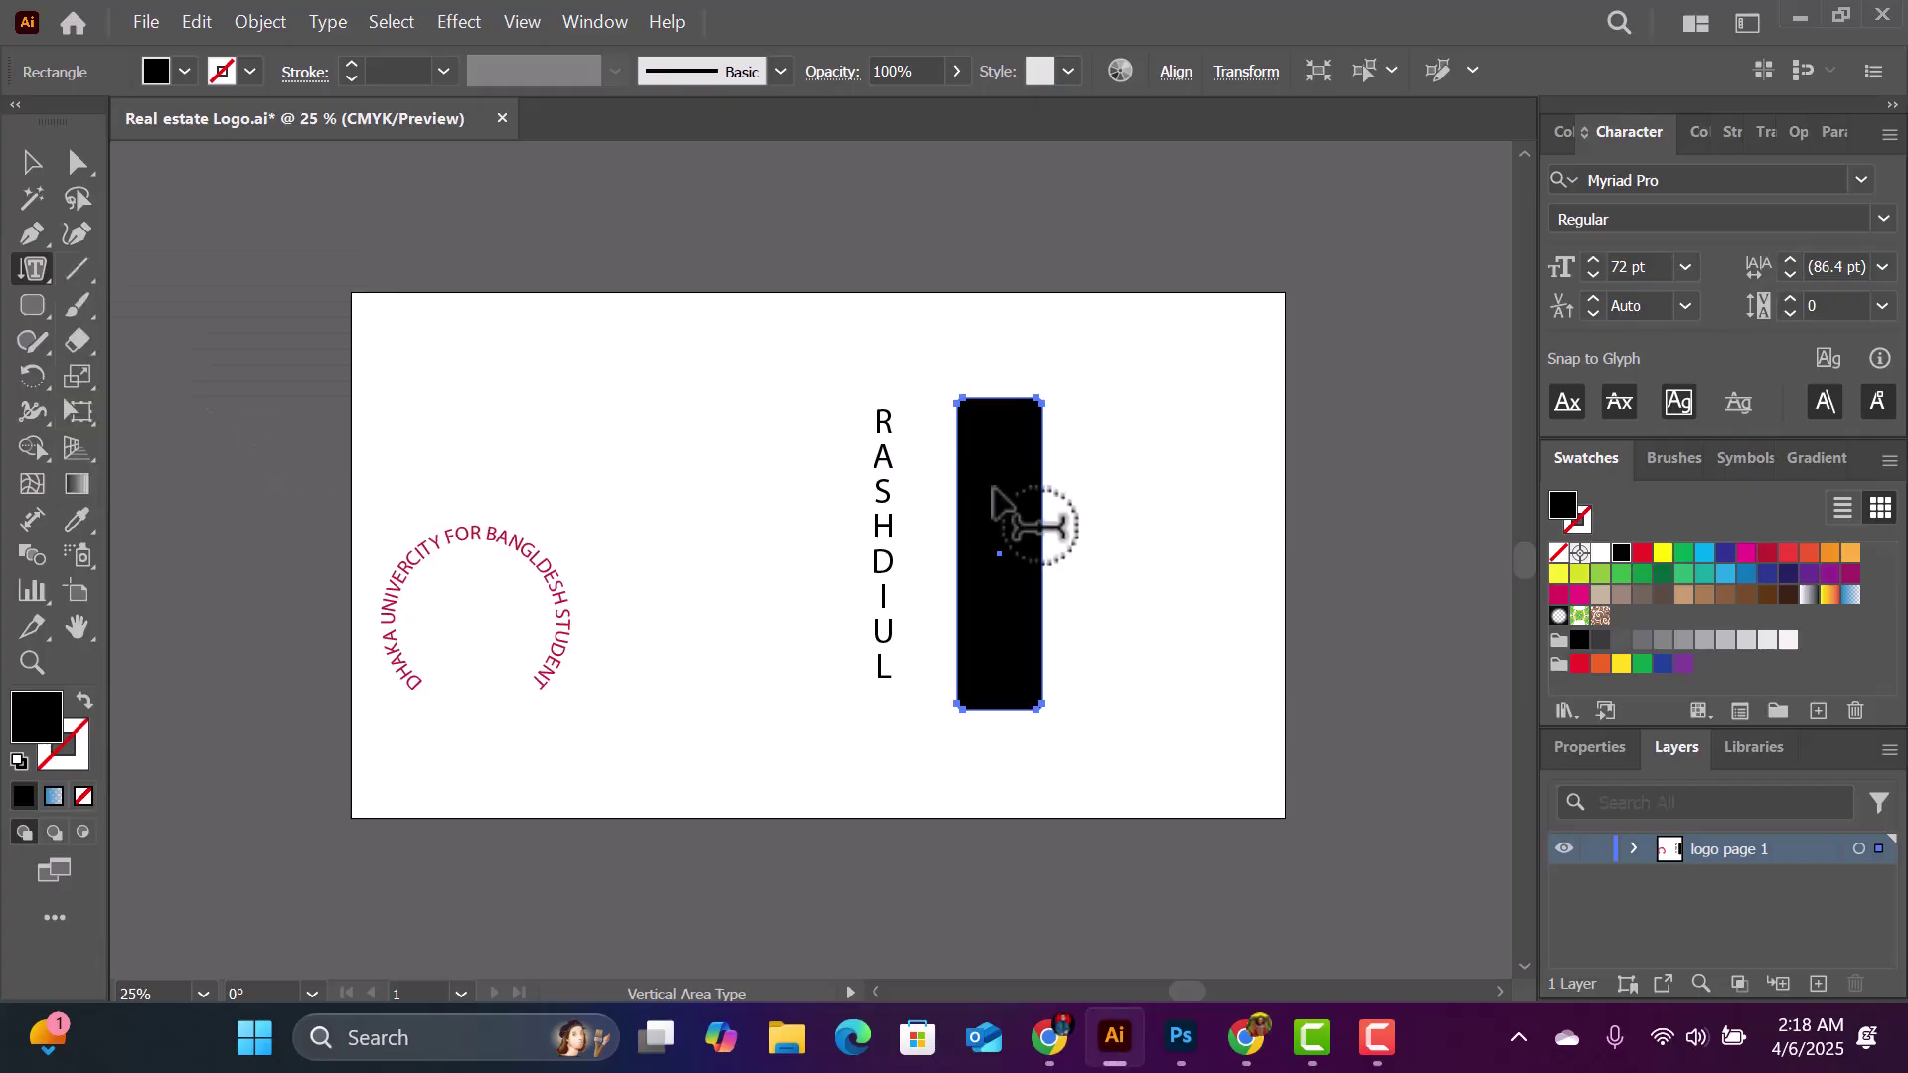
click(1013, 427)
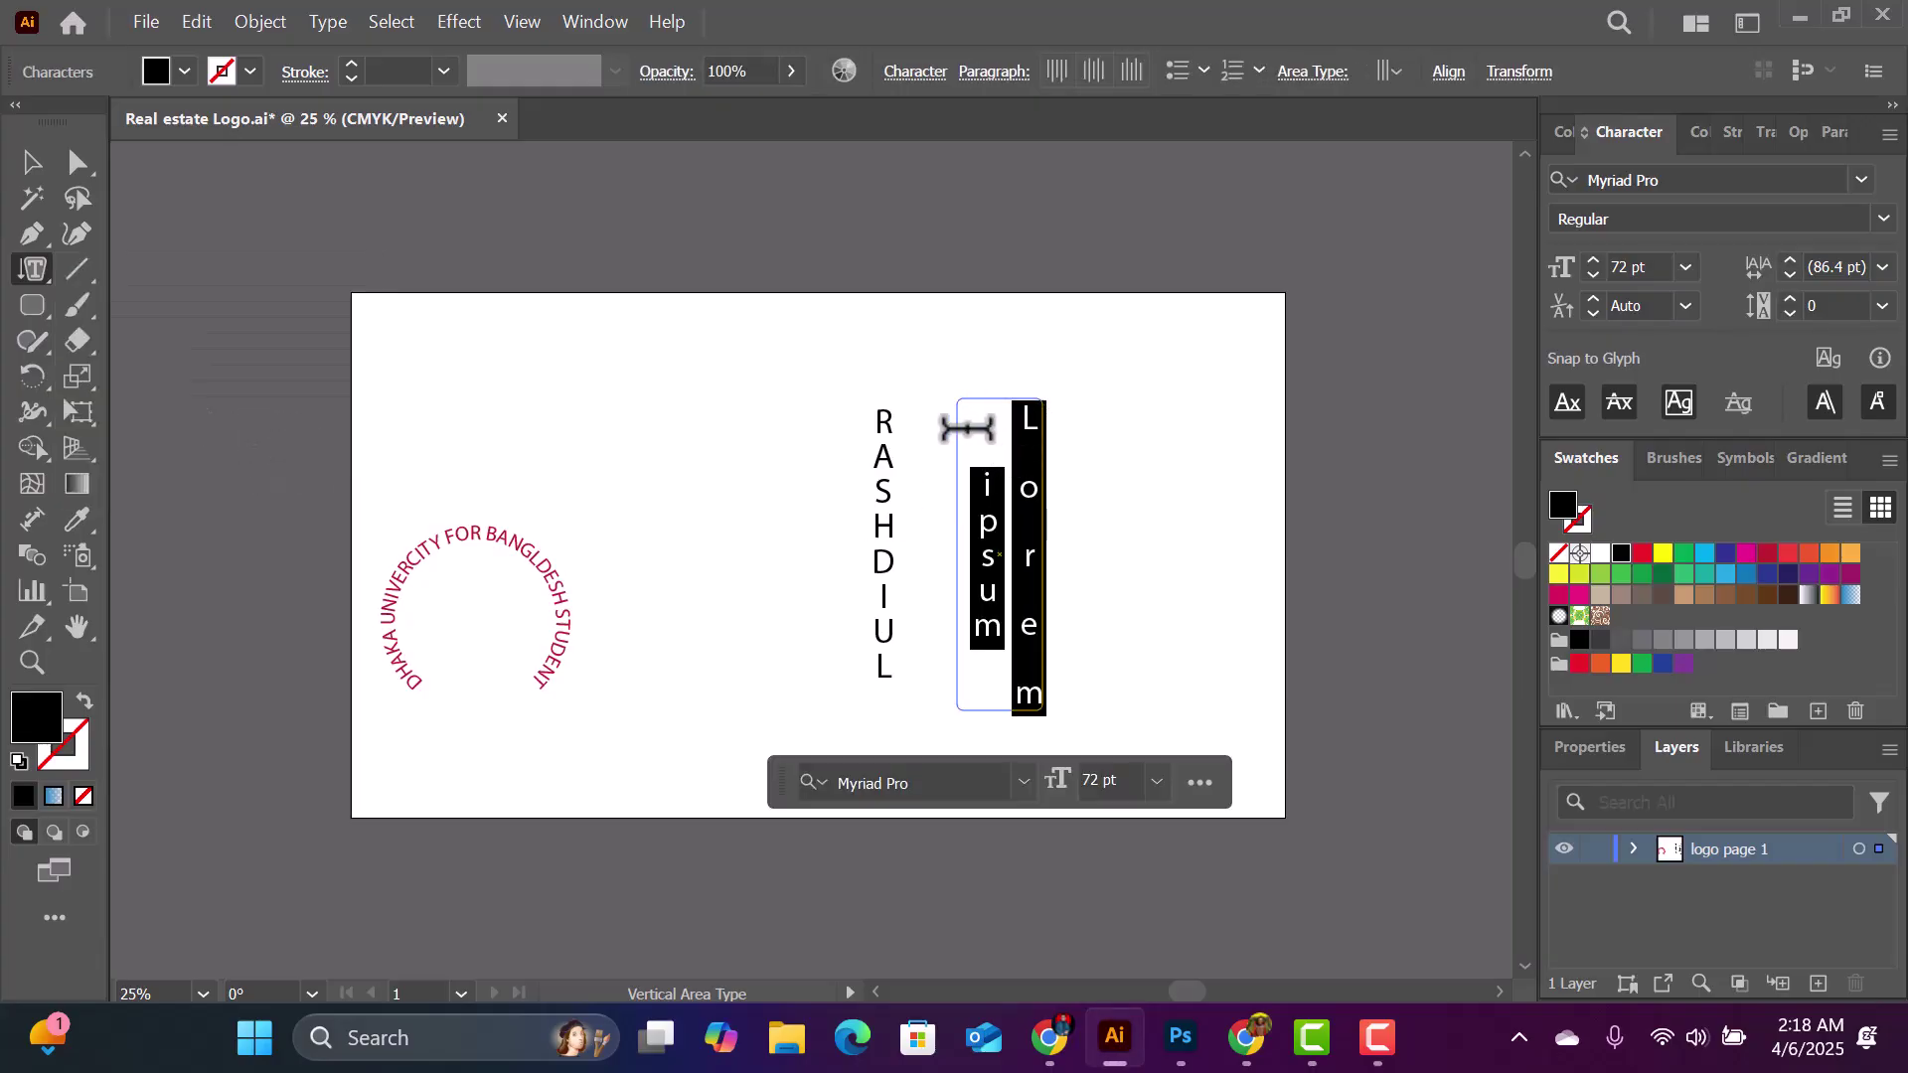
text(BANGLDESH)
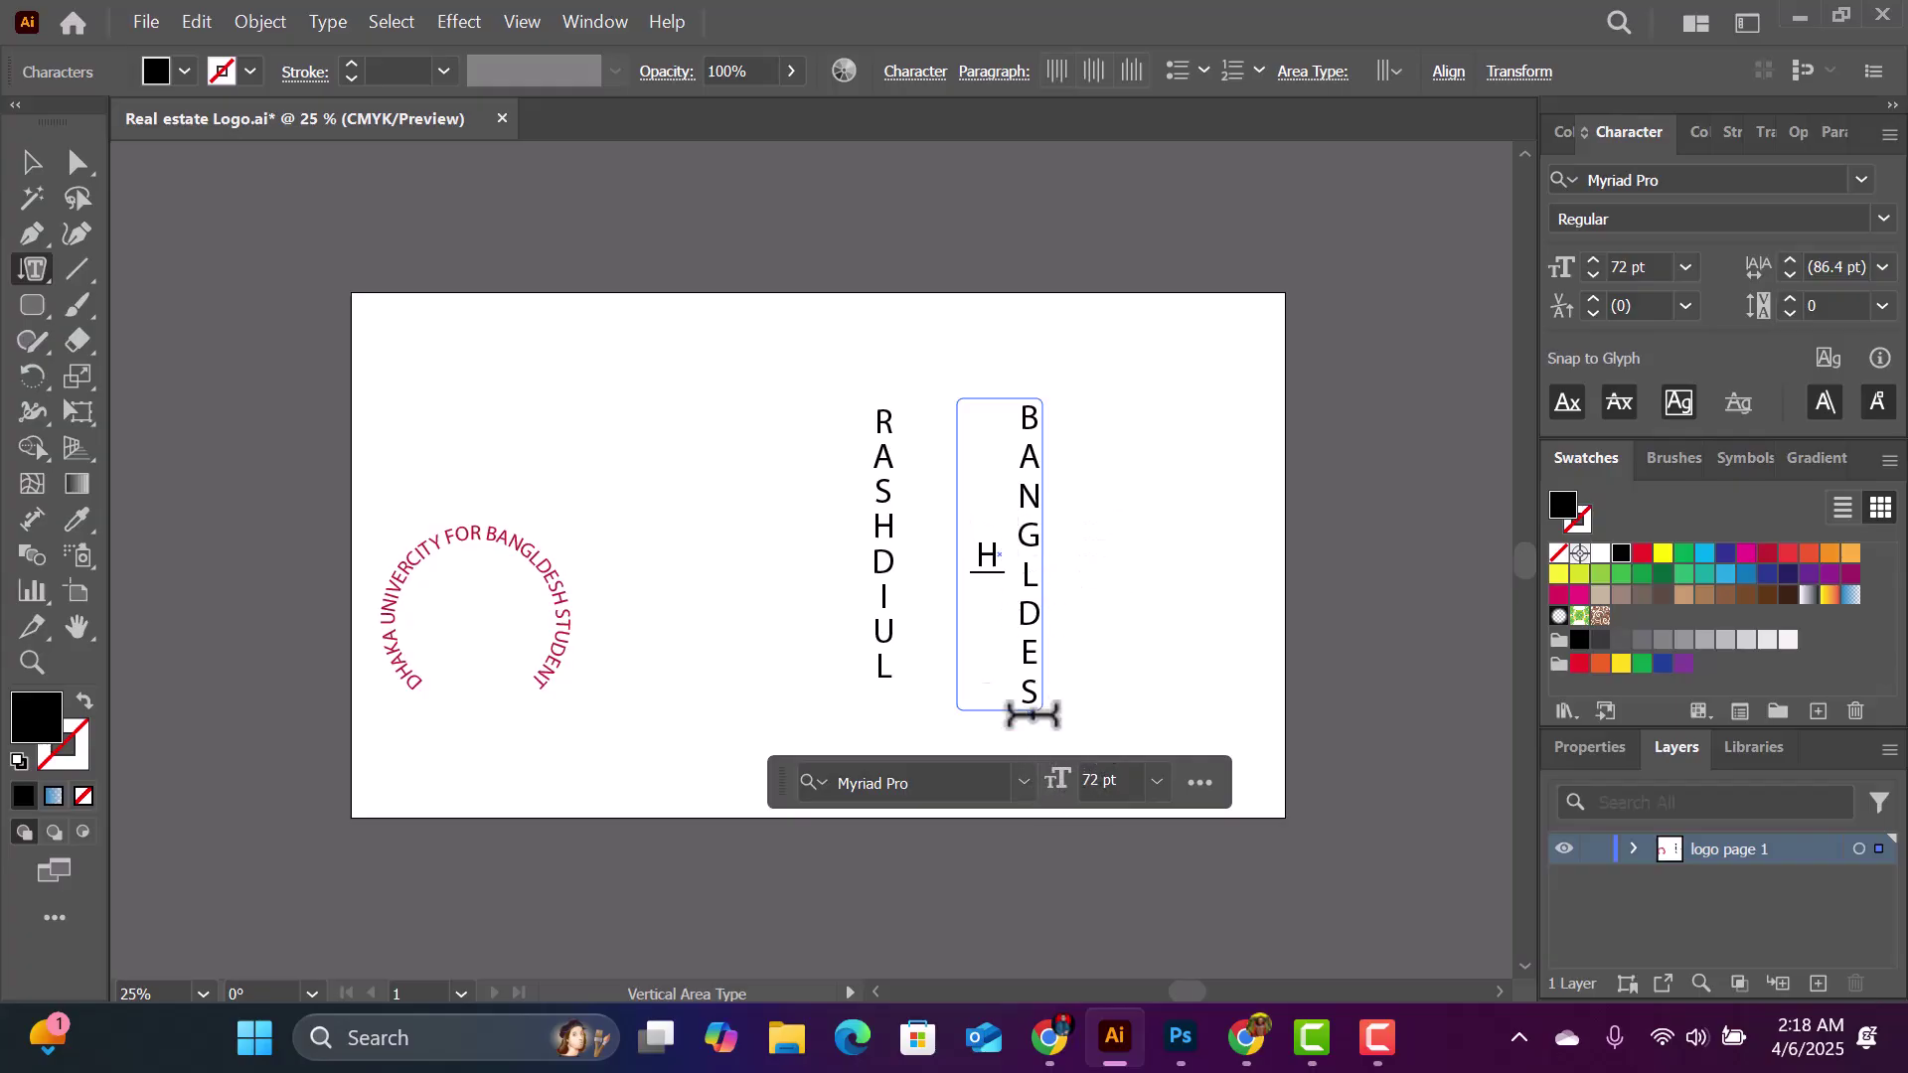
Step: Make the BANGLDESH frame taller and narrower so every letter shows in one column
click(28, 169)
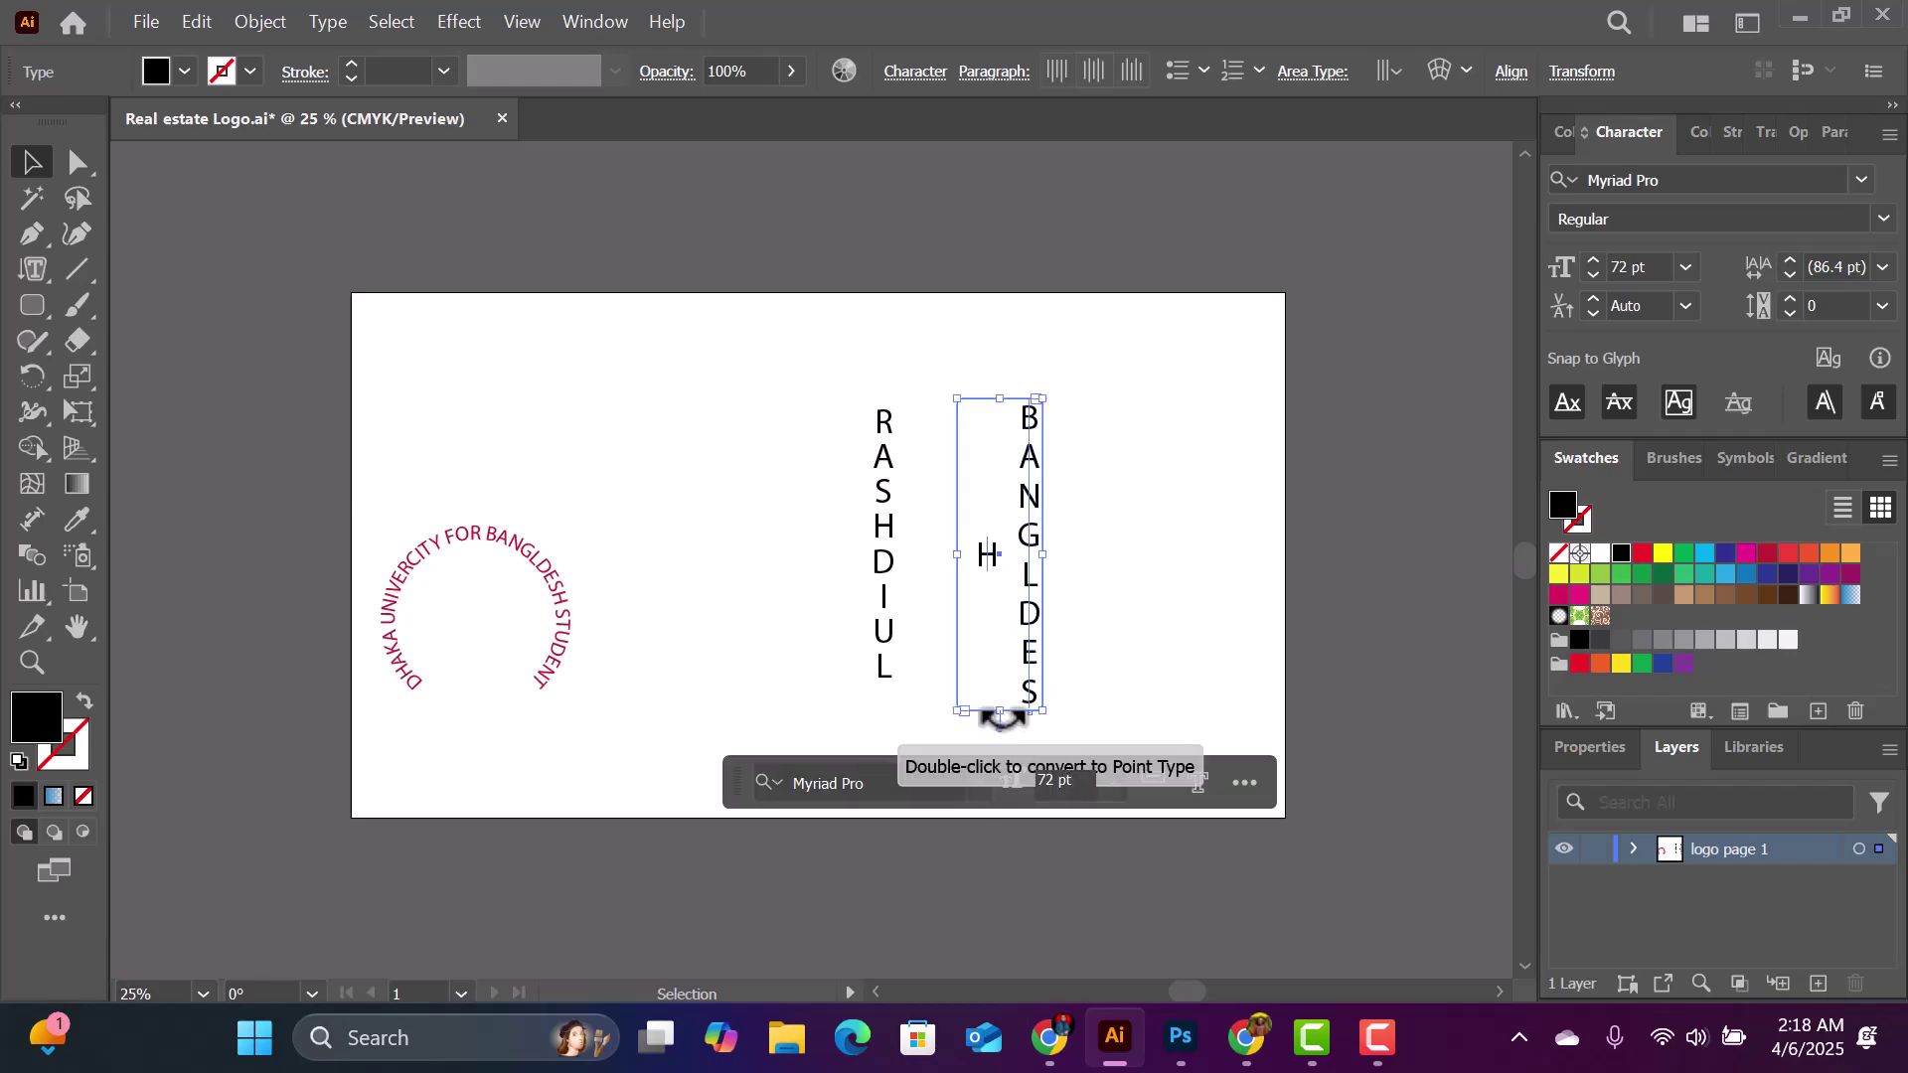
drag(1005, 730, 999, 762)
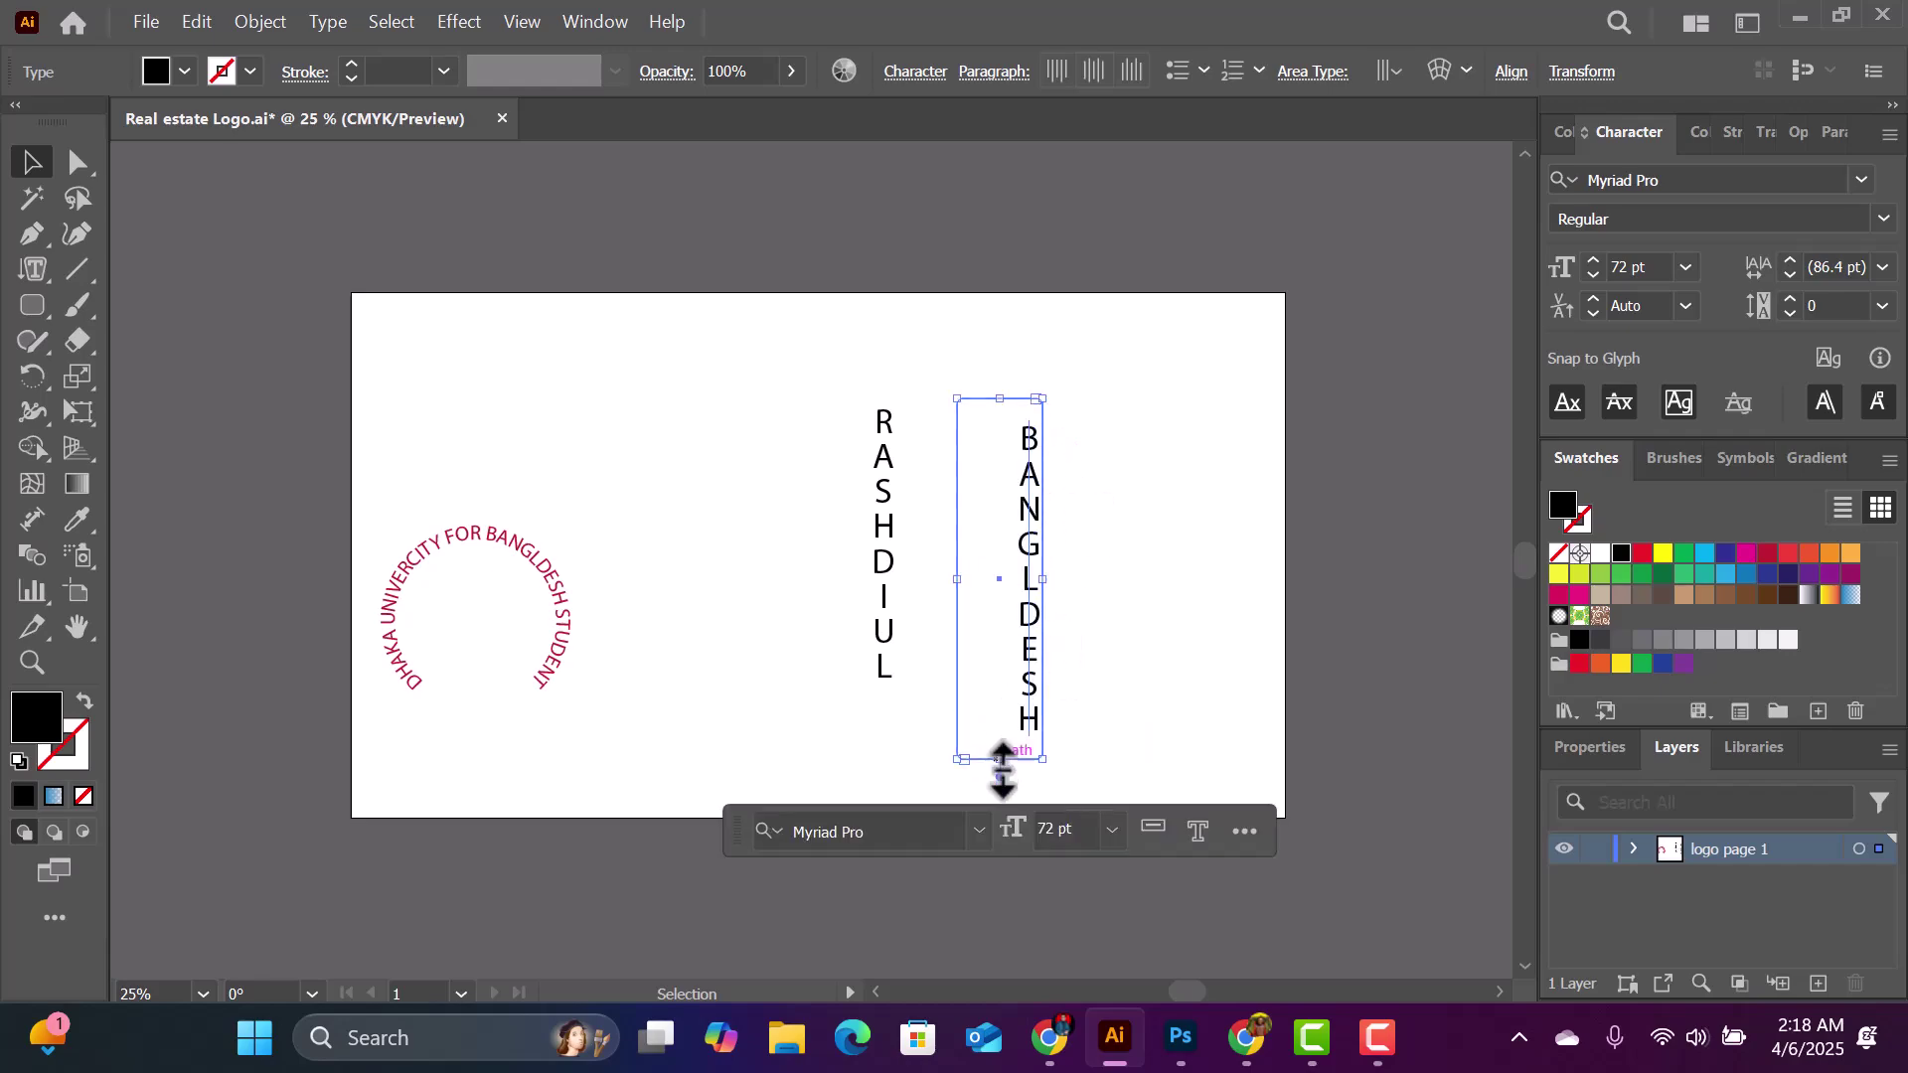
drag(958, 579, 1012, 592)
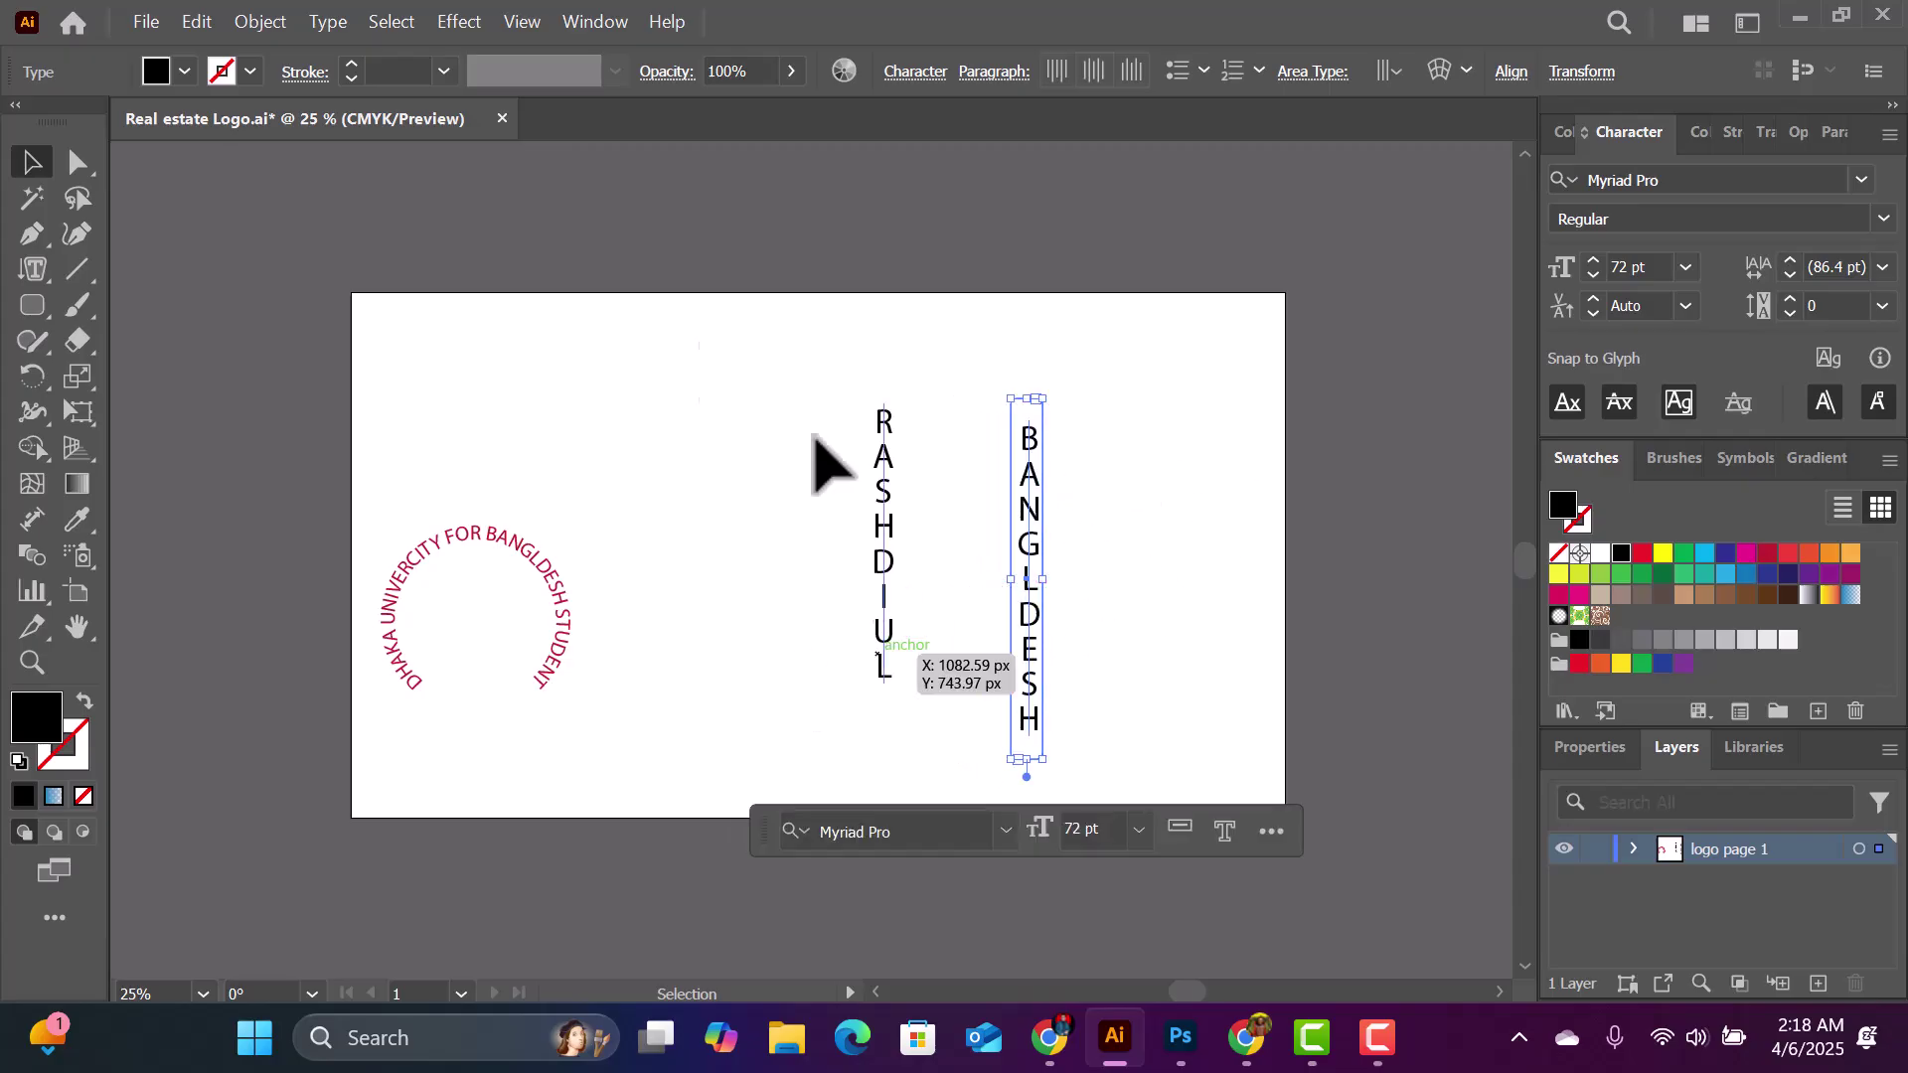
click(29, 270)
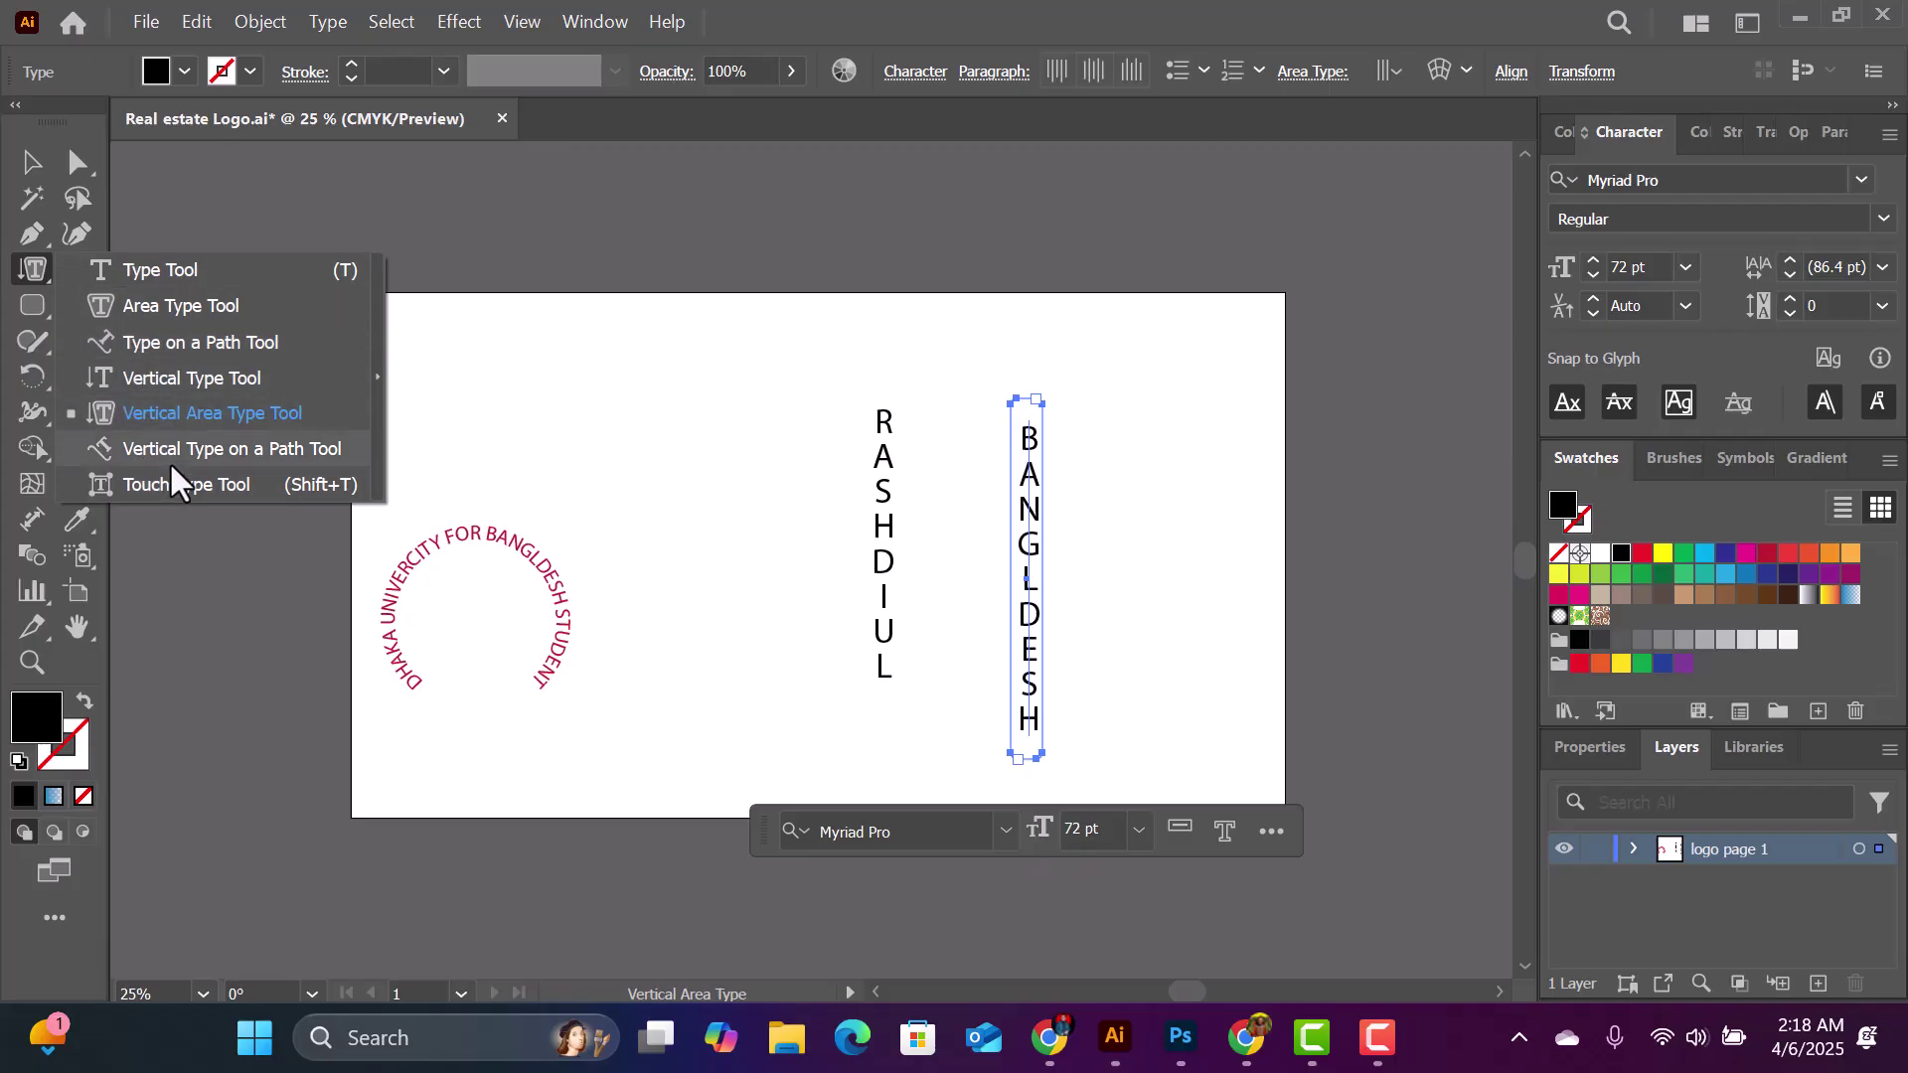
Step: Draw a wide rounded rectangle near the top left and run vertical 'I AM FREELANCER…' text around it
click(286, 450)
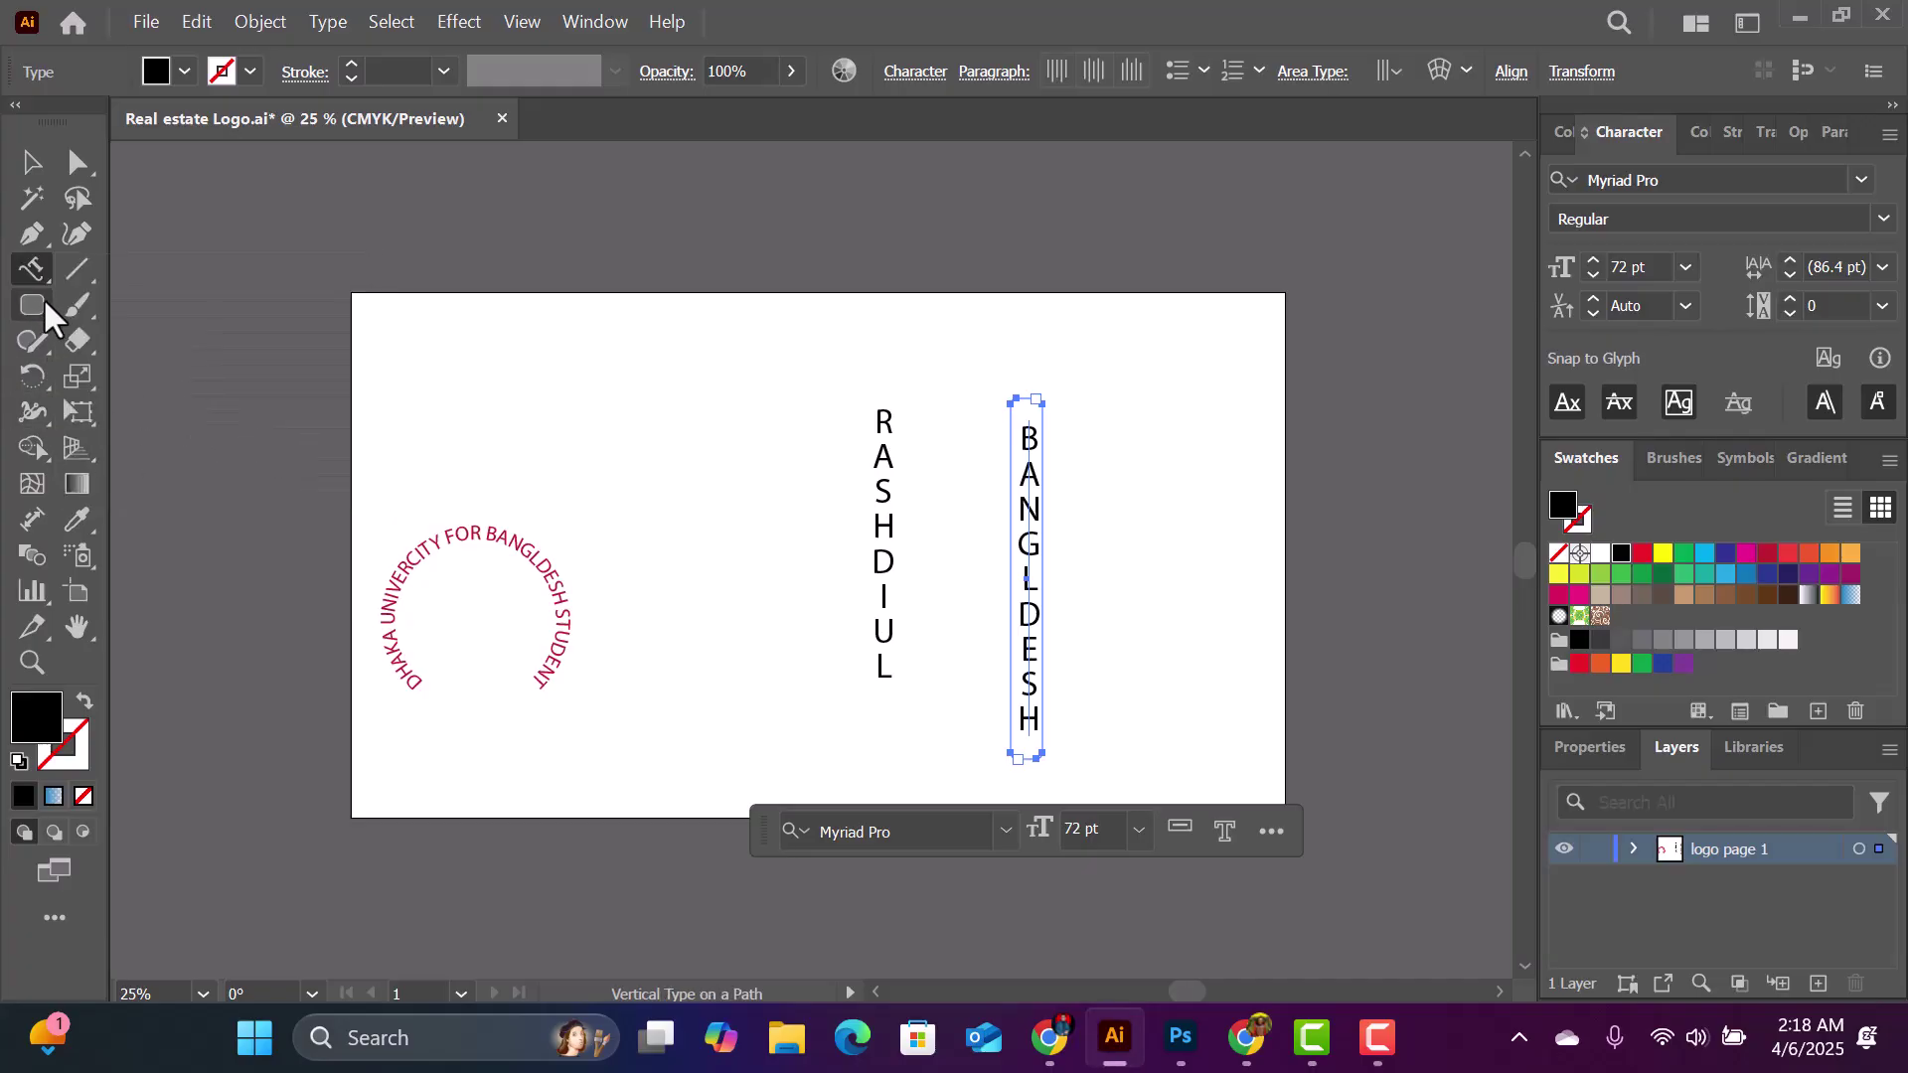
drag(34, 306, 198, 337)
drag(444, 367, 750, 423)
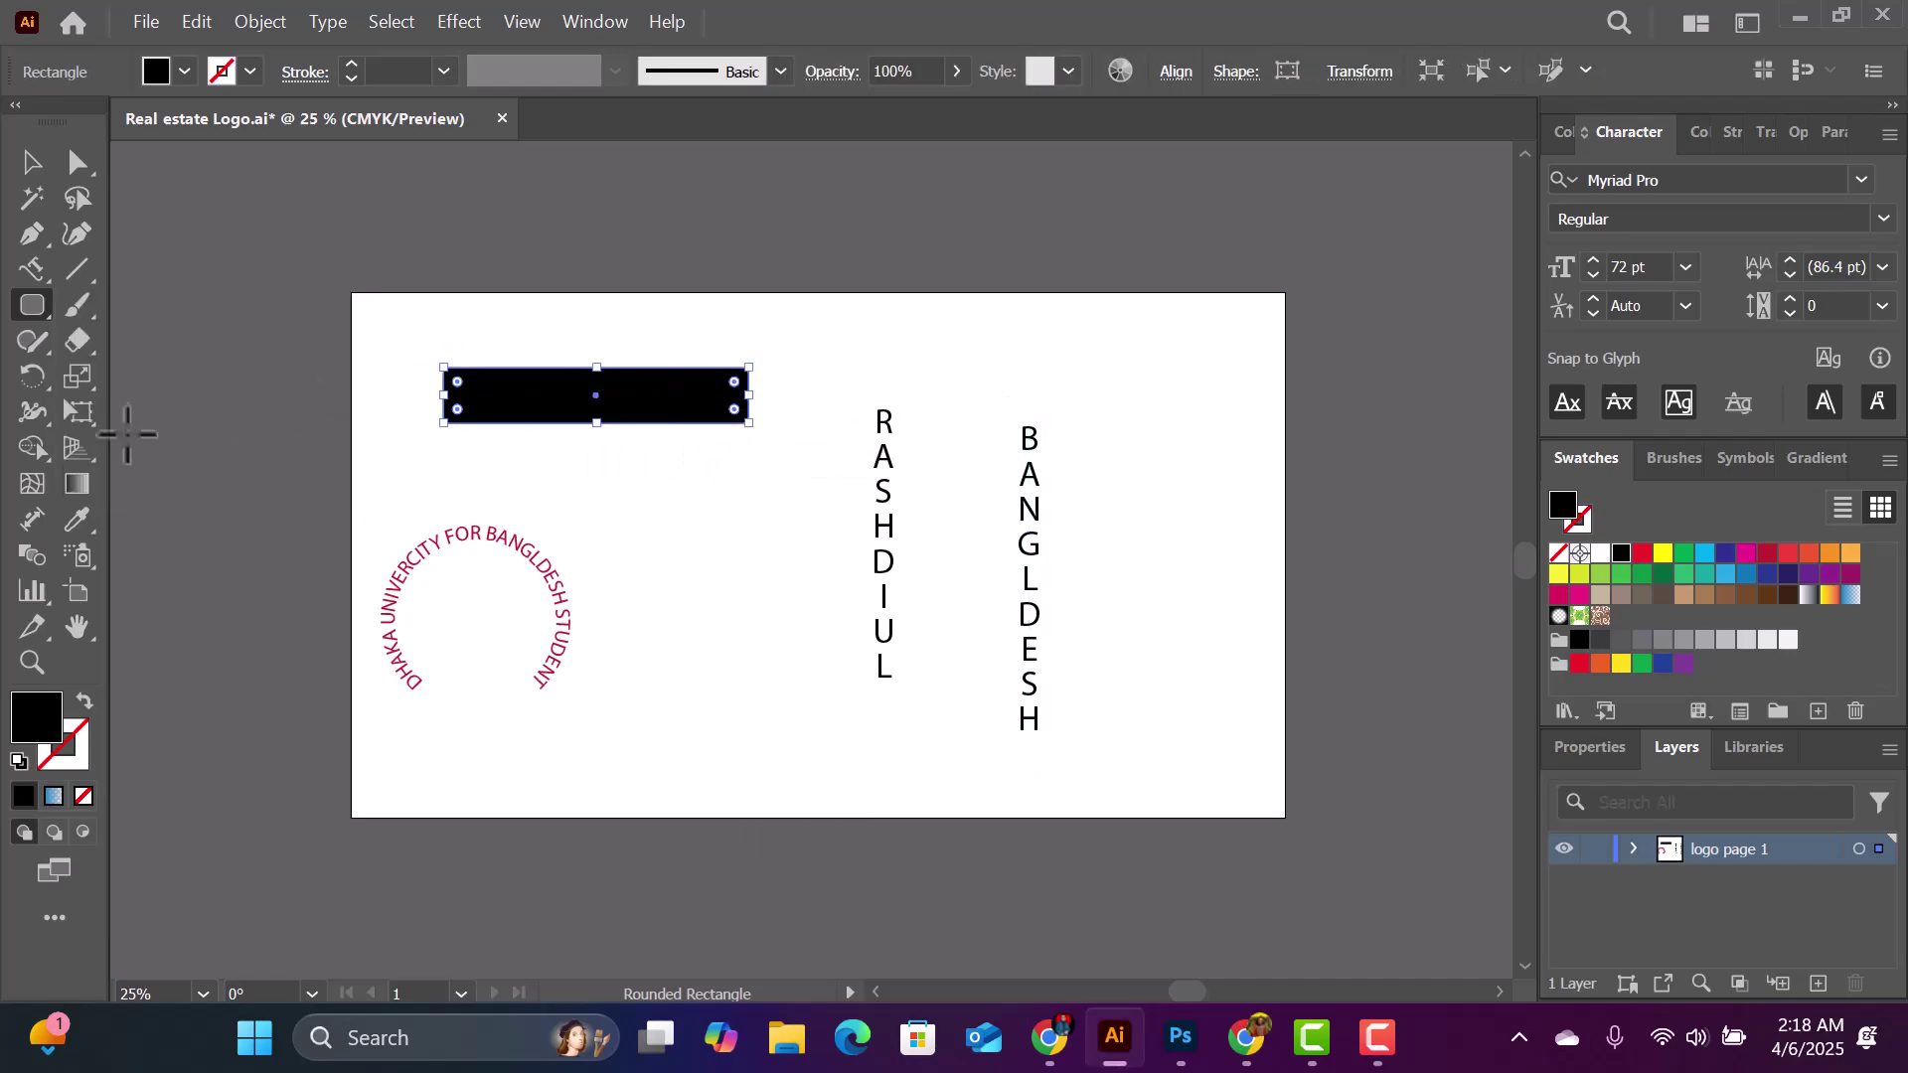
click(38, 272)
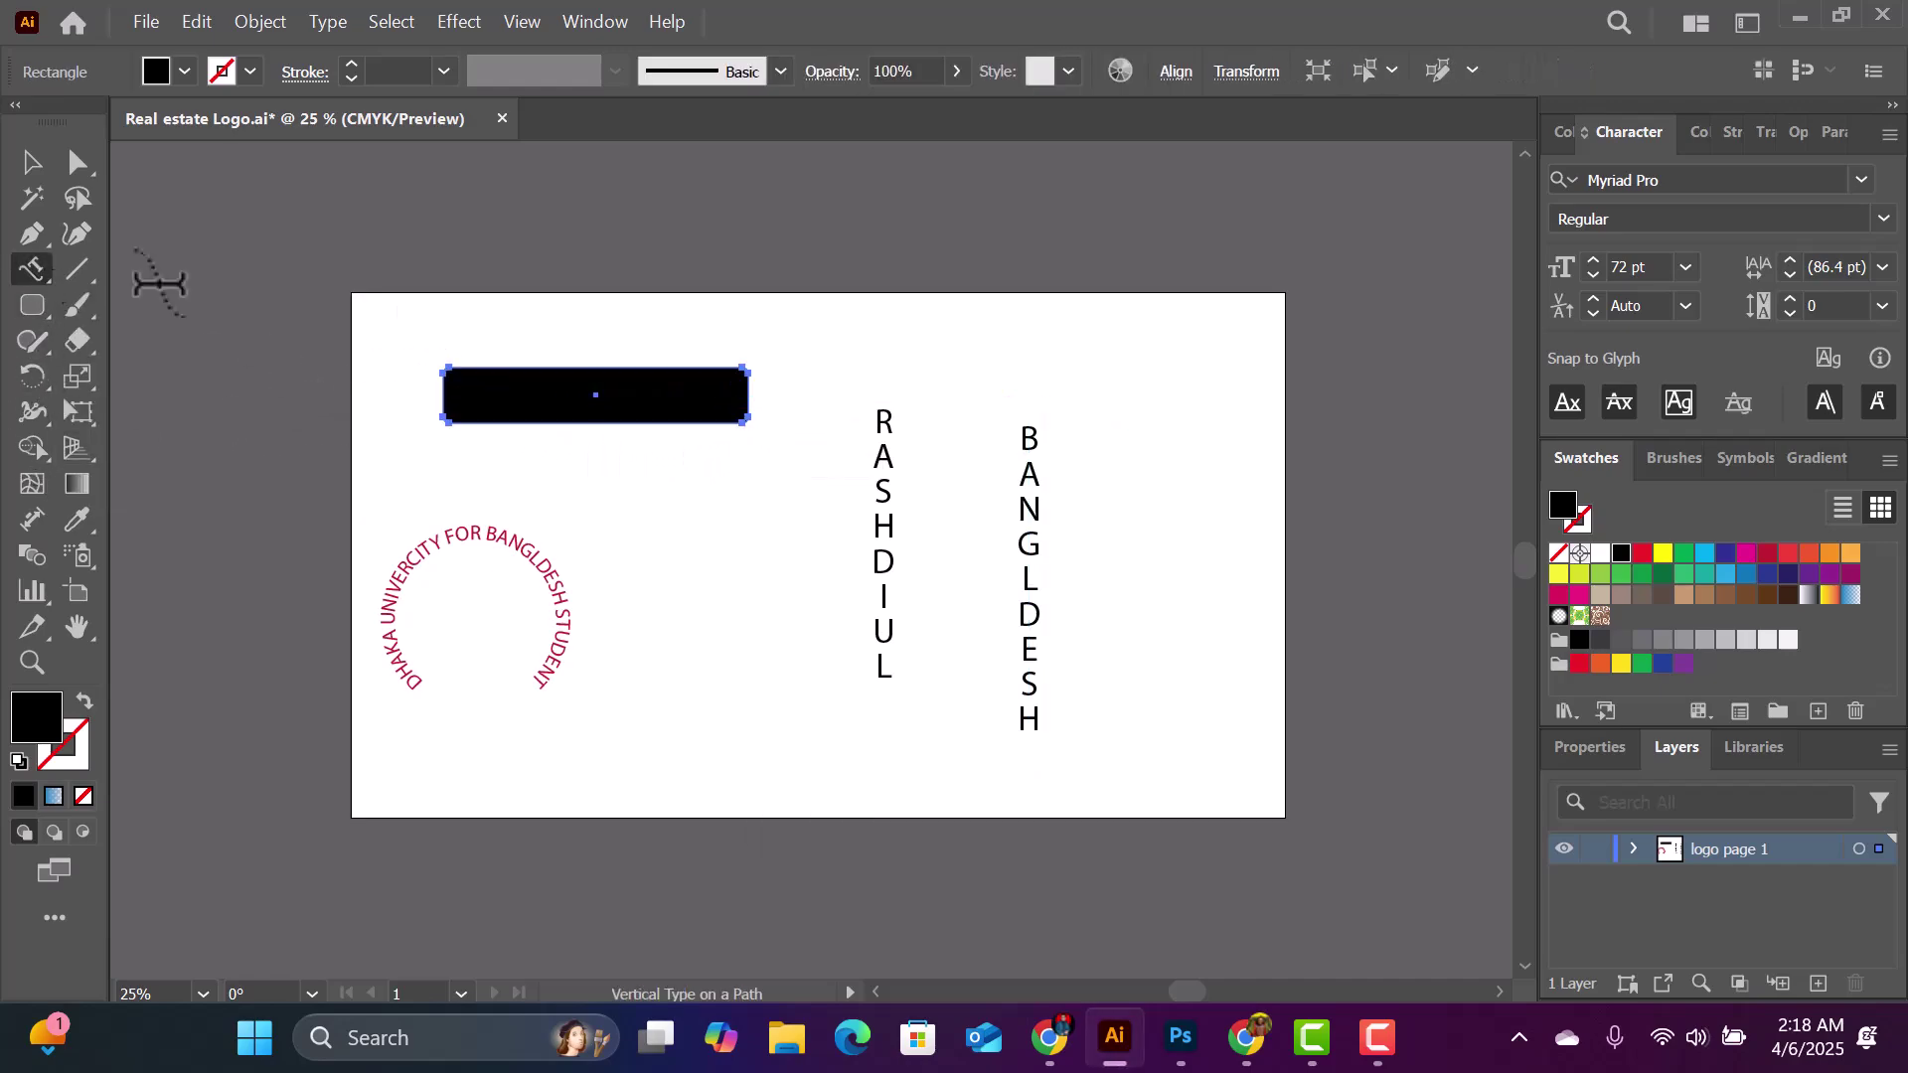
click(470, 370)
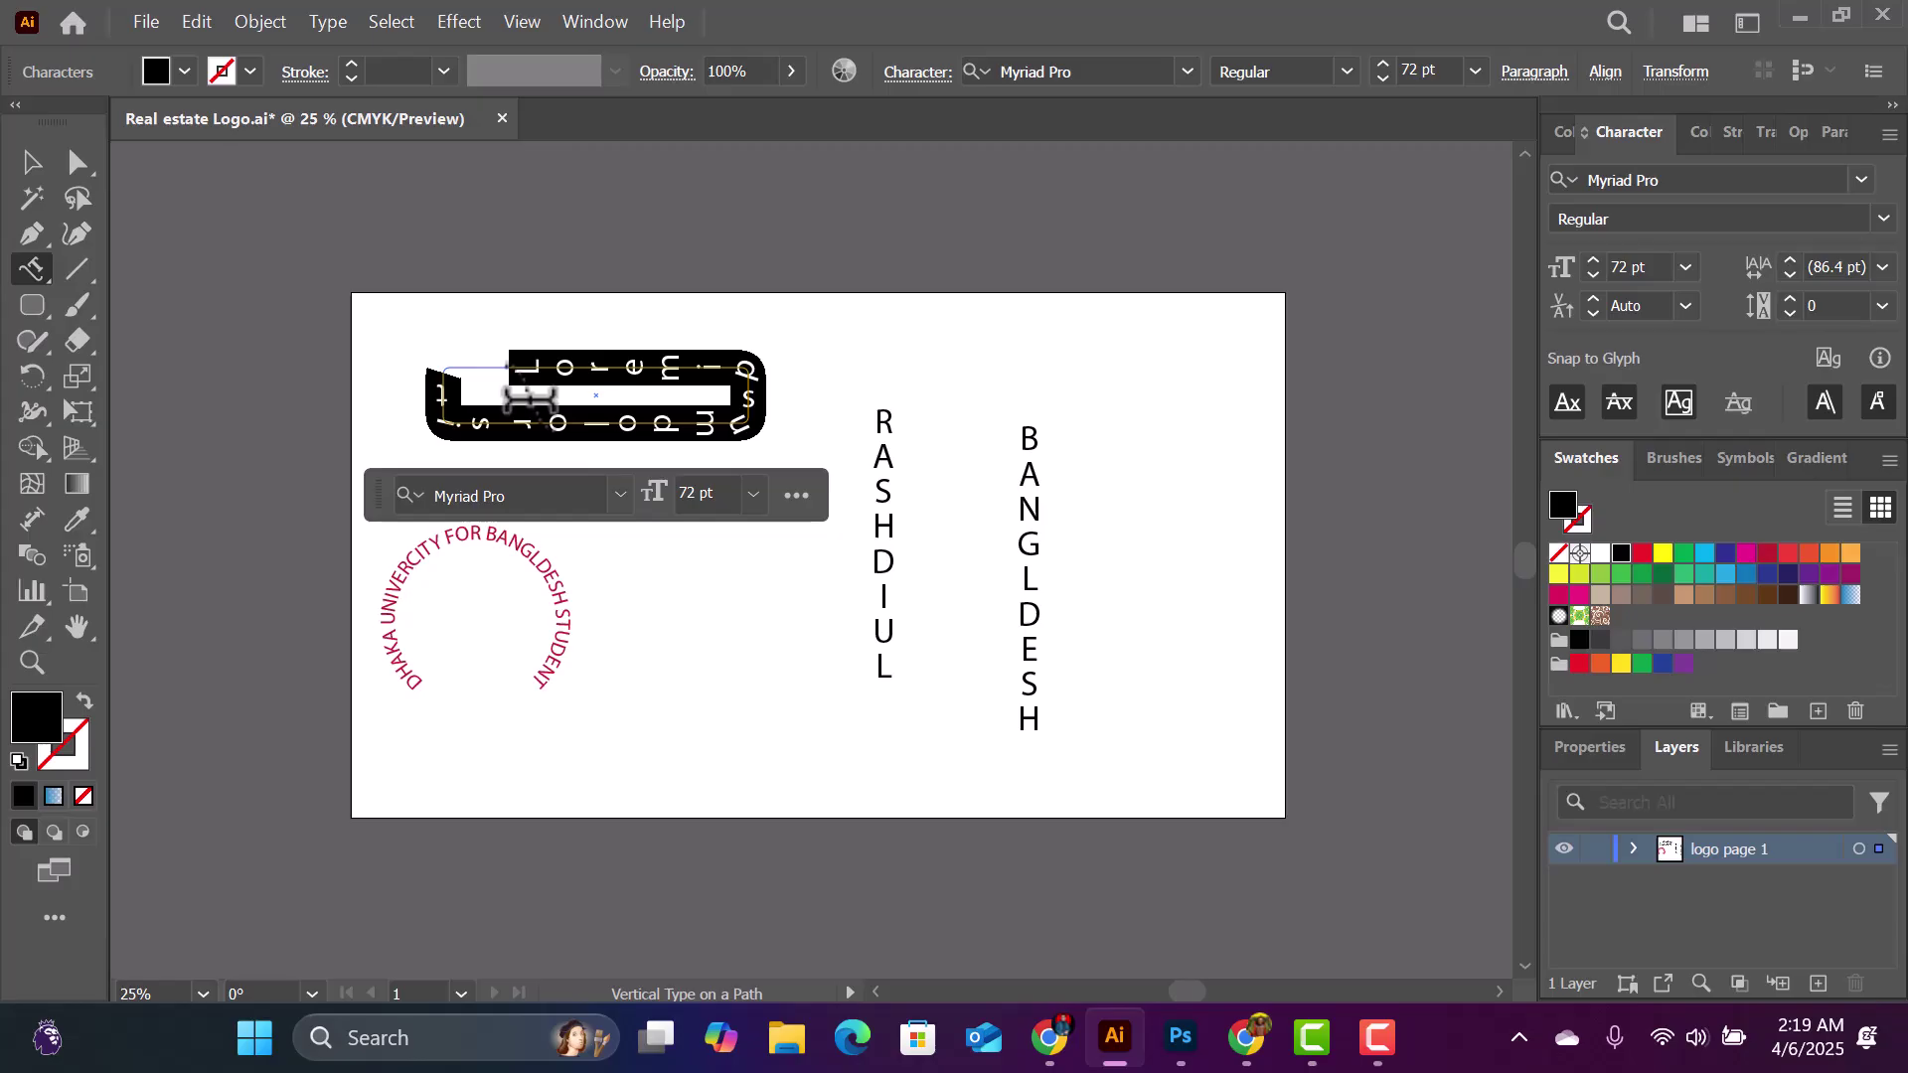
text(A)
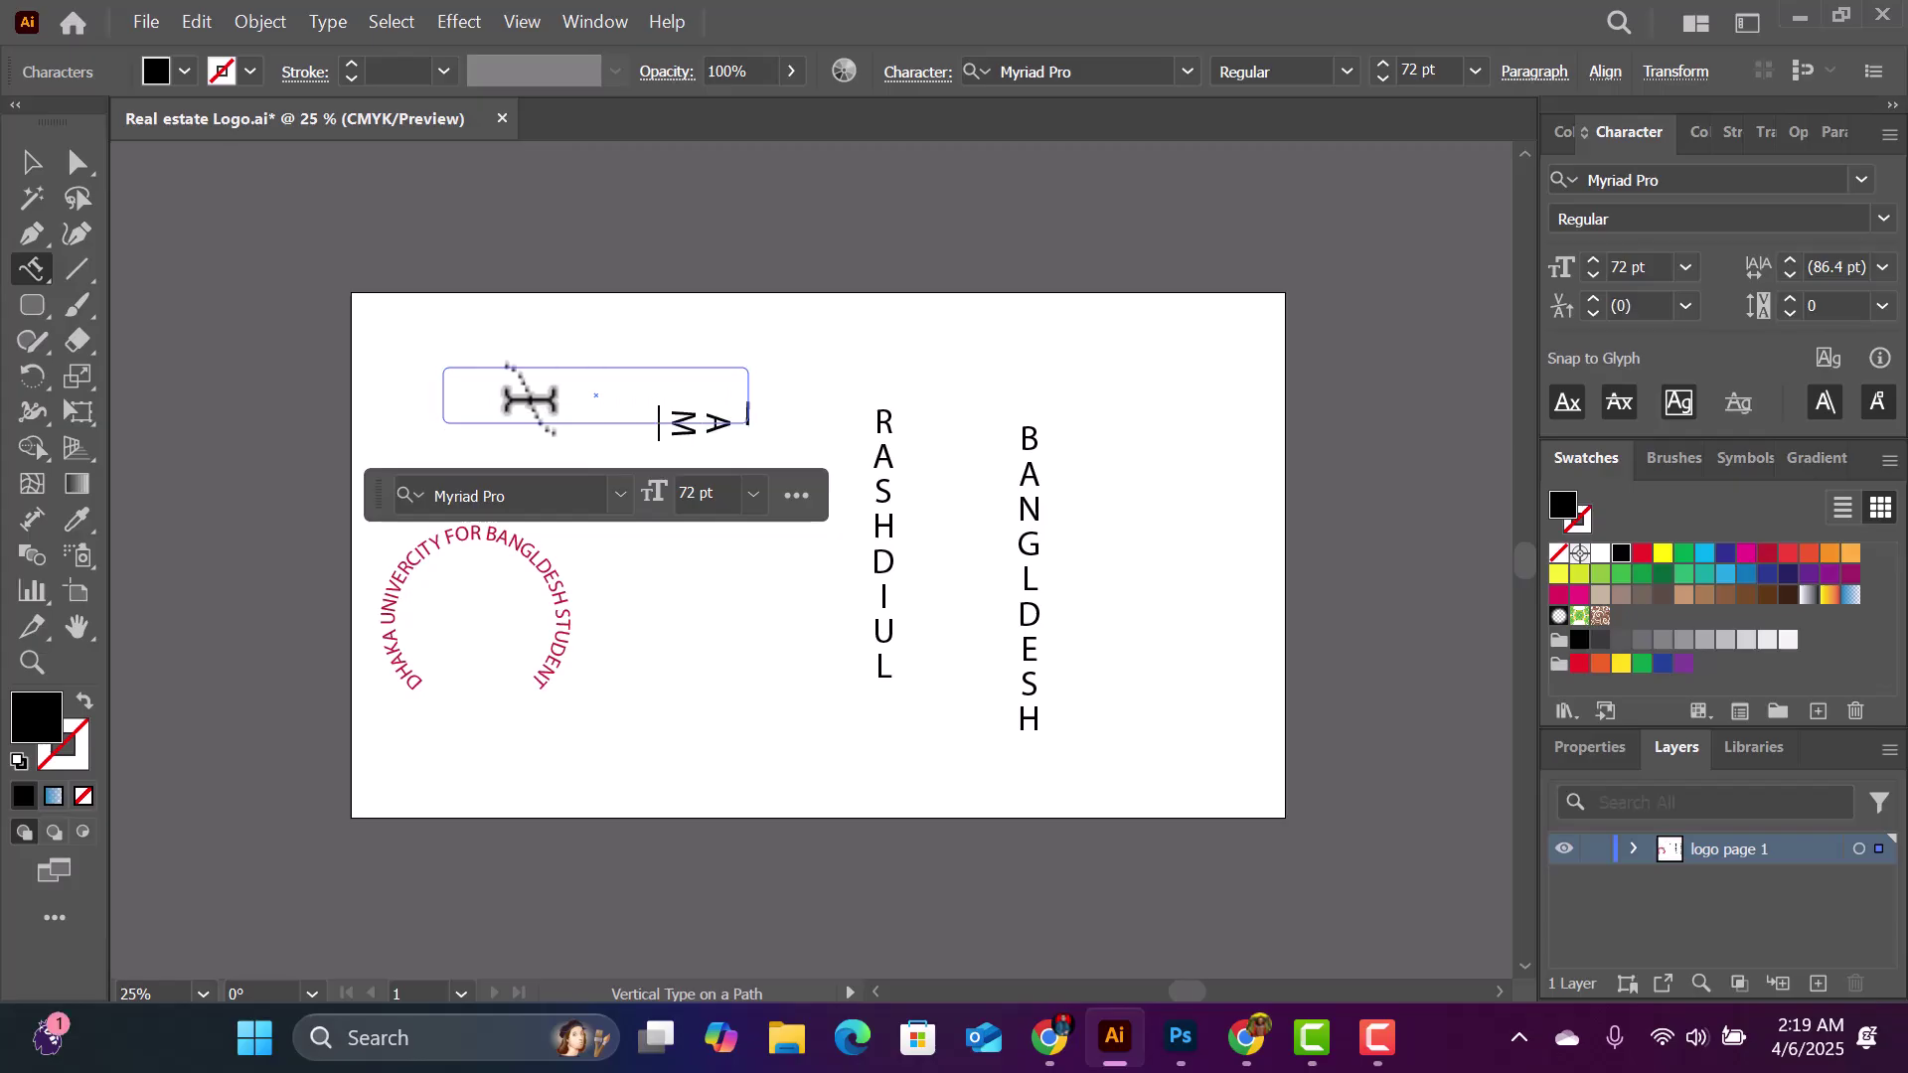
text(M FREELANCER)
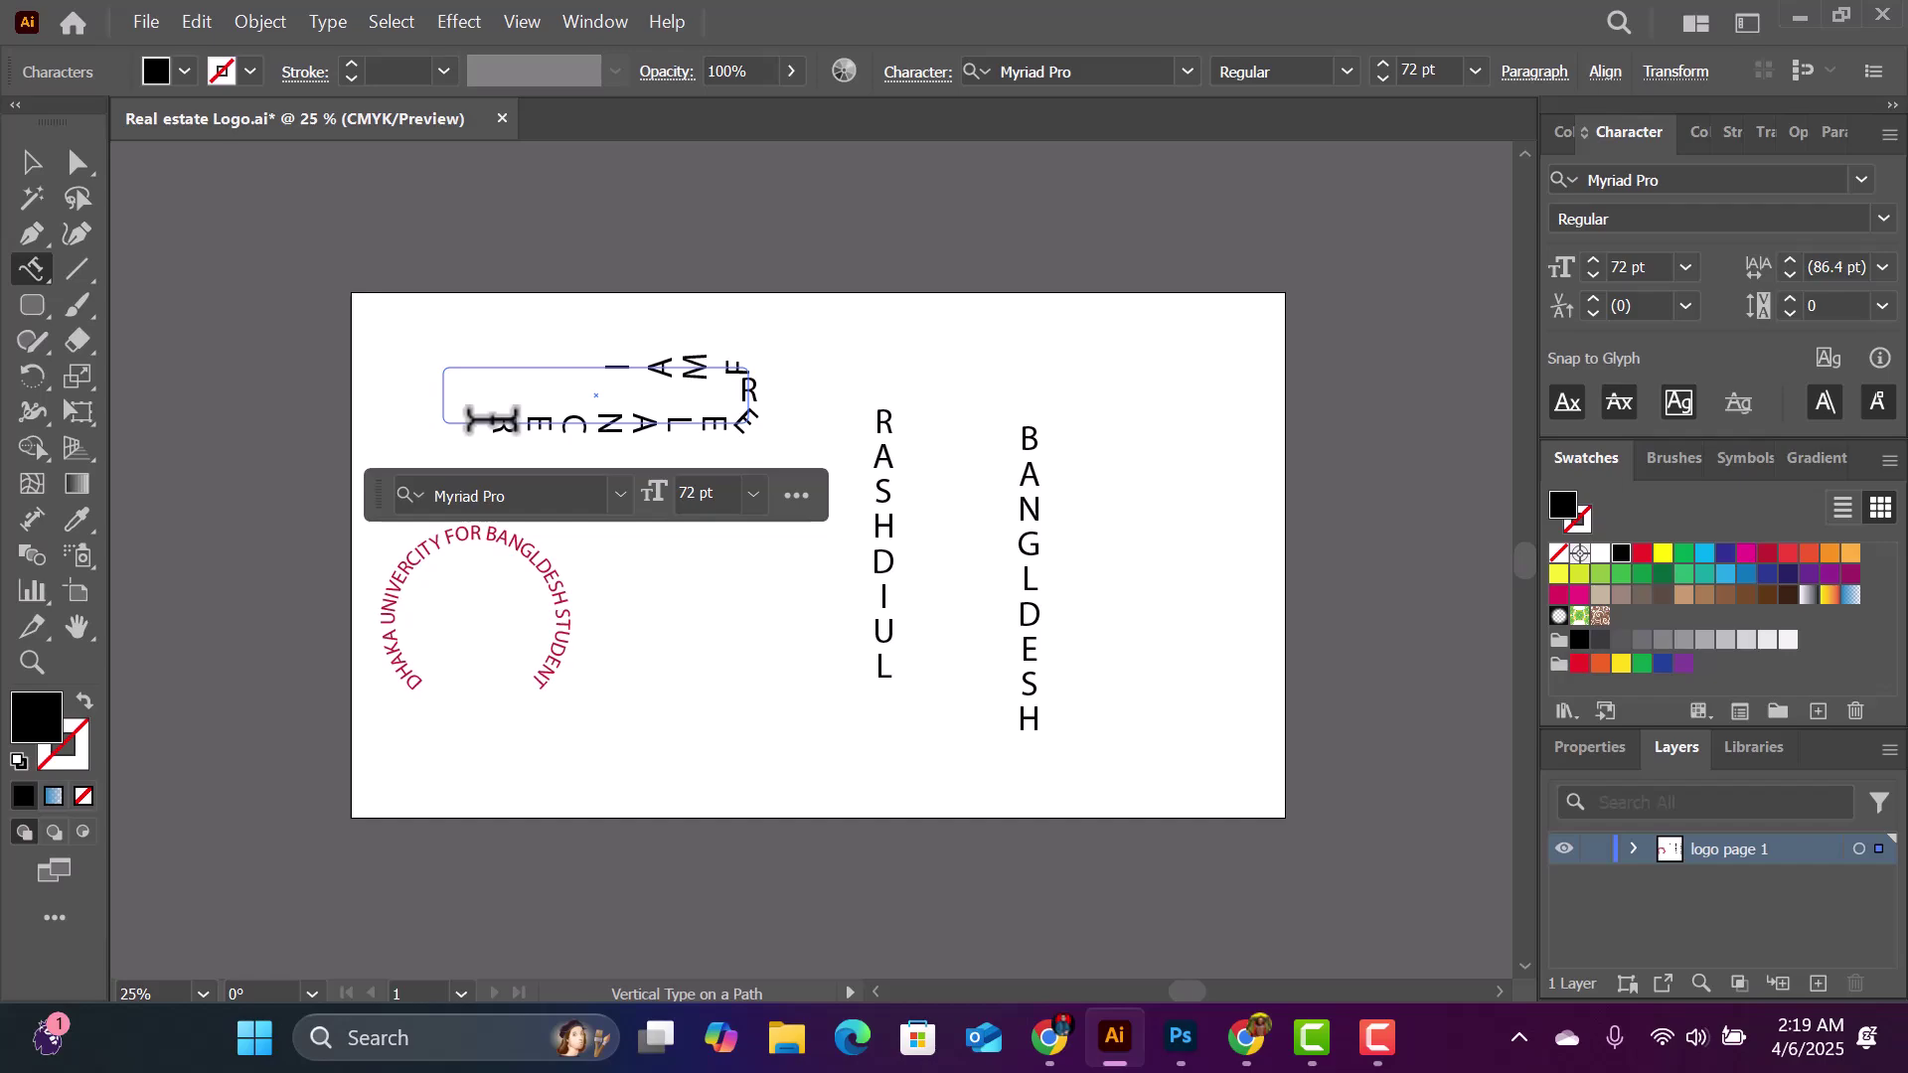
text(FOR W)
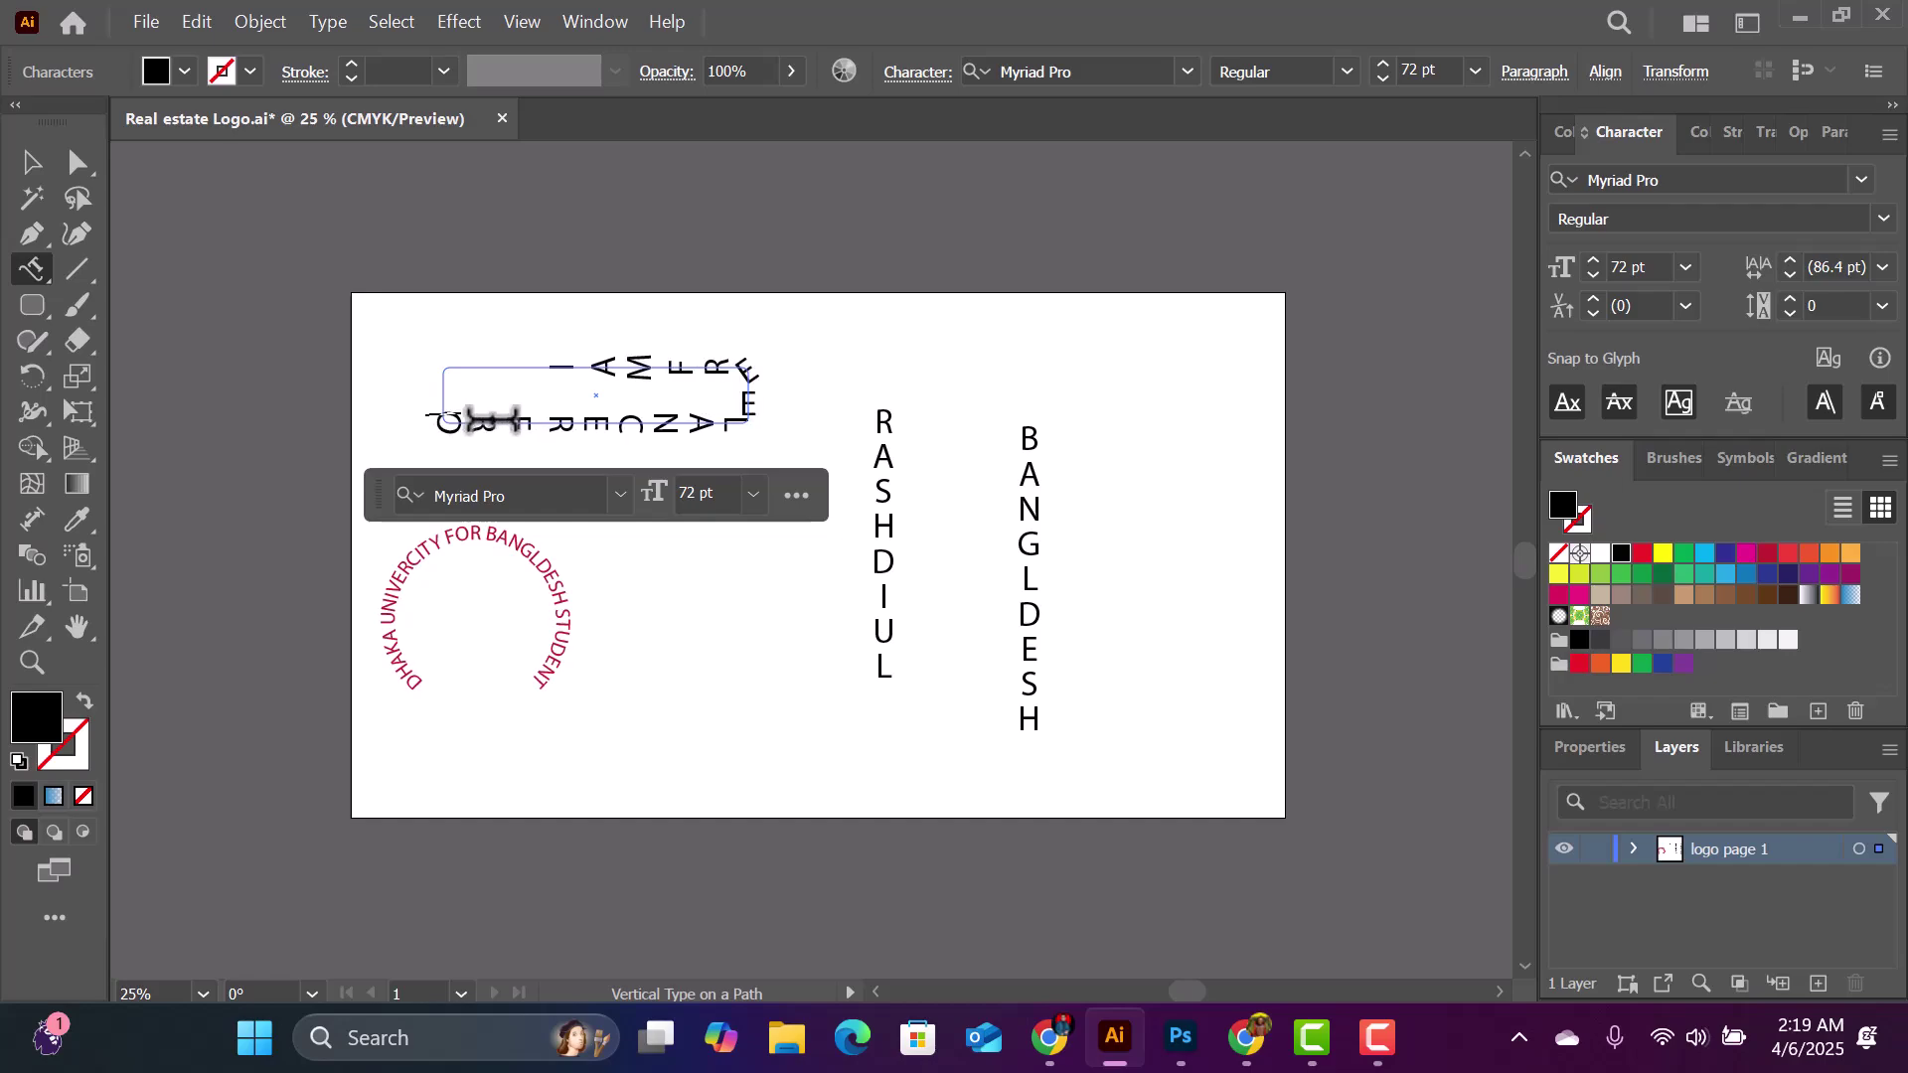
text( BAN)
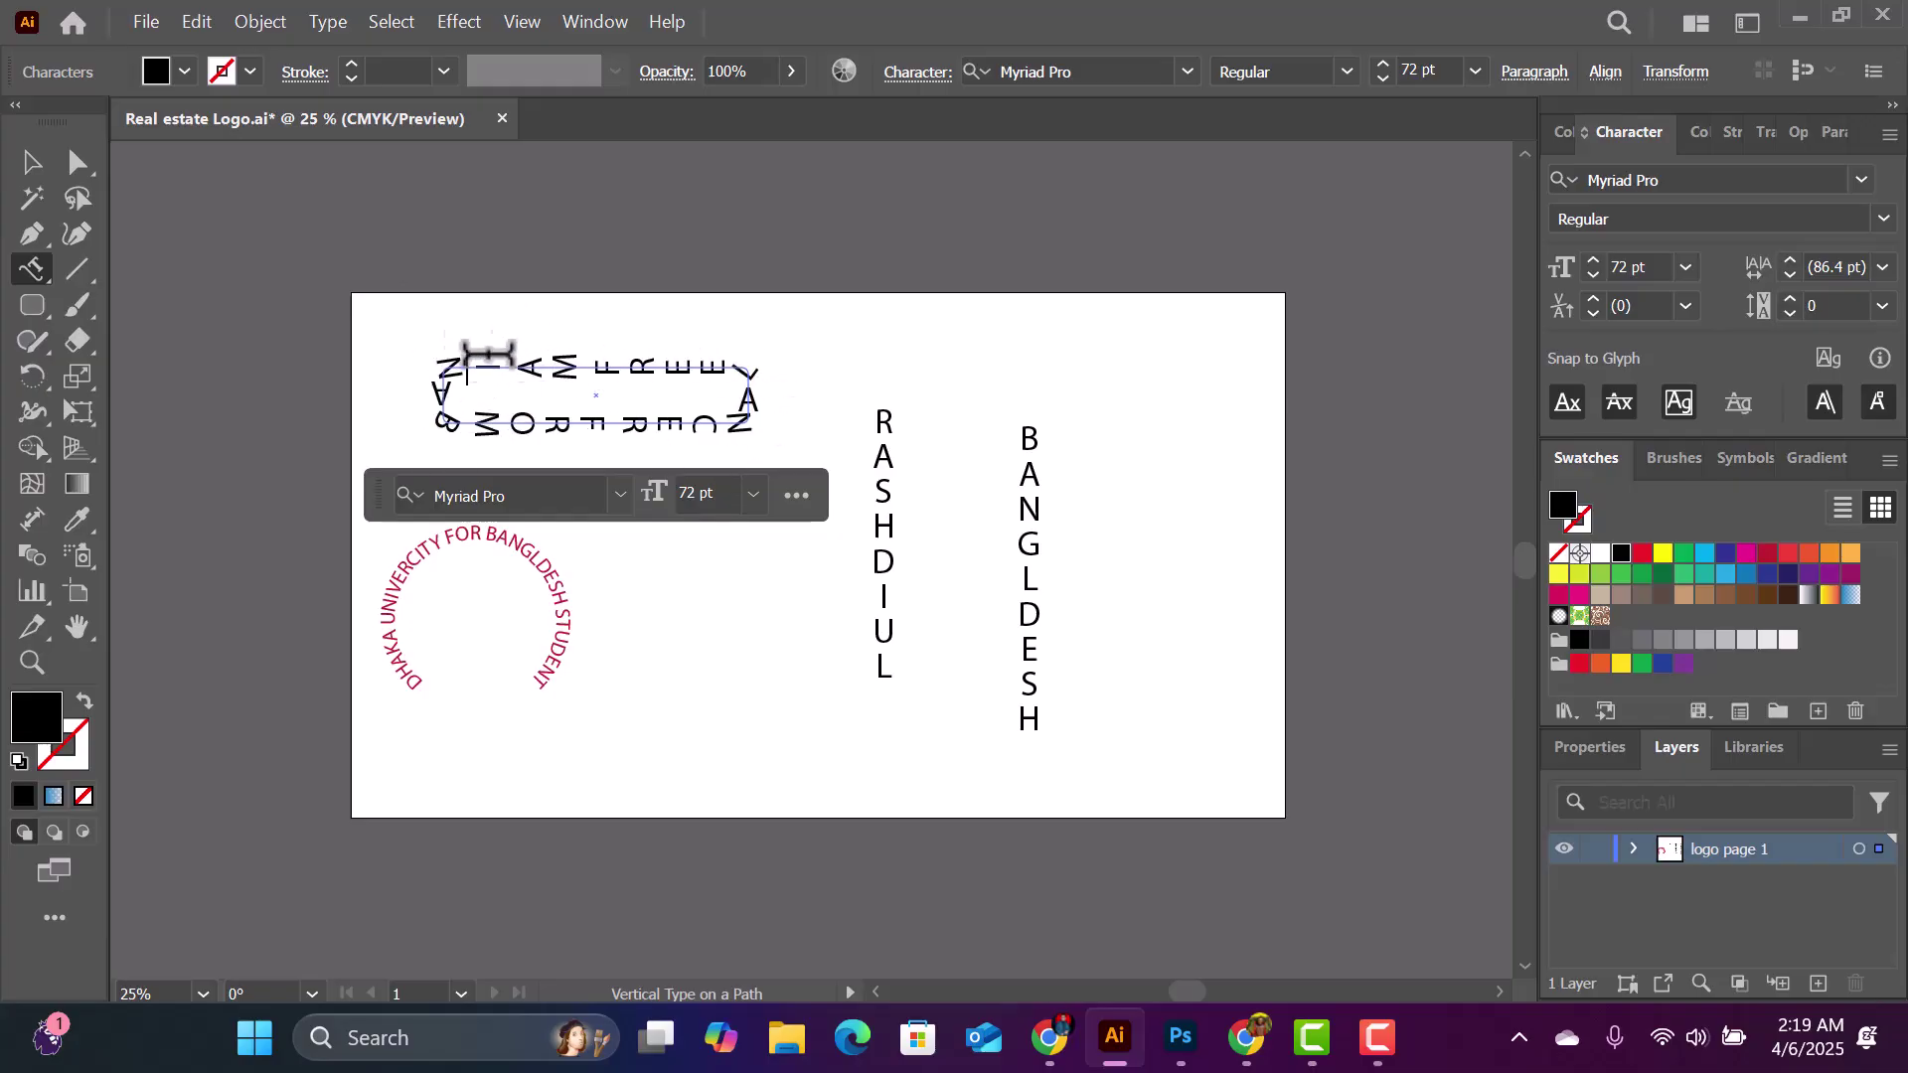
Step: Colour the path text dark navy and change its font to Milker
drag(686, 388, 316, 308)
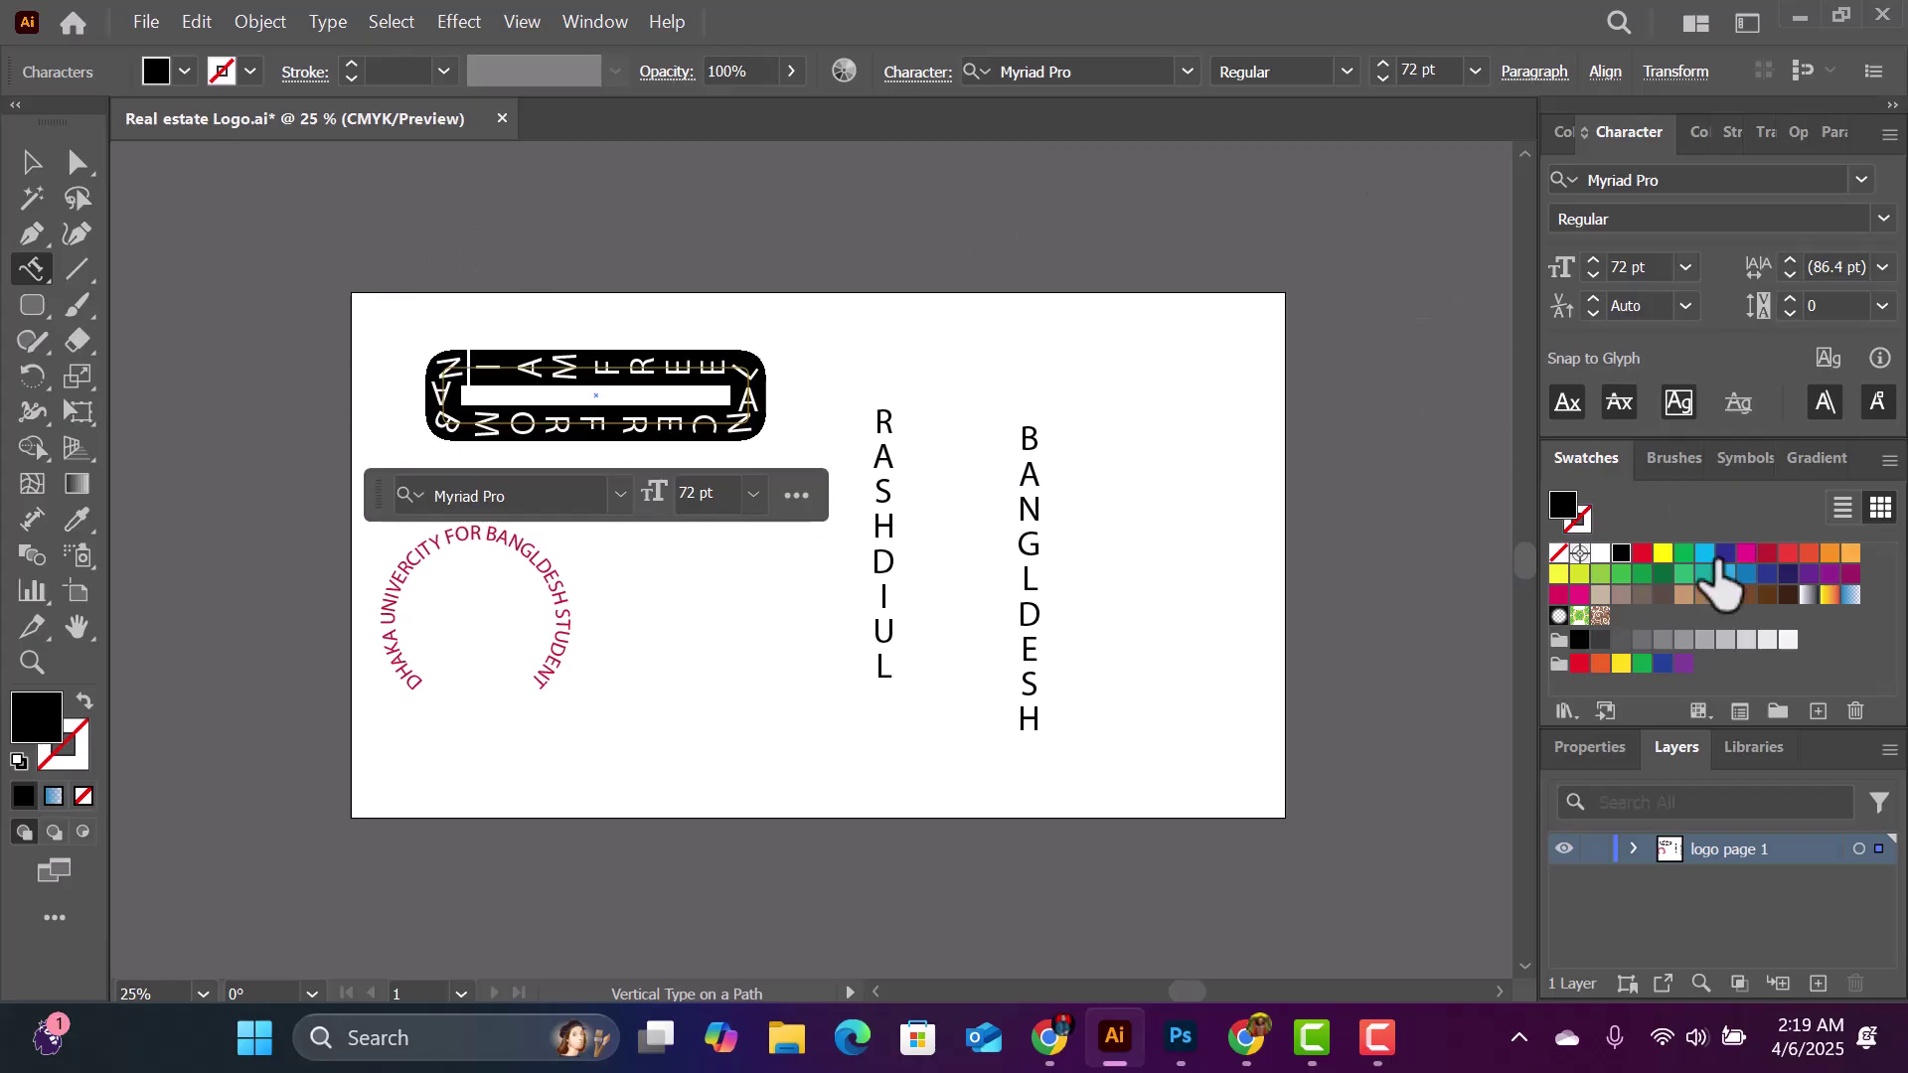
click(1789, 575)
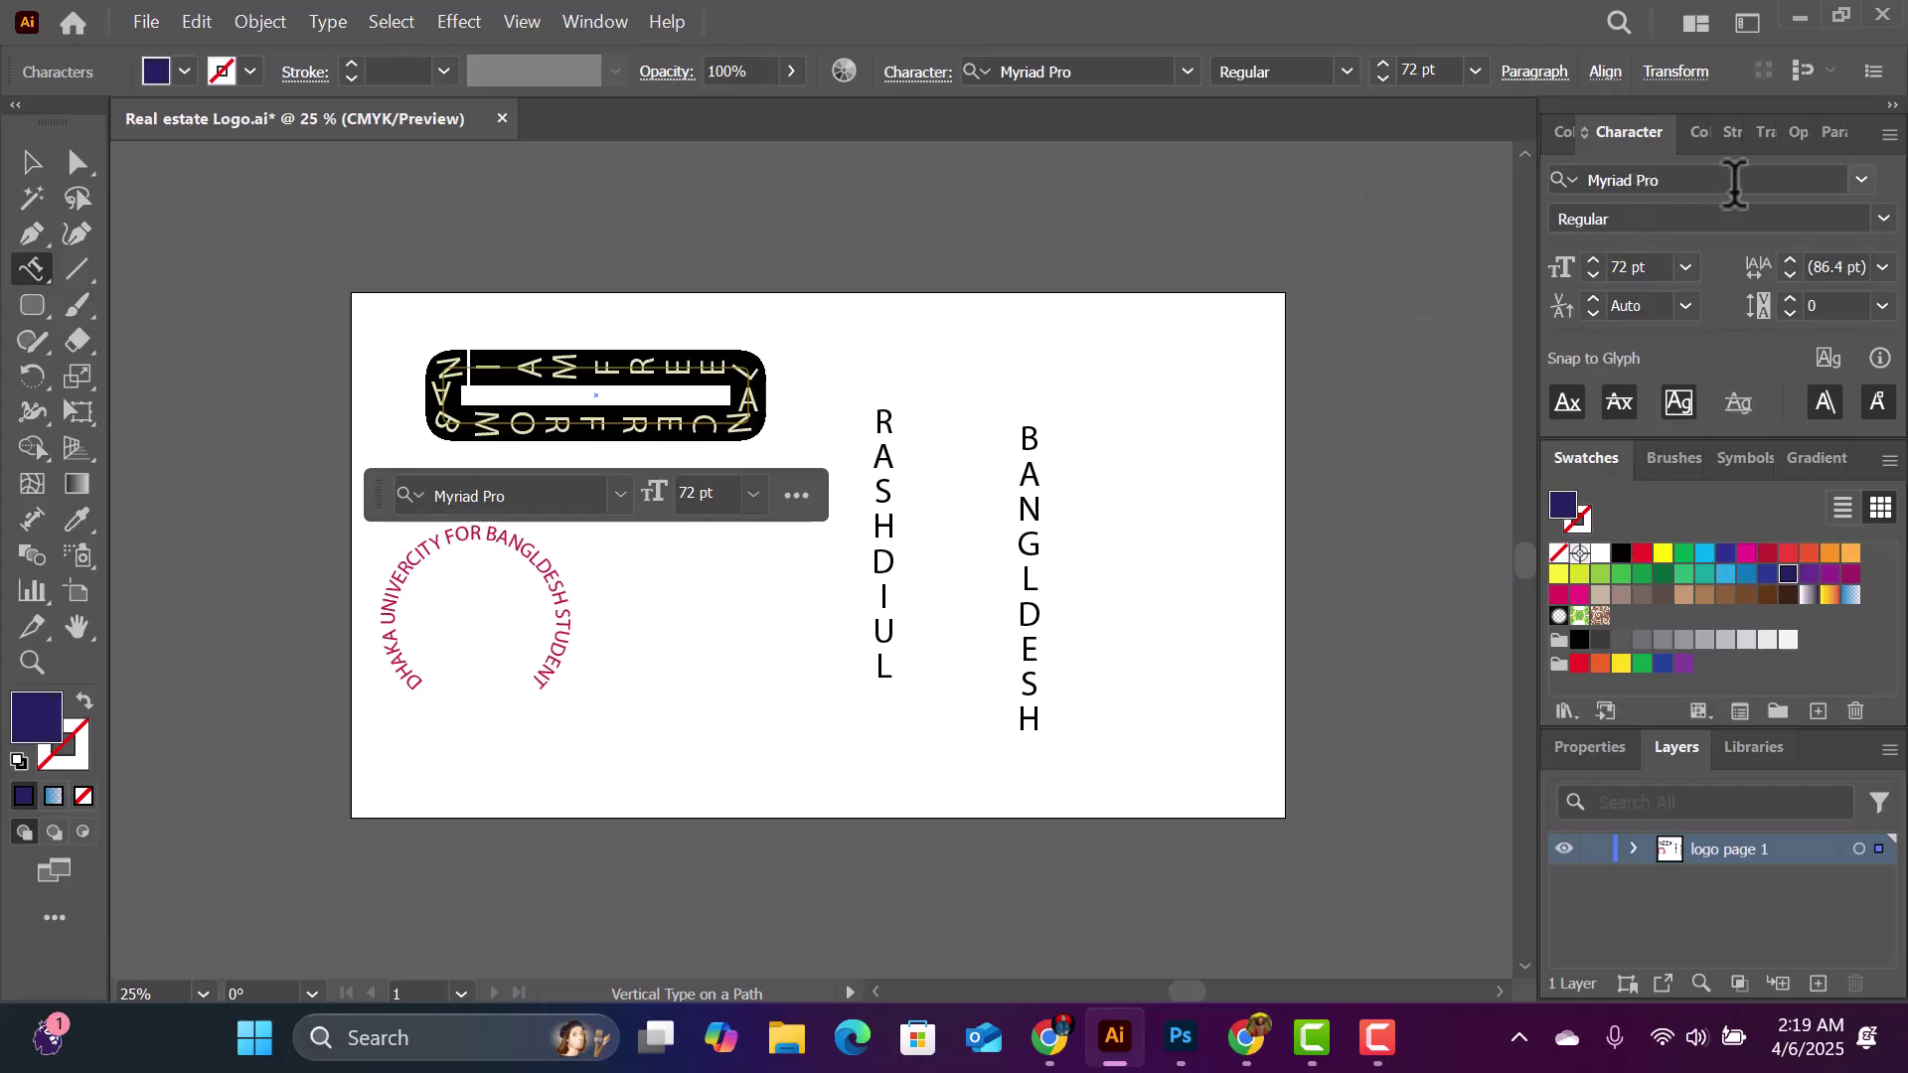
click(1862, 180)
click(1679, 610)
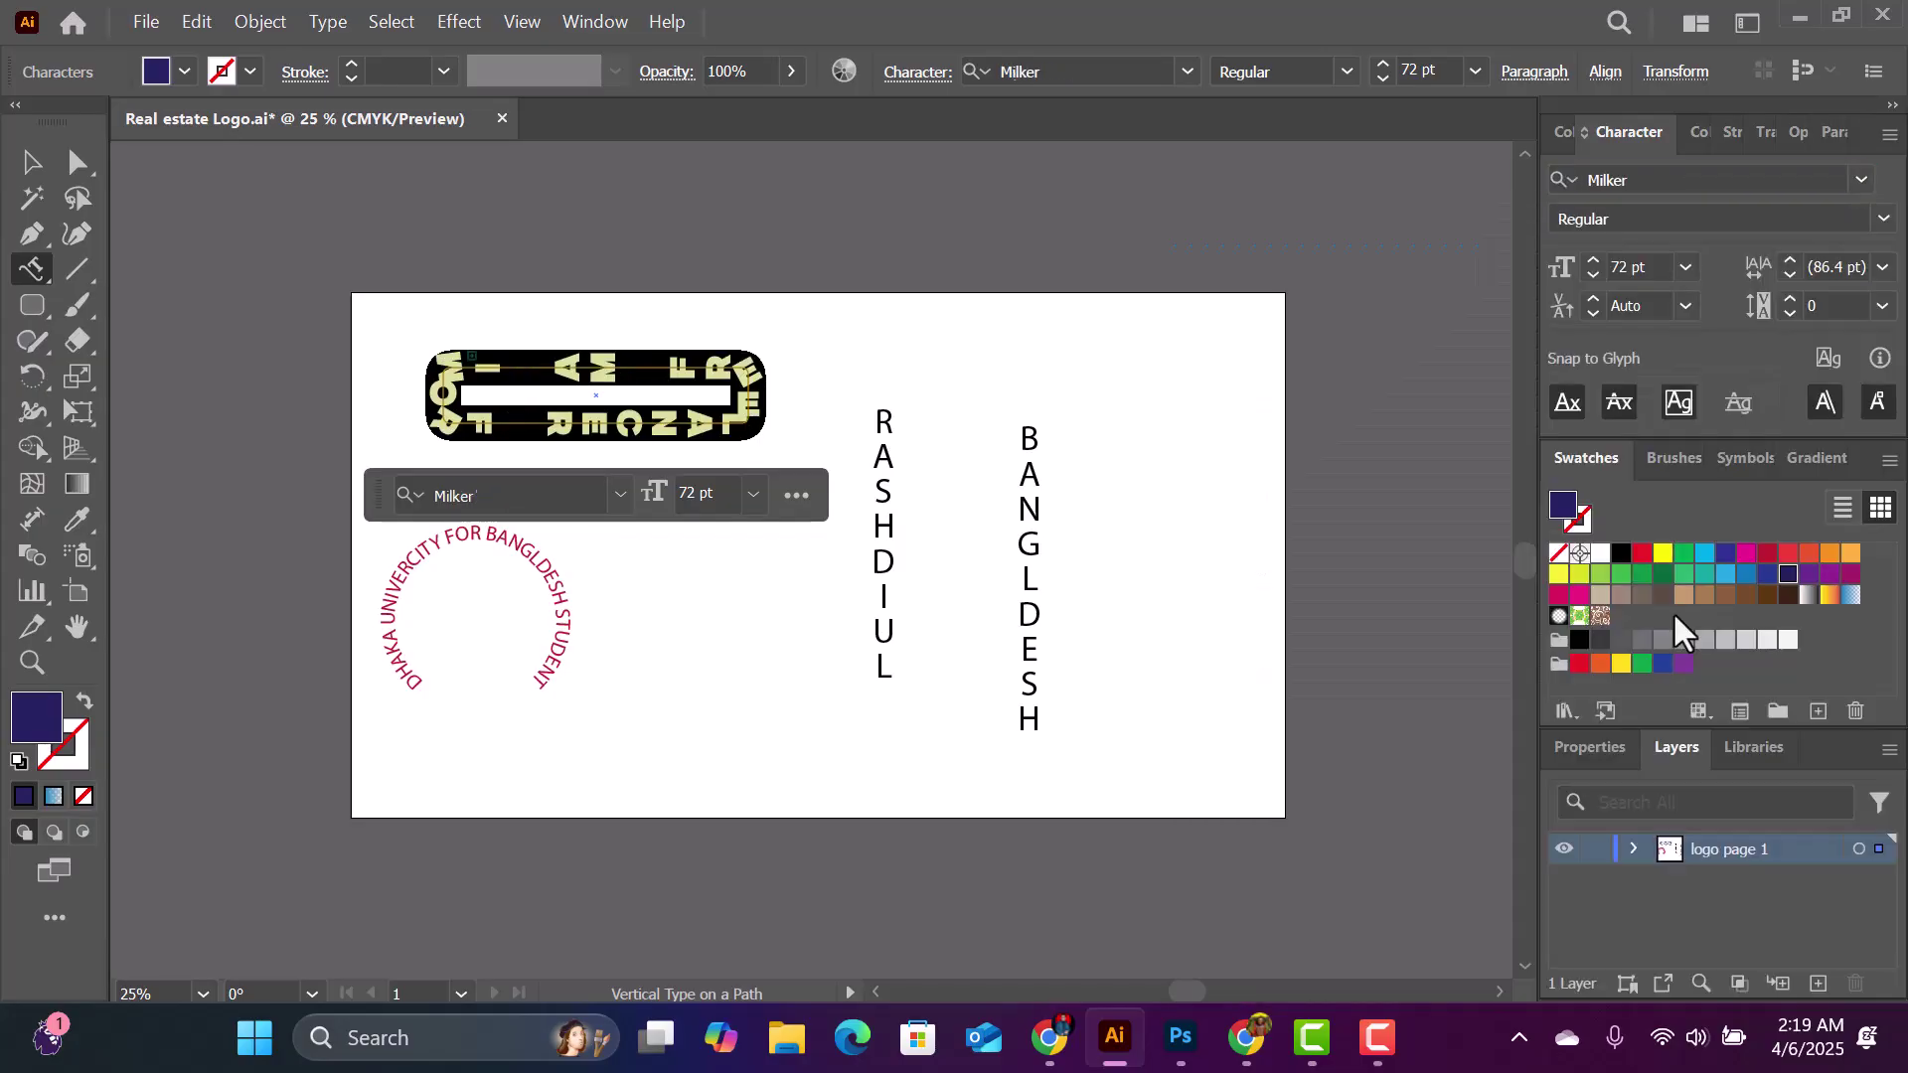
click(36, 151)
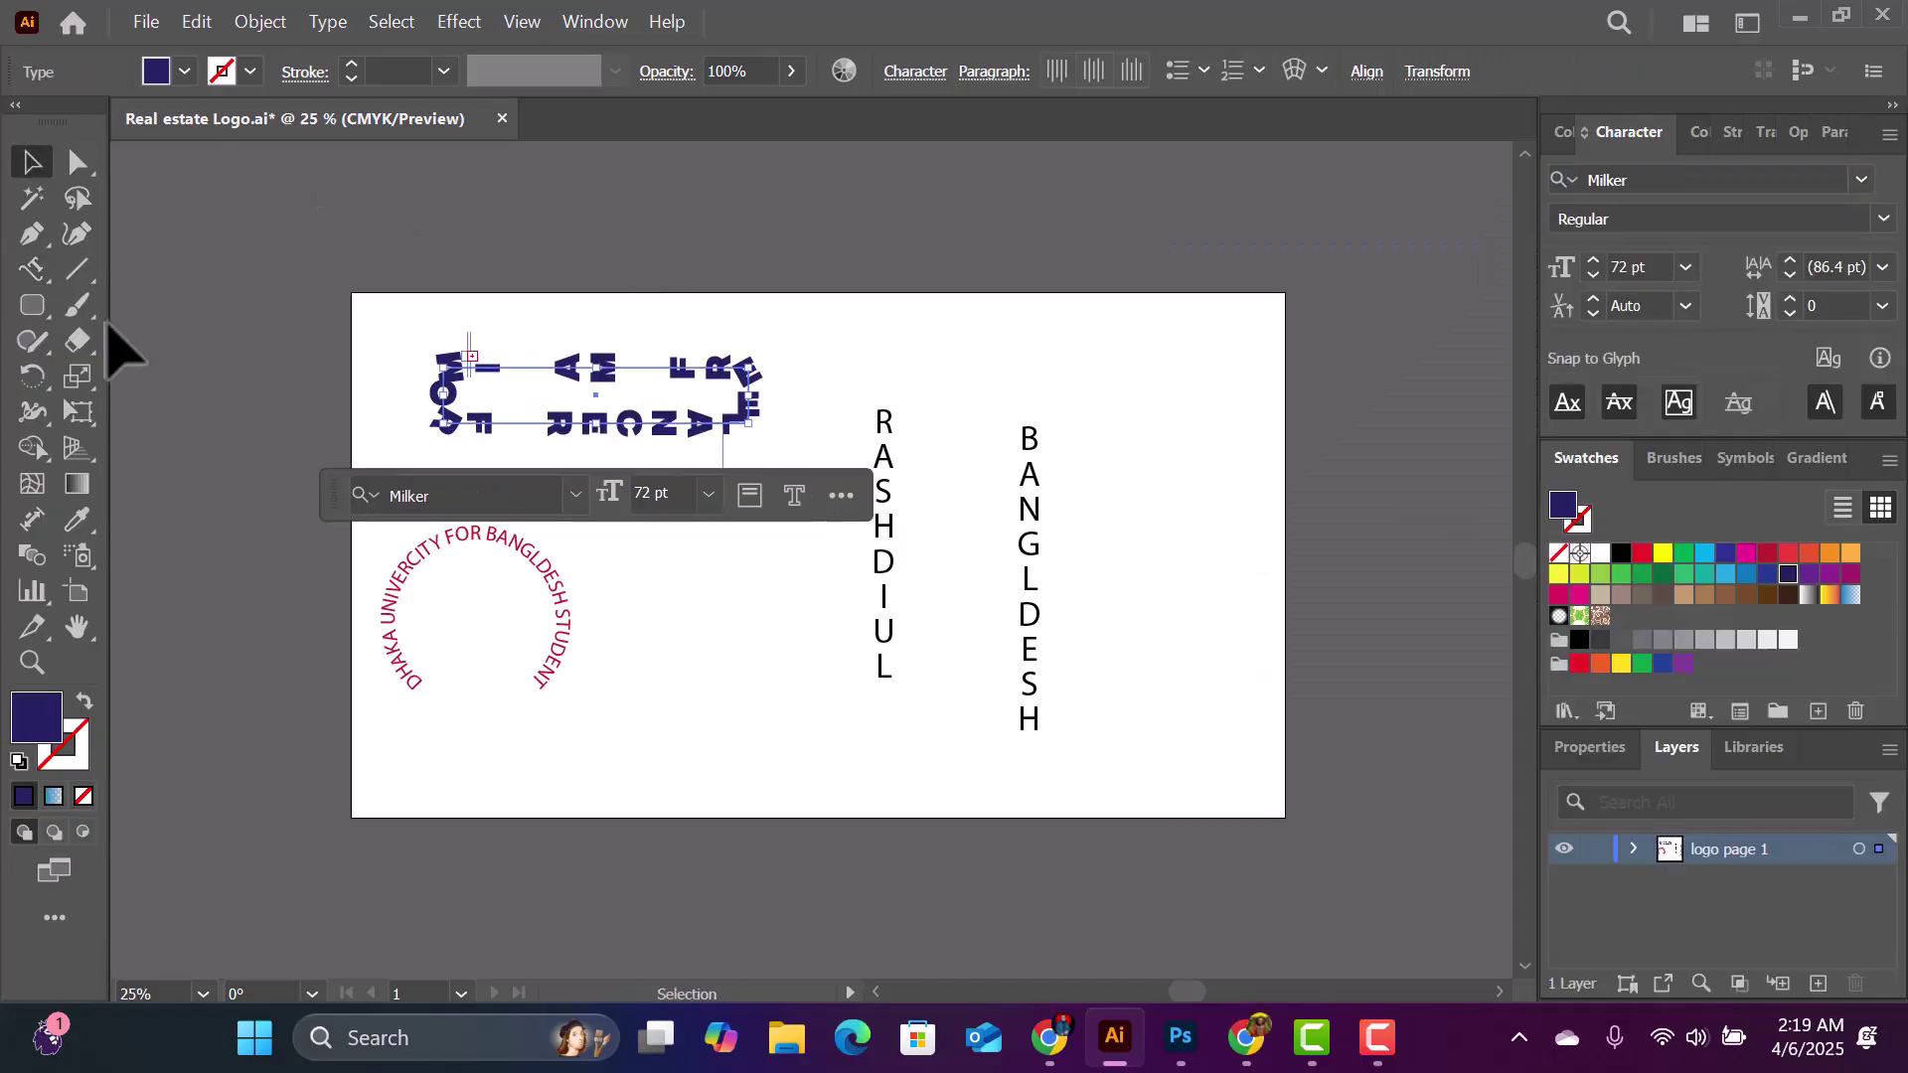
Step: Try the Touch Type Tool on the first letter of the vertical name
click(44, 257)
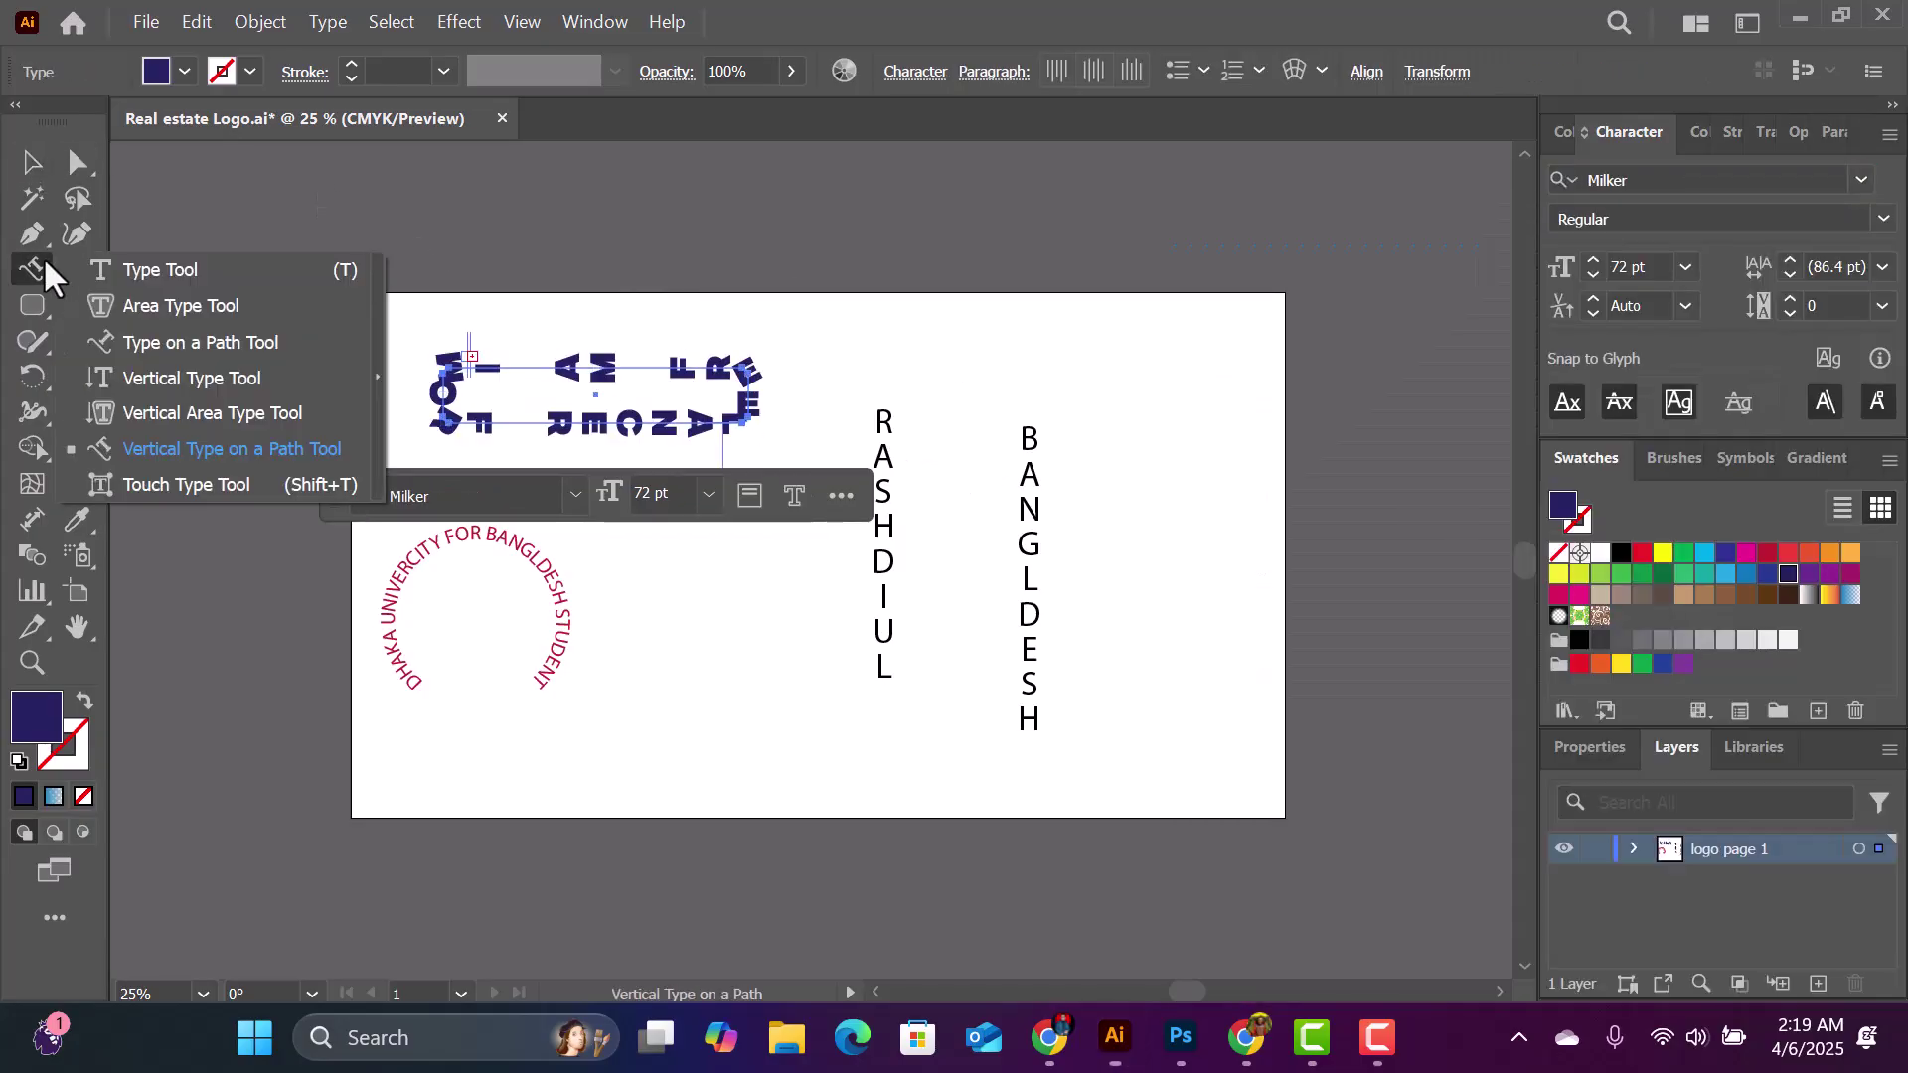
click(241, 482)
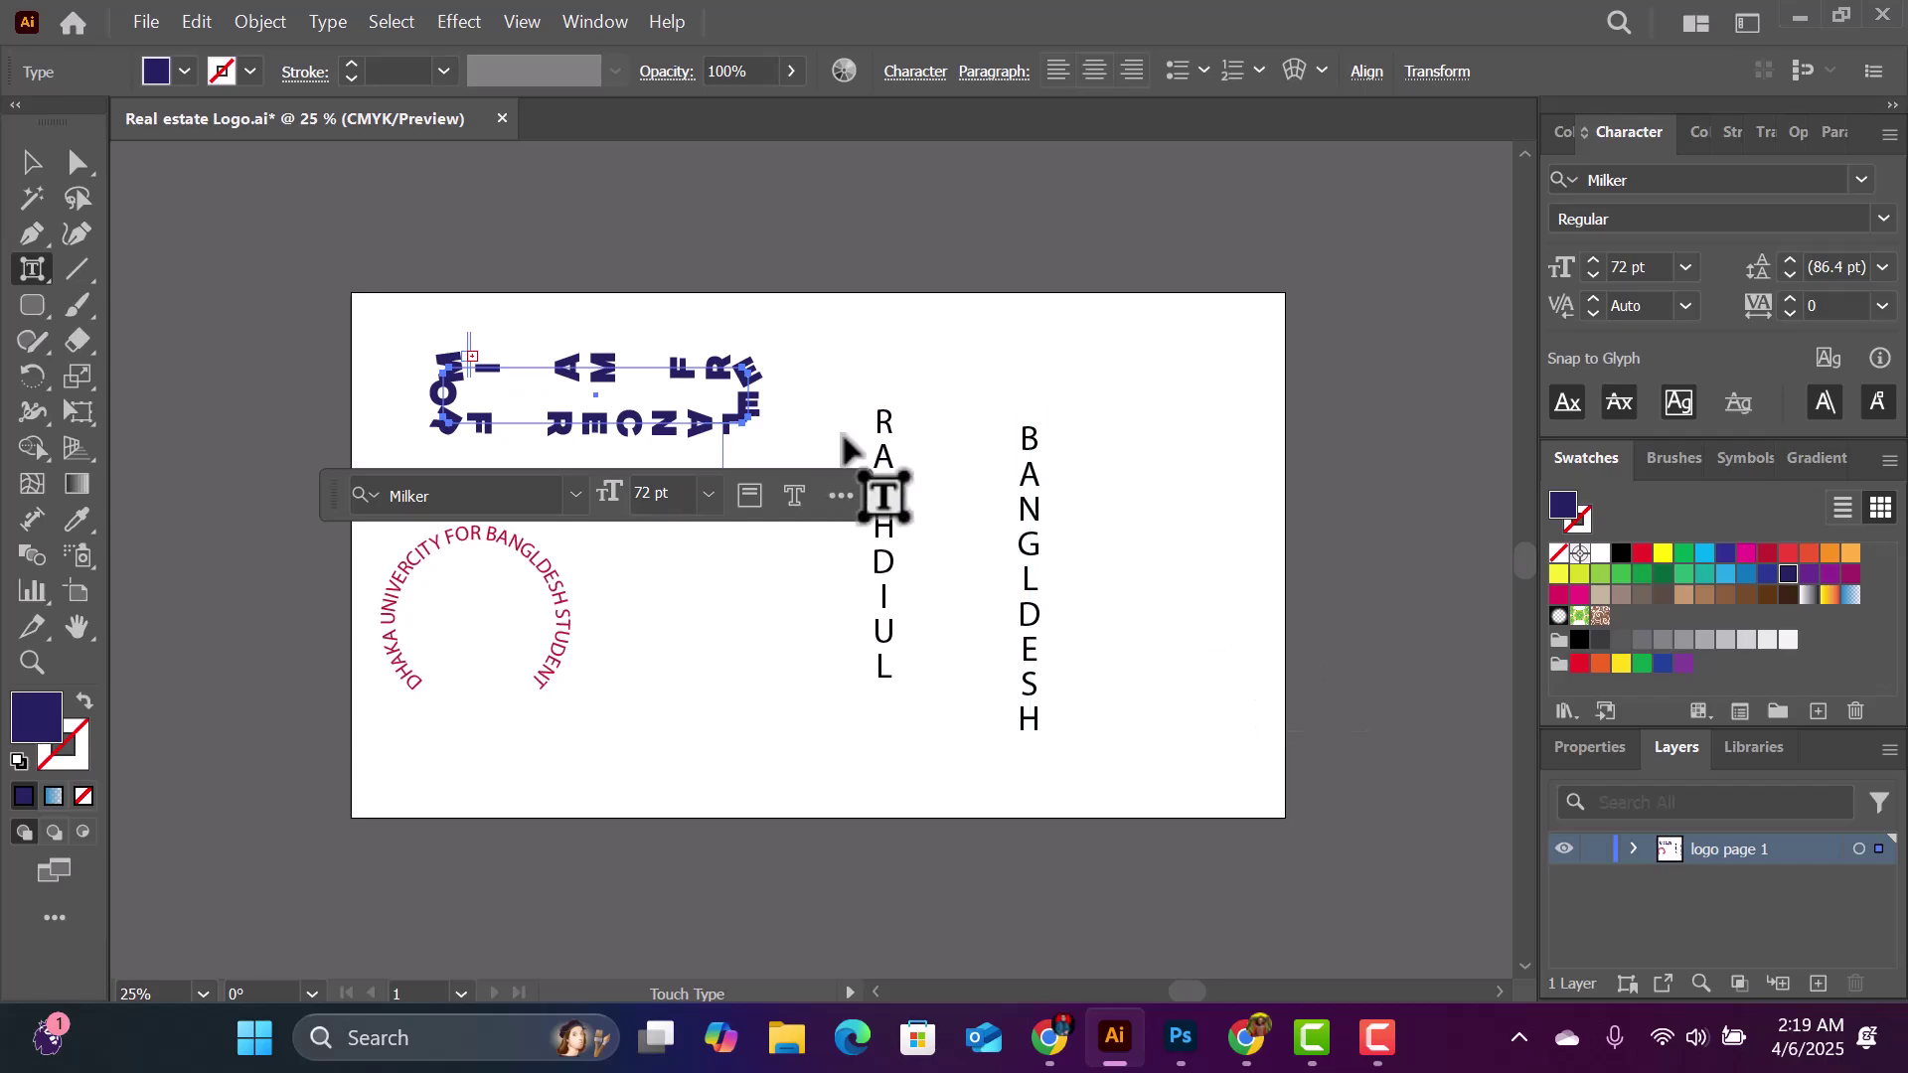
click(884, 421)
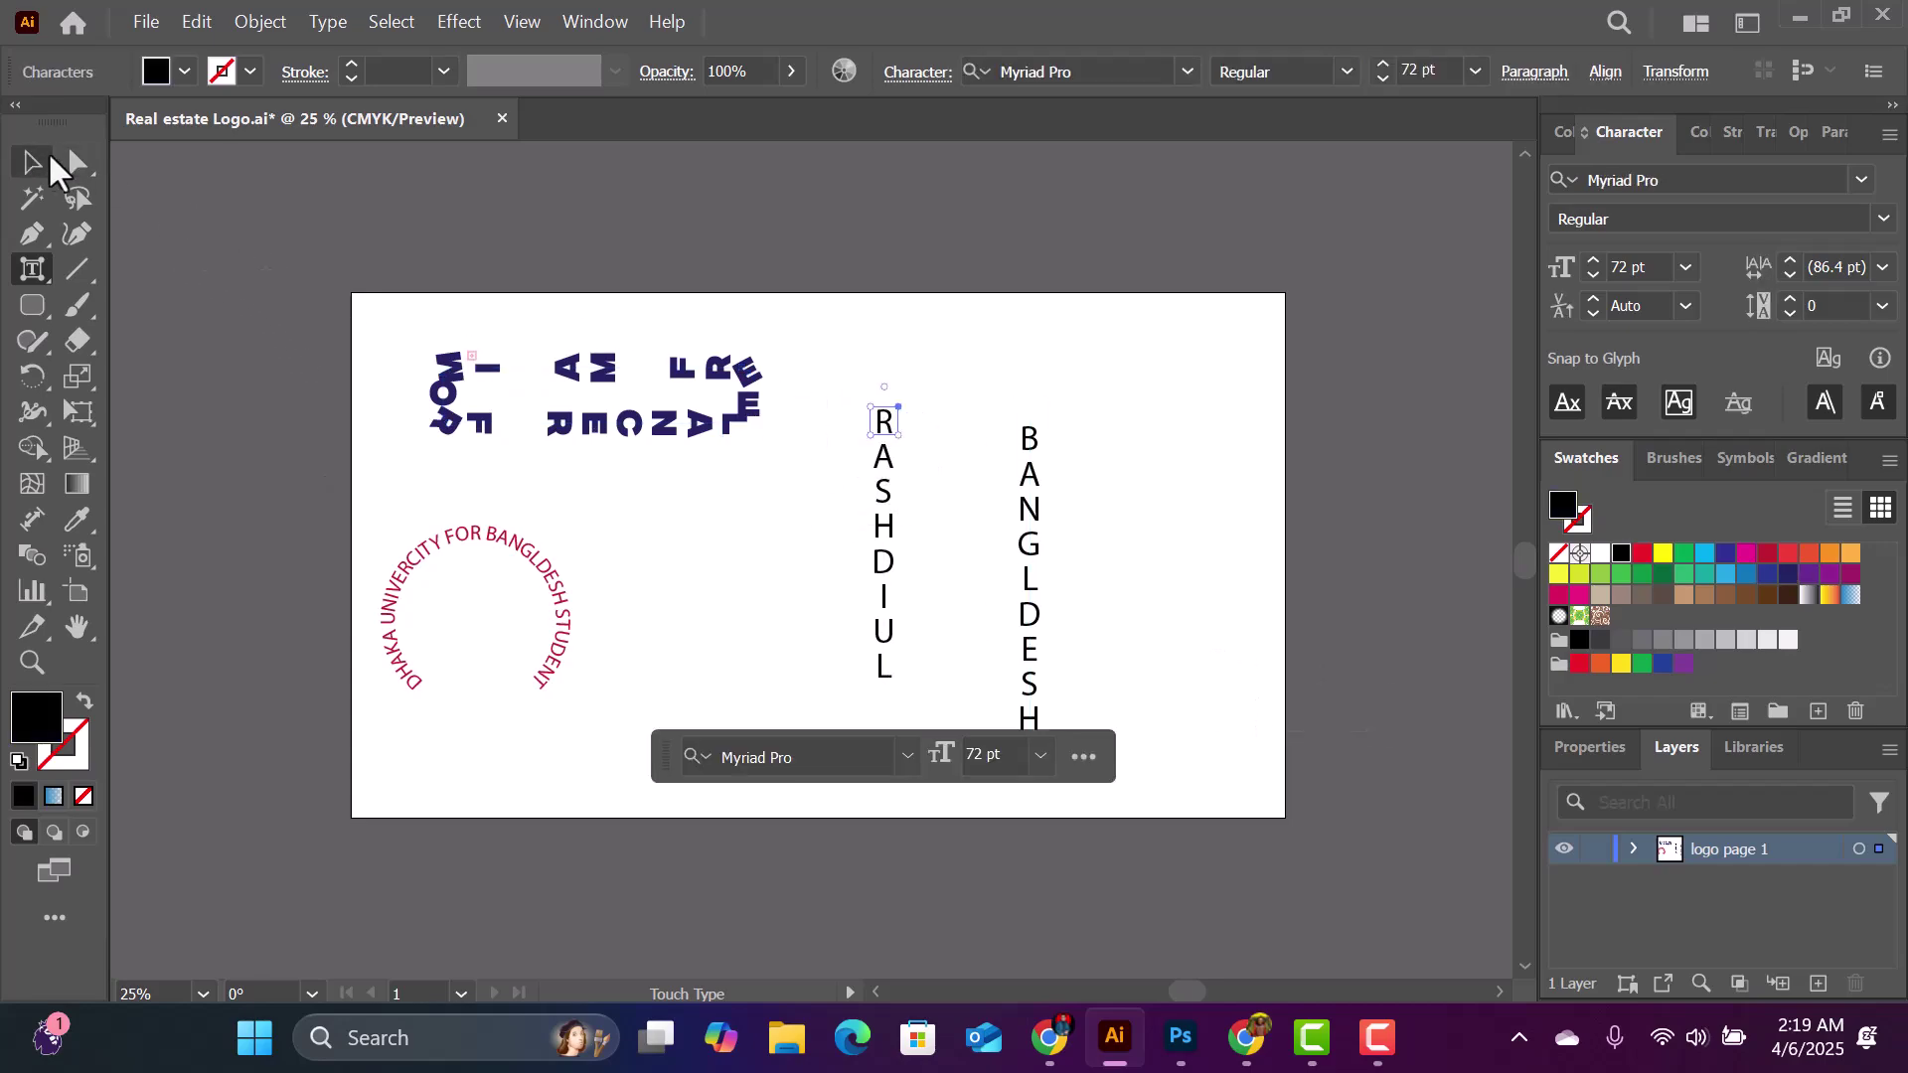
Step: Delete both vertical words, the navy rectangle text and the circular university text
click(31, 159)
shift+click(1023, 472)
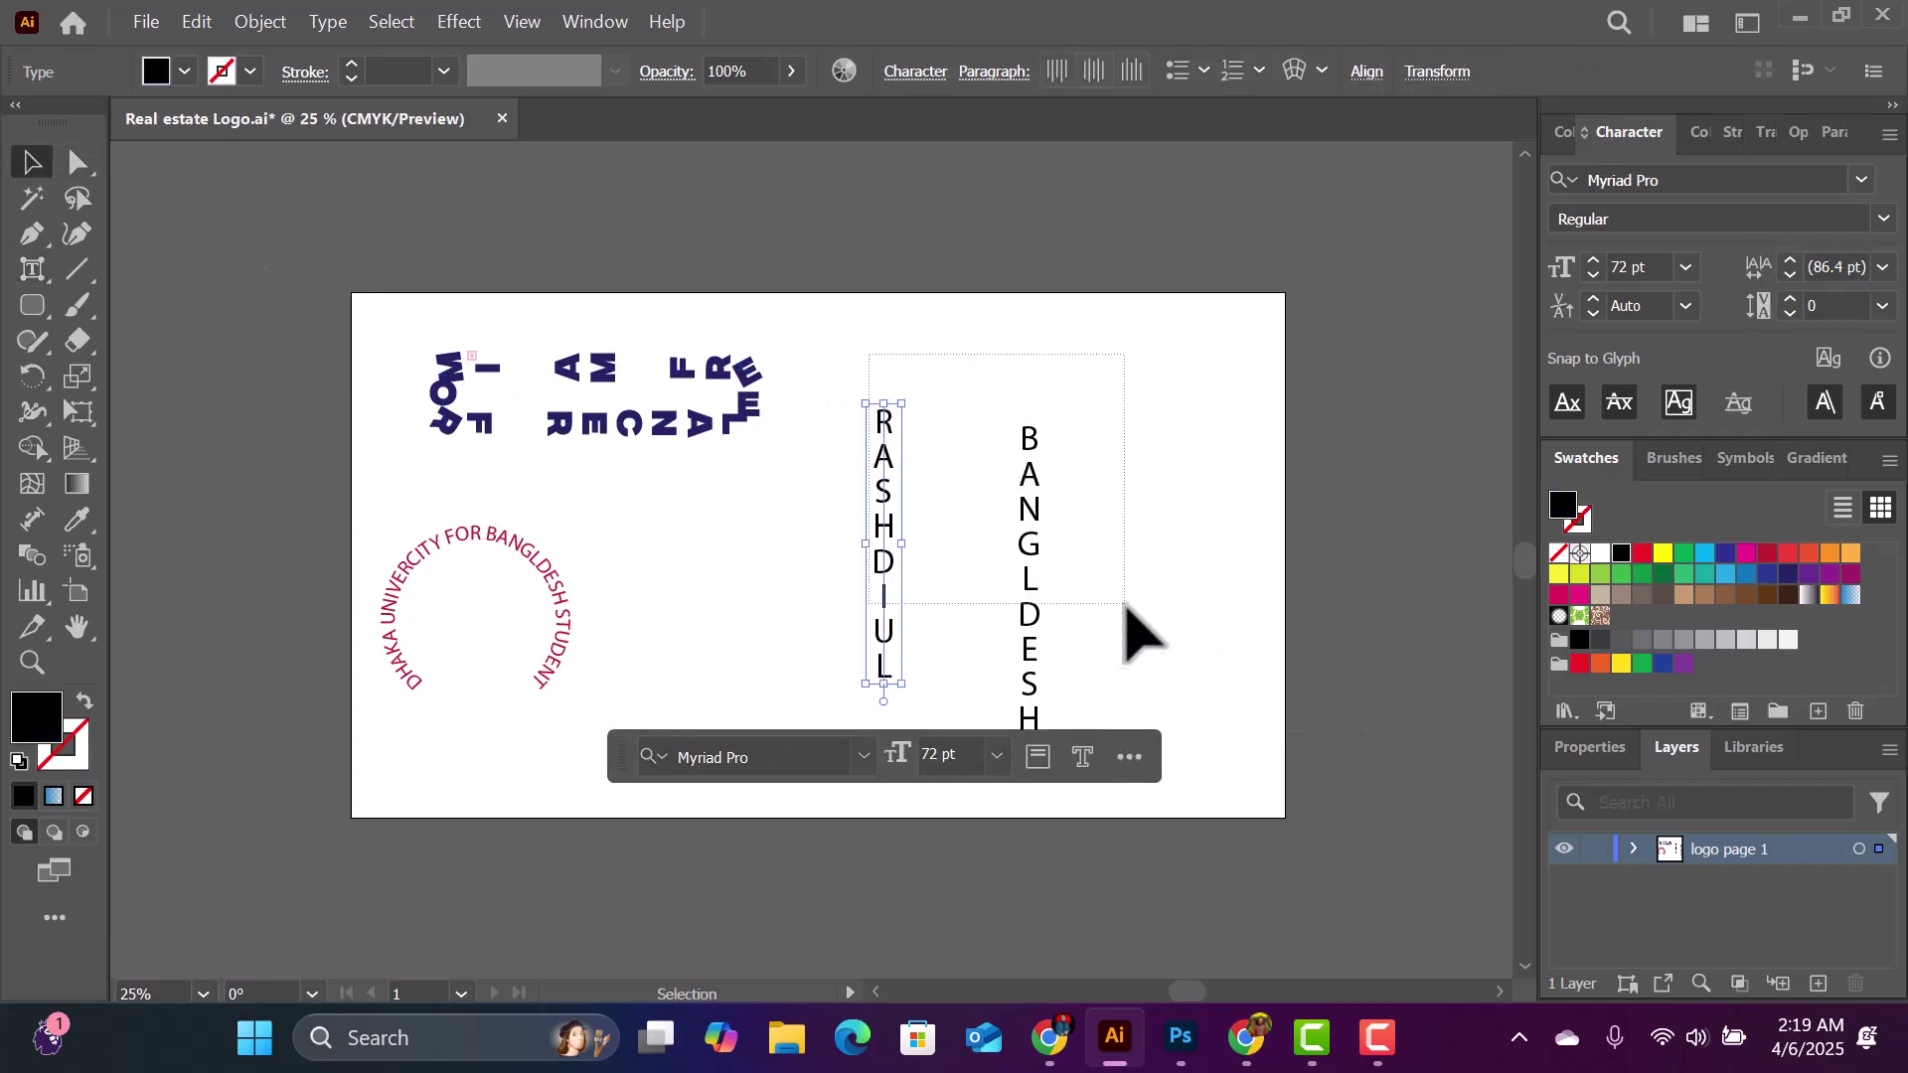
key(Delete)
click(626, 417)
key(Delete)
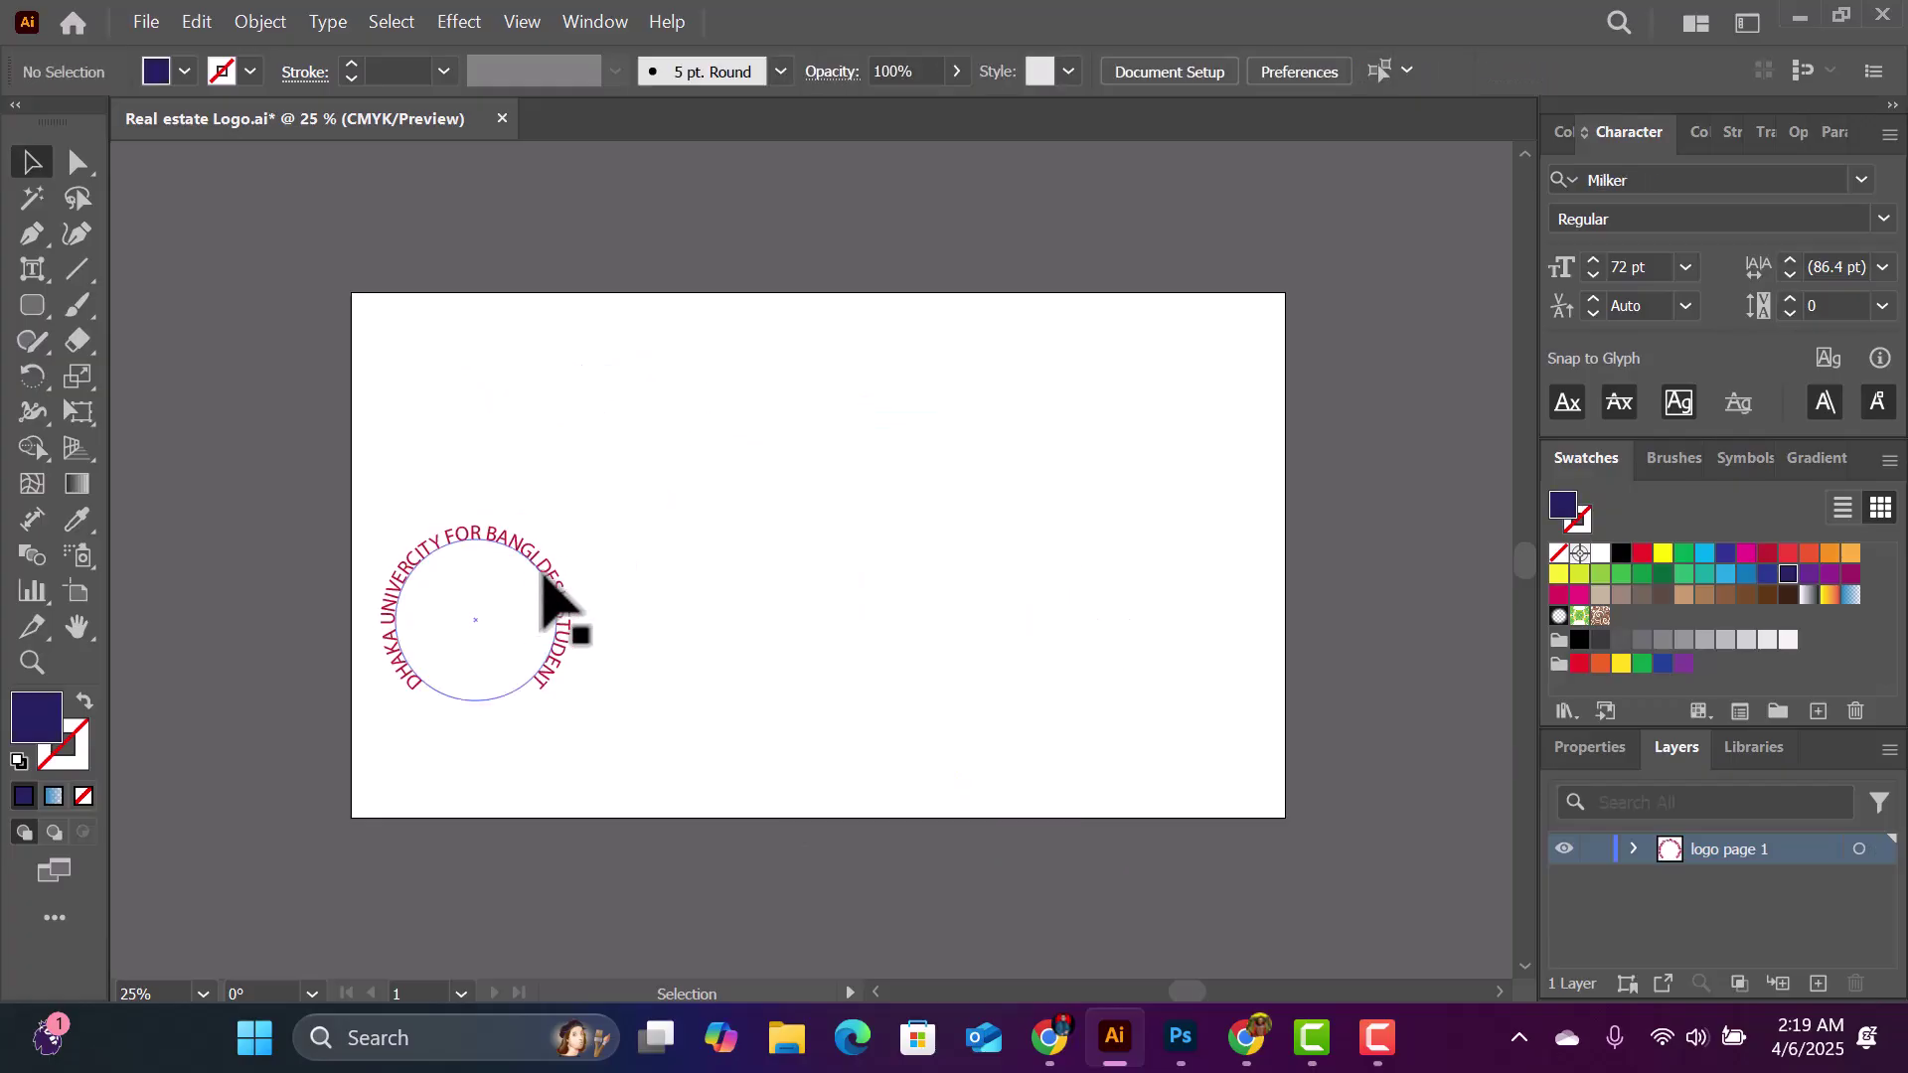
click(553, 611)
key(Delete)
Step: Type the two-word name on the artboard with the horizontal Type Tool
drag(28, 267, 167, 481)
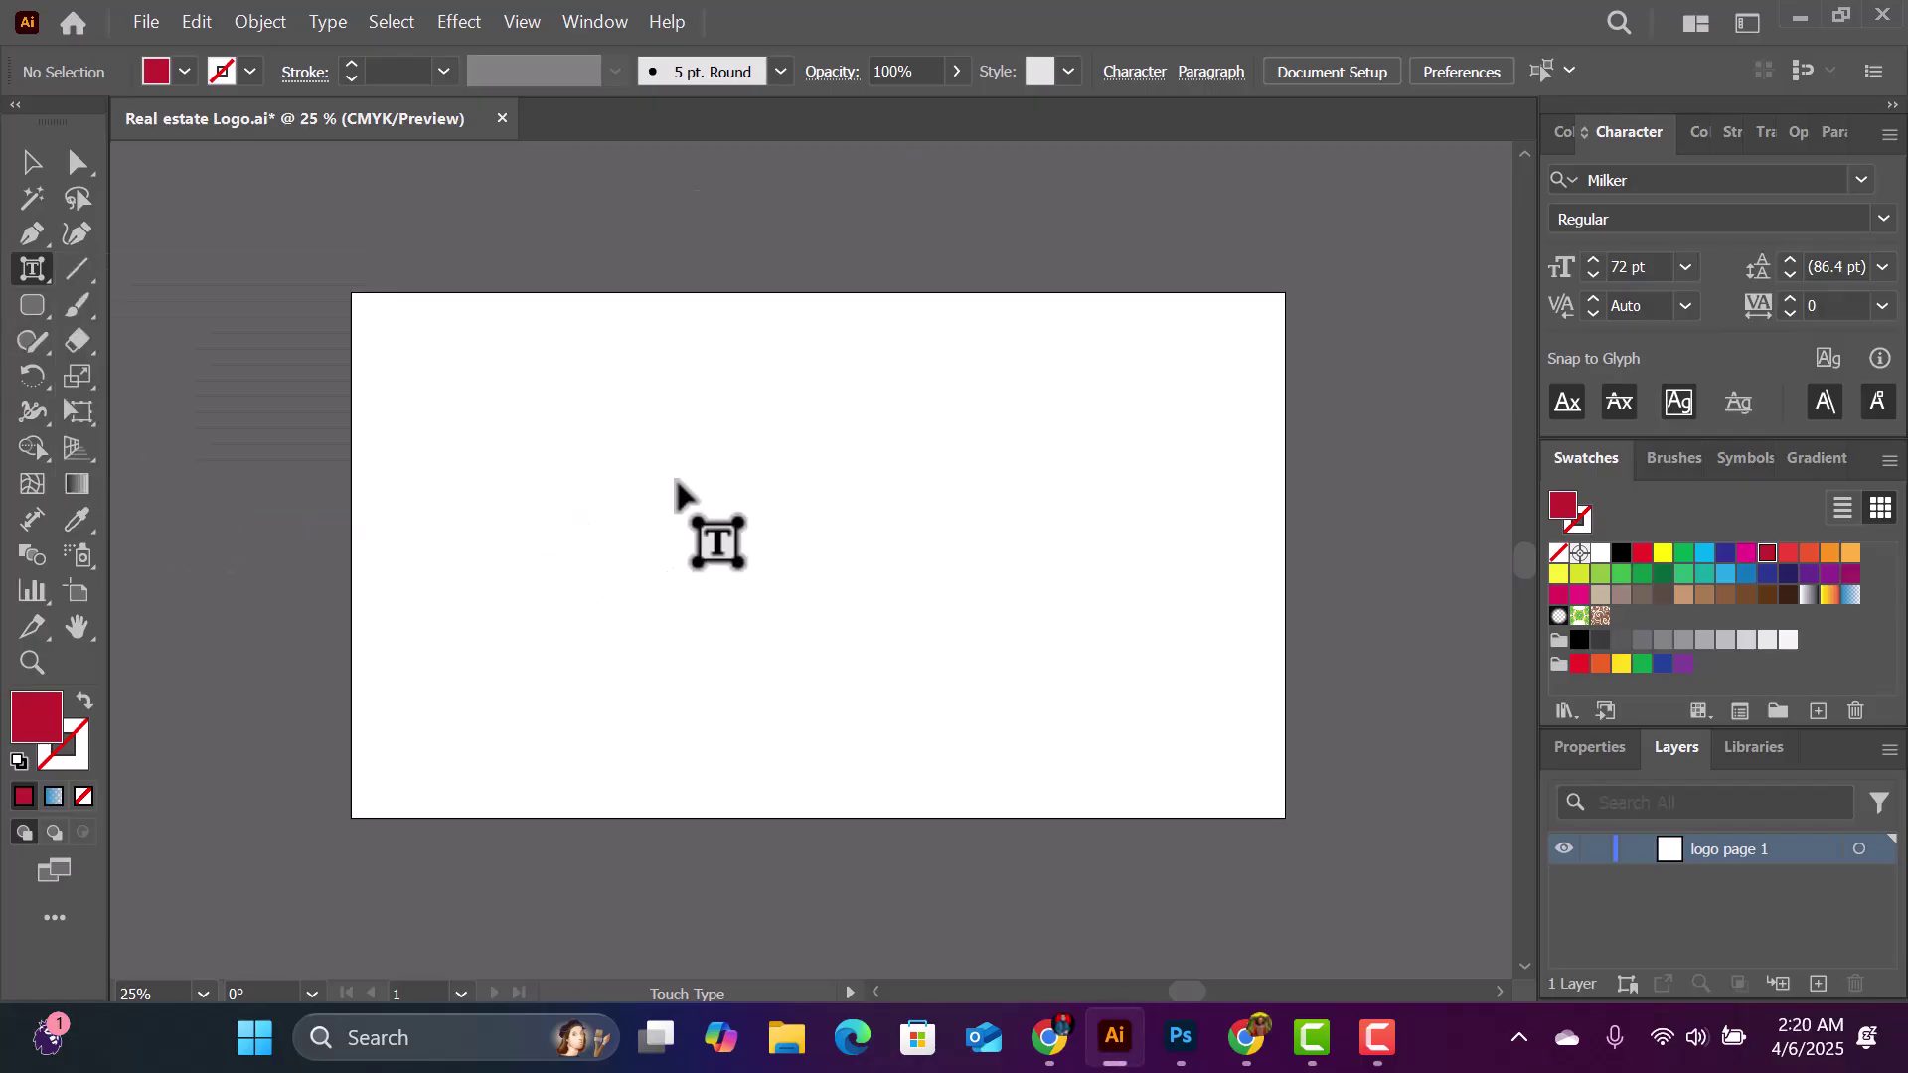
drag(30, 260, 116, 269)
click(740, 574)
text(RASHIDUL HSAN)
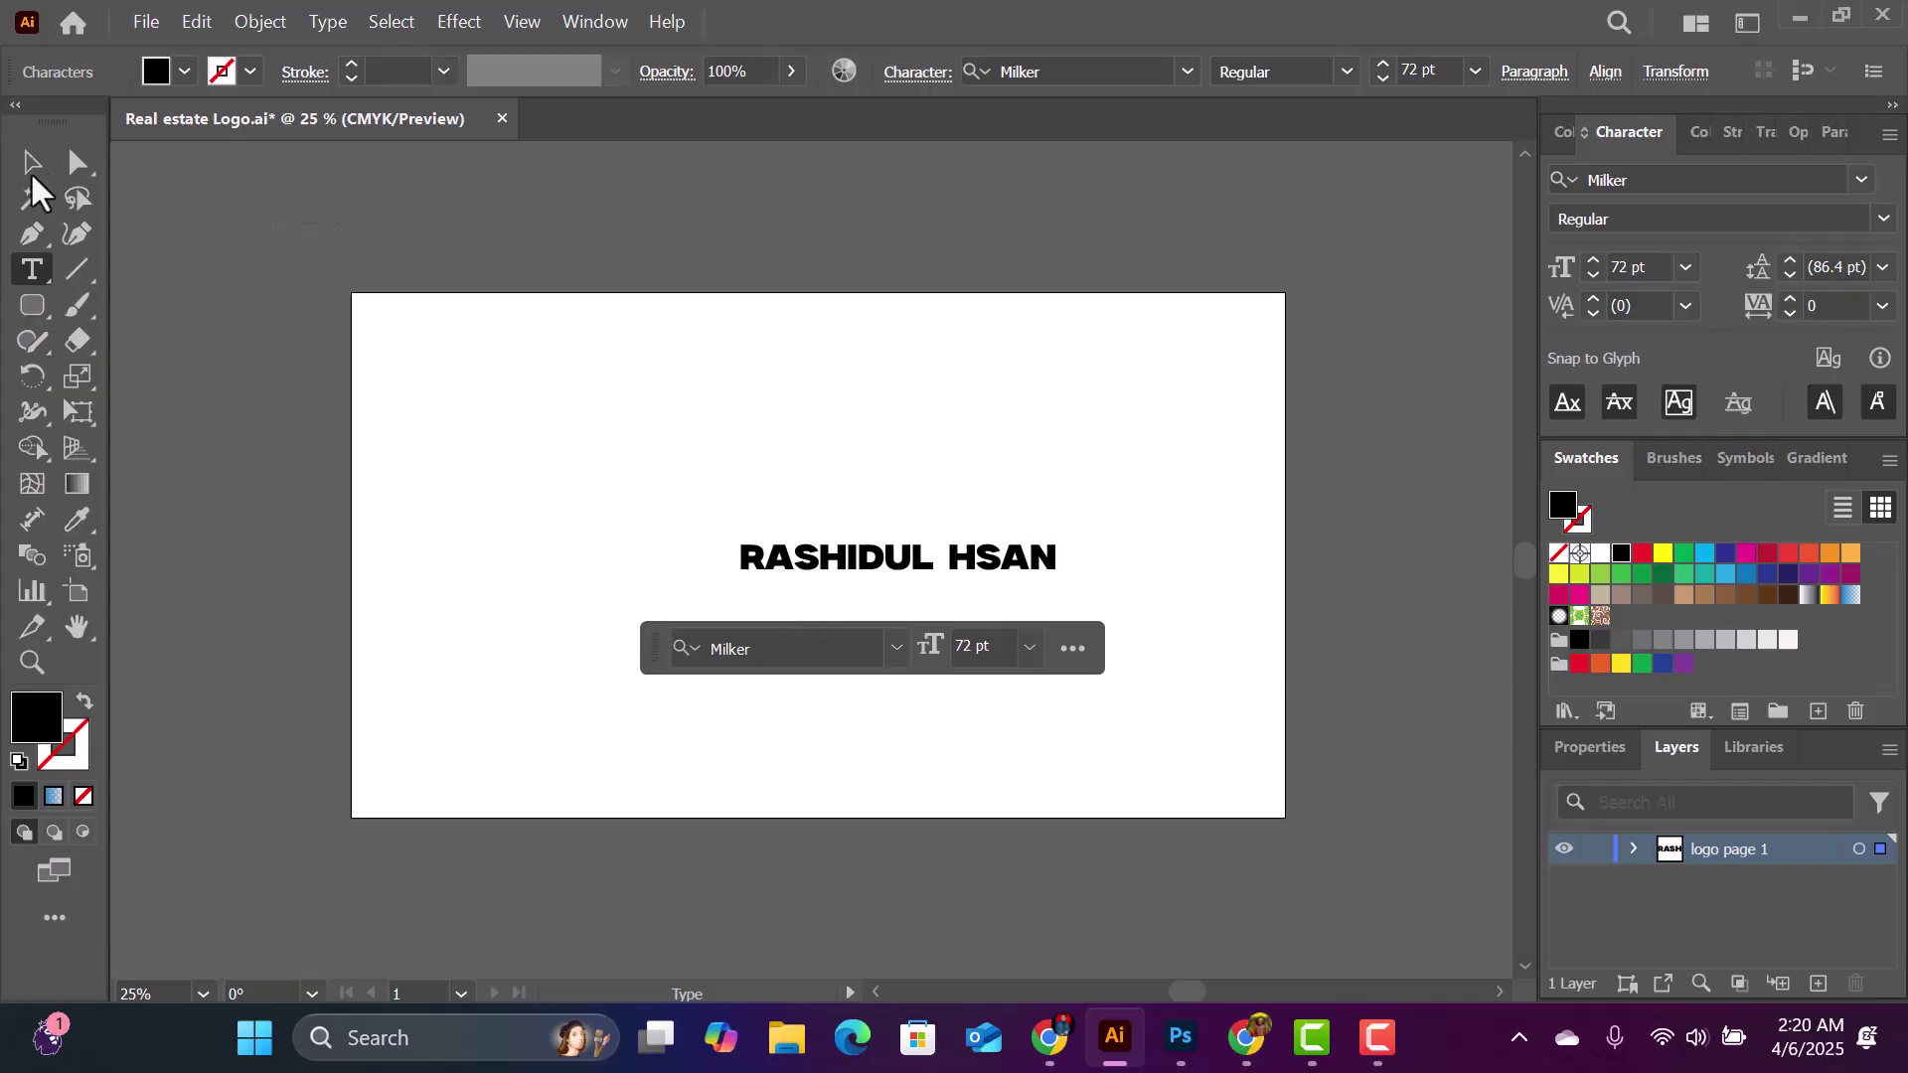
key(Escape)
Step: Move the name left and up and scale it to about 230.7 pt
drag(965, 565, 1053, 507)
drag(994, 557, 915, 562)
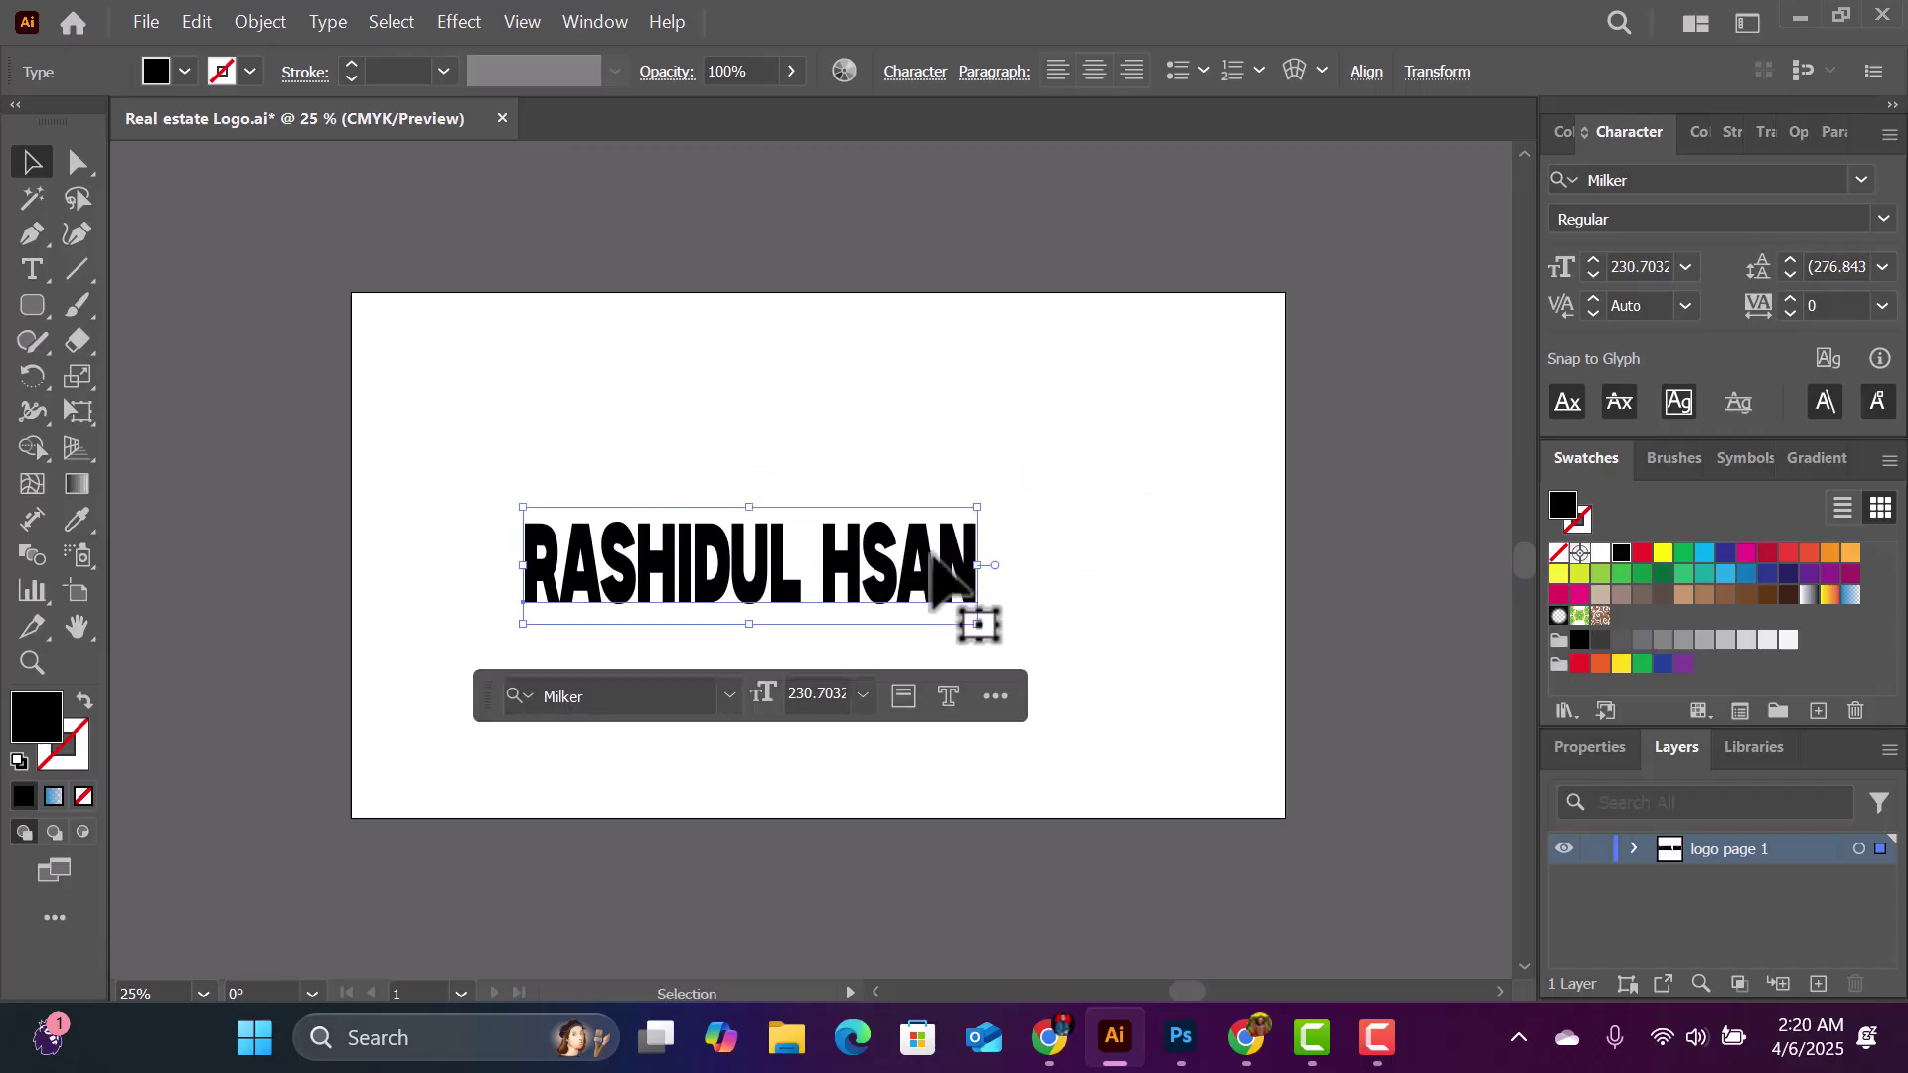
click(963, 546)
click(889, 592)
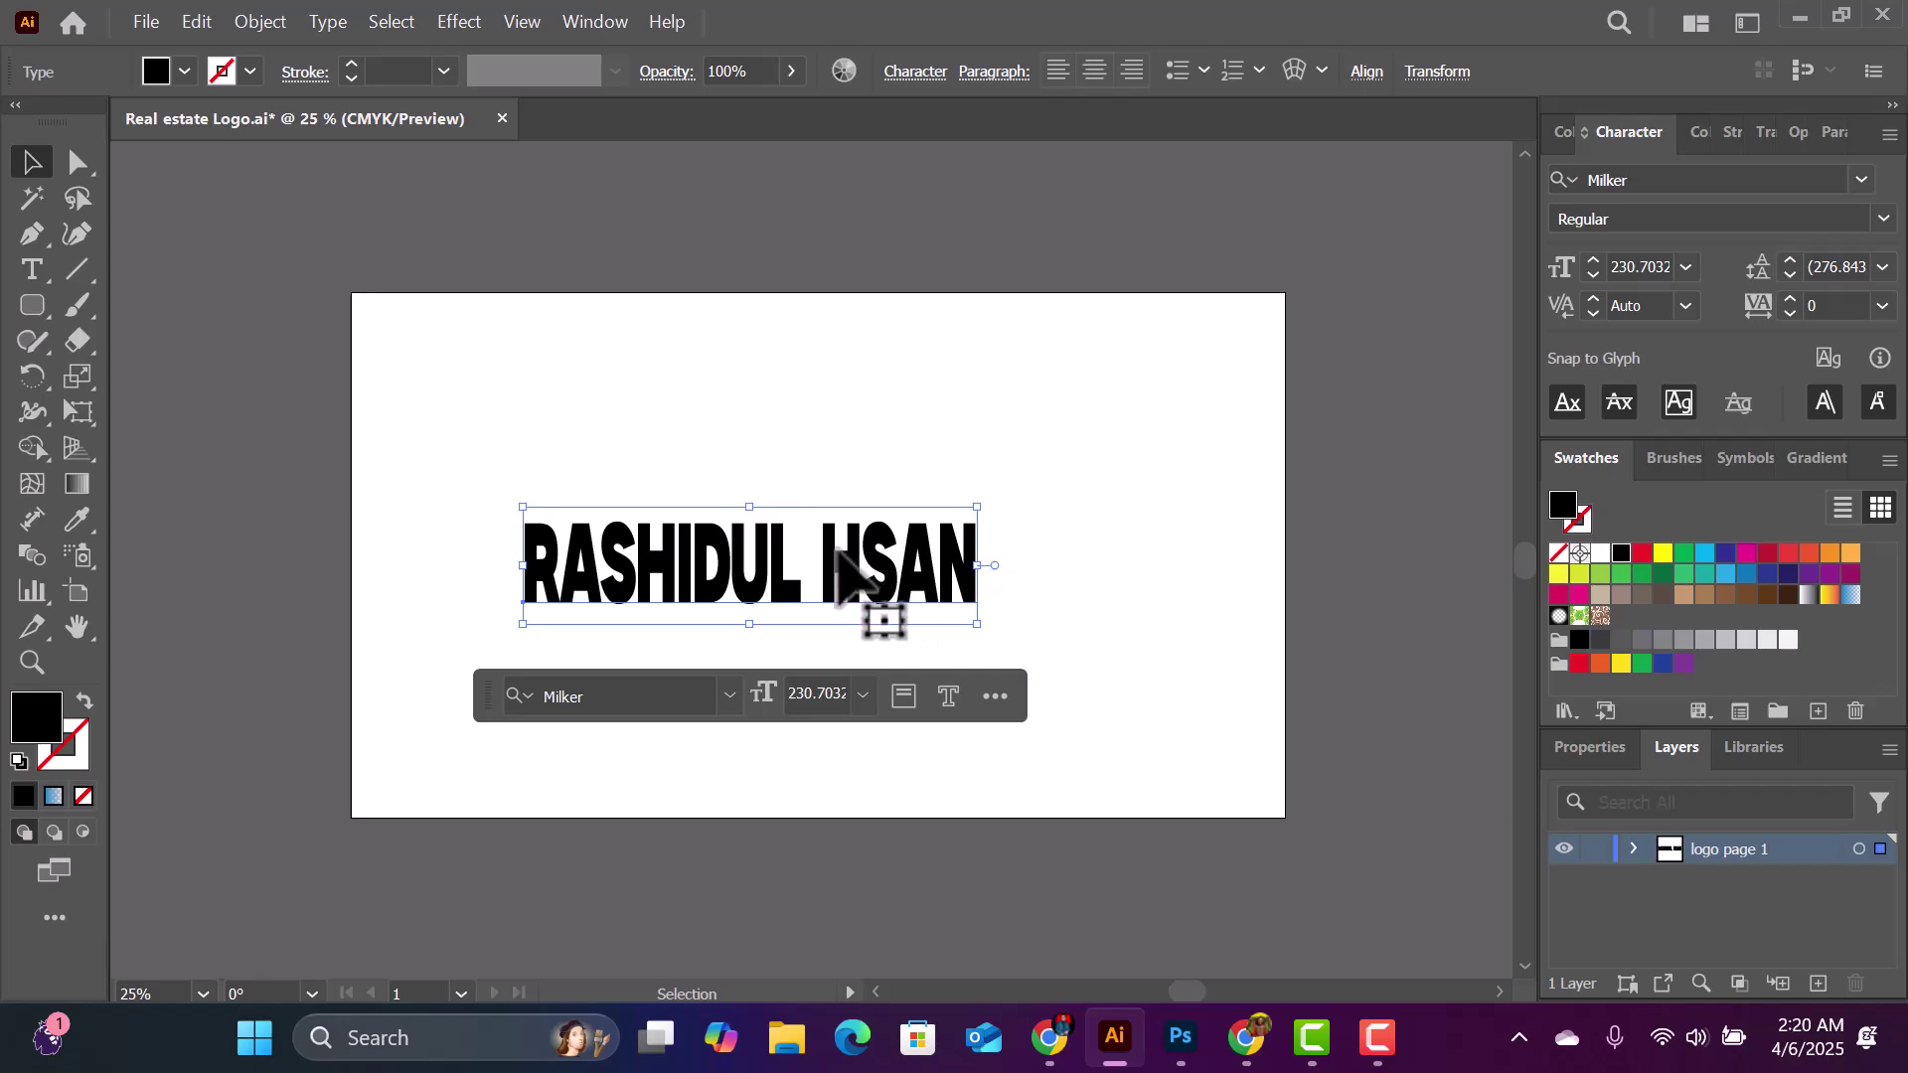
click(32, 270)
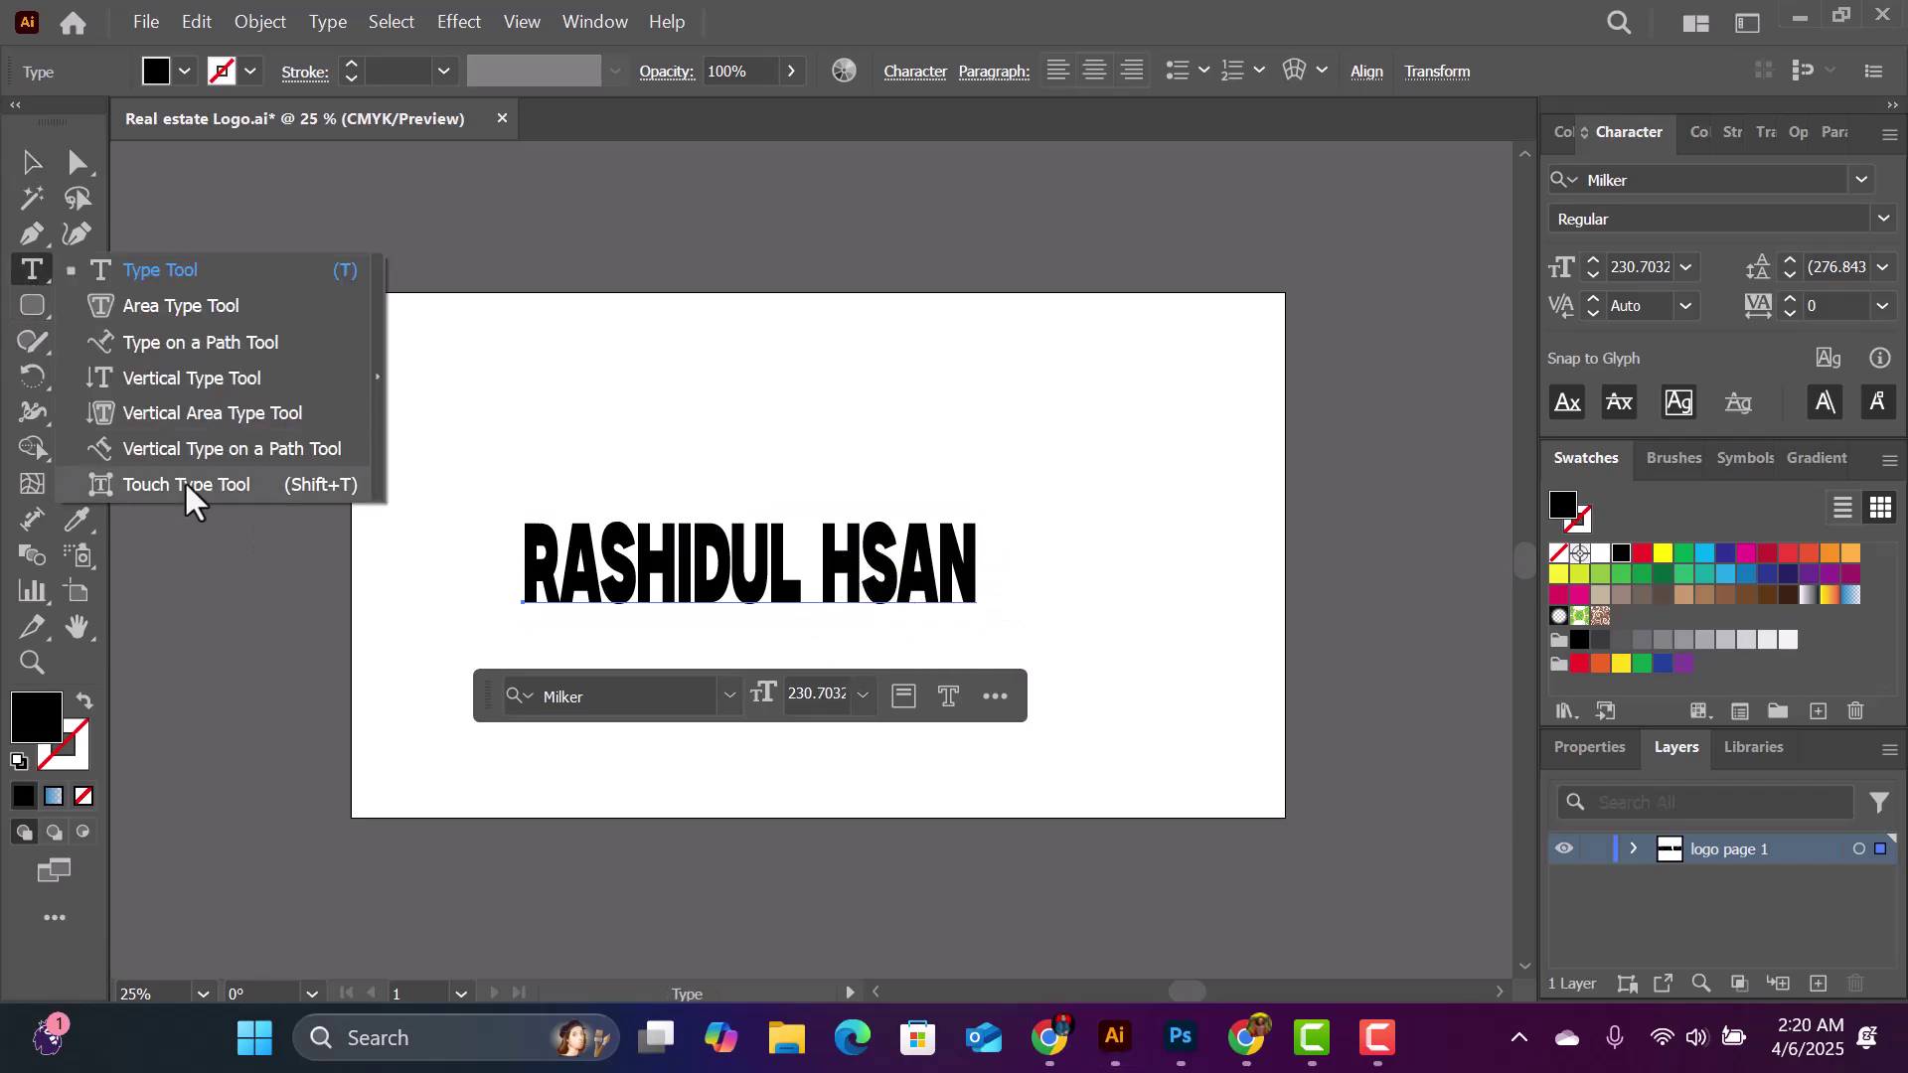
Step: With Touch Type, shrink the H and enlarge the S and final N
click(185, 484)
click(841, 577)
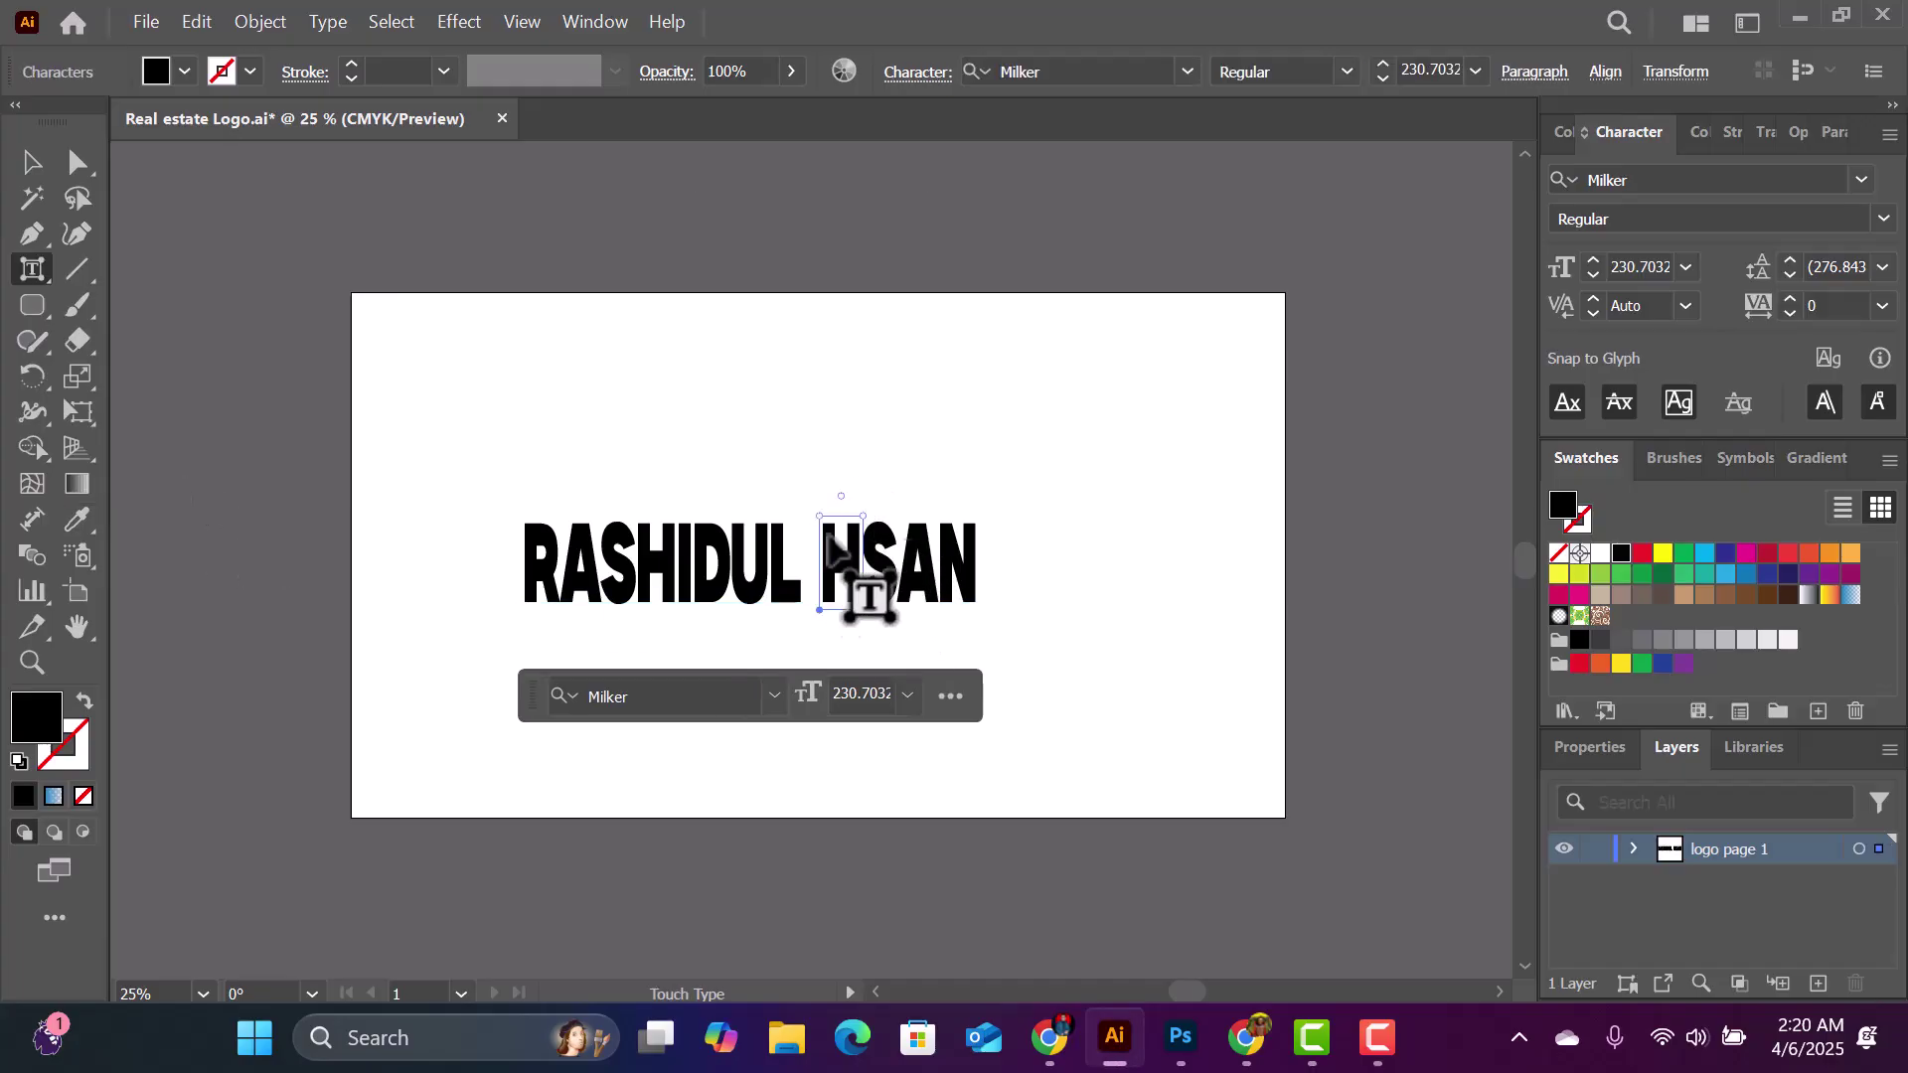
drag(862, 517, 841, 538)
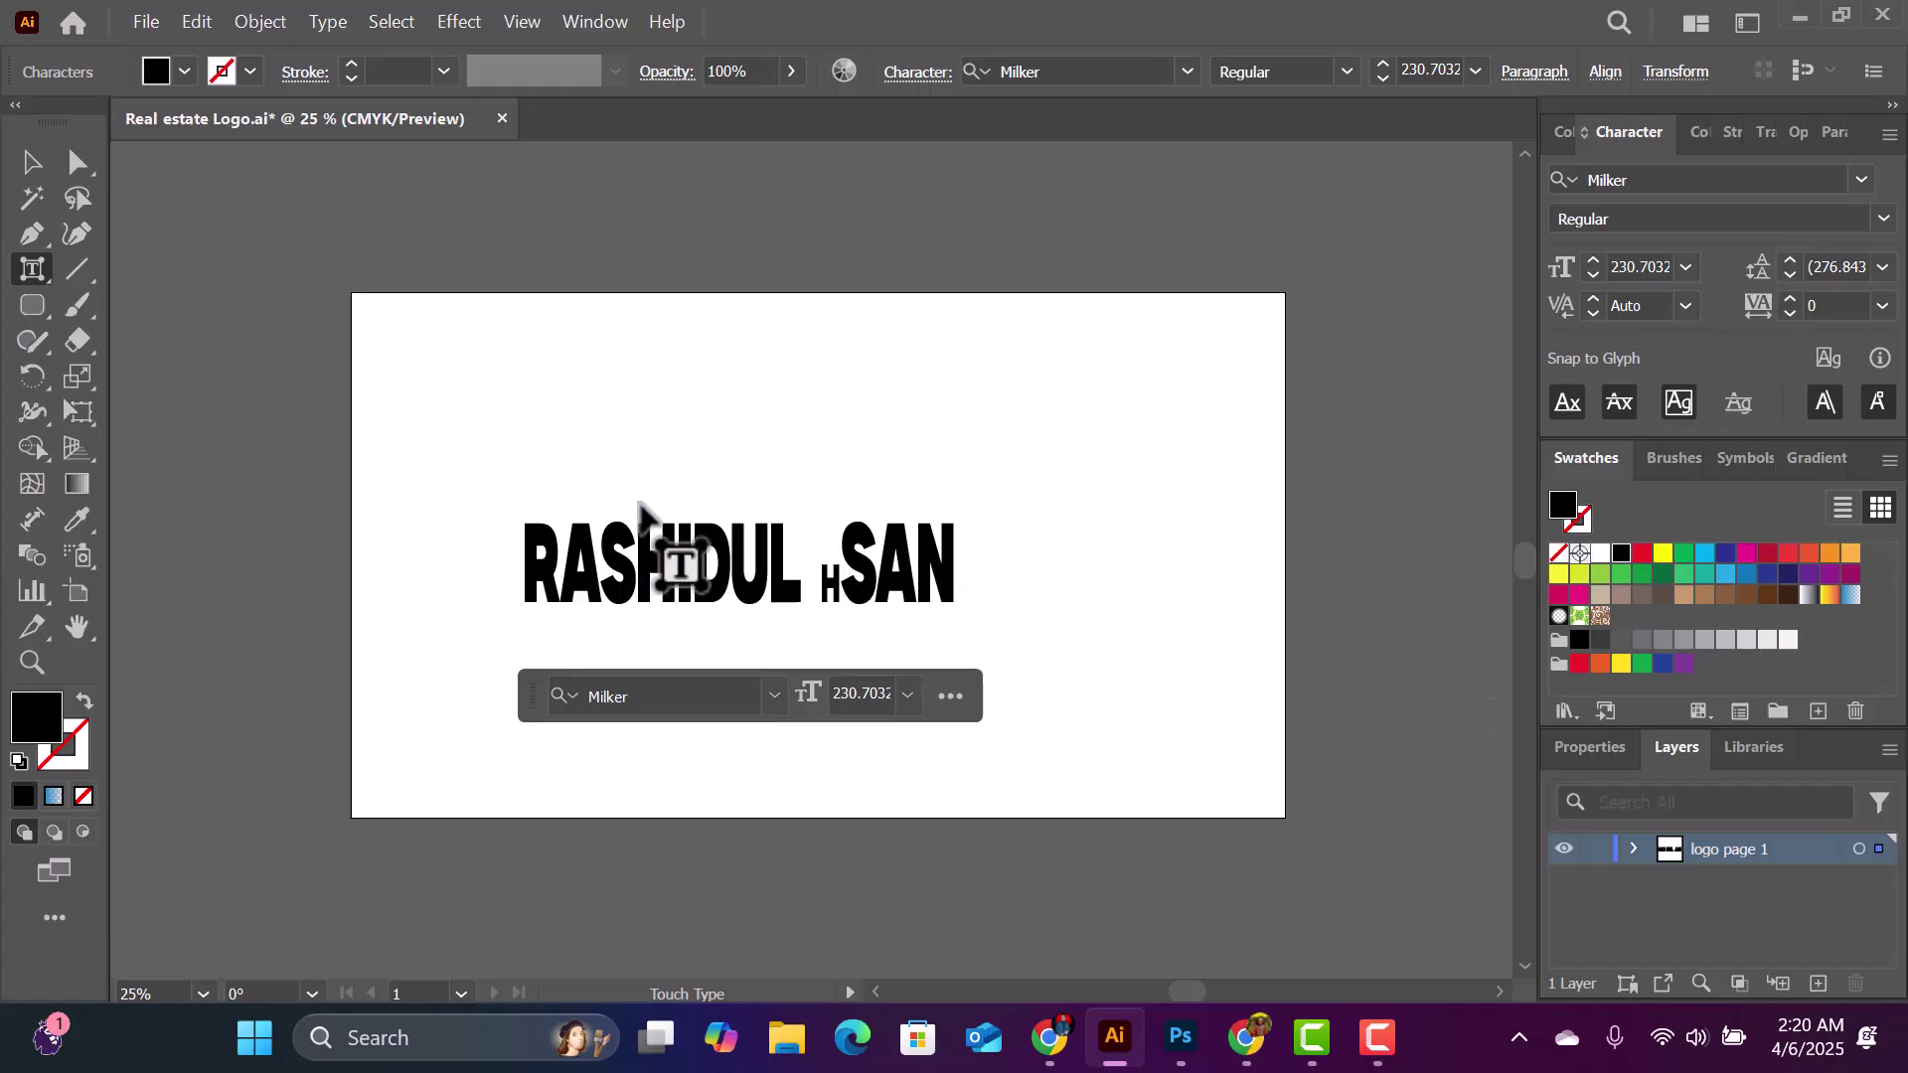
key(ctrl+shift+a)
click(608, 546)
drag(641, 512, 693, 370)
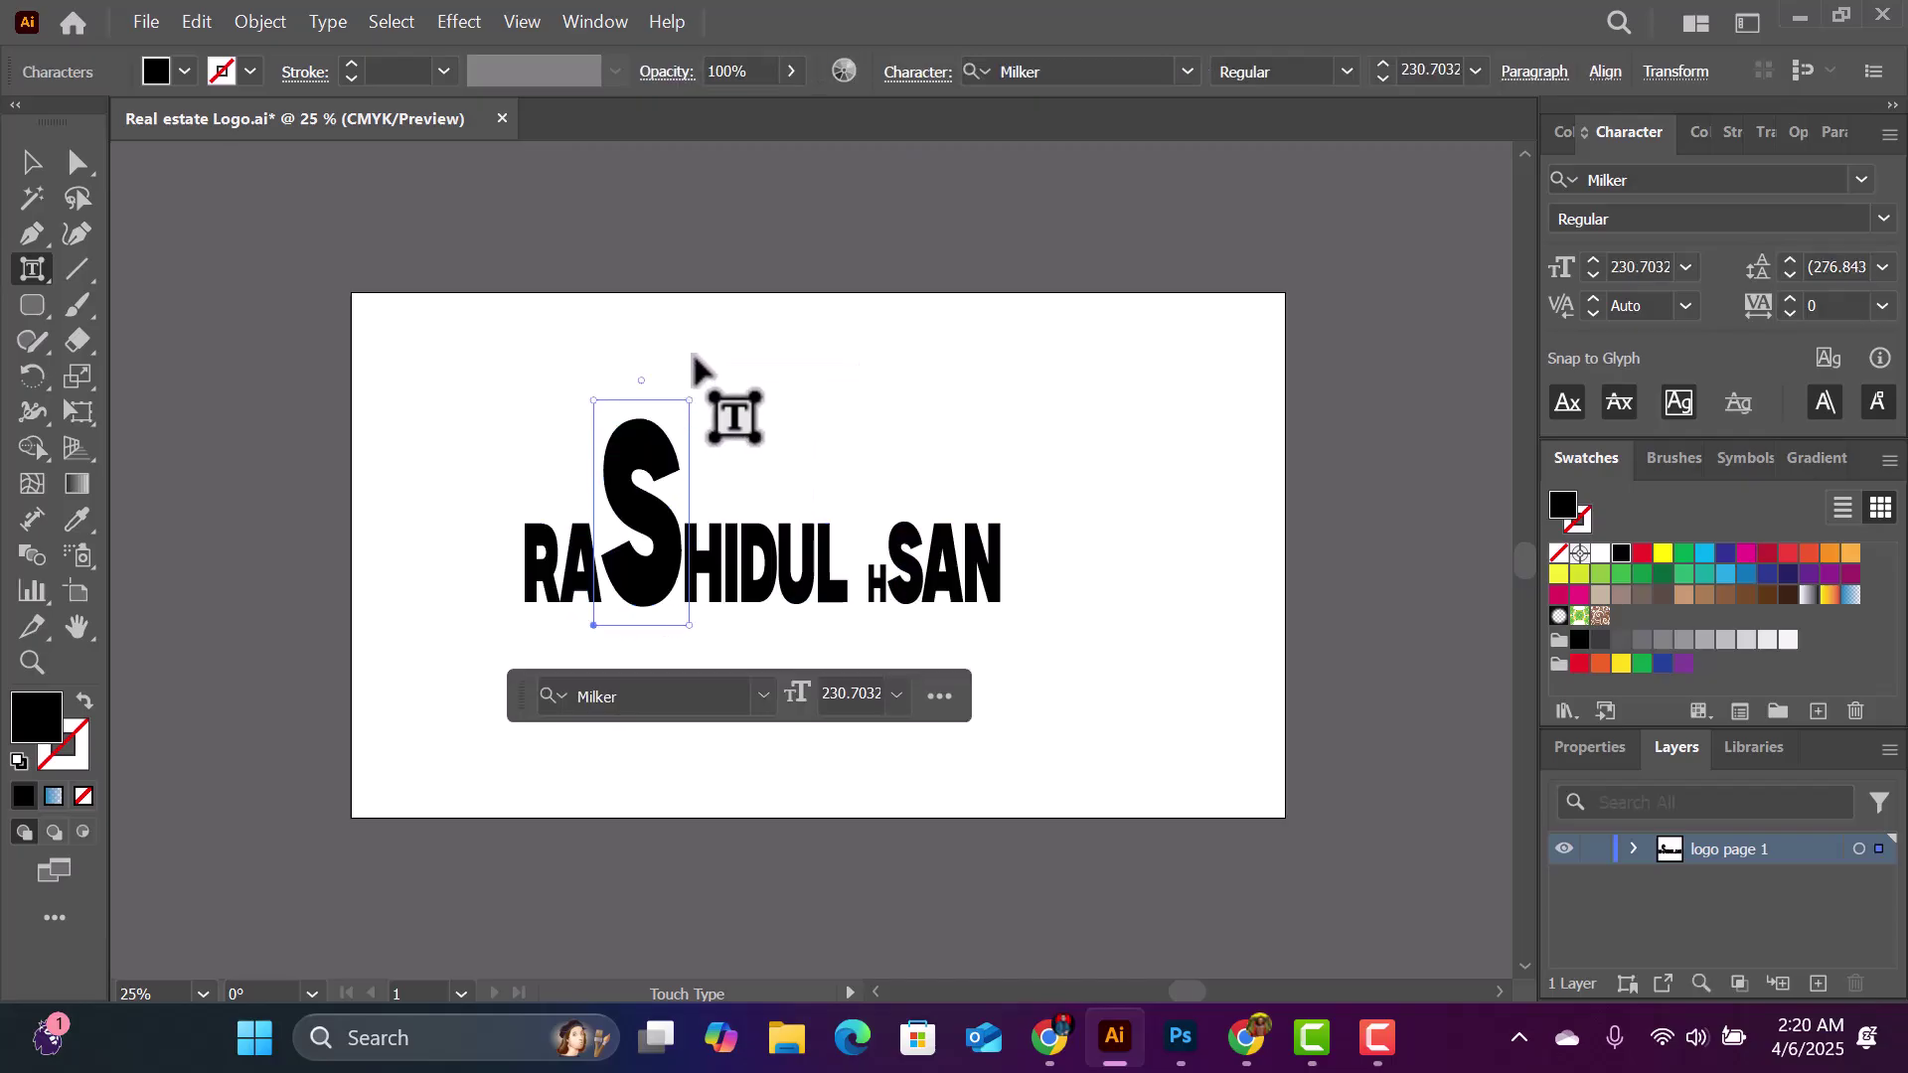
click(994, 547)
drag(1003, 516, 1063, 393)
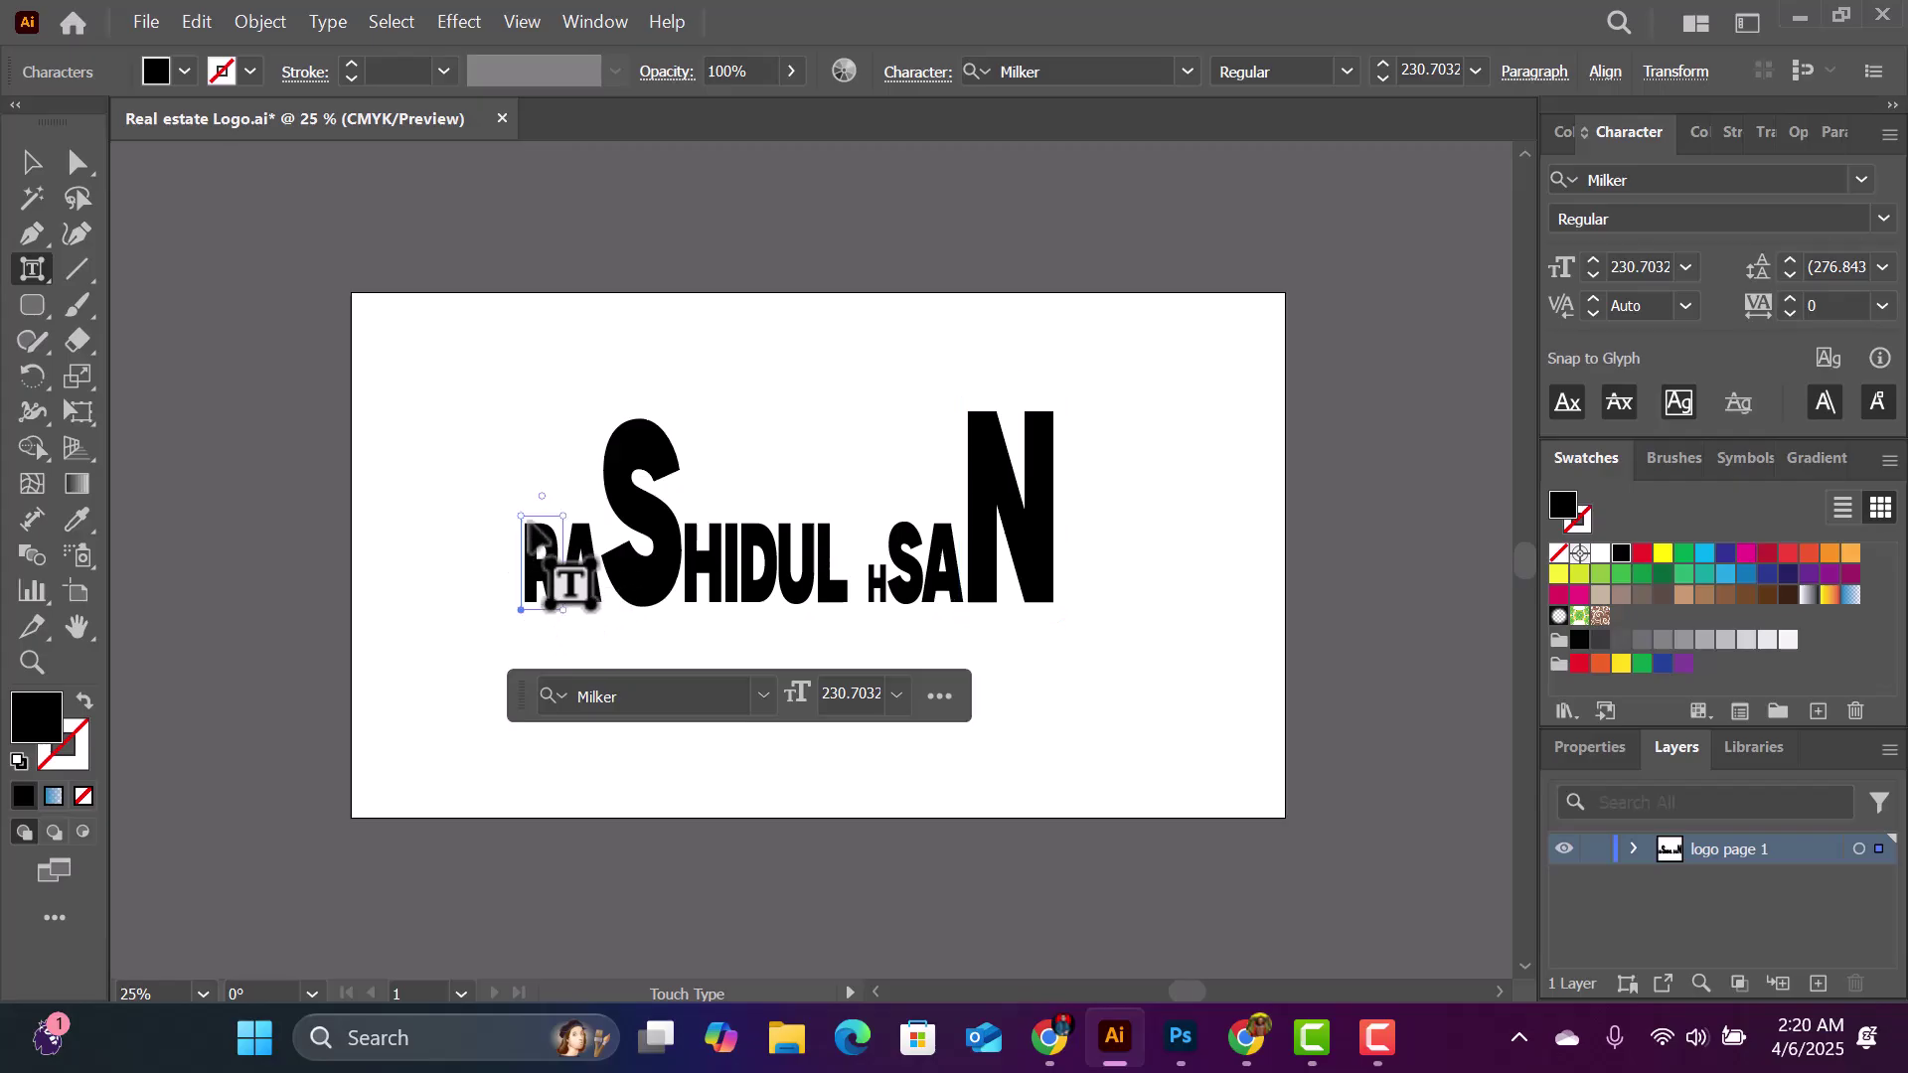
Step: Scale the first R taller and wider, and shrink the S and N back to normal
mouse_move(518, 515)
mouse_down()
mouse_move(507, 481)
mouse_move(512, 505)
mouse_up()
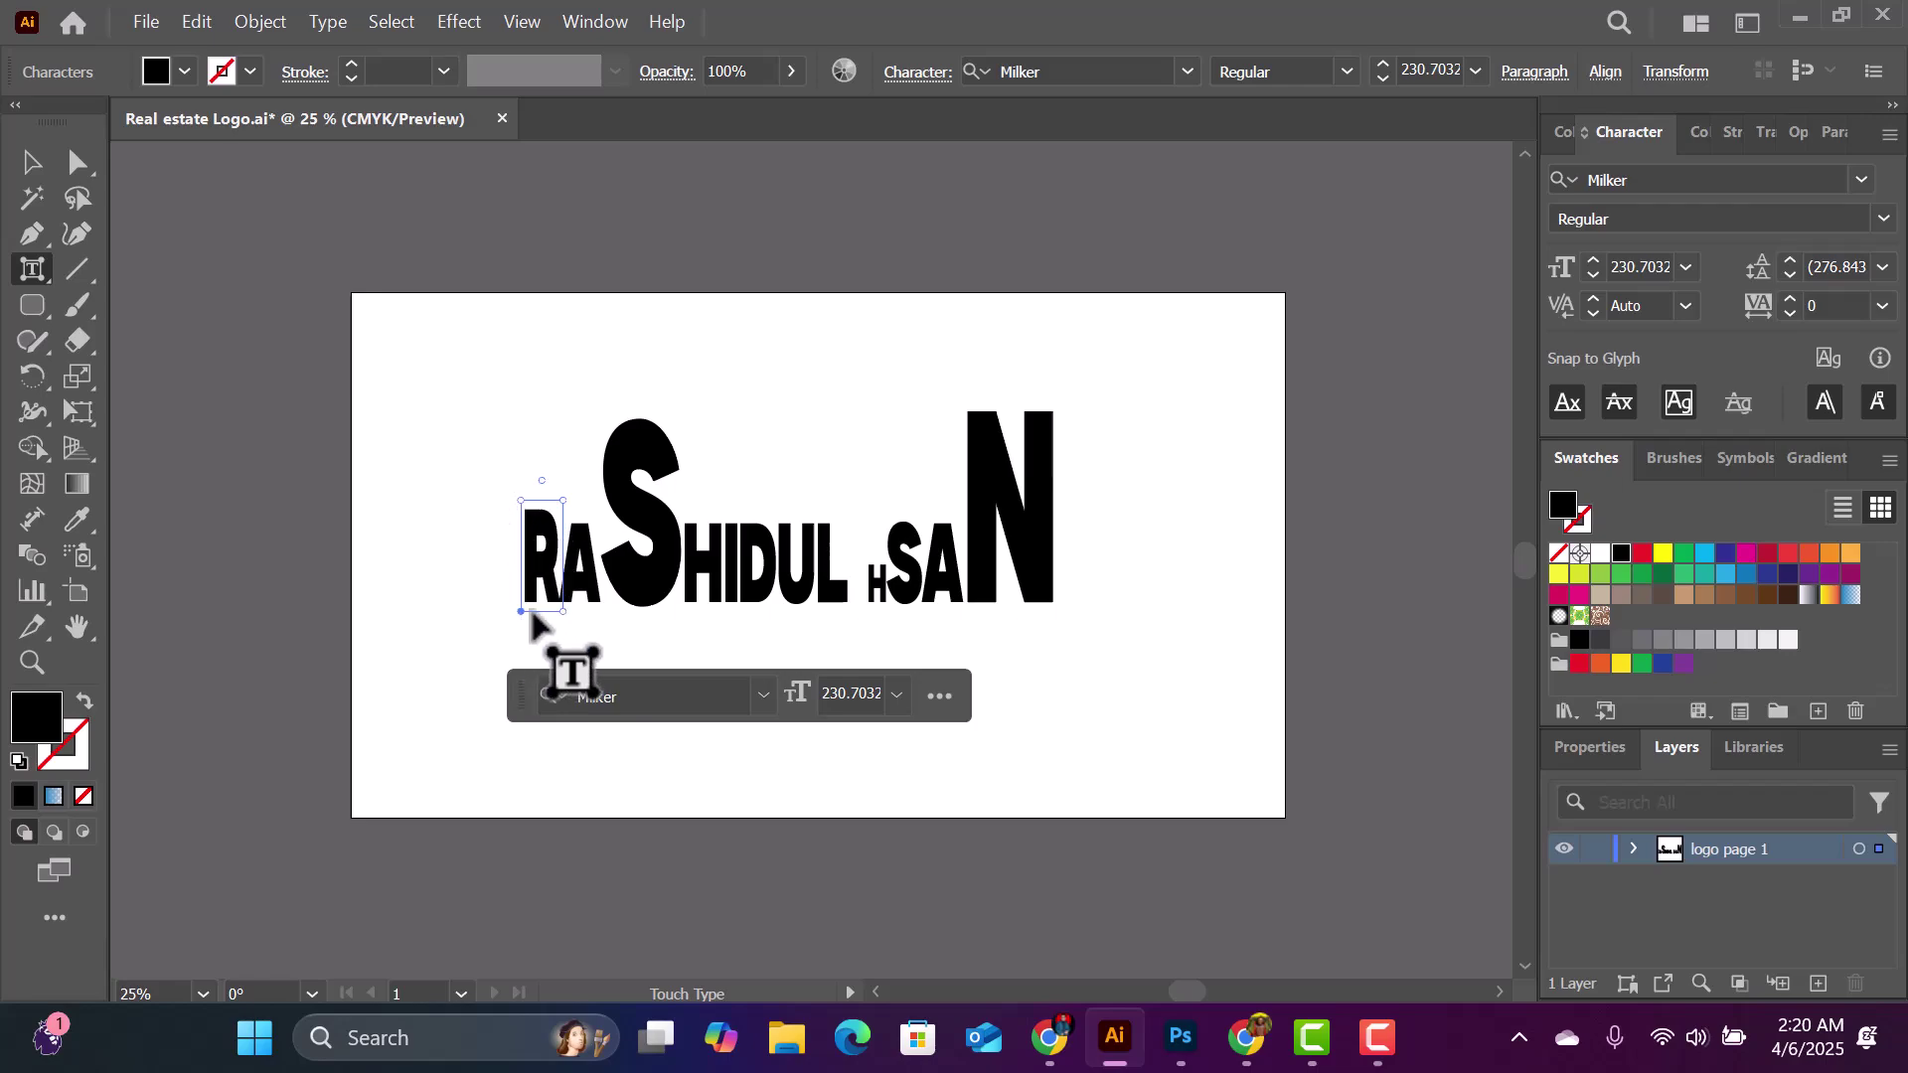
drag(564, 612, 592, 611)
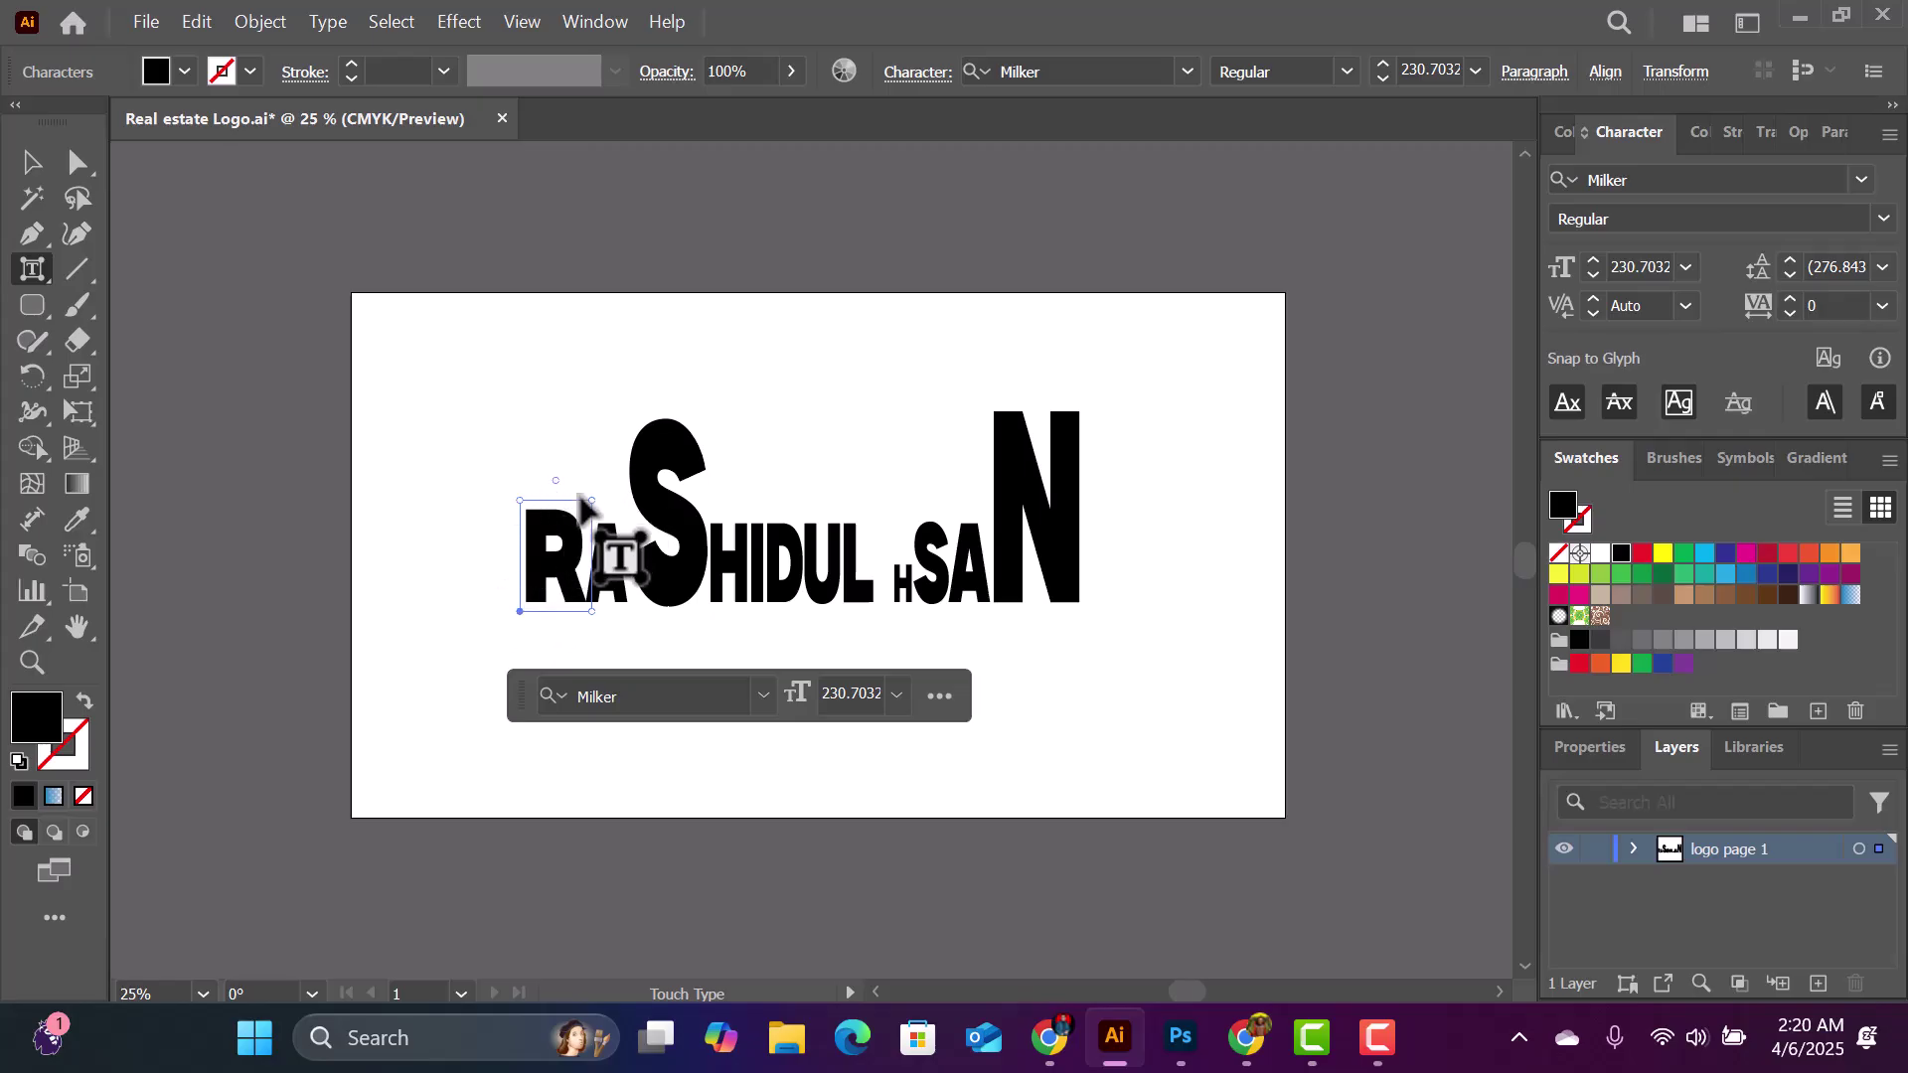
drag(591, 502, 696, 351)
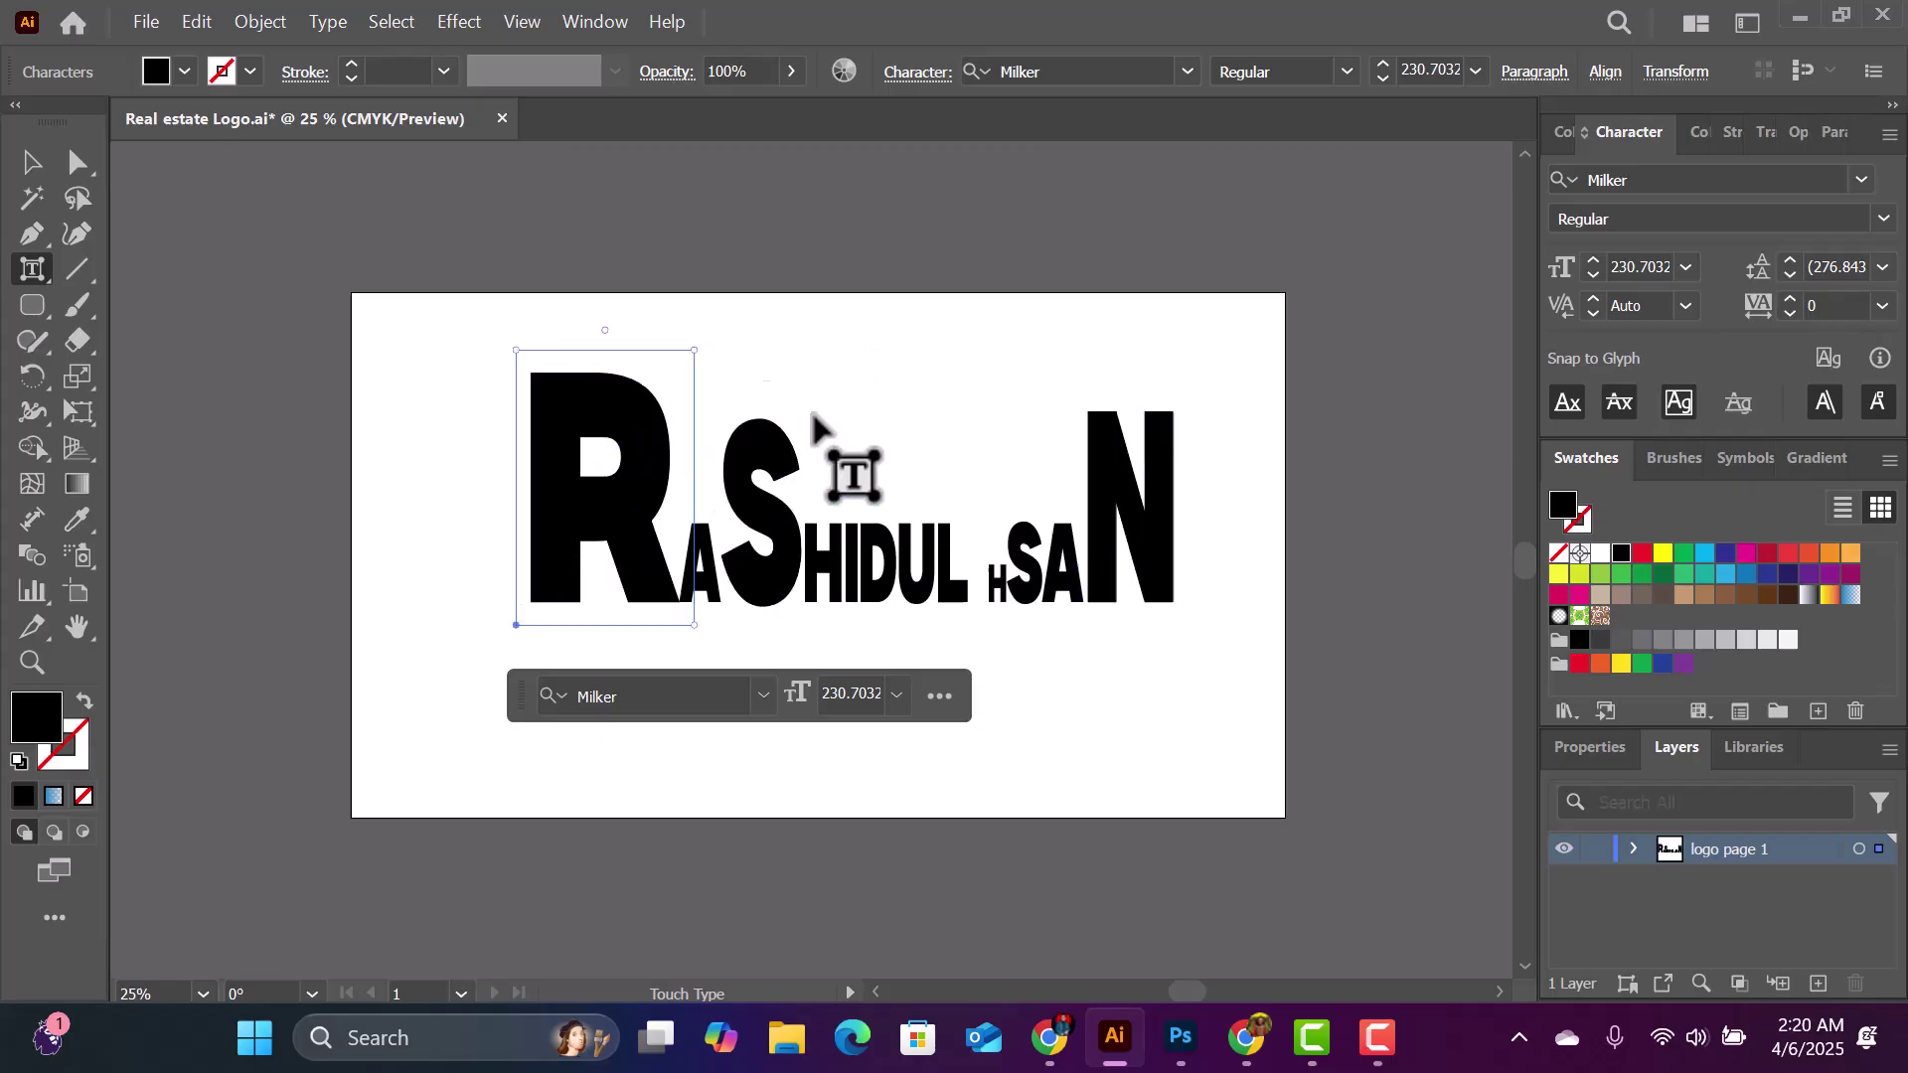
click(752, 480)
drag(807, 410, 764, 527)
click(1101, 485)
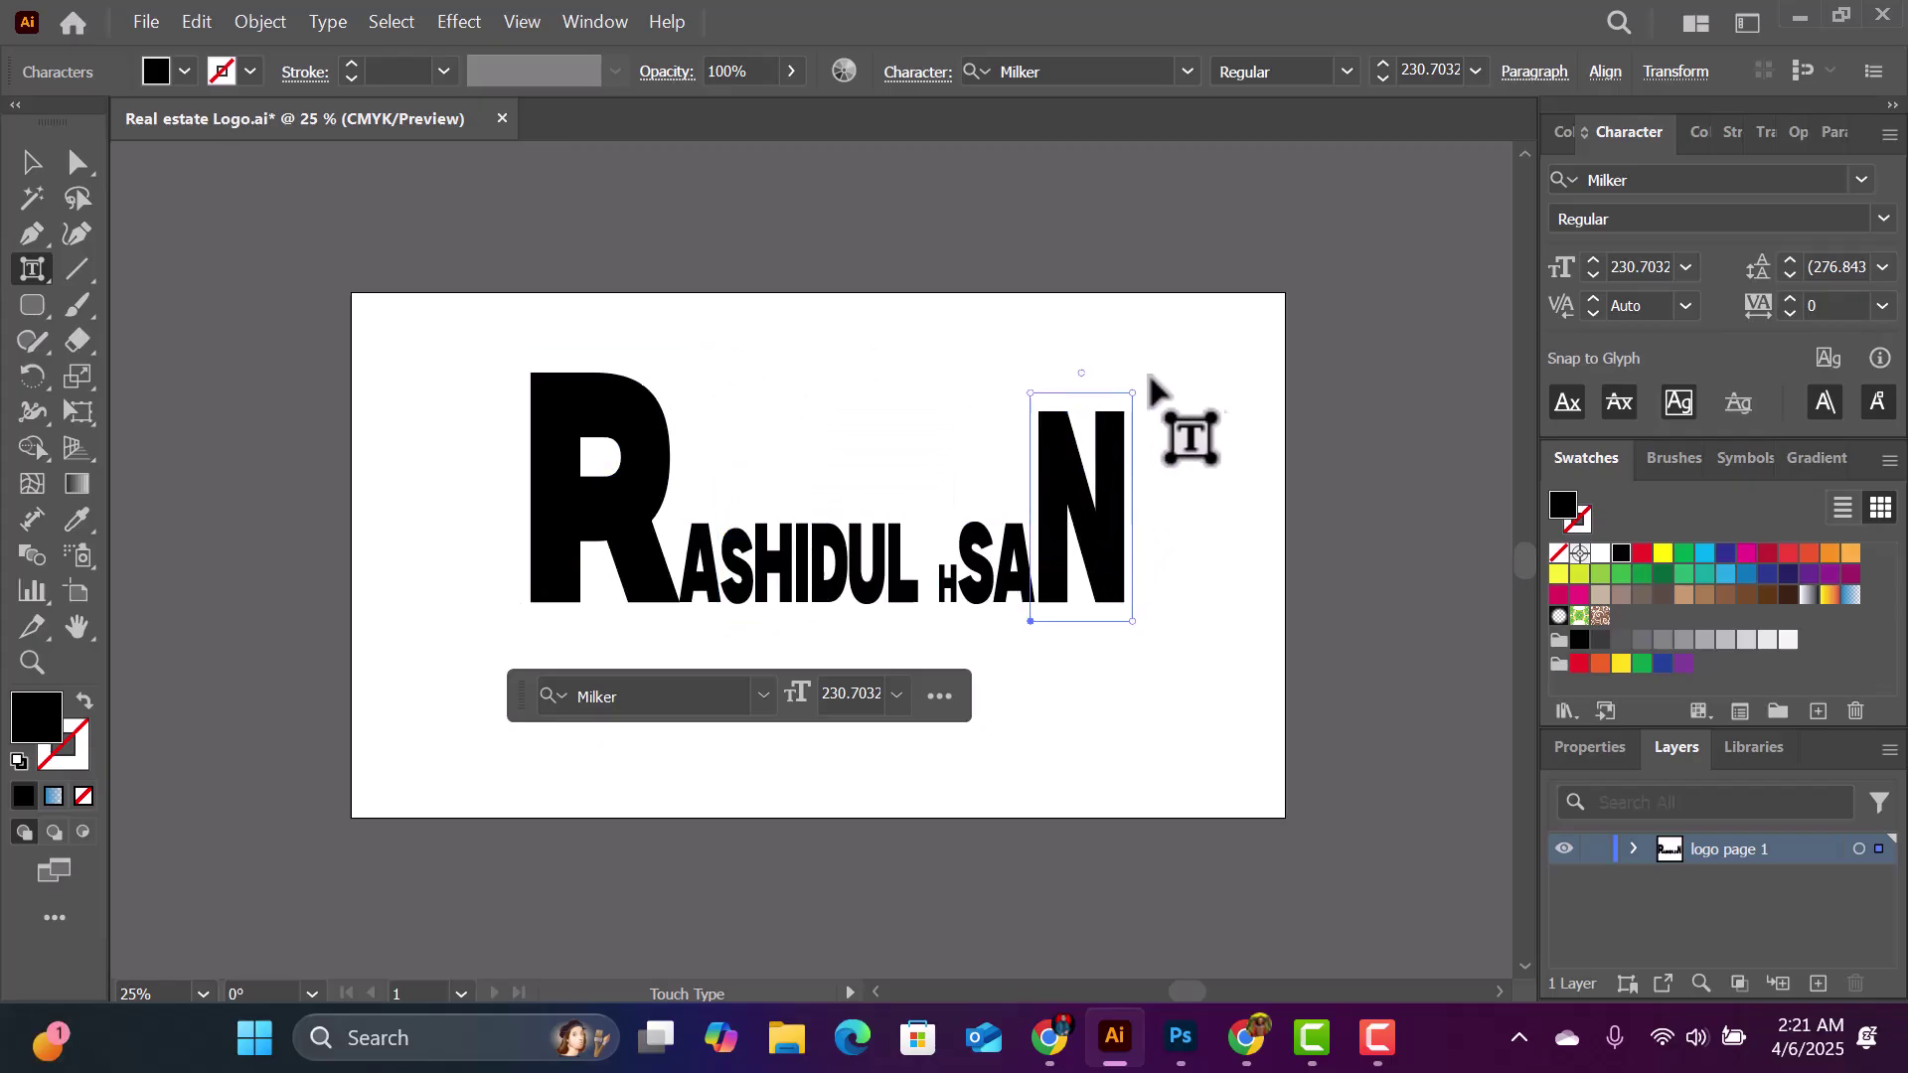
drag(1128, 397, 1148, 511)
click(947, 577)
click(1144, 494)
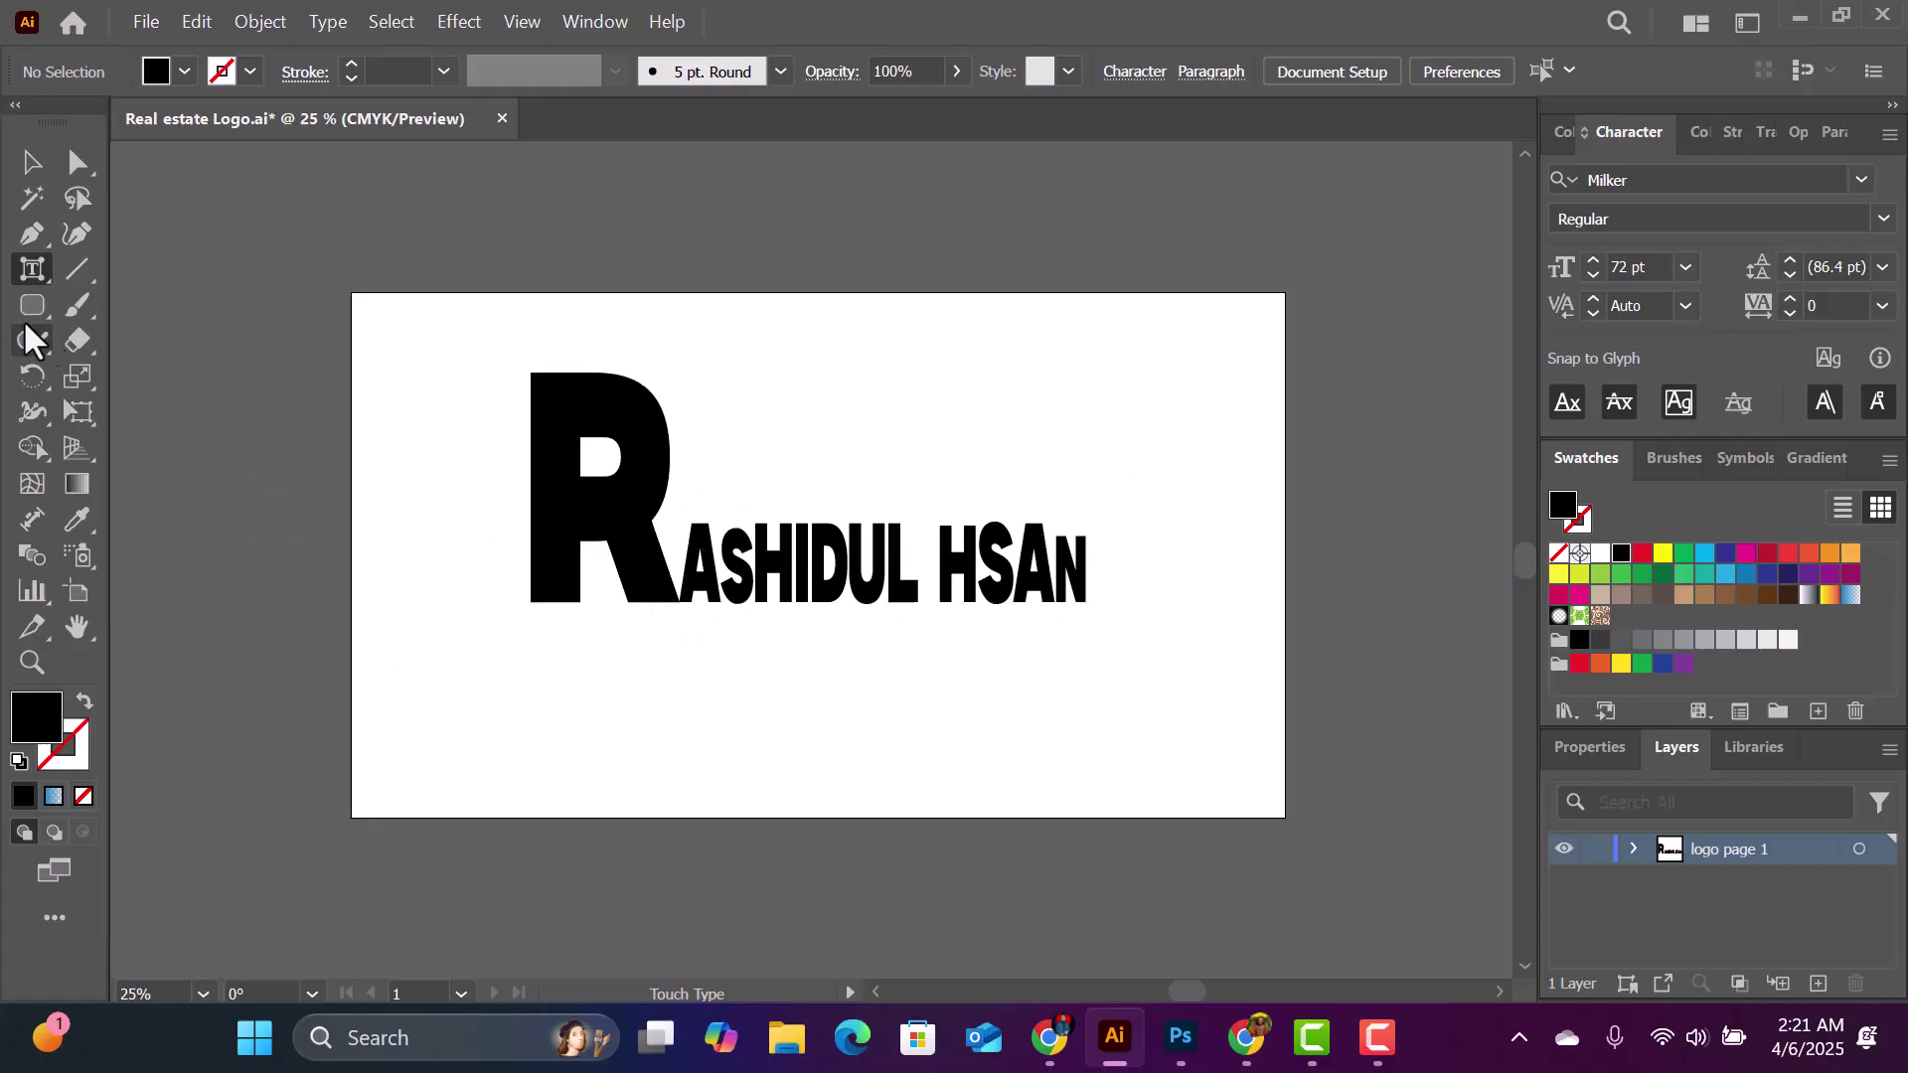
Step: Reveal the Type tool group flyout in the toolbar, then close it again
drag(20, 267, 195, 489)
click(31, 264)
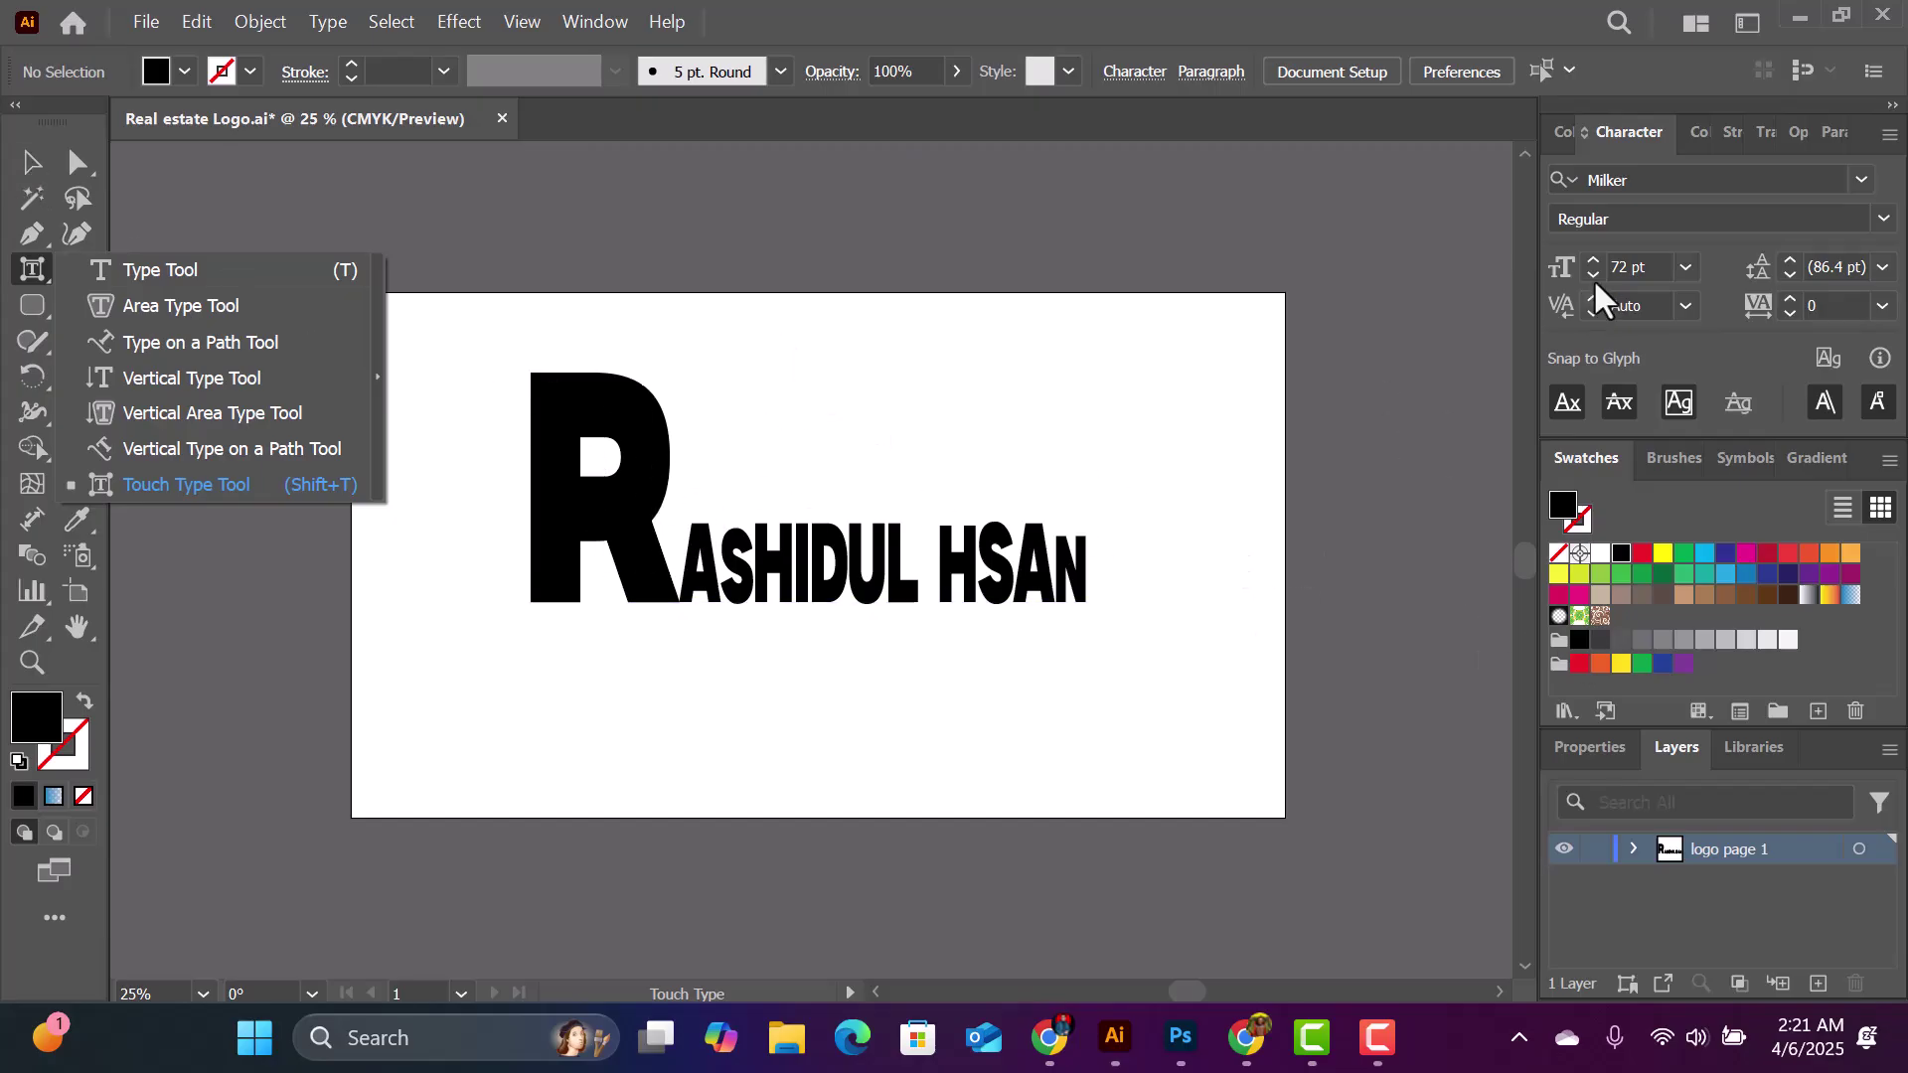
click(1642, 130)
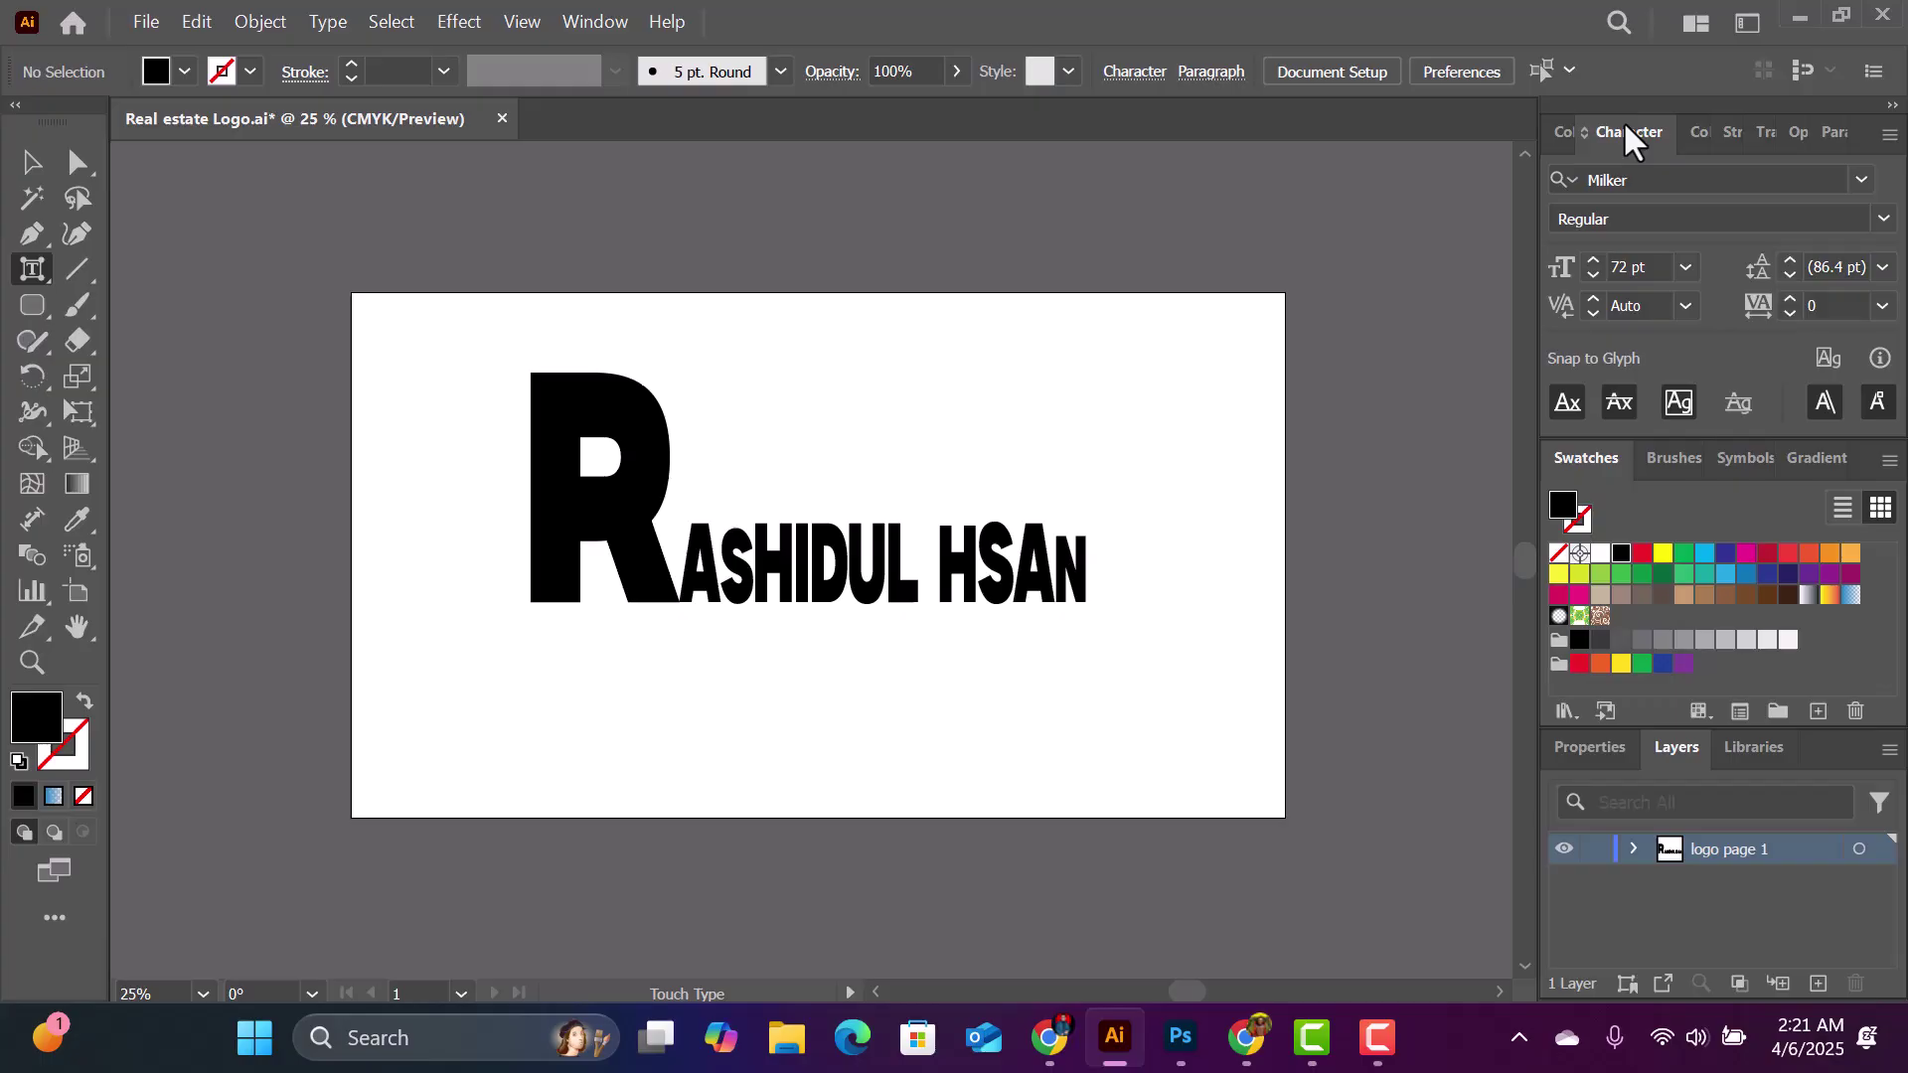
Step: Switch the right dock from Layers to the Properties panel and scroll through its transform, appearance and character settings
click(1572, 746)
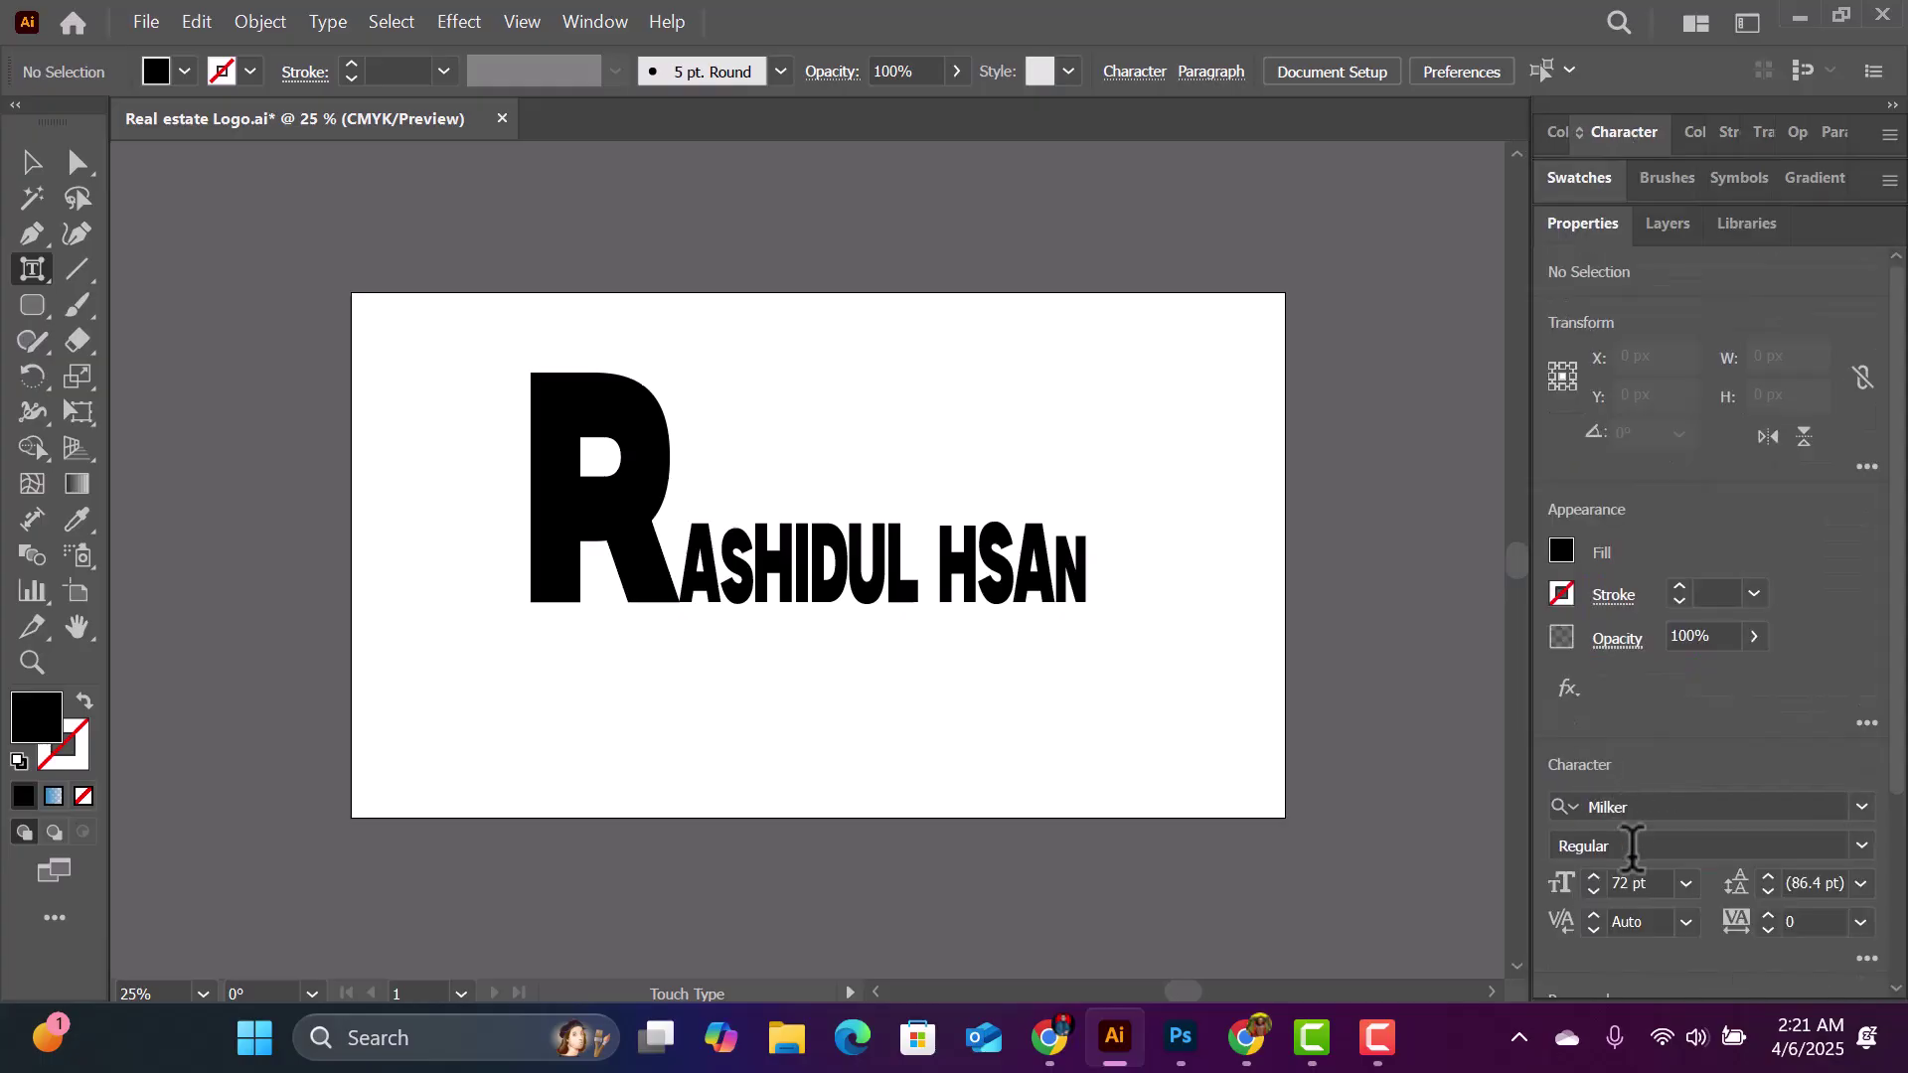
scroll(1649, 875, down, 3)
scroll(1665, 837, up, 3)
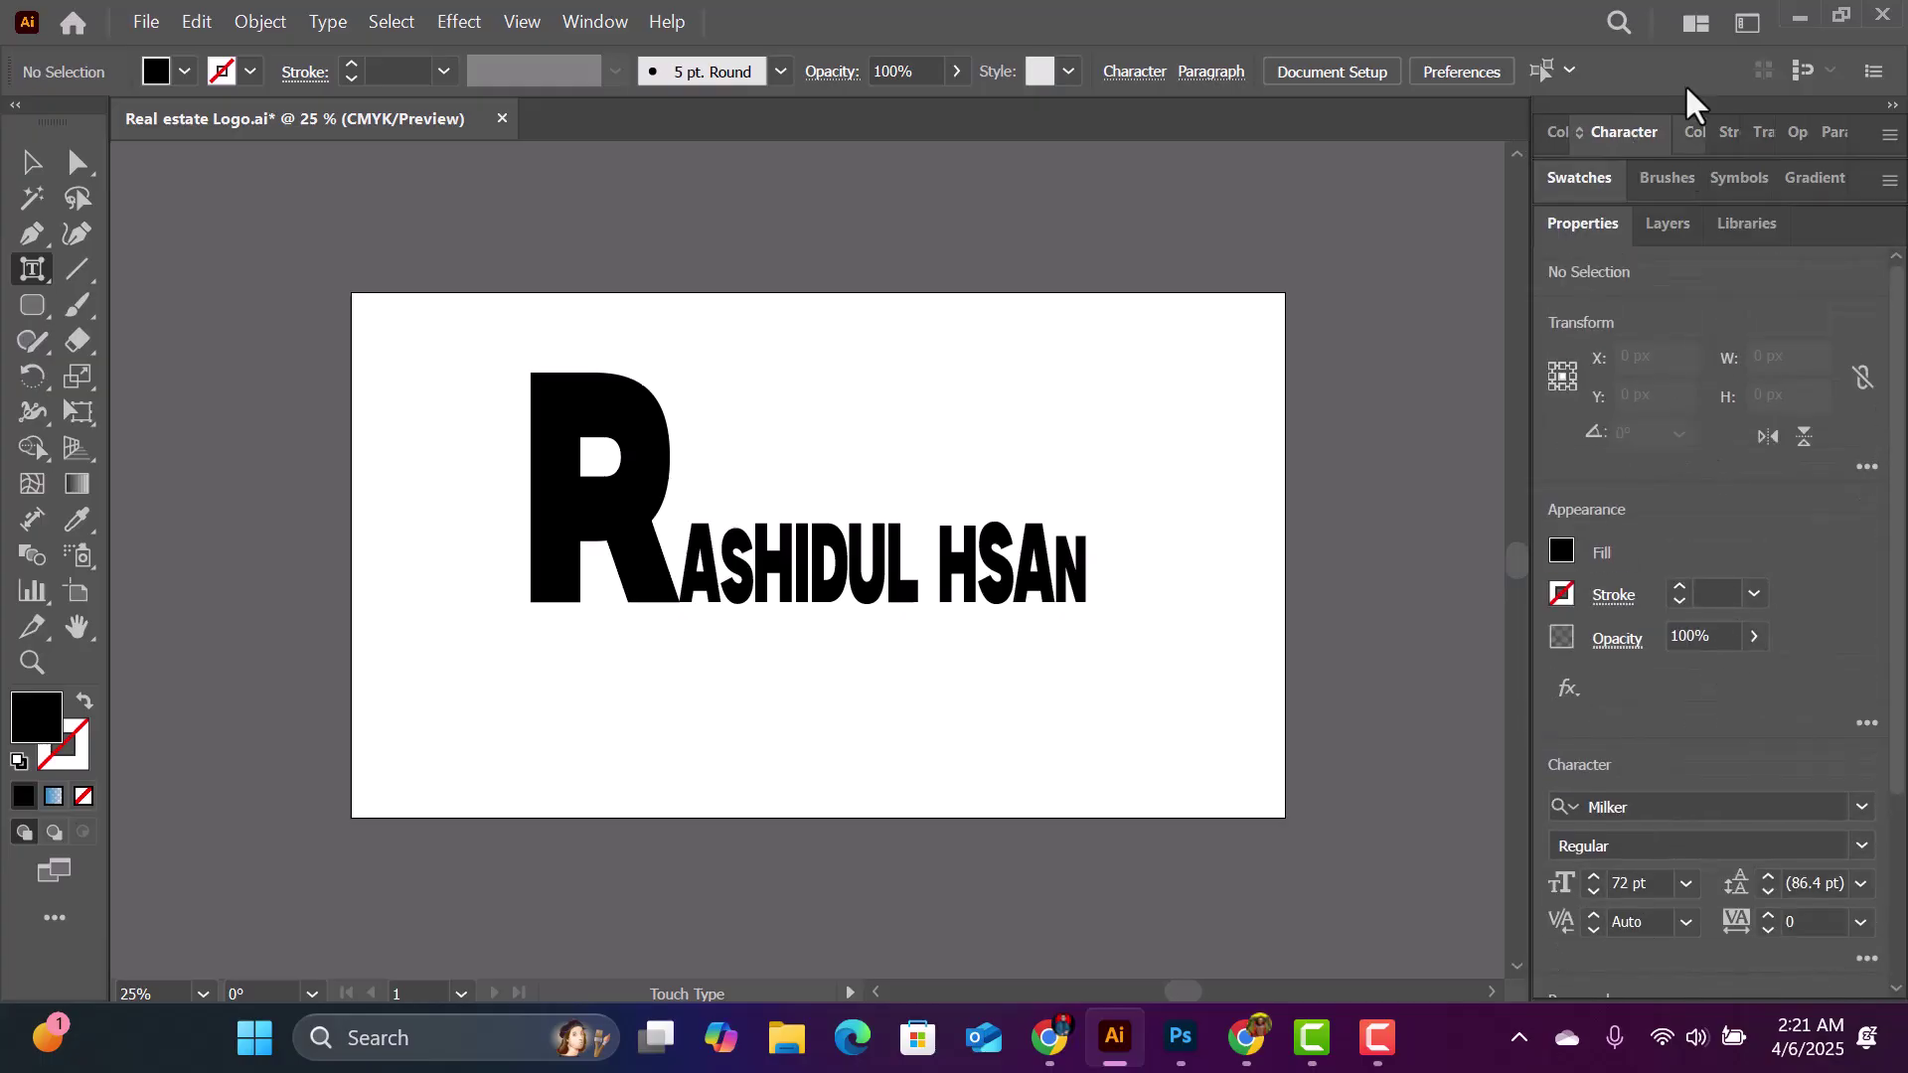